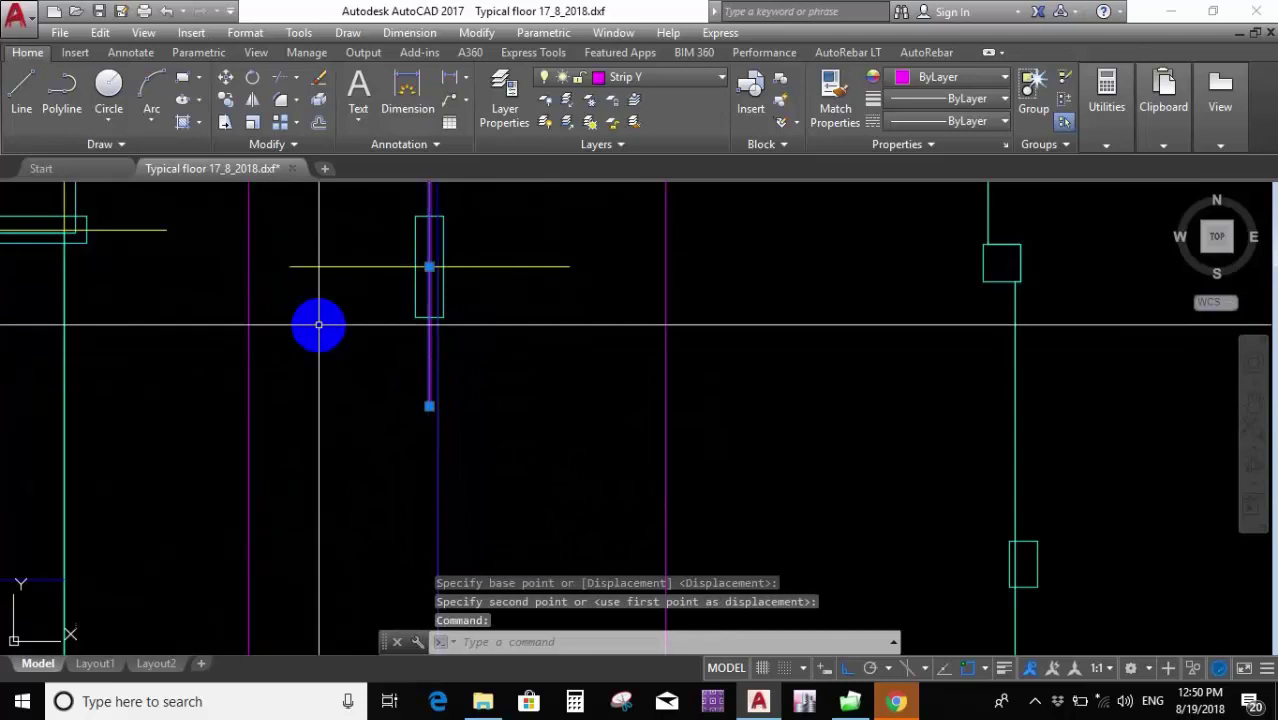
Copy the selected Strip Y line from its crossing with the yellow line onto the wide column at the core and the left-side middle column.
type("co")
key("Return")
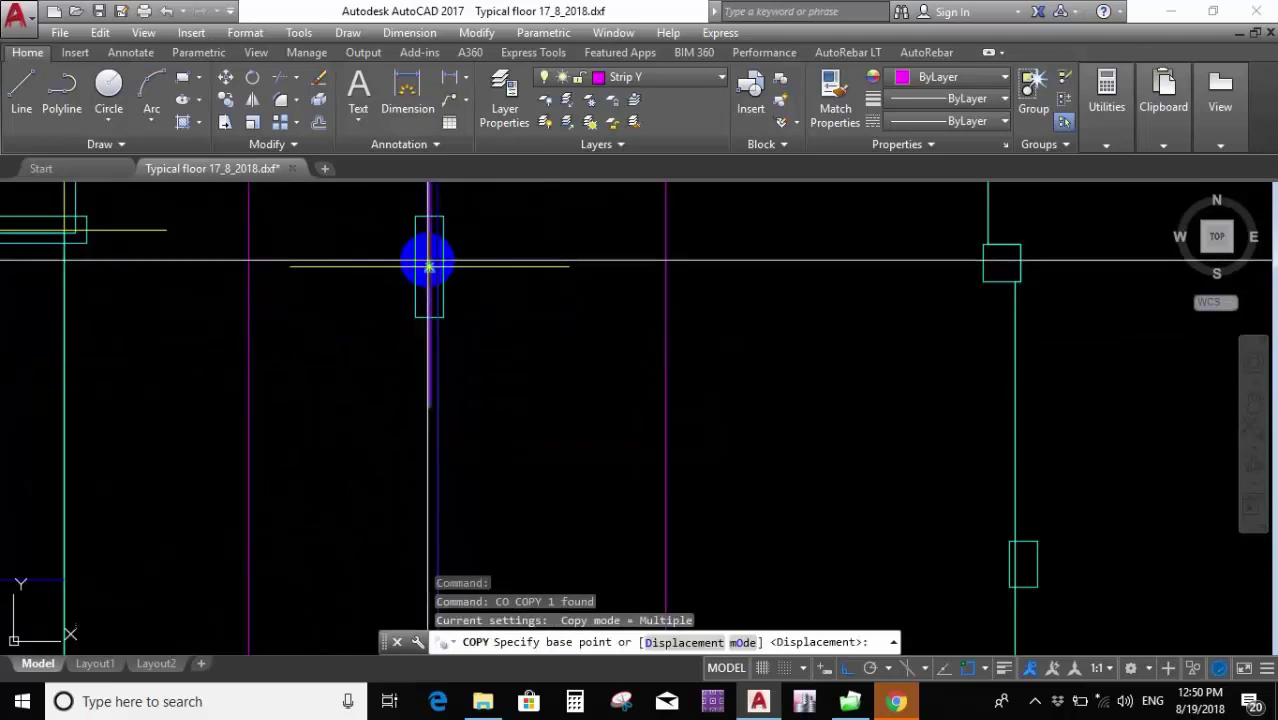
left_click(429, 267)
scroll(510, 310, "down", 3)
scroll(485, 400, "up", 3)
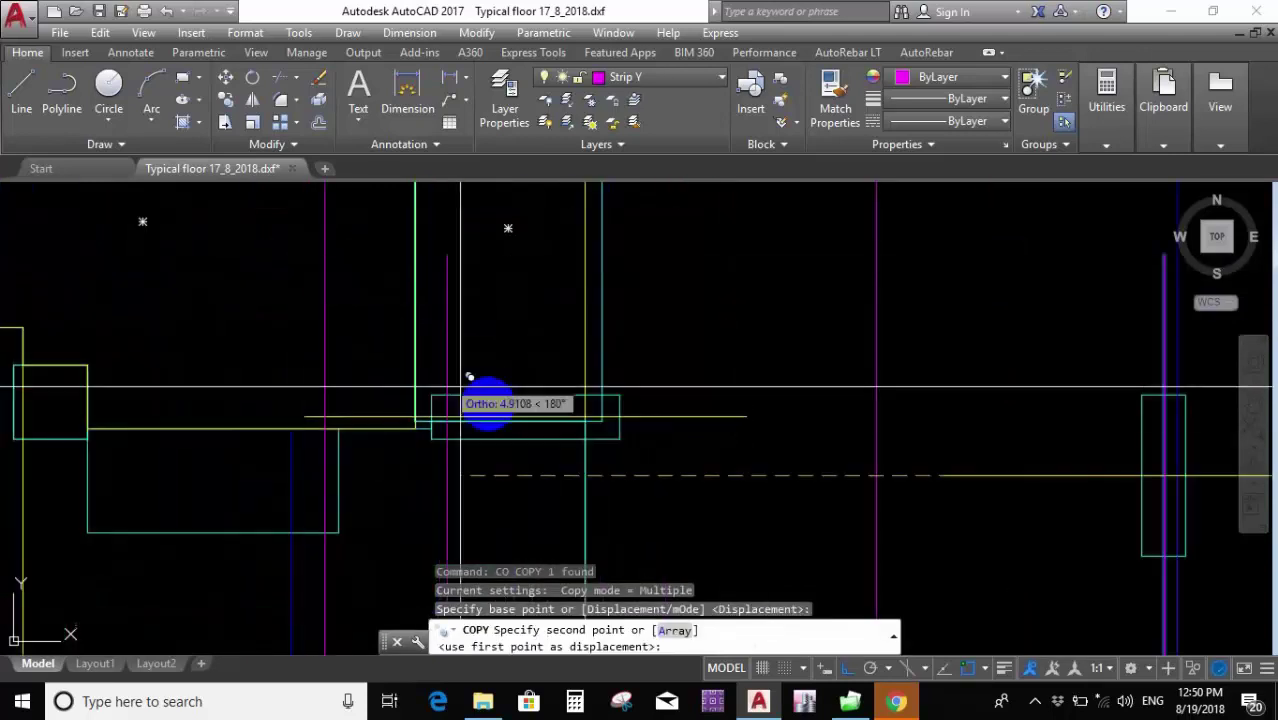
left_click(580, 345)
scroll(541, 391, "up", 2)
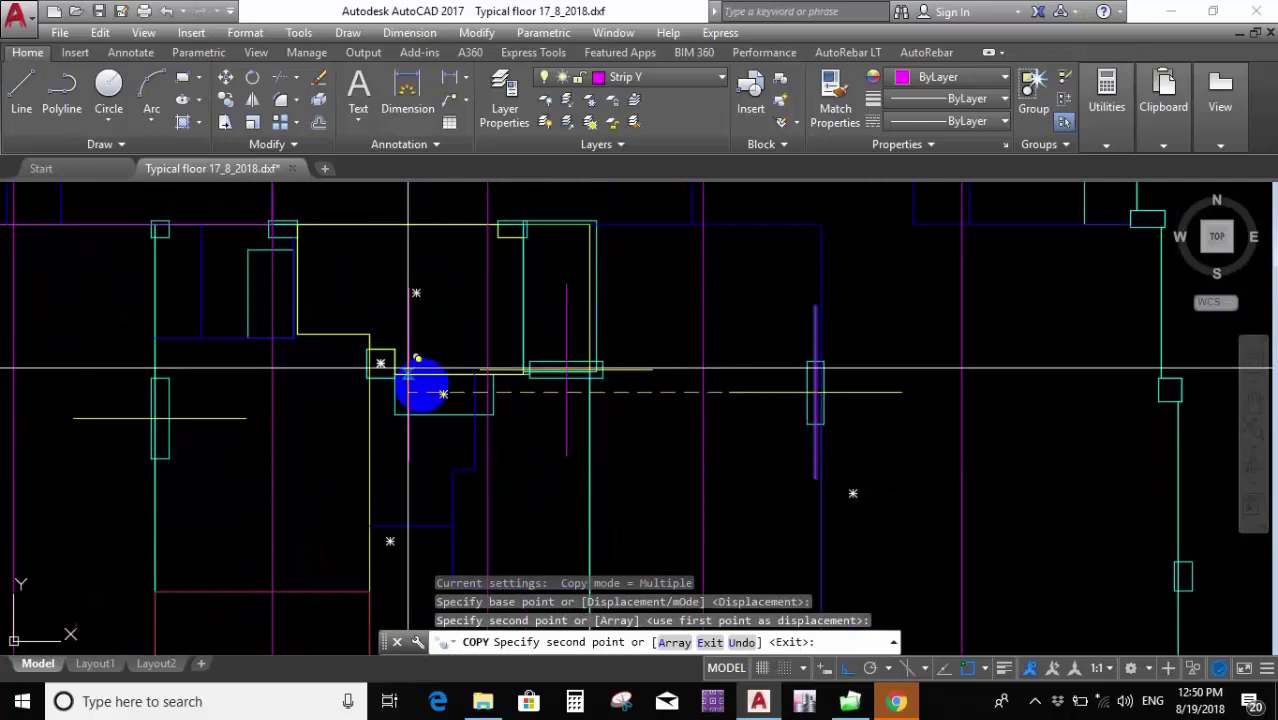
scroll(140, 385, "down", 3)
scroll(385, 448, "up", 4)
left_click(437, 425)
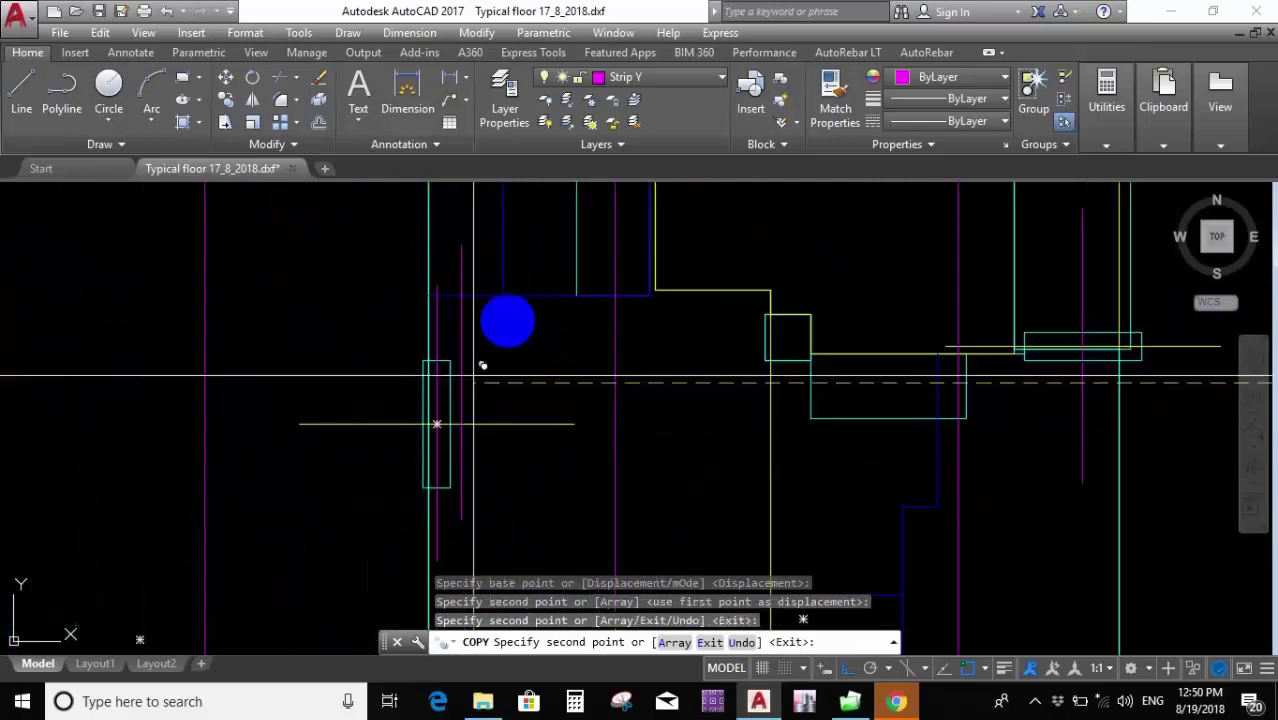
Place further copies of the Strip Y line at the yellow-line crossings on the three leftmost columns of the lowest row.
scroll(528, 542, "down", 3)
scroll(265, 462, "up", 3)
scroll(527, 477, "up", 2)
left_click(481, 456)
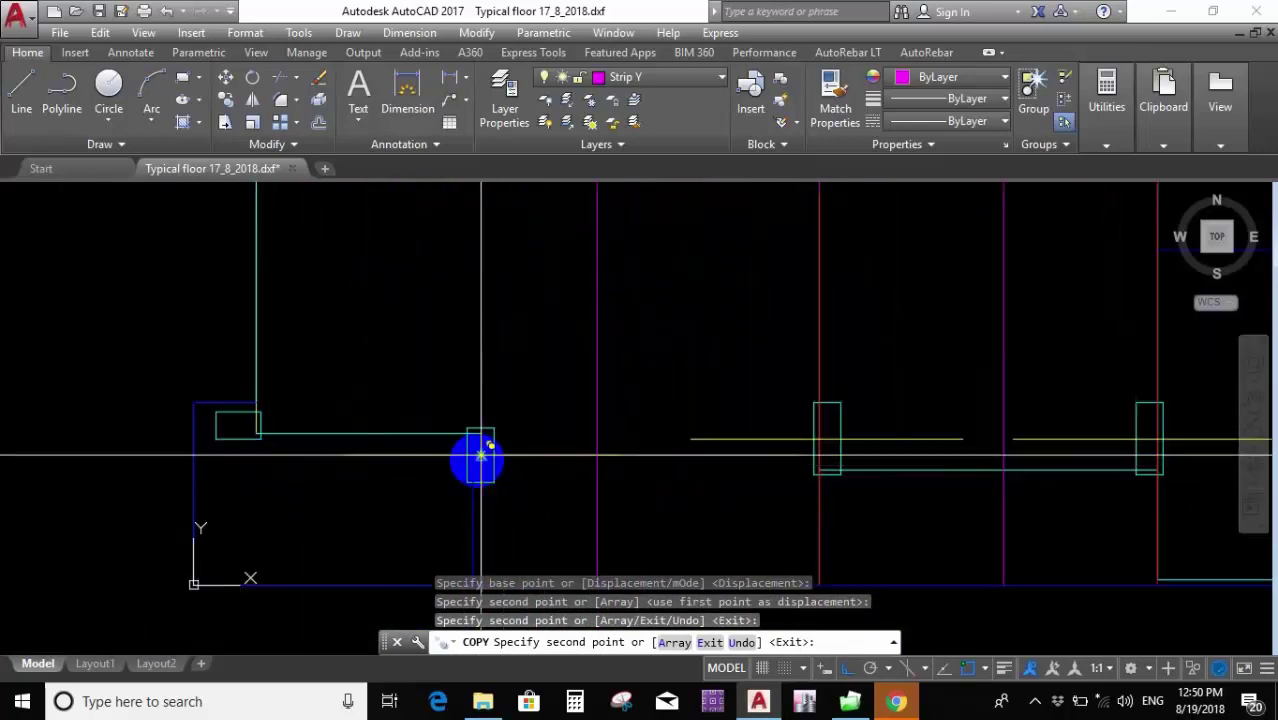
left_click(826, 438)
scroll(708, 438, "down", 3)
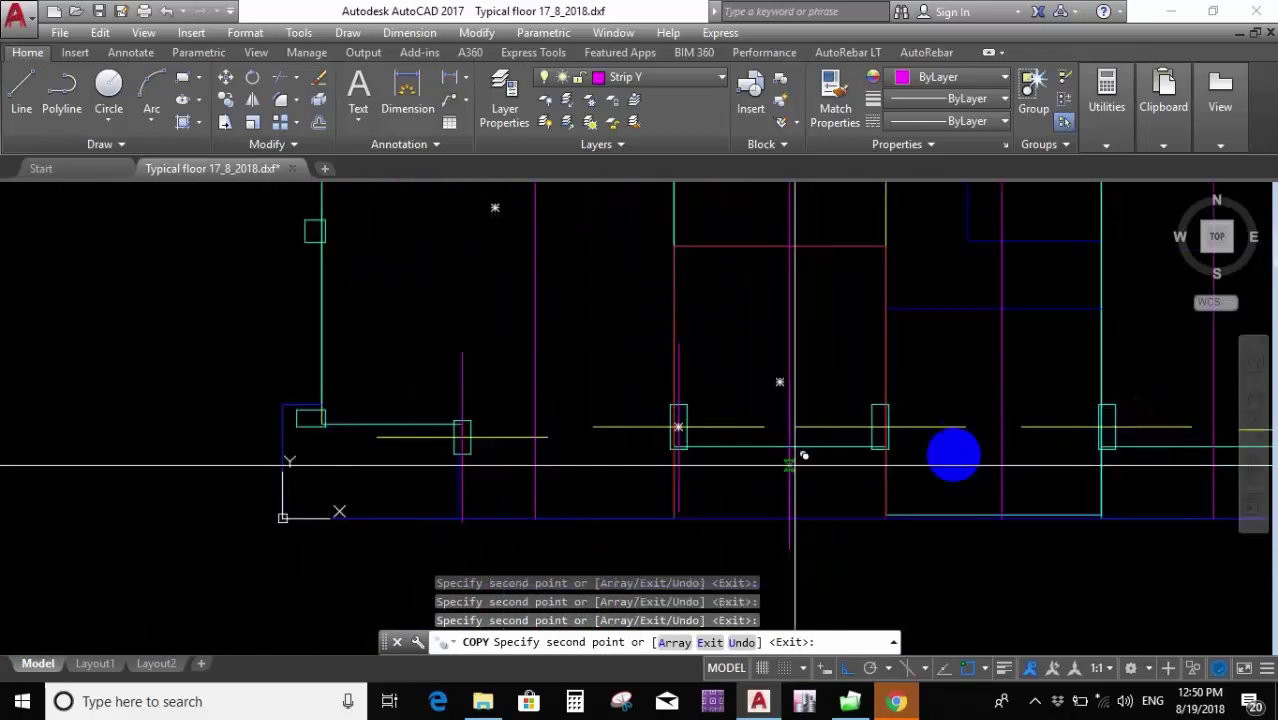
scroll(802, 451, "up", 3)
scroll(822, 416, "down", 3)
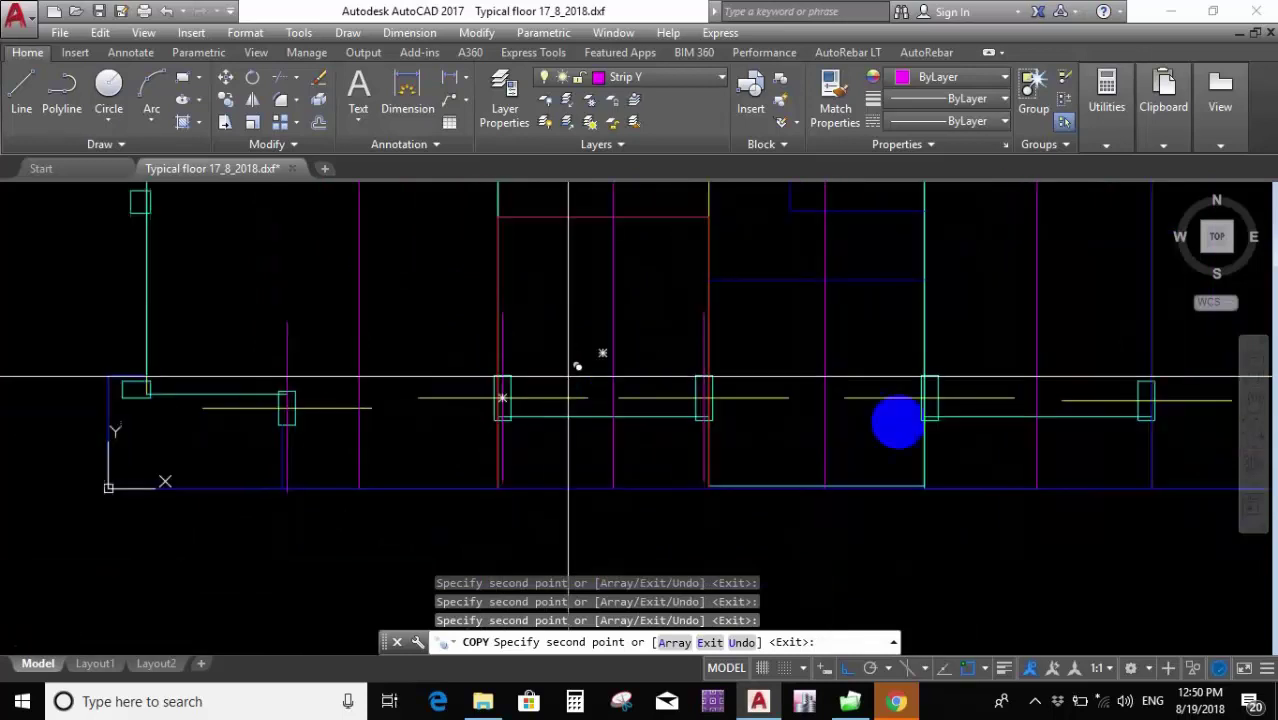
Place Strip Y line copies on the remaining three columns of the lowest row and end the Copy command.
scroll(900, 390, "up", 3)
scroll(830, 397, "down", 3)
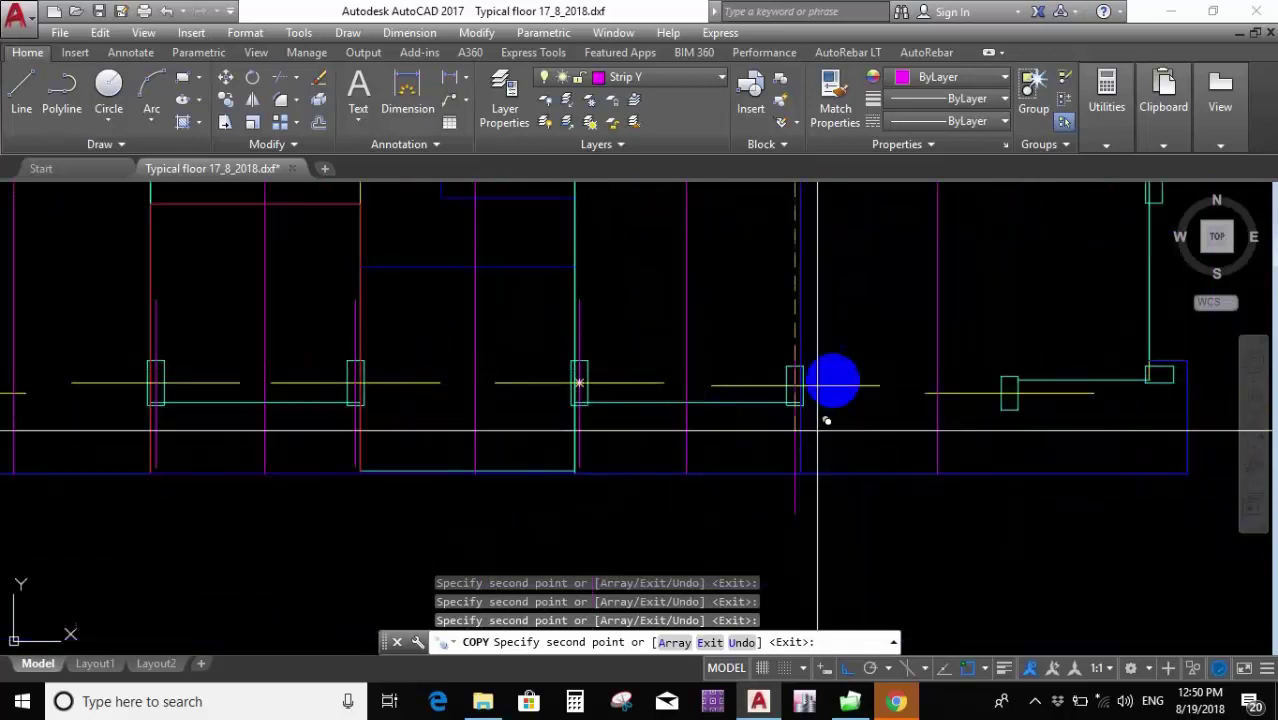
scroll(824, 419, "up", 3)
scroll(790, 432, "down", 3)
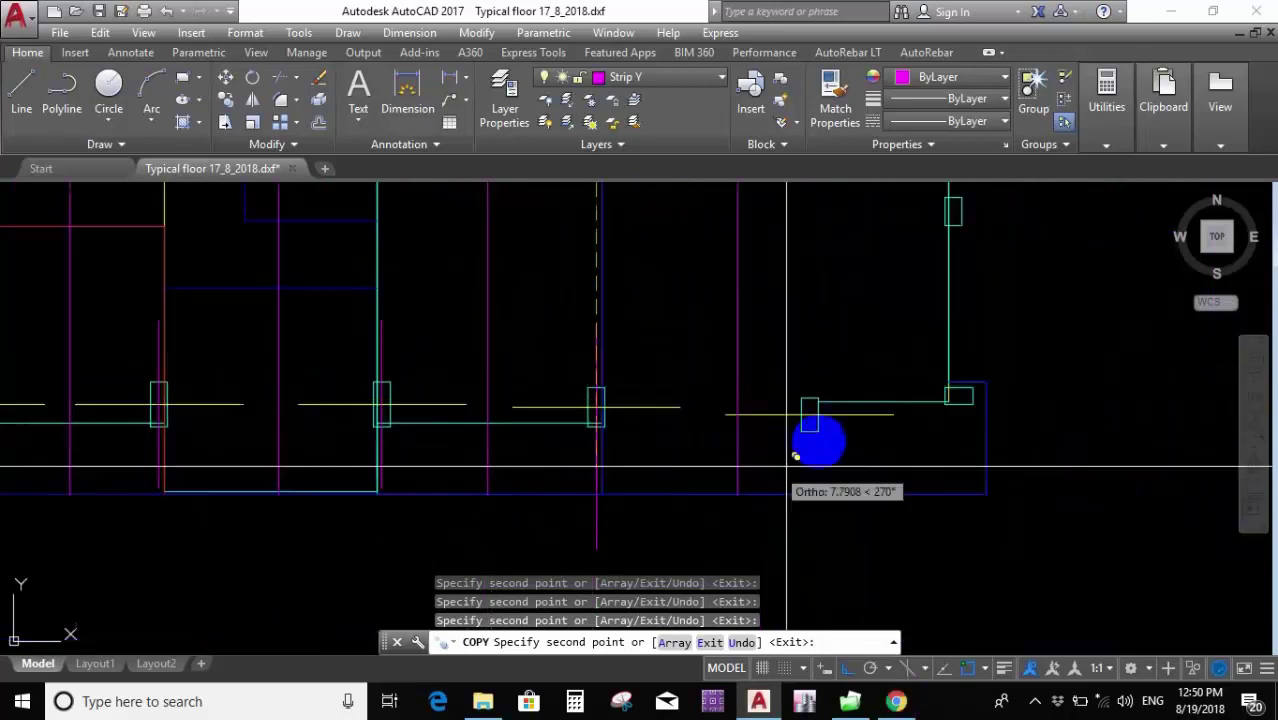
scroll(800, 408, "up", 3)
scroll(616, 323, "down", 4)
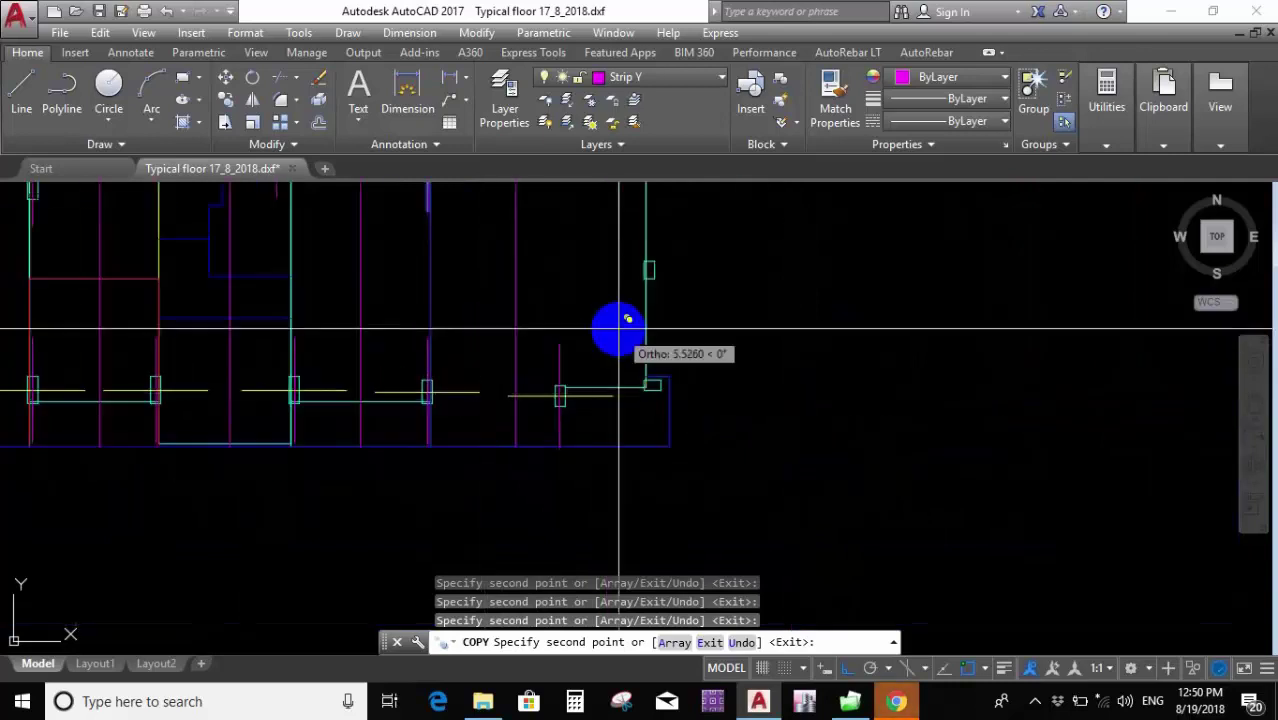
scroll(700, 370, "up", 3)
scroll(491, 405, "down", 3)
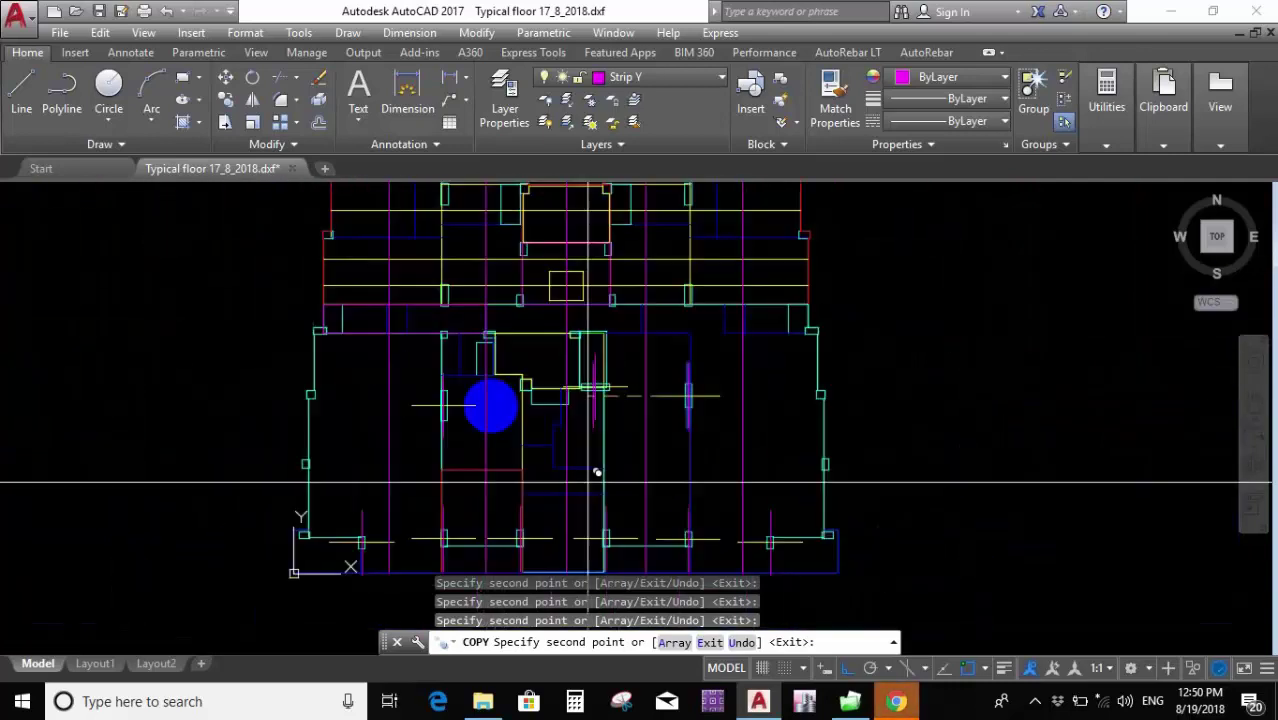
scroll(579, 491, "up", 4)
scroll(640, 420, "down", 2)
scroll(700, 450, "up", 3)
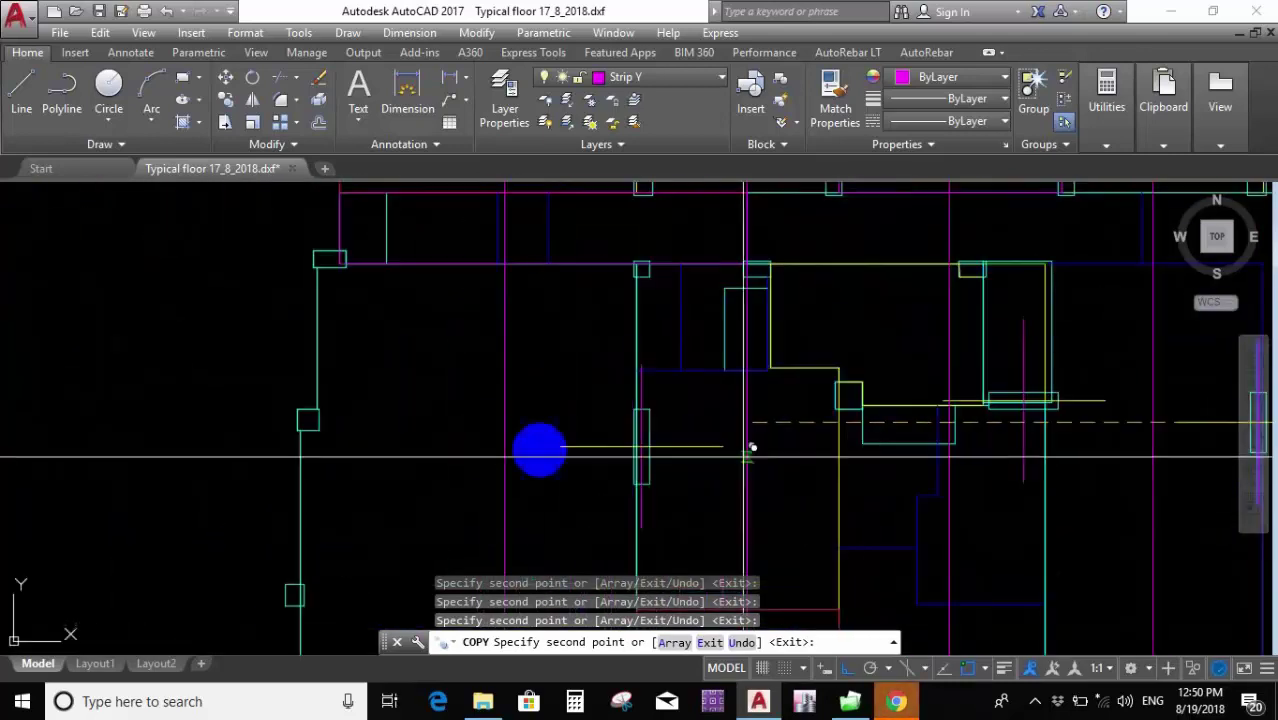
scroll(465, 402, "down", 4)
key("Escape")
scroll(590, 320, "up", 4)
scroll(560, 255, "down", 5)
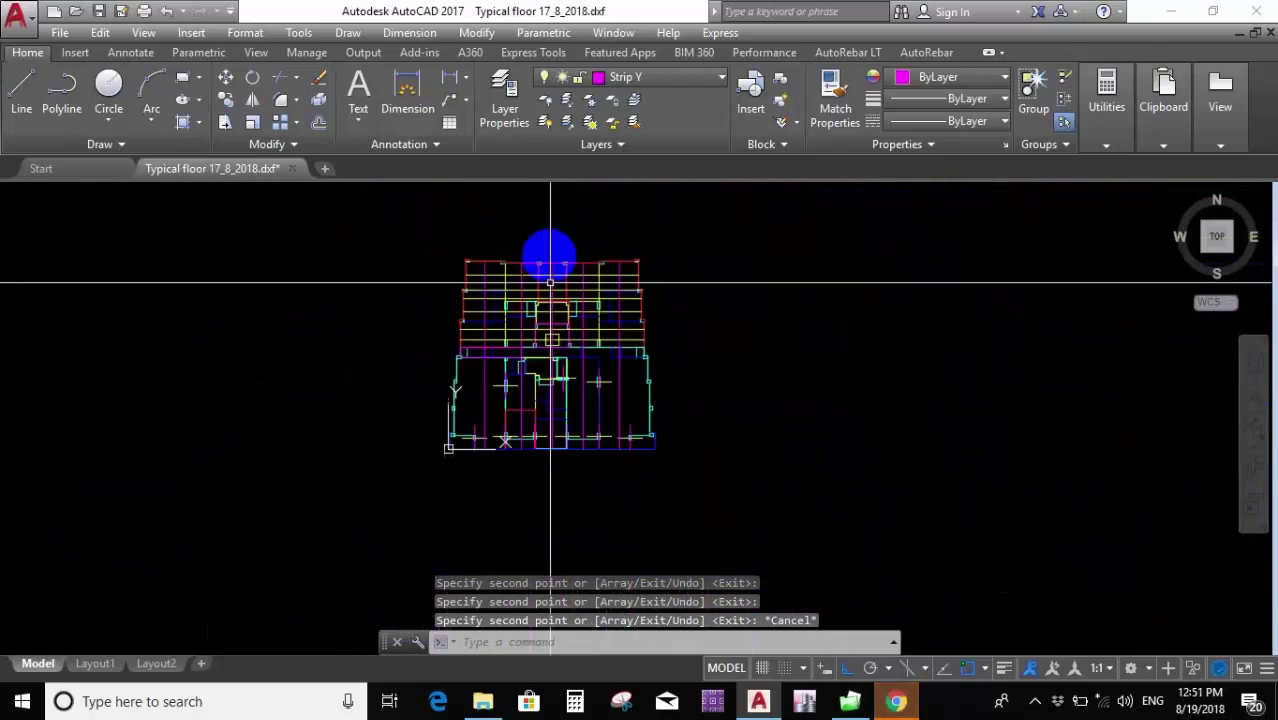
scroll(290, 285, "down", 2)
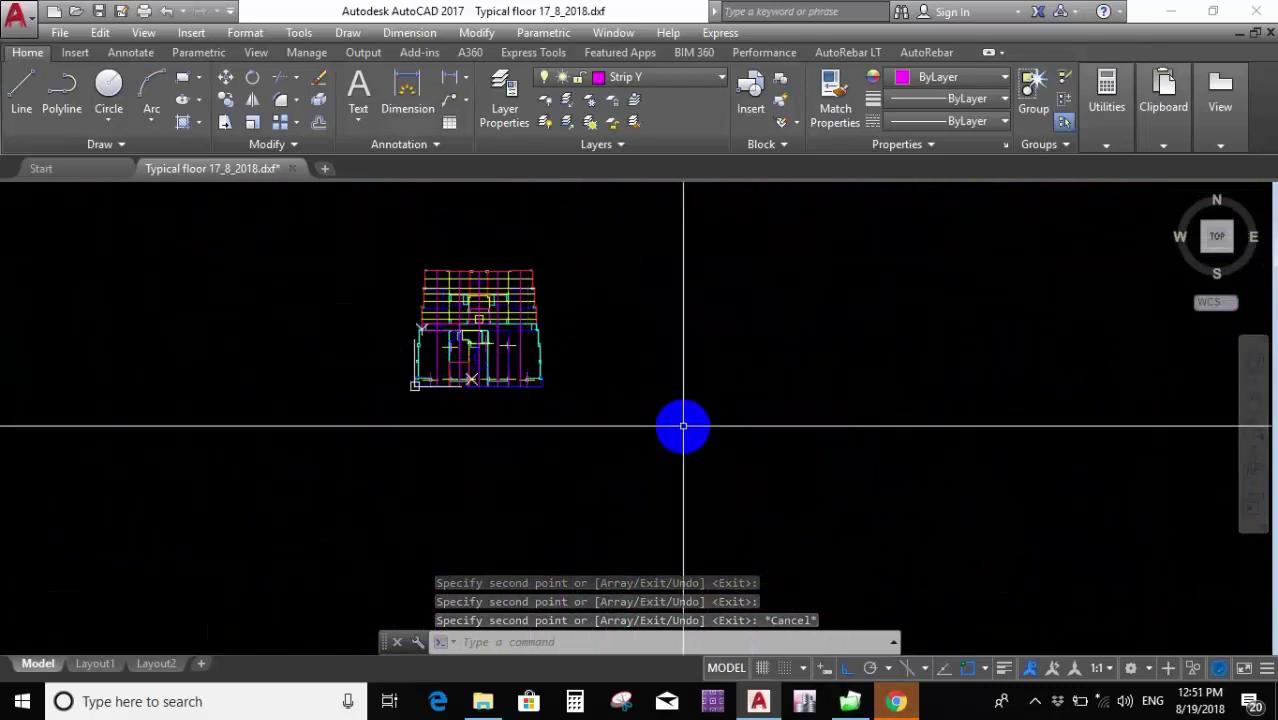
left_click(910, 703)
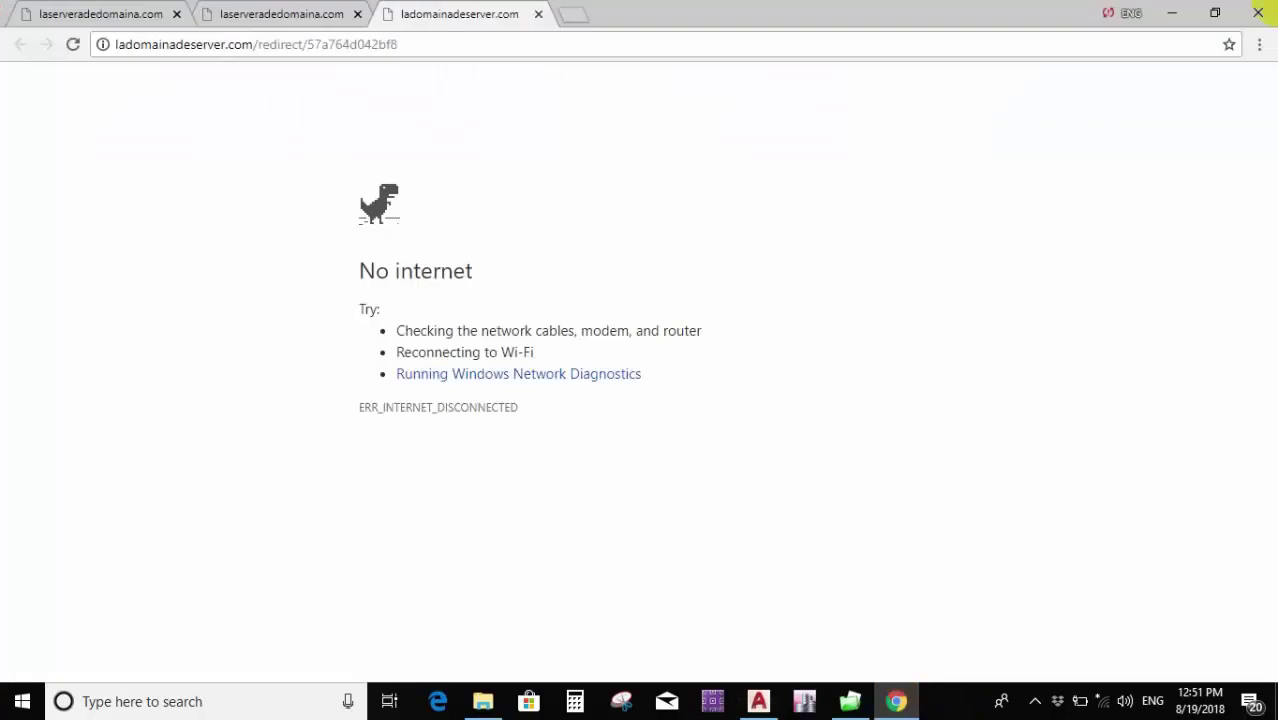
left_click(1214, 12)
left_click(925, 20)
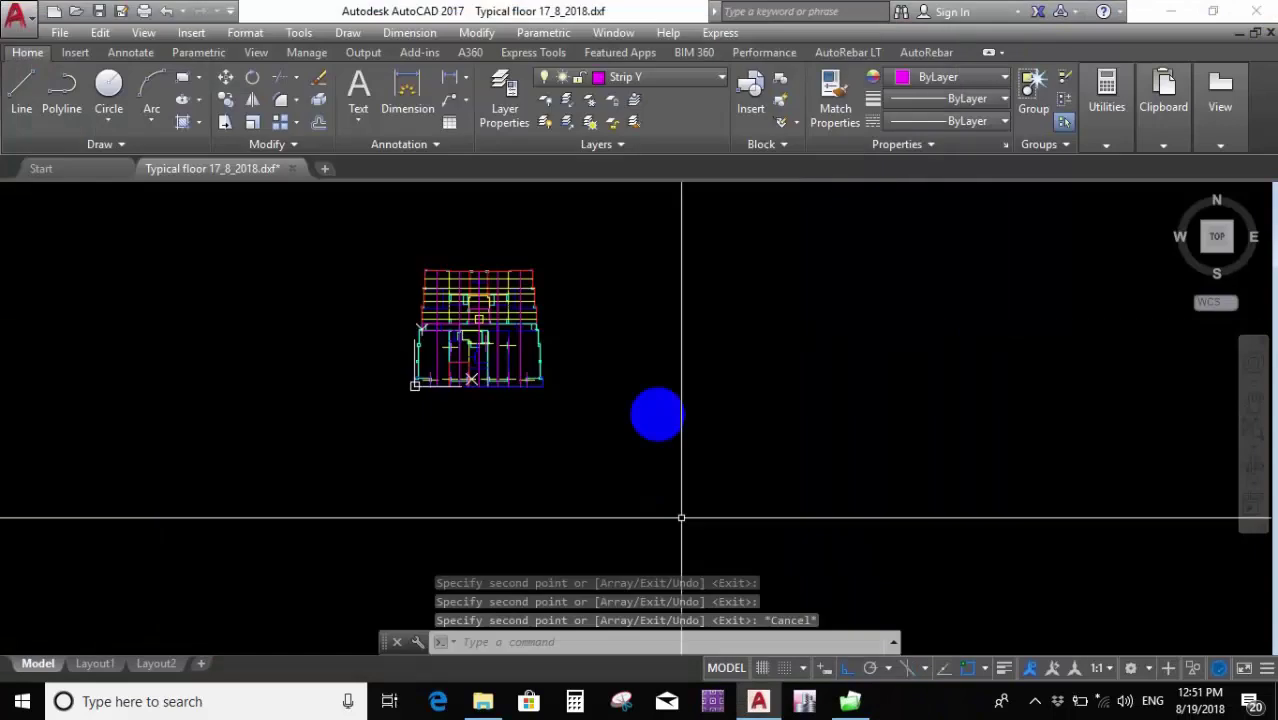
Save the drawing as an AutoCAD 2000/LT2000 DXF, replacing Typical floor 17_8_2018 in the SAFE model folder, and close it.
scroll(670, 420, "up", 3)
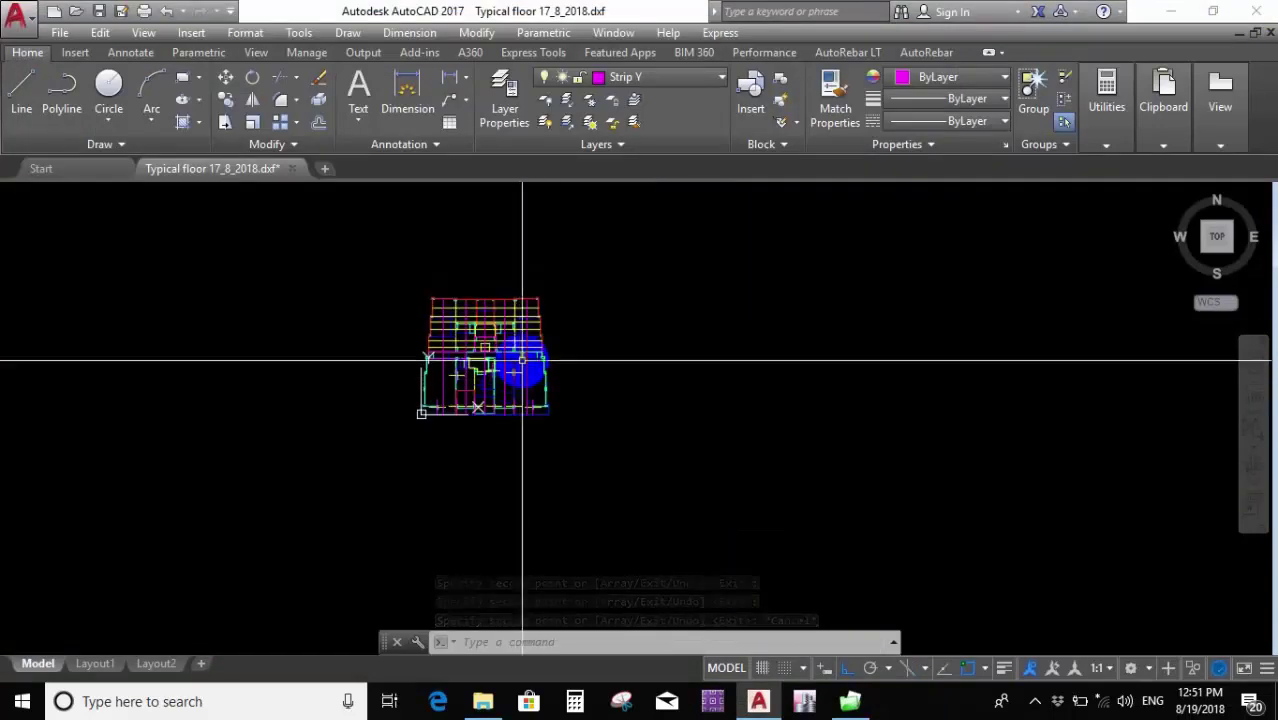
key("ctrl+shift+s")
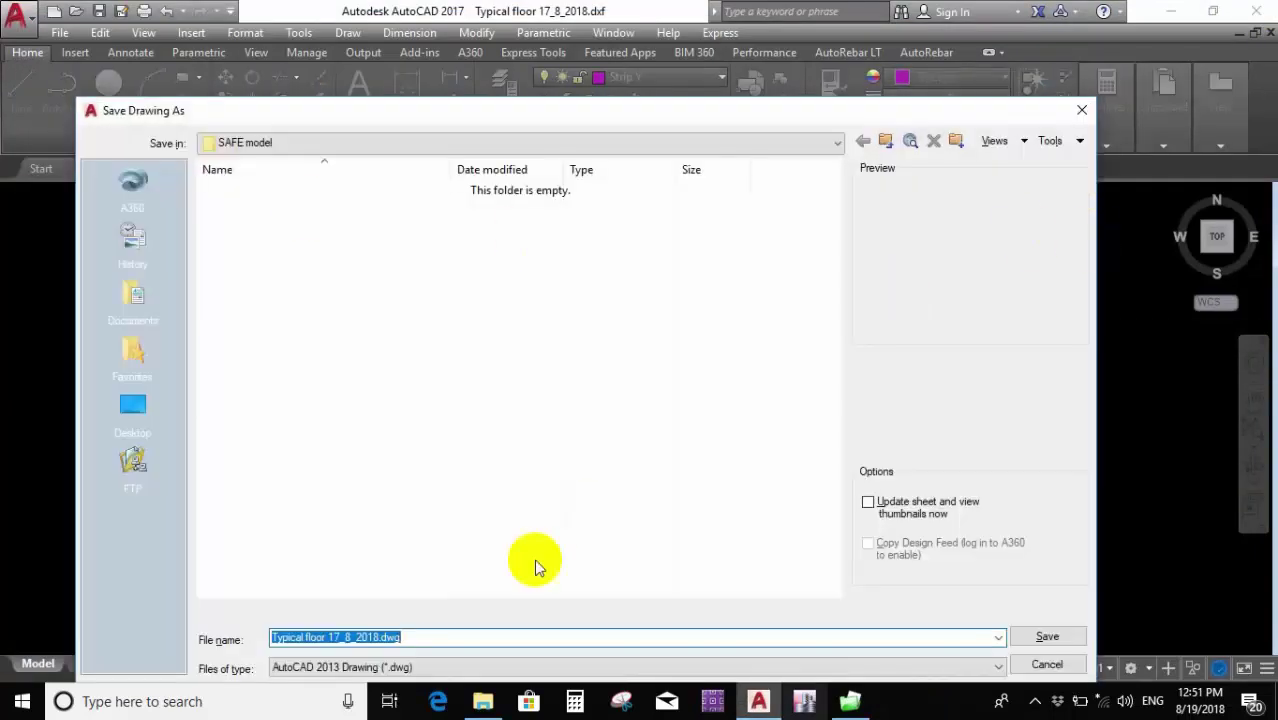
left_click(464, 664)
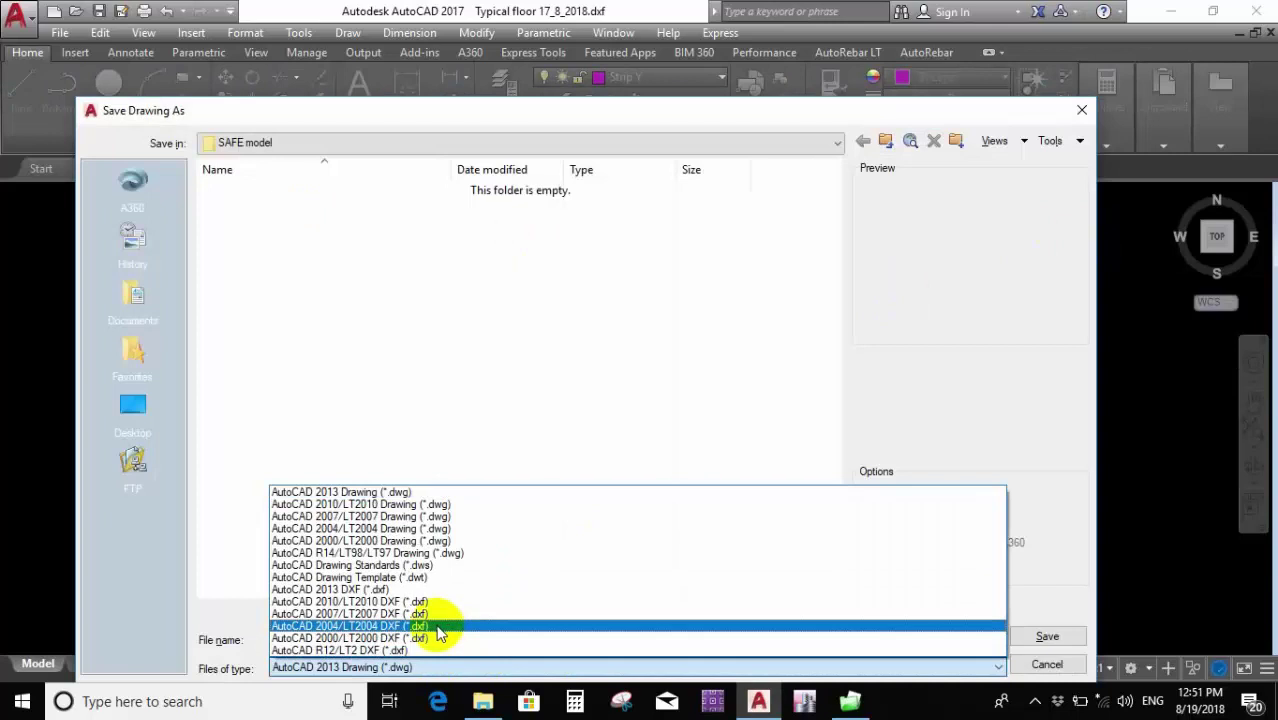
left_click(441, 638)
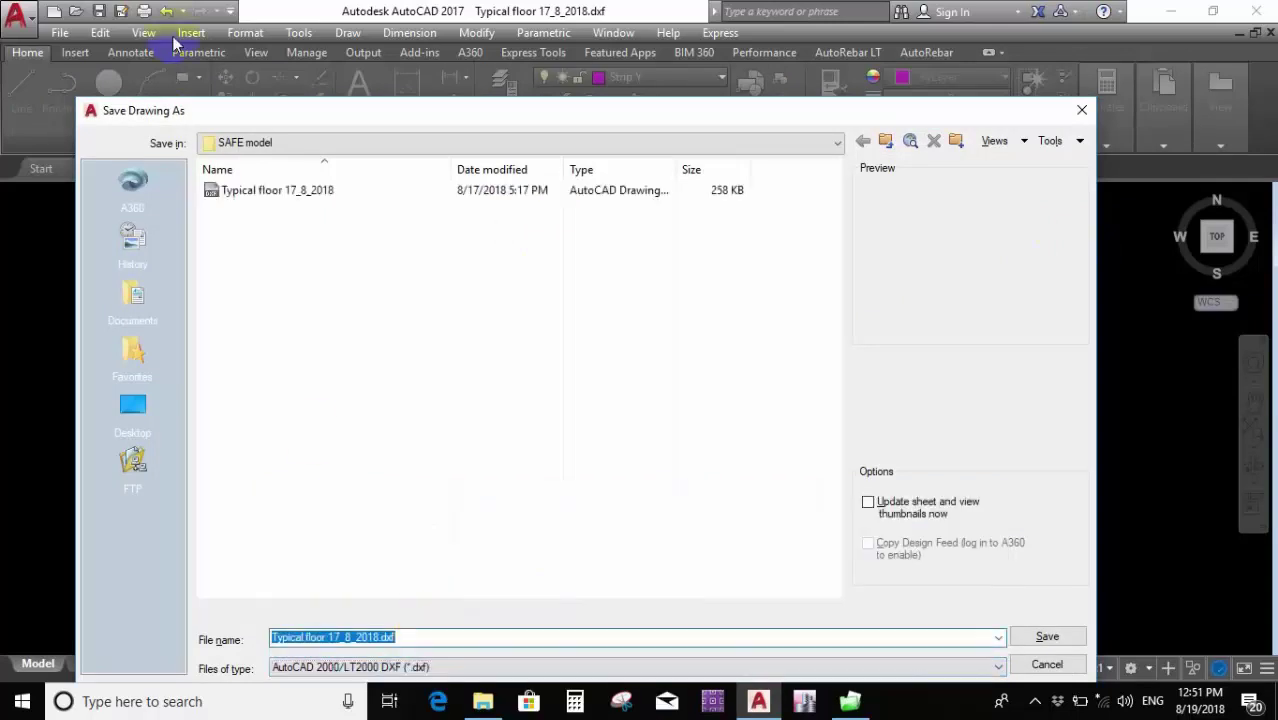
left_click(294, 190)
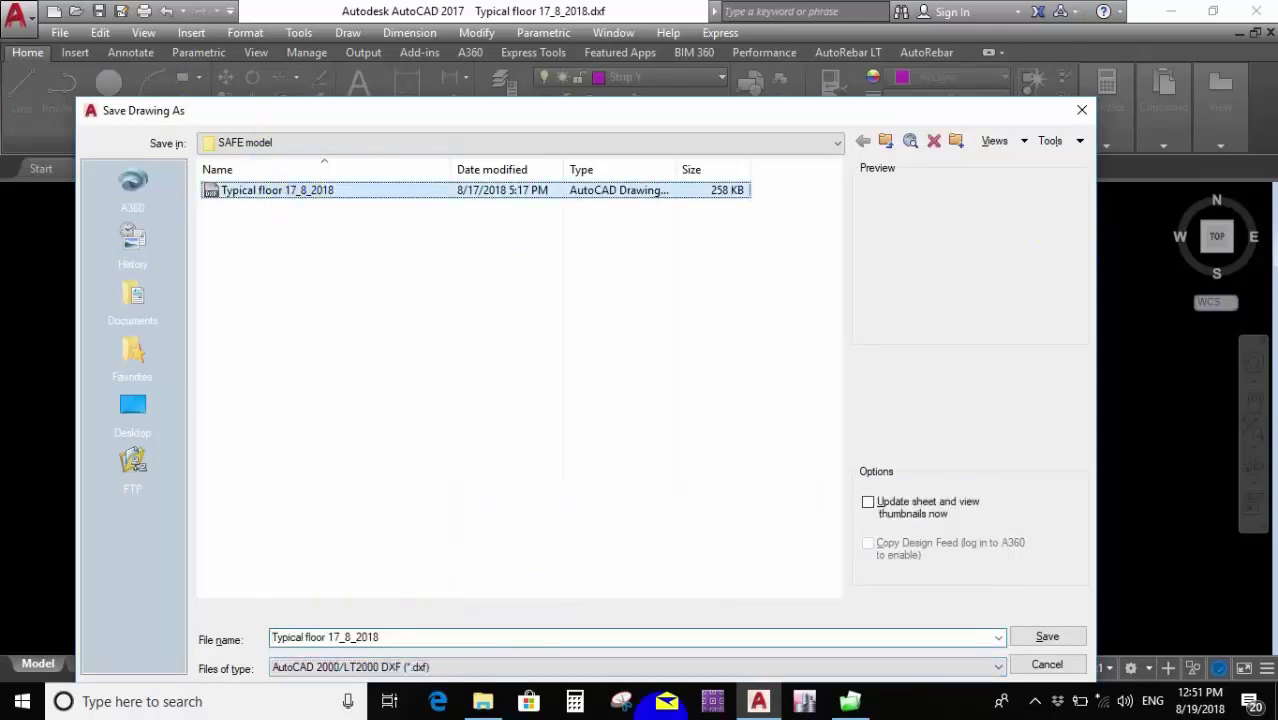
left_click(1045, 636)
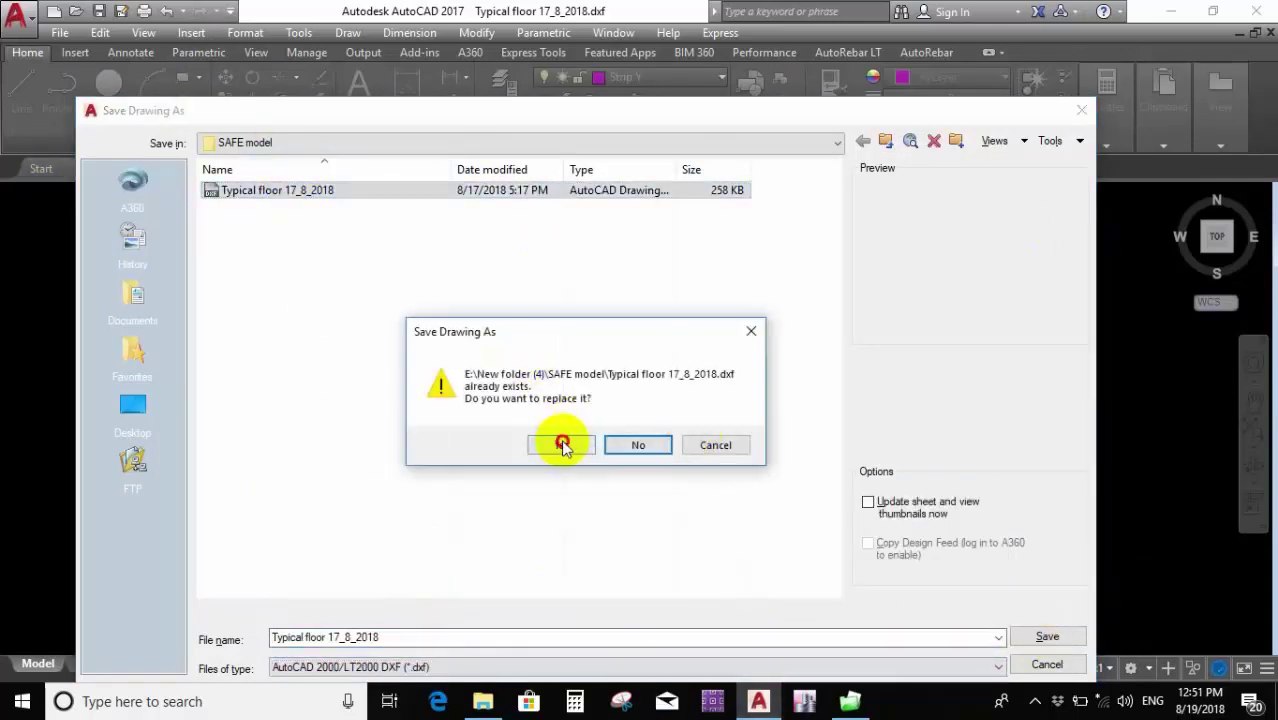
left_click(562, 442)
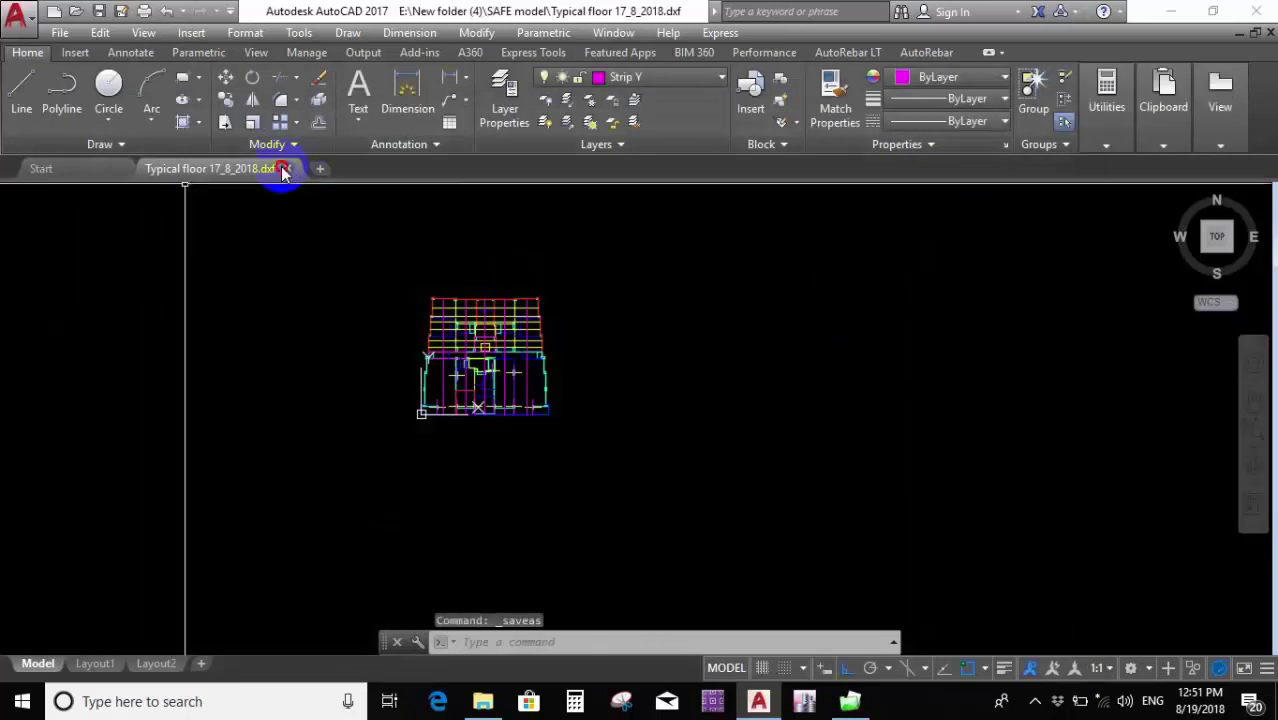
left_click(283, 171)
left_click(699, 394)
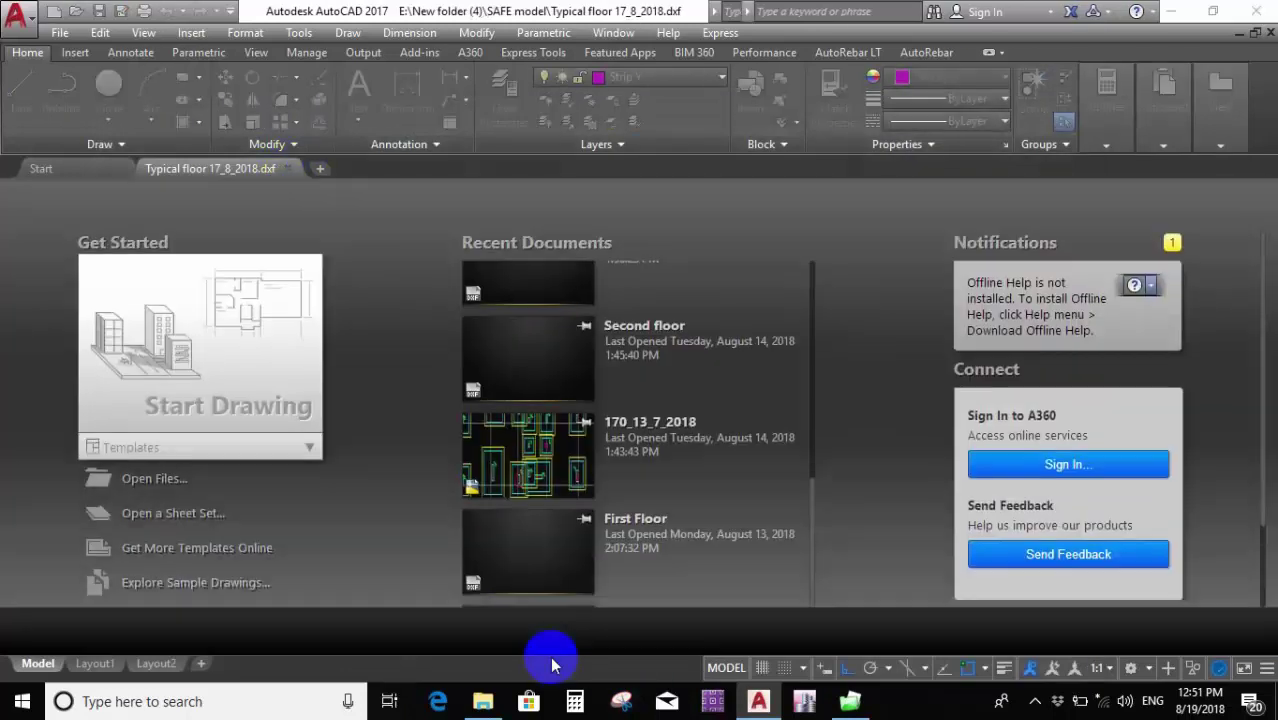
Open the Typical floor 17_8_2018 model in SAFE from the SAFE model folder on Local Disk (E:).
left_click(485, 700)
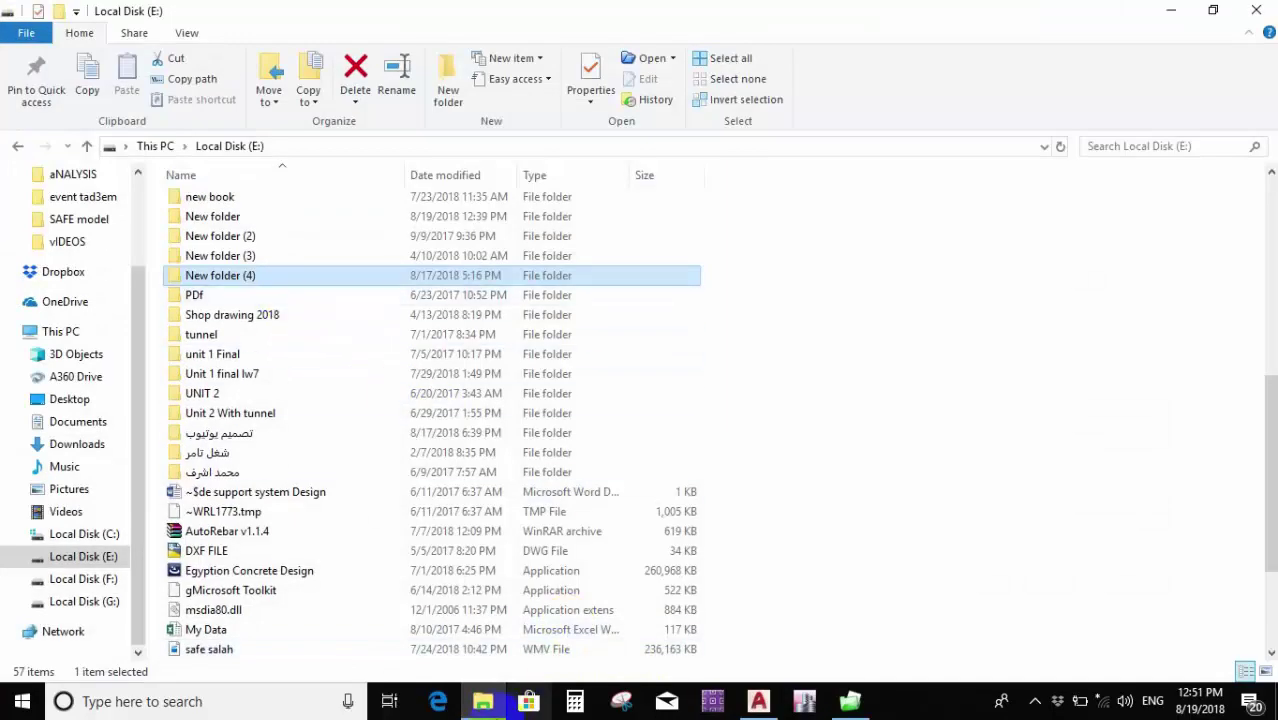
left_click(850, 701)
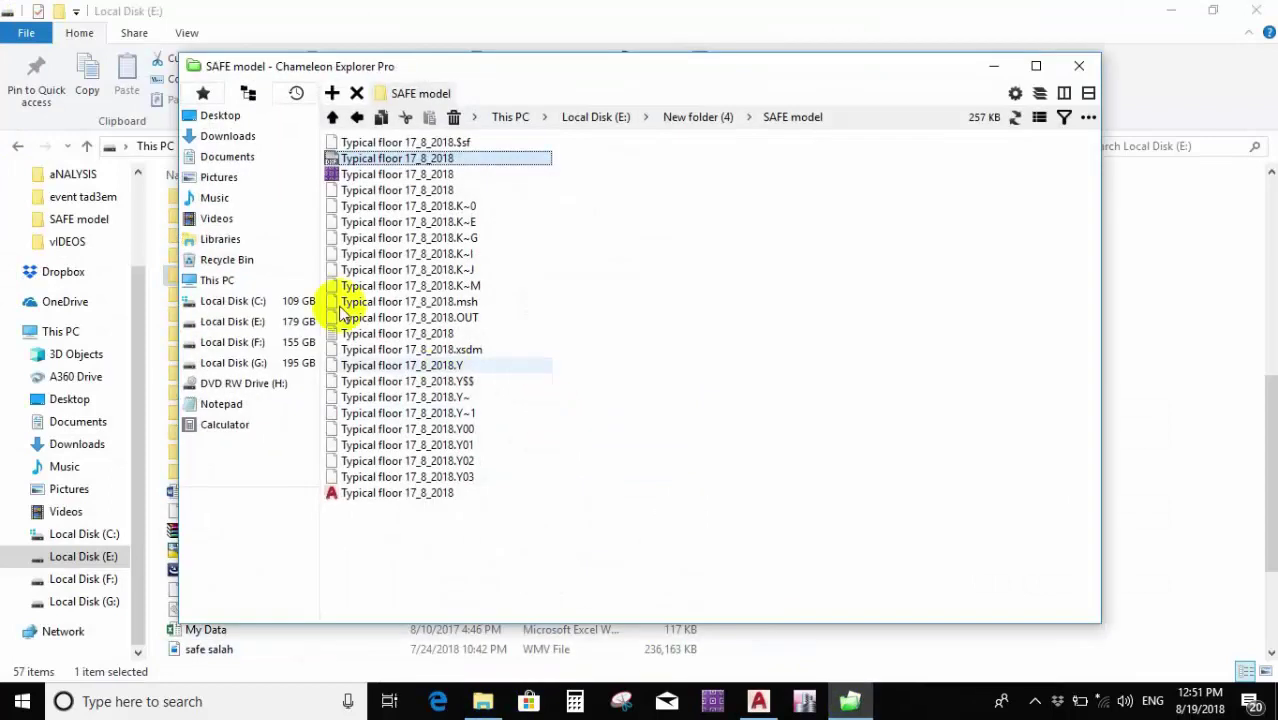
left_click(400, 175)
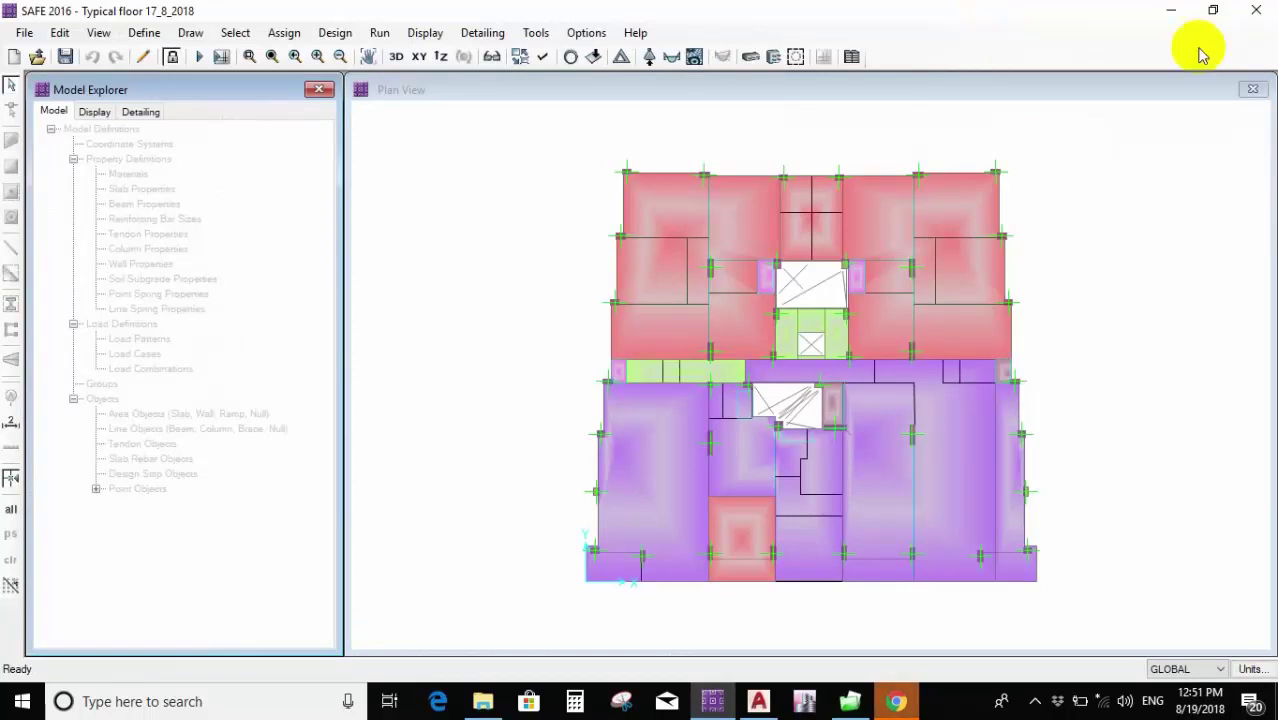
Unlock the analysed model for editing and accept deleting its results.
middle_click_drag(850, 285, 718, 283)
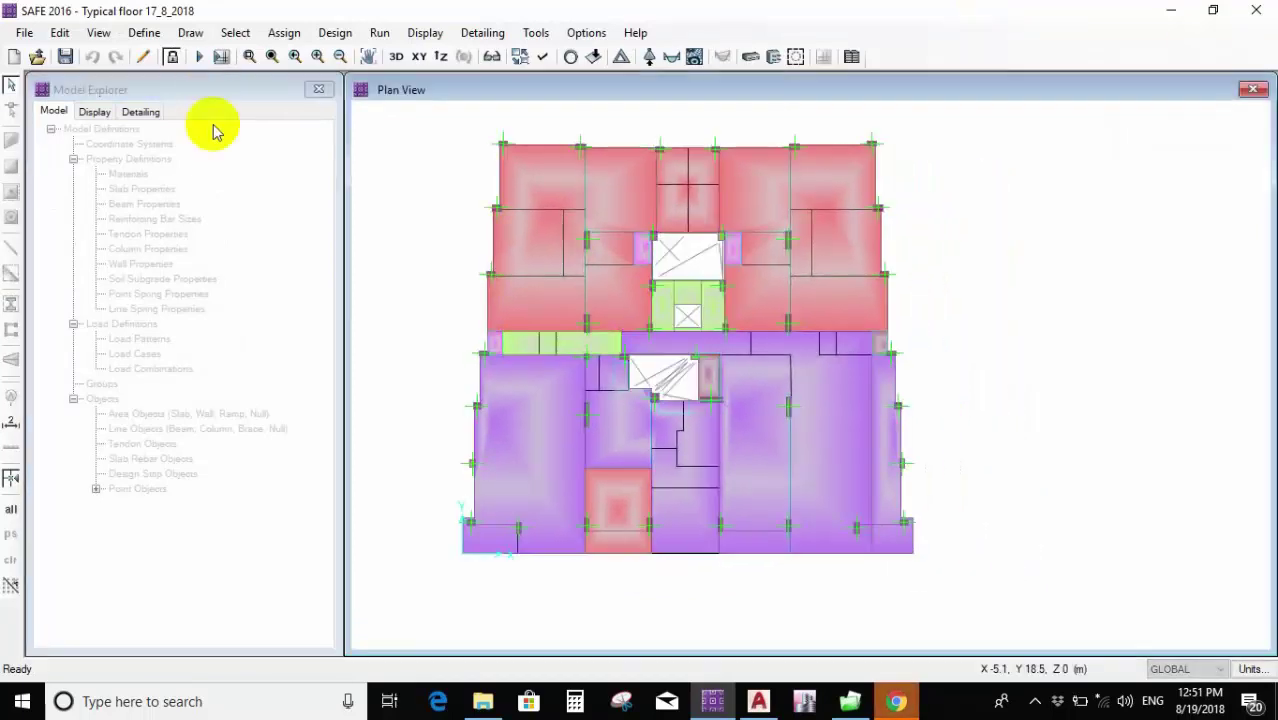
left_click(172, 56)
left_click(691, 415)
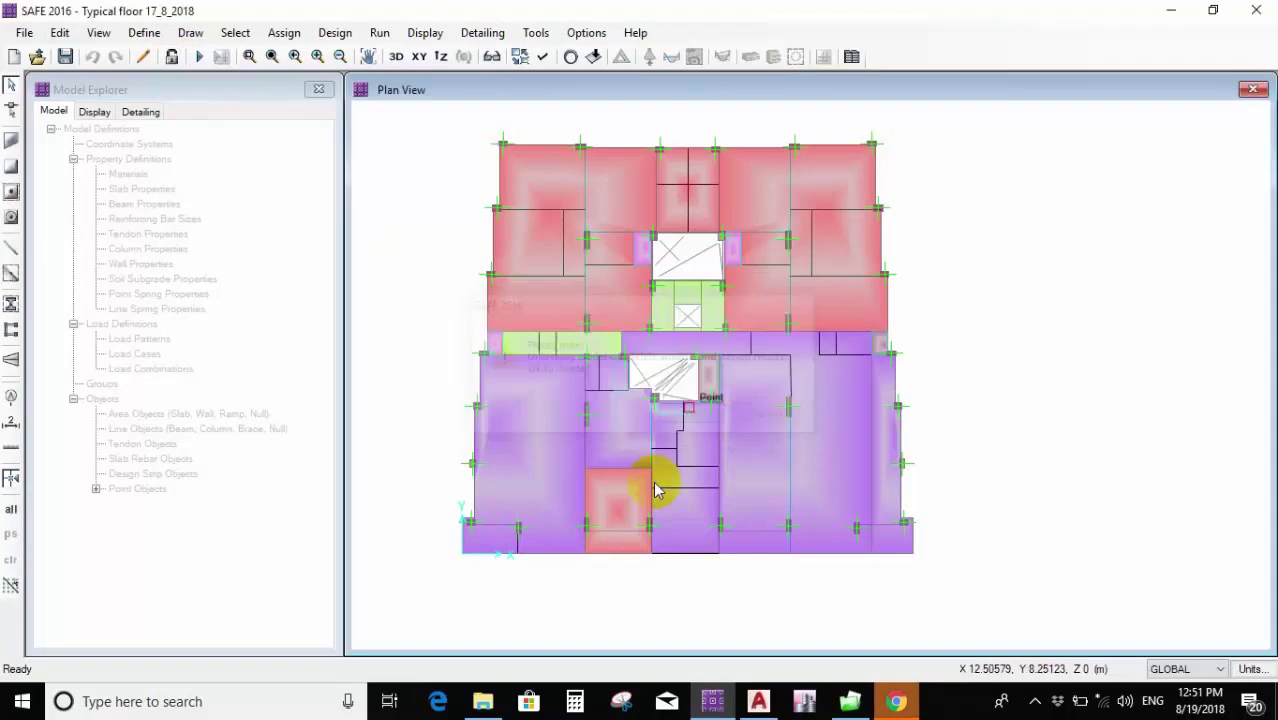
Start a DXF/DWG architectural plan import and load the Typical floor 17_8_2018 DXF file.
left_click(25, 34)
mouse_move(194, 170)
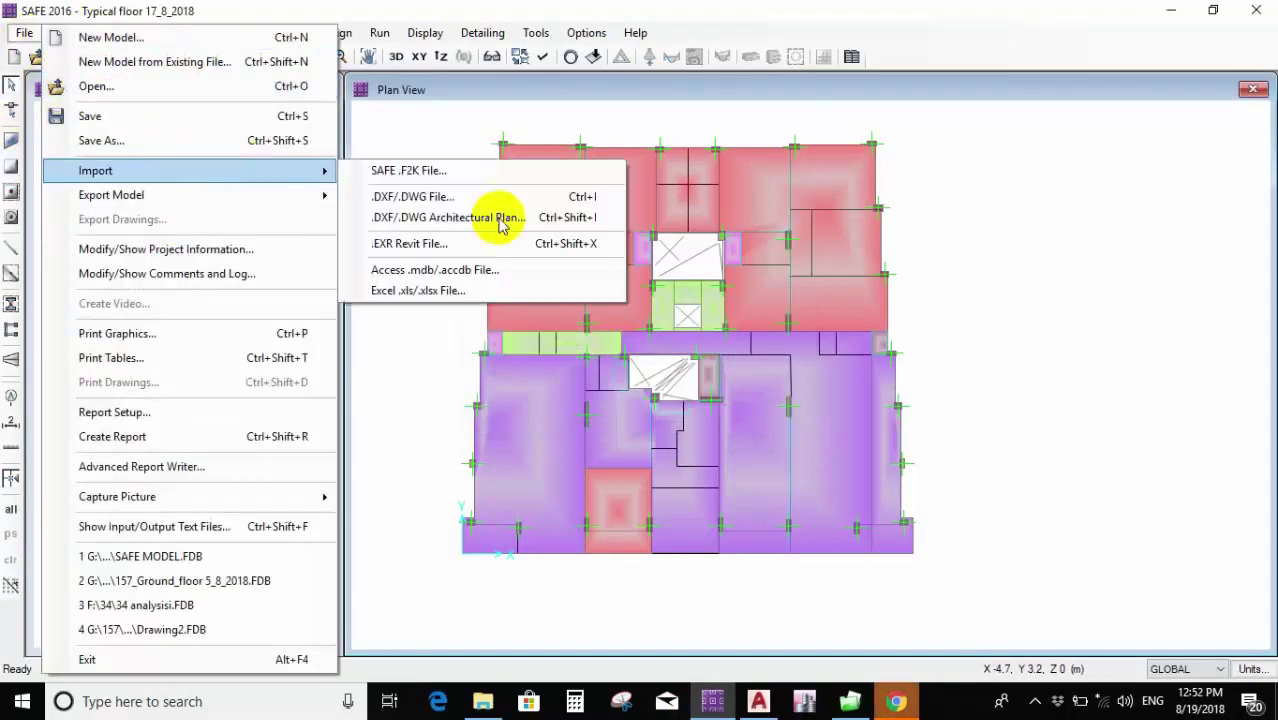
left_click(497, 220)
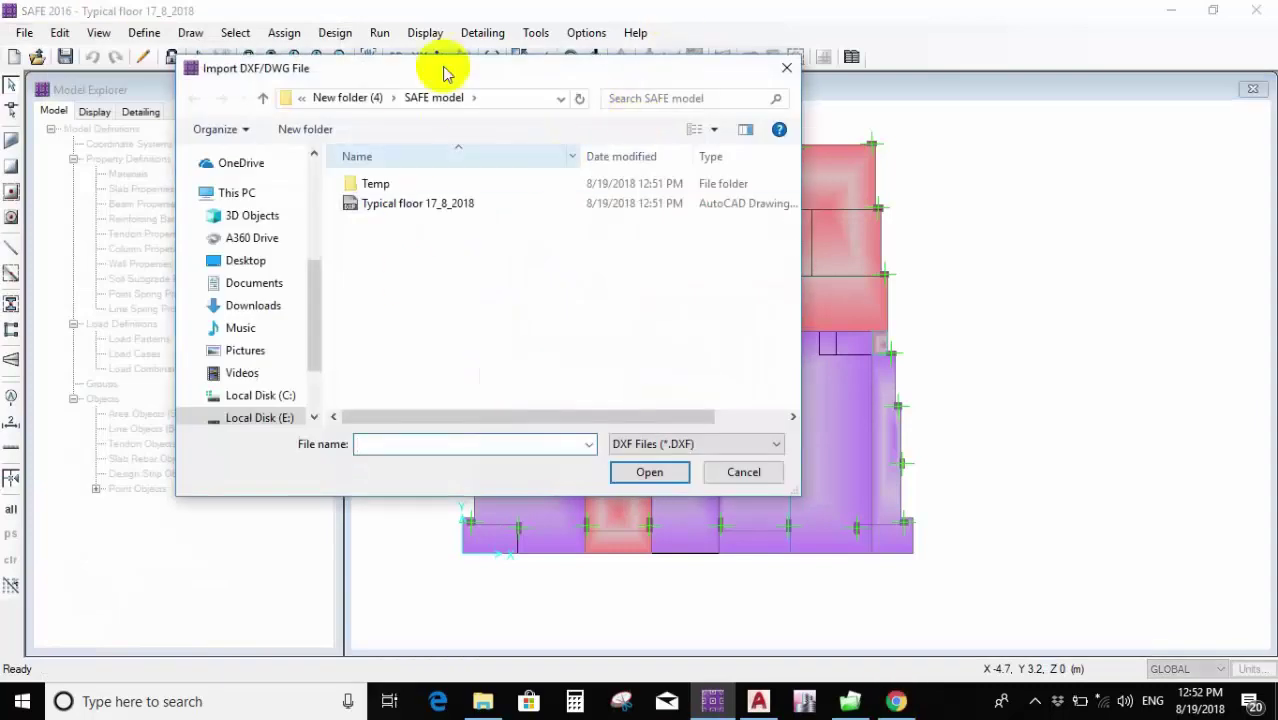
left_click(380, 205)
left_click(637, 473)
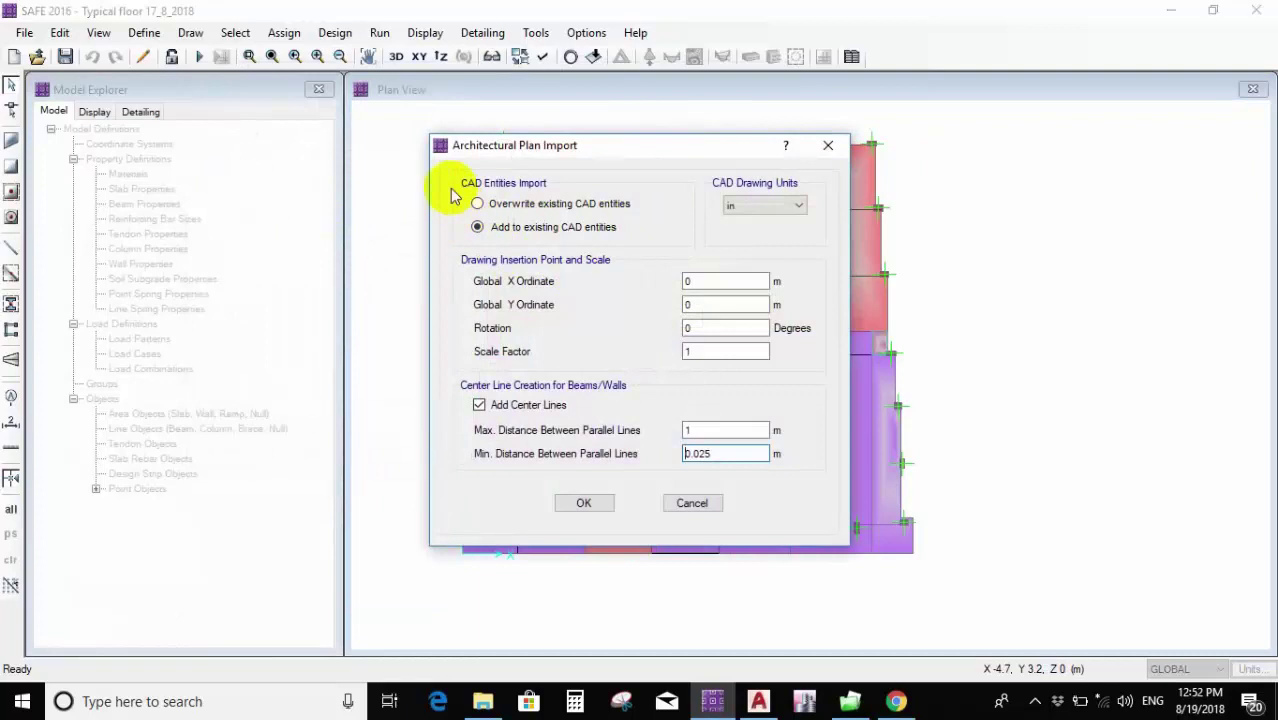
Import the plan with existing CAD entities overwritten and the CAD drawing units set to m.
left_click(484, 205)
left_click(791, 204)
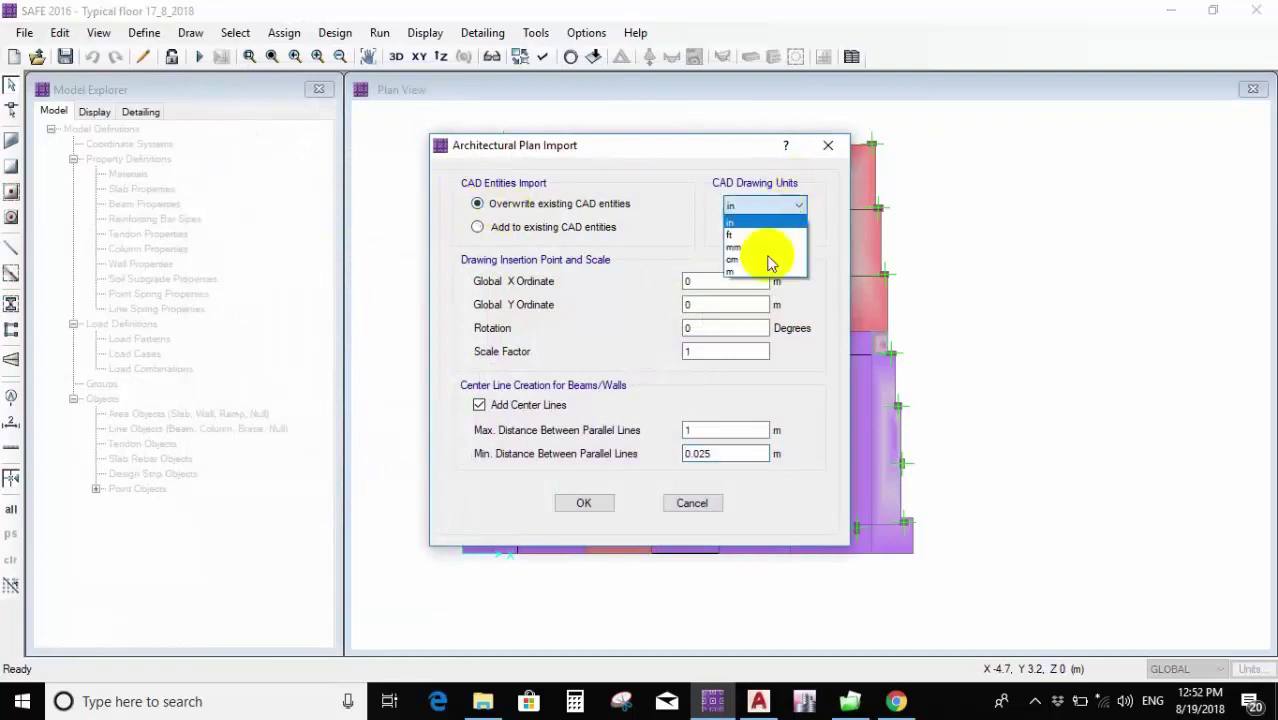
left_click(769, 271)
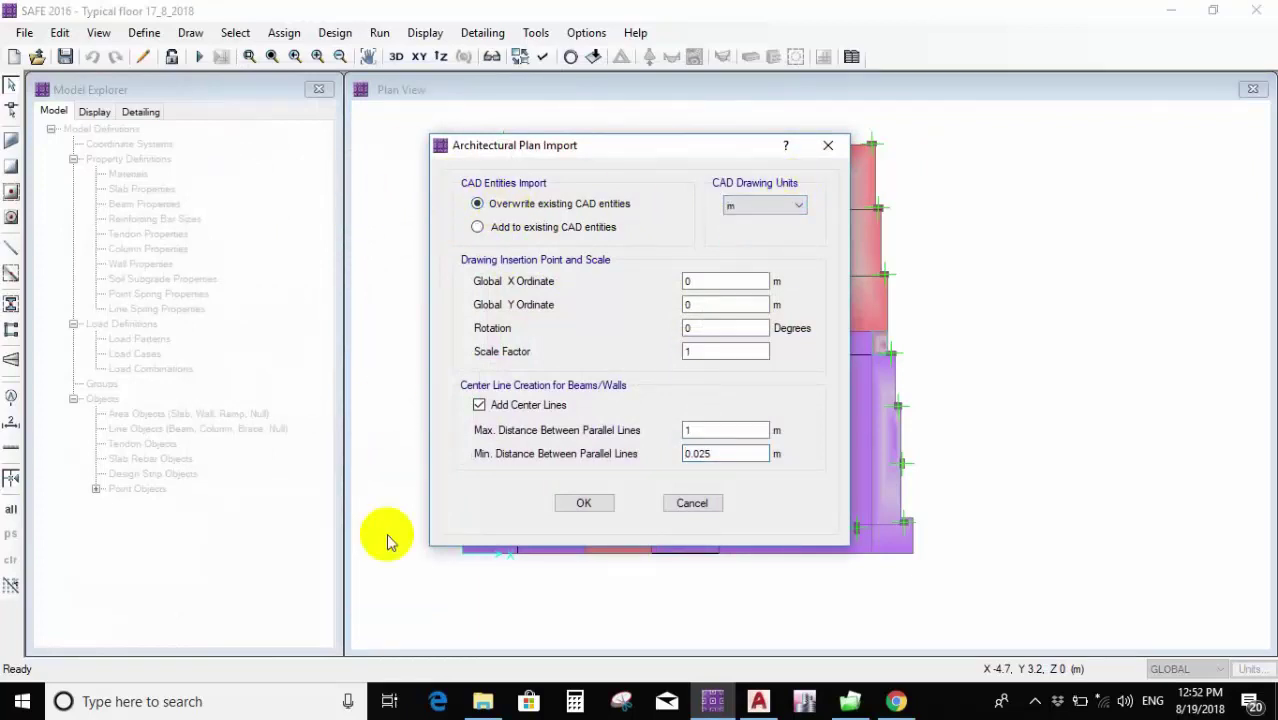
left_click(584, 503)
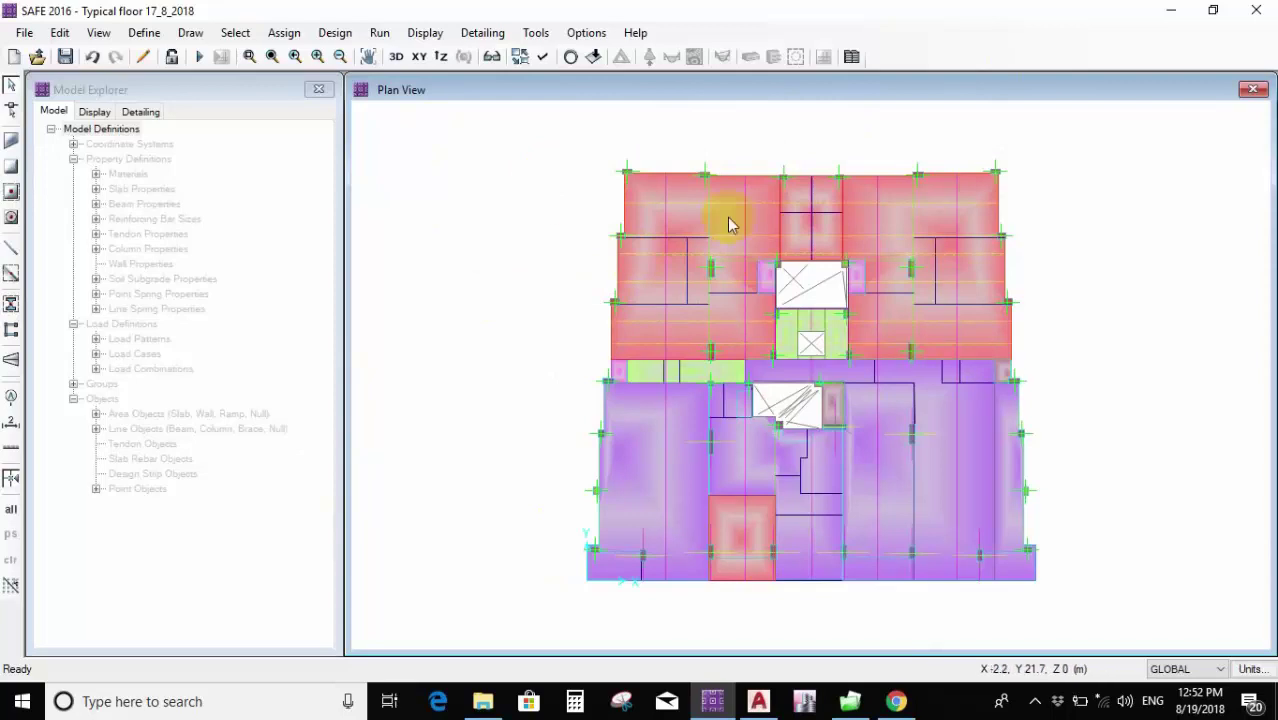
Limit the displayed architectural plan layers to Strip X only.
left_click(587, 36)
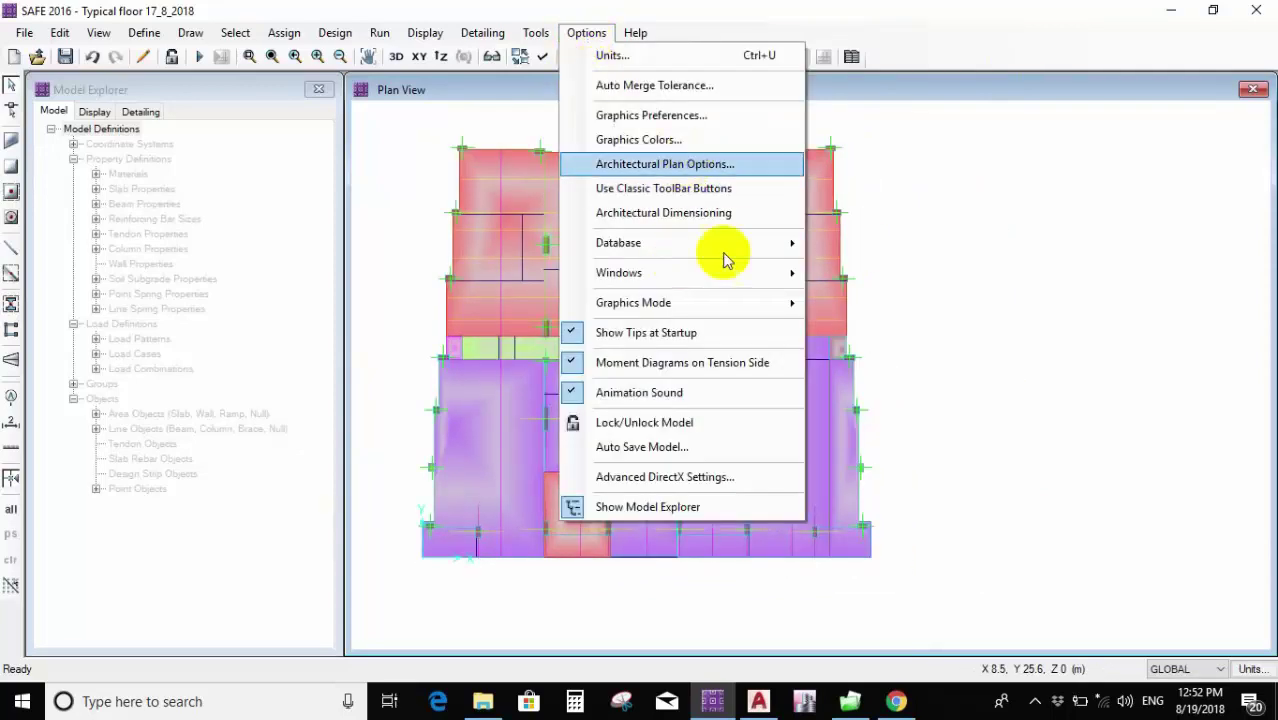
left_click(662, 166)
left_click(830, 274)
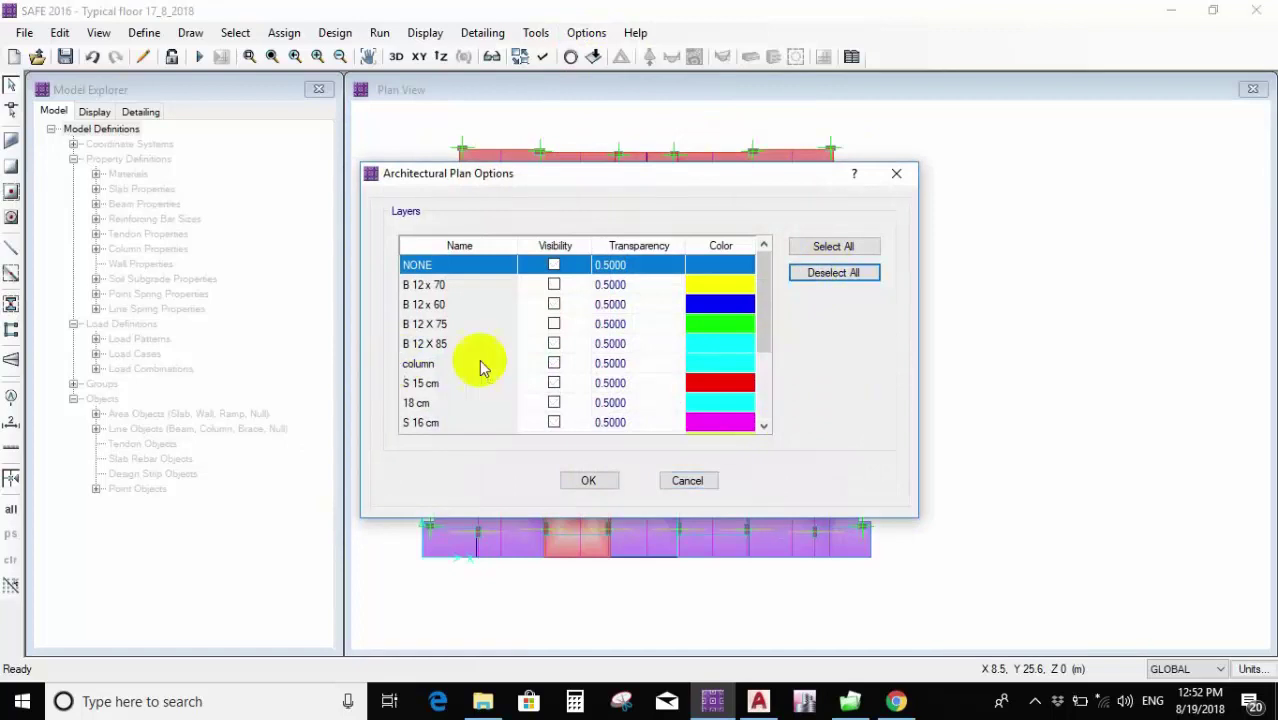
scroll(500, 375, "down", 2)
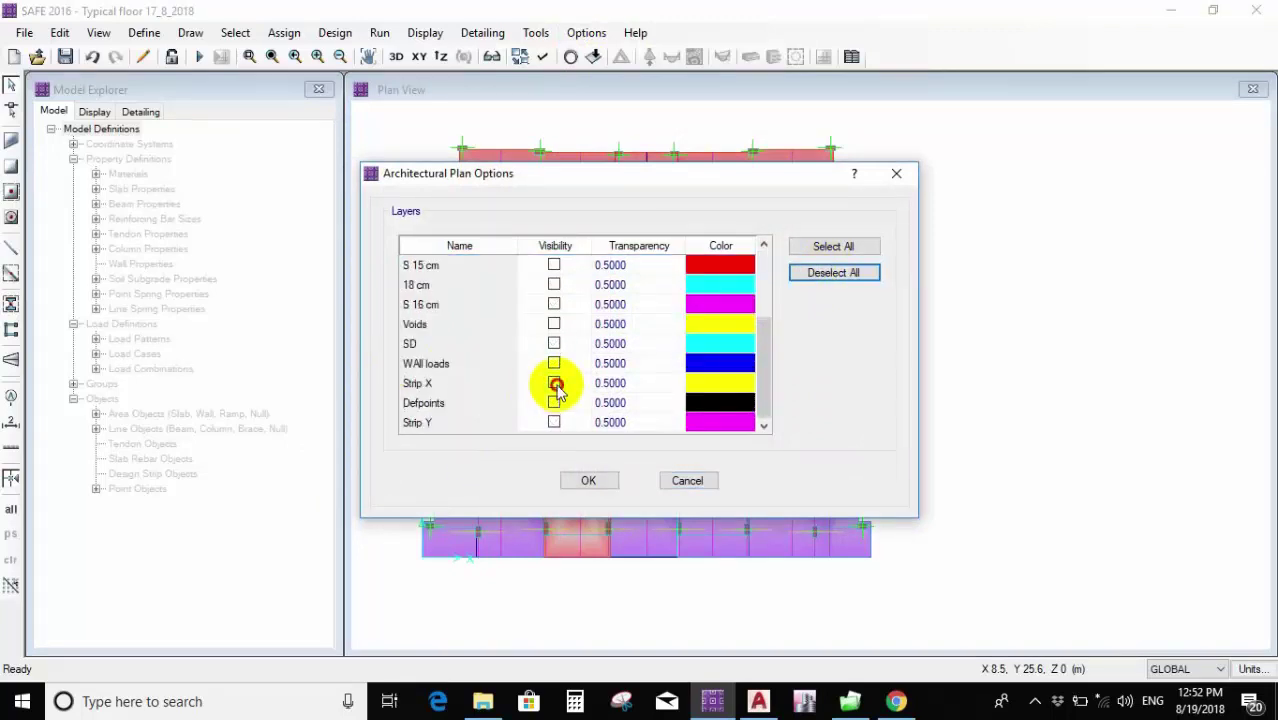
left_click(555, 384)
left_click(589, 480)
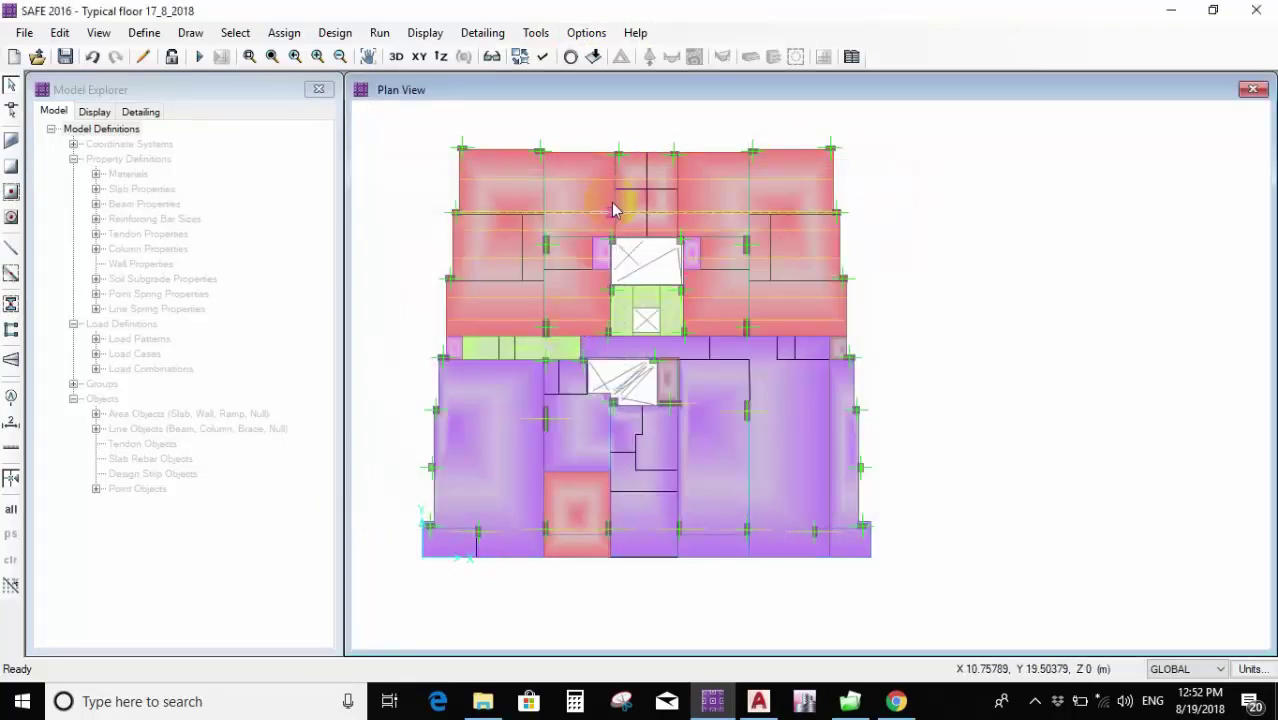
Start drawing column design strips on layer A and set the left and right start widths to 0.5 m.
scroll(484, 155, "up", 1)
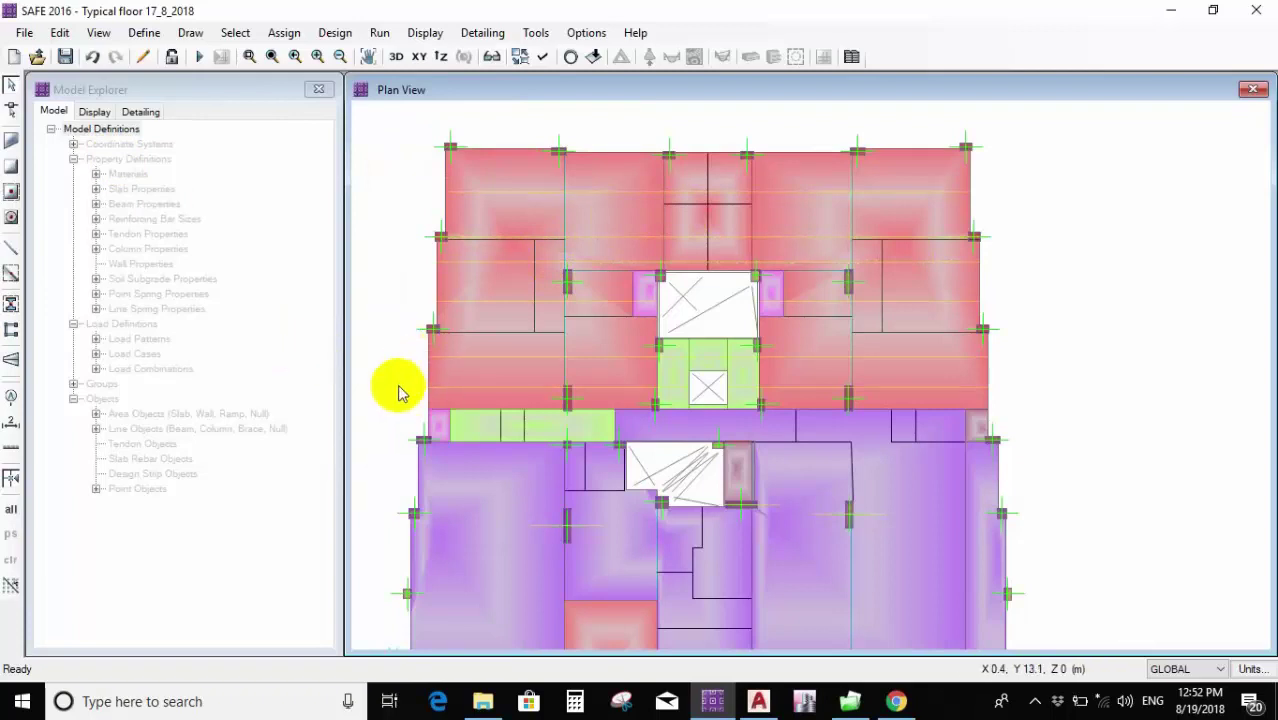
left_click(13, 361)
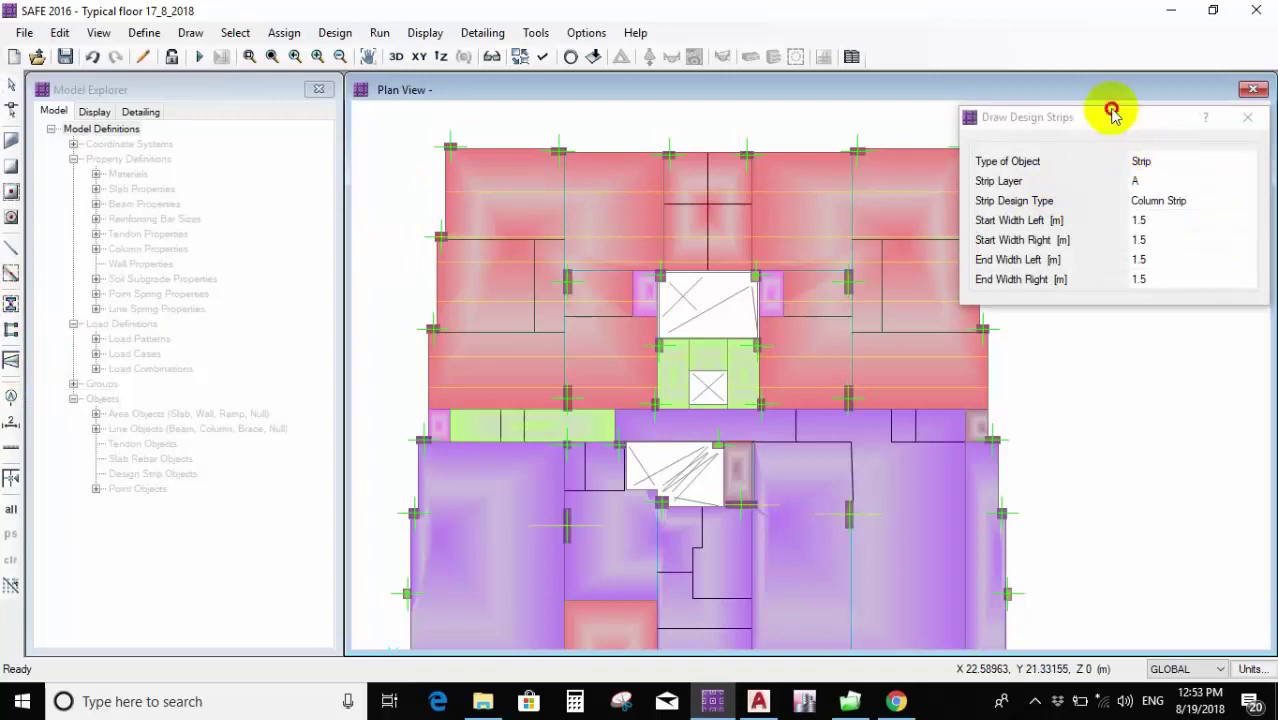
left_click_drag(1113, 112, 950, 90)
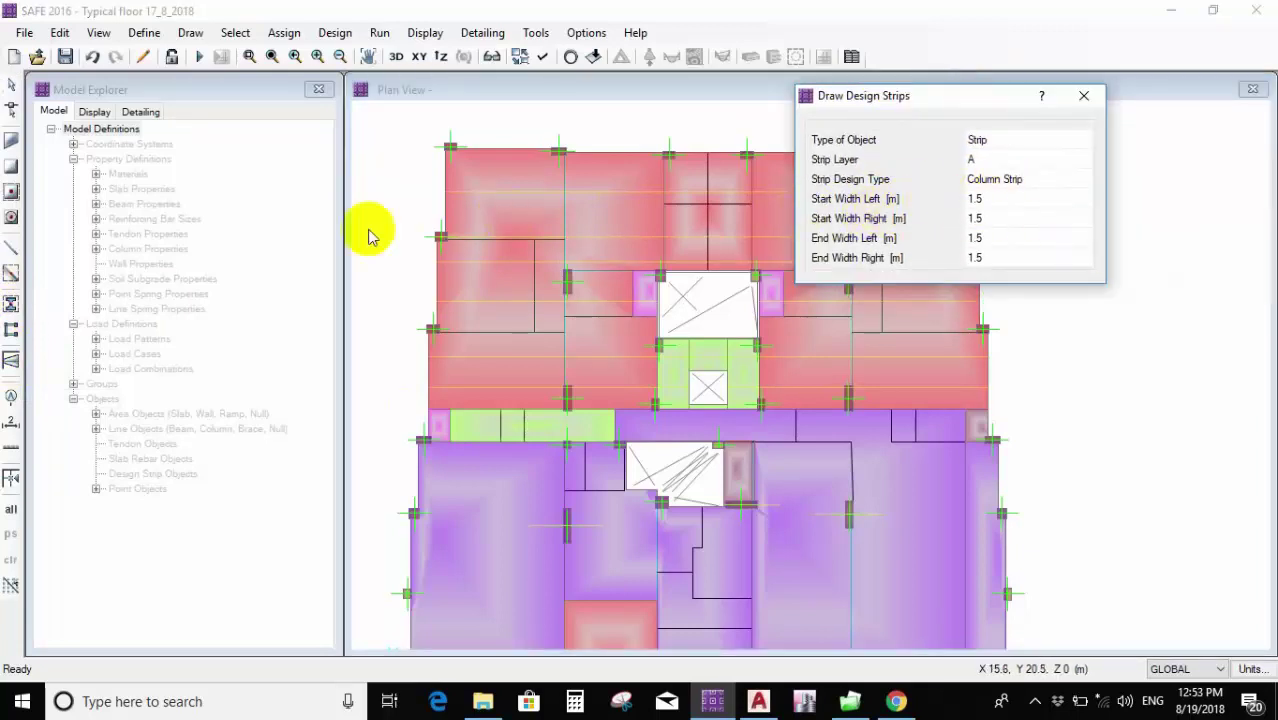
left_click(441, 237)
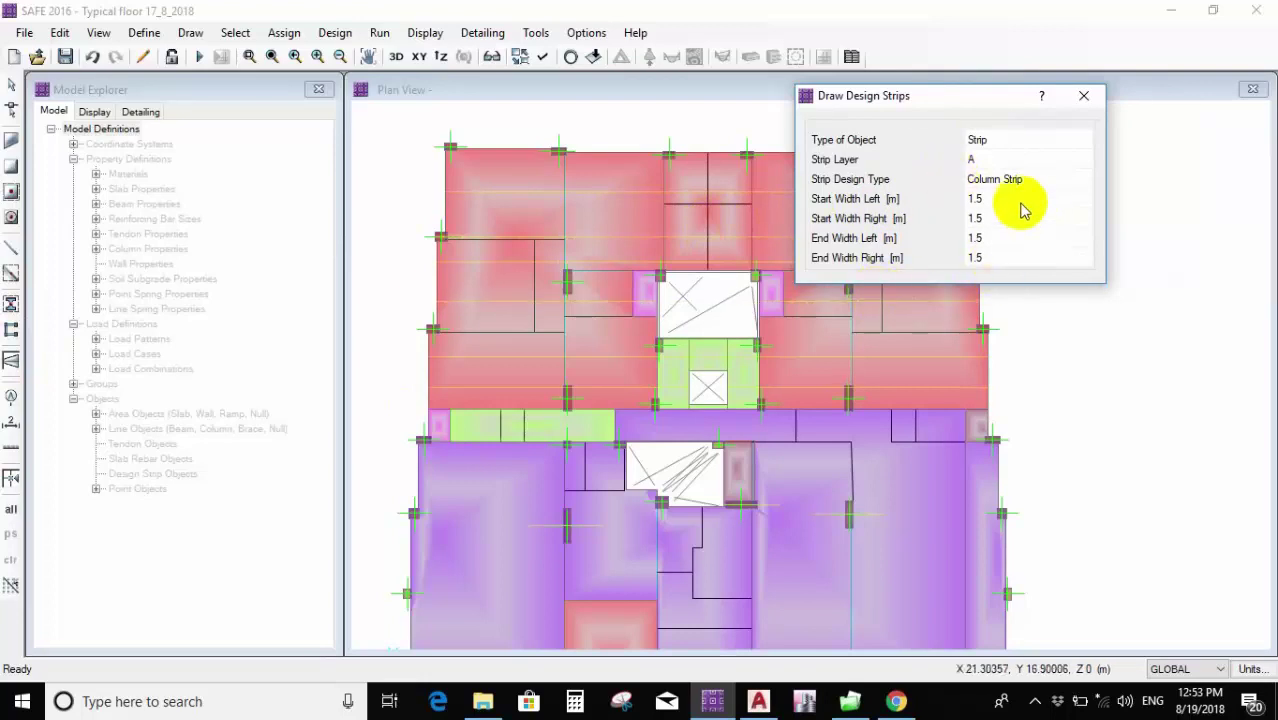
key("BackSpace")
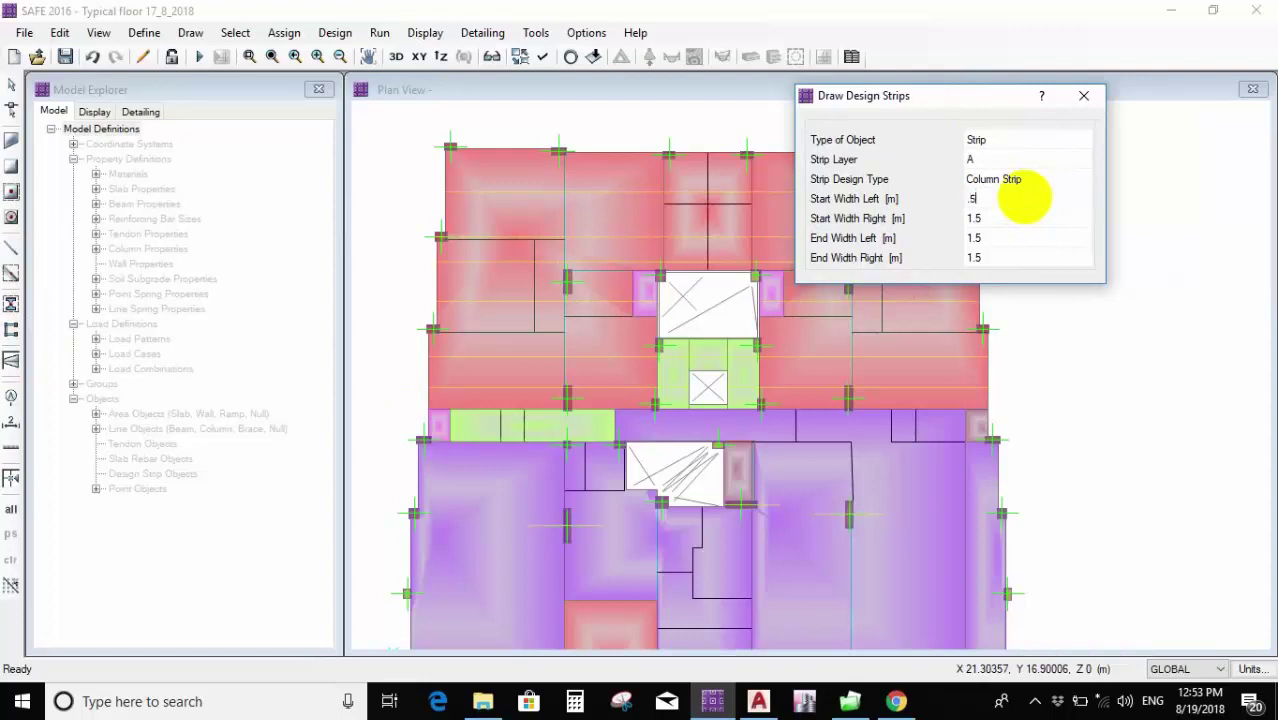
key("Return")
type(".5")
key("Return")
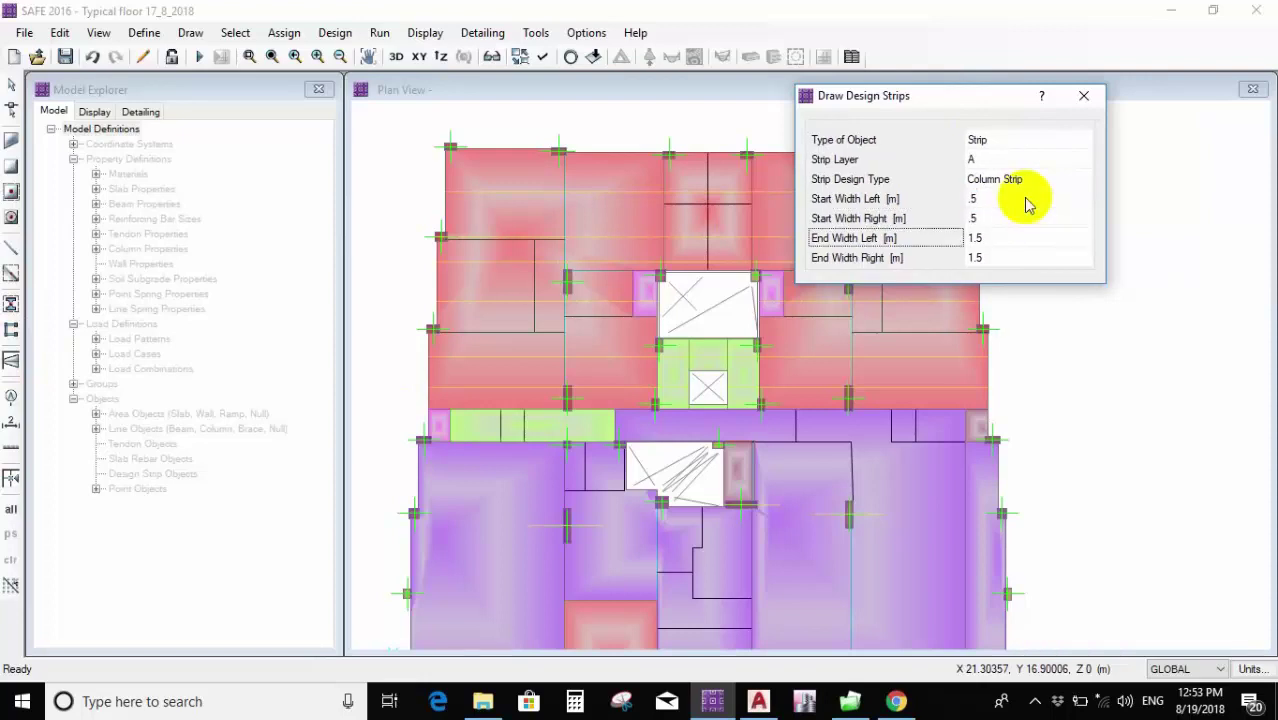
Set the design strip's left and right end widths to 0.5 m and close its drawing properties.
type(".5")
key("Return")
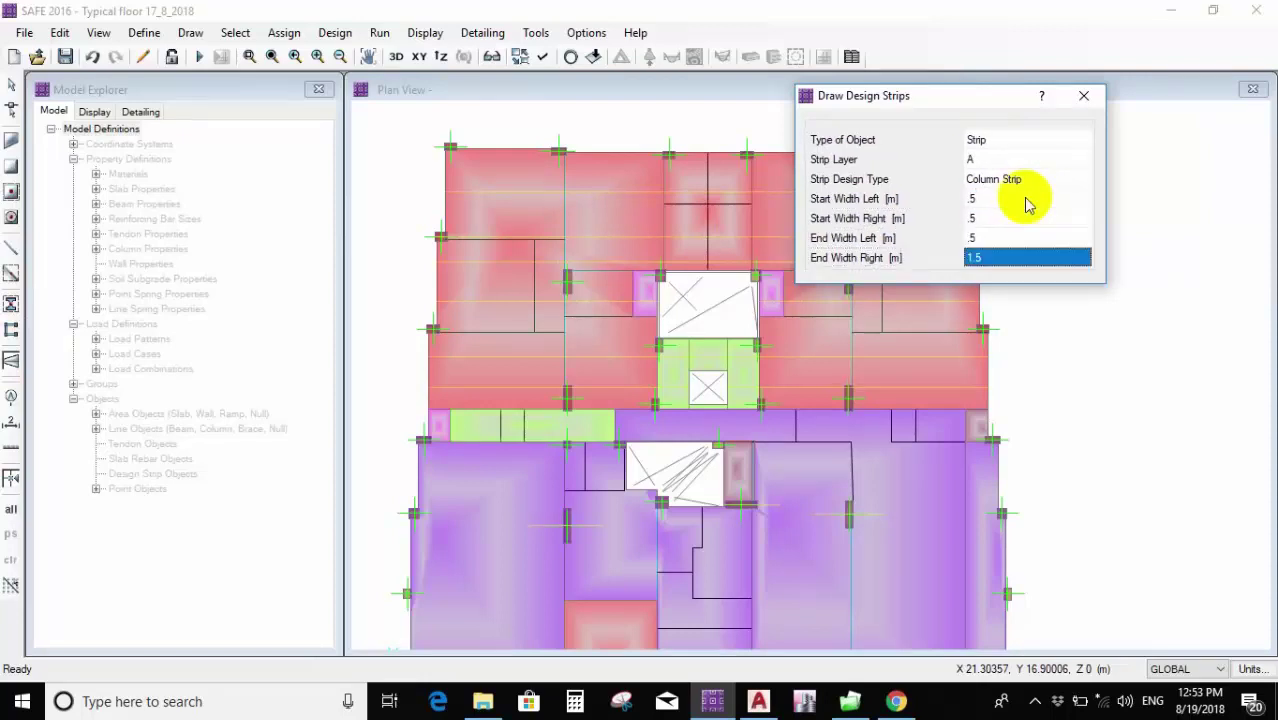
type(".5")
key("Return")
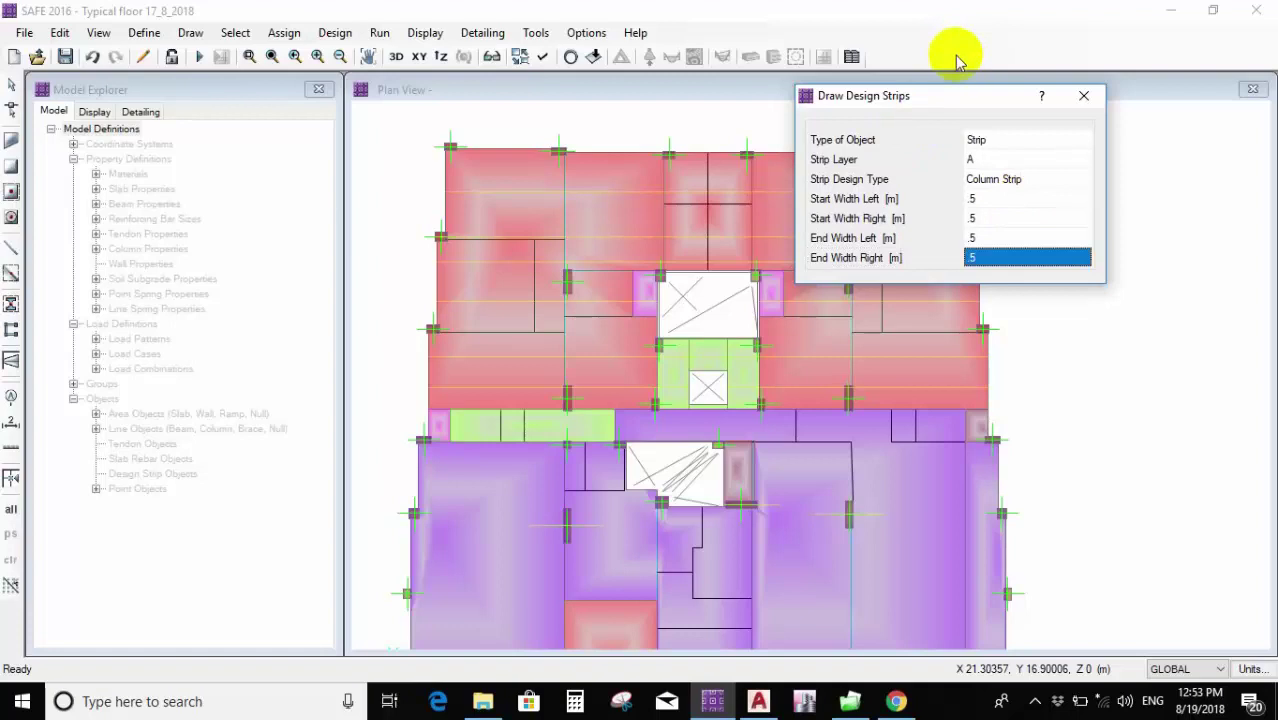
left_click_drag(962, 97, 1084, 85)
left_click(1035, 168)
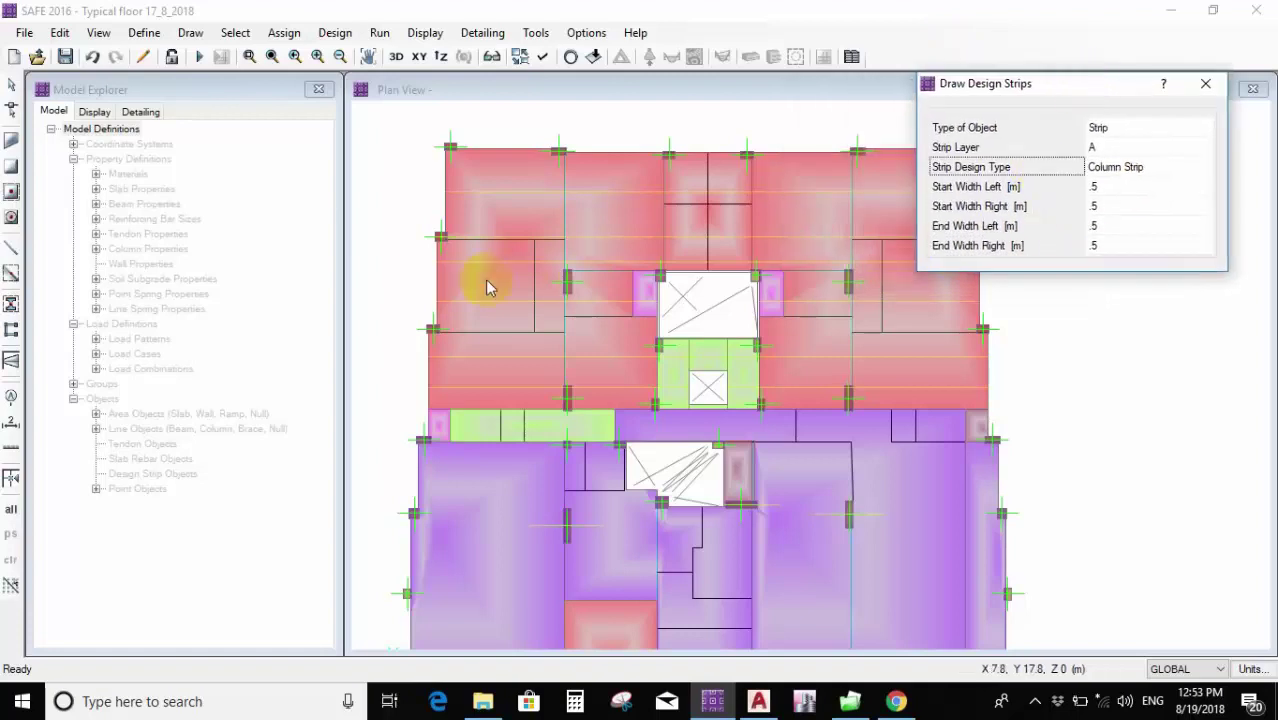
left_click(1207, 84)
Draw a design strip along the uppermost Strip X line, from the slab's left edge to its right edge.
left_click(451, 197)
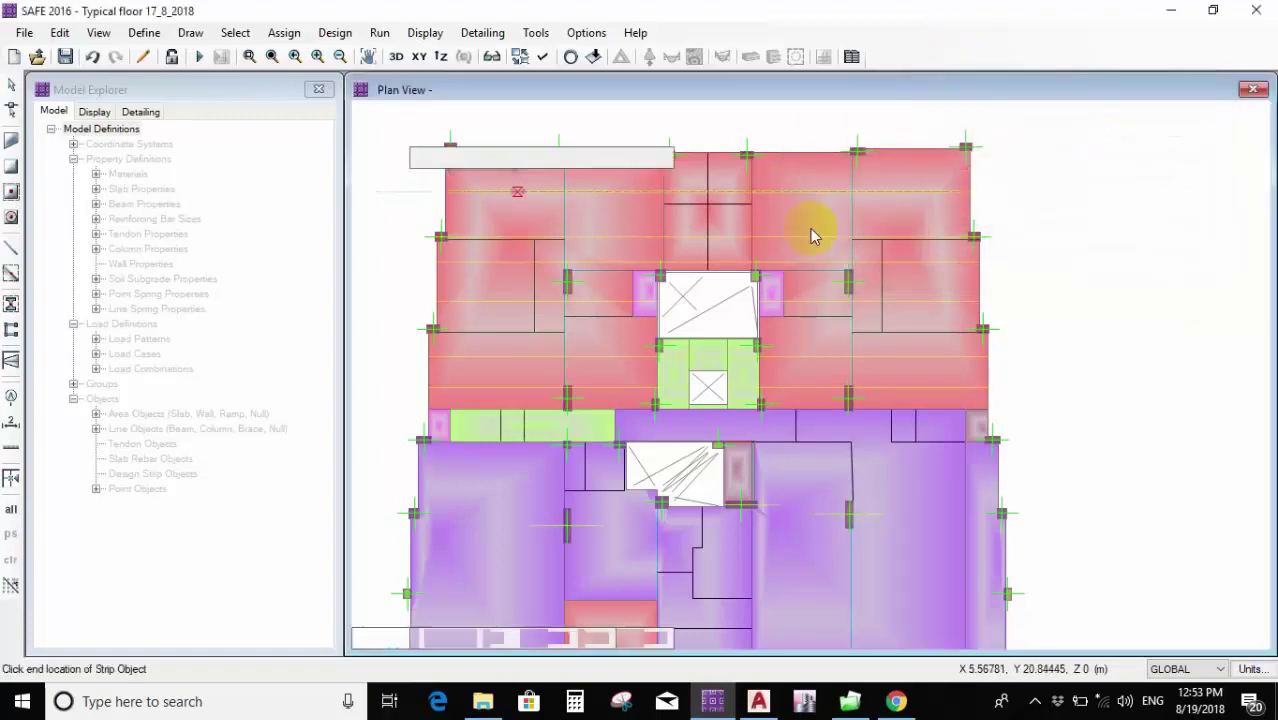
left_click(968, 196)
key("Escape")
Turn on the width display for design strip objects in the plan view.
scroll(501, 234, "up", 1)
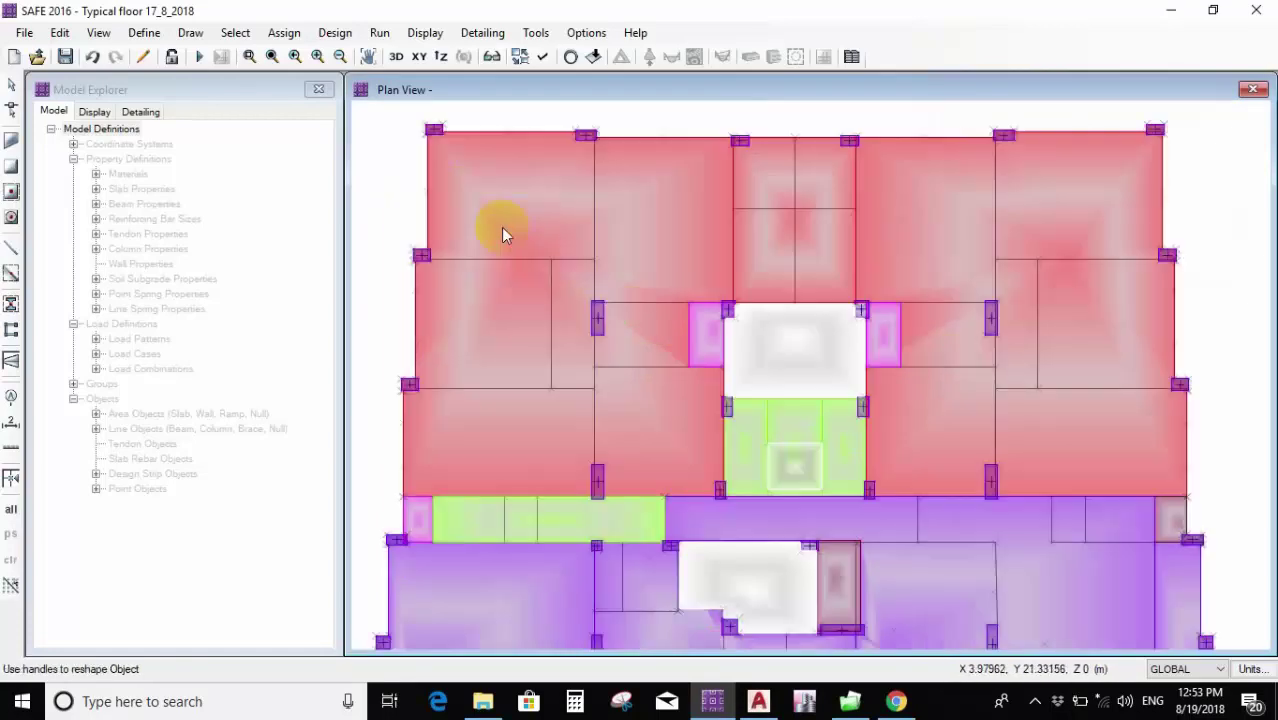
left_click(540, 58)
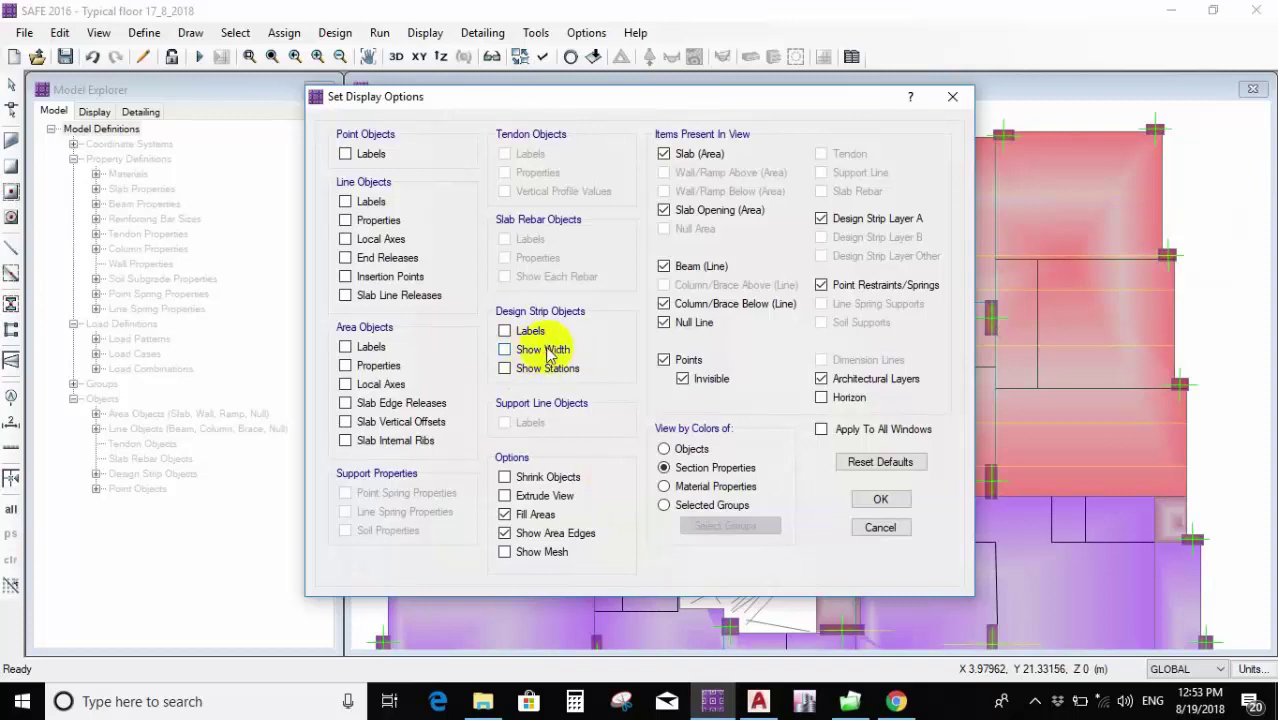
left_click(868, 499)
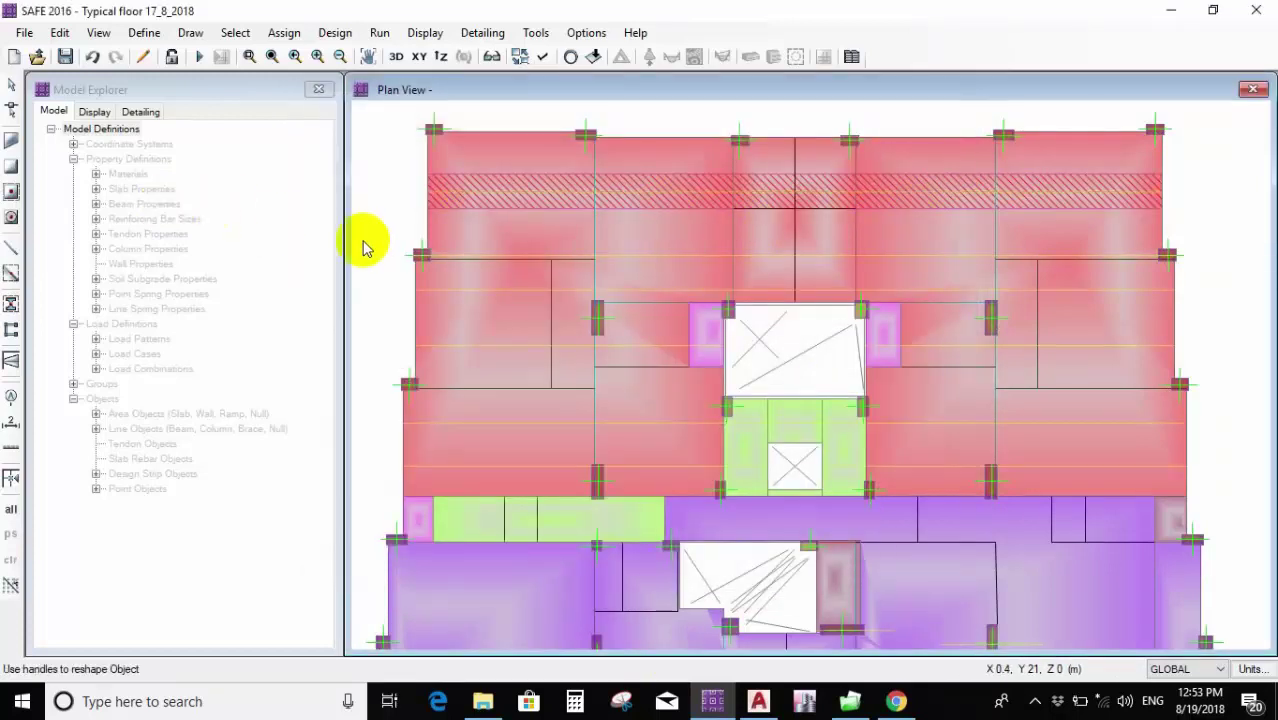
Draw a design strip along the second Strip X line, between the outer faces of the left and right edge columns.
scroll(417, 225, "up", 1)
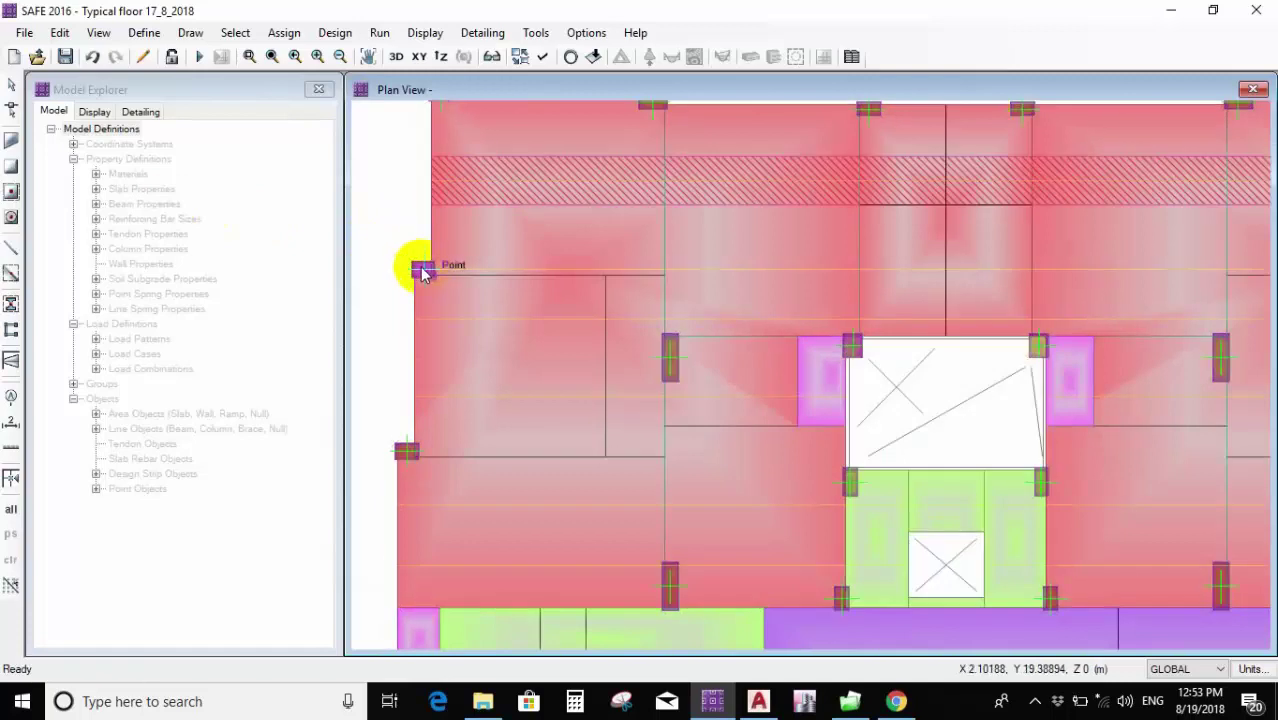
scroll(410, 270, "up", 3)
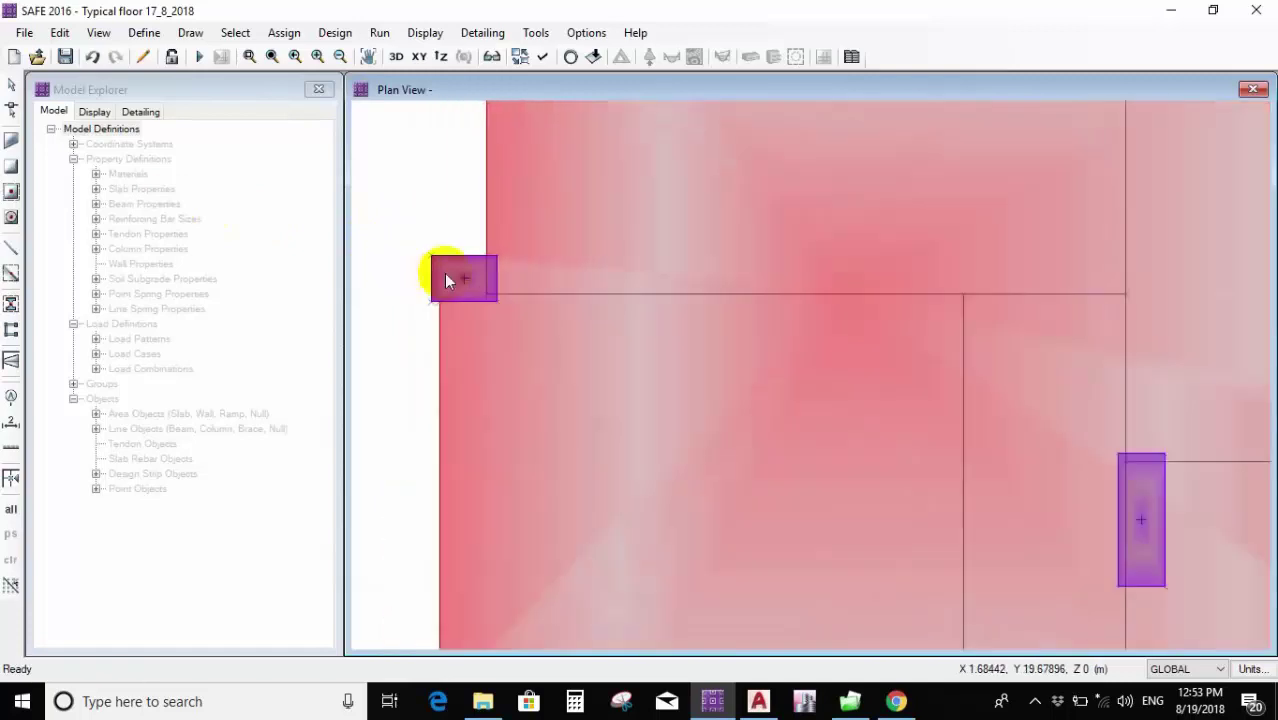
left_click(433, 279)
scroll(400, 337, "down", 4)
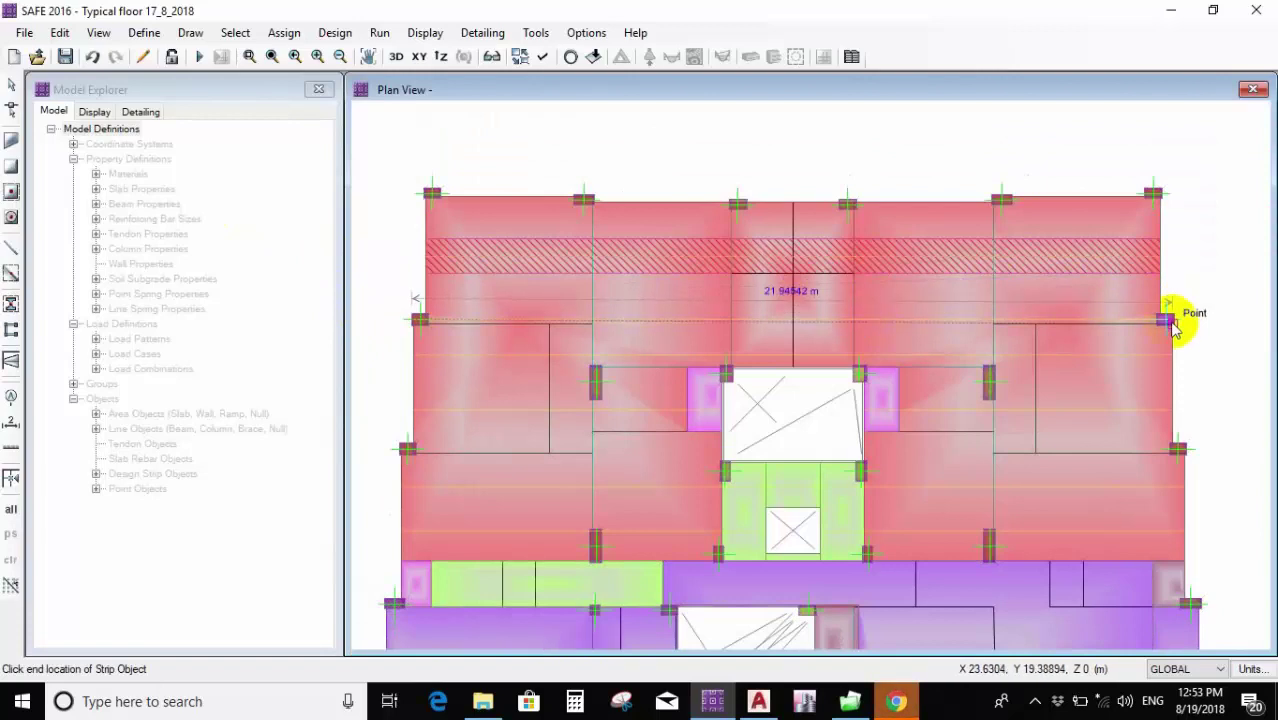
scroll(1207, 318, "up", 2)
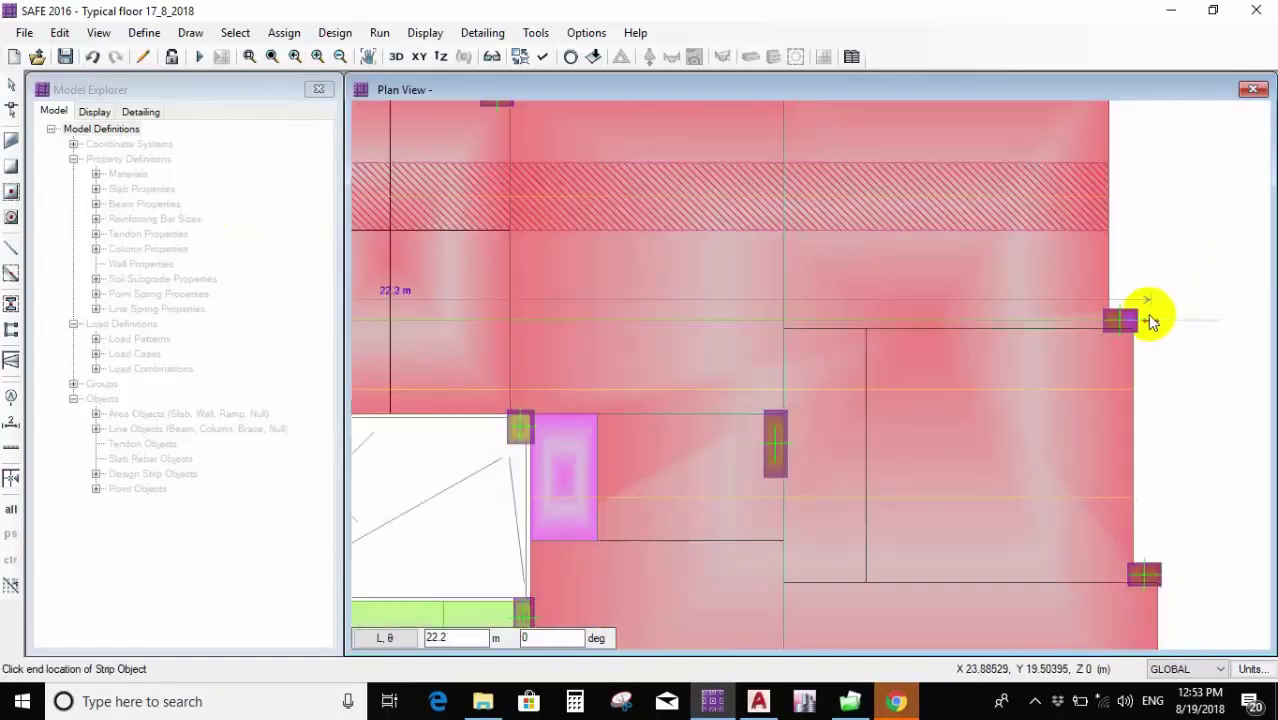
scroll(1143, 322, "up", 2)
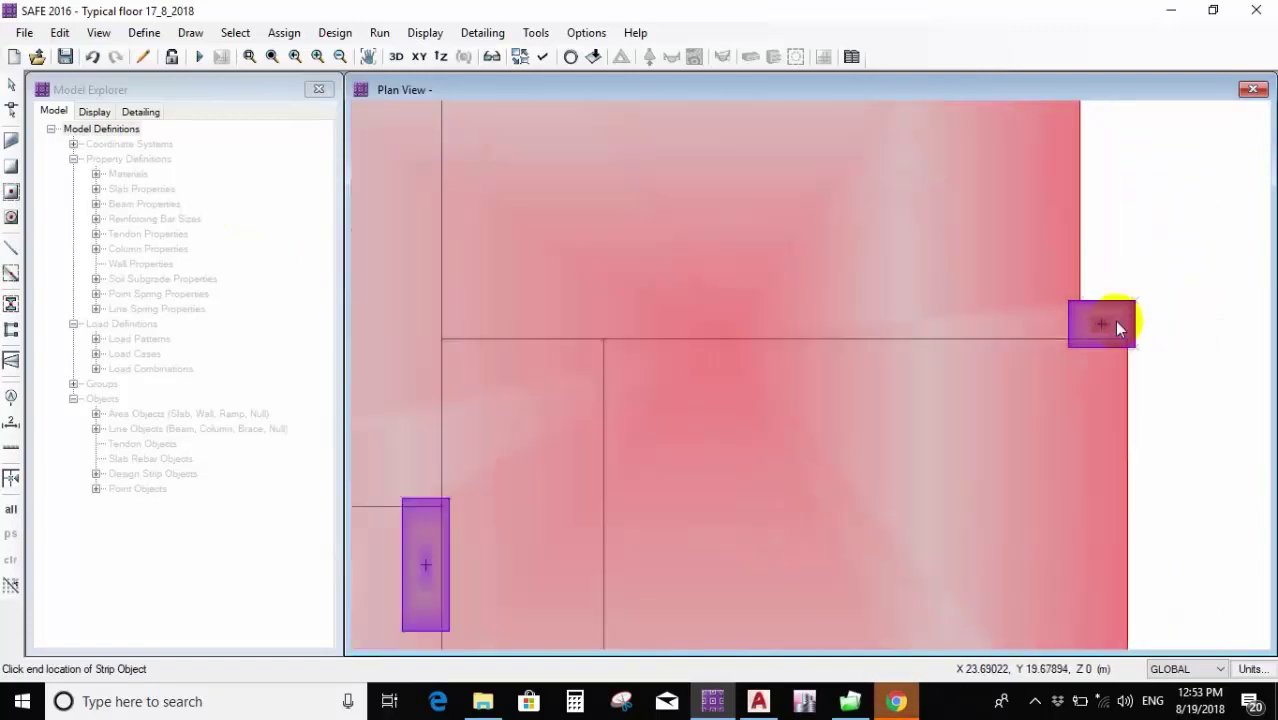
left_click(1110, 322)
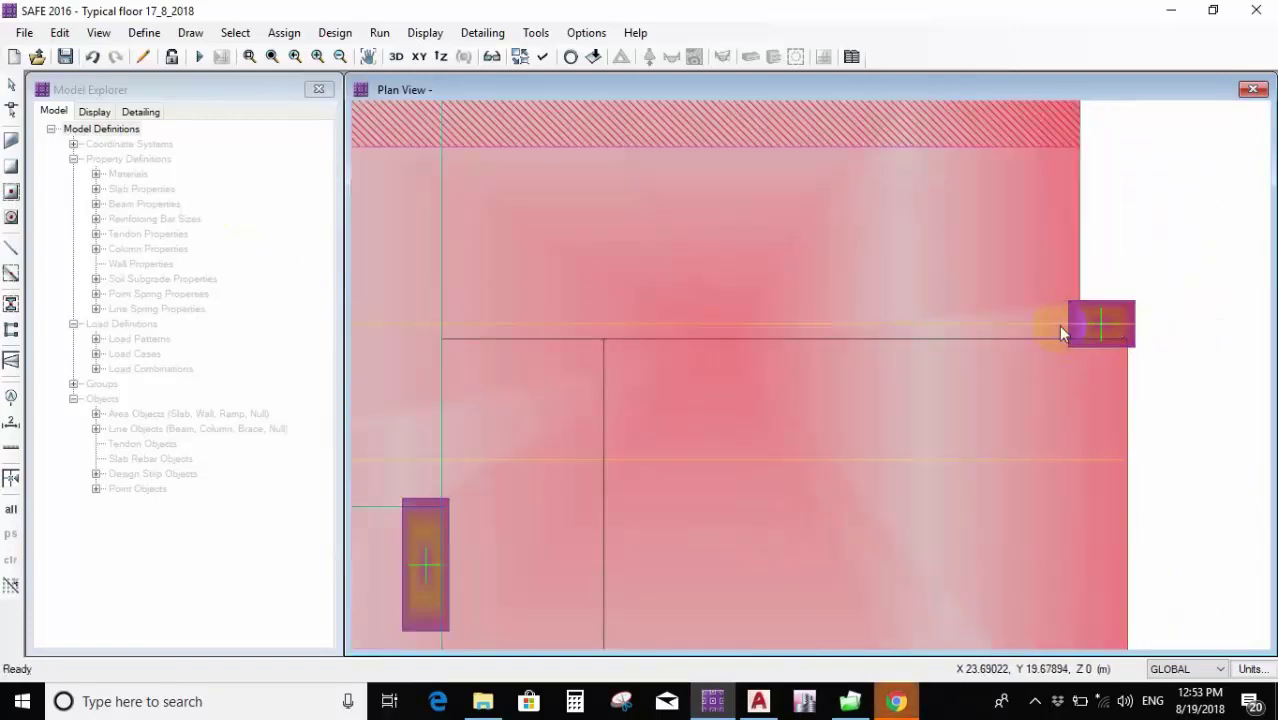
left_click(1135, 328)
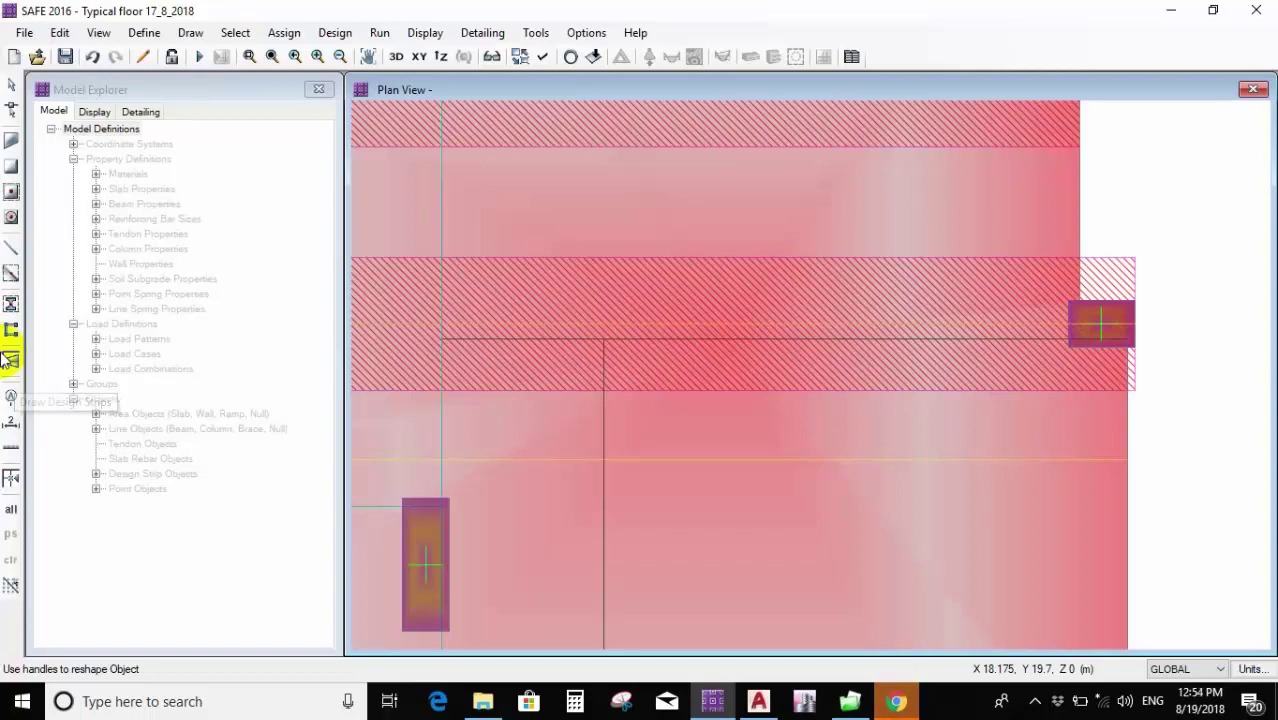
Draw a design strip along the third Strip X line, just above the large upper opening, from slab edge to slab edge.
scroll(707, 325, "down", 5)
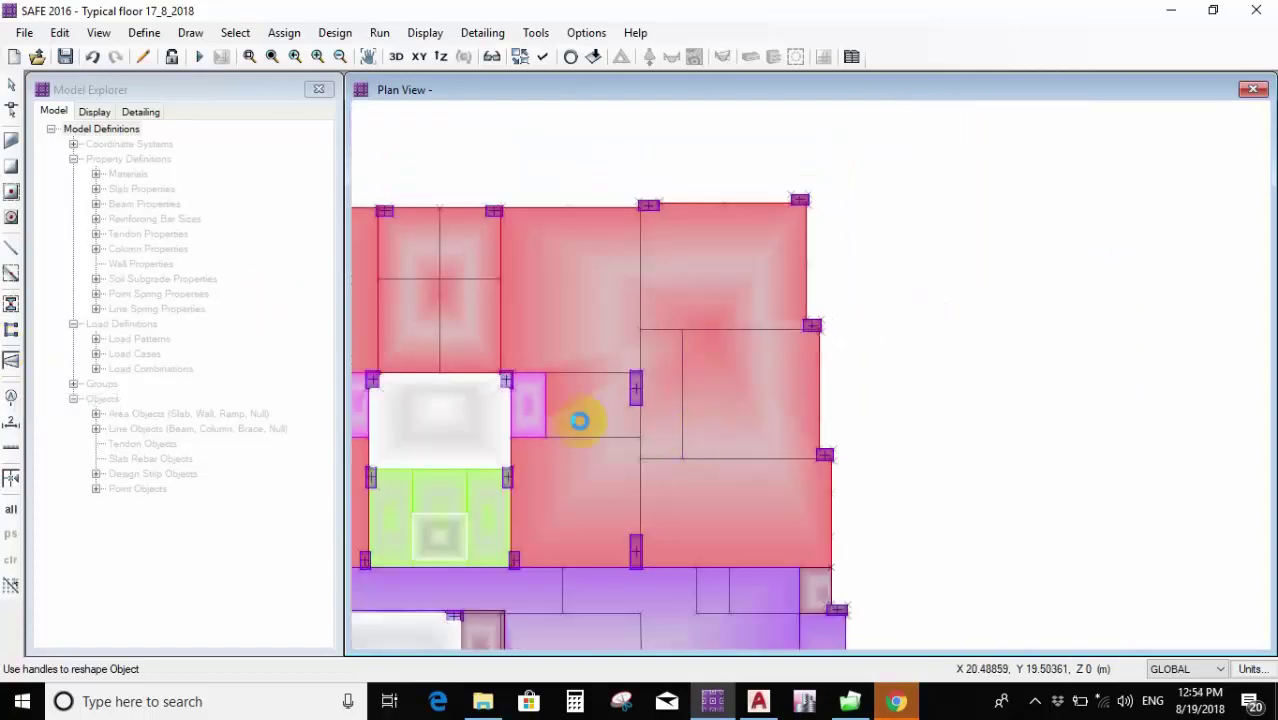
scroll(613, 406, "down", 3)
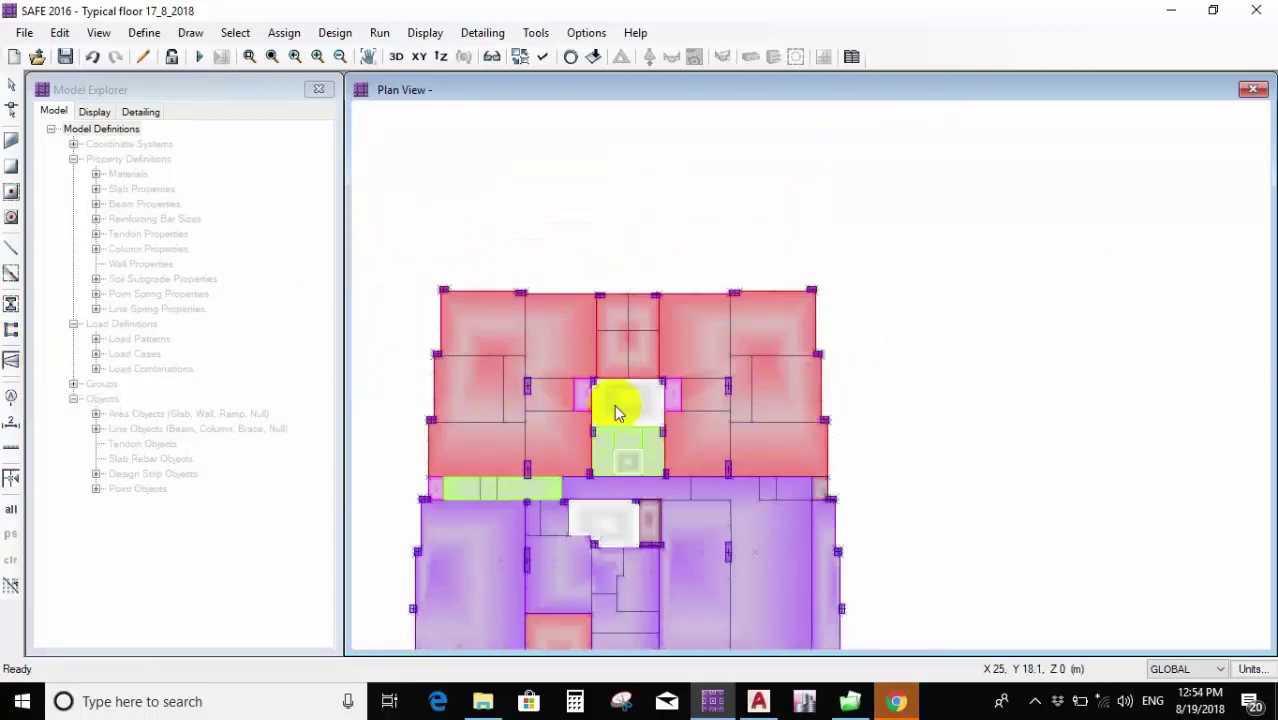
scroll(417, 375, "up", 3)
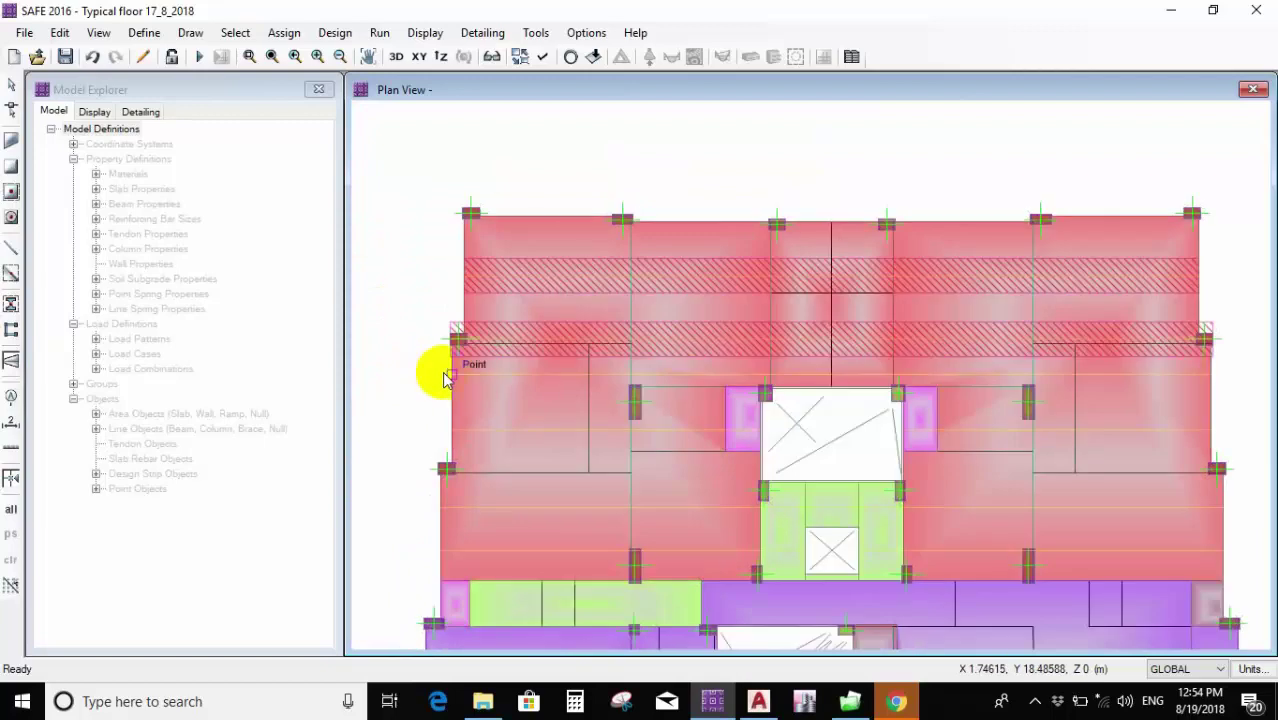
left_click(447, 380)
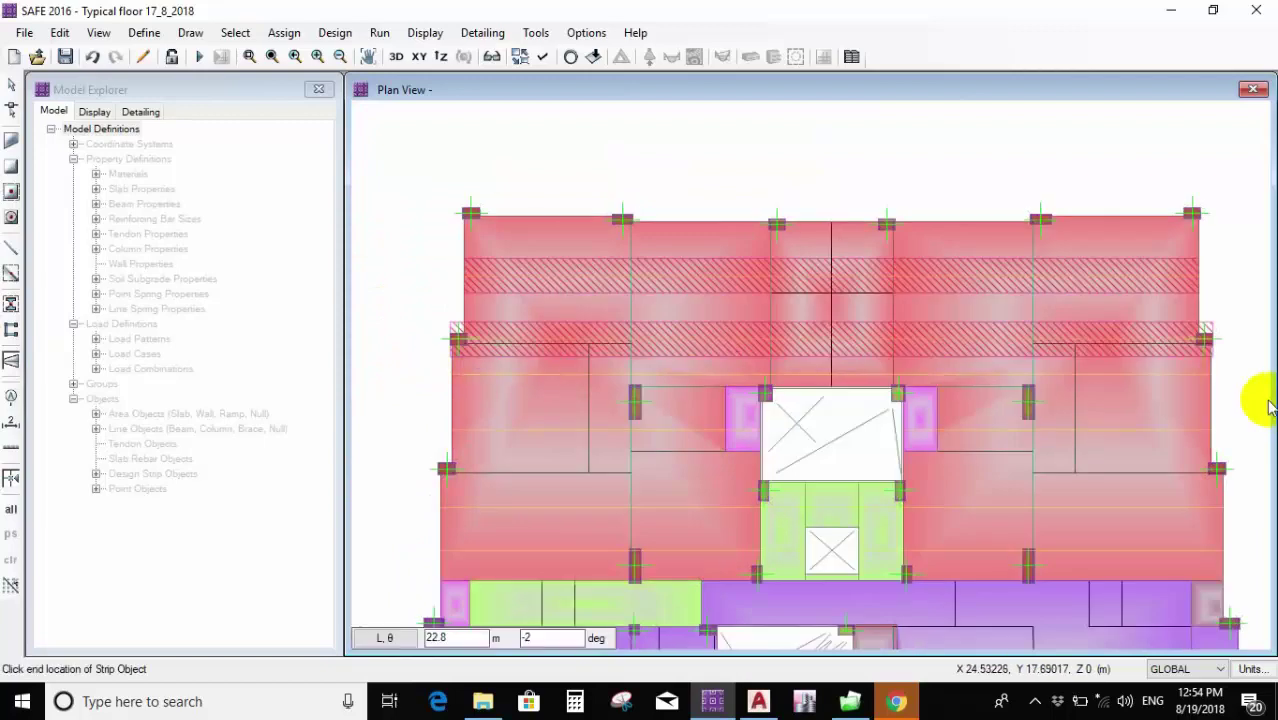
left_click(1216, 375)
key("Escape")
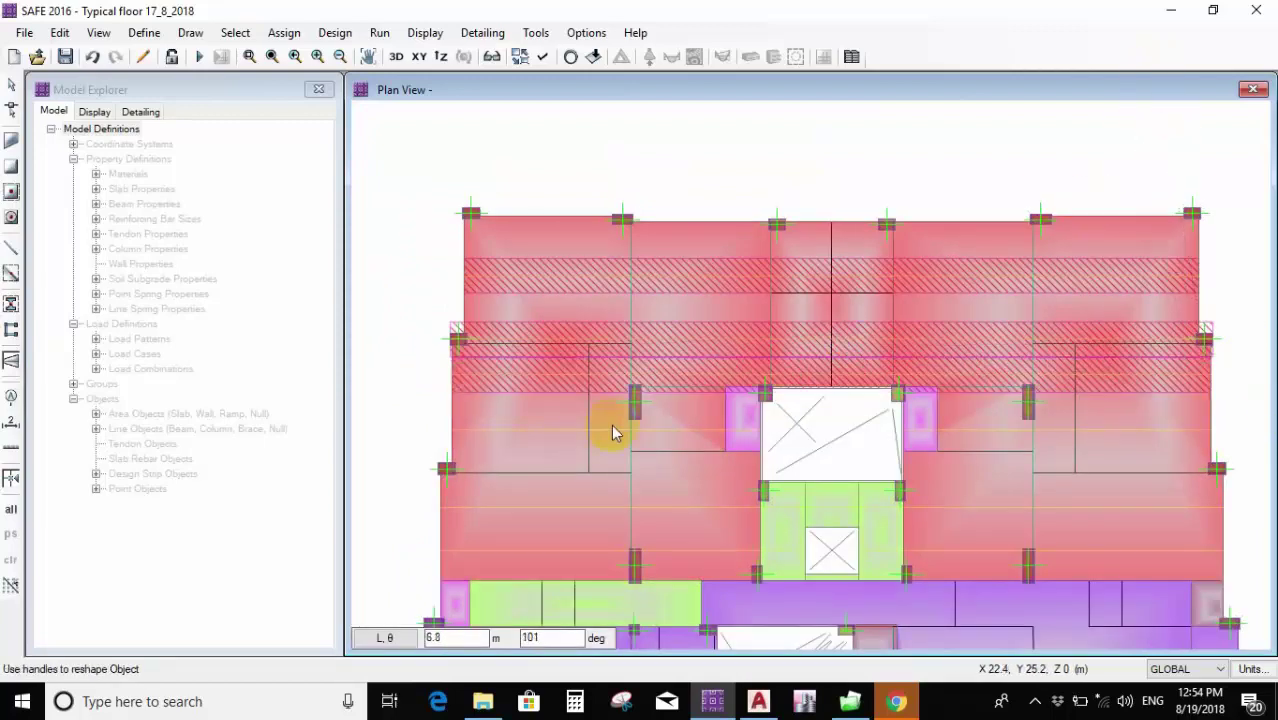
Draw a design strip along the fourth Strip X line, crossing the large upper opening, between both slab edges.
left_click(446, 430)
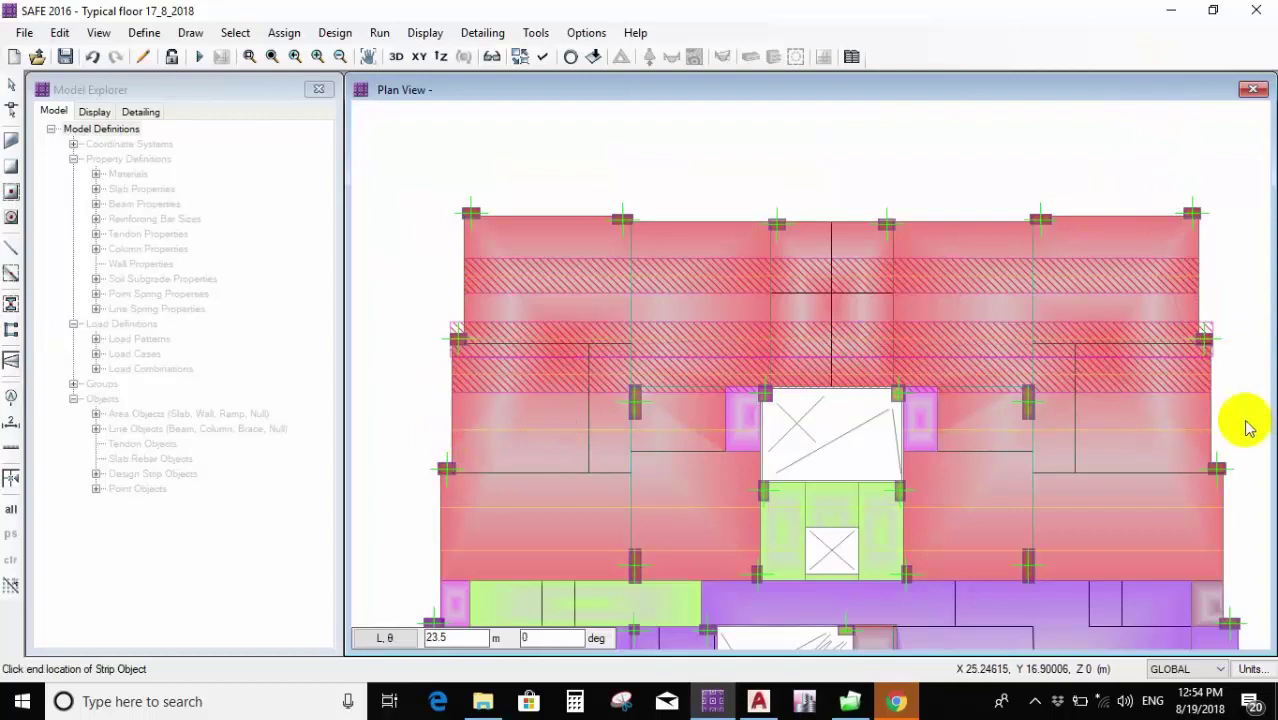
left_click(1216, 430)
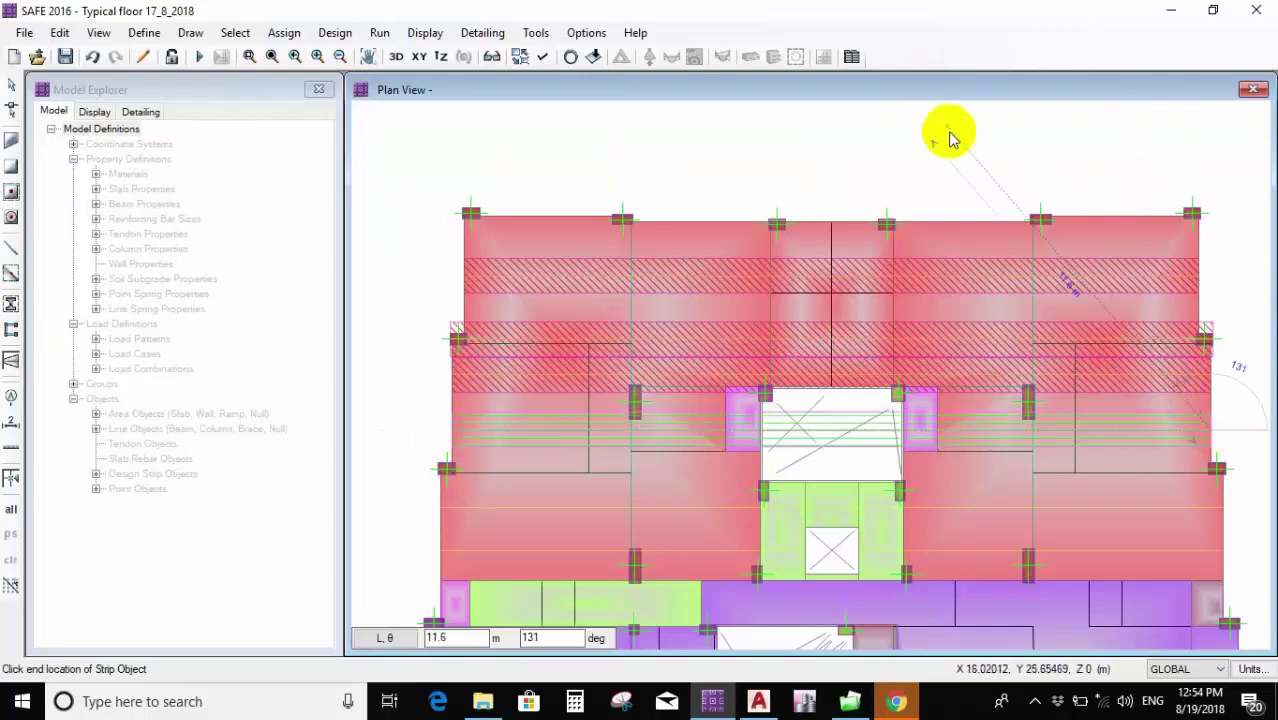
key("Escape")
Draw a design strip along the fifth Strip X line, just below the large upper opening, between both slab edges.
scroll(783, 268, "down", 1)
scroll(849, 397, "up", 3)
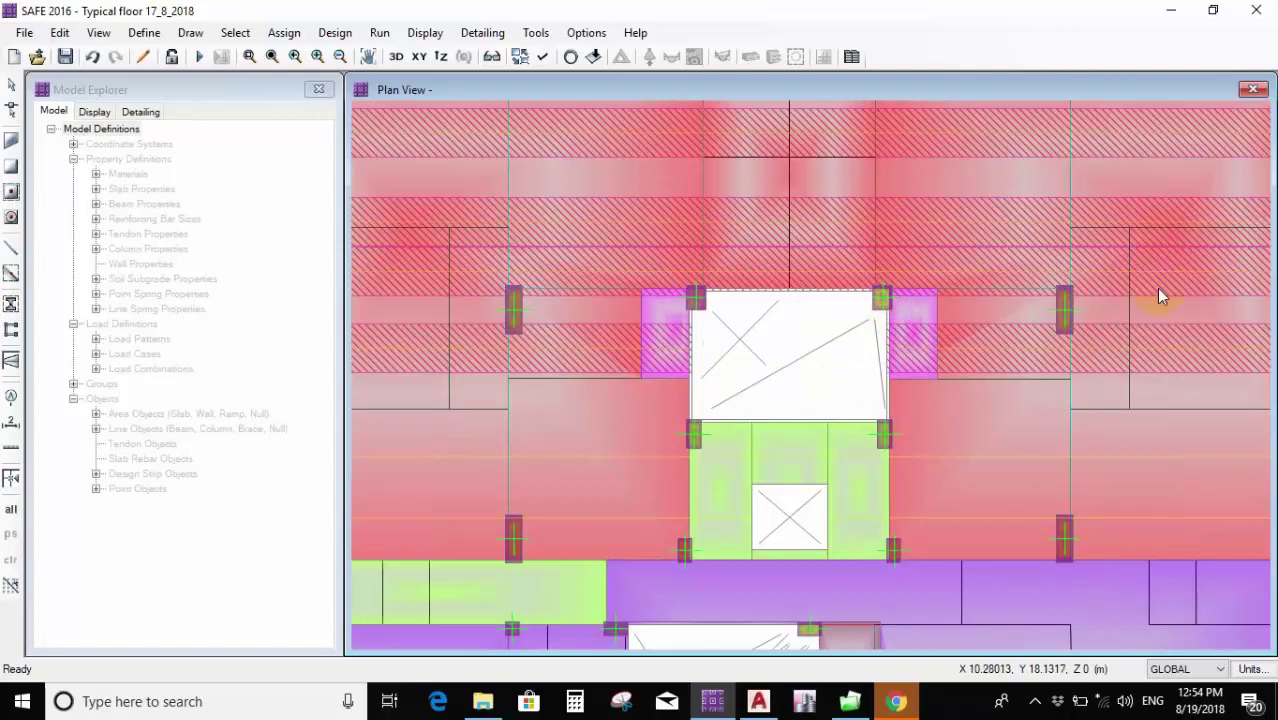
scroll(929, 276, "down", 2)
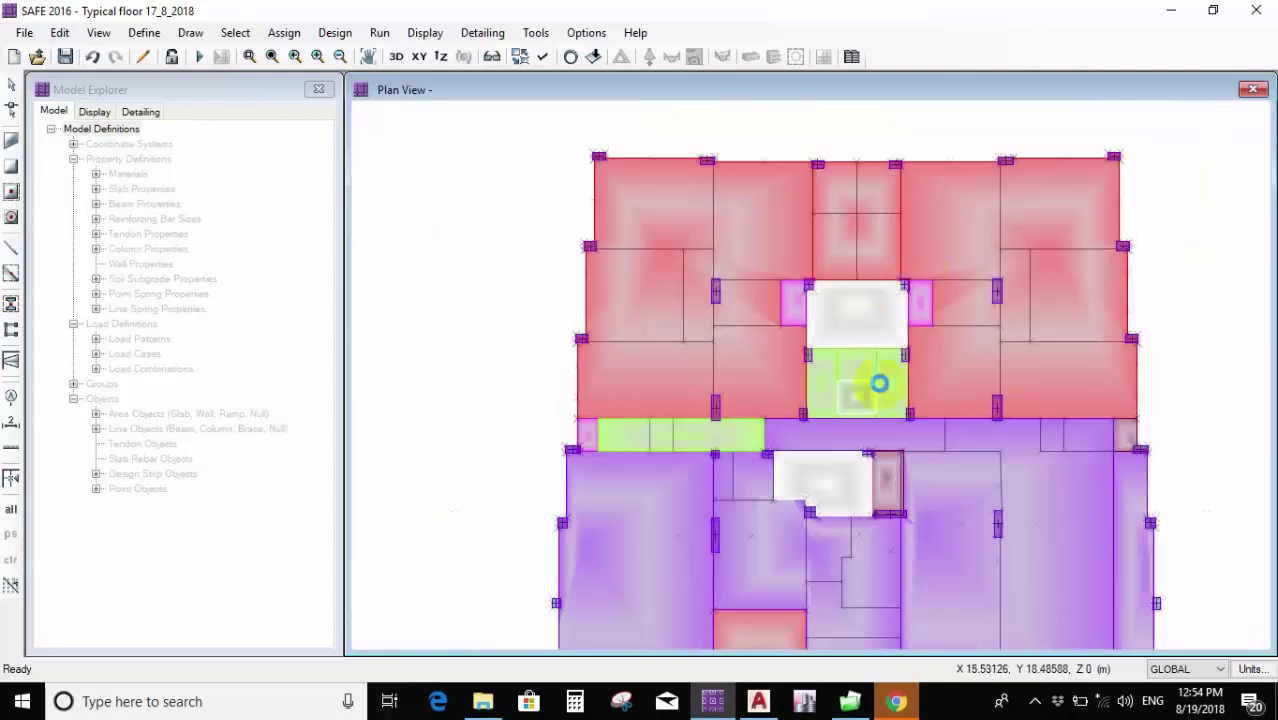
left_click(579, 369)
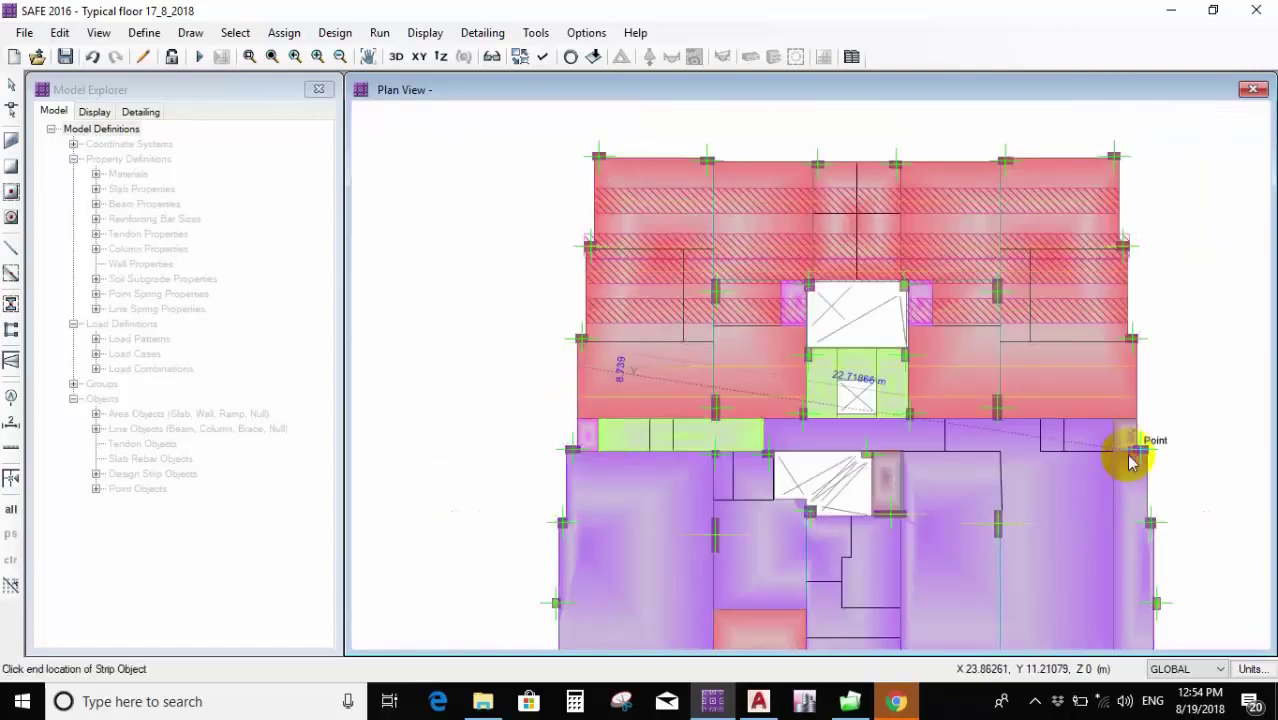
left_click(1143, 366)
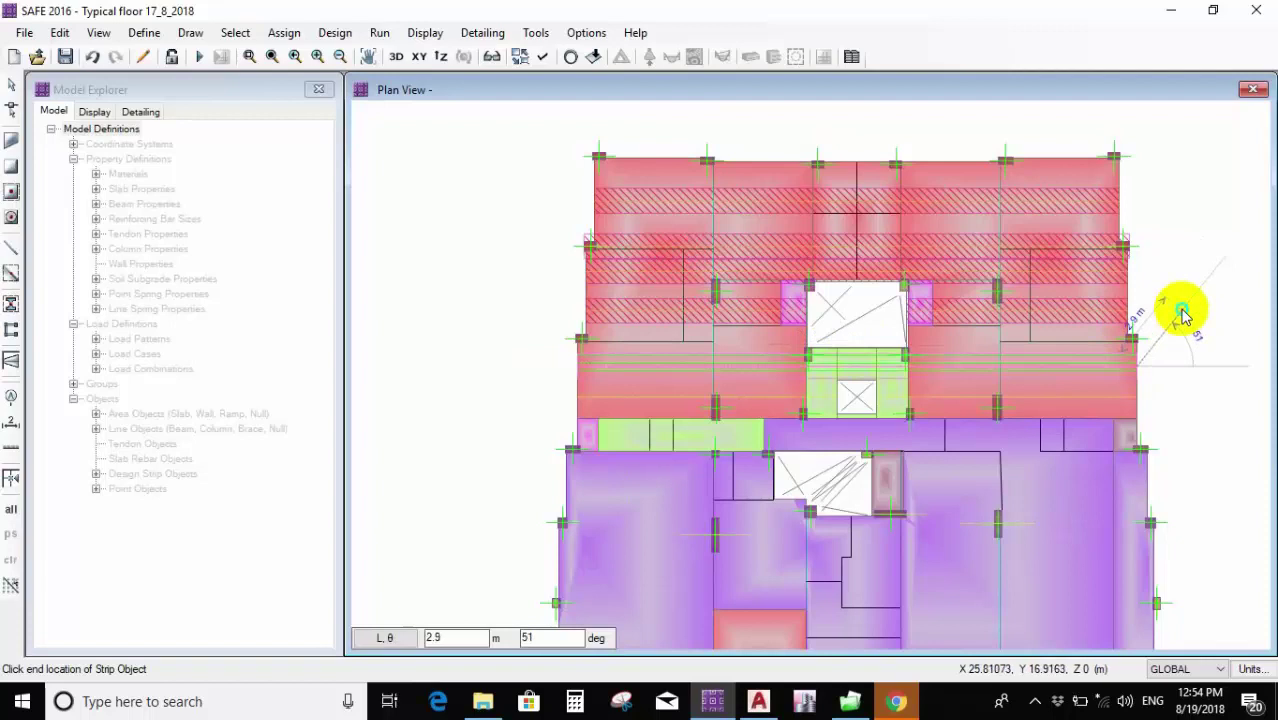
Draw a design strip along the sixth Strip X line, crossing the small opening below the large upper one, between both slab edges.
key("Return")
left_click(579, 400)
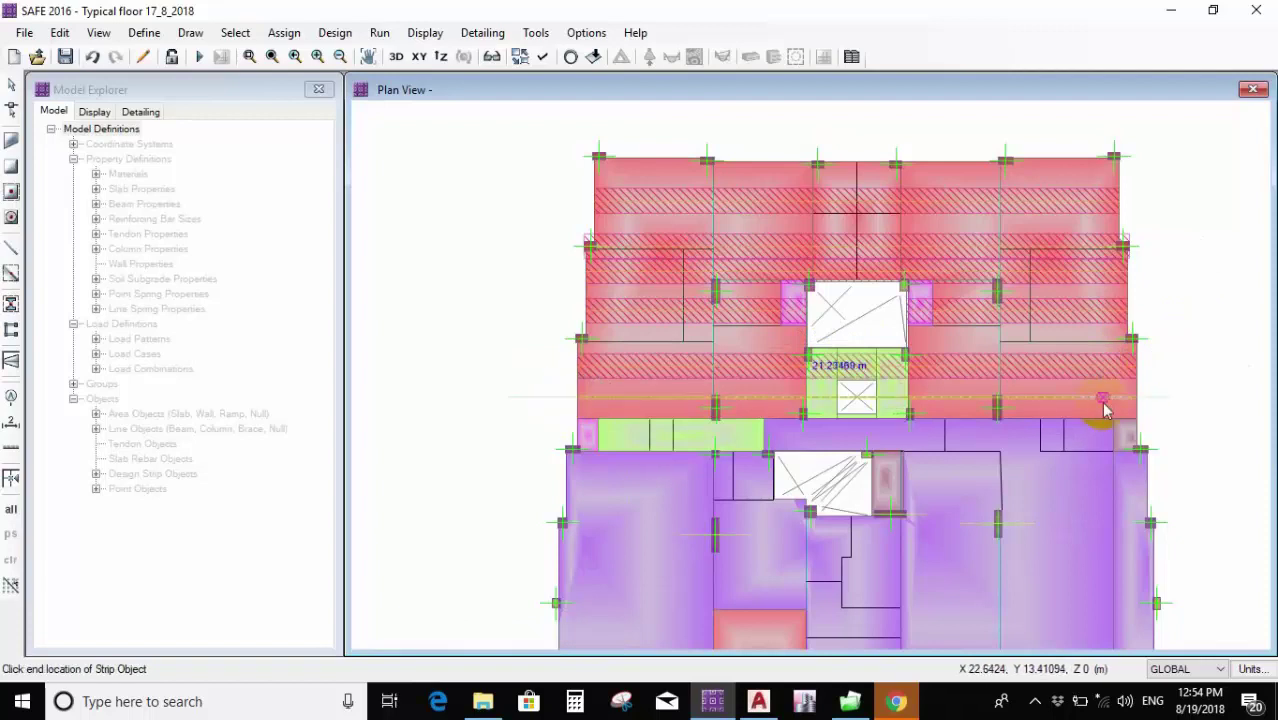
left_click(1139, 400)
key("Return")
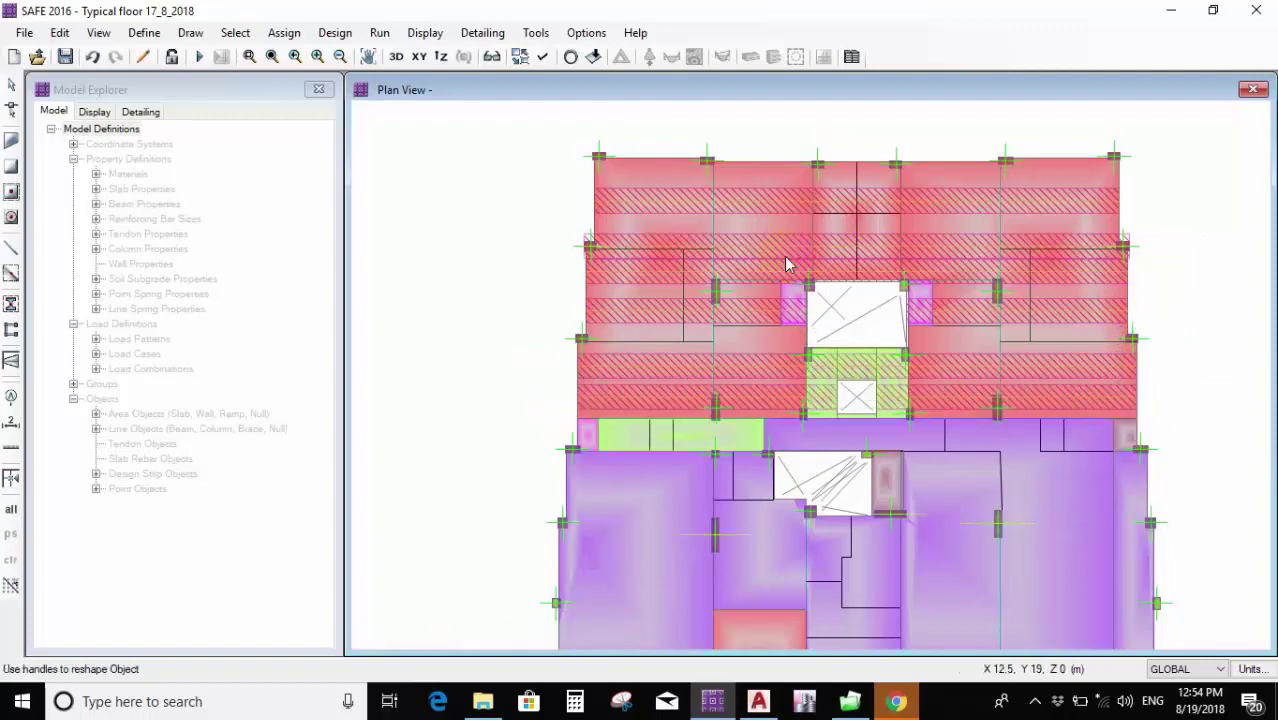
scroll(787, 262, "down", 1)
key("Escape")
Draw short design strips along the Strip X lines crossing the left and right interior columns beside the lower opening.
scroll(990, 508, "up", 1)
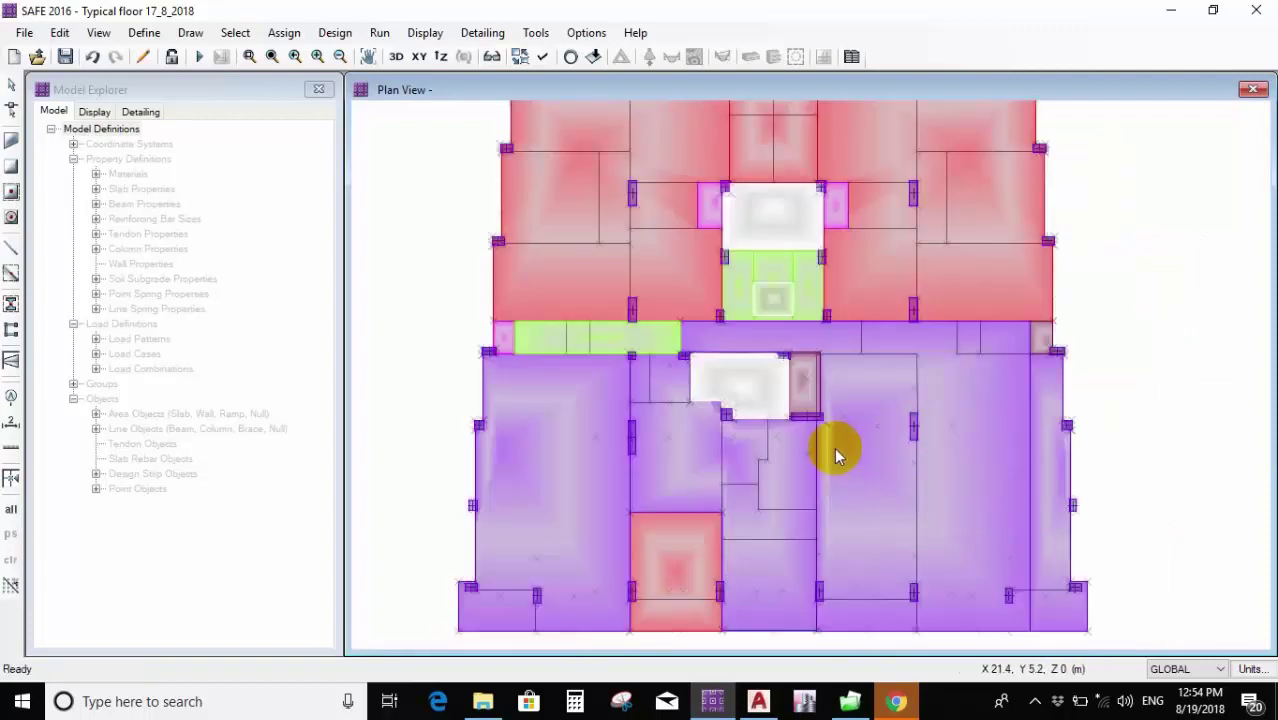
scroll(600, 475, "up", 1)
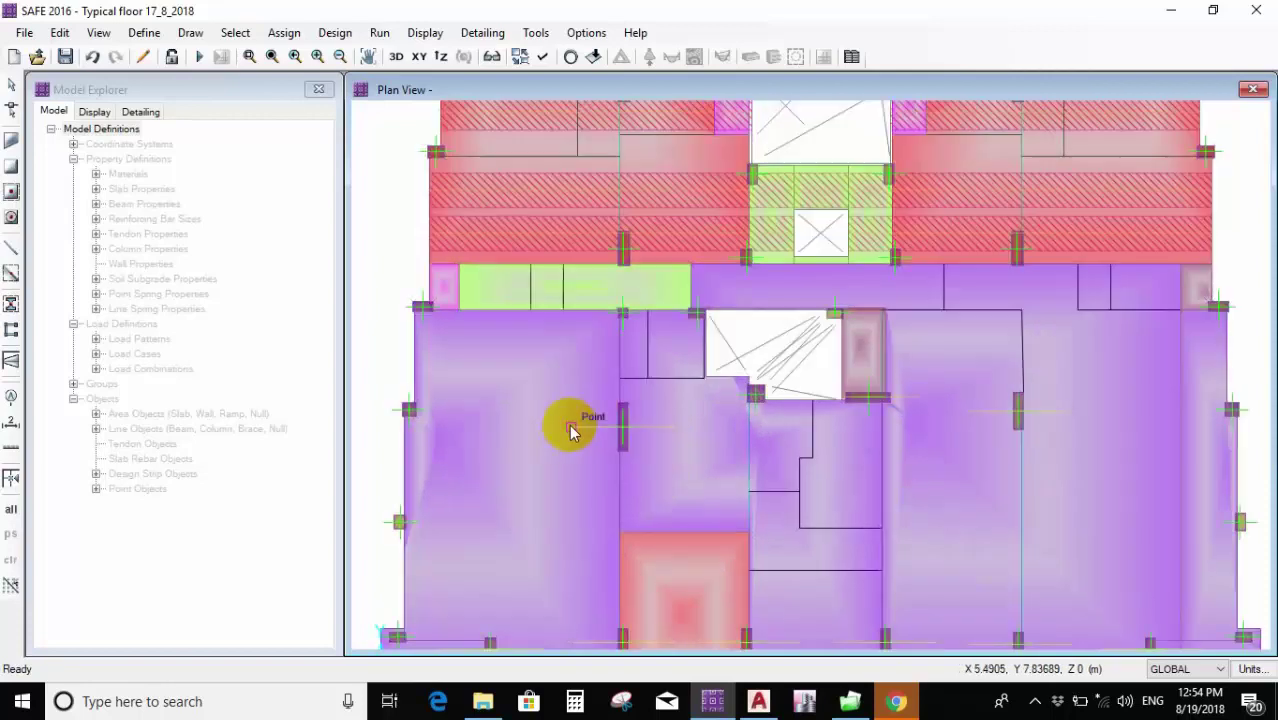
left_click(572, 412)
left_click(676, 429)
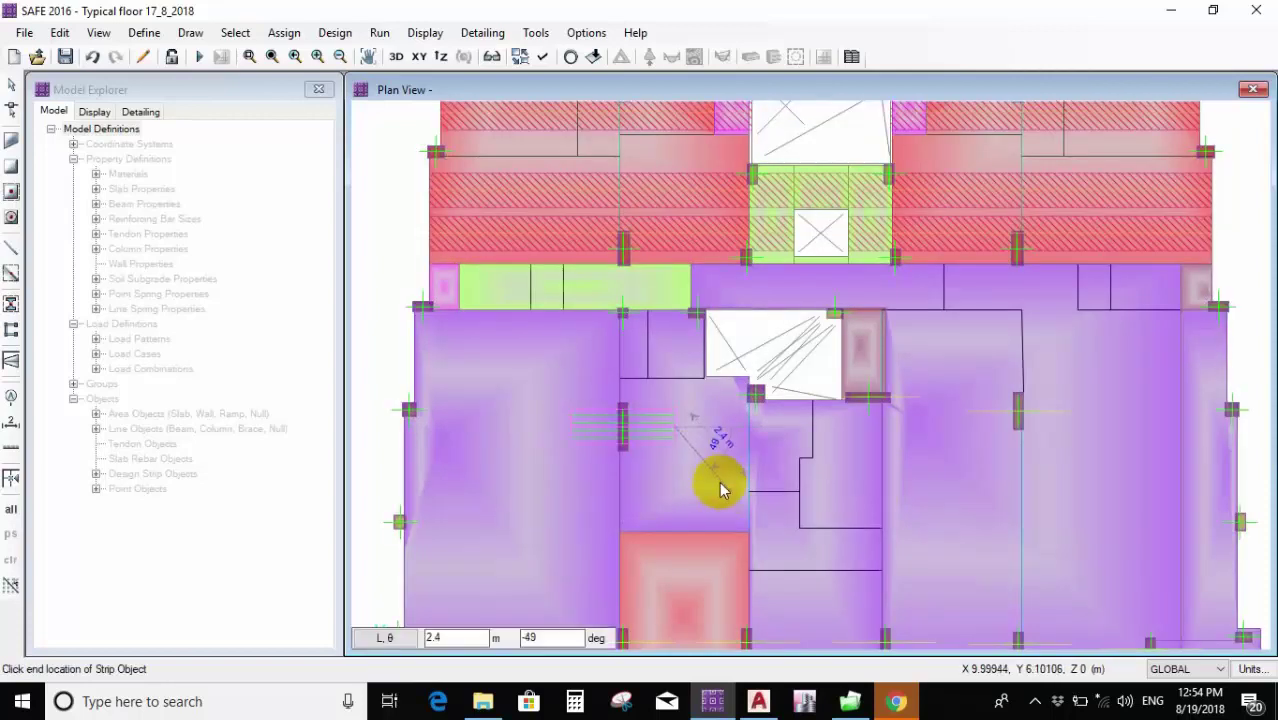
key("Return")
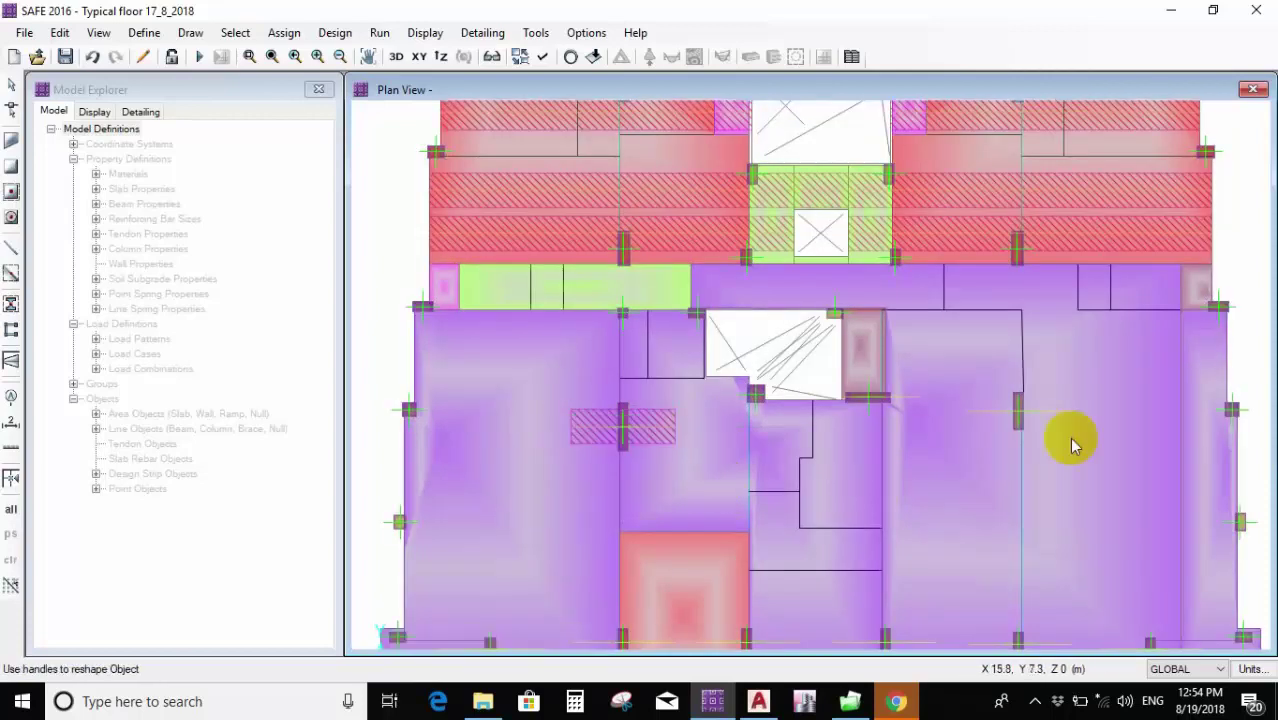
left_click(967, 413)
left_click(858, 401)
key("Return")
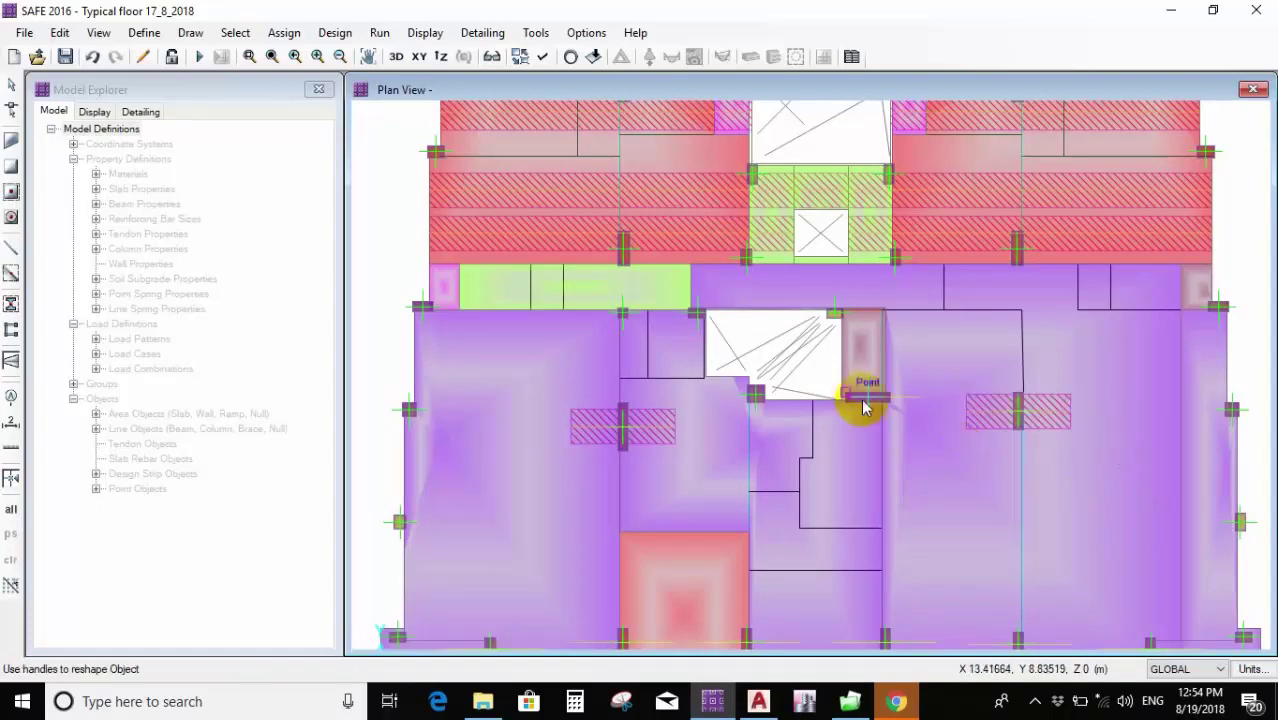
Draw a short design strip along the Strip X line across the wide column at the lower opening's lower-right corner.
scroll(908, 400, "up", 2)
left_click(911, 400)
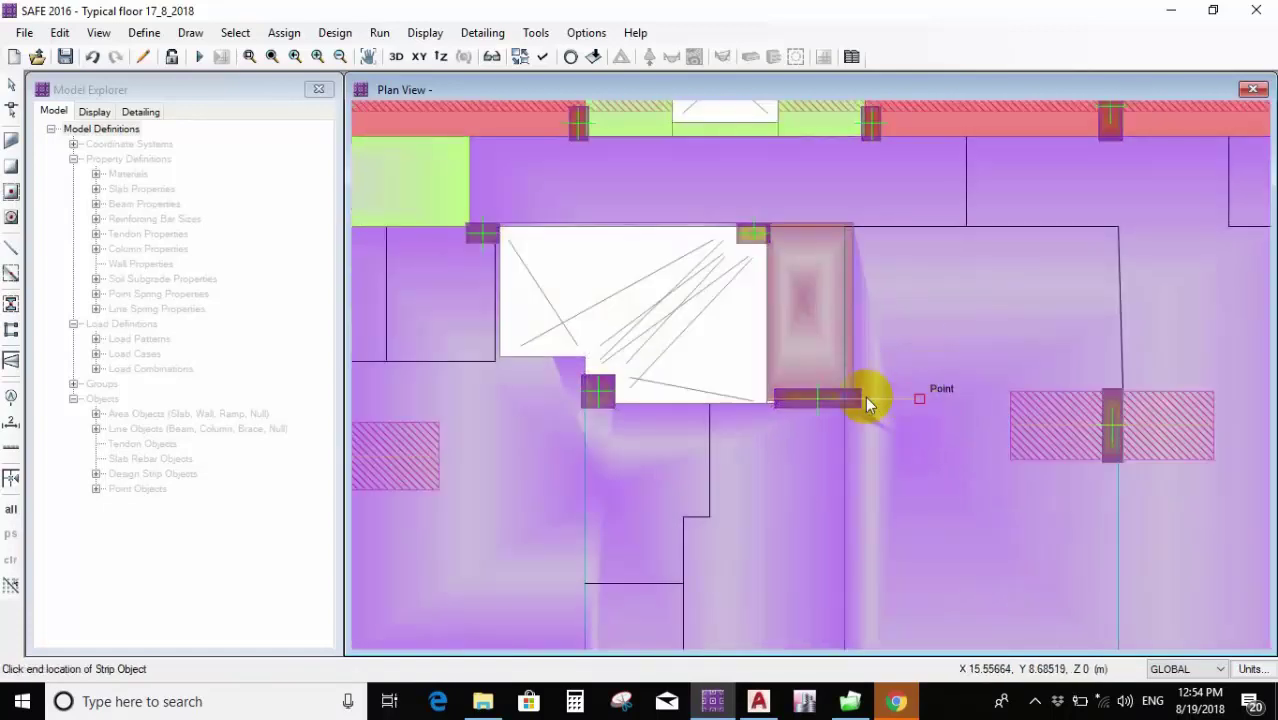
left_click(715, 398)
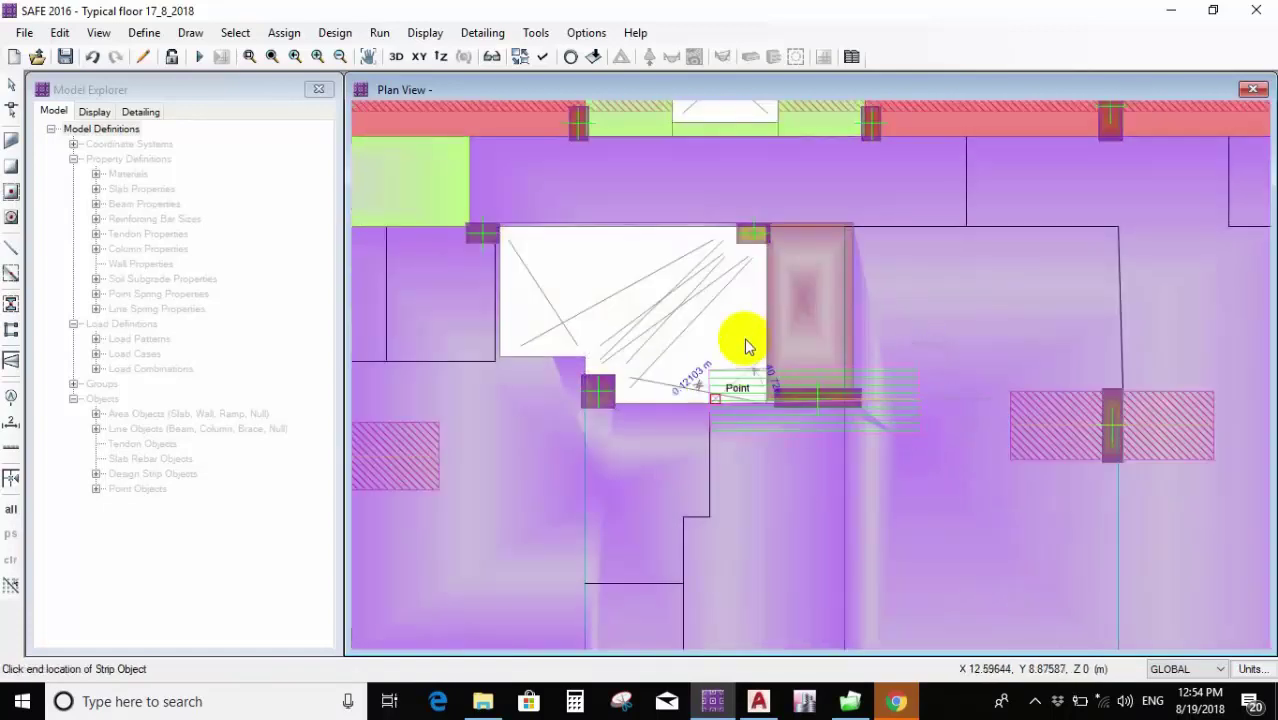
key("Return")
scroll(783, 505, "down", 2)
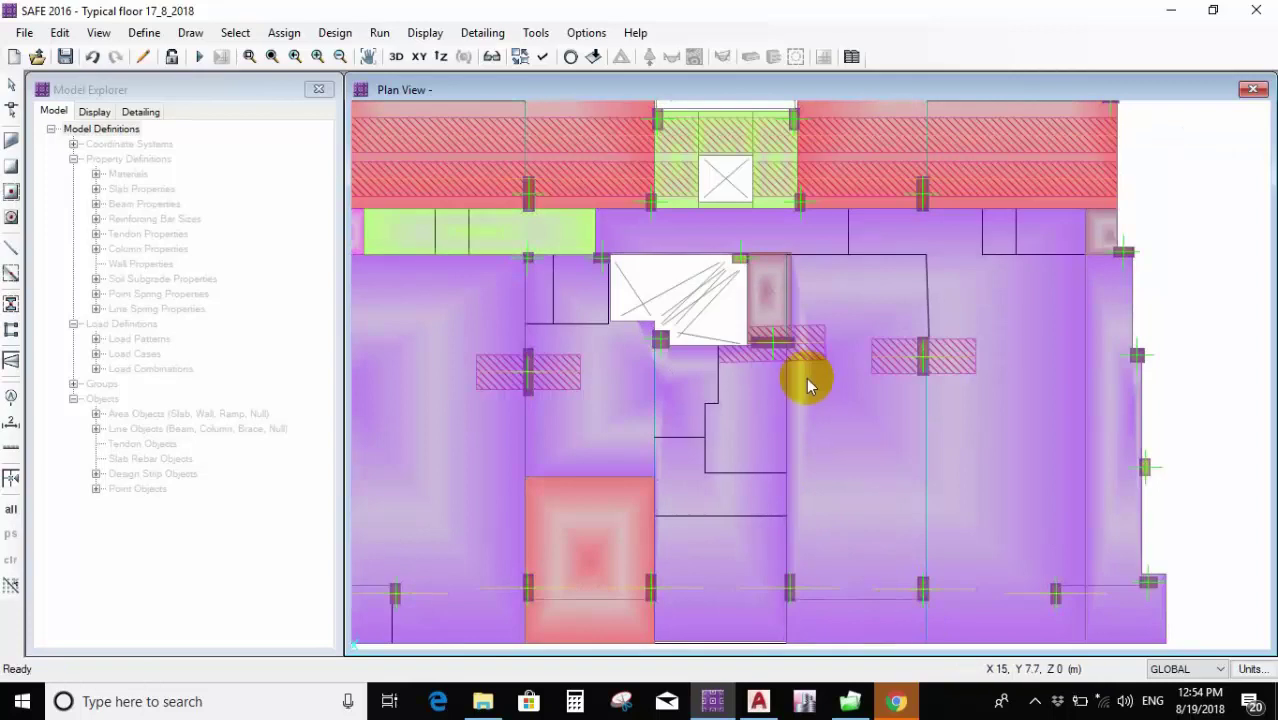
Draw short design strips along the Strip X lines crossing the two leftmost interior columns near the slab's bottom edge.
scroll(690, 450, "down", 1)
scroll(475, 568, "up", 2)
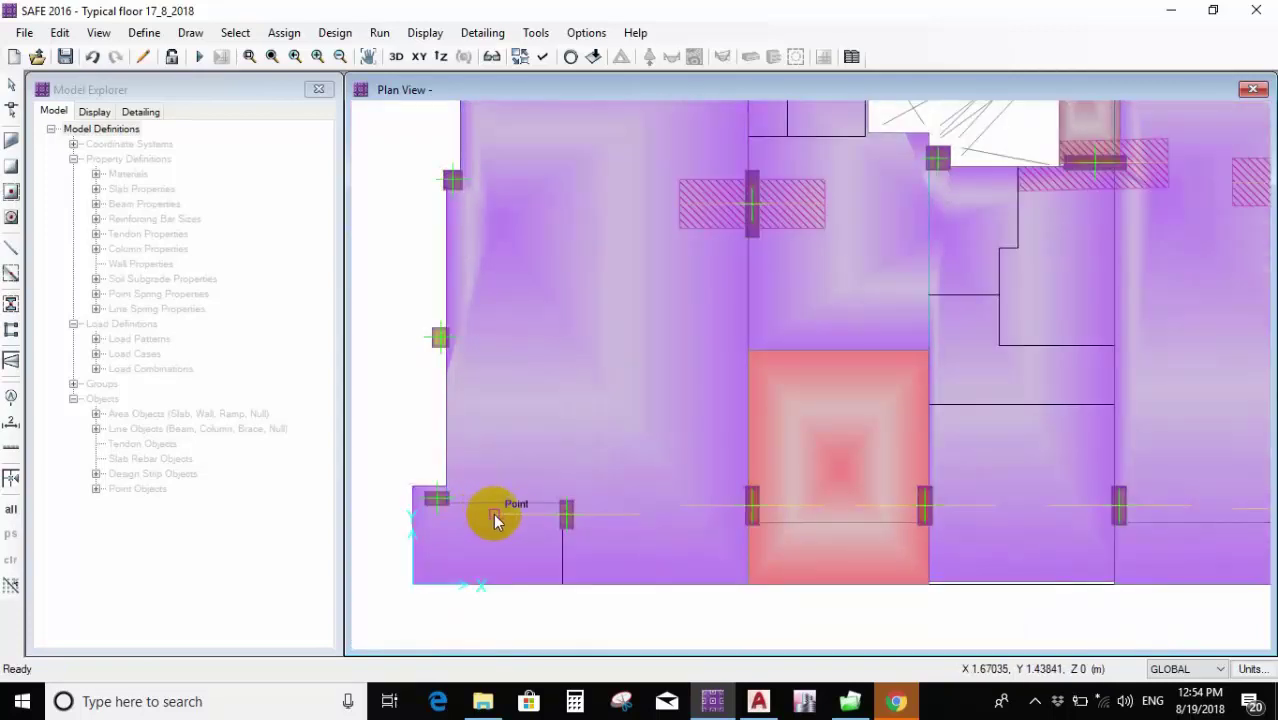
left_click(494, 516)
left_click(641, 516)
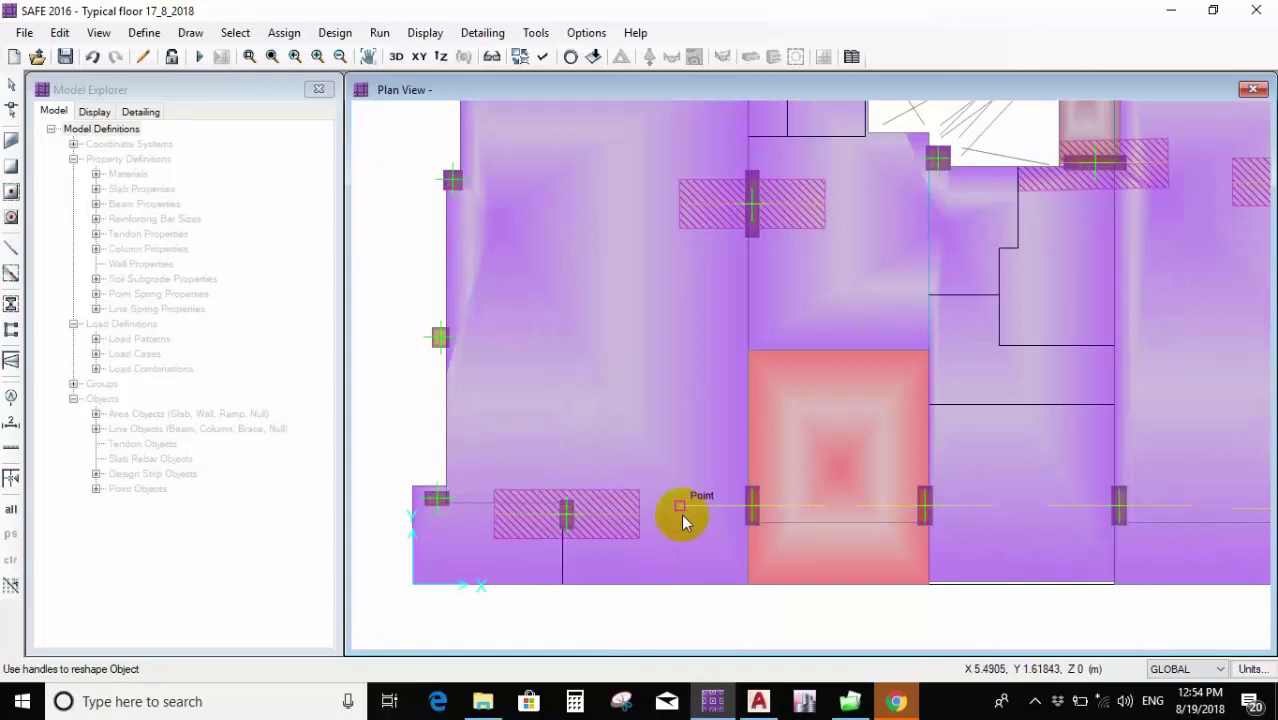
left_click(680, 509)
left_click(826, 506)
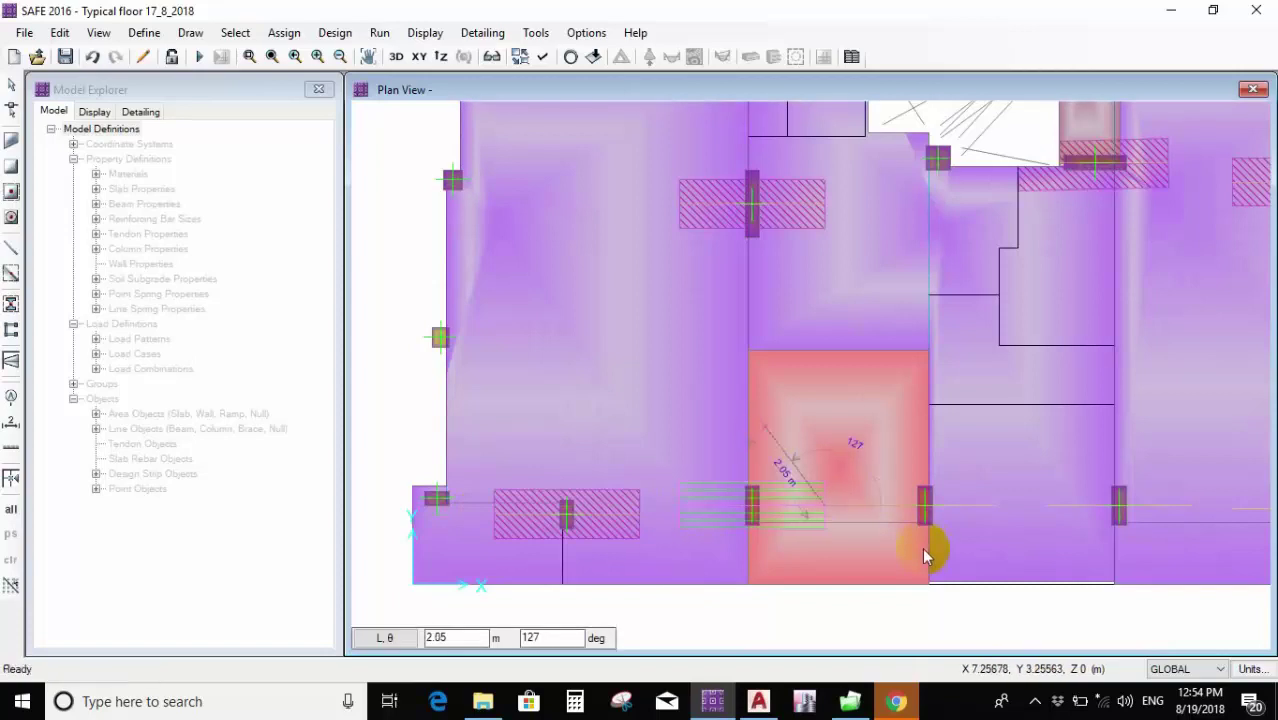
Draw 3 m design strips along the Strip X lines crossing the third and fourth interior columns near the slab's bottom edge.
left_click(855, 506)
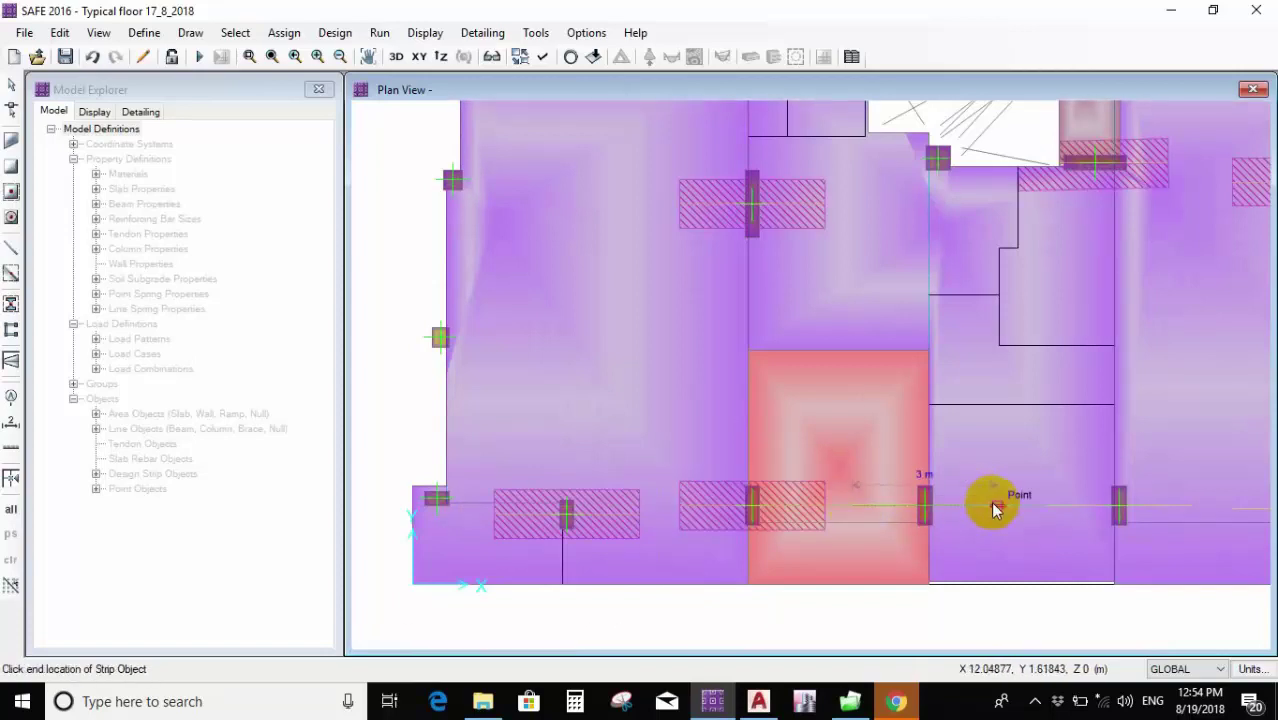
left_click(998, 510)
left_click(778, 506)
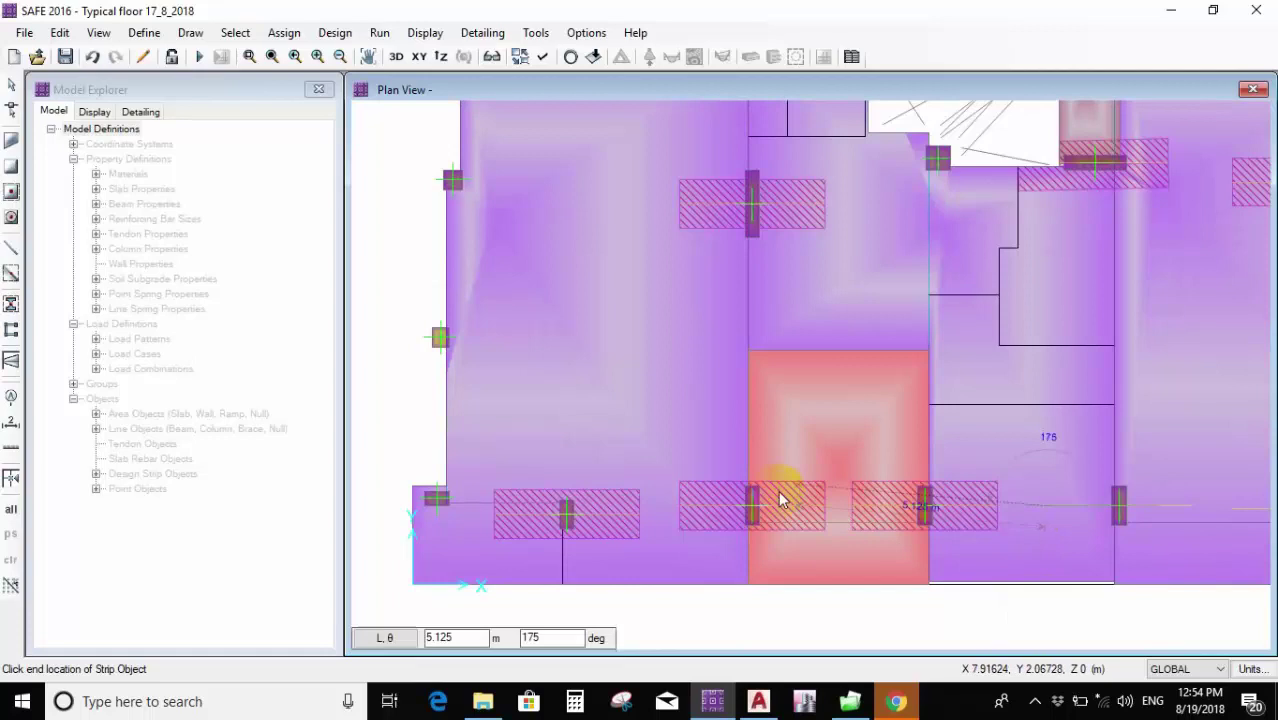
scroll(838, 595, "down", 3)
scroll(1003, 508, "up", 5)
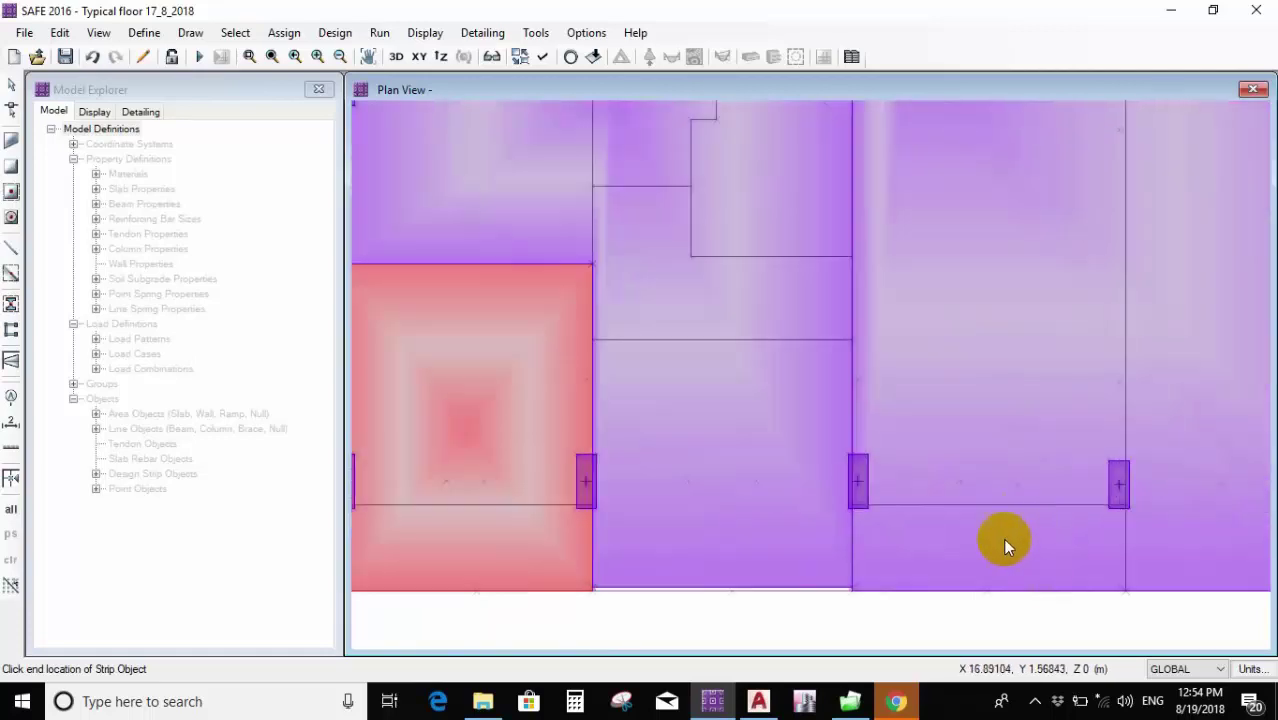
left_click(974, 426)
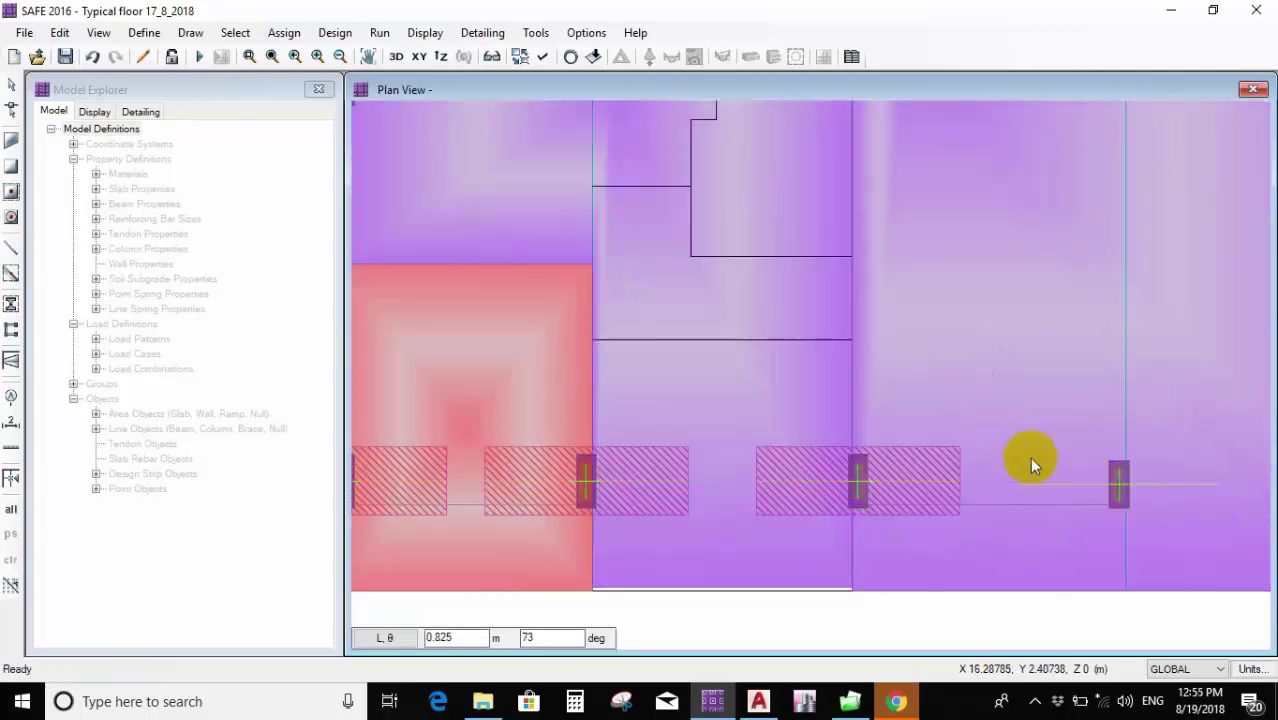
key("Escape")
Draw 3 m design strips along the Strip X lines crossing the two rightmost interior columns near the slab's bottom edge.
left_click(1020, 483)
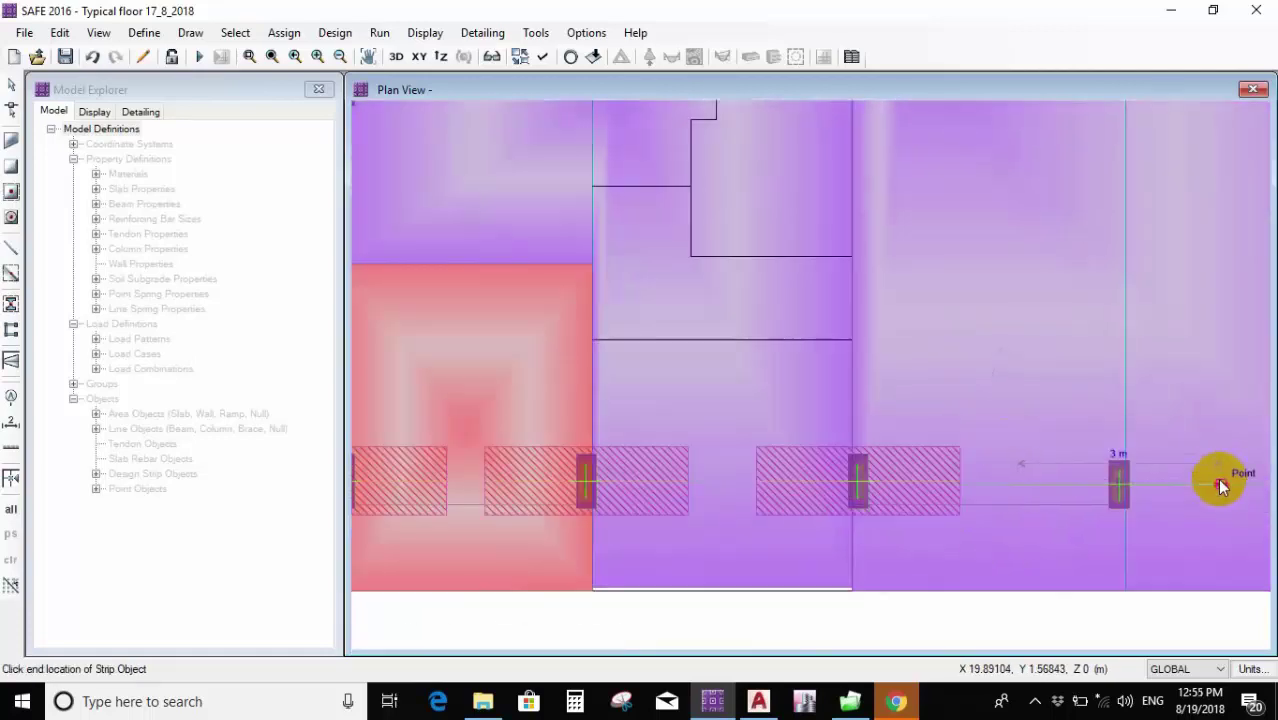
key("Escape")
scroll(796, 379, "down", 4)
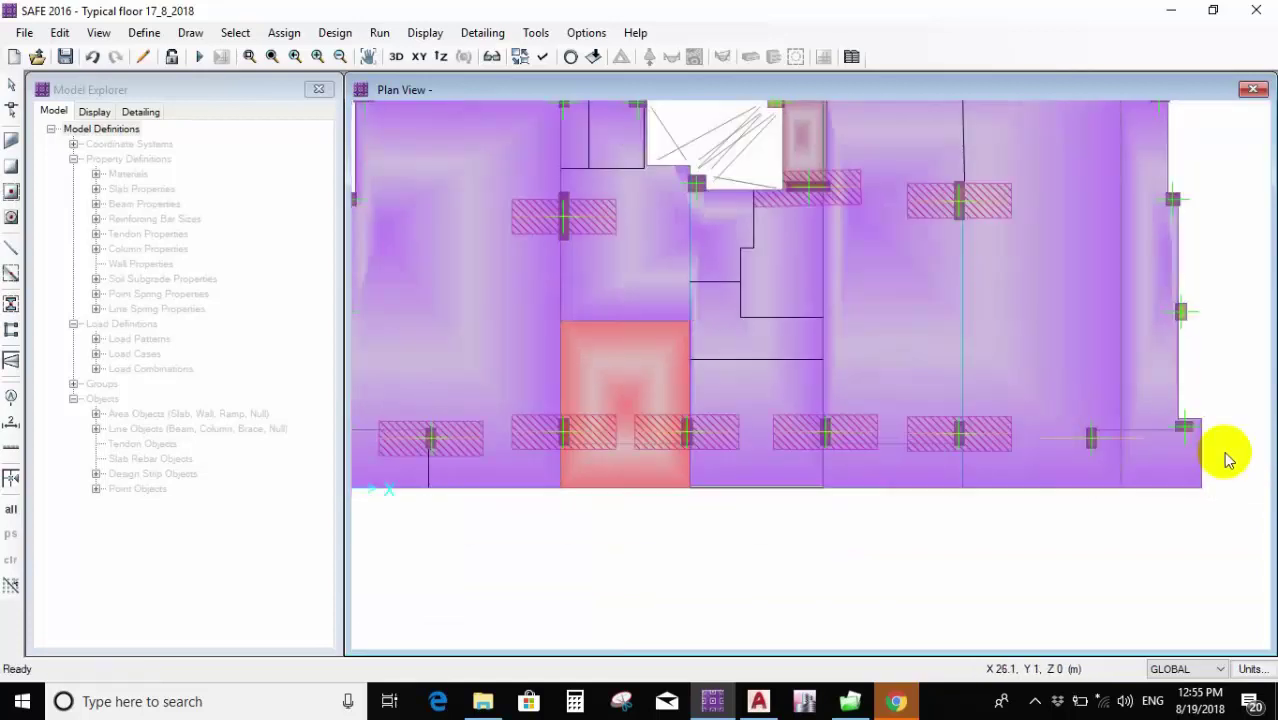
scroll(1182, 445, "up", 2)
left_click(994, 432)
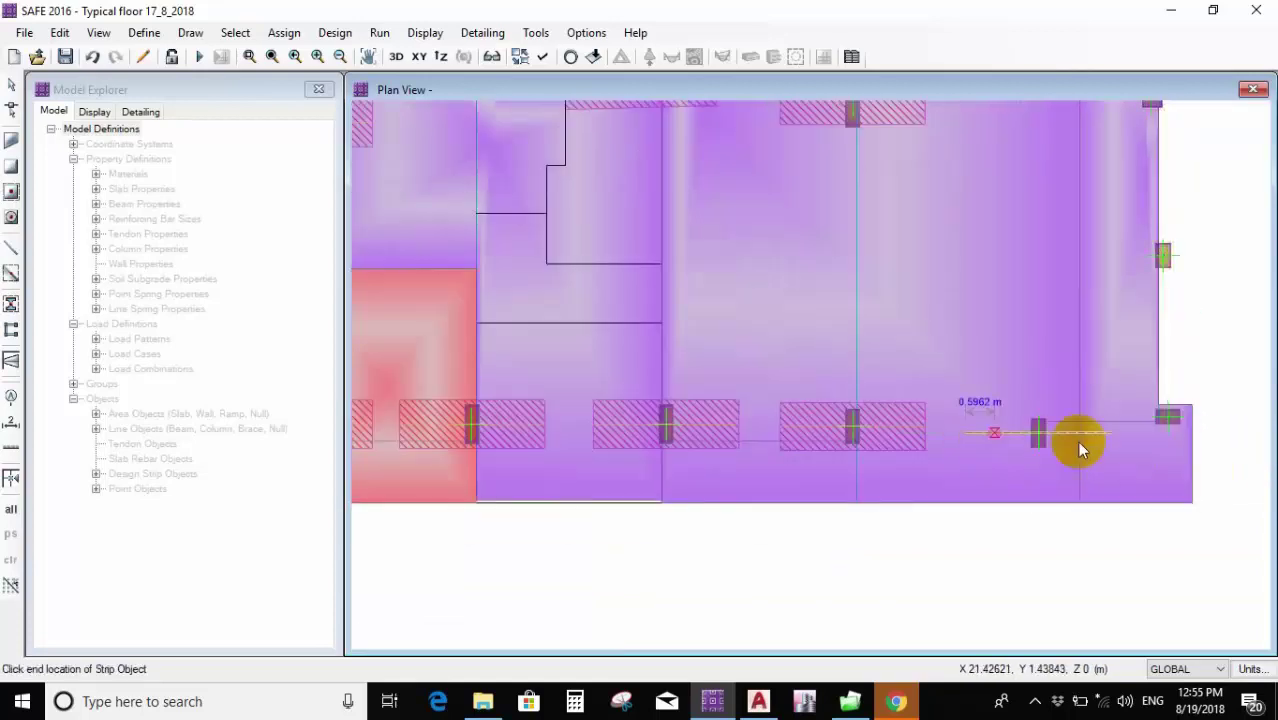
left_click(1113, 445)
key("Escape")
scroll(805, 521, "down", 3)
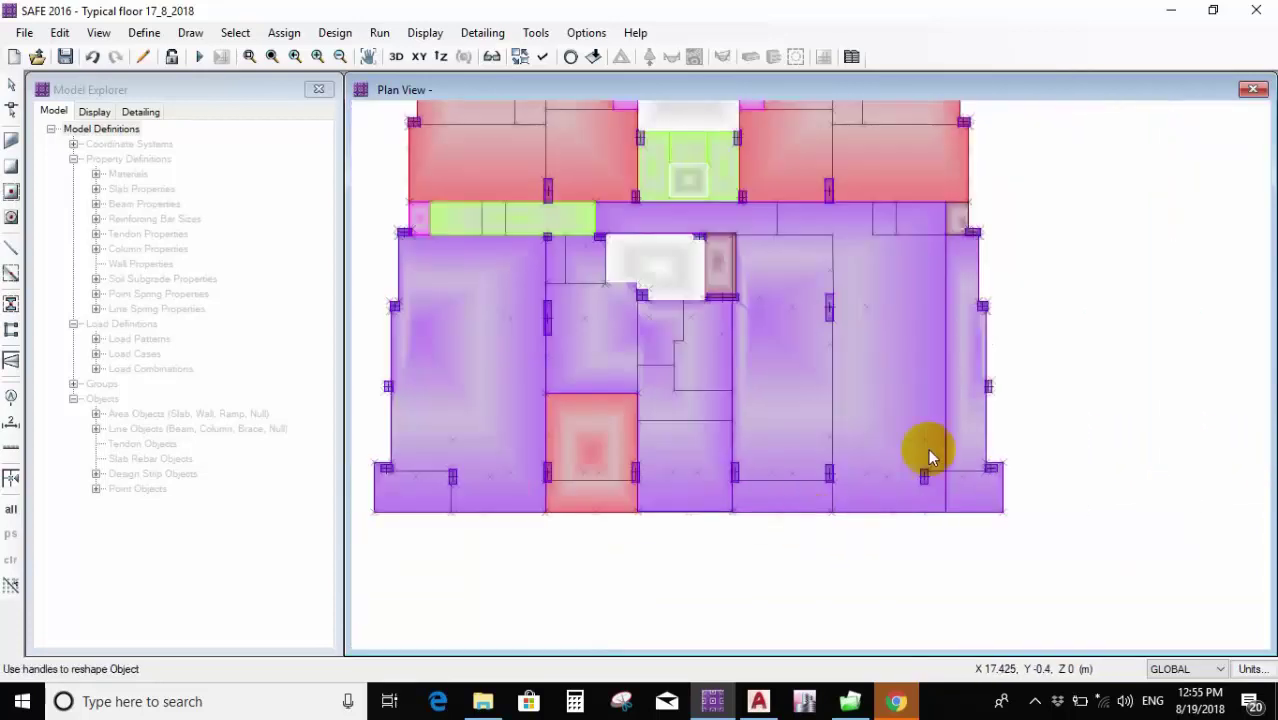
scroll(813, 437, "up", 1)
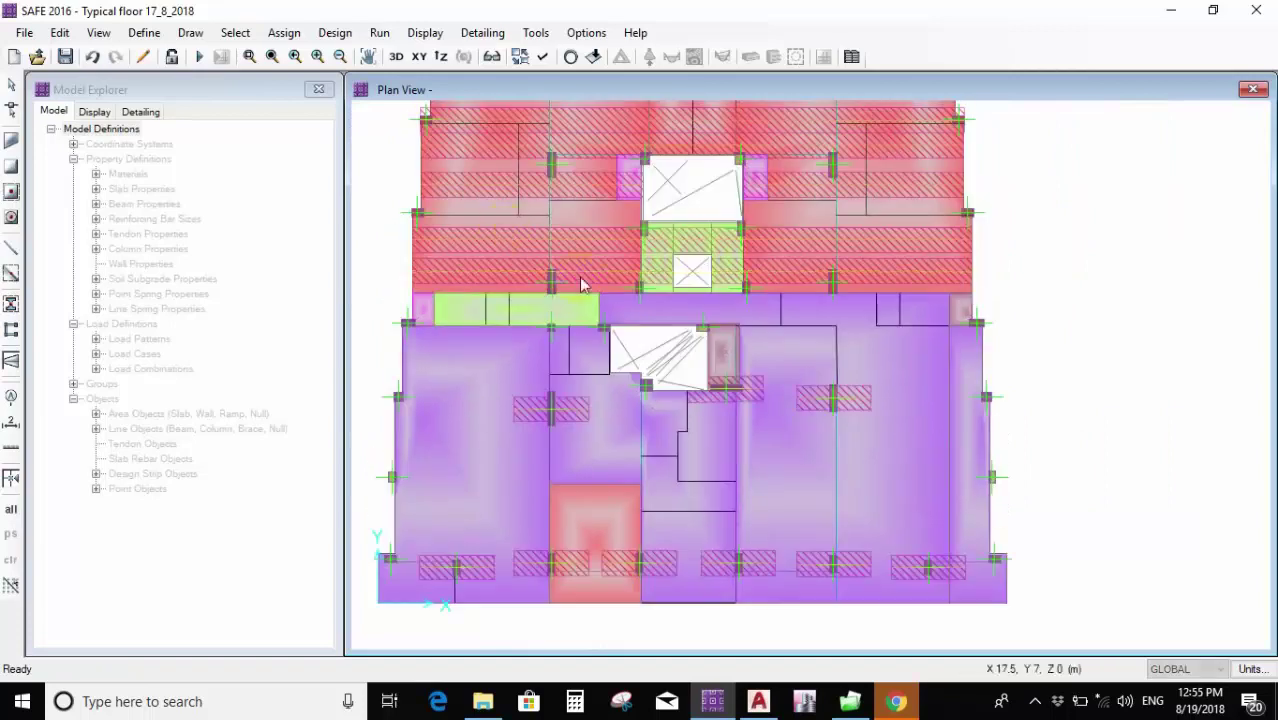
scroll(678, 203, "down", 1)
scroll(628, 308, "up", 1)
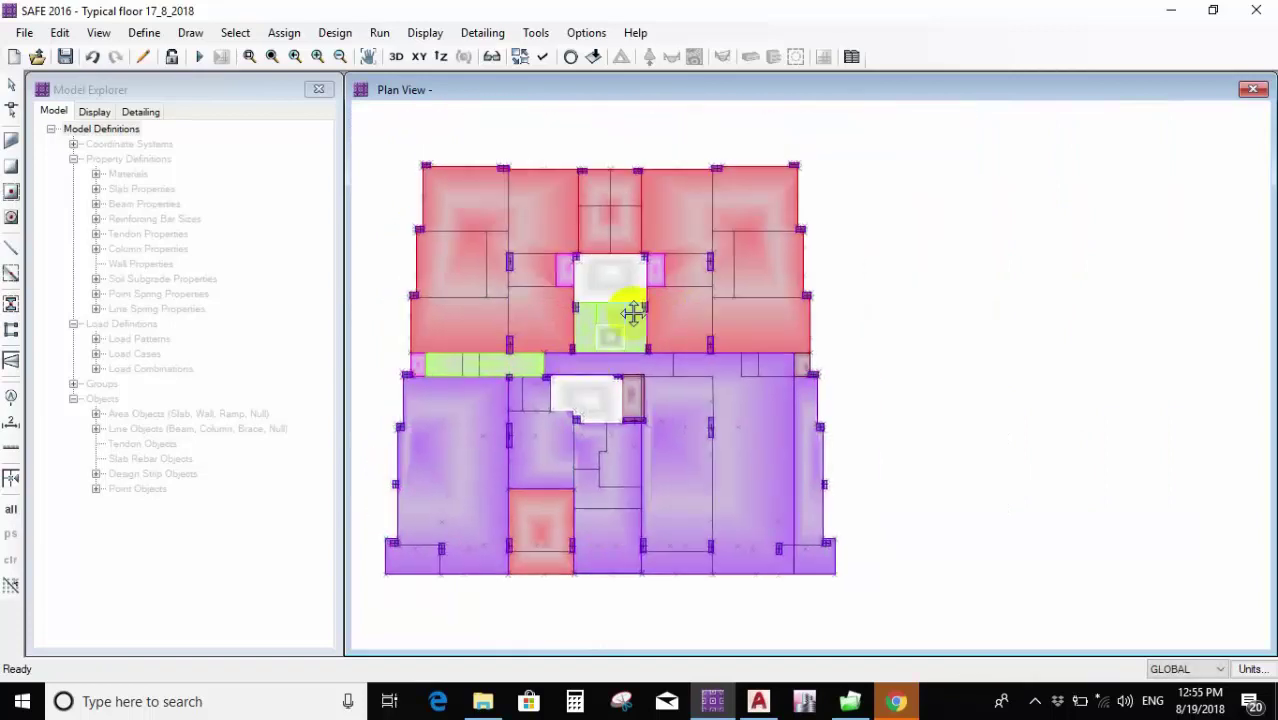
scroll(722, 205, "down", 1)
scroll(742, 250, "down", 1)
scroll(685, 357, "up", 1)
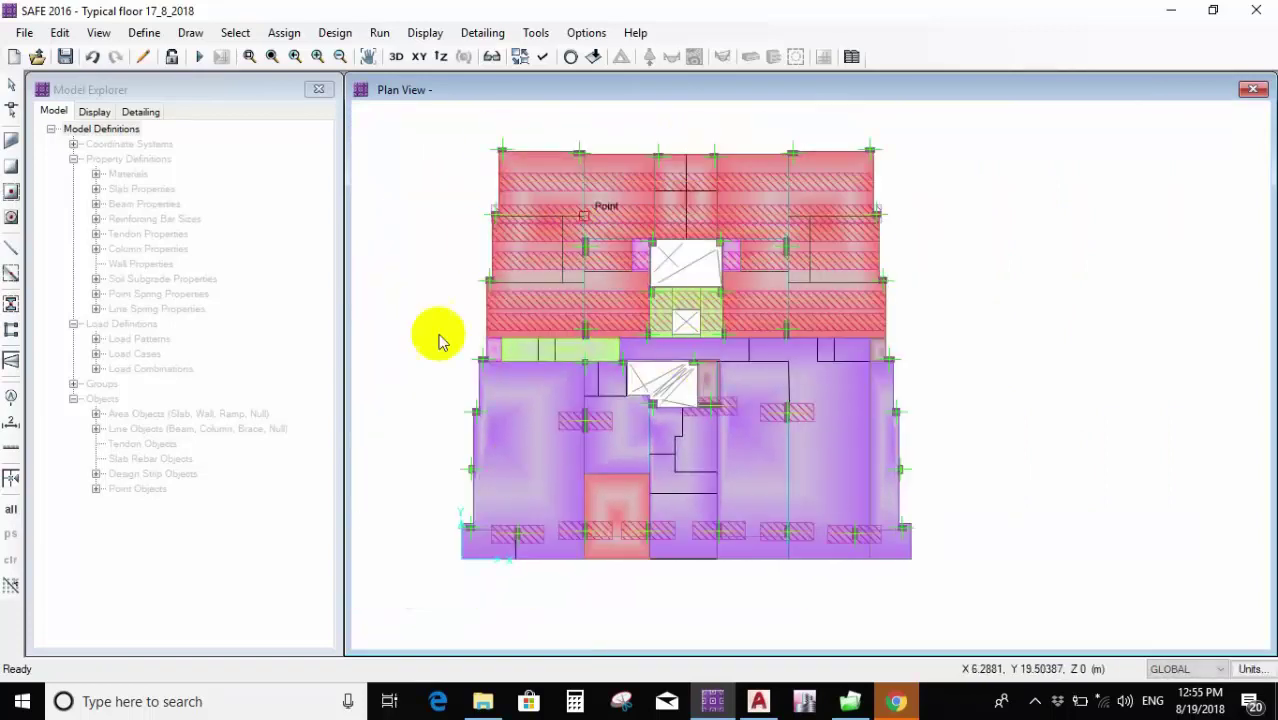
Hide all architectural plan layers and show only the Strip Y layer.
left_click(586, 33)
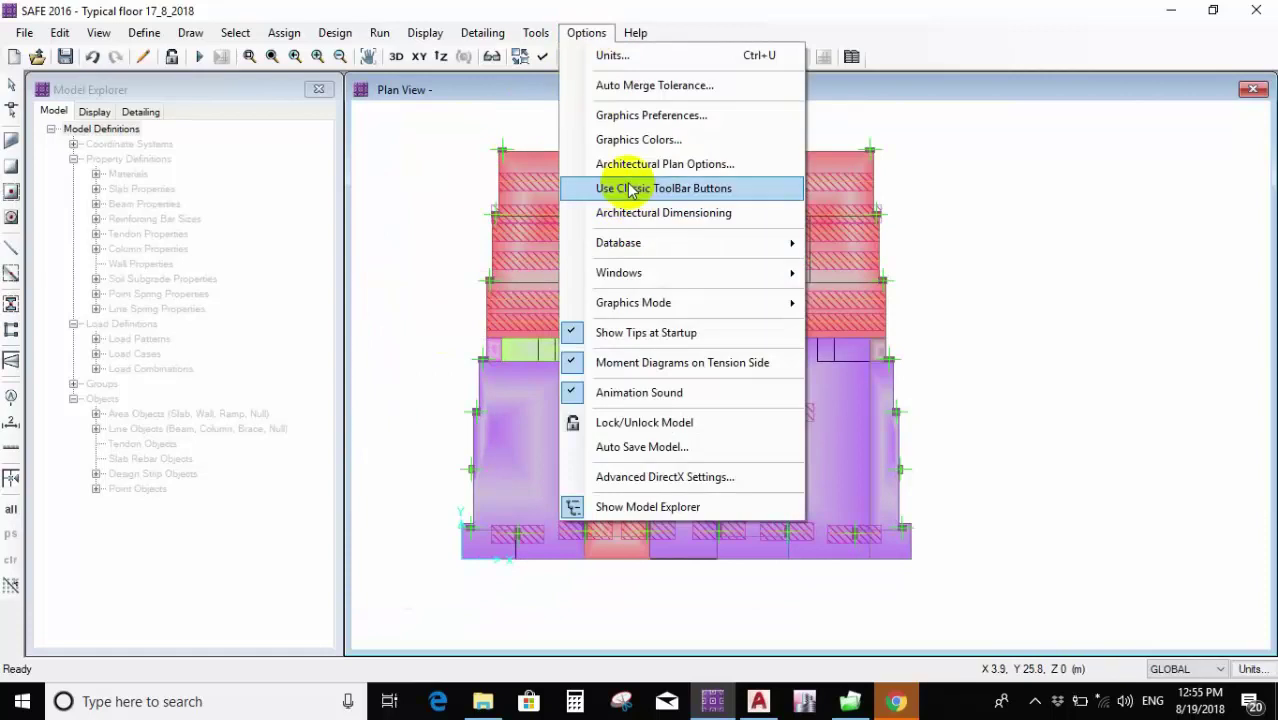
left_click(620, 164)
left_click(852, 275)
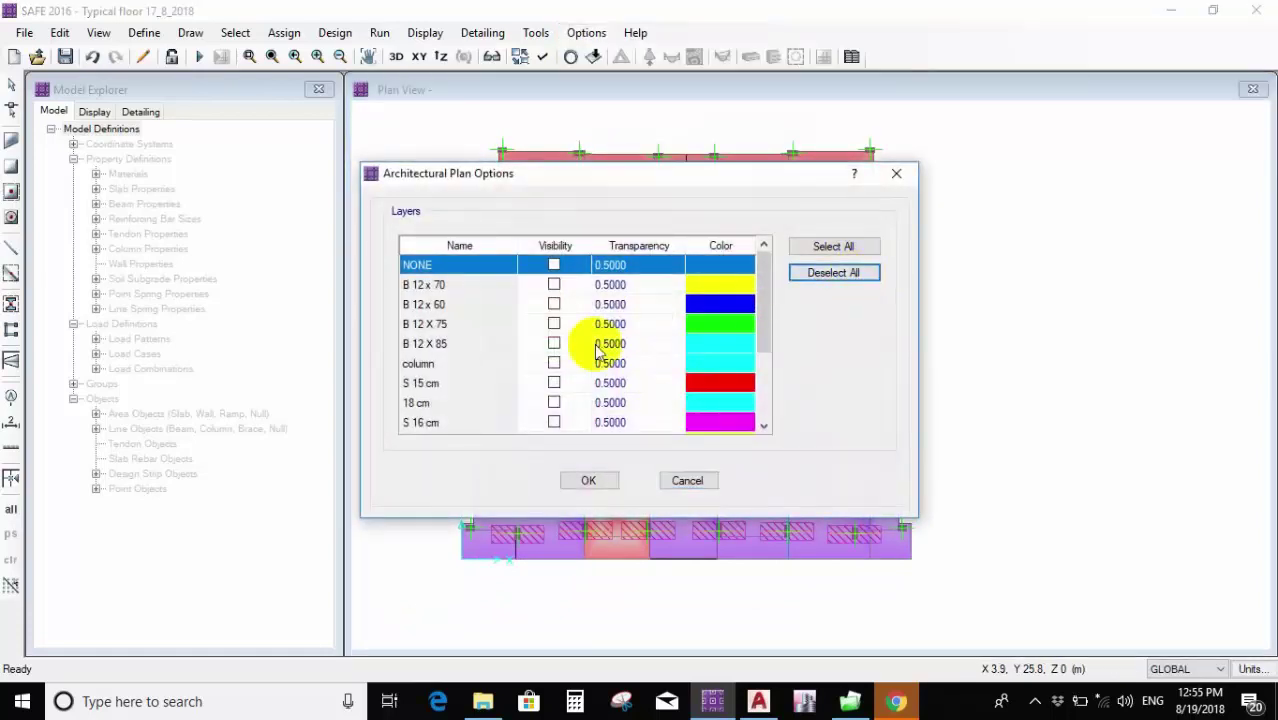
scroll(579, 360, "down", 2)
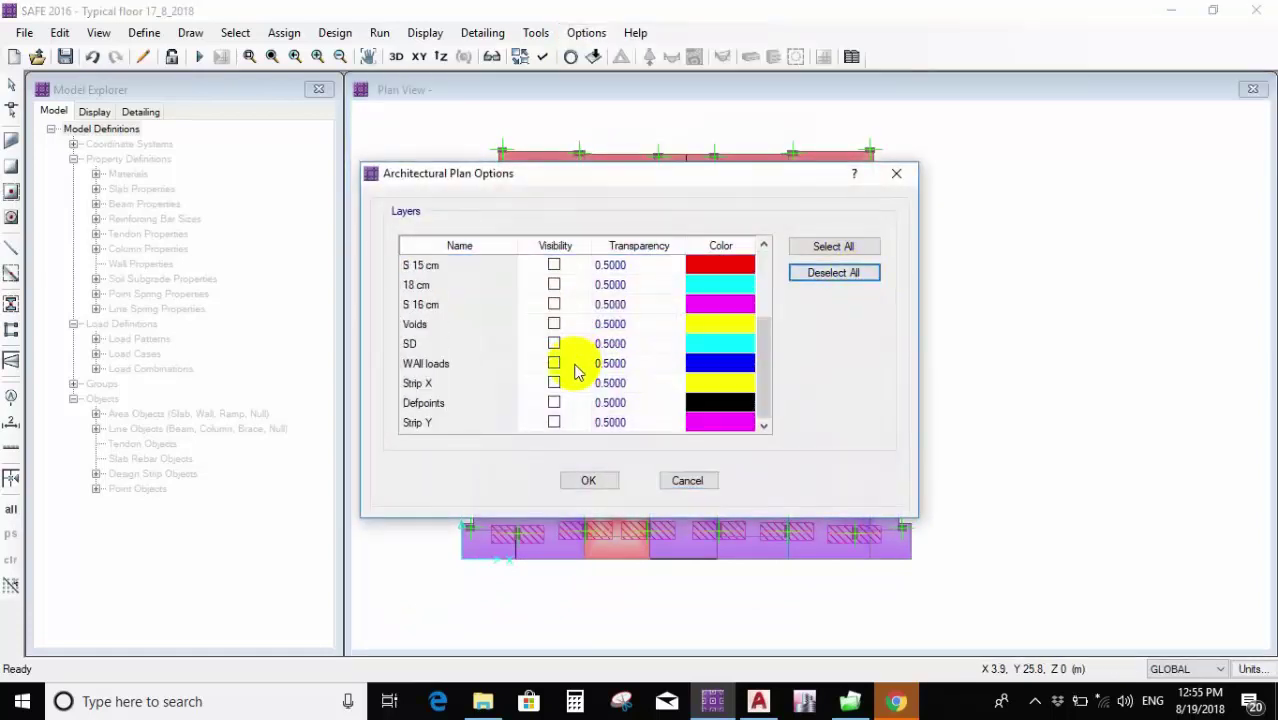
left_click(554, 424)
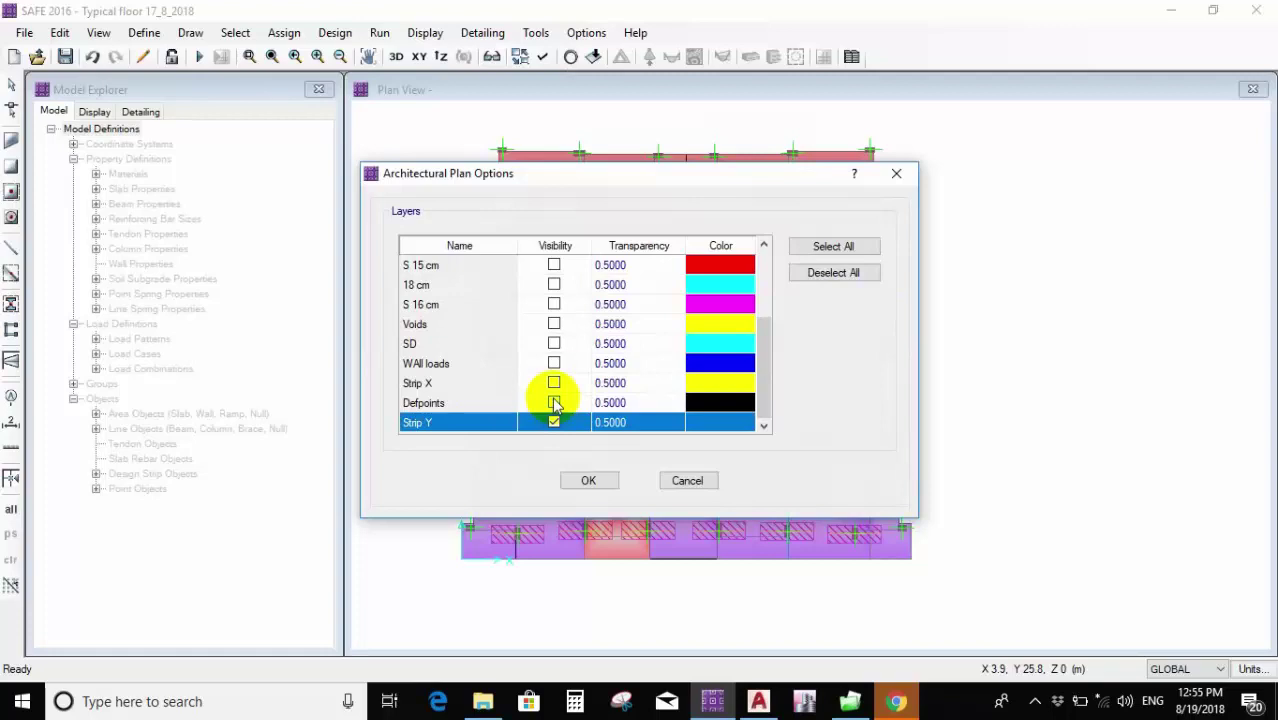
left_click(585, 483)
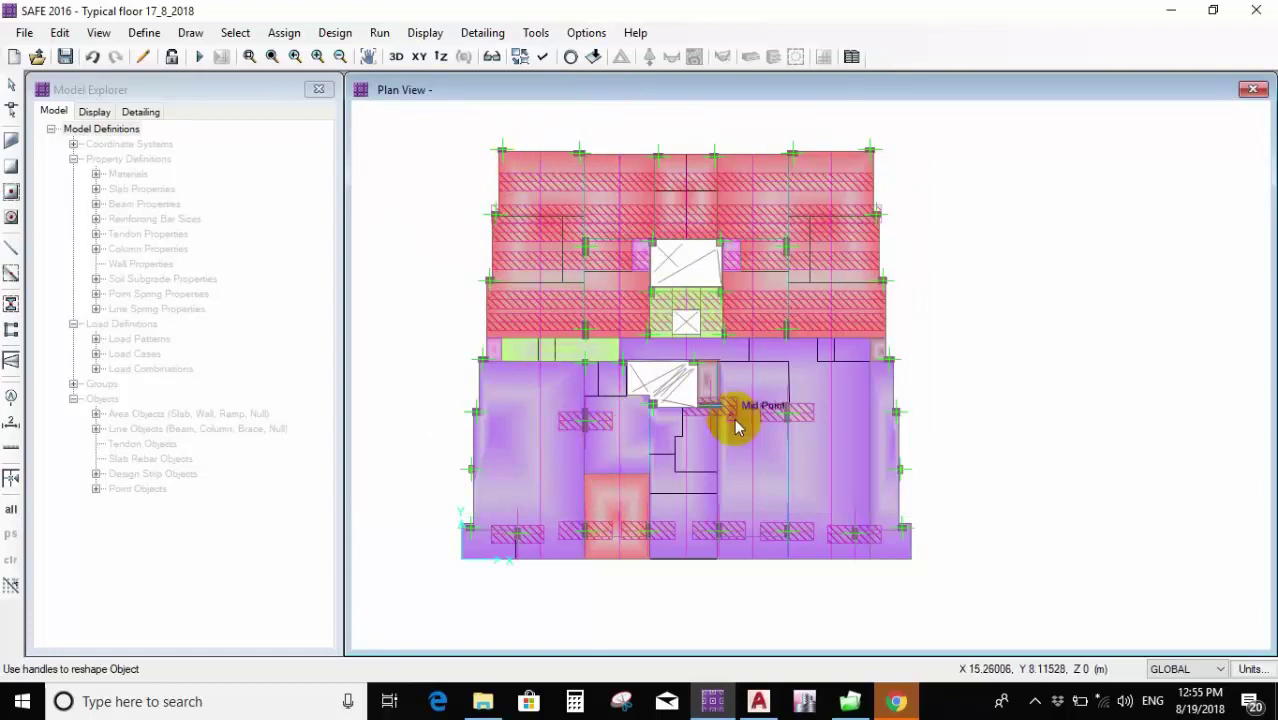
Start drawing design strips with the strip layer set to B.
left_click(12, 362)
left_click(1172, 183)
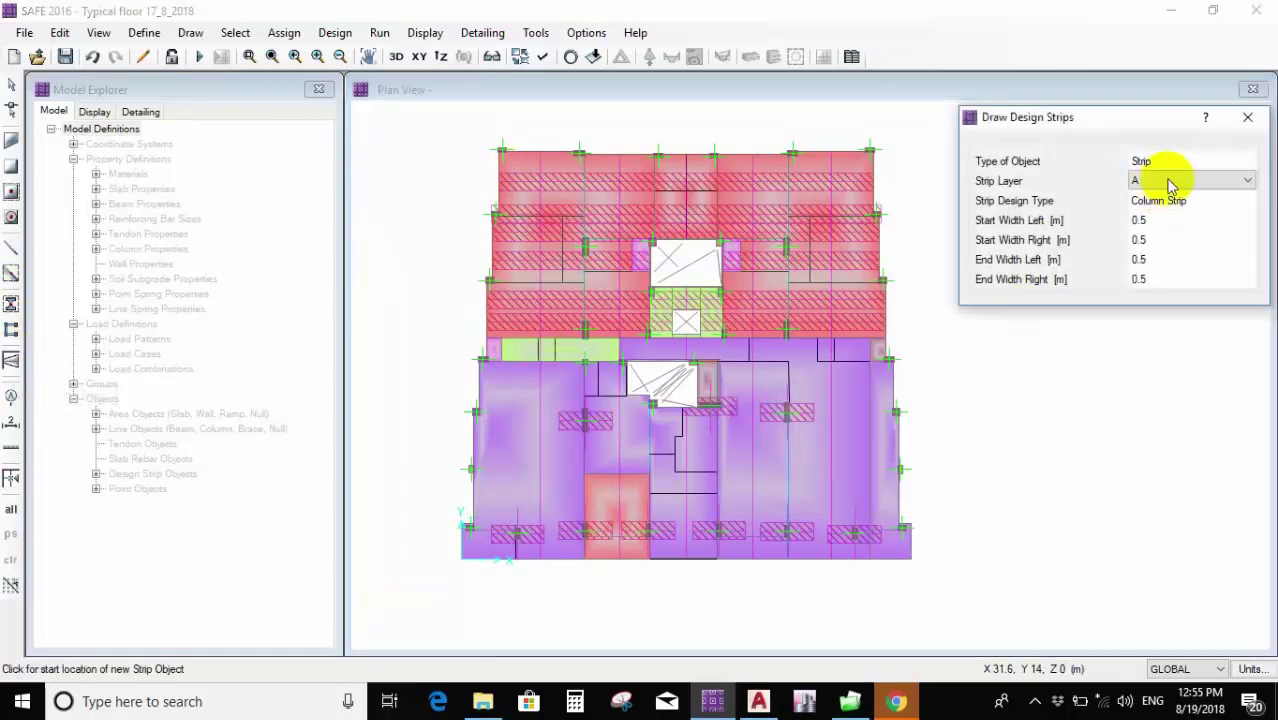
left_click(1163, 181)
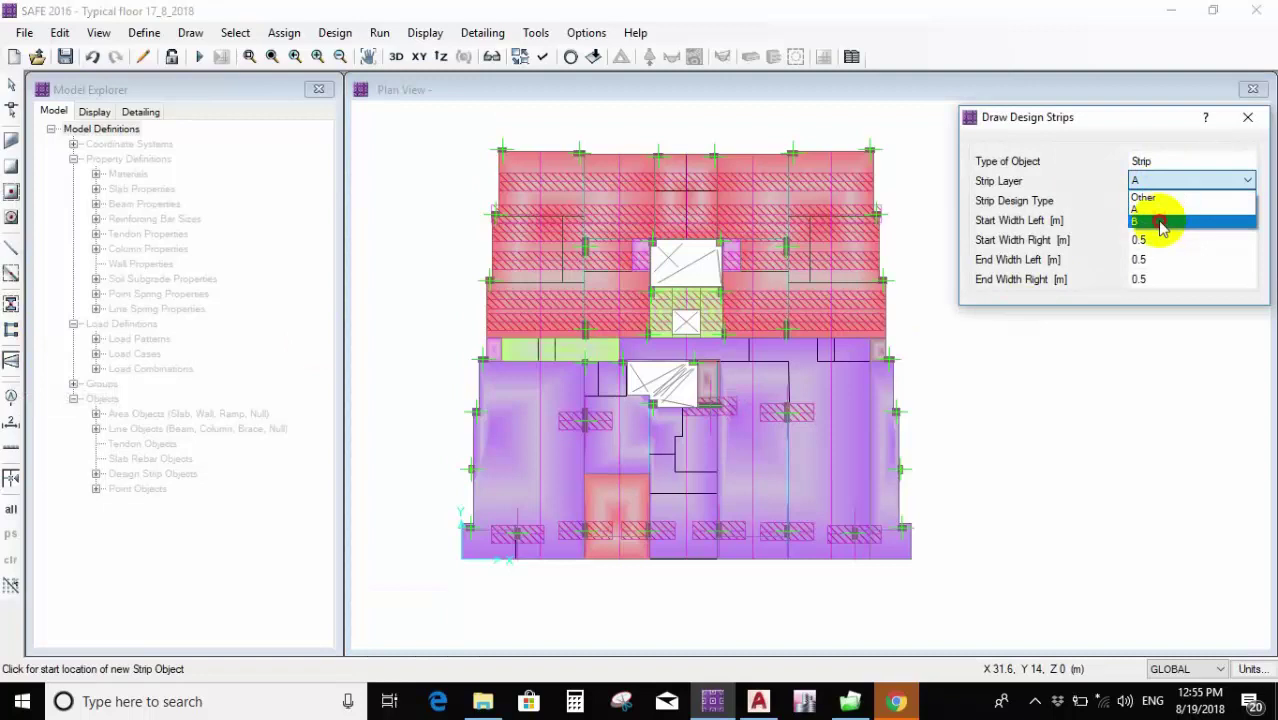
left_click(1160, 222)
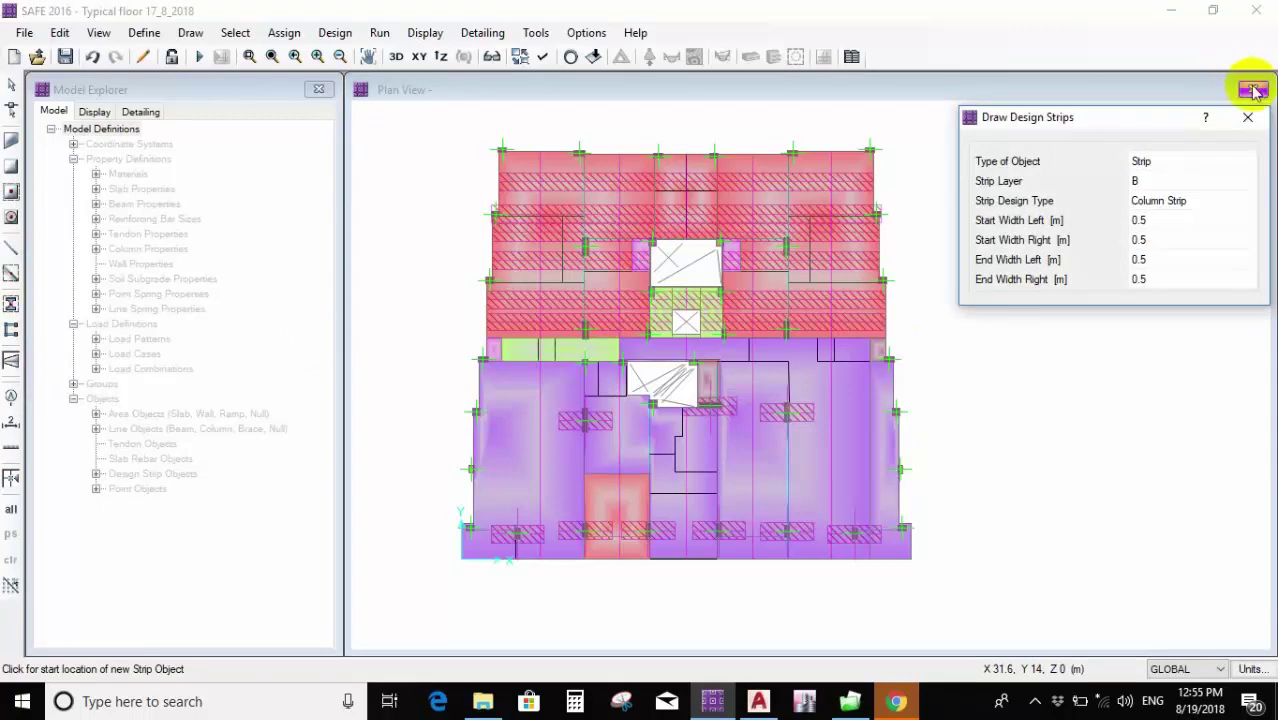
left_click(1254, 90)
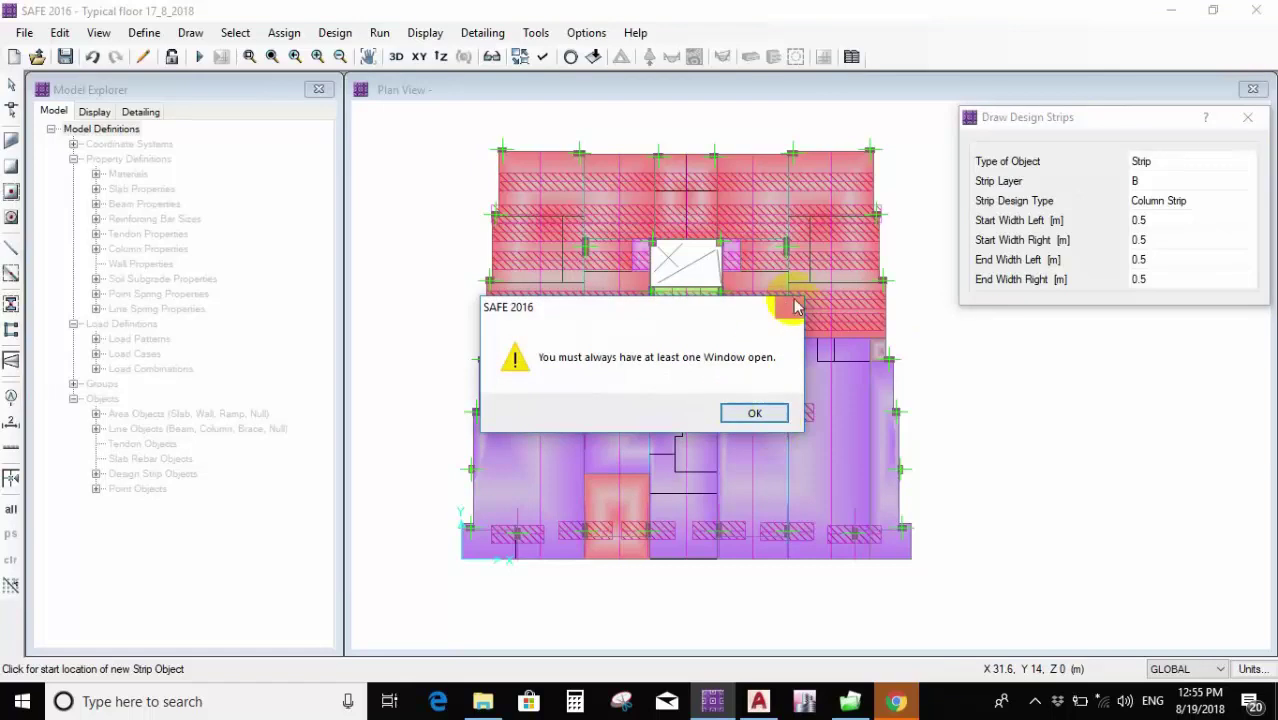
key("Return")
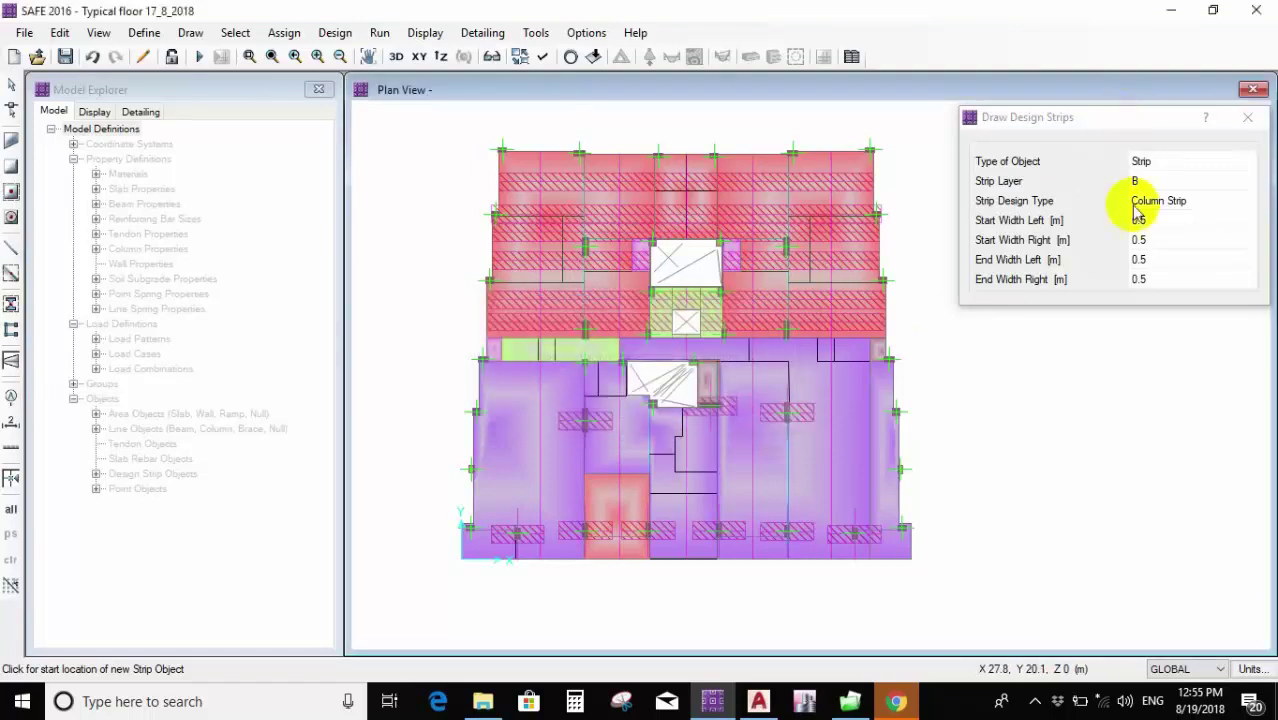
left_click(1247, 117)
scroll(539, 148, "up", 2)
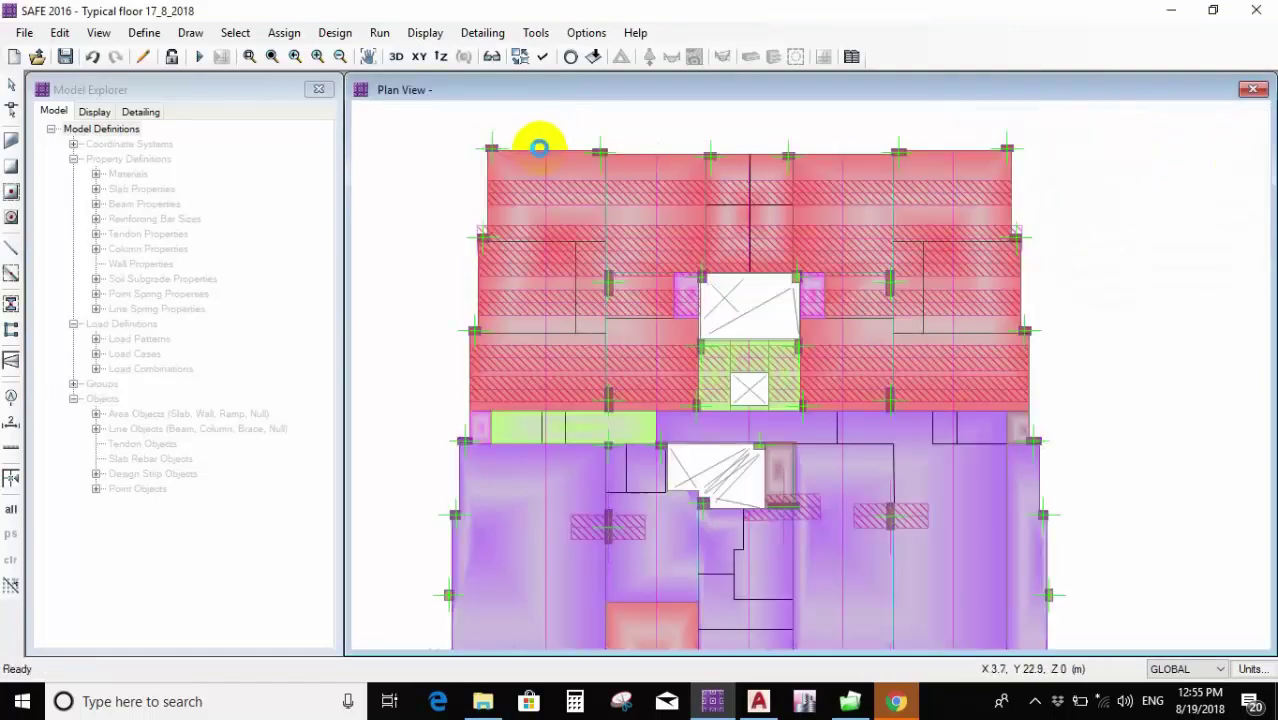
Draw a full-depth design strip along the leftmost long Strip Y line, from the slab's top edge to its bottom edge.
left_click(545, 162)
scroll(556, 120, "down", 2)
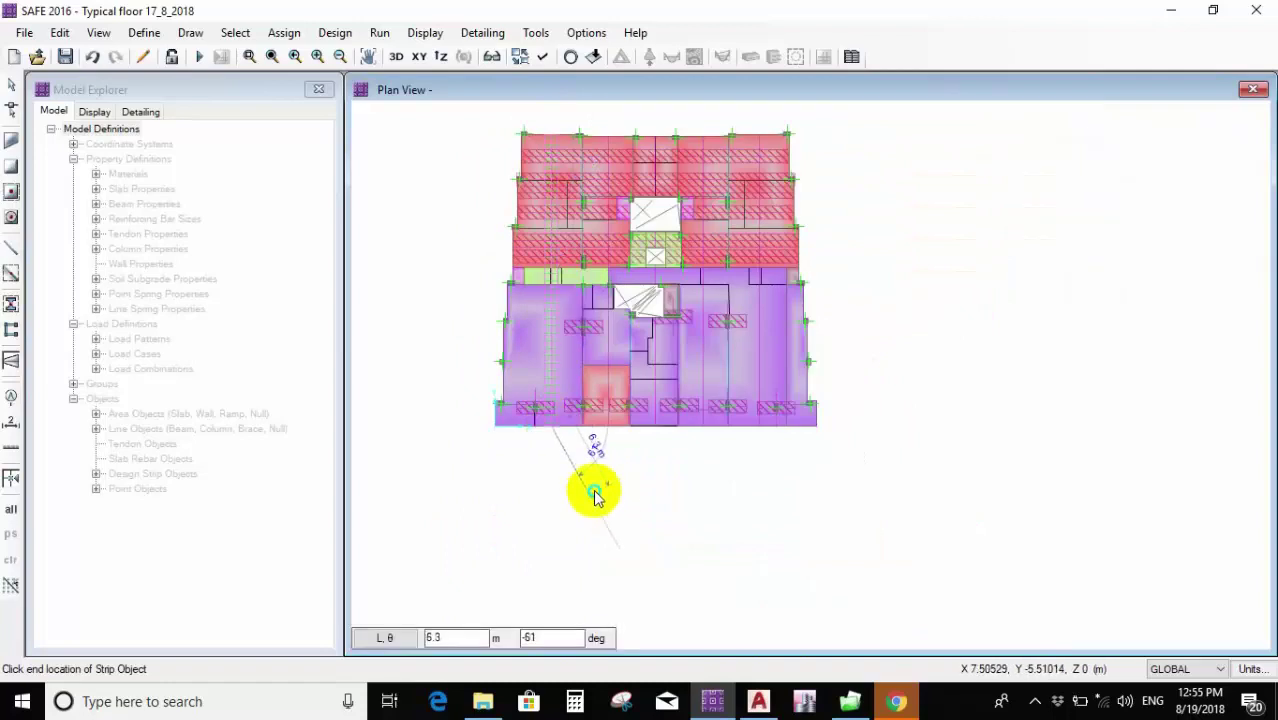
left_click(593, 491)
key("Escape")
scroll(688, 127, "up", 2)
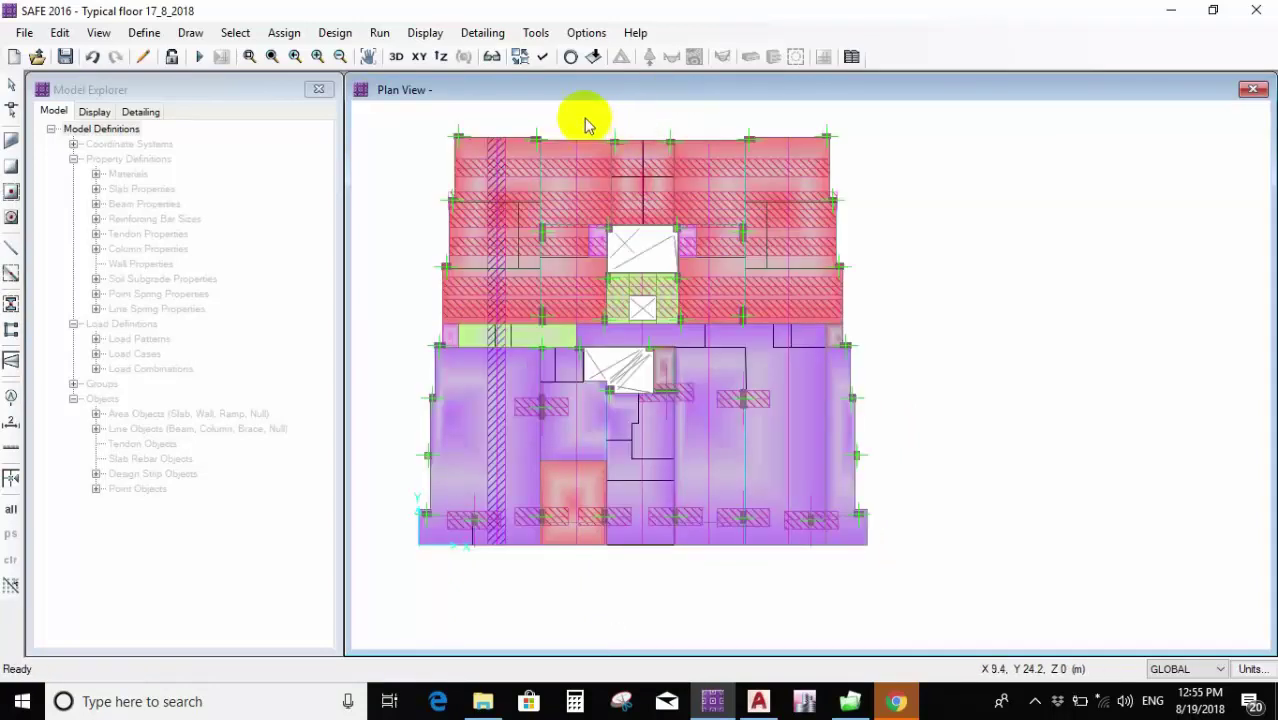
Draw a design strip along the second long Strip Y line from the left, spanning the slab's top and bottom edges.
scroll(587, 124, "up", 1)
left_click(574, 156)
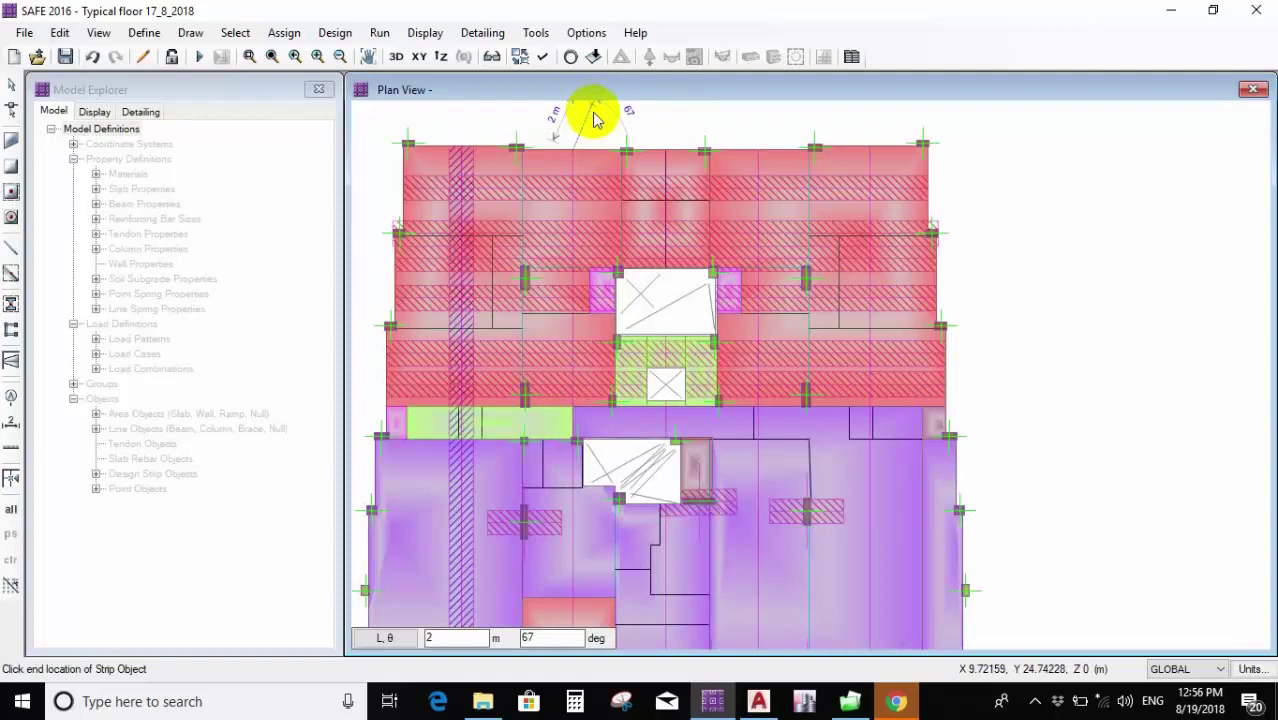
scroll(630, 465, "down", 2)
scroll(583, 556, "up", 2)
scroll(583, 556, "up", 1)
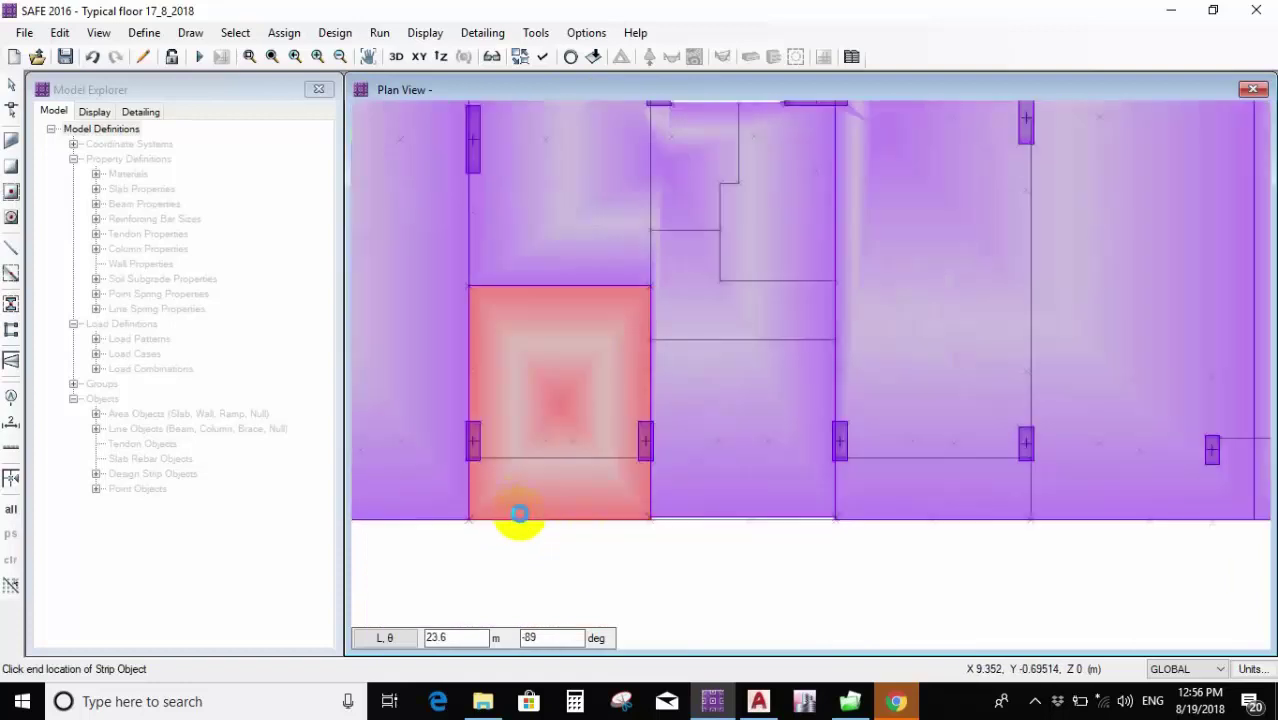
left_click(590, 578)
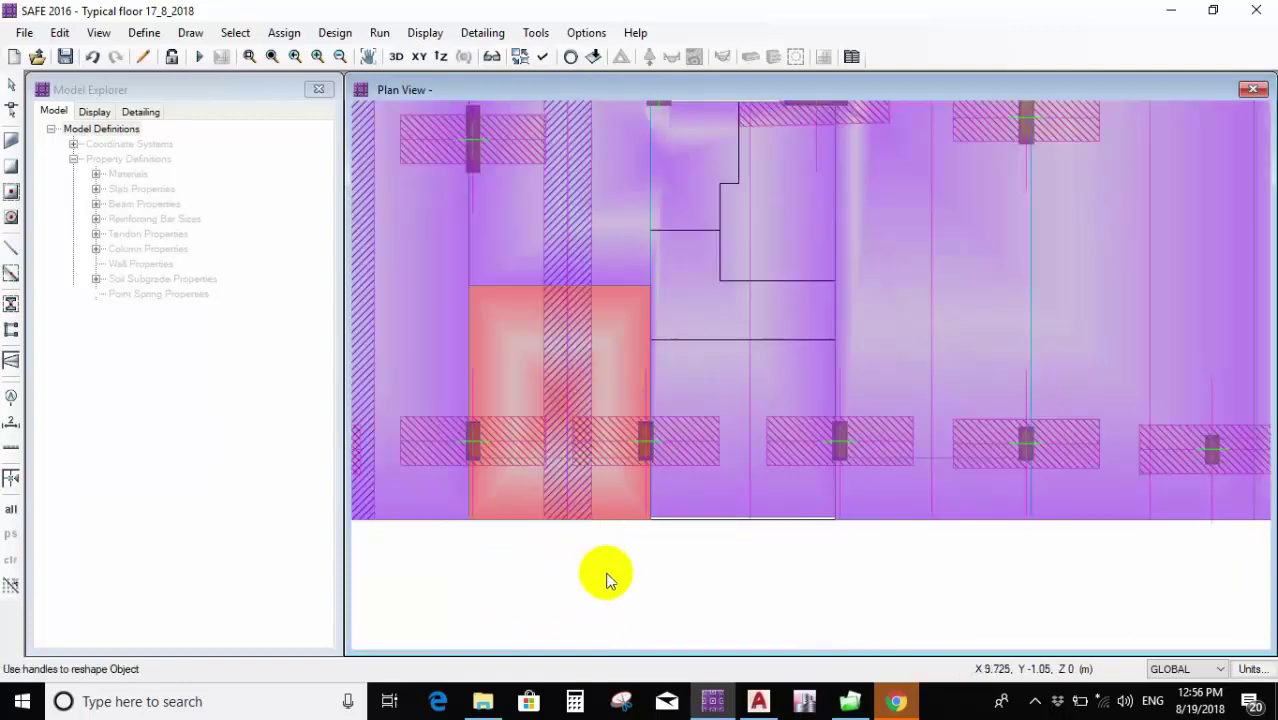
scroll(633, 548, "down", 2)
scroll(672, 435, "down", 1)
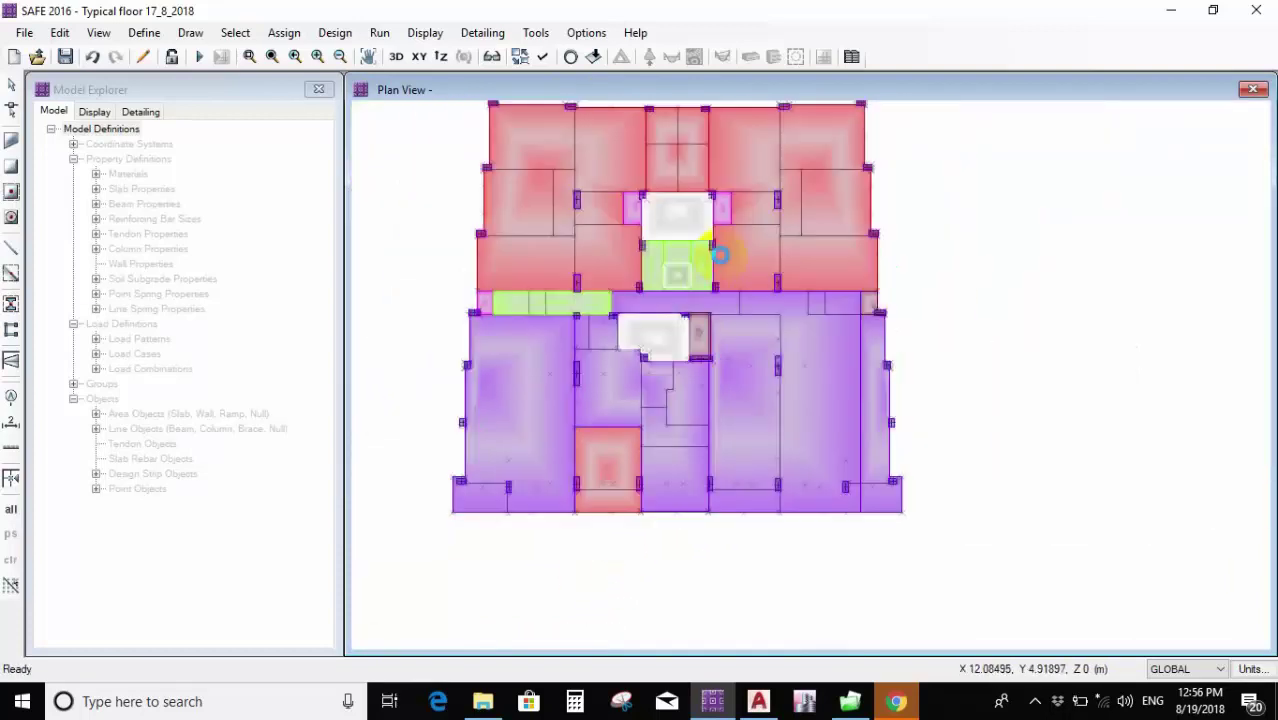
Draw a design strip about 22.9 m long down the slab's central Strip Y line, from top edge to bottom edge.
scroll(690, 104, "up", 2)
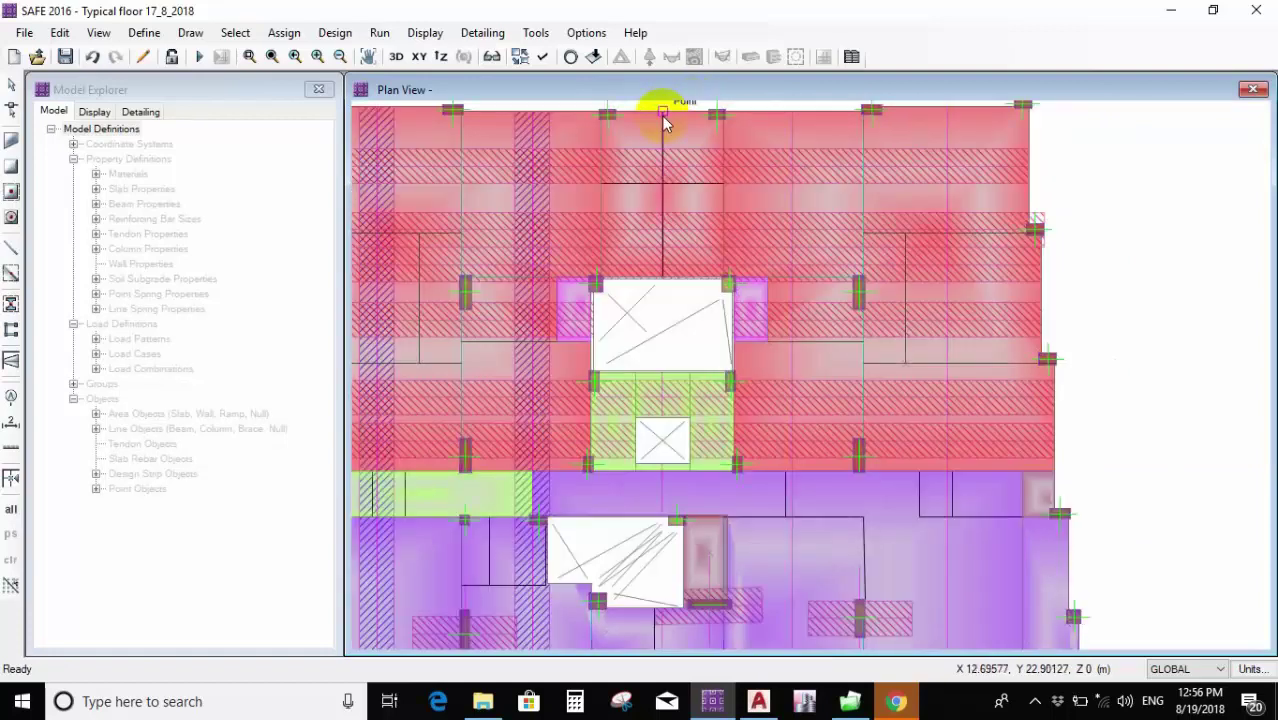
left_click(663, 110)
scroll(670, 208, "down", 2)
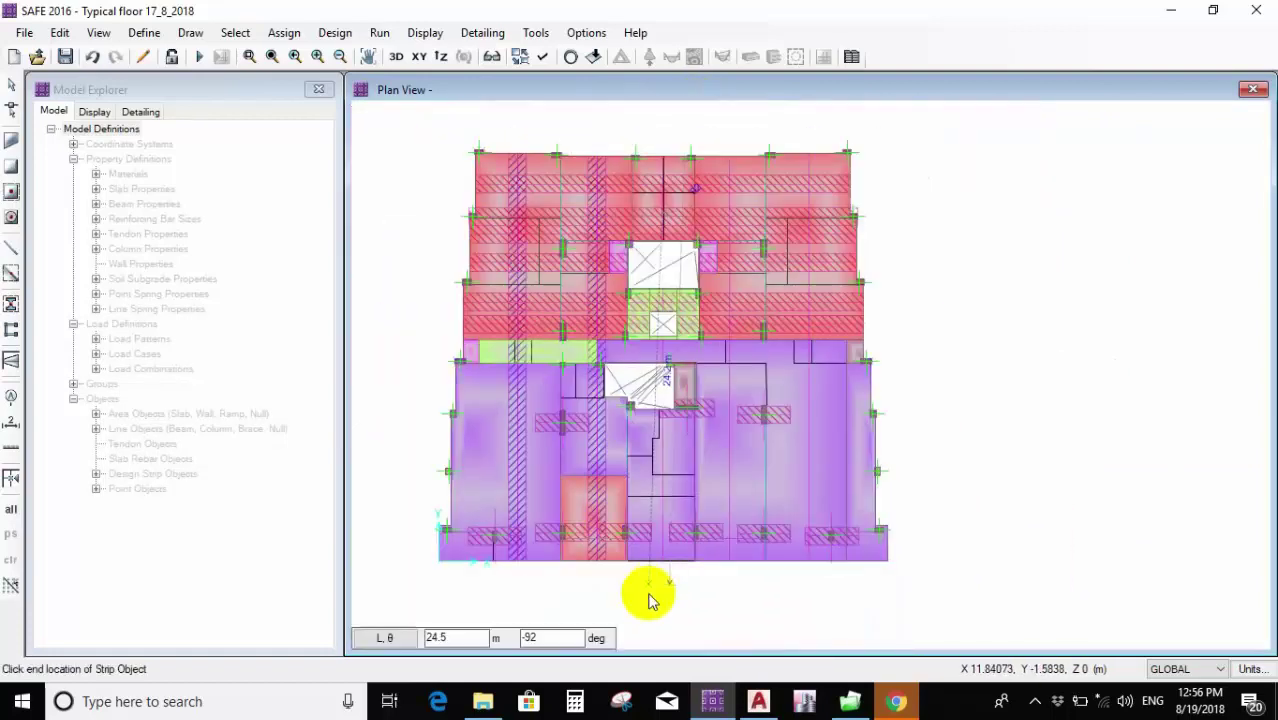
scroll(662, 565, "up", 1)
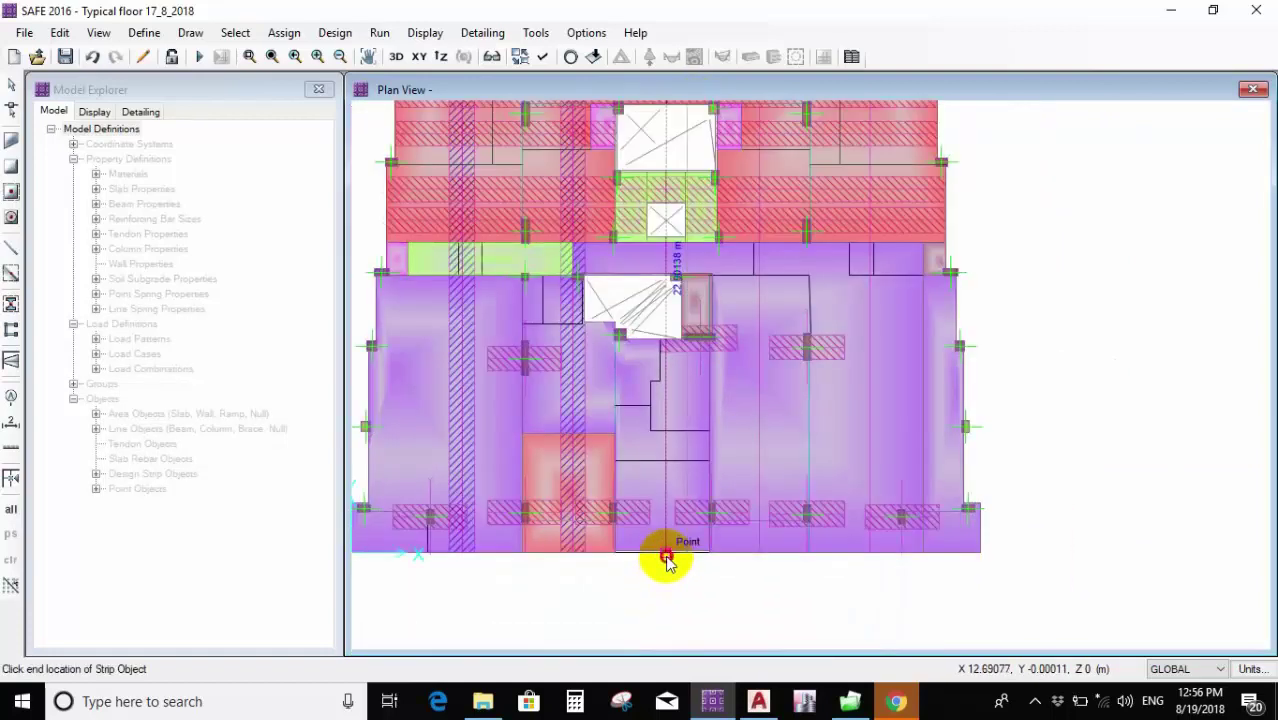
left_click(690, 584)
scroll(690, 584, "down", 2)
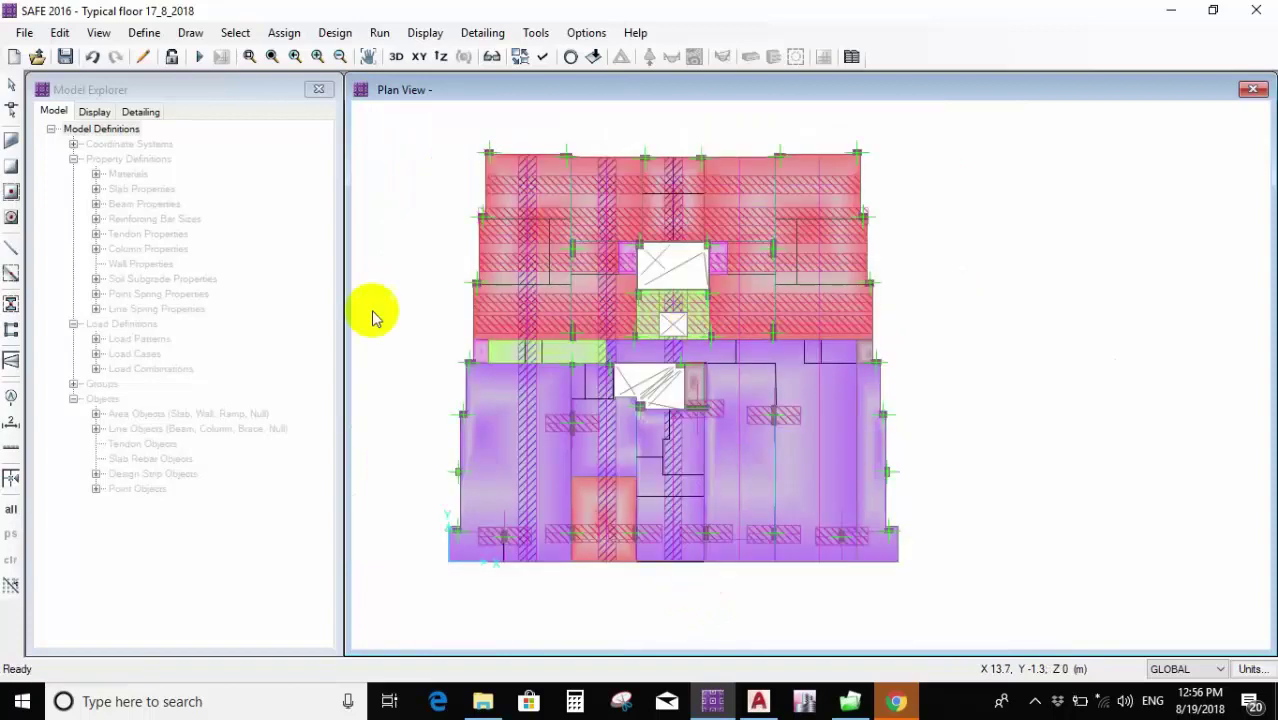
Draw full-depth design strips along the two rightmost long Strip Y lines, from the slab's top edge to its bottom edge.
left_click(741, 160)
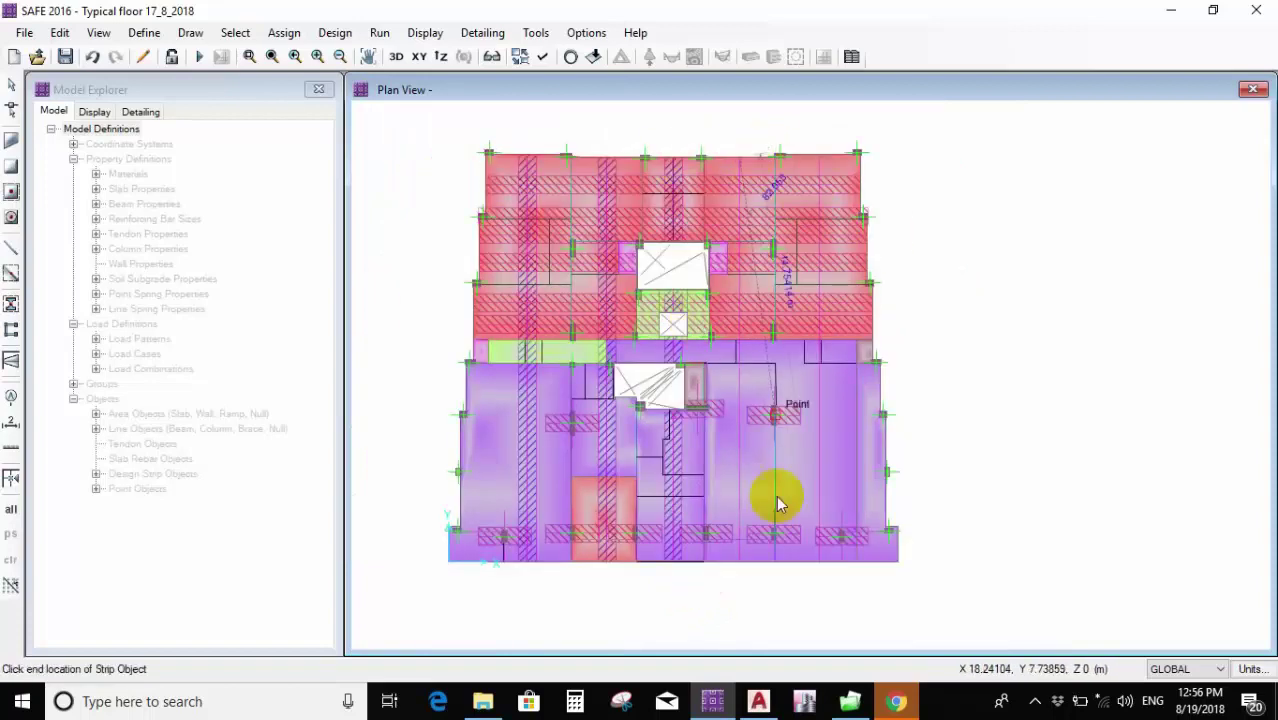
left_click(776, 593)
left_click(819, 157)
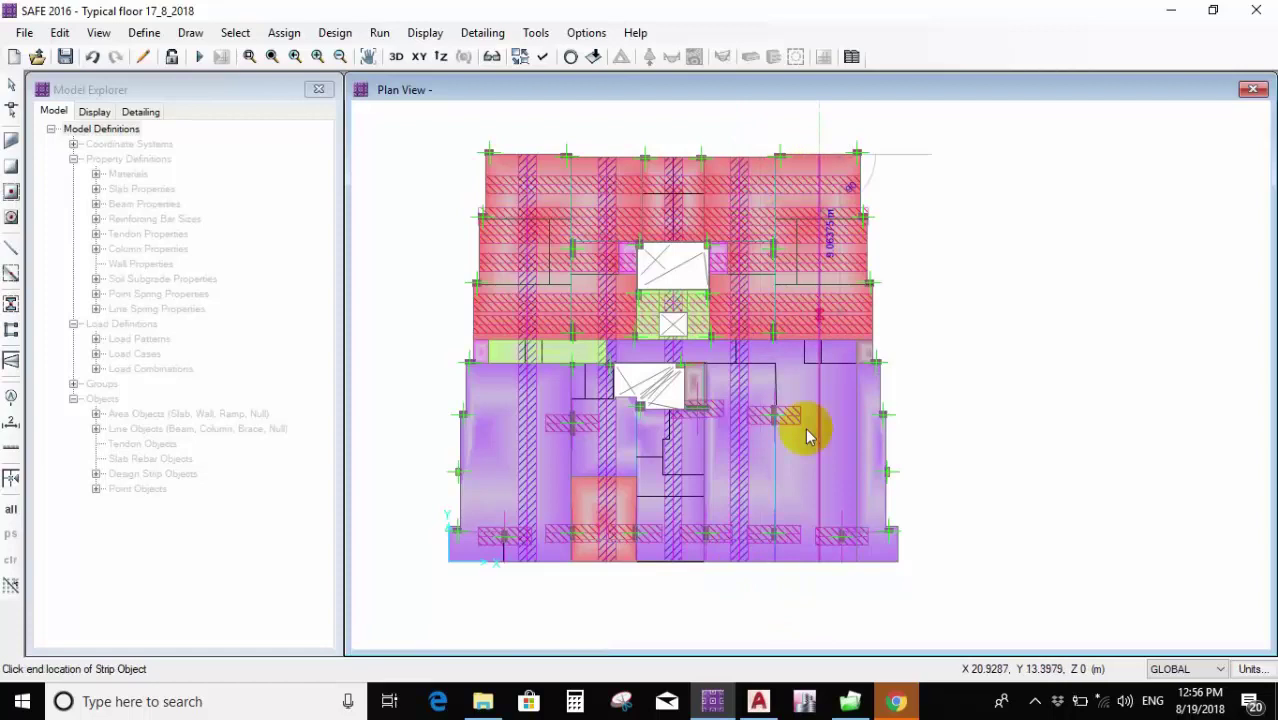
left_click(819, 565)
key("Escape")
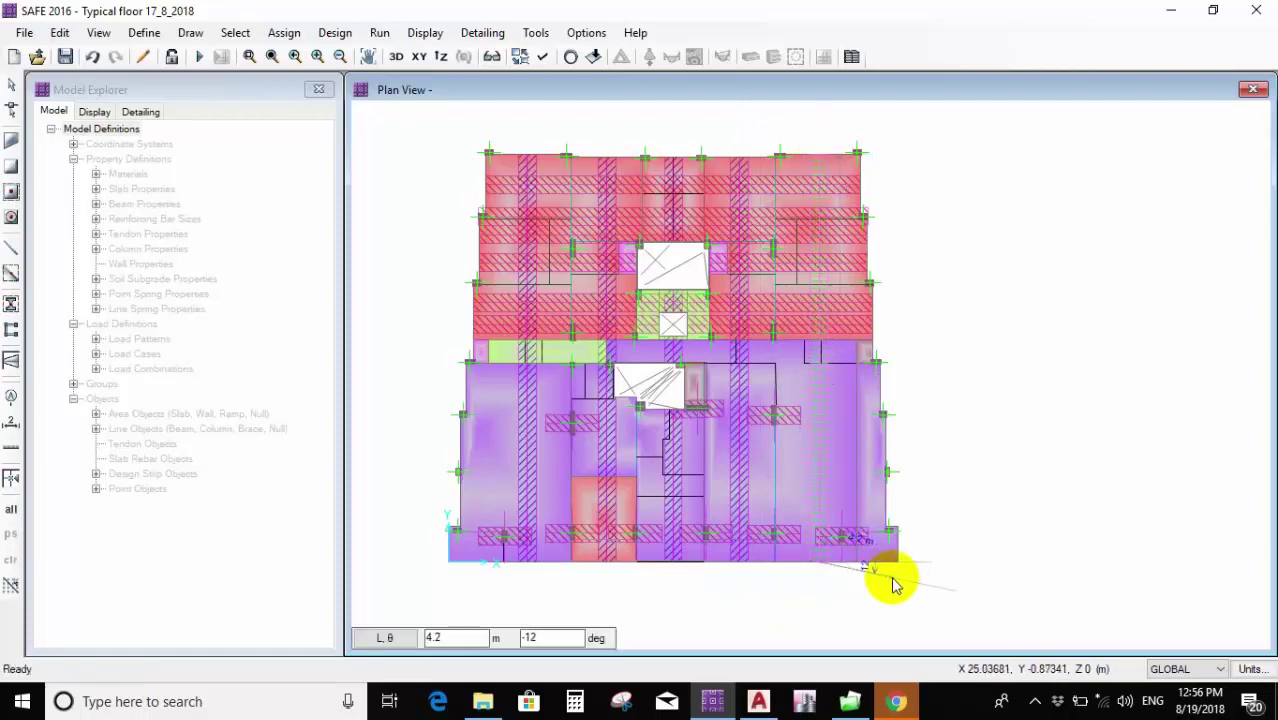
Draw a 3 m design strip along the short Strip Y line crossing the interior column to the right of the lower opening.
scroll(905, 385, "up", 1)
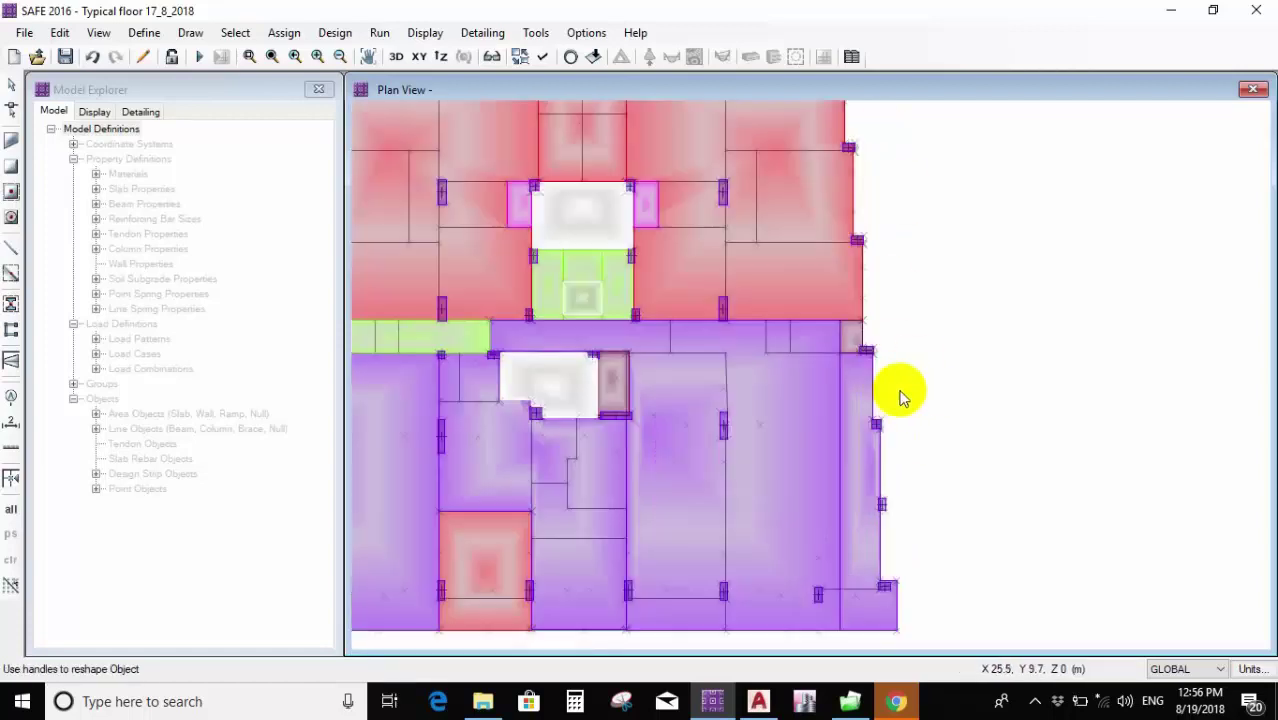
scroll(743, 413, "up", 1)
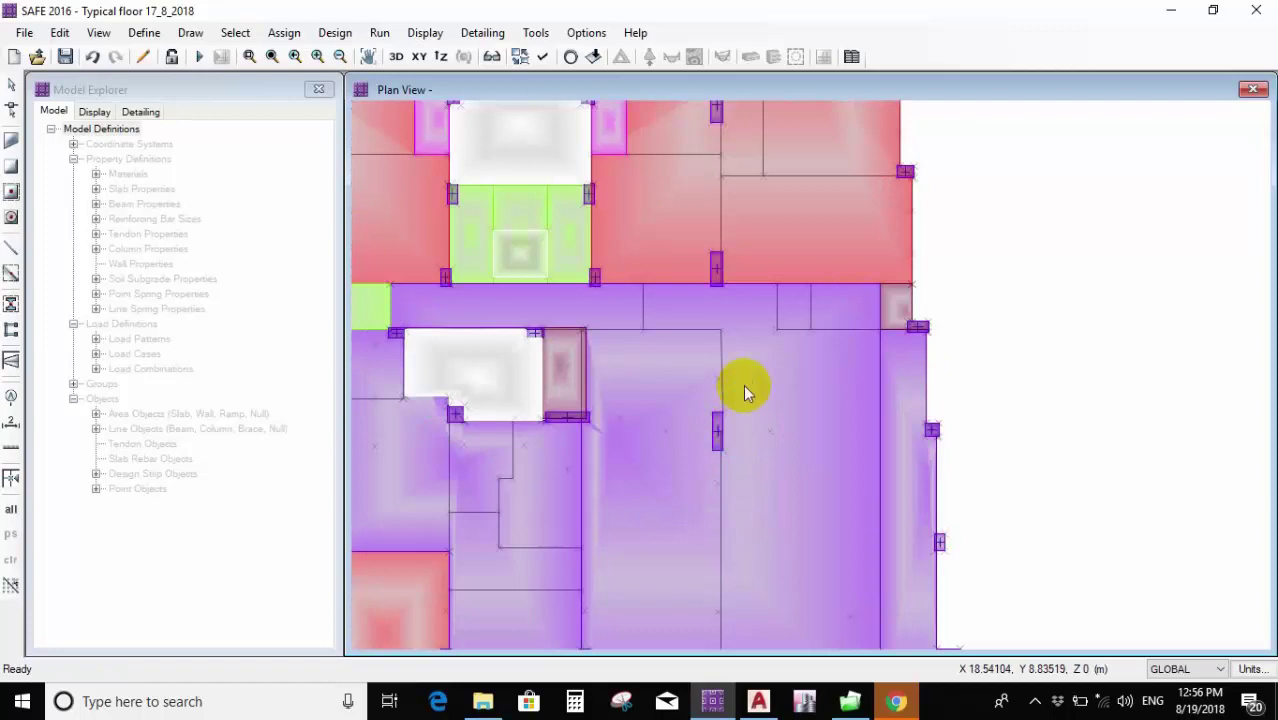
left_click(718, 382)
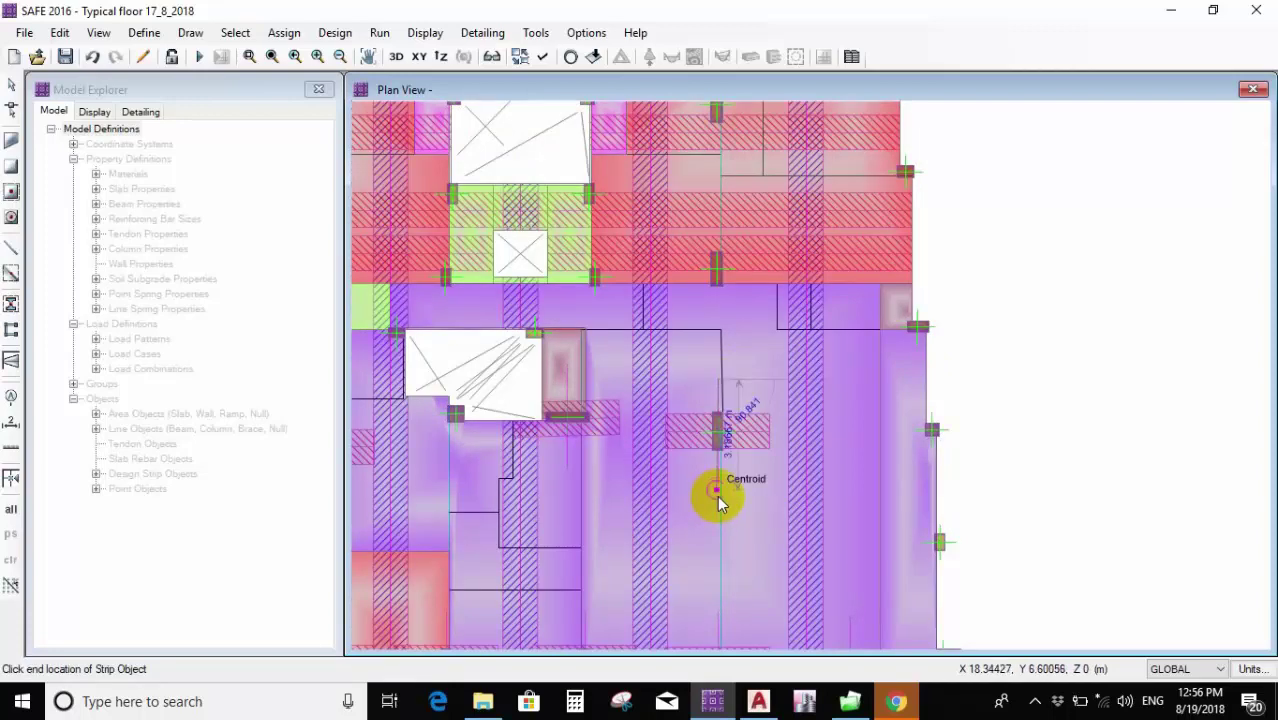
scroll(717, 495, "up", 2)
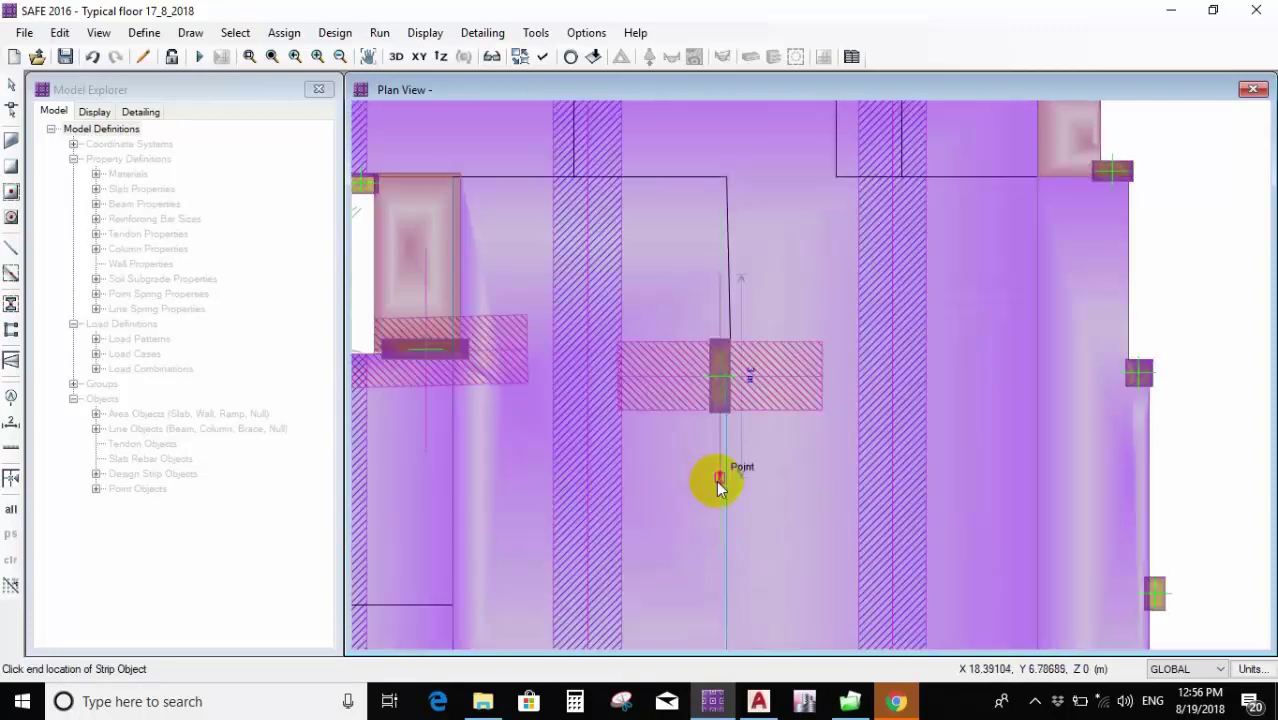
left_click(718, 480)
key("Escape")
scroll(766, 428, "down", 2)
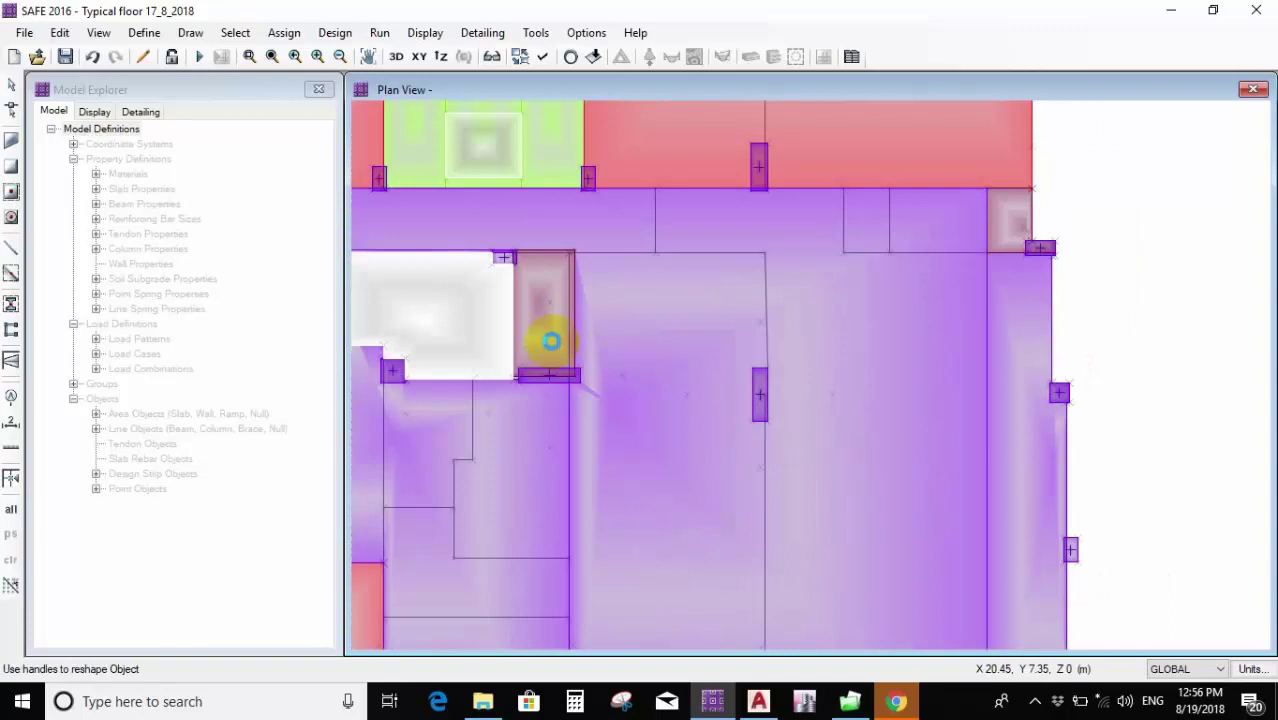
Draw a design strip along the short Strip Y line crossing the wide column at the lower opening's bottom-right corner.
left_click(549, 306)
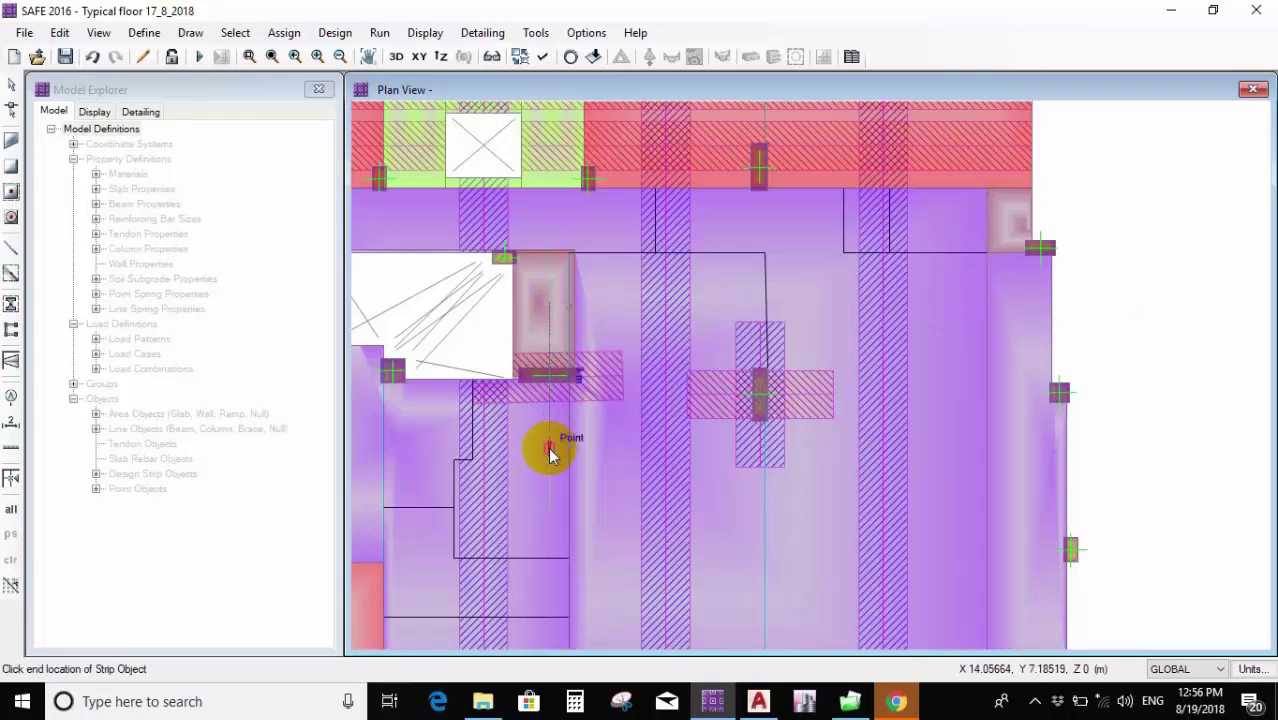
left_click(629, 422)
scroll(675, 365, "down", 2)
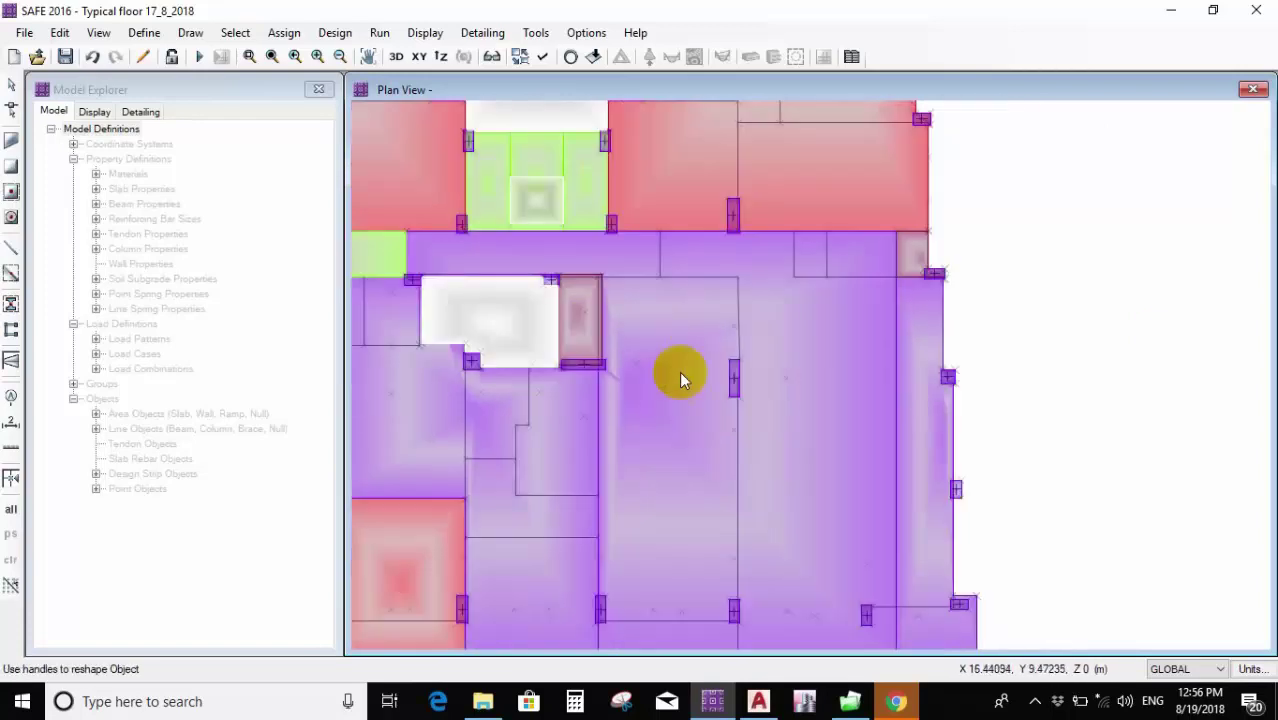
key("Escape")
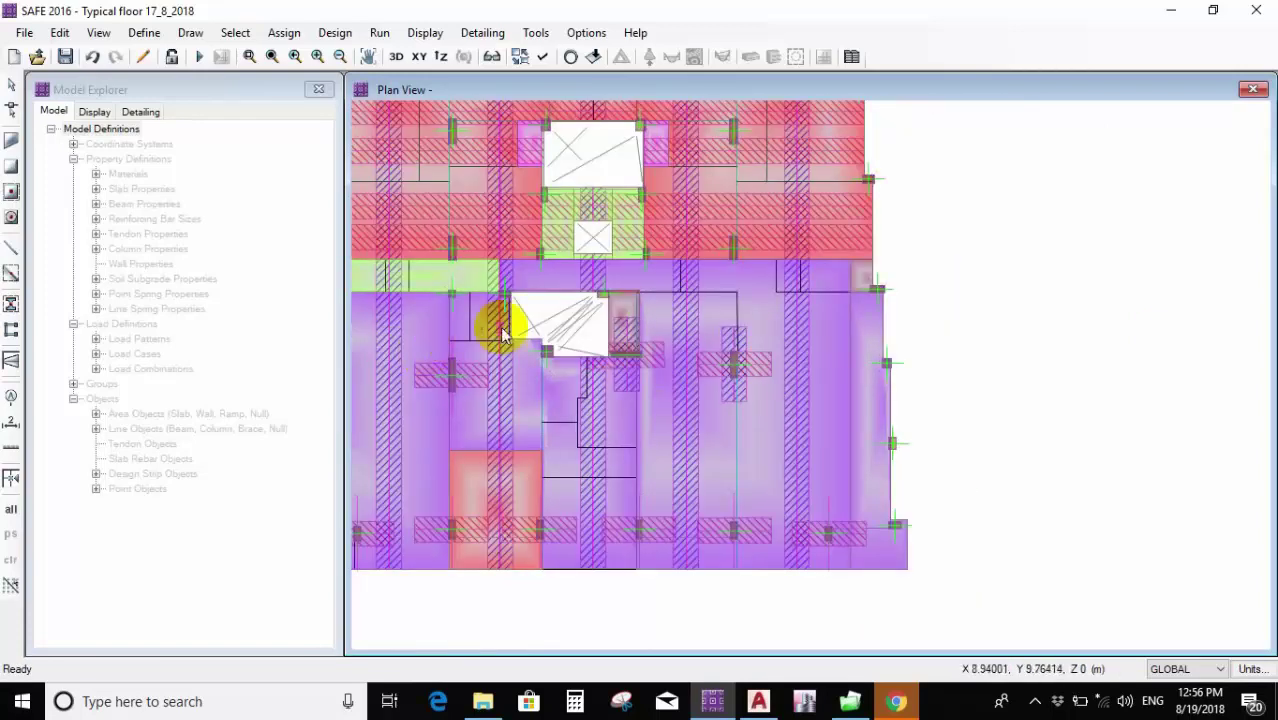
Draw a design strip about 3.15 m long along the short Strip Y line crossing the interior column left of the lower opening.
scroll(451, 348, "up", 1)
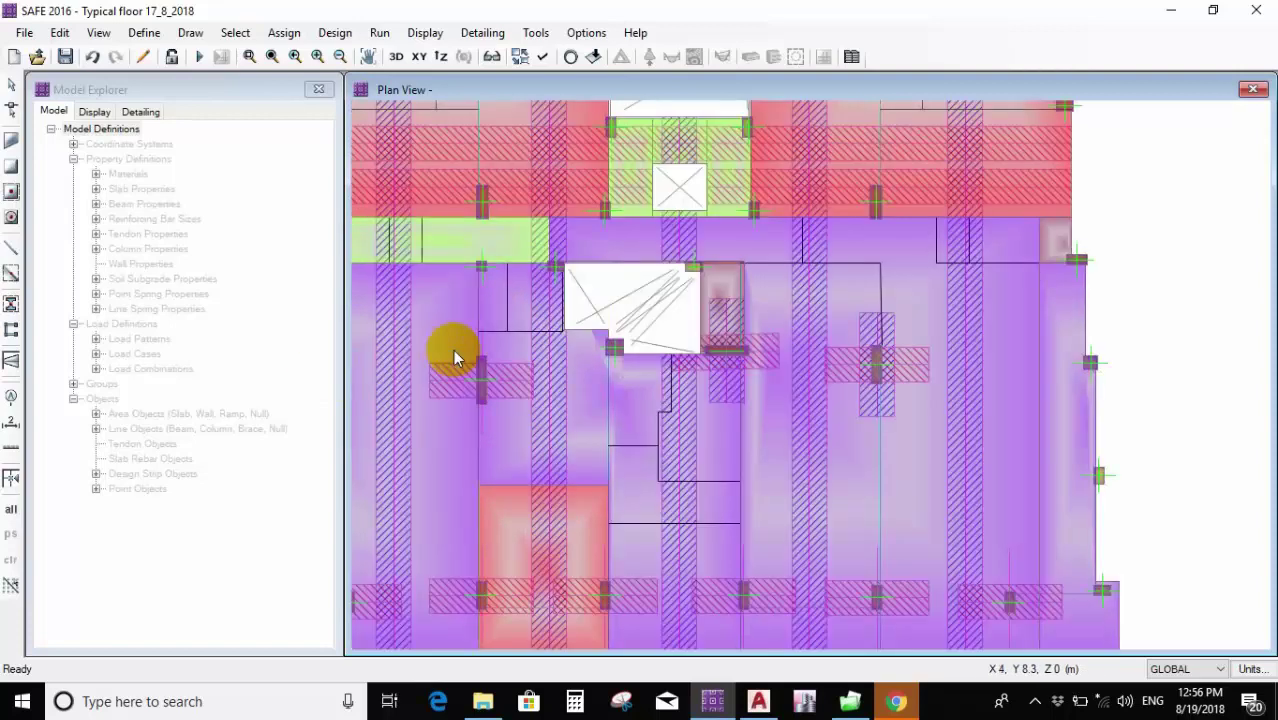
scroll(453, 349, "up", 1)
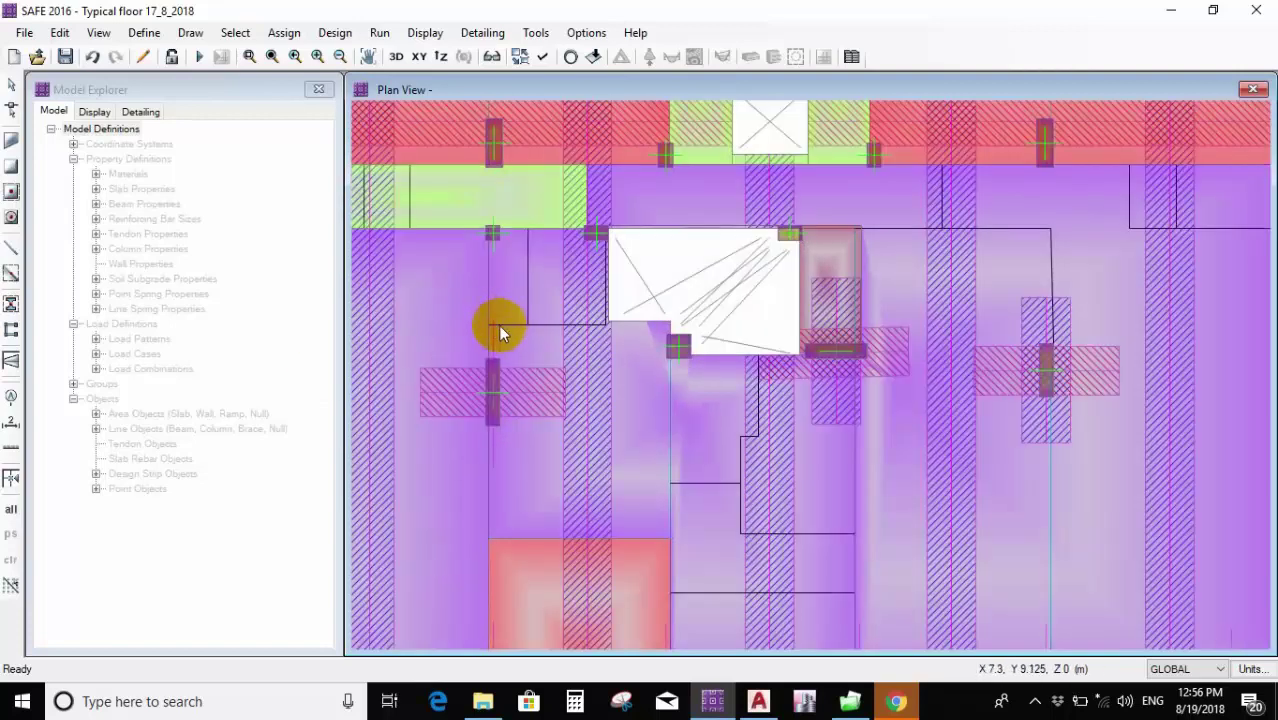
left_click(499, 462)
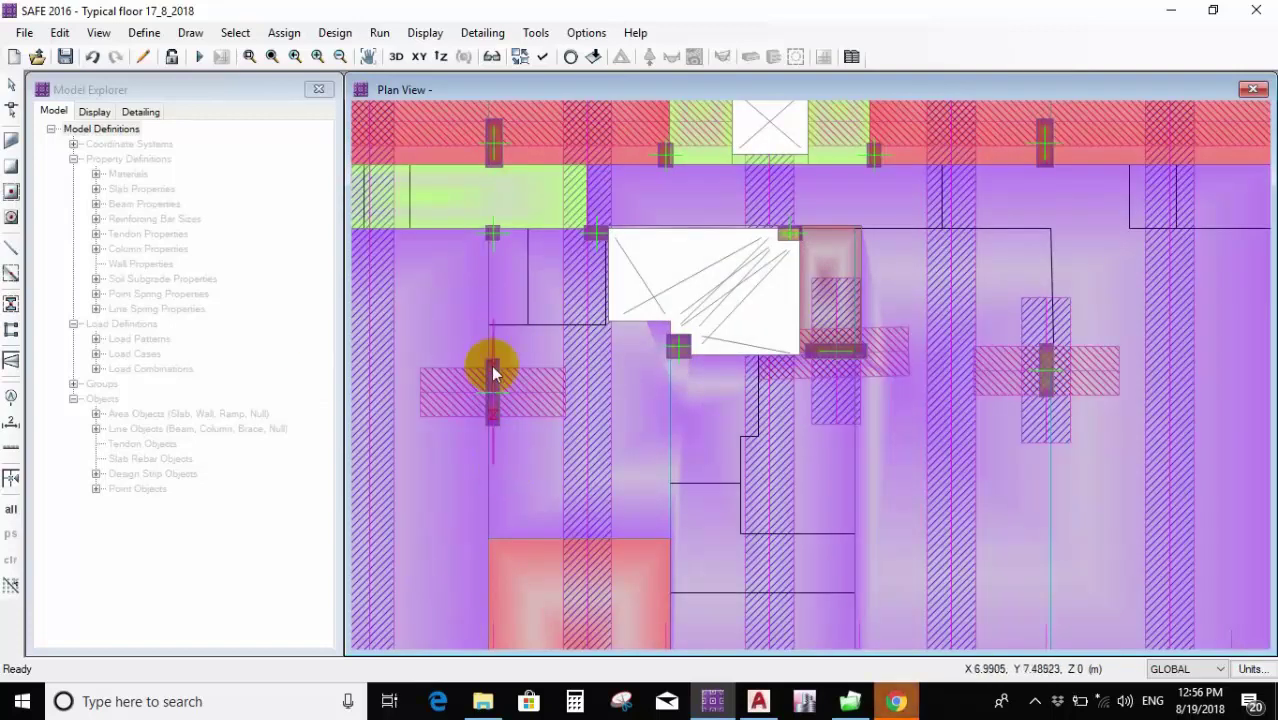
scroll(495, 320, "up", 2)
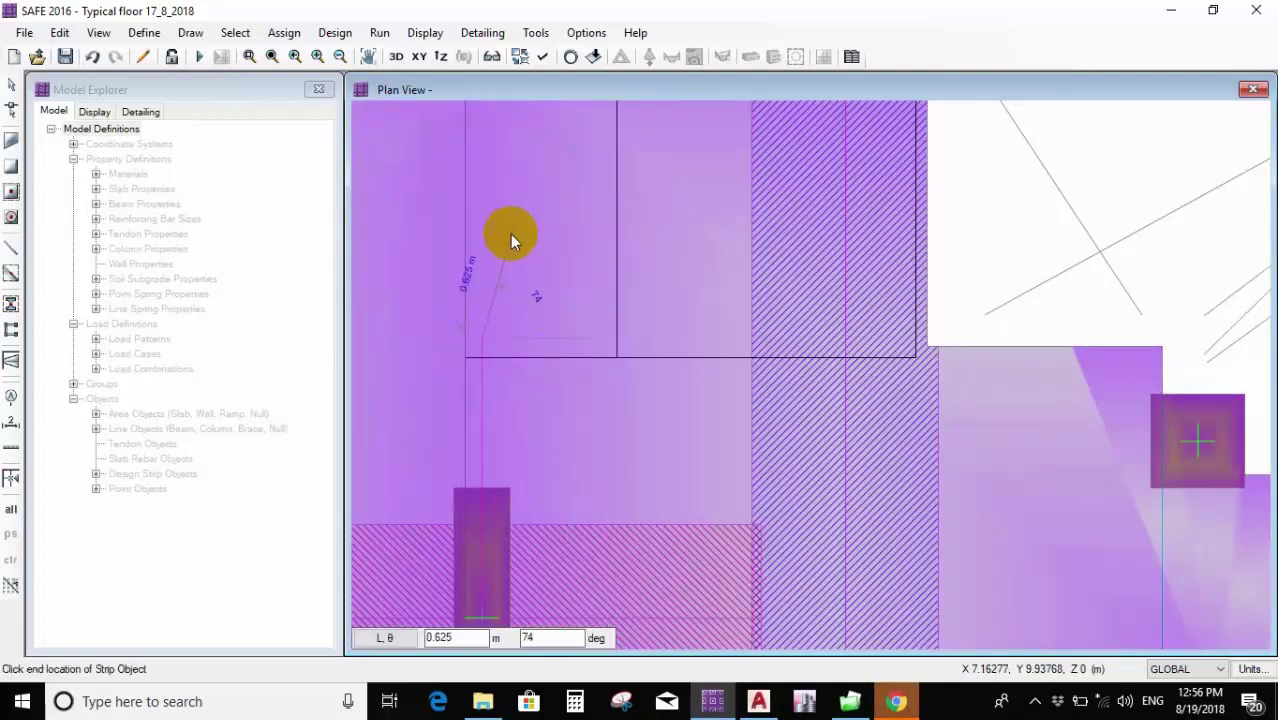
scroll(513, 237, "down", 2)
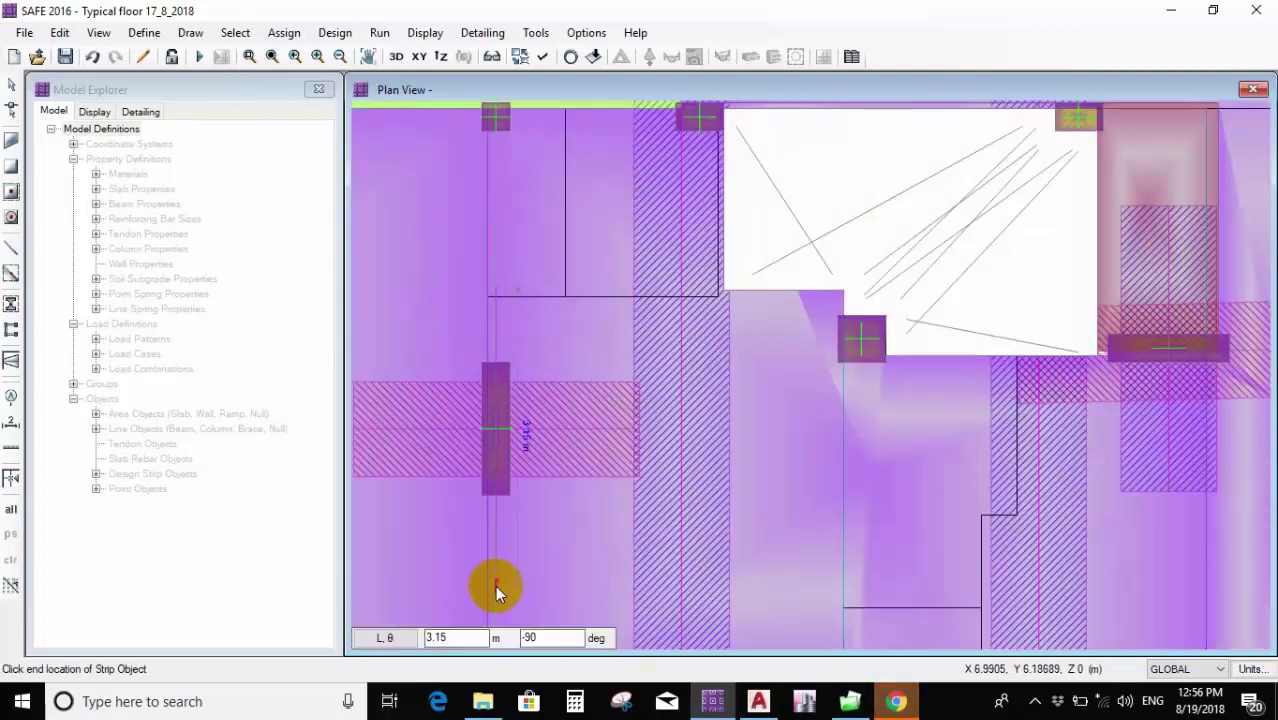
key("Escape")
scroll(770, 479, "down", 2)
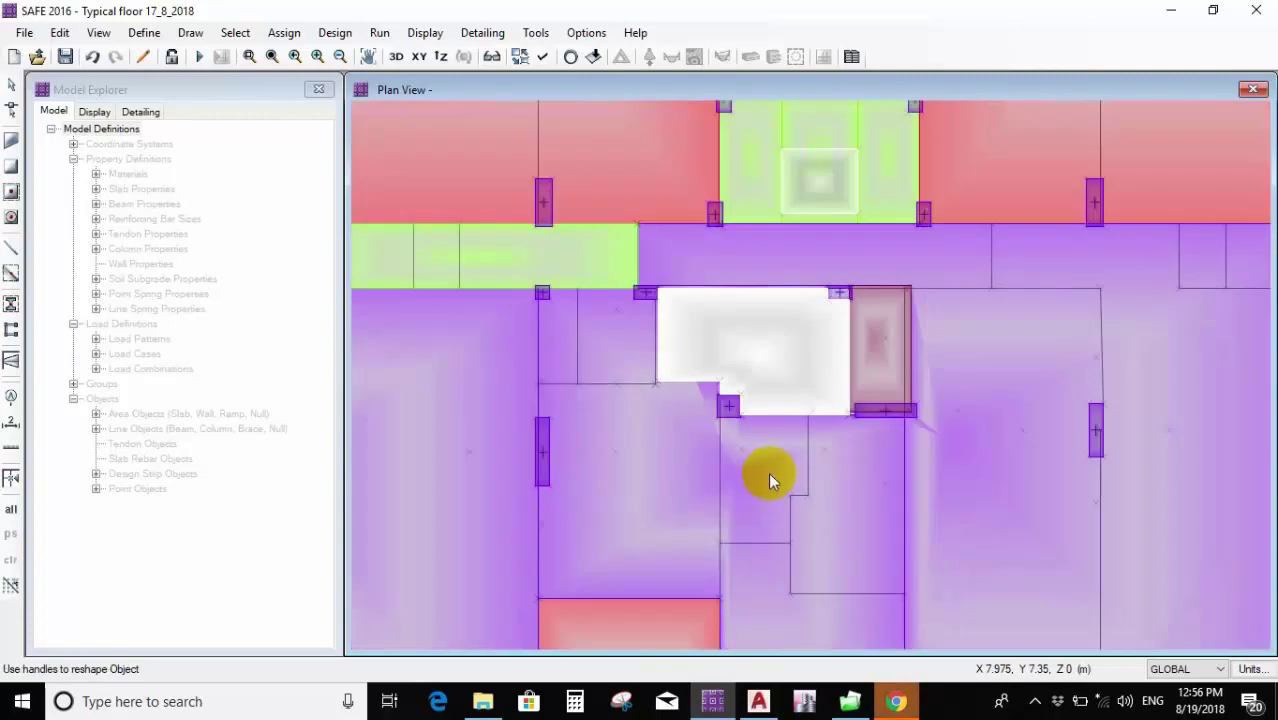
Draw design strips about 3 m long along the short Strip Y lines crossing the two leftmost interior columns near the slab's bottom edge.
scroll(720, 370, "up", 3)
scroll(720, 370, "down", 2)
scroll(572, 352, "up", 1)
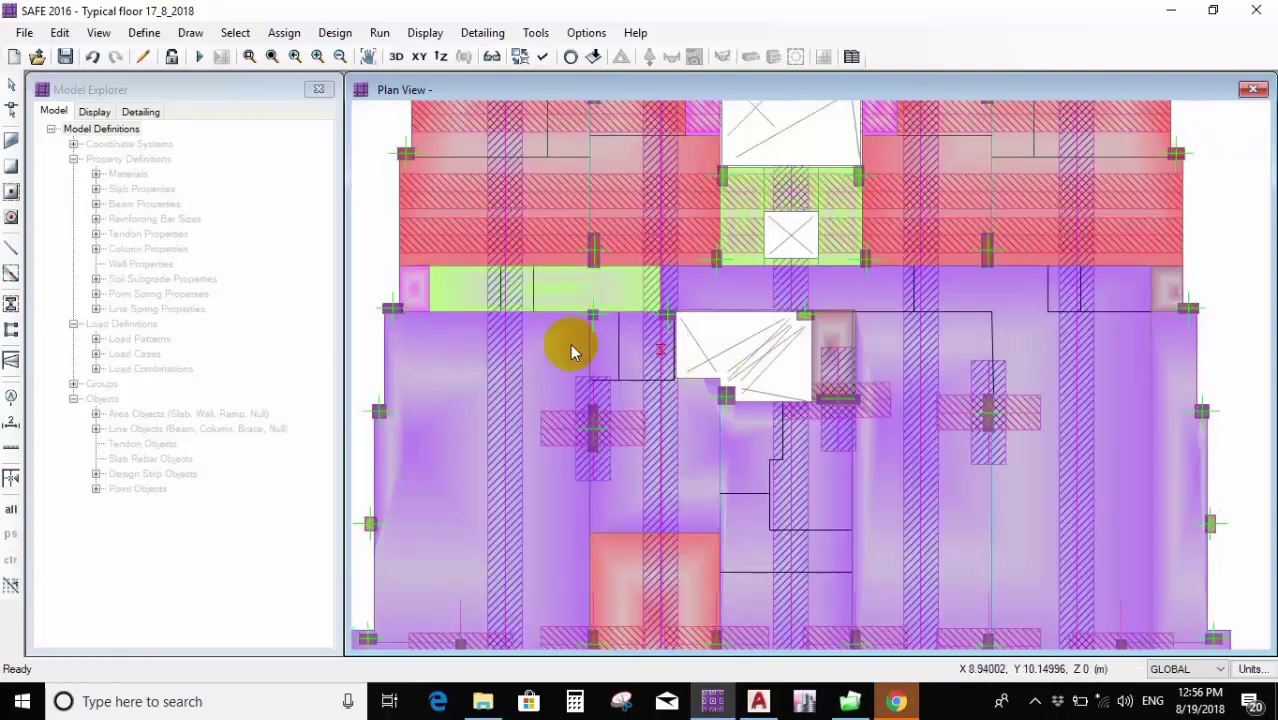
scroll(572, 352, "down", 1)
scroll(474, 606, "up", 3)
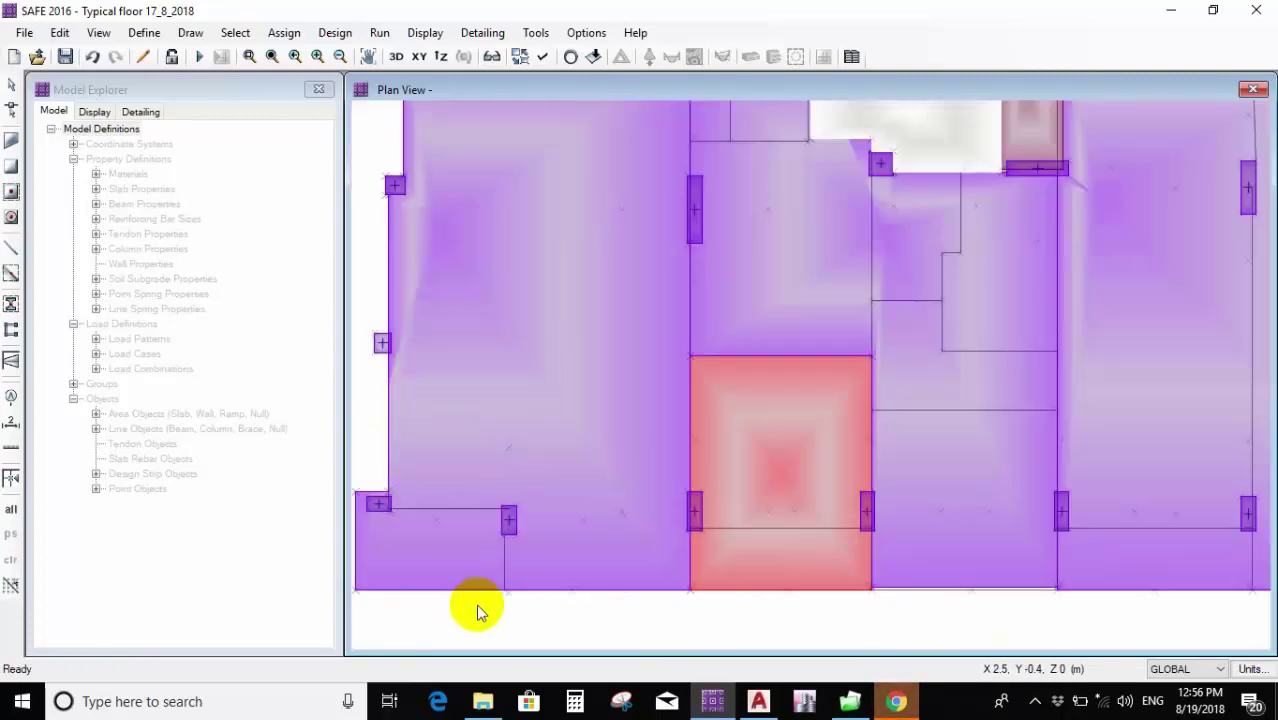
left_click(508, 449)
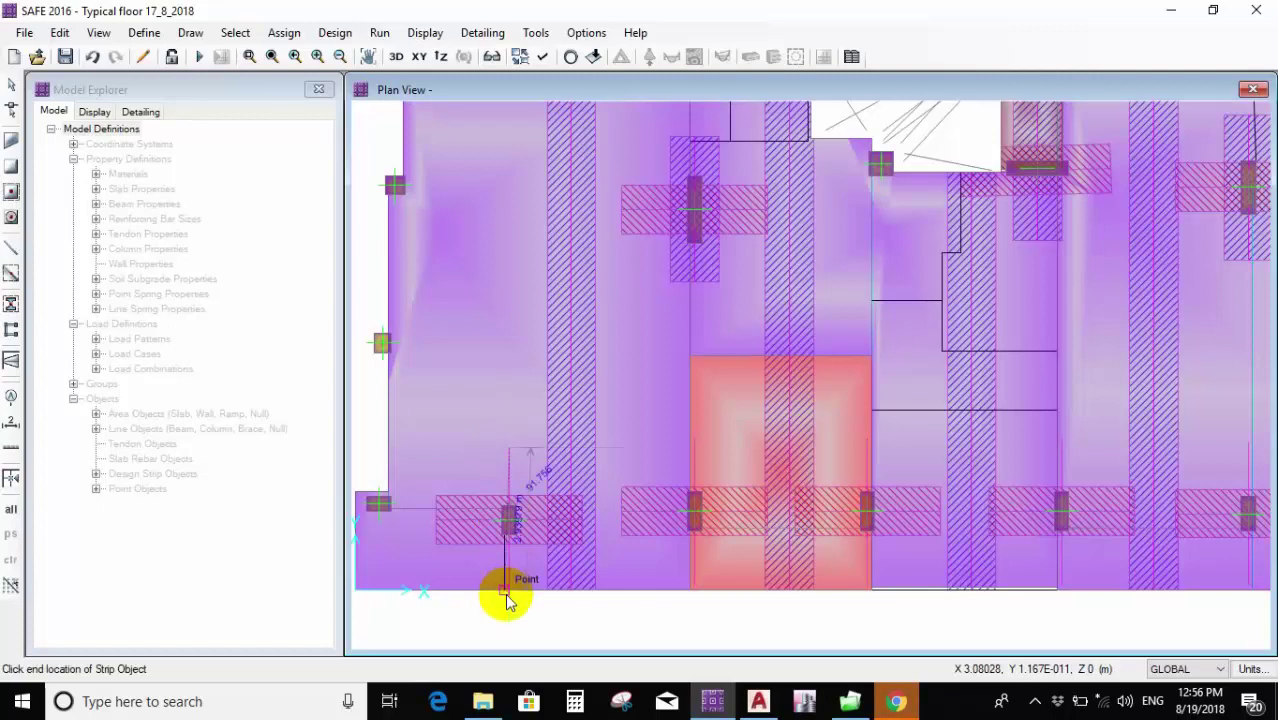
scroll(510, 608, "up", 2)
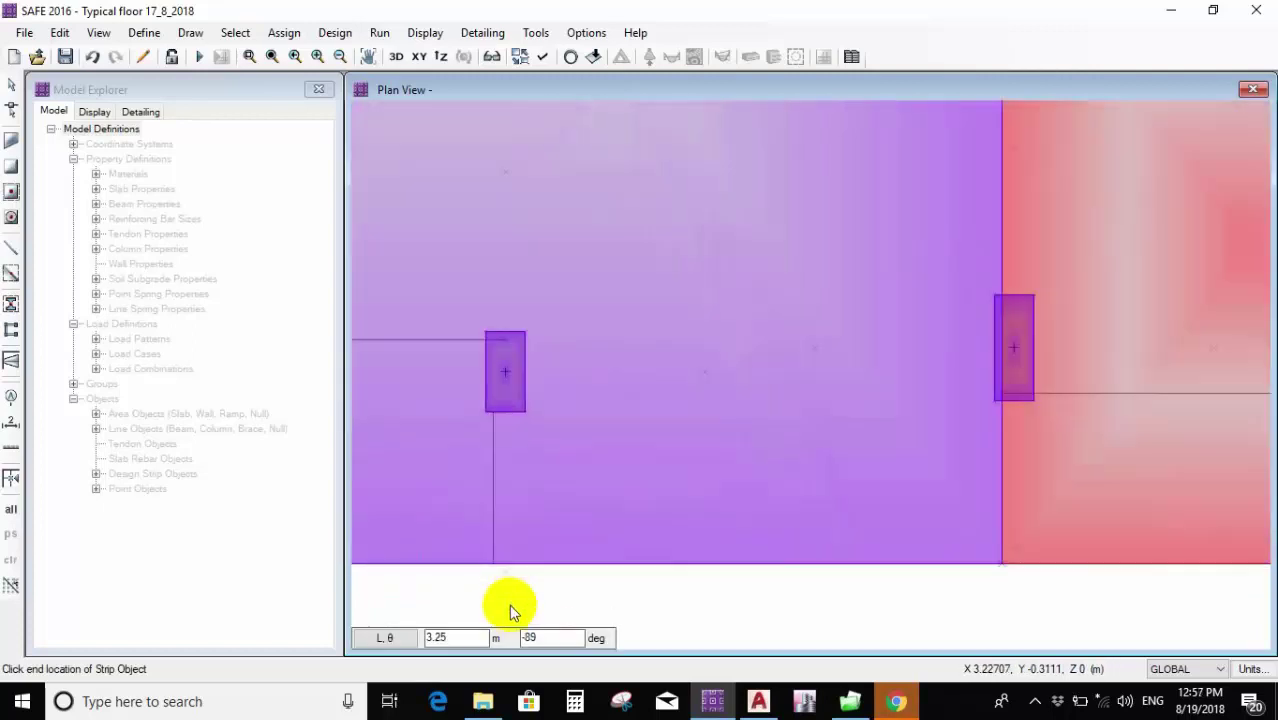
left_click(508, 565)
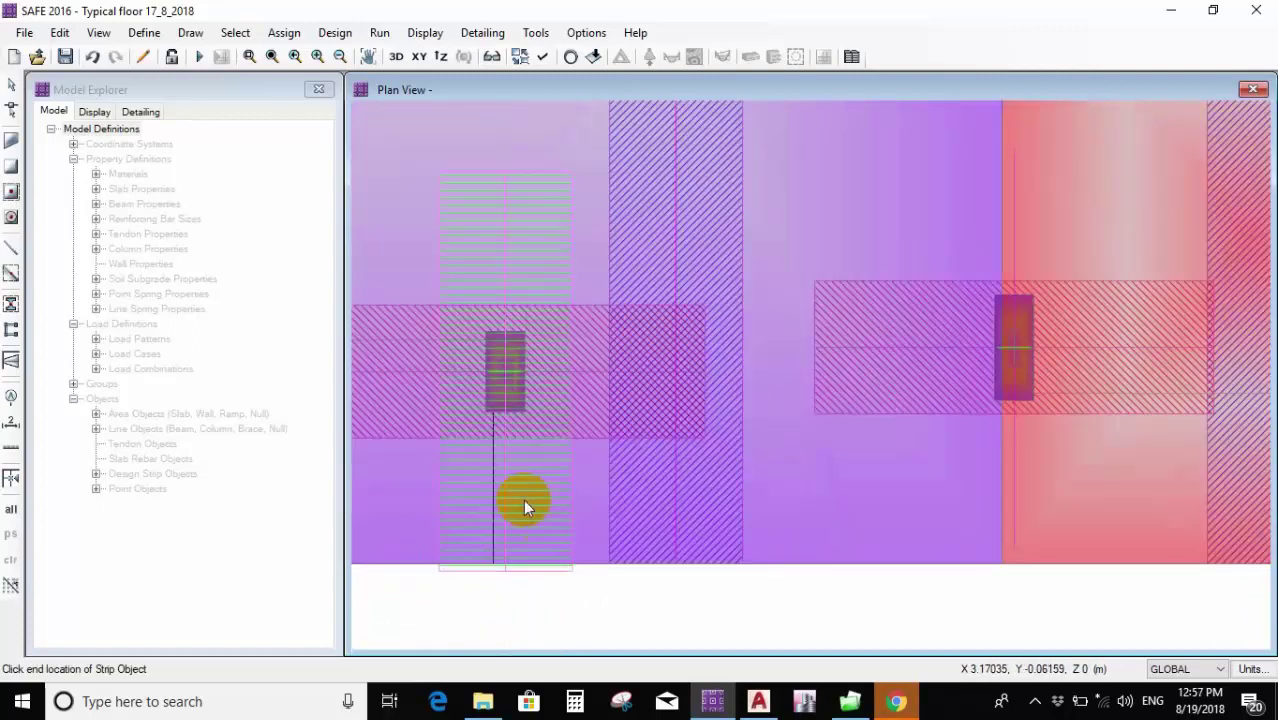
key("Escape")
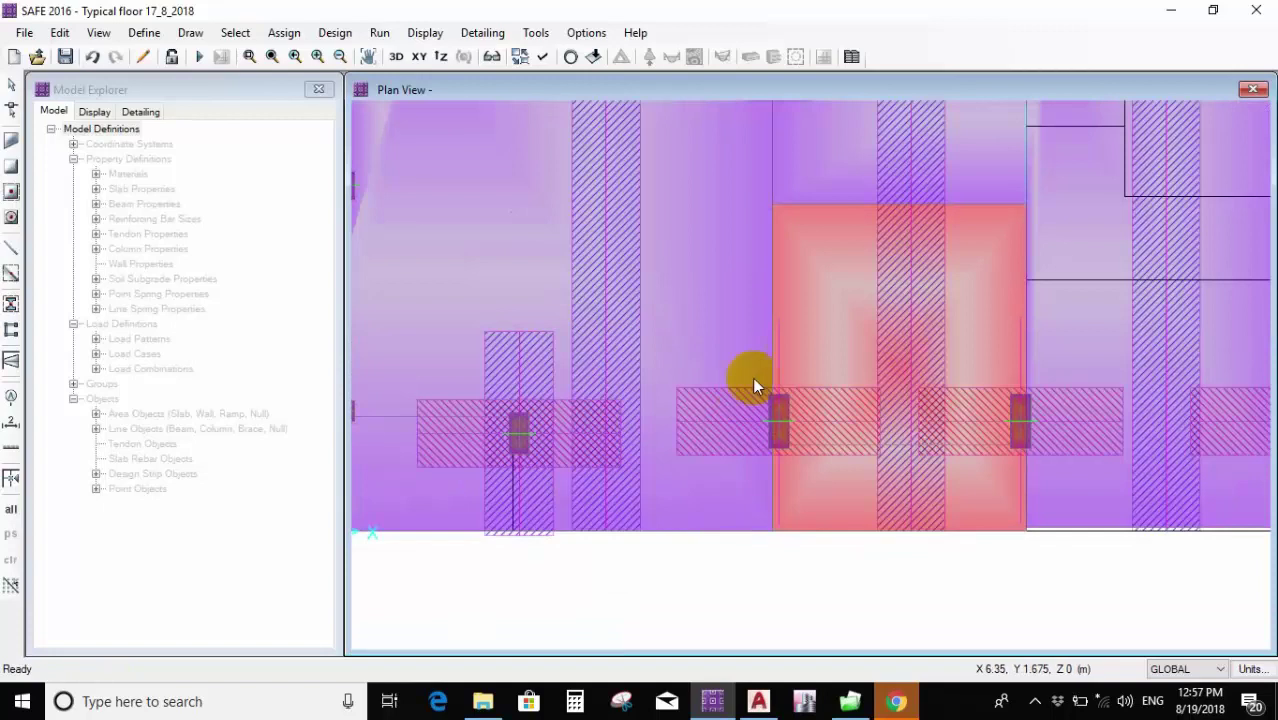
left_click(781, 326)
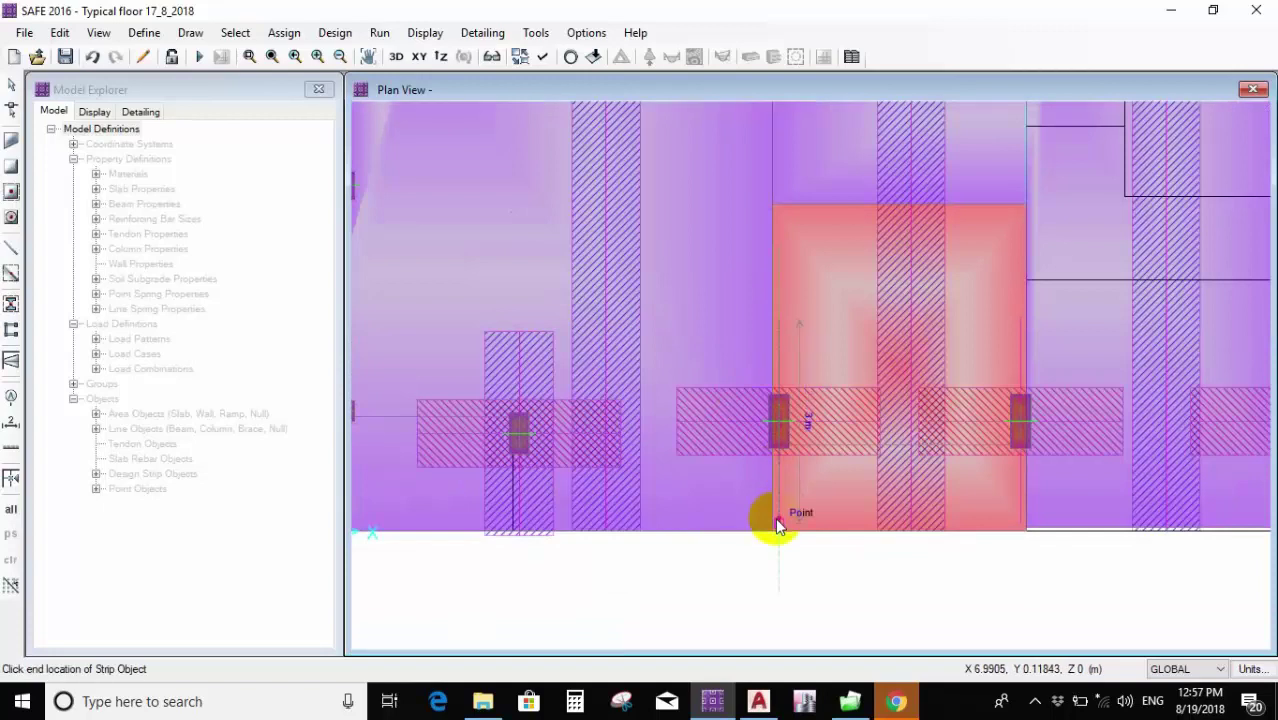
left_click(798, 508)
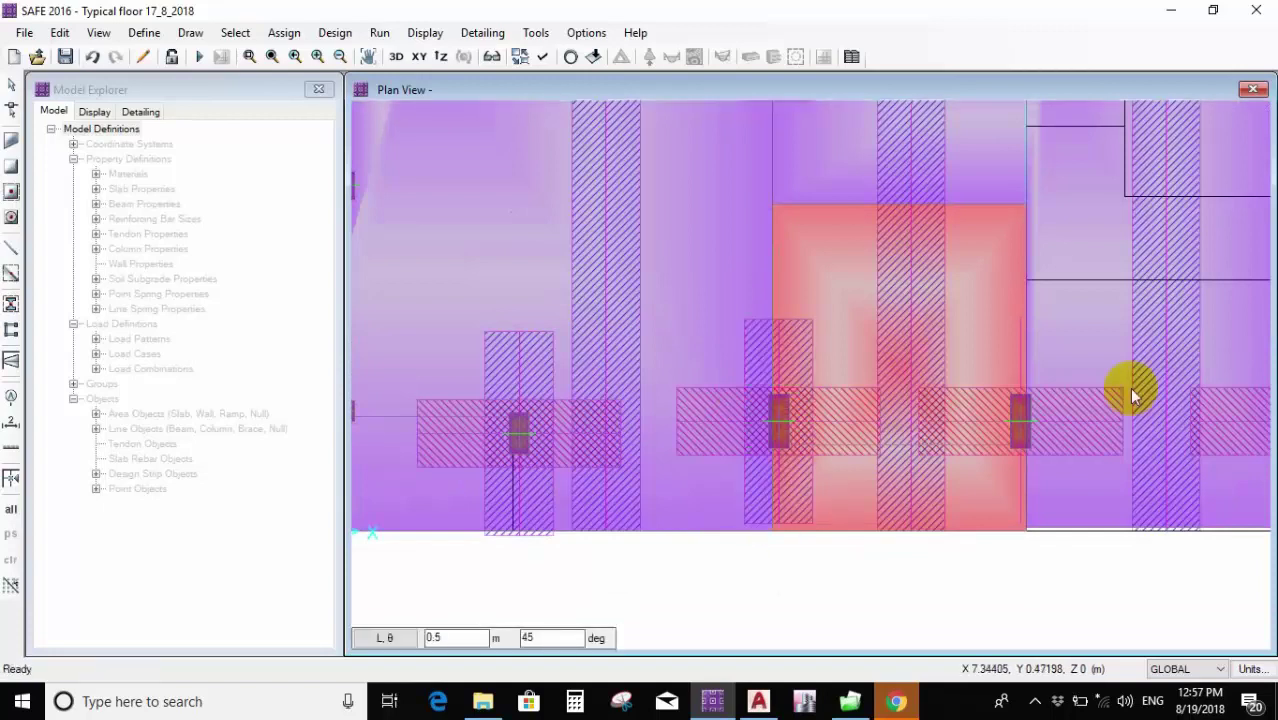
Draw a design strip along the short Strip Y line crossing the column on the red panel's right edge near the slab's bottom.
left_click(1021, 324)
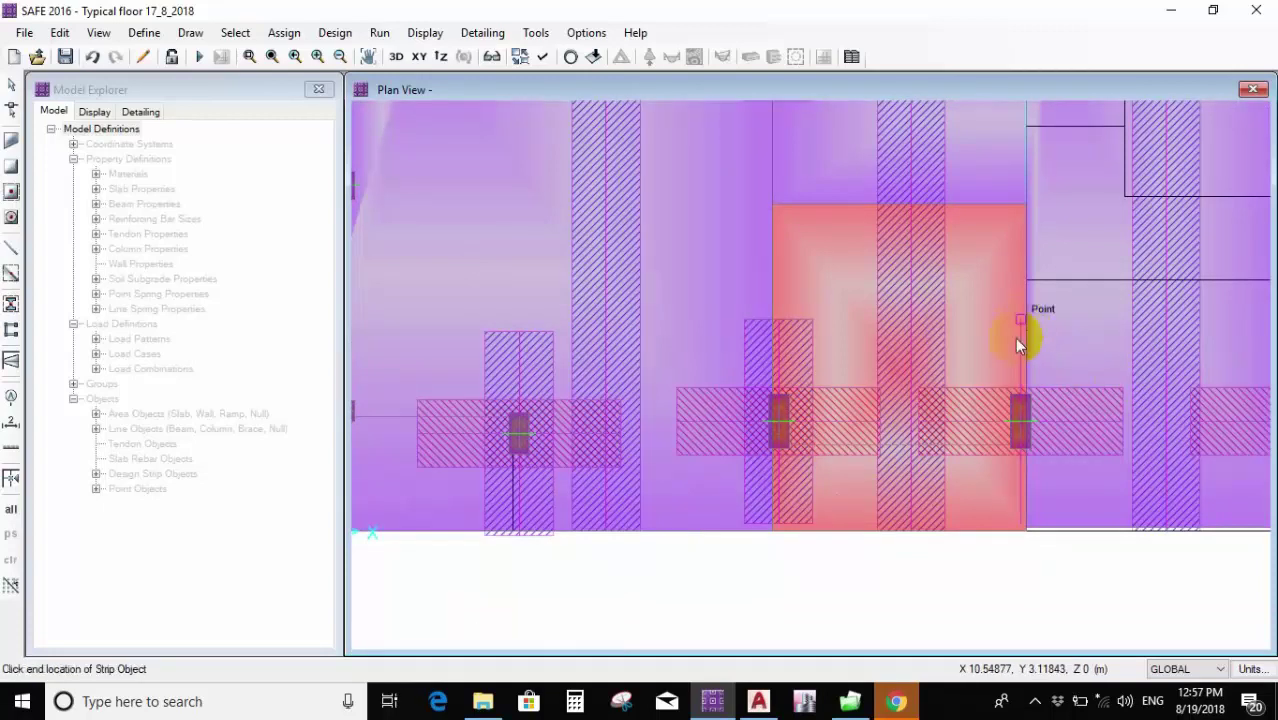
left_click(1017, 528)
key("Escape")
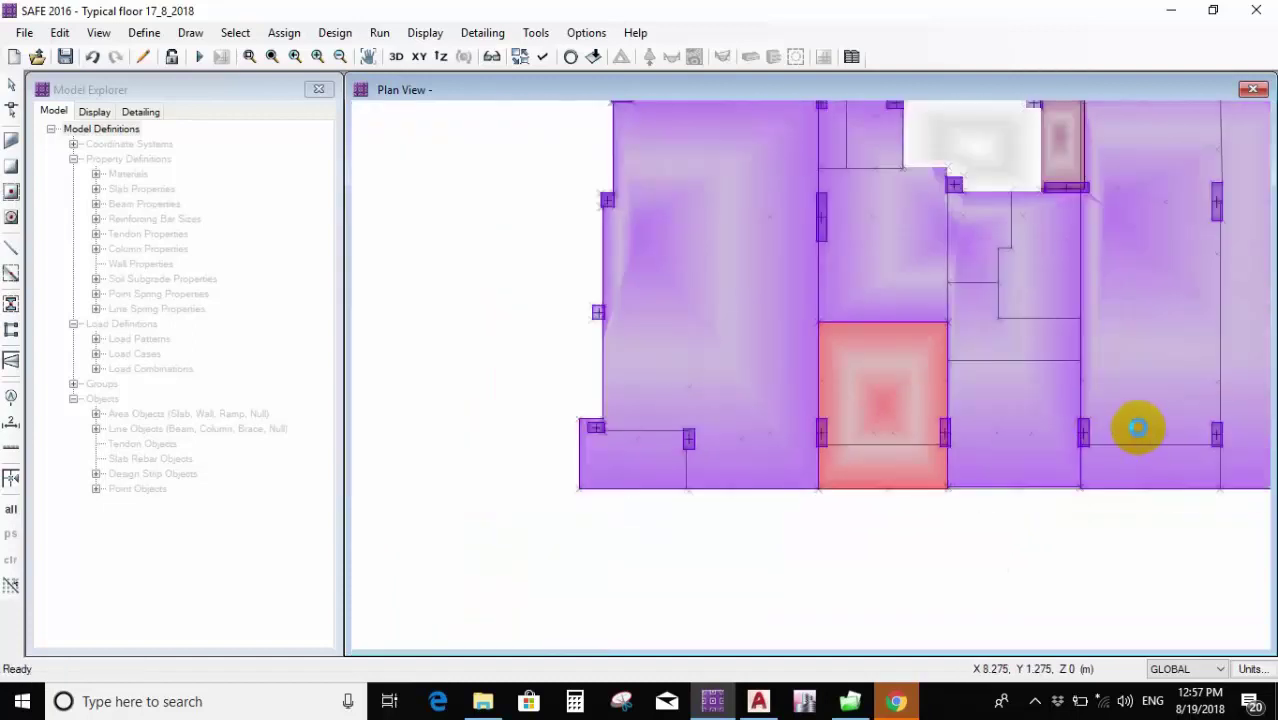
Draw a 3 m design strip along the short Strip Y line crossing the next bottom-row column to the right of the red panel.
scroll(1138, 428, "up", 3)
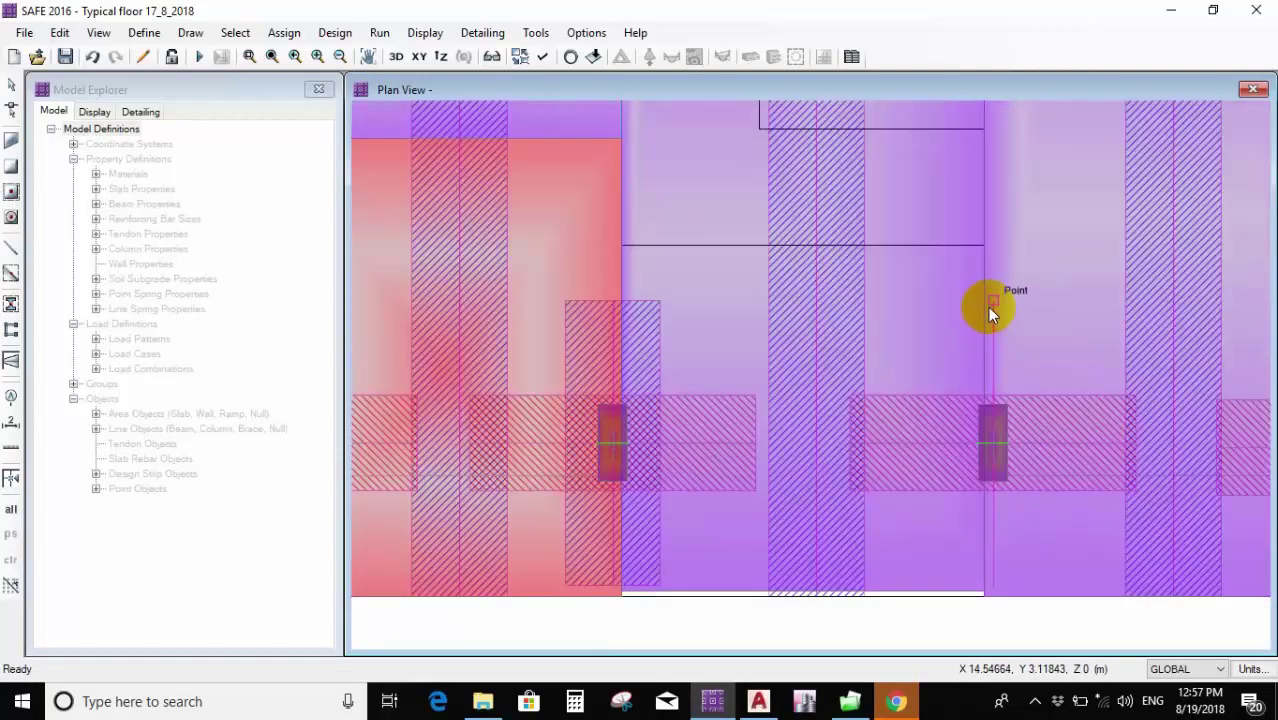
left_click(990, 303)
scroll(995, 280, "down", 2)
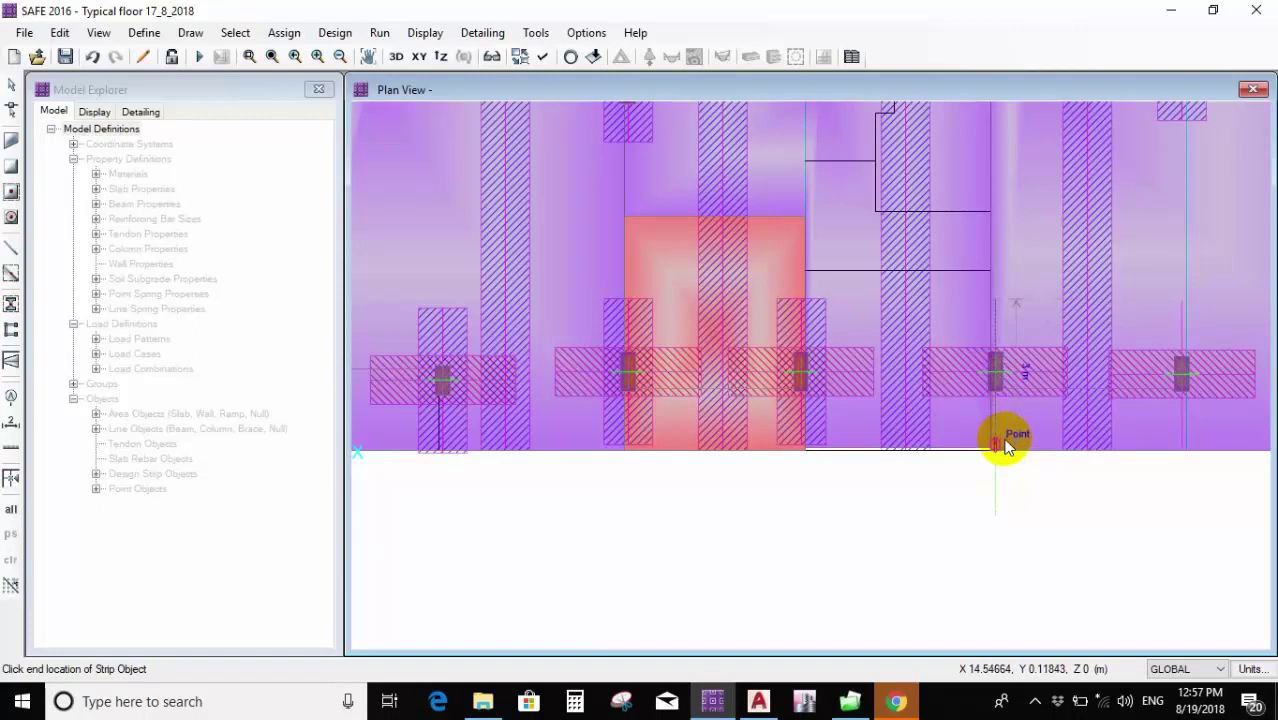
left_click(1003, 443)
key("Return")
scroll(958, 367, "down", 1)
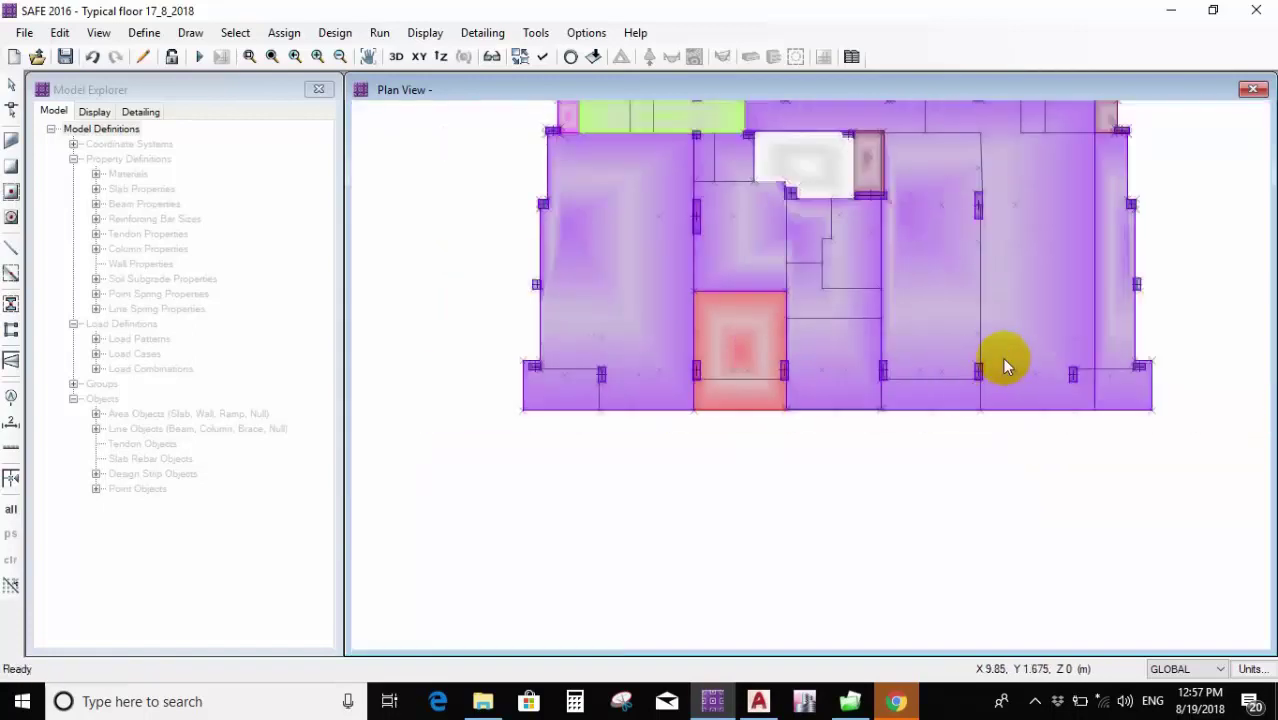
Draw a 3 m design strip along the short Strip Y line crossing the second-to-last interior column of the slab's bottom row.
scroll(1001, 357, "up", 3)
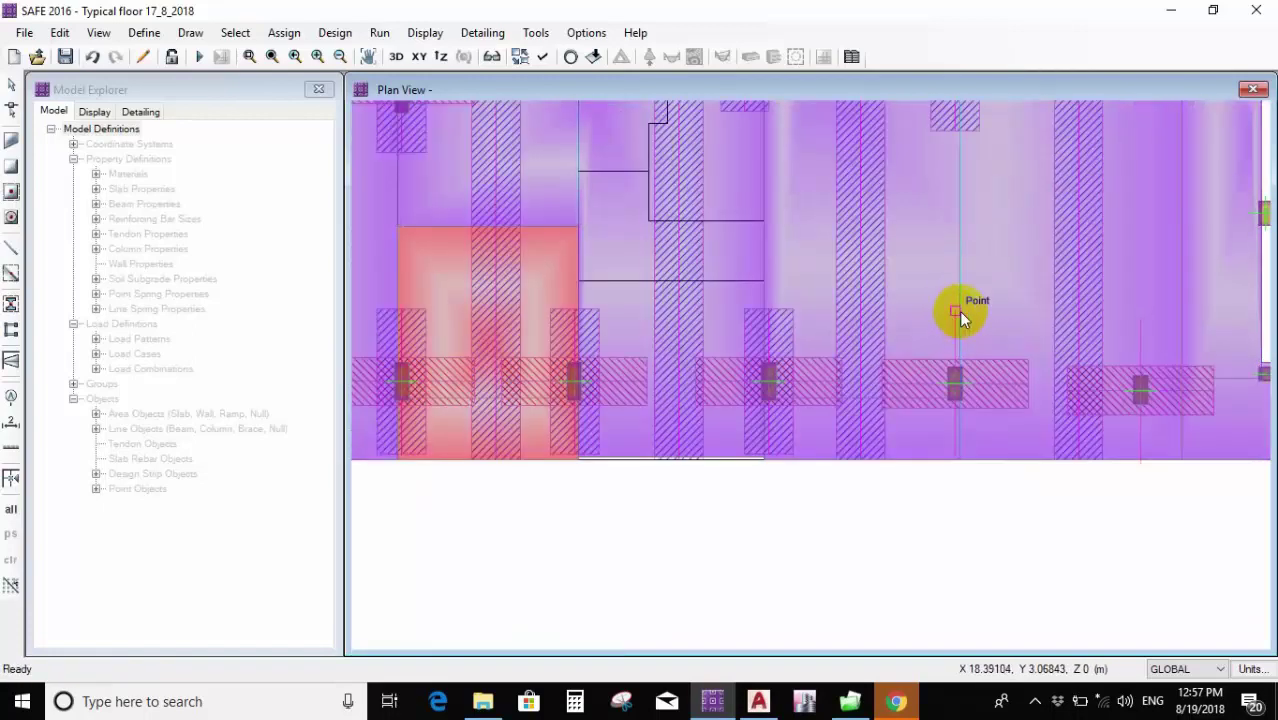
left_click(955, 311)
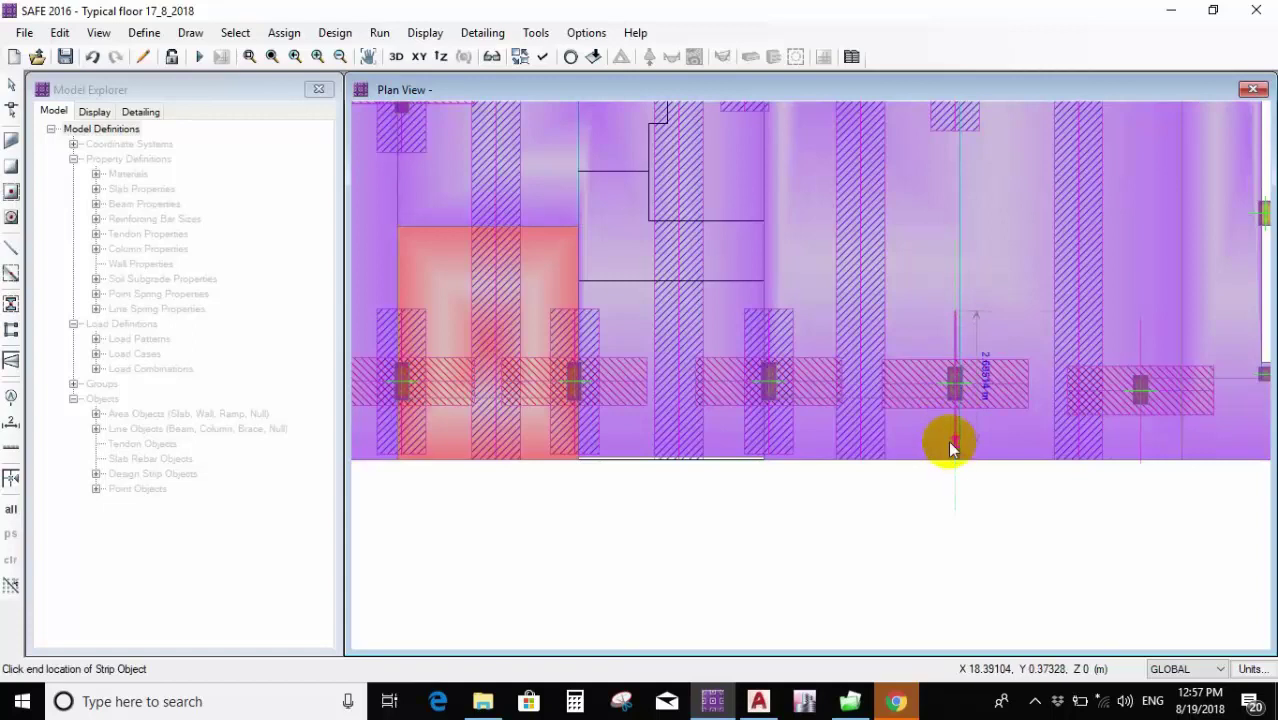
scroll(955, 447, "up", 2)
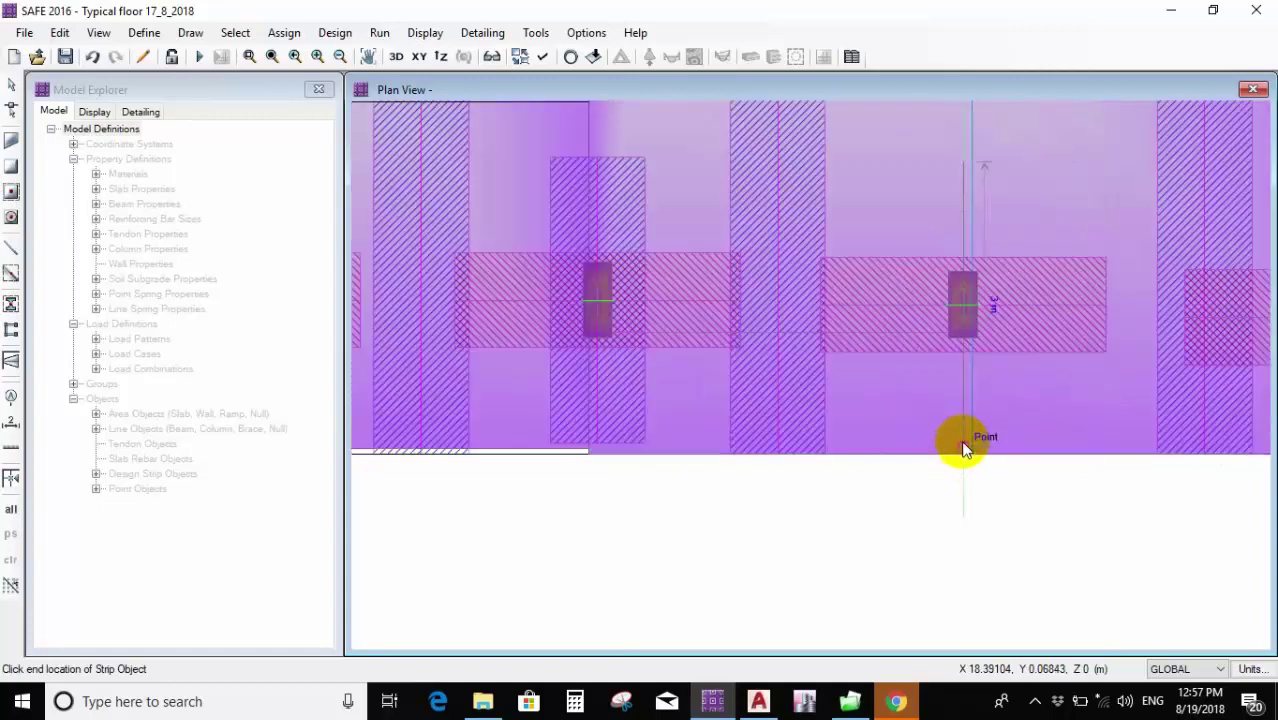
left_click(963, 447)
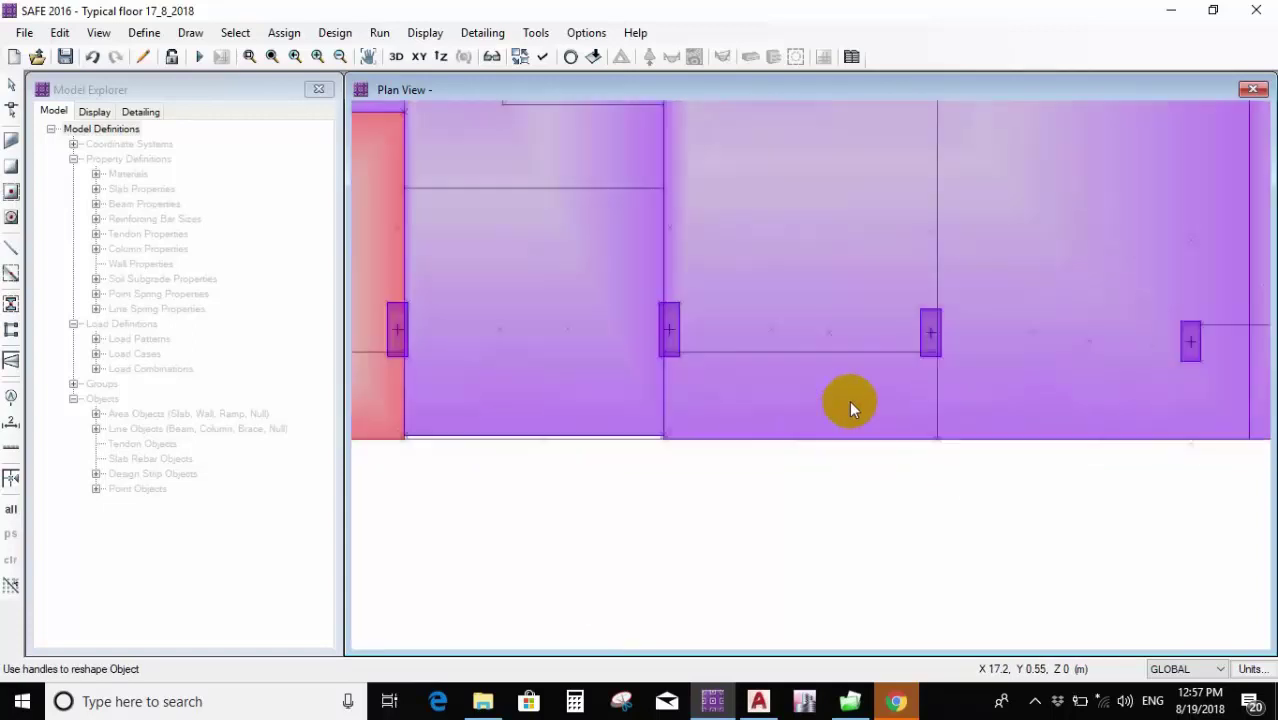
Draw a design strip along the short Strip Y line crossing the rightmost interior column near the slab's bottom edge.
scroll(849, 400, "down", 2)
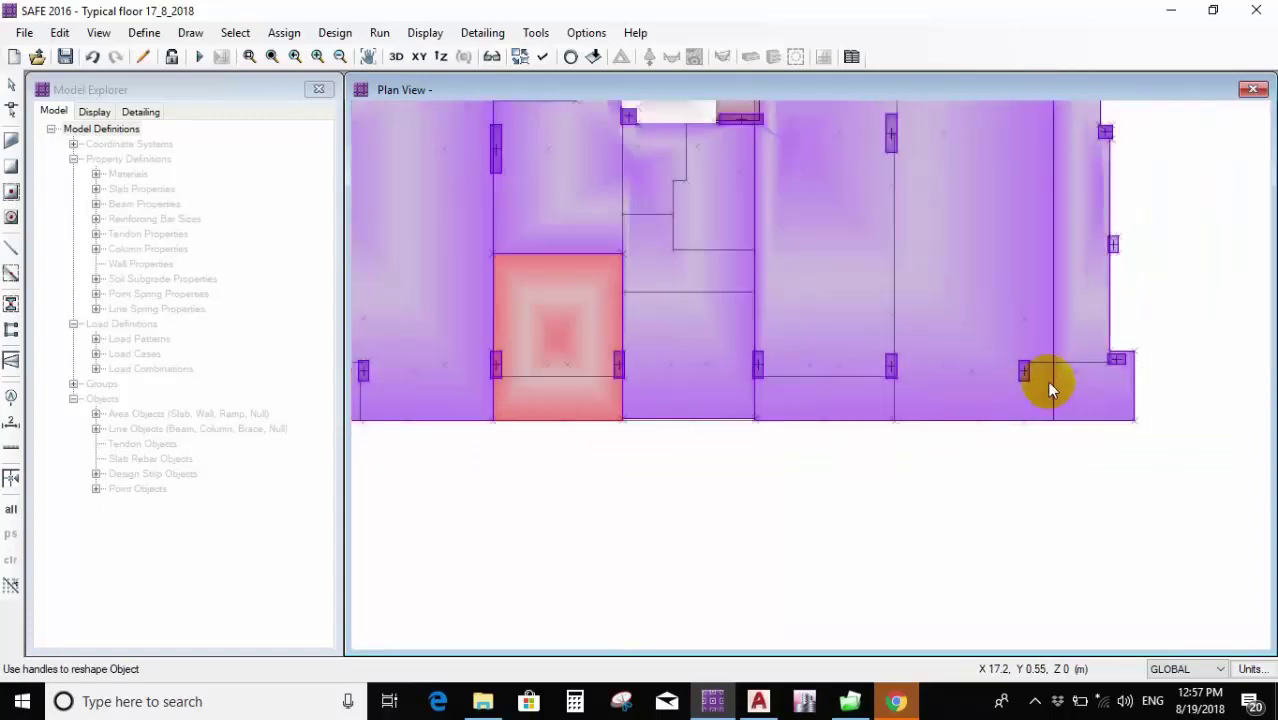
scroll(1053, 351, "up", 2)
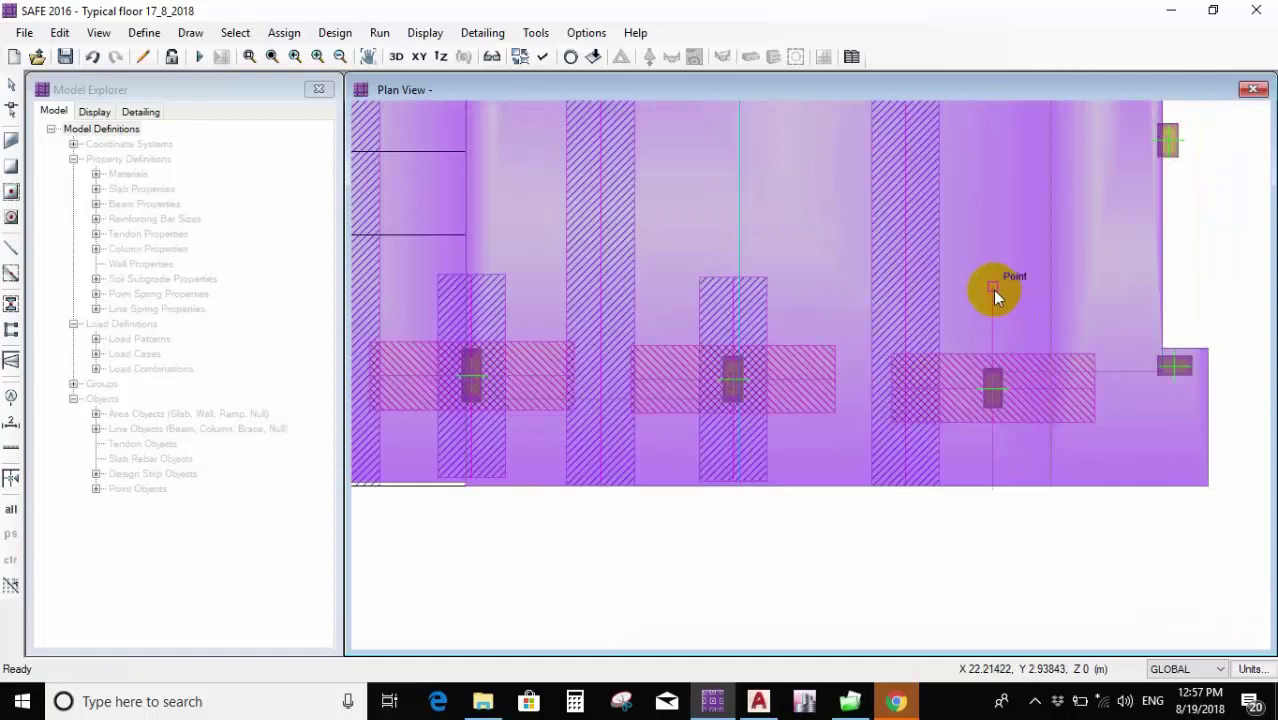
left_click(992, 290)
left_click(996, 497)
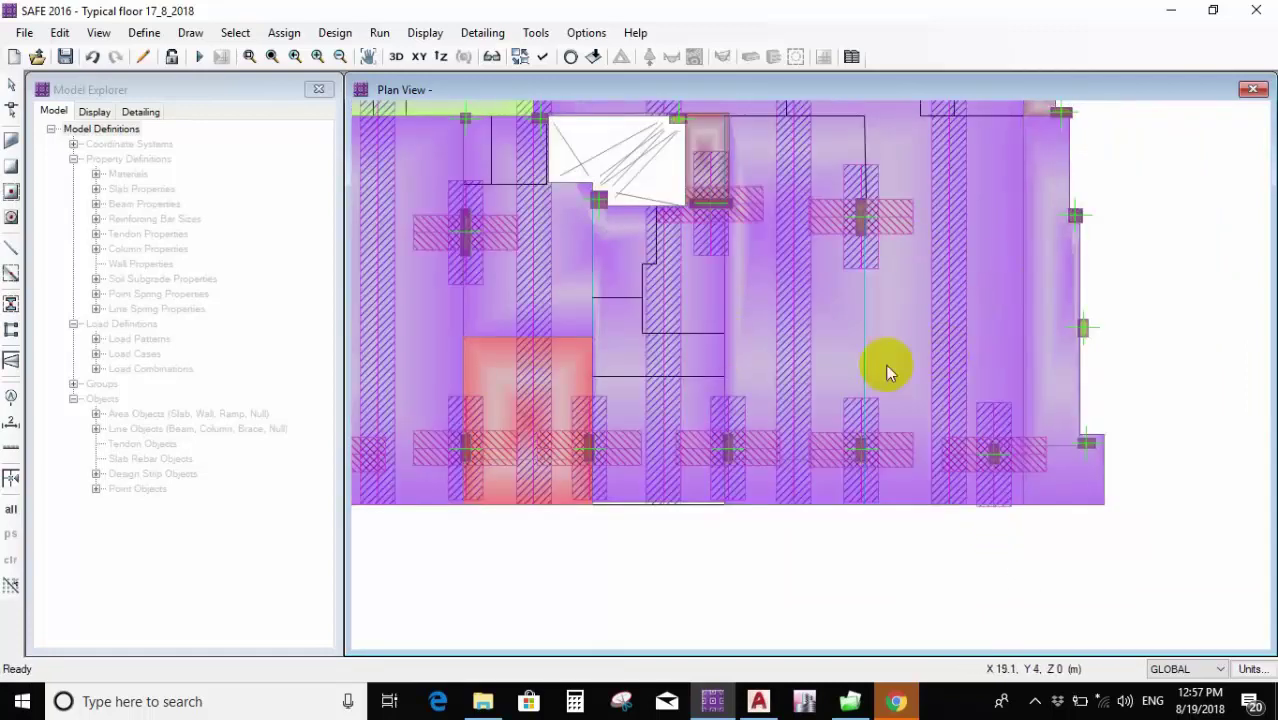
Hide the design strip widths and the architectural layers in the plan view.
scroll(891, 365, "down", 2)
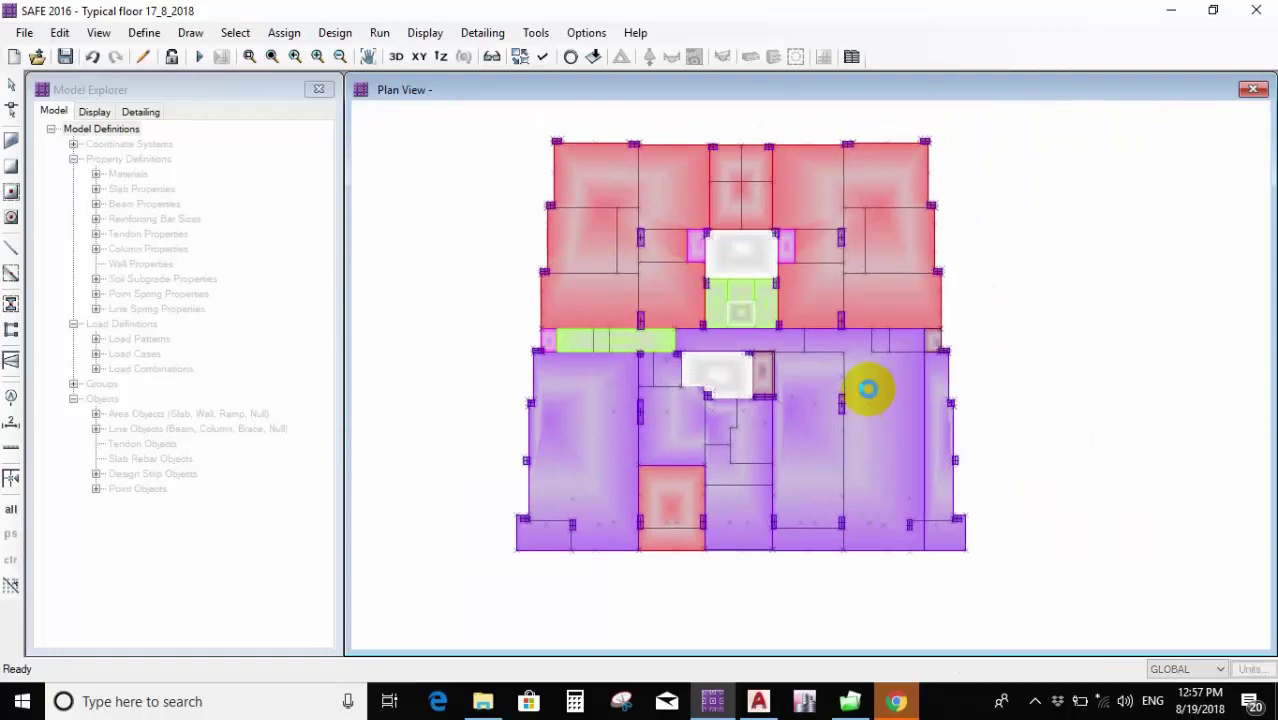
scroll(762, 307, "up", 3)
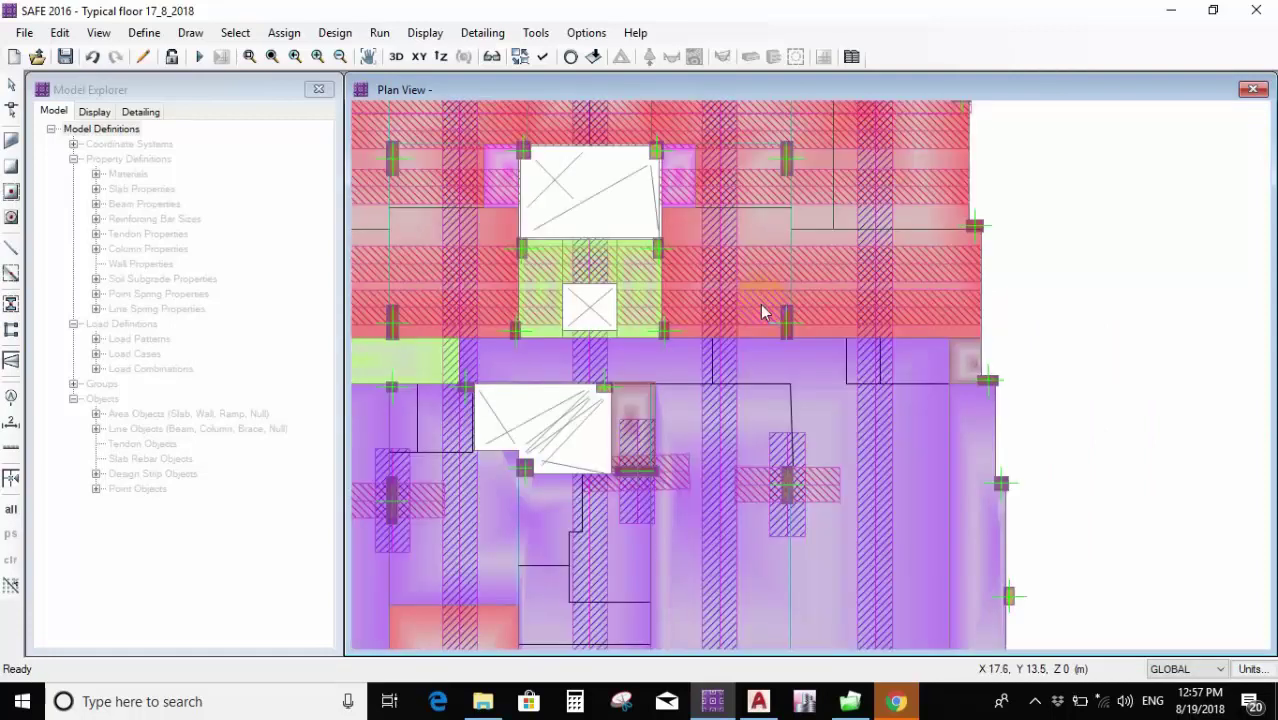
scroll(762, 312, "down", 3)
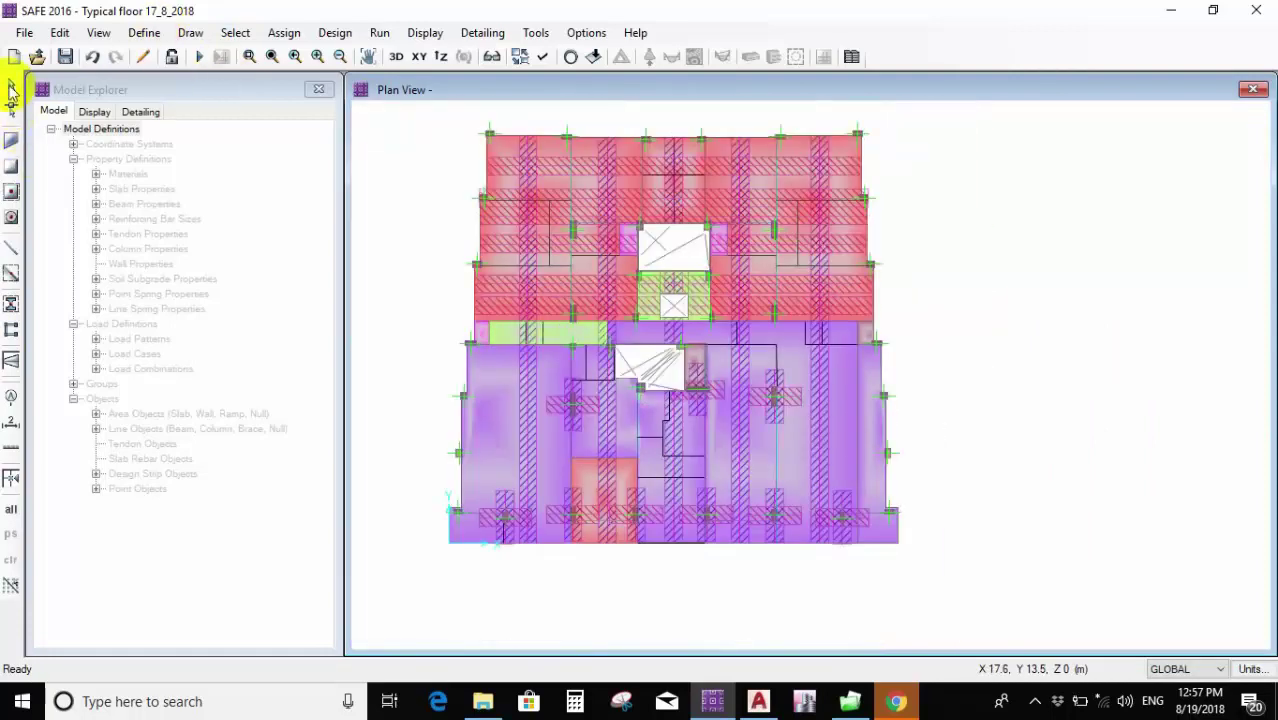
left_click(541, 57)
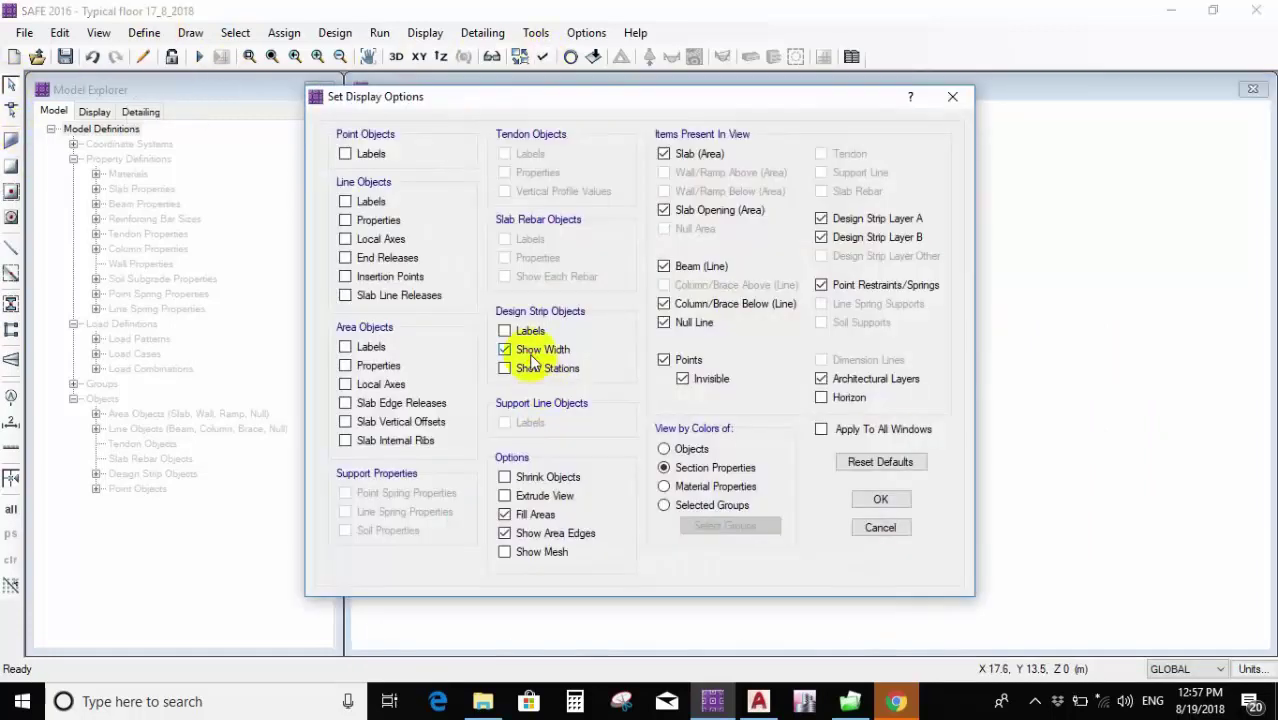
left_click(880, 499)
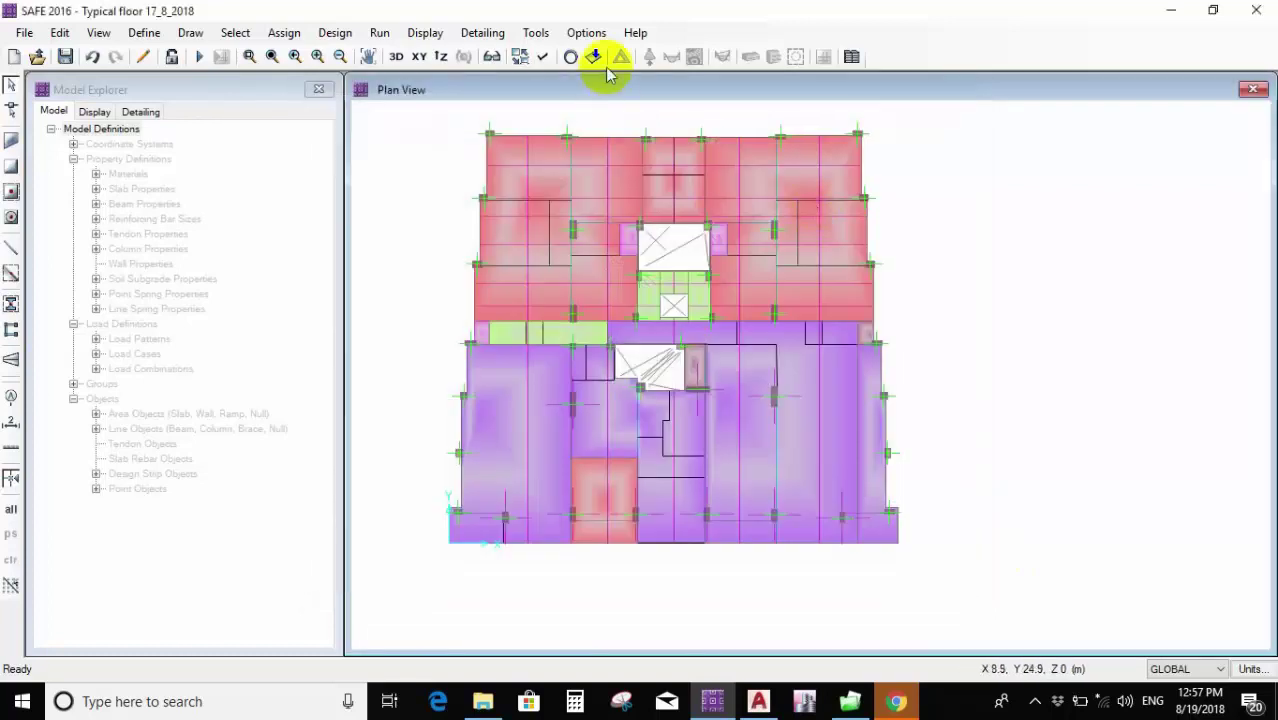
left_click(541, 57)
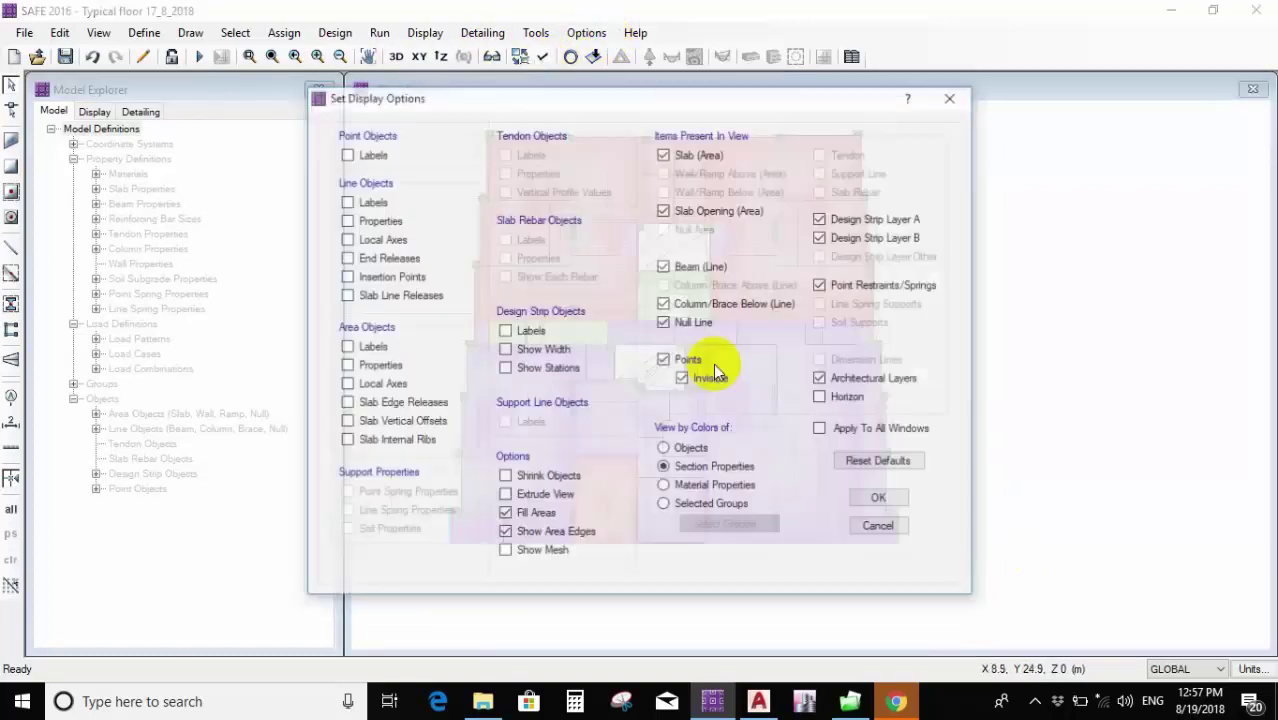
left_click(830, 380)
left_click(880, 499)
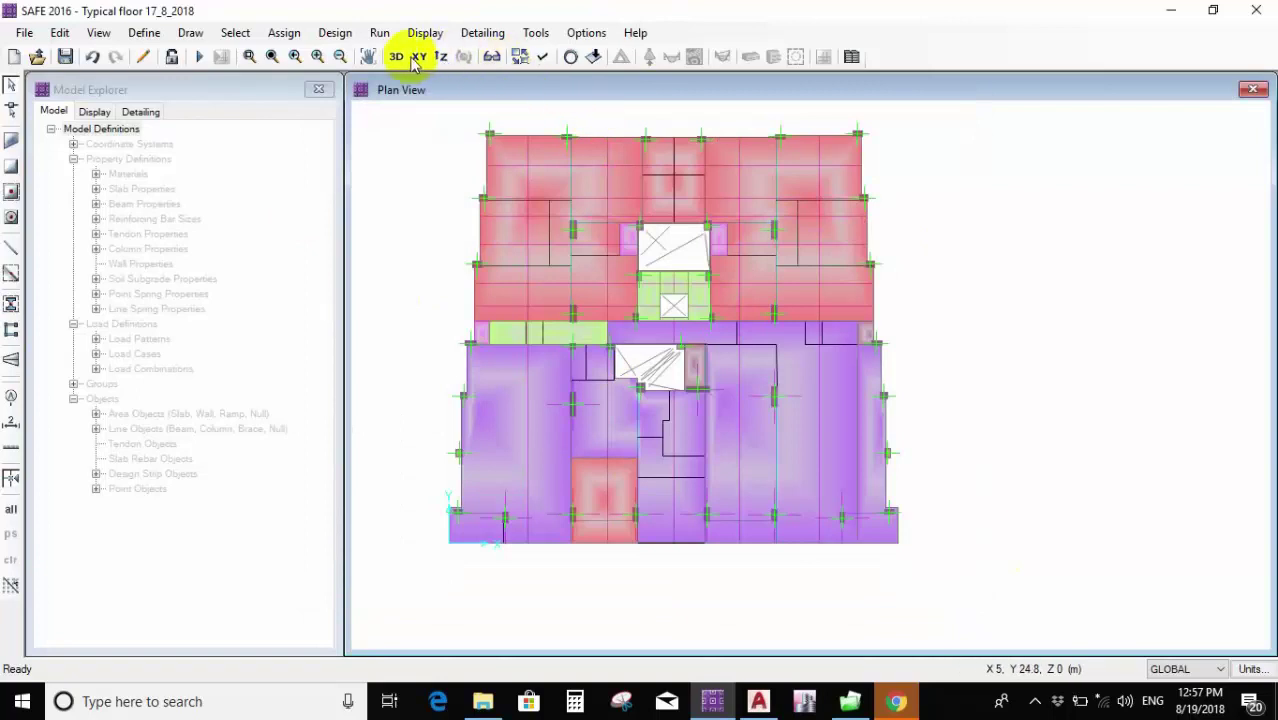
Run the slab analysis and view the deformed shape for the DEAD load case.
left_click(199, 60)
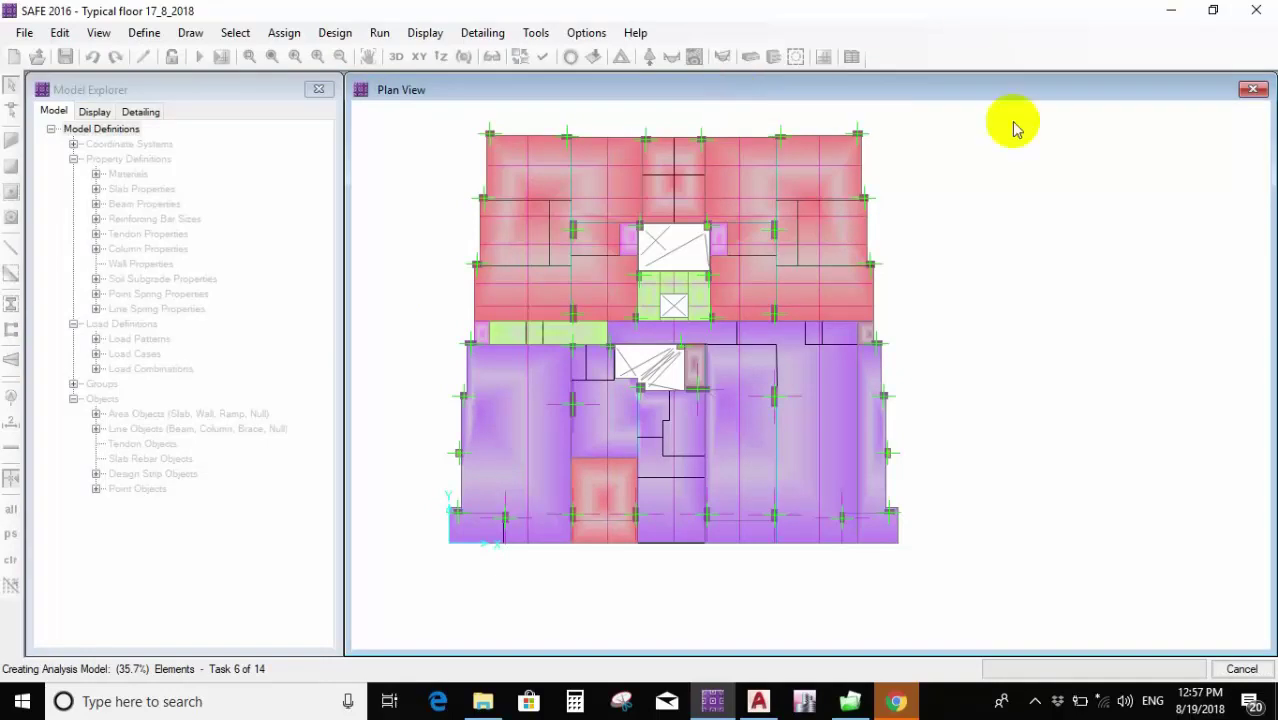
left_click(1035, 702)
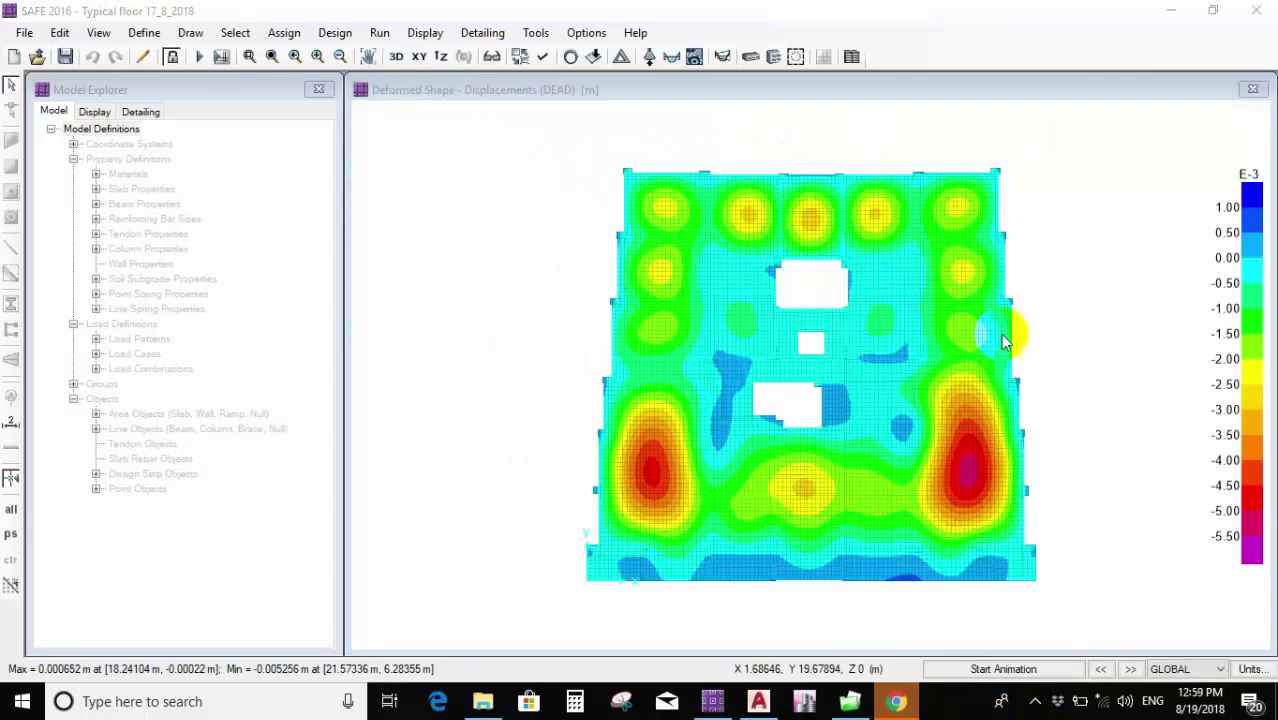
left_click(1005, 342)
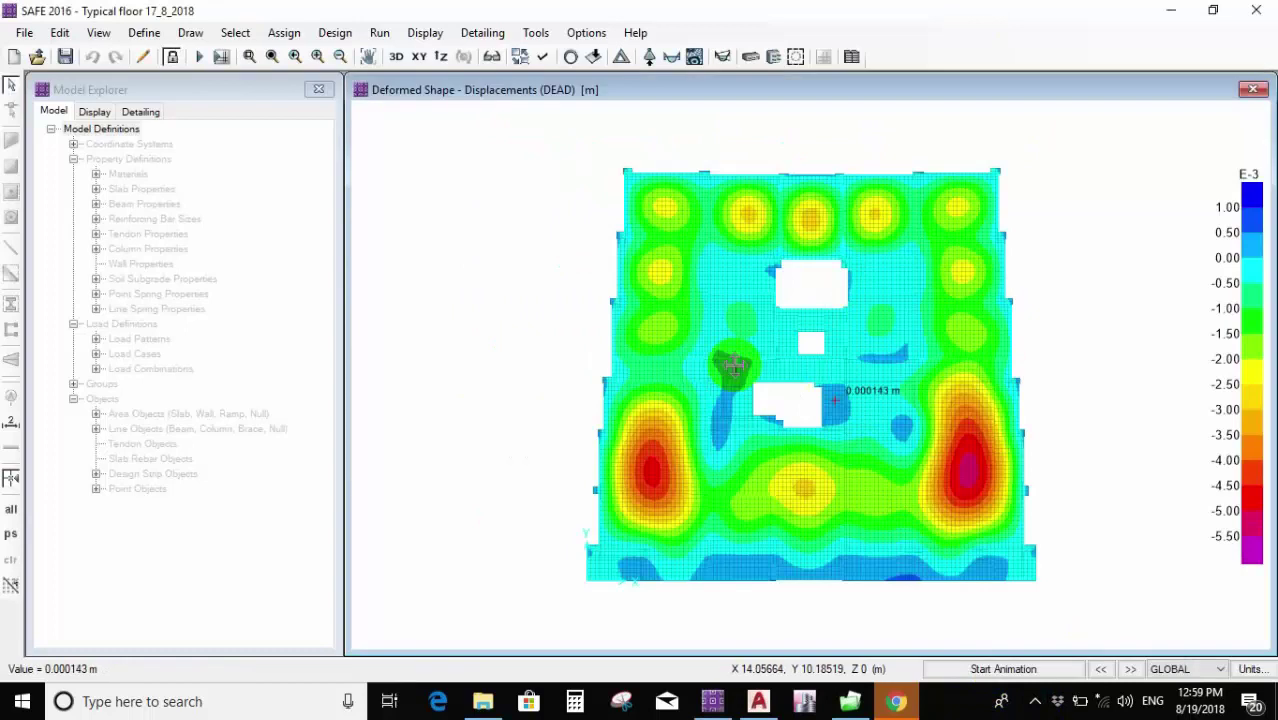
left_click(466, 385)
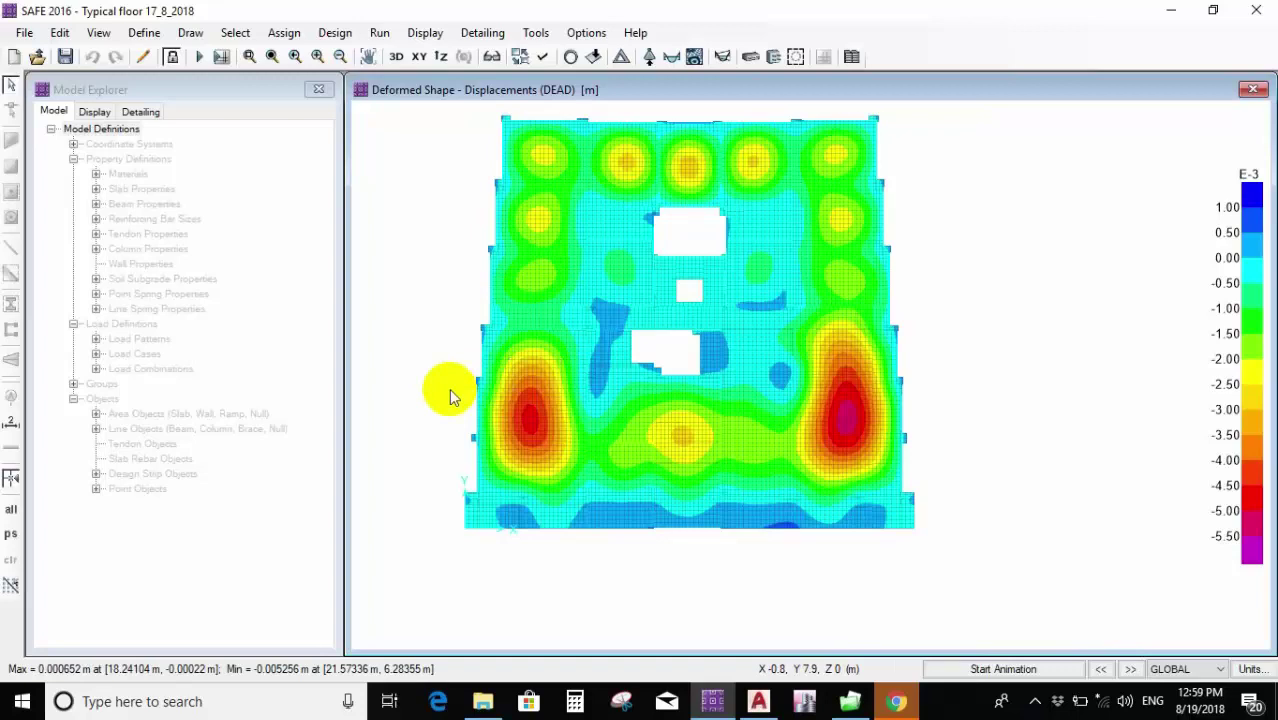
left_click(414, 322)
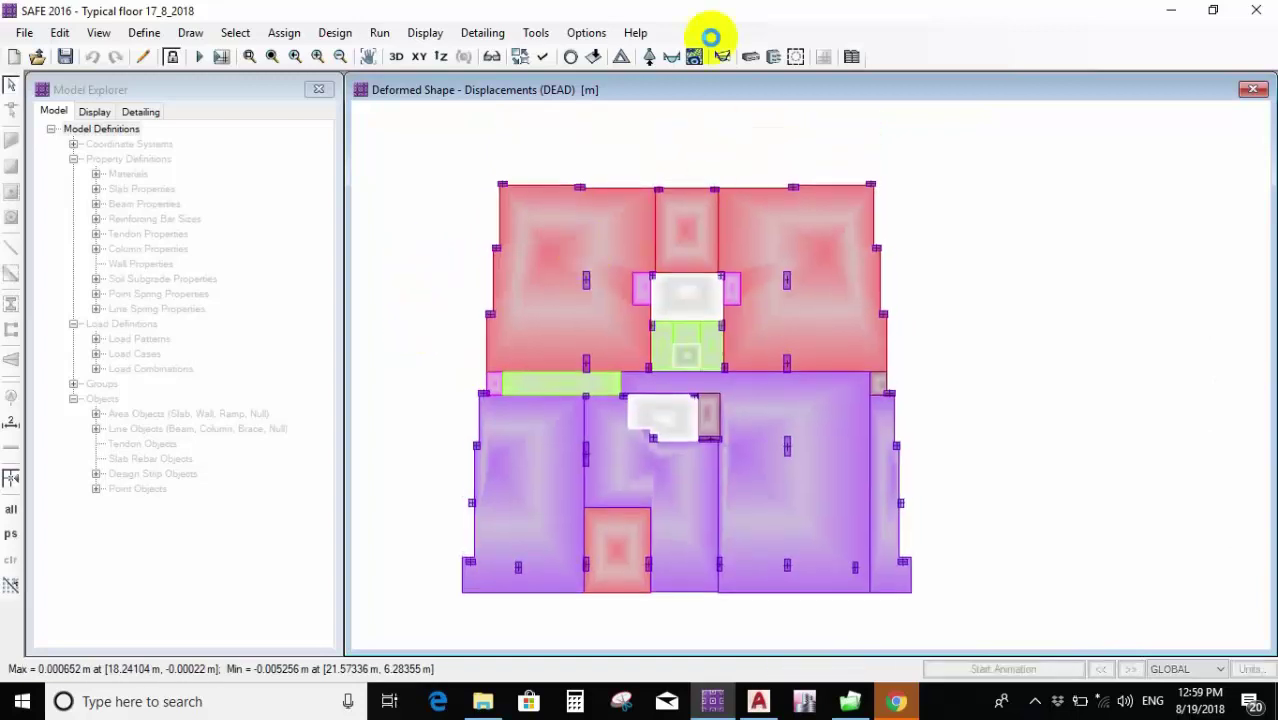
Display the Layer A strip moment diagram for the Ultimate load combination, filled and with values shown on the diagram.
left_click(724, 58)
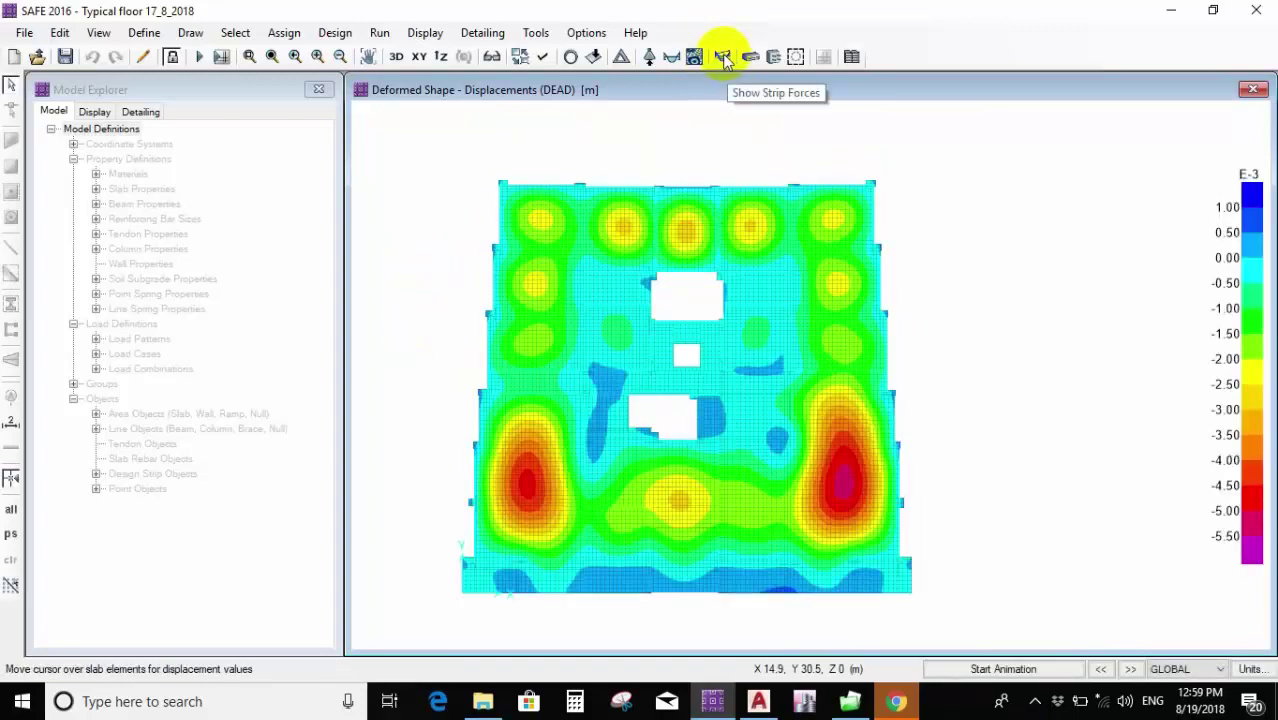
left_click(722, 57)
left_click(535, 184)
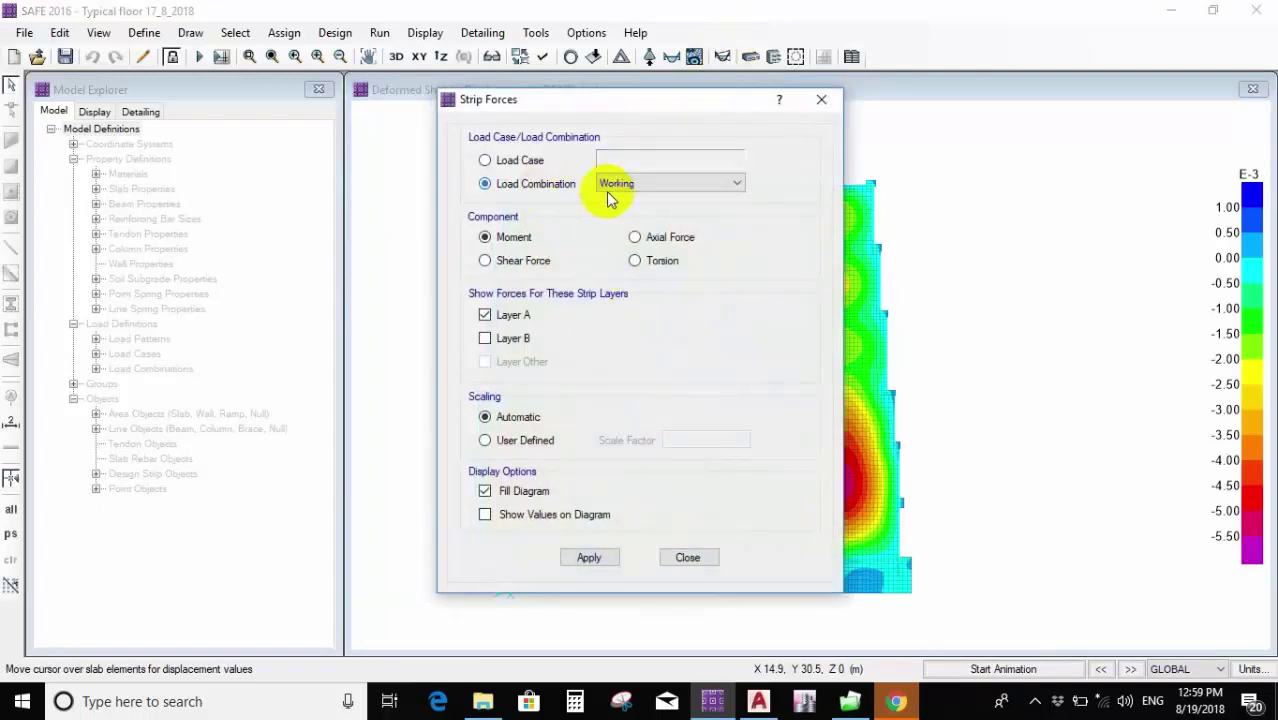
left_click(640, 184)
left_click(620, 213)
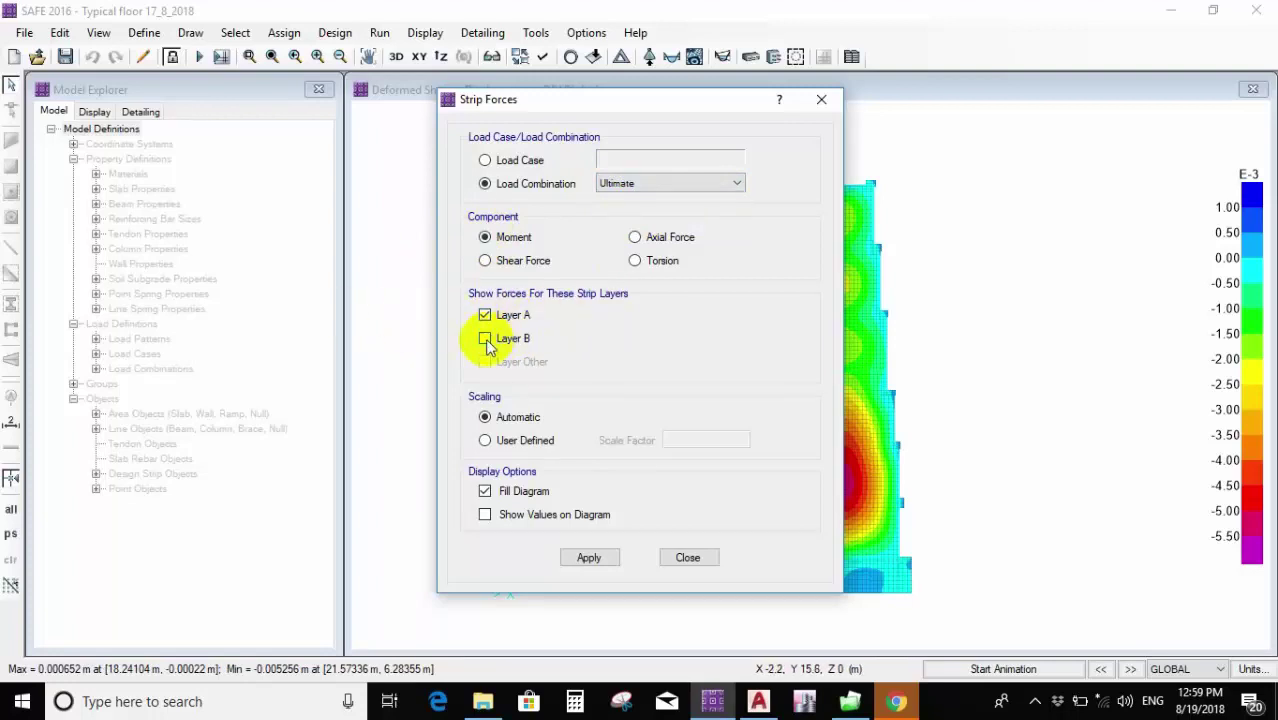
left_click(521, 516)
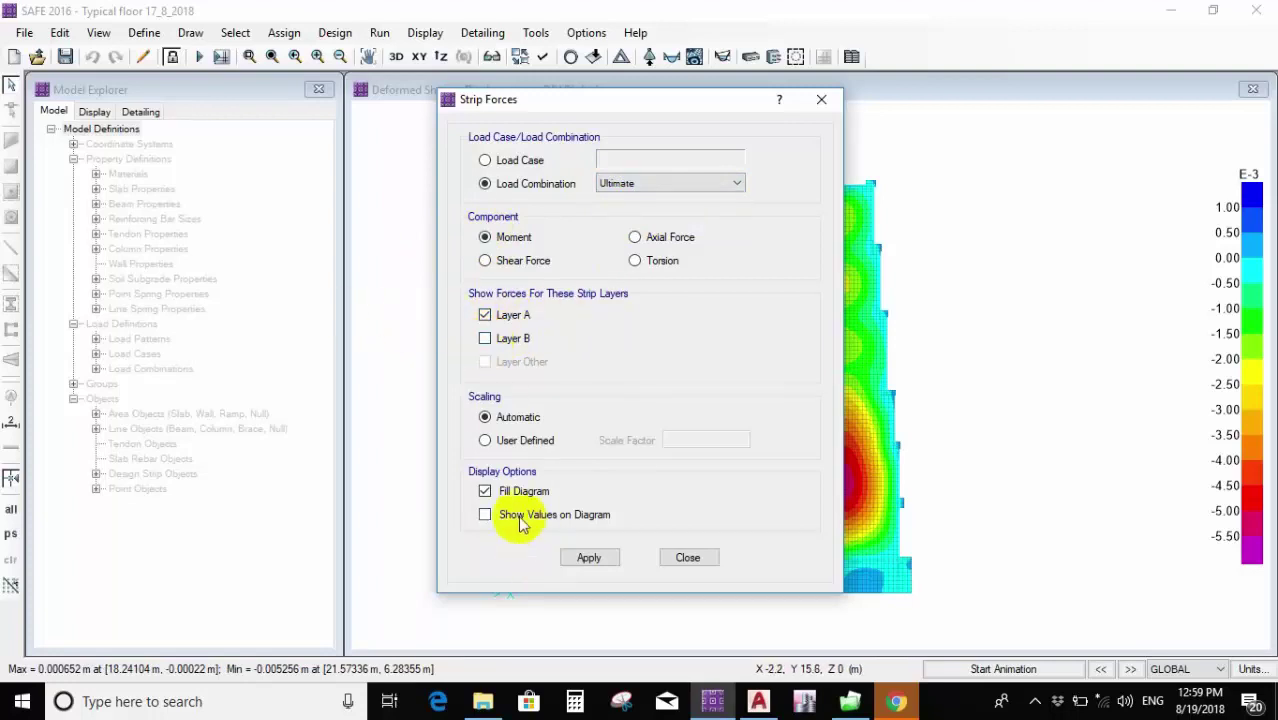
left_click(595, 559)
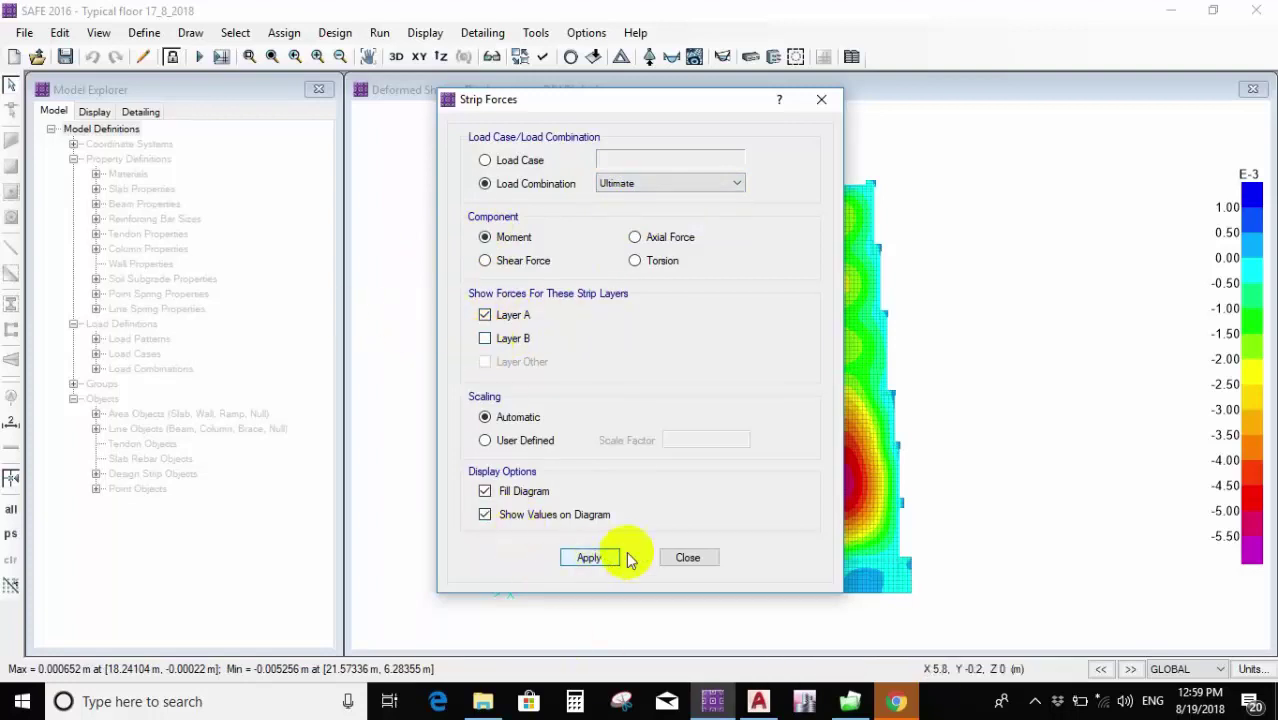
left_click(686, 557)
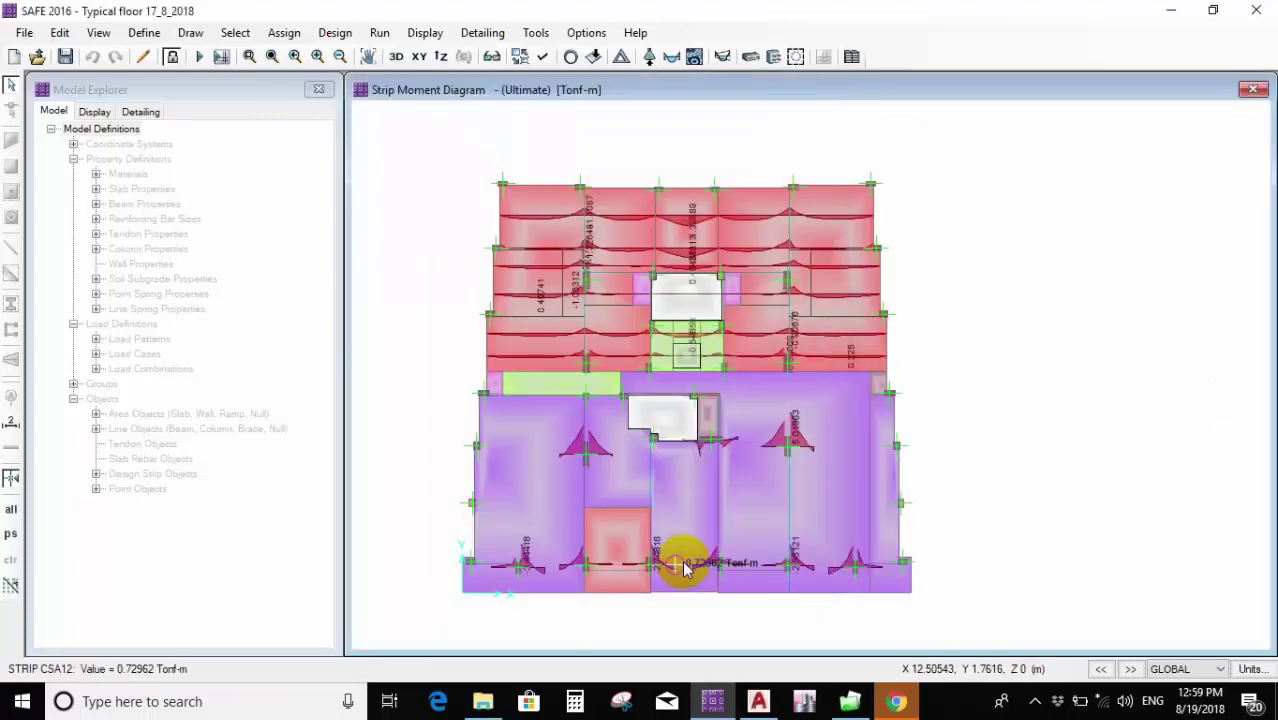
Examine the Ultimate moment values along the Layer A strips in the upper slab and over the interior columns of the lower slab.
scroll(645, 205, "up", 3)
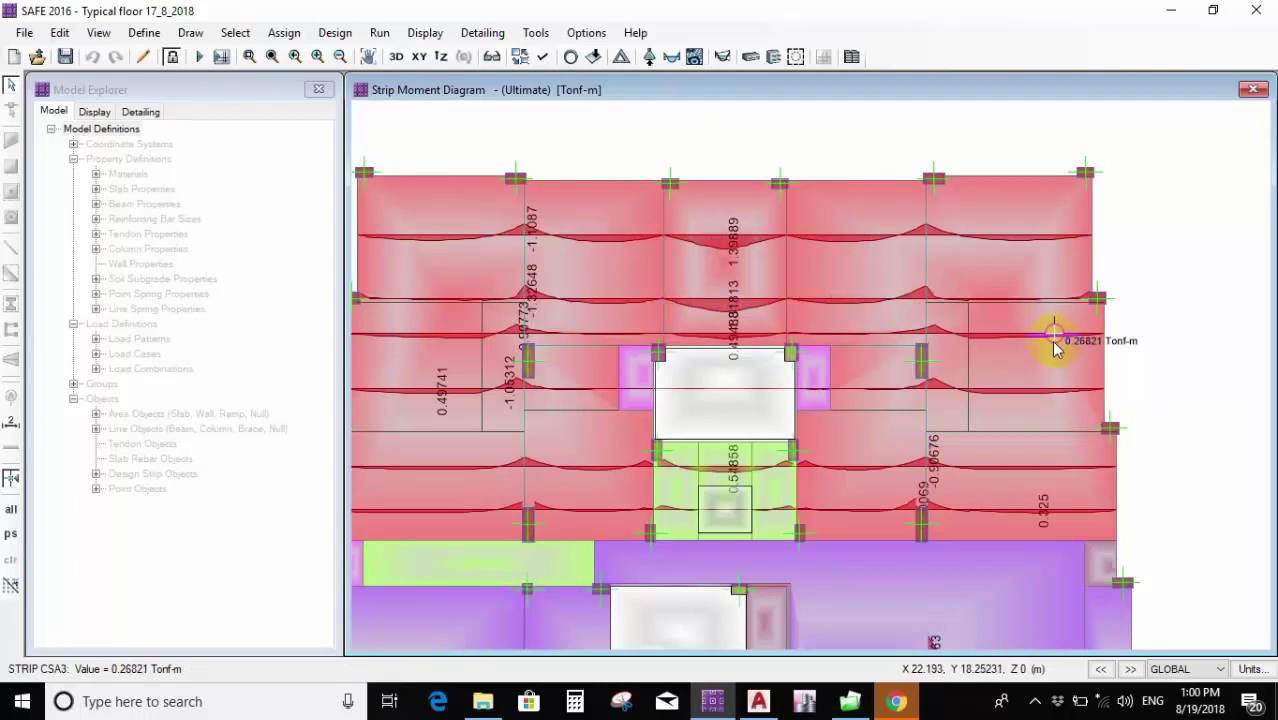
scroll(845, 295, "down", 3)
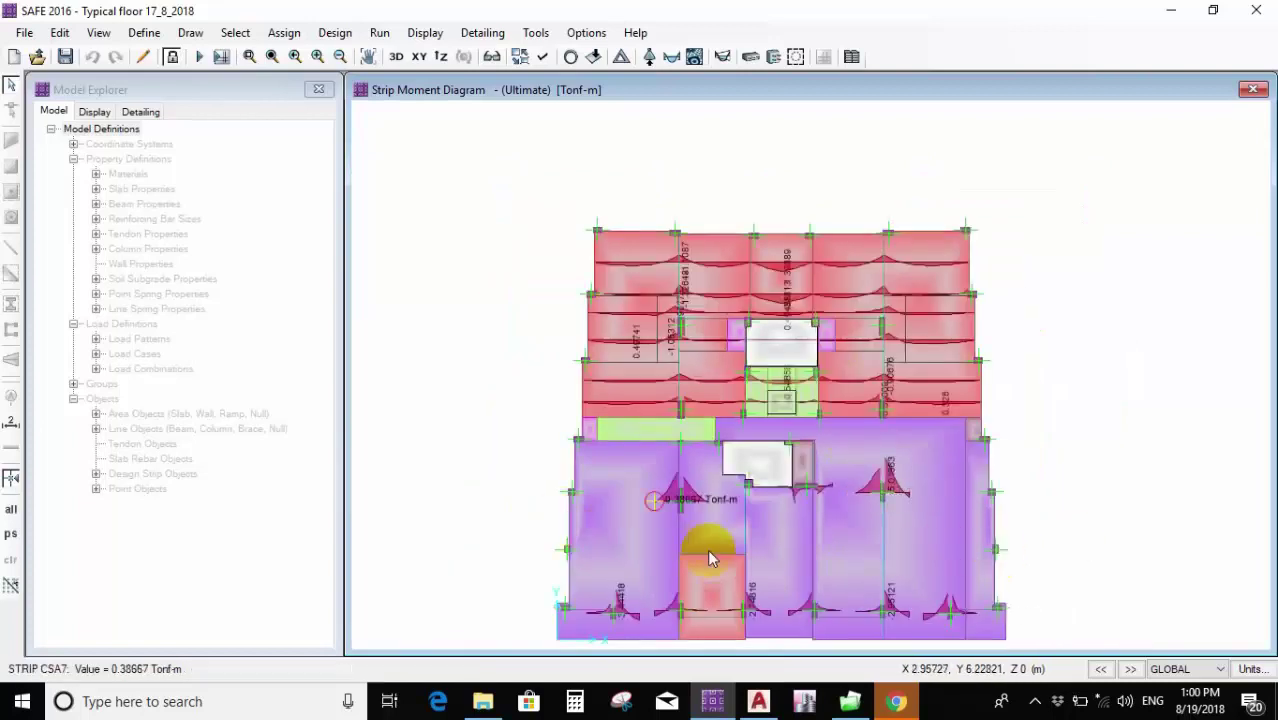
scroll(851, 554, "up", 2)
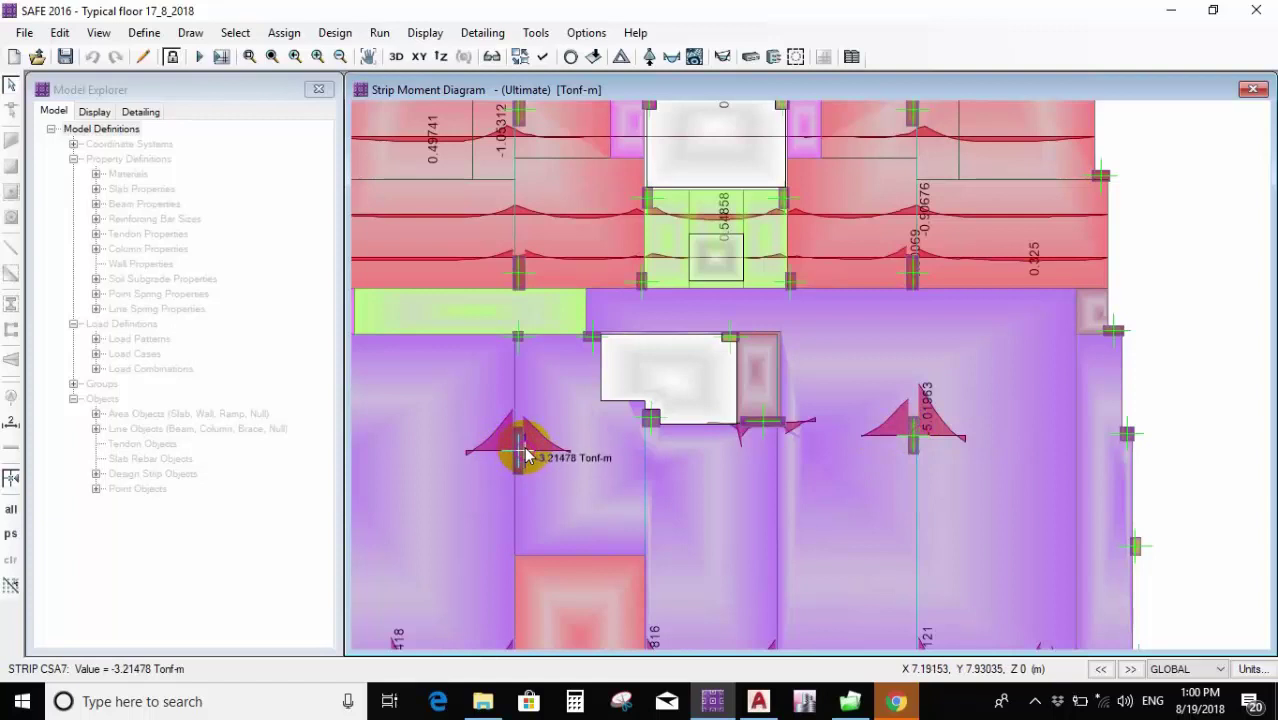
scroll(610, 348, "down", 3)
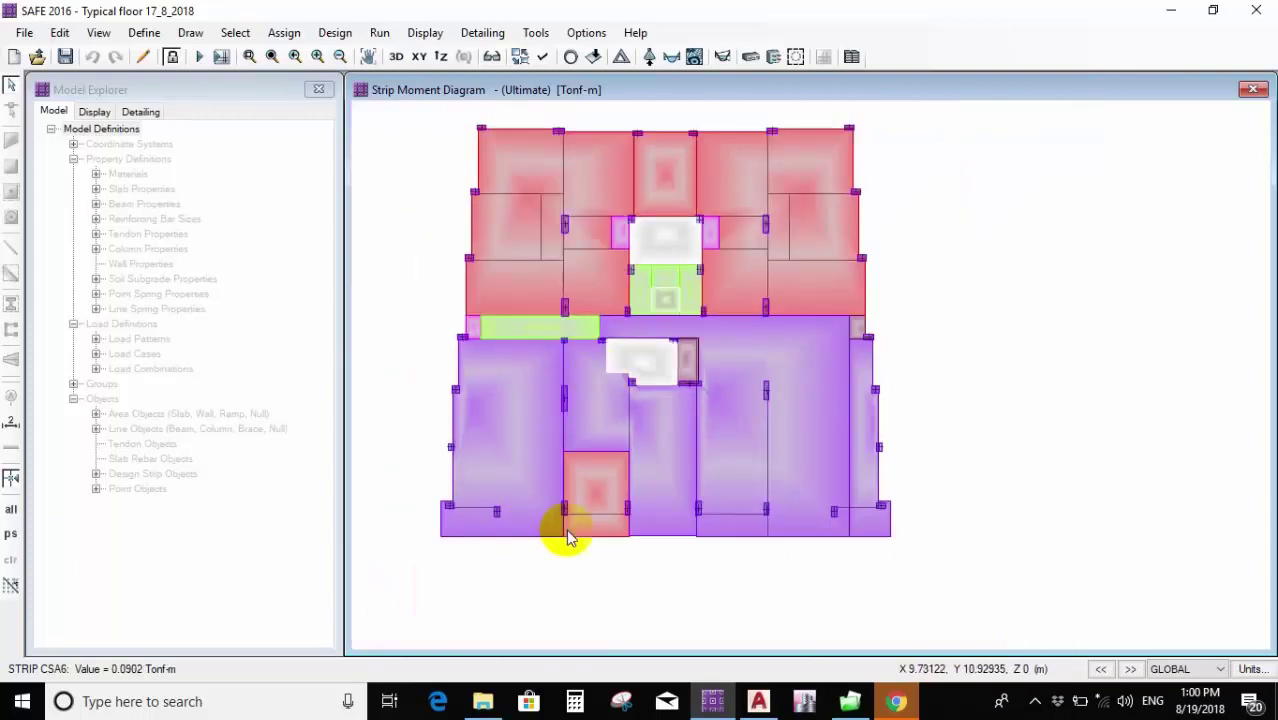
scroll(845, 390, "up", 3)
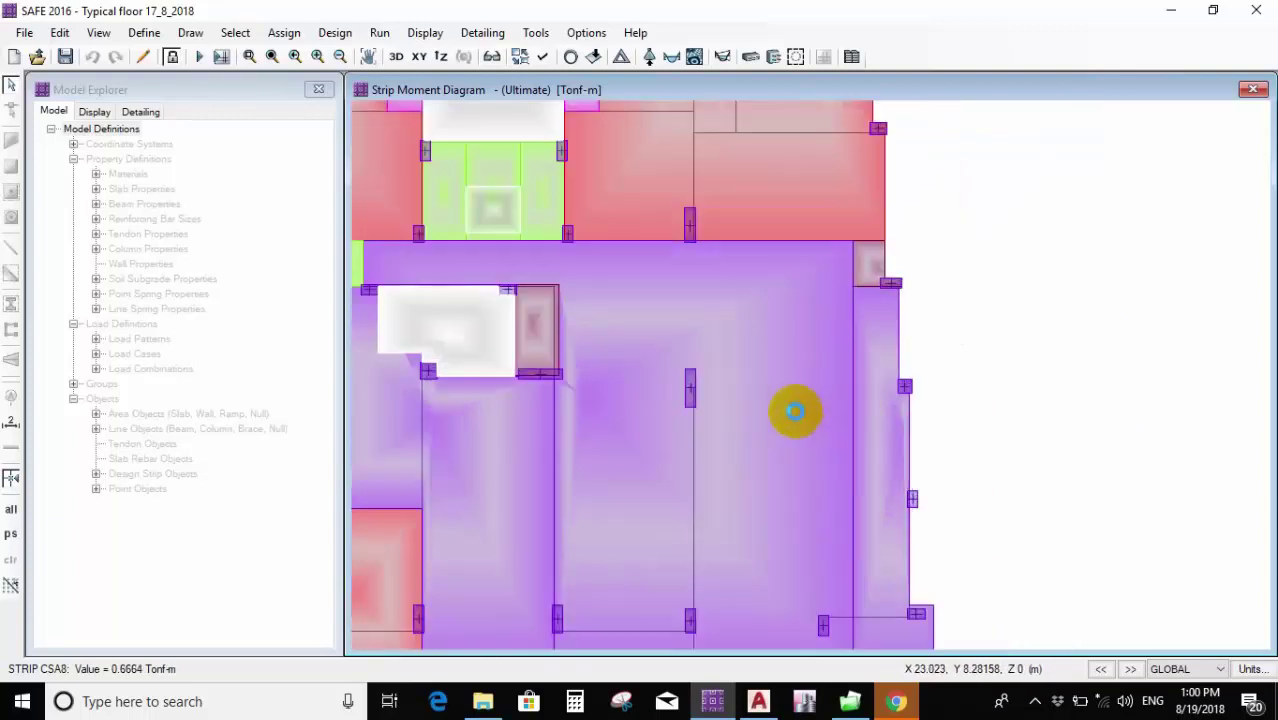
Examine the Ultimate strip moments over the interior and lower-edge columns of the lower slab.
mouse_move(712, 405)
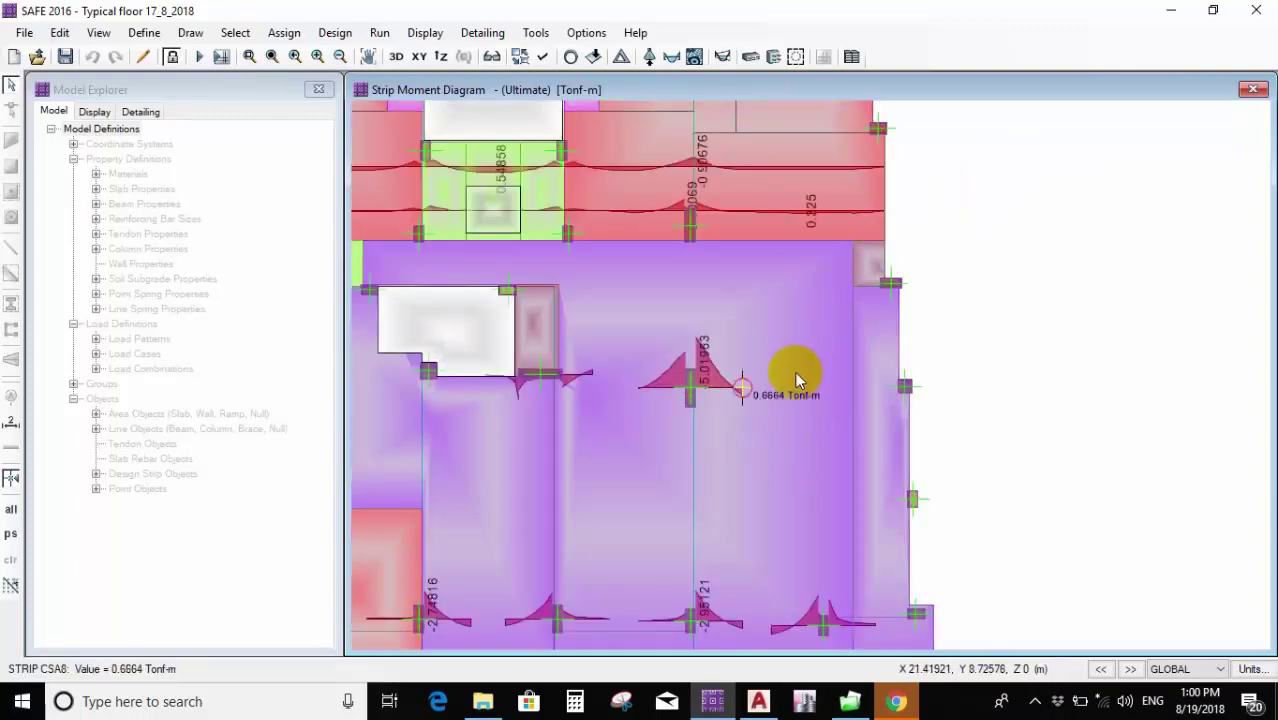
scroll(584, 508, "down", 1)
scroll(584, 508, "down", 1)
scroll(588, 534, "up", 1)
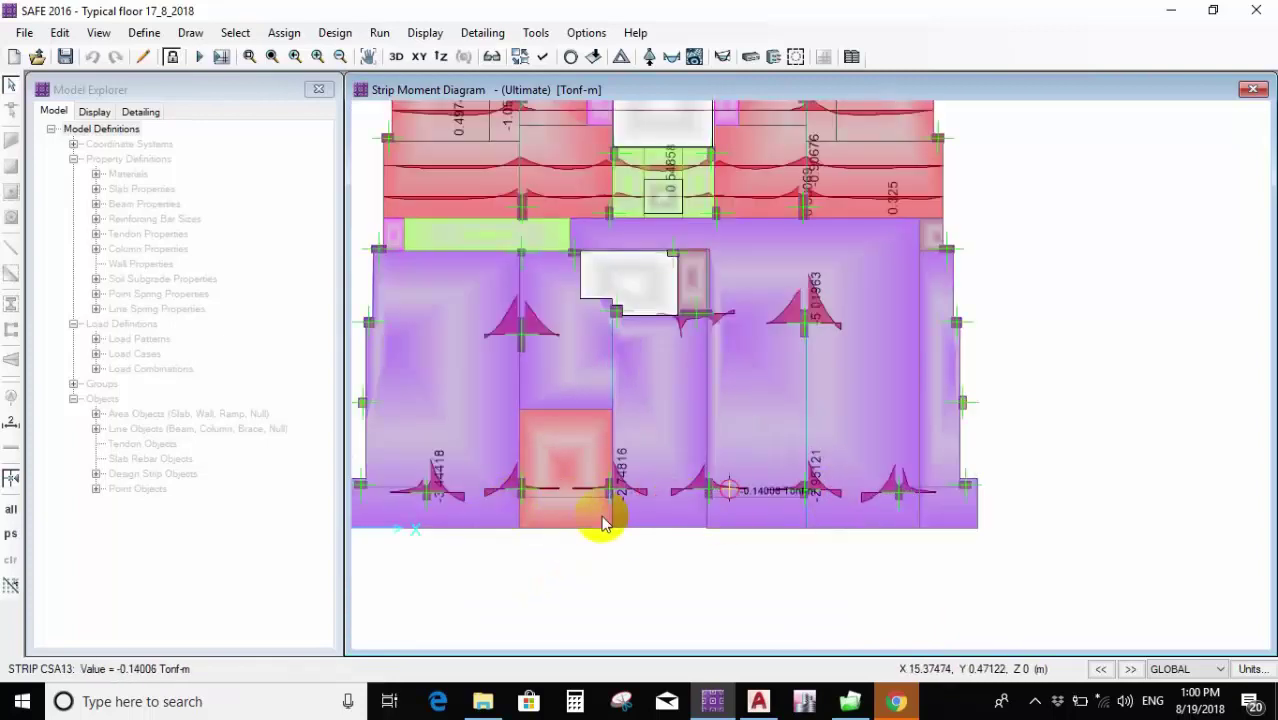
mouse_move(604, 493)
scroll(588, 494, "up", 1)
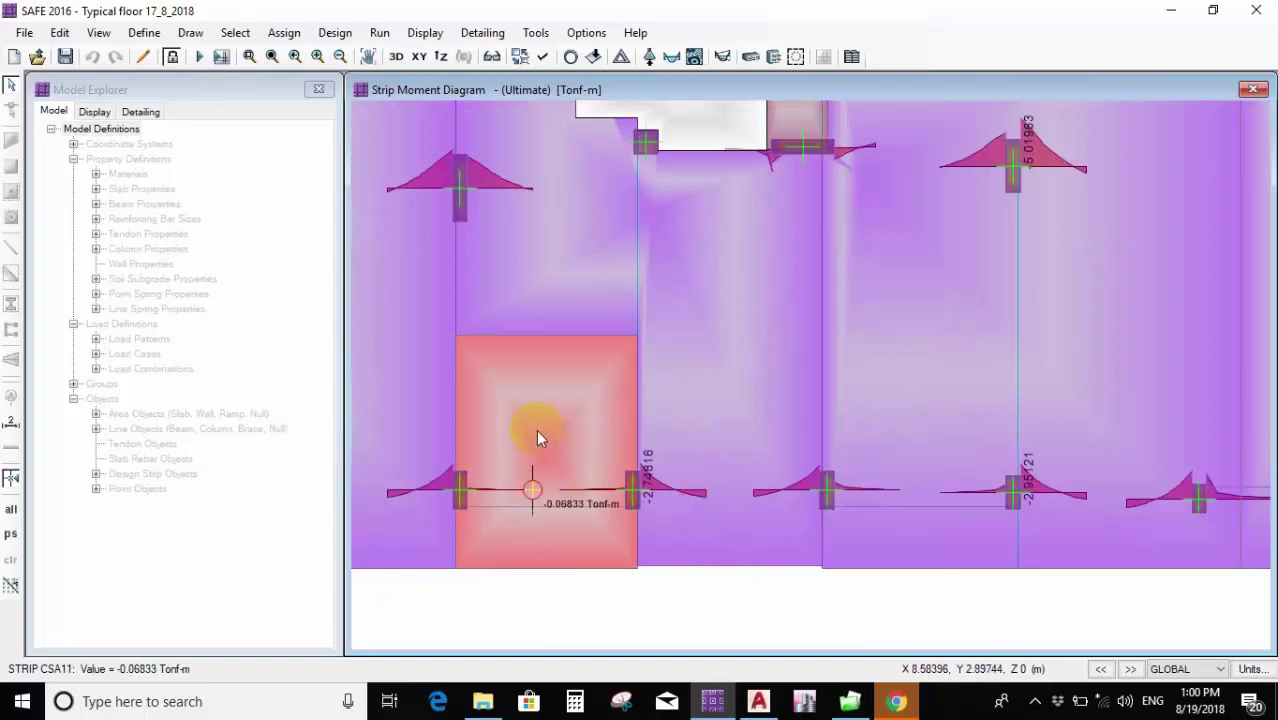
scroll(536, 432, "down", 1)
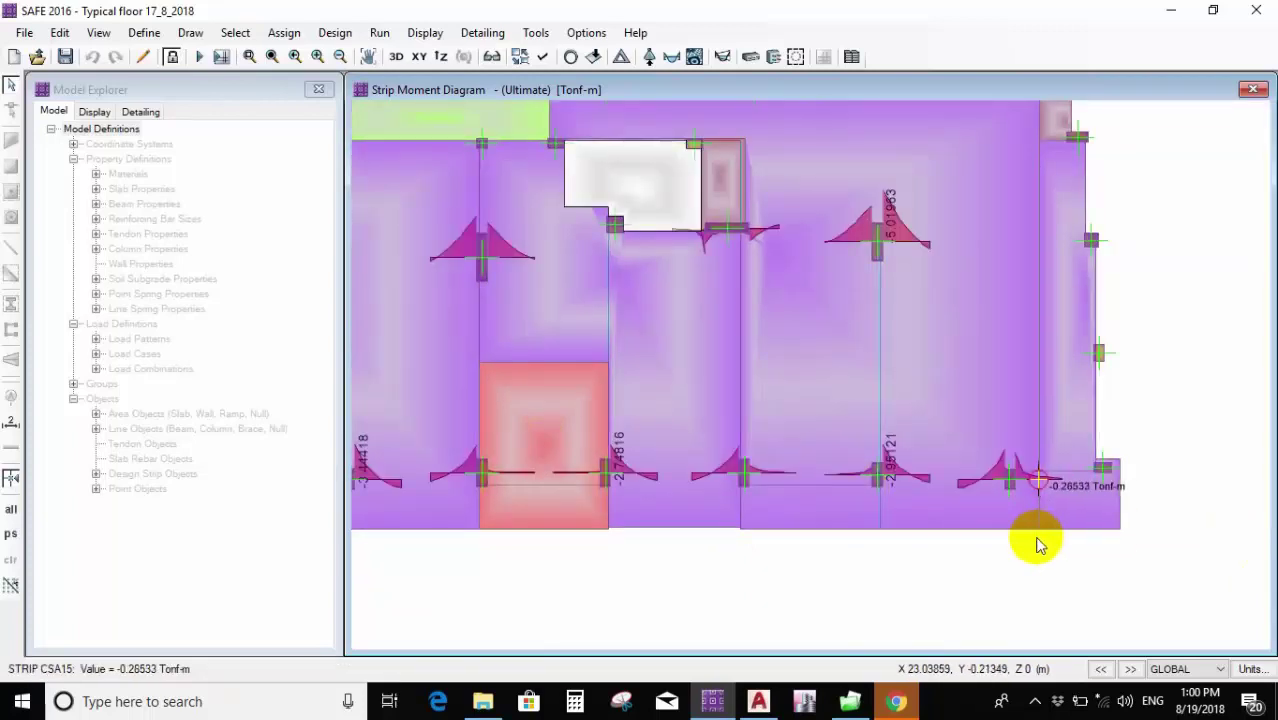
scroll(1037, 545, "down", 1)
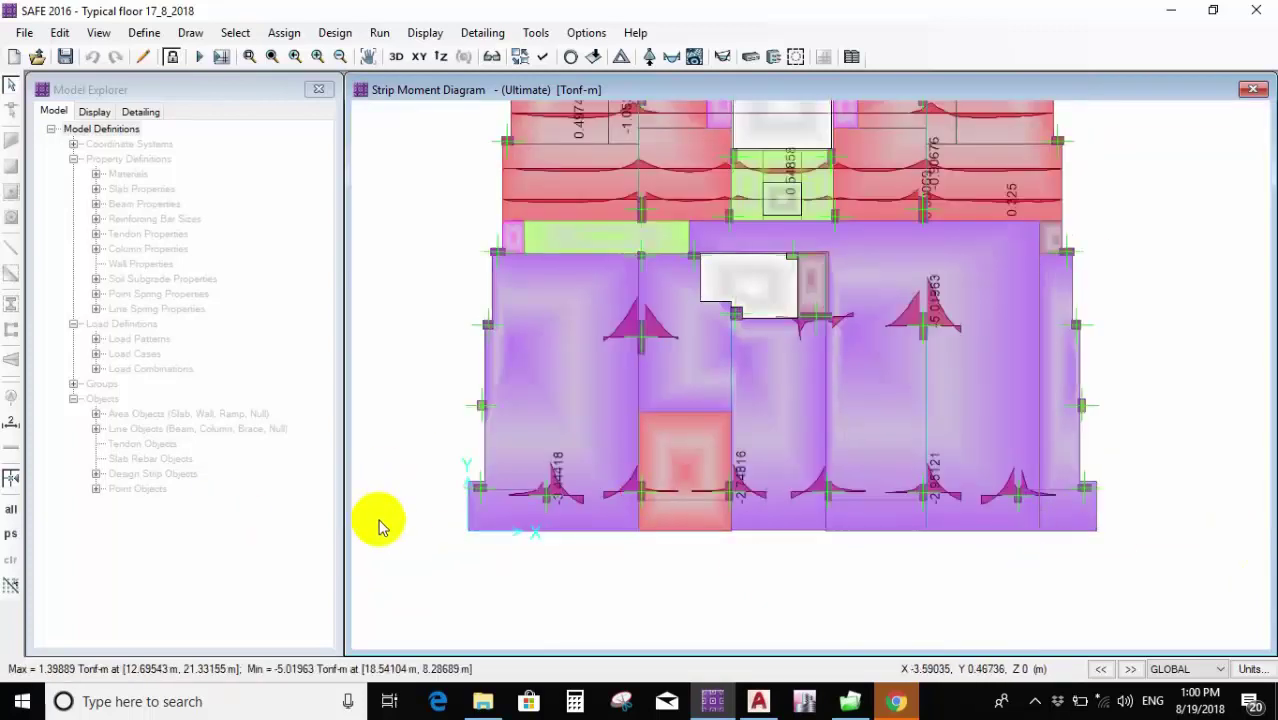
Examine the Ultimate moment values along the uppermost Layer A strips of the upper slab.
scroll(380, 525, "down", 1)
scroll(550, 302, "up", 1)
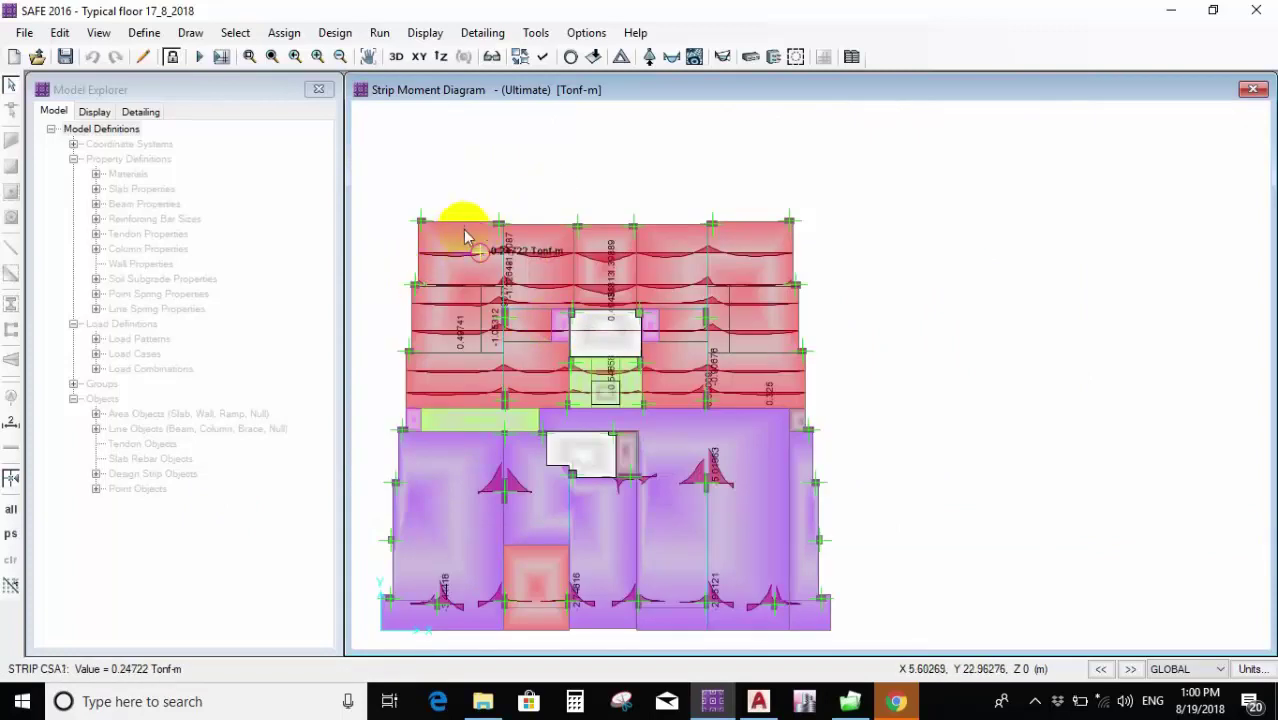
scroll(458, 230, "up", 1)
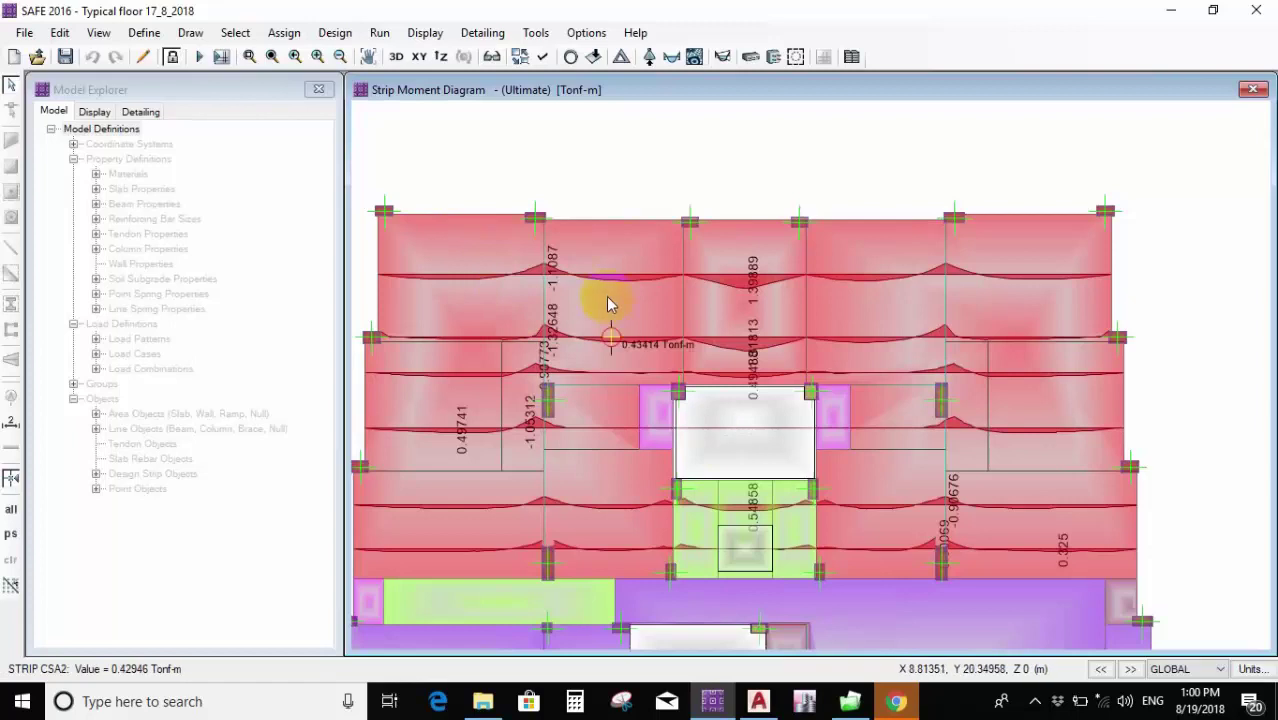
scroll(663, 285, "up", 1)
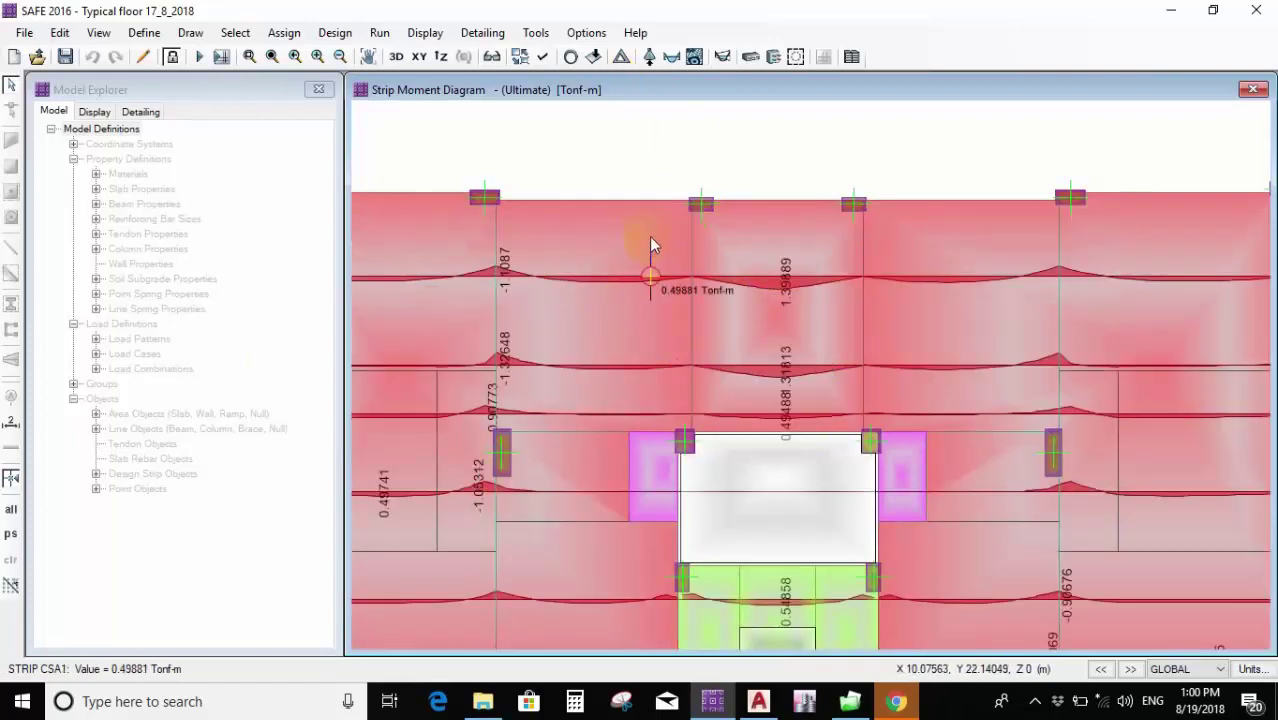
scroll(651, 242, "down", 1)
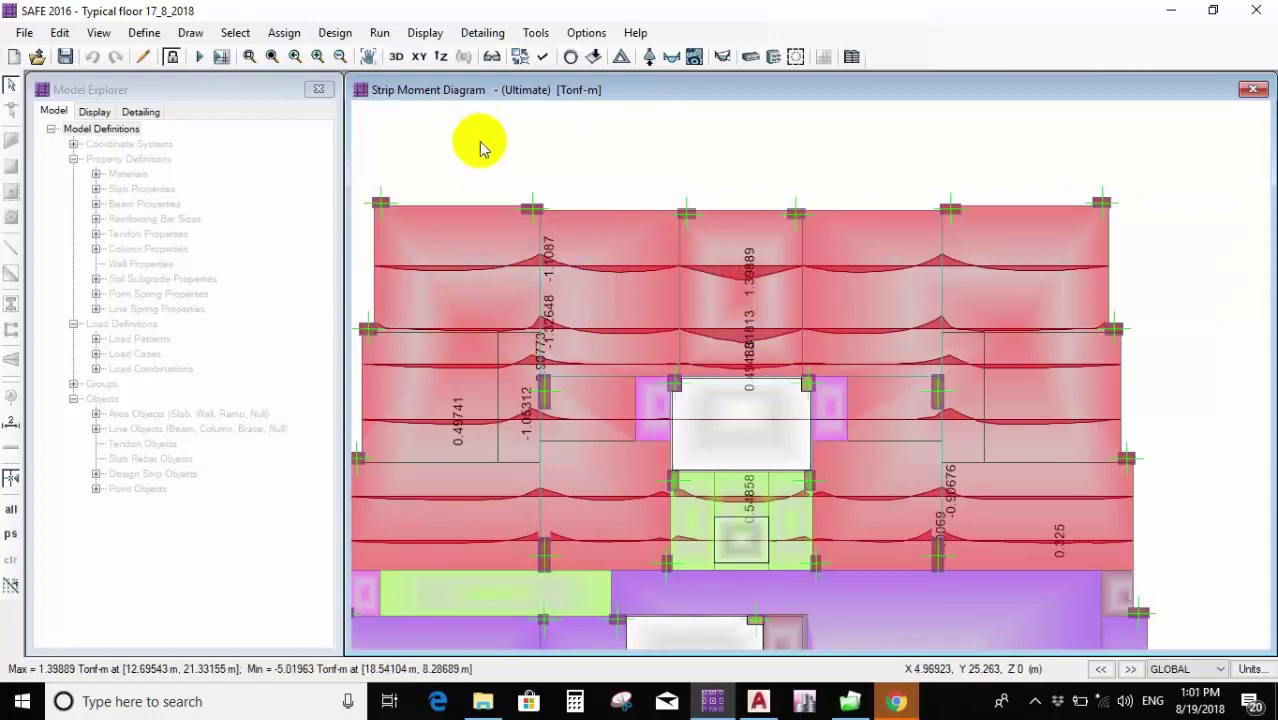
scroll(604, 294, "up", 2)
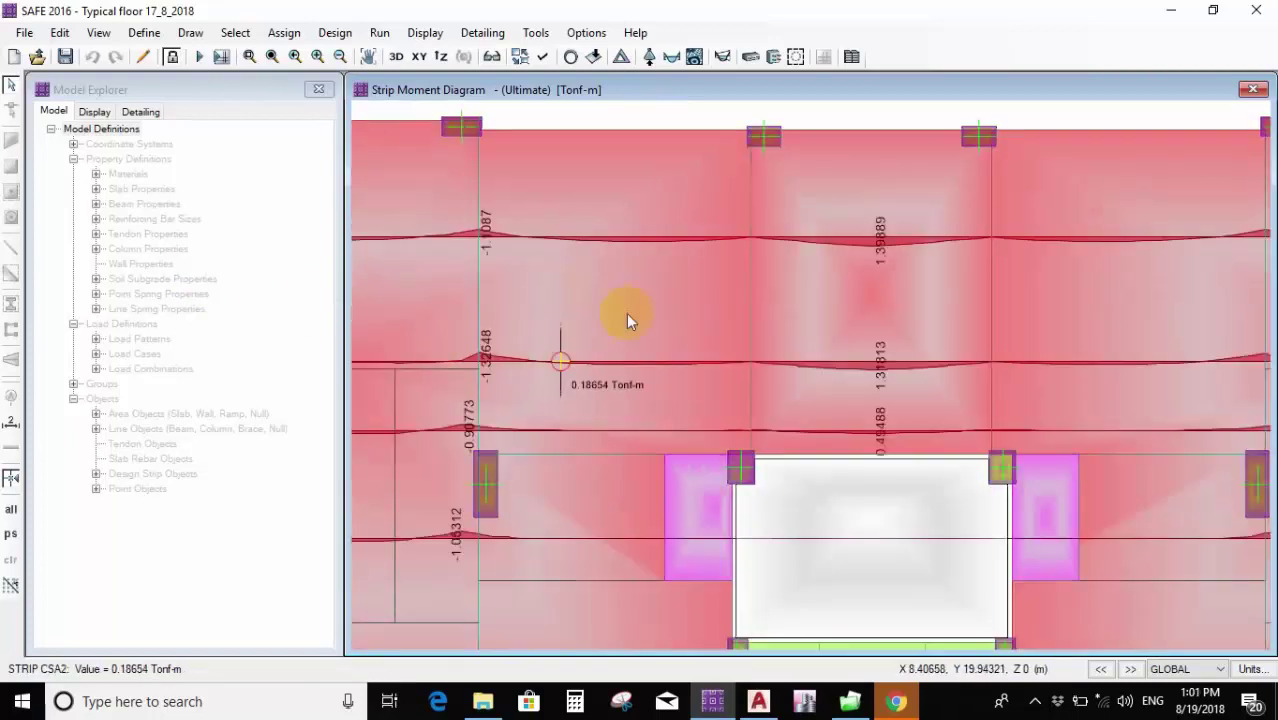
scroll(716, 305, "down", 3)
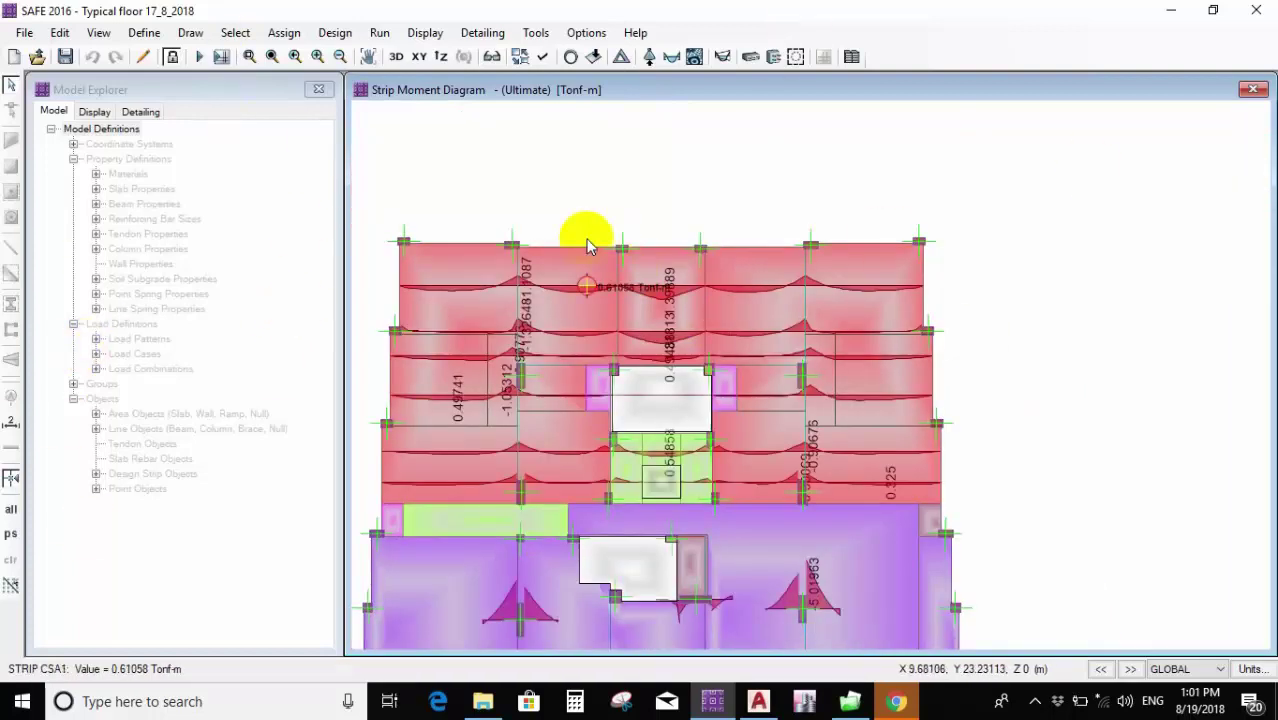
Open the slab design display settings, choose Enveloping Flexural Reinforcement and impose minimum reinforcing.
left_click(336, 35)
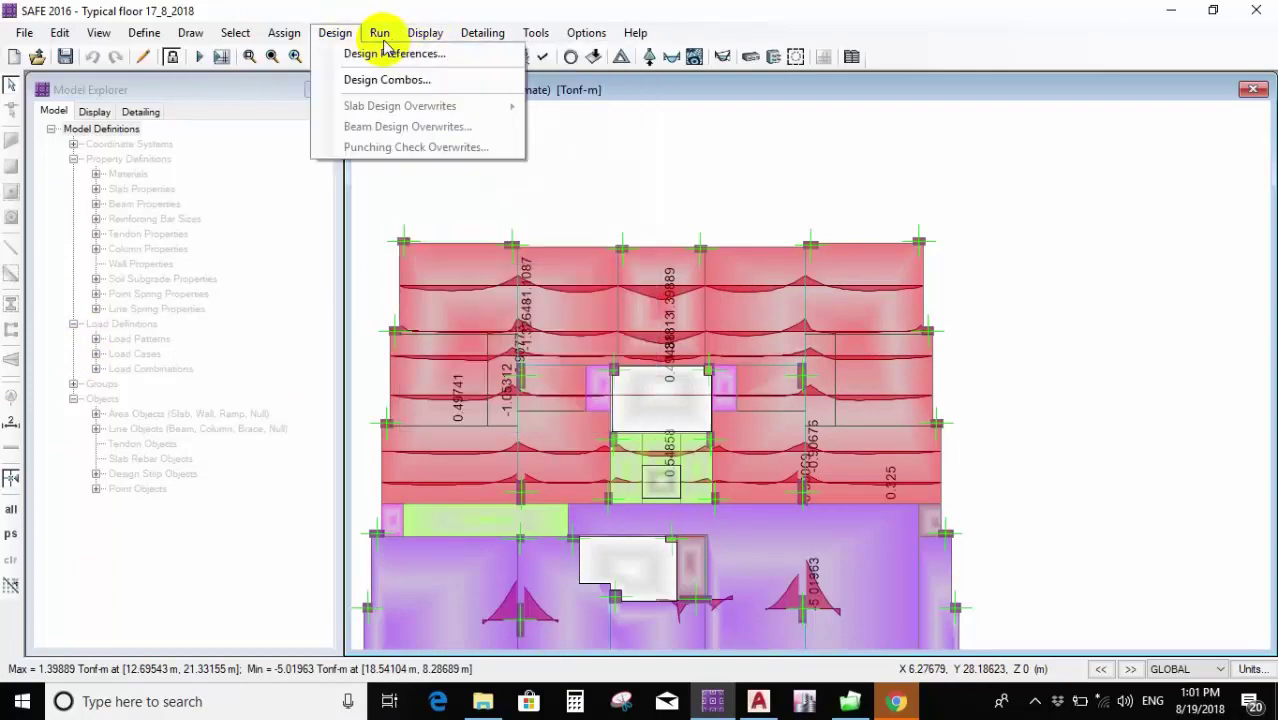
mouse_move(428, 40)
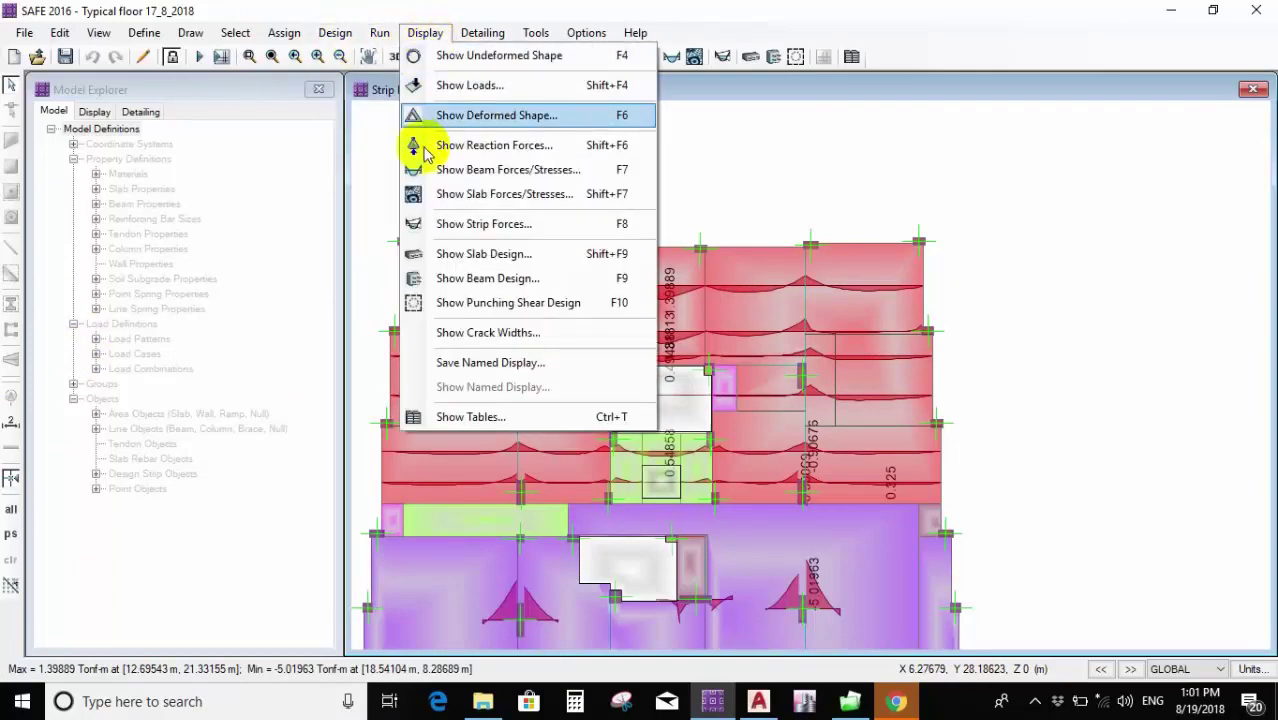
left_click(467, 251)
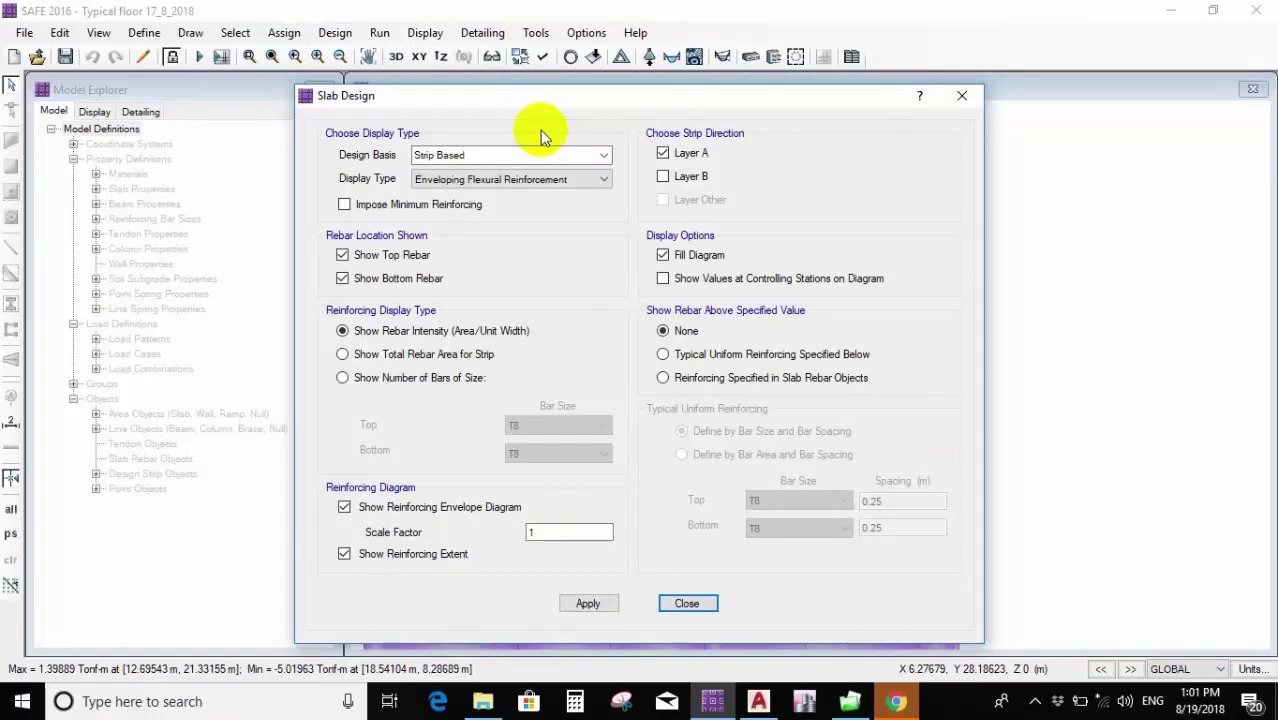
left_click(474, 179)
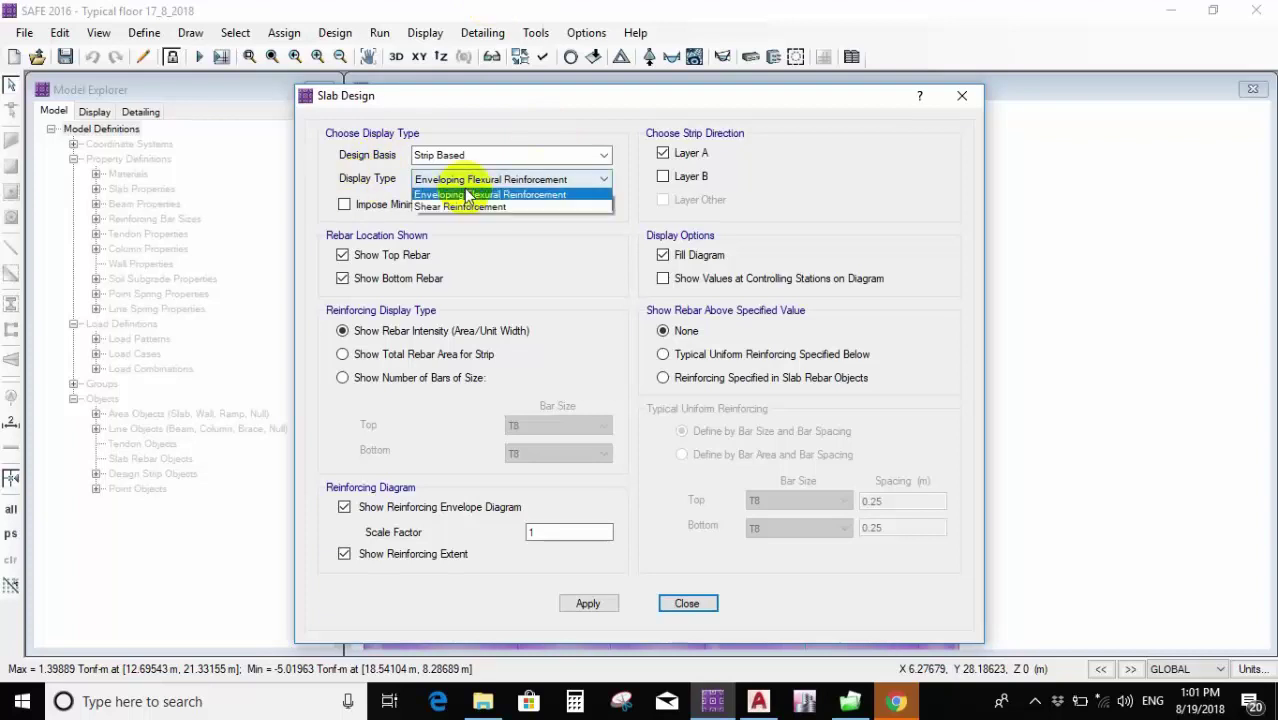
left_click(527, 197)
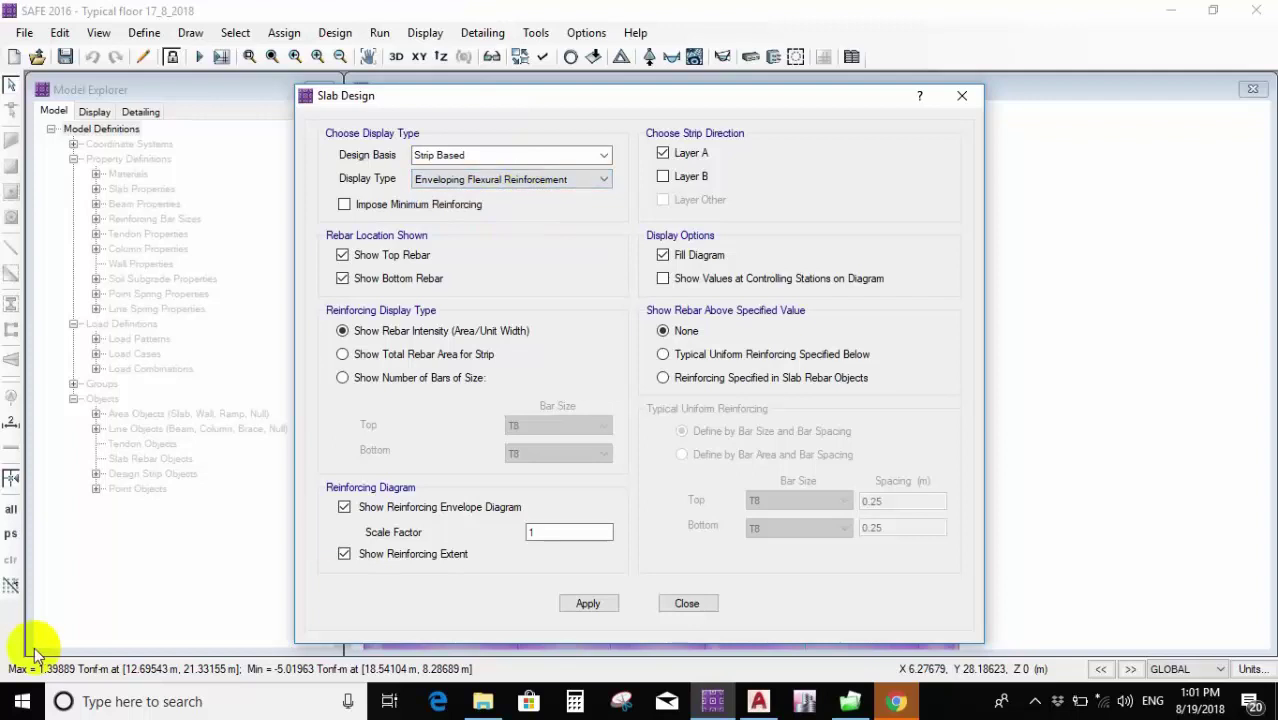
left_click(344, 204)
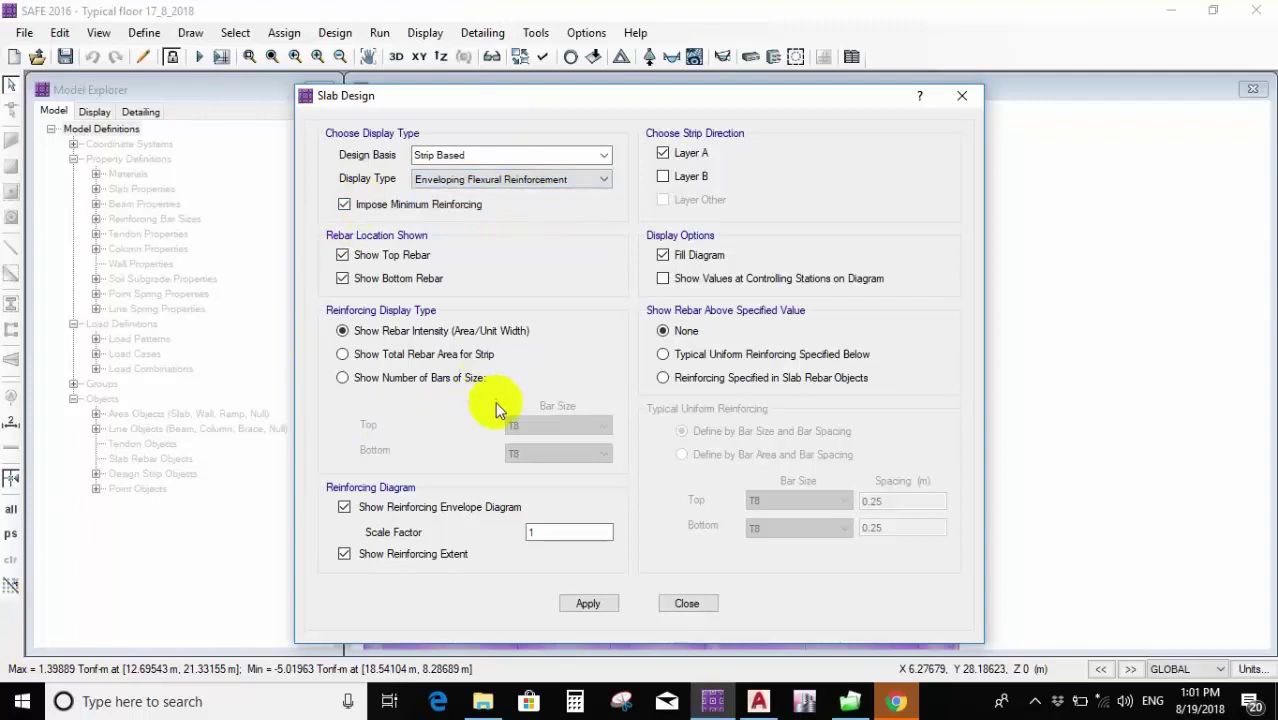
Show reinforcement as number of bars, Y12 top and Y10 bottom, limited to rebar above the typical uniform reinforcing specified.
left_click(396, 377)
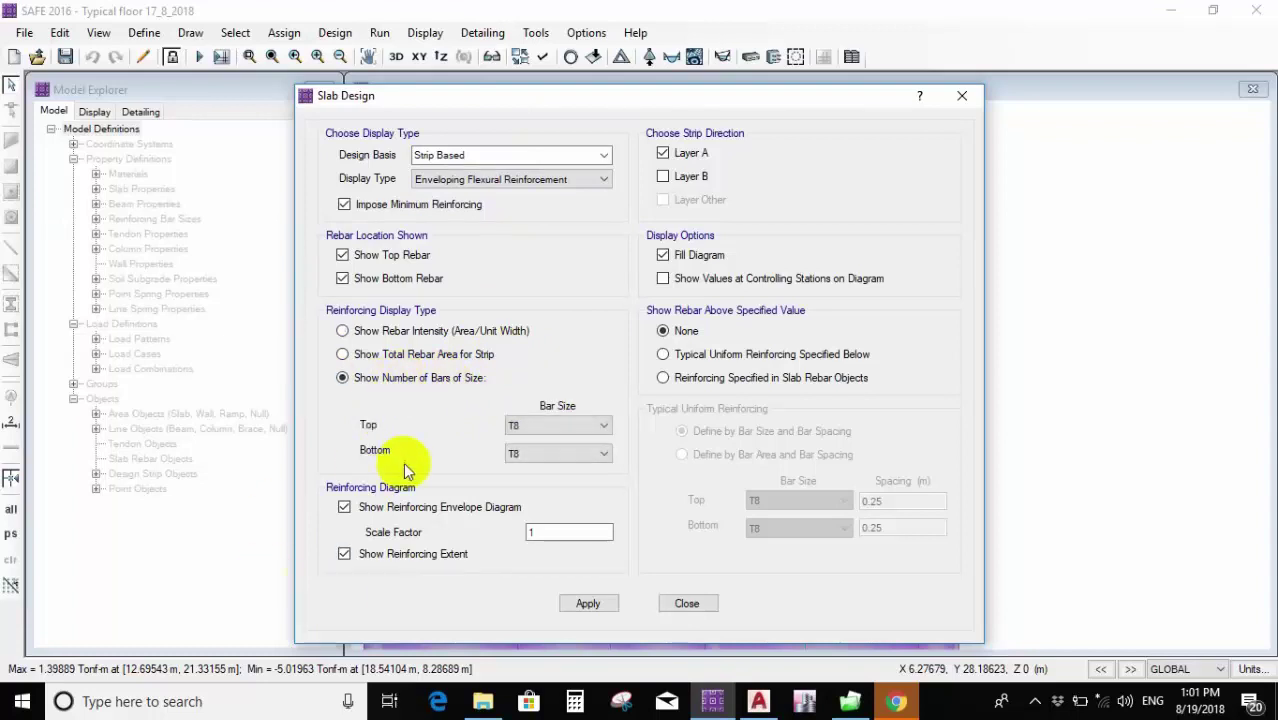
left_click(542, 430)
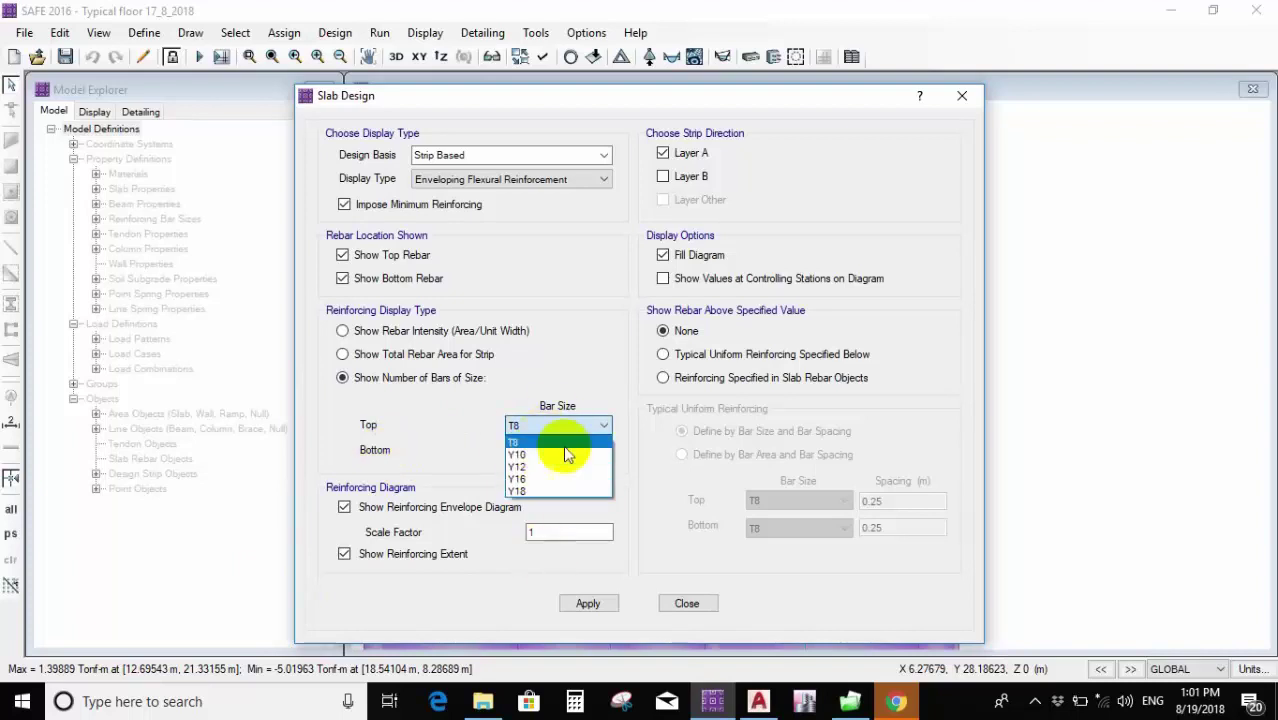
left_click(547, 480)
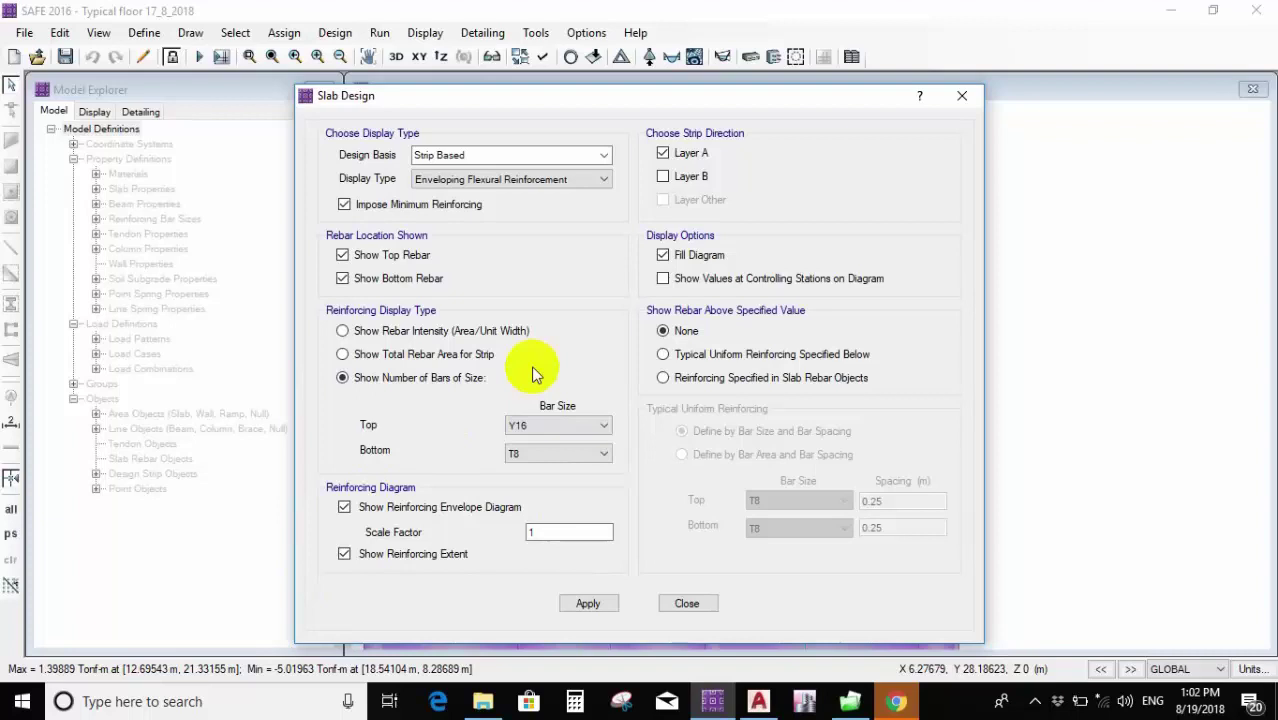
left_click(560, 424)
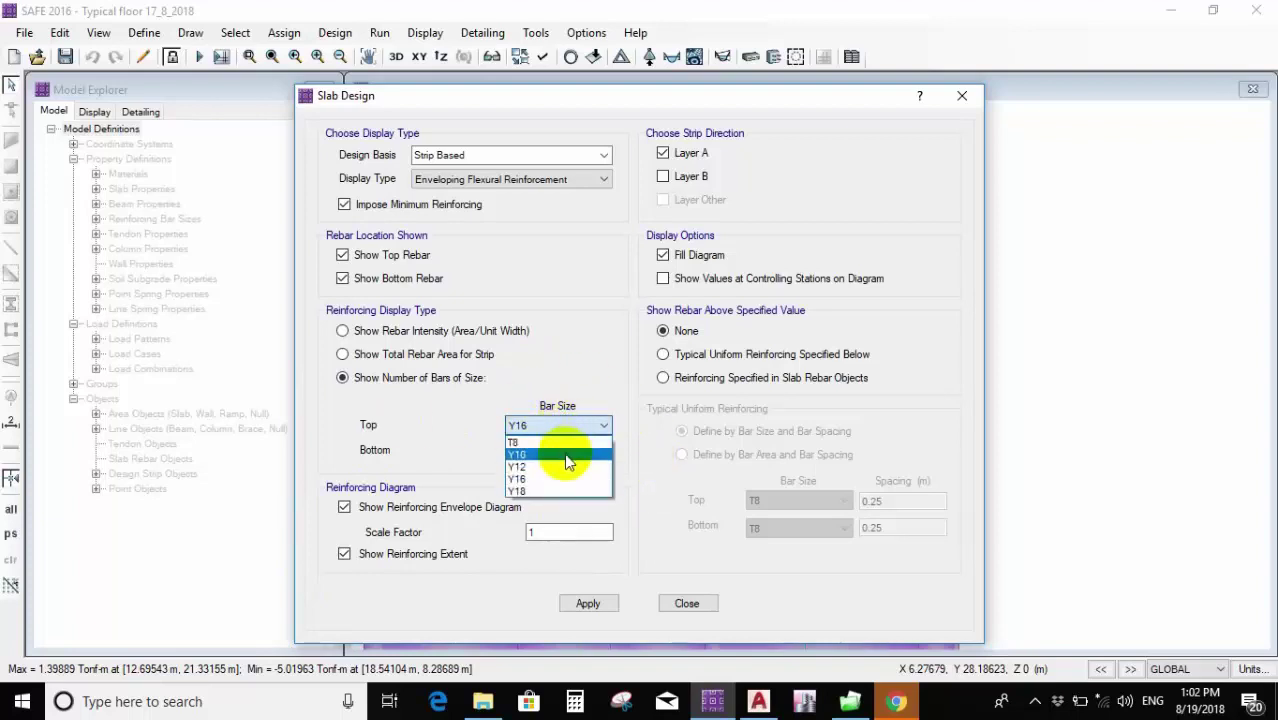
left_click(551, 468)
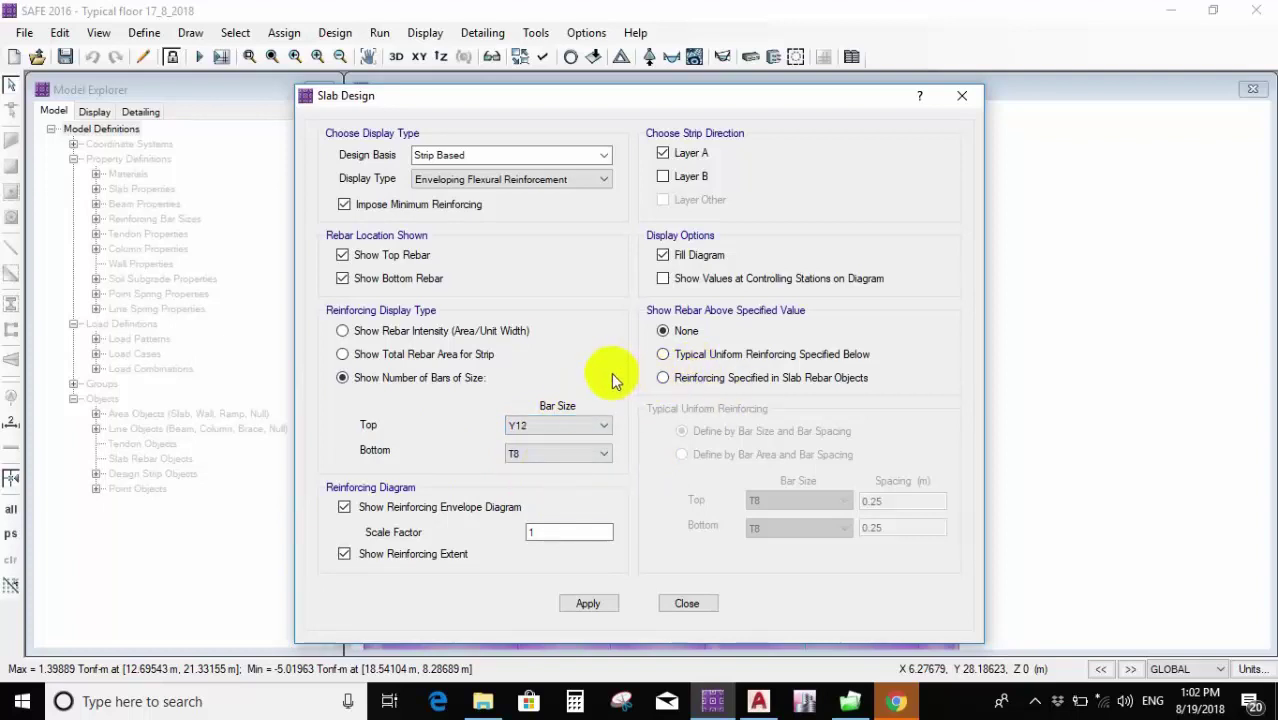
left_click(530, 455)
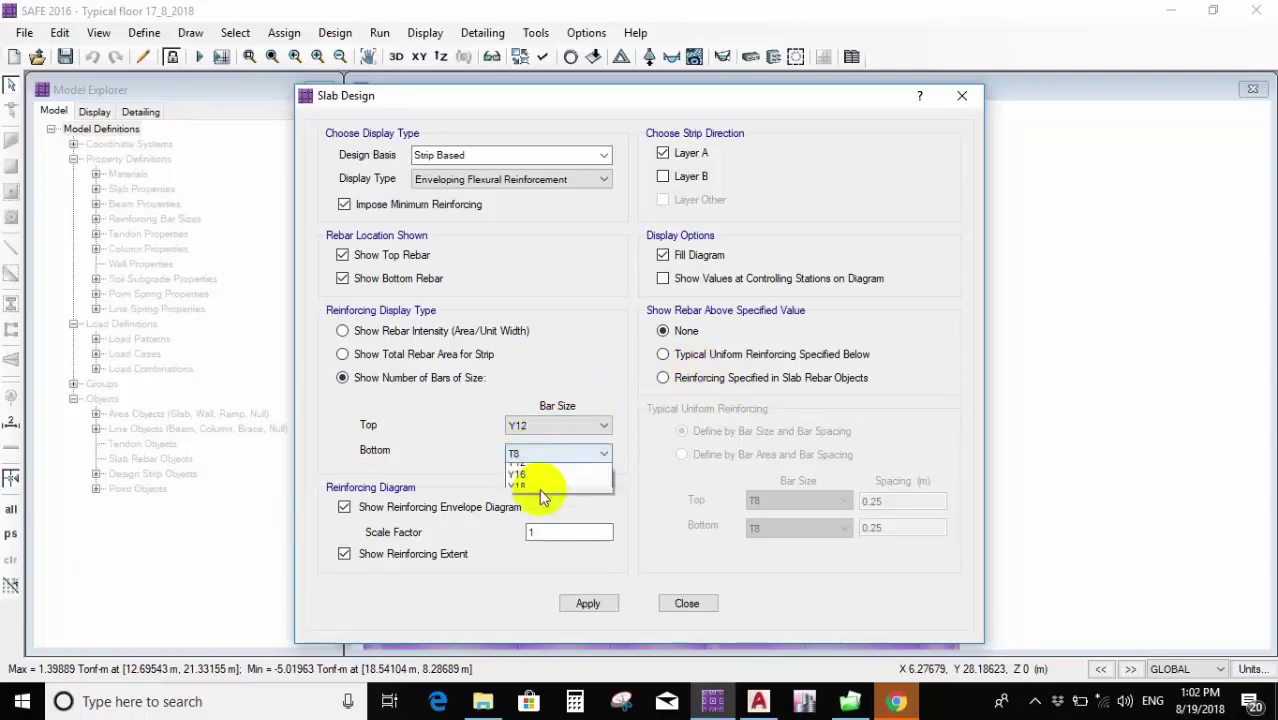
left_click(535, 483)
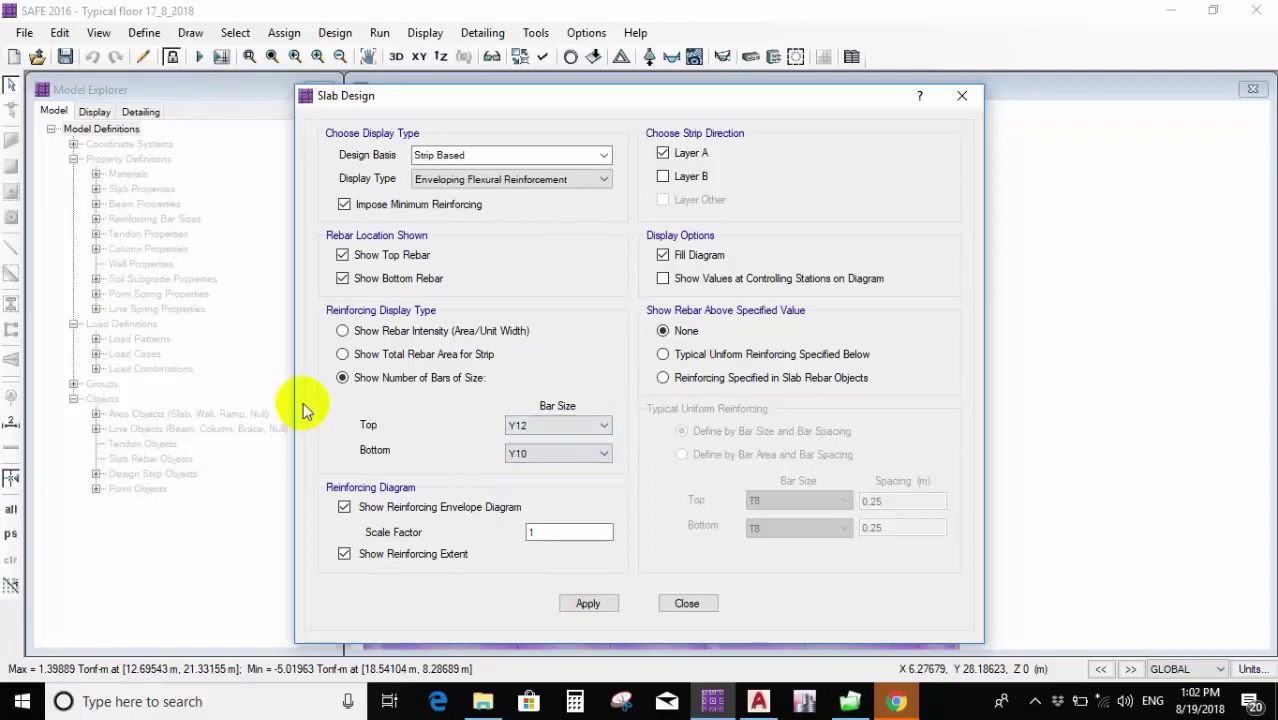
left_click(706, 358)
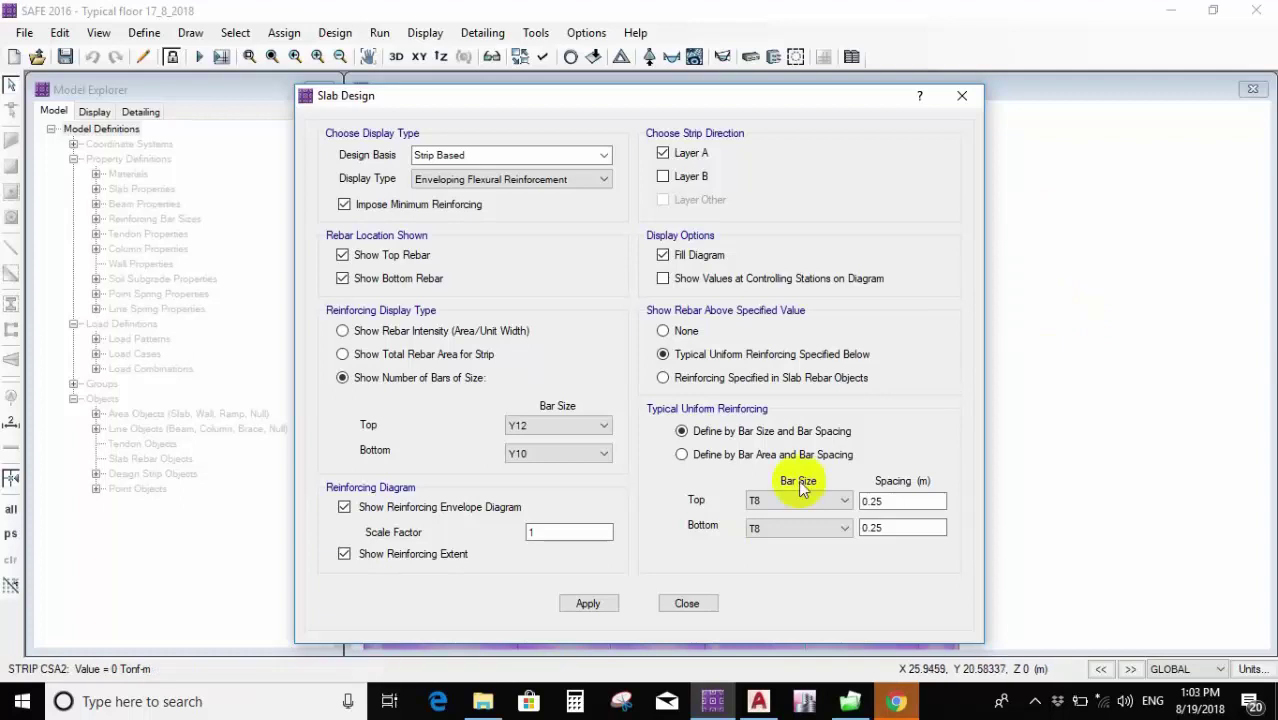
Switch to Calculator and compute 1.1 / 400 × 1000 for the uniform reinforcing.
left_click(575, 701)
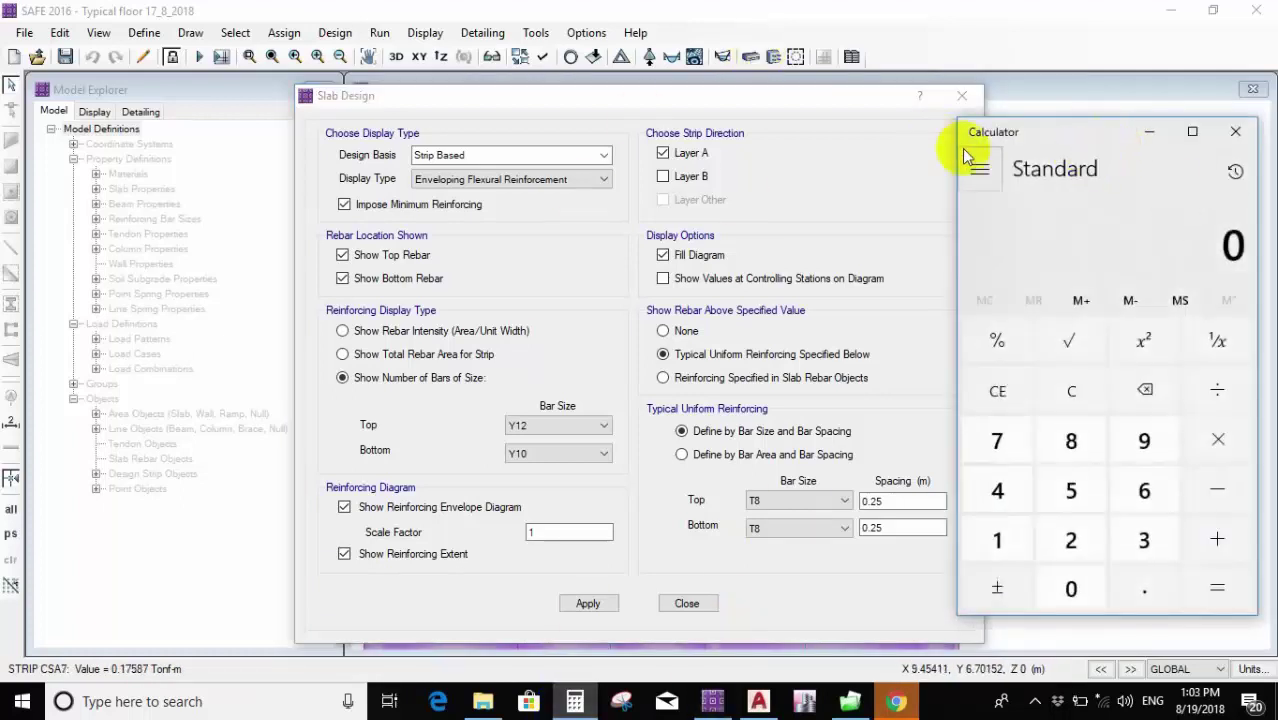
left_click_drag(1064, 145, 826, 110)
type("1")
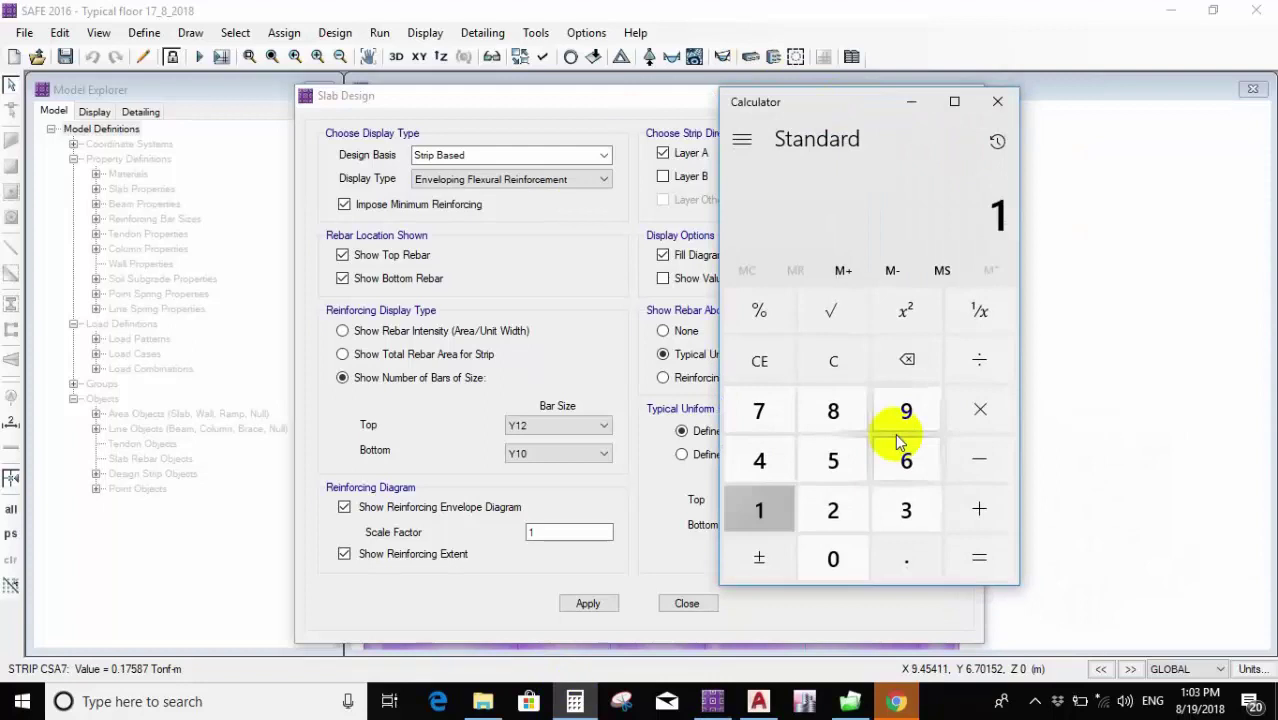
type(".1/36")
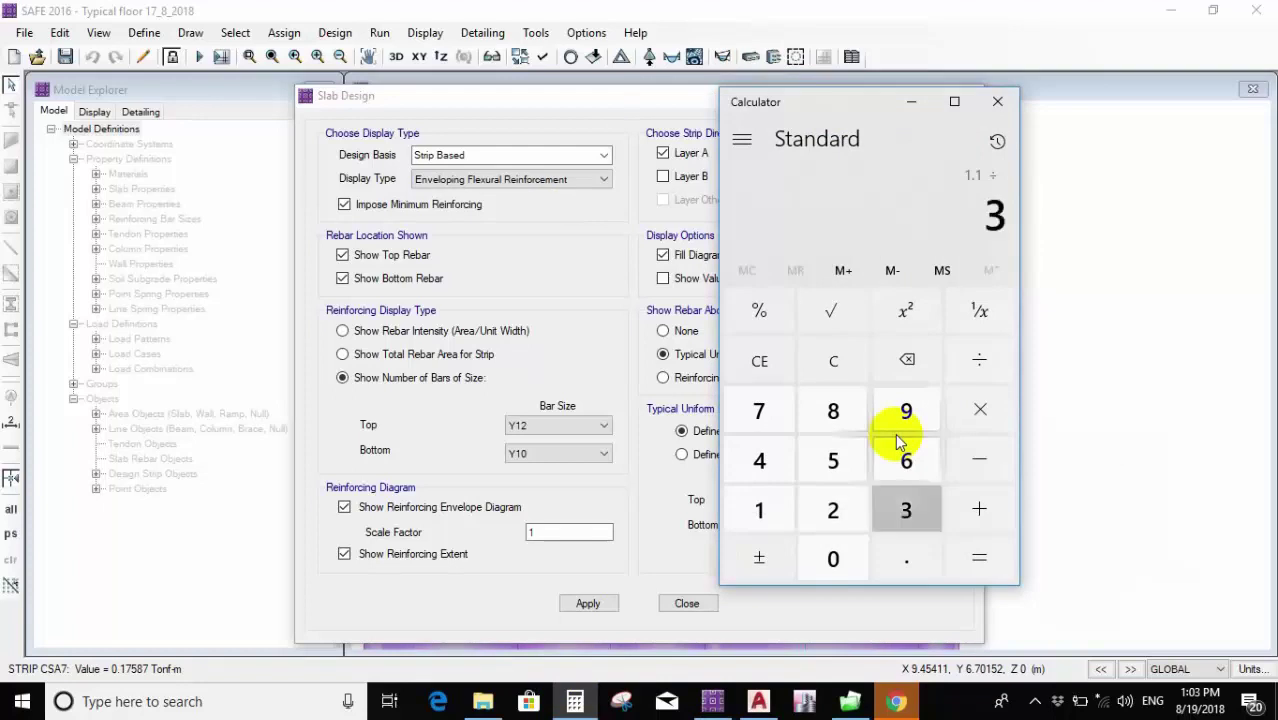
key("BackSpace")
key("BackSpace")
type("400")
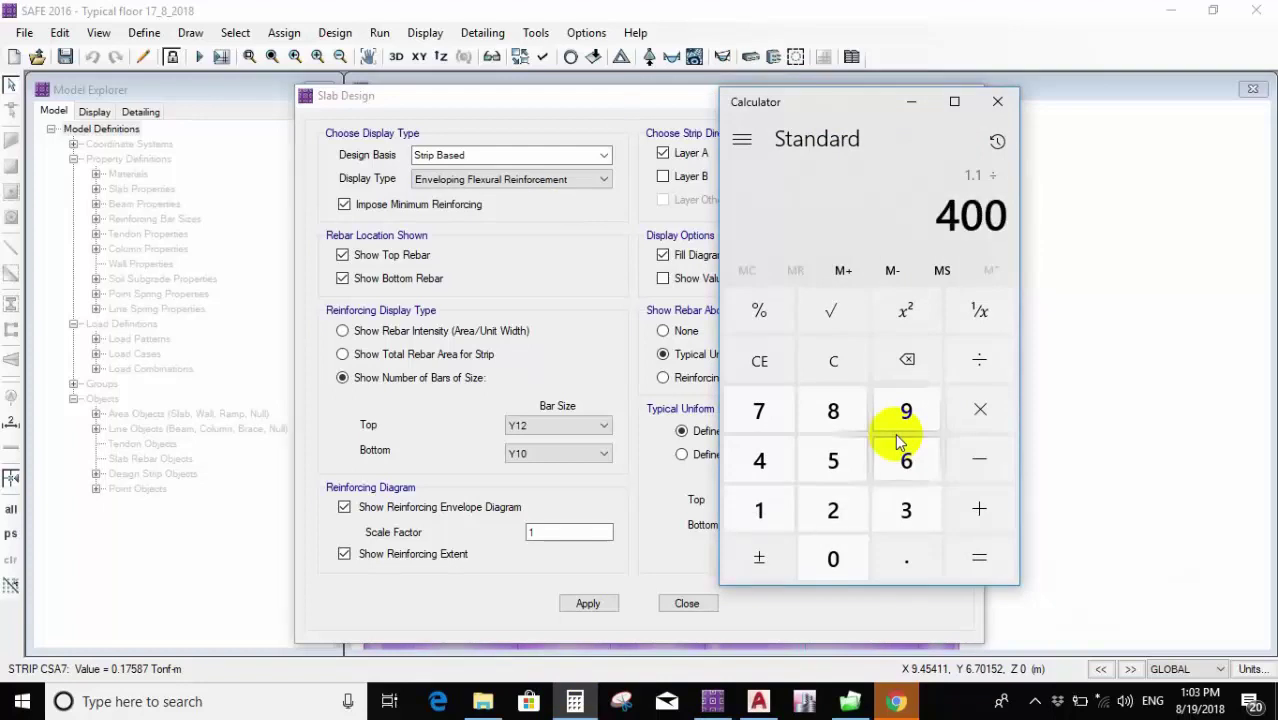
key("Return")
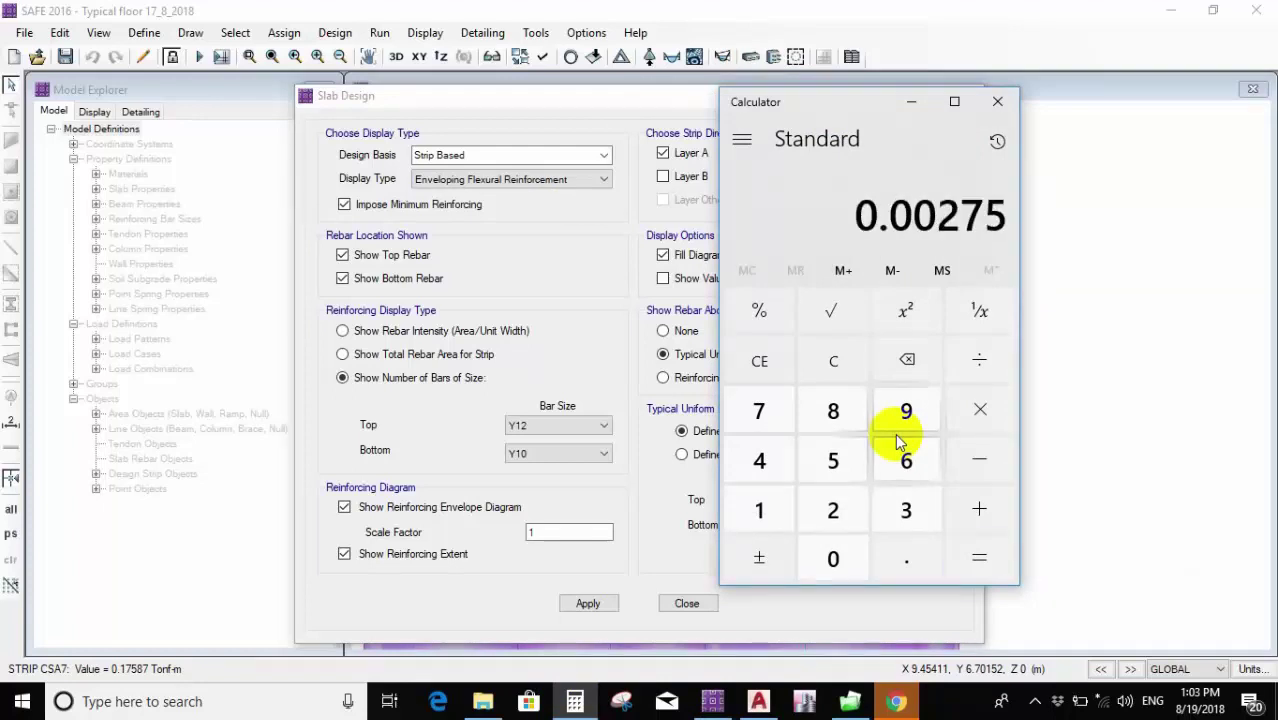
type("*1000")
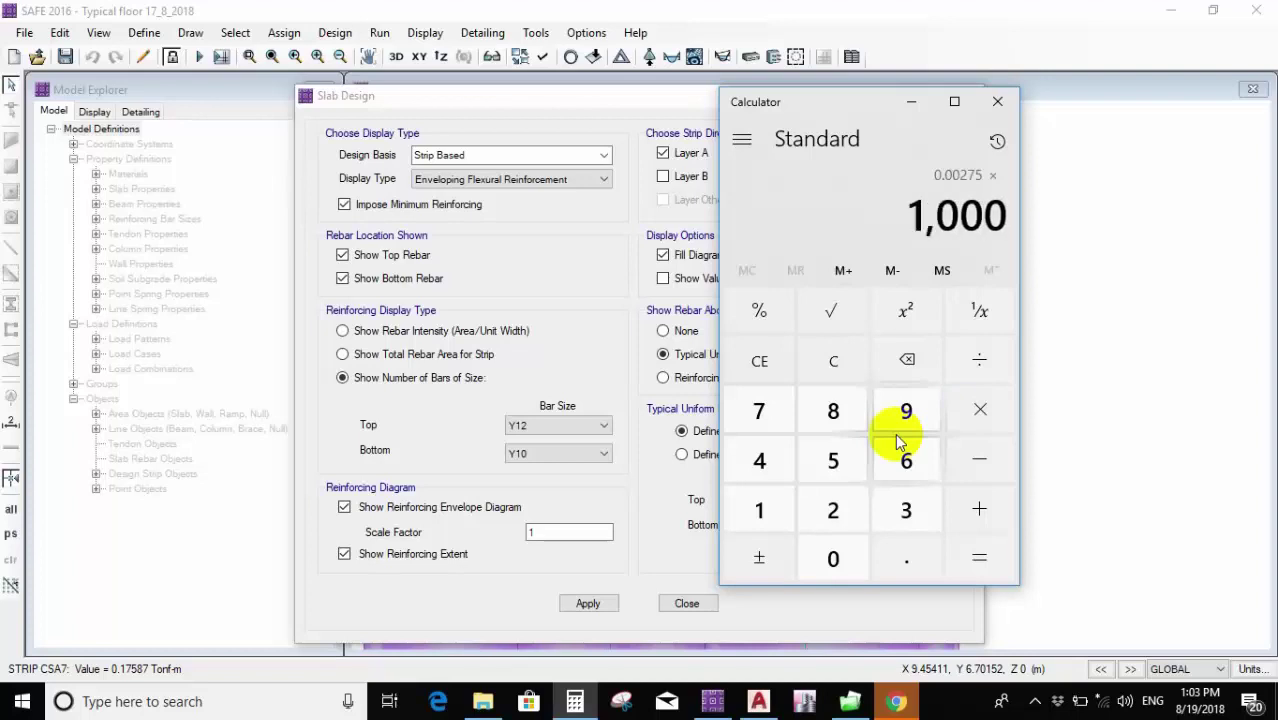
key("Return")
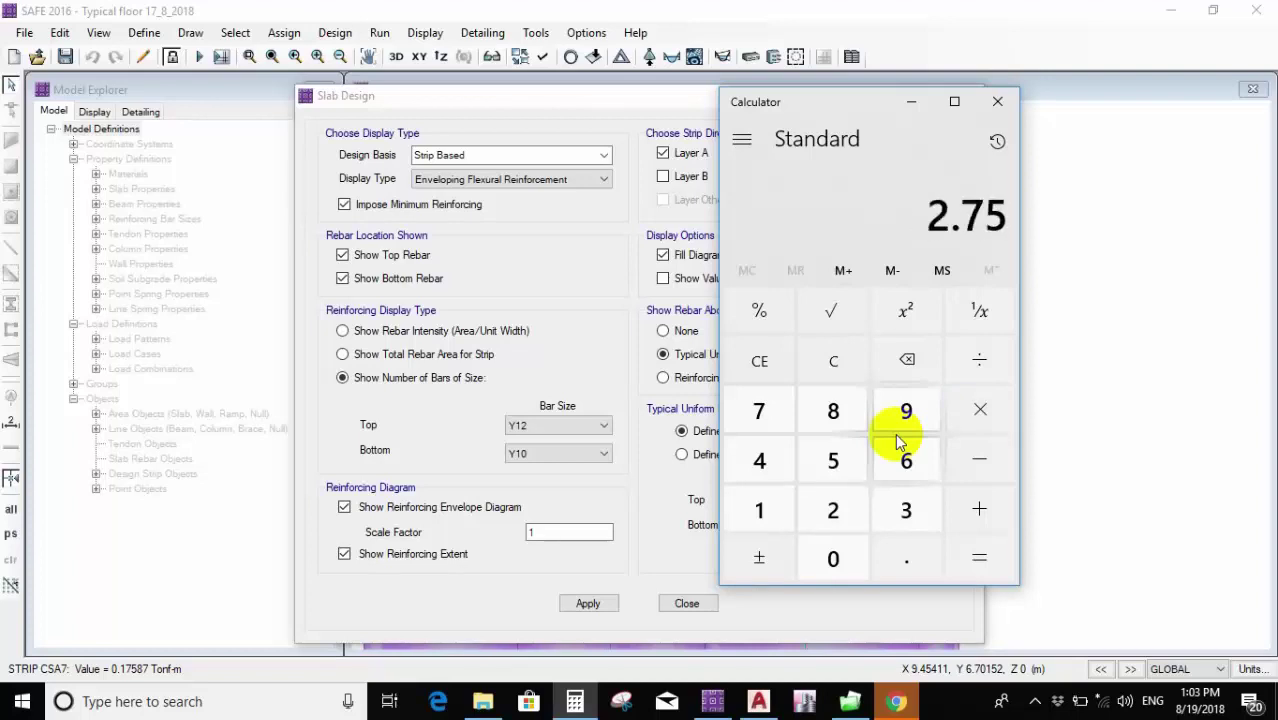
Multiply the calculated 2.75 by 130 and divide the product by the bar area of 78.5.
type("*")
type("14")
key("BackSpace")
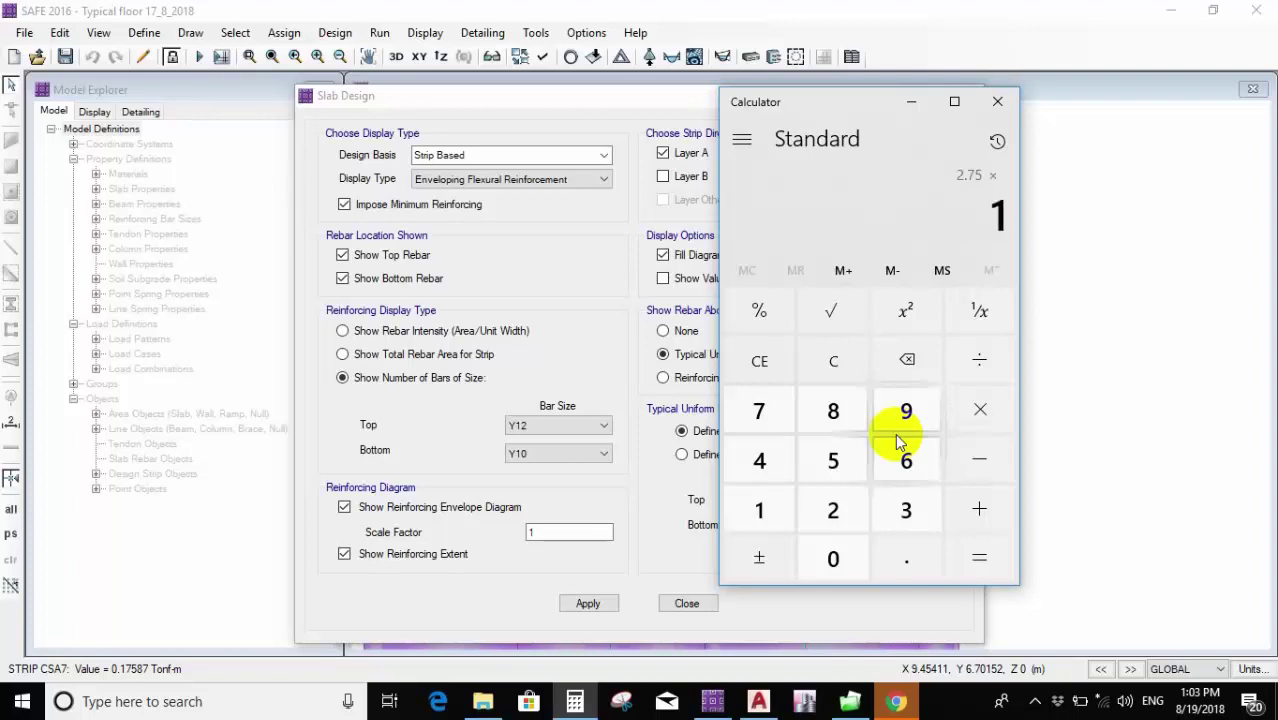
type("30")
key("Return")
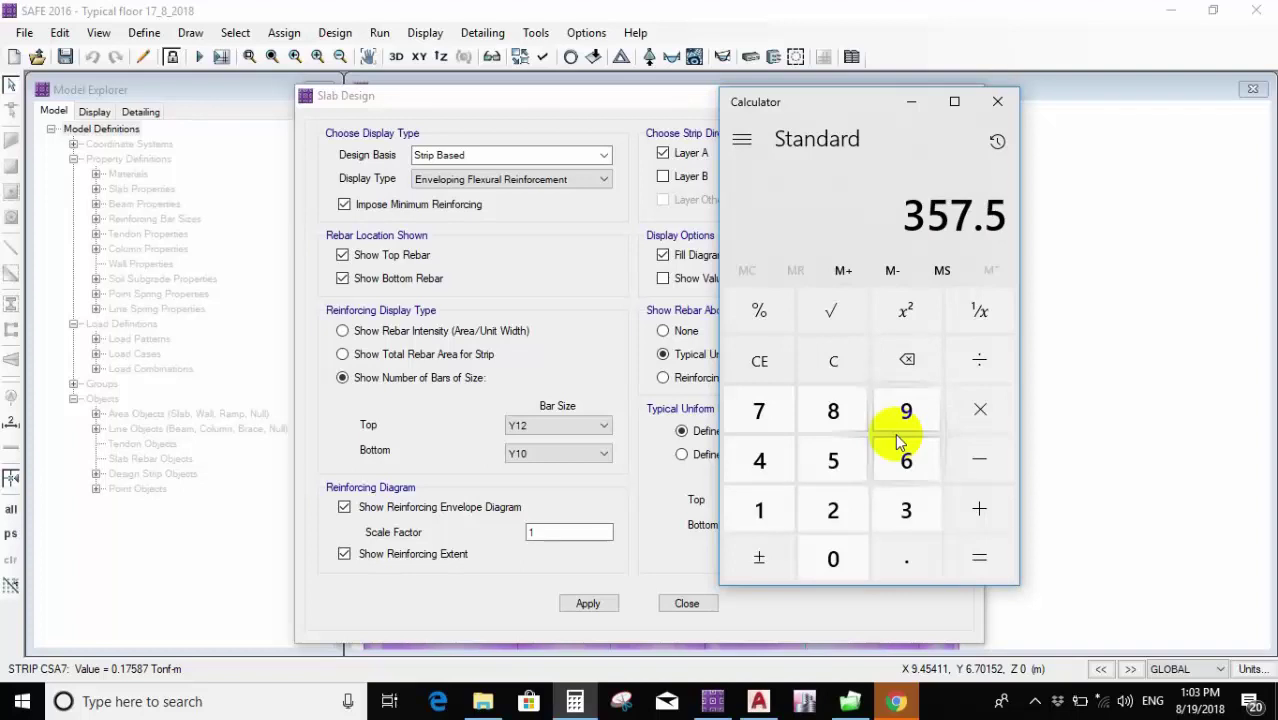
key("slash")
type("78.5")
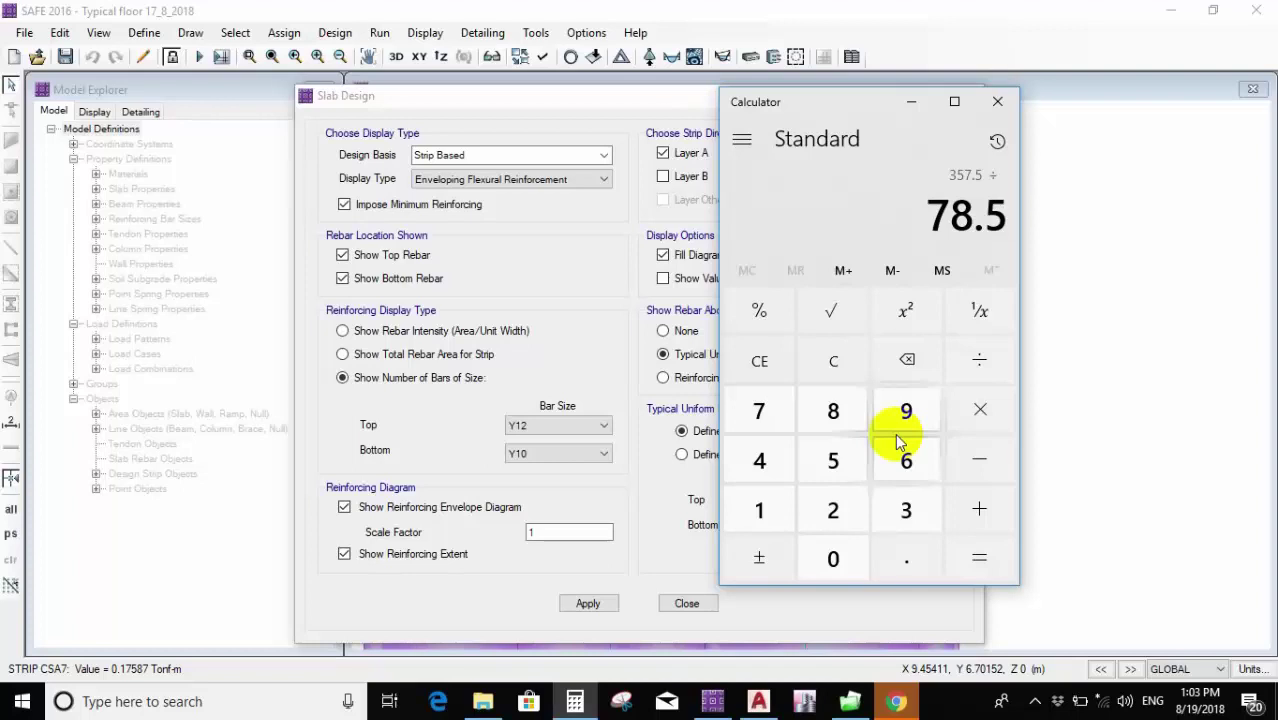
key("Return")
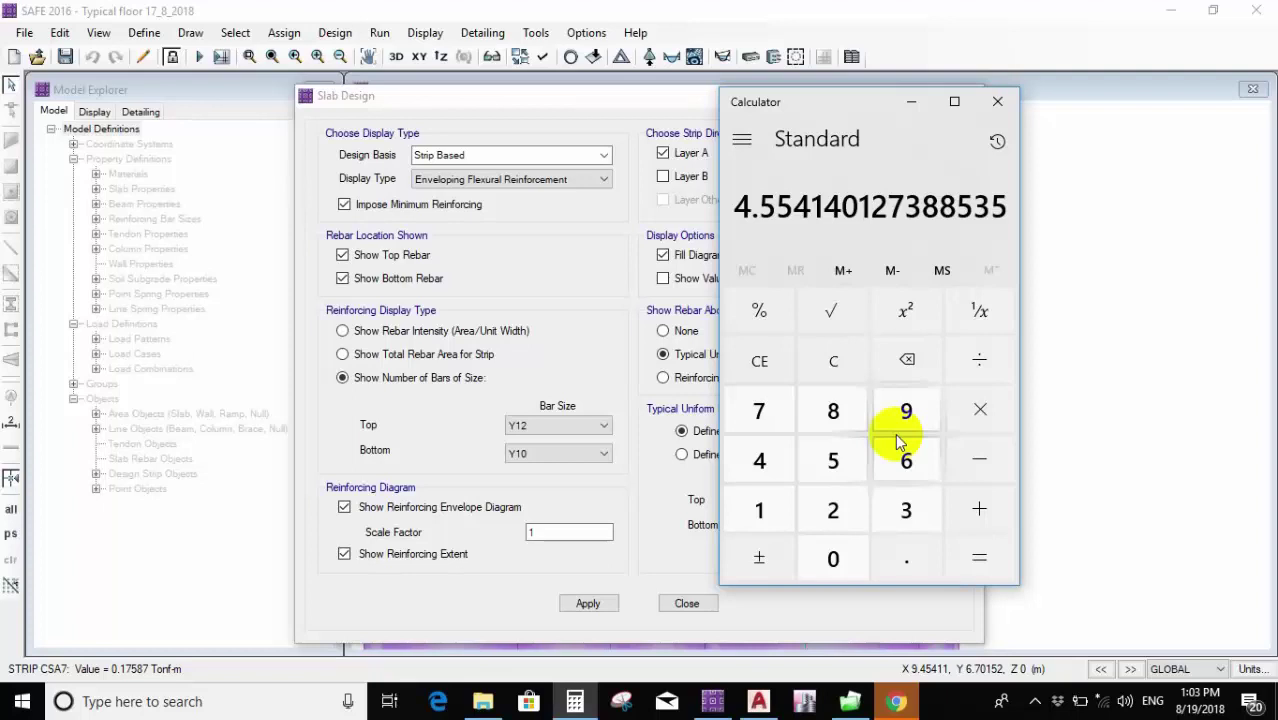
key("Escape")
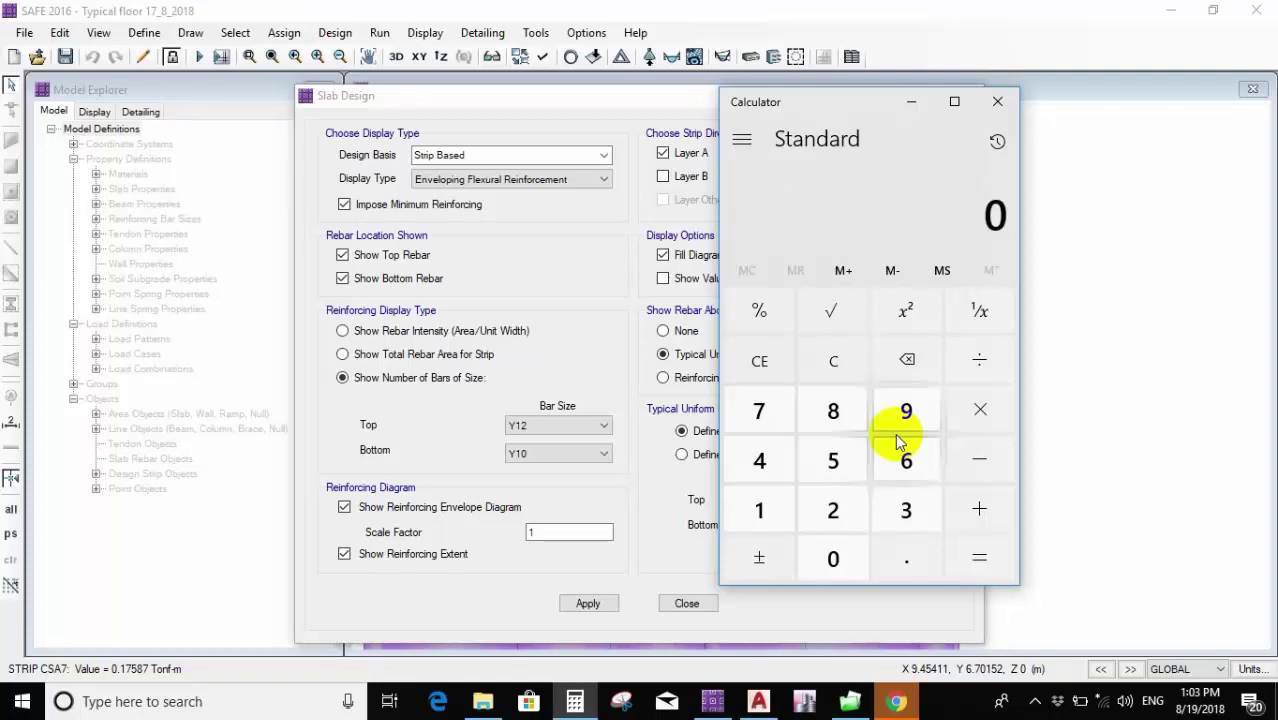
type("1.1/")
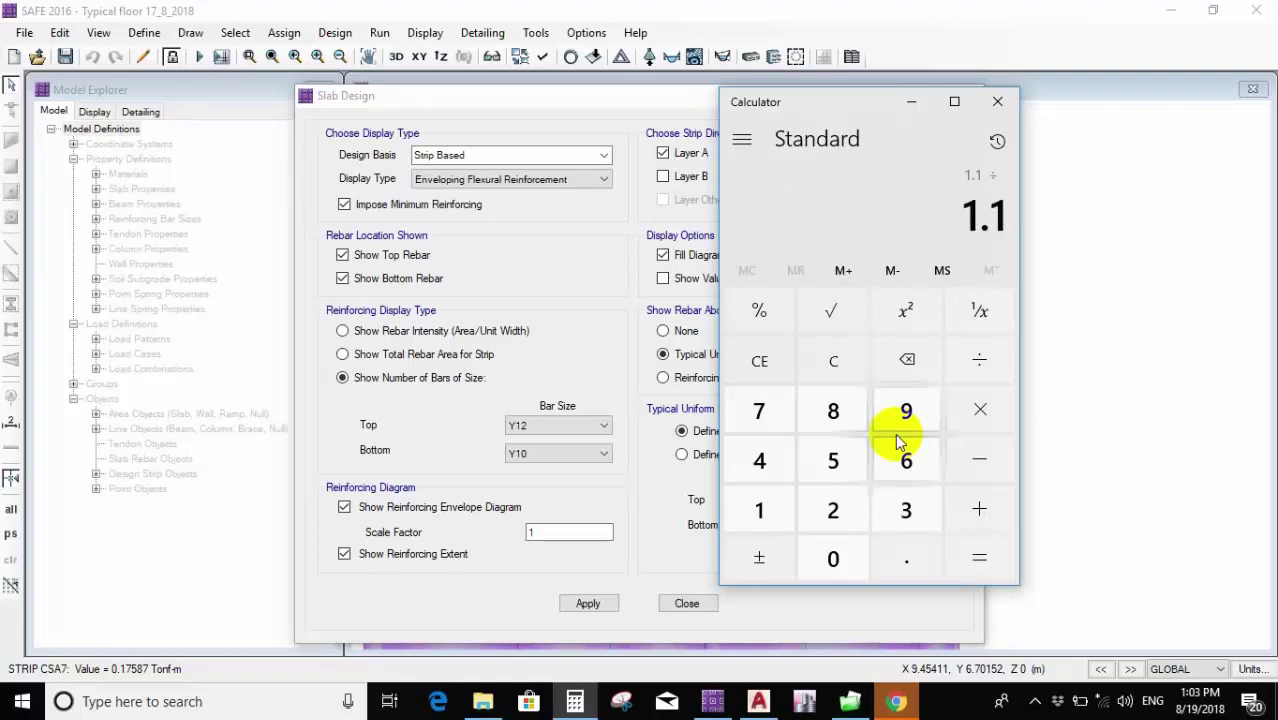
type("400*")
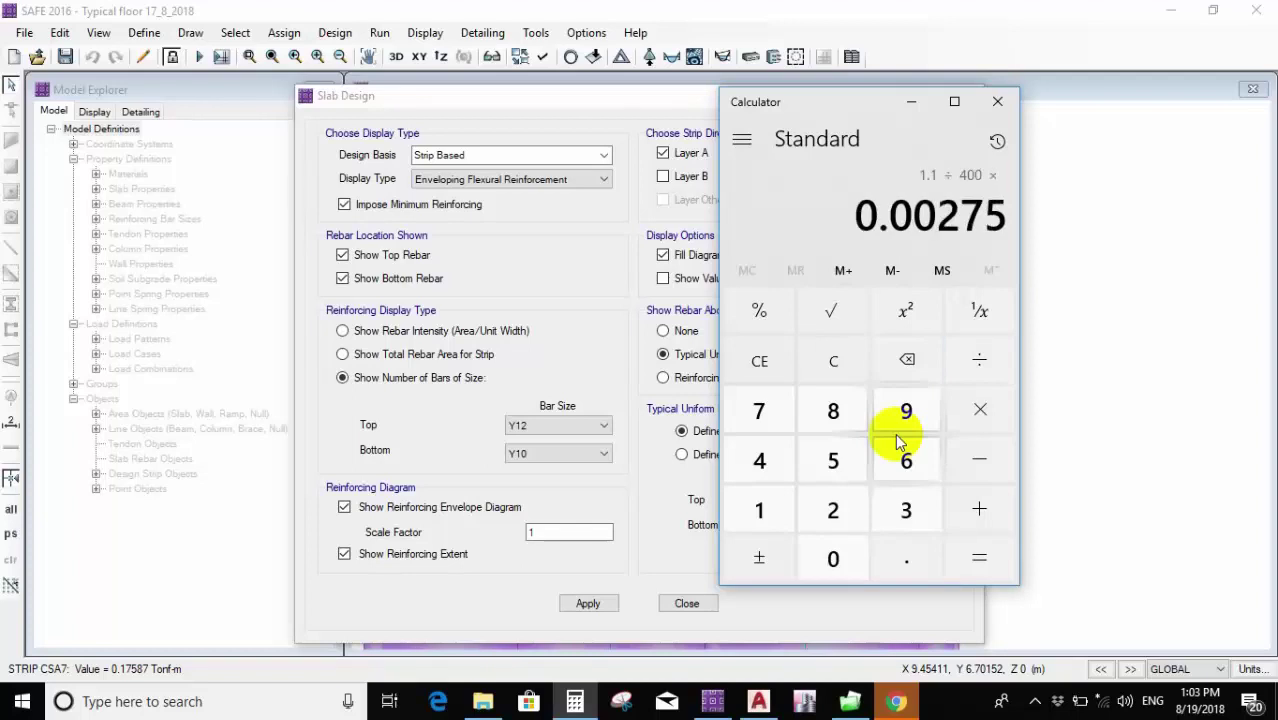
type("1000*")
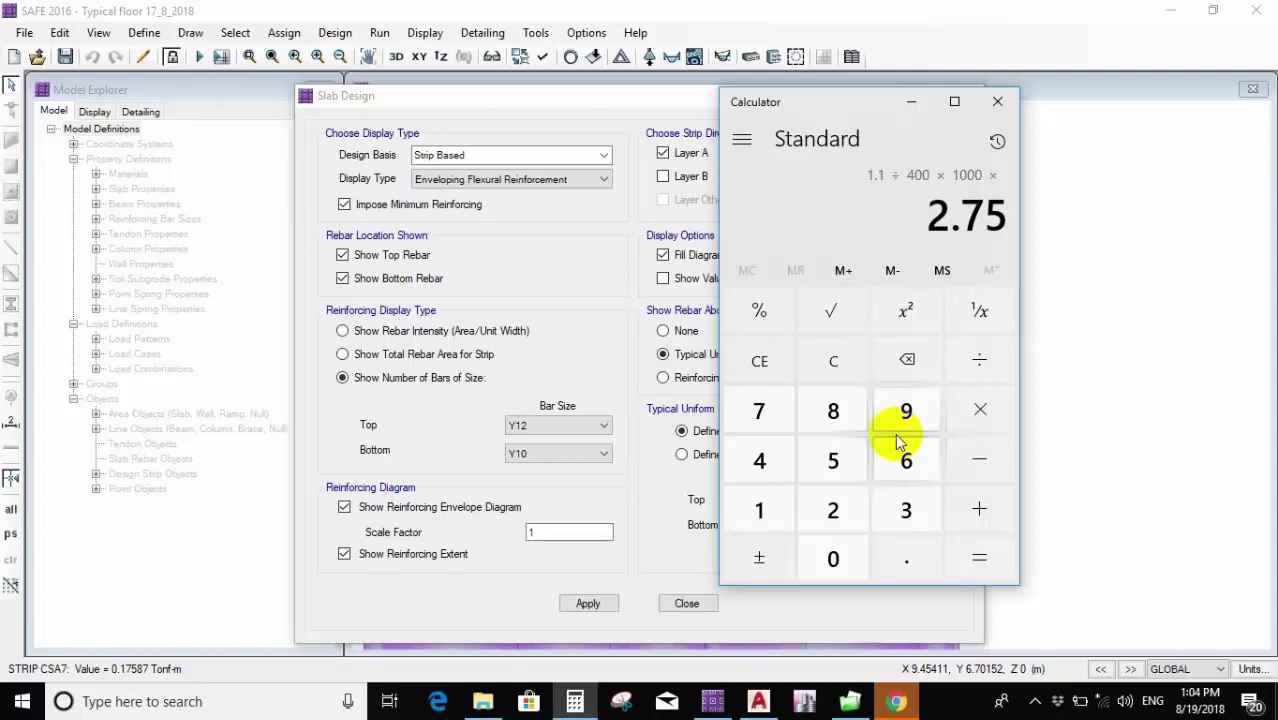
type("1660")
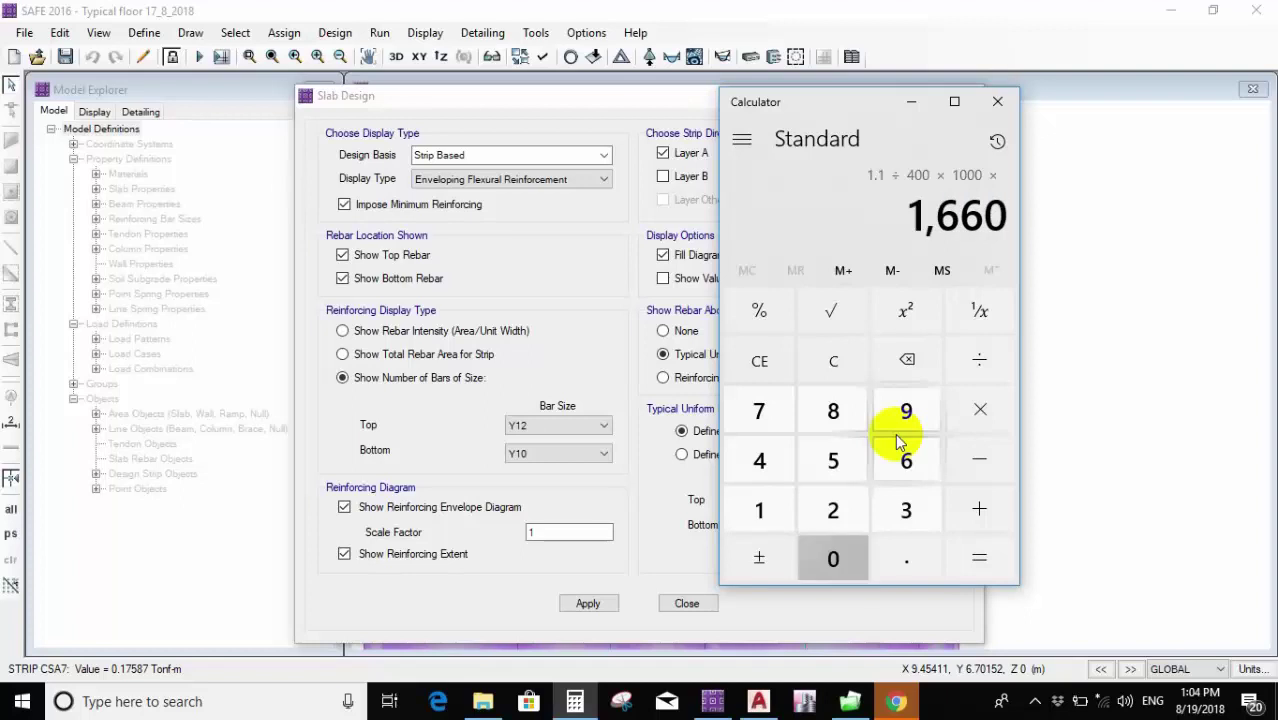
key("Return")
key("BackSpace")
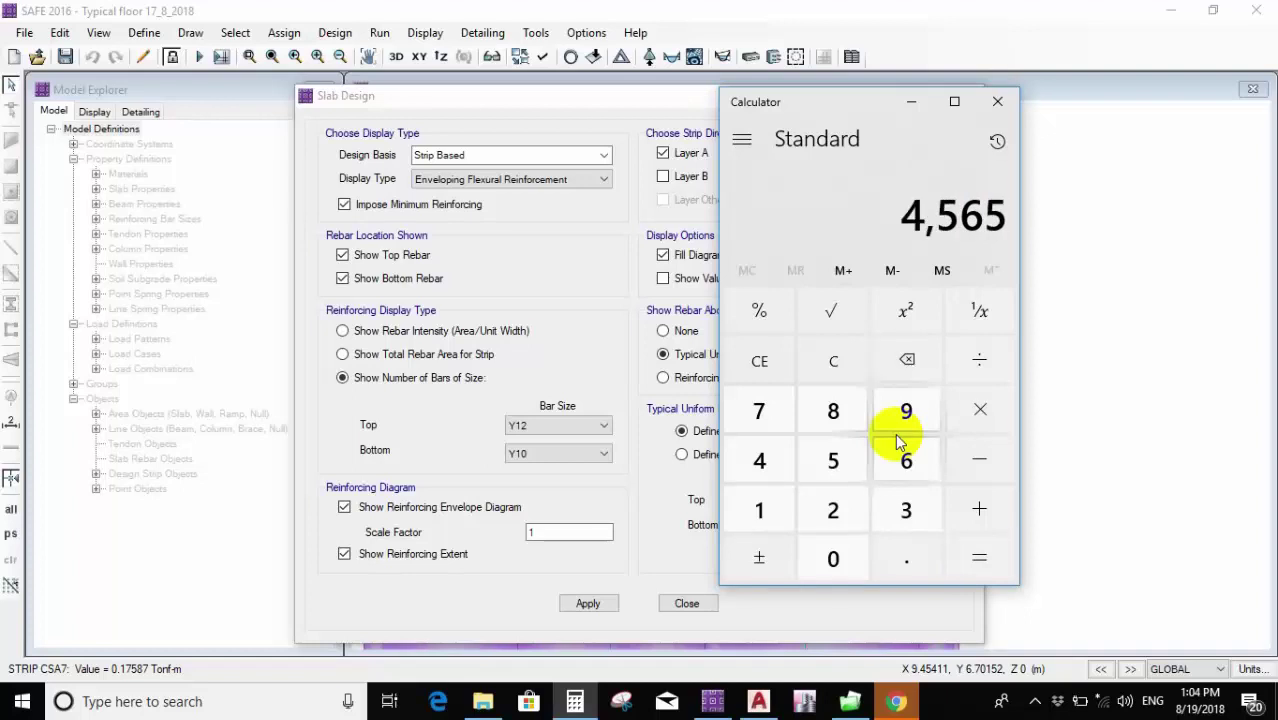
key("Escape")
type("1.1")
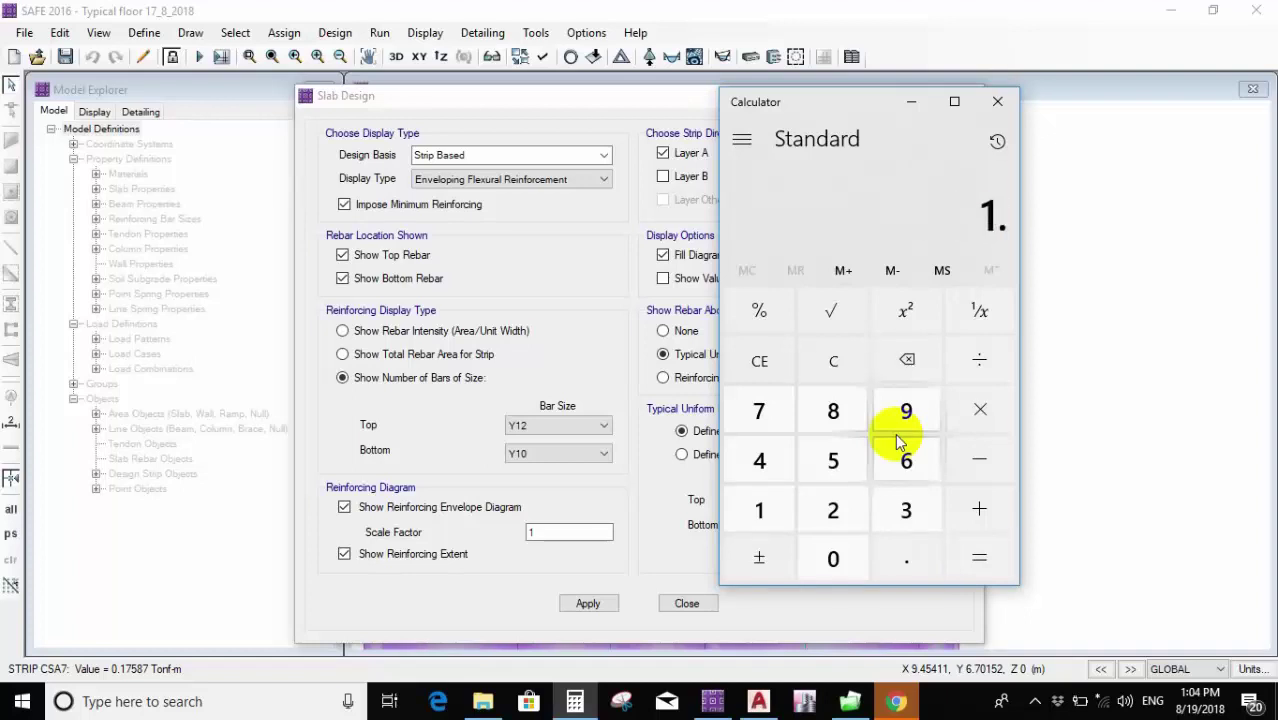
key("asterisk")
type("400")
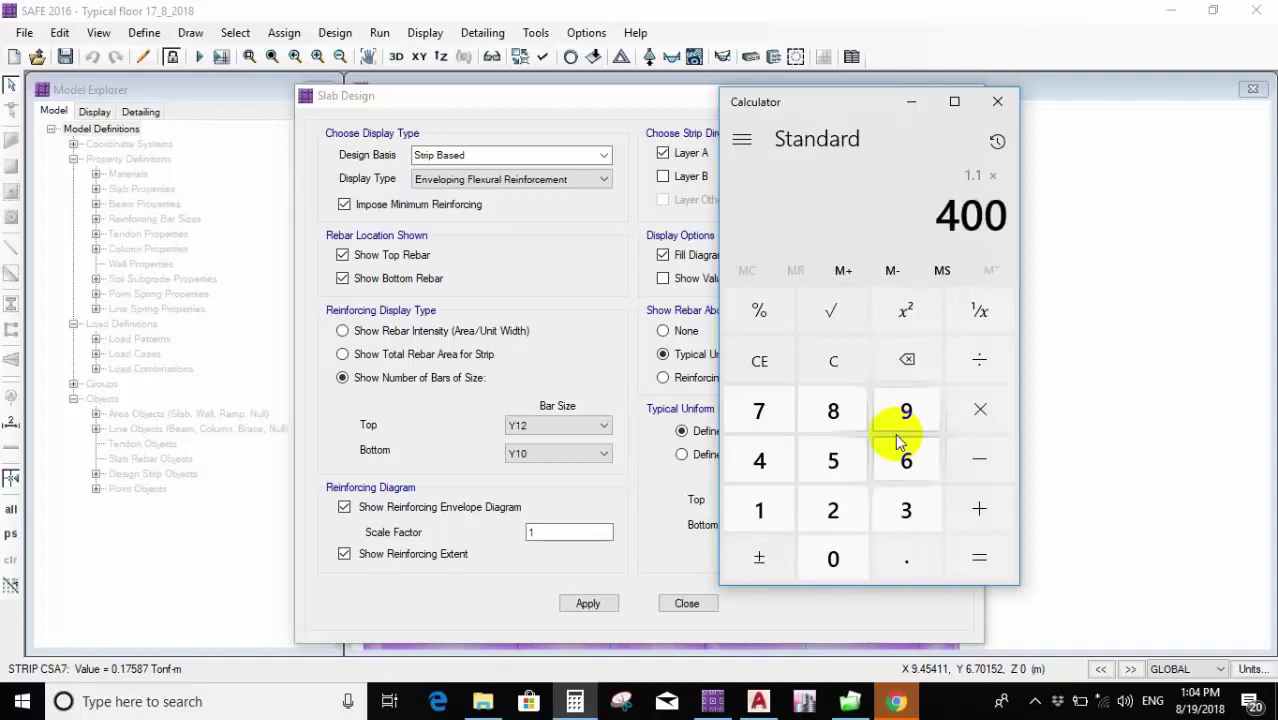
key("asterisk")
type("1000")
key("asterisk")
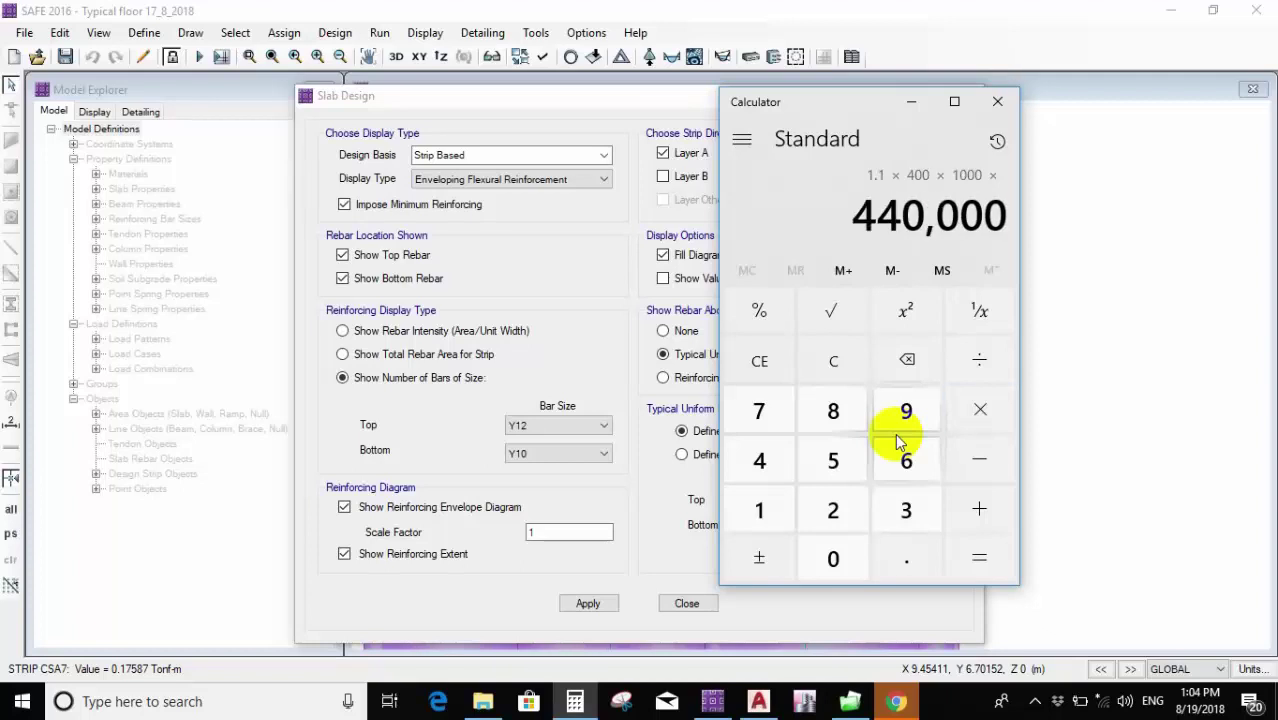
type("160")
key("Return")
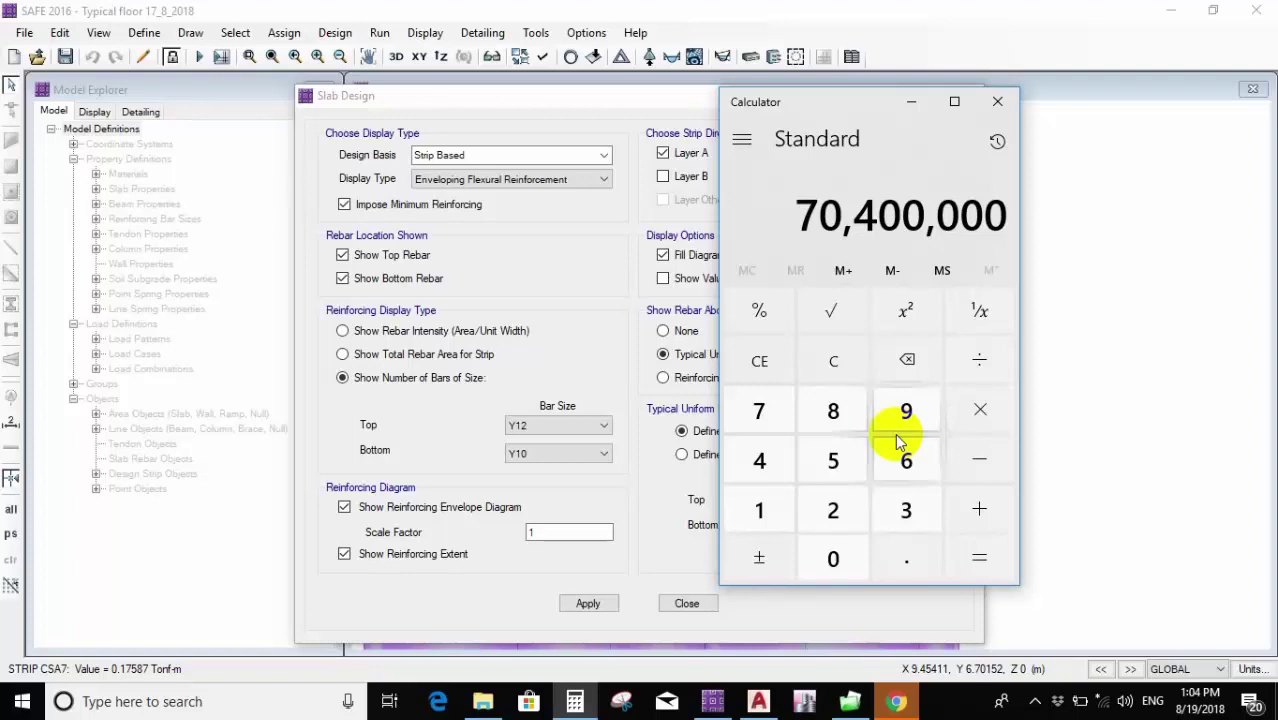
key("Escape")
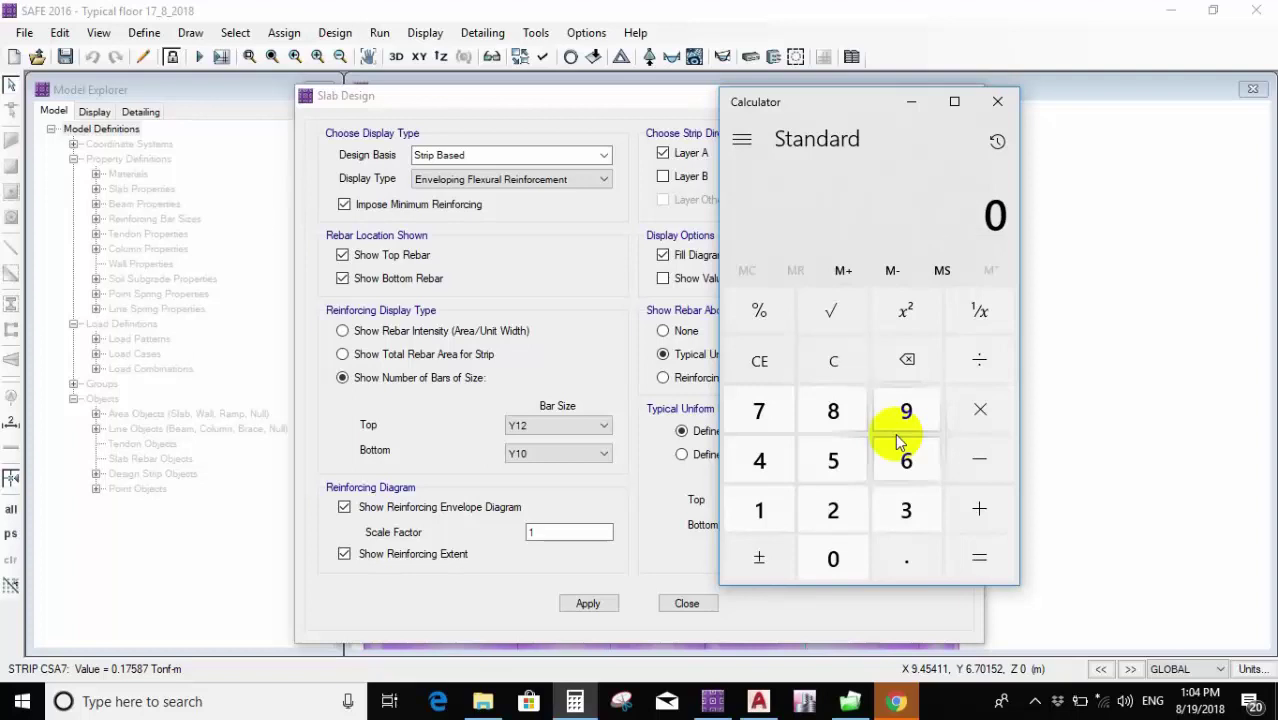
Compute 1.1 / 400 × 1000 × 160 for the slab's minimum reinforcement area.
type("1.1")
key("slash")
type("40")
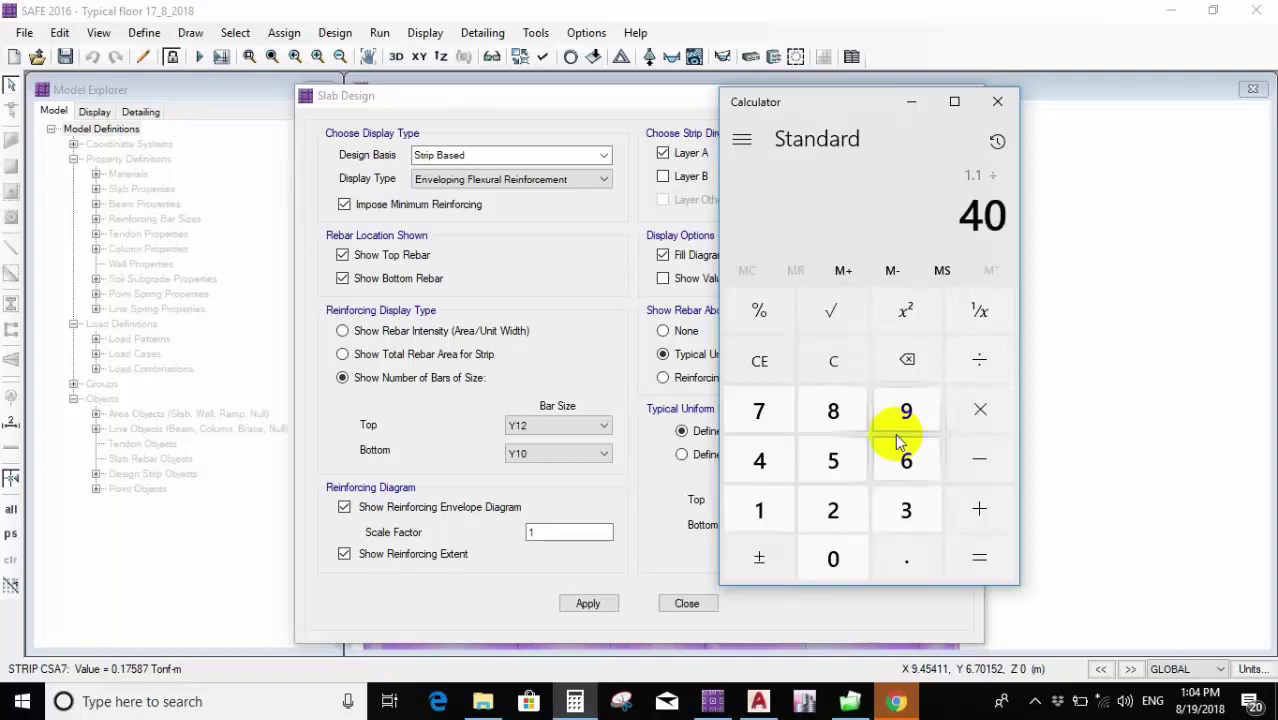
type("0")
key("Return")
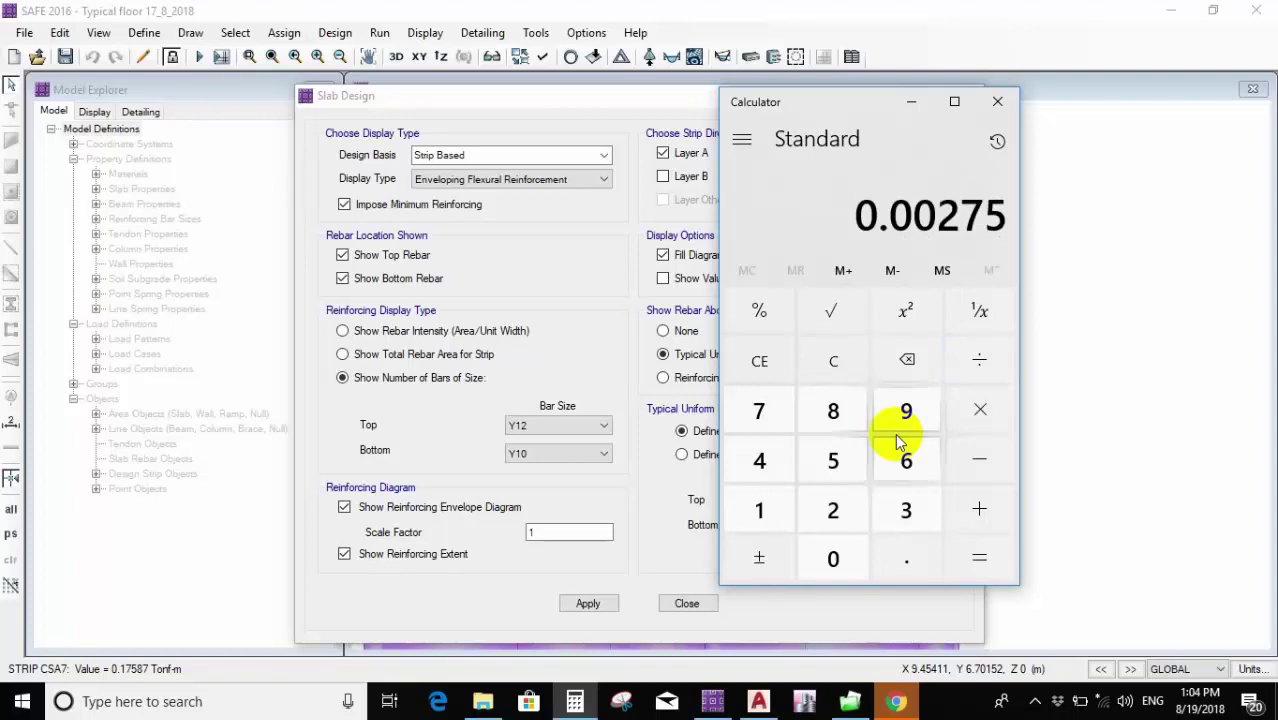
key("asterisk")
type("1000")
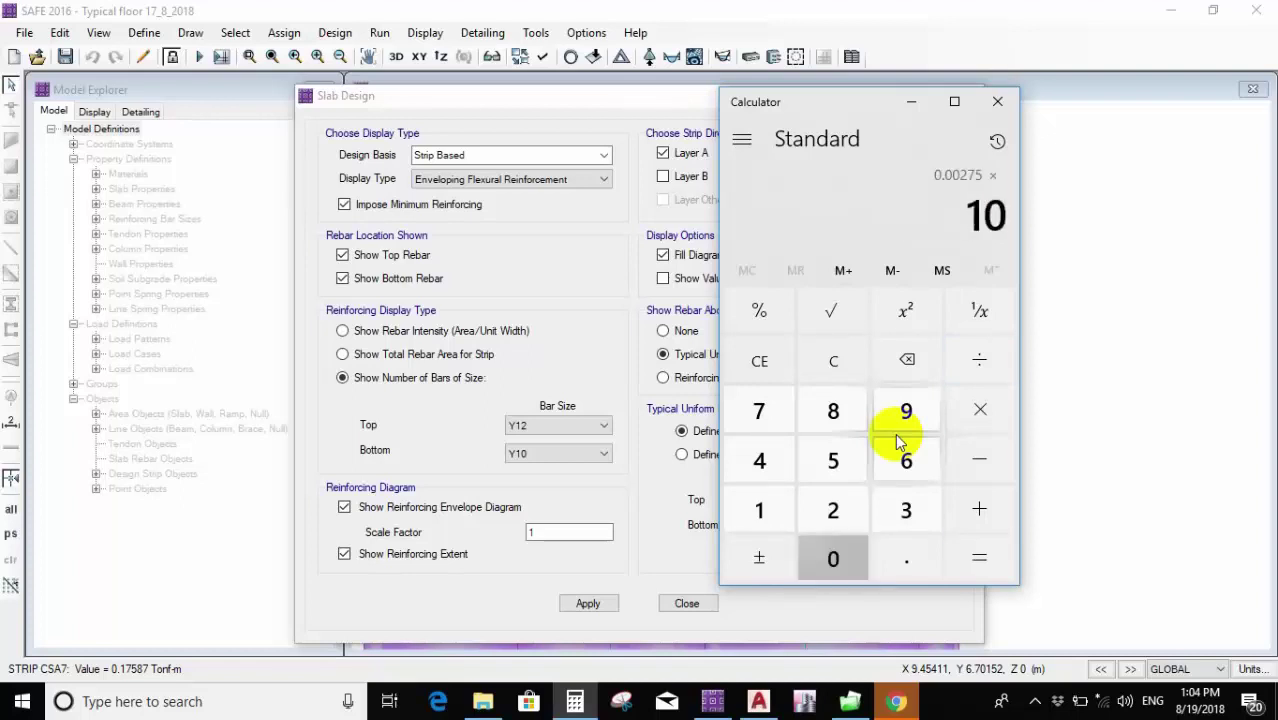
key("Return")
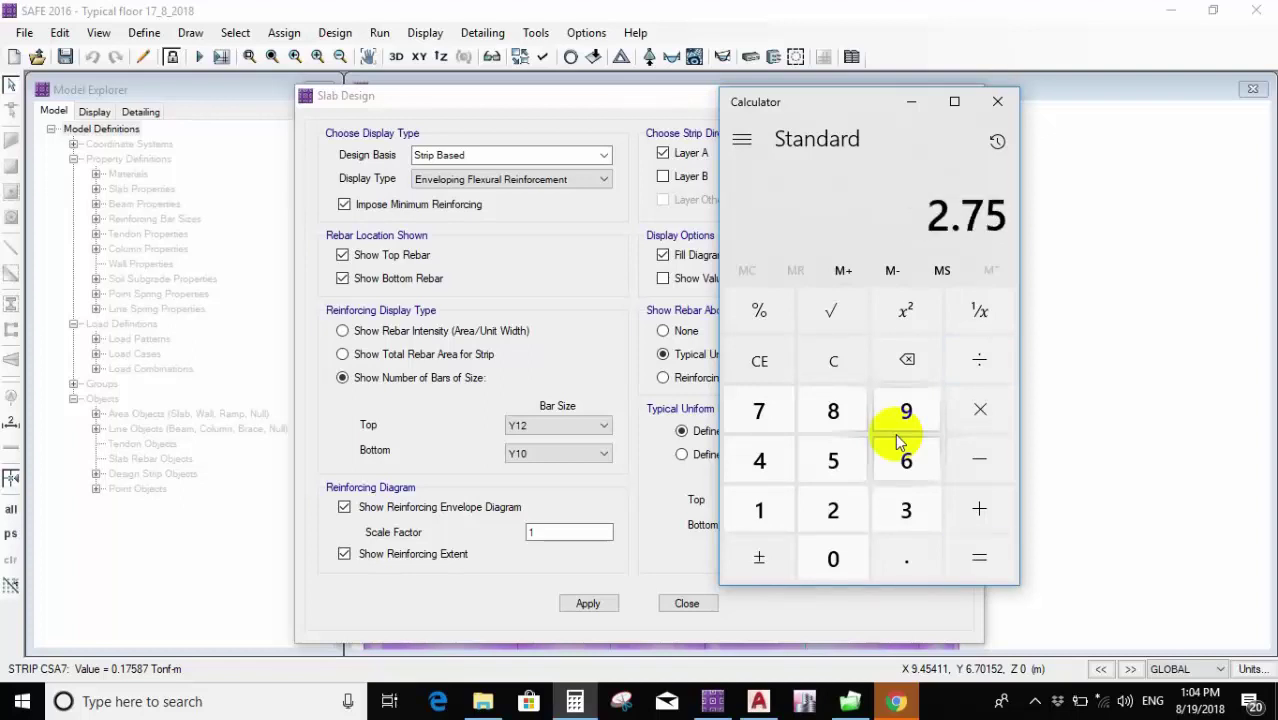
key("asterisk")
type("160")
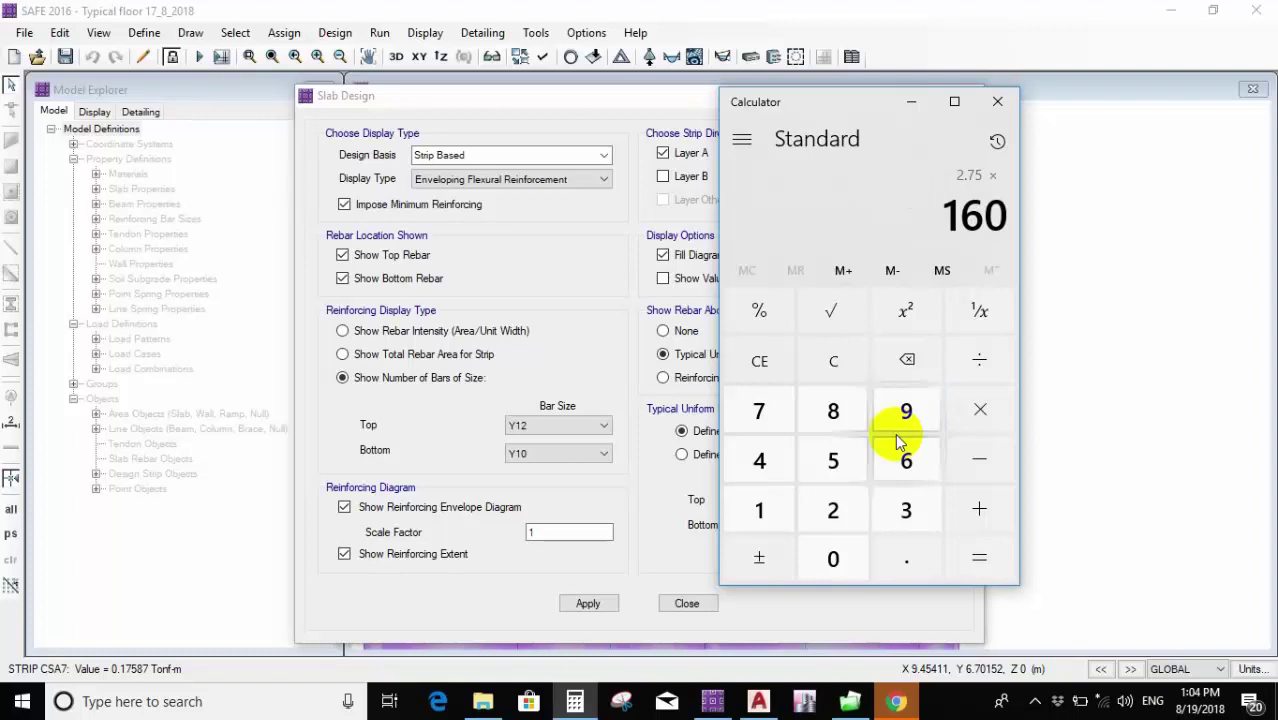
key("Return")
Divide the reinforcement area by 78.5 and by 2 for the bars per face, and clear the calculation.
key("slash")
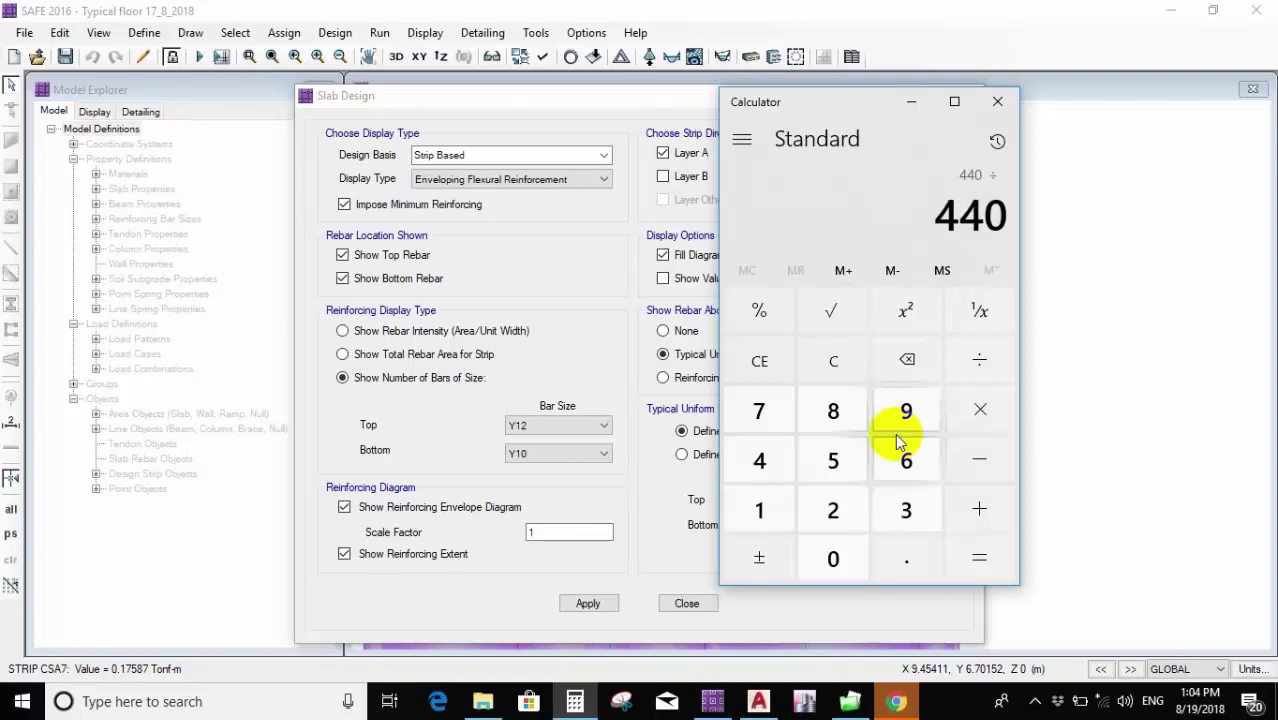
type("78.5")
key("Return")
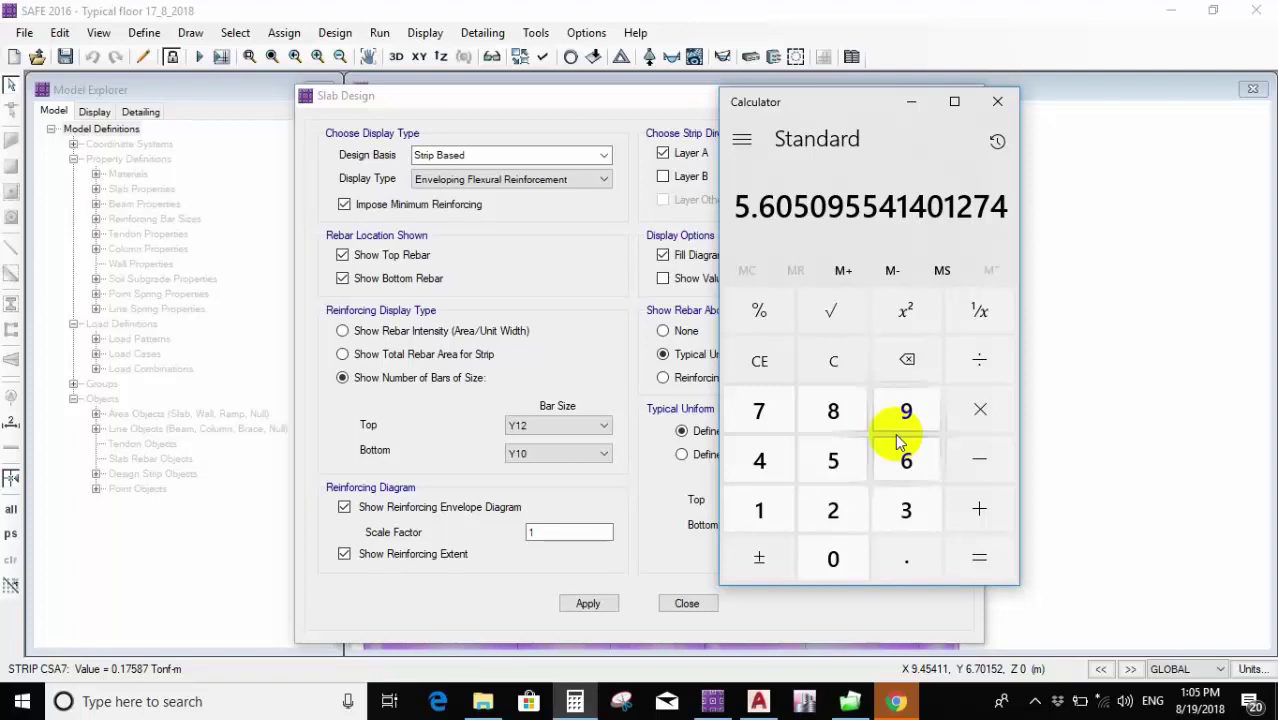
key("slash")
key("2")
key("Return")
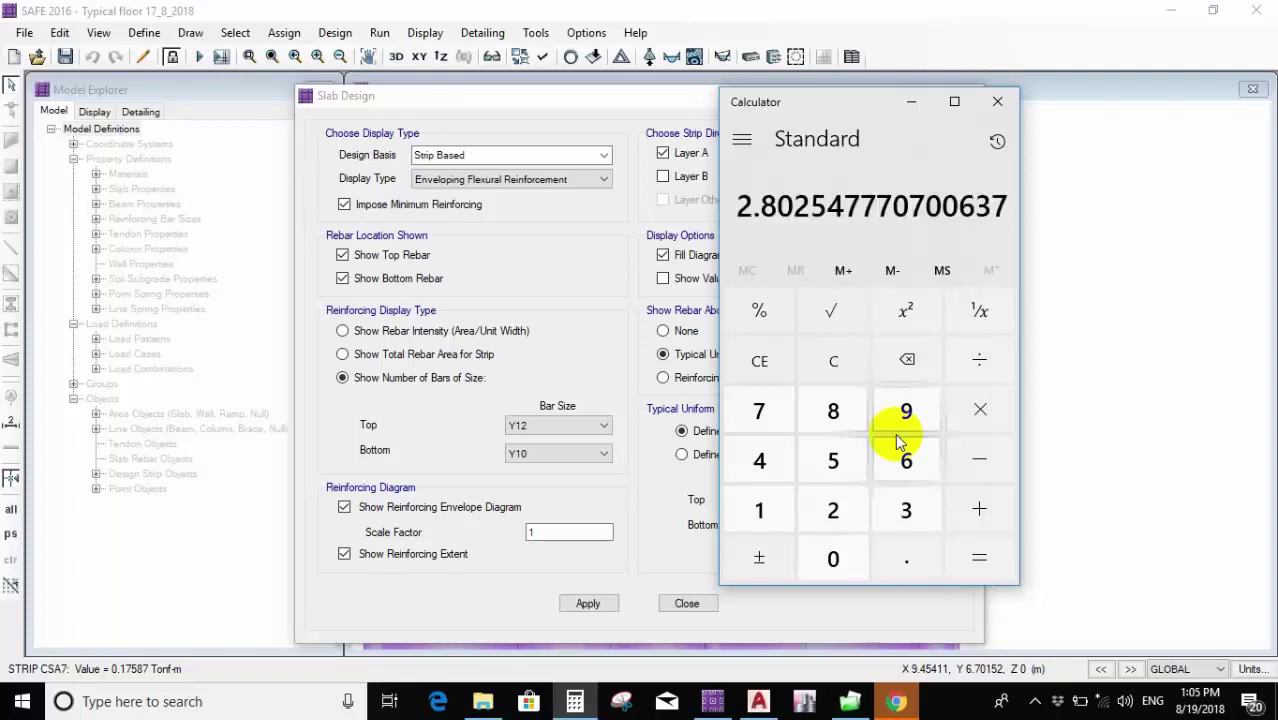
key("Escape")
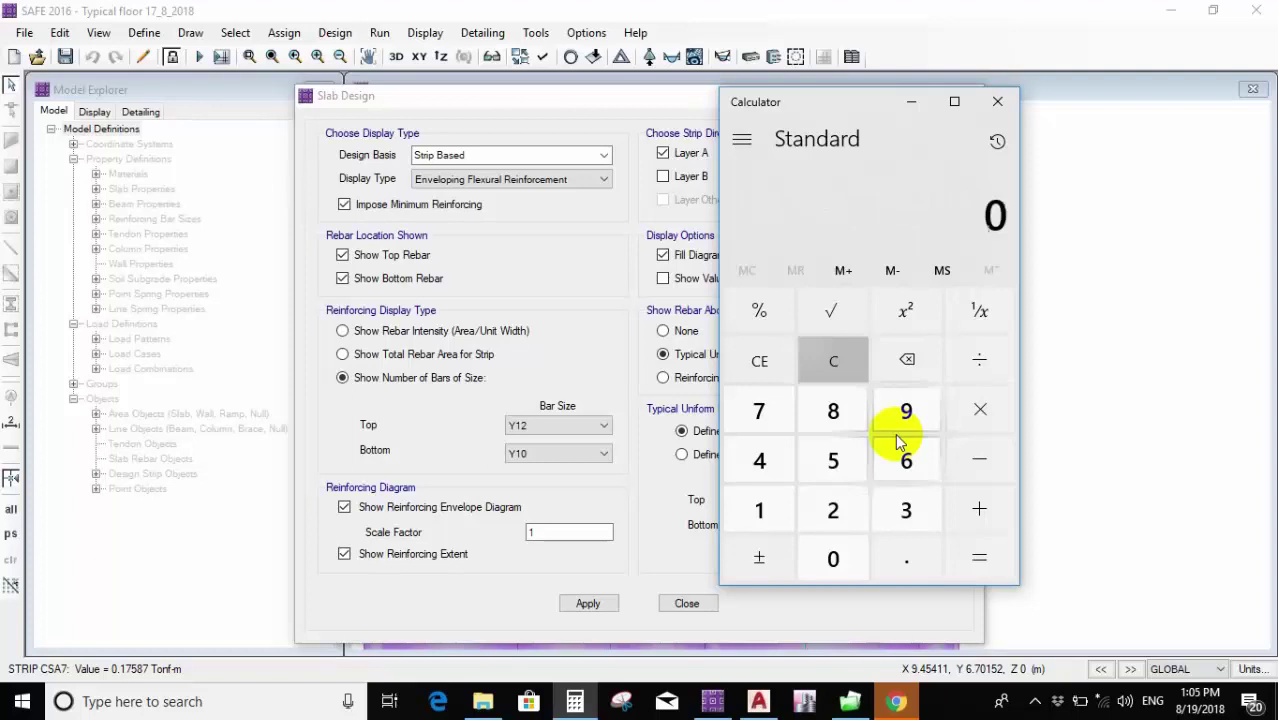
key("Escape")
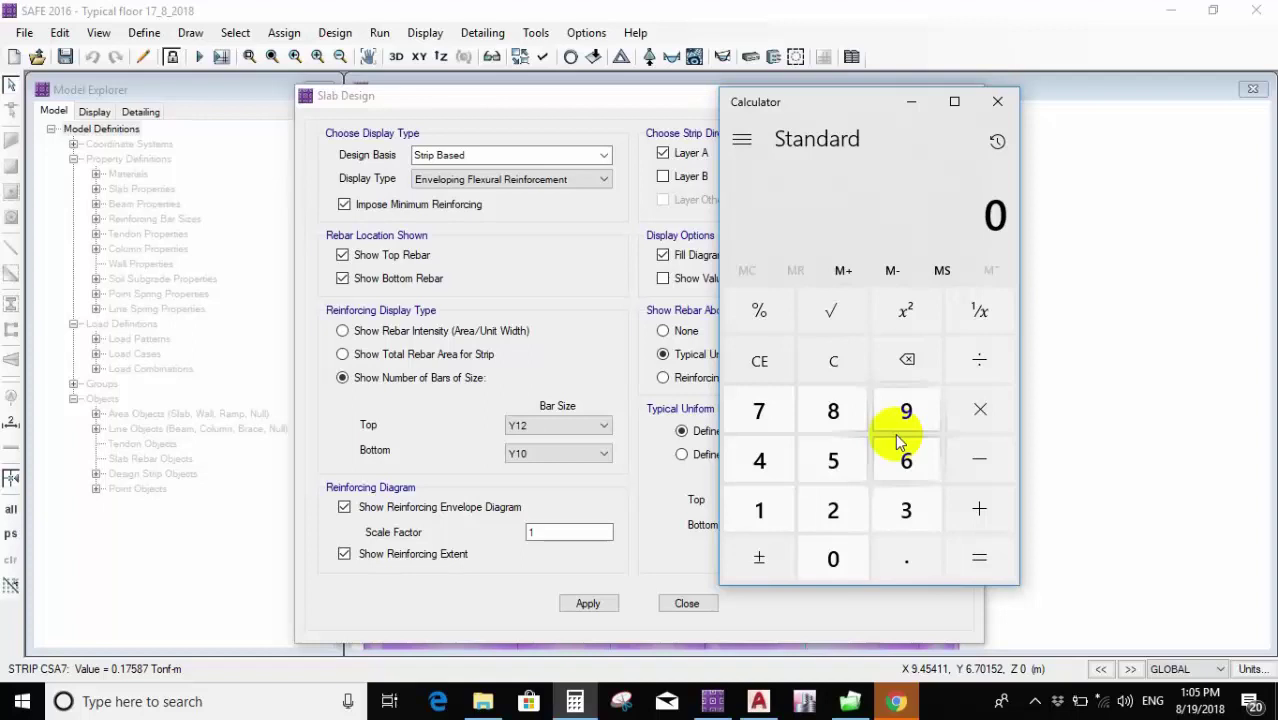
Recalculate the minimum reinforcement area per metre as 1.1 / 400 × 1000 × 160.
type("1.1")
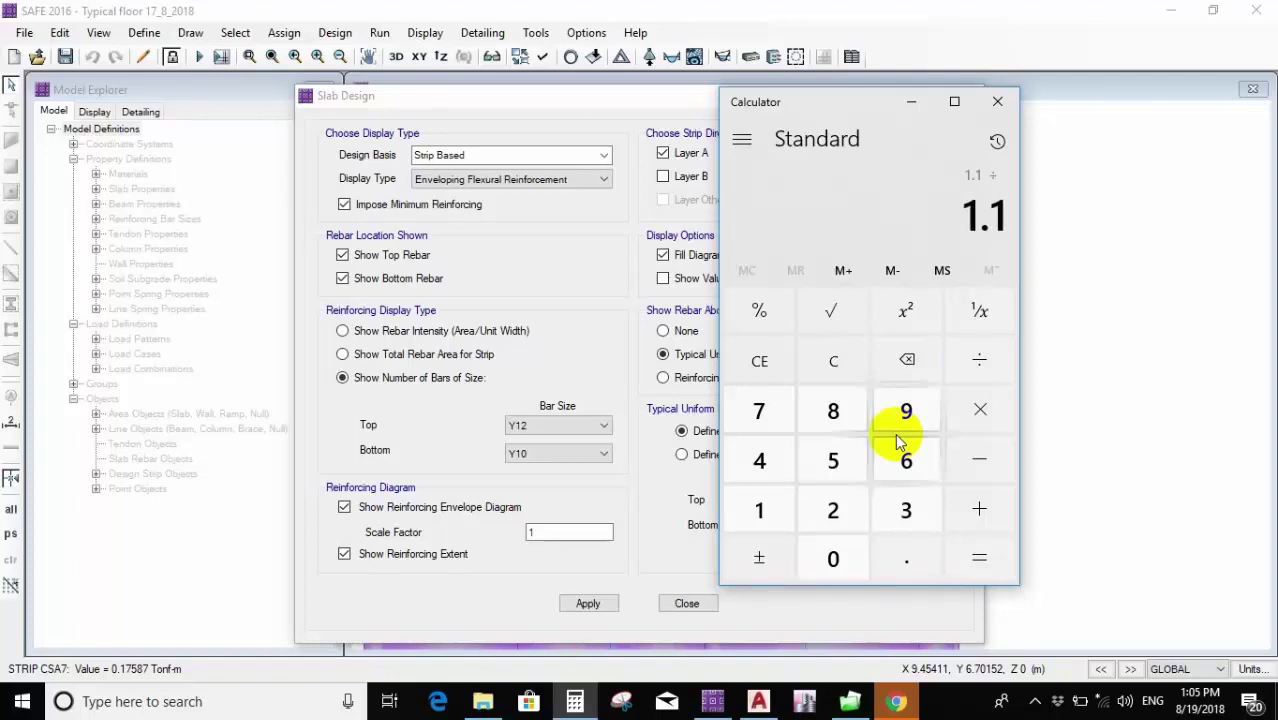
type("400")
key("Return")
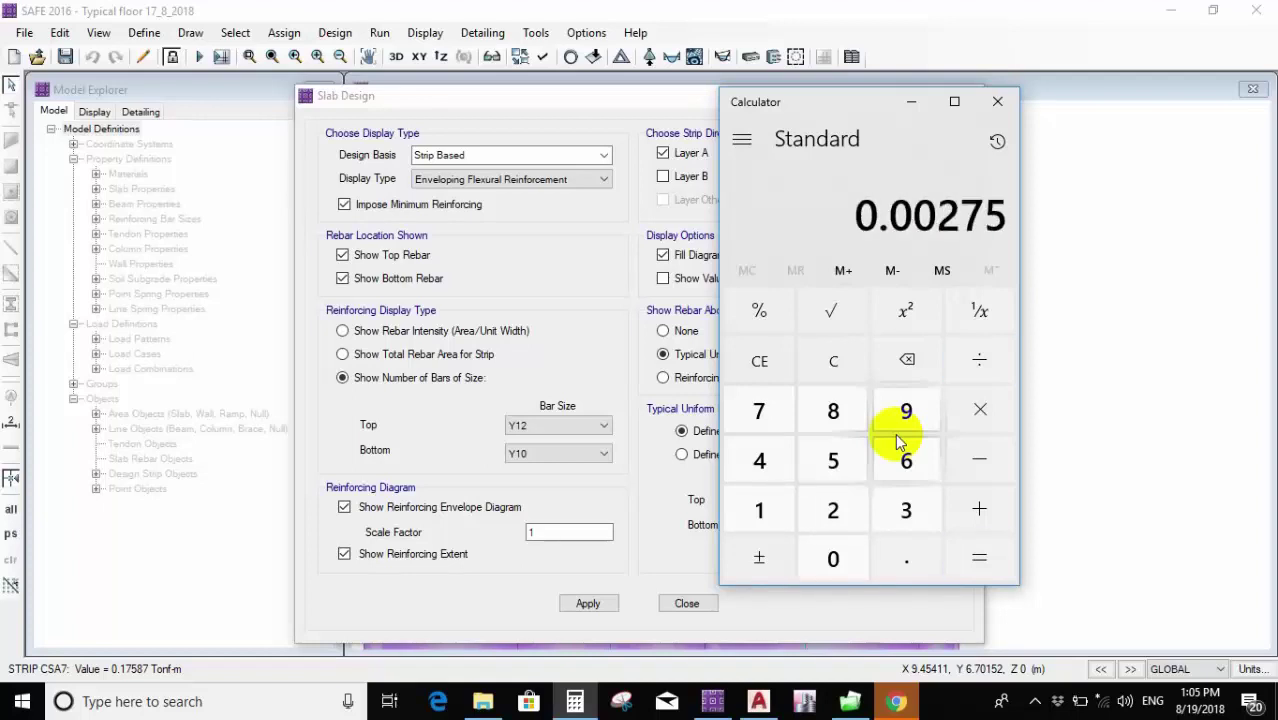
type("*1000")
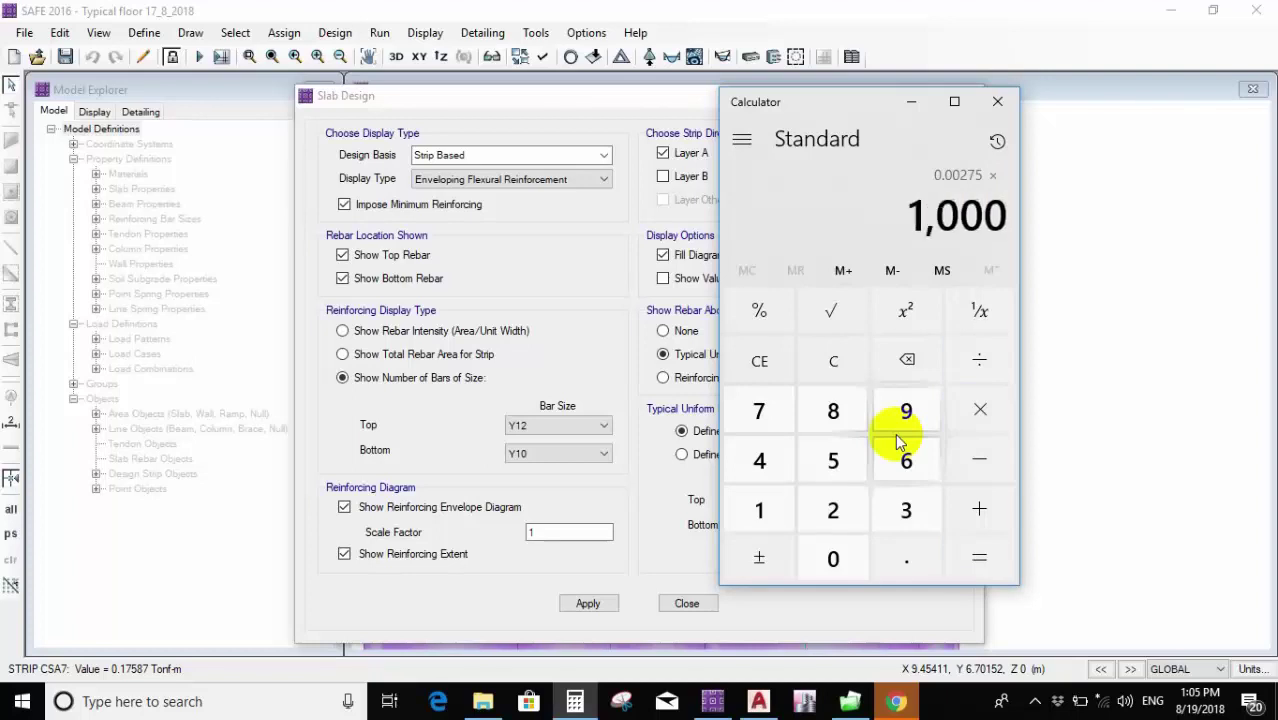
type("*")
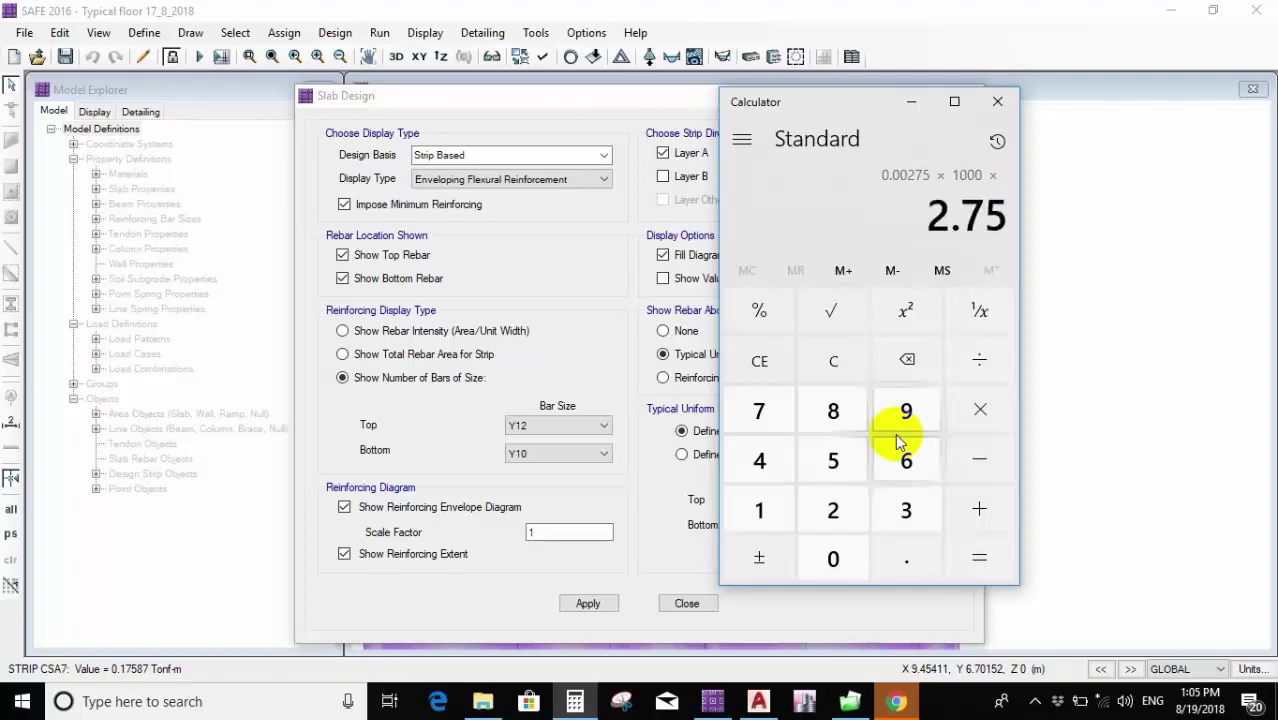
type("160")
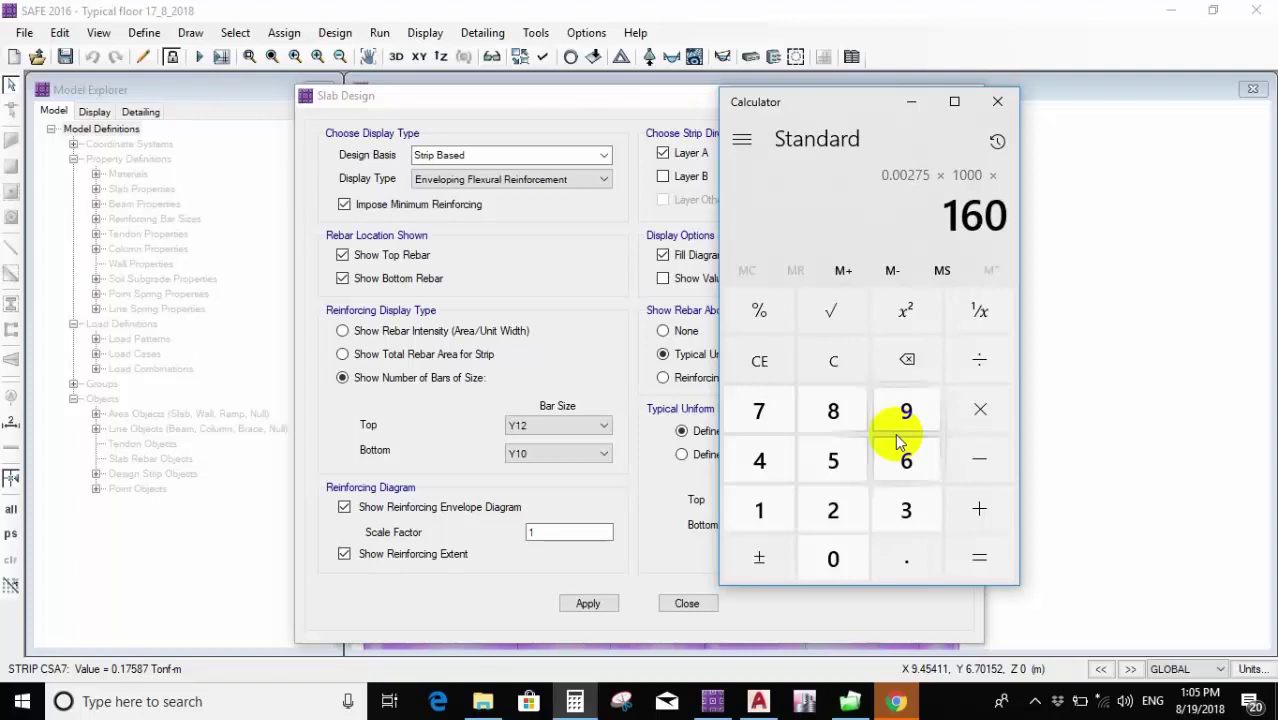
key("Return")
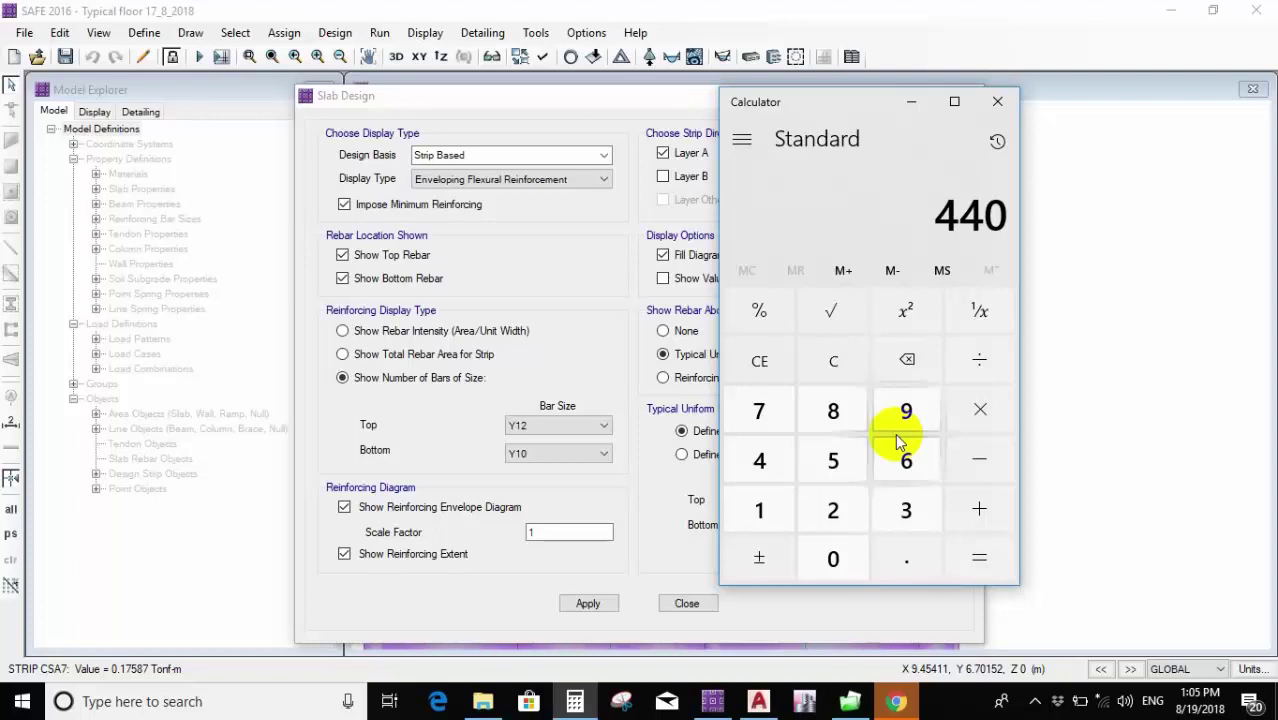
Halve the reinforcement area, divide it by 78.5, and close Calculator to return to the slab design settings.
type("/2")
key("Return")
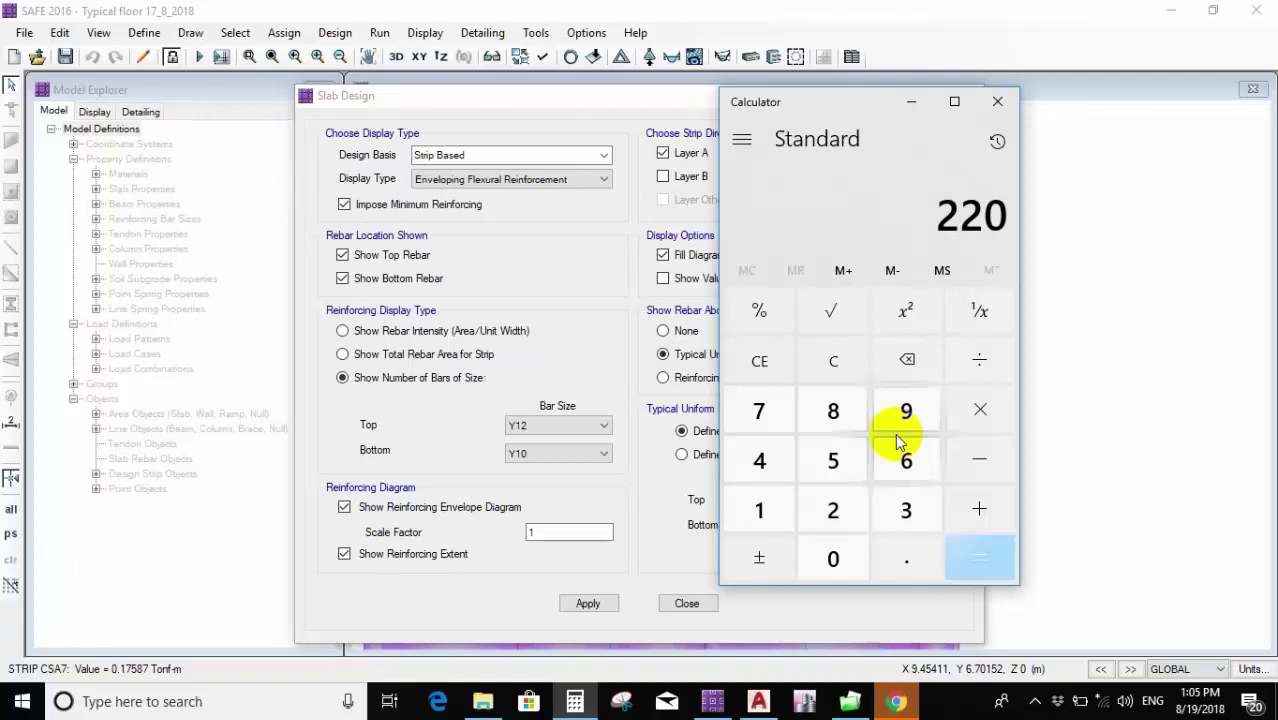
type("/78.5")
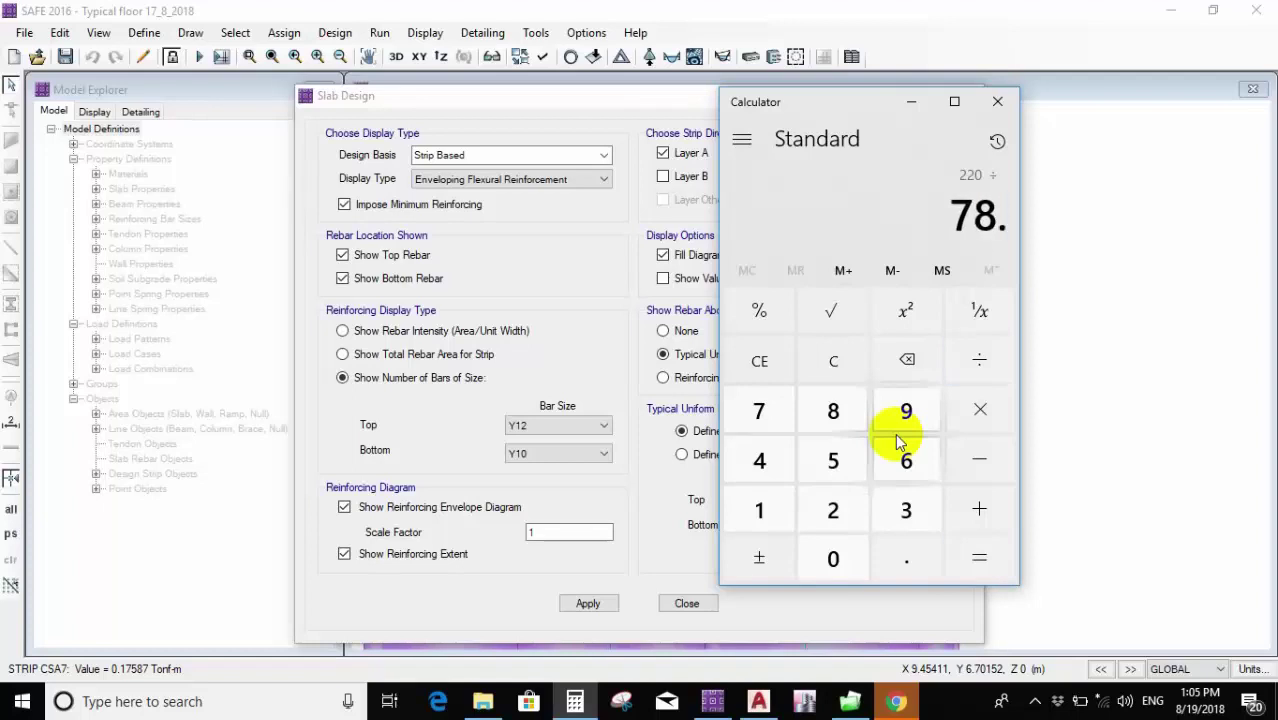
key("Return")
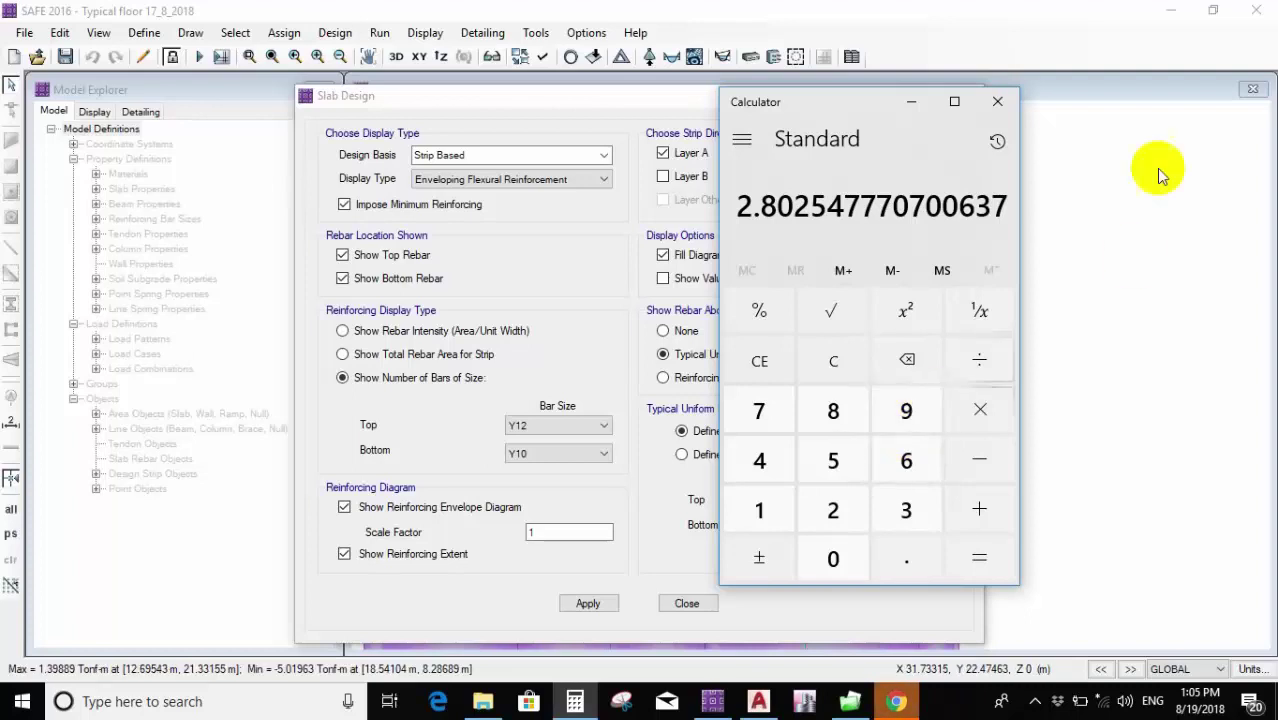
left_click(1000, 103)
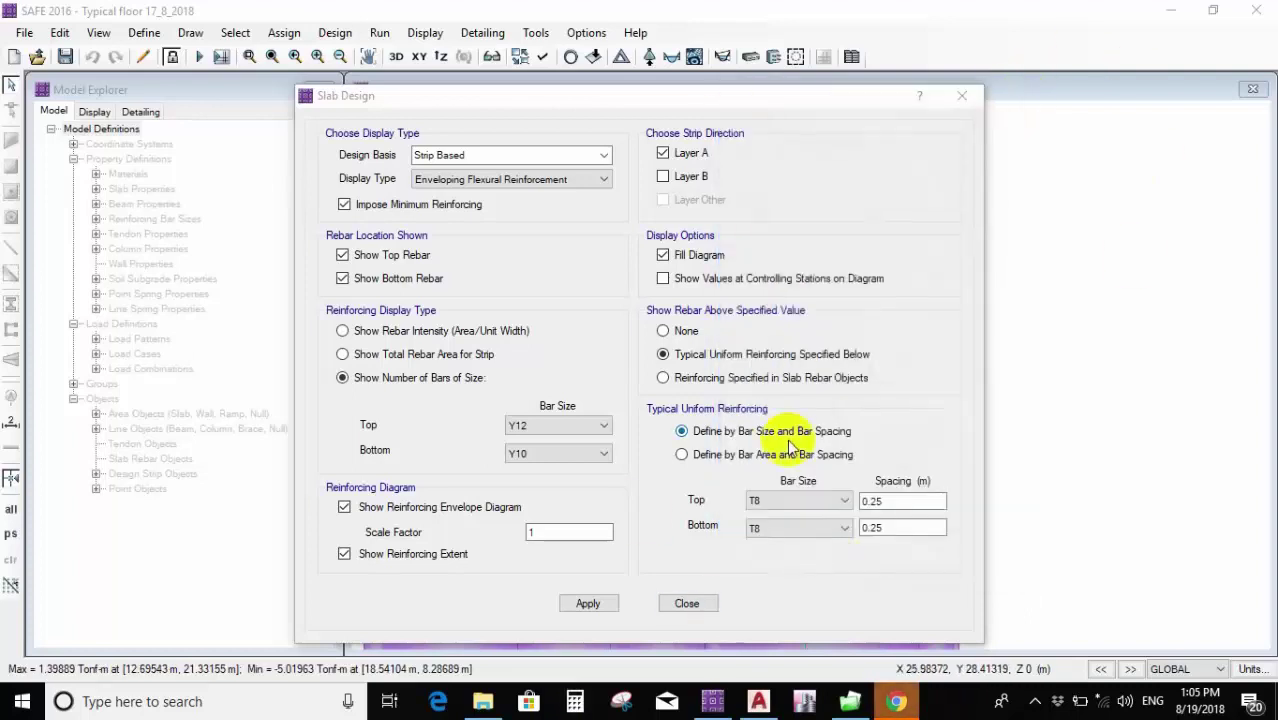
Set the typical uniform reinforcing to Y10 bars at 0.2 m spacing for both top and bottom, and apply the slab design display.
left_click(800, 502)
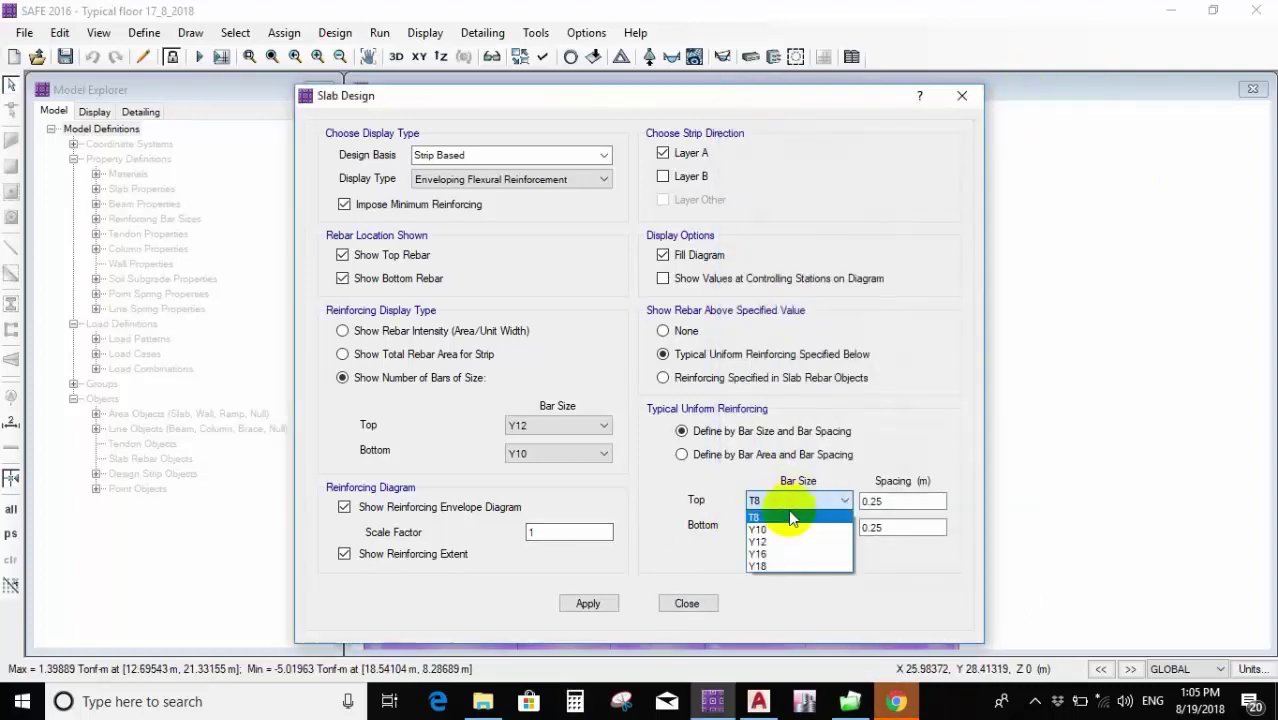
left_click(775, 525)
left_click(894, 499)
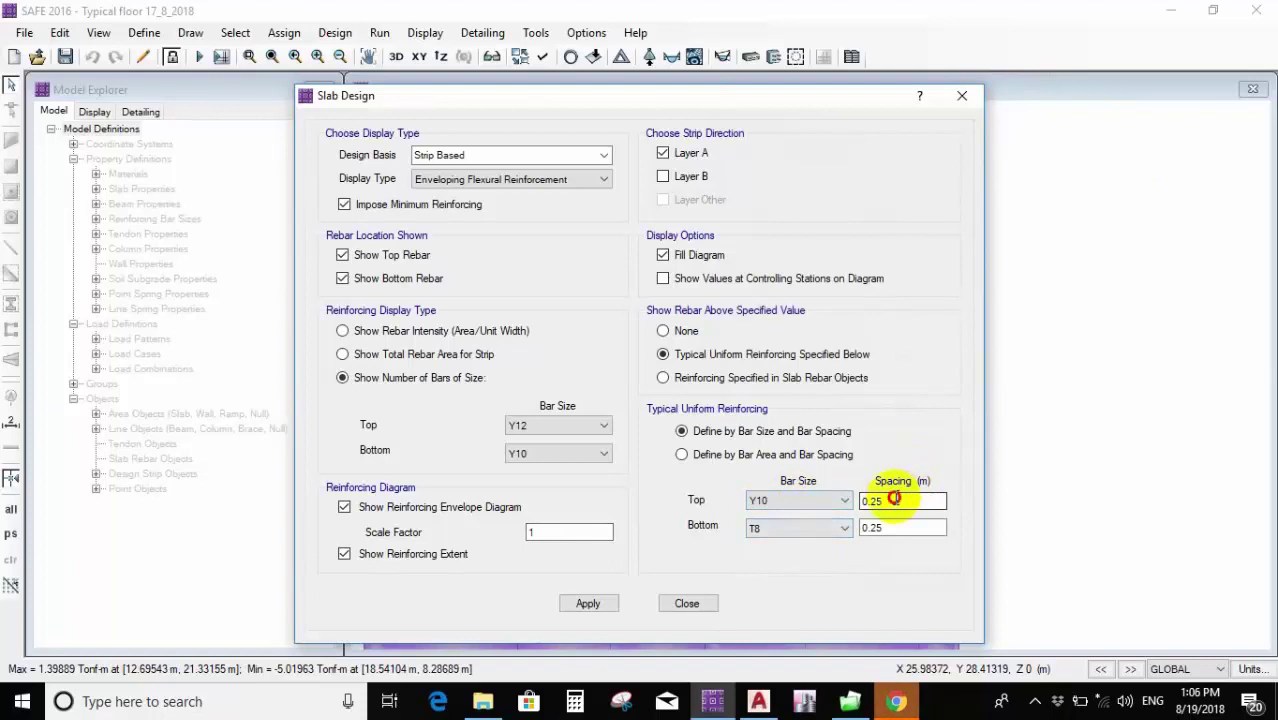
type(".2")
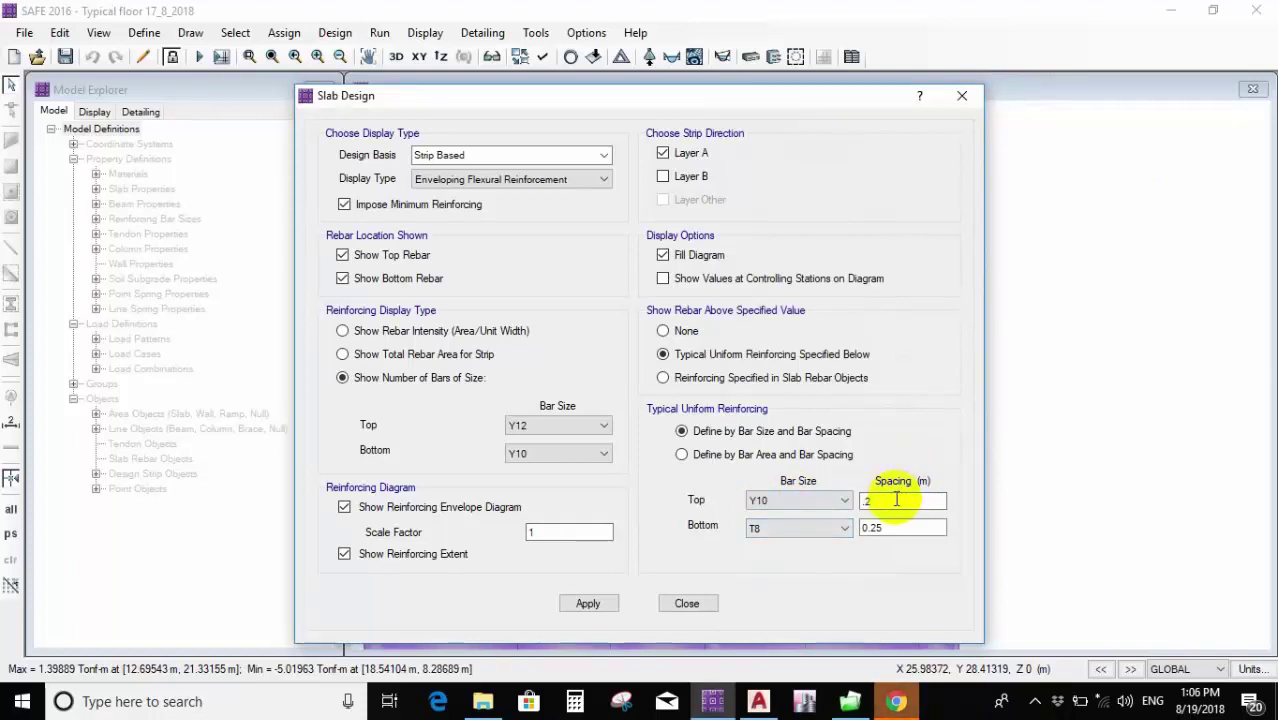
left_click(801, 530)
left_click(802, 563)
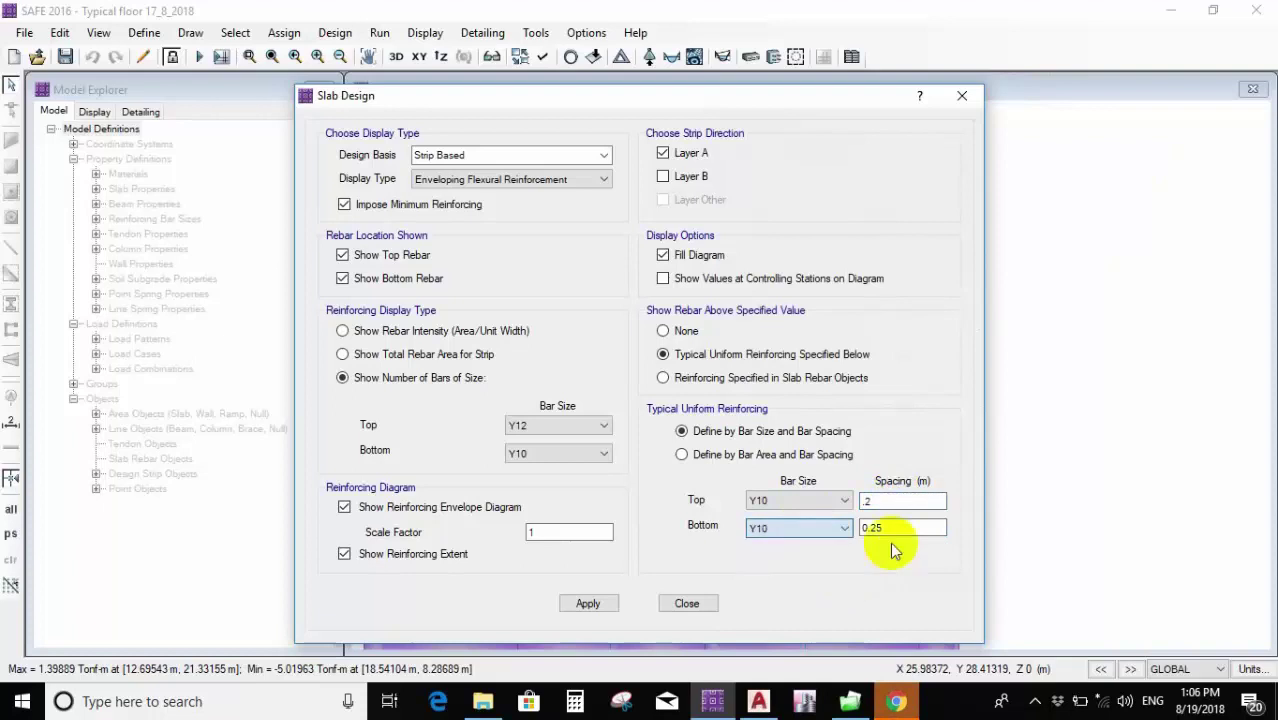
left_click(899, 529)
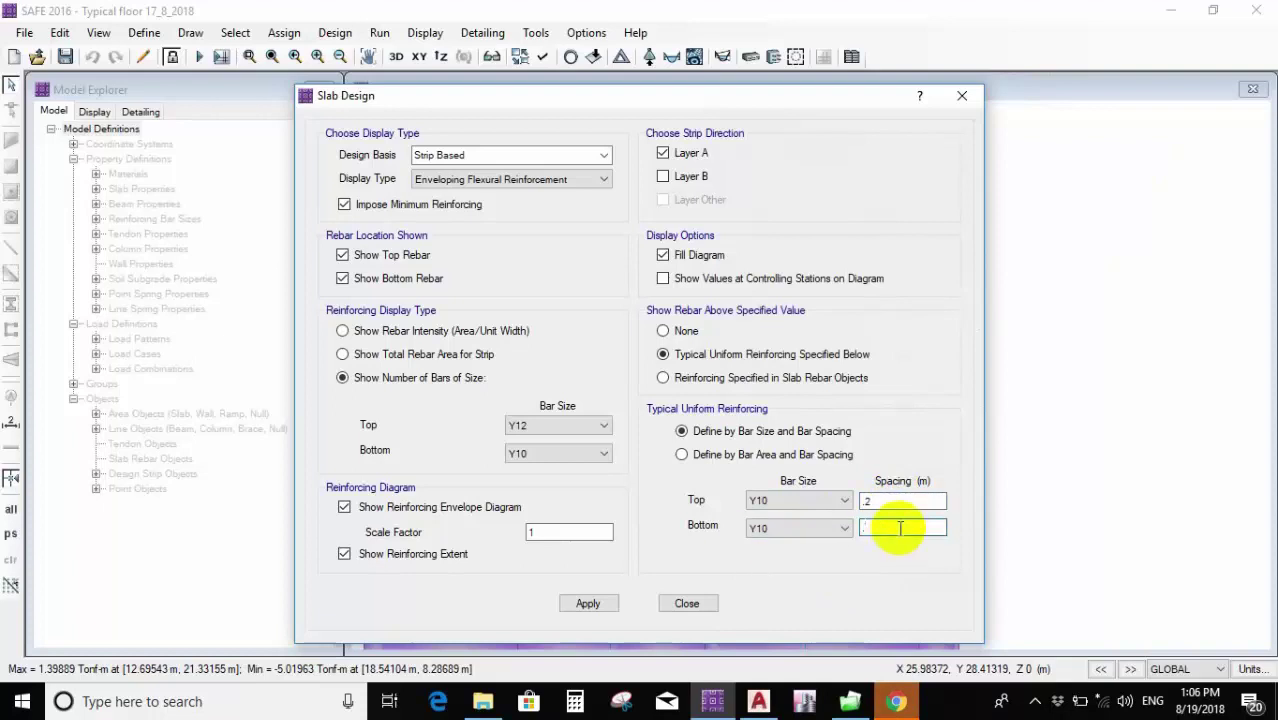
type(".2")
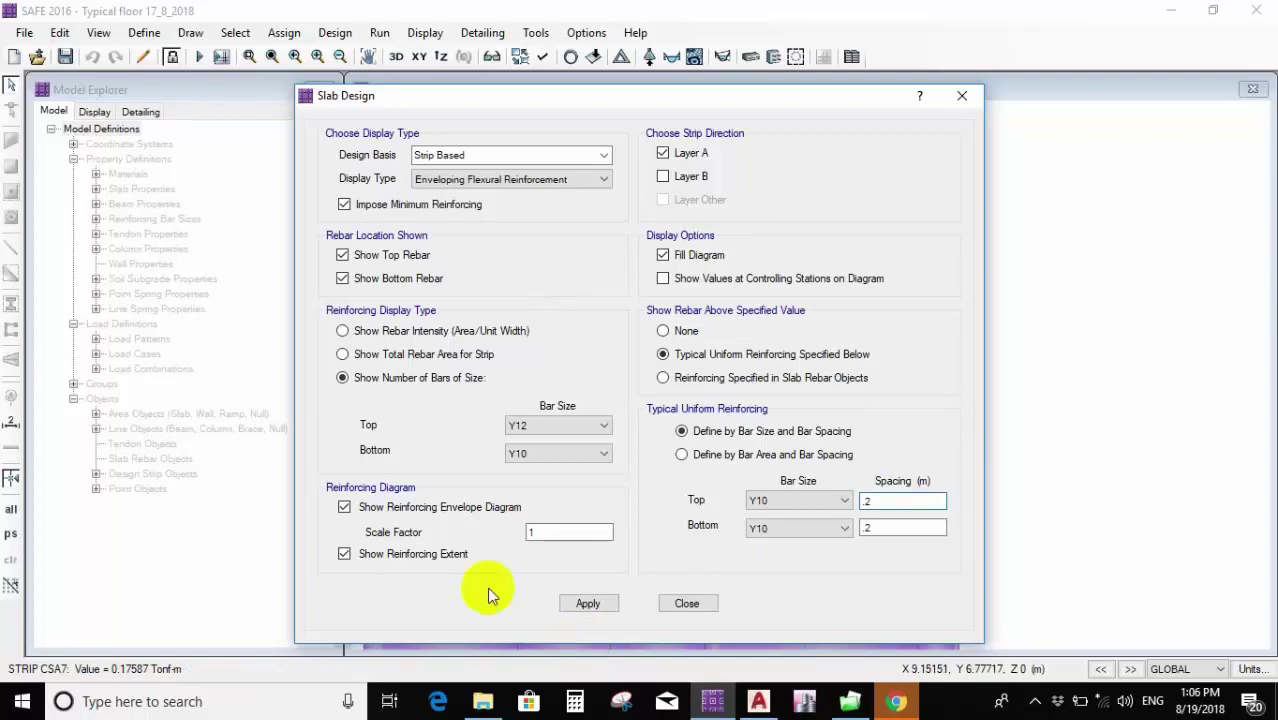
left_click(587, 604)
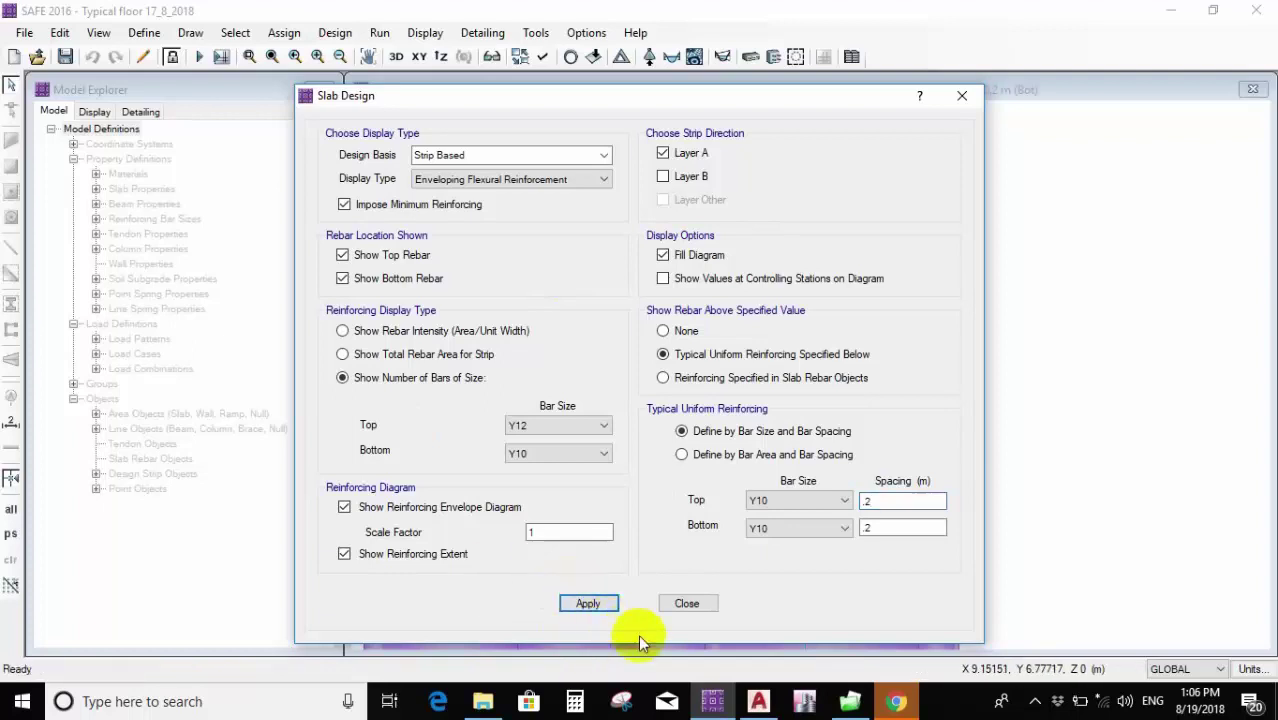
left_click(690, 604)
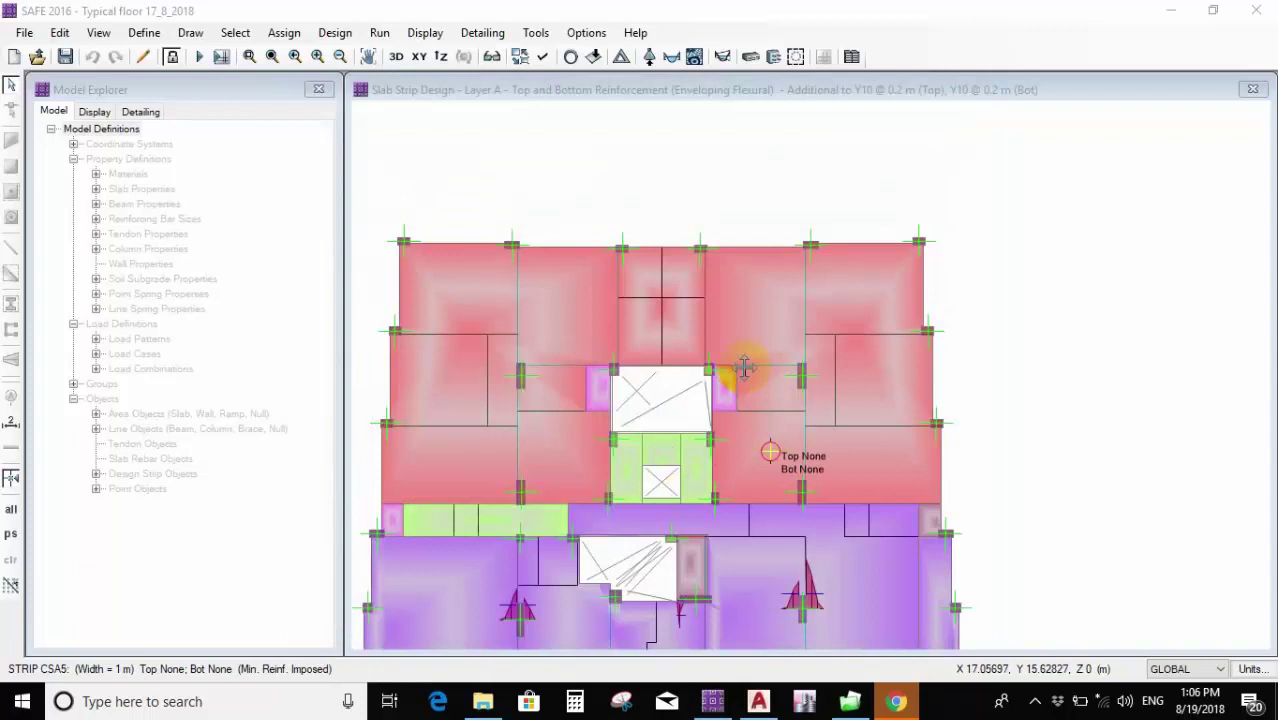
Examine the additional Layer A top and bottom reinforcement around the columns near the stair opening.
middle_click_drag(374, 262, 351, 169)
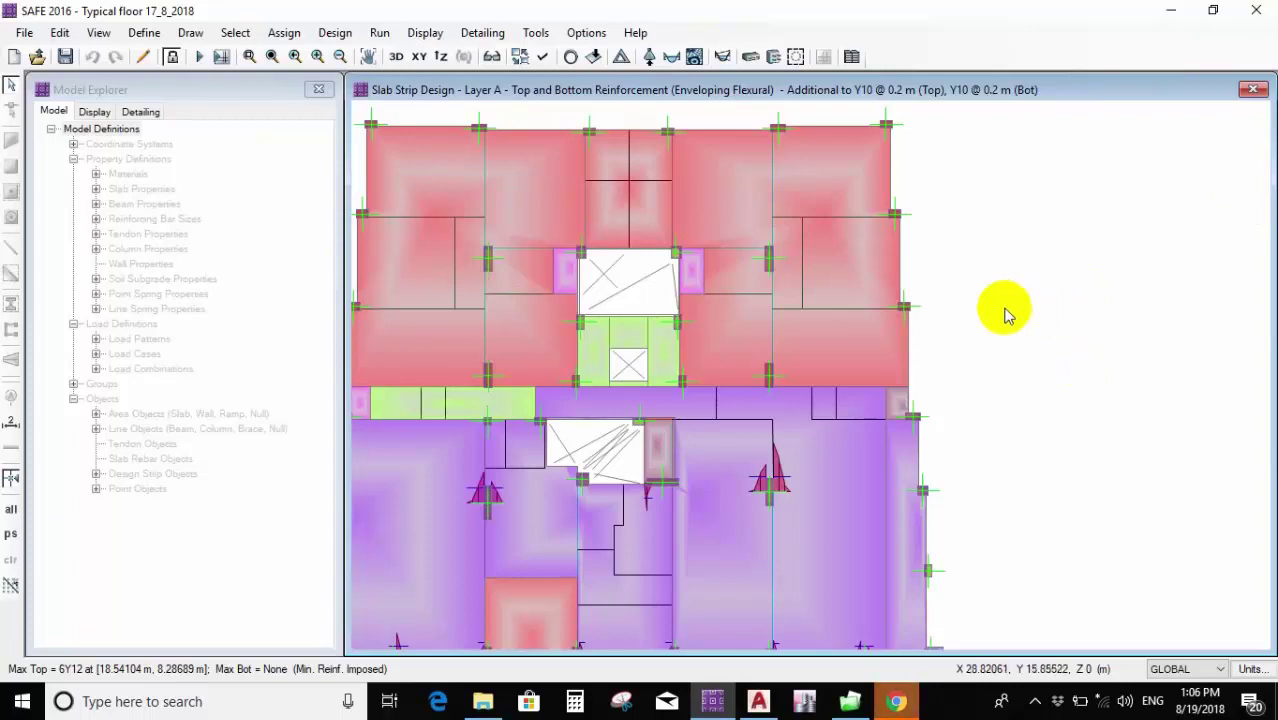
scroll(1004, 308, "down", 1)
scroll(653, 597, "up", 1)
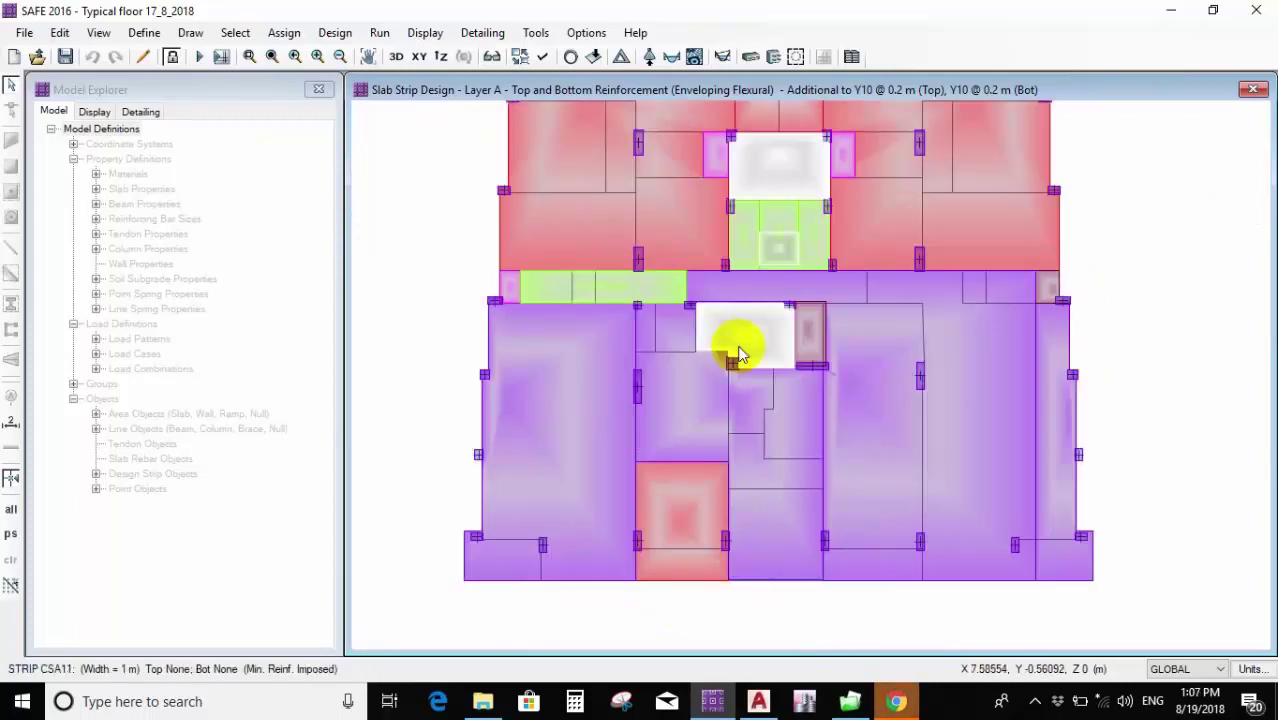
scroll(655, 360, "up", 1)
mouse_move(708, 399)
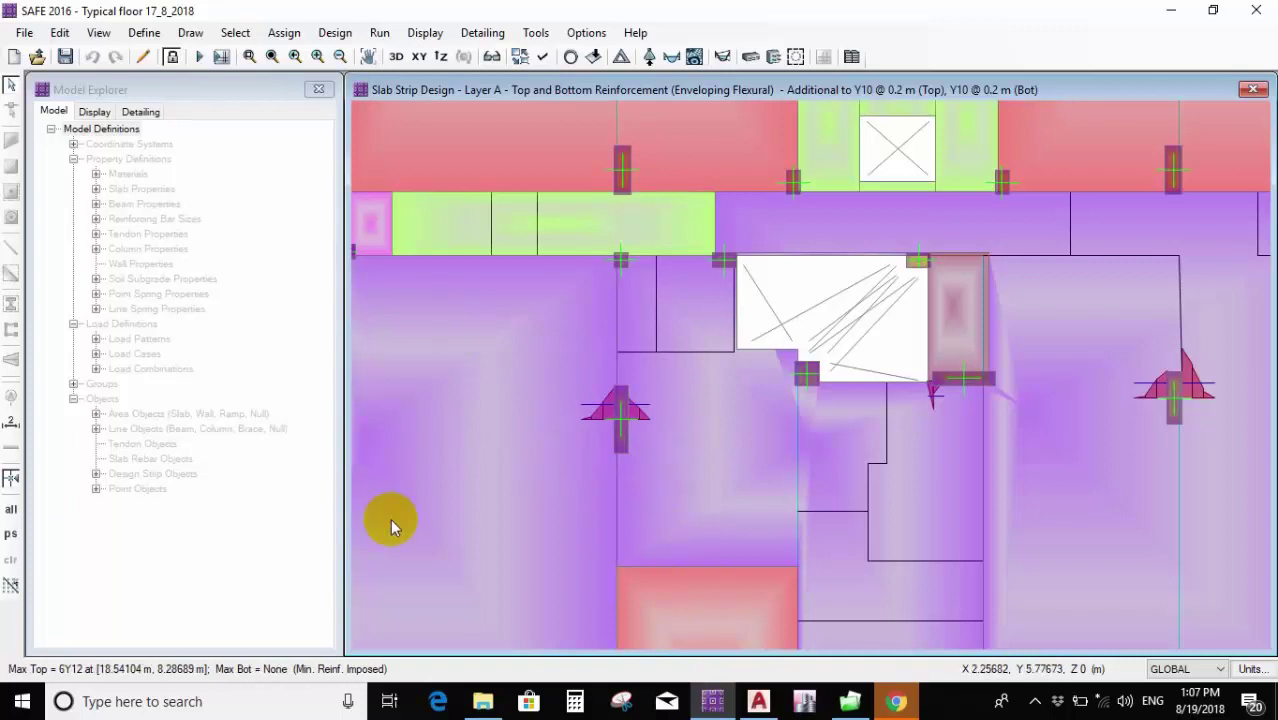
Switch to AutoCAD and open the recent drawing Typical floor 17_8_2018.
left_click(758, 701)
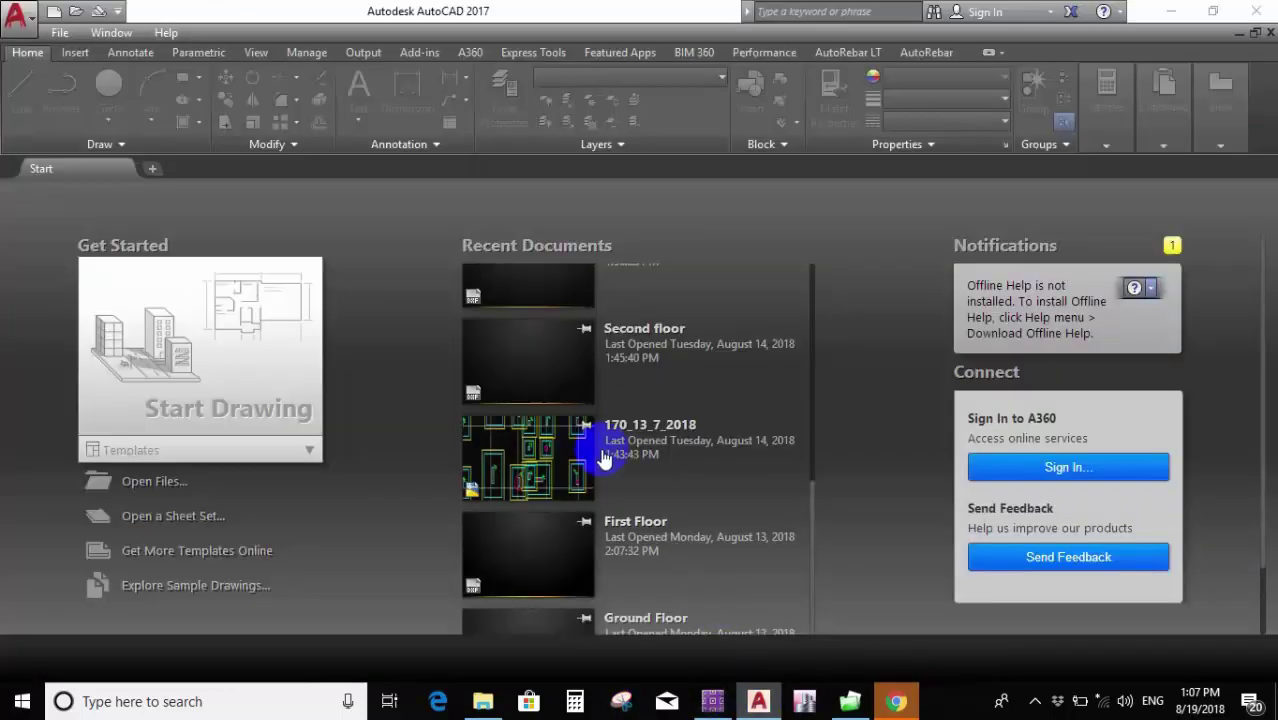
scroll(542, 300, "up", 5)
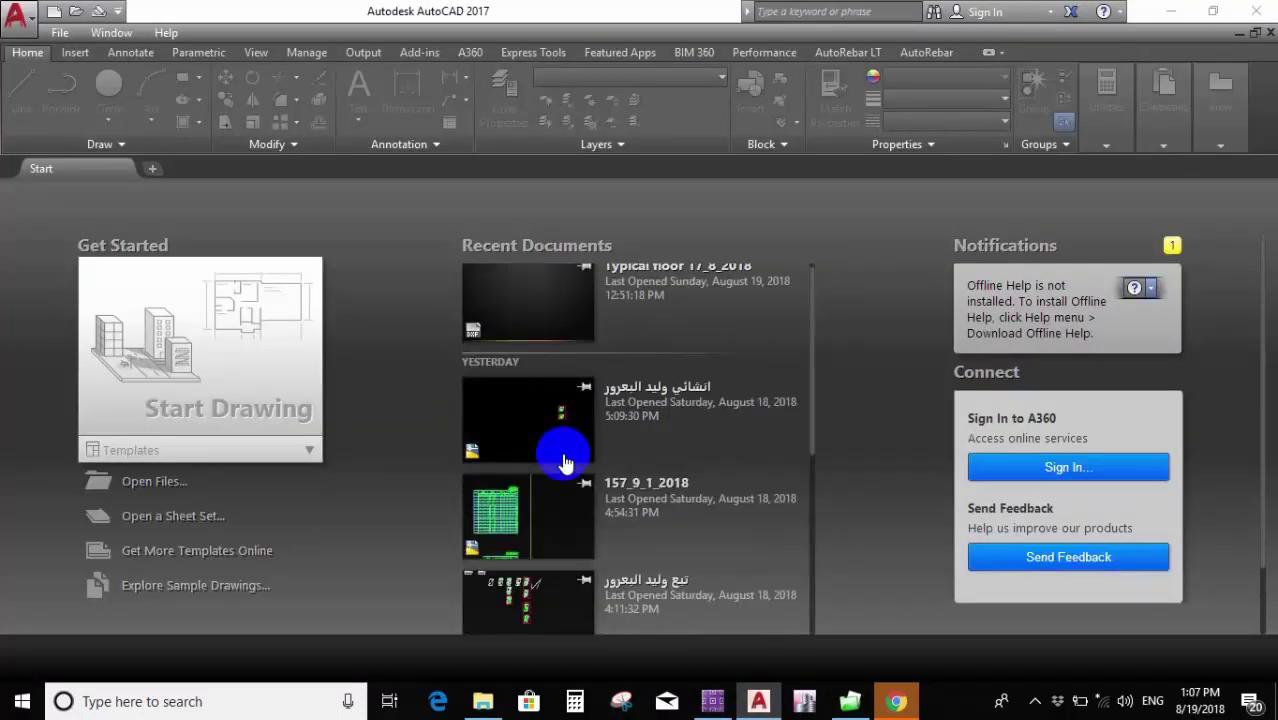
left_click(545, 314)
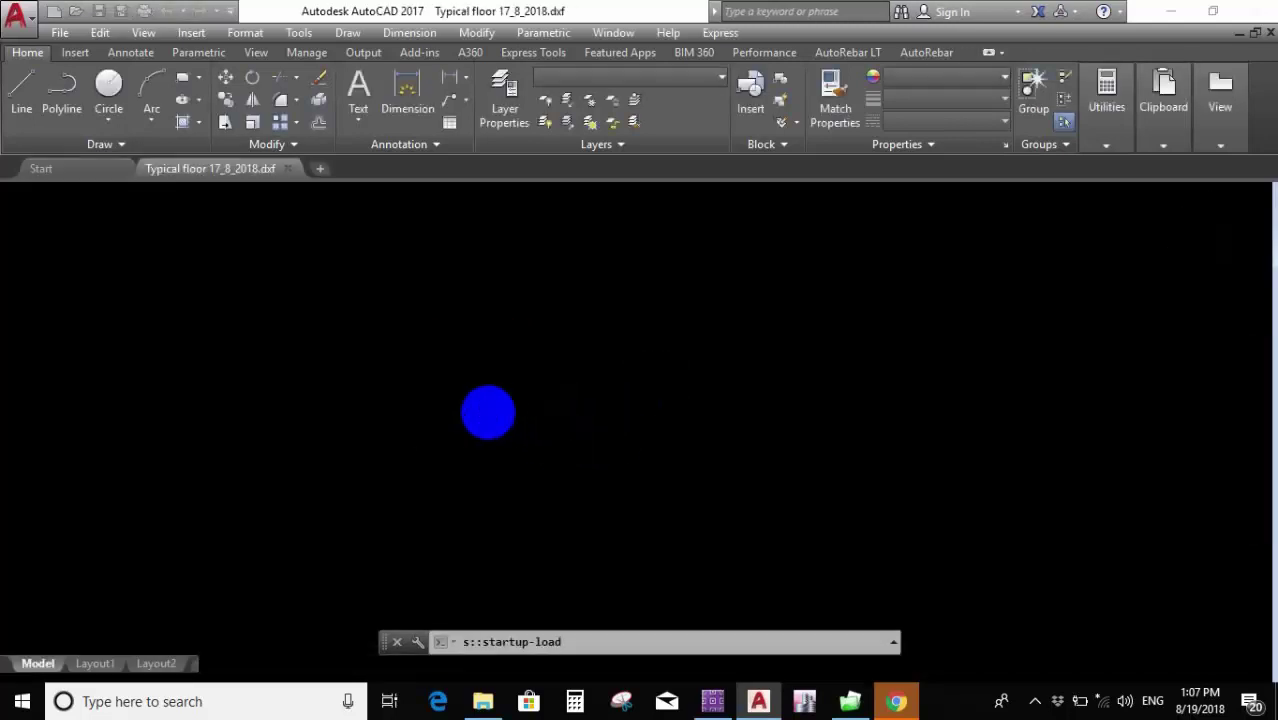
Place a vertical linear dimension extending 0.5 upward from the outer end of the short horizontal strip line crossing the column.
scroll(435, 297, "up", 5)
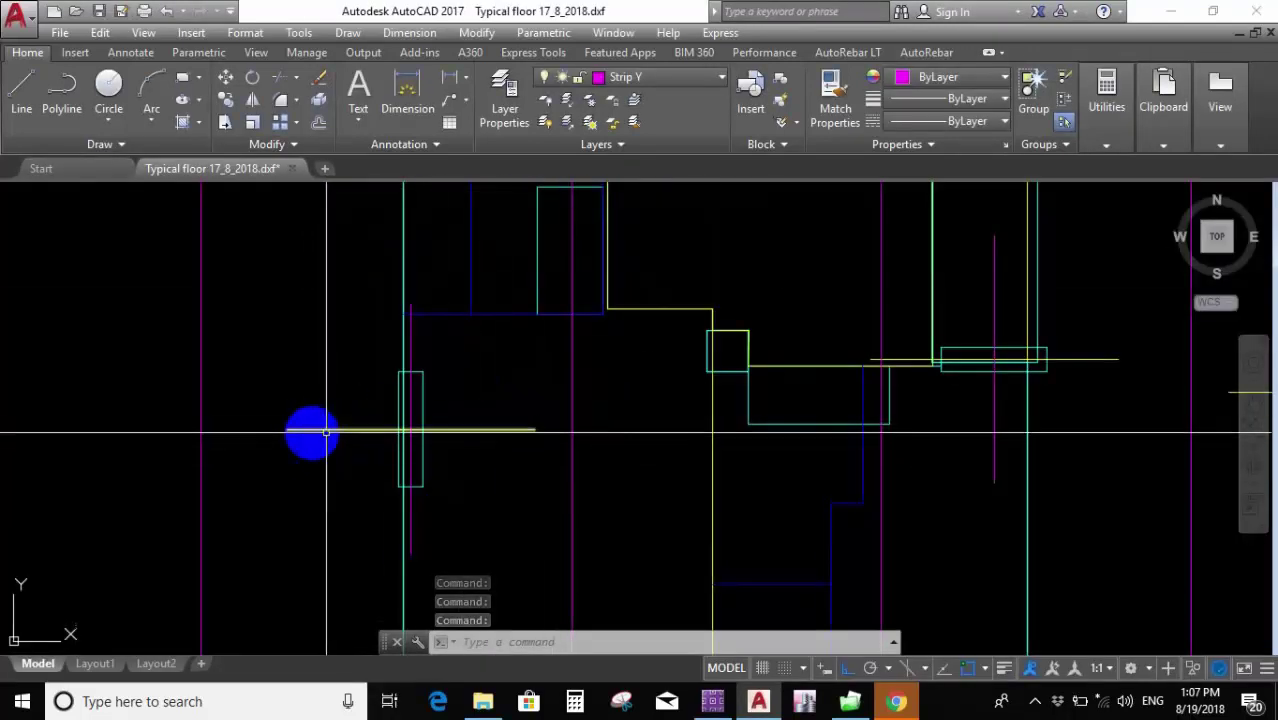
mouse_move(362, 430)
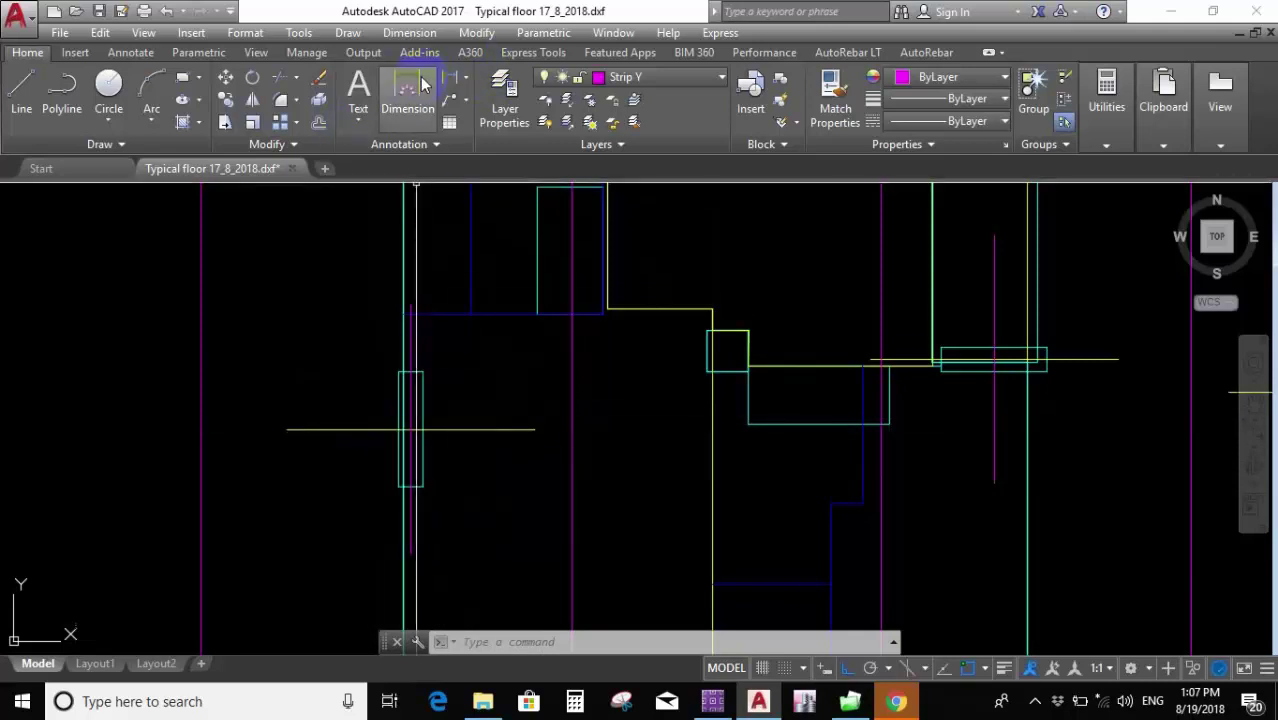
left_click(450, 78)
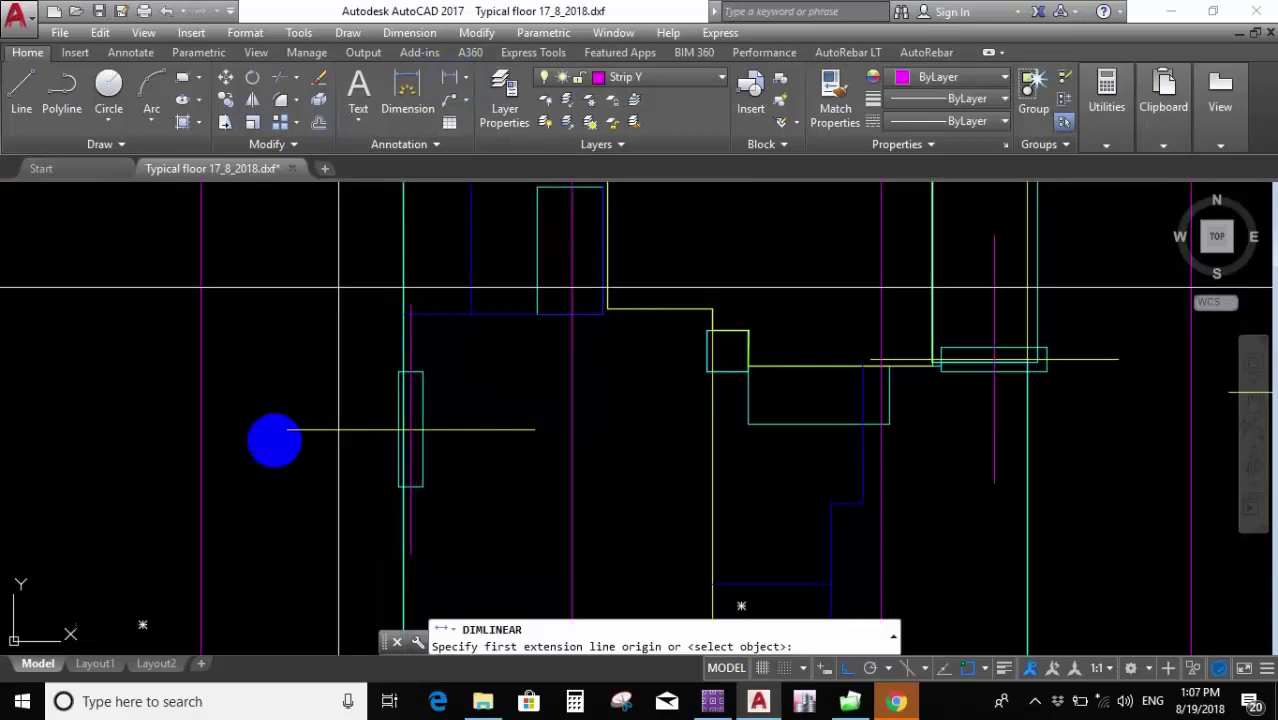
left_click(286, 430)
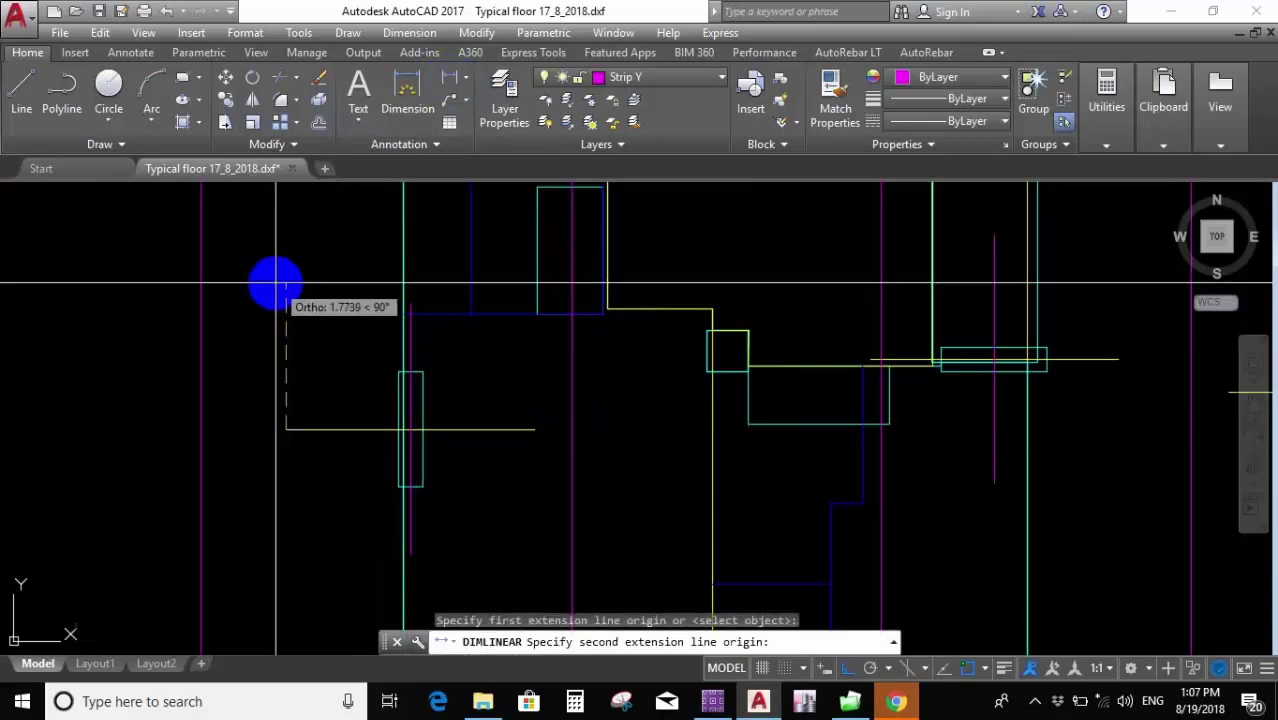
type(".5")
key("Return")
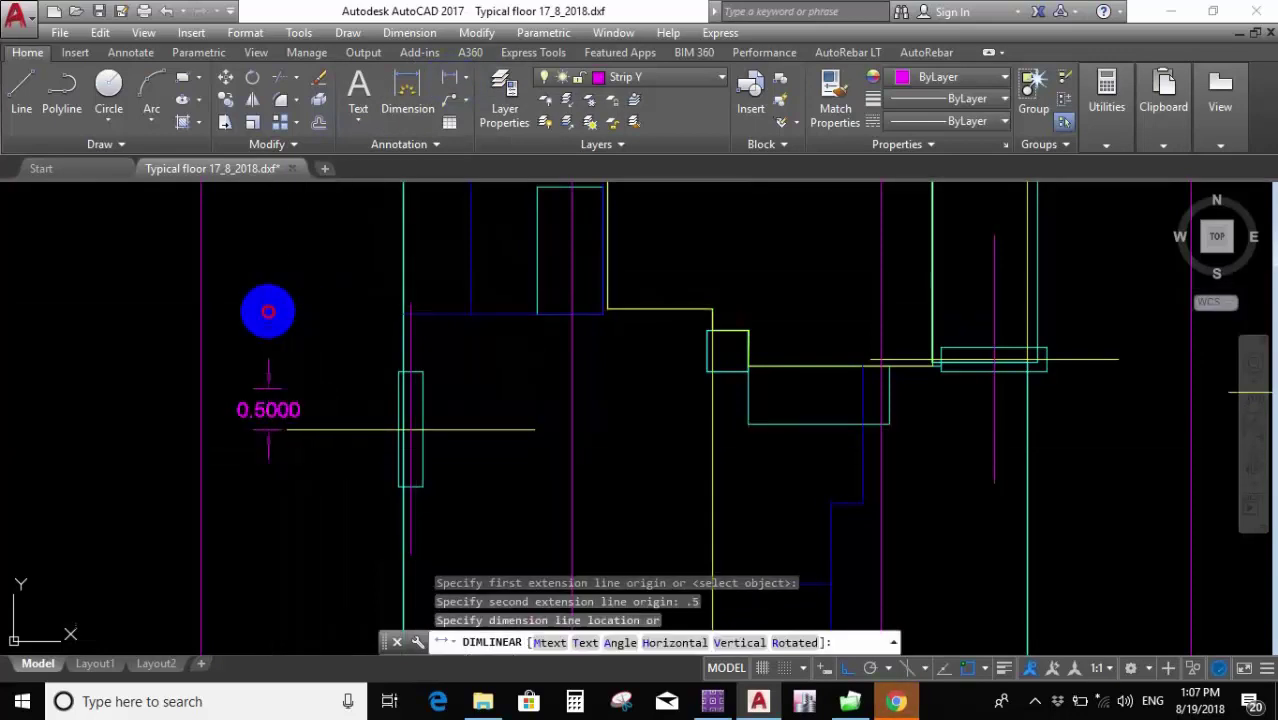
left_click(262, 508)
Stretch the dimension's lower origin 0.5 downward so it spans the full strip width.
left_click(254, 451)
left_click(265, 394)
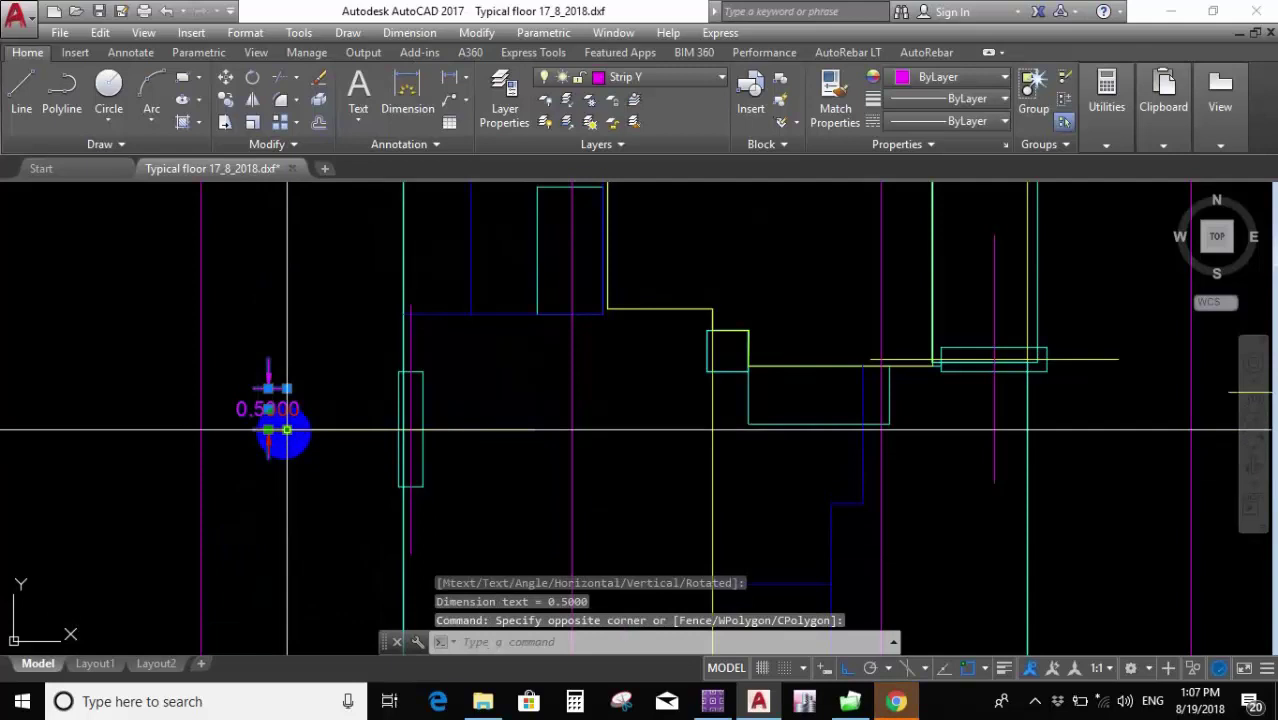
left_click(286, 430)
type(".")
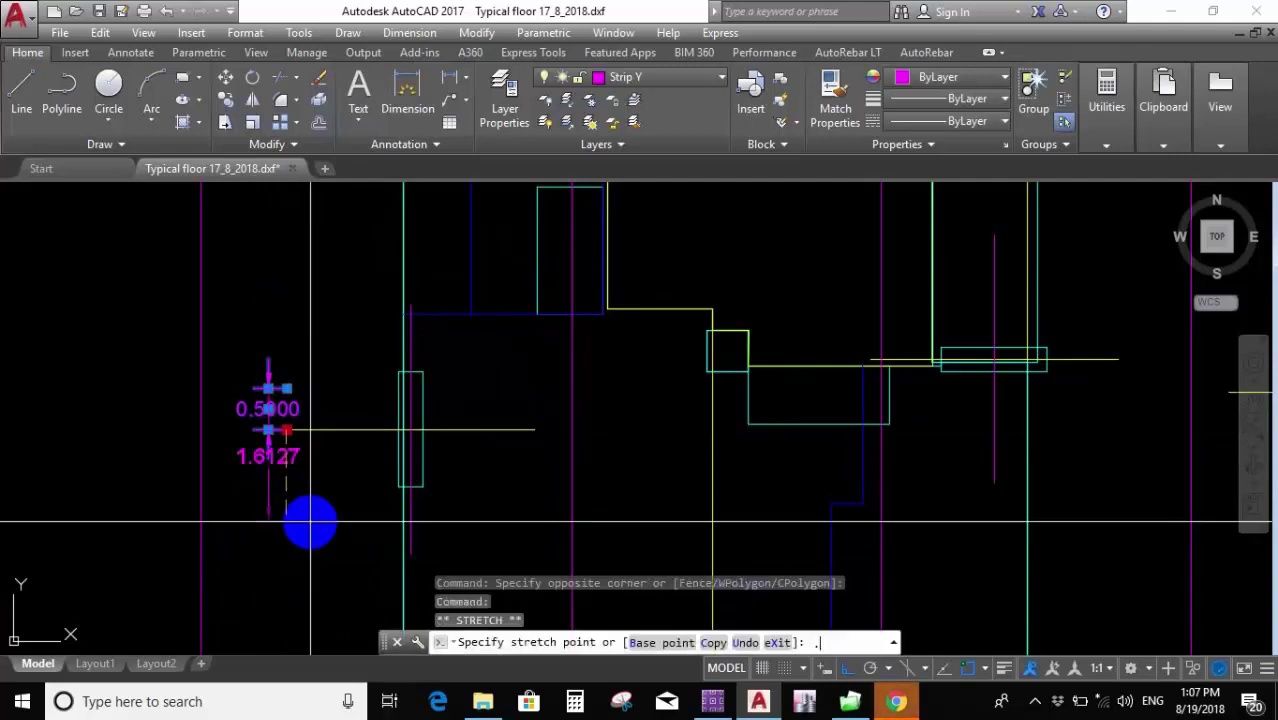
type("5")
key("Return")
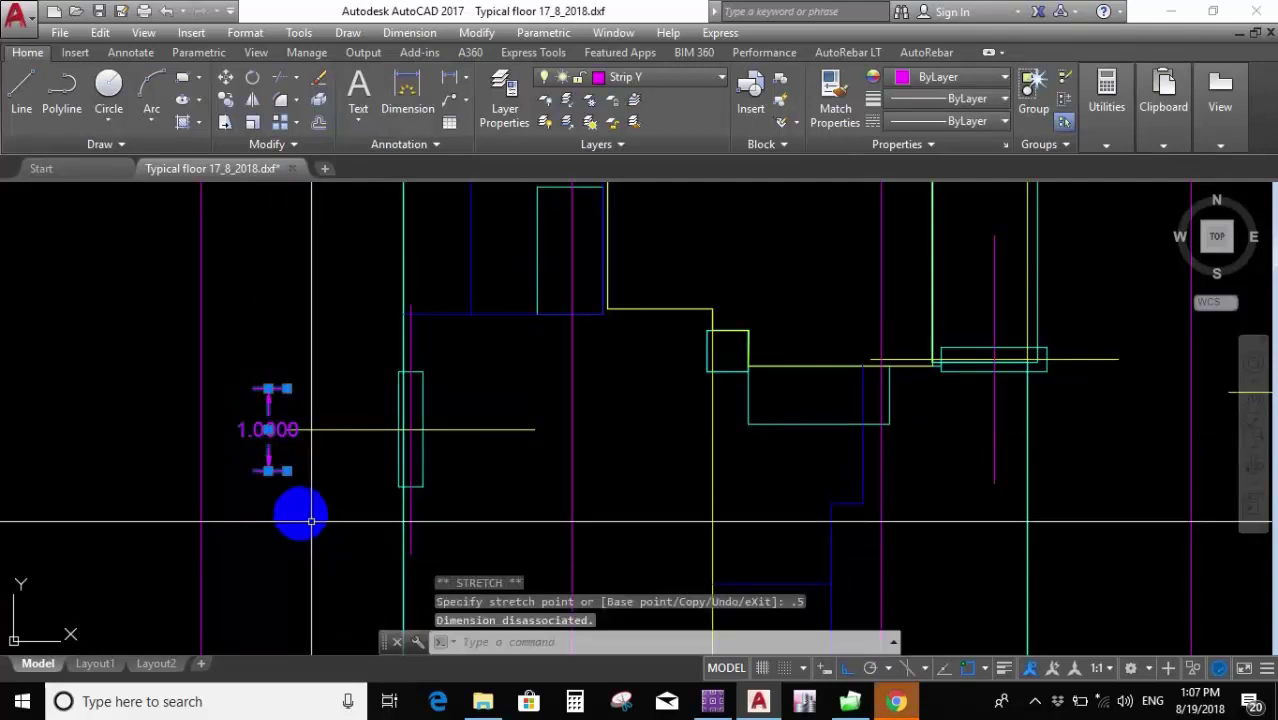
Erase the strip width dimension from the drawing.
key("Escape")
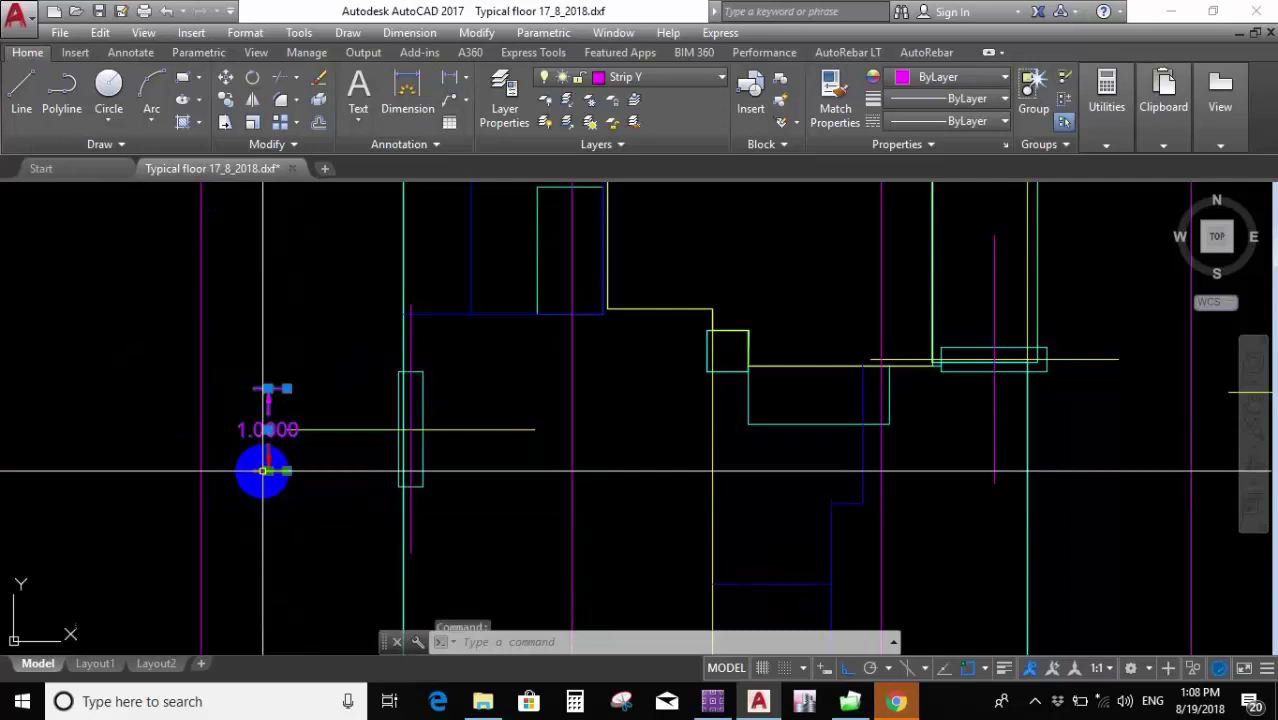
type("e")
key("Return")
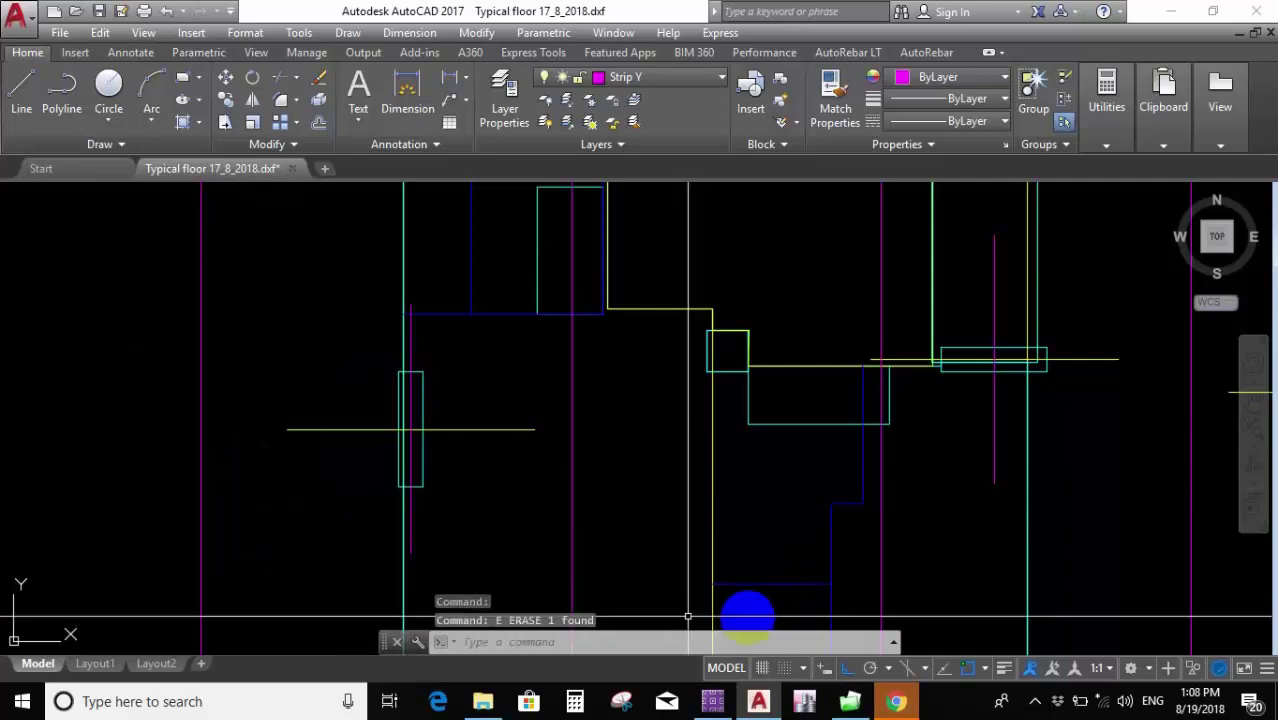
Switch back to SAFE and examine the additional Layer A bars at the interior columns and along the lower slab edge.
left_click(712, 701)
scroll(520, 400, "down", 2)
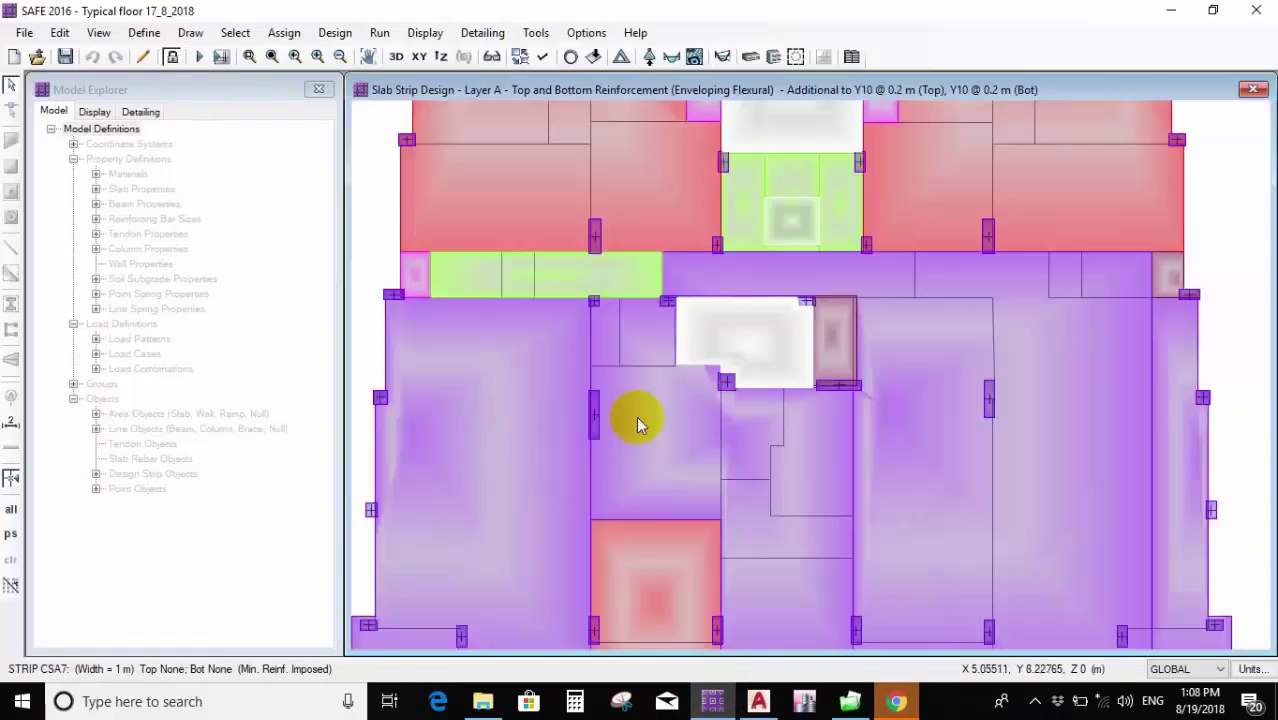
mouse_move(870, 371)
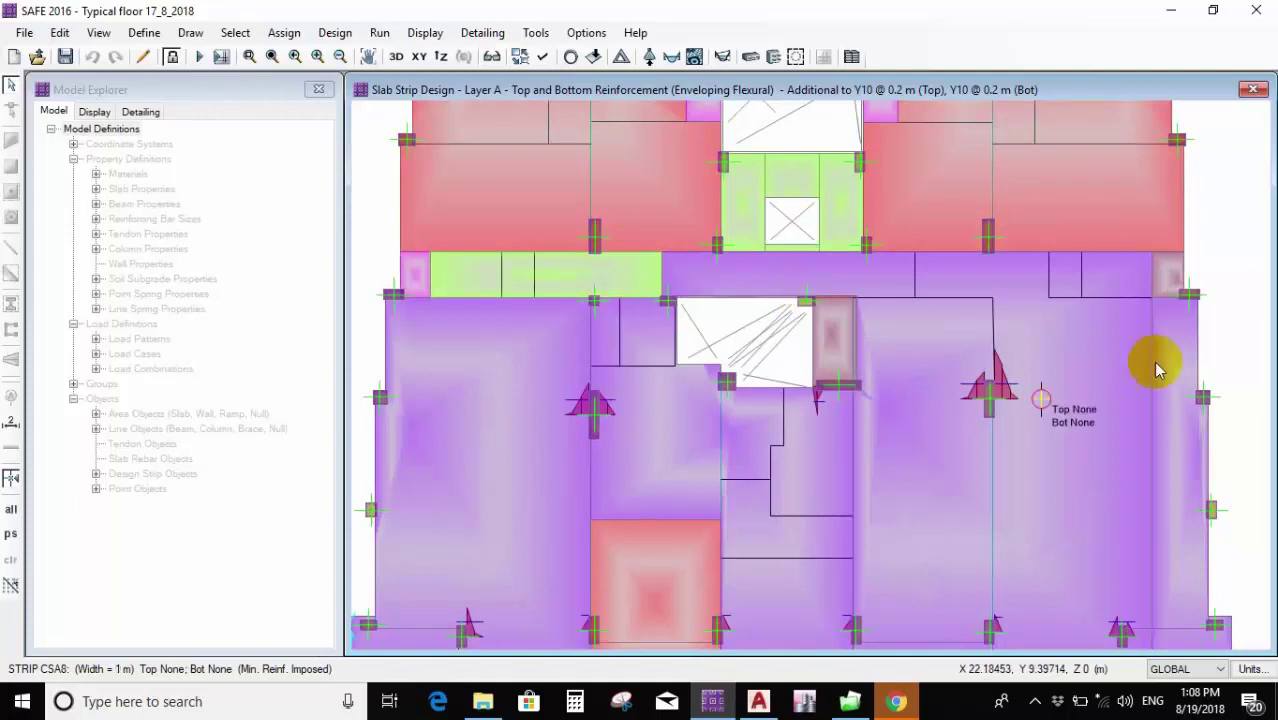
scroll(1053, 419, "up", 2)
mouse_move(975, 380)
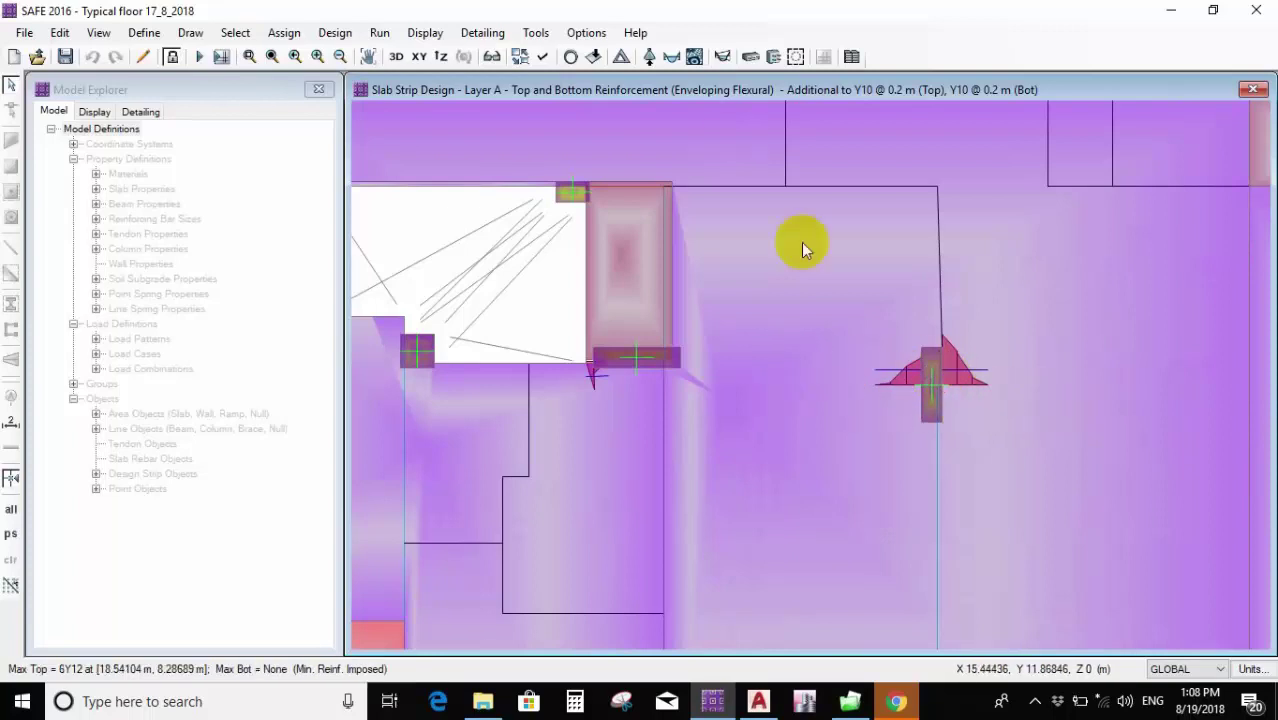
scroll(877, 378, "down", 3)
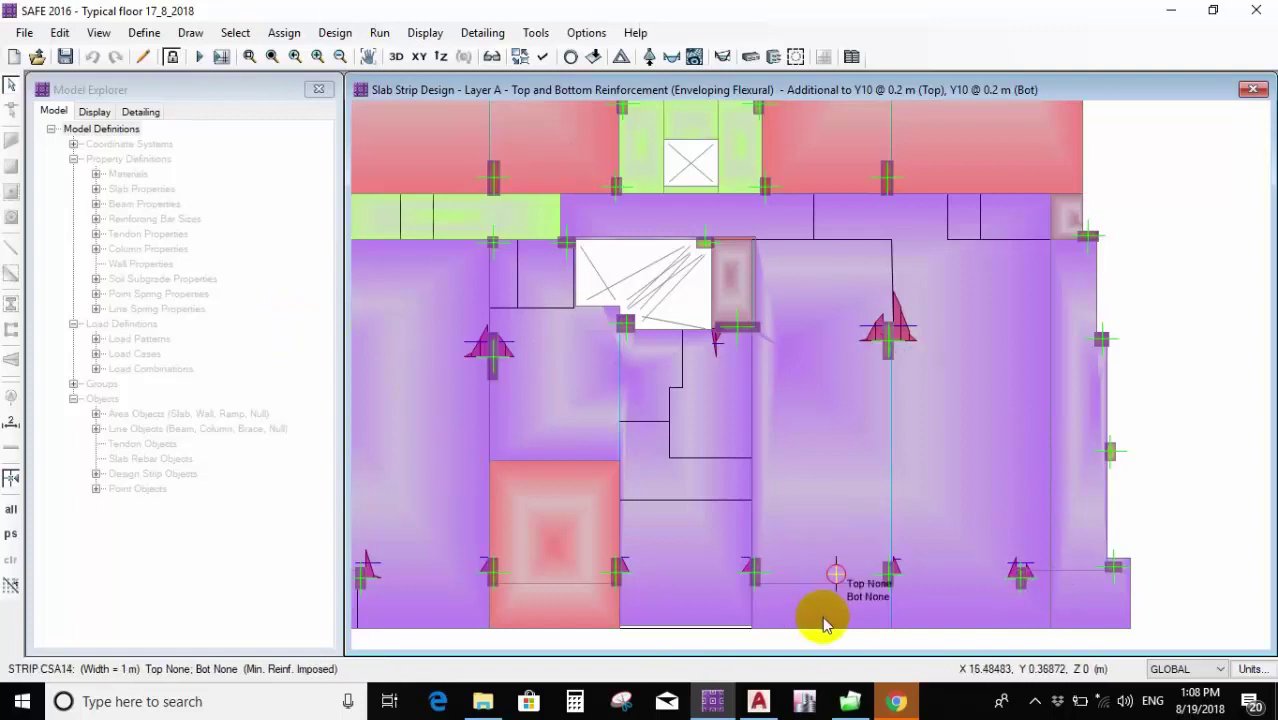
scroll(822, 620, "up", 5)
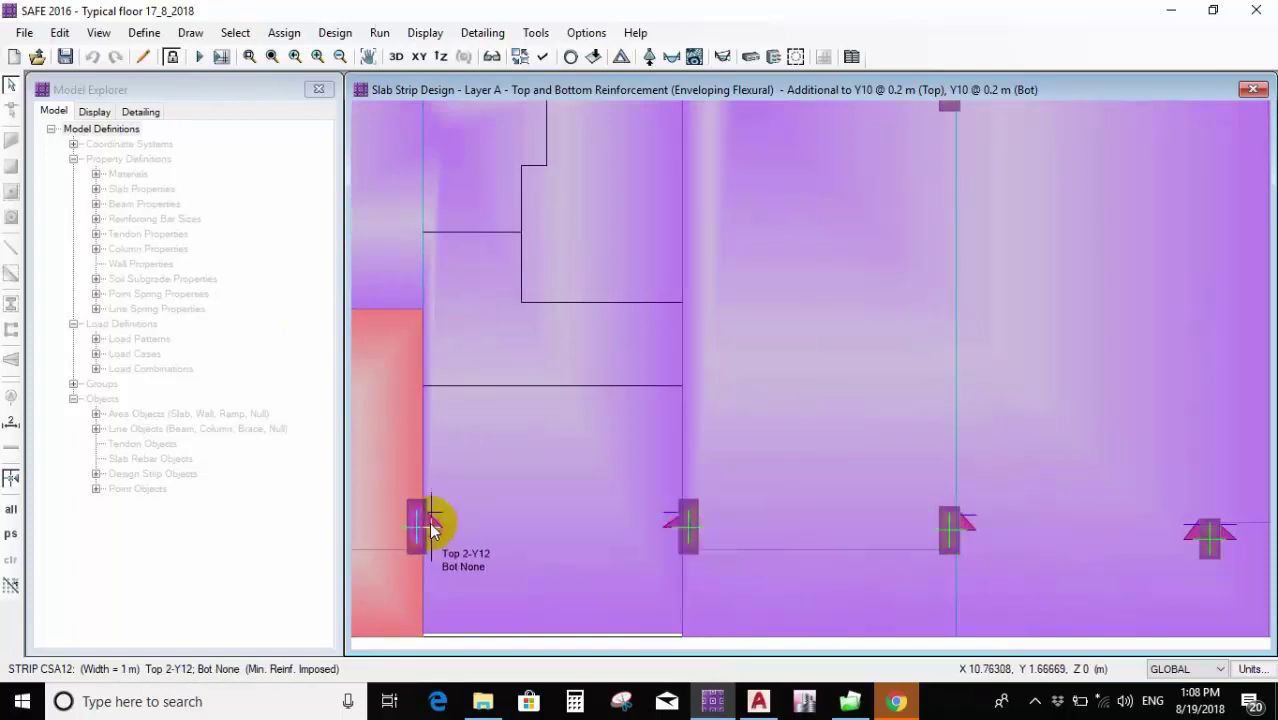
scroll(822, 540, "down", 2)
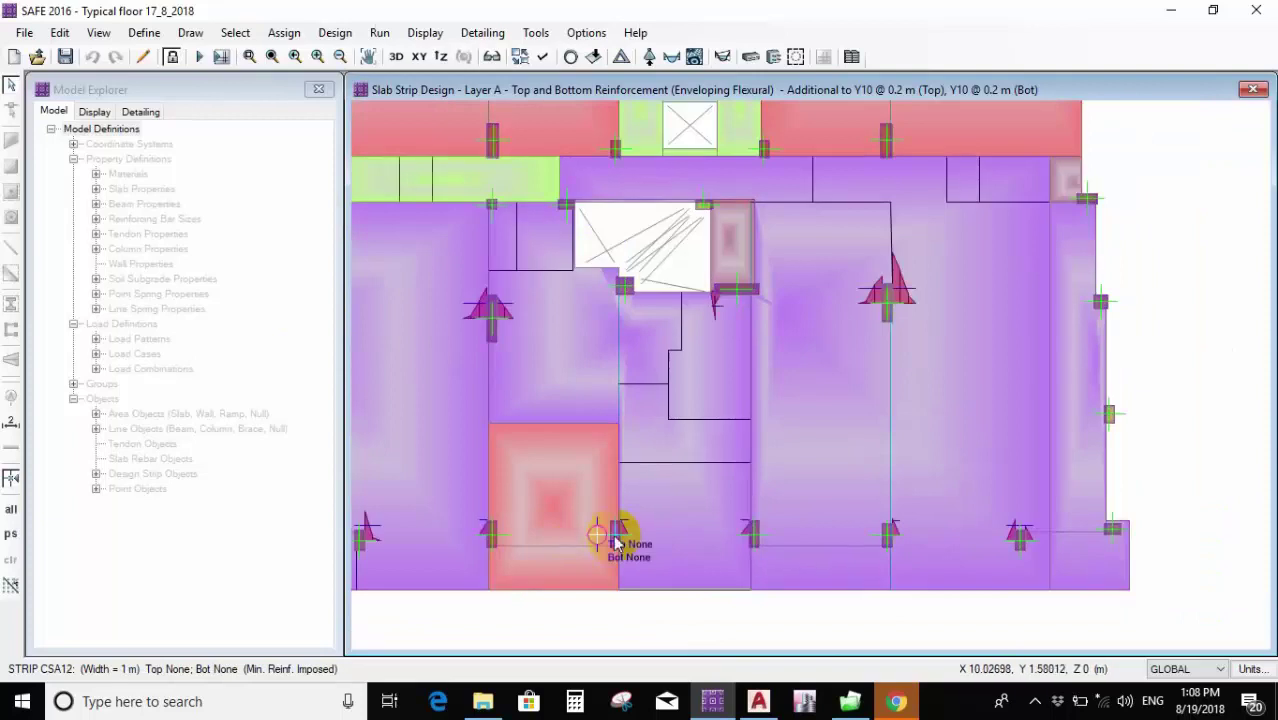
scroll(615, 541, "up", 2)
scroll(699, 537, "down", 1)
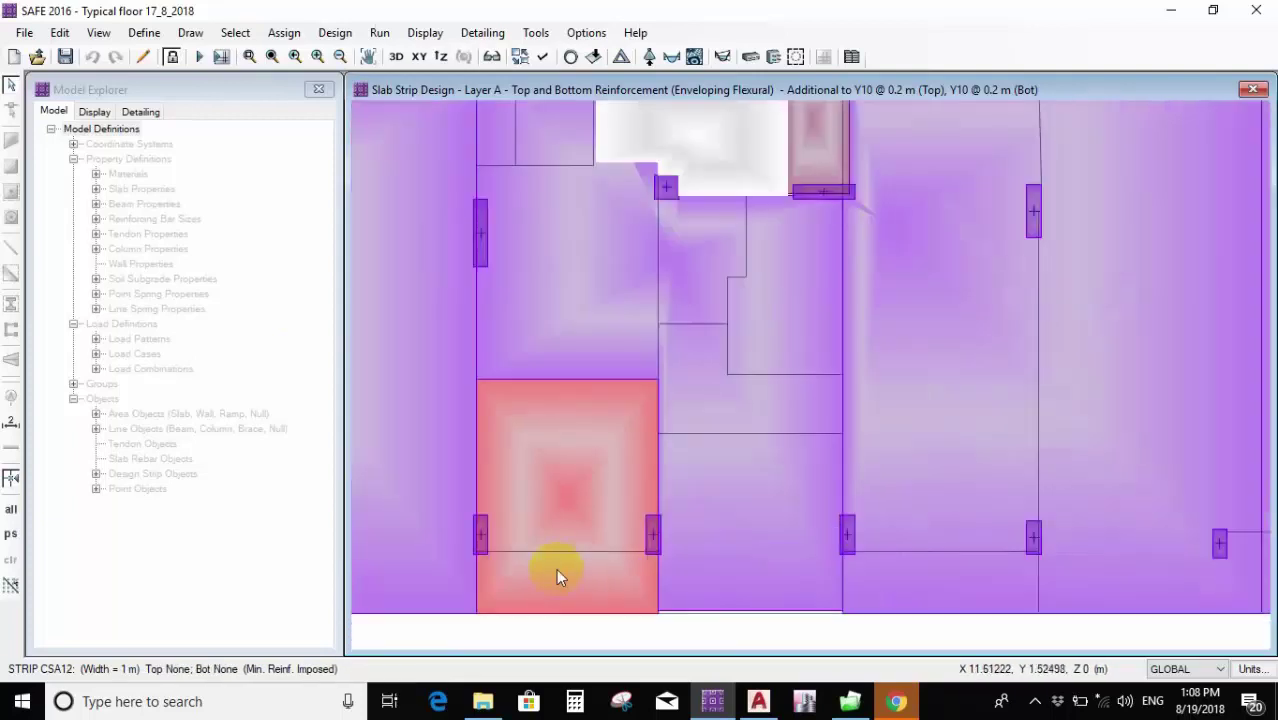
scroll(558, 577, "down", 2)
scroll(600, 372, "up", 1)
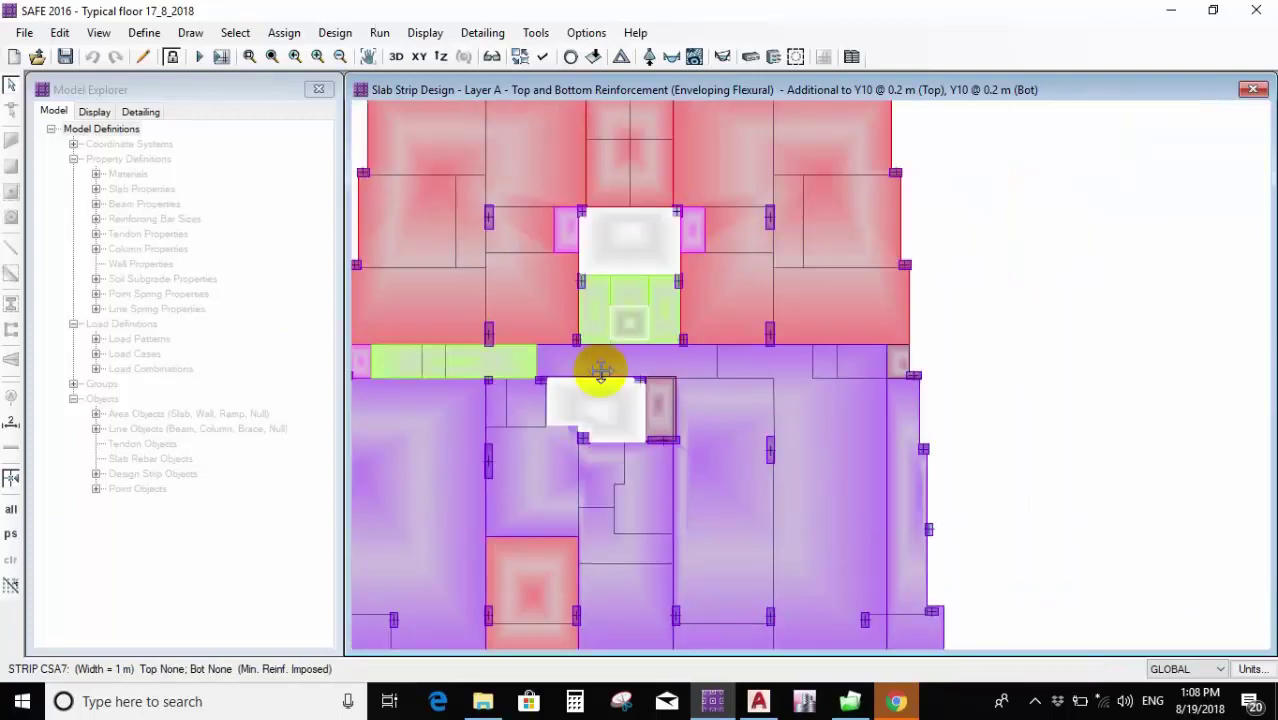
Display the finite element based slab design for Direction 1 top rebar, additional to Y10 at 0.2 m, keeping the settings window off the plan.
left_click(428, 36)
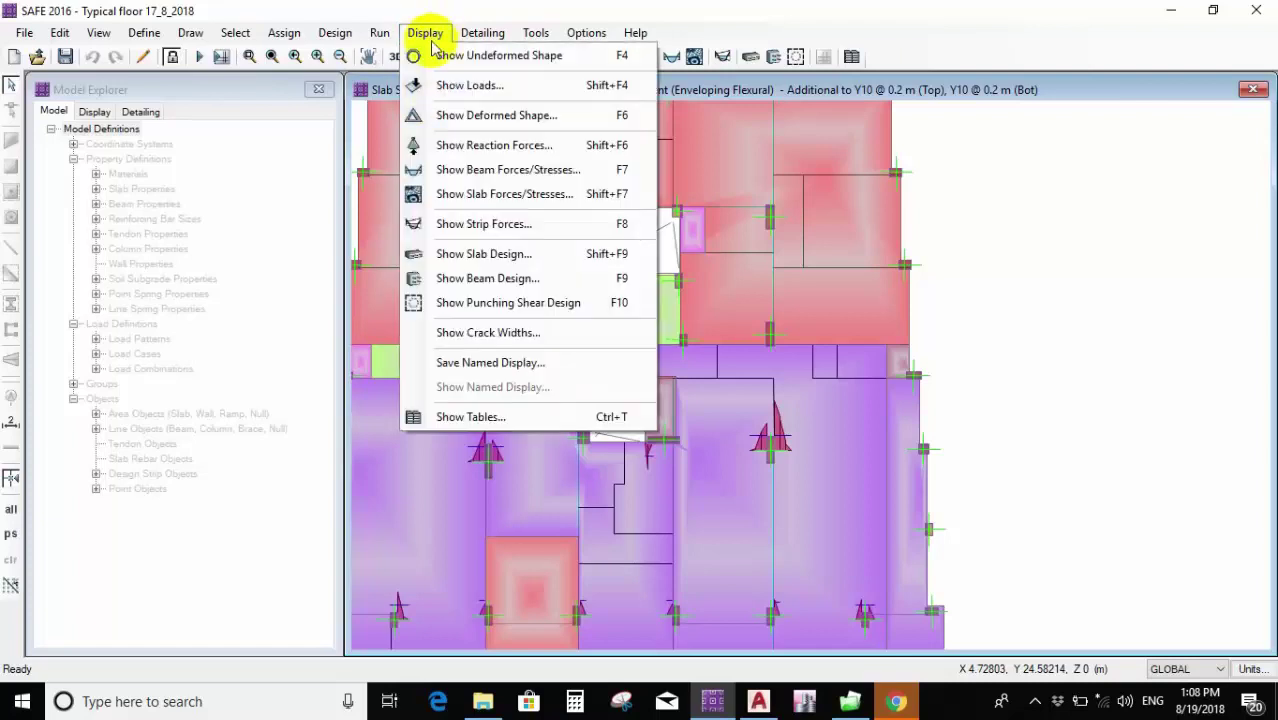
left_click(424, 33)
left_click(424, 33)
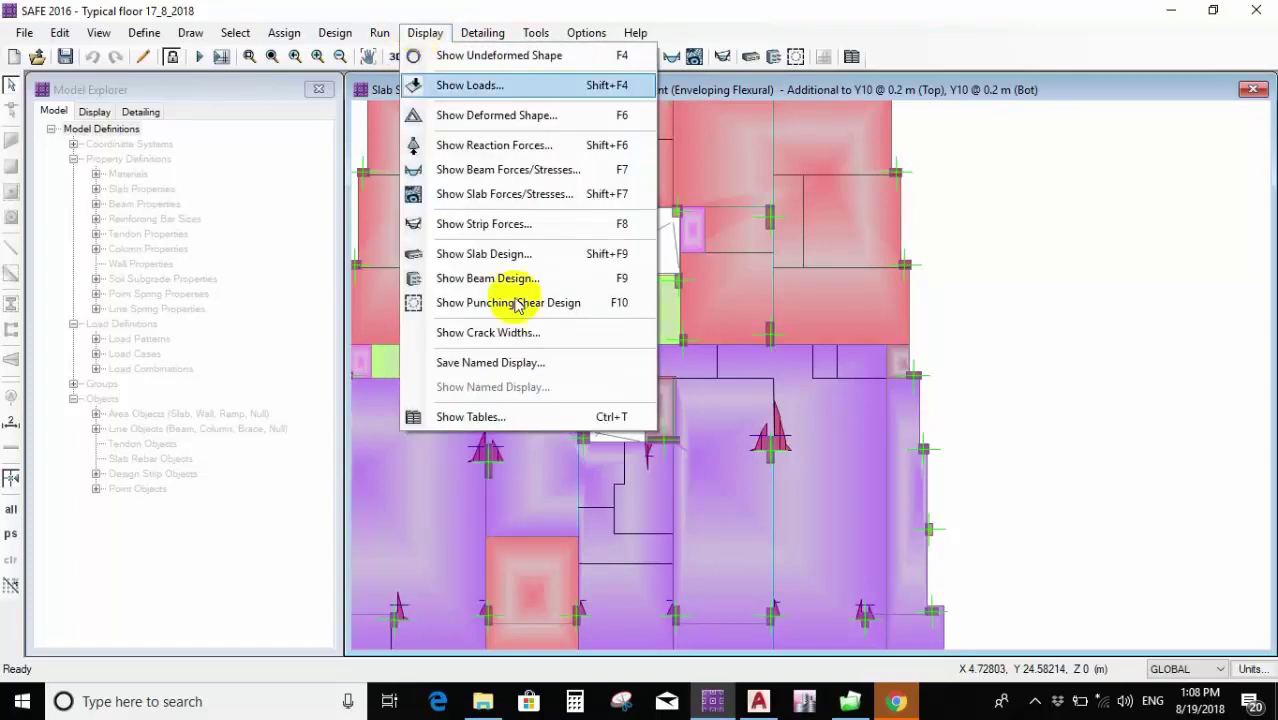
left_click(560, 253)
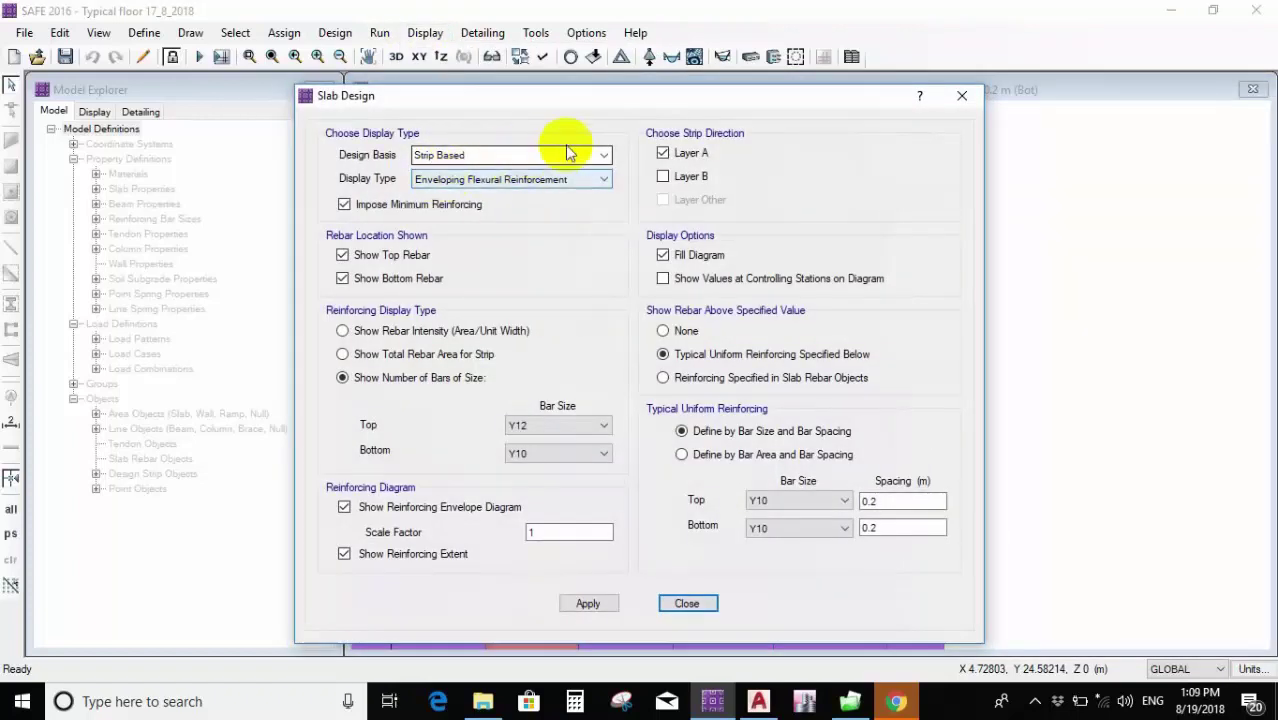
left_click(606, 155)
left_click(480, 167)
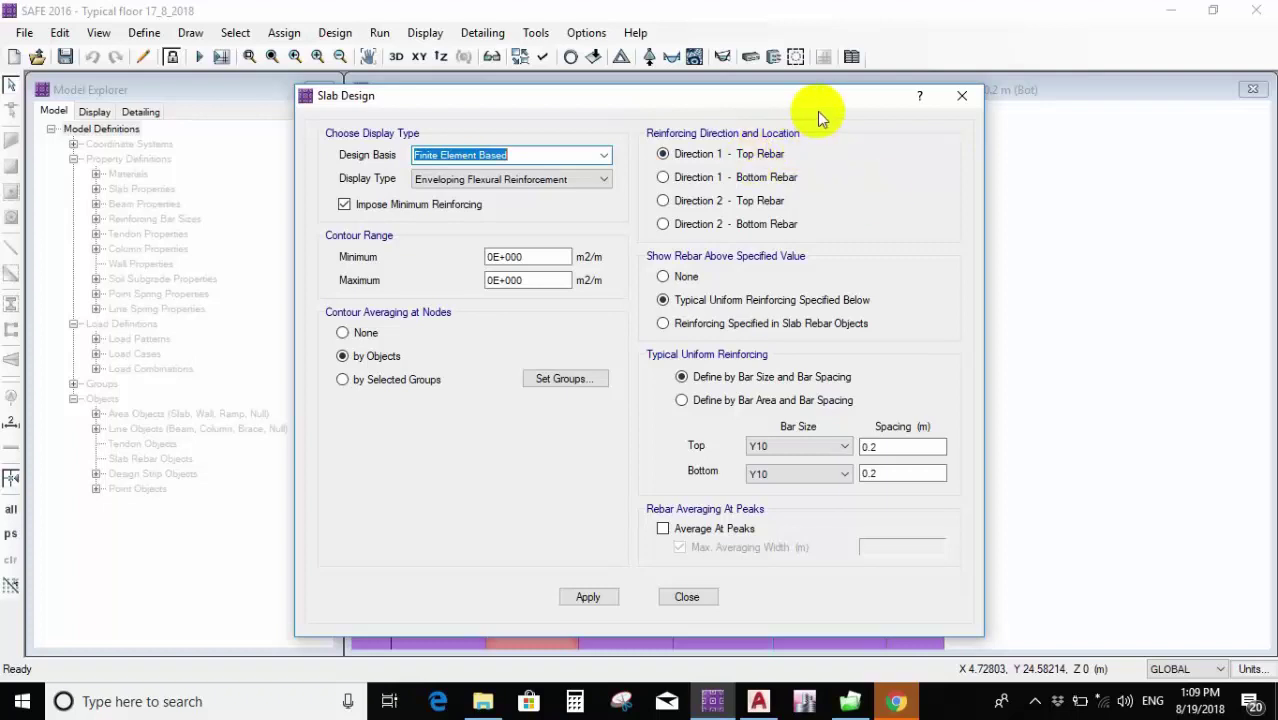
left_click_drag(738, 94, 257, 60)
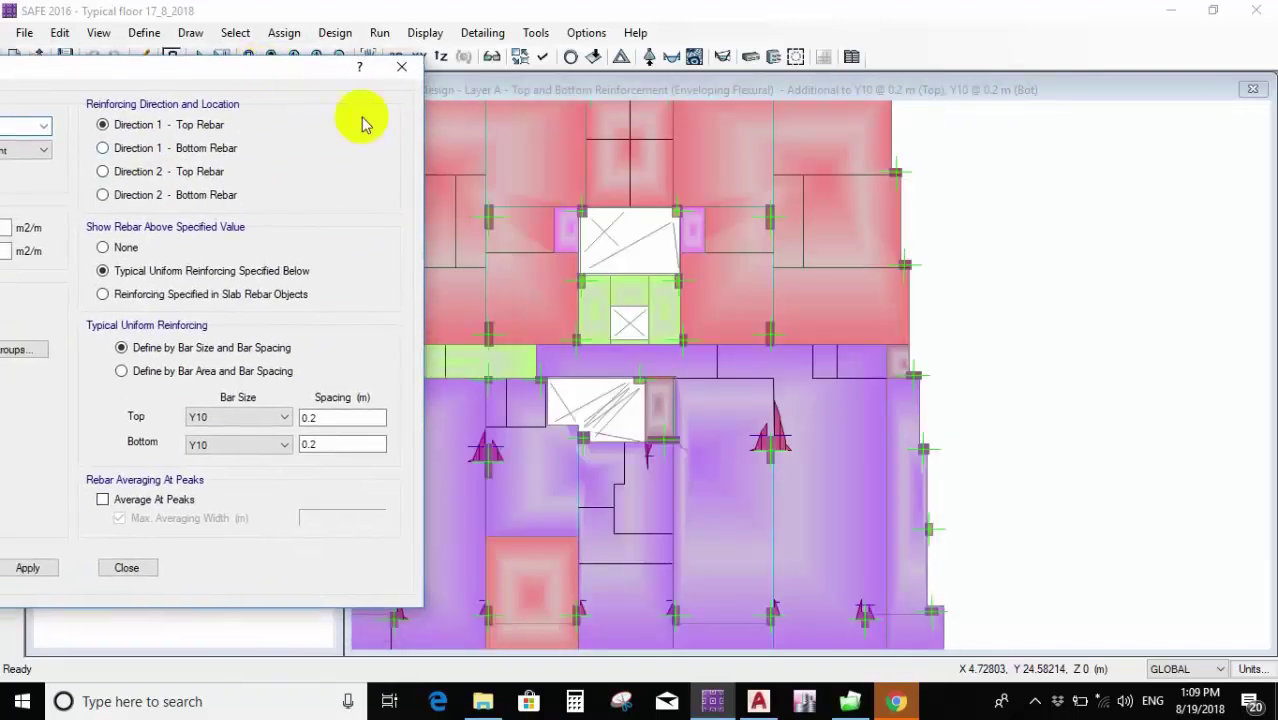
left_click(51, 569)
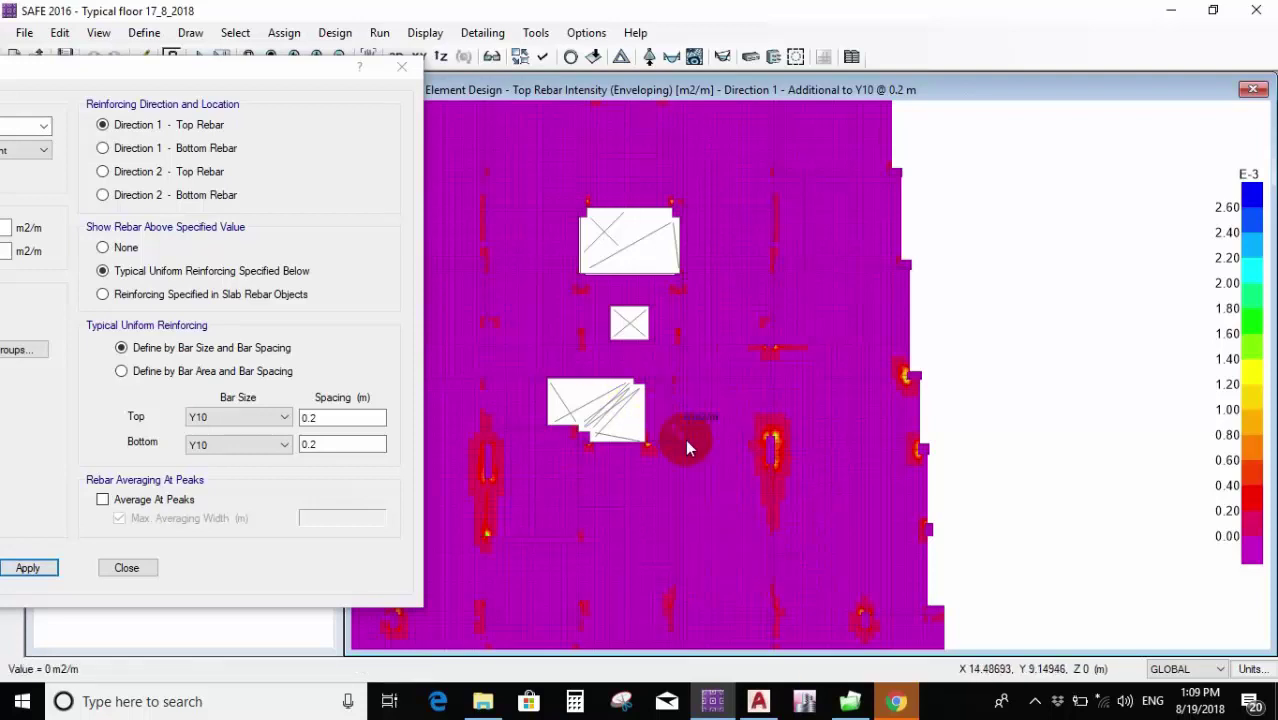
Switch the model units to the consistent set N, mm, C so that rebar intensity is shown in mm2/mm.
scroll(690, 441, "up", 3)
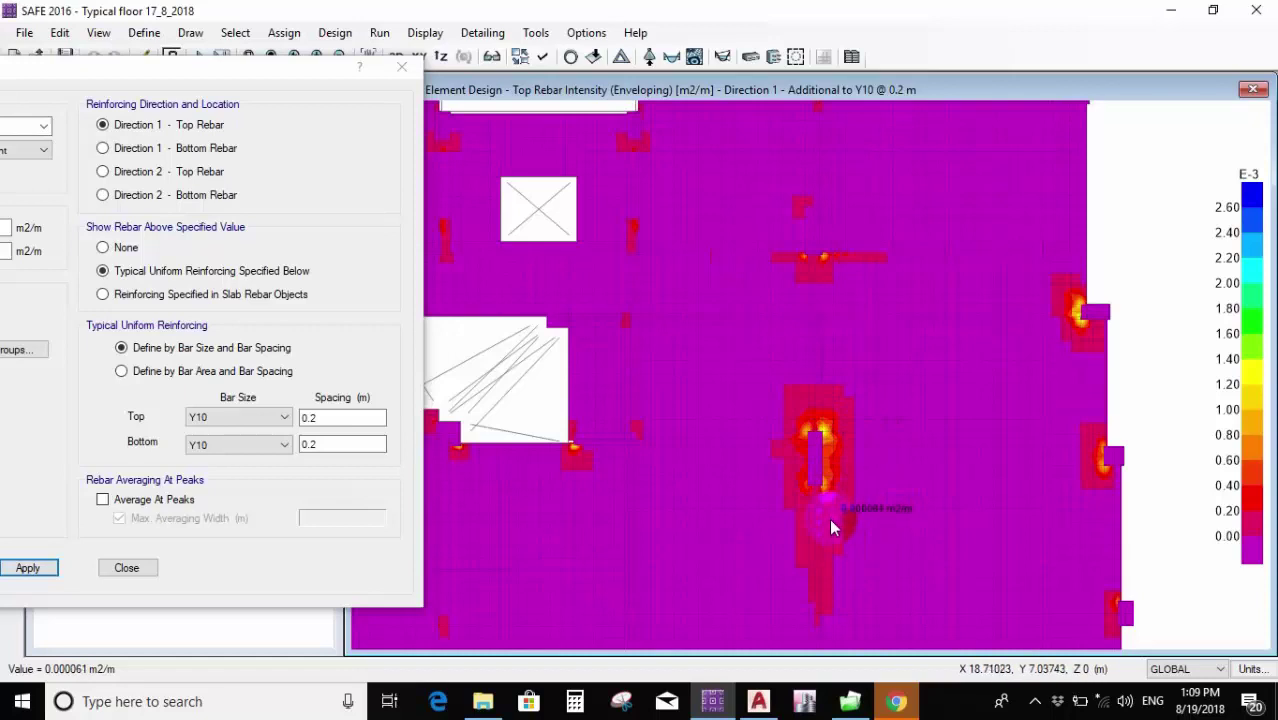
left_click(1252, 670)
left_click(1252, 670)
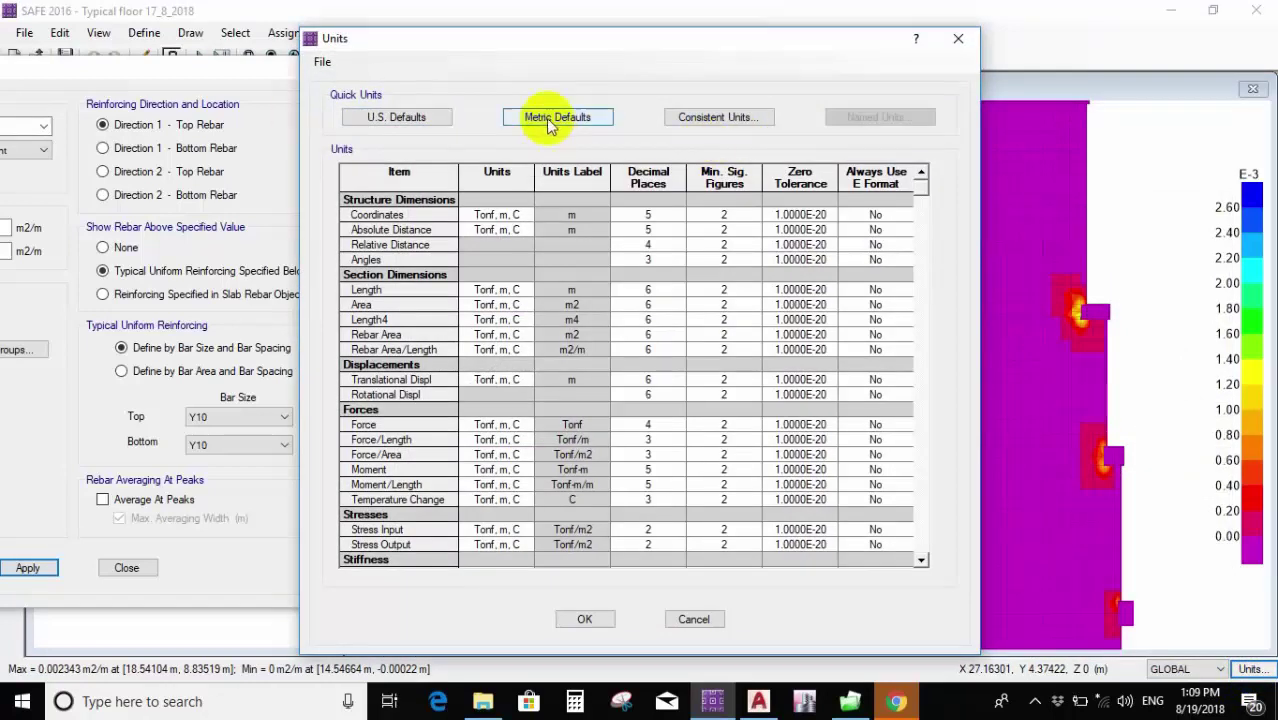
left_click(679, 117)
left_click(626, 343)
left_click(594, 336)
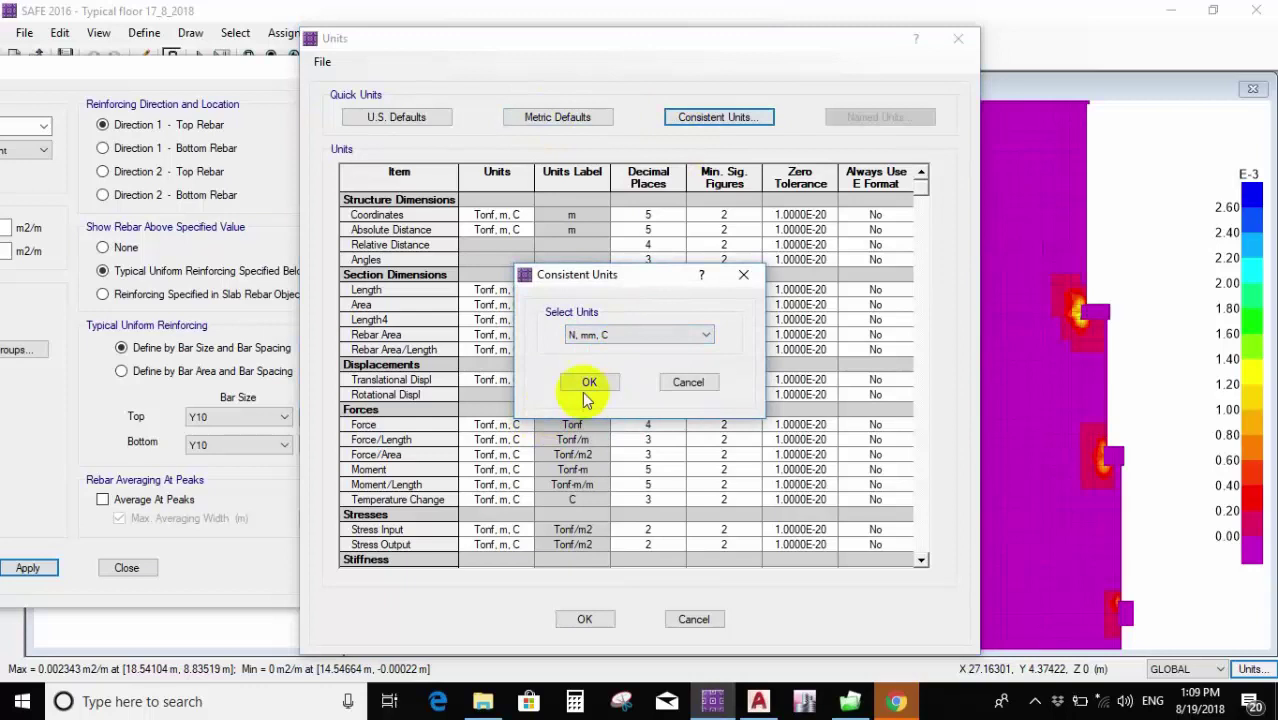
left_click(590, 384)
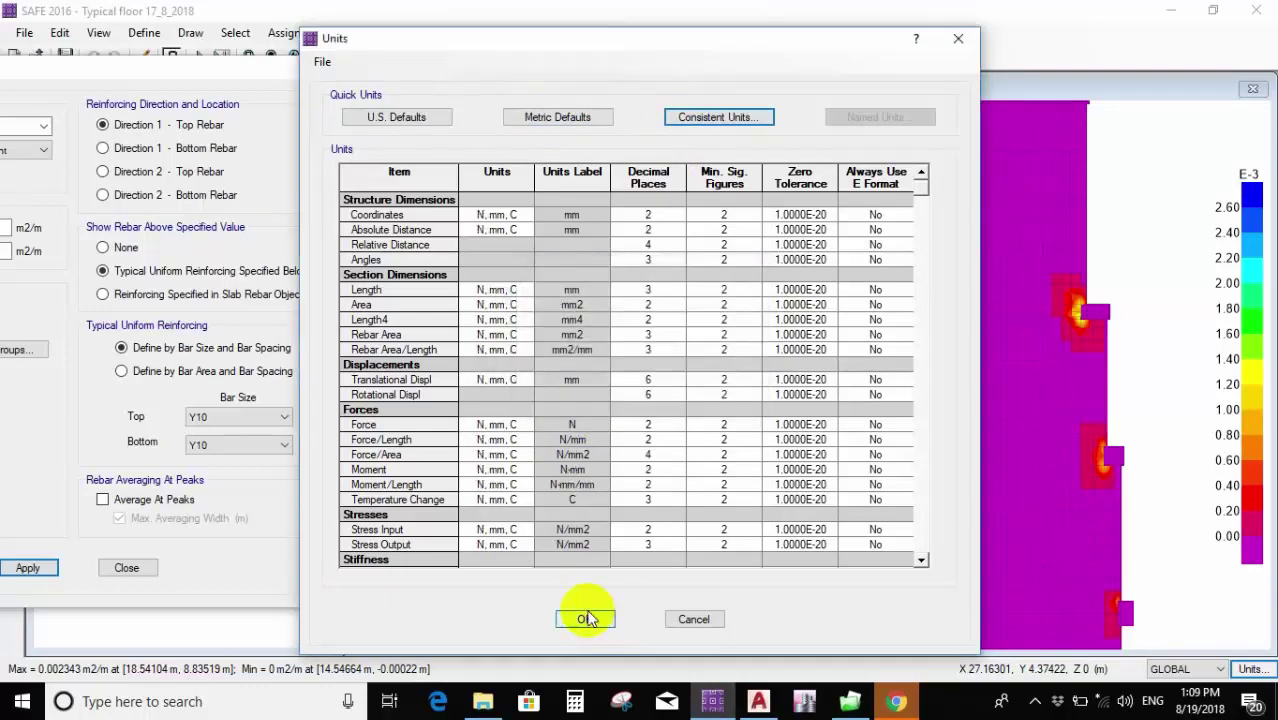
left_click(584, 619)
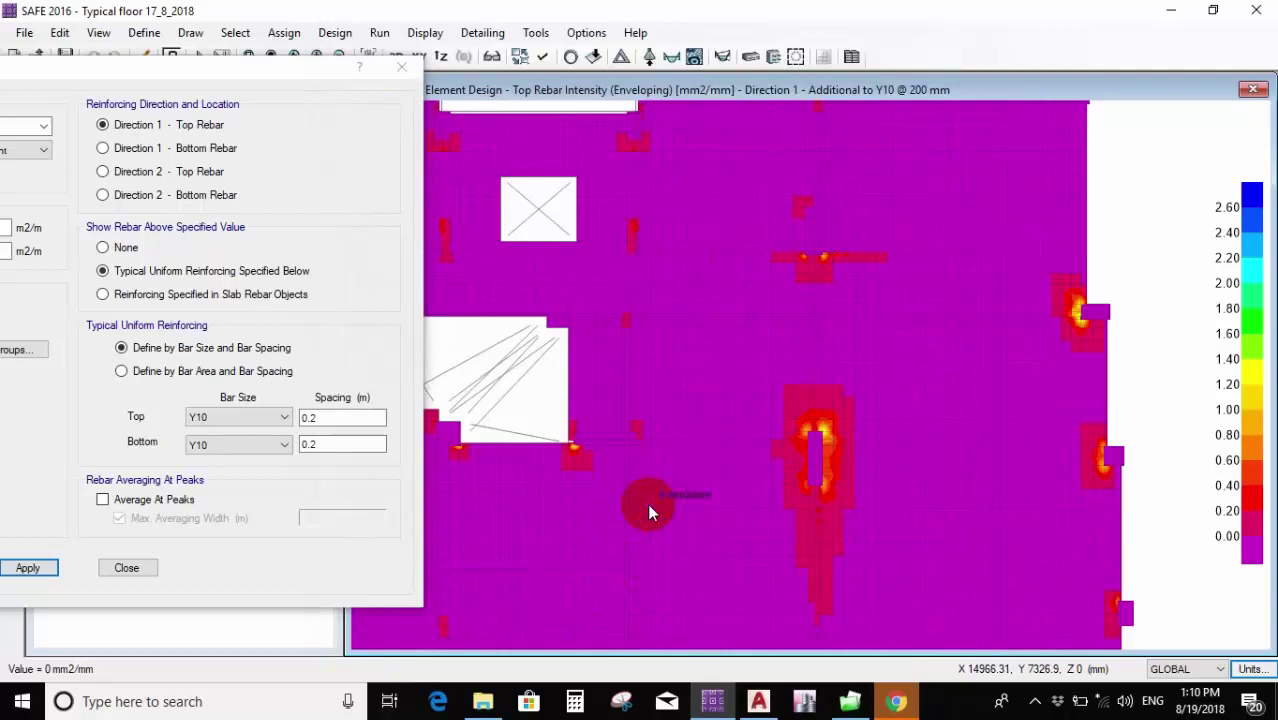
Examine the Direction 1 top rebar intensity contours across the whole slab and around the interior column southwest of the openings.
scroll(650, 508, "down", 3)
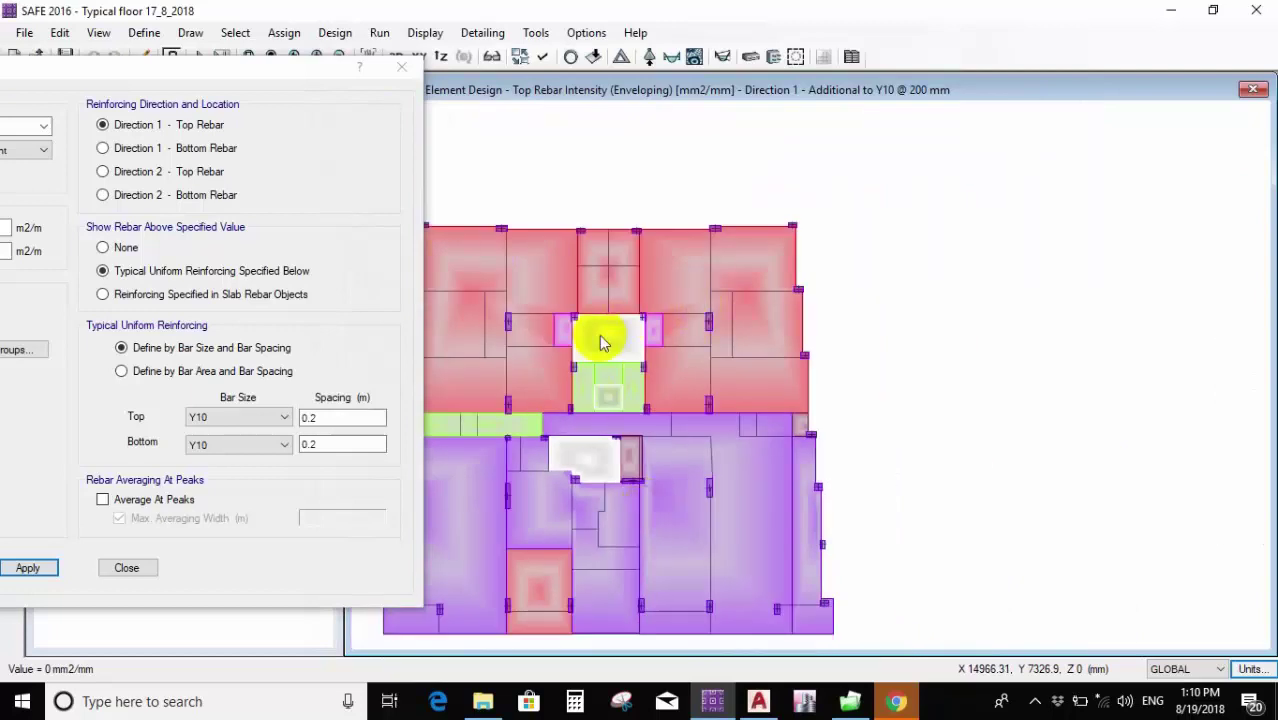
left_click(553, 440)
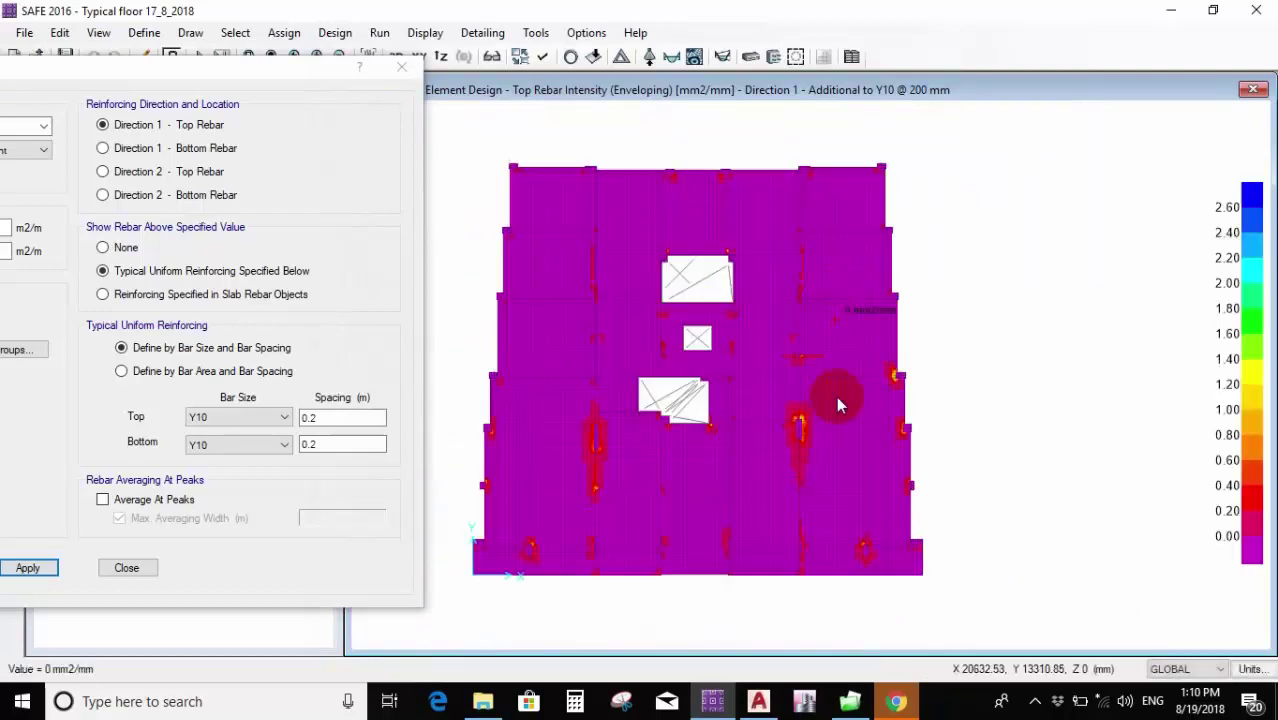
scroll(598, 260, "up", 2)
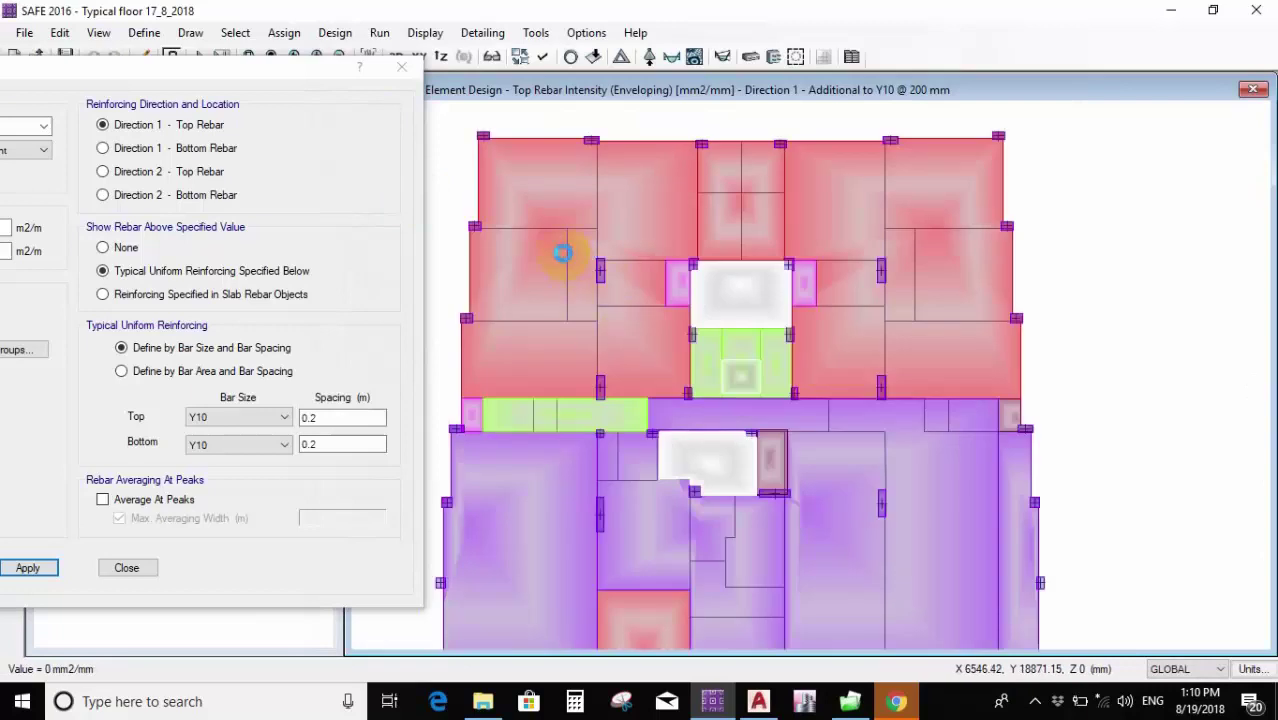
left_click(540, 302)
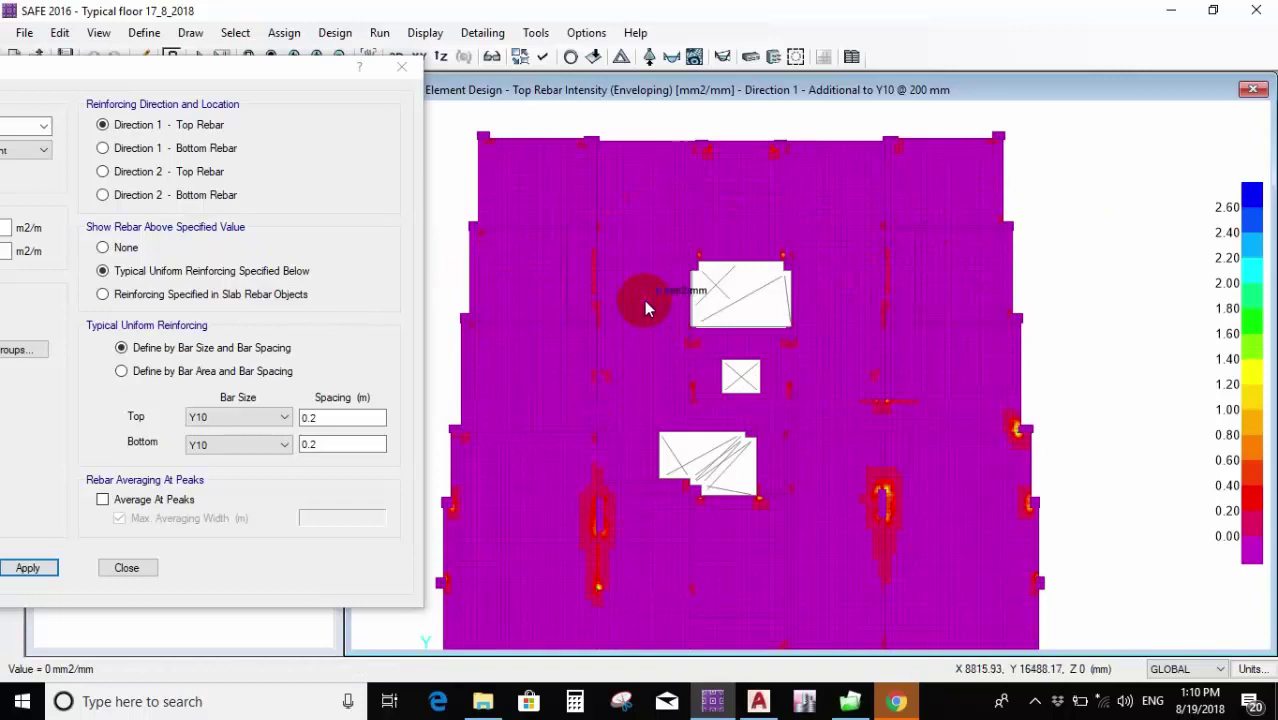
scroll(856, 333, "down", 1)
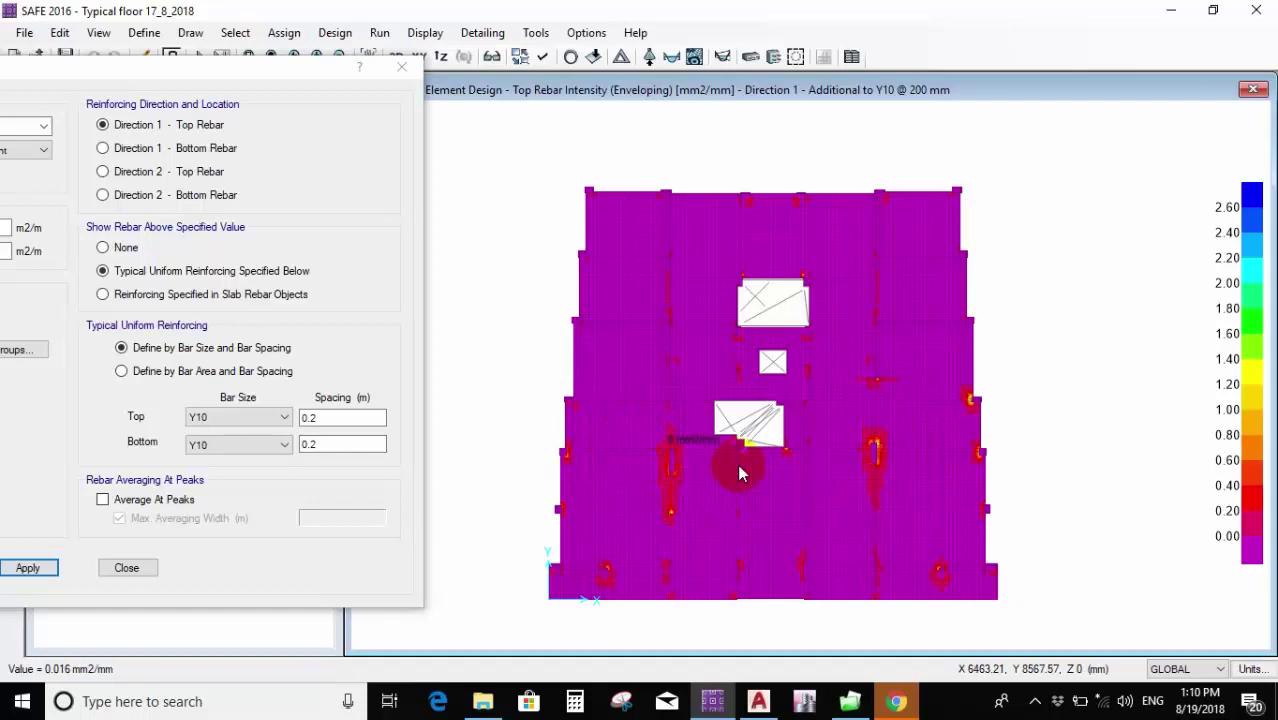
scroll(684, 505, "up", 3)
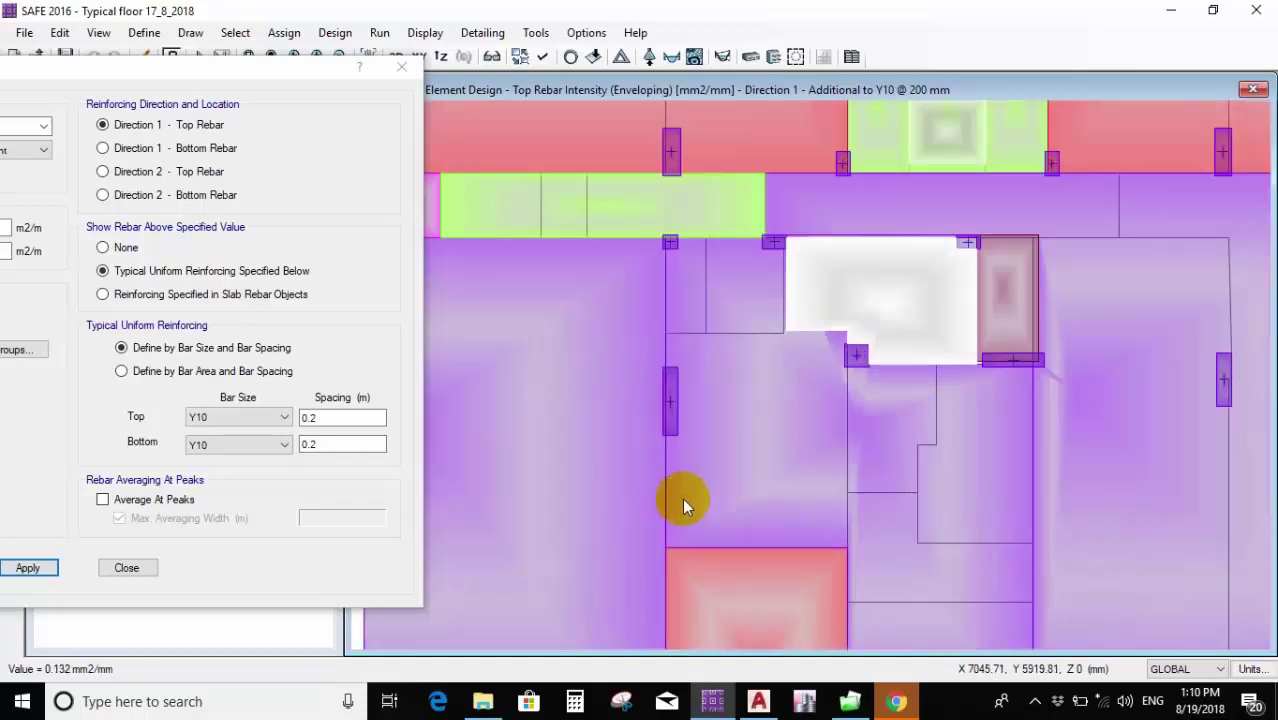
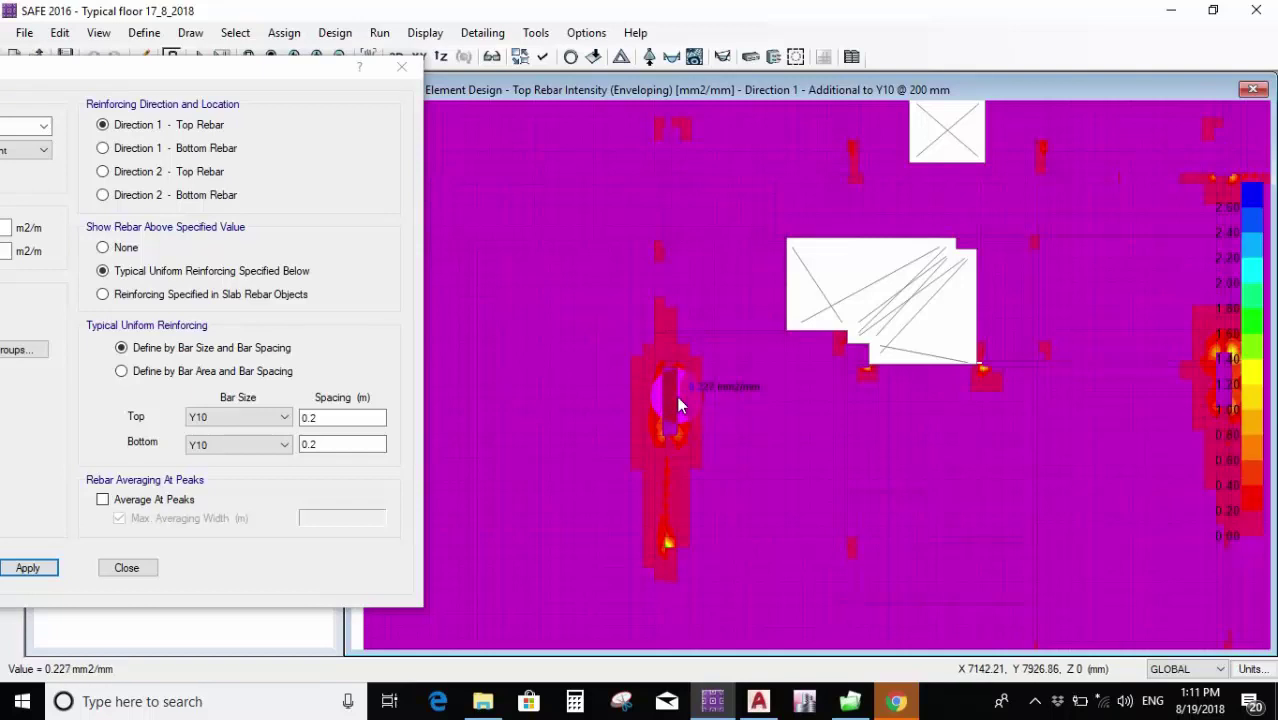
Switch to Calculator and convert the rebar intensity of 0.227 mm2/mm to mm2 per metre.
left_click(575, 703)
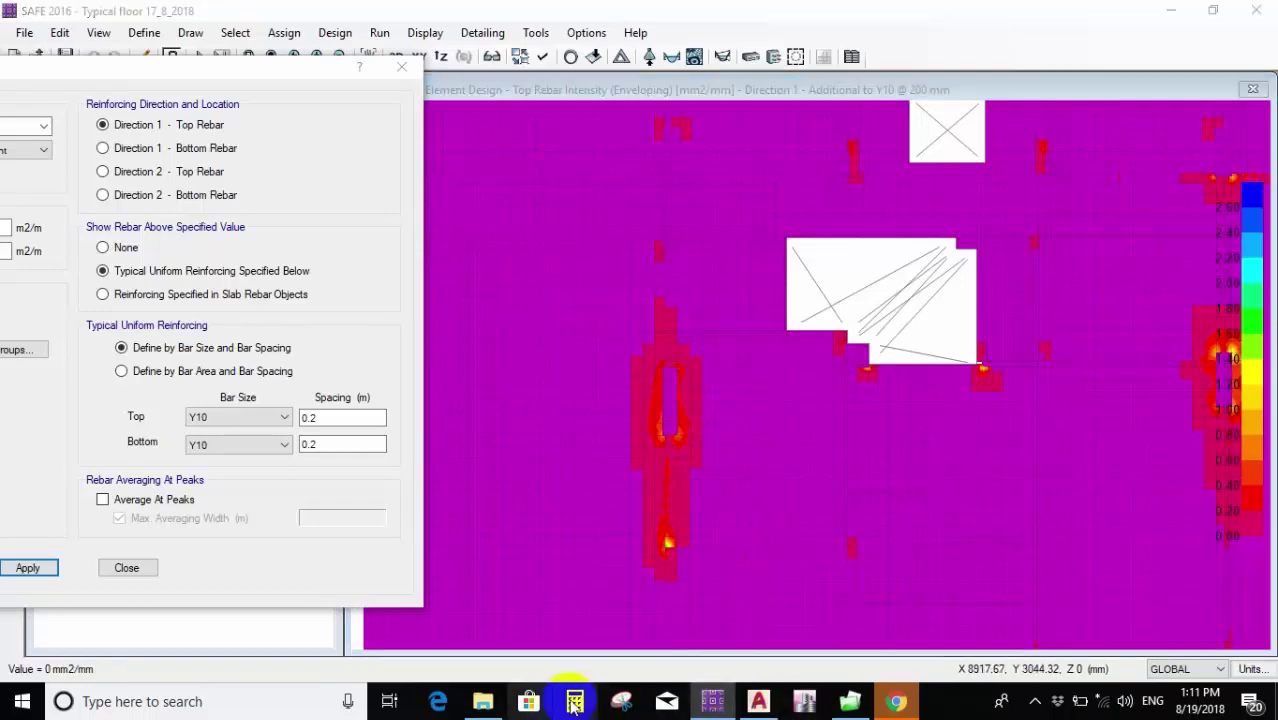
left_click(747, 351)
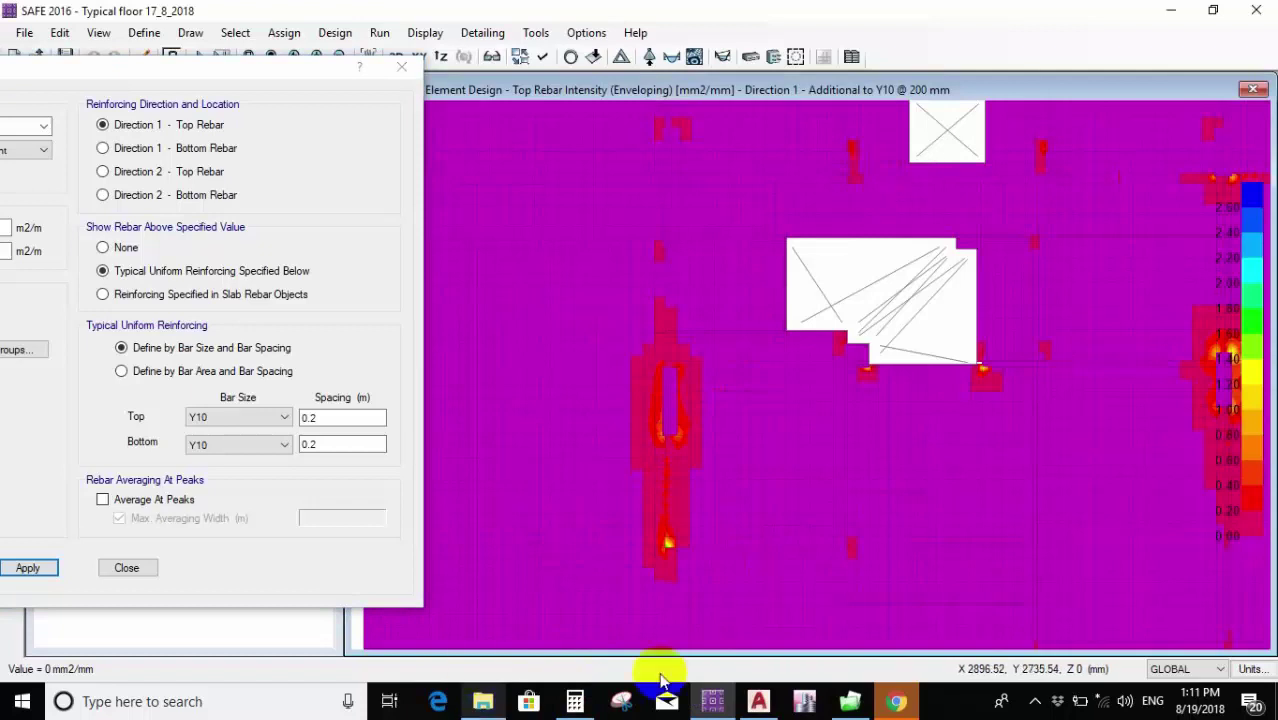
left_click(586, 703)
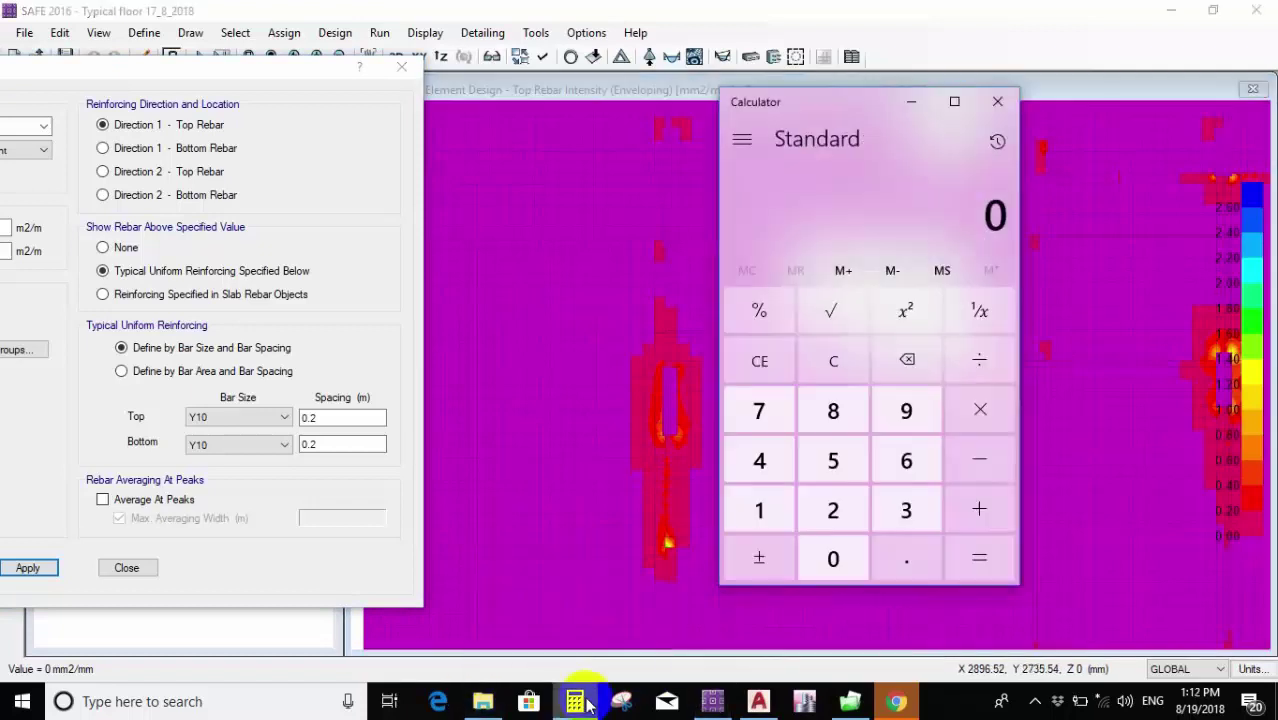
type(".227")
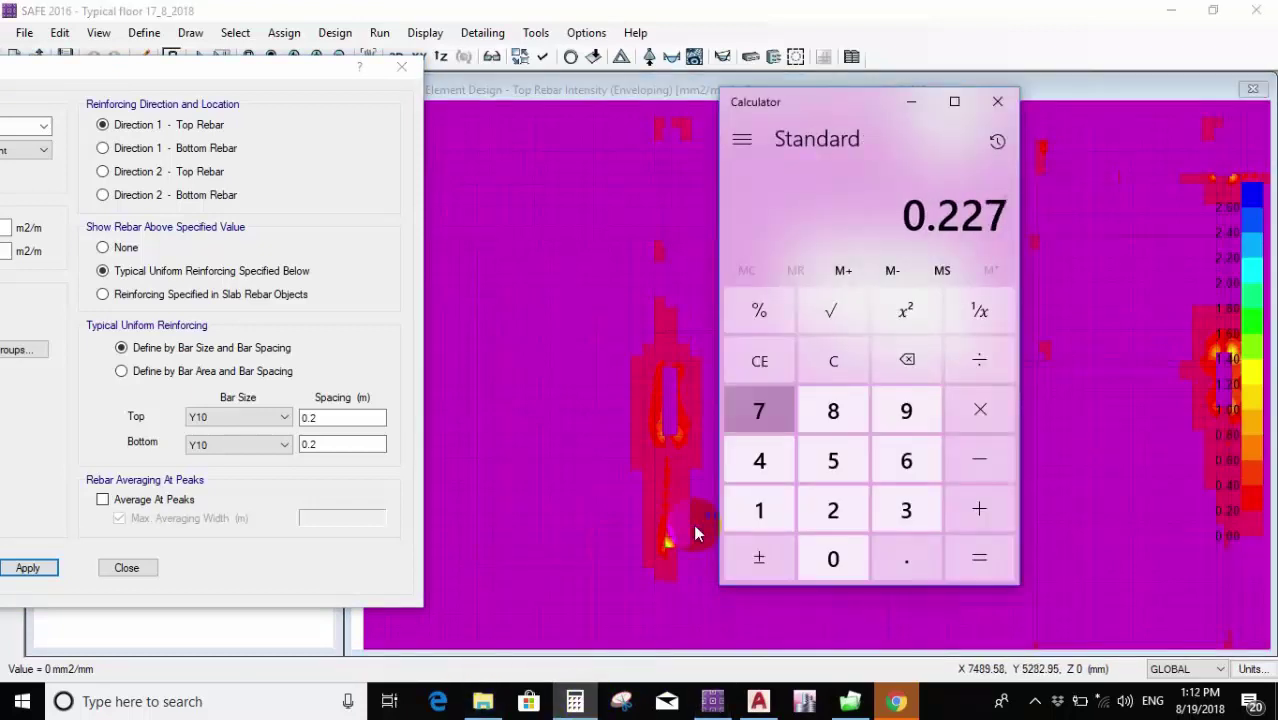
type(" × 10")
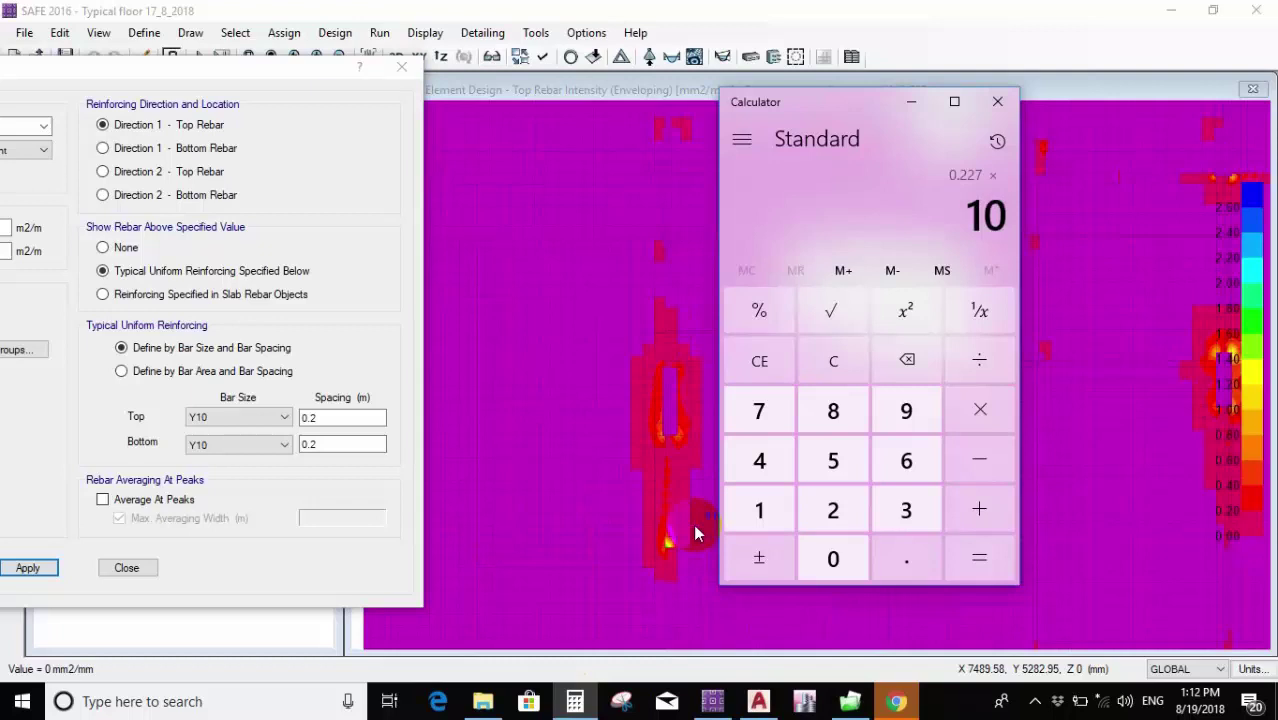
key("Return")
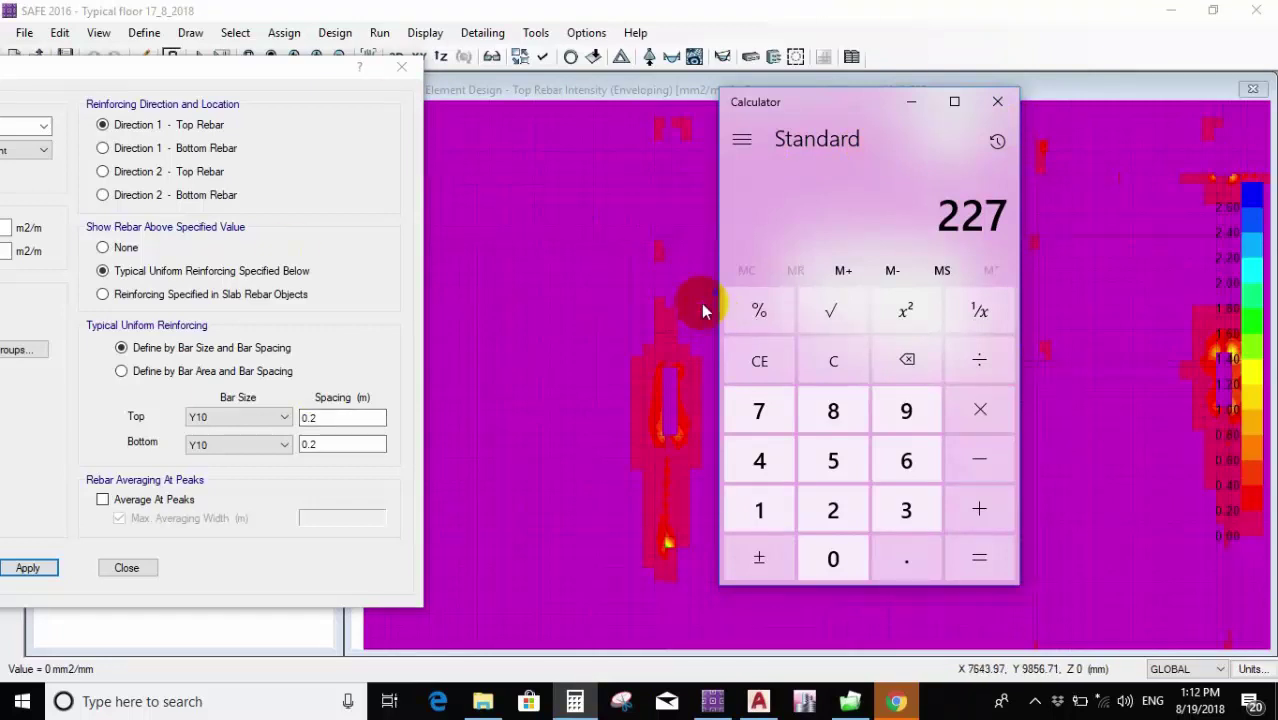
Divide the required 227 mm2 per metre by a bar area of 113 mm2 to get the number of additional bars.
key("slash")
key("Return")
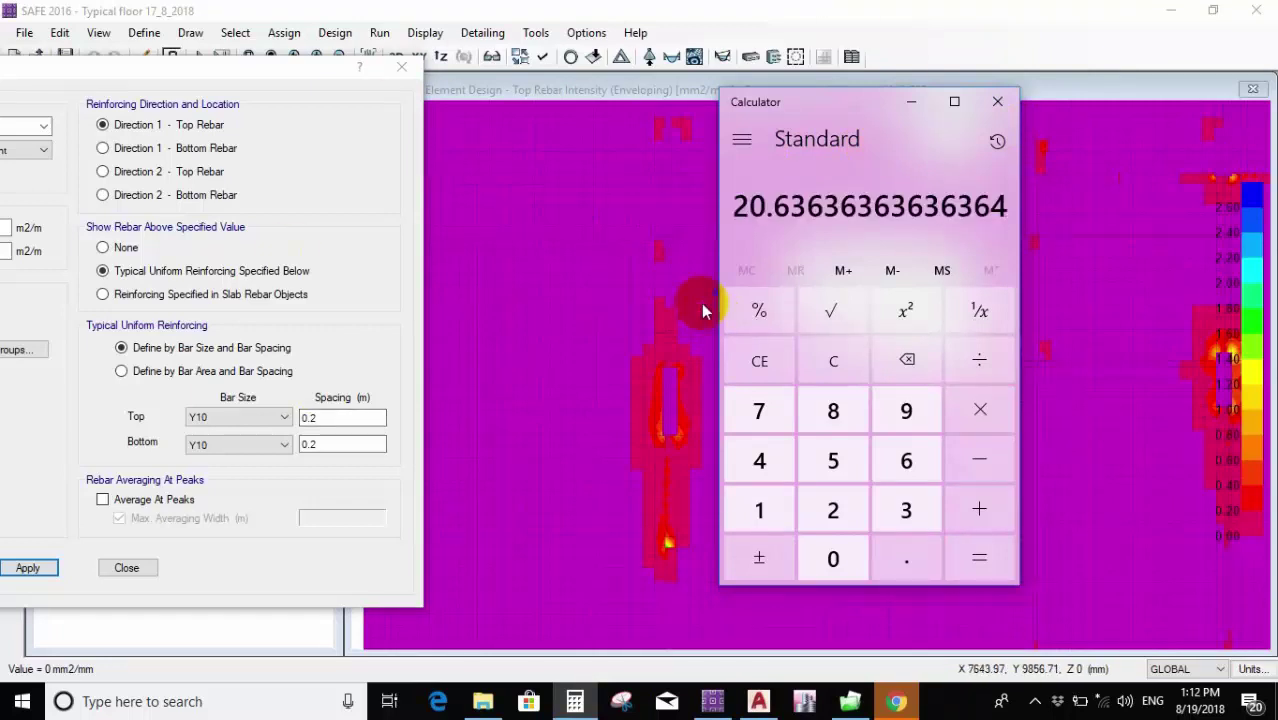
type("227")
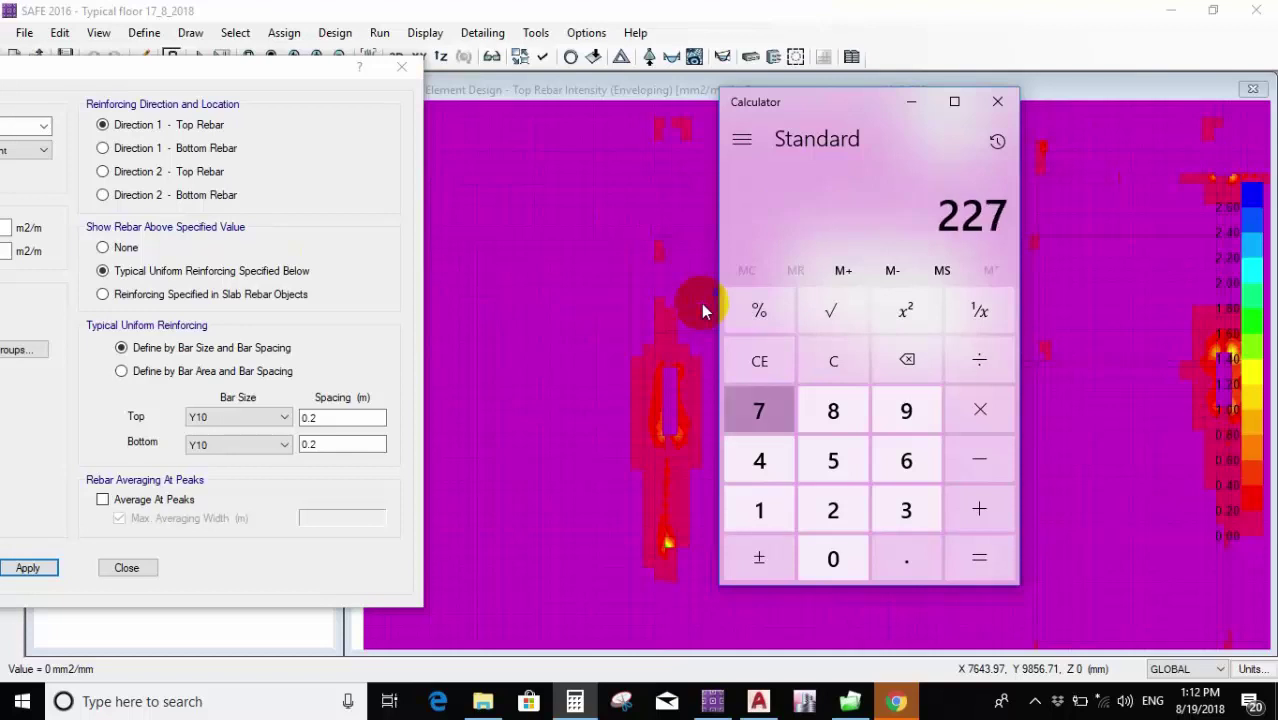
key("slash")
type("11.")
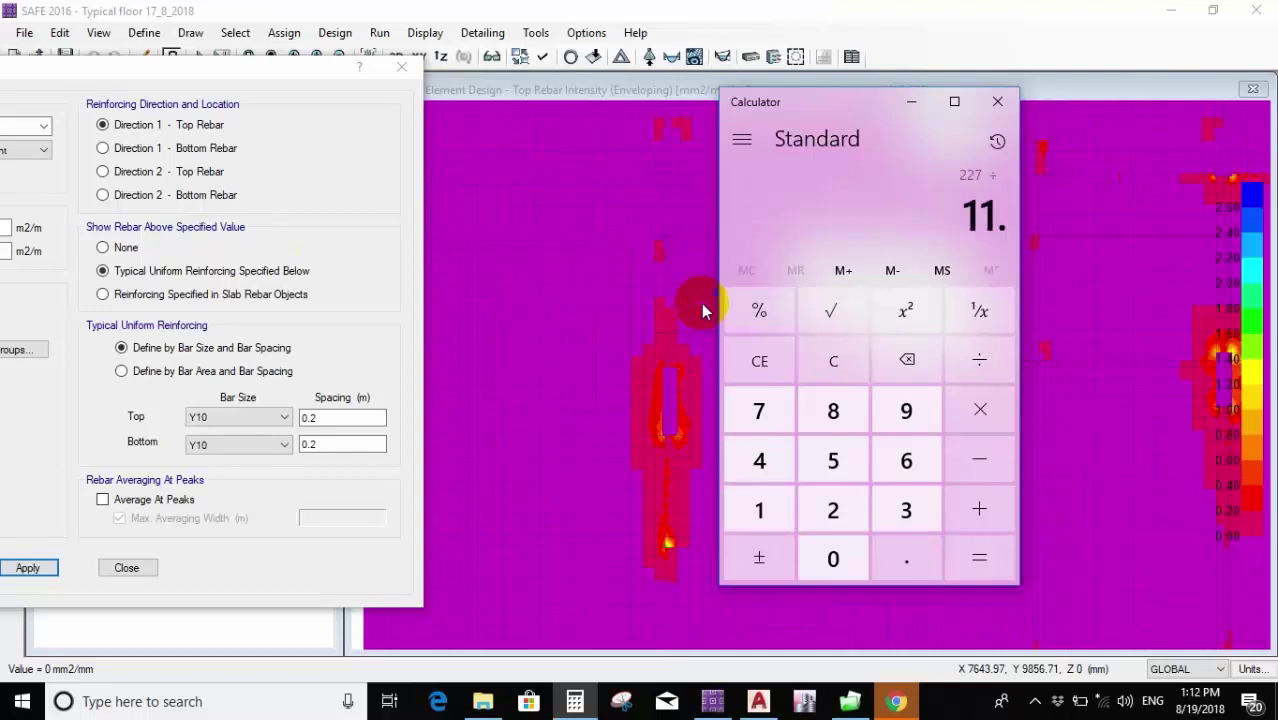
key("BackSpace")
type("3")
key("Return")
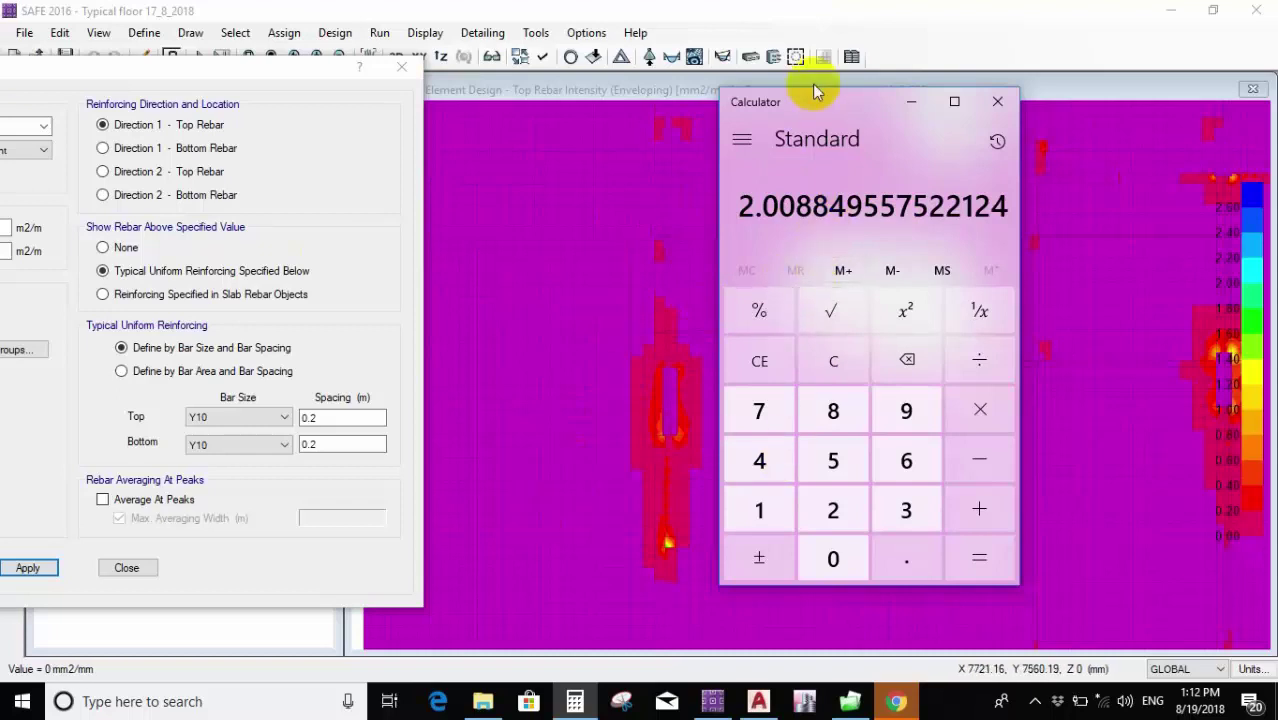
Move Calculator clear of the column and examine the extent and intensity of the additional top rebar around and below it.
left_click(901, 85)
left_click_drag(903, 88, 966, 69)
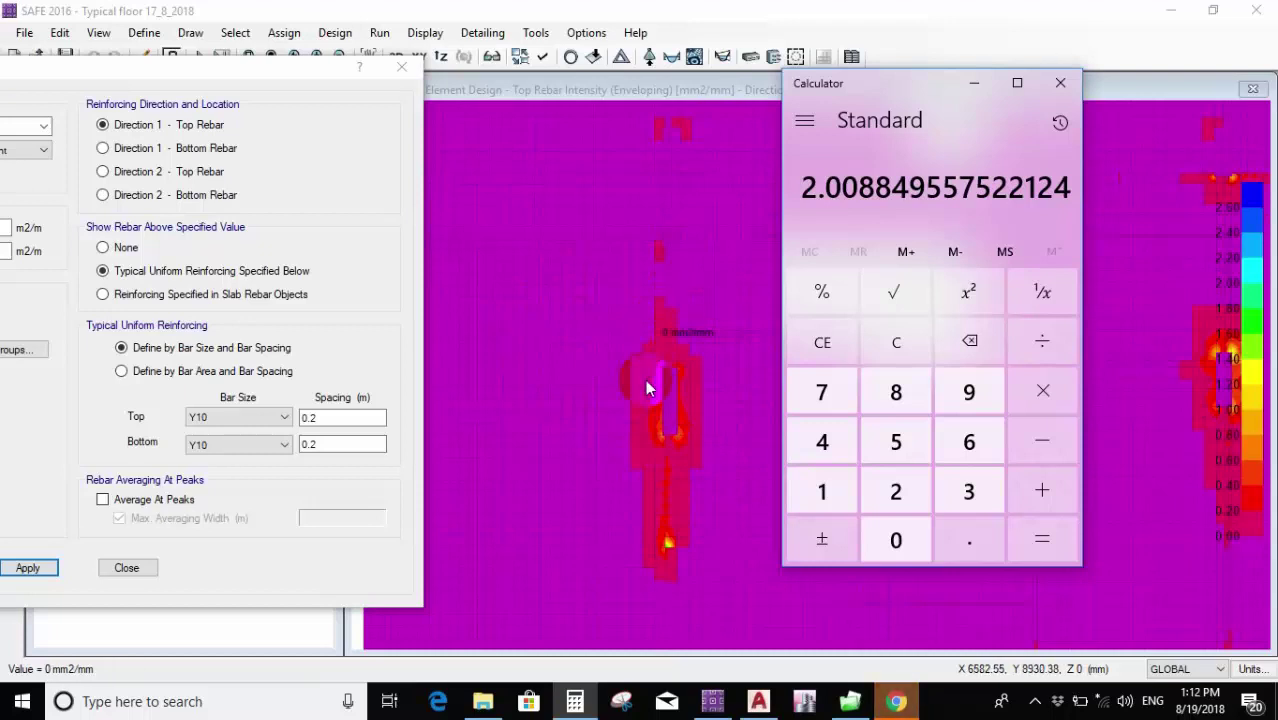
left_click(616, 297)
left_click(752, 470)
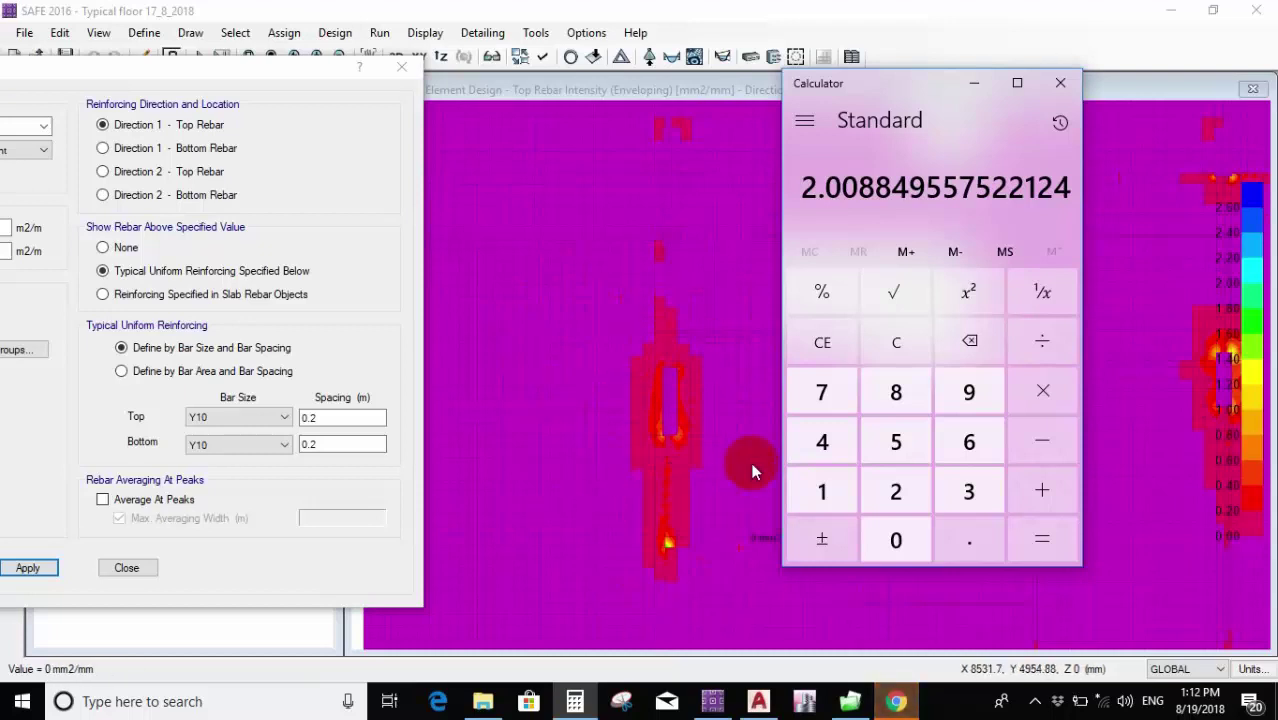
left_click(652, 517)
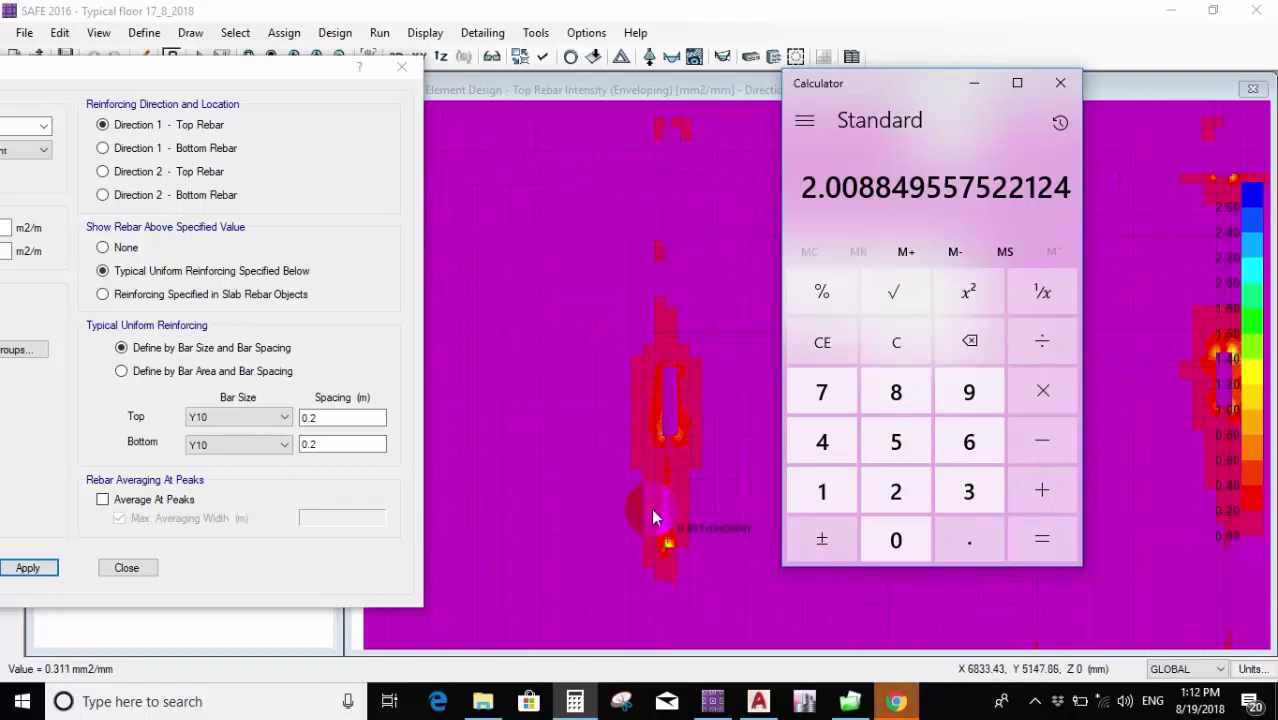
left_click(696, 386)
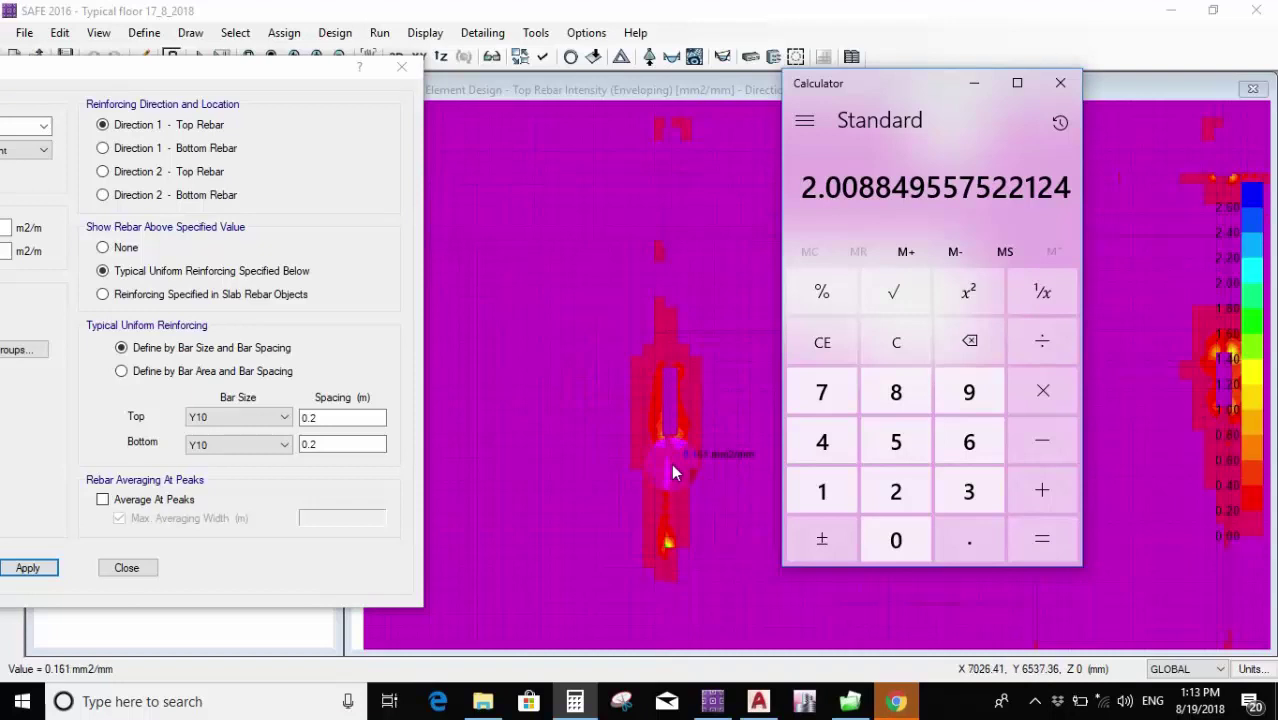
left_click(700, 510)
left_click(555, 448)
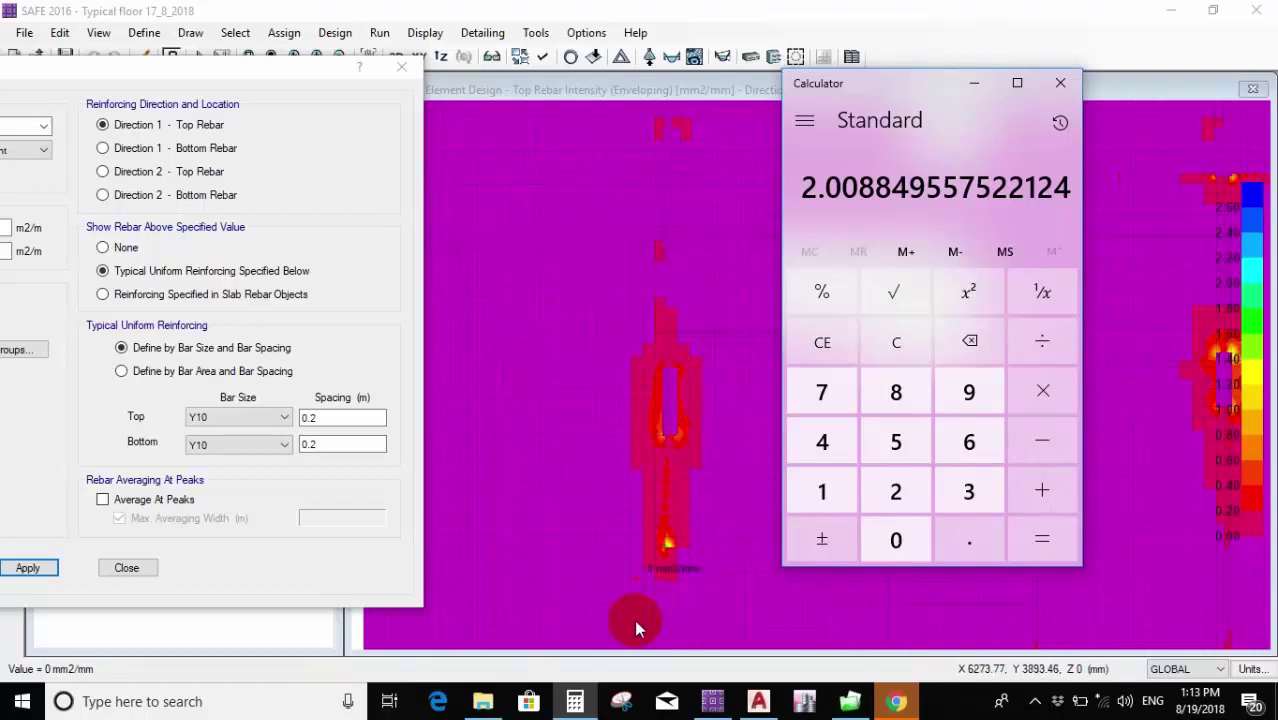
scroll(710, 385, "down", 5)
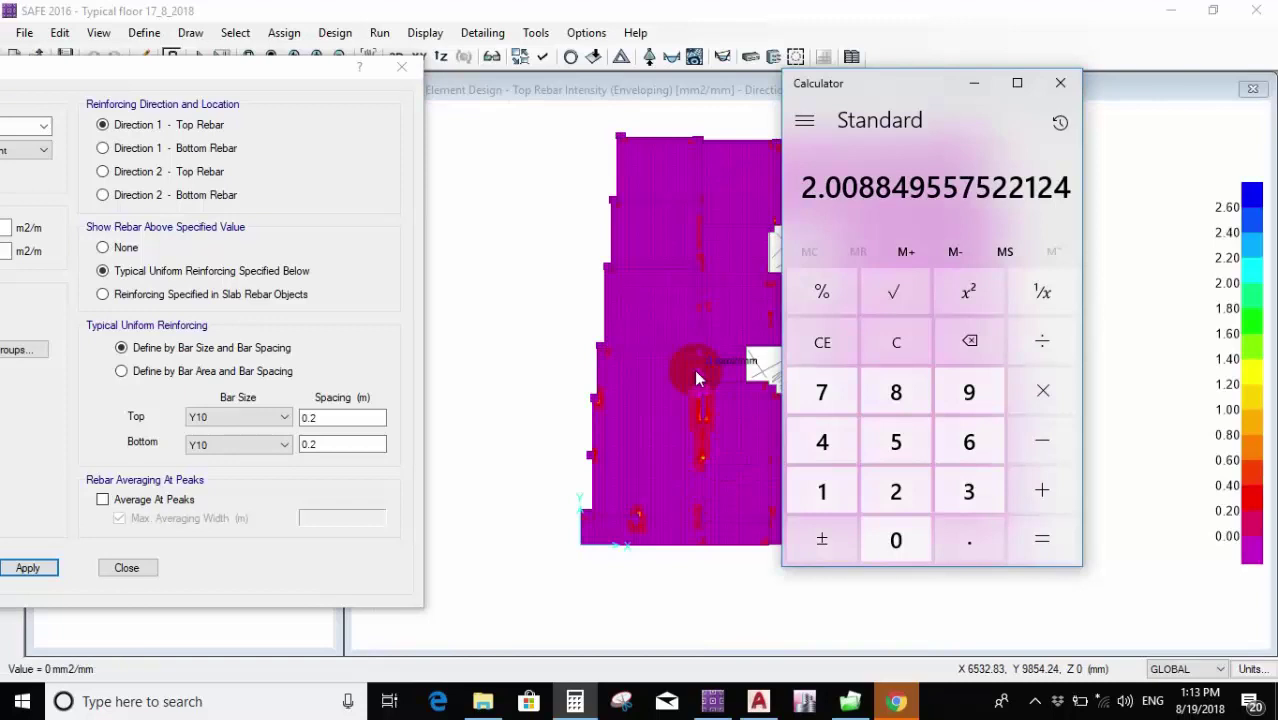
scroll(694, 369, "up", 4)
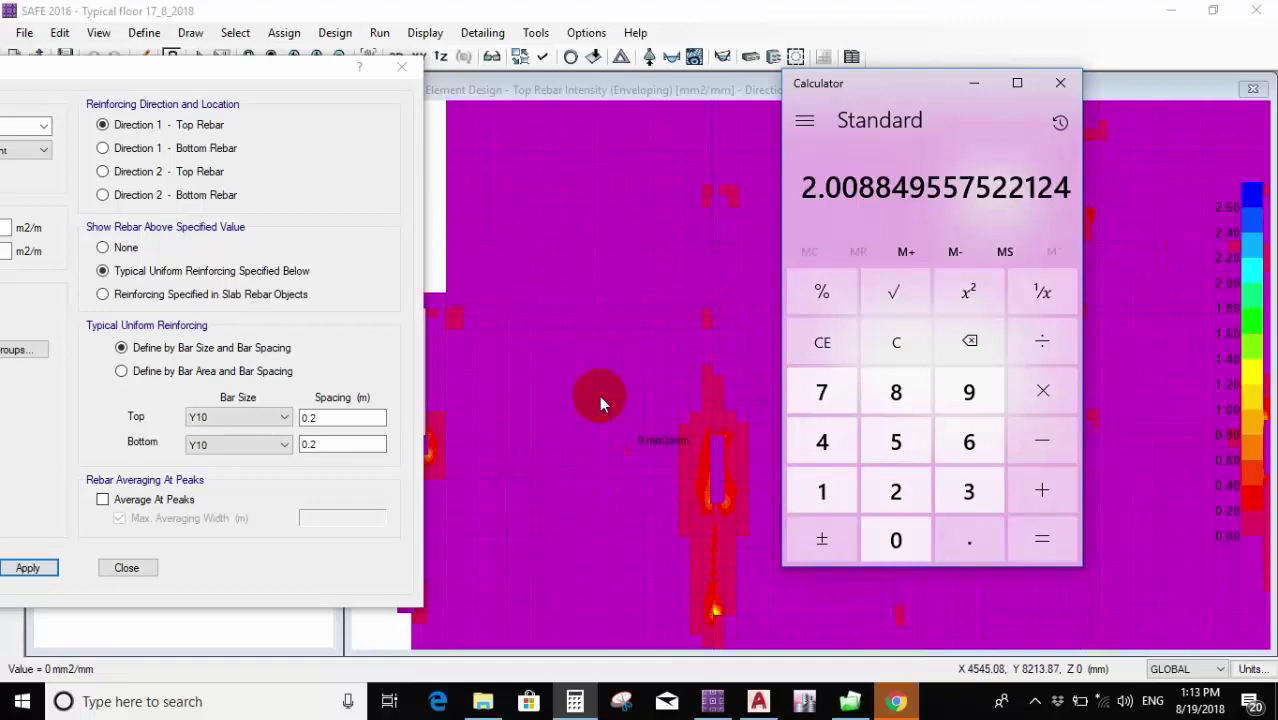
Switch to File Explorer and open the 157 معماري drawing from the تصميم يوتيوب folder on Local Disk (E:) in AutoCAD.
left_click(478, 703)
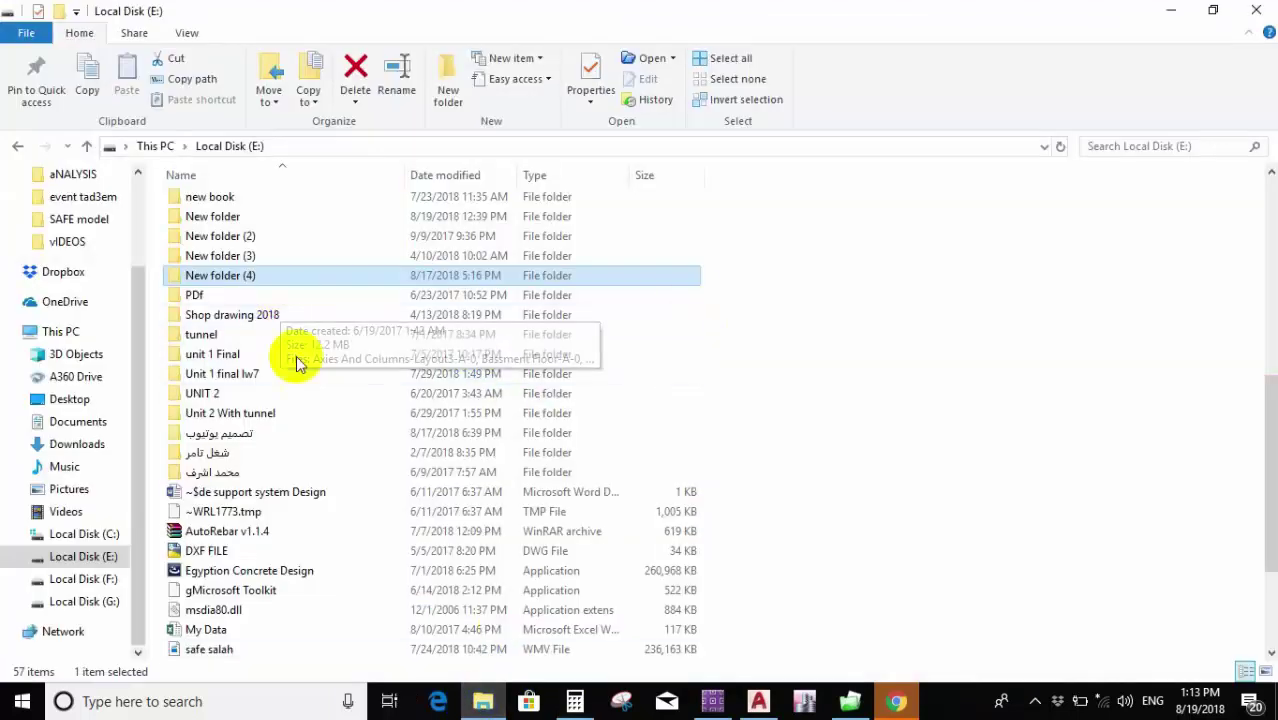
double_click(262, 433)
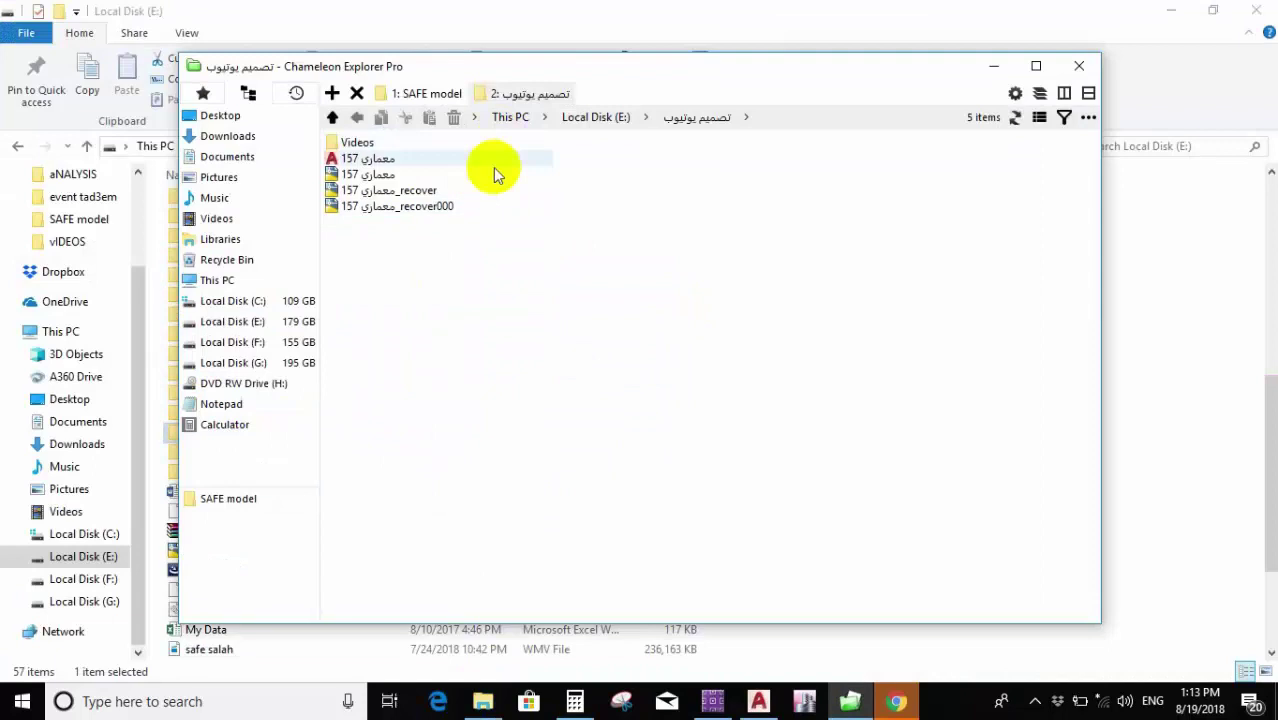
double_click(412, 177)
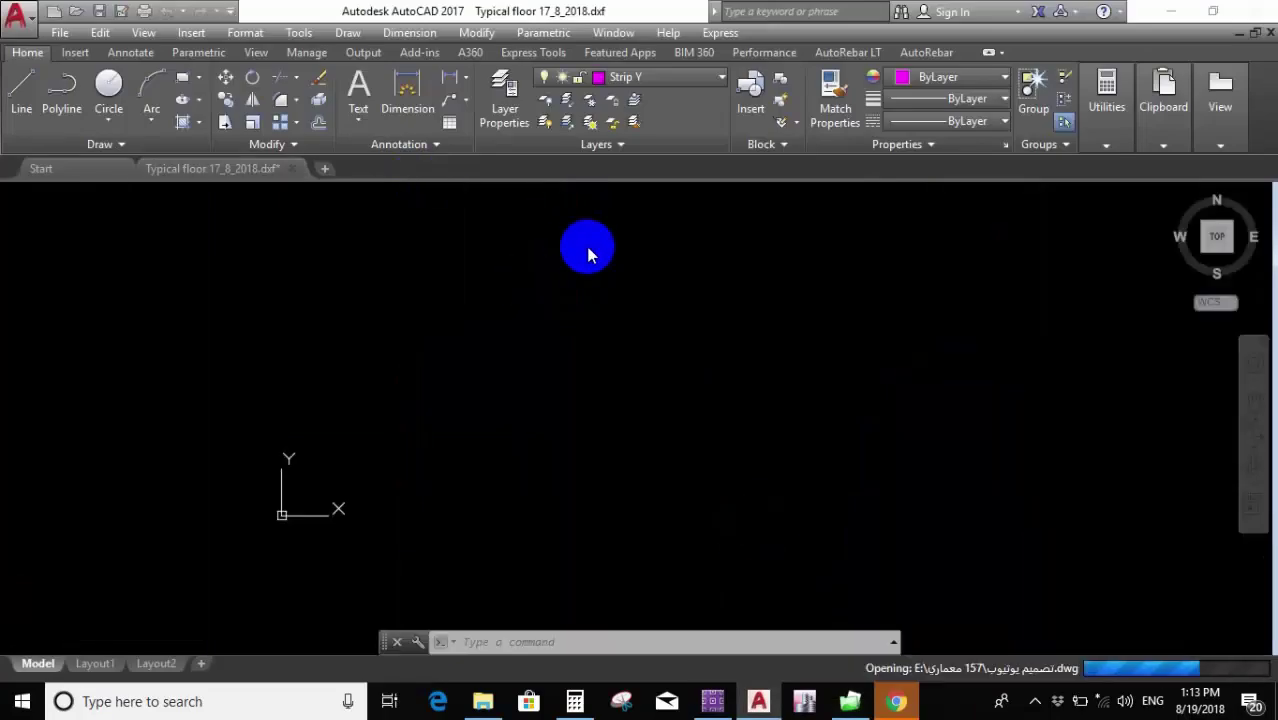
With Ortho on, draw a horizontal line 3 m long across the interior column southwest of the lower opening on the structural plan.
scroll(642, 450, "up", 6)
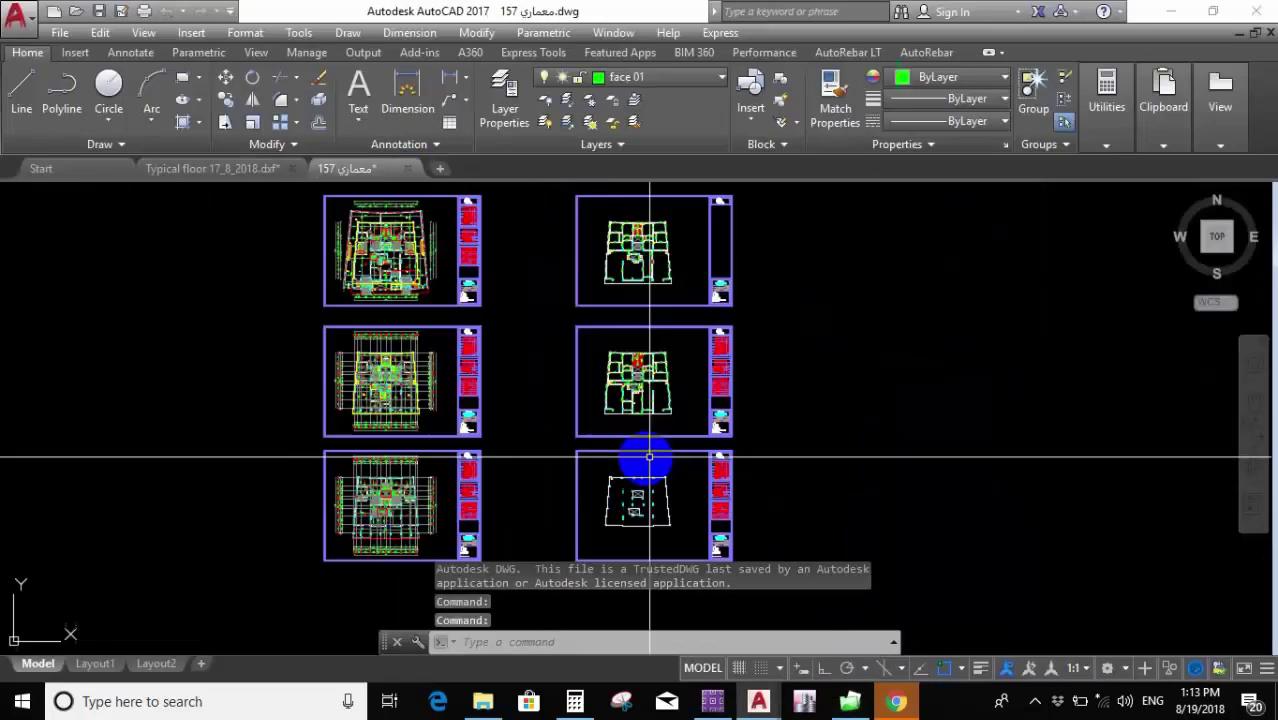
scroll(579, 362, "down", 5)
scroll(531, 240, "up", 4)
scroll(534, 408, "down", 5)
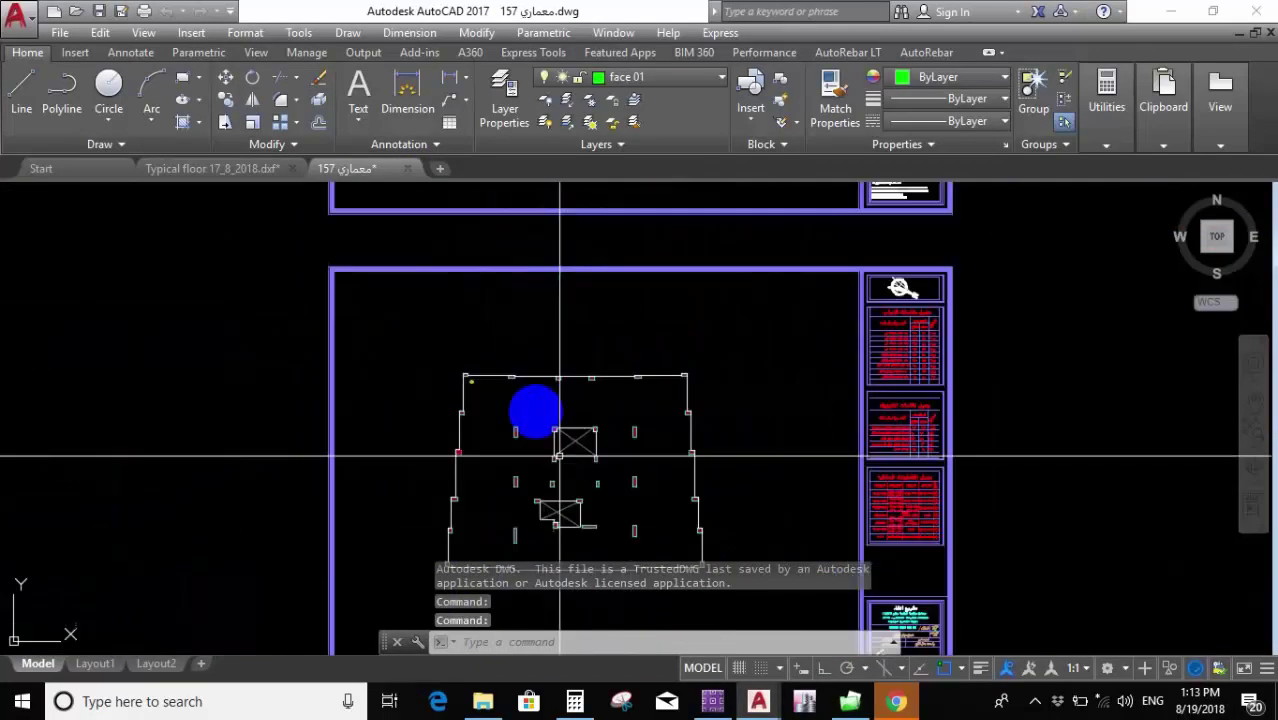
scroll(560, 287, "up", 8)
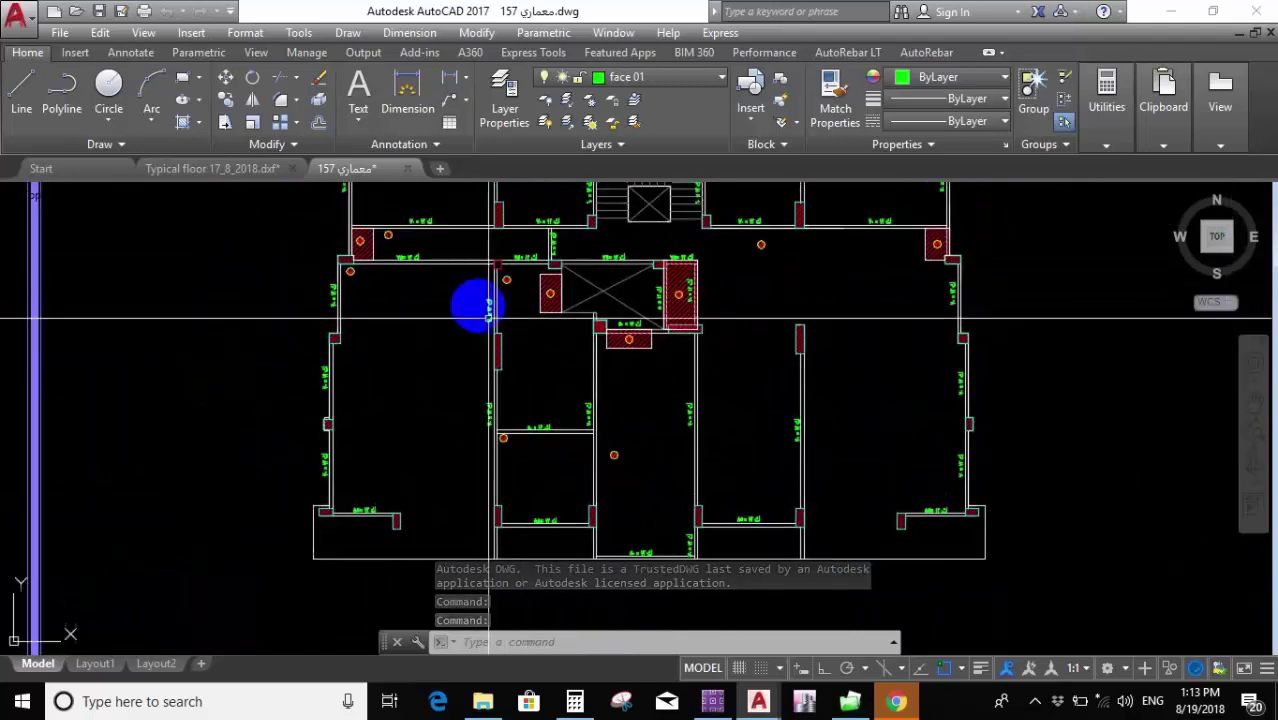
left_click(21, 90)
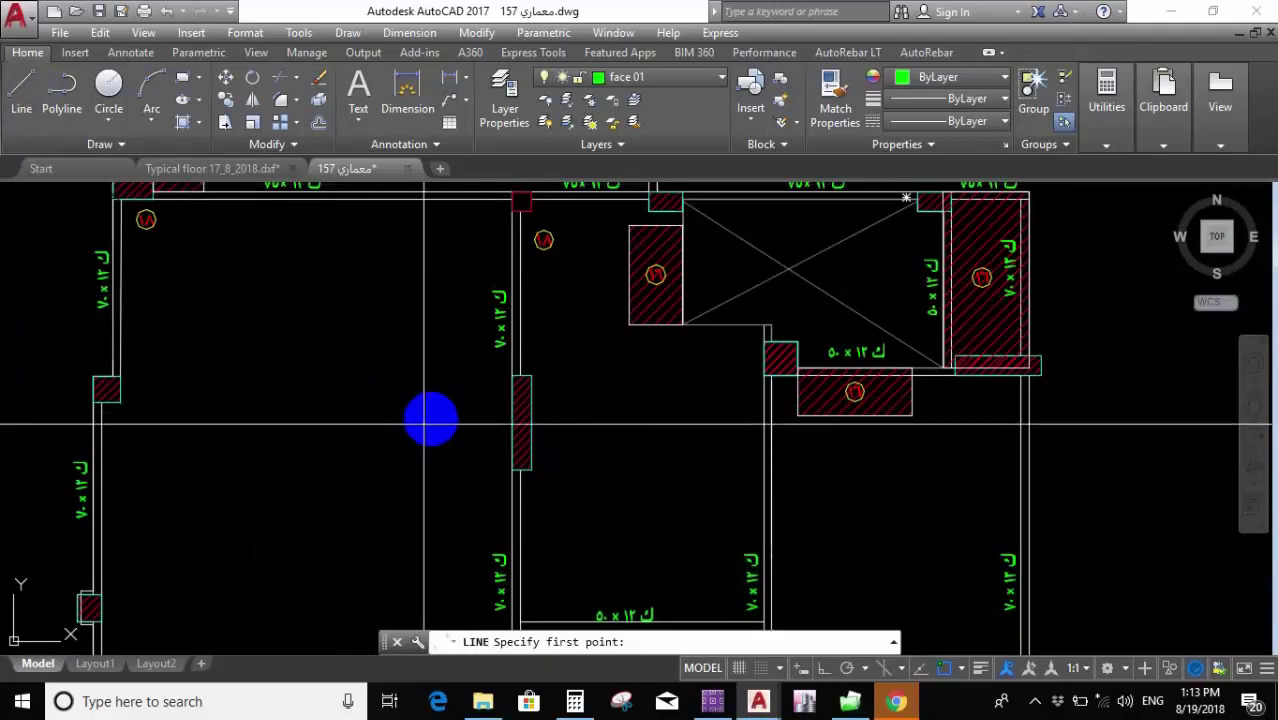
left_click(426, 426)
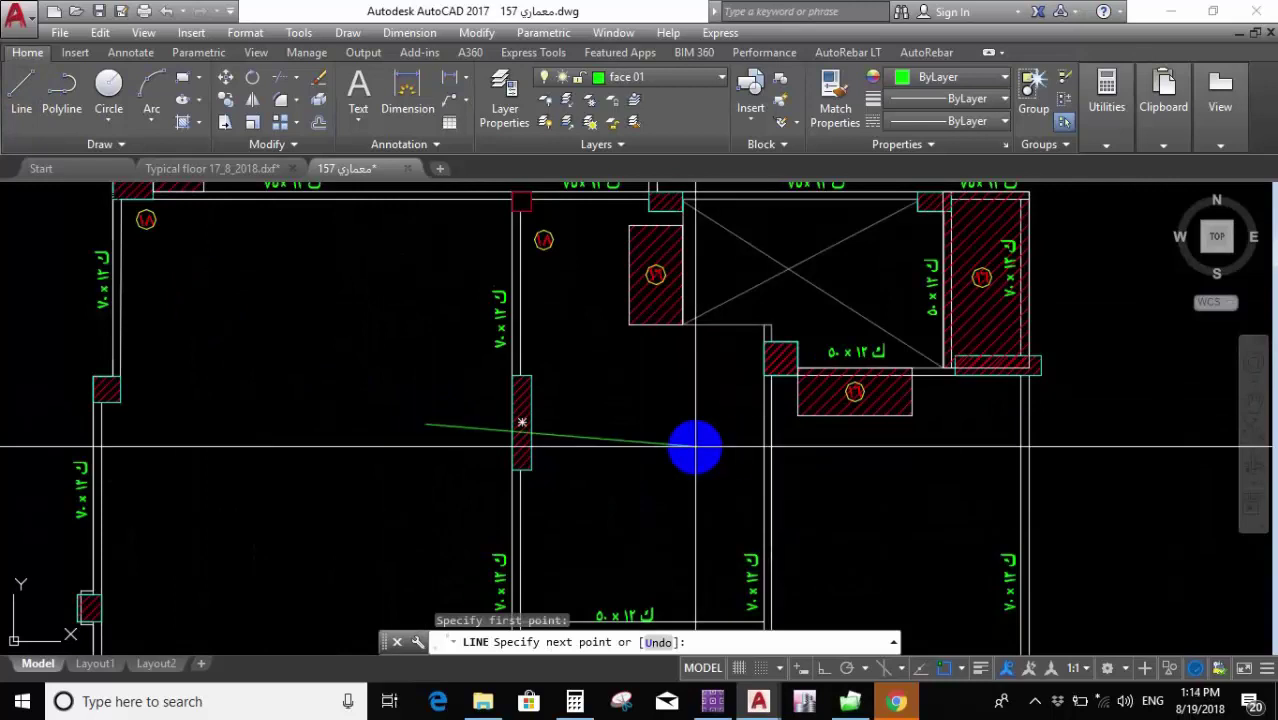
left_click(823, 670)
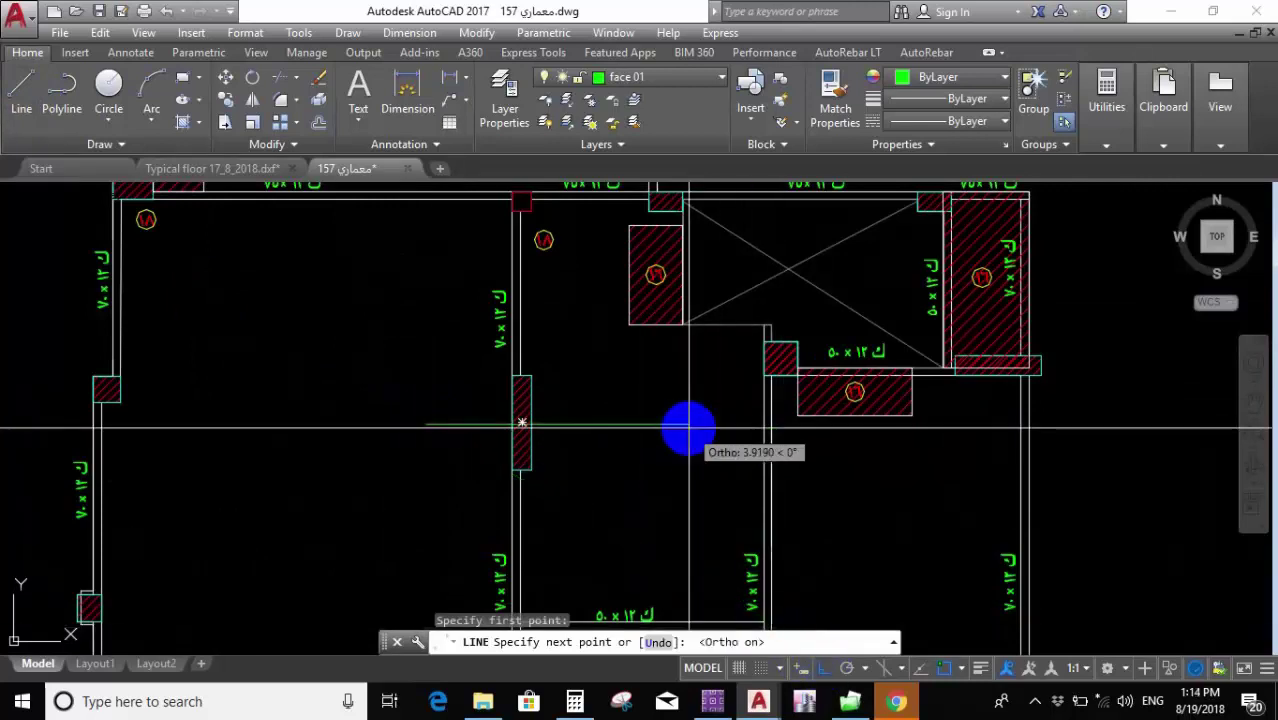
type("3")
key("Return")
key("Escape")
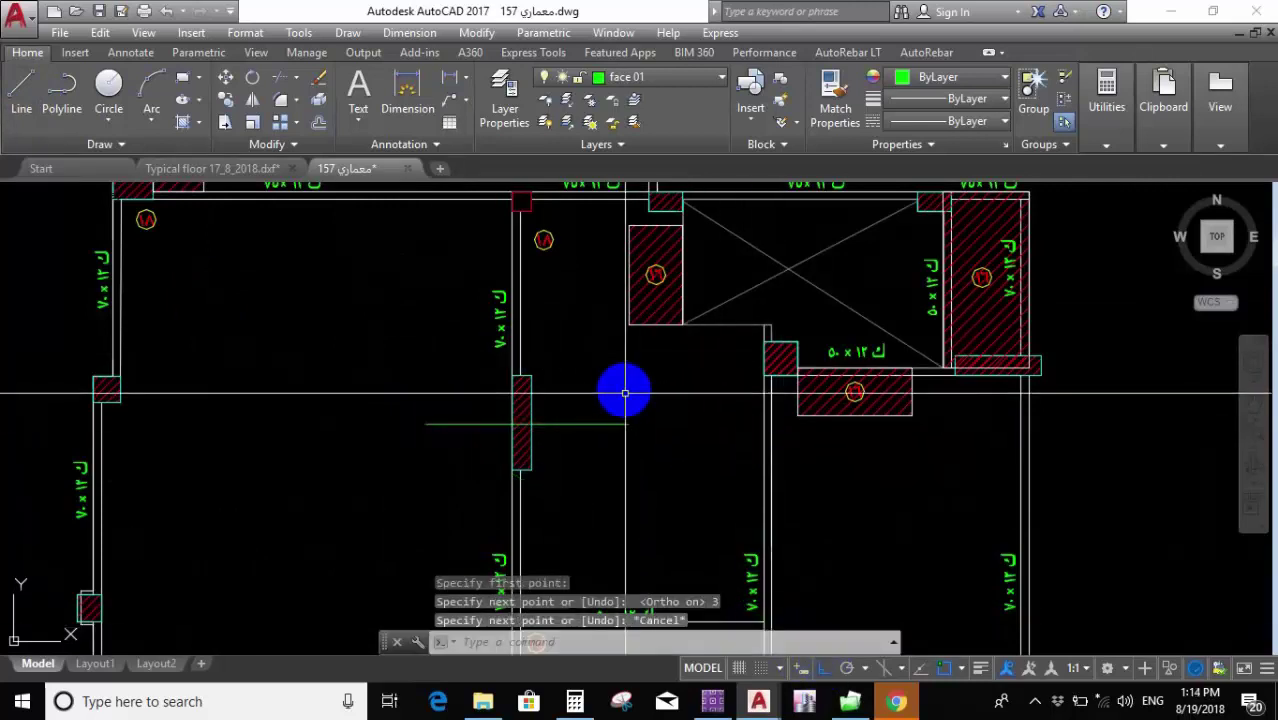
left_click(608, 424)
left_click(606, 454)
scroll(526, 426, "up", 6)
type("m")
key("Return")
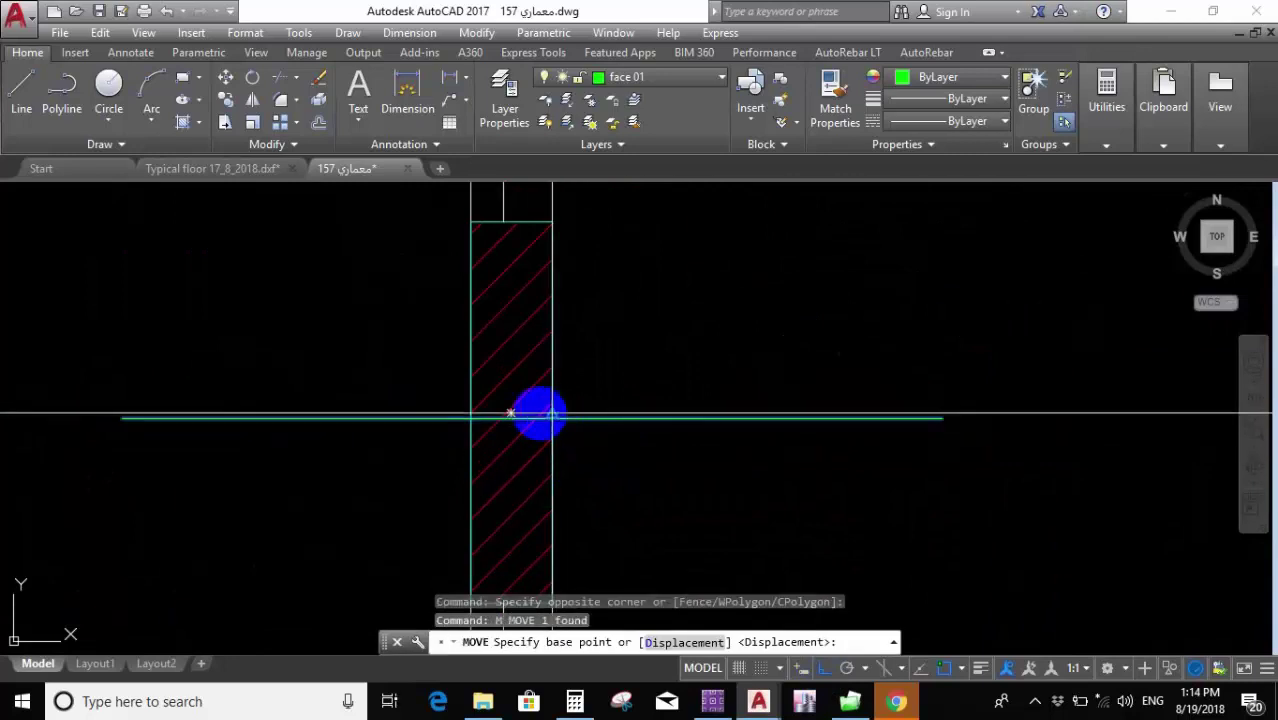
left_click(510, 412)
scroll(514, 408, "down", 5)
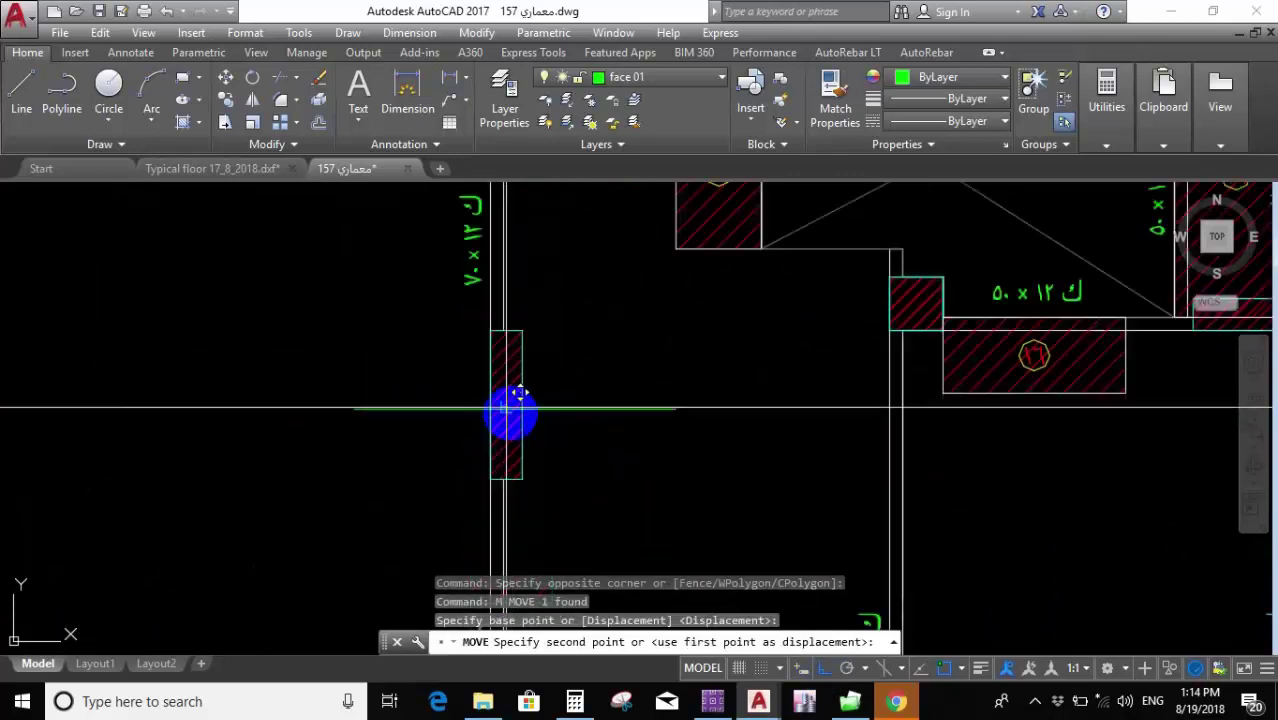
scroll(520, 395, "up", 5)
scroll(495, 410, "up", 3)
key("Escape")
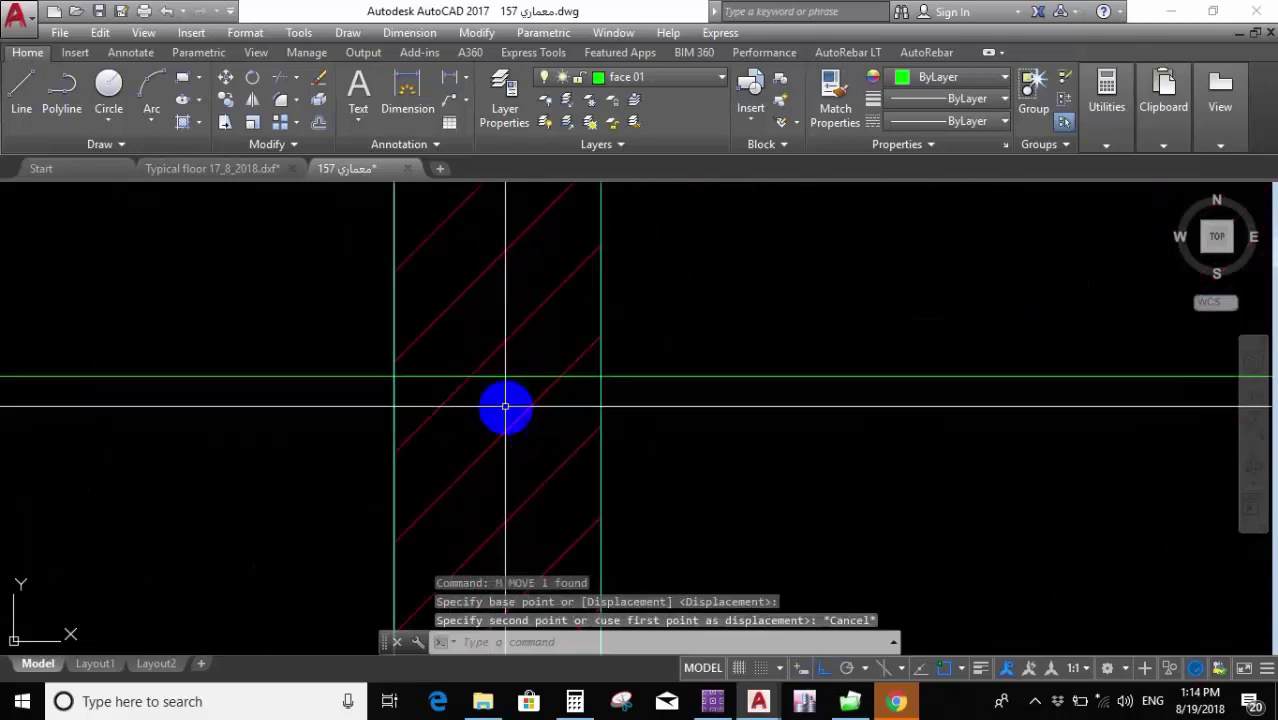
Move the horizontal line to the mid-height of the interior column it crosses.
scroll(507, 400, "down", 3)
type("m")
key("Return")
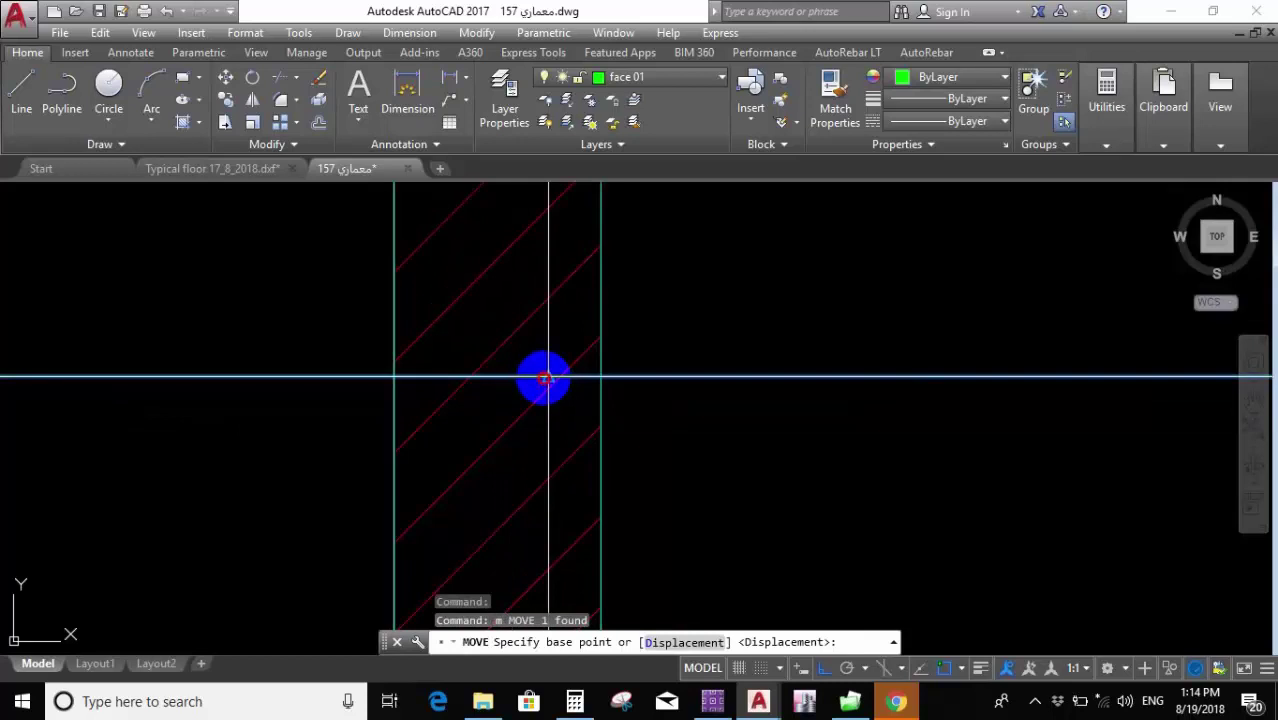
left_click(542, 372)
scroll(500, 420, "down", 1)
left_click(480, 422)
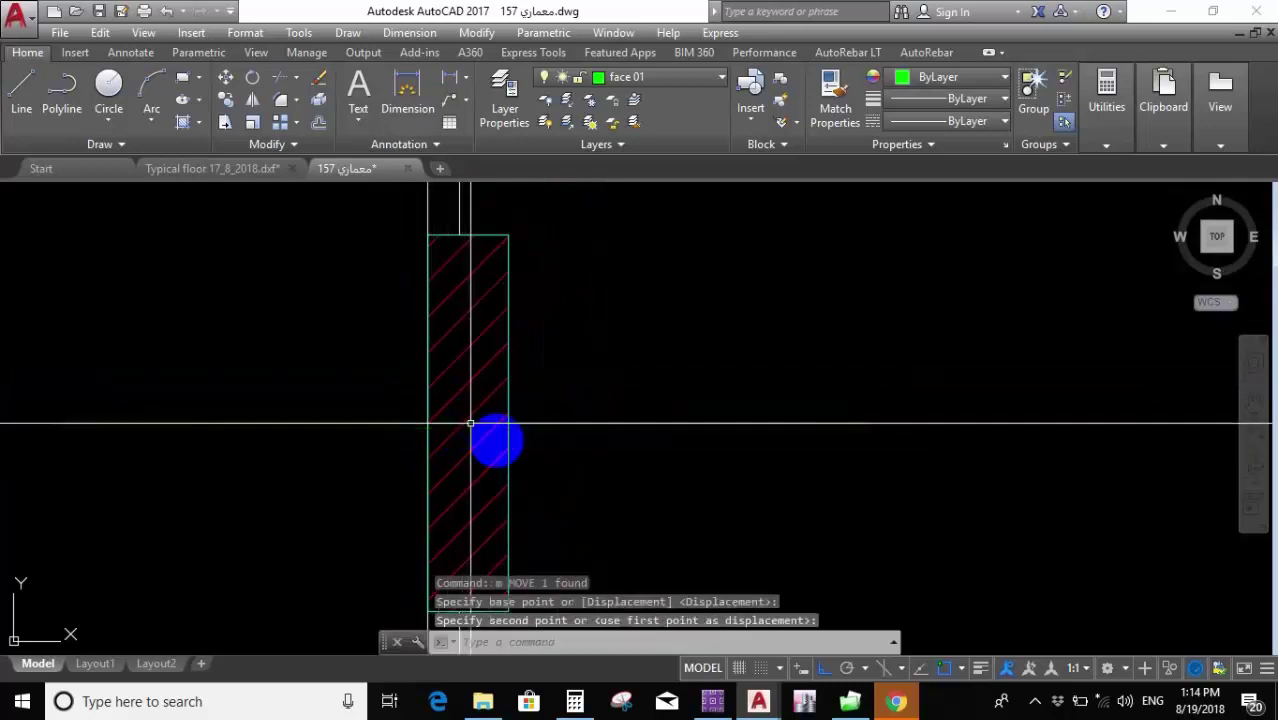
scroll(675, 376, "down", 3)
middle_click_drag(675, 376, 633, 359)
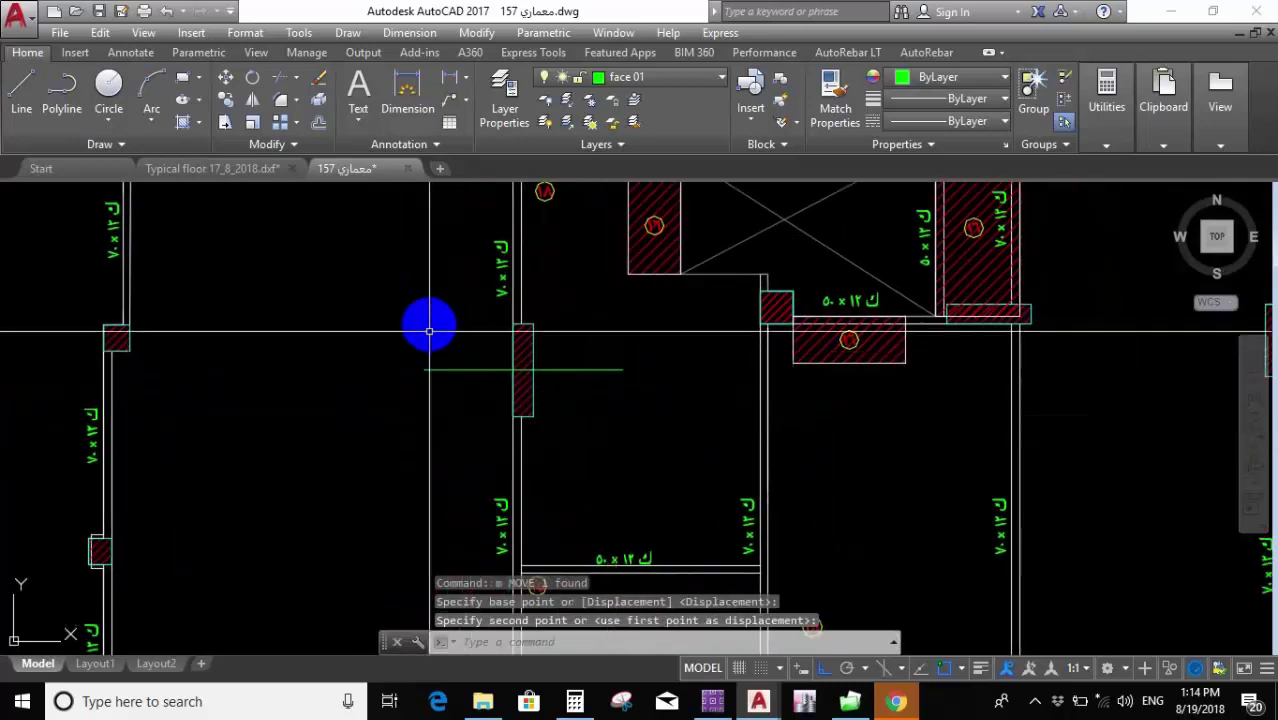
Add a vertical linear dimension of 0.5 m upward from the west end of the line.
mouse_move(428, 331)
middle_mouse_down()
mouse_move(411, 344)
mouse_move(508, 334)
mouse_move(409, 344)
middle_mouse_up()
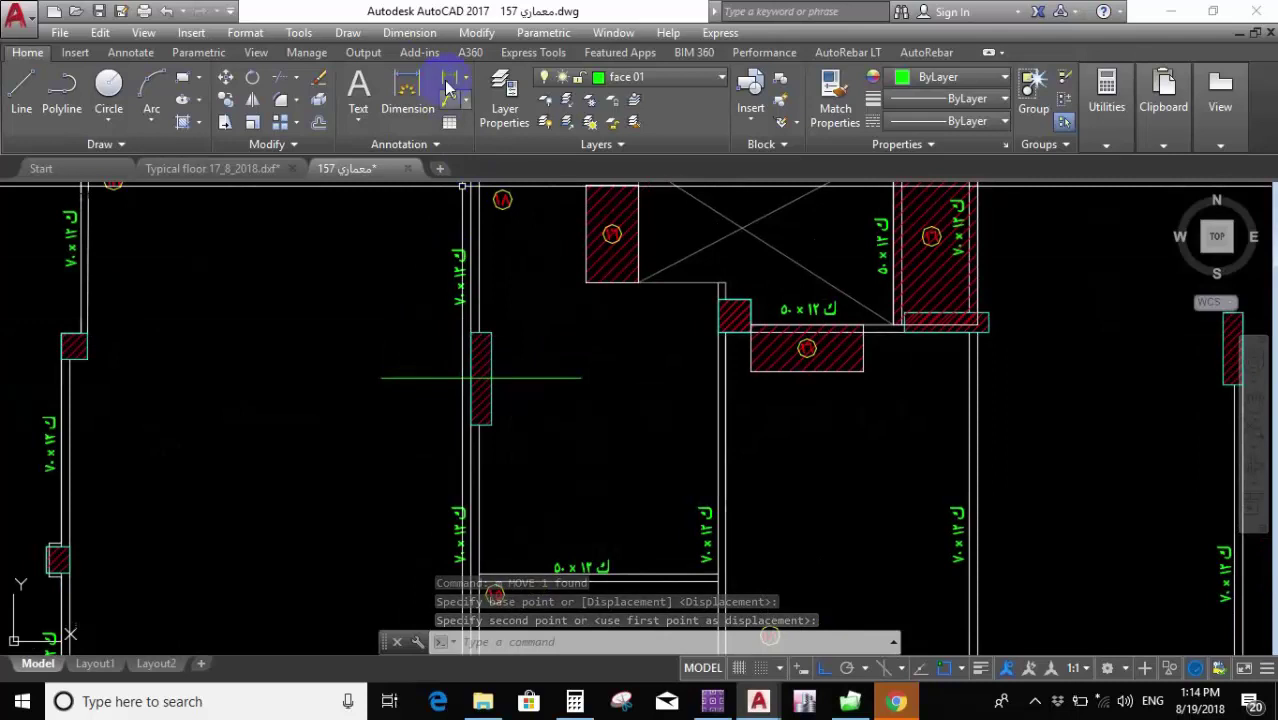
left_click(453, 87)
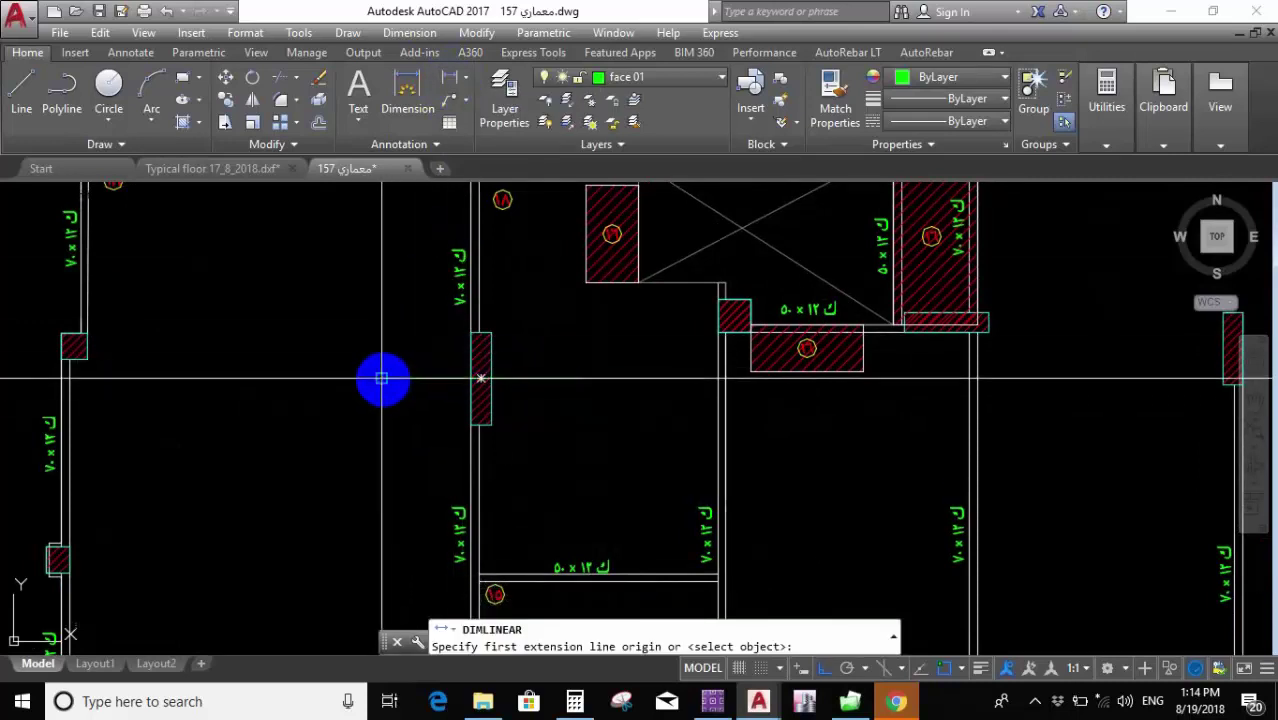
left_click(381, 377)
type(".")
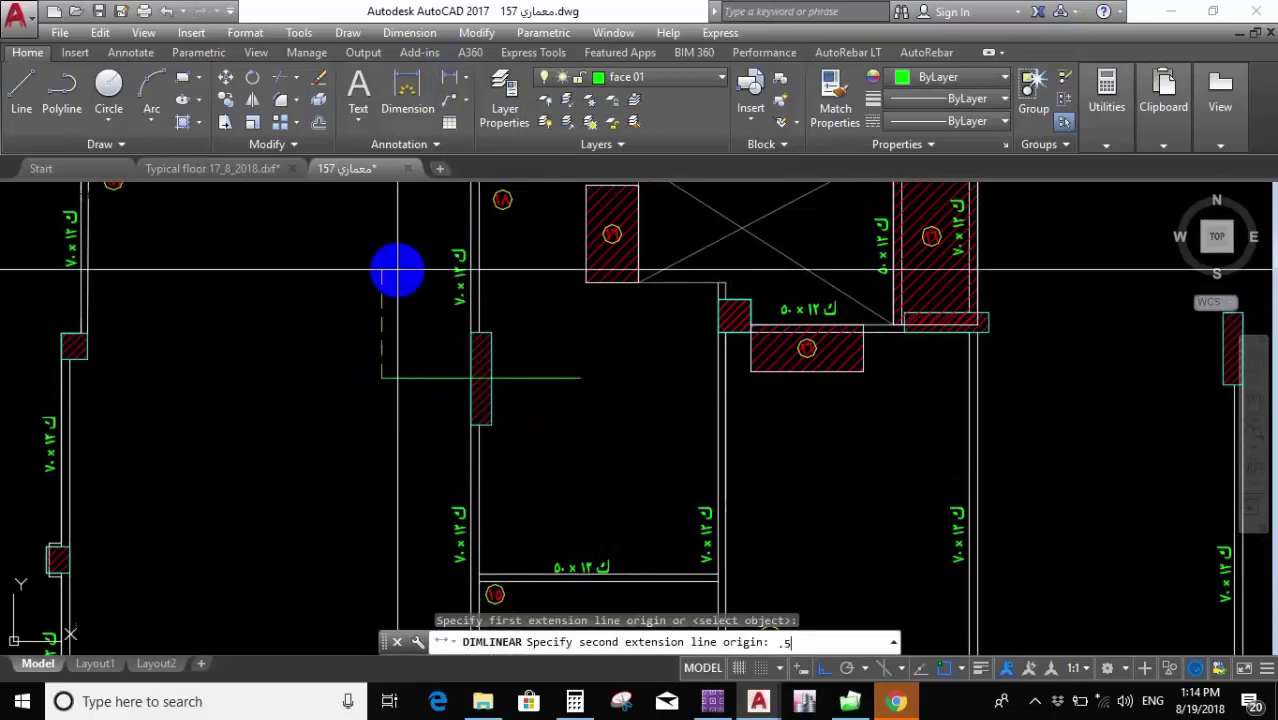
type("5")
key("Return")
scroll(398, 270, "up", 2)
left_click(365, 437)
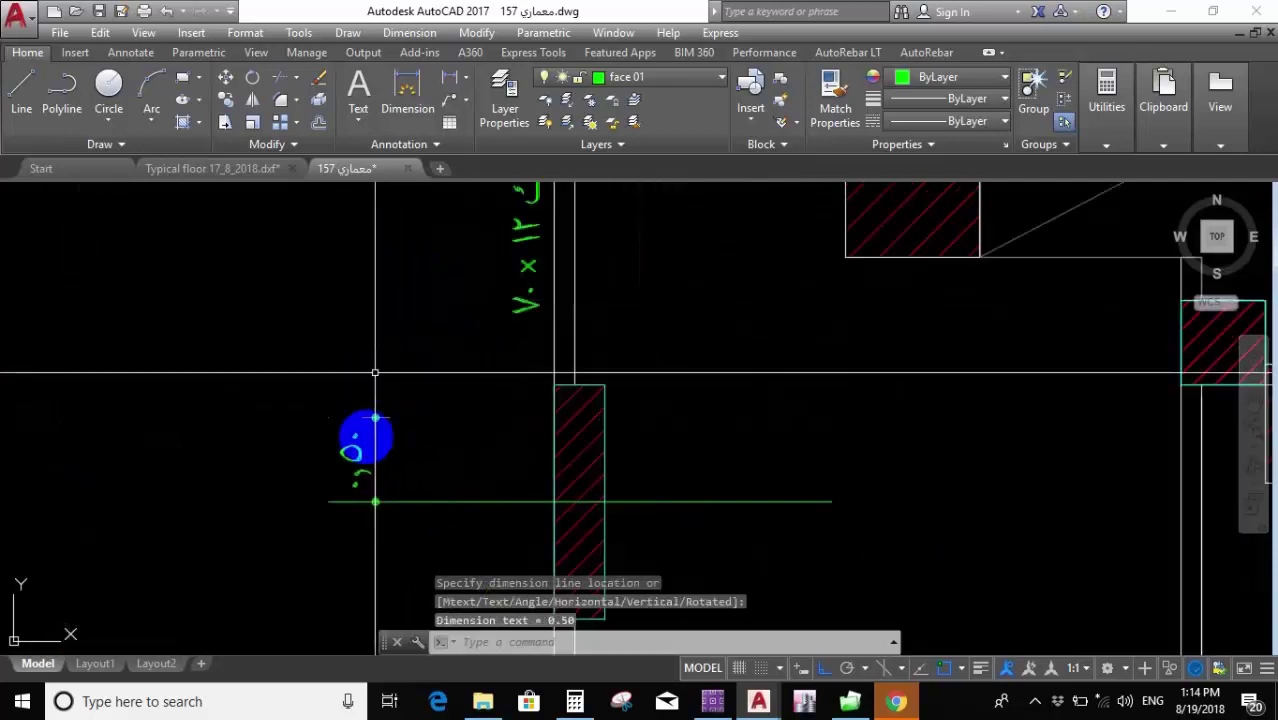
Stretch the lower end of the vertical dimension 0.5 m below the line.
left_click(362, 470)
scroll(340, 440, "up", 1)
scroll(320, 437, "up", 3)
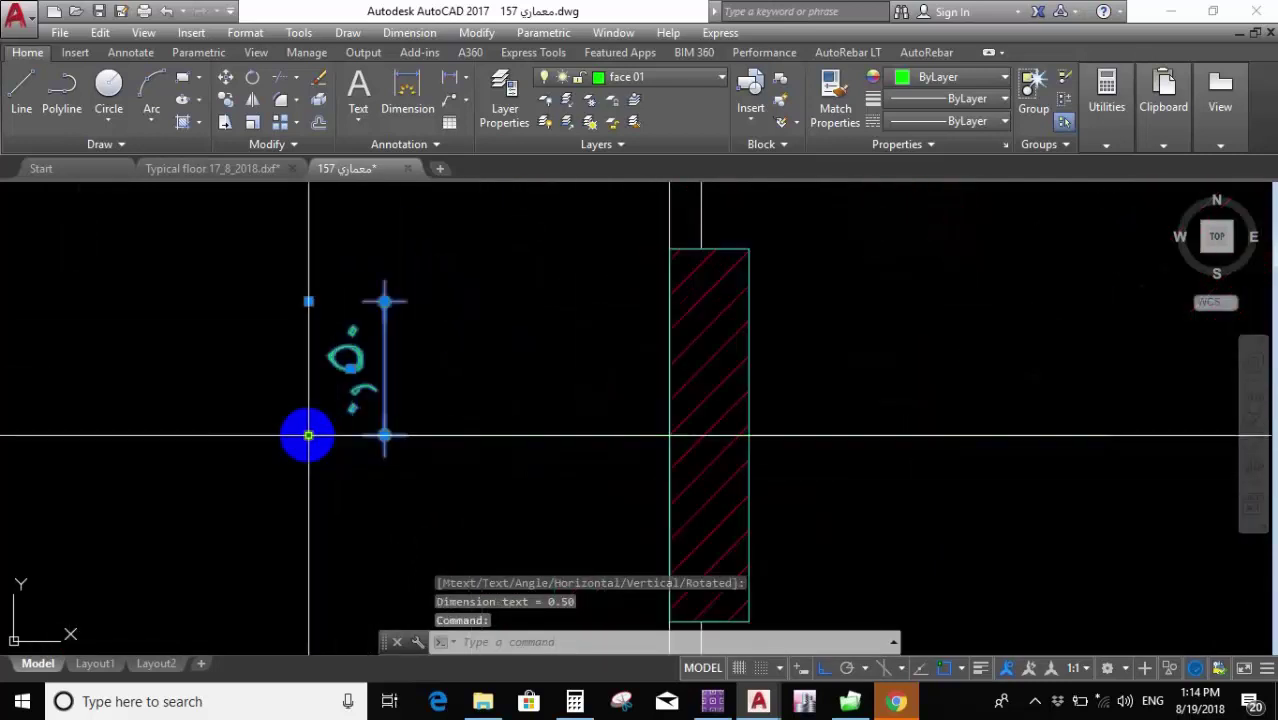
left_click(308, 436)
type(".5")
key("Return")
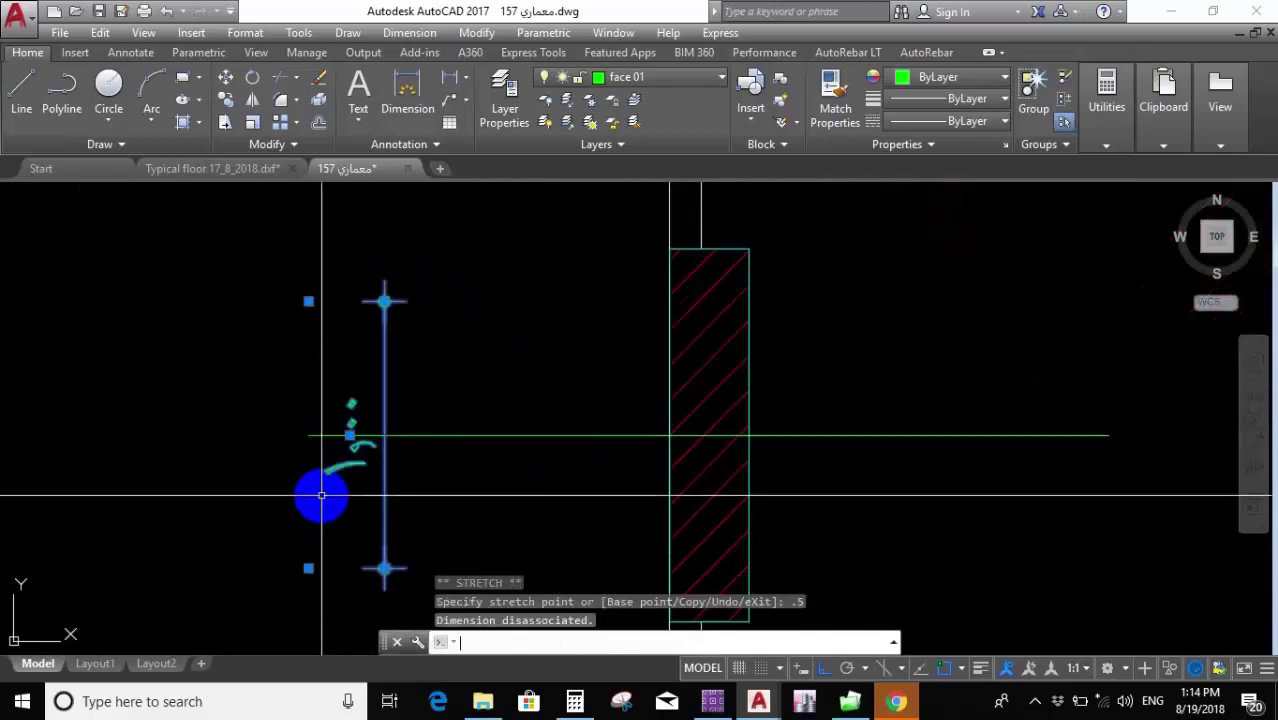
key("Escape")
Open the recent drawing 157_9_1_2018 from AutoCAD's start page.
middle_click_drag(312, 436, 375, 420)
scroll(308, 388, "down", 2)
scroll(375, 420, "down", 3)
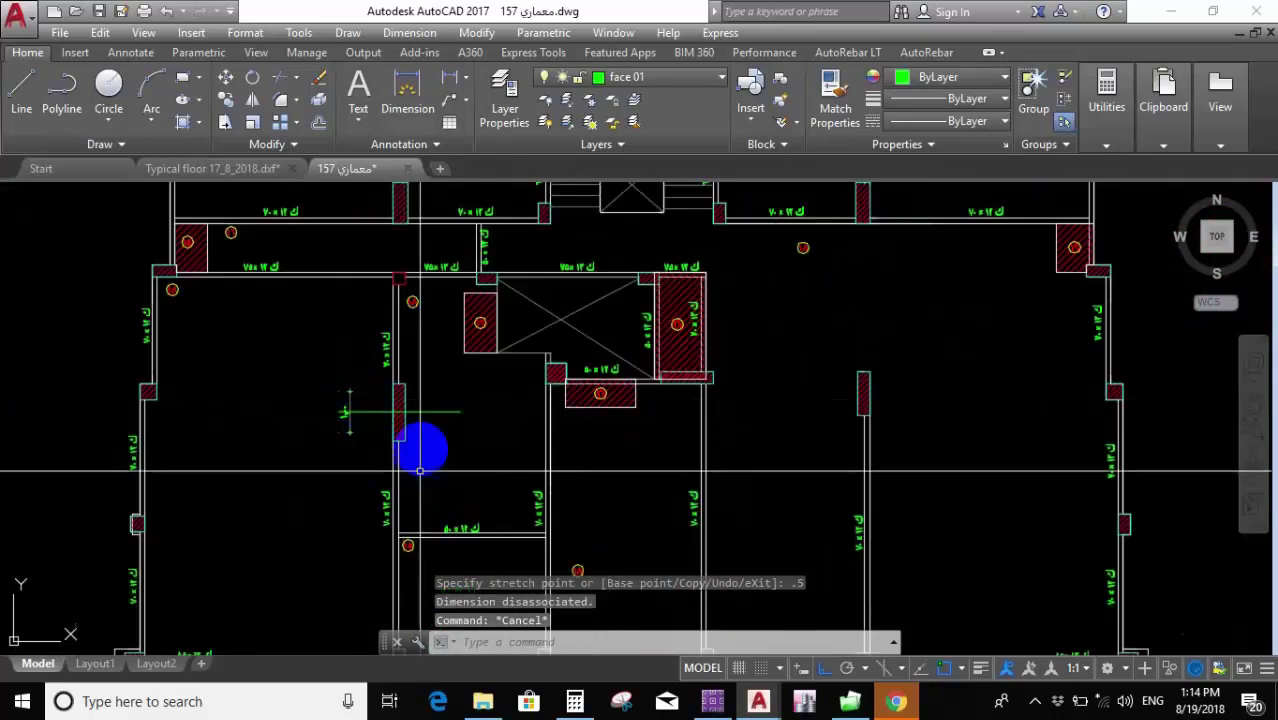
scroll(470, 440, "down", 5)
scroll(462, 436, "up", 5)
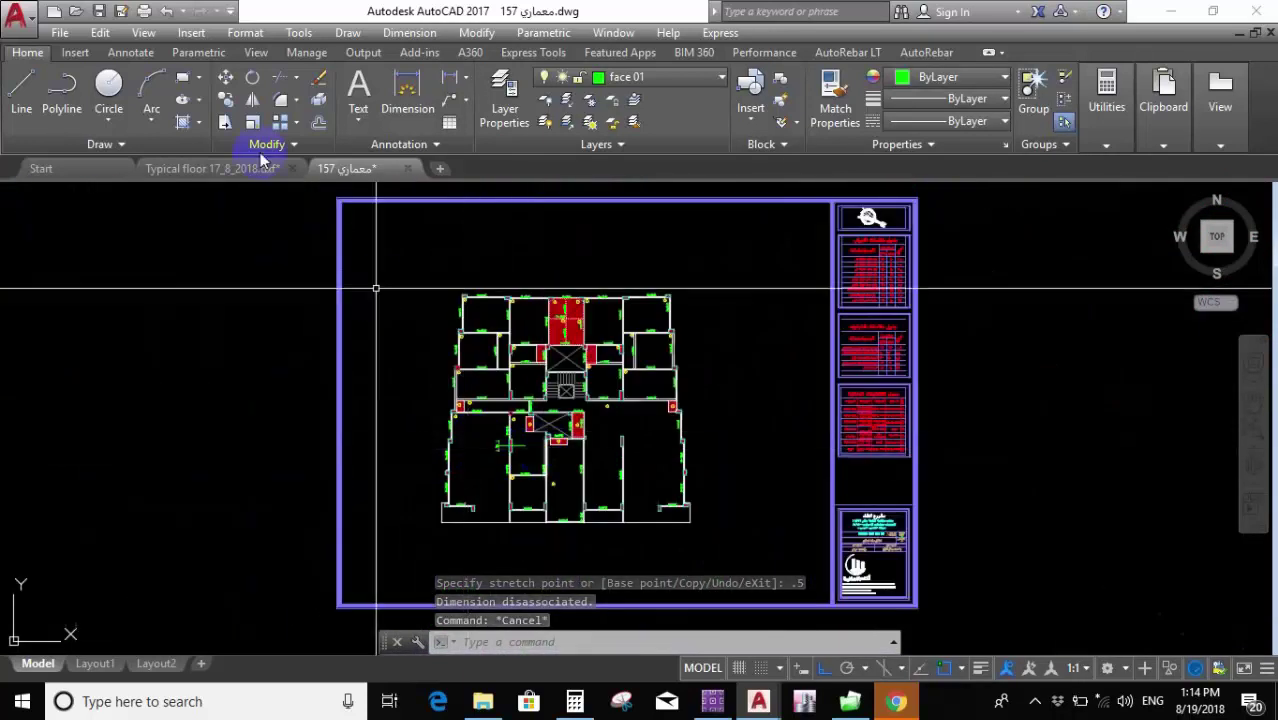
left_click(230, 172)
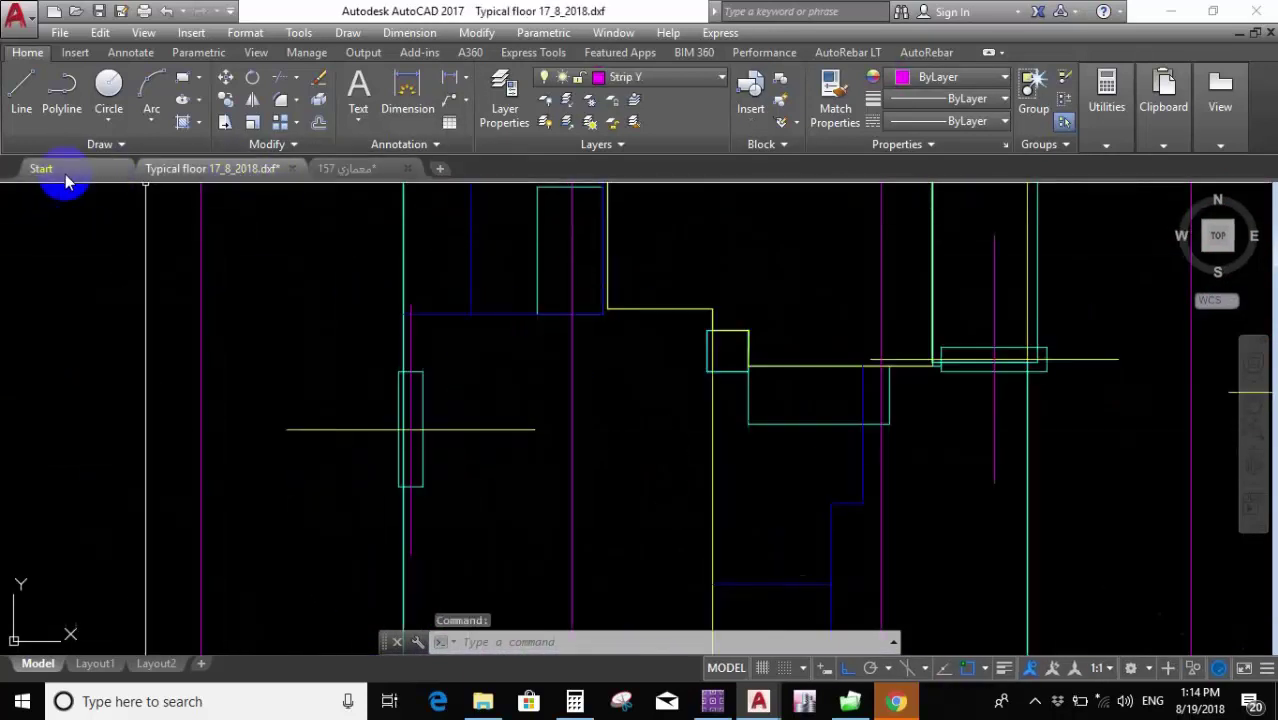
left_click(55, 170)
scroll(560, 430, "down", 2)
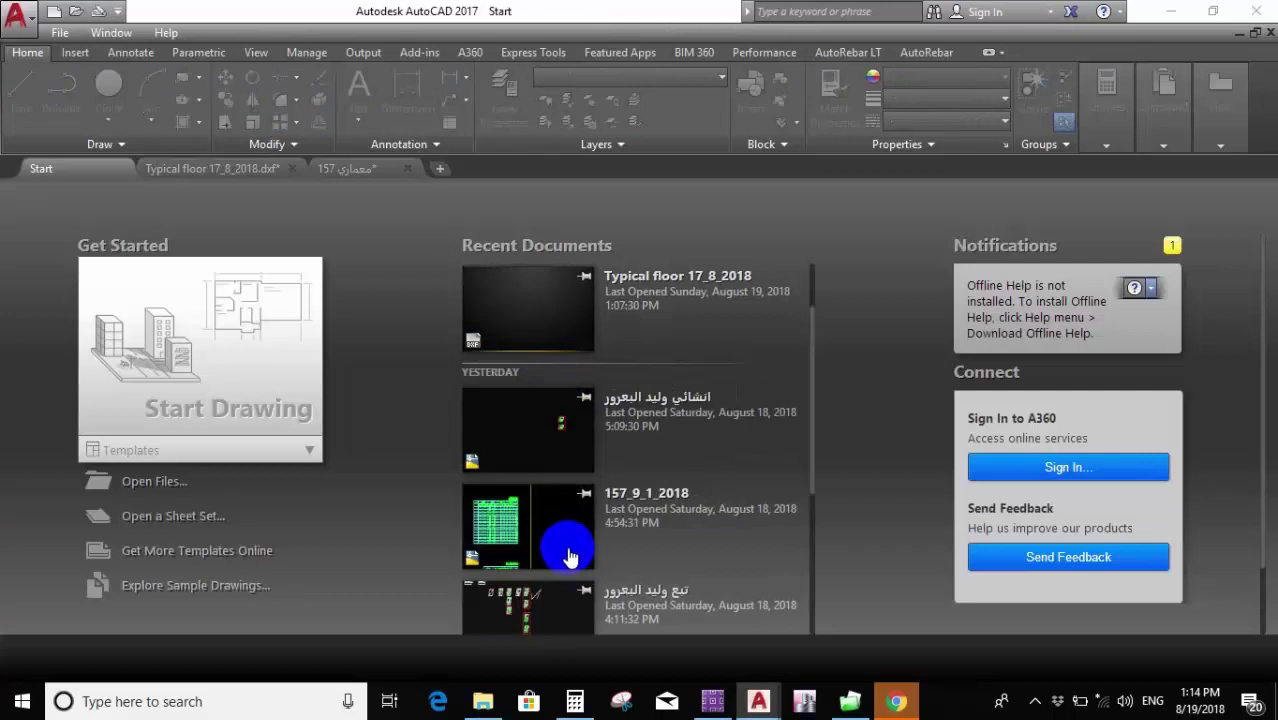
left_click(540, 528)
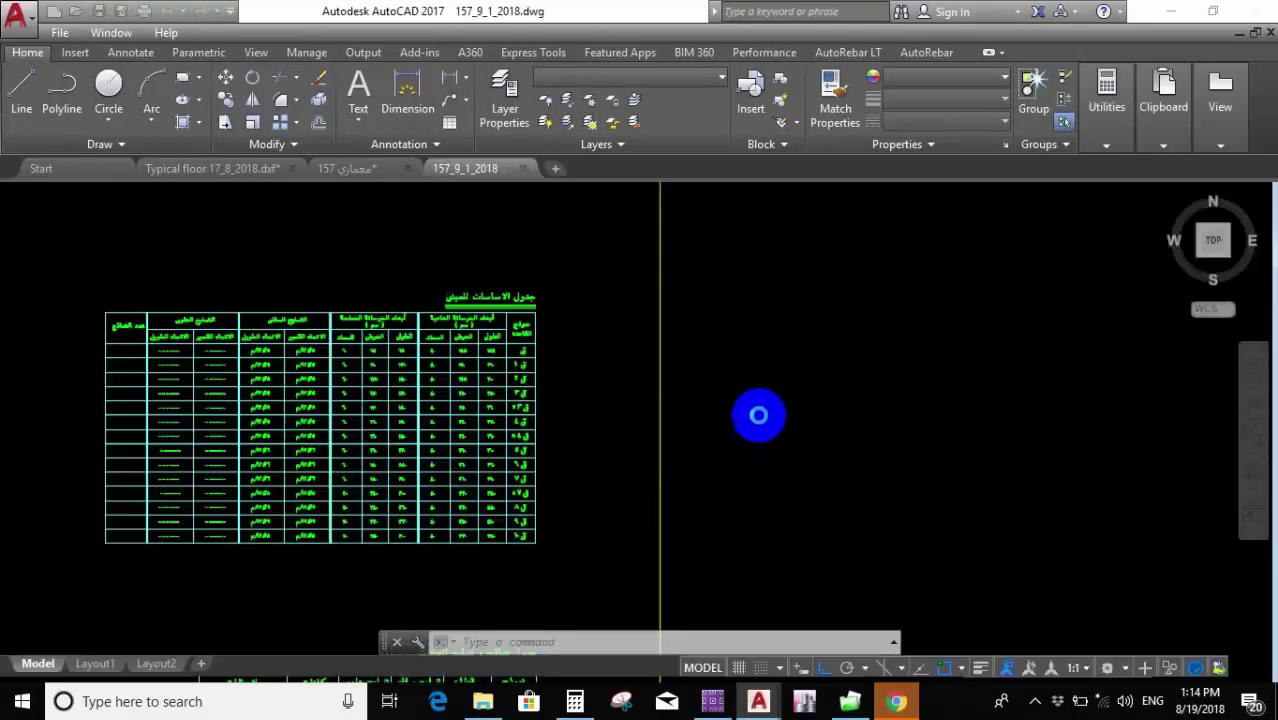
Look through the sheets for the slab reinforcement plan and the additional bar annotations at its interior columns.
scroll(822, 384, "down", 10)
scroll(822, 384, "up", 5)
scroll(736, 434, "down", 5)
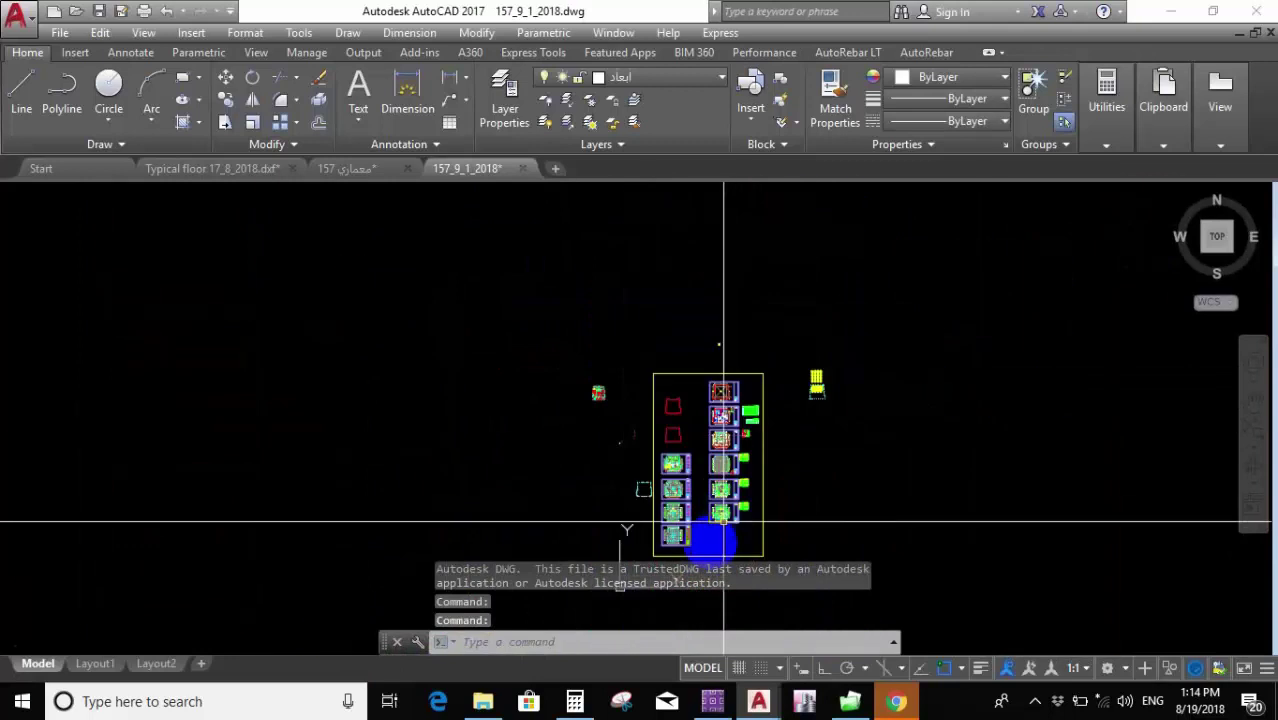
scroll(722, 510, "up", 8)
scroll(694, 386, "up", 4)
scroll(600, 420, "down", 5)
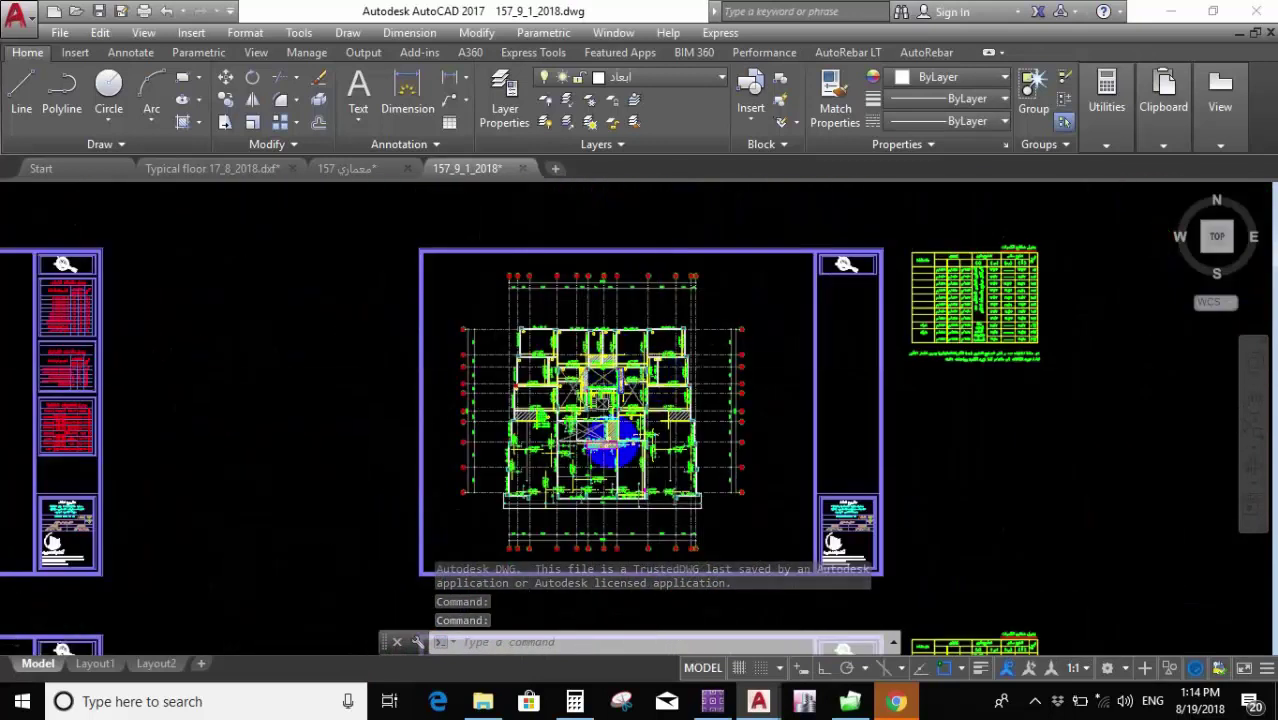
scroll(540, 415, "up", 7)
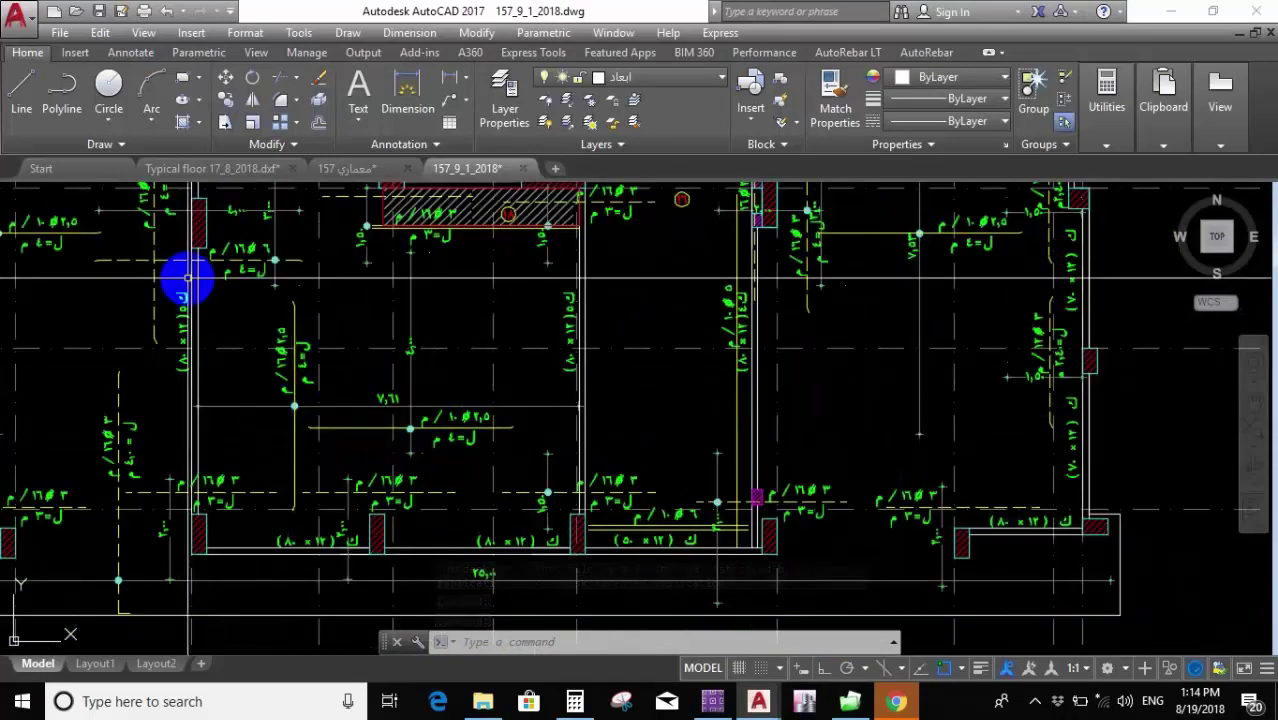
type("ma")
key("Return")
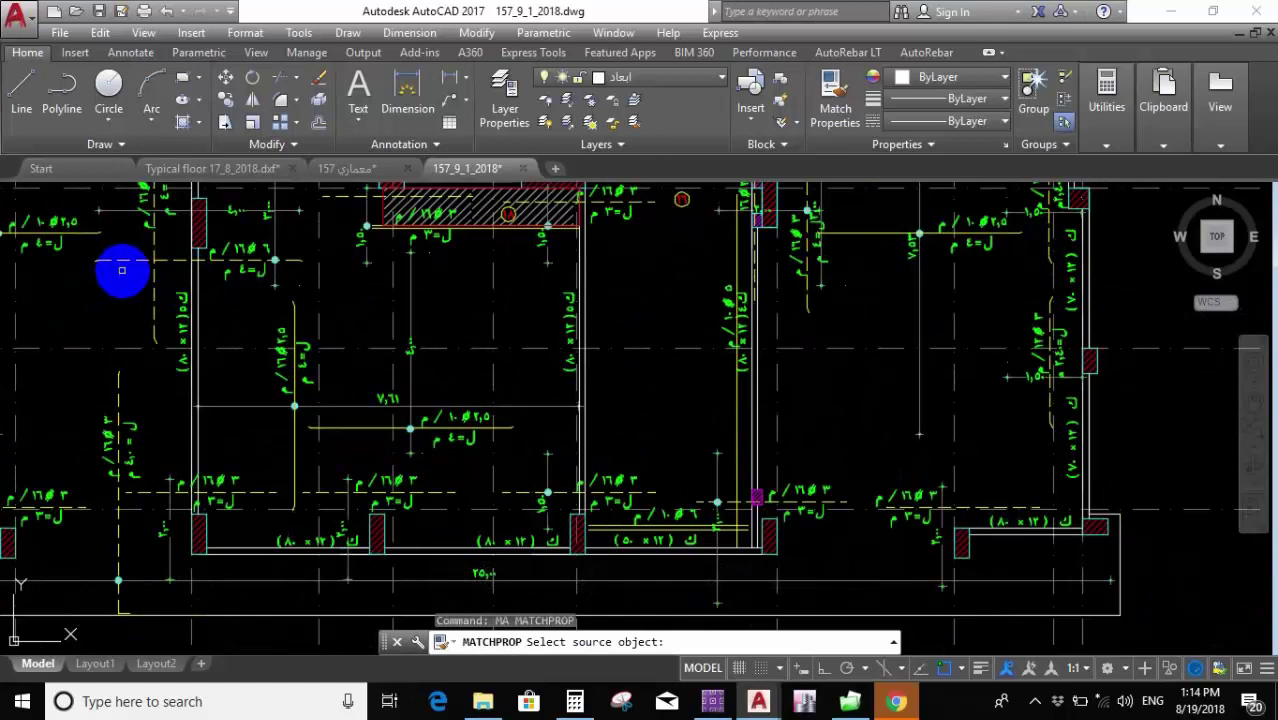
key("Escape")
Copy the dashed additional bar below the interior column to the clipboard, with its 6Ø16/m, L=4 m label and marker dot.
scroll(268, 230, "up", 2)
left_click(234, 342)
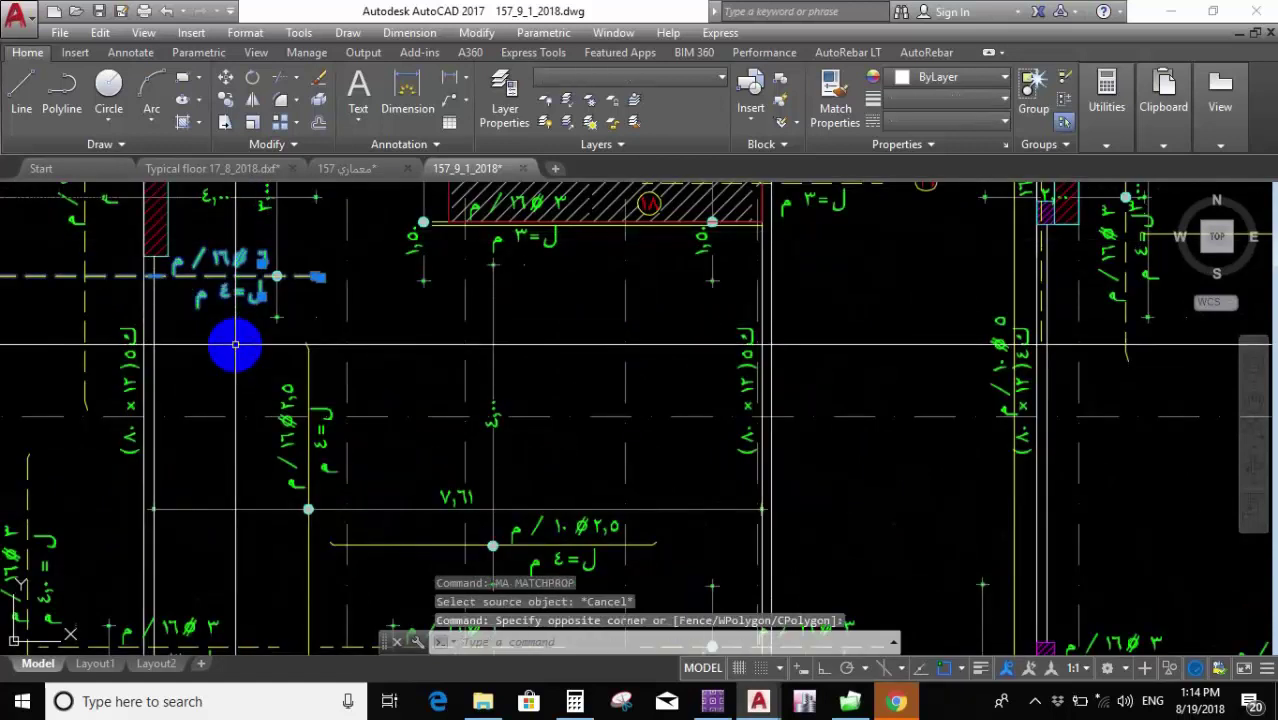
scroll(234, 342, "up", 2)
key("ctrl+c")
scroll(230, 226, "up", 4)
left_click(212, 248)
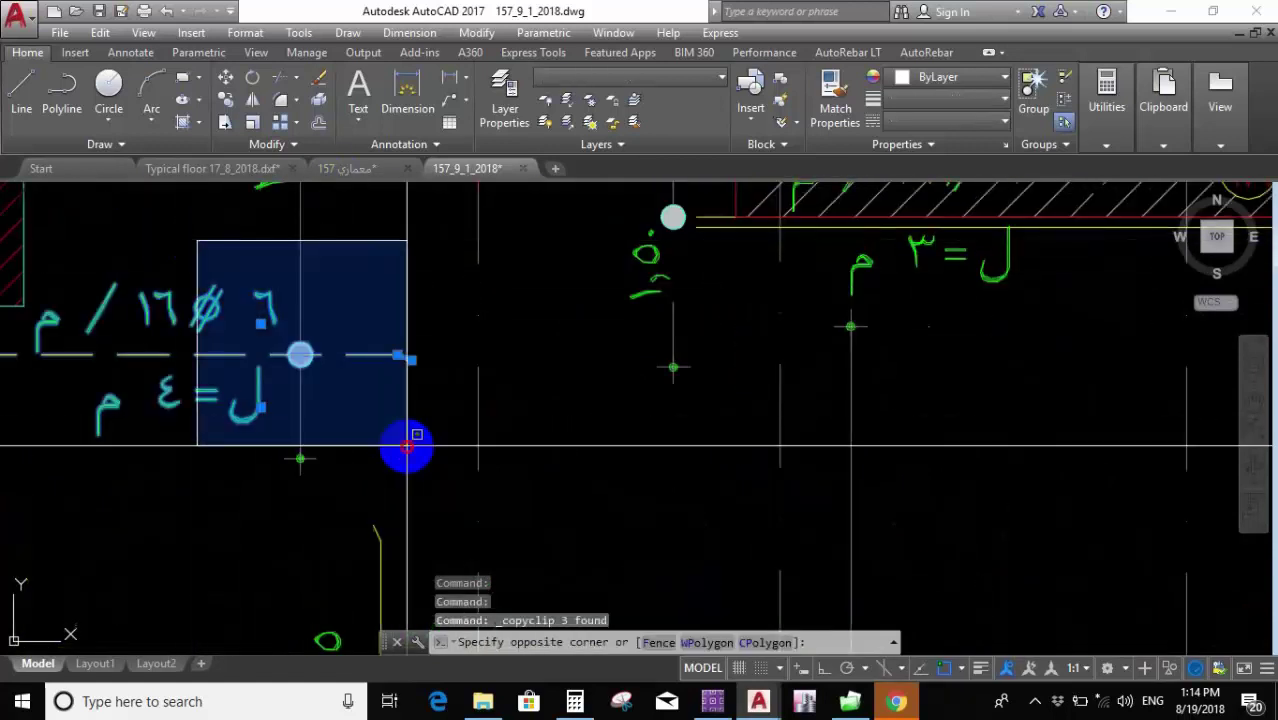
left_click(120, 520)
key("ctrl+c")
scroll(320, 443, "down", 5)
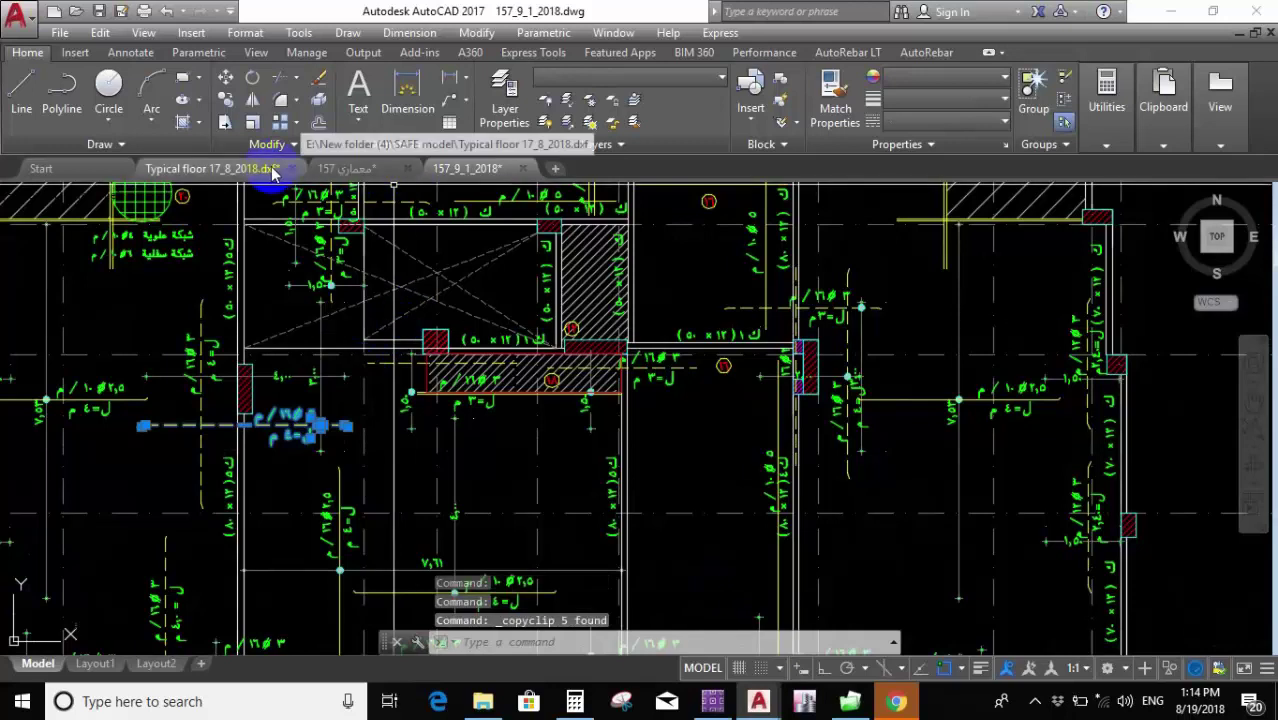
Paste the copied 6Ø16/m, L=4 m bar with its label into the معماري 157 drawing, in the empty area left of the plan.
left_click(355, 168)
scroll(479, 470, "up", 2)
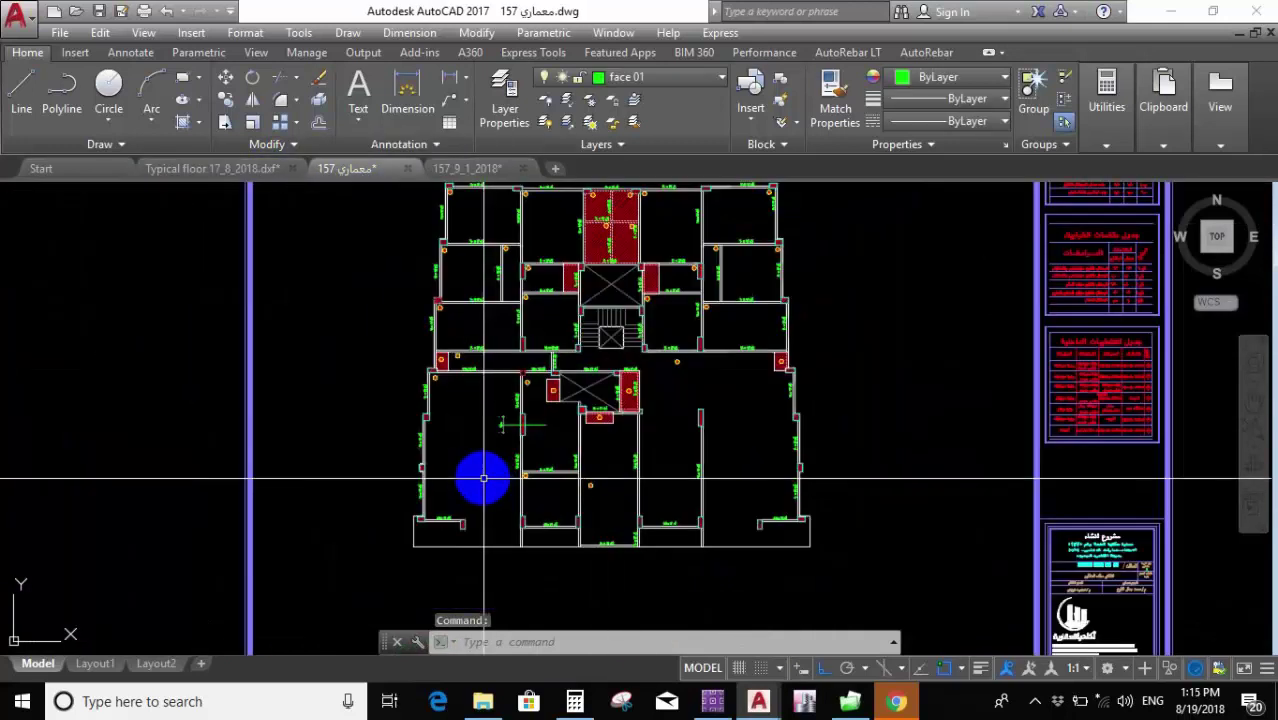
key("ctrl+v")
scroll(330, 380, "up", 4)
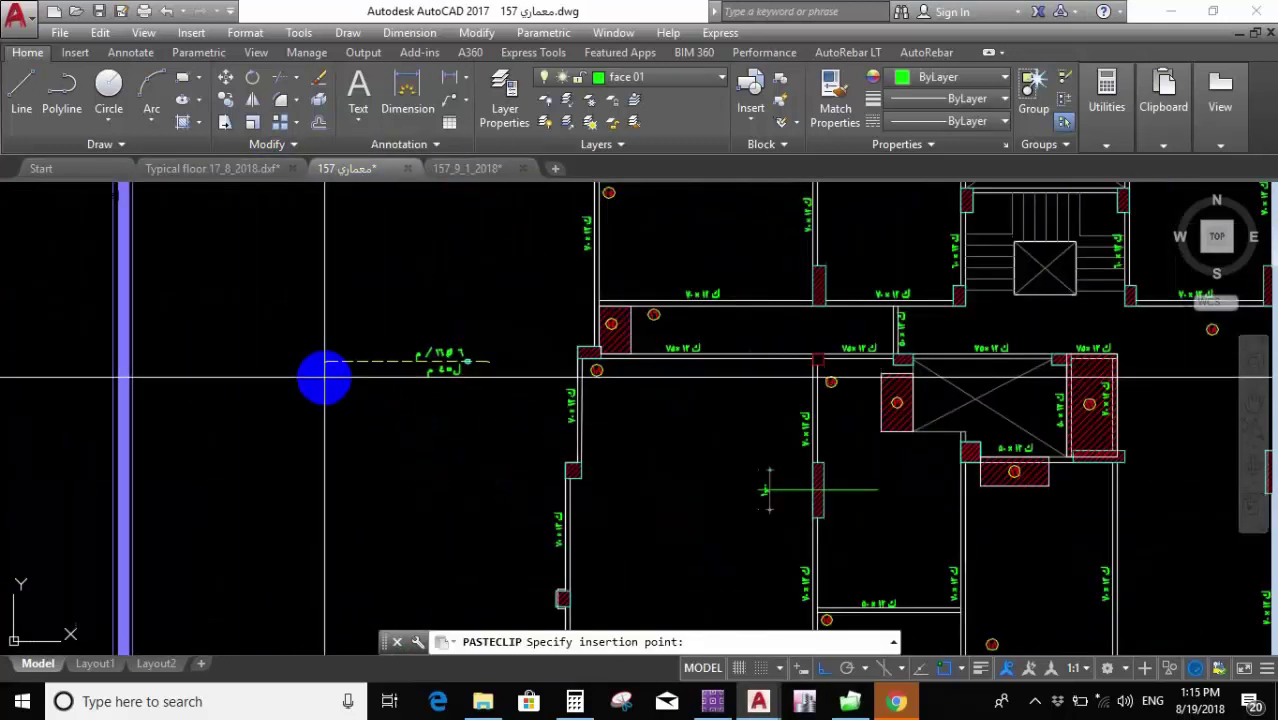
left_click(458, 385)
Match the properties of the pasted dashed bar onto the green horizontal line crossing the interior column.
type("ma")
key("Return")
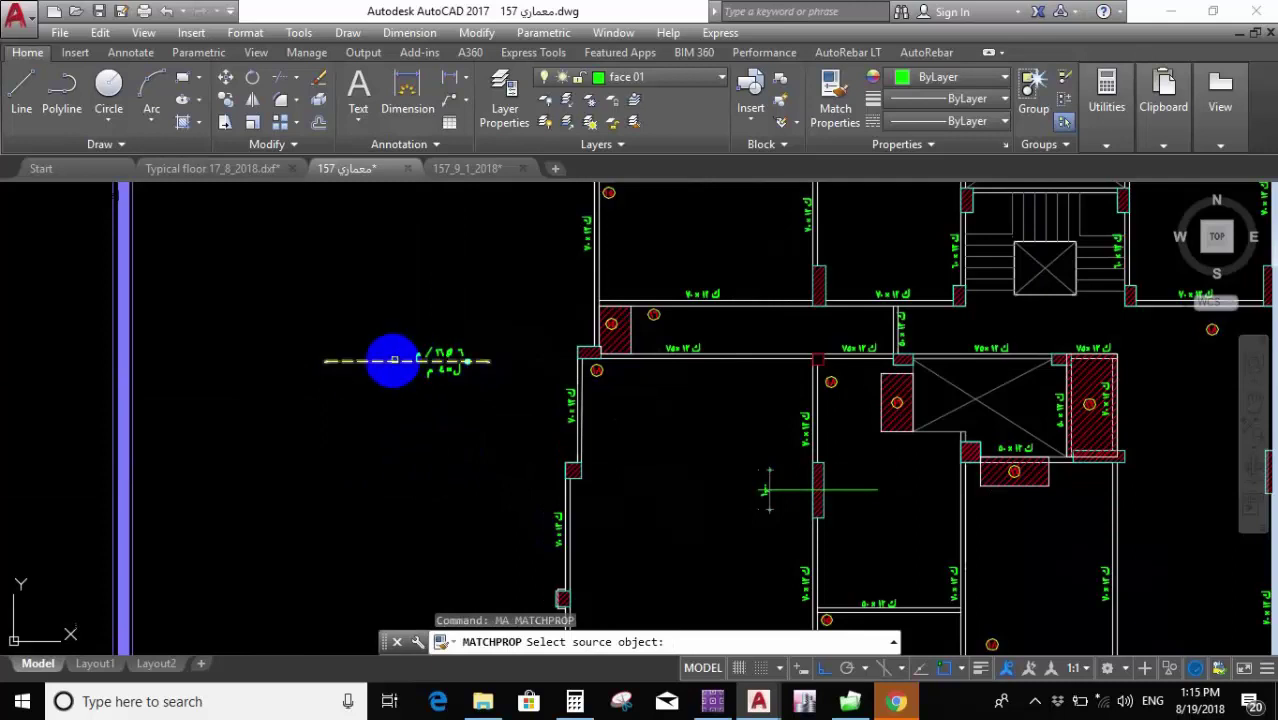
left_click(386, 362)
scroll(950, 500, "up", 4)
left_click(781, 472)
left_click(783, 497)
key("Escape")
scroll(813, 491, "up", 2)
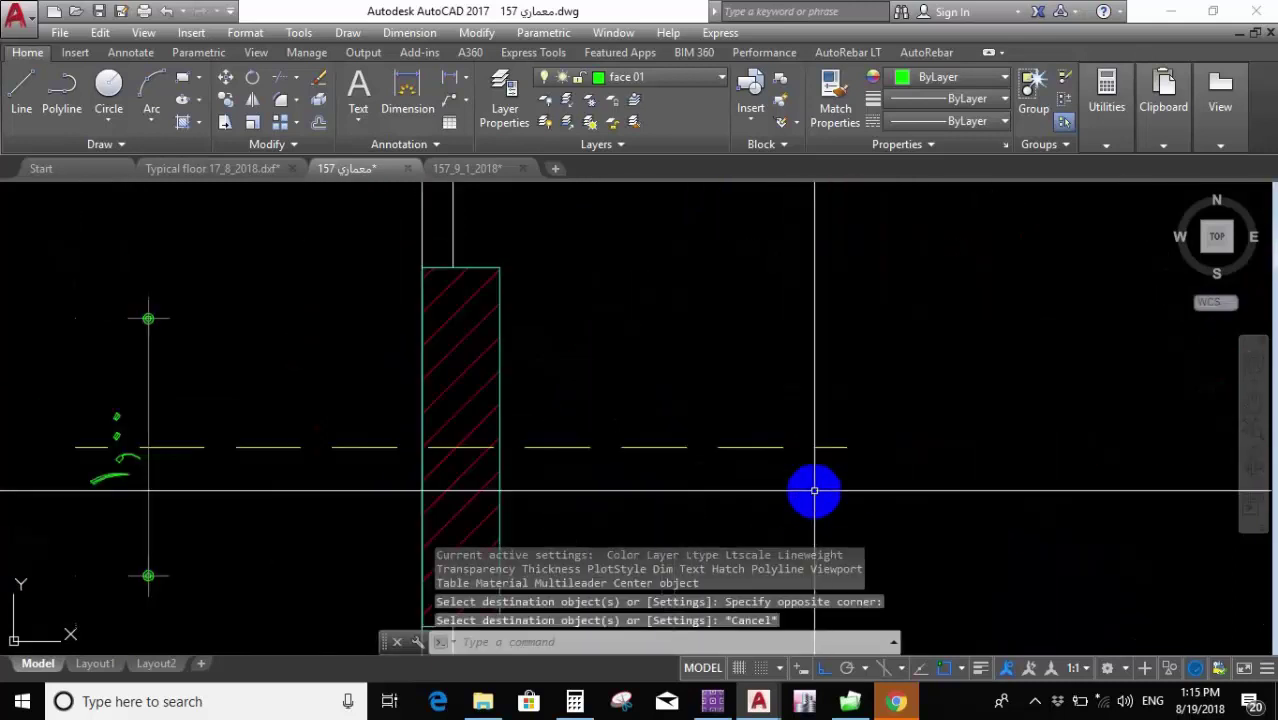
Explode the pasted dashed bar beside the plan into separate segments.
scroll(485, 494, "down", 5)
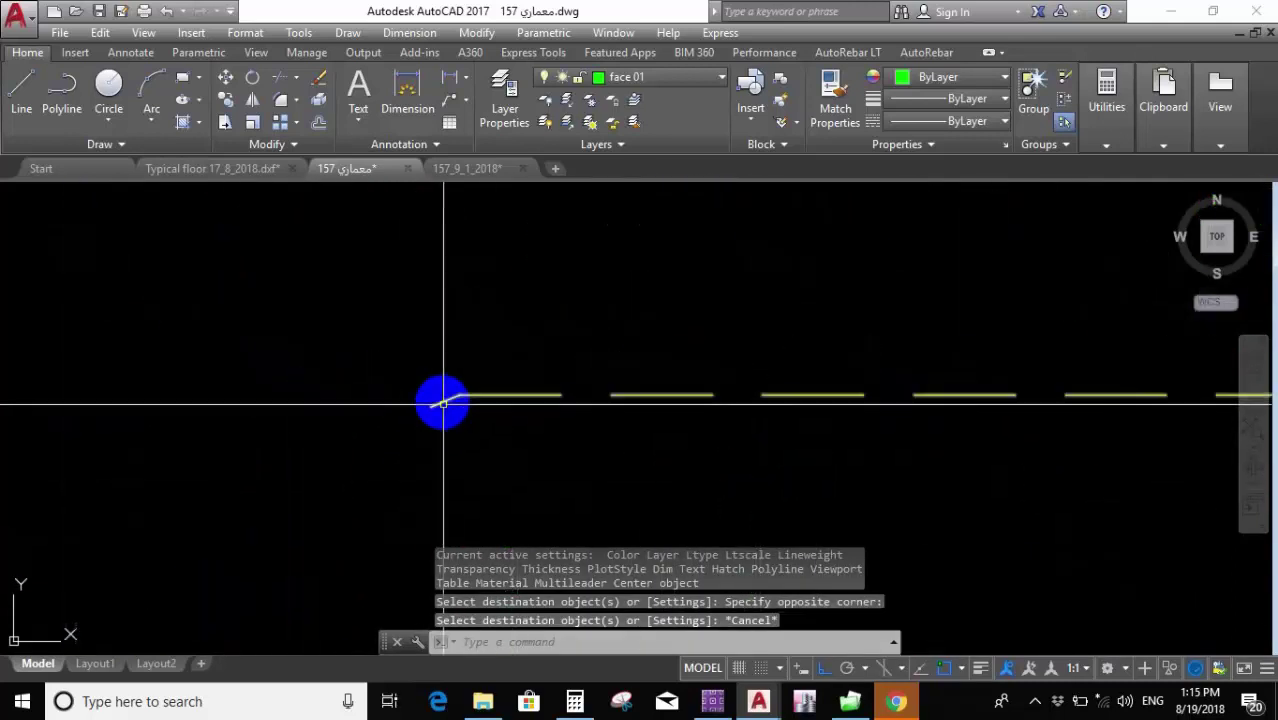
left_click(442, 399)
scroll(335, 350, "down", 8)
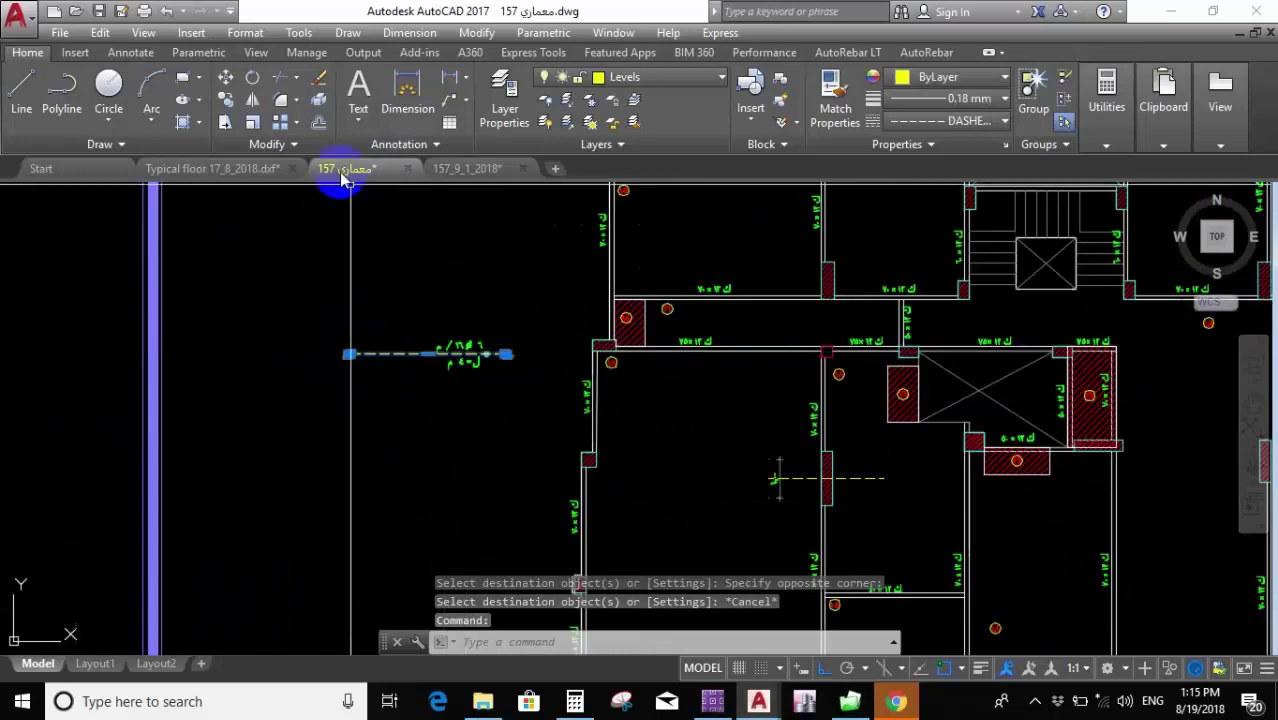
scroll(347, 360, "up", 6)
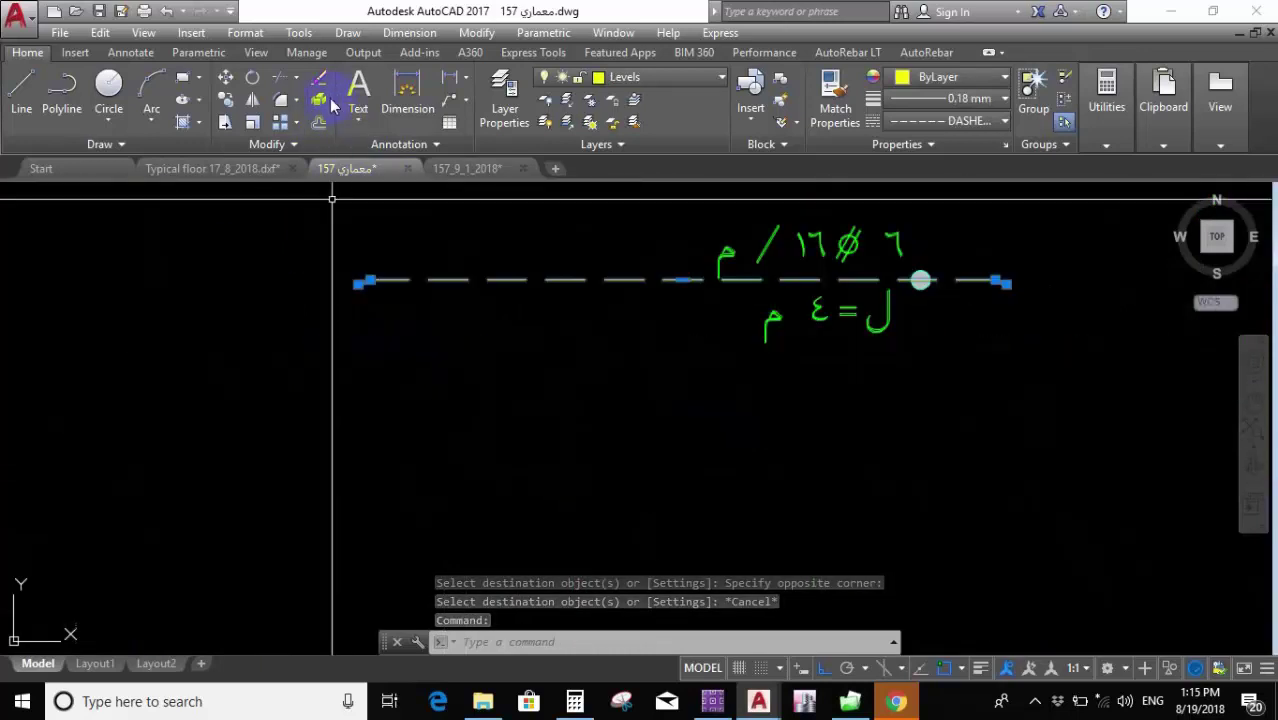
left_click(318, 99)
Move the exploded bar's left end hook onto the left end of the dashed line crossing the column.
left_click(392, 335)
type("m")
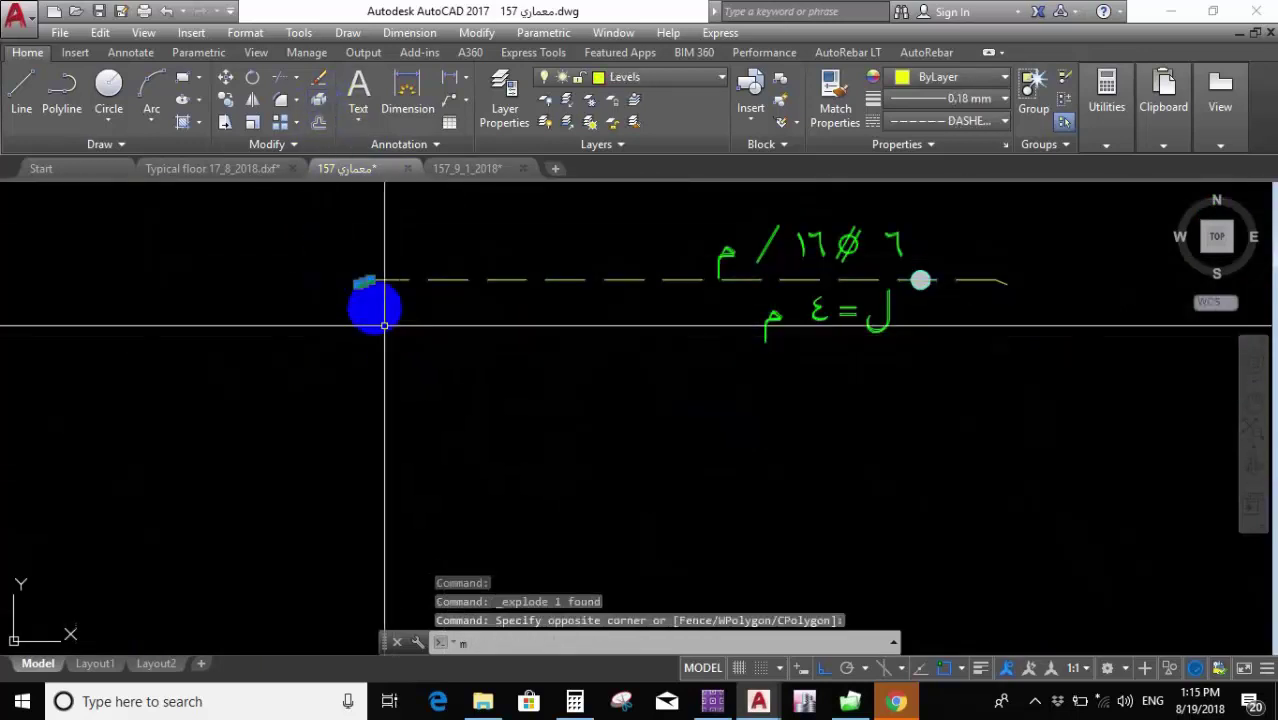
key("Return")
left_click(374, 280)
scroll(856, 533, "down", 5)
scroll(571, 394, "up", 8)
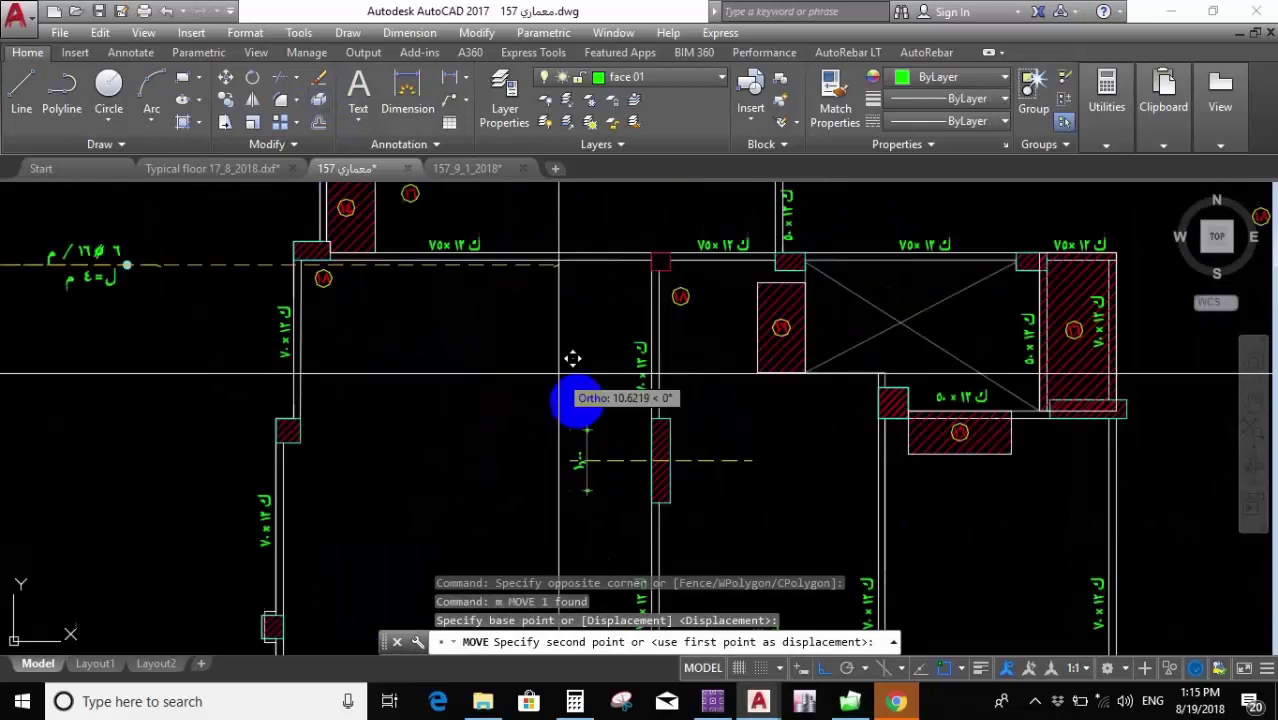
key("Escape")
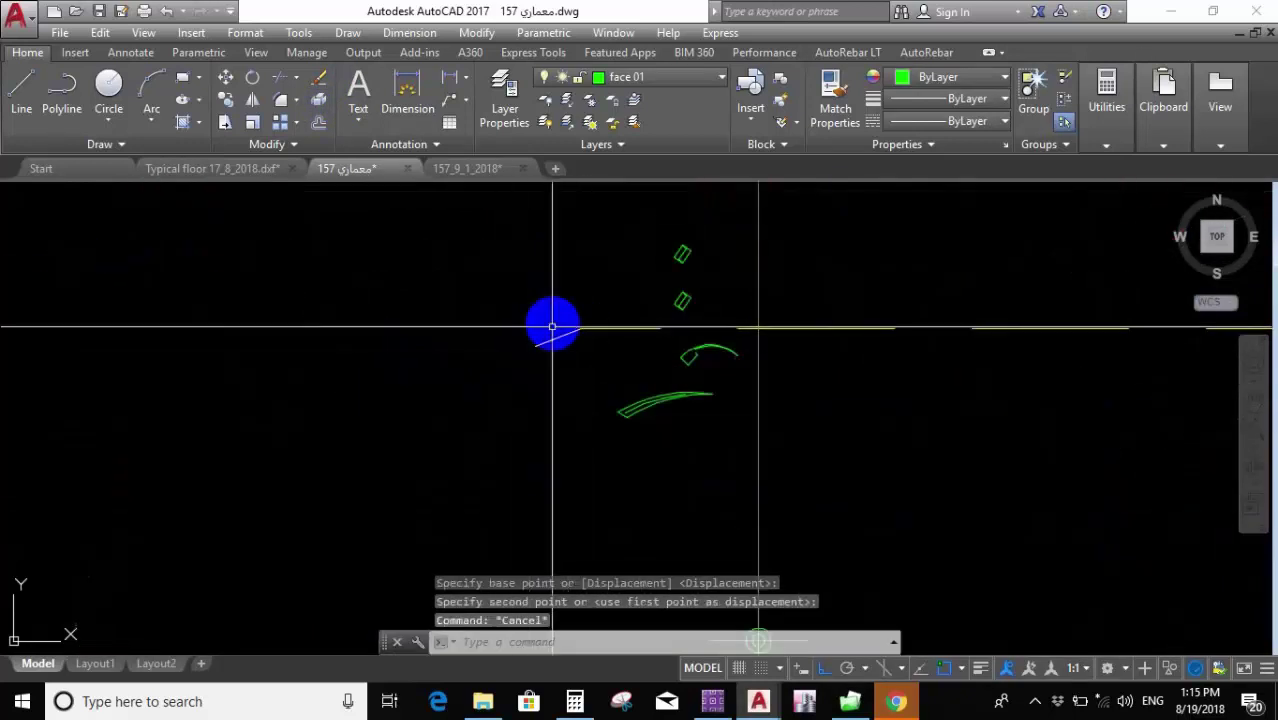
Mirror the end hook to the dashed line's other end about a vertical axis through the line's midpoint, keeping the original.
left_click(551, 322)
left_click(521, 389)
type("mi")
key("Return")
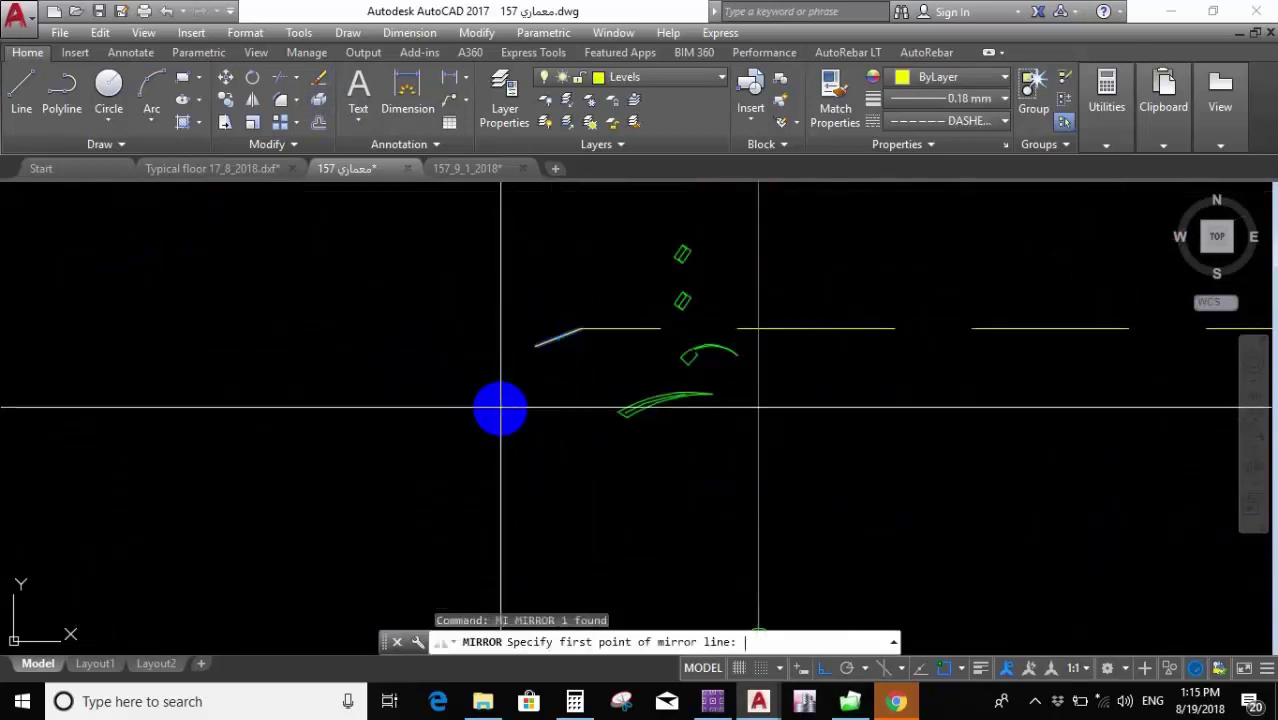
scroll(505, 407, "down", 5)
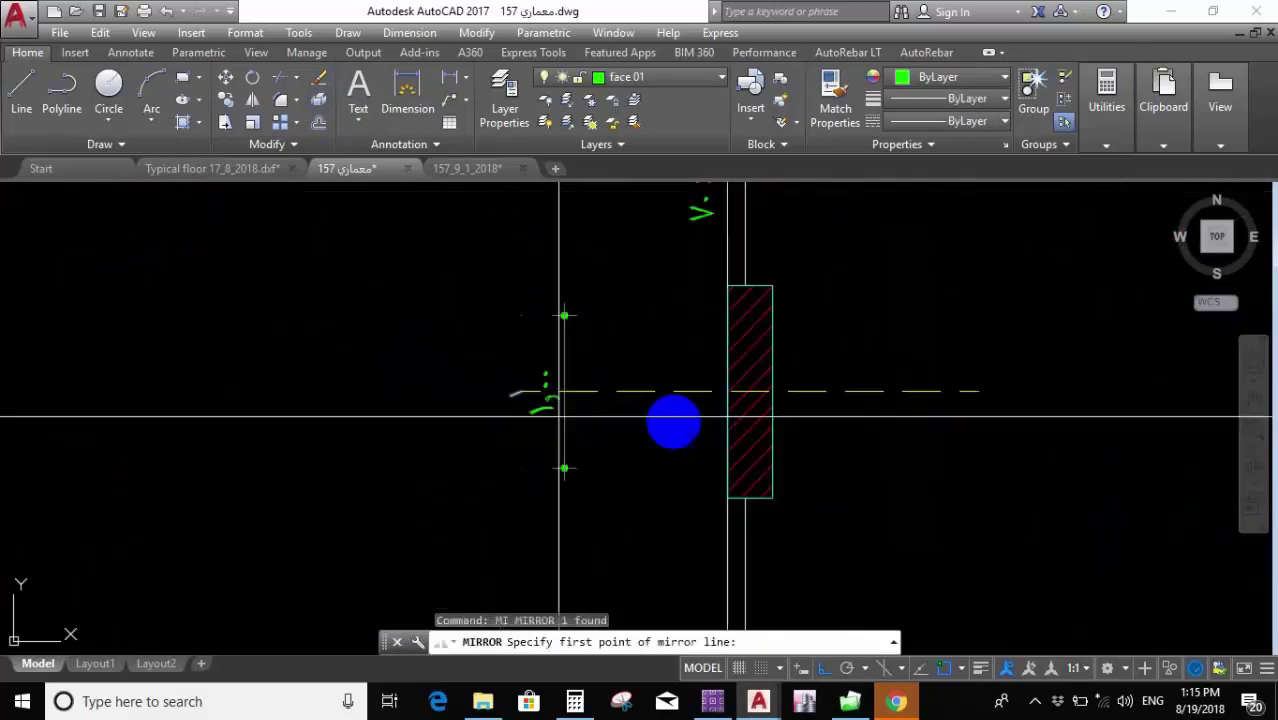
left_click(750, 392)
key("Return")
Select the dashed line crossing the column together with the hooks at both ends.
left_click(900, 452)
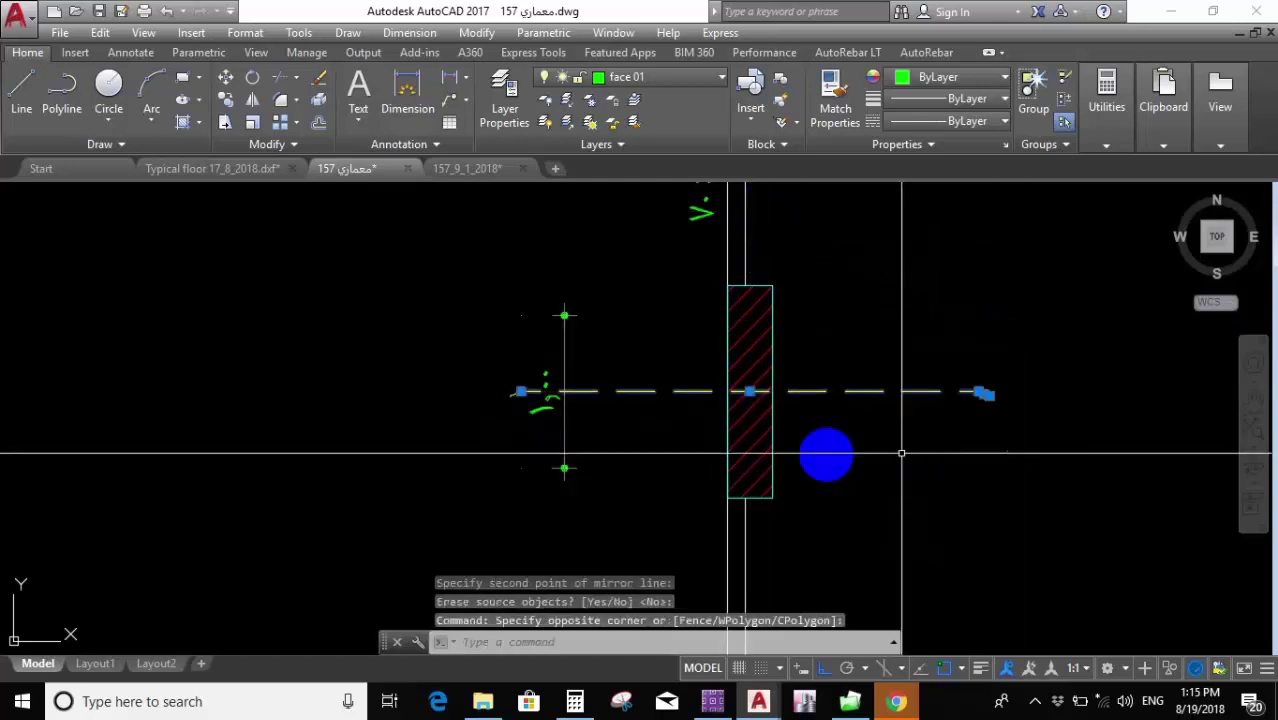
scroll(479, 377, "up", 3)
left_click(500, 425)
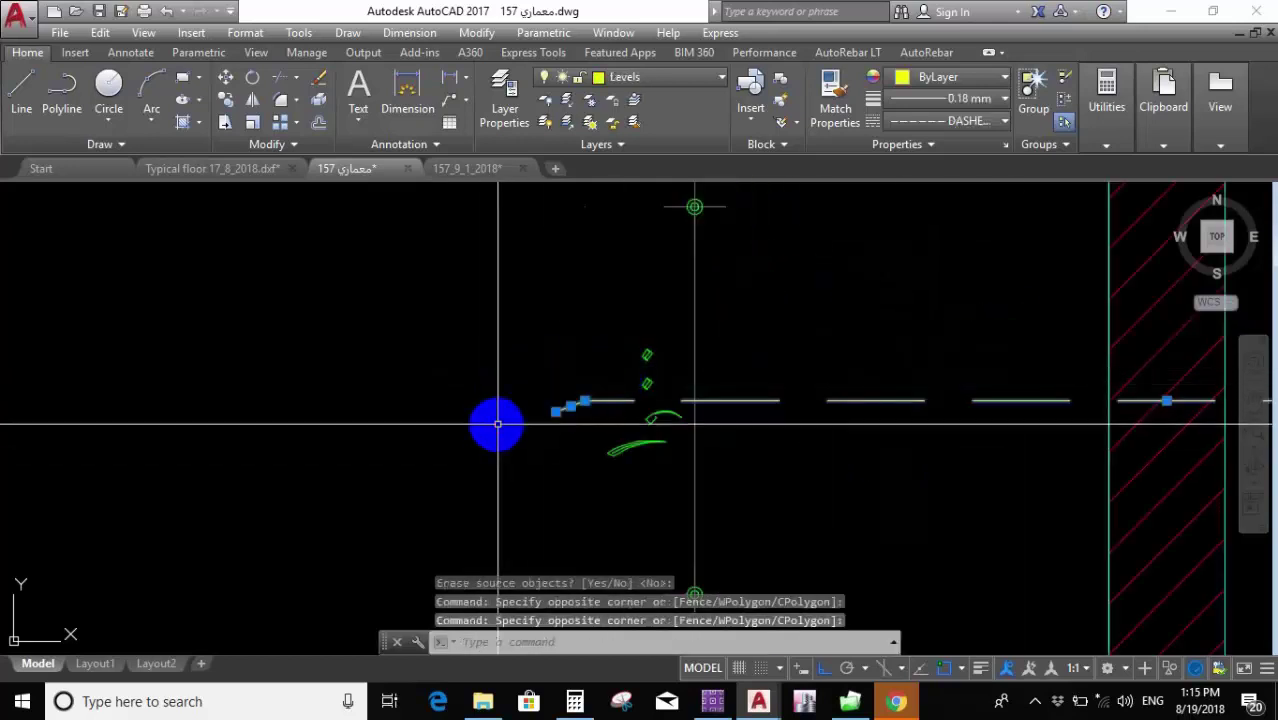
Join the three selected segments of the dashed bar line into one polyline.
type("j")
key("Return")
Copy the 6Ø16/م label from the bar callout outside the plan to above the new bar line beside the hatched column, with Ortho off.
mouse_move(500, 423)
middle_mouse_down()
mouse_move(457, 329)
mouse_move(549, 367)
middle_mouse_up()
scroll(457, 329, "down", 3)
scroll(533, 334, "down", 3)
scroll(502, 308, "up", 5)
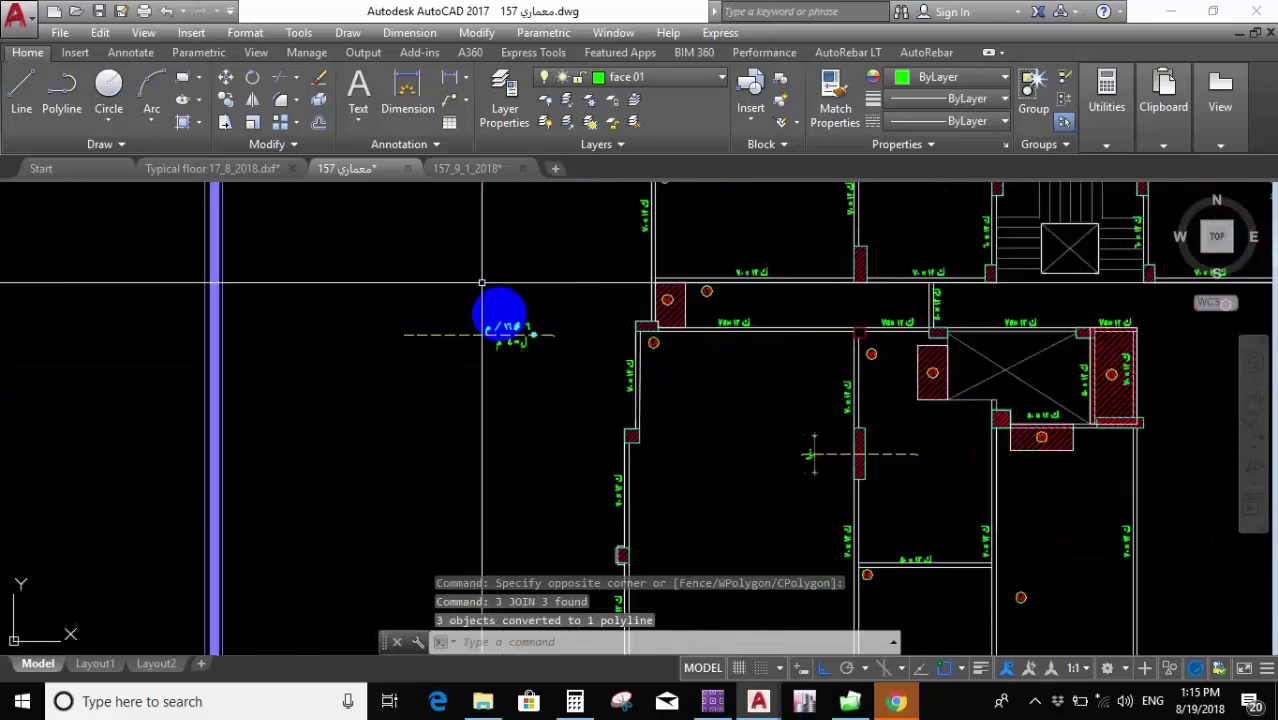
left_click(494, 388)
left_click(338, 190)
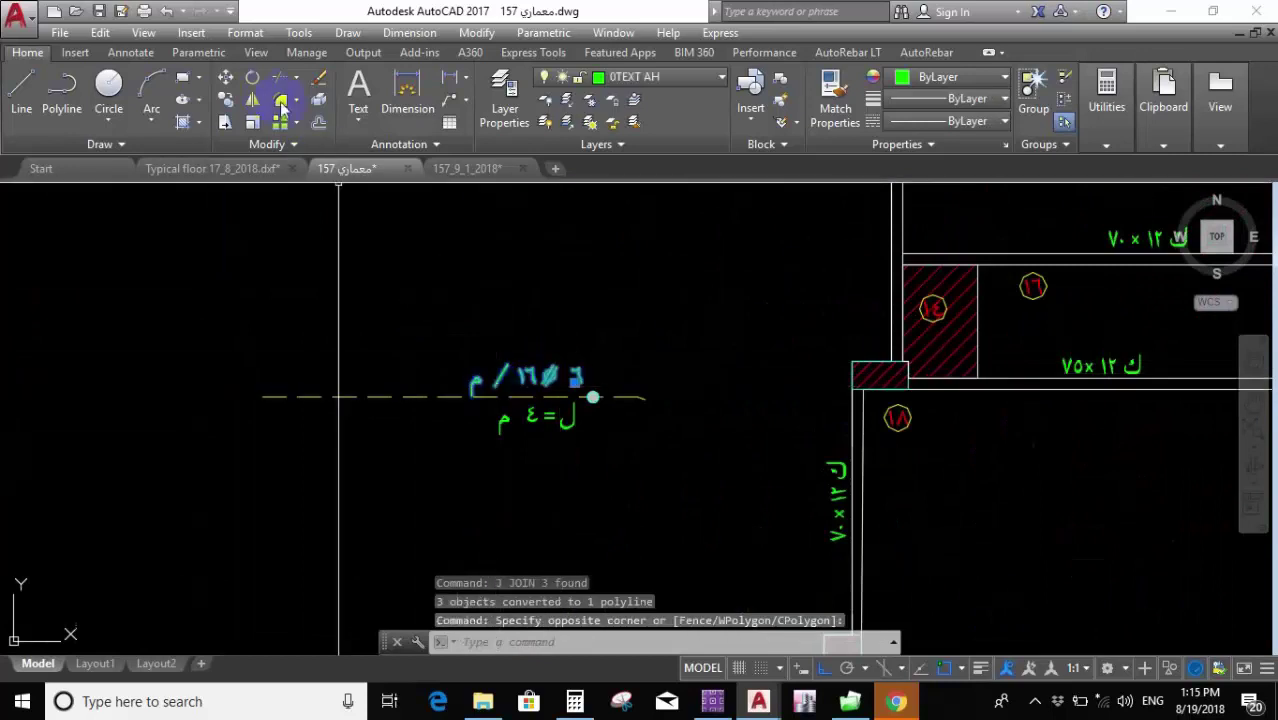
left_click(224, 100)
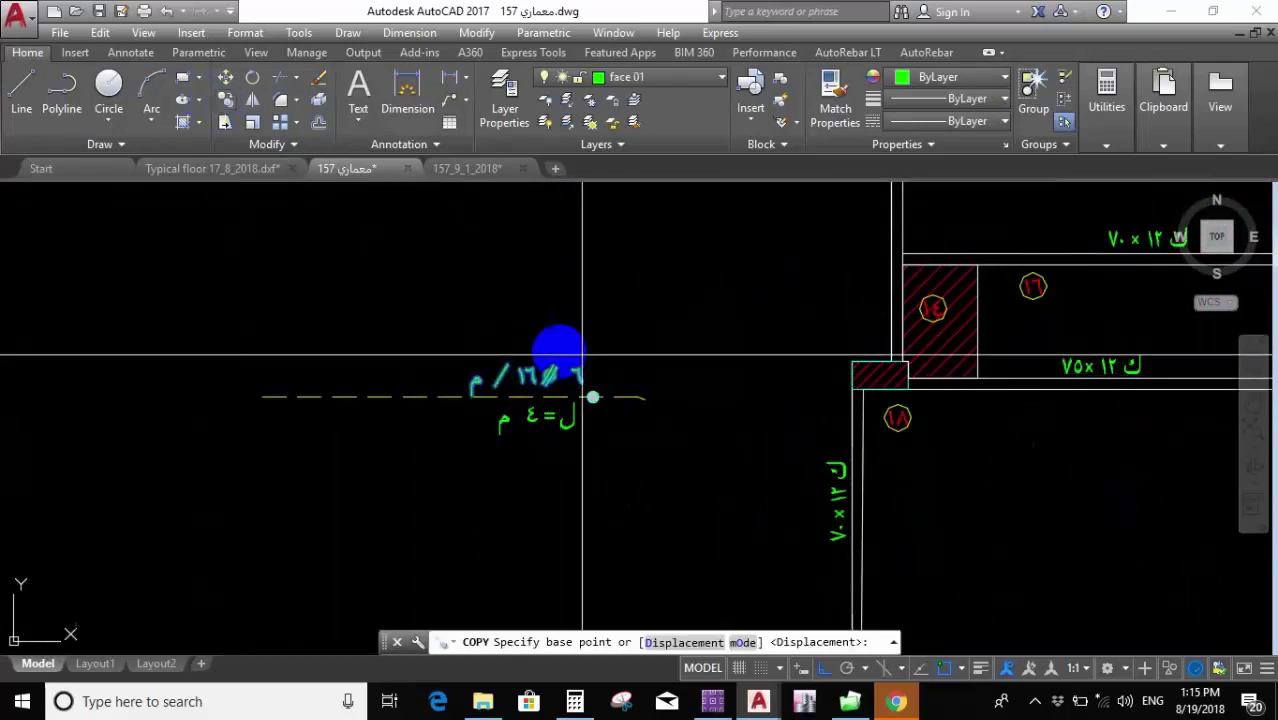
left_click(521, 381)
scroll(727, 448, "down", 5)
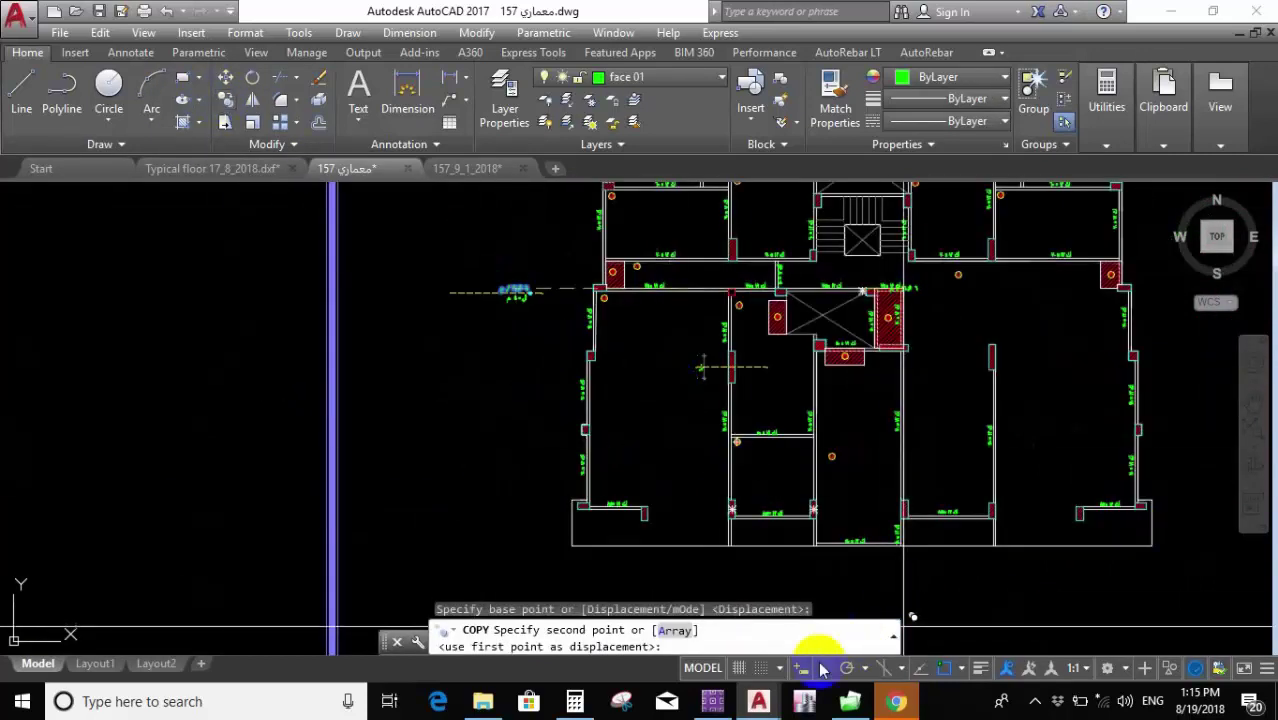
left_click(822, 669)
scroll(793, 371, "up", 6)
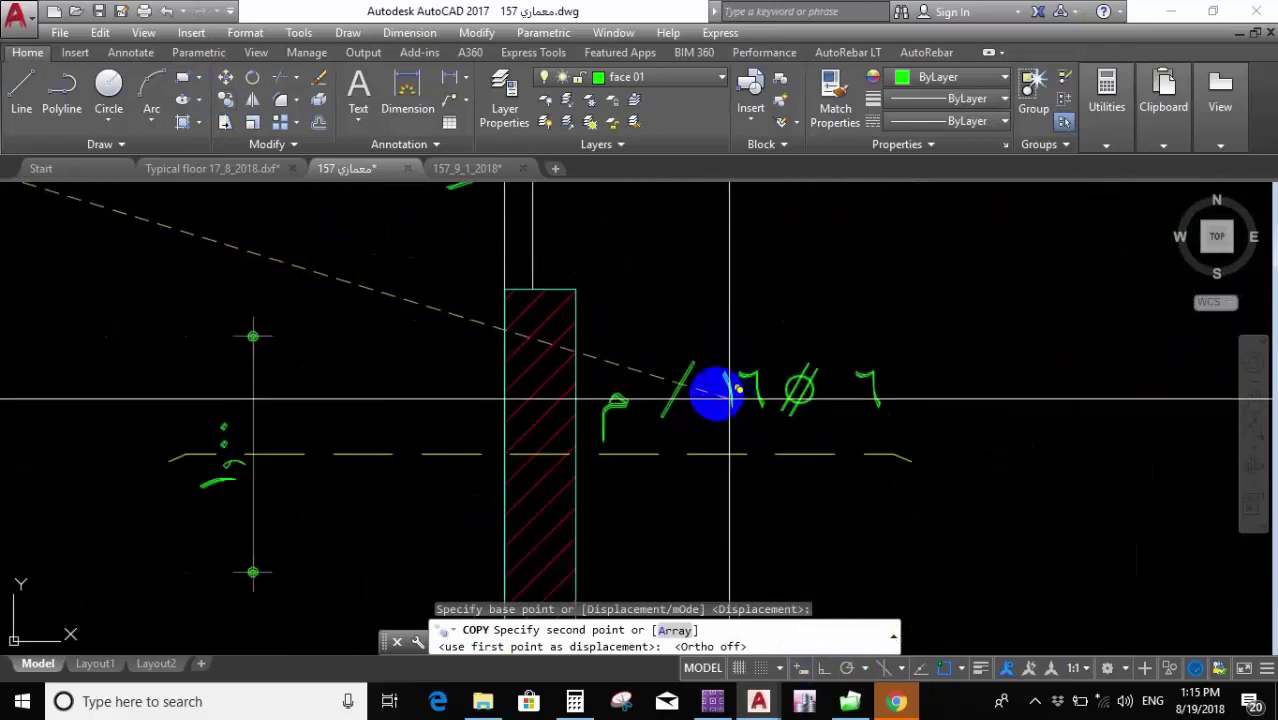
left_click(762, 497)
key("Escape")
Edit the copied bar label to read "2.5 è 12 \ L", adding extra spacing between its parts.
double_click(859, 366)
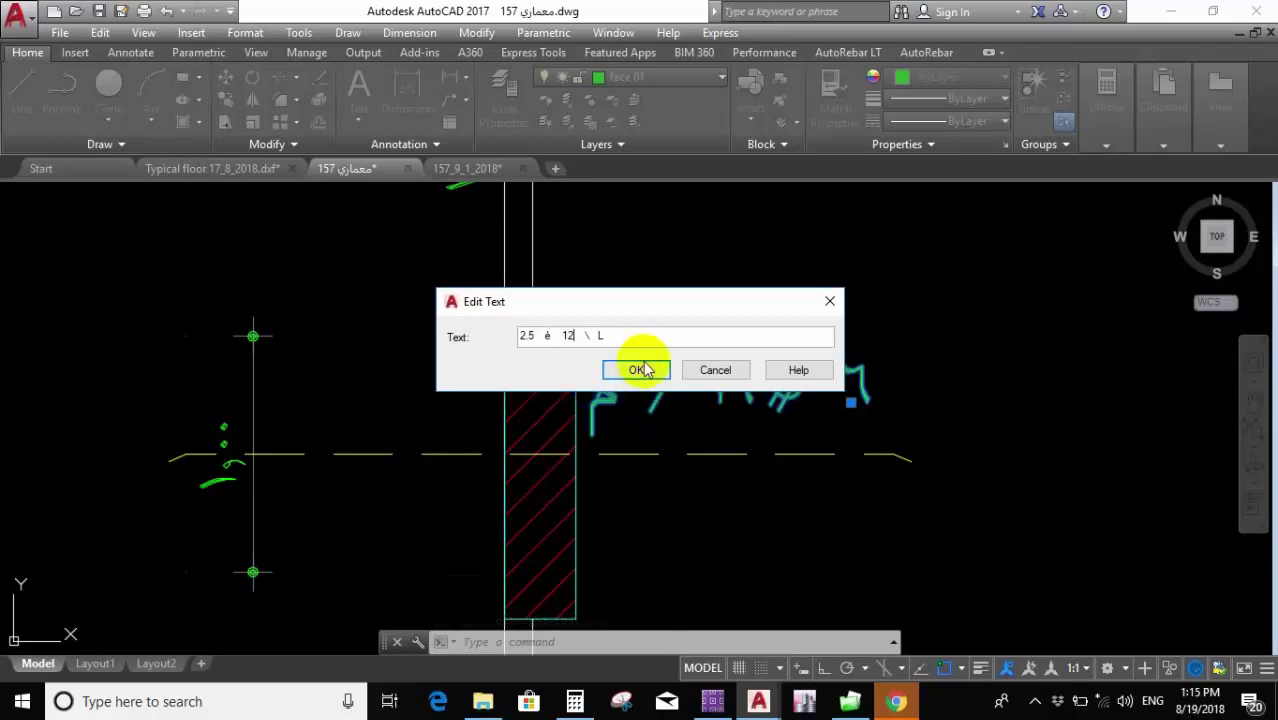
key("Return")
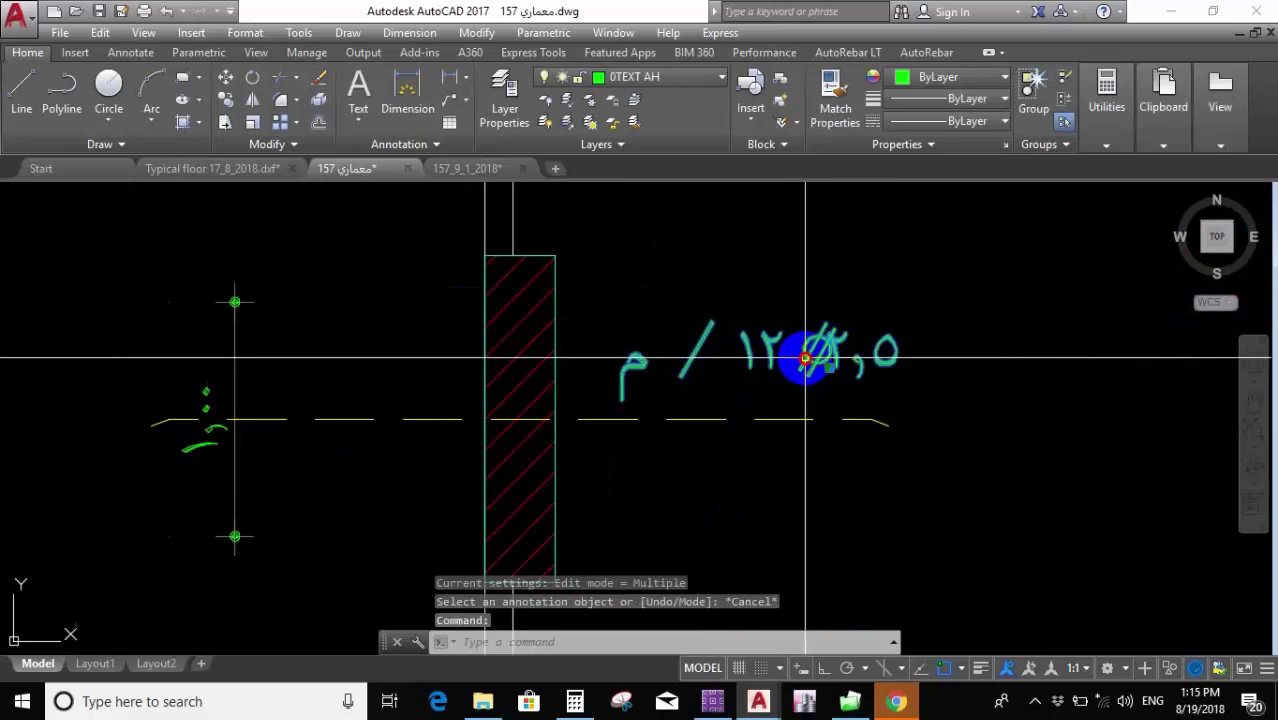
left_click(787, 365)
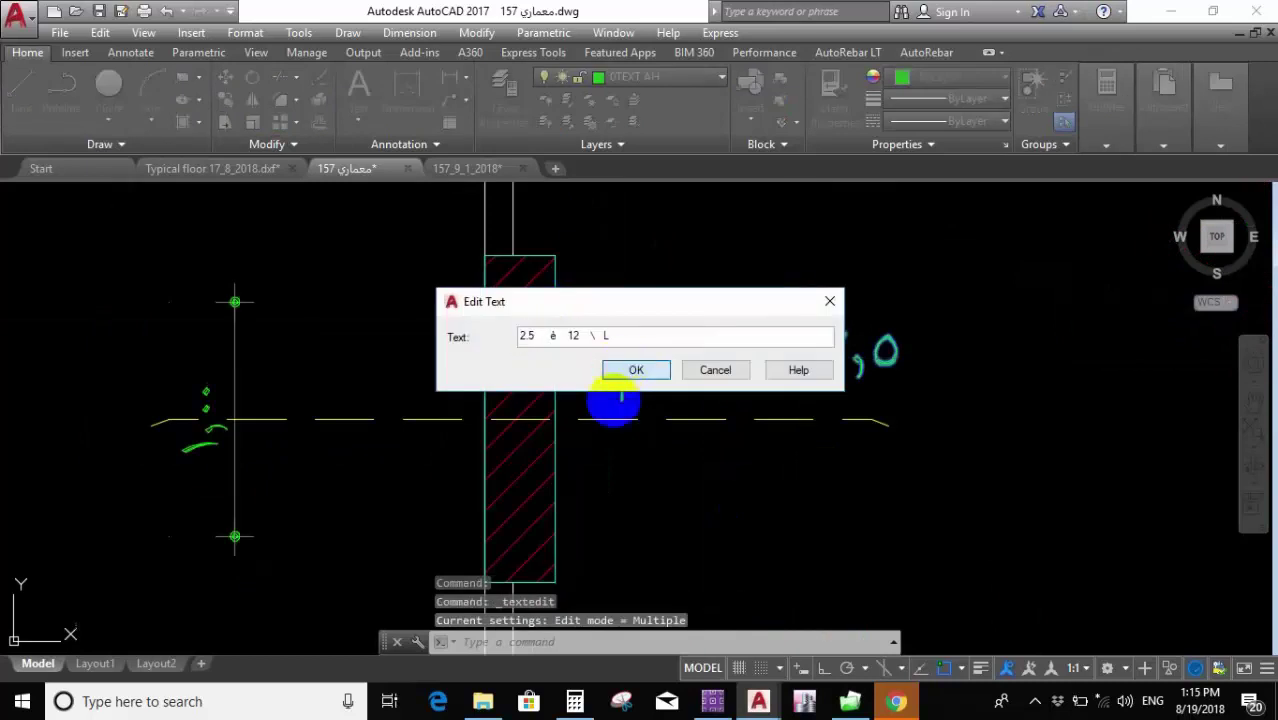
left_click(621, 379)
key("Escape")
Move the edited bar label so it sits just above the dashed bar line, clear of the hatched column.
type("m")
key("Return")
left_click(762, 262)
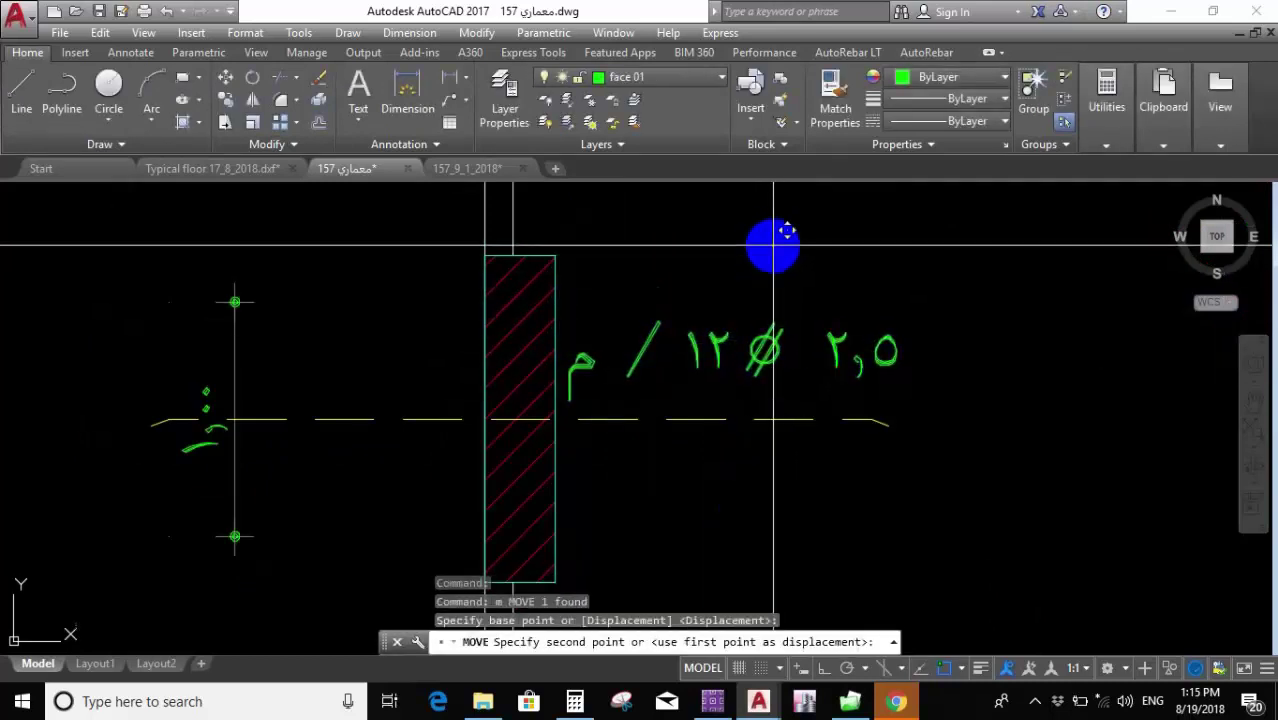
Copy the ل=4 م length label from the outside callout to beneath the new bar line, under the bar label.
scroll(711, 379, "down", 3)
scroll(600, 300, "down", 2)
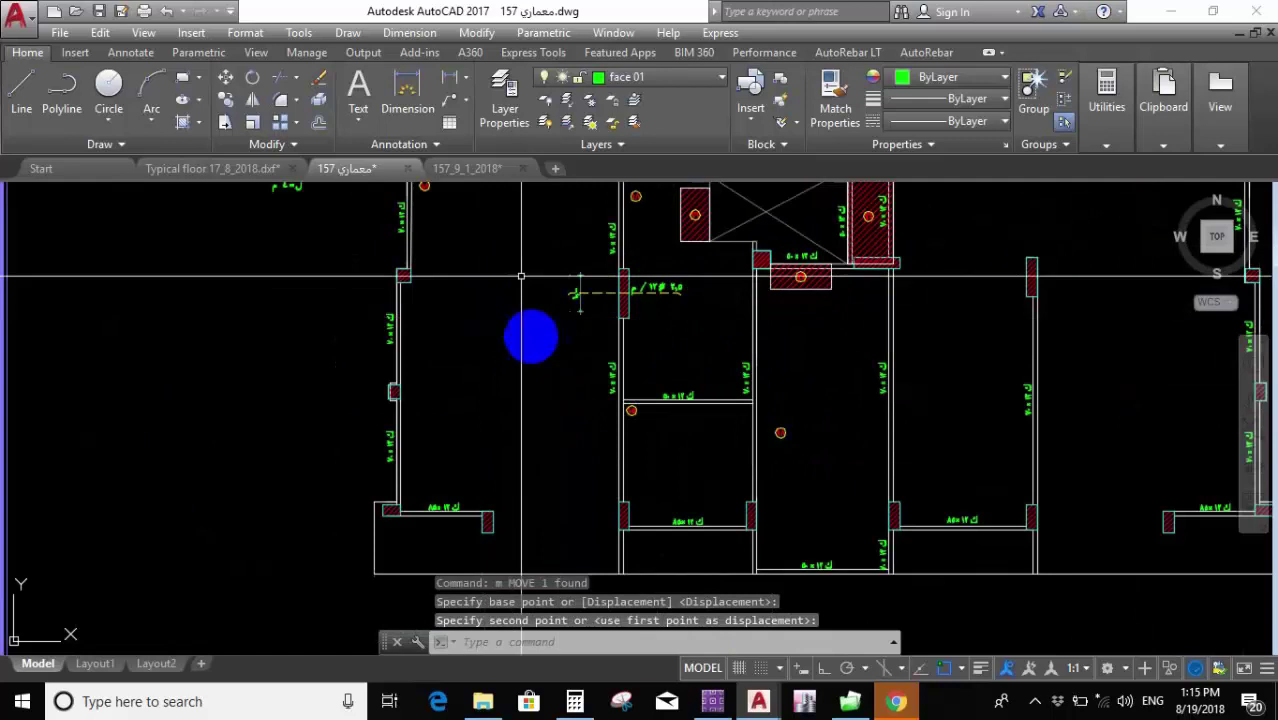
middle_click_drag(531, 337, 348, 379)
scroll(400, 370, "up", 5)
left_click(452, 356)
left_click(452, 356)
left_click(330, 393)
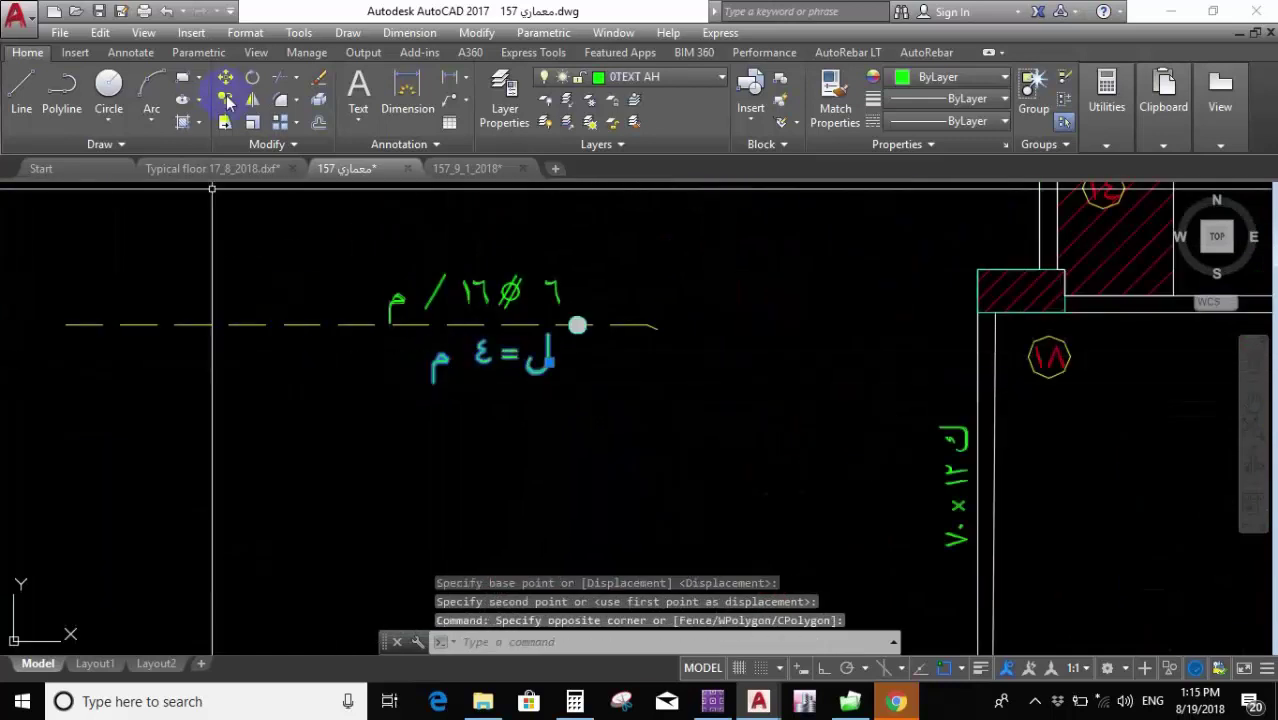
left_click(228, 100)
left_click(548, 366)
scroll(756, 451, "down", 4)
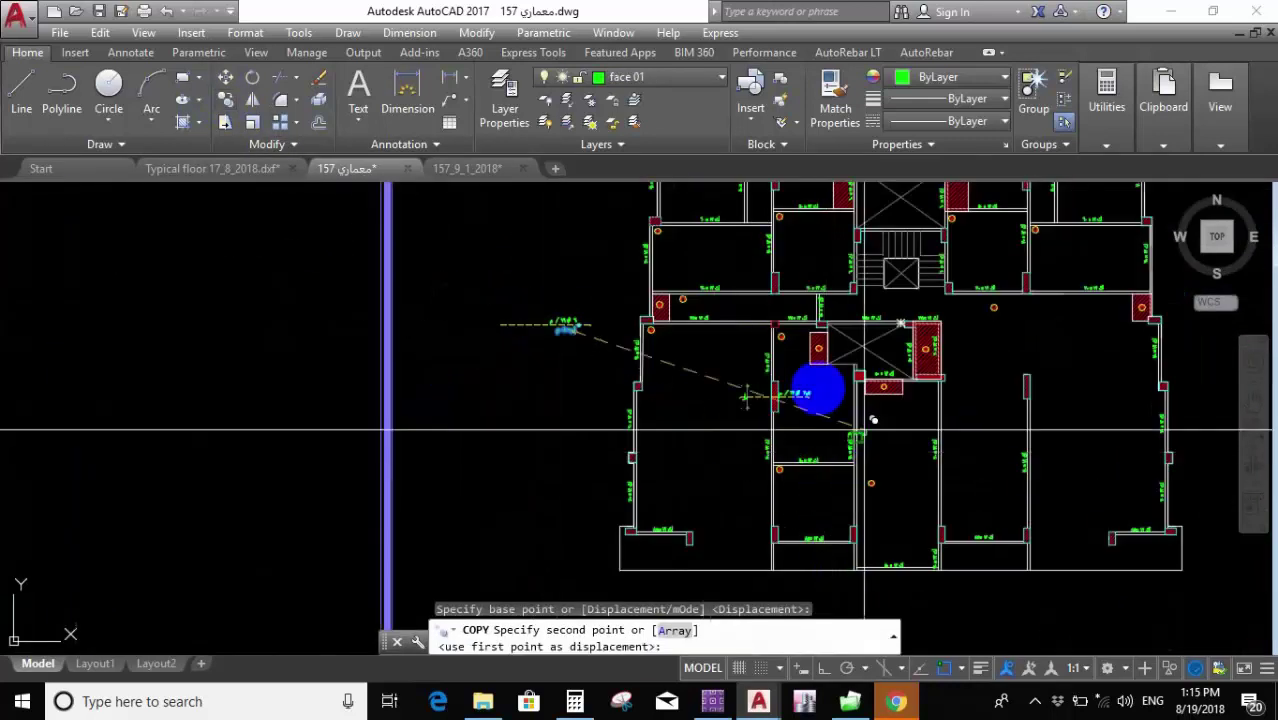
scroll(819, 380, "up", 5)
scroll(800, 440, "up", 2)
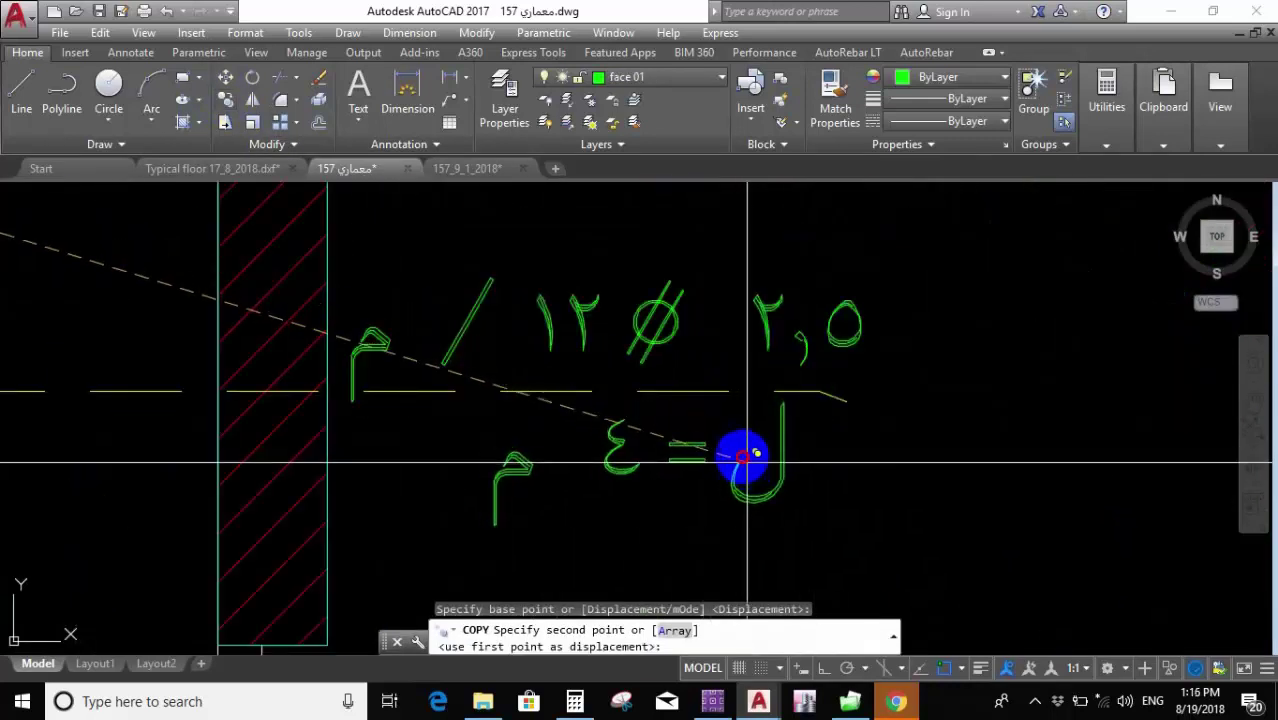
left_click(627, 425)
key("Escape")
Edit the copied length label to "G = 3.00 L", widening the spacing around the number.
left_click(622, 425)
left_click(622, 440)
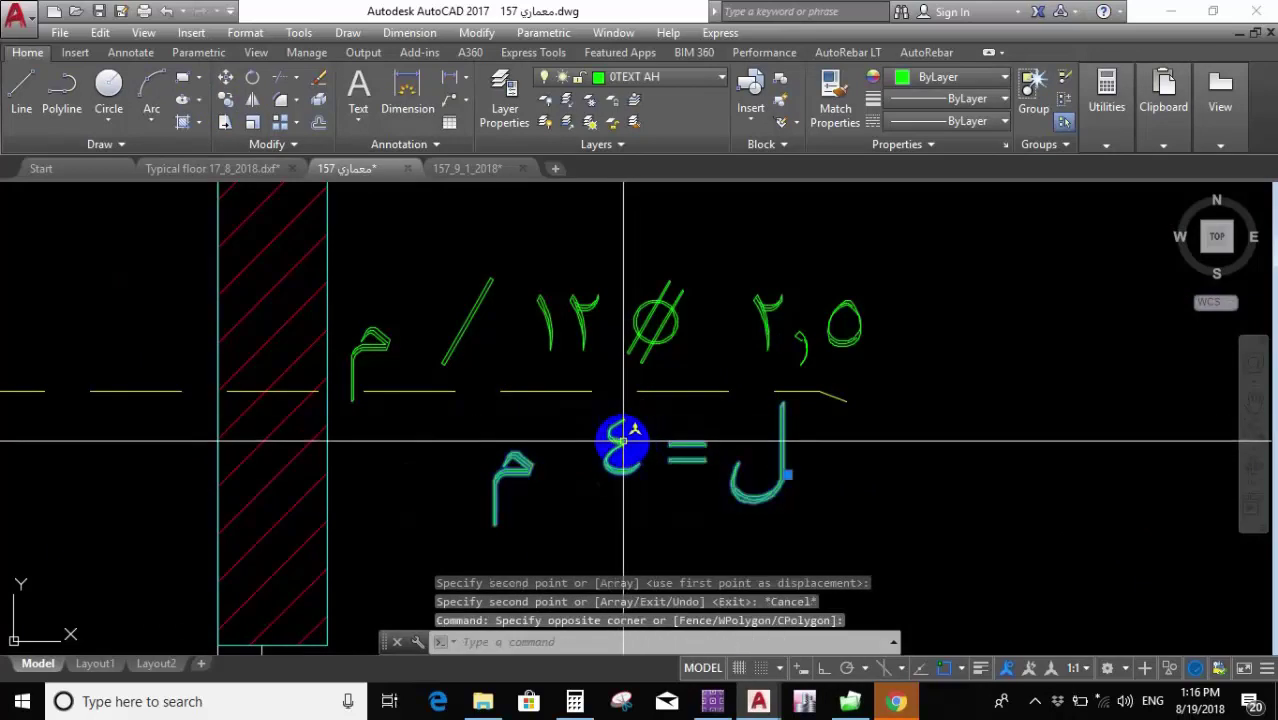
double_click(622, 440)
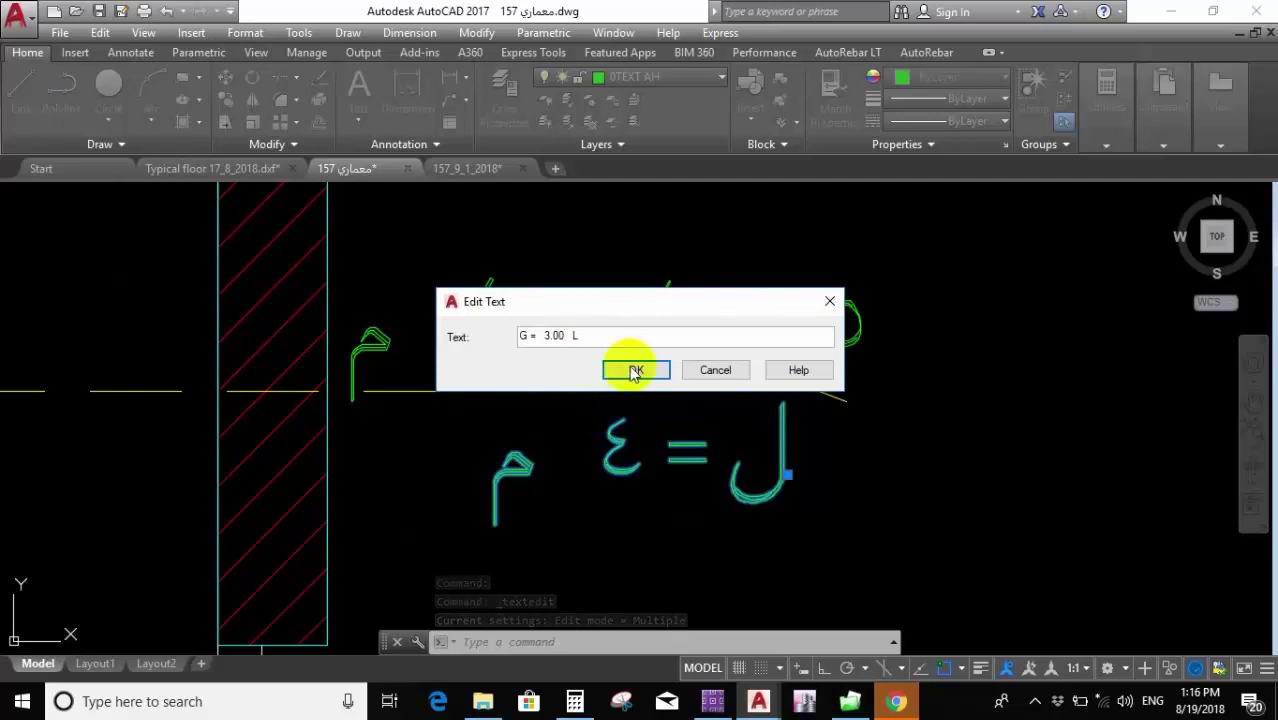
left_click(636, 371)
left_click(676, 462)
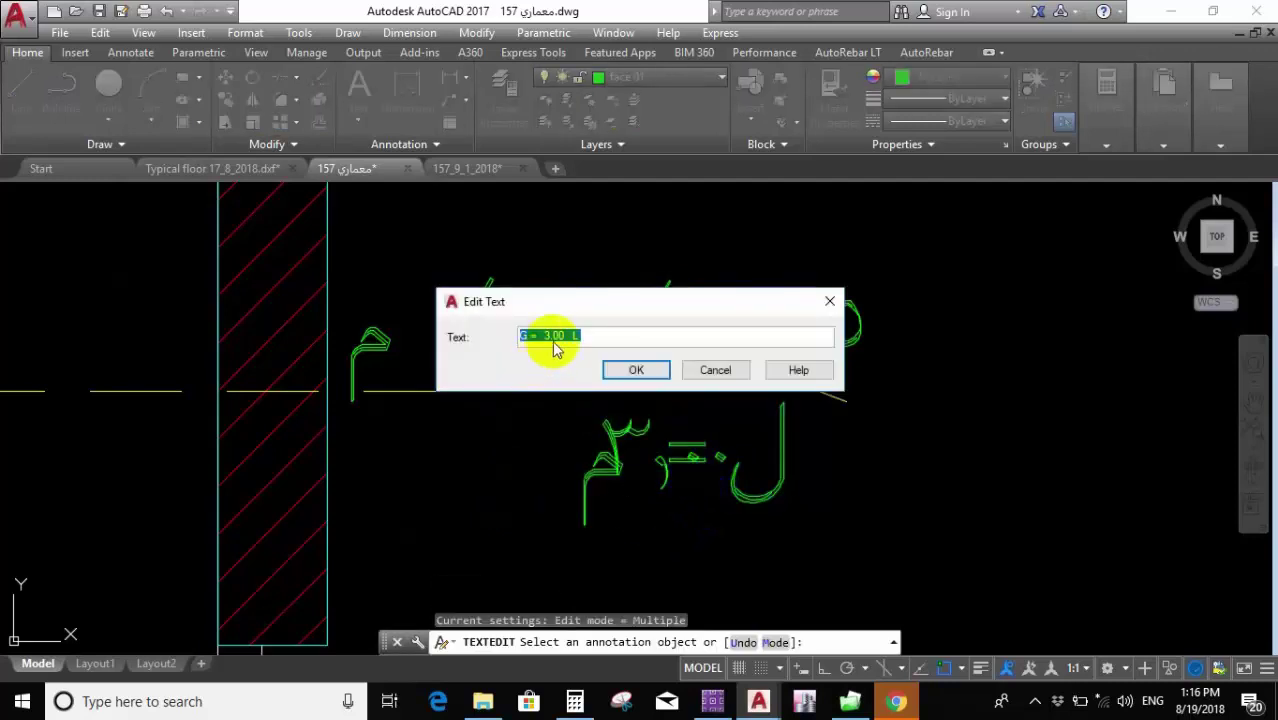
left_click(636, 371)
key("Escape")
Copy the filled circle marker from the outside callout to where the new bar line crosses its vertical 1.00 dimension.
scroll(600, 440, "down", 2)
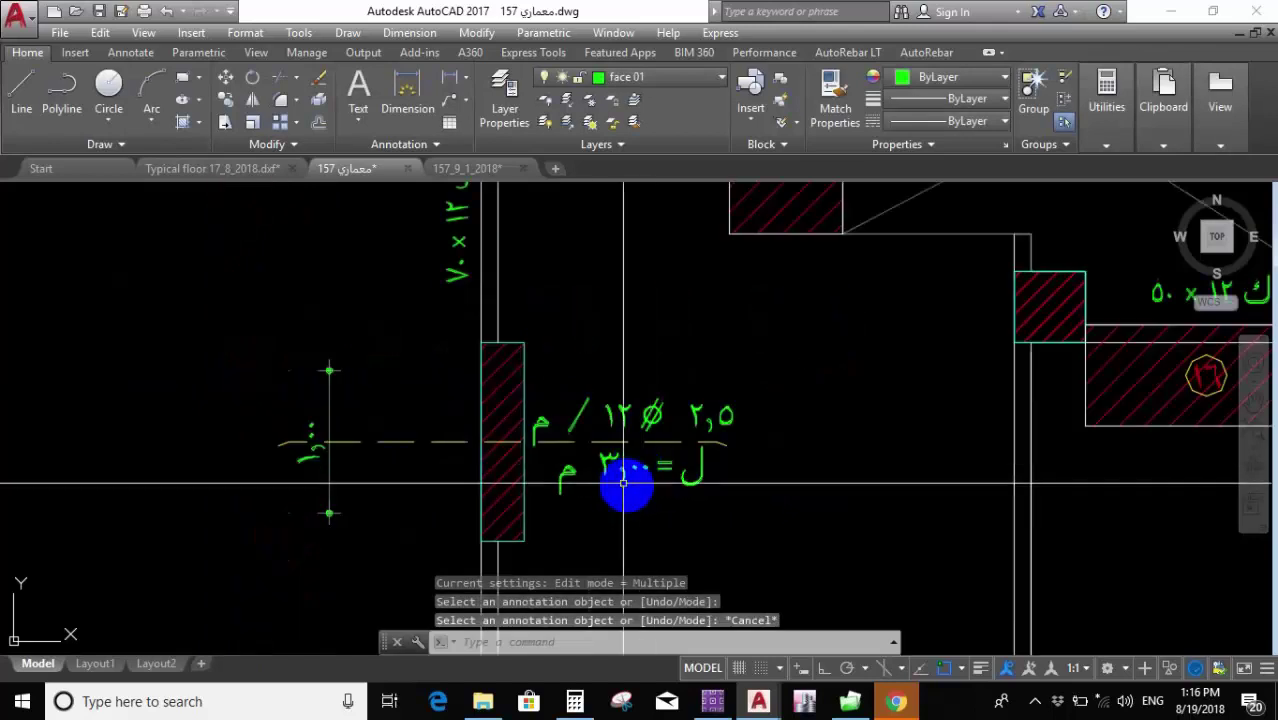
scroll(620, 410, "down", 4)
scroll(405, 357, "up", 5)
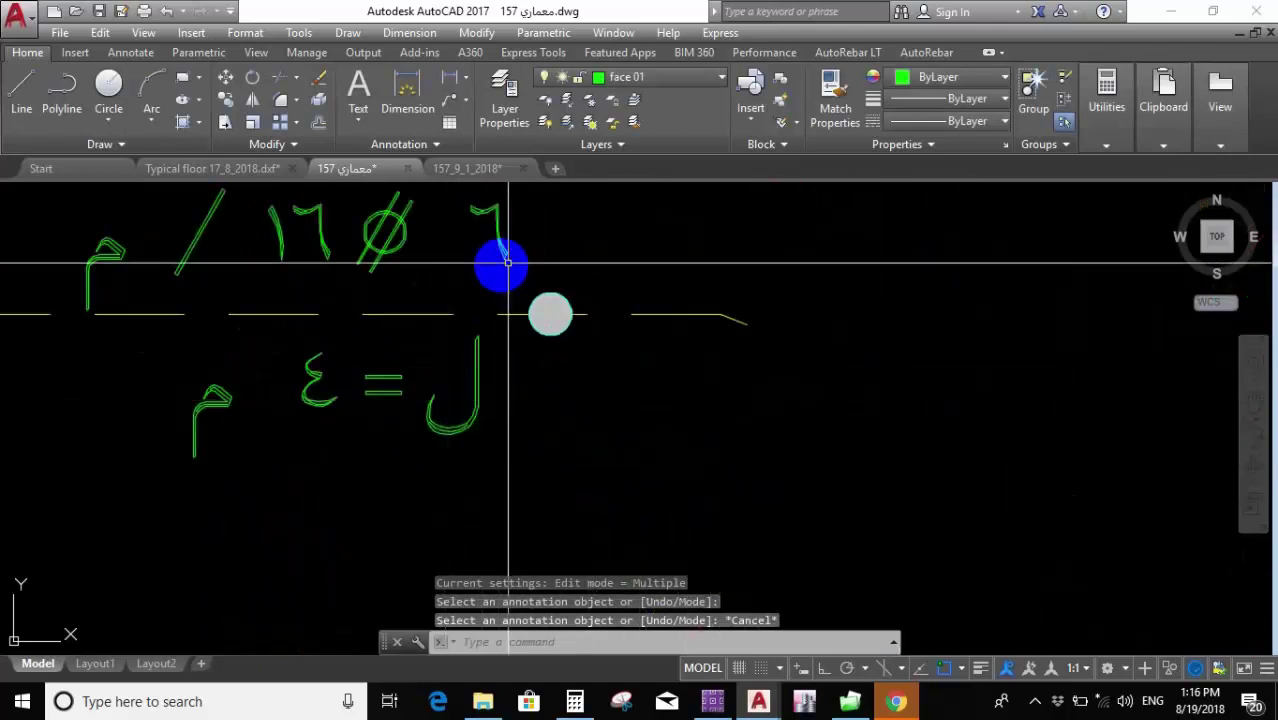
left_click(499, 263)
left_click(613, 408)
left_click(226, 97)
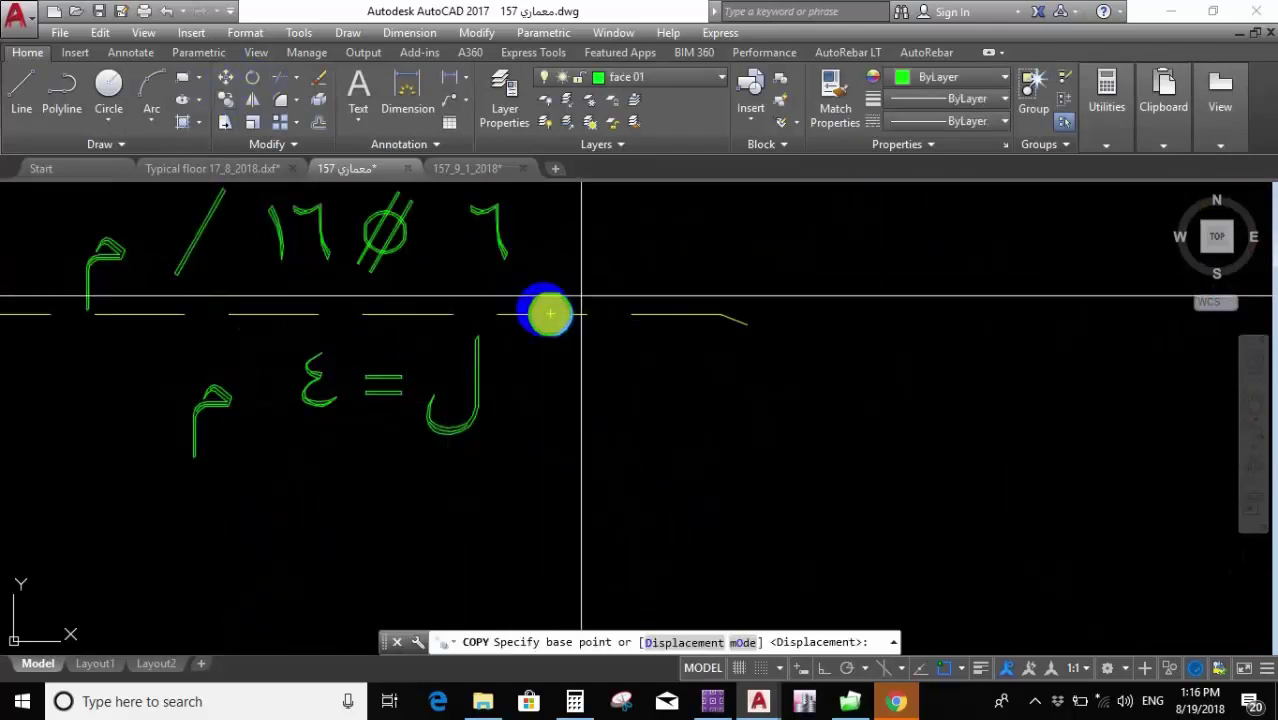
left_click(550, 315)
scroll(550, 315, "down", 5)
scroll(984, 471, "up", 5)
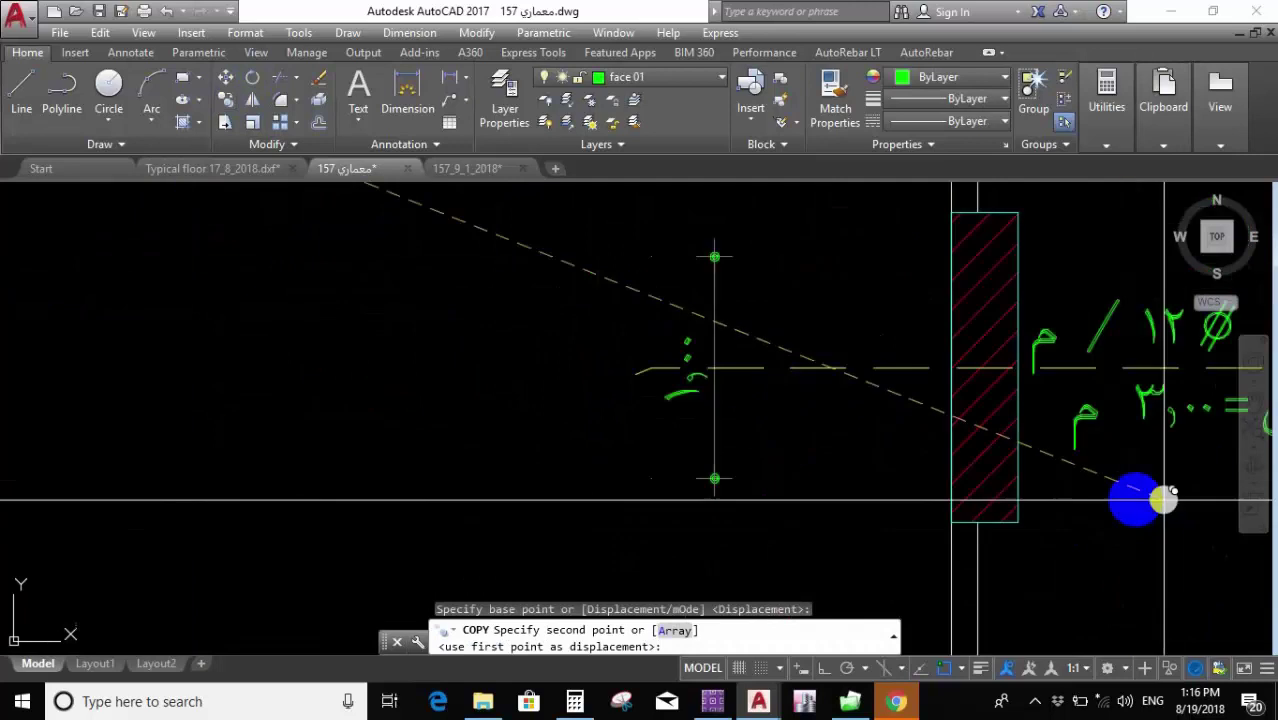
left_click(580, 309)
key("Escape")
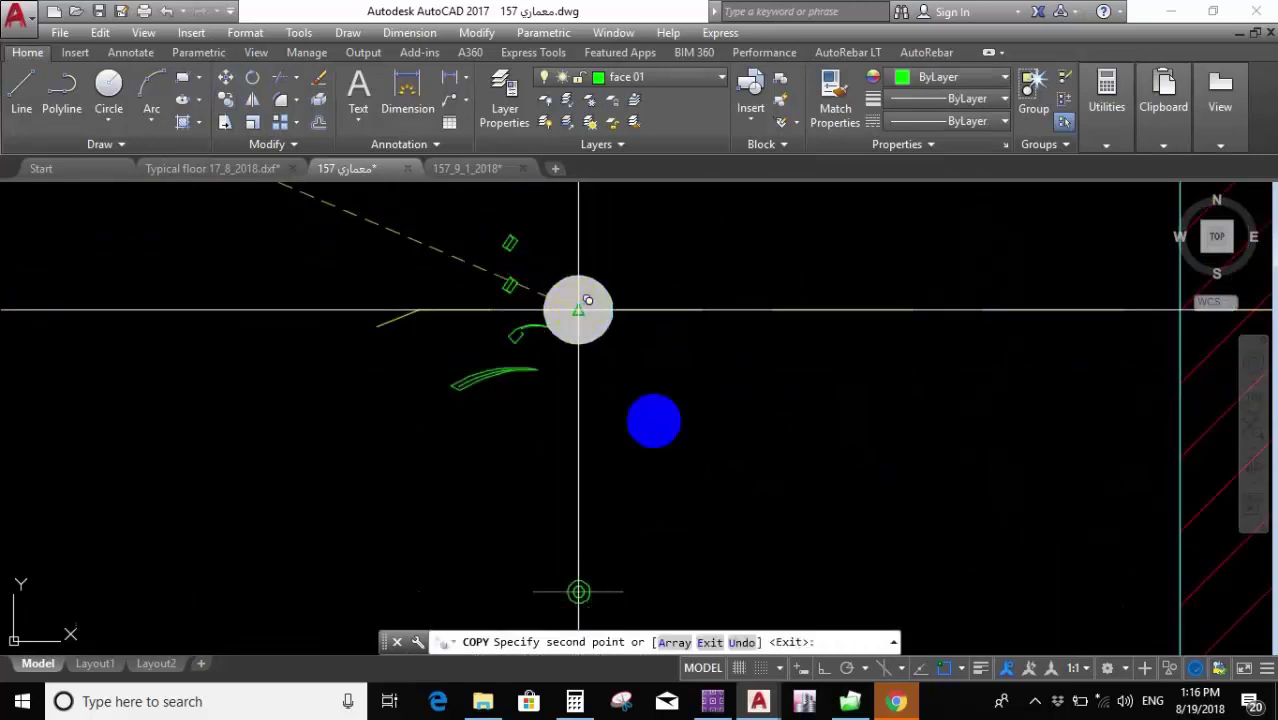
Reposition the vertical 1.00 dimension's text onto its dimension line, just below the circle marker.
left_click(578, 309)
left_click(507, 309)
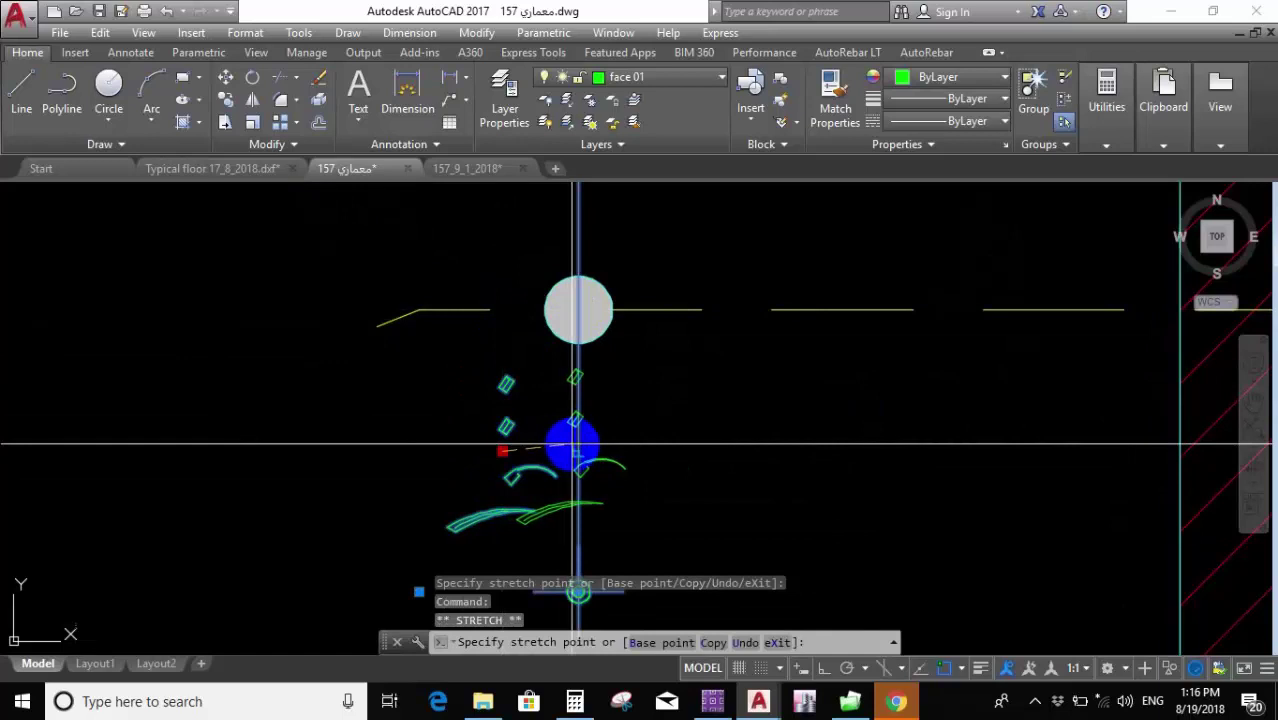
key("Escape")
Add a vertical linear dimension extending 3 down from the lower end of the 1.00 dimension, aligned with it, with Ortho on.
scroll(742, 456, "down", 3)
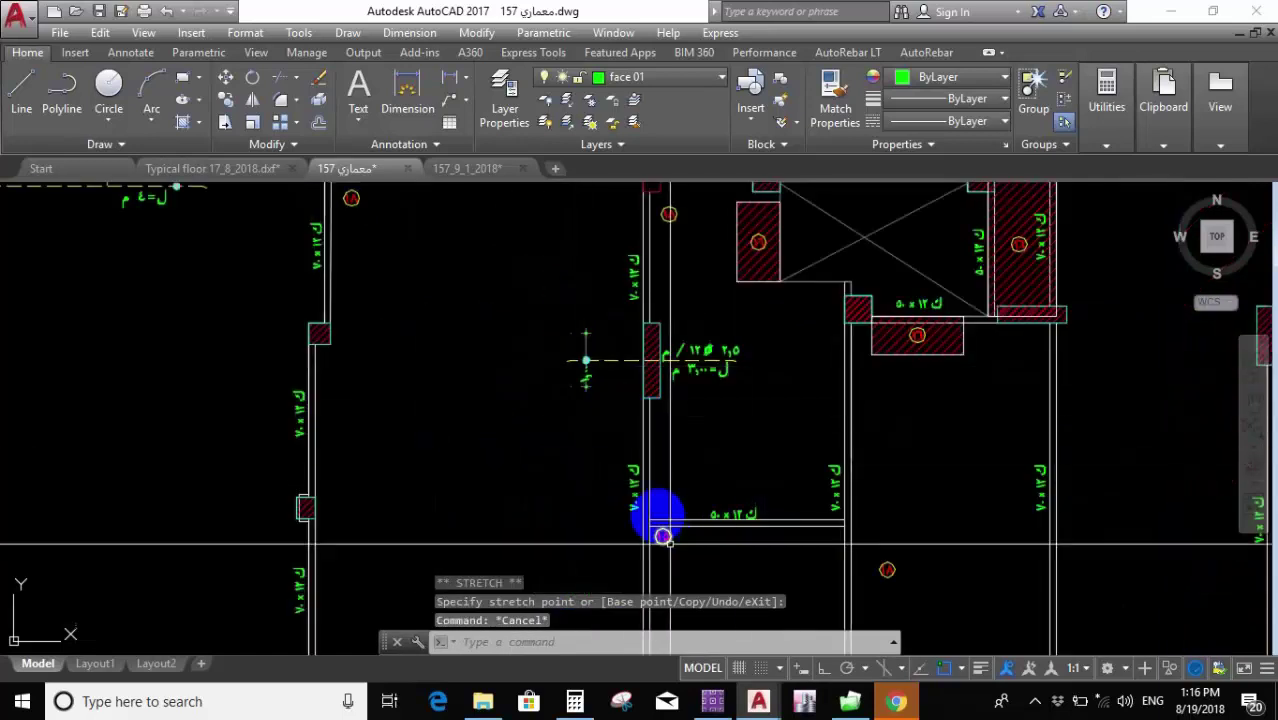
scroll(690, 370, "down", 2)
scroll(531, 342, "up", 5)
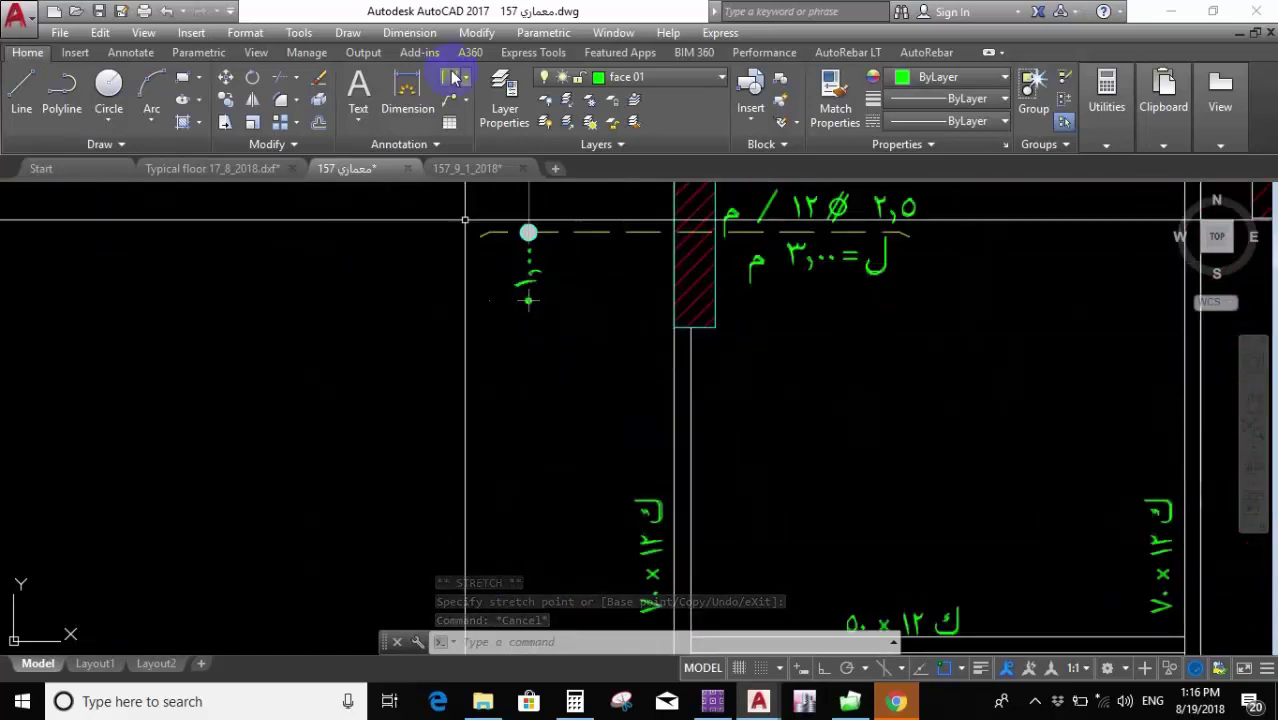
left_click(453, 78)
scroll(484, 251, "down", 2)
scroll(470, 285, "up", 6)
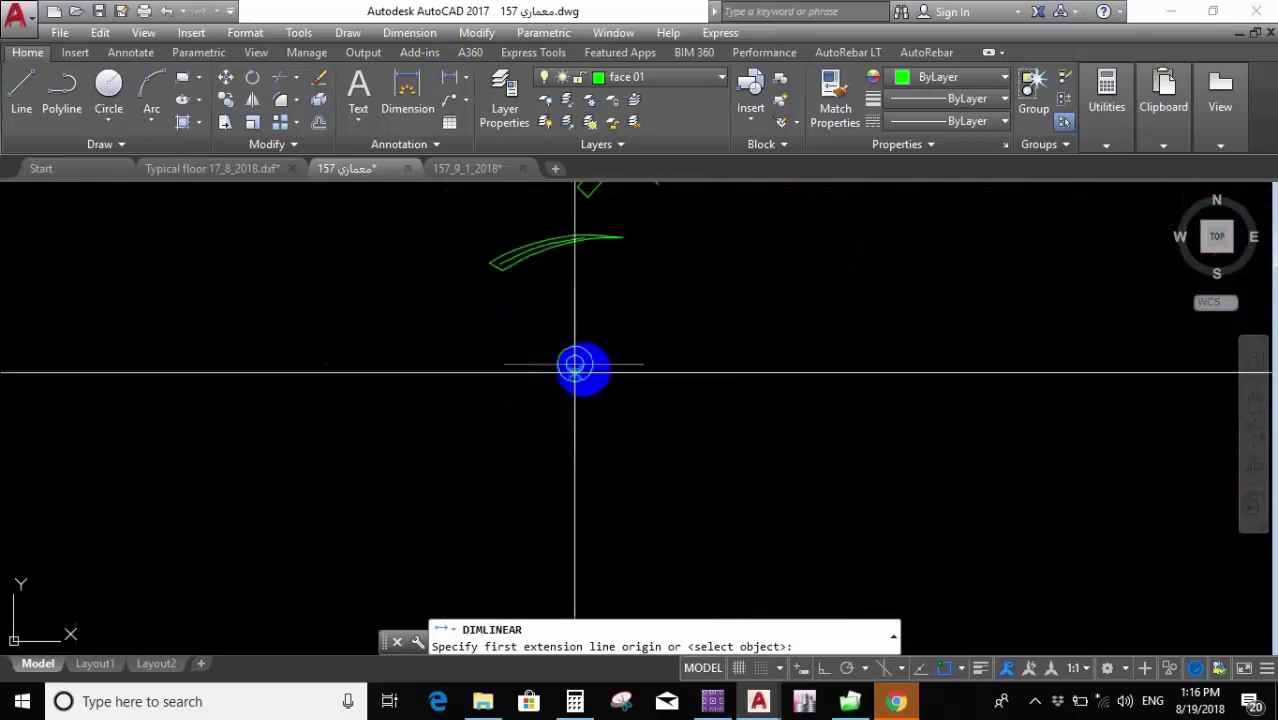
left_click(575, 363)
scroll(611, 517, "down", 3)
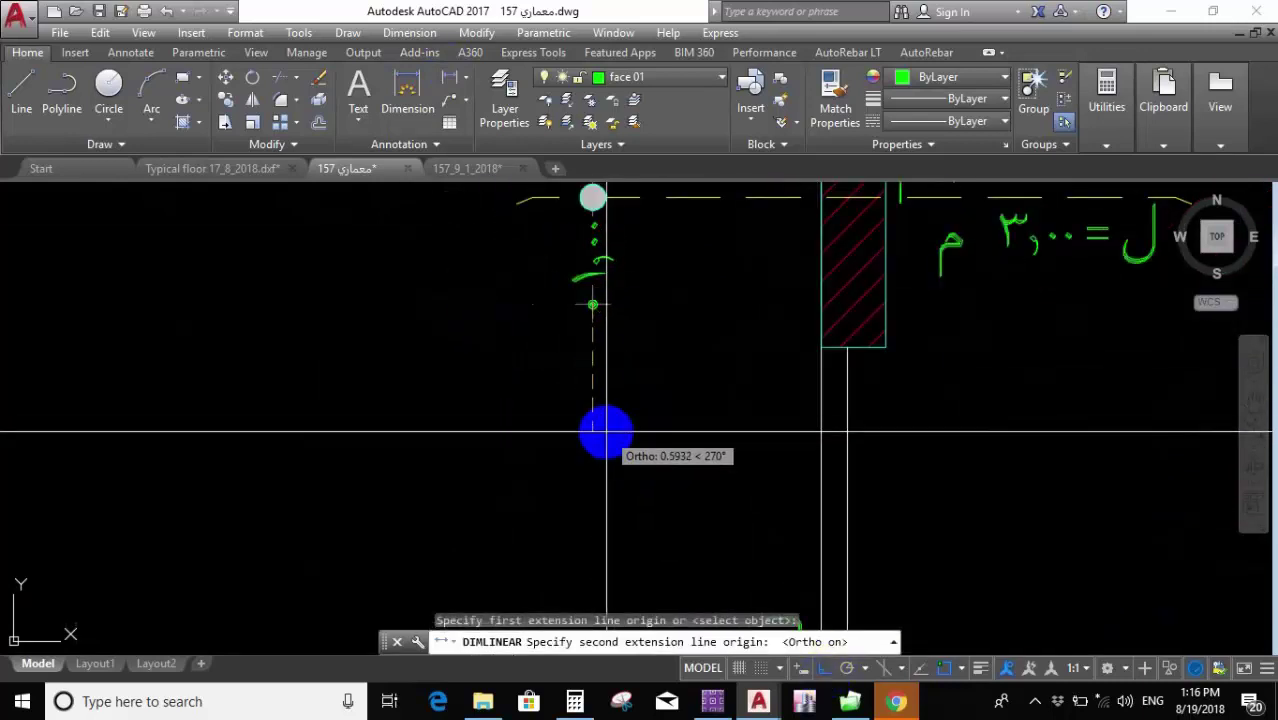
type("3")
key("Return")
scroll(595, 300, "down", 2)
scroll(590, 290, "up", 1)
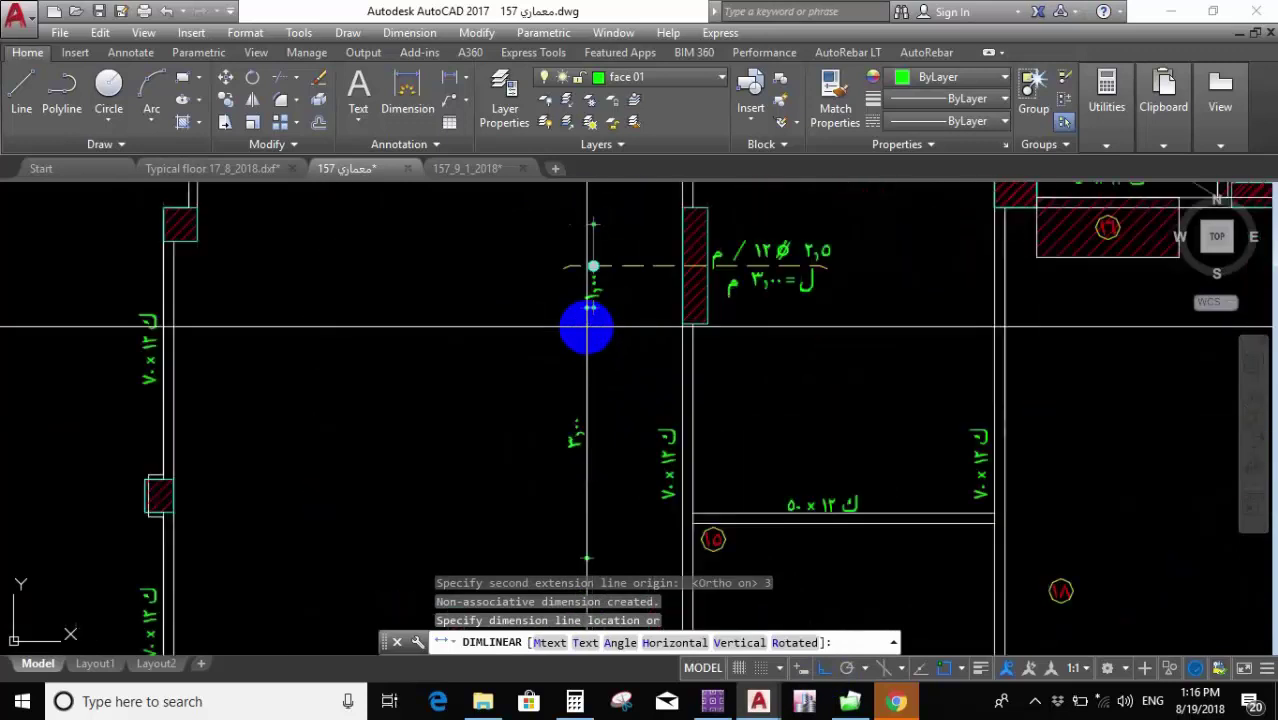
scroll(601, 315, "up", 3)
scroll(640, 305, "up", 1)
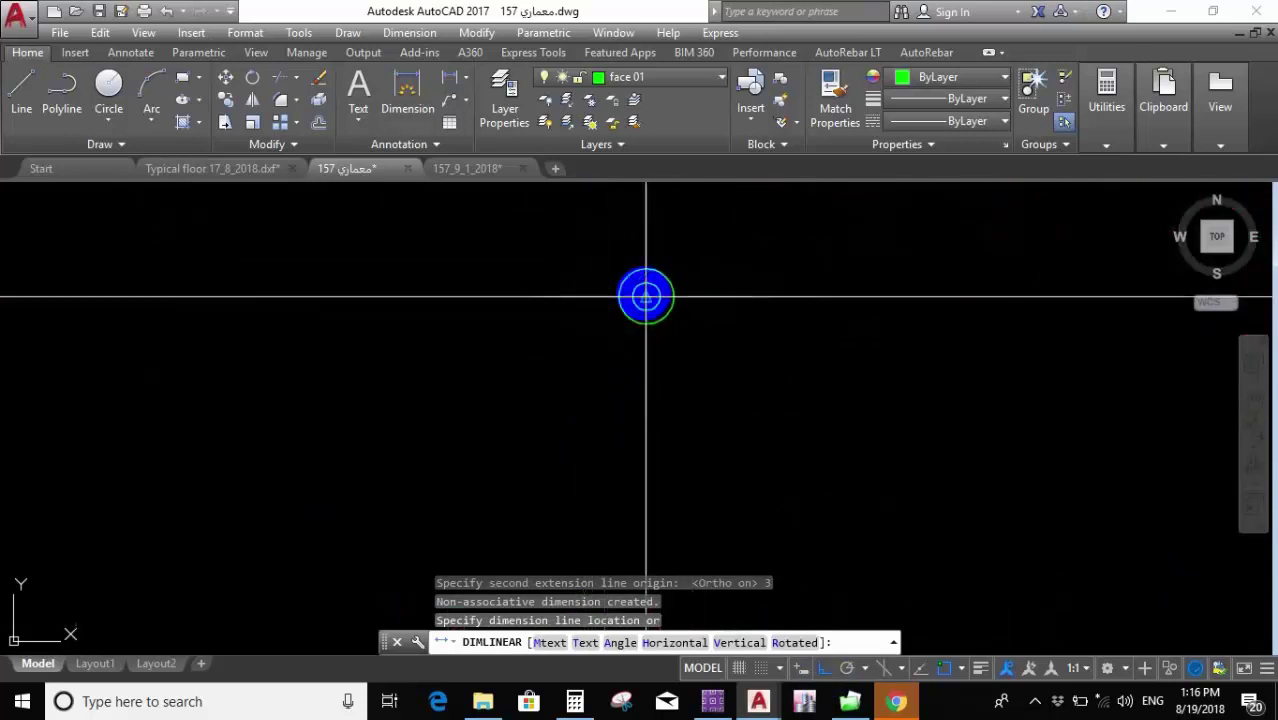
left_click(640, 305)
Add a vertical linear dimension extending 2 up from the upper end of the vertical 1.00 dimension, aligned with it.
scroll(610, 360, "down", 4)
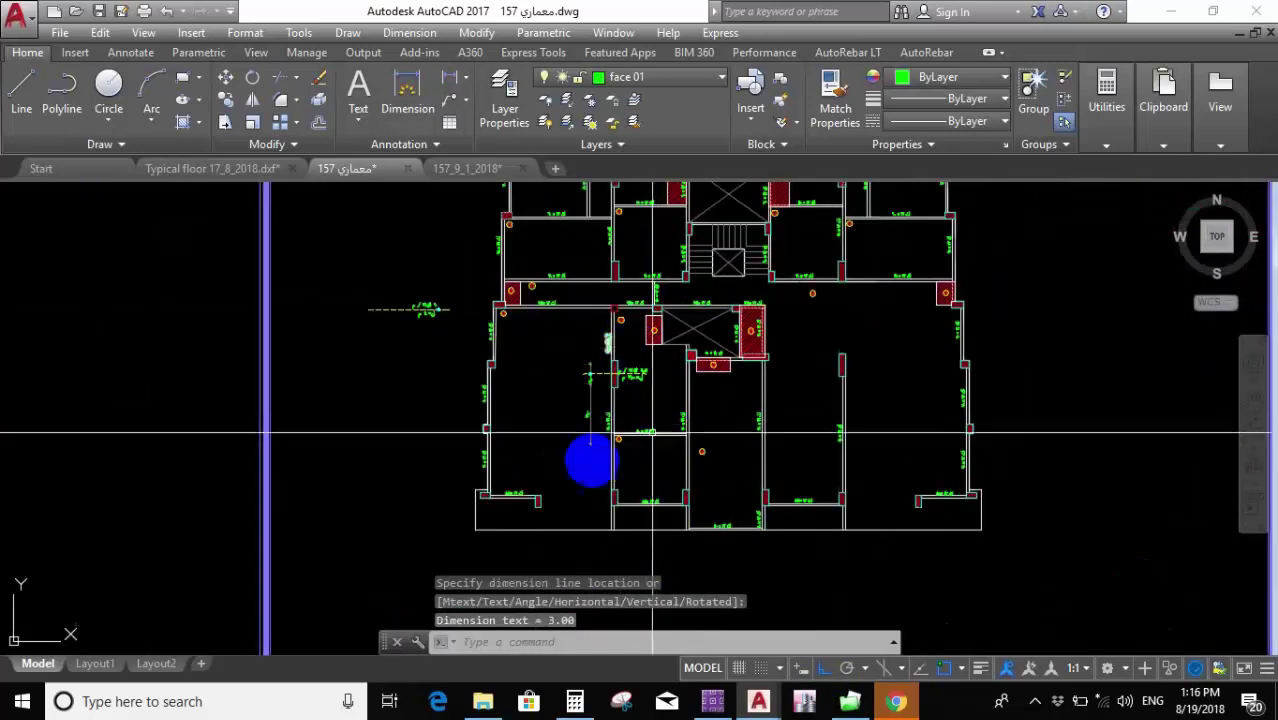
scroll(605, 440, "up", 4)
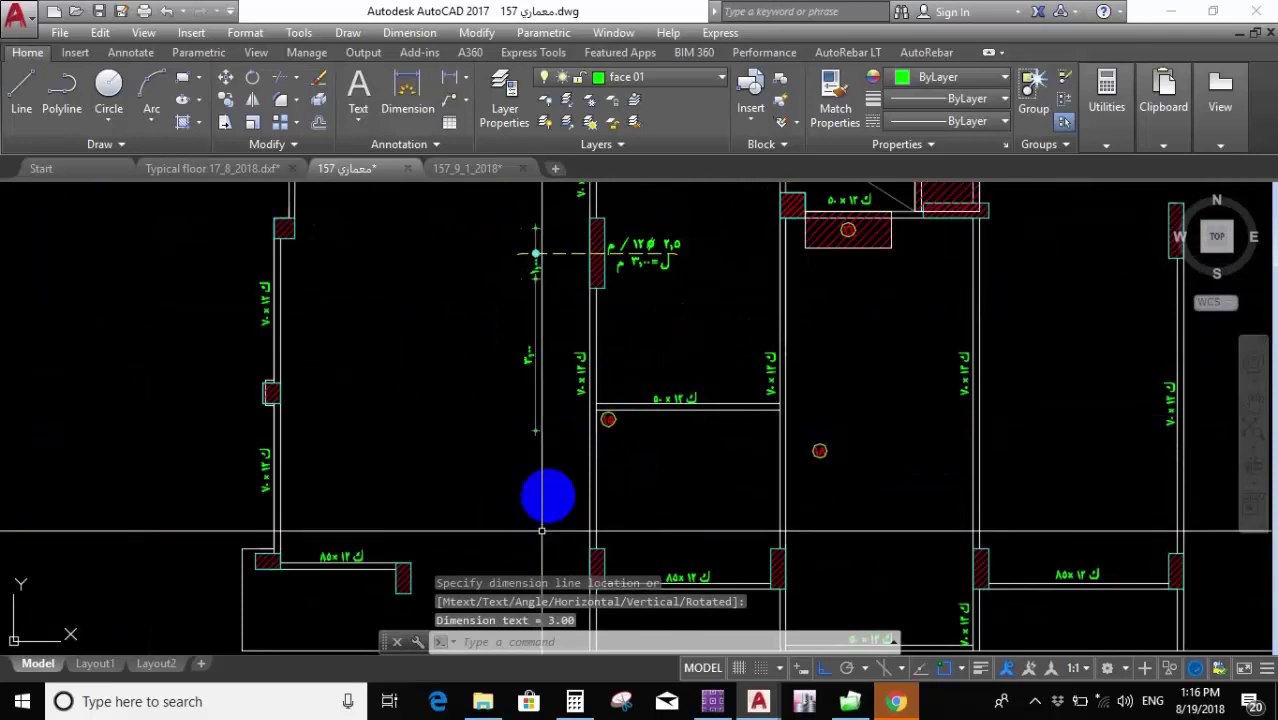
scroll(541, 531, "down", 3)
scroll(508, 190, "down", 2)
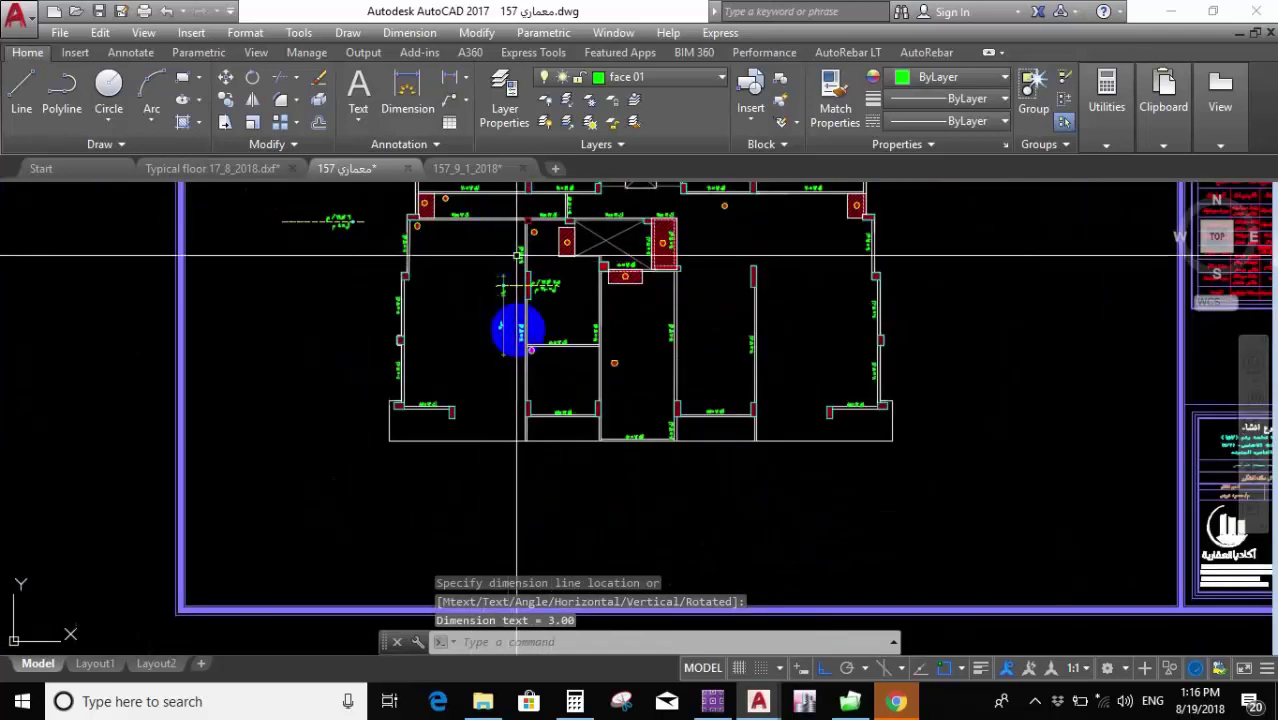
scroll(517, 330, "up", 6)
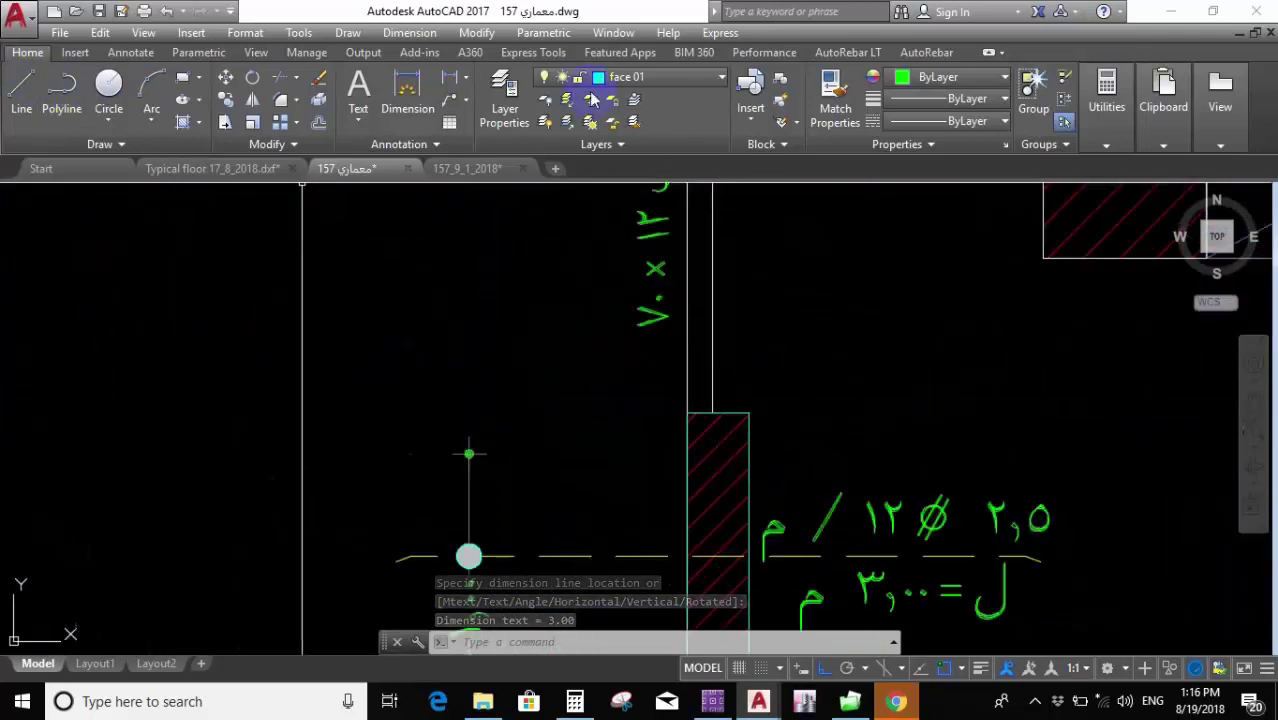
left_click(450, 84)
scroll(540, 466, "up", 5)
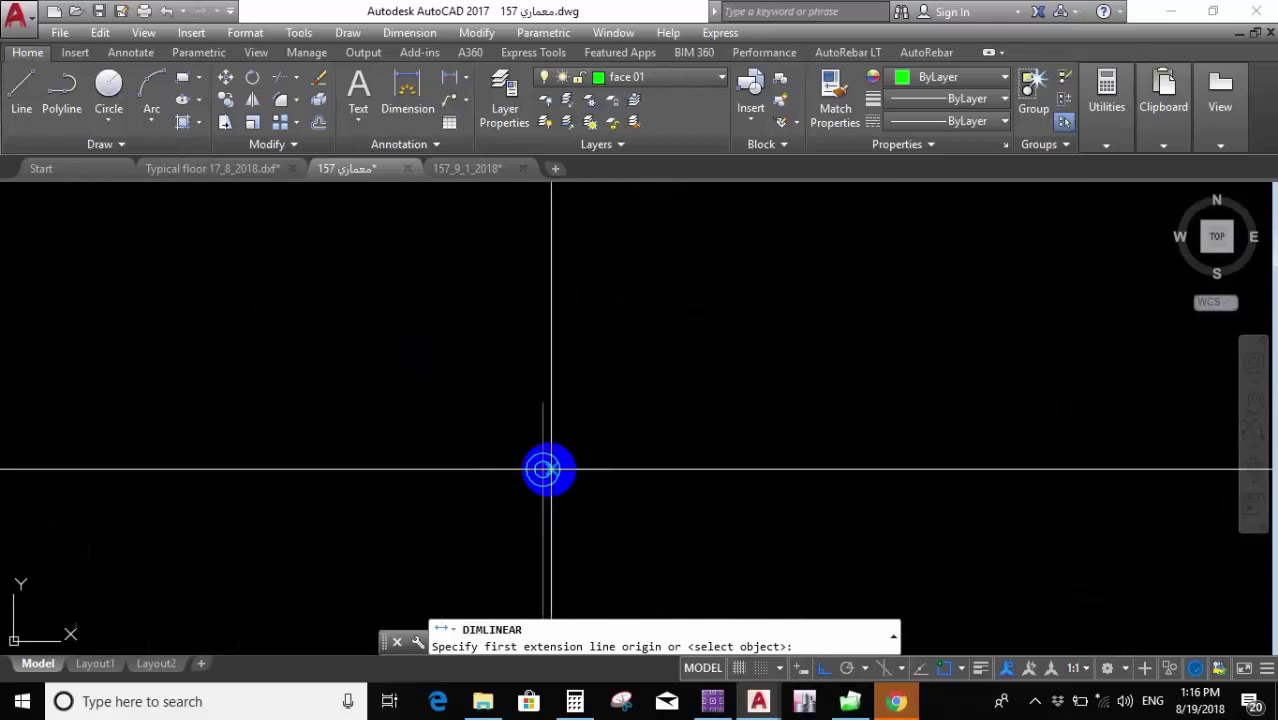
scroll(543, 469, "down", 3)
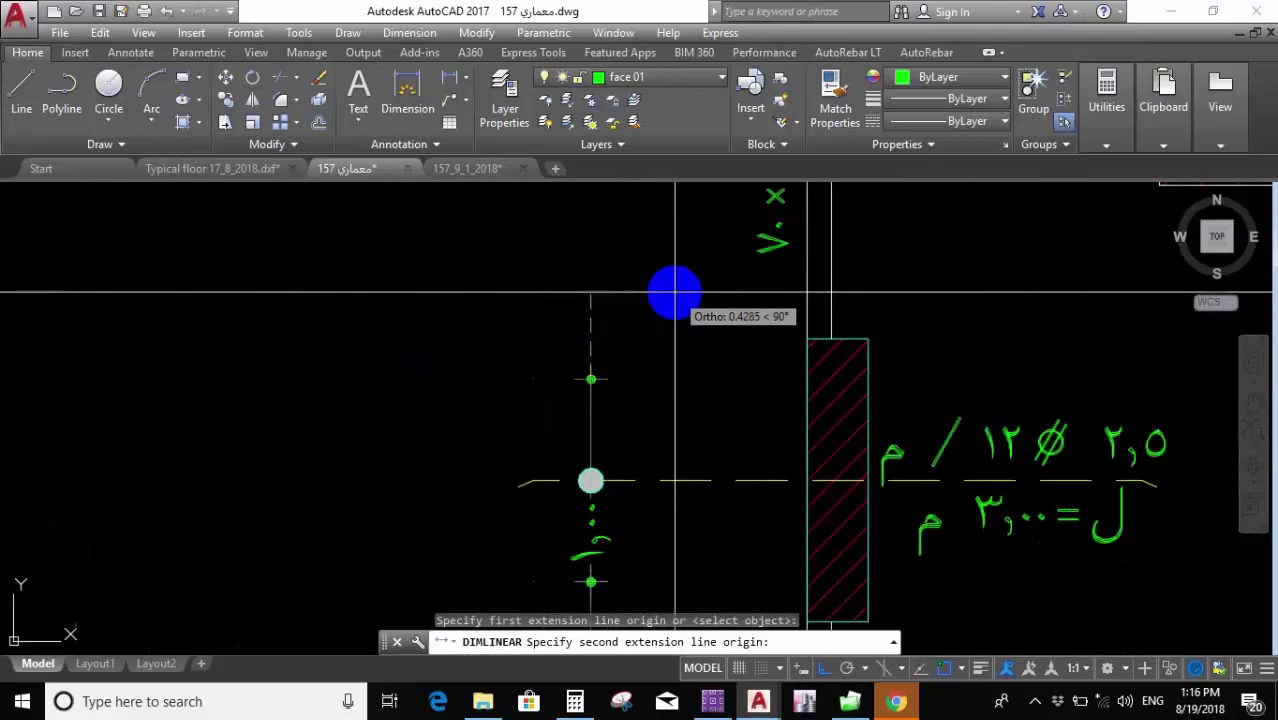
type("2")
key("Return")
scroll(515, 336, "up", 5)
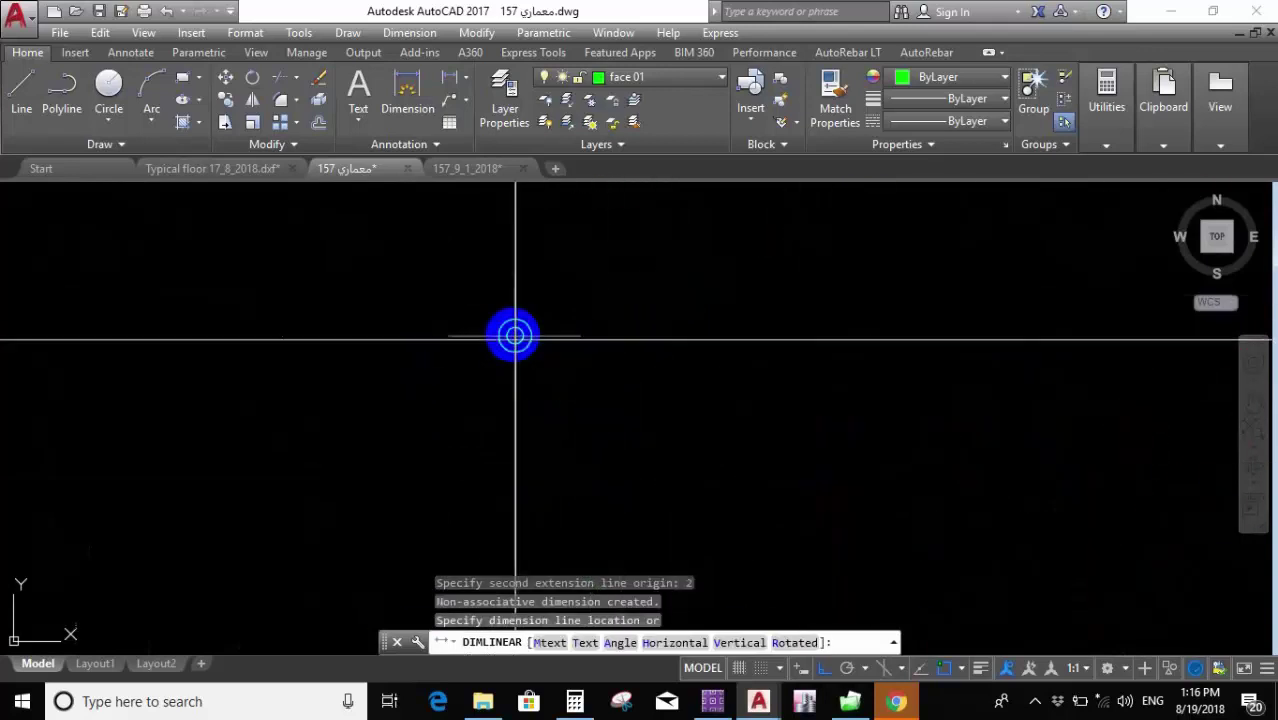
left_click(515, 336)
scroll(533, 339, "down", 3)
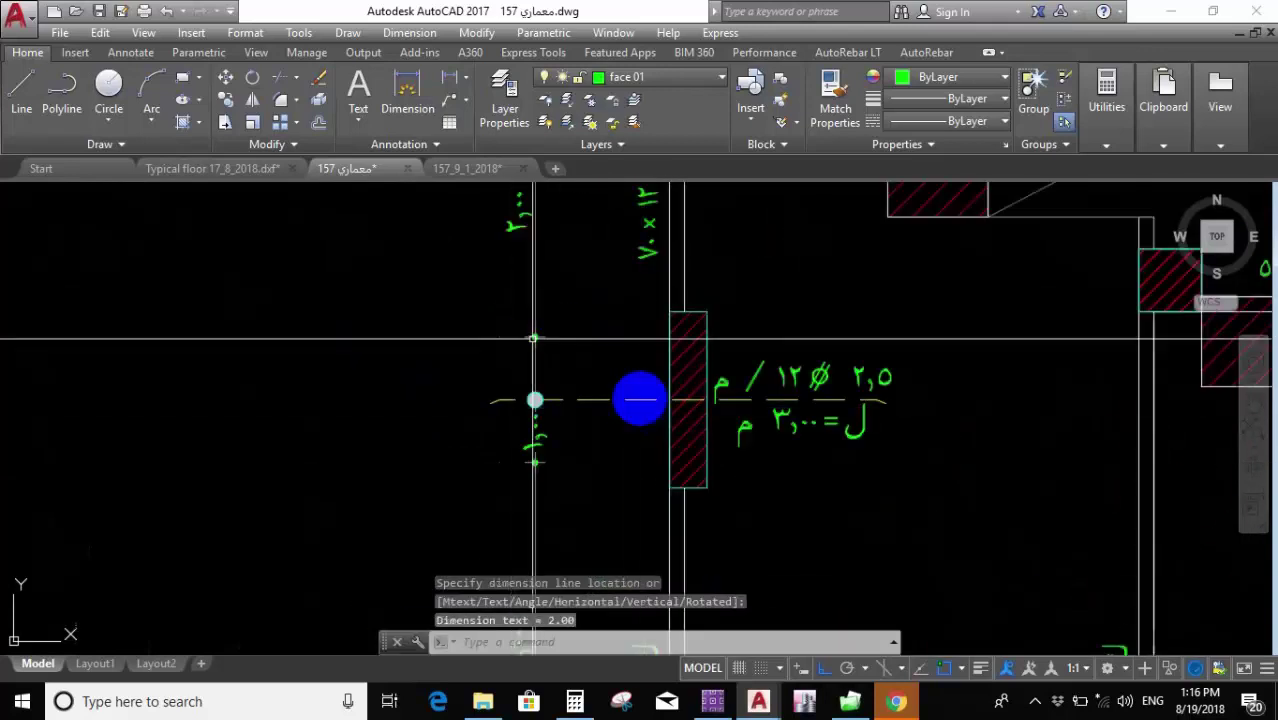
left_click(637, 379)
left_click(612, 412)
left_click(428, 300)
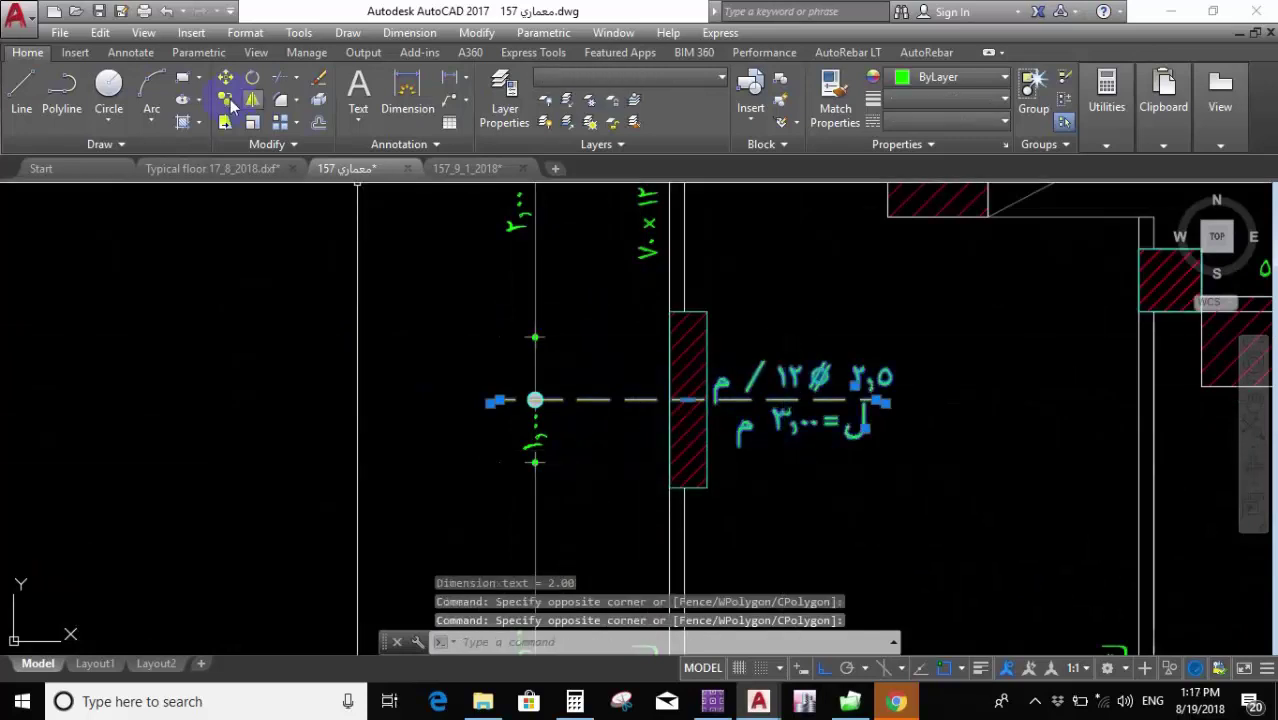
left_click(226, 99)
scroll(536, 399, "up", 2)
key("Escape")
Copy the bar line with its circle marker and both labels about 2.1 straight up, onto the vertical 2.00 dimension.
left_click(508, 354)
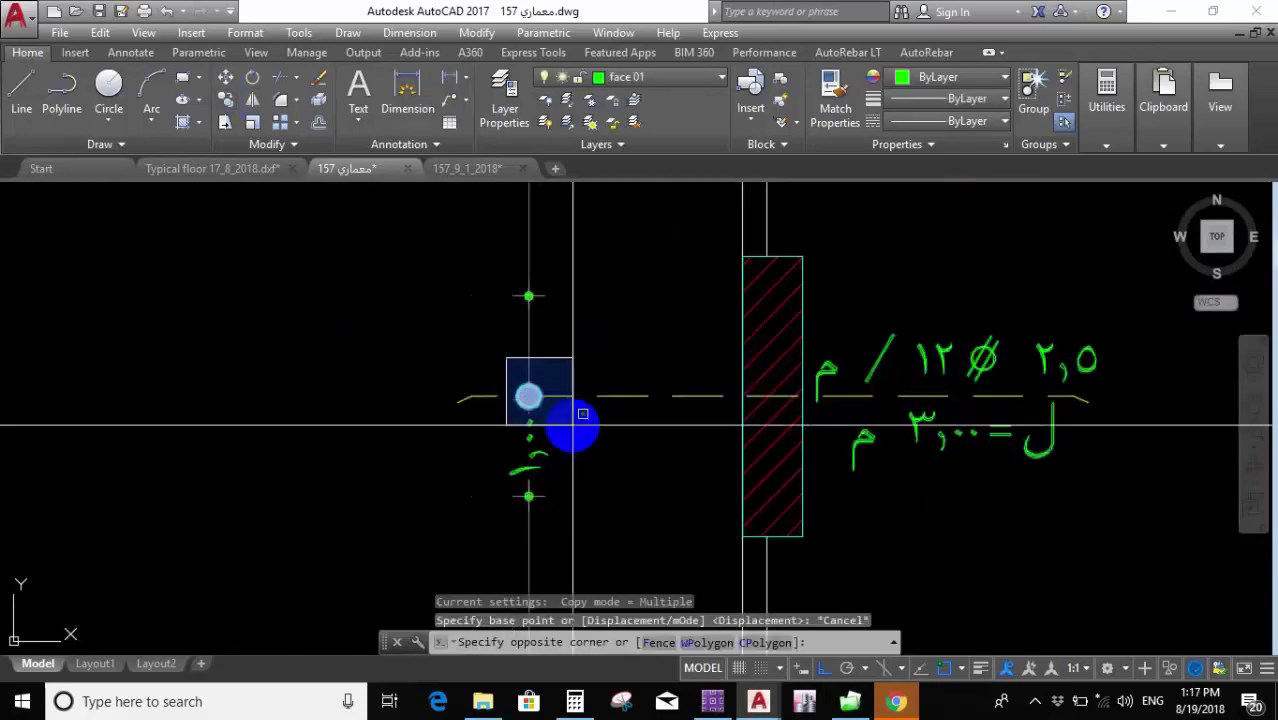
left_click(571, 428)
left_click(1050, 287)
left_click(984, 525)
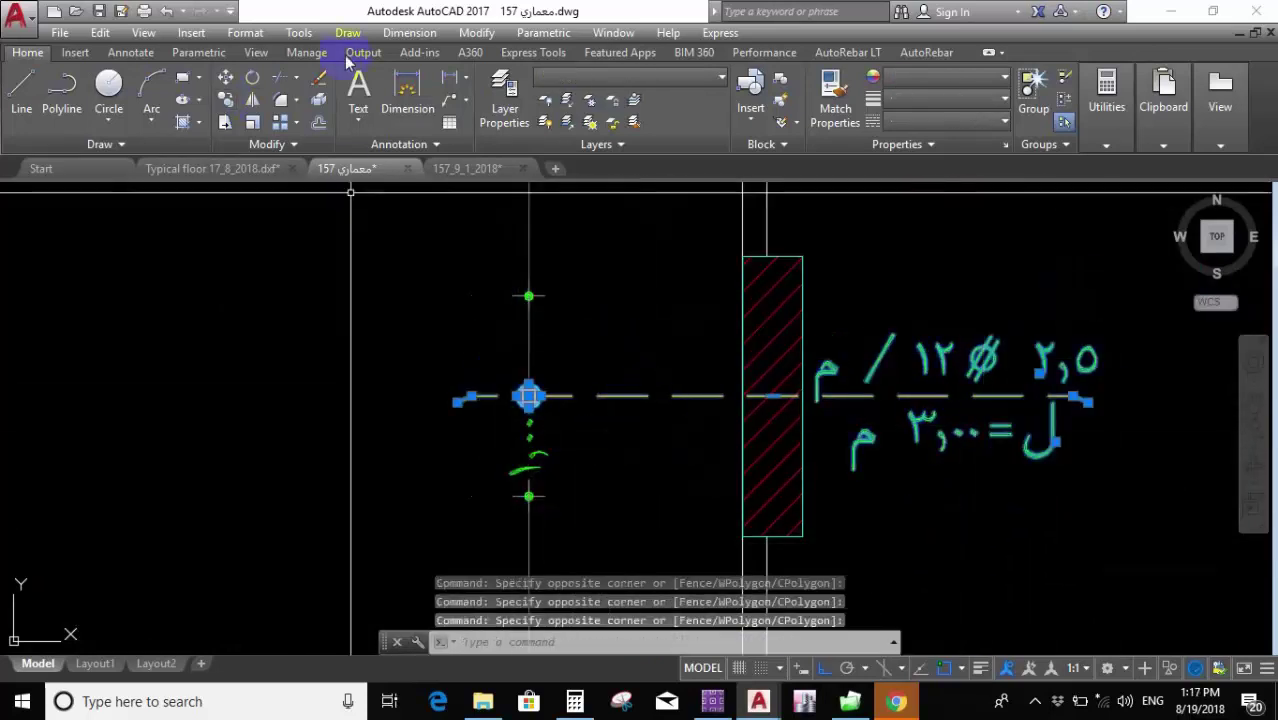
left_click(226, 99)
scroll(524, 398, "up", 3)
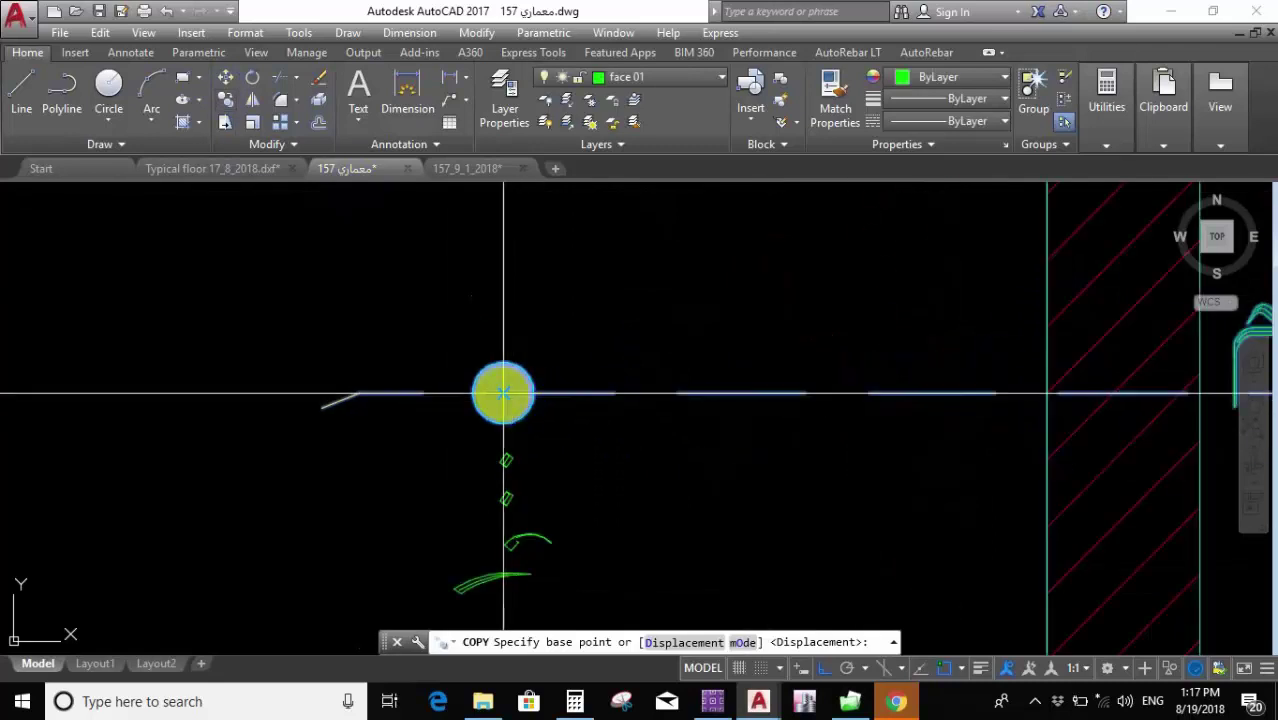
left_click(503, 393)
scroll(503, 390, "down", 5)
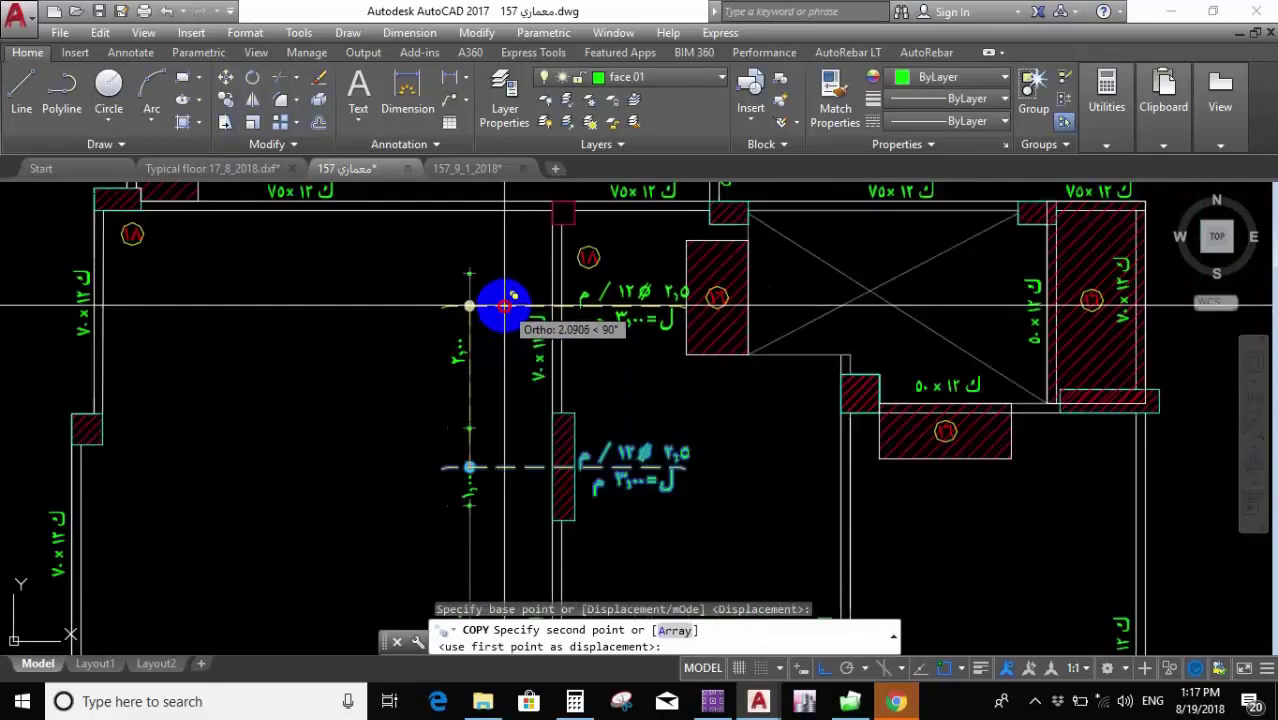
left_click(505, 305)
Place a second copy of the bar annotation straight down, with its circle marker on the vertical 3.00 dimension above the horizontal beam.
scroll(500, 302, "down", 3)
scroll(505, 495, "up", 5)
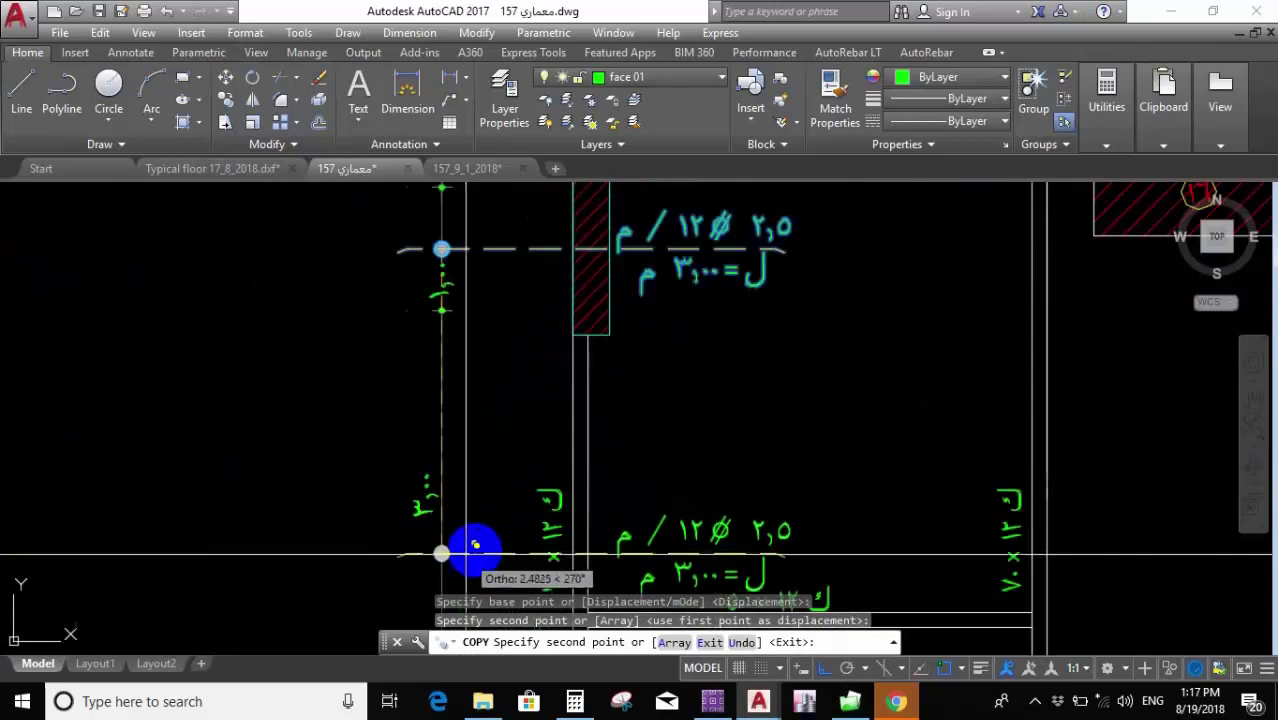
left_click(471, 538)
scroll(579, 536, "down", 3)
key("Escape")
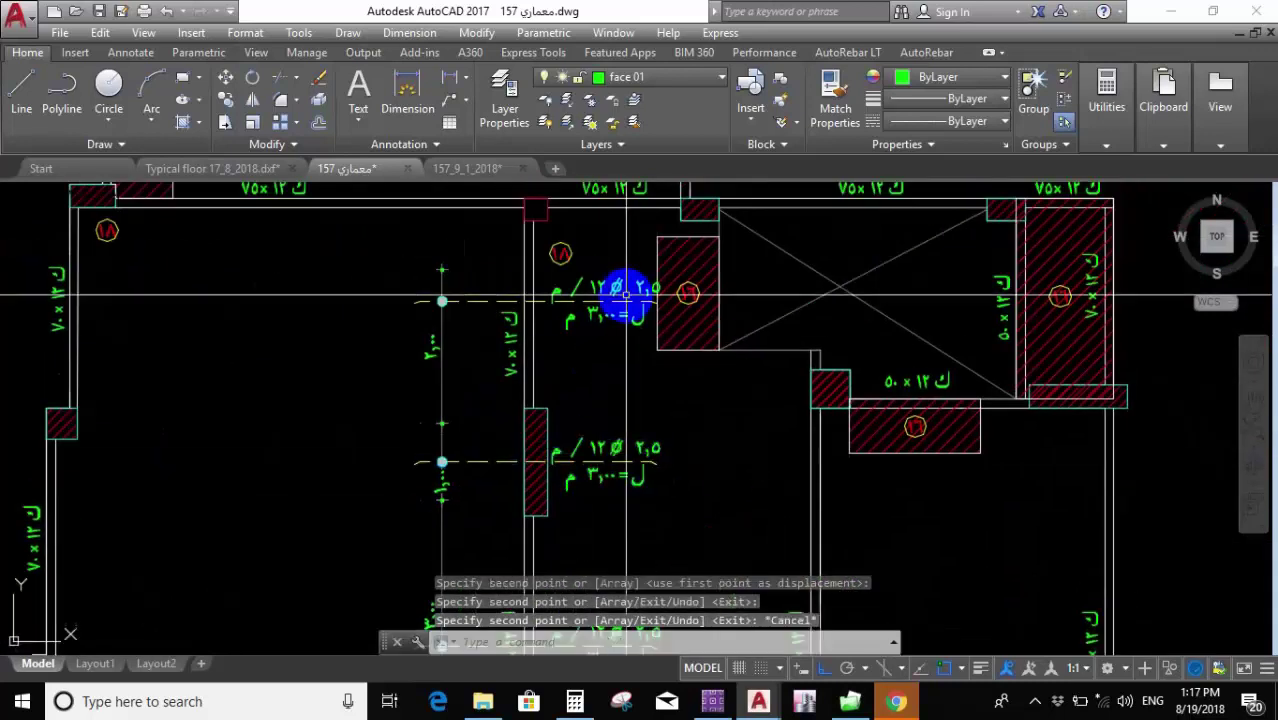
Change the bar diameter in the upper copy's label to 10, keeping 2.5 bars per metre.
scroll(615, 285, "up", 3)
double_click(600, 274)
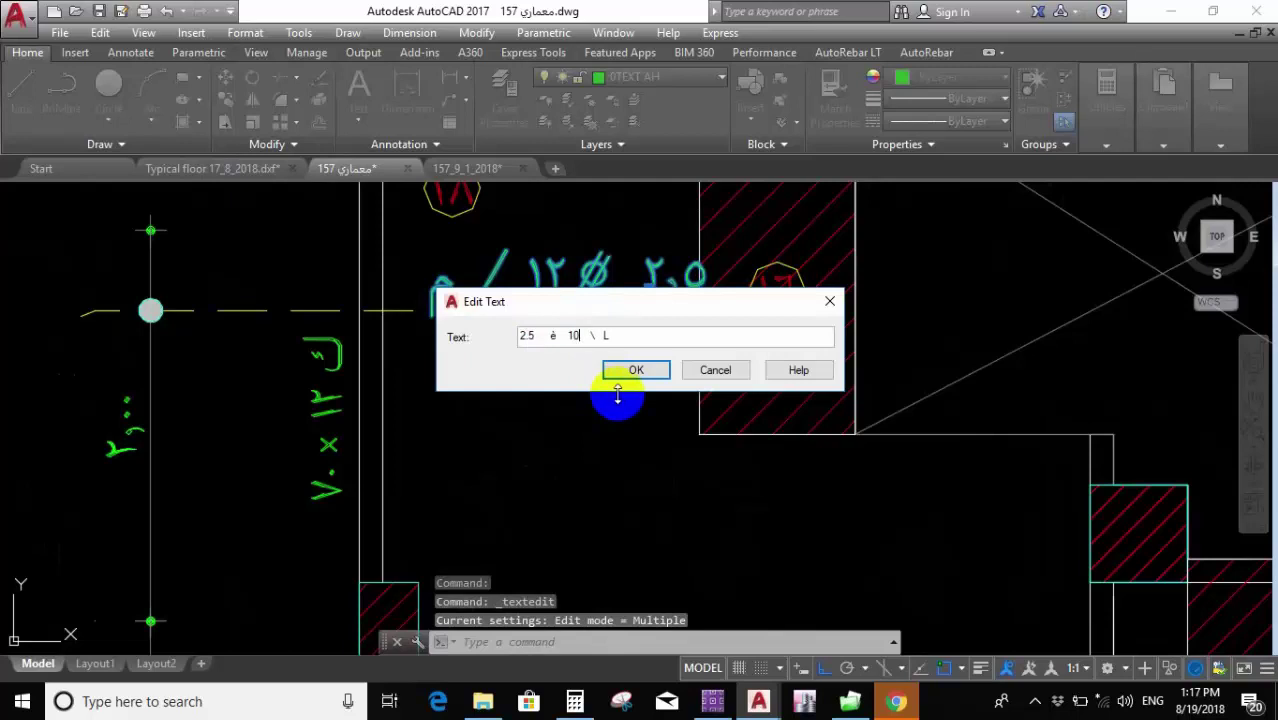
key("Return")
key("Escape")
Move the upper copy's bar label and length text together slightly left, clear of the hatched column.
left_click(636, 342)
left_click(551, 320)
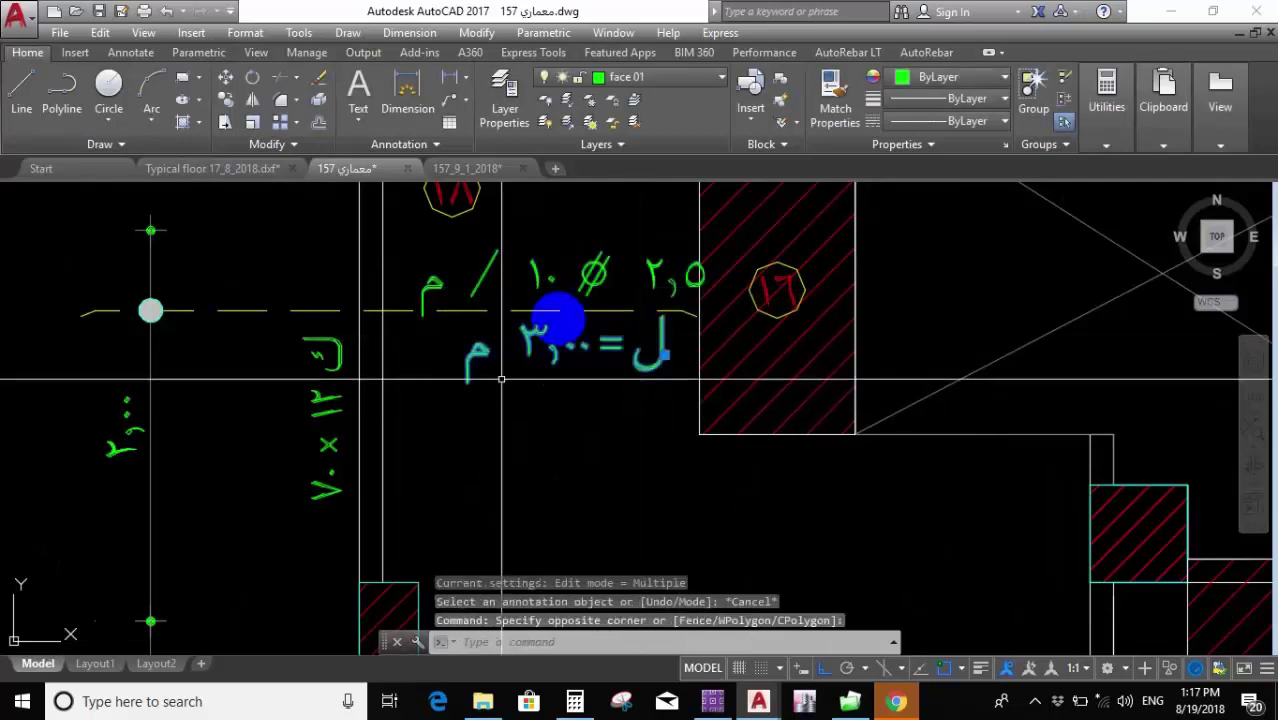
left_click(516, 280)
left_click(602, 402)
type("m")
key("Return")
left_click(606, 432)
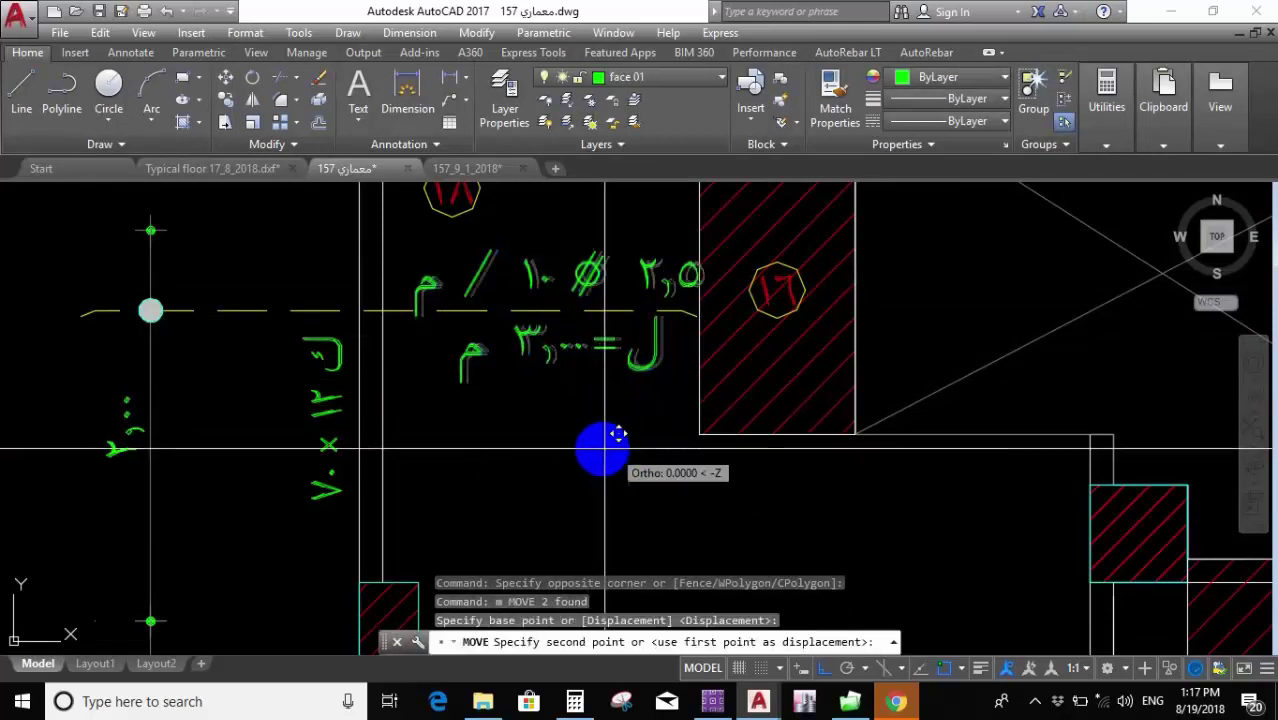
Change the bar diameter in the lower copy's label to 10, keeping 2.5 bars per metre.
scroll(575, 300, "down", 5)
scroll(571, 340, "up", 5)
scroll(497, 402, "up", 2)
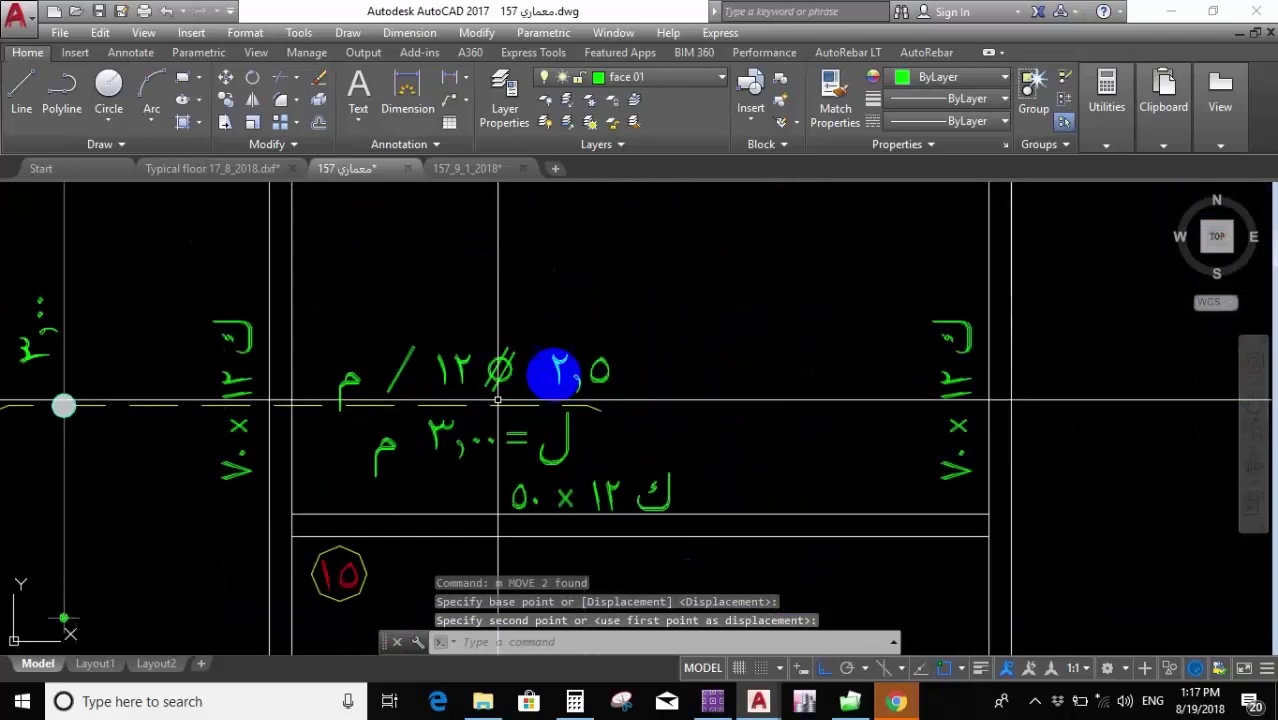
double_click(566, 368)
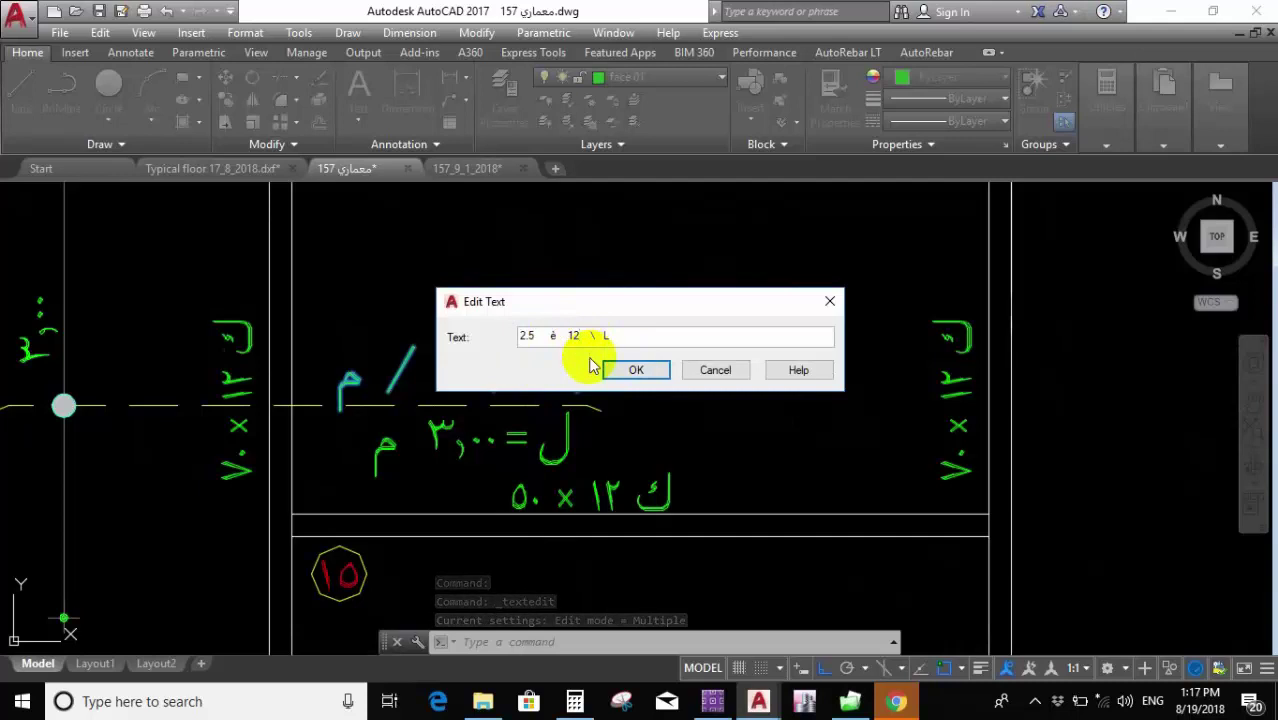
key("Return")
key("Escape")
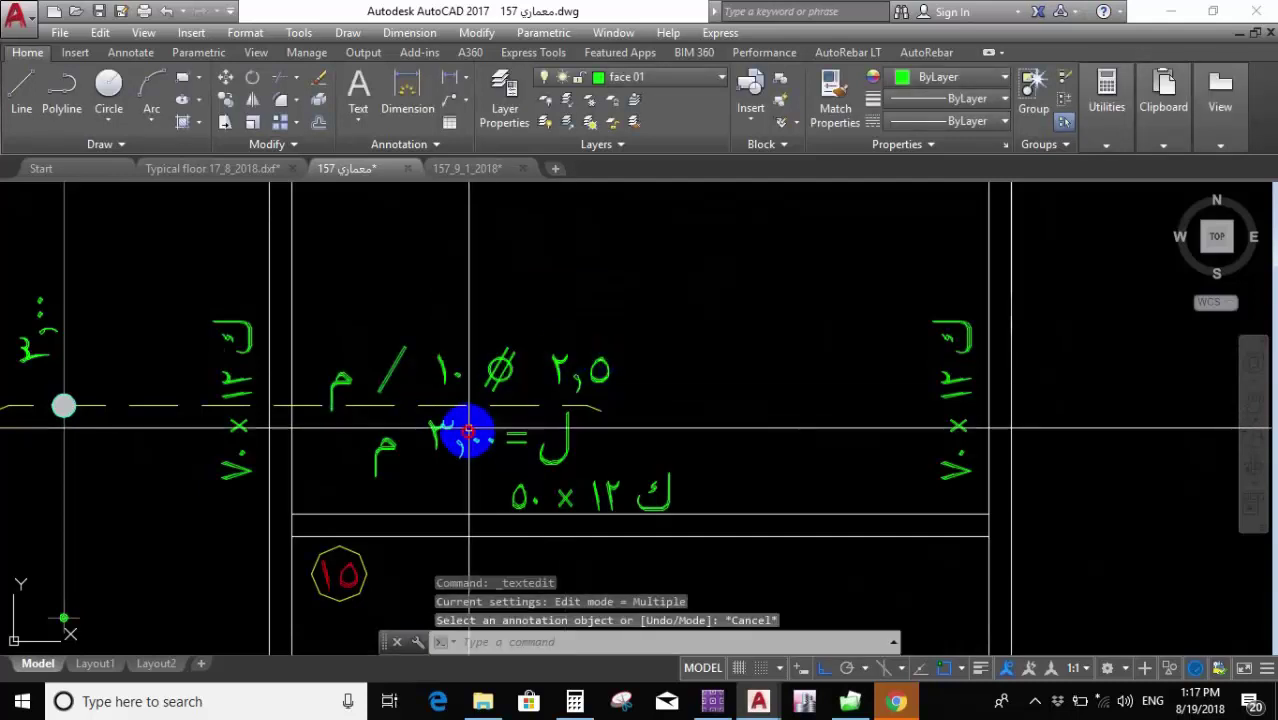
Move the lower copy's length text slightly left beneath its bar line.
left_click(615, 455)
left_click(700, 414)
type("m")
key("Return")
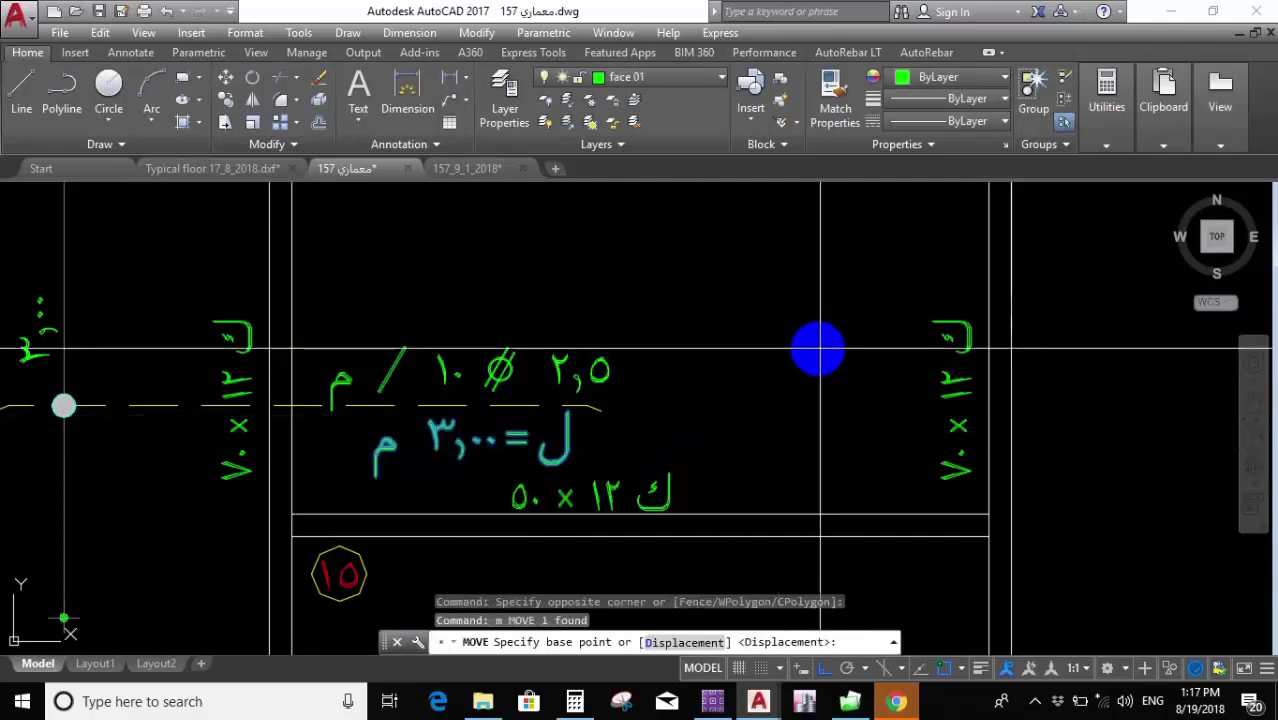
left_click(818, 352)
scroll(783, 358, "down", 5)
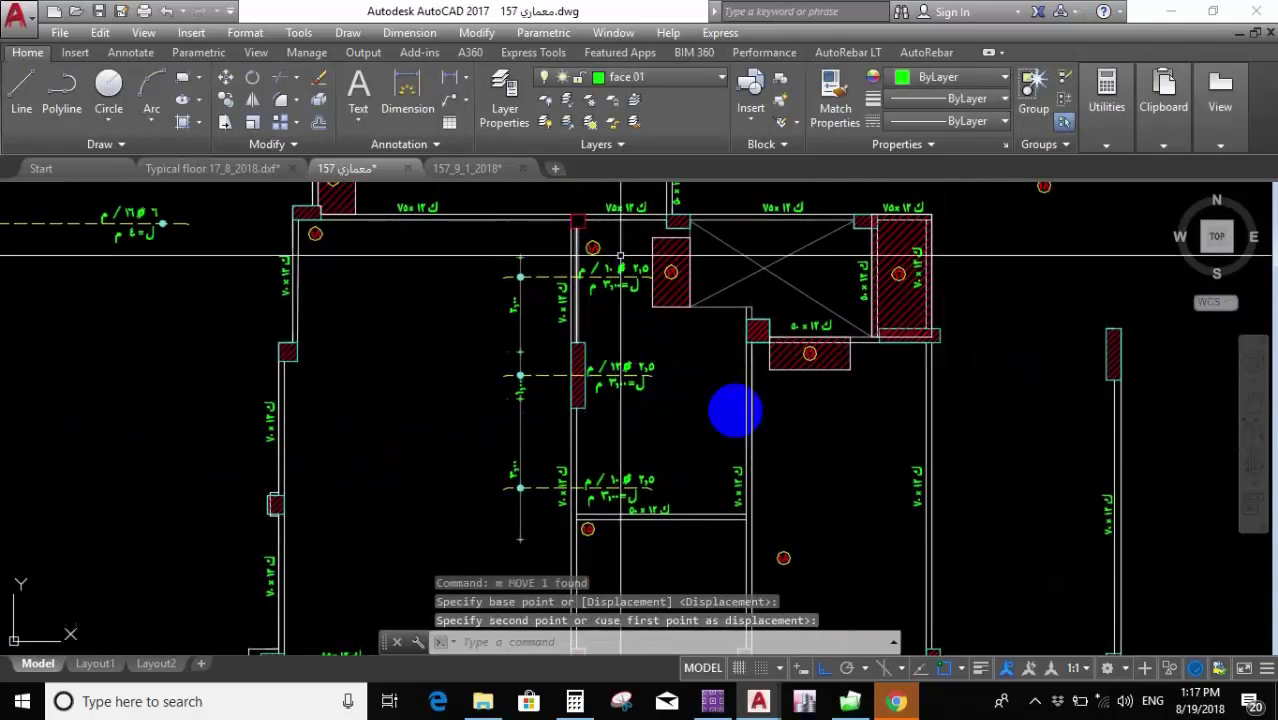
Check the three bar annotations along the vertical dimension chain and save the drawing.
scroll(590, 320, "down", 3)
scroll(571, 348, "up", 4)
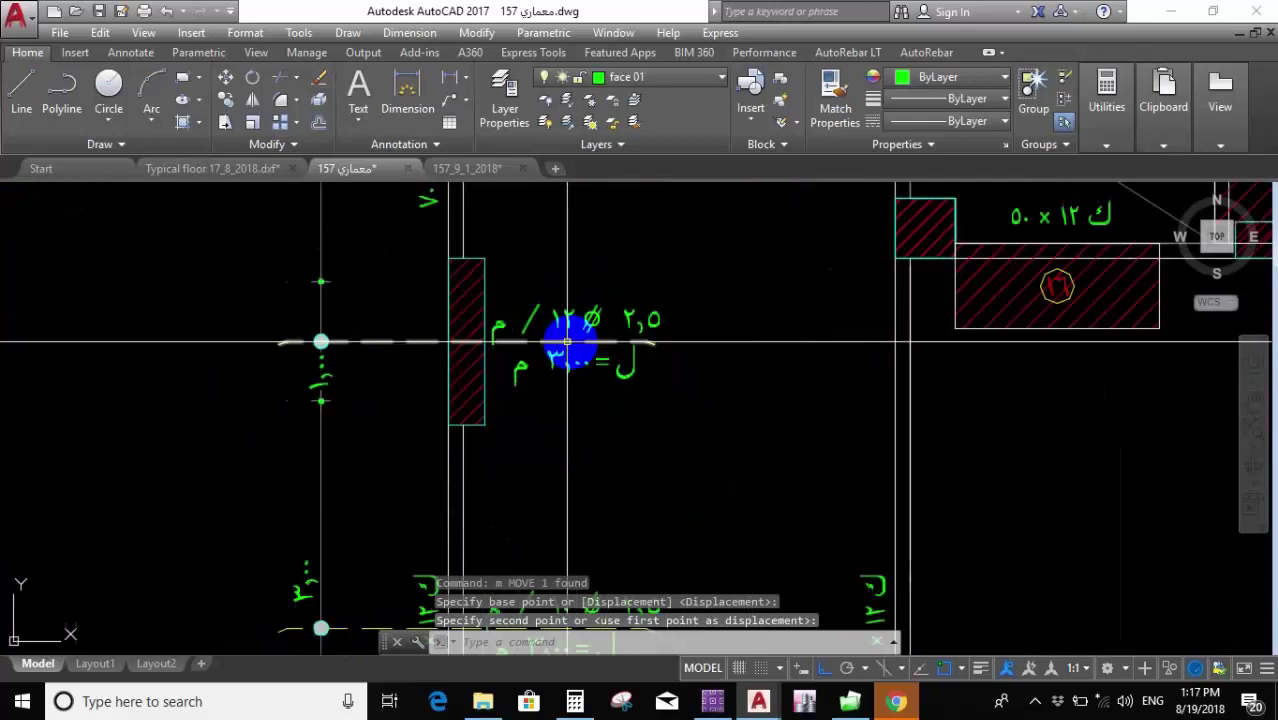
scroll(547, 470, "down", 5)
scroll(550, 480, "up", 3)
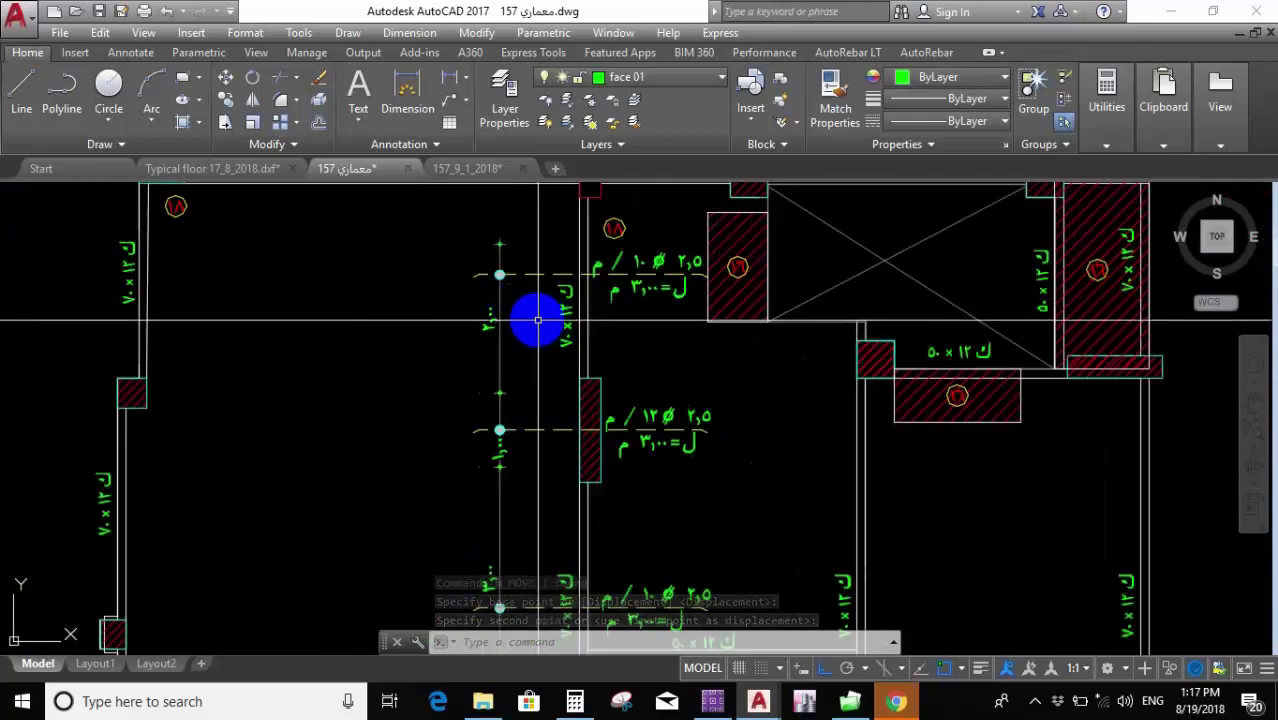
left_click(508, 428)
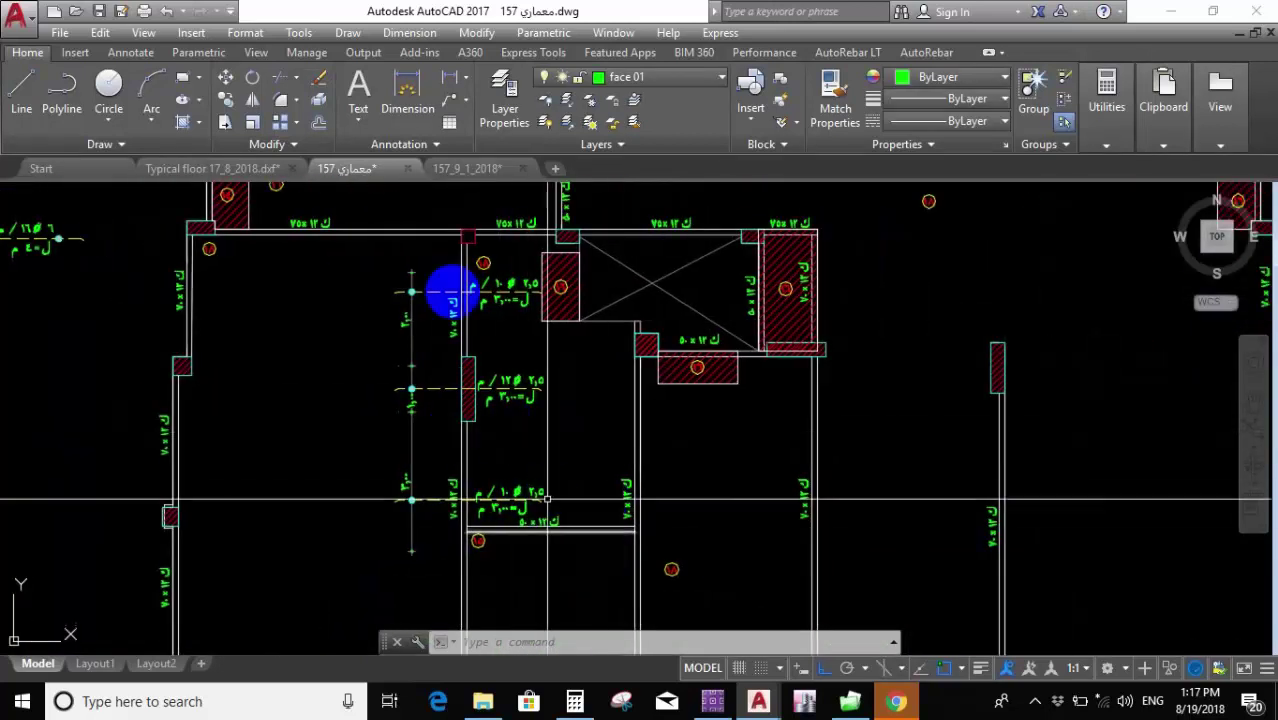
Examine the rest of the floor plan, including the upper rooms, and its place among the neighbouring sheets.
scroll(620, 440, "down", 4)
scroll(650, 487, "up", 3)
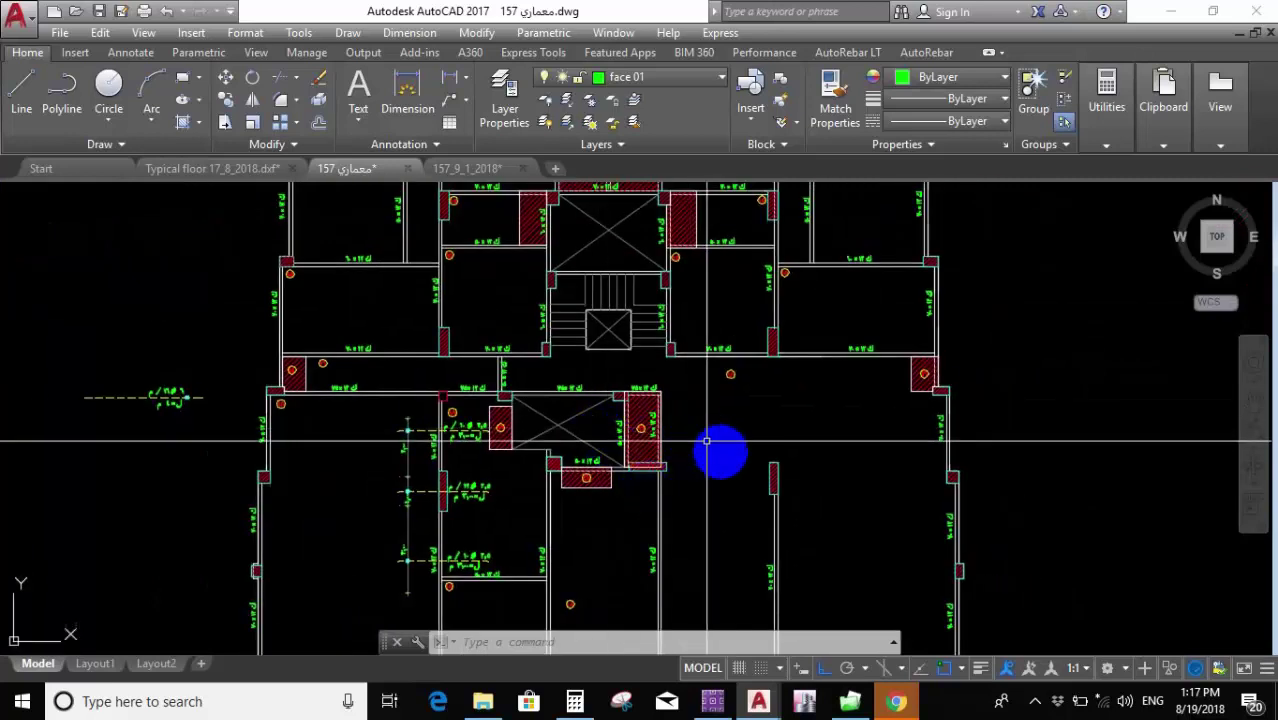
middle_click_drag(716, 485, 630, 457)
scroll(545, 437, "down", 2)
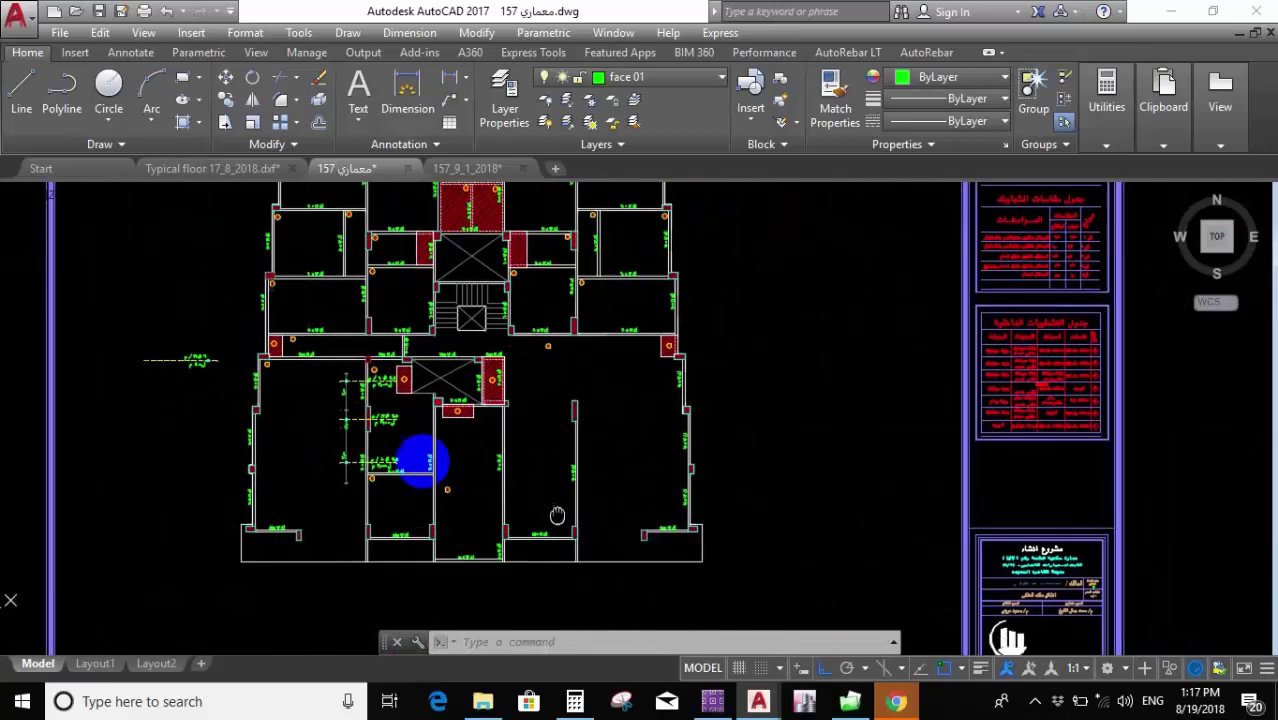
scroll(379, 419, "up", 2)
scroll(589, 467, "up", 3)
scroll(308, 360, "down", 3)
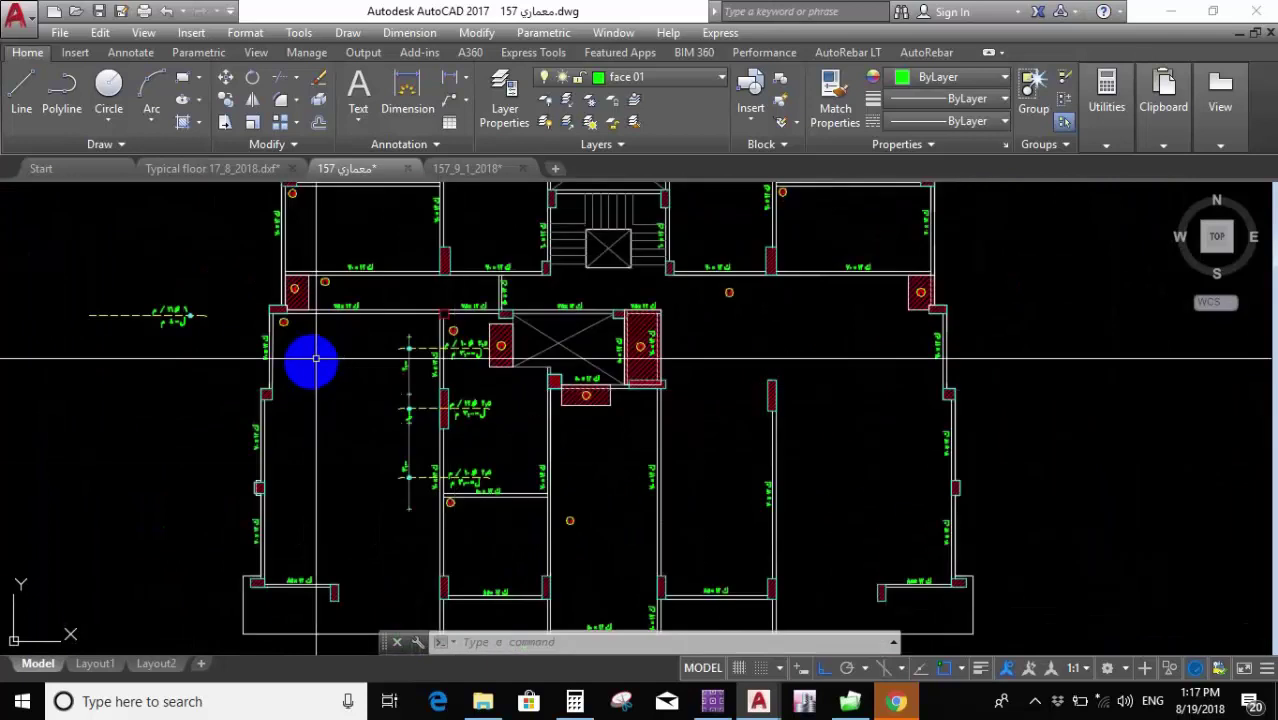
scroll(419, 417, "down", 5)
middle_click_drag(400, 371, 485, 353)
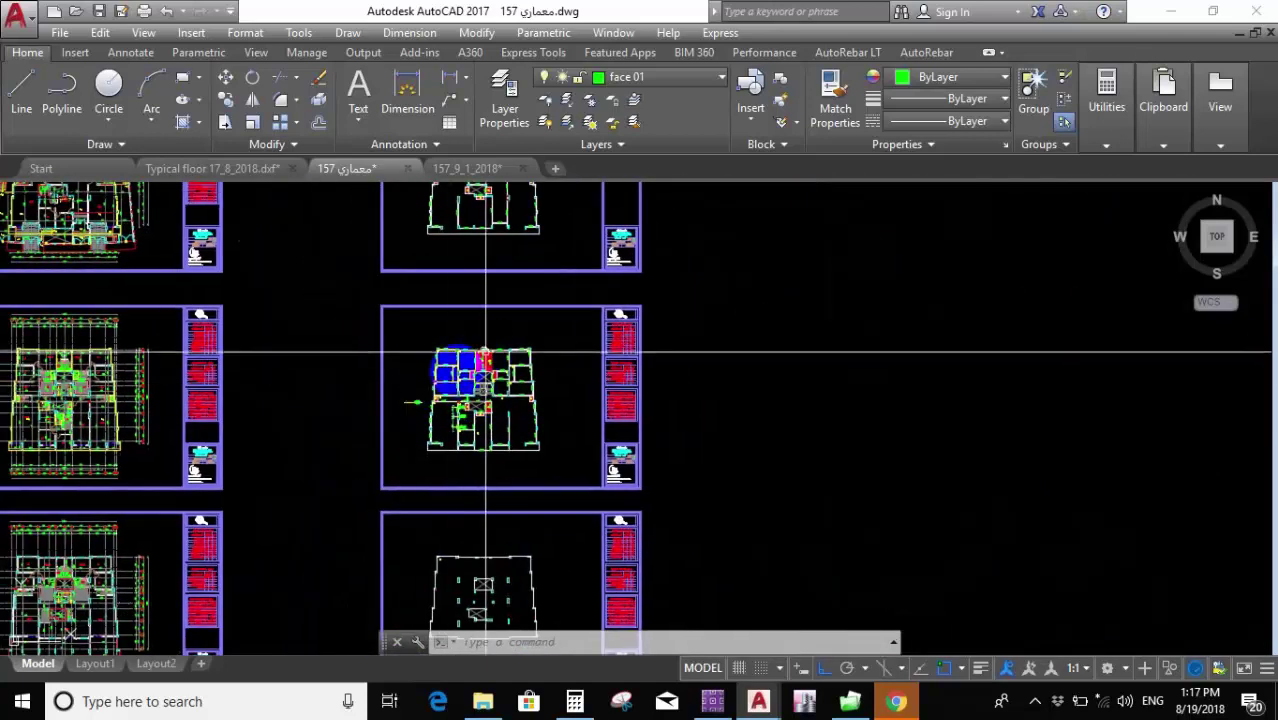
scroll(462, 348, "up", 5)
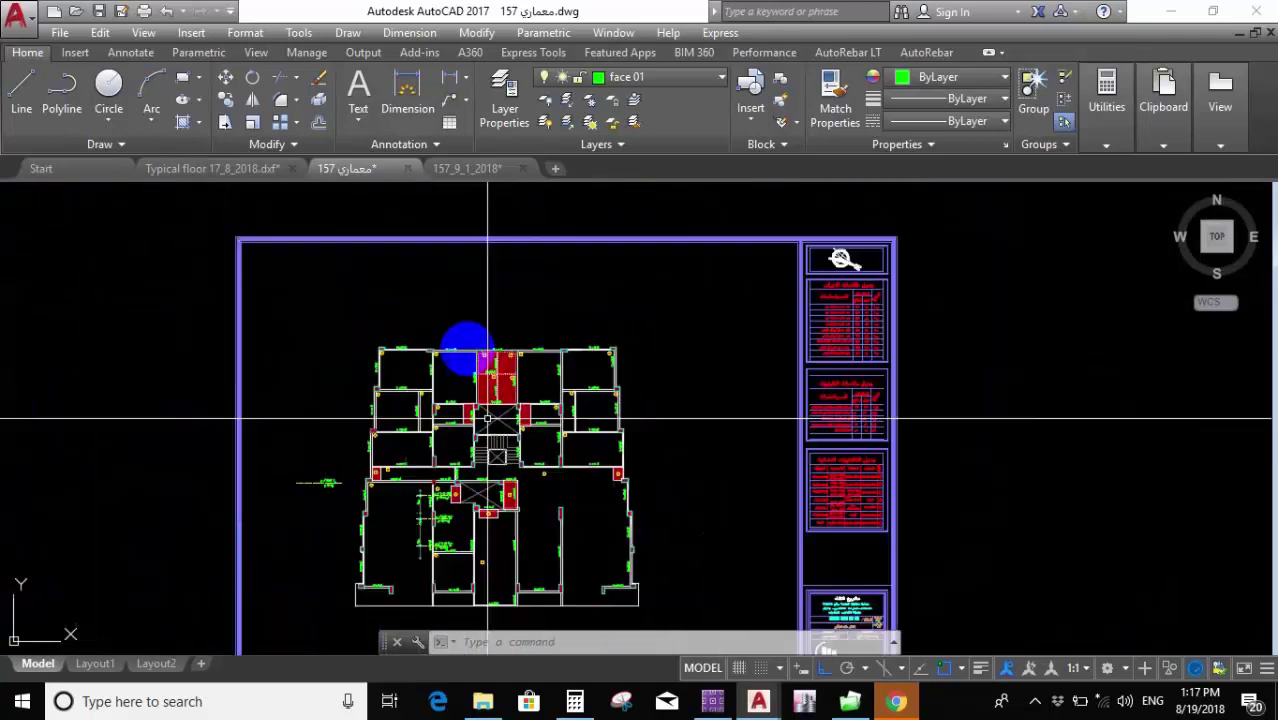
scroll(485, 414, "down", 4)
scroll(401, 458, "up", 5)
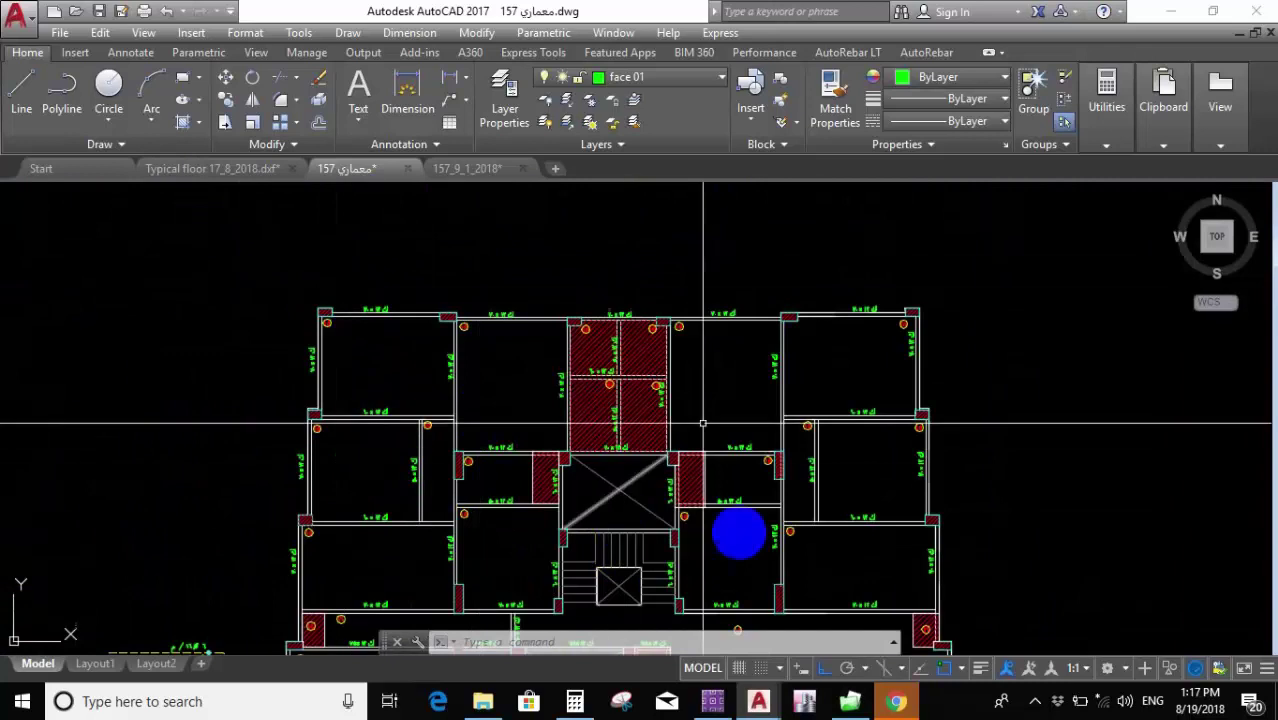
scroll(556, 362, "down", 2)
scroll(525, 431, "up", 5)
scroll(525, 431, "down", 2)
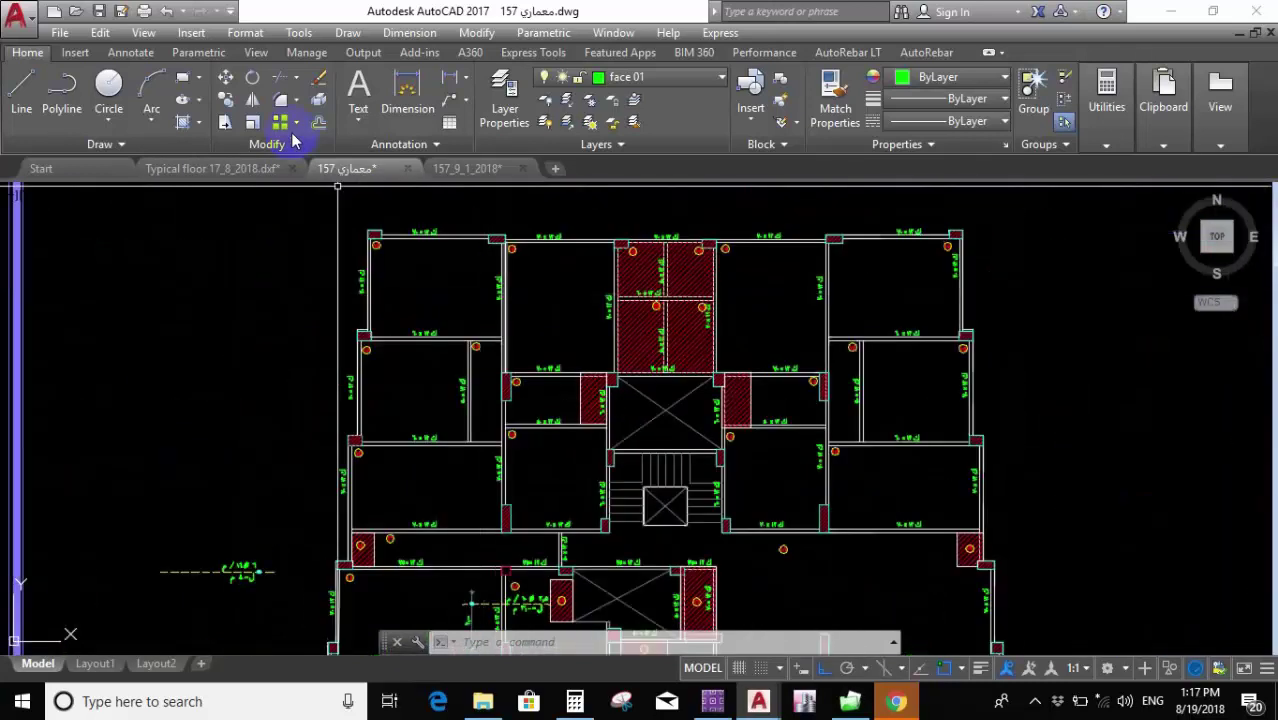
View the Typical floor 17_8_2018.dxf drawing and return to the architectural 157 drawing.
scroll(520, 355, "down", 5)
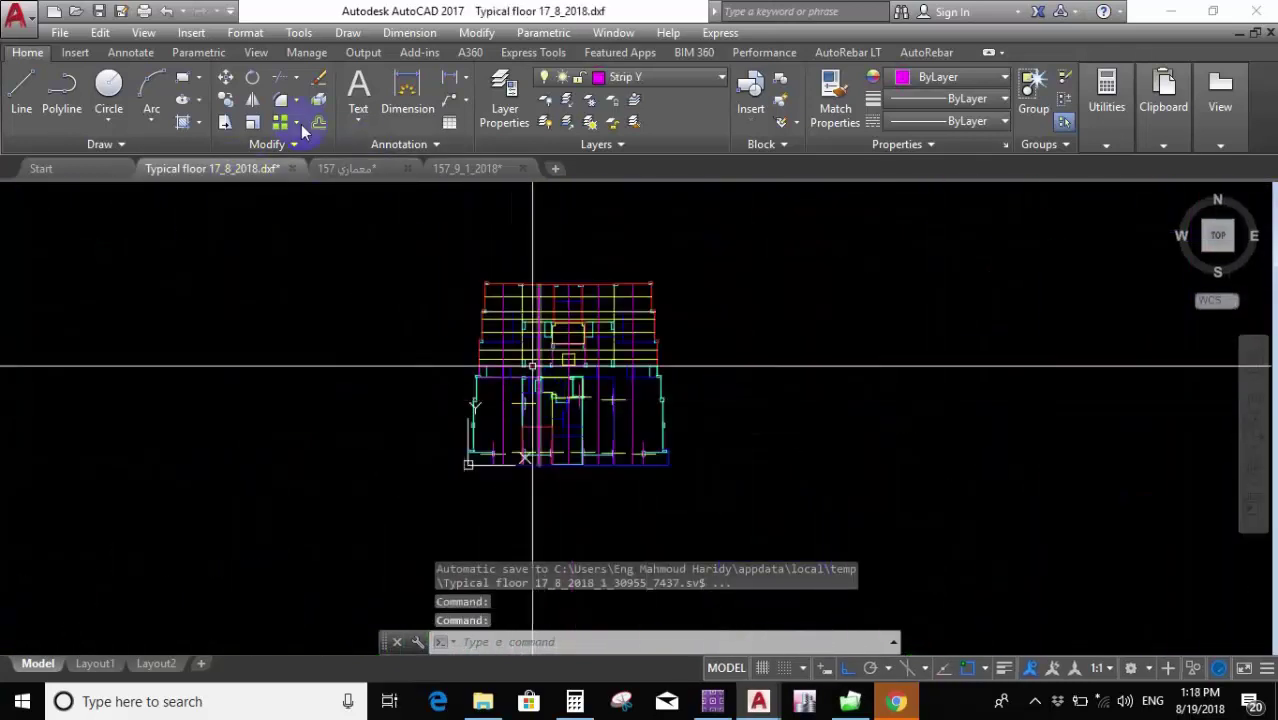
left_click(378, 172)
scroll(479, 337, "down", 5)
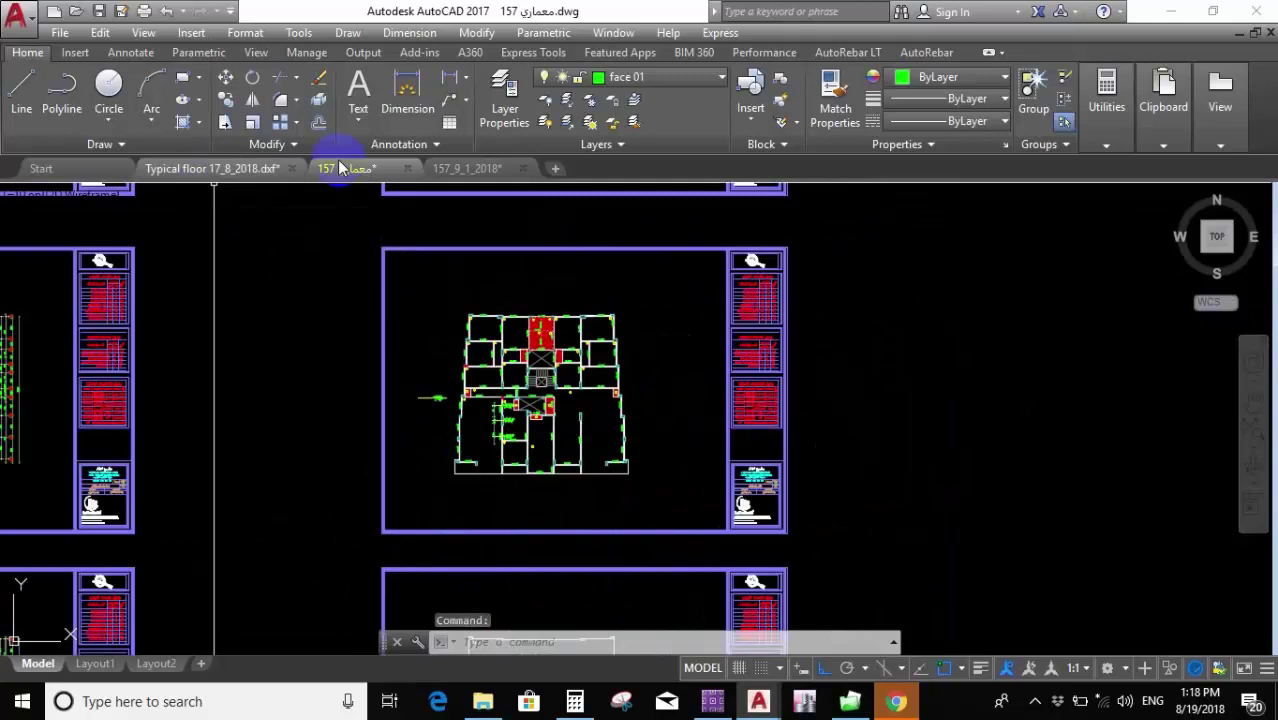
In the 157_9_1_2018 drawing, copy one slab panel's horizontal and vertical bar lines with their 5Ø10/m labels to the clipboard.
left_click(489, 172)
scroll(633, 305, "down", 3)
scroll(625, 255, "up", 5)
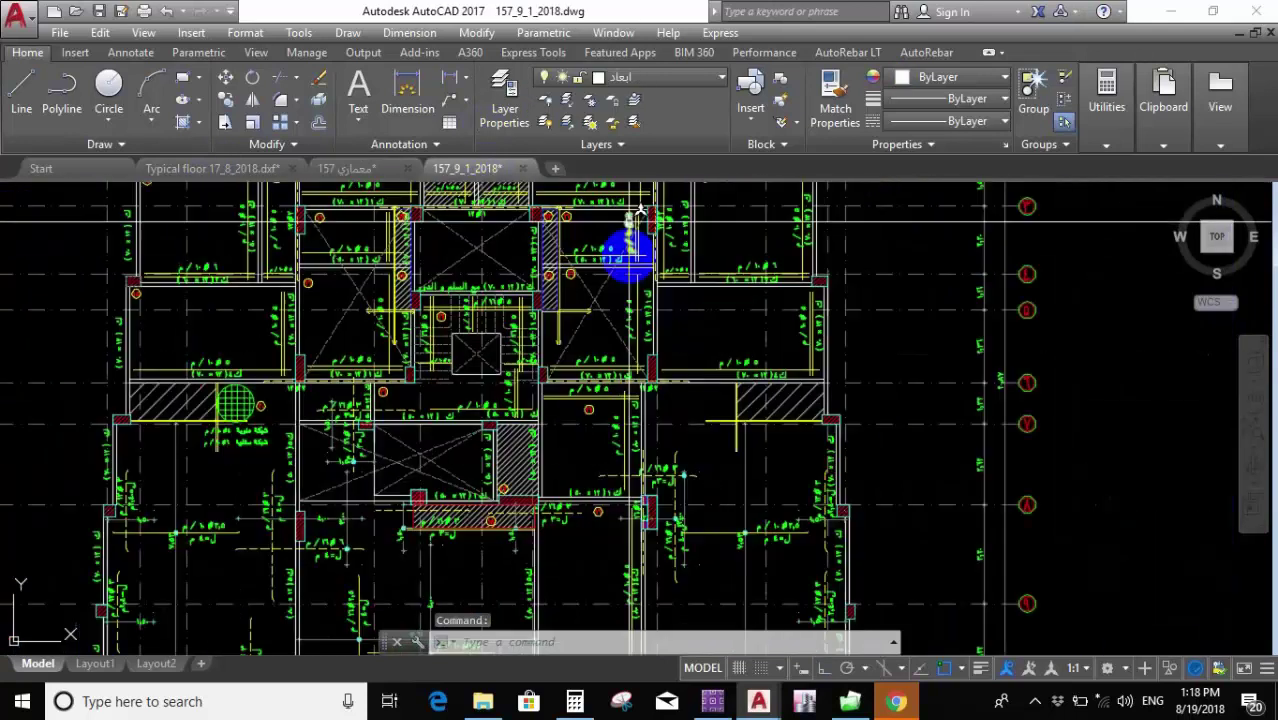
scroll(630, 280, "down", 4)
scroll(605, 345, "up", 3)
left_click(606, 341)
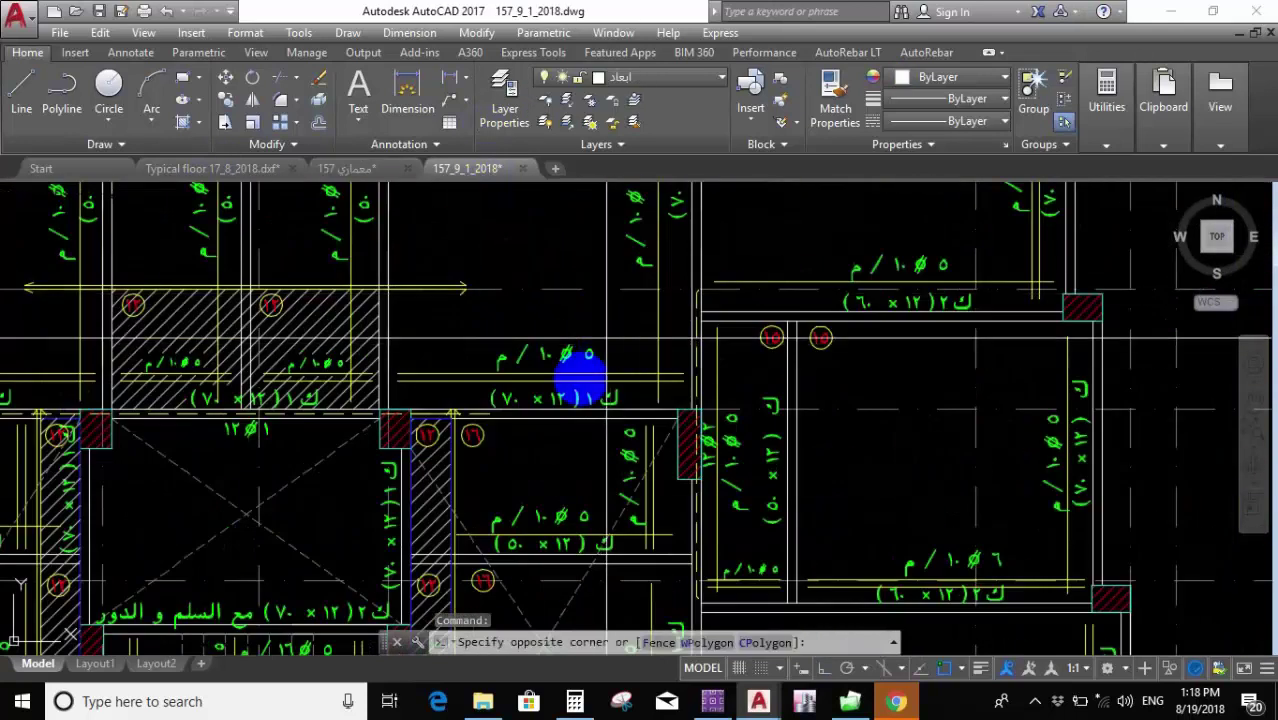
left_click(575, 376)
left_click(670, 320)
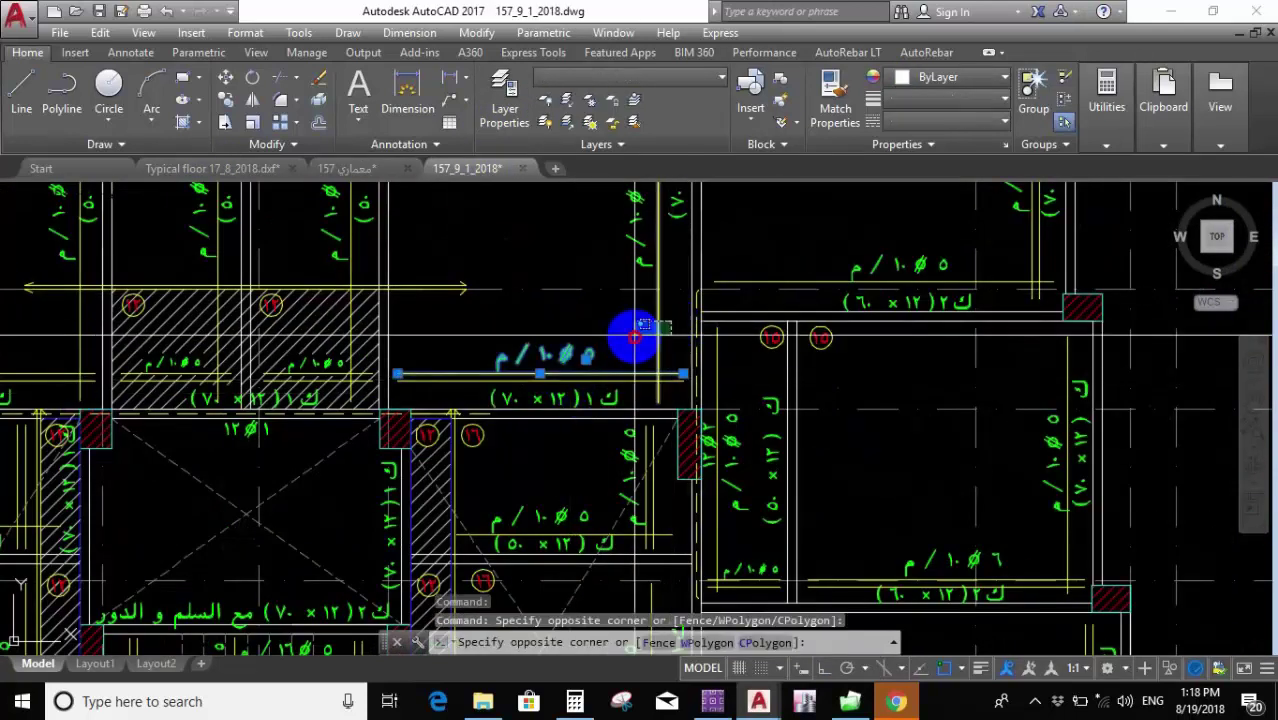
left_click(627, 350)
middle_click_drag(635, 180, 638, 328)
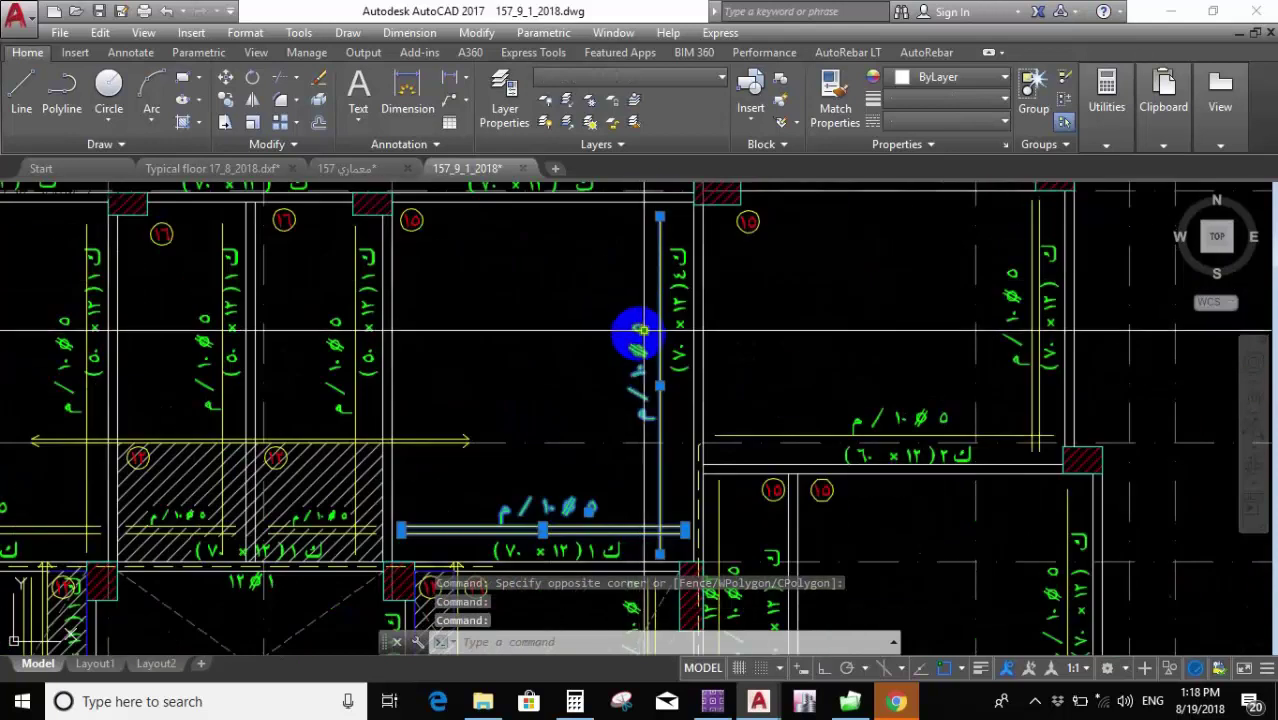
left_click(545, 305)
key("ctrl+c")
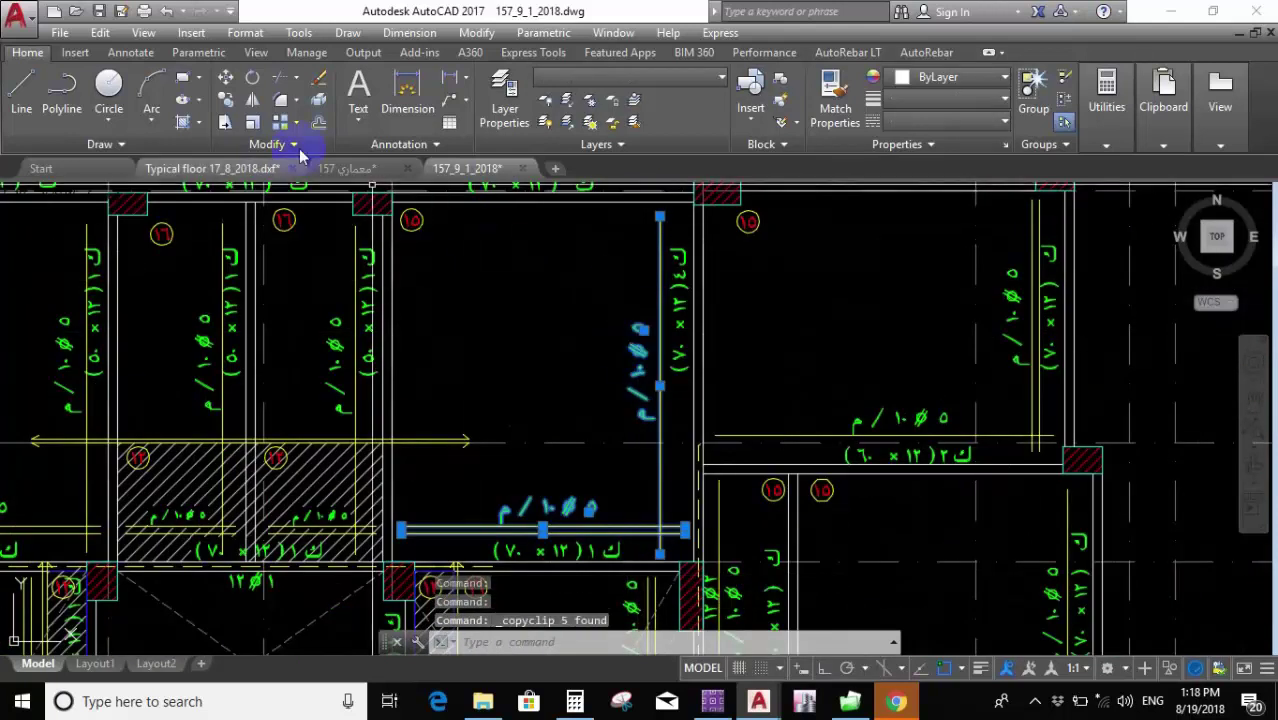
Paste the copied bar lines and labels into the architectural 157 drawing, in the empty space left of the floor plan.
left_click(355, 176)
scroll(513, 354, "down", 5)
scroll(676, 505, "up", 8)
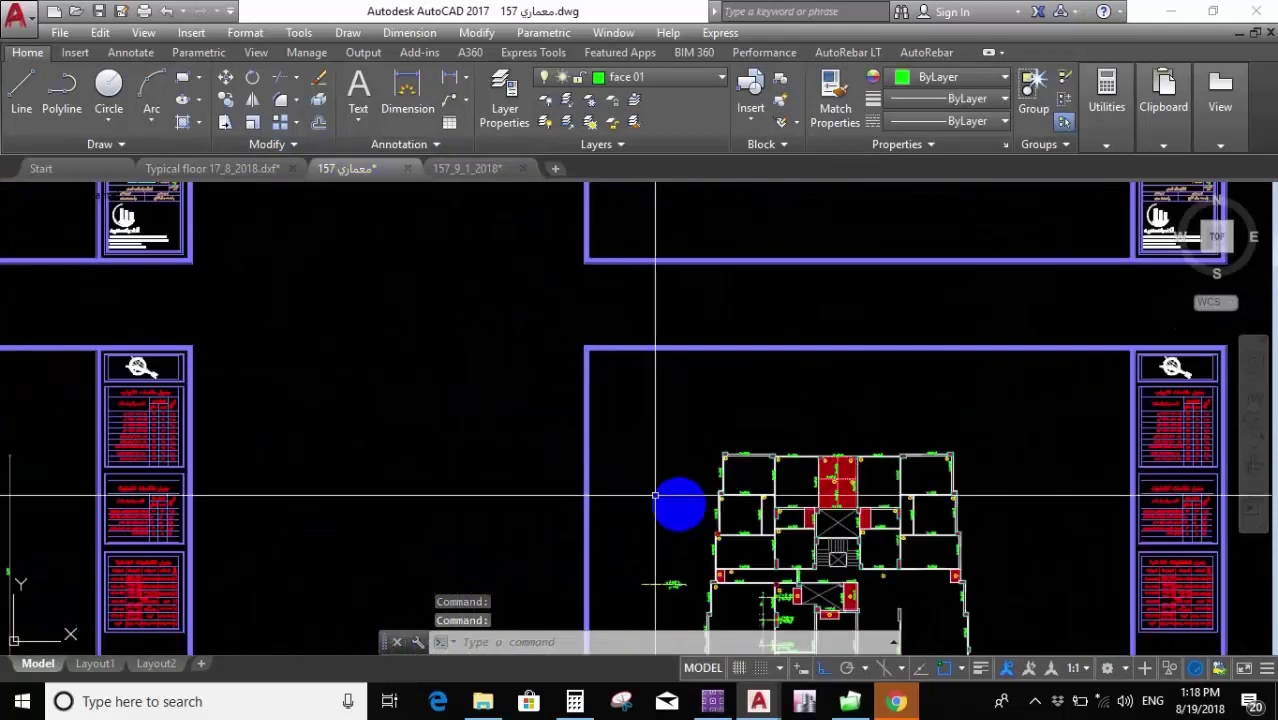
key("ctrl+v")
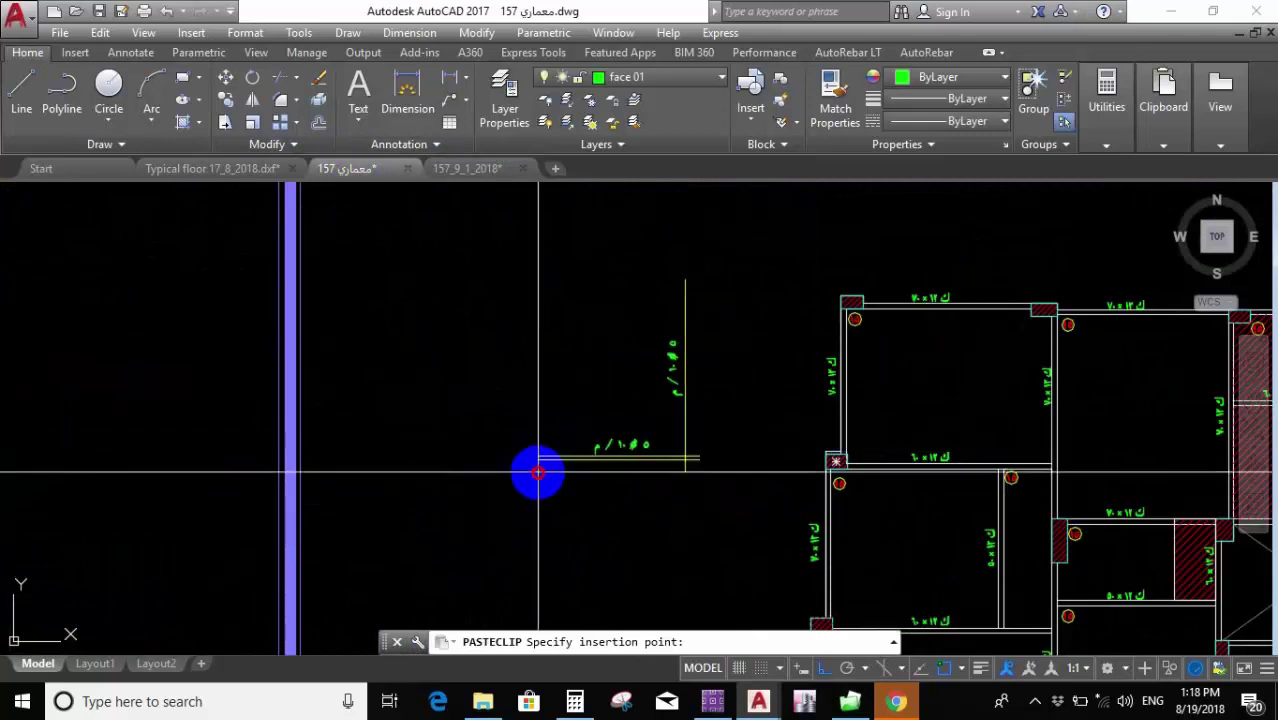
left_click(747, 352)
Copy the pasted bar lines and labels into the plan's upper-left room, with the vertical bar beside the right-hand wall.
left_click(742, 348)
left_click(585, 505)
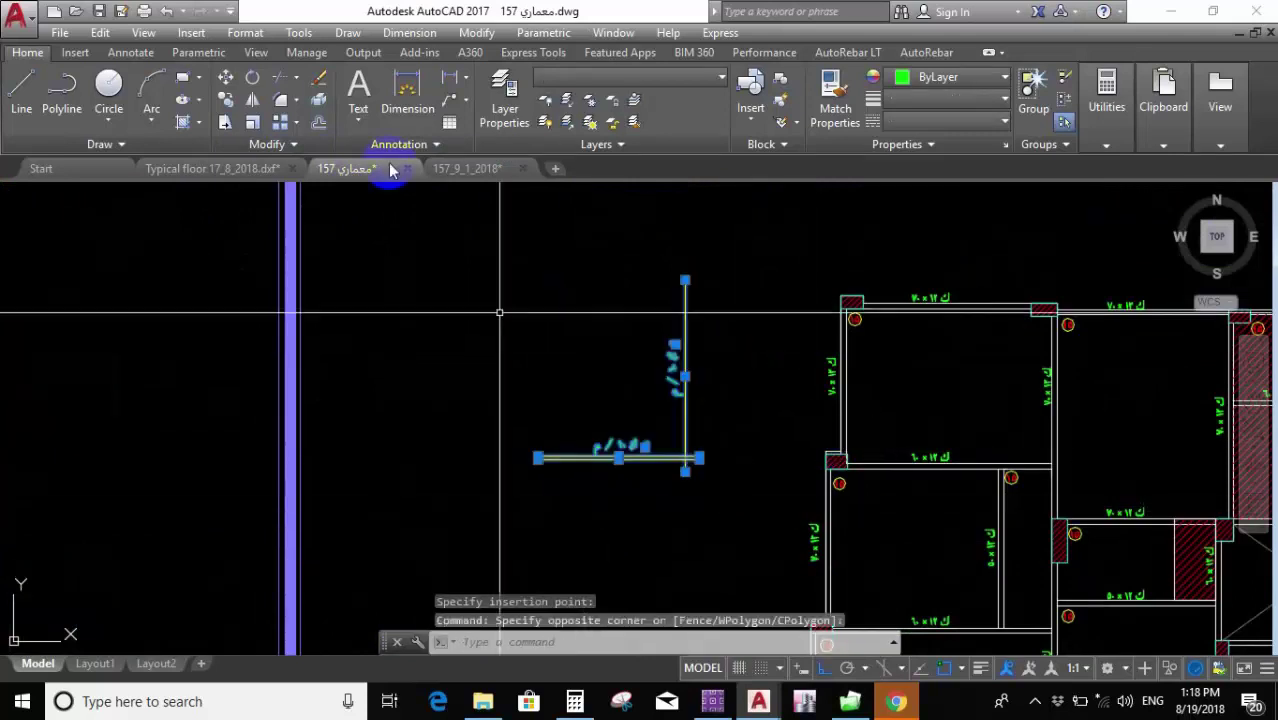
left_click(225, 100)
left_click(685, 459)
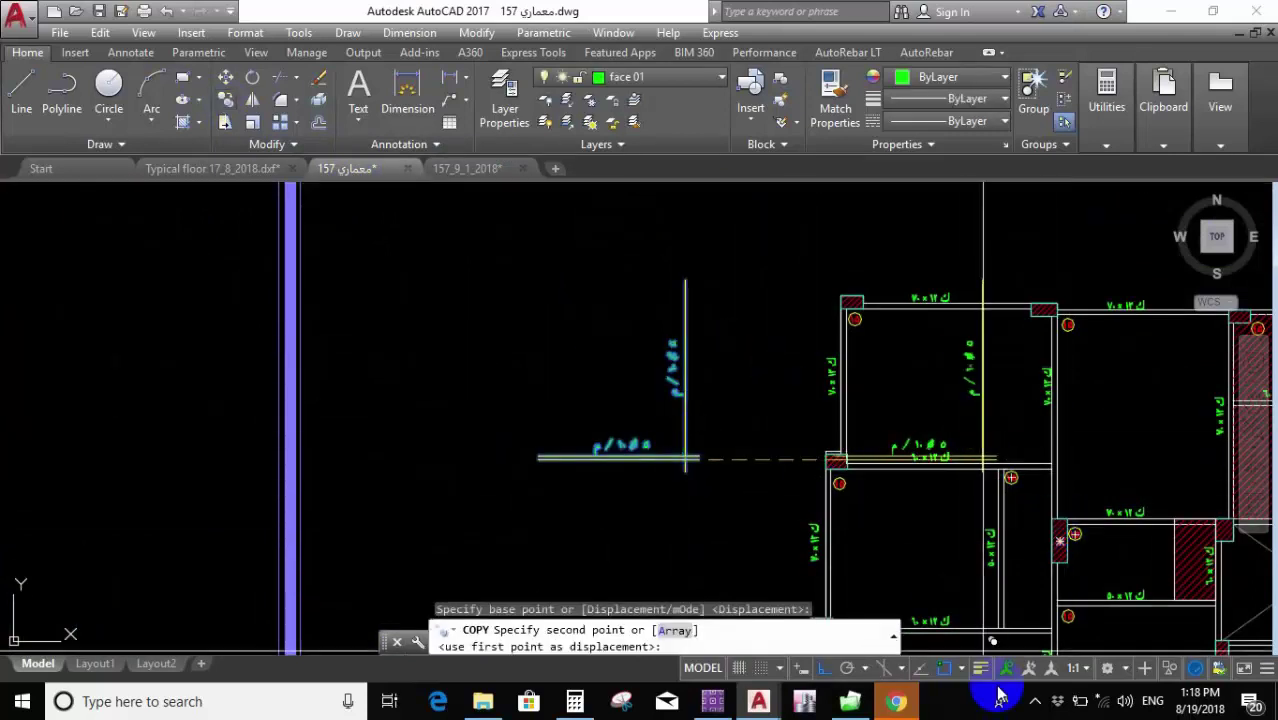
scroll(1020, 440, "up", 3)
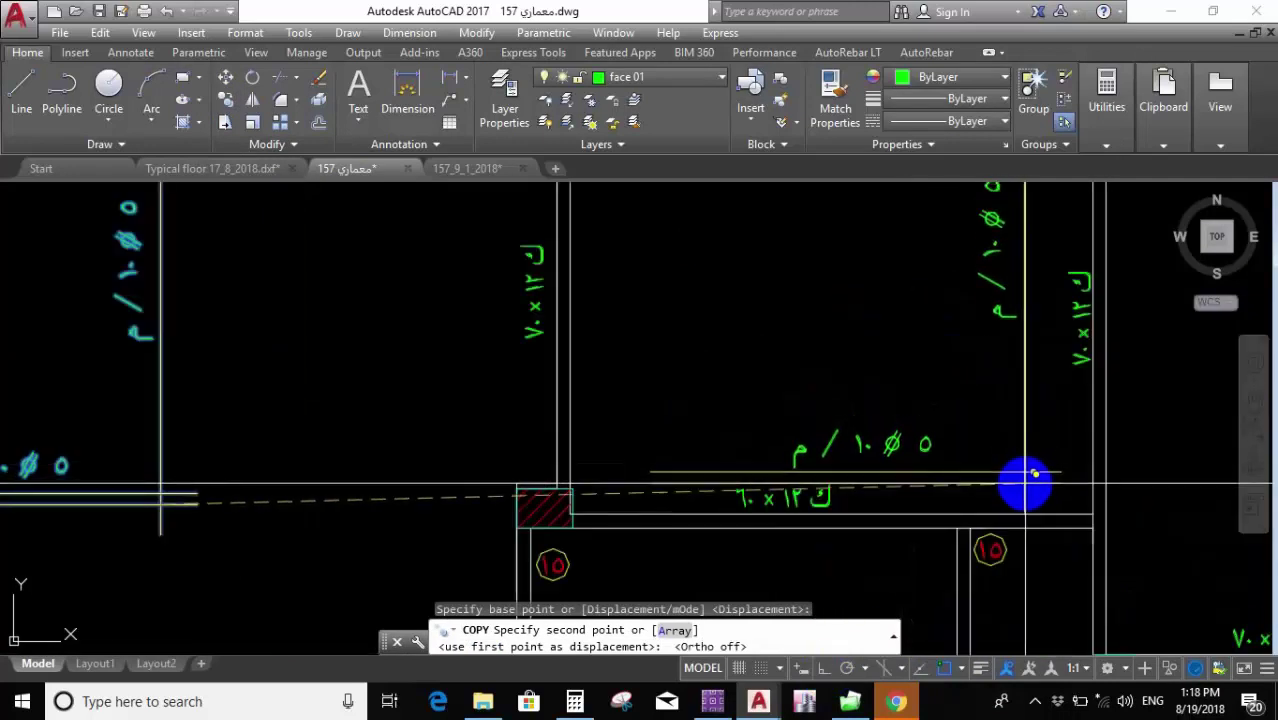
left_click(1028, 480)
scroll(888, 413, "down", 3)
key("Escape")
Stretch the vertical bar's upper end straight down so the bar stops inside the upper-left room.
scroll(973, 352, "up", 3)
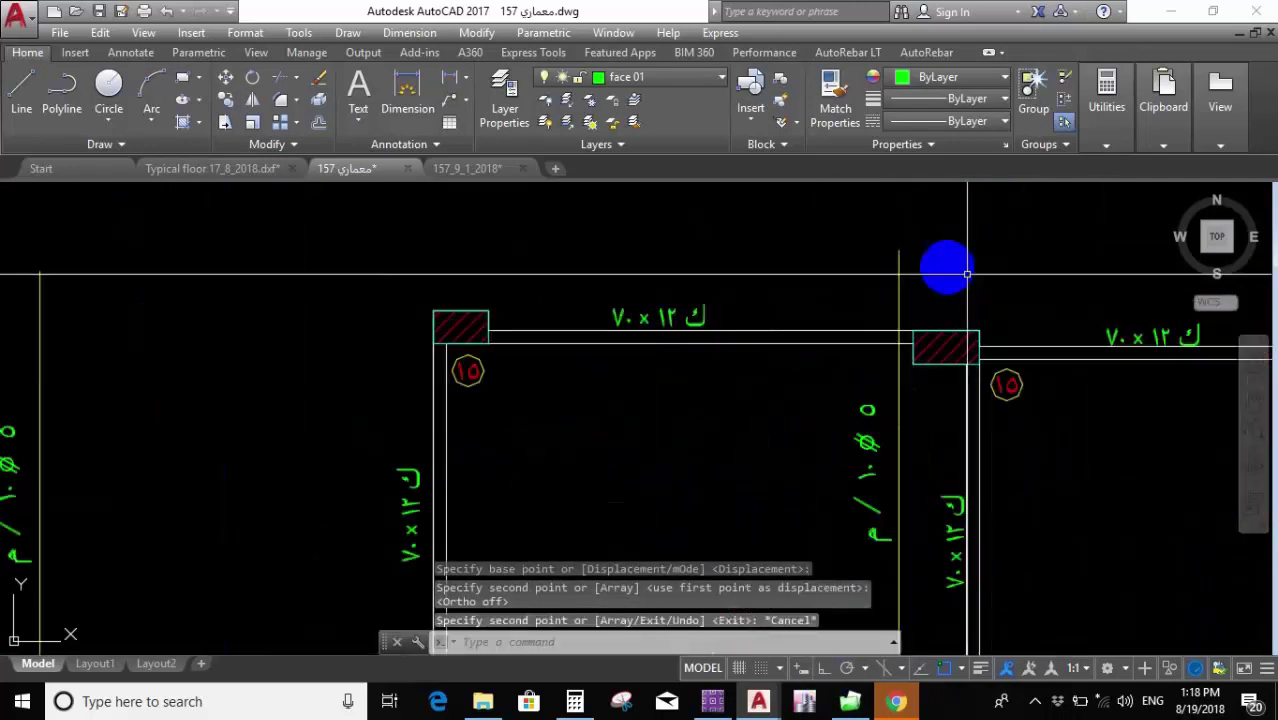
left_click(899, 492)
type("s")
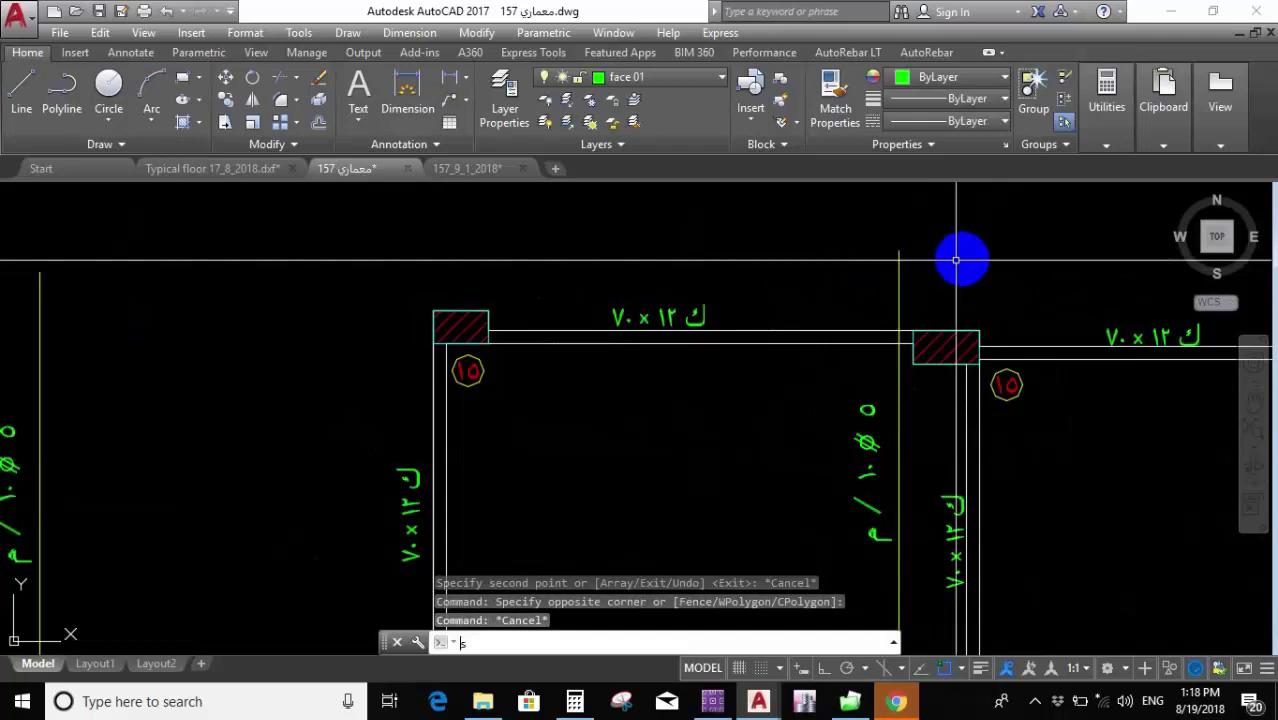
key("Return")
left_click(932, 236)
left_click(770, 270)
key("Return")
left_click(770, 266)
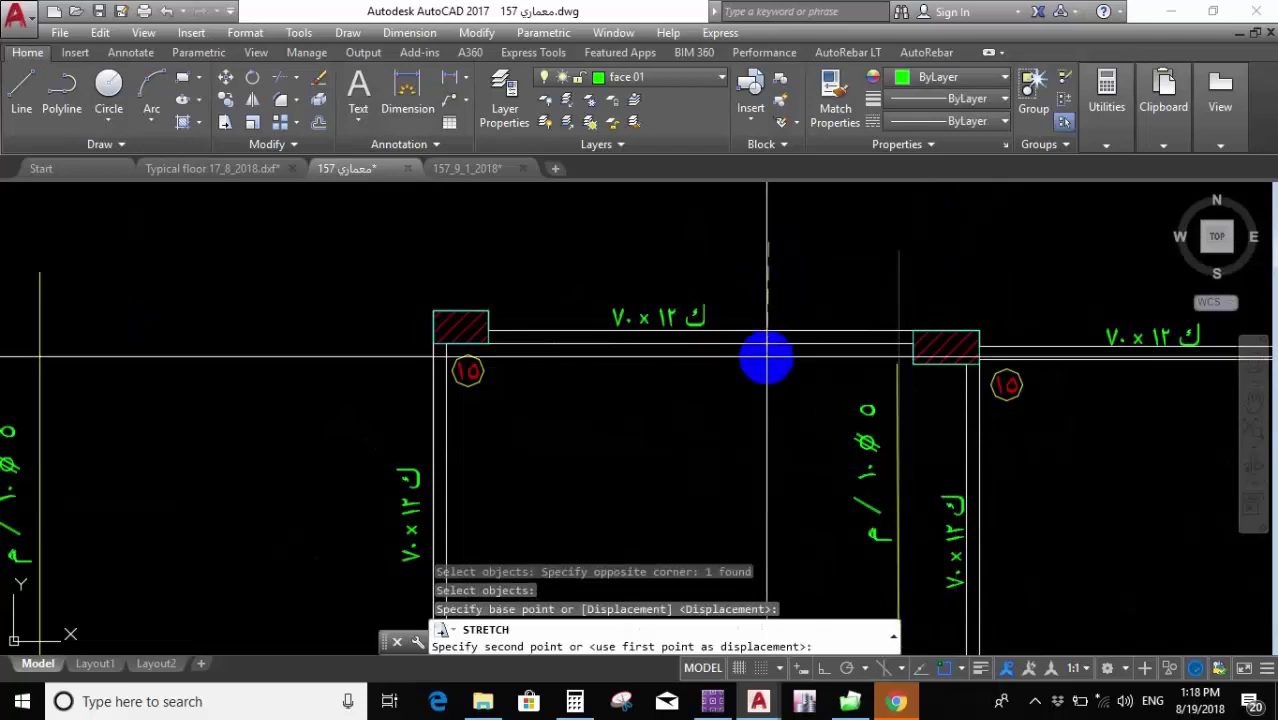
scroll(763, 388, "up", 3)
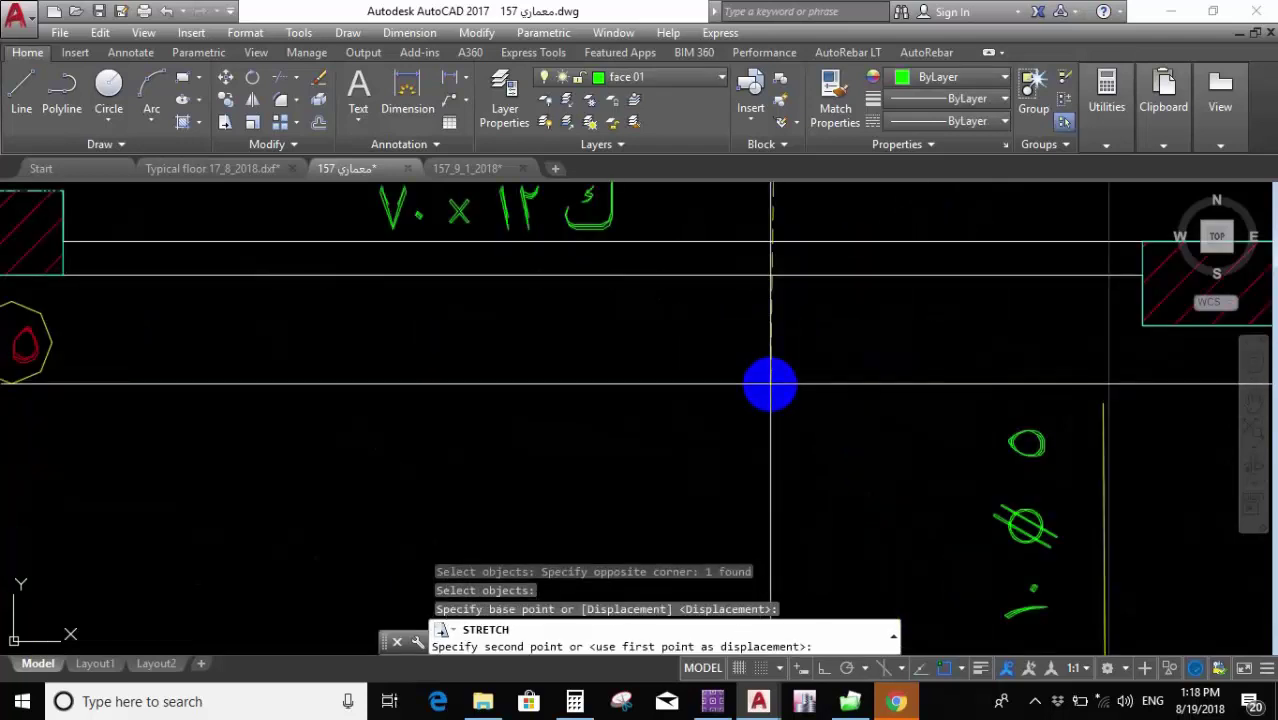
key("F8")
left_click(800, 307)
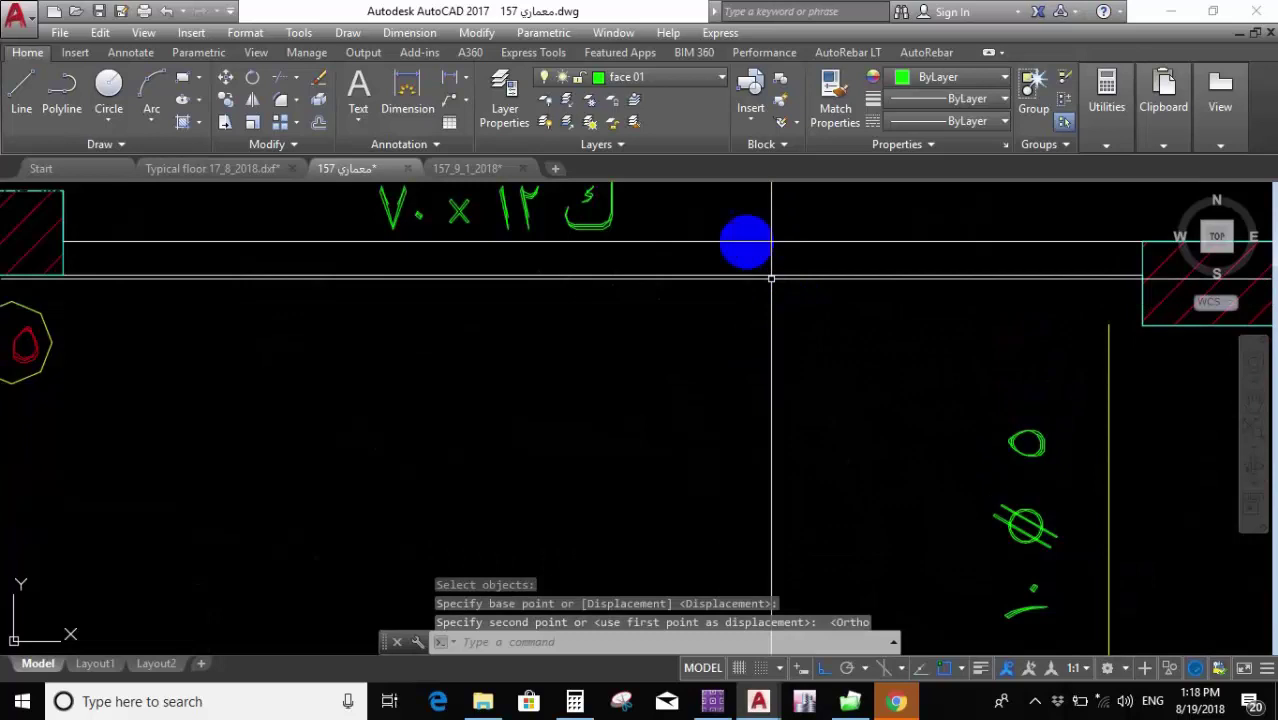
Measure the upper-left room's clear width between its side walls.
scroll(740, 312, "down", 5)
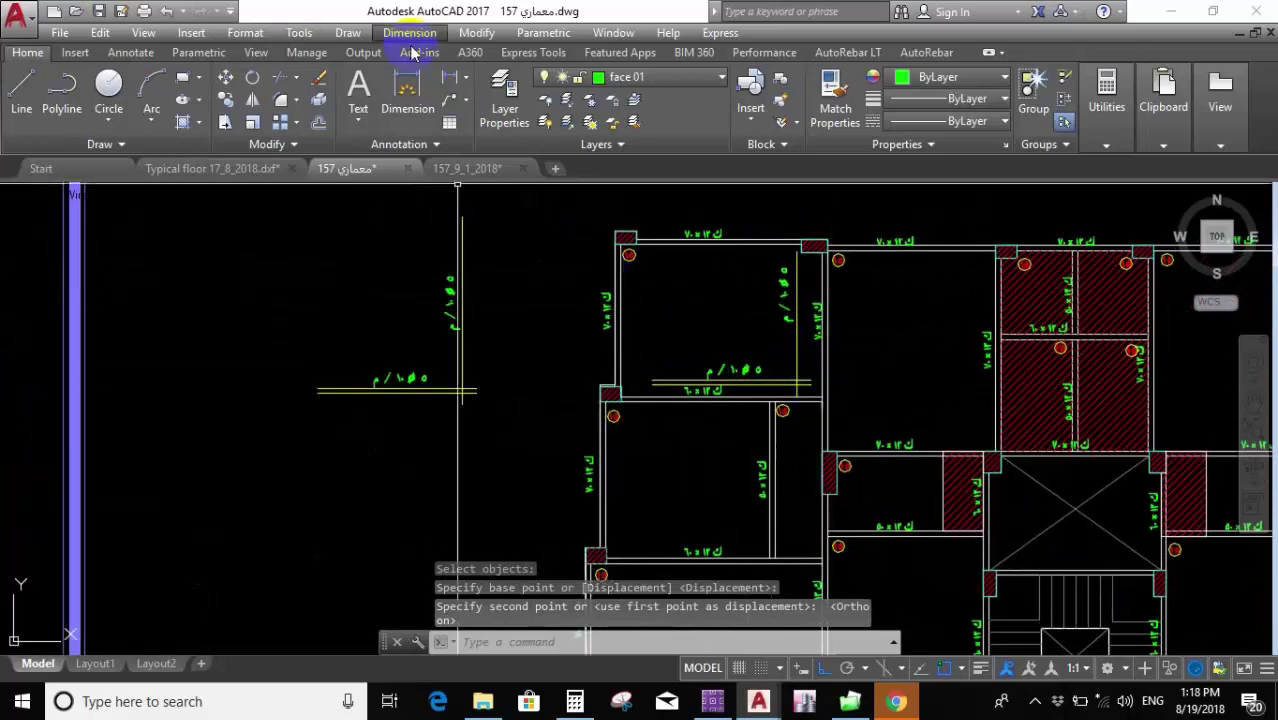
left_click(455, 80)
scroll(630, 377, "up", 3)
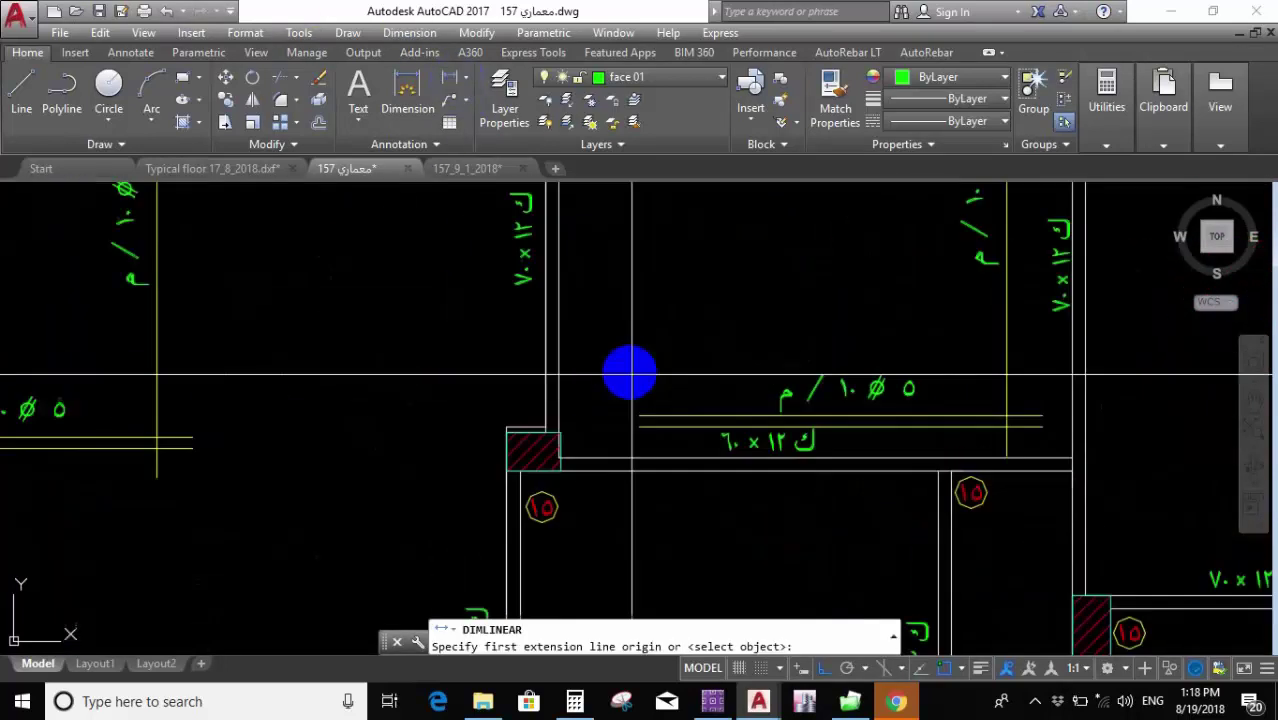
left_click(557, 401)
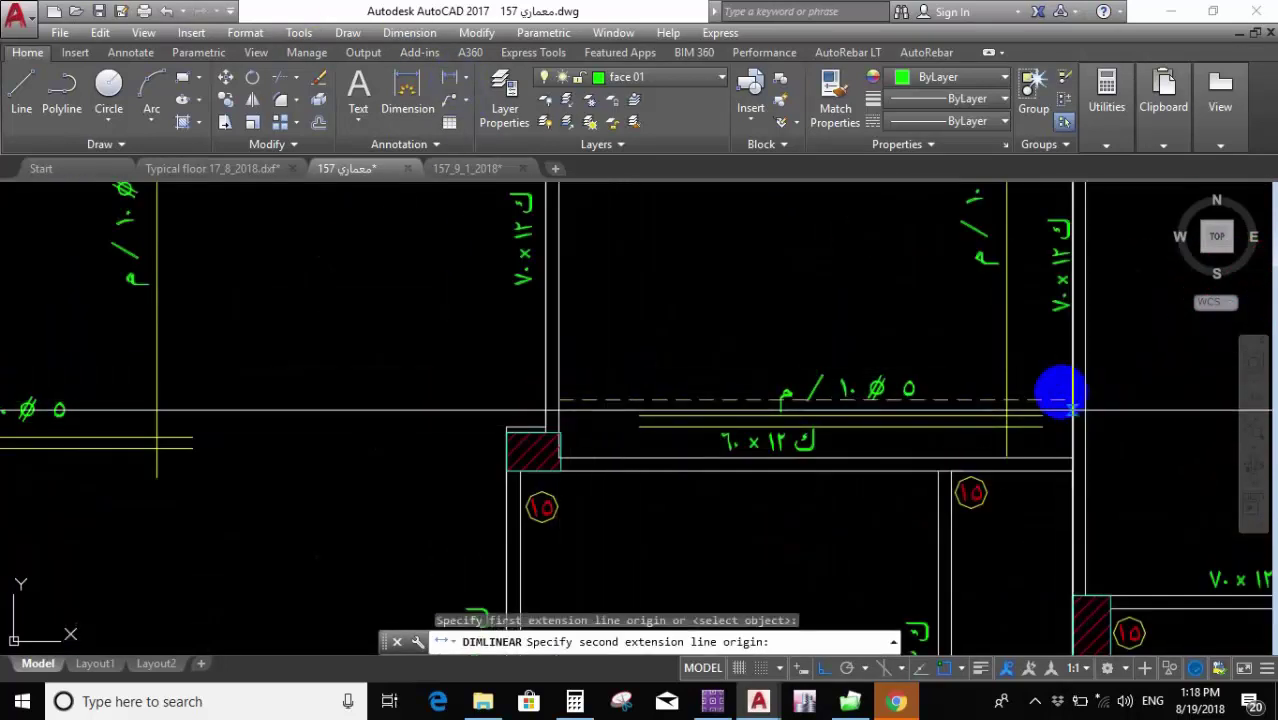
left_click(1072, 400)
key("Escape")
Measure the upper-left room's height between its upper and lower walls.
scroll(844, 334, "down", 3)
scroll(770, 260, "up", 3)
key("Return")
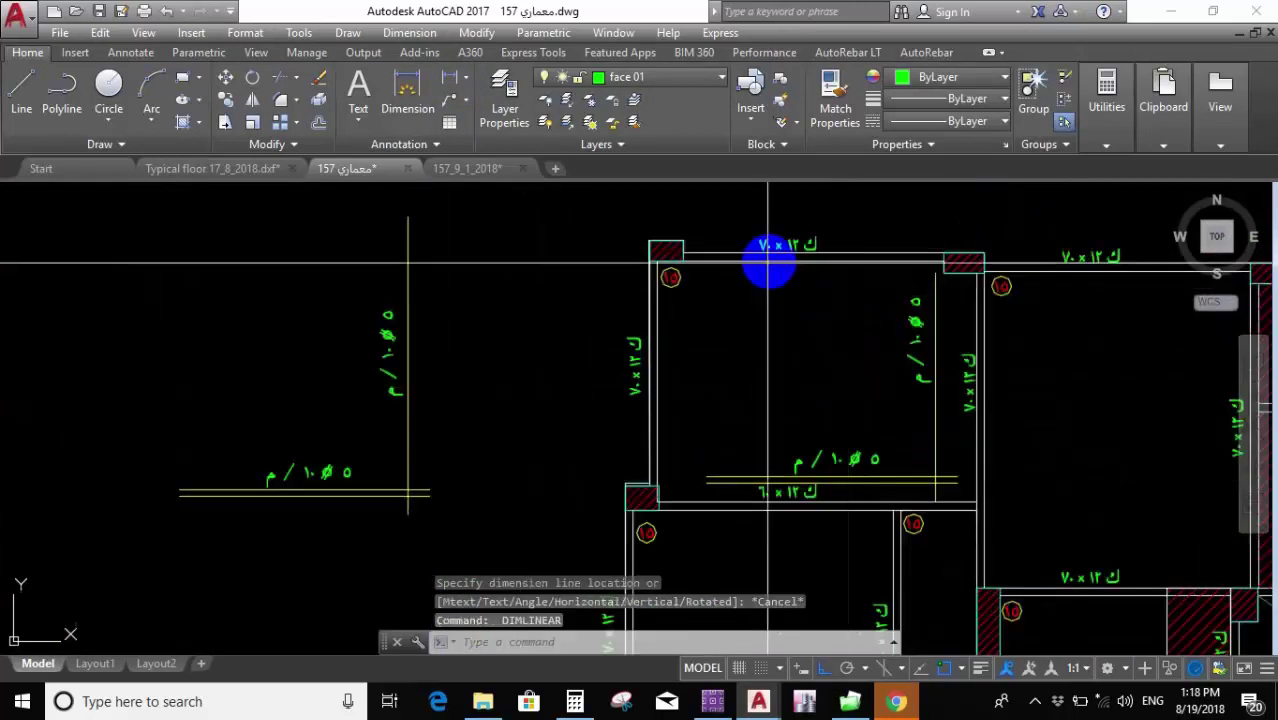
left_click(790, 262)
left_click(779, 508)
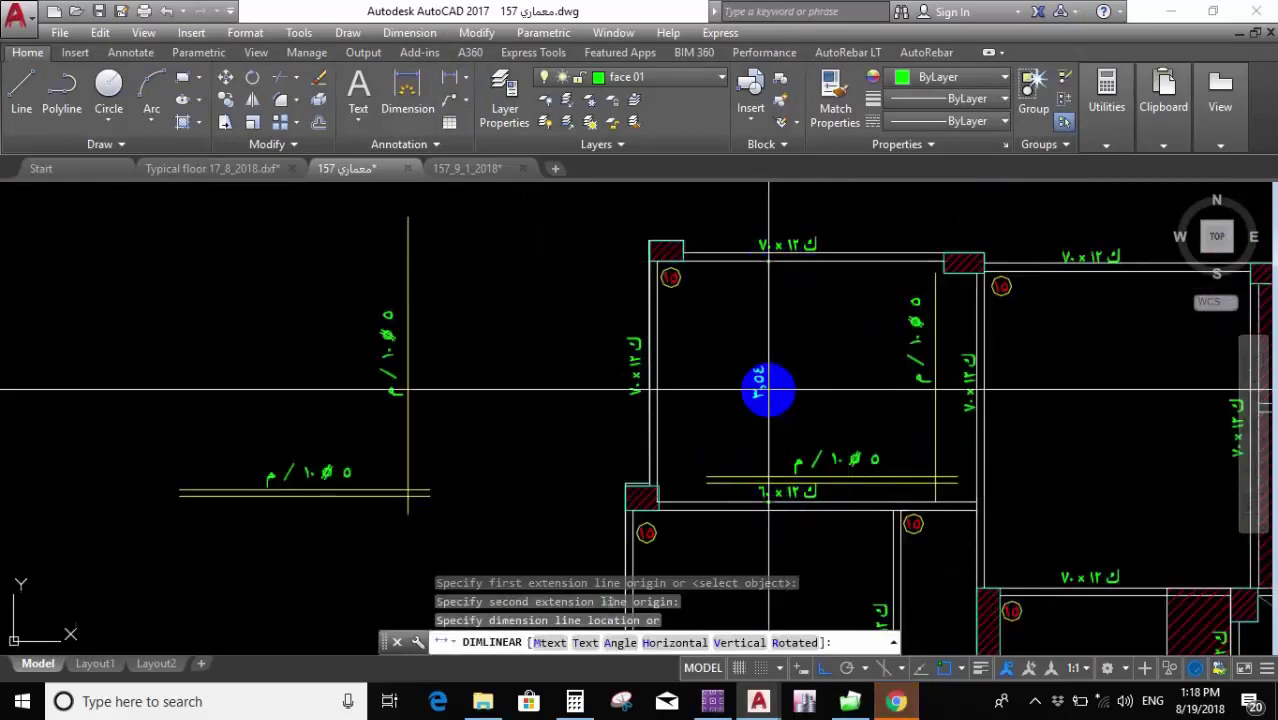
scroll(770, 390, "up", 3)
scroll(800, 395, "down", 3)
scroll(707, 377, "up", 3)
key("Escape")
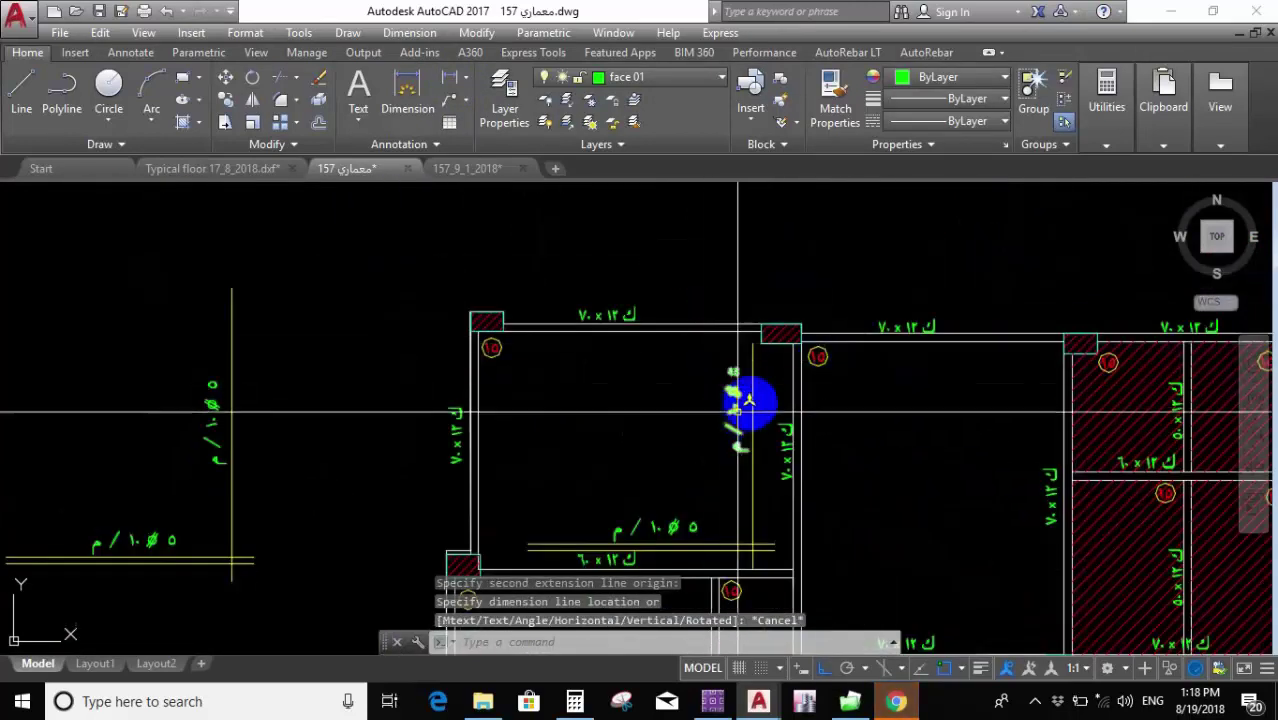
Offset the room's vertical bar line by 0.2 toward the right-hand wall.
type("o")
key("Return")
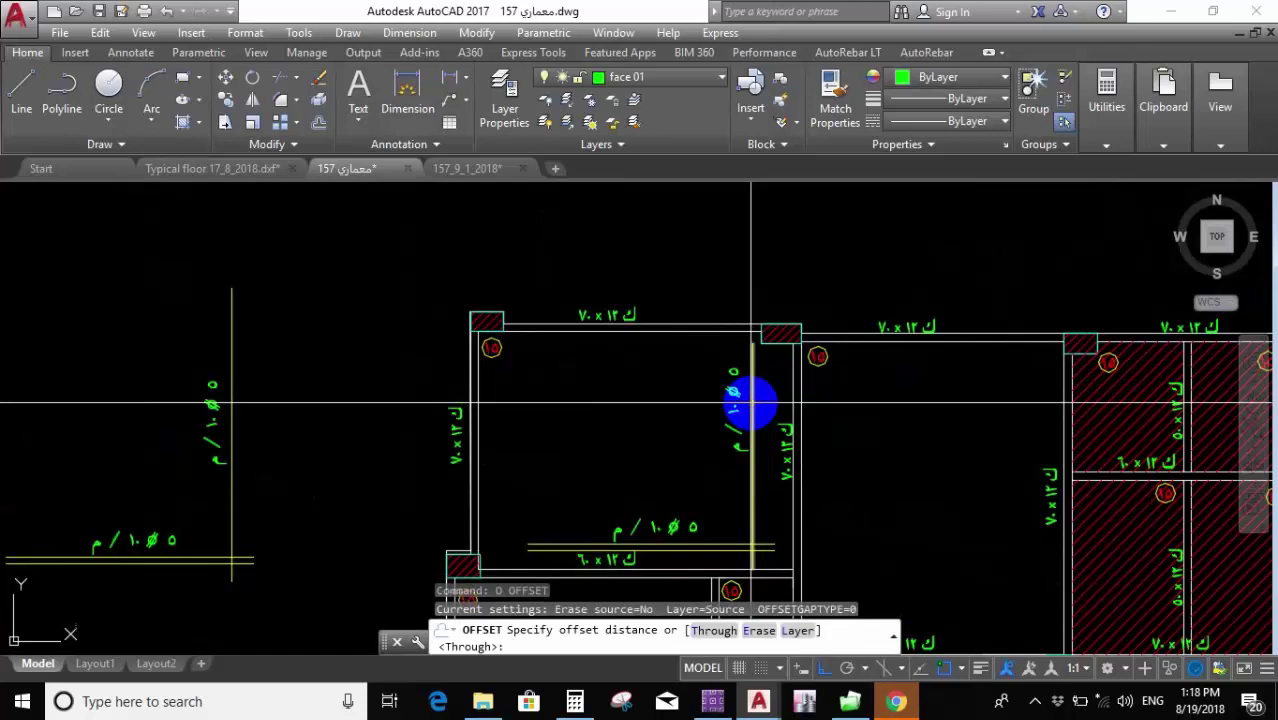
type(".2")
key("Return")
left_click(746, 391)
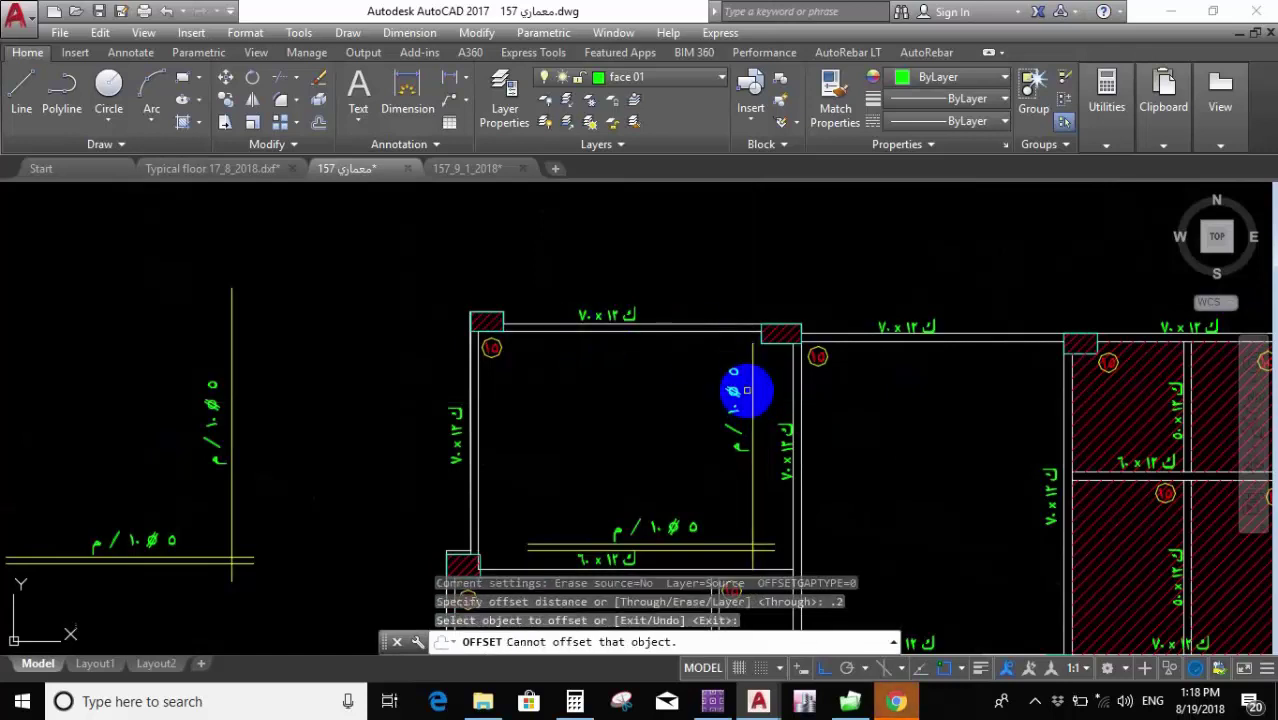
left_click(760, 383)
left_click(756, 385)
key("Escape")
Erase the lower of the two horizontal bar lines in the upper-left room.
scroll(708, 434, "down", 3)
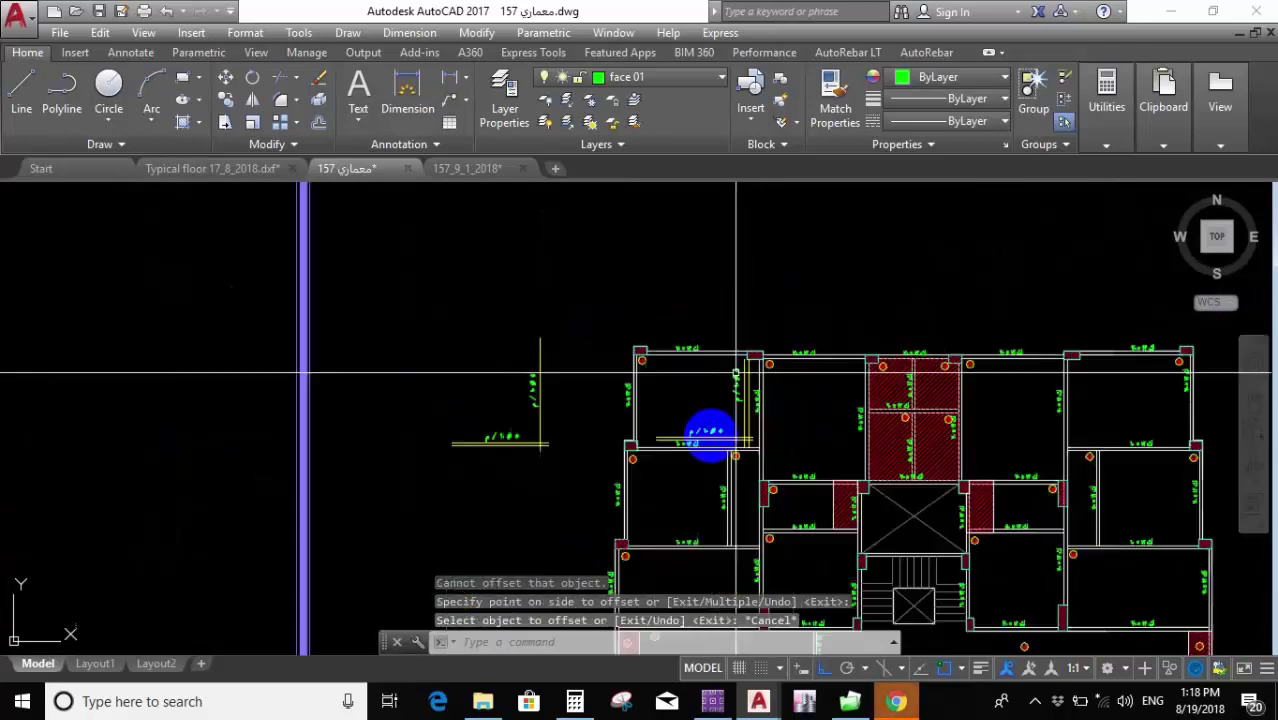
scroll(707, 368, "up", 5)
left_click(709, 360)
type("E")
key("Return")
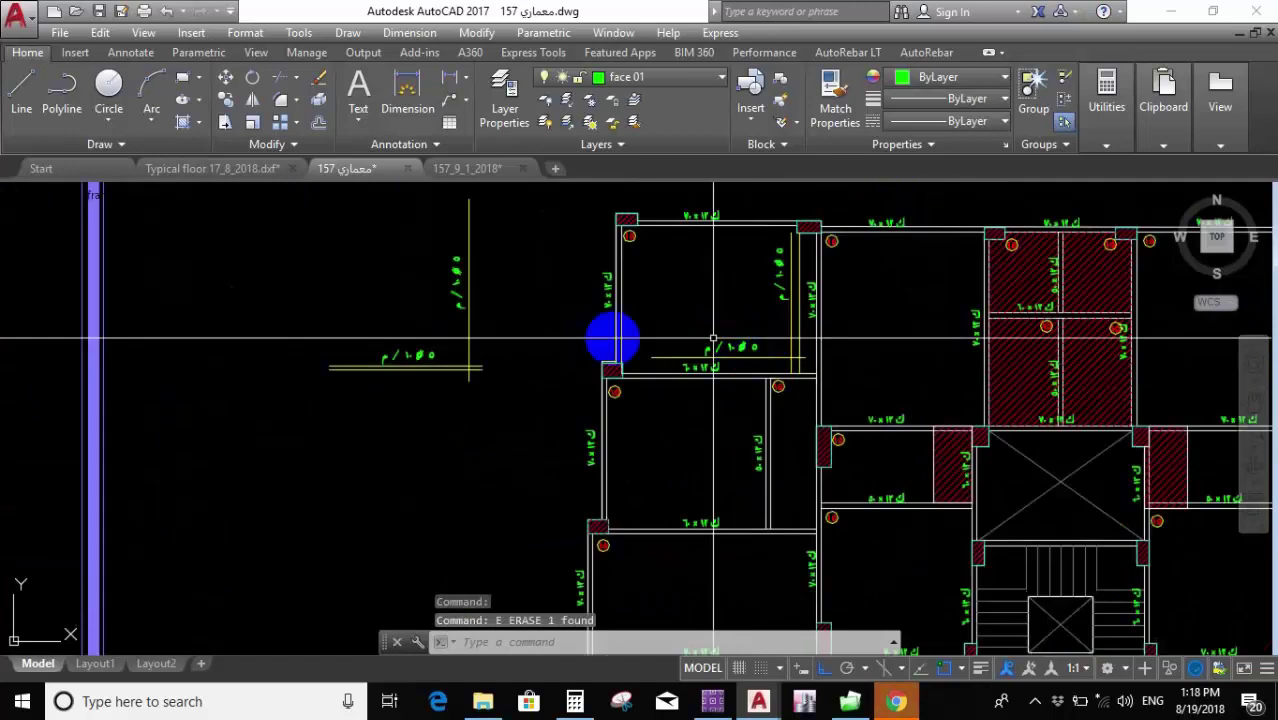
Move the remaining horizontal bar and its 5Ø10/m label straight up to just below the room's upper wall.
scroll(613, 337, "down", 3)
scroll(656, 348, "up", 5)
scroll(542, 443, "down", 5)
scroll(565, 414, "up", 5)
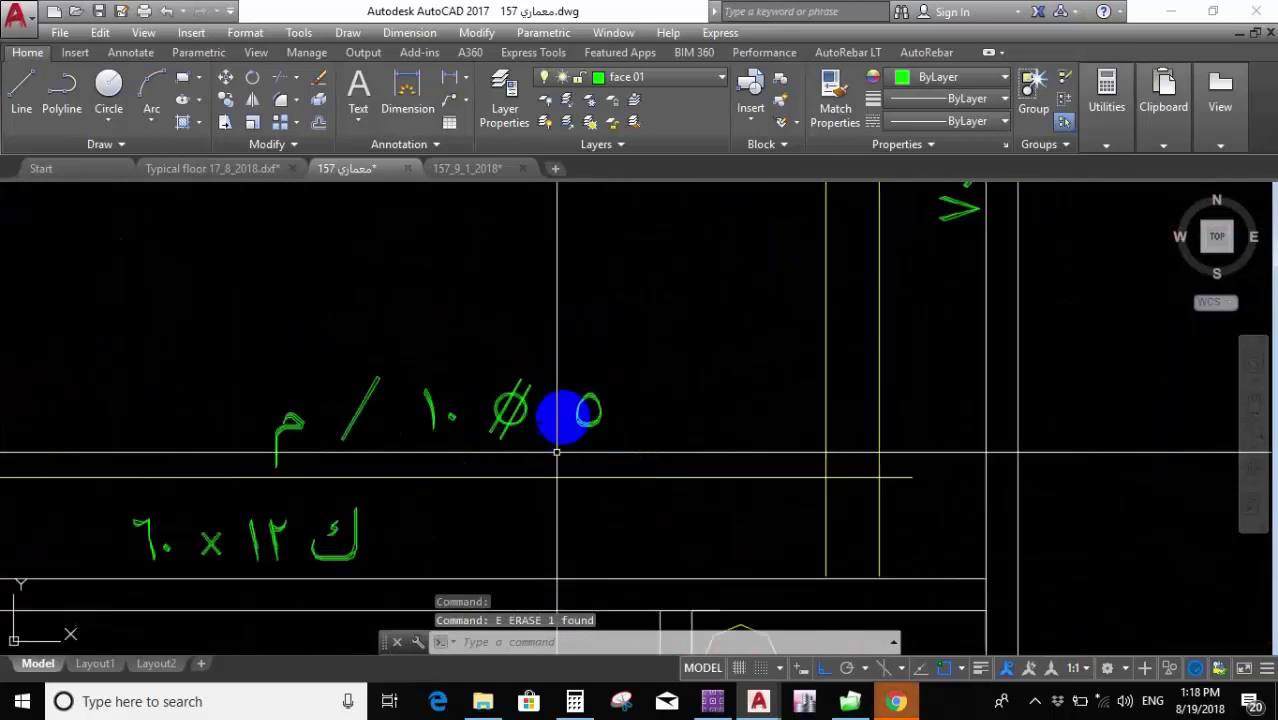
scroll(551, 400, "down", 5)
scroll(565, 395, "up", 3)
left_click(570, 396)
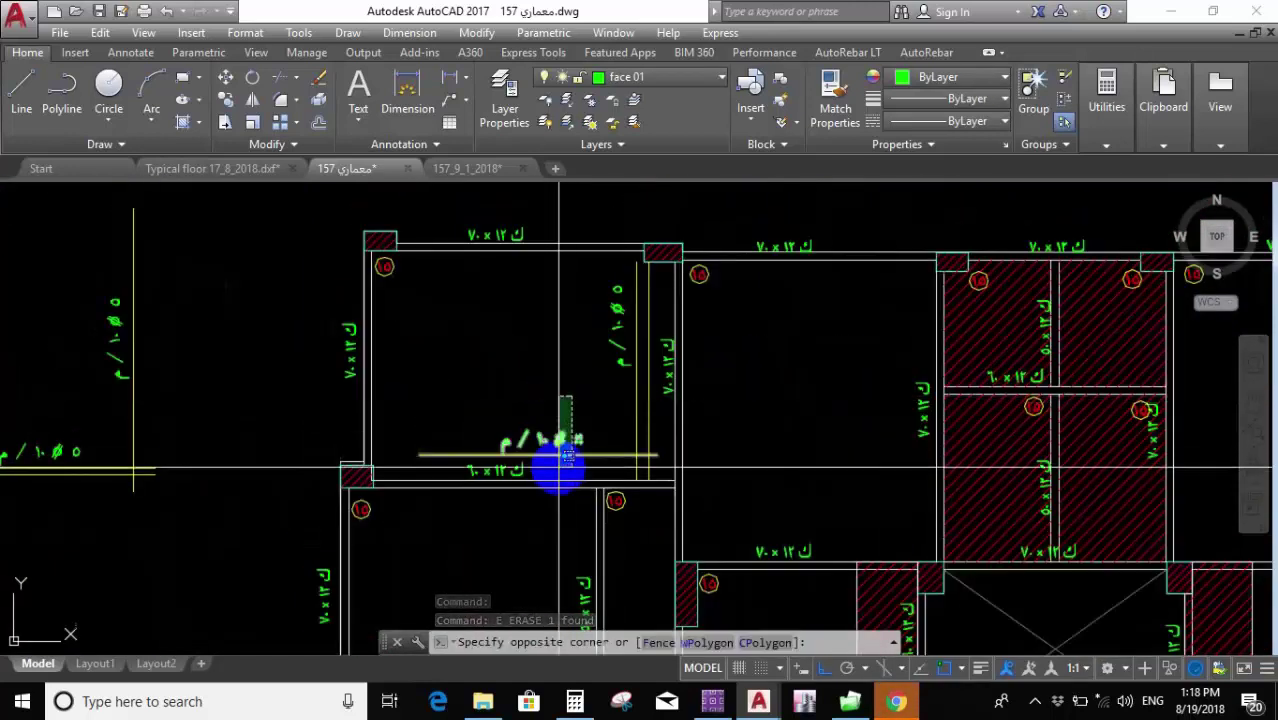
left_click(466, 427)
type("m")
key("Return")
left_click(448, 425)
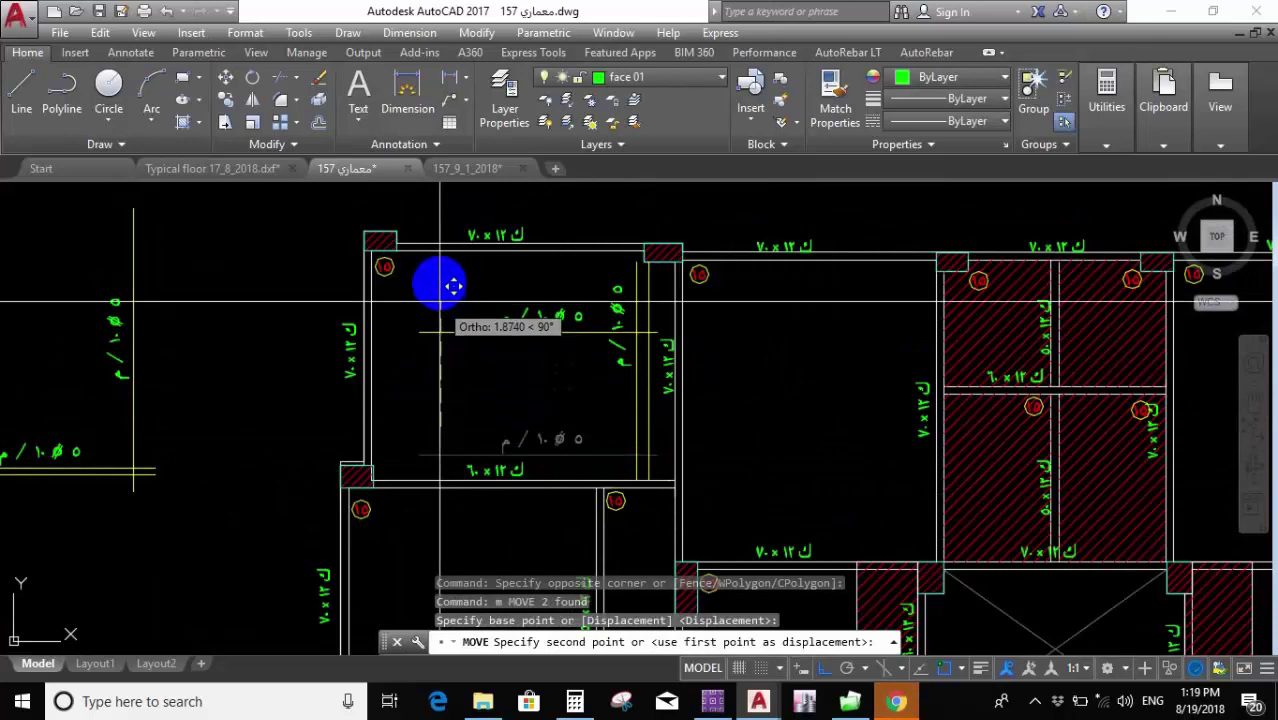
left_click(438, 258)
left_click(440, 265)
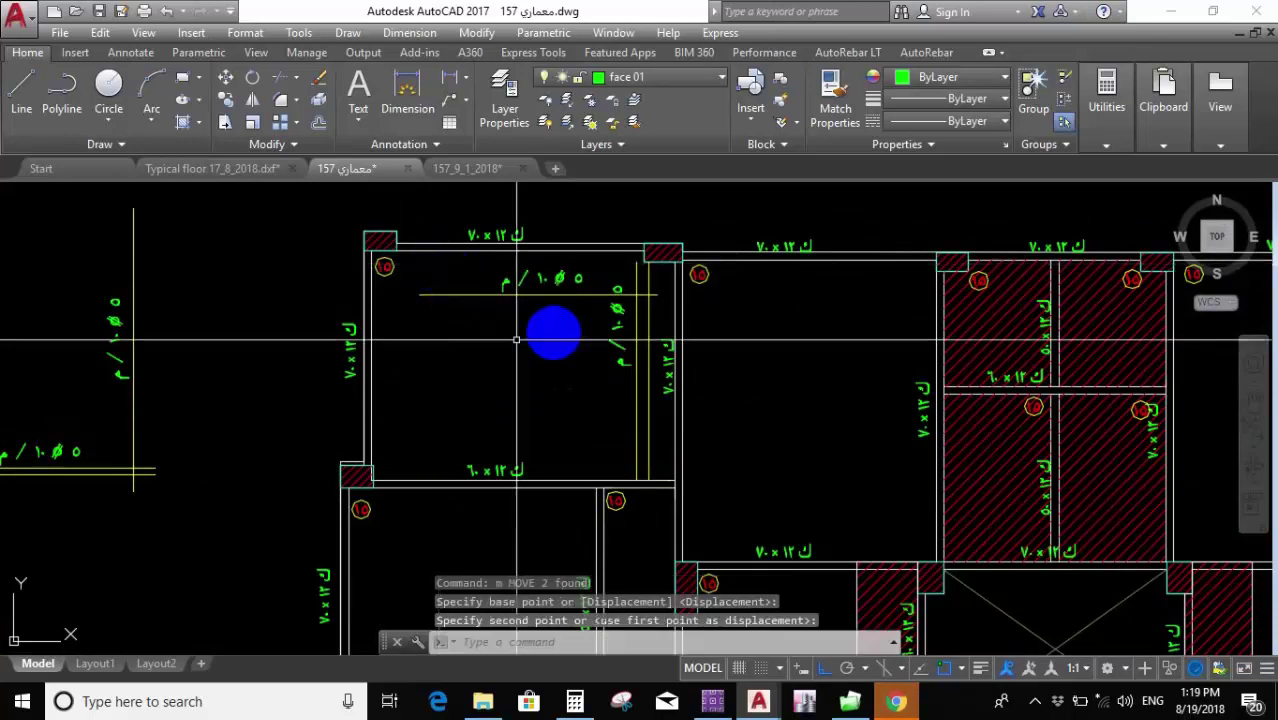
Move the vertical bar's 5Ø10/m label down about 0.4, clear of the horizontal bar.
left_click(610, 318)
type("m")
key("Return")
left_click(565, 341)
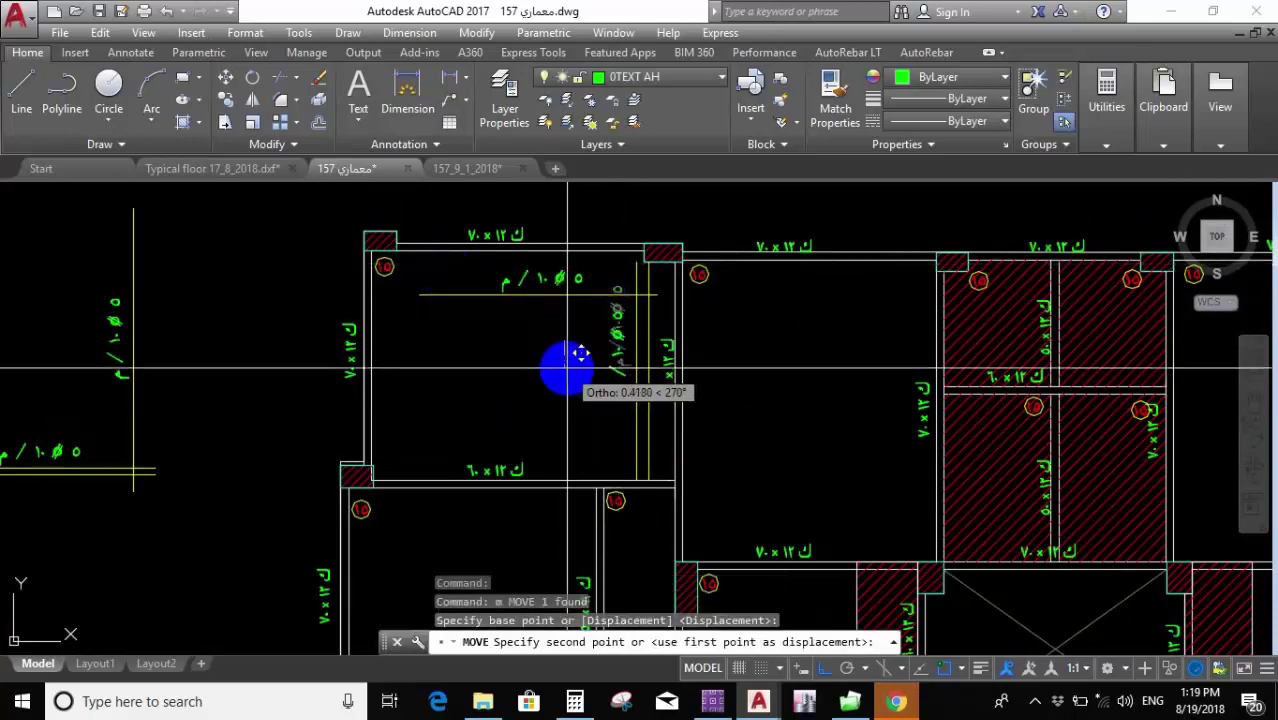
left_click(565, 366)
Try to move the circled 15 marker straight down from the room's upper-left corner.
left_click(381, 261)
left_click(393, 276)
type("m")
key("Return")
left_click(414, 322)
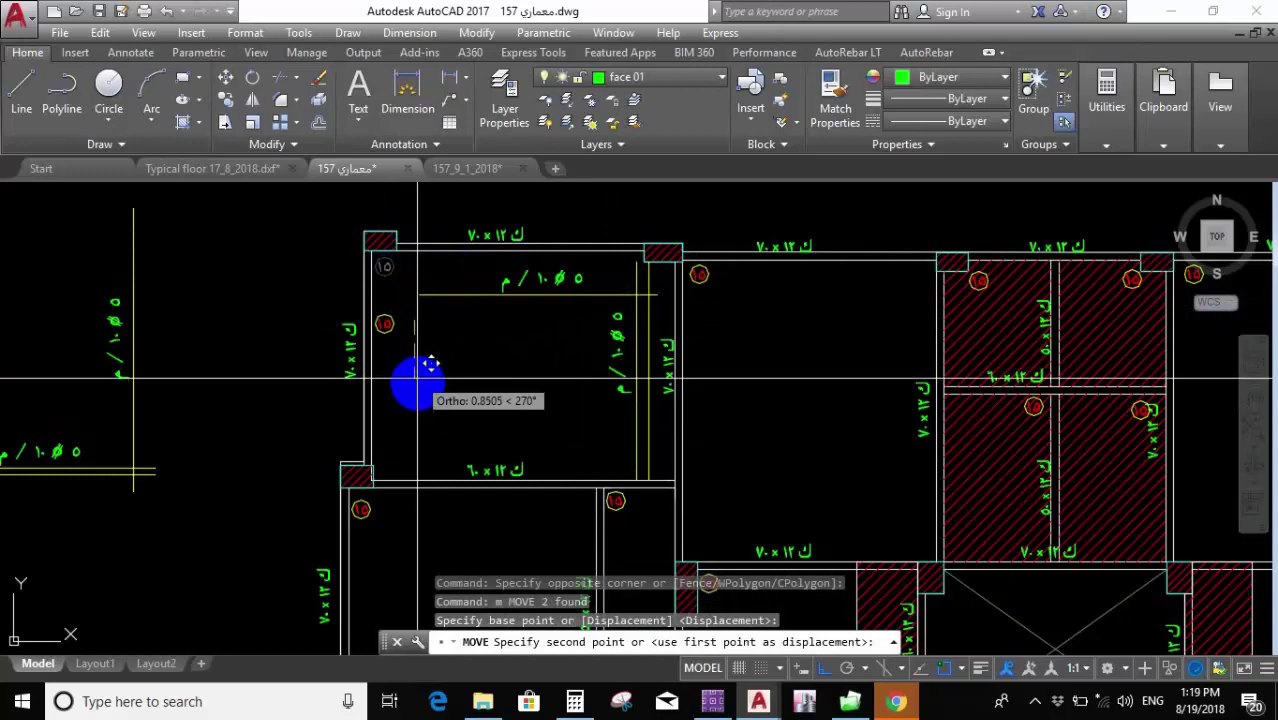
left_click(414, 406)
Try the circled 15 marker at the room's lower-left corner, and undo both marker moves.
left_click(394, 354)
left_click(384, 375)
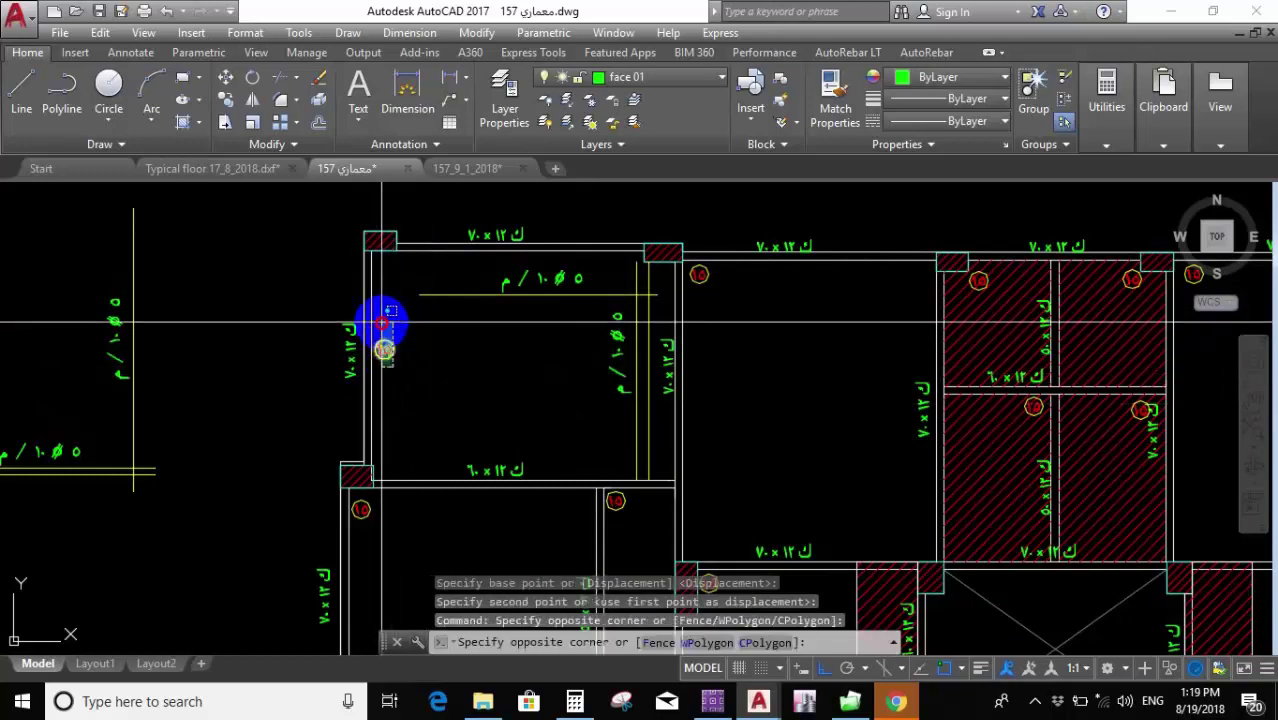
type("m")
key("Return")
left_click(384, 349)
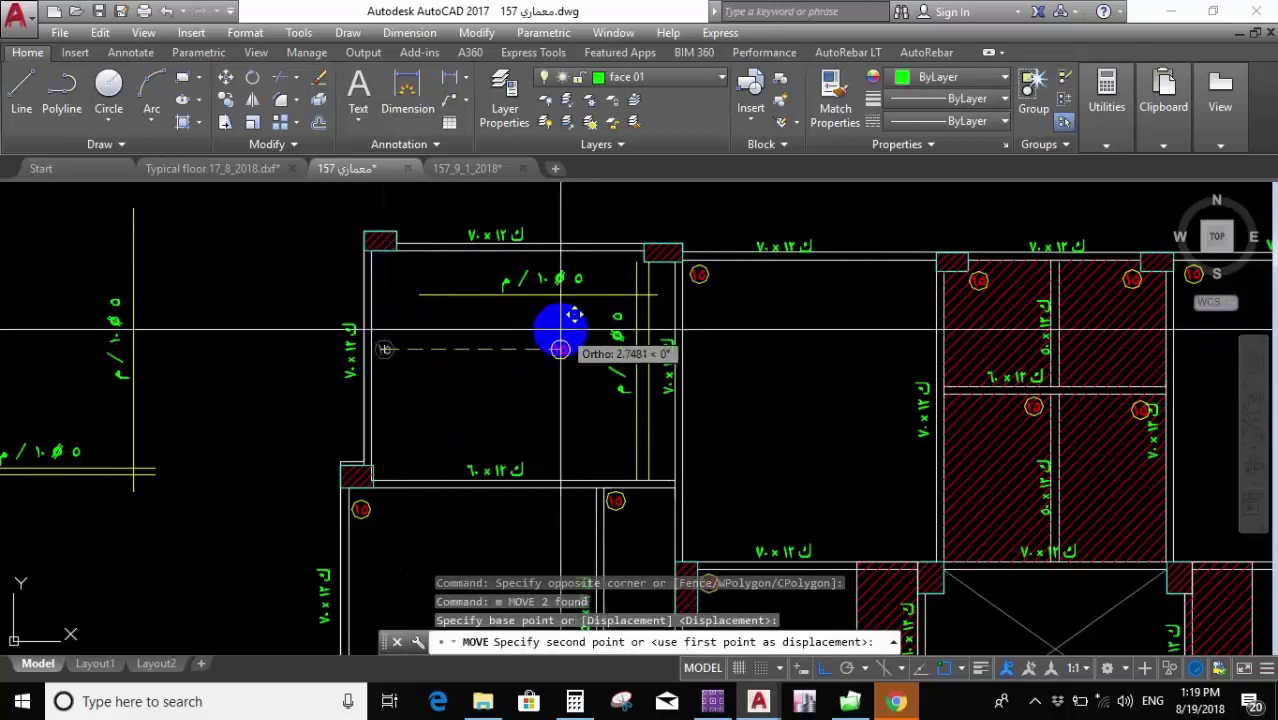
left_click(402, 464)
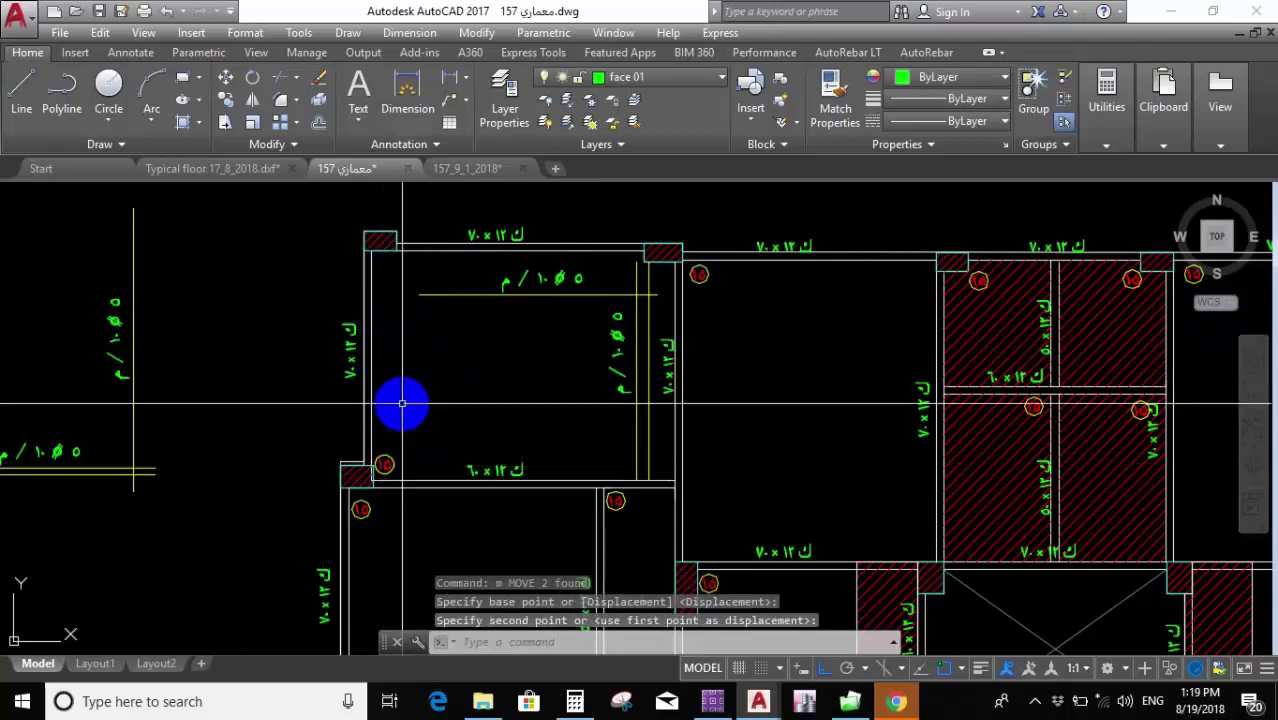
key("ctrl+z")
scroll(571, 285, "up", 2)
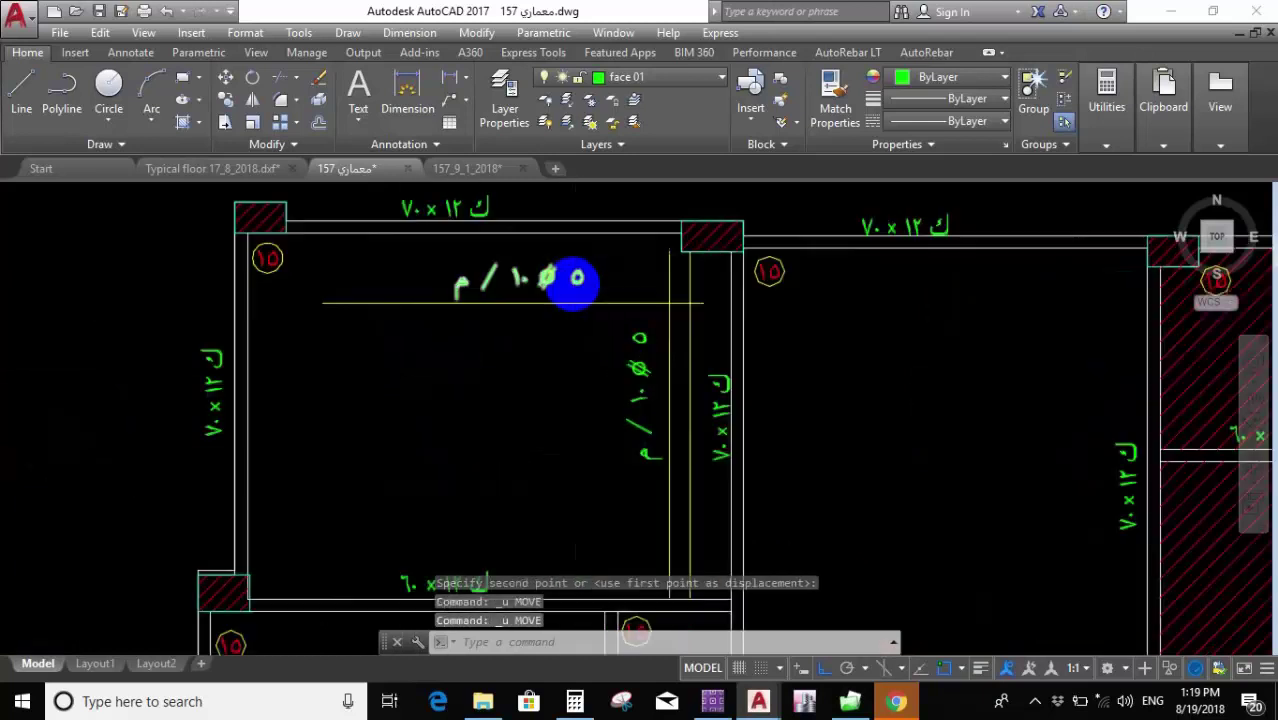
Stretch the left end of the top-left room's horizontal bar about 0.6 outward, close to the left wall.
scroll(600, 315, "down", 2)
scroll(483, 380, "up", 4)
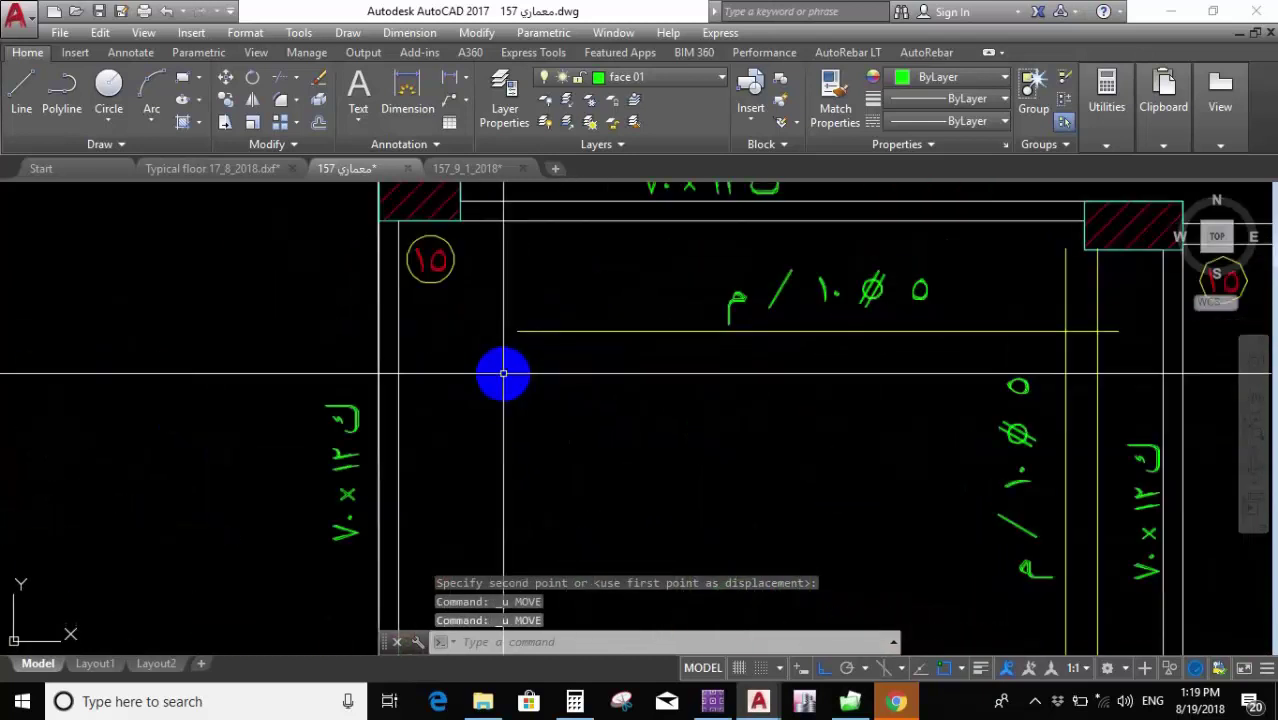
type("s")
key("Return")
left_click(531, 282)
left_click(519, 431)
key("Return")
left_click(660, 433)
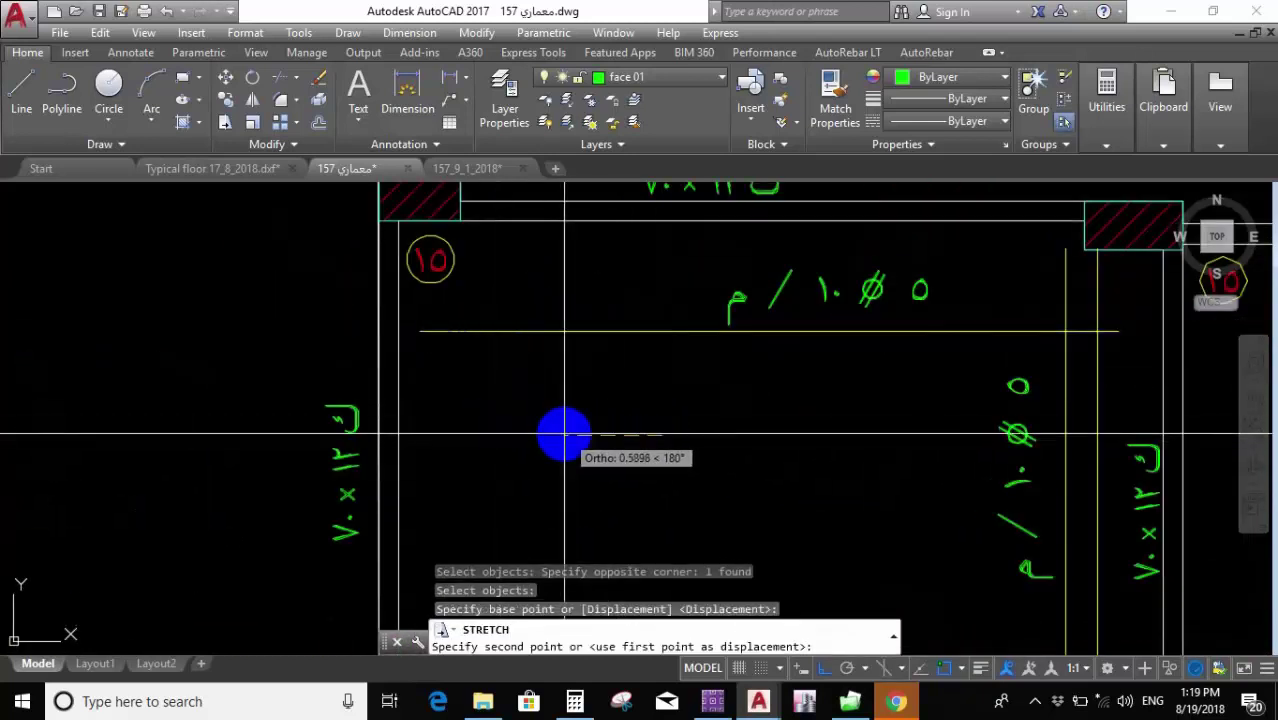
left_click(560, 433)
scroll(633, 328, "down", 2)
scroll(827, 371, "up", 2)
Move the vertical bars' 5Ø10/m label farther straight down, away from the horizontal bar.
left_click(862, 320)
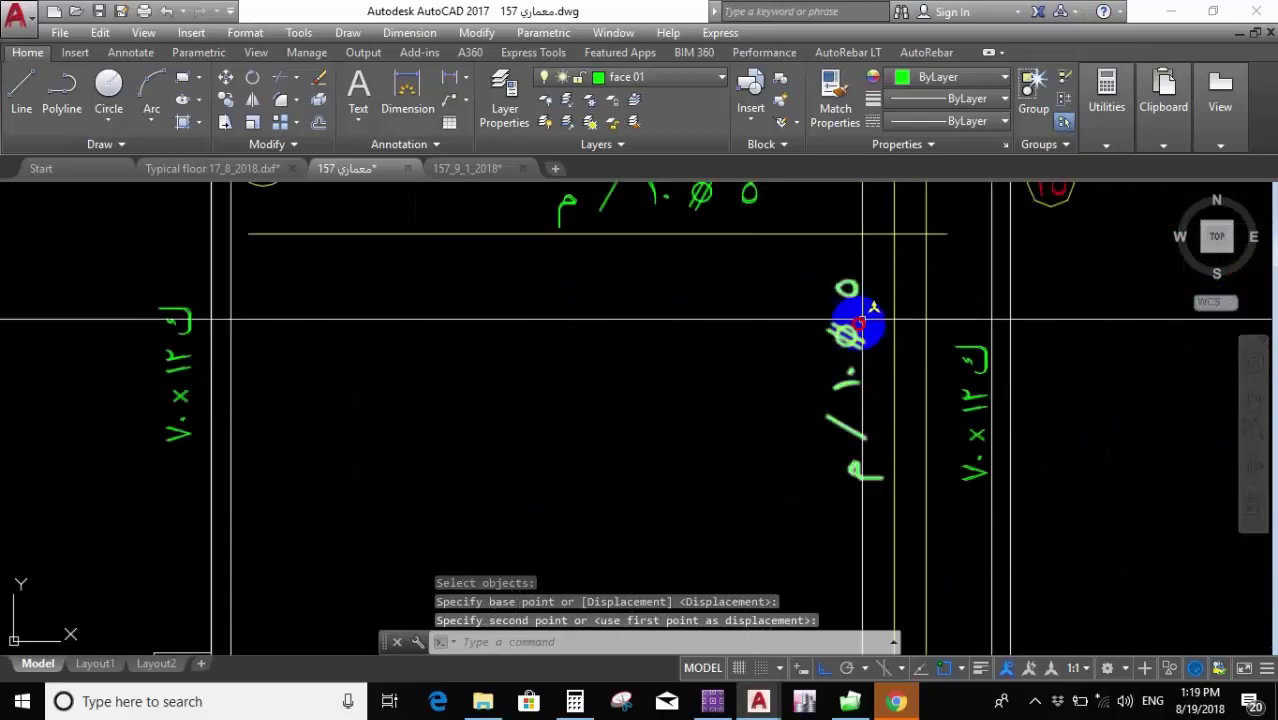
left_click(800, 418)
type("m")
key("Return")
scroll(760, 402, "down", 2)
left_click(762, 425)
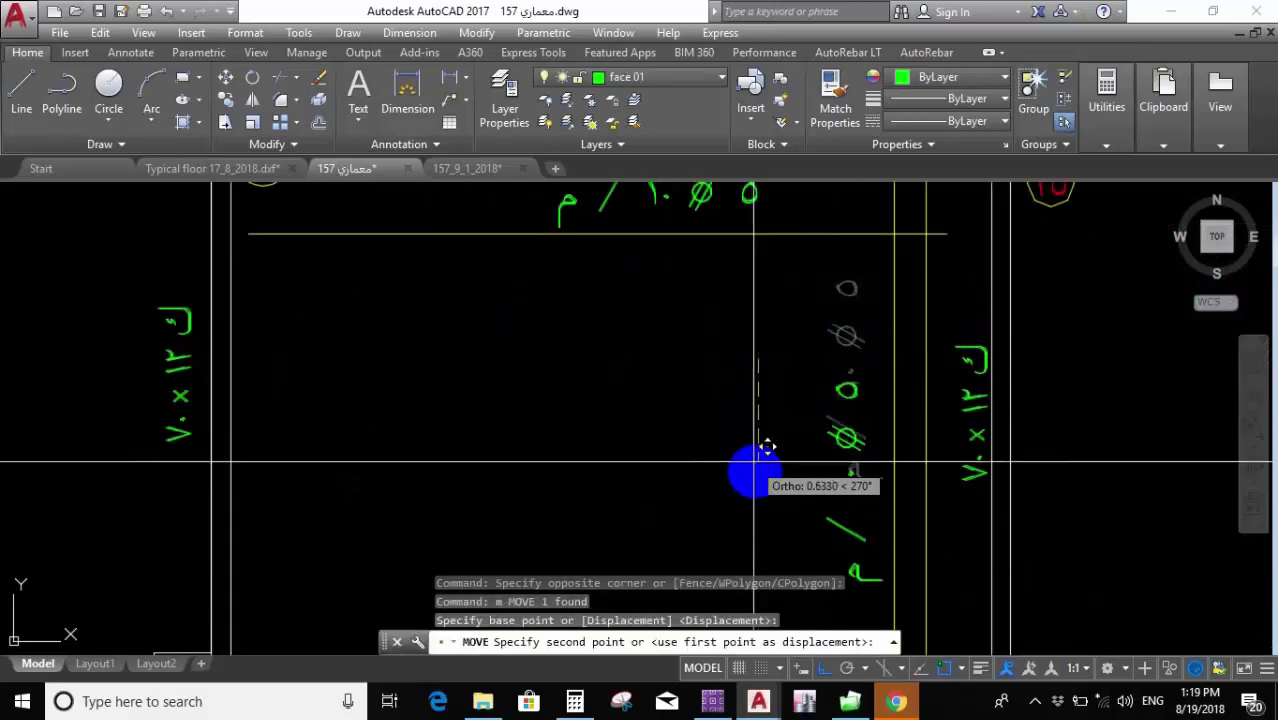
left_click(822, 380)
Extend the horizontal bar's right end past the vertical bars, close to the room's right wall.
scroll(855, 347, "up", 2)
left_click(833, 358)
left_click(808, 418)
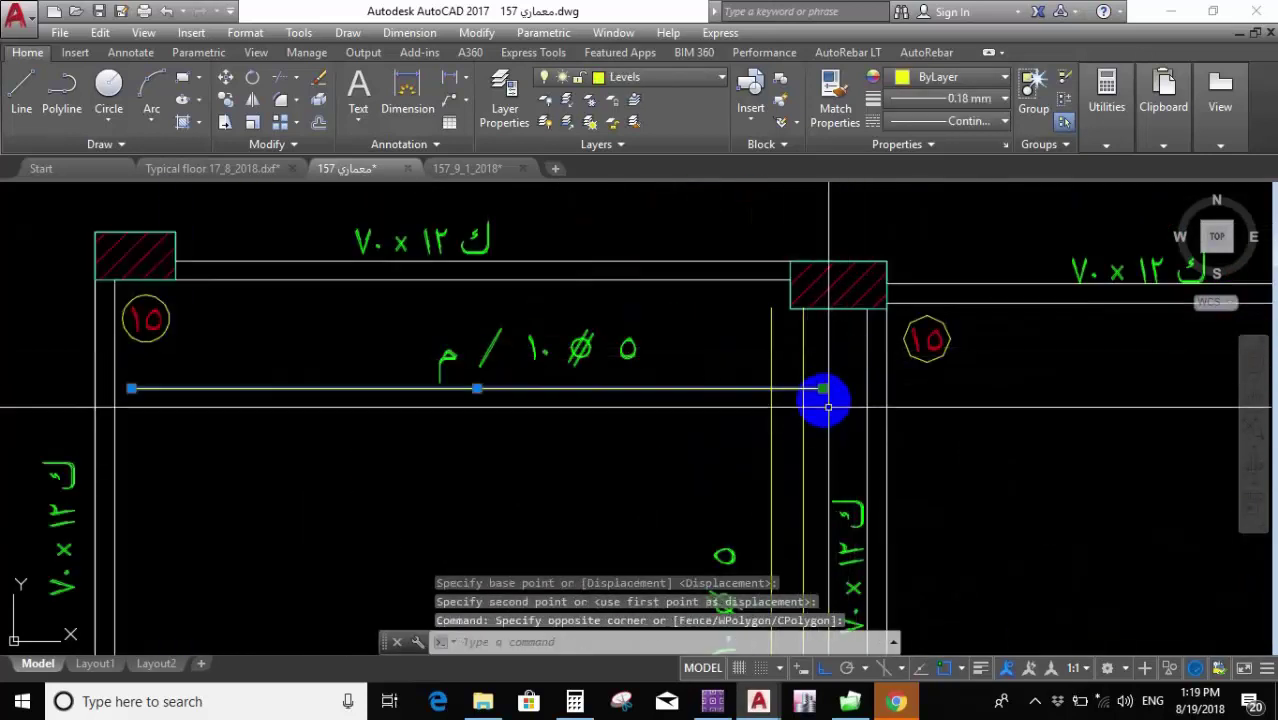
left_click(822, 388)
scroll(720, 378, "down", 2)
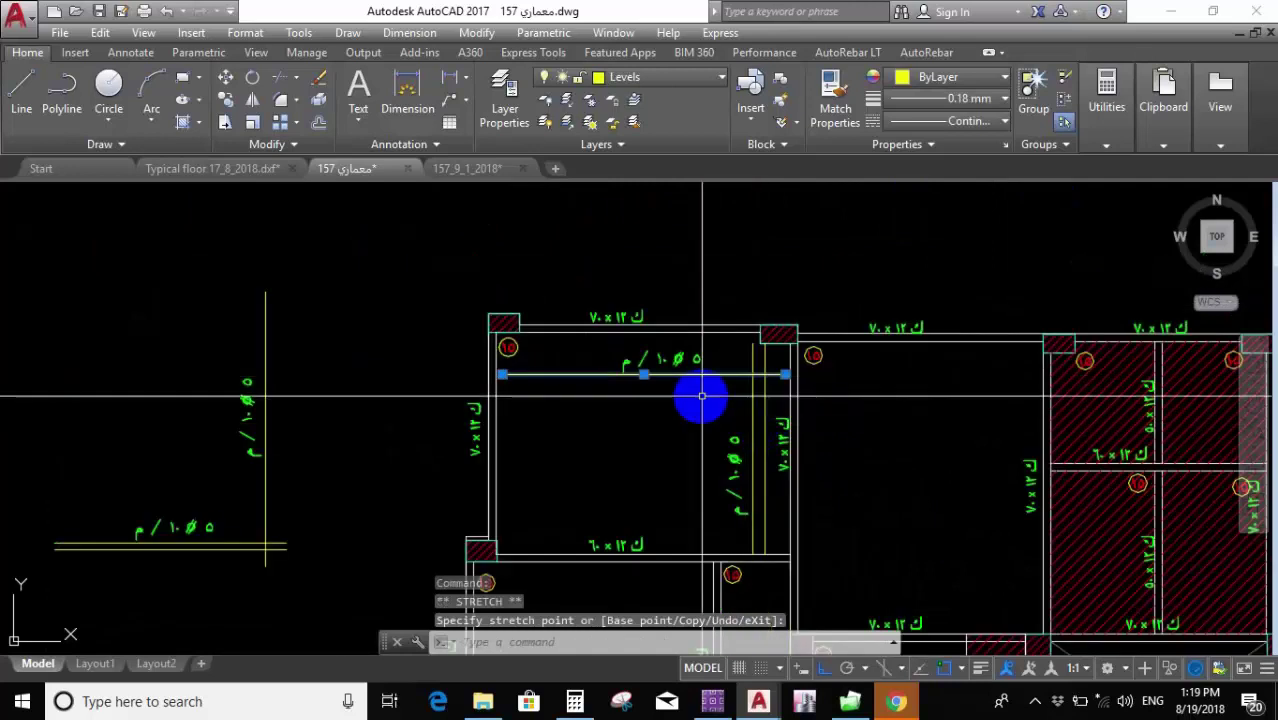
scroll(686, 357, "up", 1)
key("Escape")
Shift the horizontal bar's 5Ø10/m label left to about the middle of the bar.
left_click(608, 378)
type("m")
key("Return")
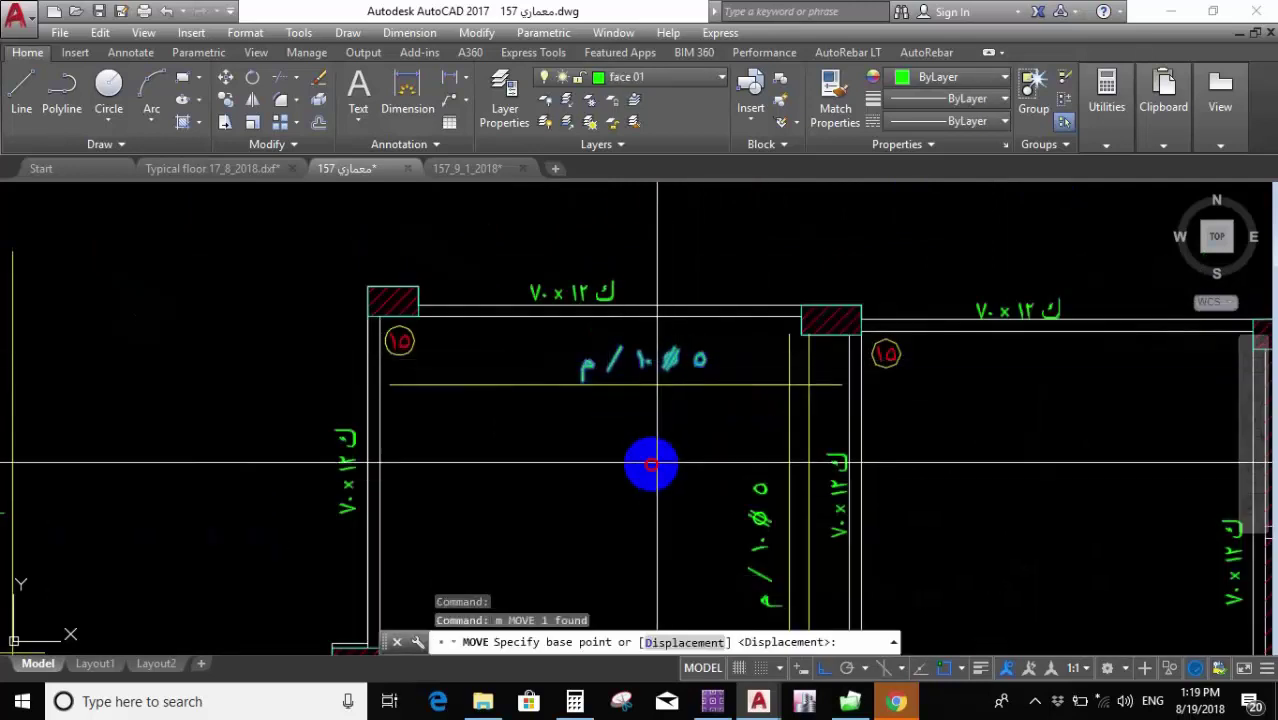
left_click(650, 460)
scroll(640, 445, "down", 4)
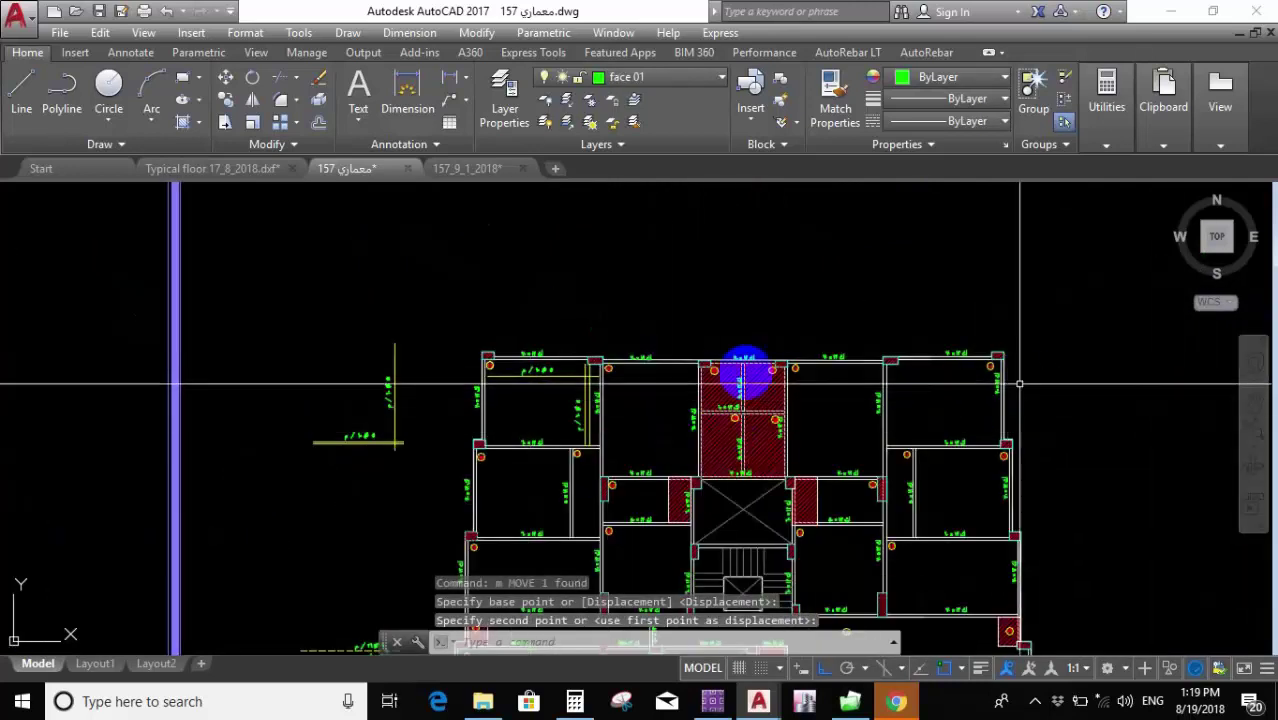
Shorten both vertical bars by stretching their lower ends upward, just clear of the room's lower wall.
scroll(886, 411, "down", 3)
scroll(620, 390, "up", 6)
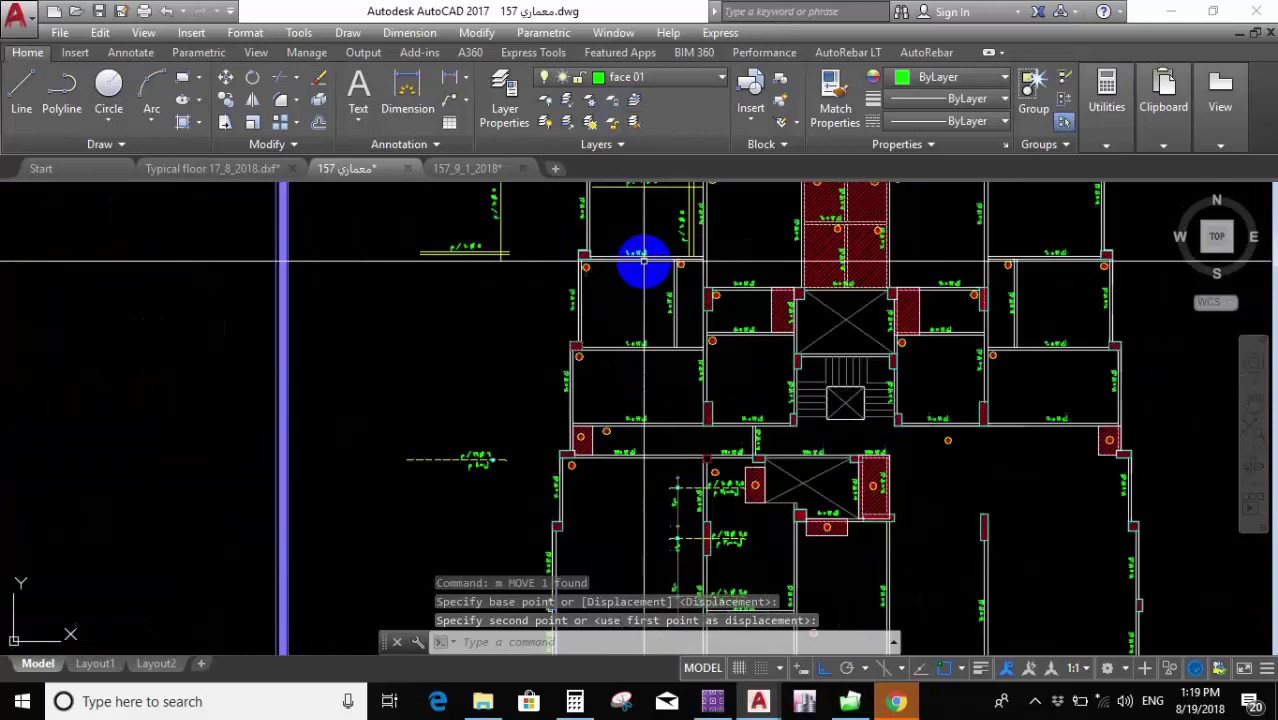
scroll(690, 236, "down", 3)
scroll(645, 283, "up", 2)
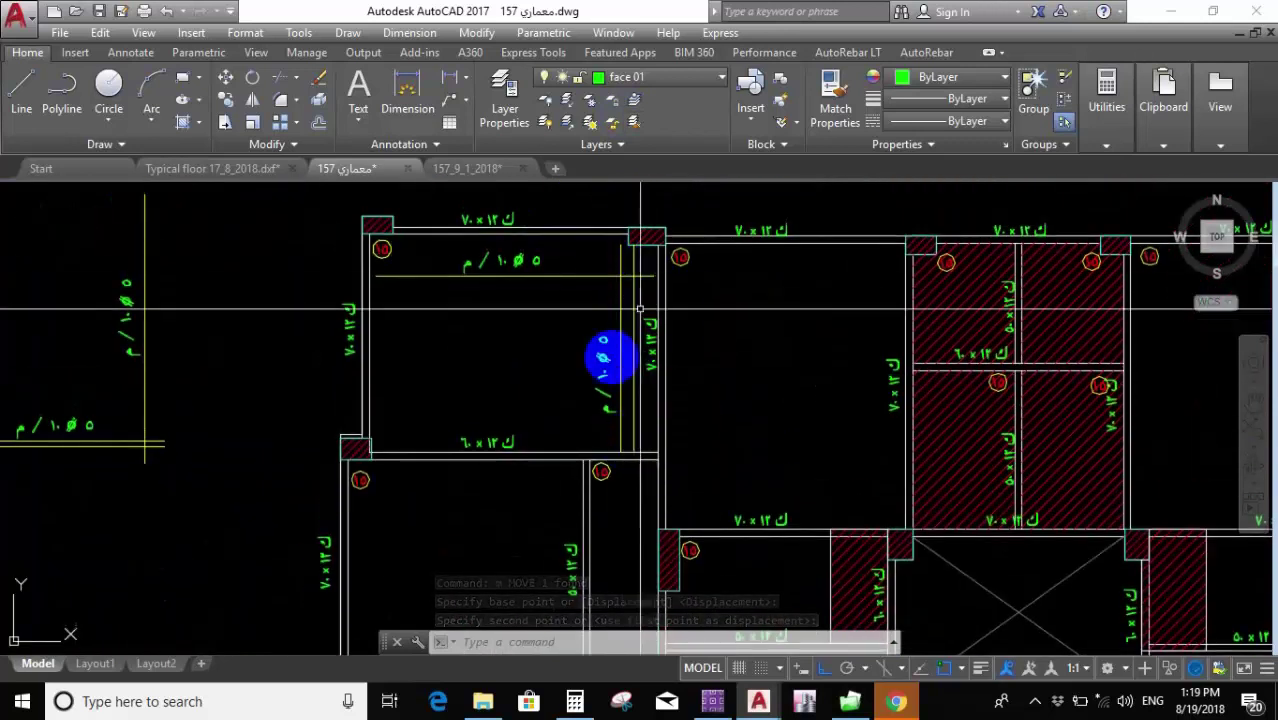
scroll(665, 331, "up", 5)
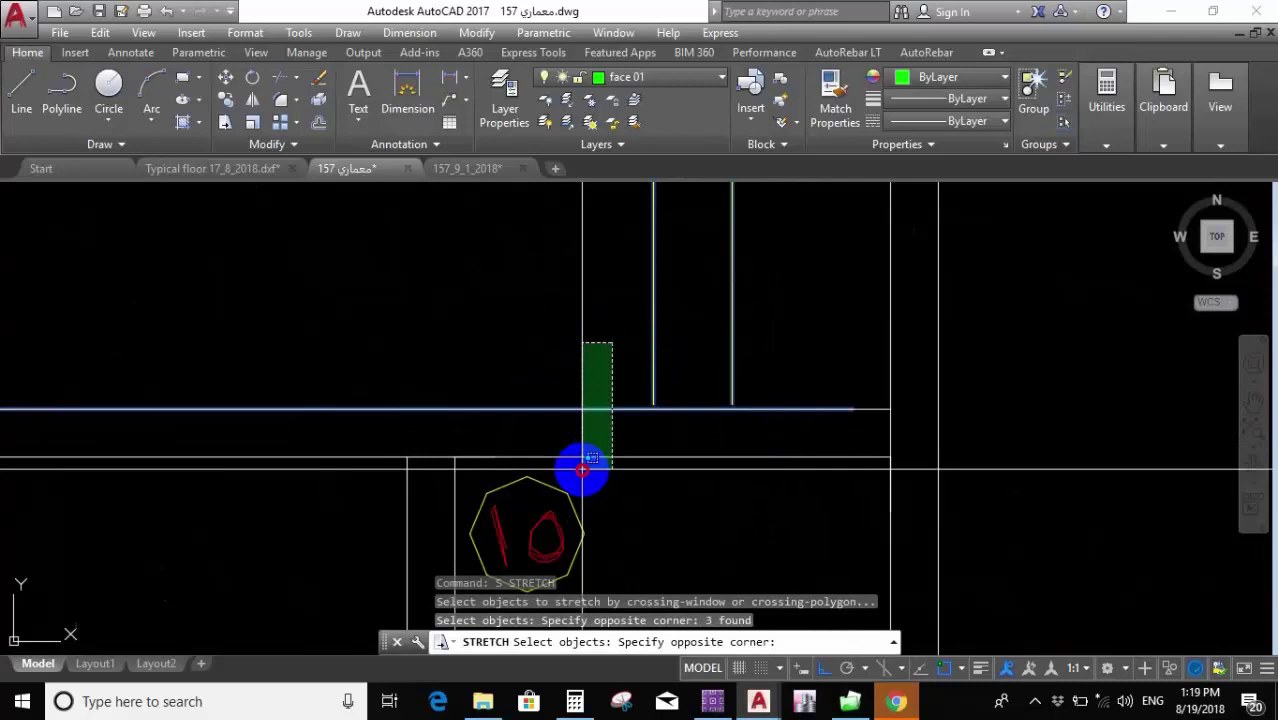
key("Return")
scroll(550, 443, "down", 3)
left_click(449, 392)
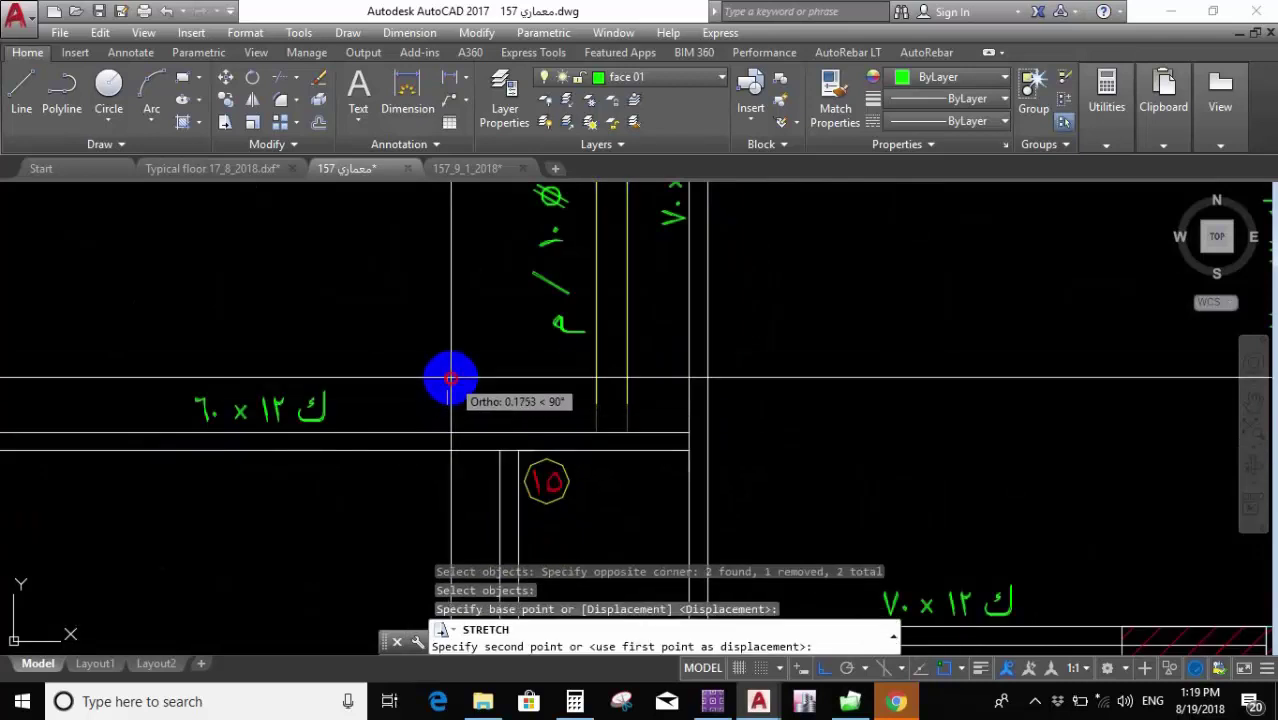
left_click(618, 345)
Move the vertical bars' 5Ø10/m label up to about the middle of the bars.
scroll(595, 354, "down", 5)
scroll(519, 369, "up", 4)
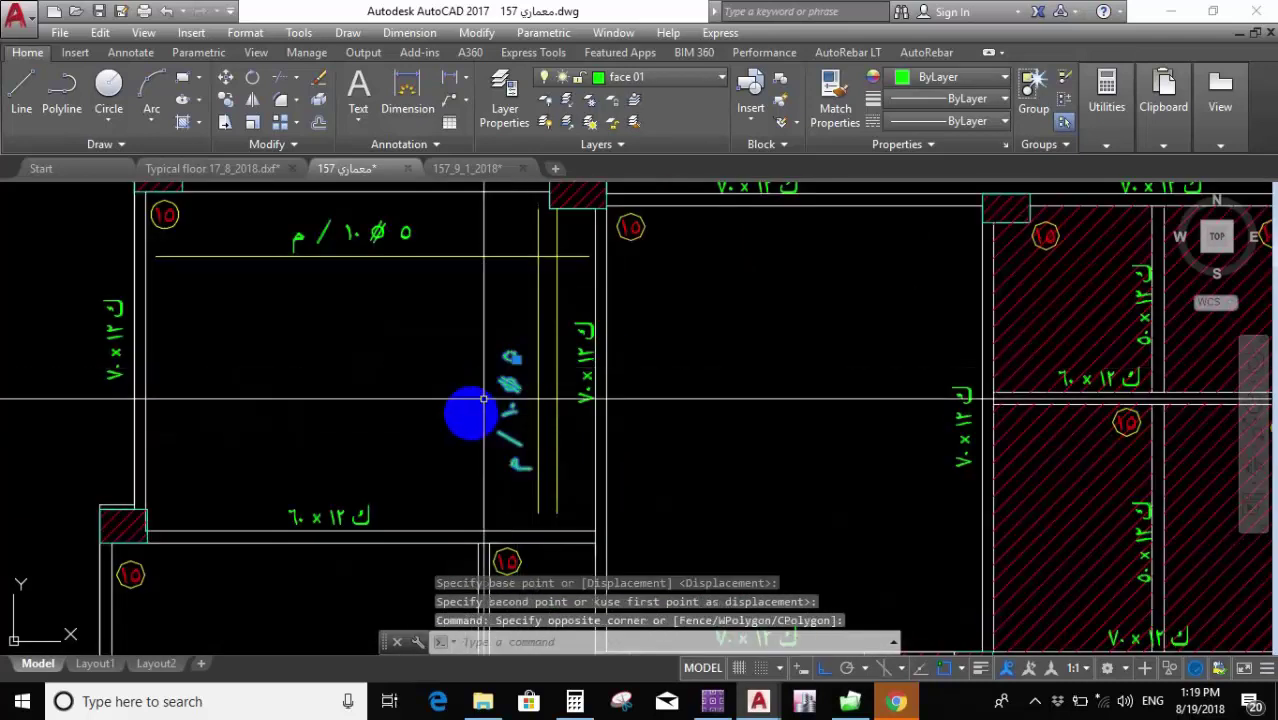
type("m")
key("Return")
left_click(461, 421)
scroll(637, 432, "down", 4)
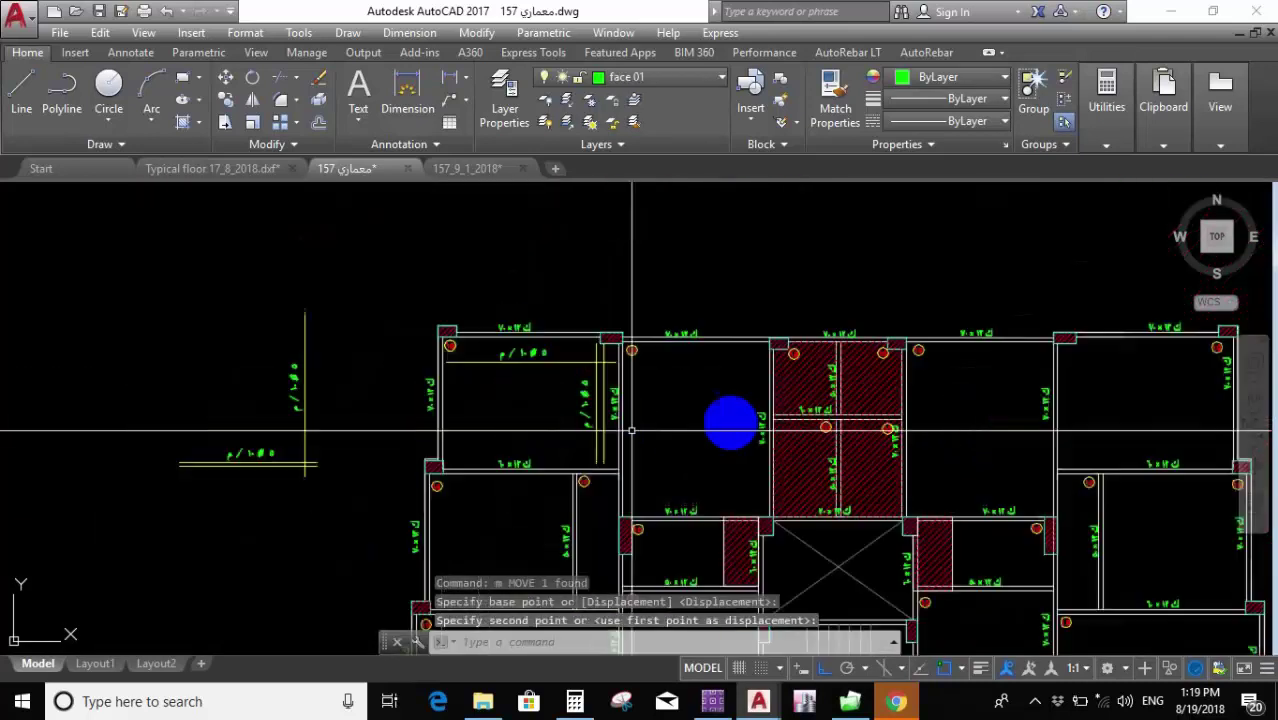
left_click(711, 407)
middle_click_drag(595, 340, 443, 274)
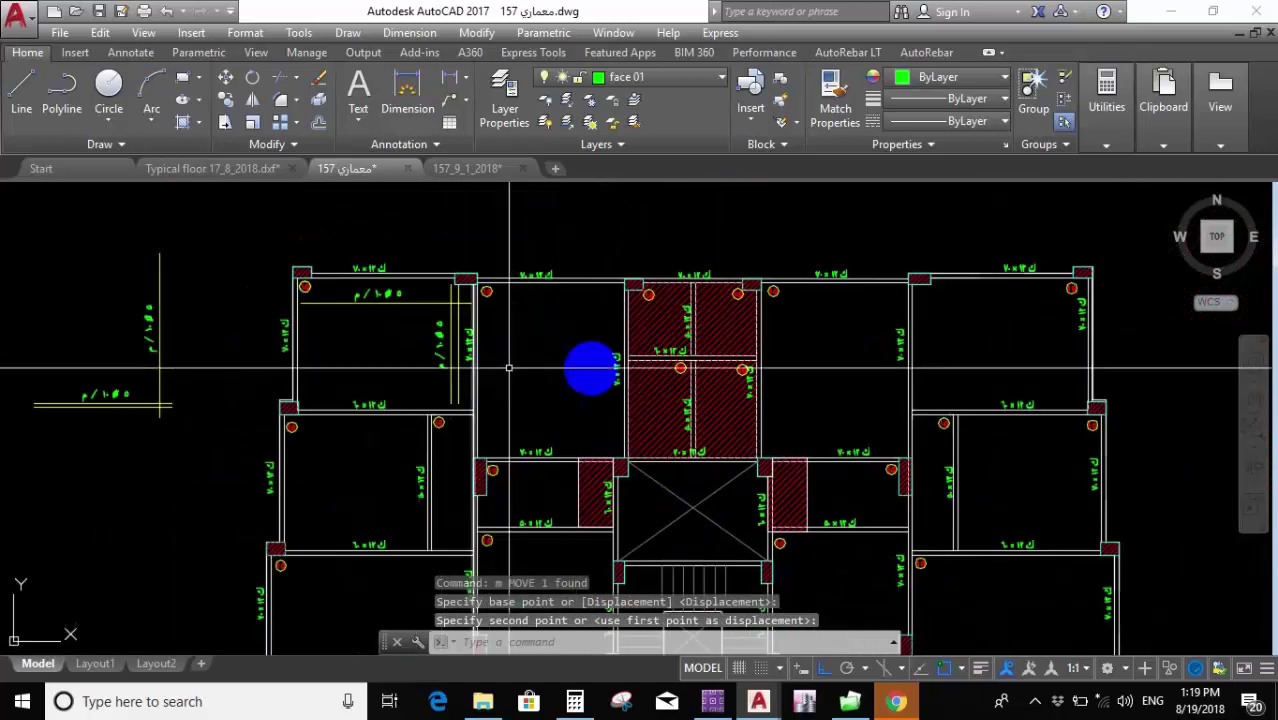
scroll(509, 368, "down", 3)
scroll(491, 342, "up", 3)
scroll(365, 291, "down", 3)
scroll(494, 318, "up", 1)
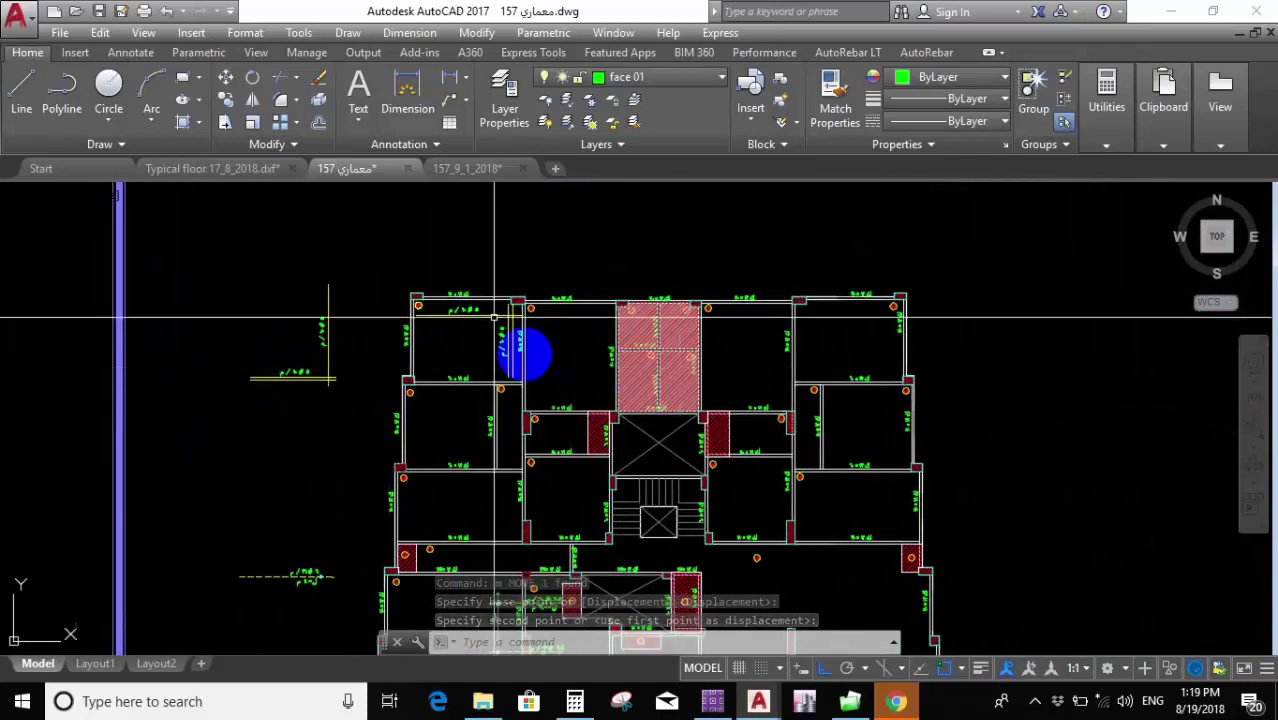
scroll(494, 318, "up", 4)
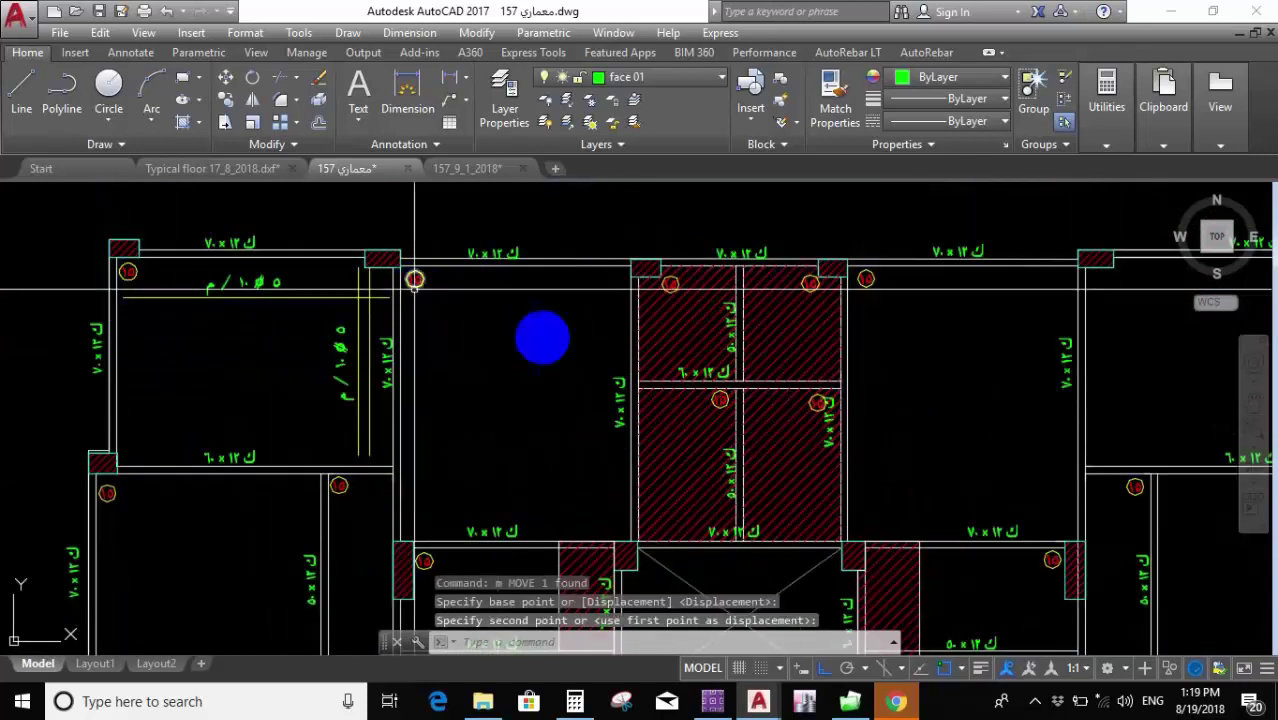
Measure the clear width and height of the adjacent room with linear dimensions, without keeping them.
scroll(414, 290, "down", 2)
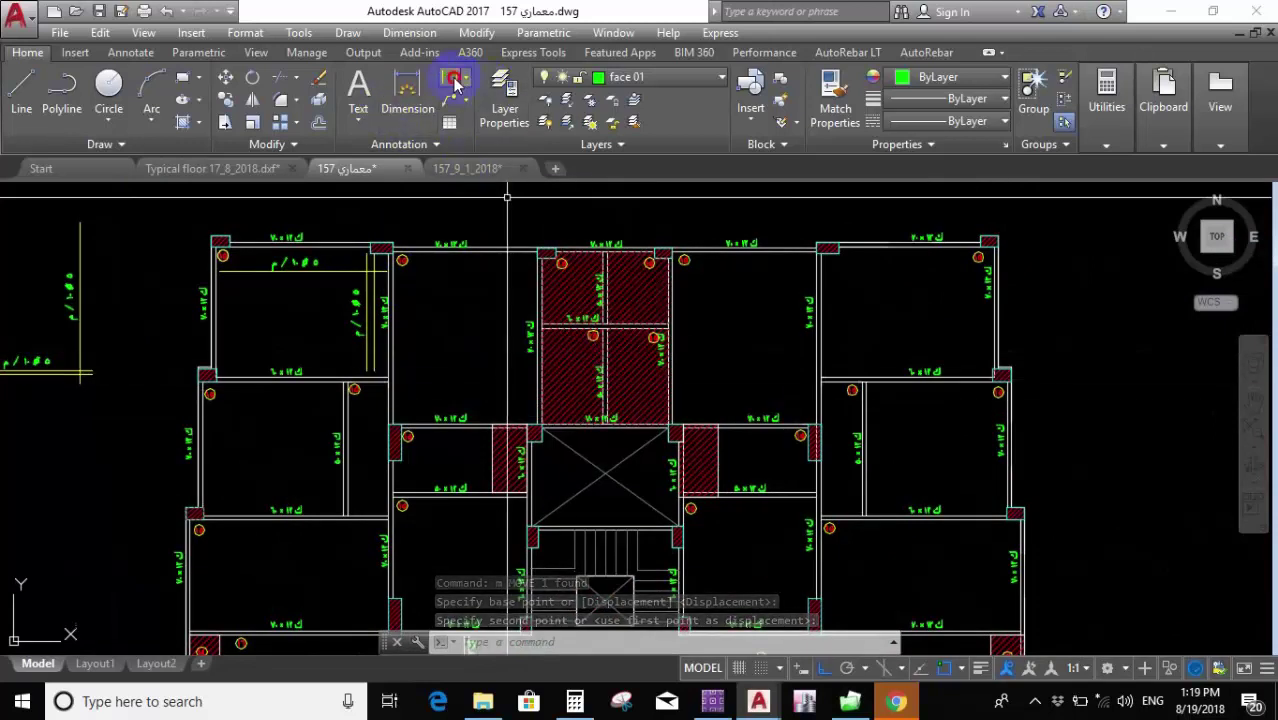
scroll(430, 372, "up", 5)
left_click(440, 112)
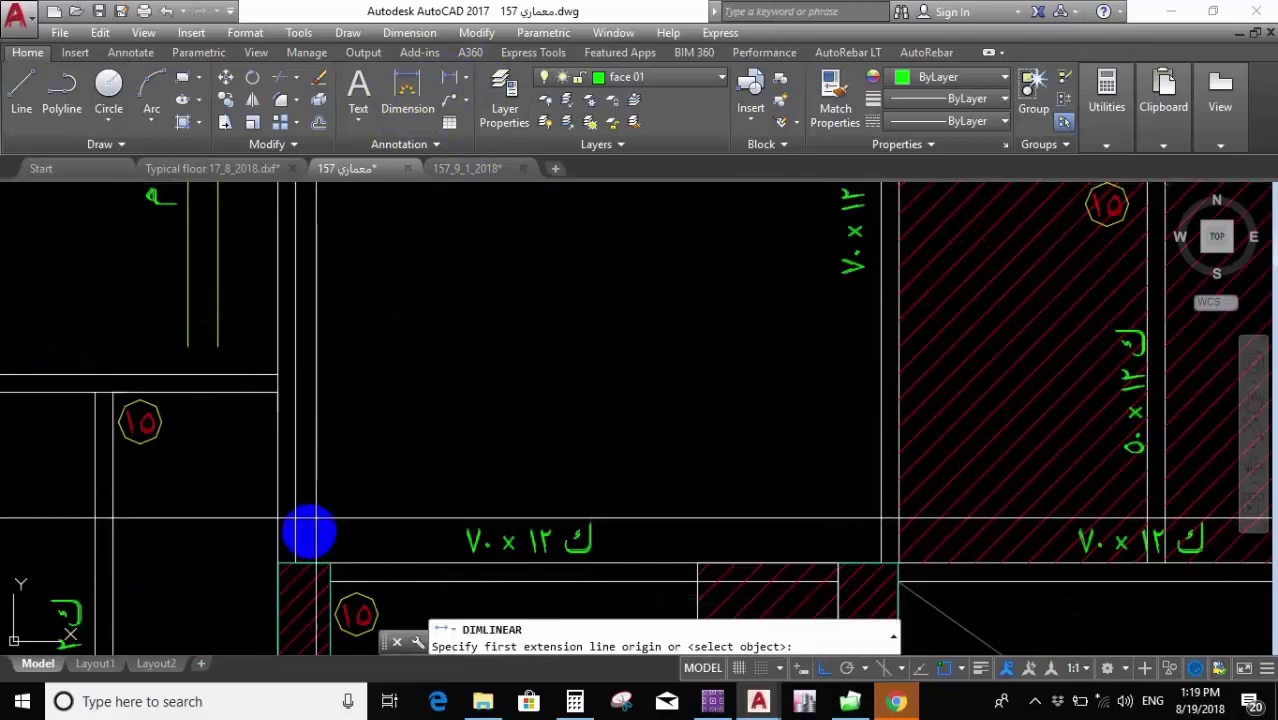
left_click(296, 533)
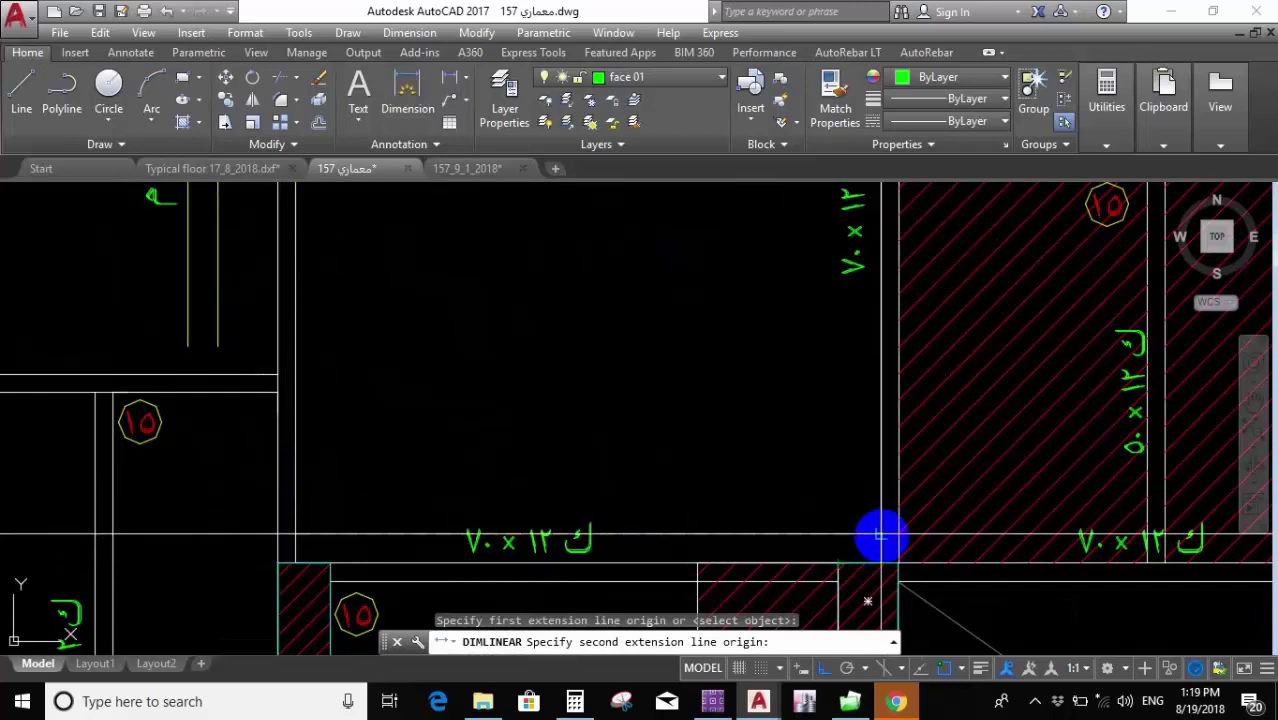
left_click(880, 537)
left_click(770, 491)
scroll(693, 506, "down", 5)
key("Return")
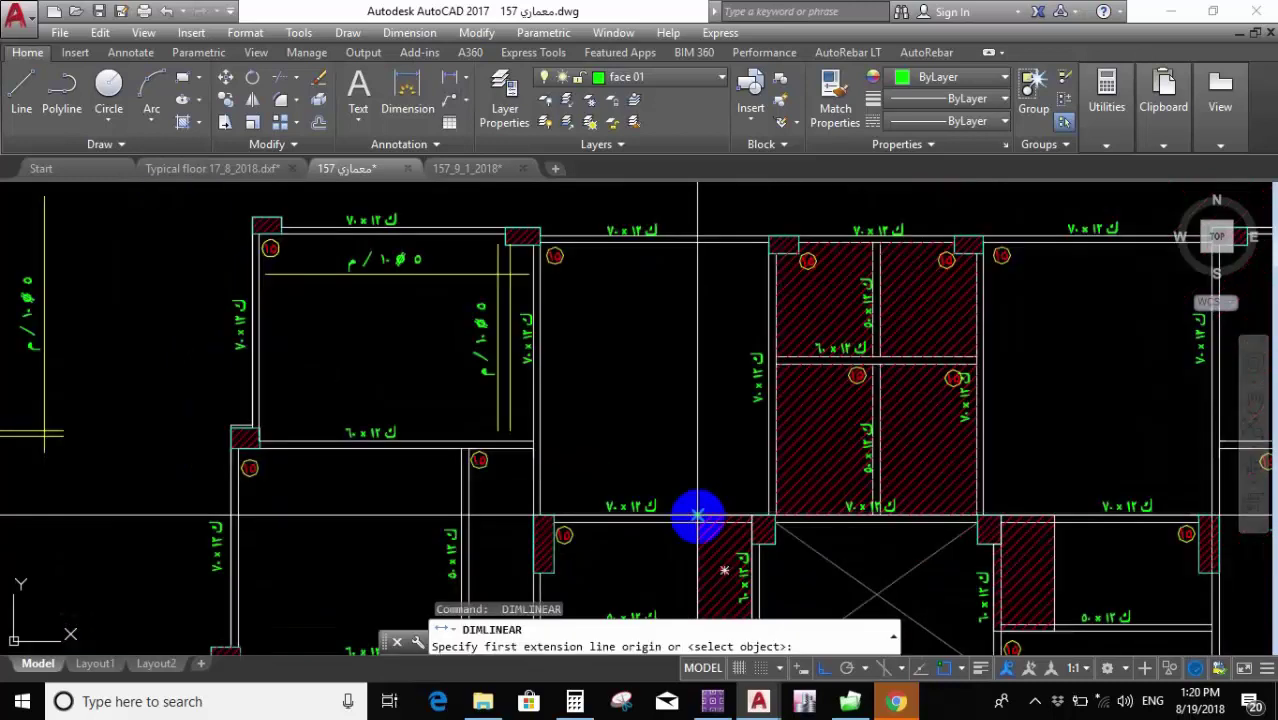
left_click(698, 516)
left_click(693, 237)
scroll(693, 237, "up", 5)
scroll(682, 320, "down", 7)
key("Escape")
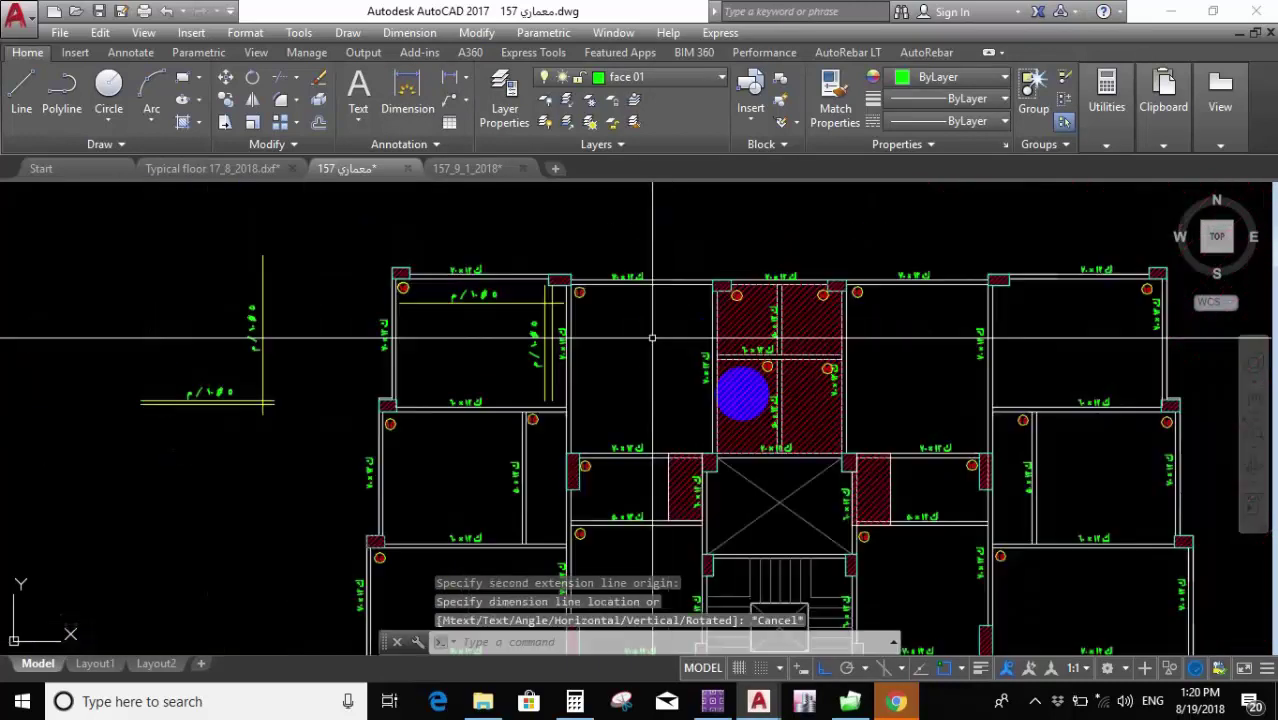
Draw a horizontal bar line across the adjacent room, just above its lower beam label and short of both side walls.
type("l")
key("Return")
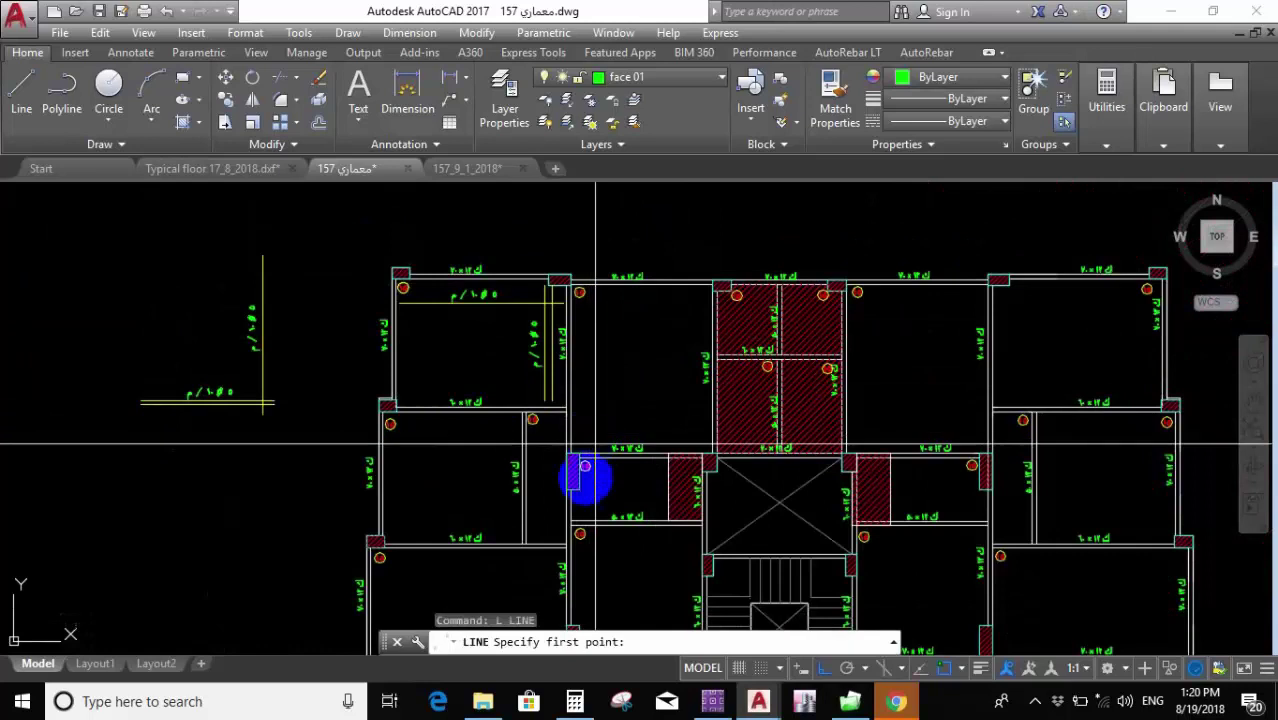
scroll(579, 474, "up", 4)
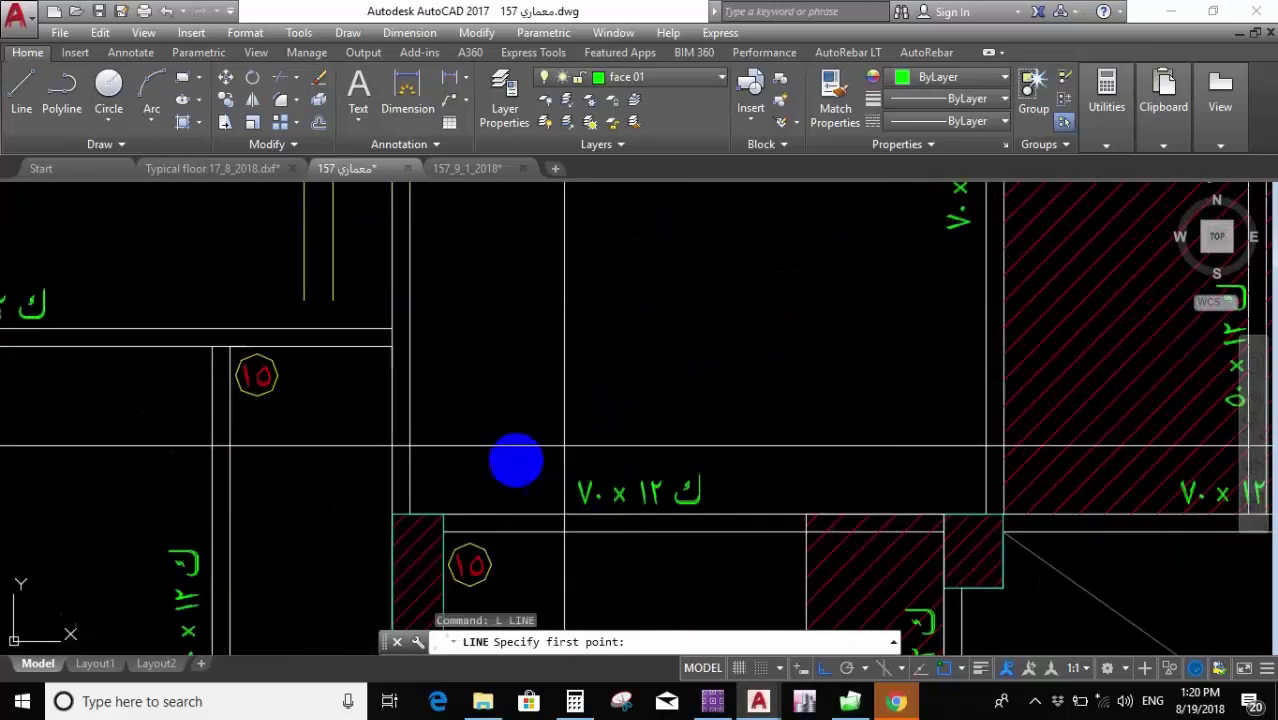
left_click(432, 462)
left_click(975, 440)
key("Escape")
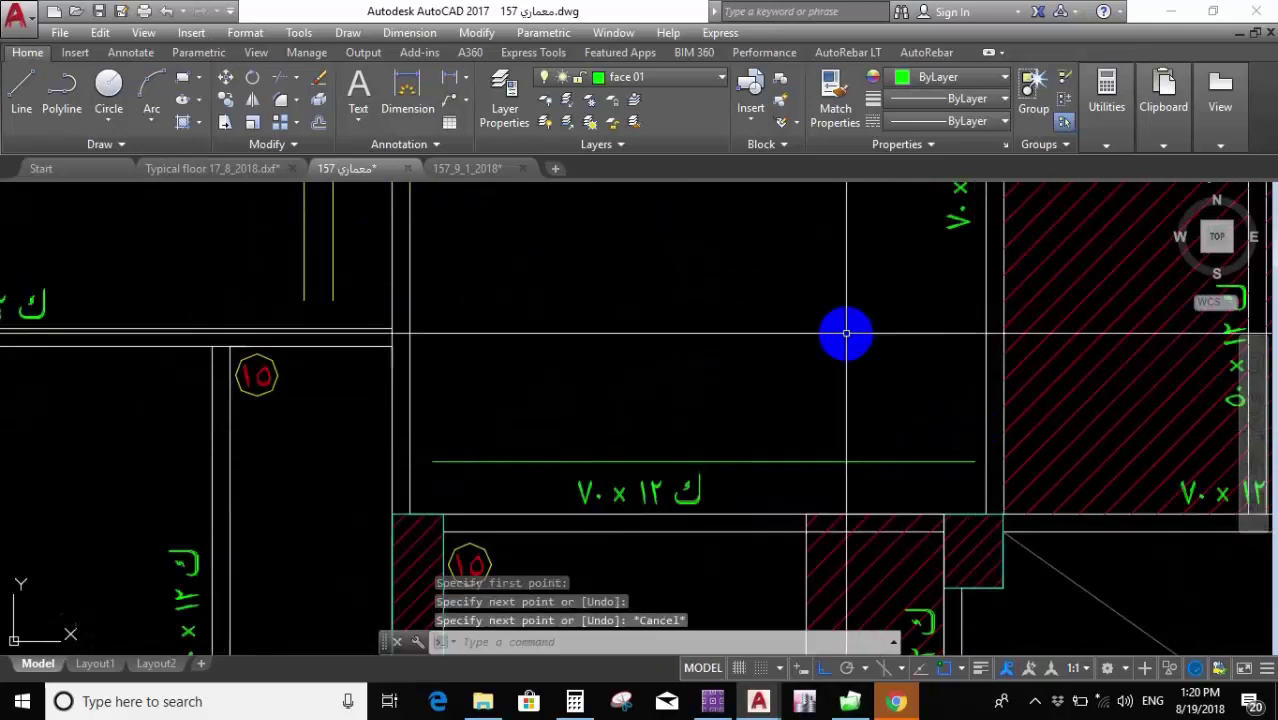
Offset the new horizontal bar line upward by 0.2 into the room.
type("o")
key("Return")
key("Return")
left_click(765, 461)
left_click(751, 407)
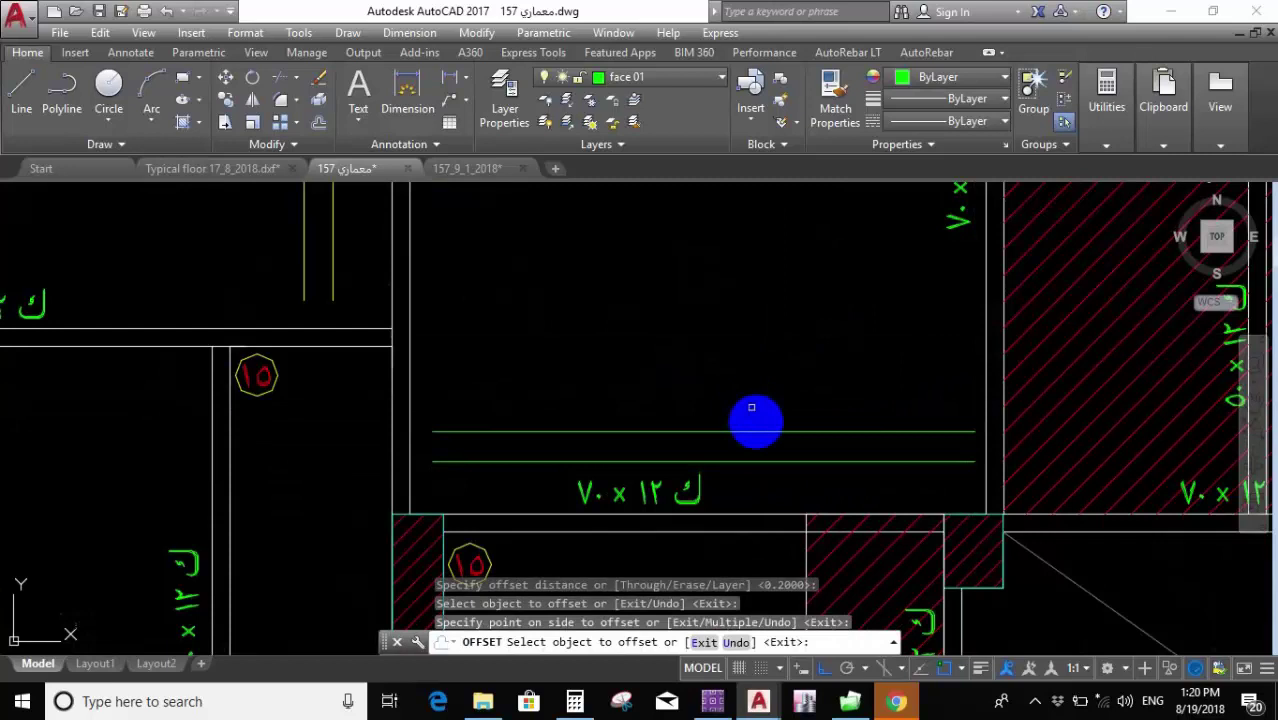
key("Escape")
Move the upper of the two horizontal bar lines down 0.1, closer to the lower one.
left_click(759, 407)
left_click(764, 436)
type("m")
key("Return")
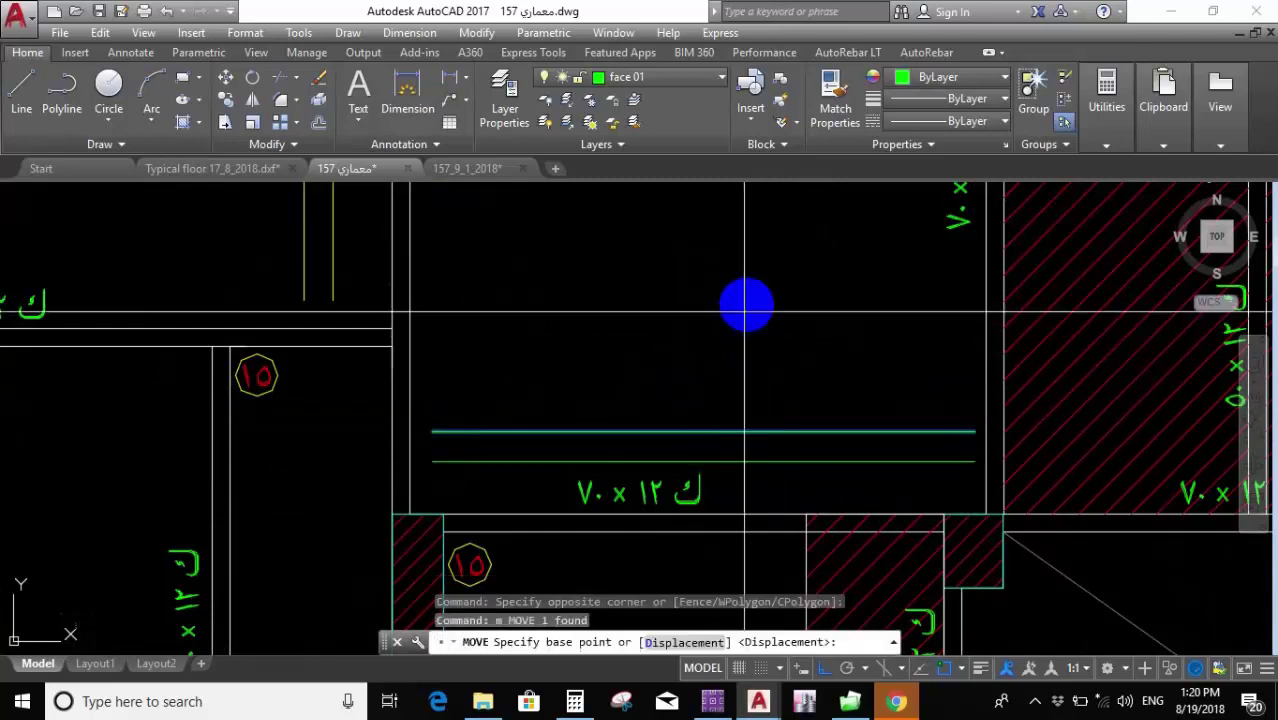
left_click(746, 307)
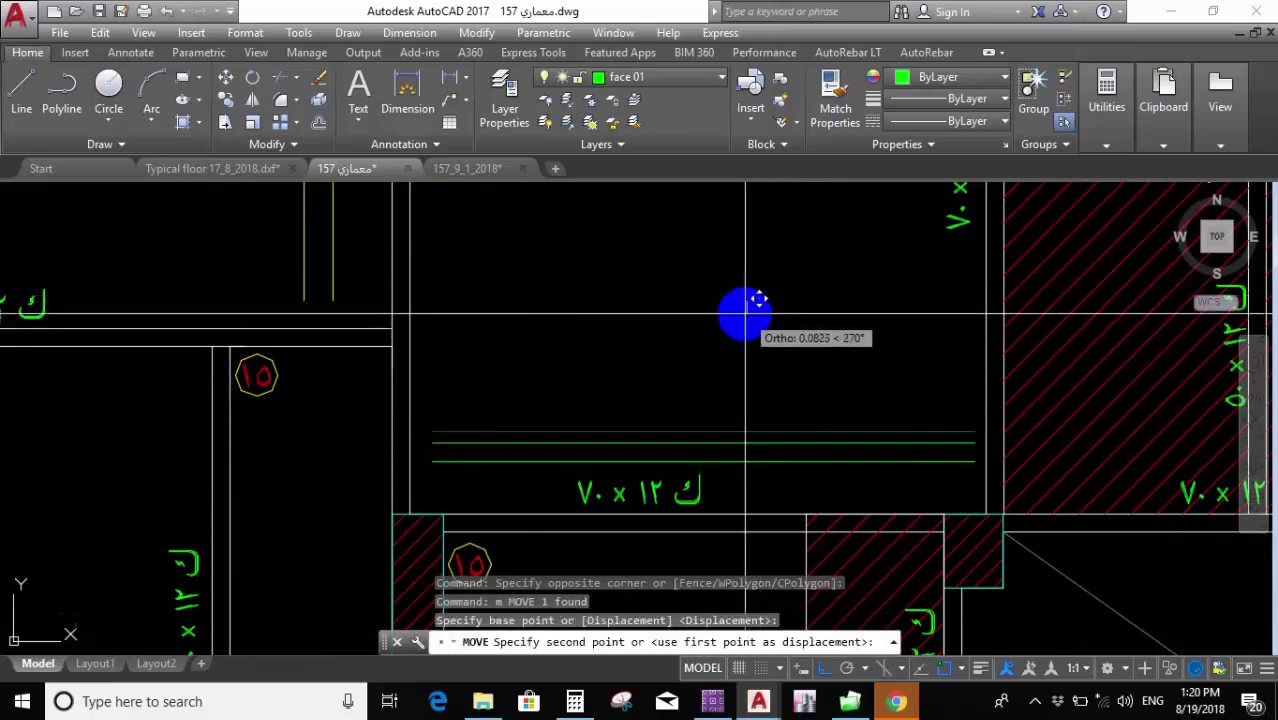
type(".1")
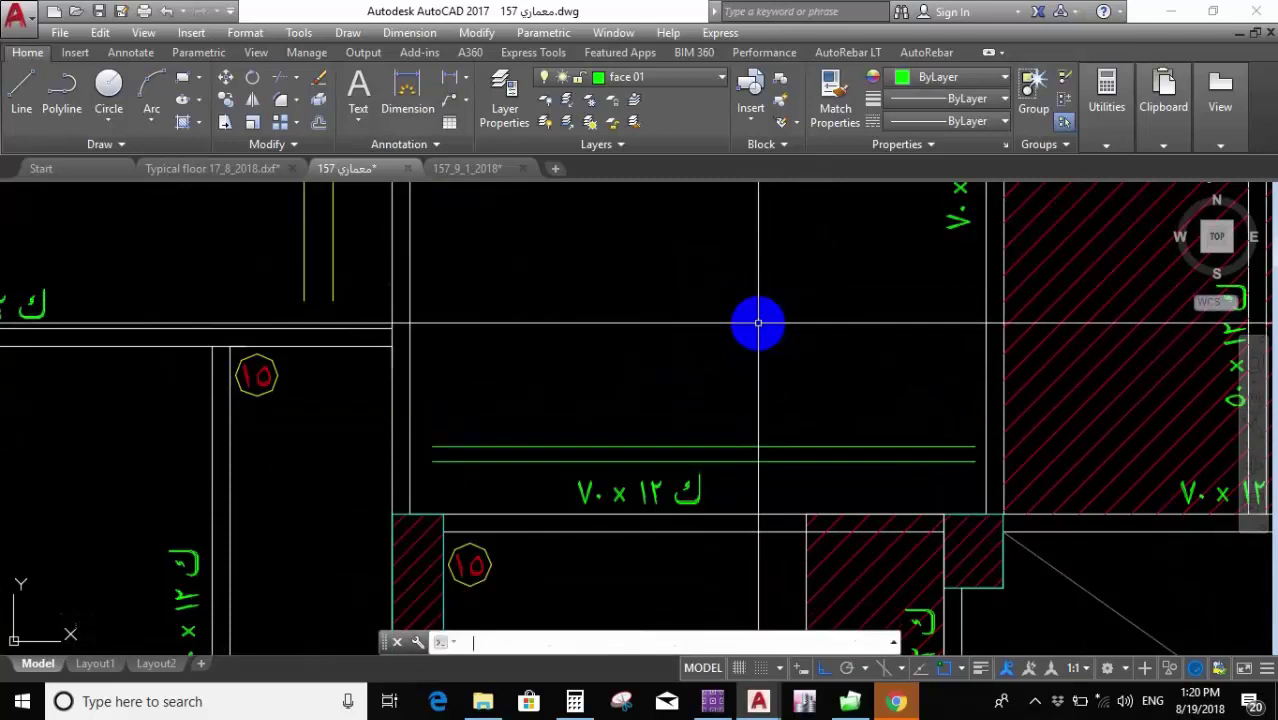
key("Return")
Move the right one of the top-left room's two vertical bars 0.1 left, closer to its pair.
scroll(348, 251, "down", 5)
scroll(498, 337, "up", 5)
left_click(498, 337)
left_click(618, 468)
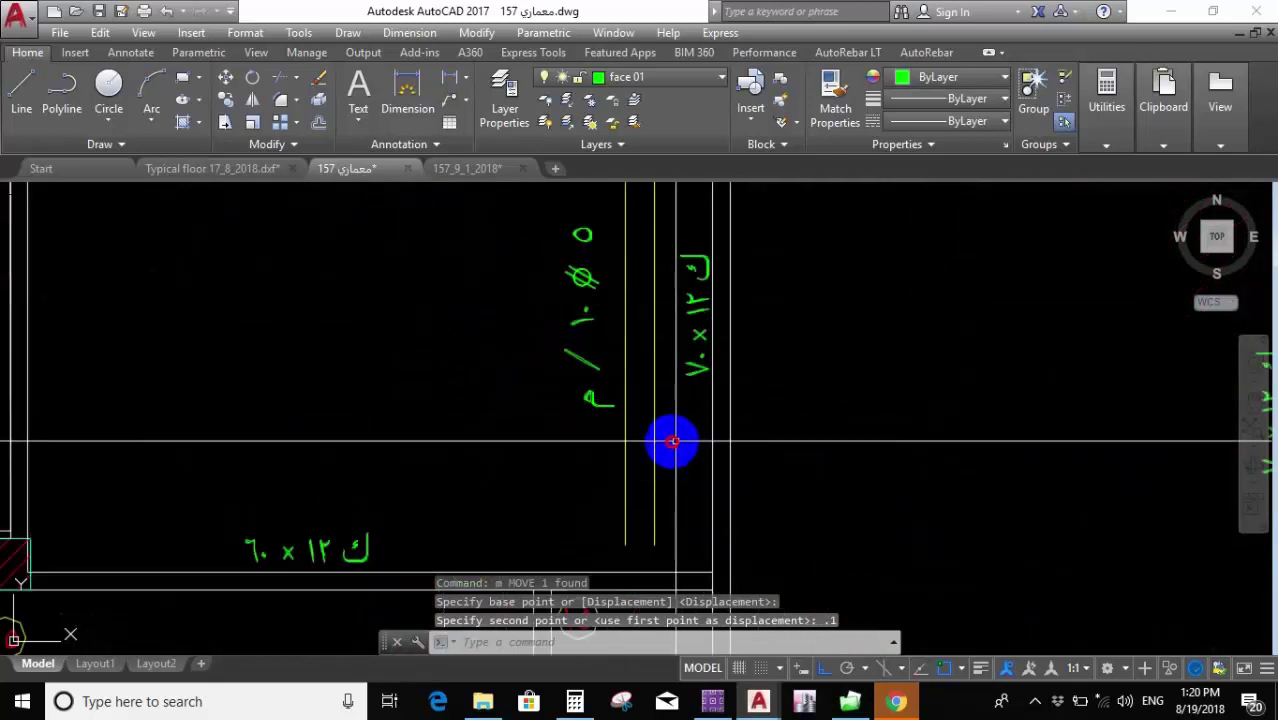
type("m")
key("Return")
left_click(583, 428)
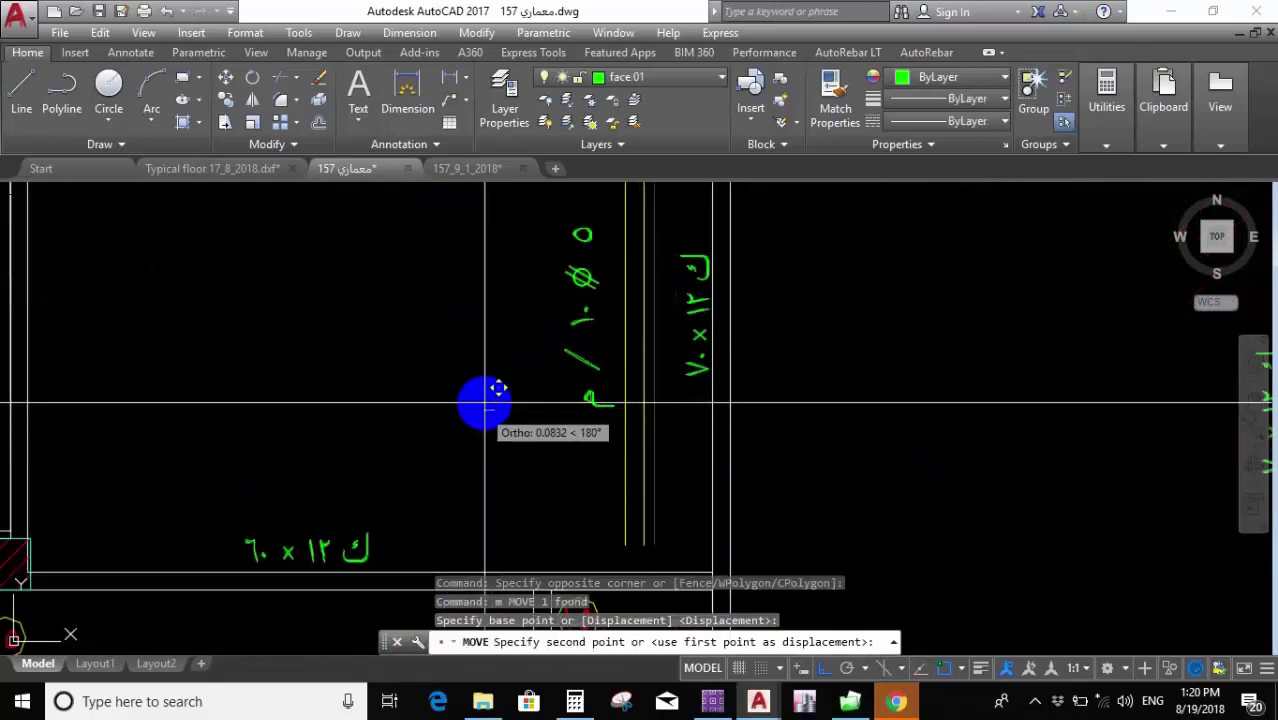
type(".1")
key("Return")
scroll(442, 414, "down", 3)
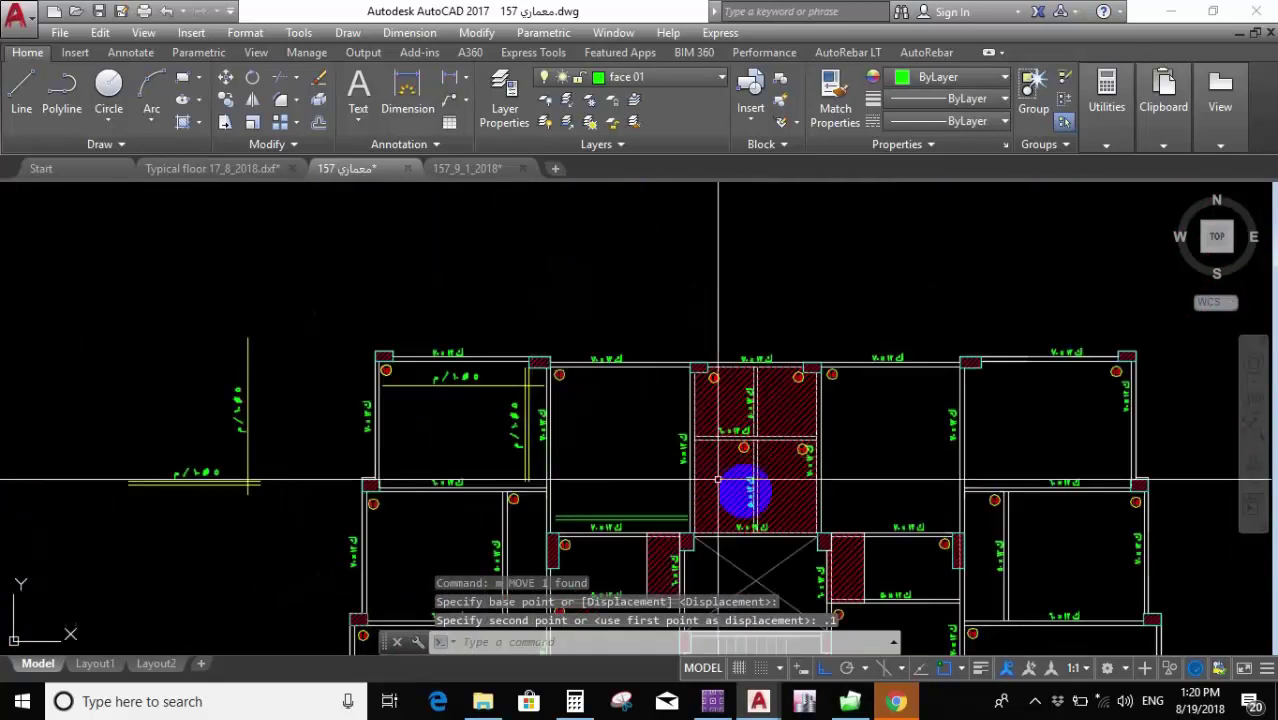
Draw a vertical bar line along the adjacent room's right wall, from the lower beam label up past the top beam.
scroll(647, 537, "up", 2)
scroll(660, 420, "down", 3)
scroll(600, 350, "up", 1)
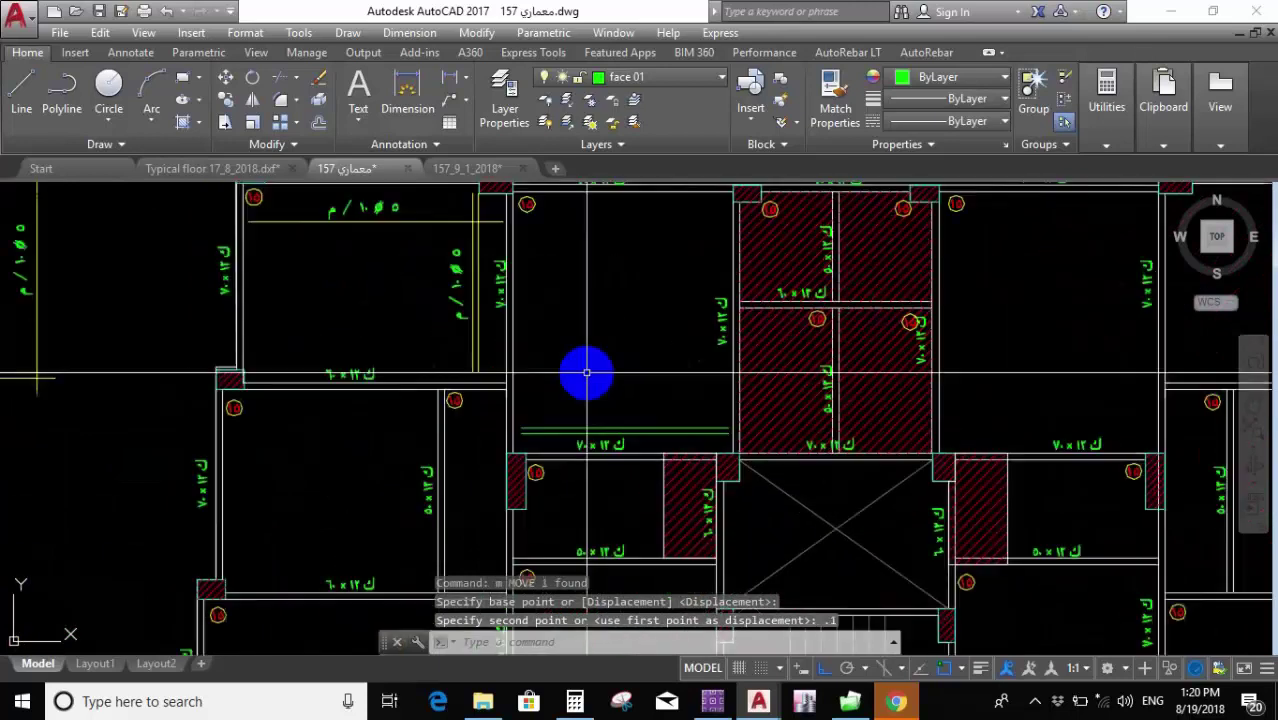
scroll(675, 314, "down", 1)
type("l")
key("Return")
scroll(680, 336, "up", 4)
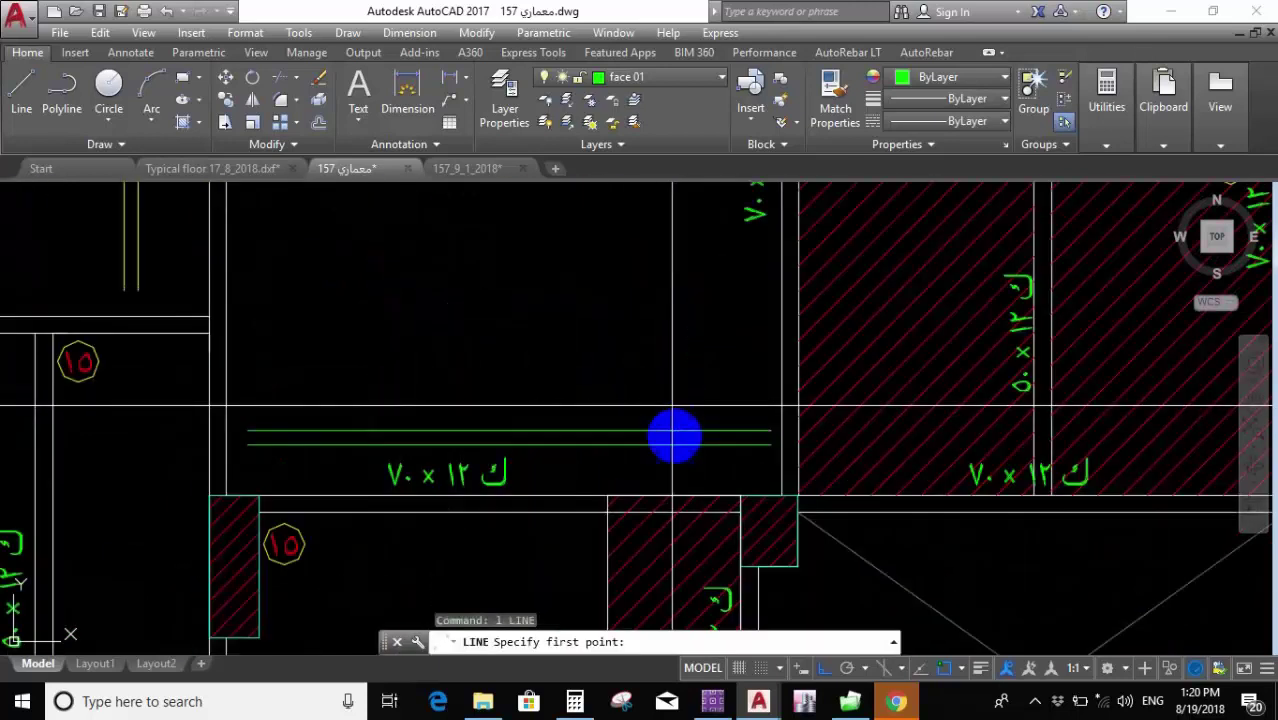
scroll(710, 420, "down", 5)
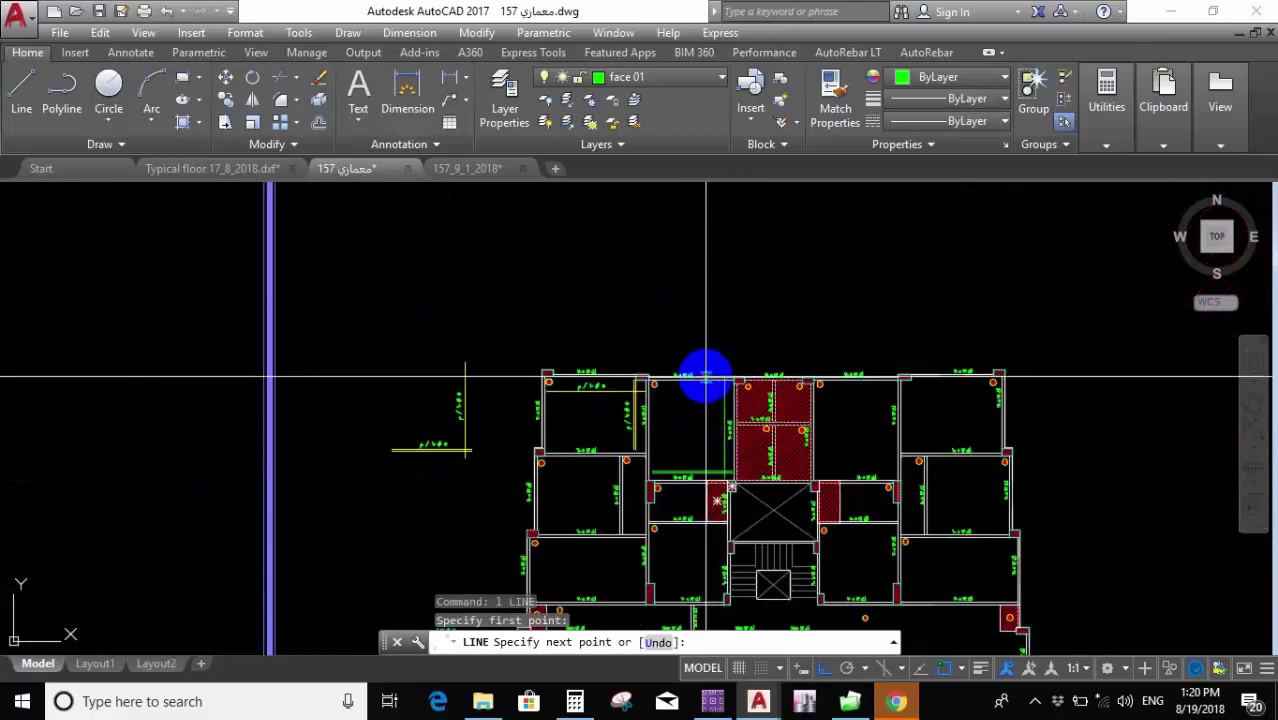
scroll(745, 311, "up", 3)
key("Escape")
scroll(752, 418, "up", 2)
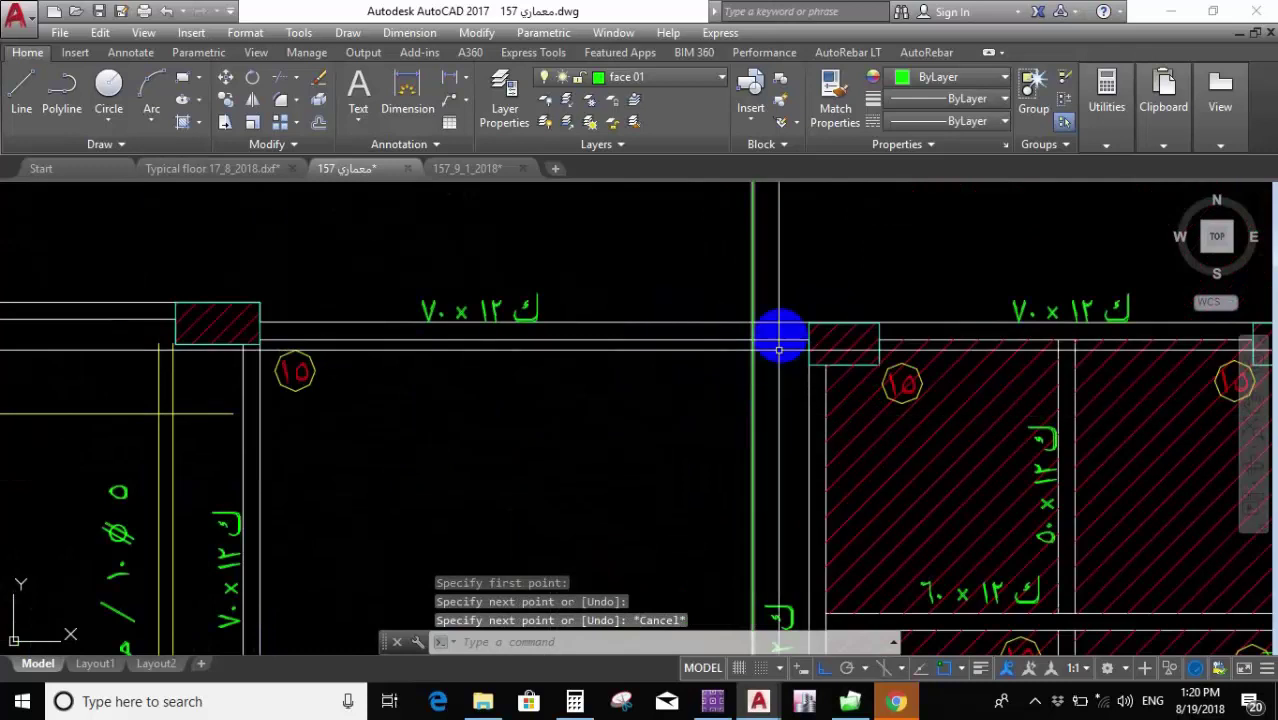
Stretch the upper end of the new vertical bar line down, inside the room below the top beam.
scroll(779, 349, "down", 2)
type("s")
key("Return")
left_click(796, 274)
left_click(713, 322)
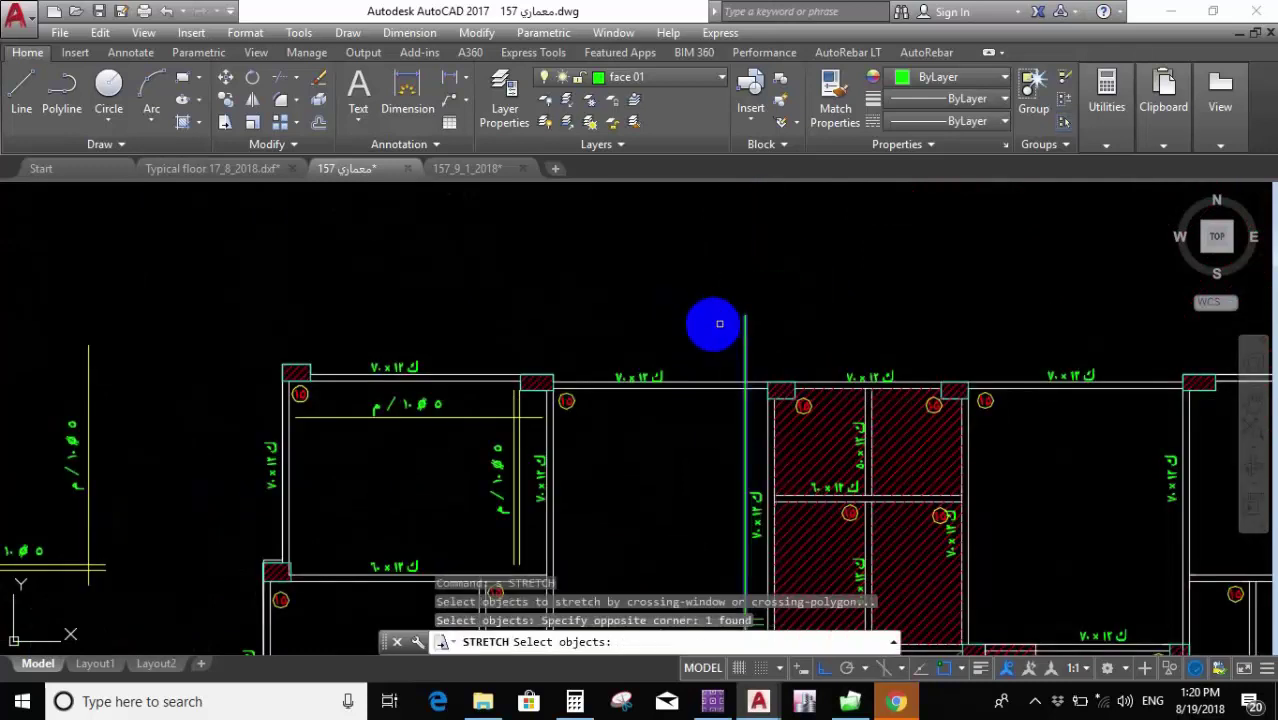
key("Return")
left_click(691, 275)
scroll(703, 371, "up", 4)
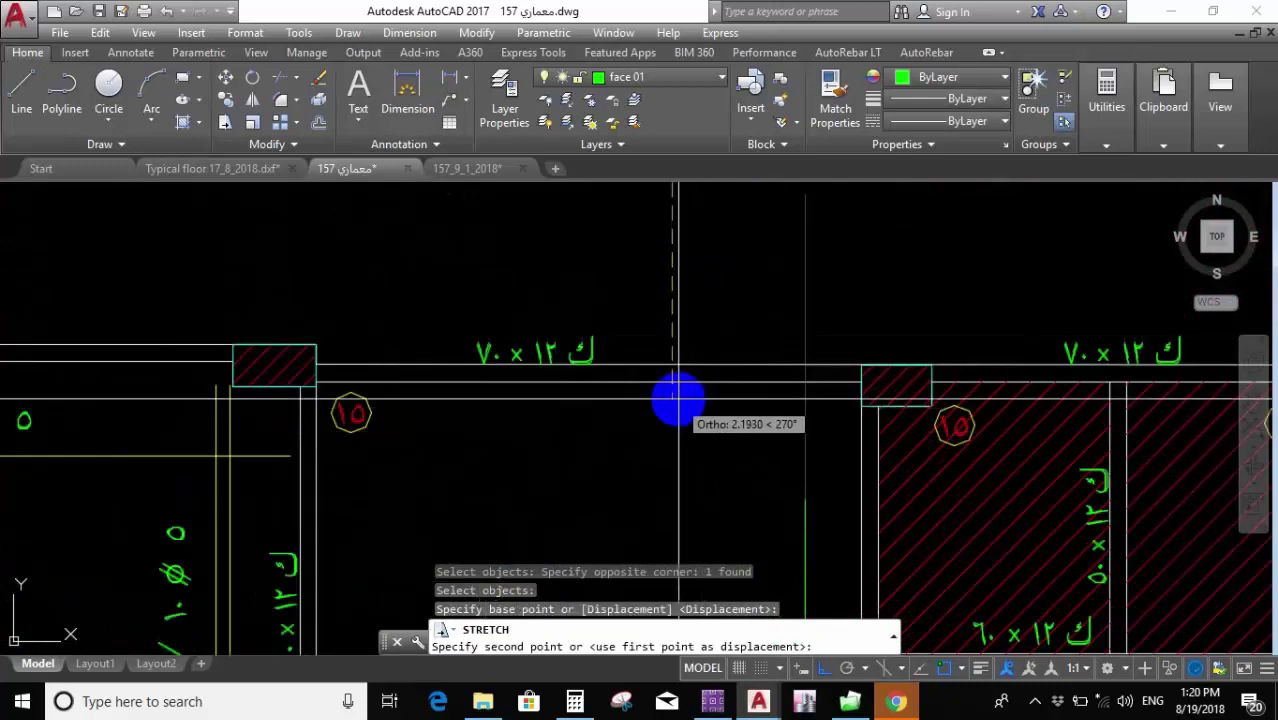
left_click(680, 403)
Stretch the vertical bar line's upper end back up, ending it just short of the room's top beam.
scroll(736, 416, "down", 3)
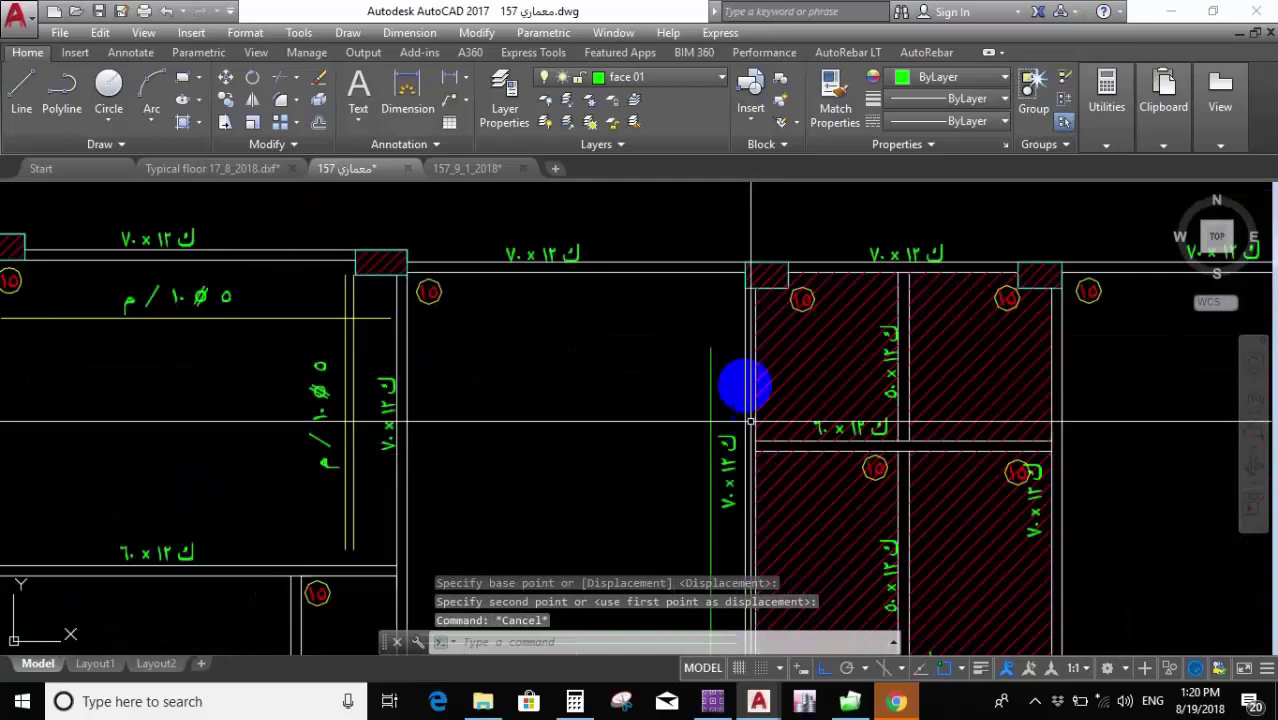
type("s")
key("Return")
left_click(645, 416)
left_click(703, 371)
key("Return")
left_click(653, 460)
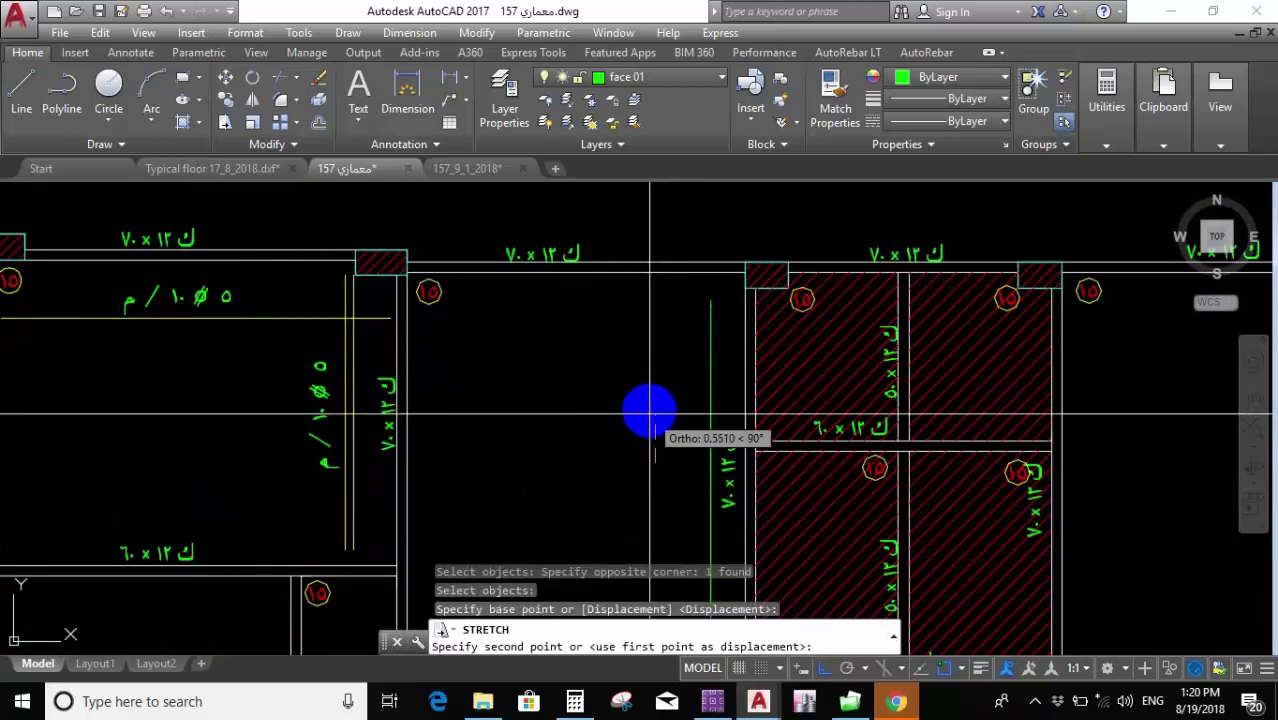
left_click(652, 405)
Match the adjacent room's two horizontal bars and its vertical bar to the yellow bar properties of the top-left room.
scroll(600, 420, "down", 5)
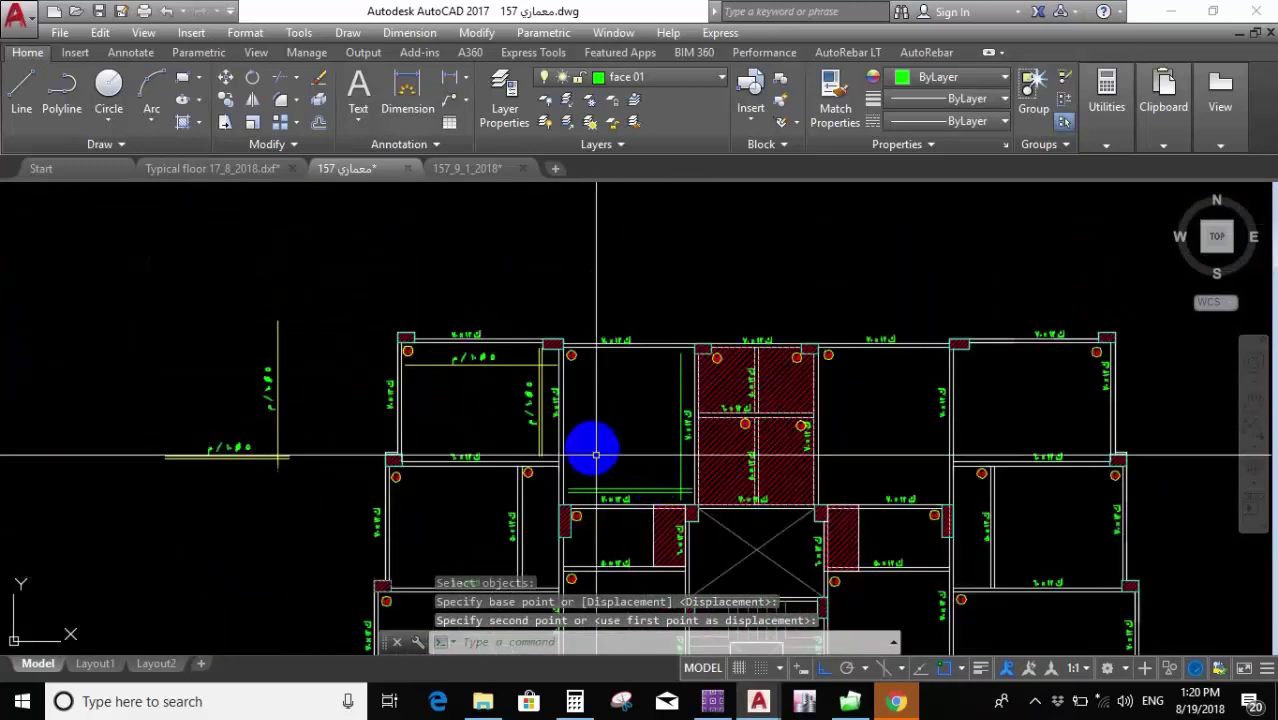
scroll(731, 421, "up", 2)
type("ma")
key("Return")
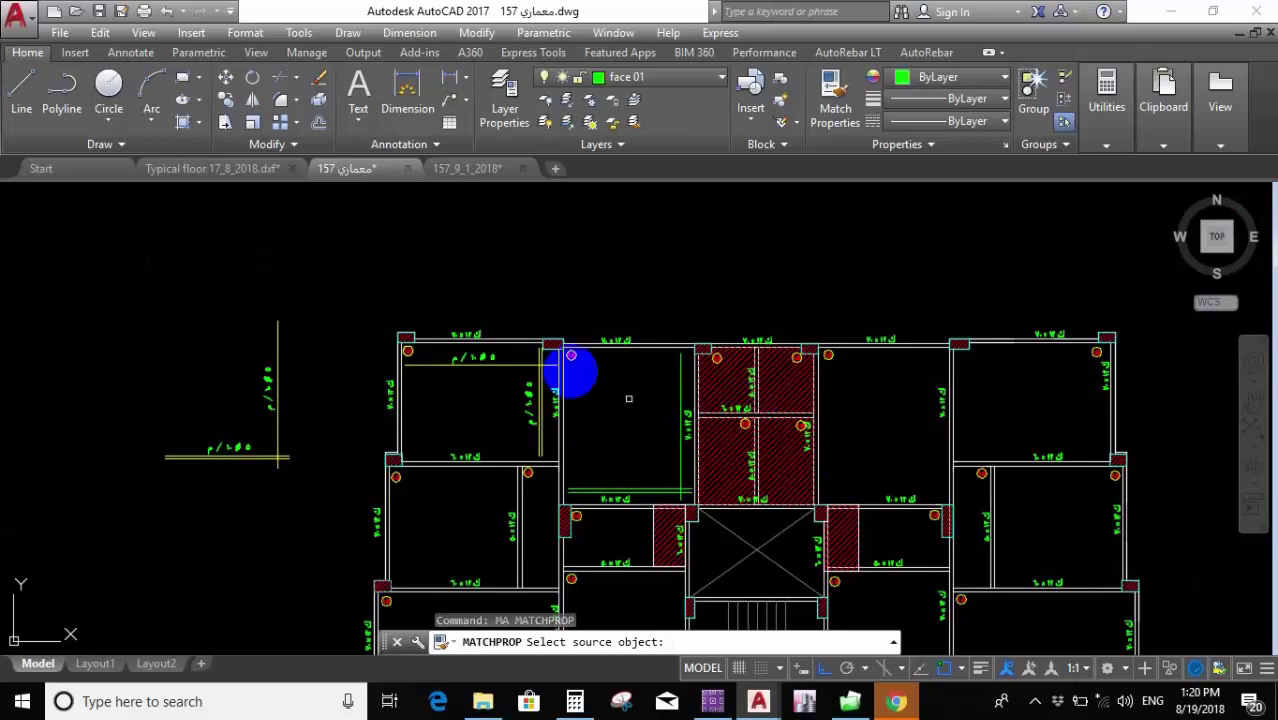
left_click(521, 365)
scroll(653, 490, "up", 4)
left_click(653, 511)
left_click(727, 448)
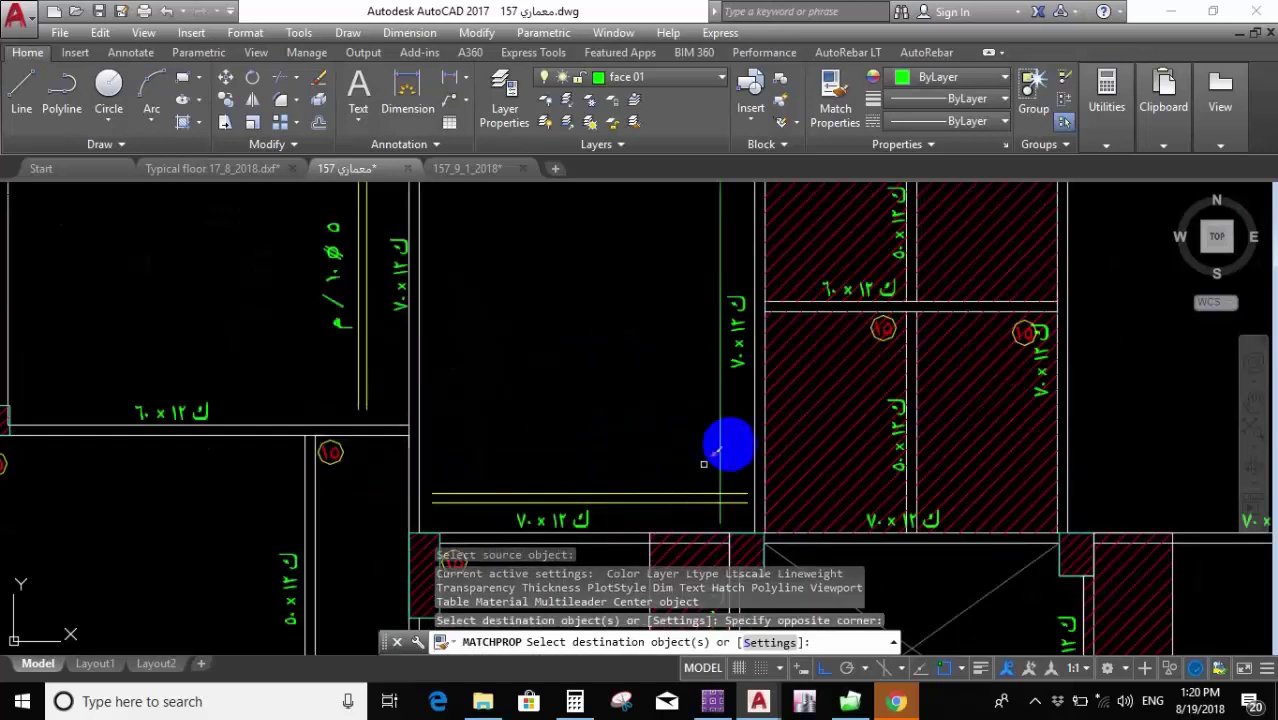
left_click(727, 448)
left_click(699, 456)
scroll(516, 297, "down", 5)
key("Escape")
Copy the top-left room's vertical 5Ø10/m label straight across to the adjacent room, beside its vertical bar.
scroll(547, 423, "up", 2)
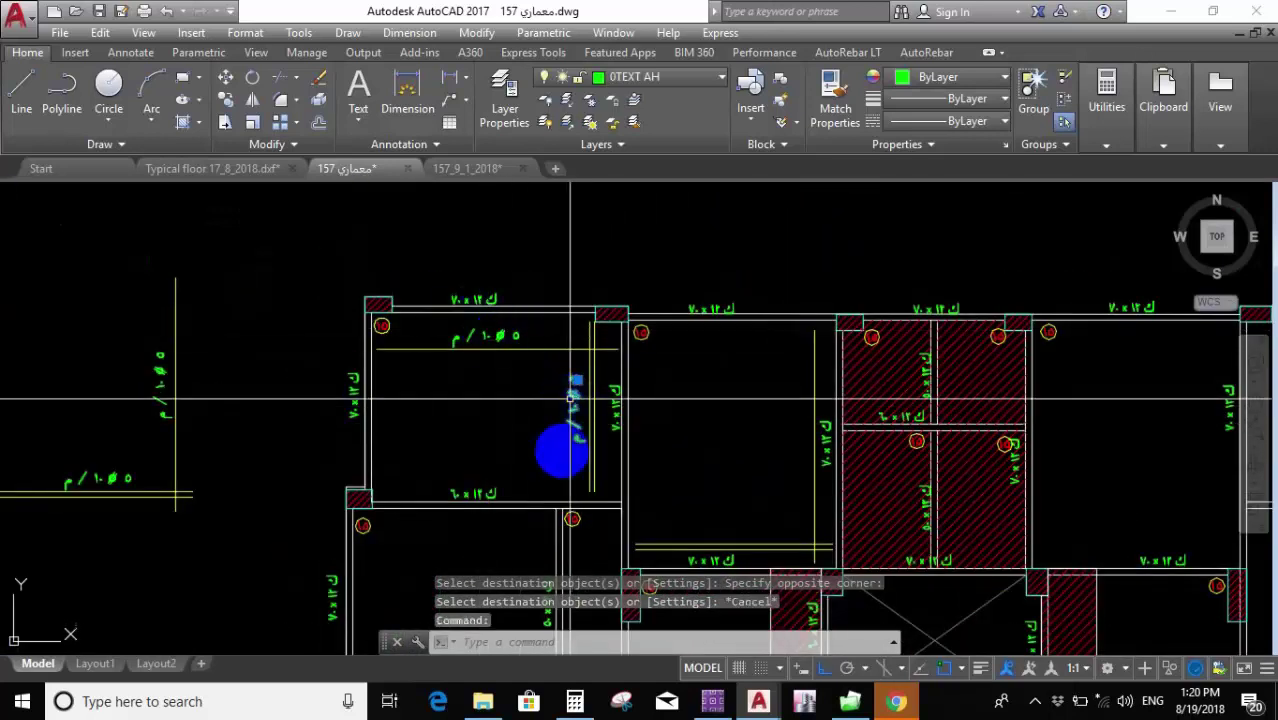
type("co")
key("Return")
left_click(524, 442)
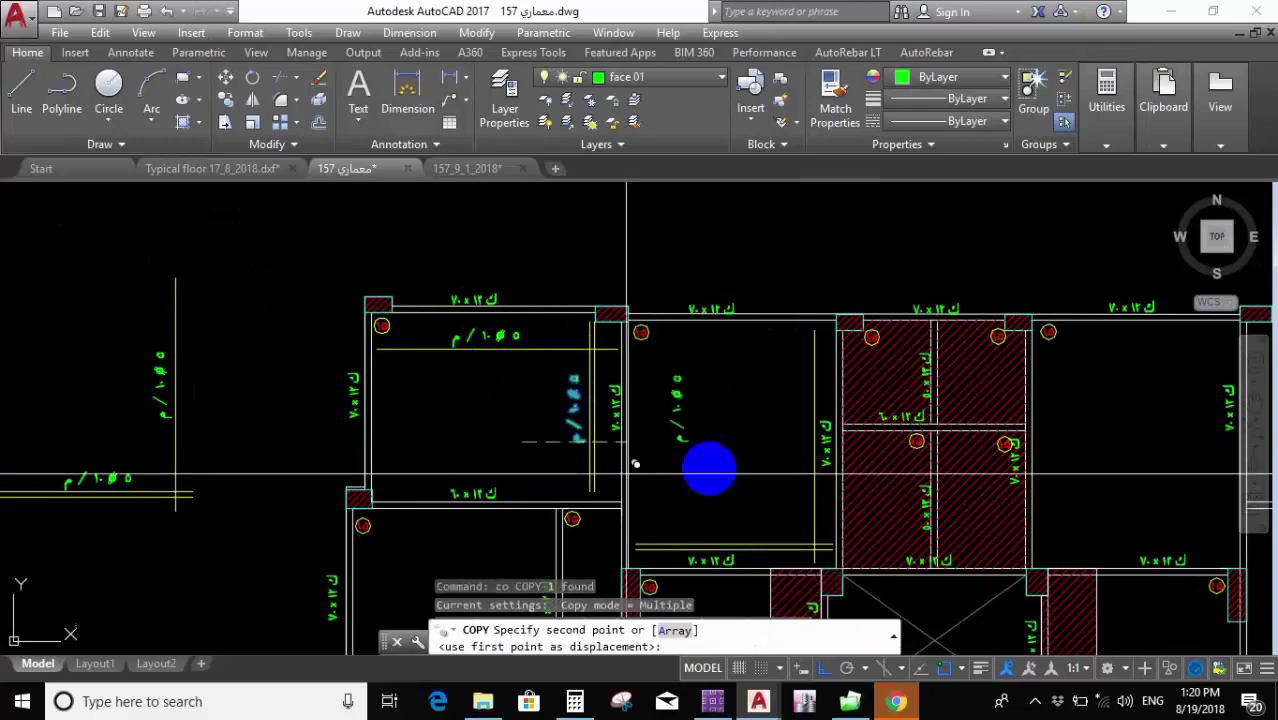
left_click(750, 460)
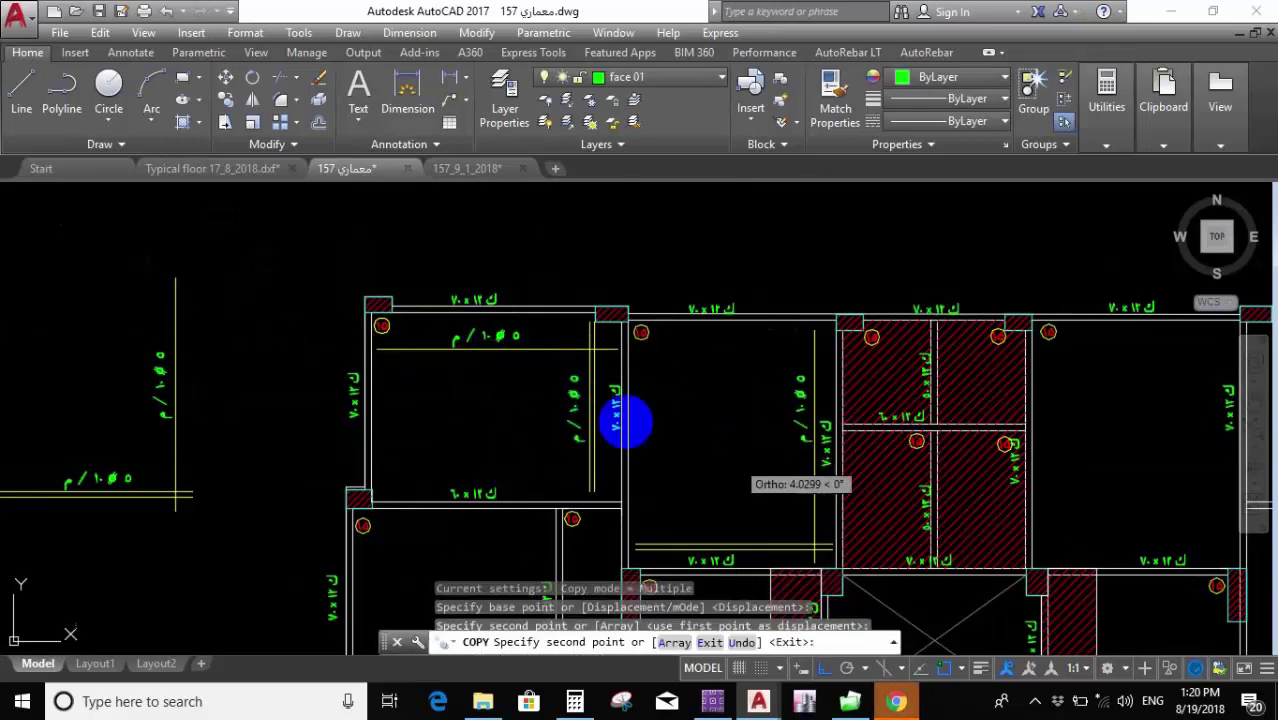
key("Escape")
Copy the top-left room's horizontal 5Ø10/m label to just above the adjacent room's pair of horizontal bars.
type("co")
key("Return")
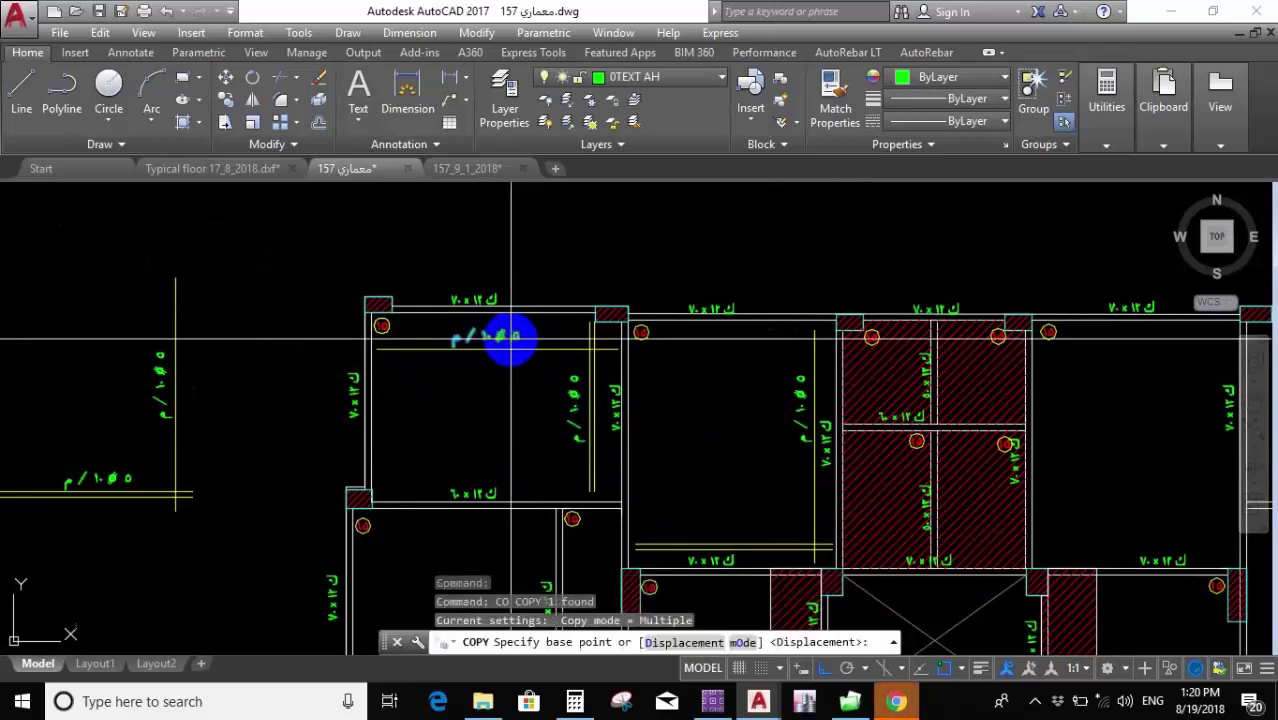
key("F9")
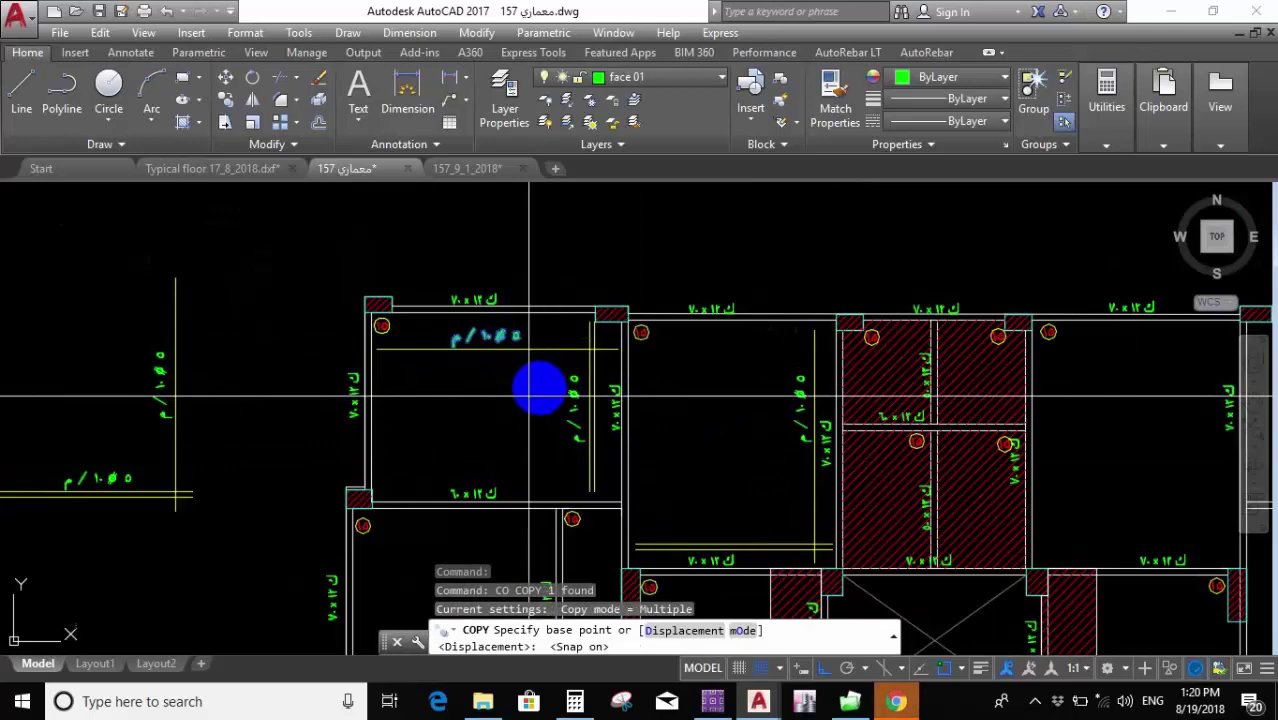
left_click(471, 357)
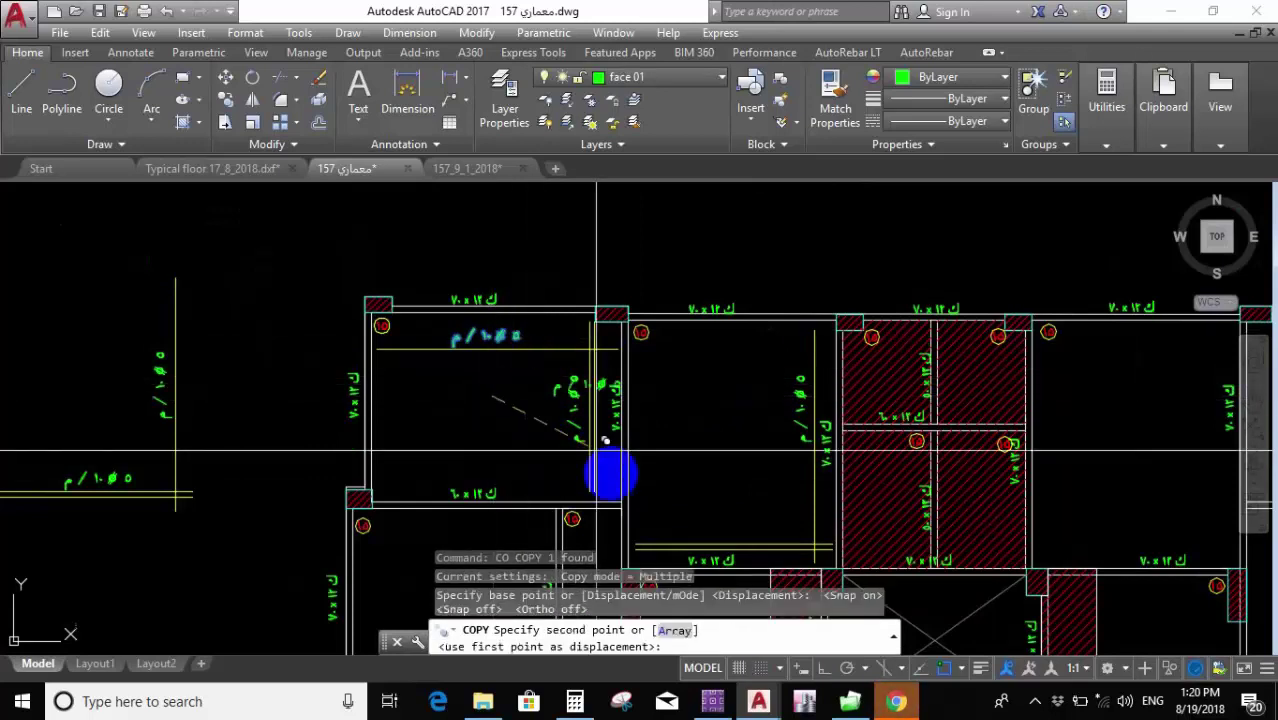
scroll(708, 514, "down", 3)
scroll(733, 405, "up", 5)
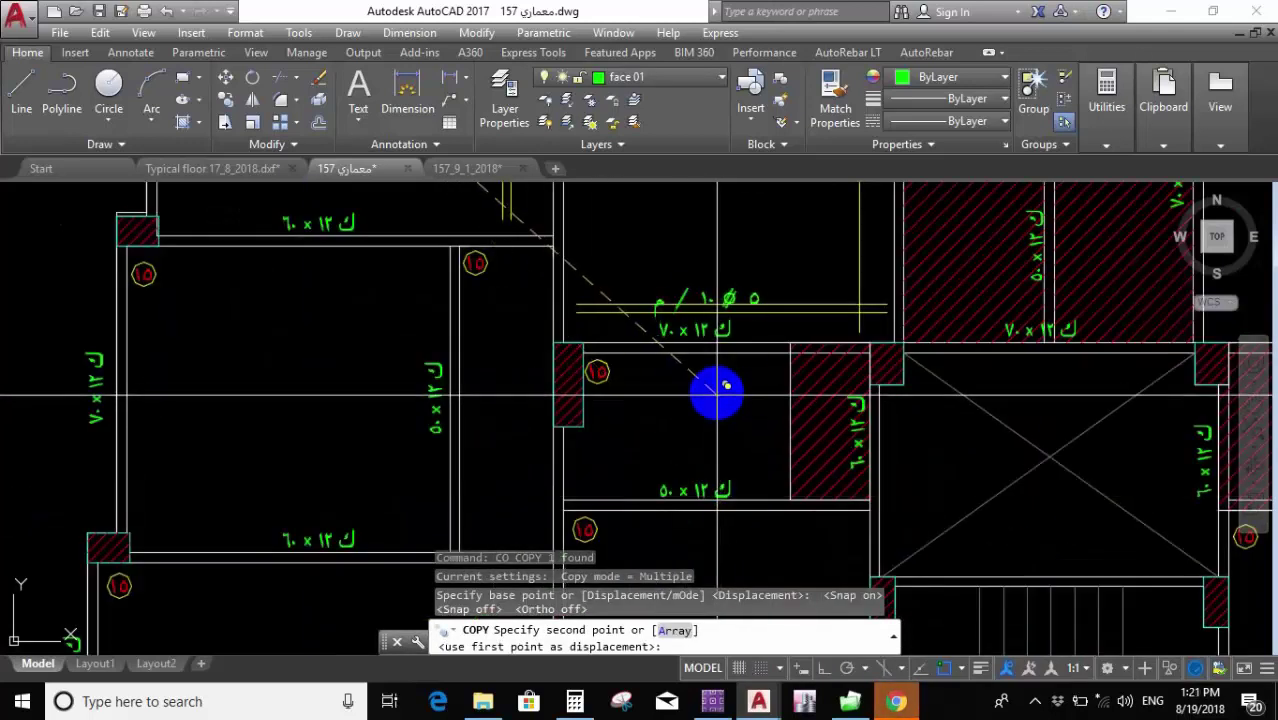
left_click(718, 384)
scroll(760, 382, "down", 2)
scroll(695, 315, "down", 2)
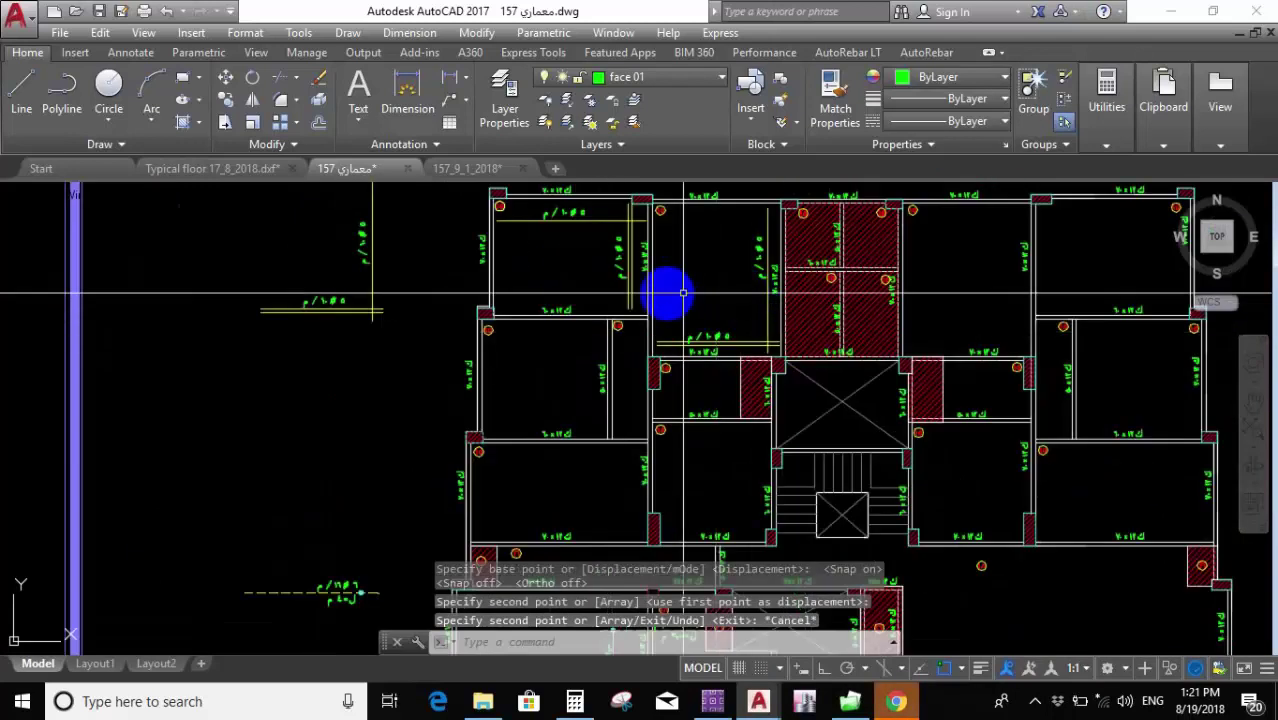
Move the adjacent room's vertical 5Ø10/m label slightly so it sits next to the vertical bar.
scroll(700, 280, "up", 4)
key("Escape")
left_click(756, 234)
left_click(692, 270)
type("m")
key("Return")
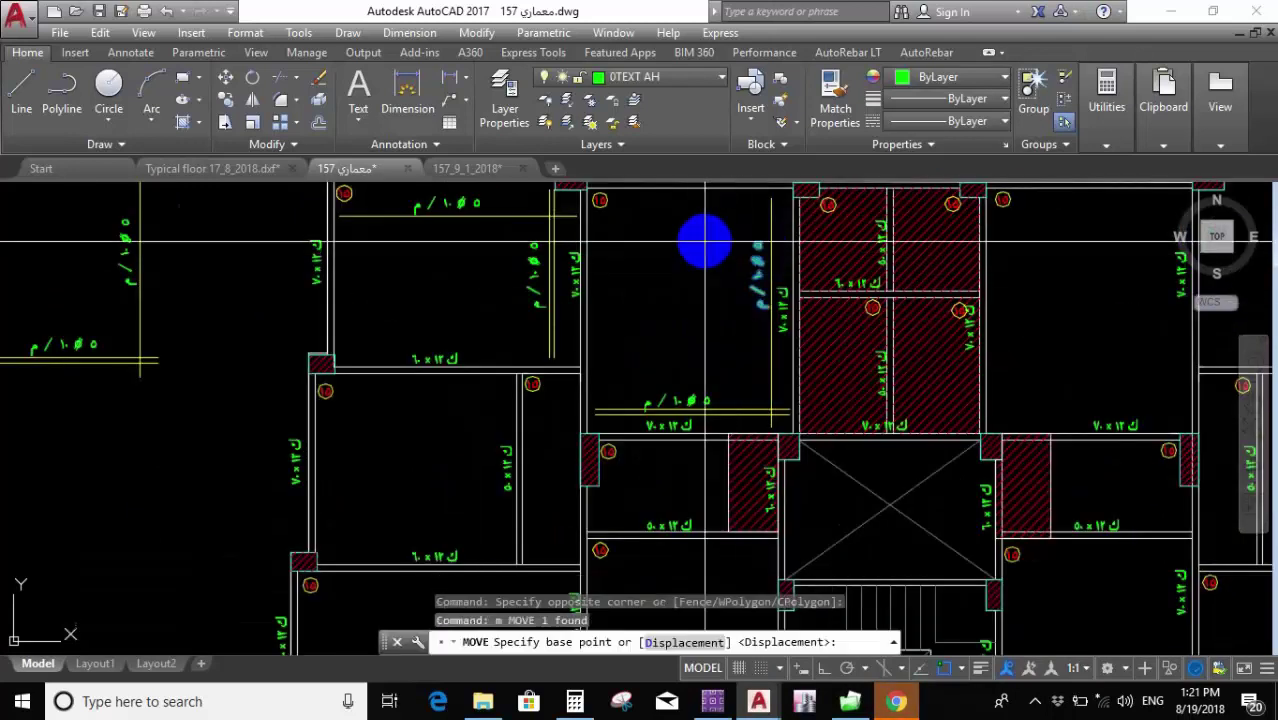
left_click(702, 228)
left_click(667, 277)
scroll(690, 300, "down", 5)
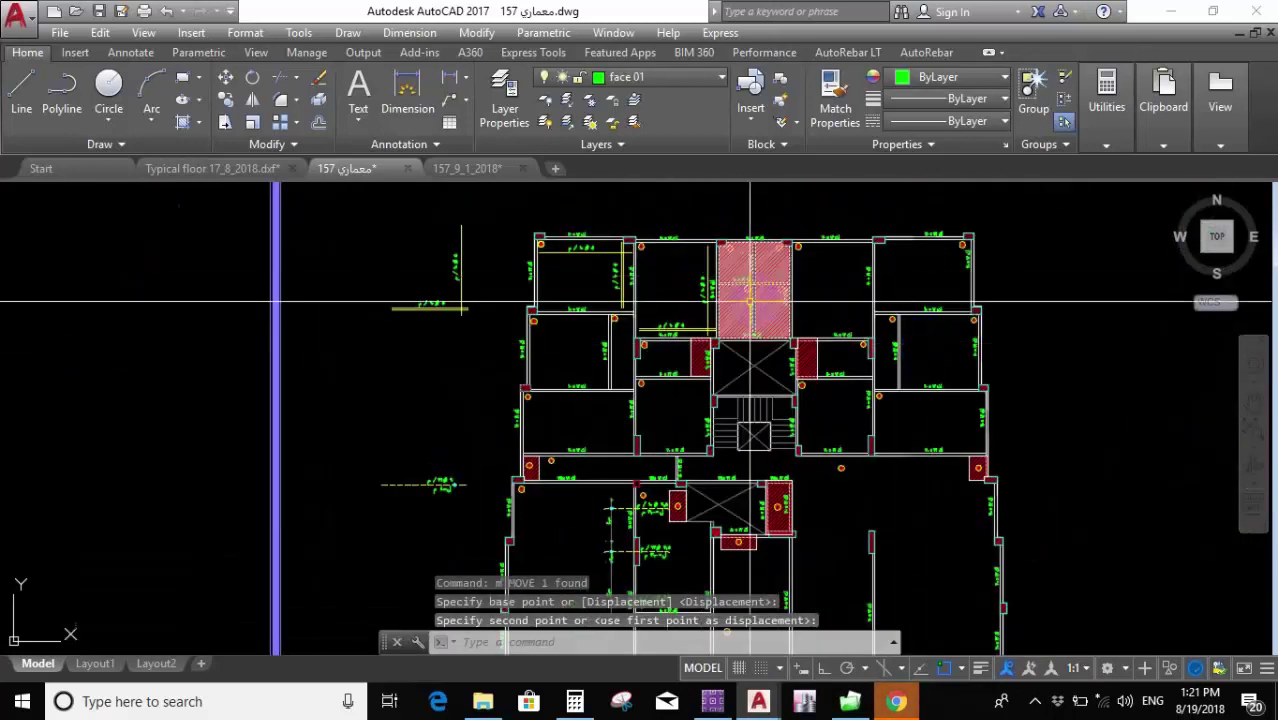
Erase the red hatch covering the four small rooms at the top centre of the plan.
scroll(677, 336, "up", 6)
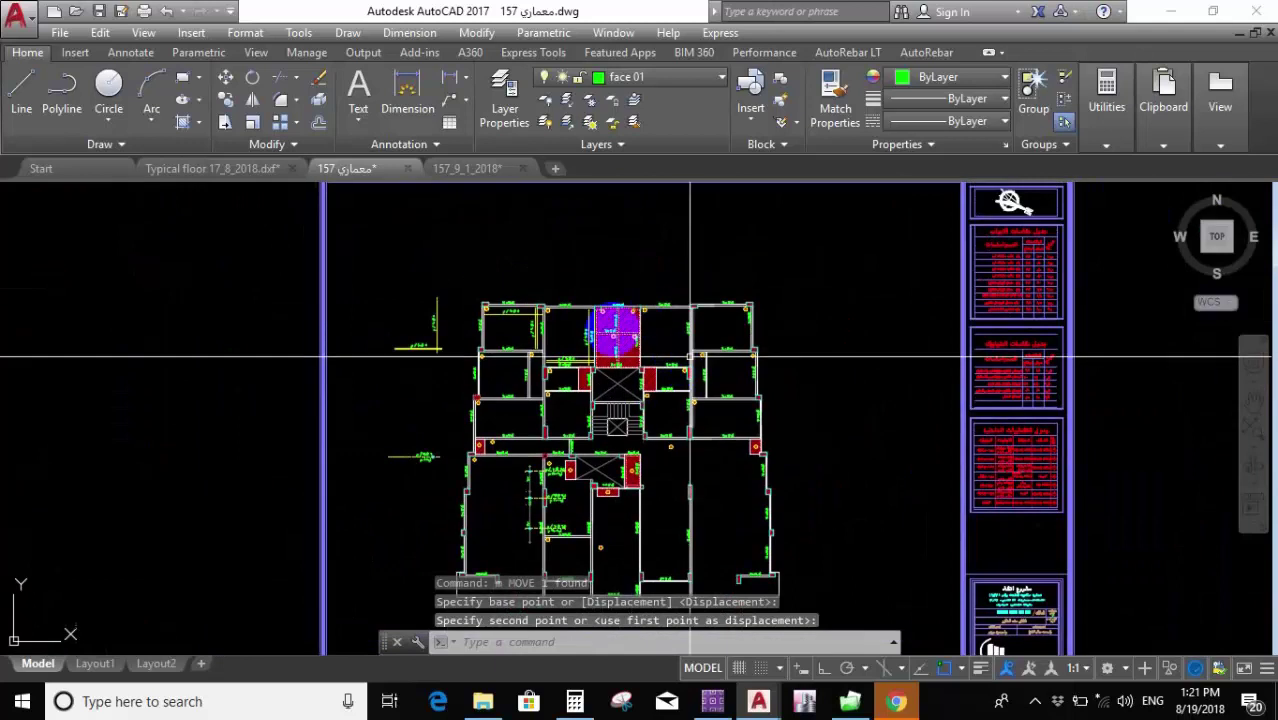
scroll(590, 310, "down", 5)
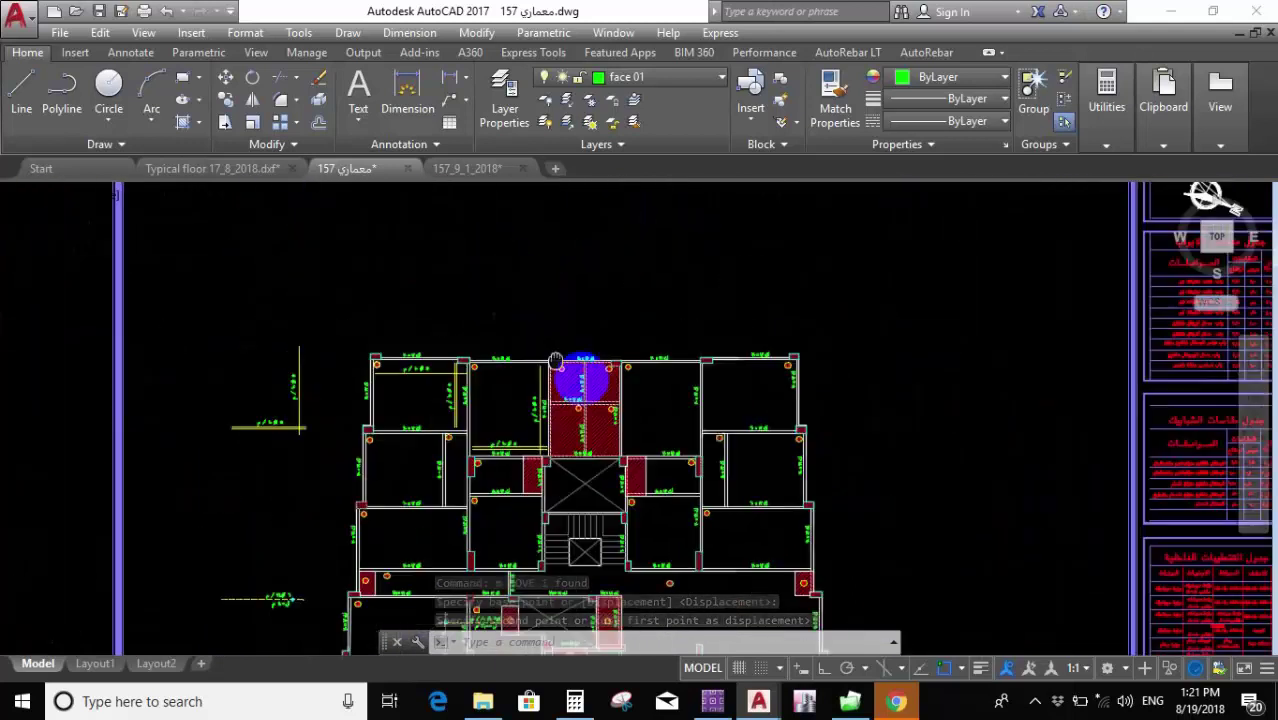
scroll(605, 290, "up", 5)
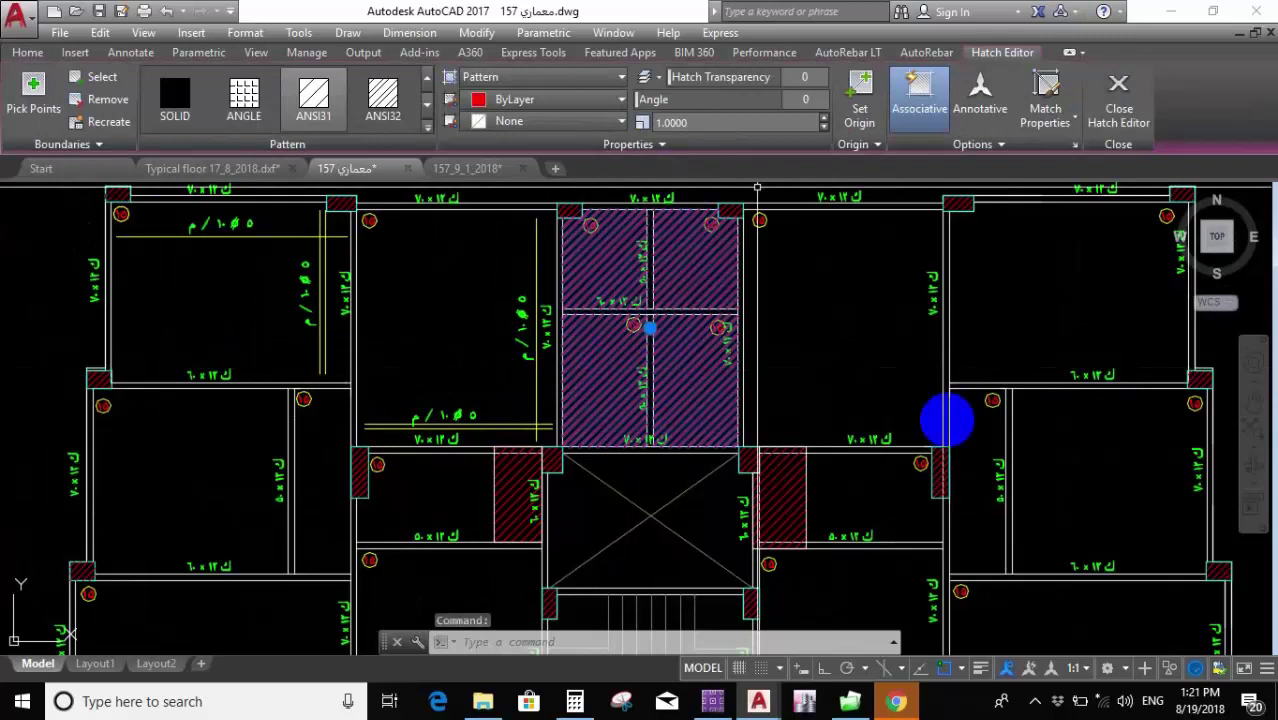
type("e")
key("Return")
mouse_move(673, 403)
middle_mouse_down()
mouse_move(642, 449)
mouse_move(590, 329)
mouse_move(568, 397)
middle_mouse_up()
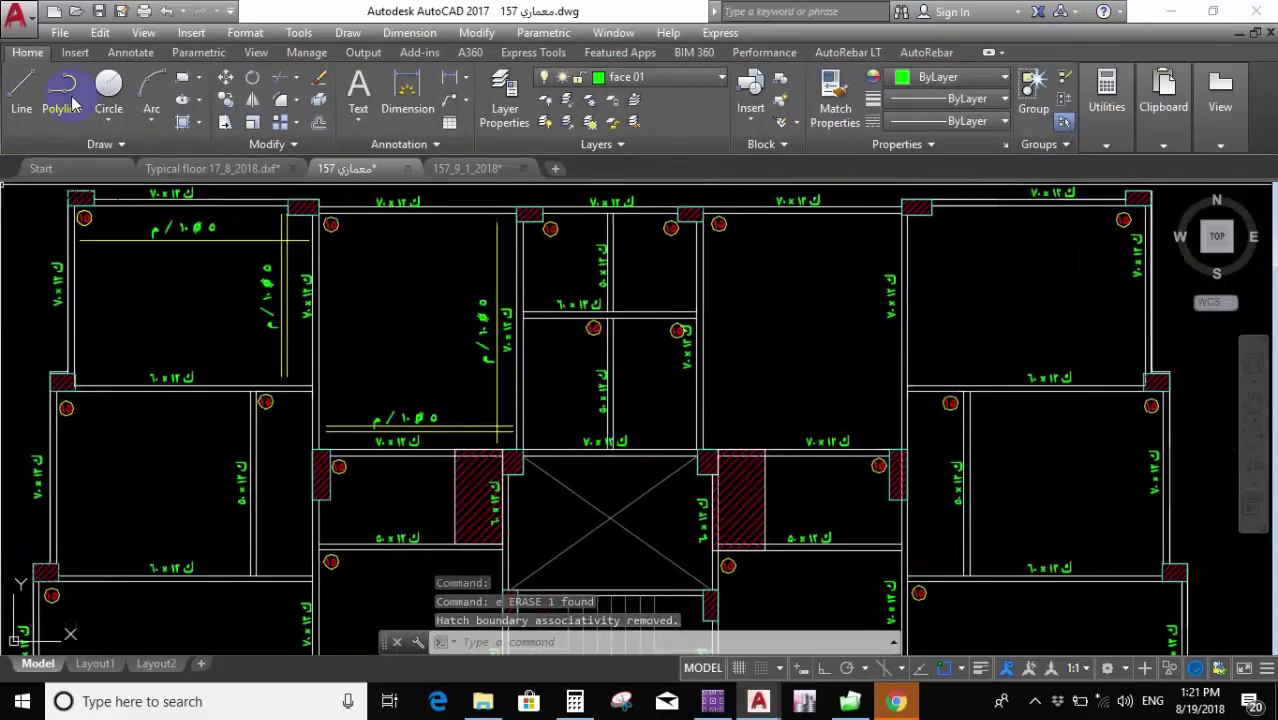
left_click(20, 92)
scroll(585, 414, "up", 5)
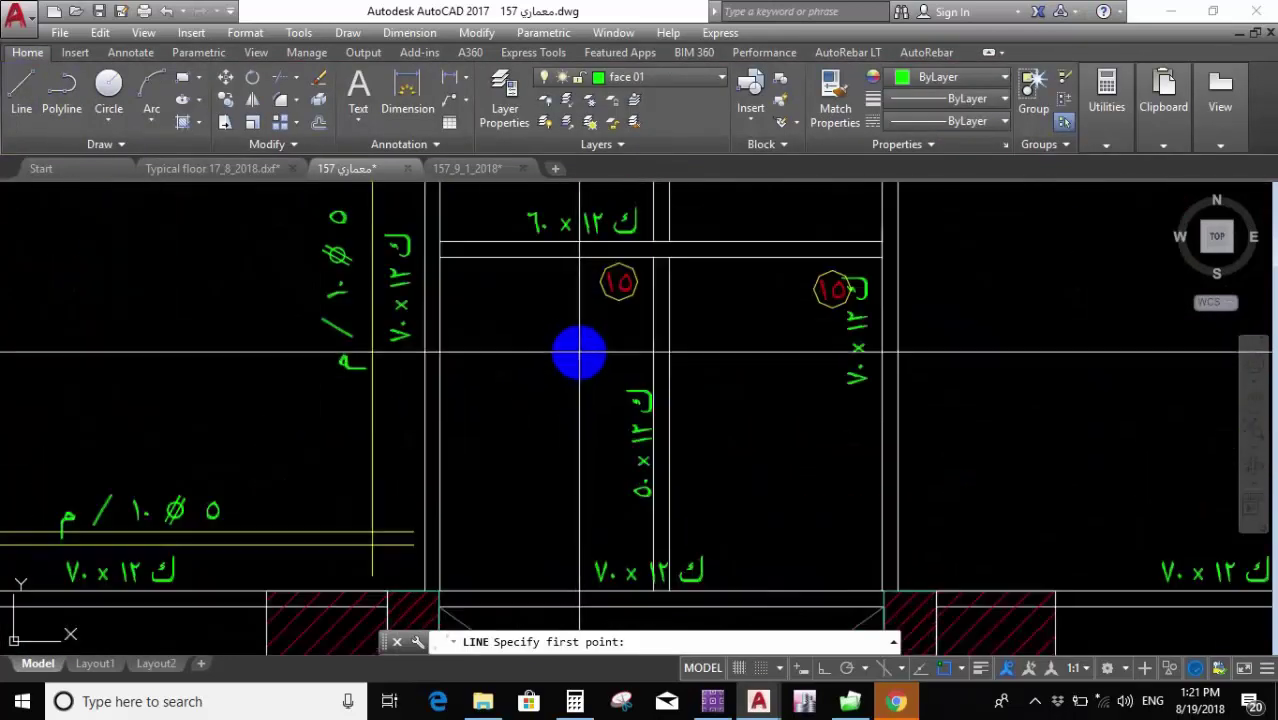
middle_click_drag(540, 366, 518, 295)
key("Escape")
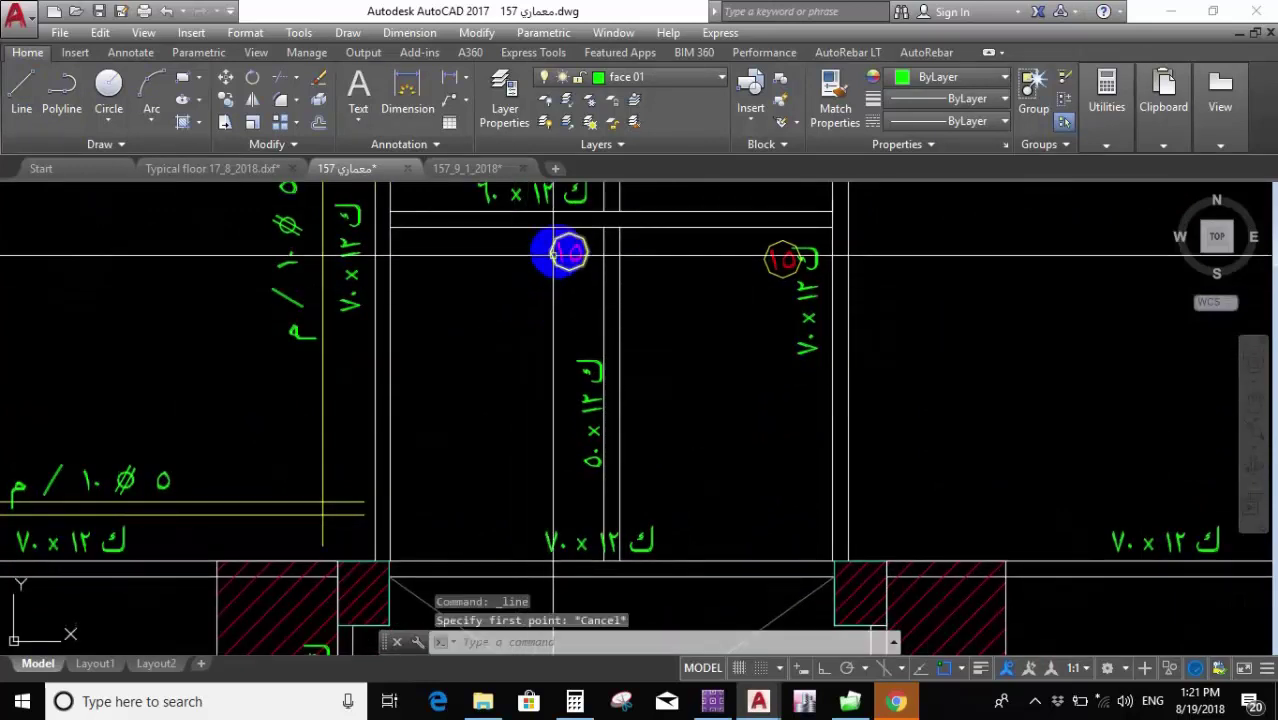
Move the circled 15 slab thickness mark of the lower-left small central room into that room's upper-left corner.
left_click(605, 253)
left_click(485, 308)
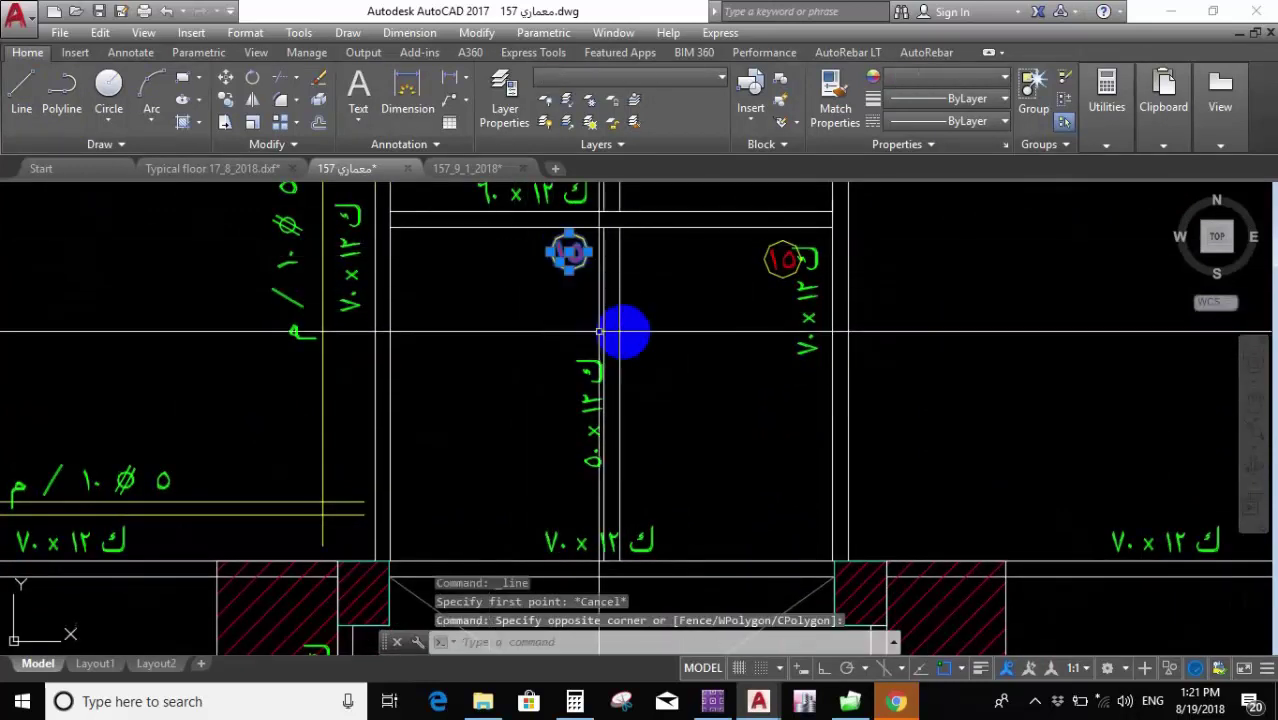
type("m")
key("Return")
left_click(616, 240)
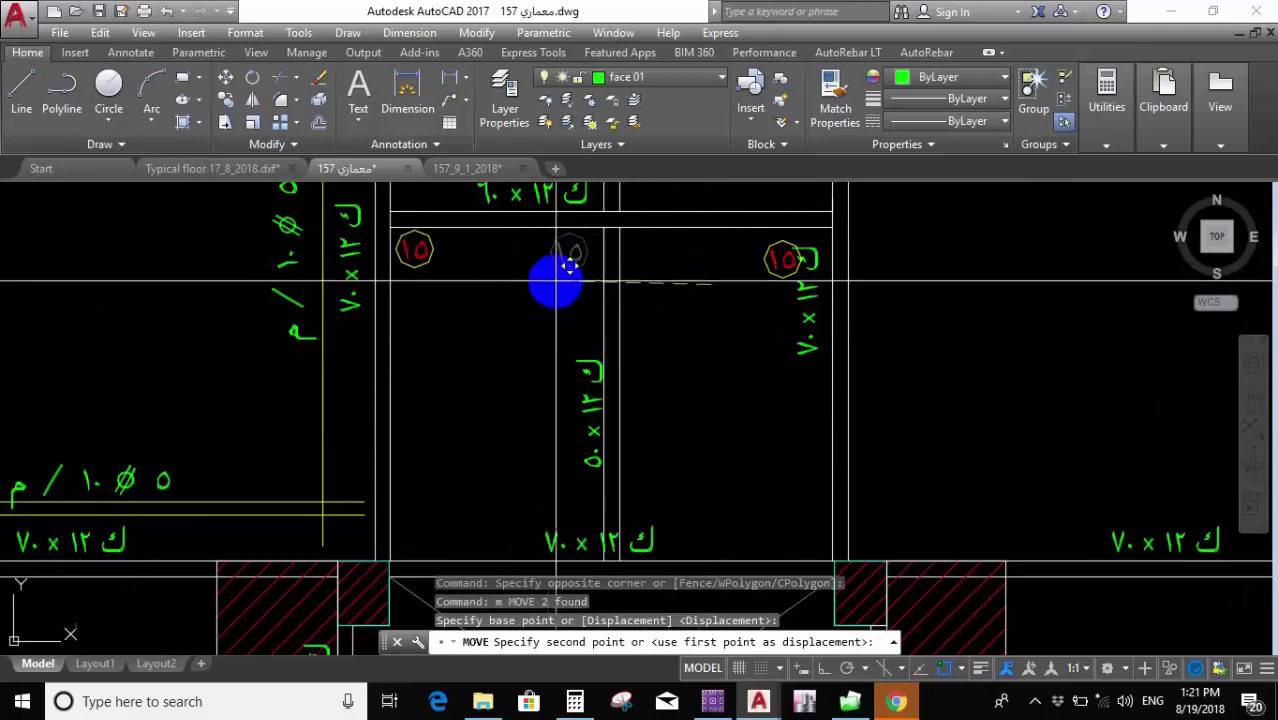
left_click(570, 268)
Move the vertical 12x50 beam label between the two lower small central rooms upward along its beam.
scroll(585, 295, "down", 2)
left_click(594, 308)
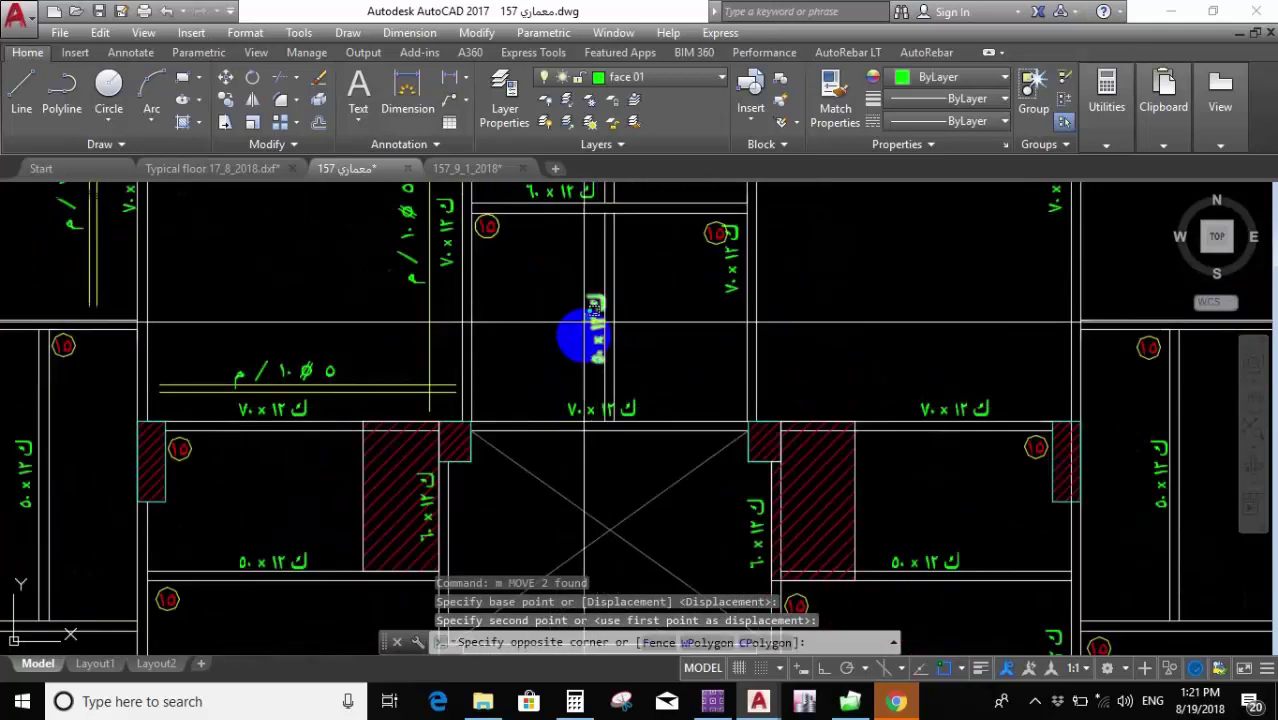
left_click(668, 370)
type("m")
key("Return")
left_click(692, 348)
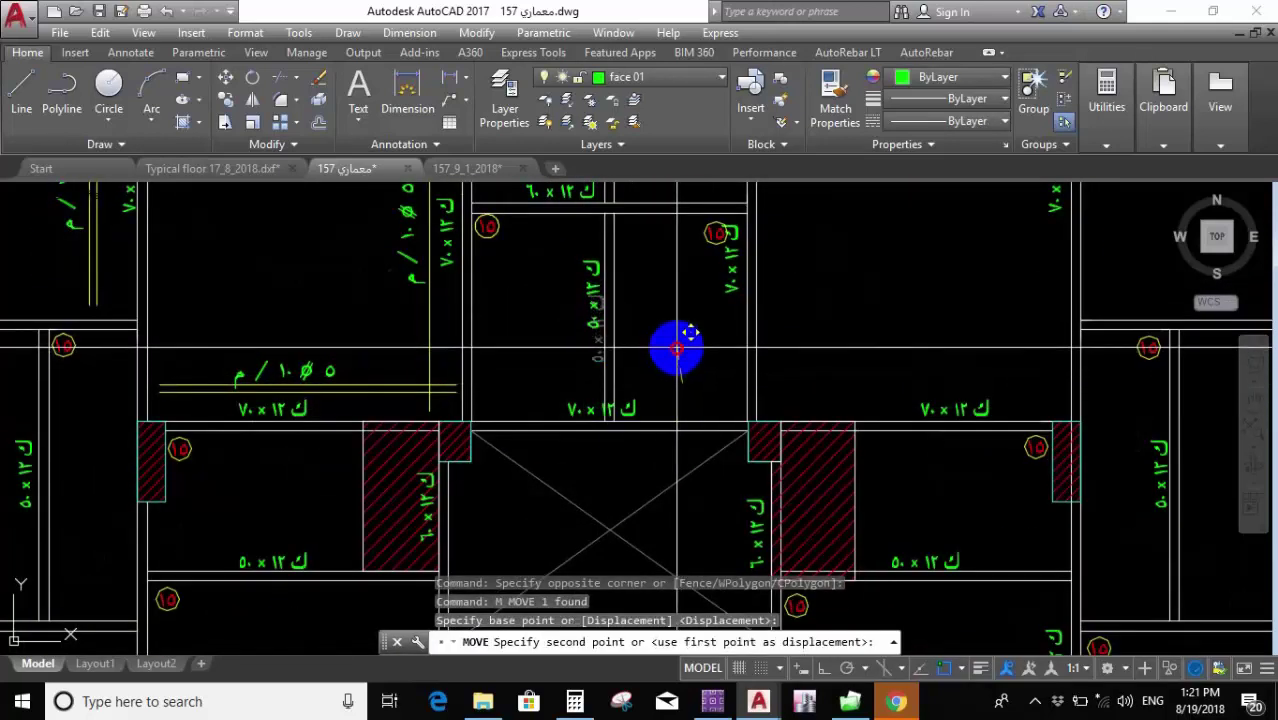
left_click(688, 335)
Move the horizontal 12x70 beam label below the small central rooms slightly to the right.
left_click(620, 405)
type("m")
key("Return")
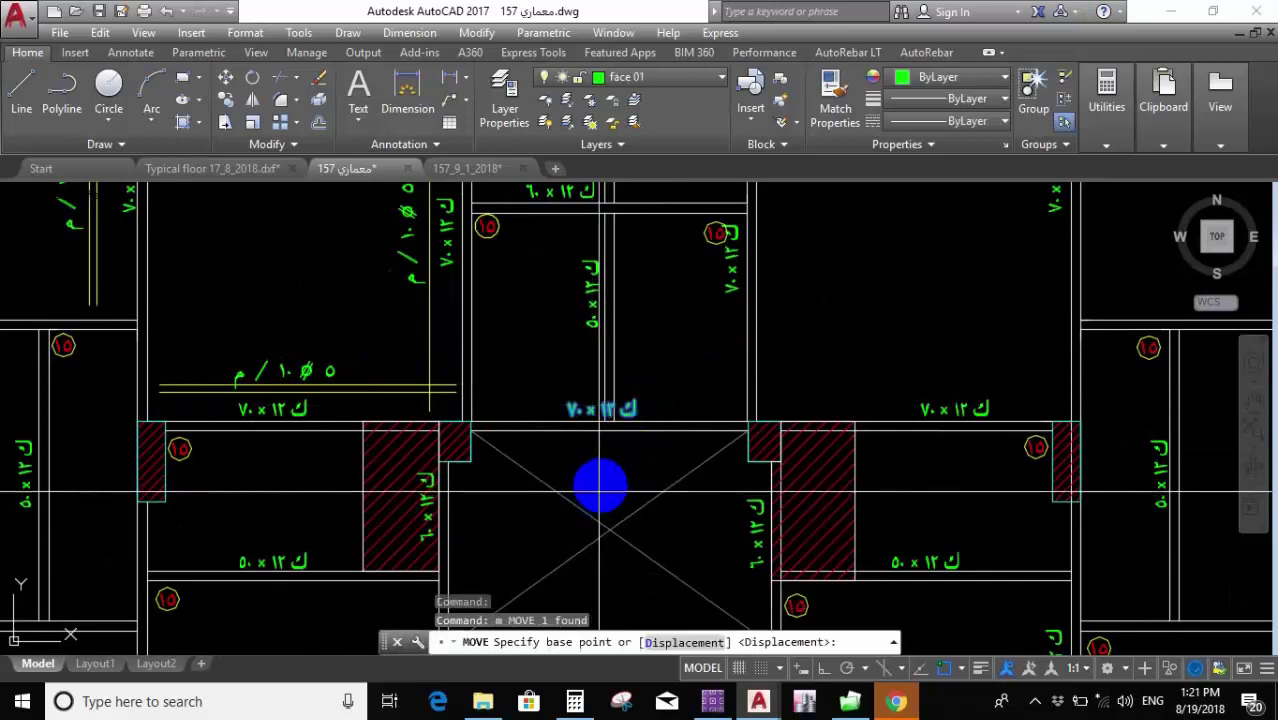
left_click(601, 489)
left_click(612, 487)
scroll(565, 391, "down", 3)
scroll(571, 408, "up", 3)
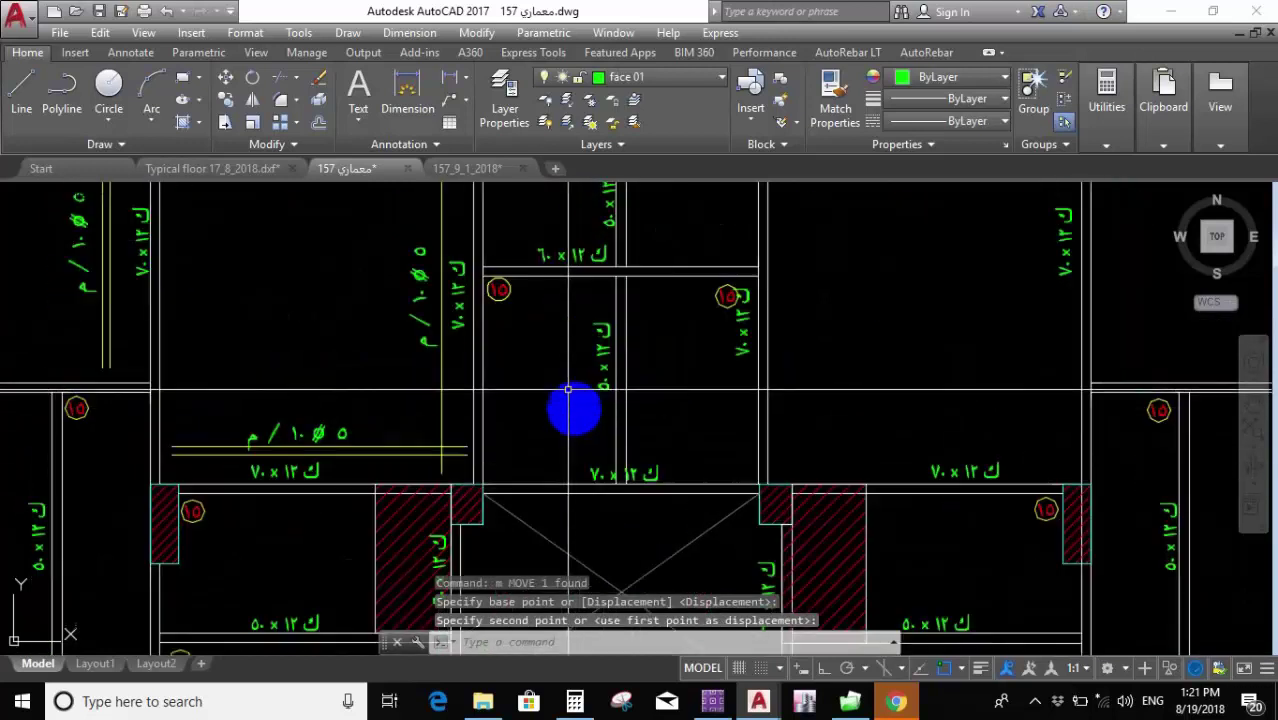
Draw a horizontal line with Ortho on across the lower-left small central room, just above its 12x70 beam label.
left_click(20, 87)
scroll(515, 435, "up", 2)
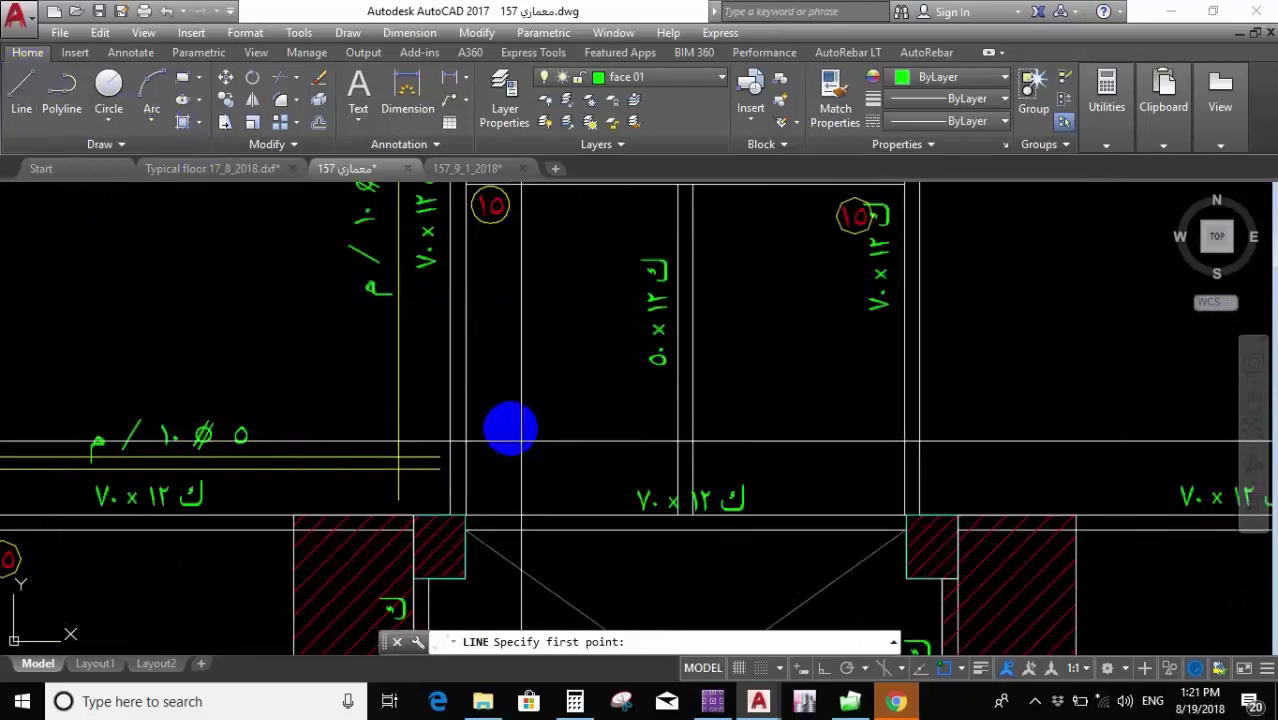
left_click(15, 90)
scroll(573, 485, "up", 2)
scroll(665, 528, "down", 2)
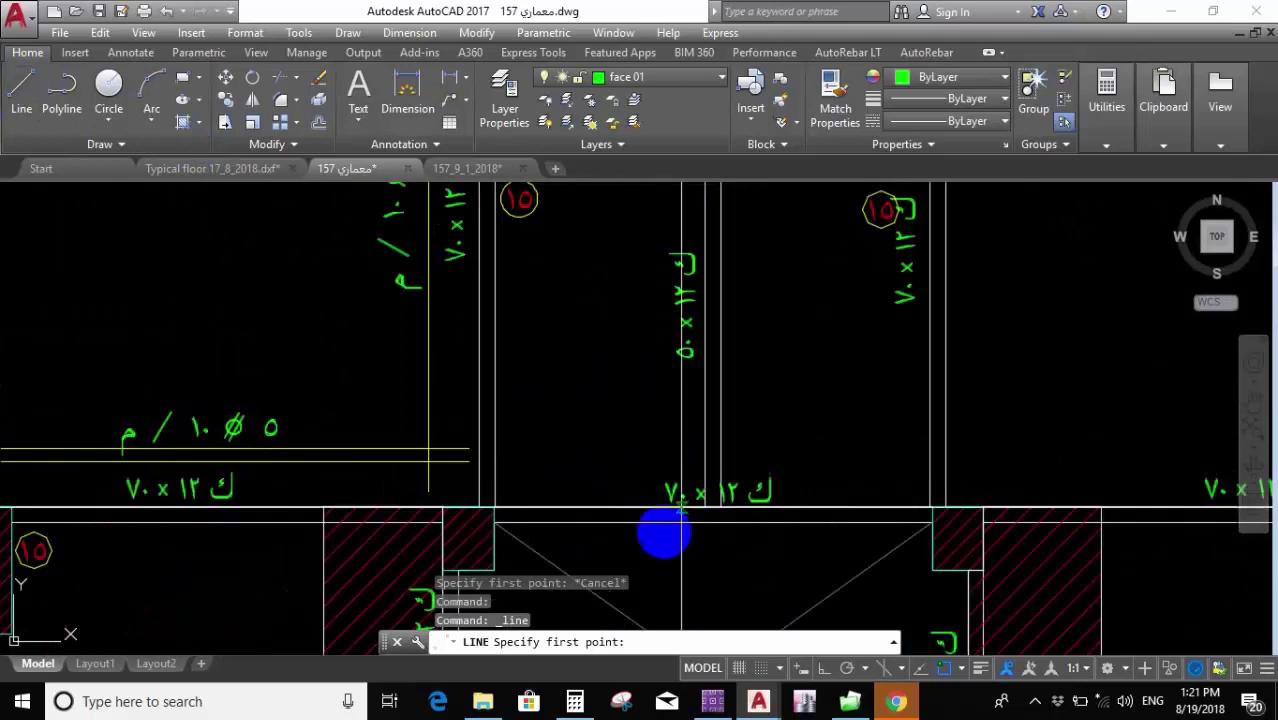
scroll(700, 465, "up", 2)
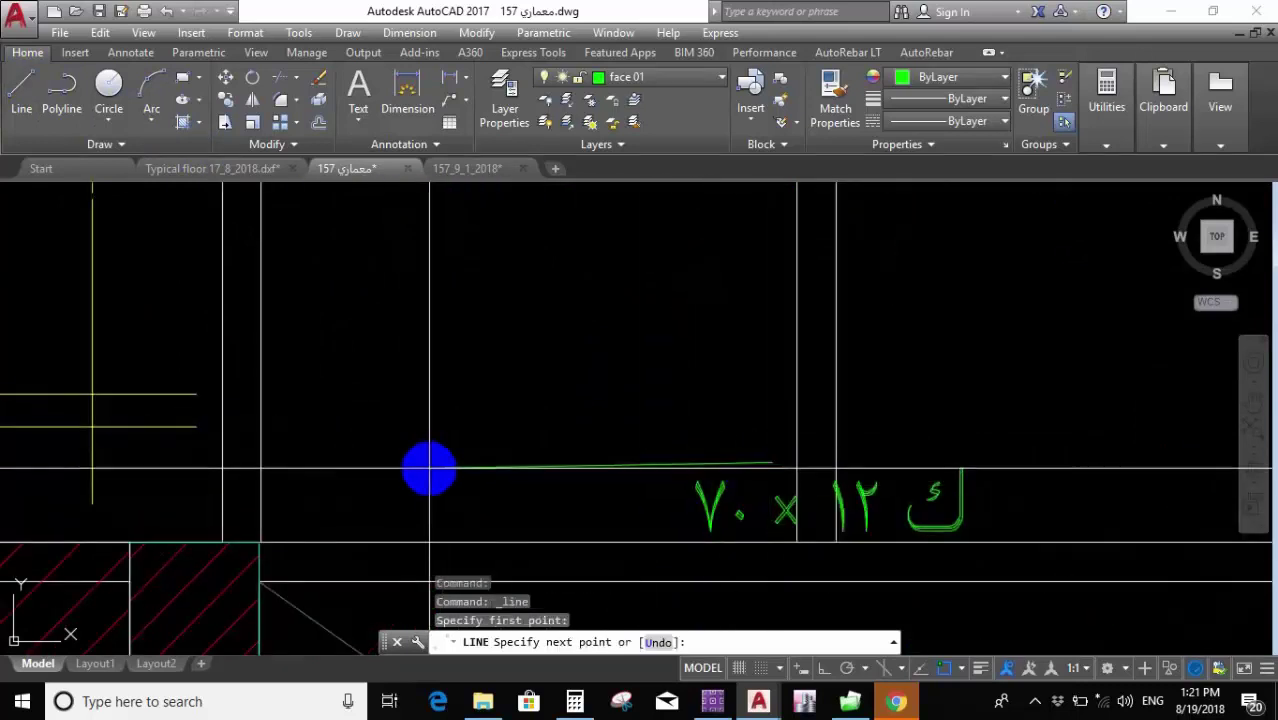
key("F8")
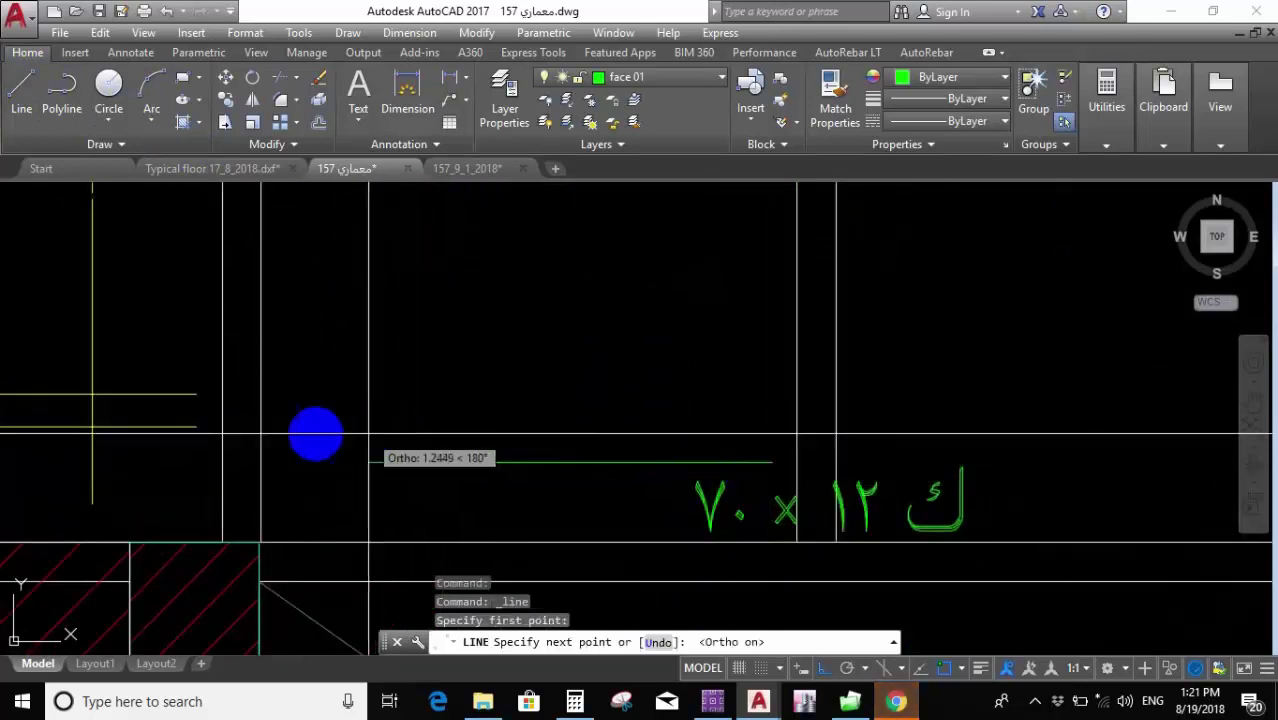
key("Escape")
Erase the crossing beam lines that divide the four small rooms at the top centre of the plan.
scroll(495, 376, "down", 6)
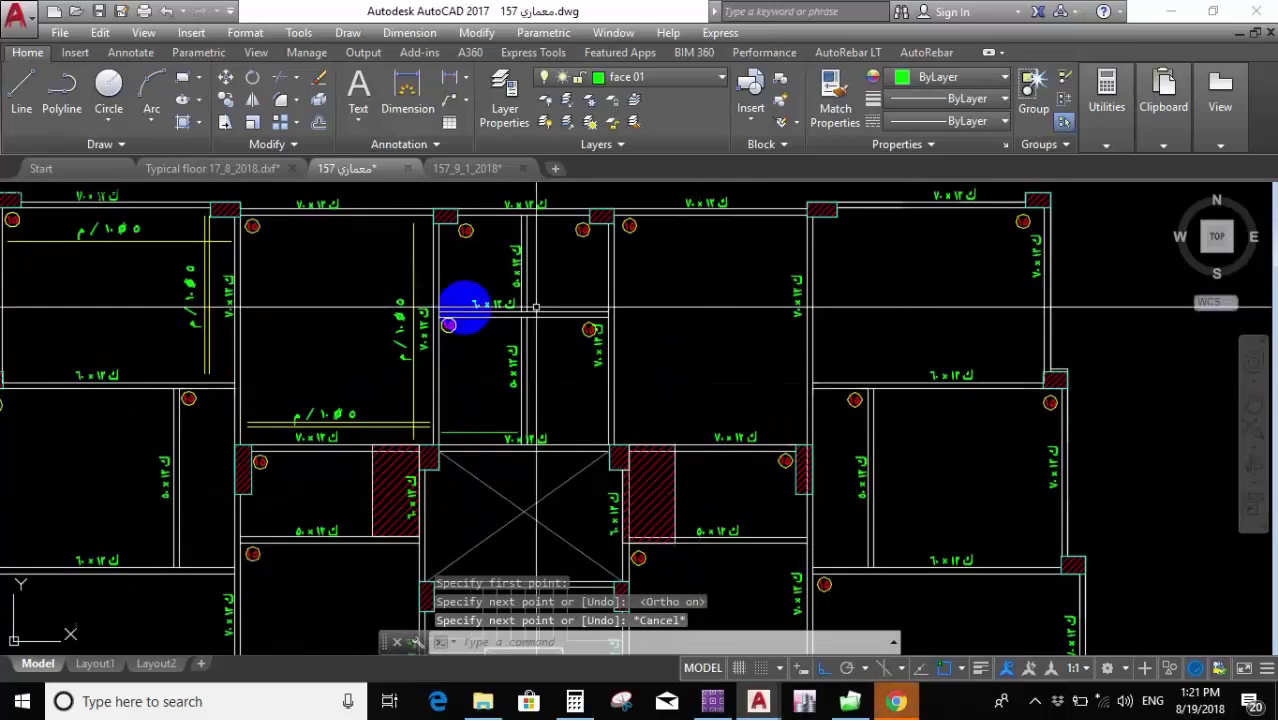
scroll(480, 305, "up", 2)
scroll(585, 300, "up", 2)
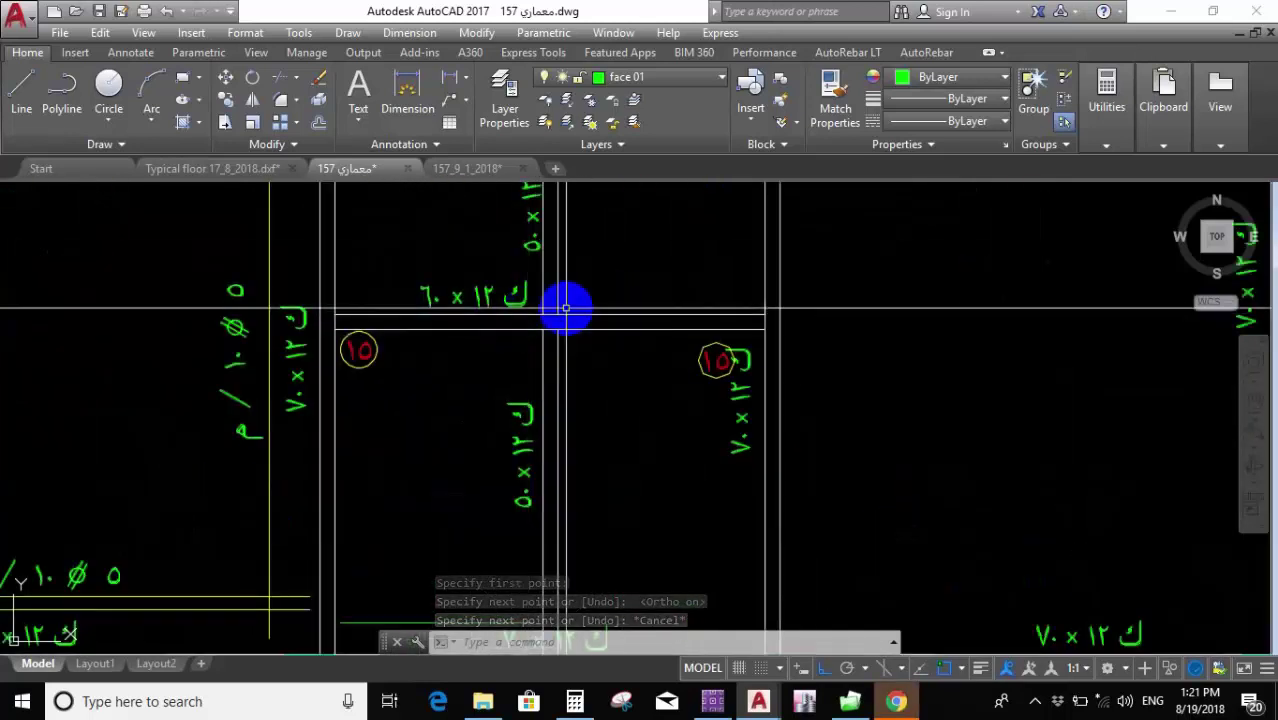
left_click(528, 351)
type("e")
key("Return")
Erase the 12x60 label and both 12x50 labels of the removed dividing beams in the central room.
scroll(571, 280, "down", 3)
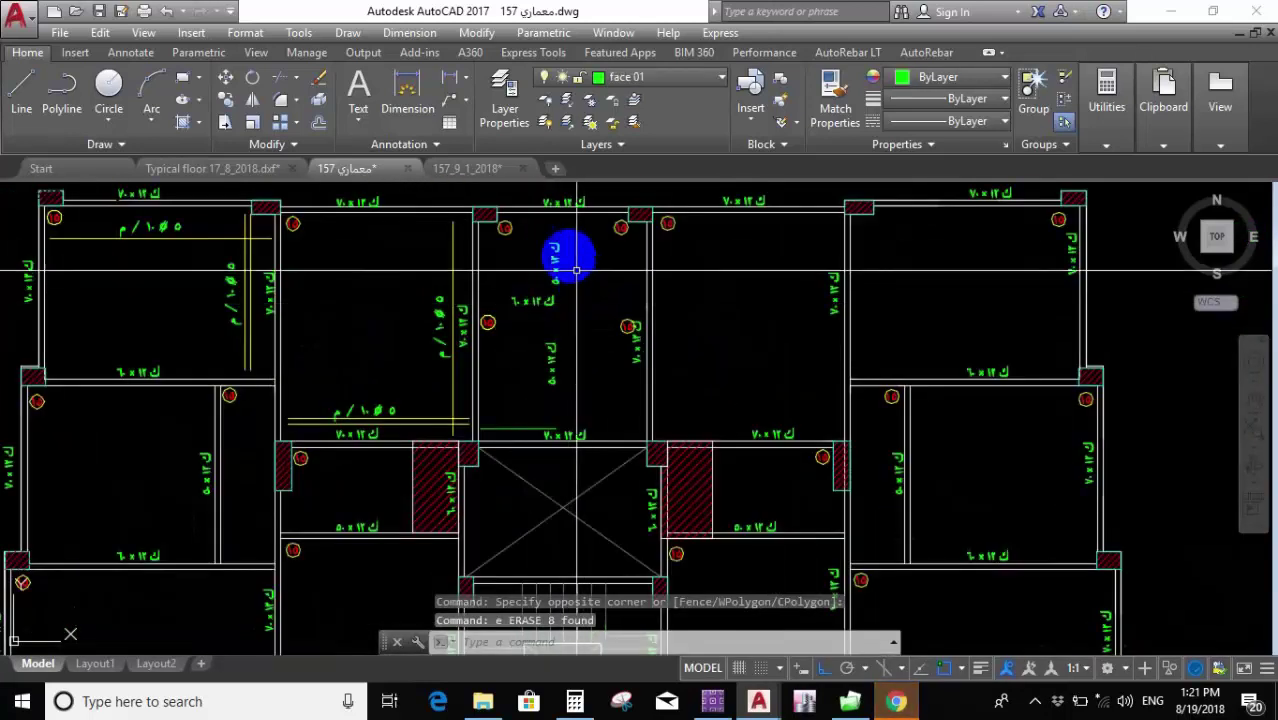
left_click(571, 257)
left_click(540, 360)
type("e")
key("Return")
Erase the central room's surplus circled 15 marks and its vertical 12x70 label, keeping only the mark in the upper-left corner.
scroll(628, 328, "up", 3)
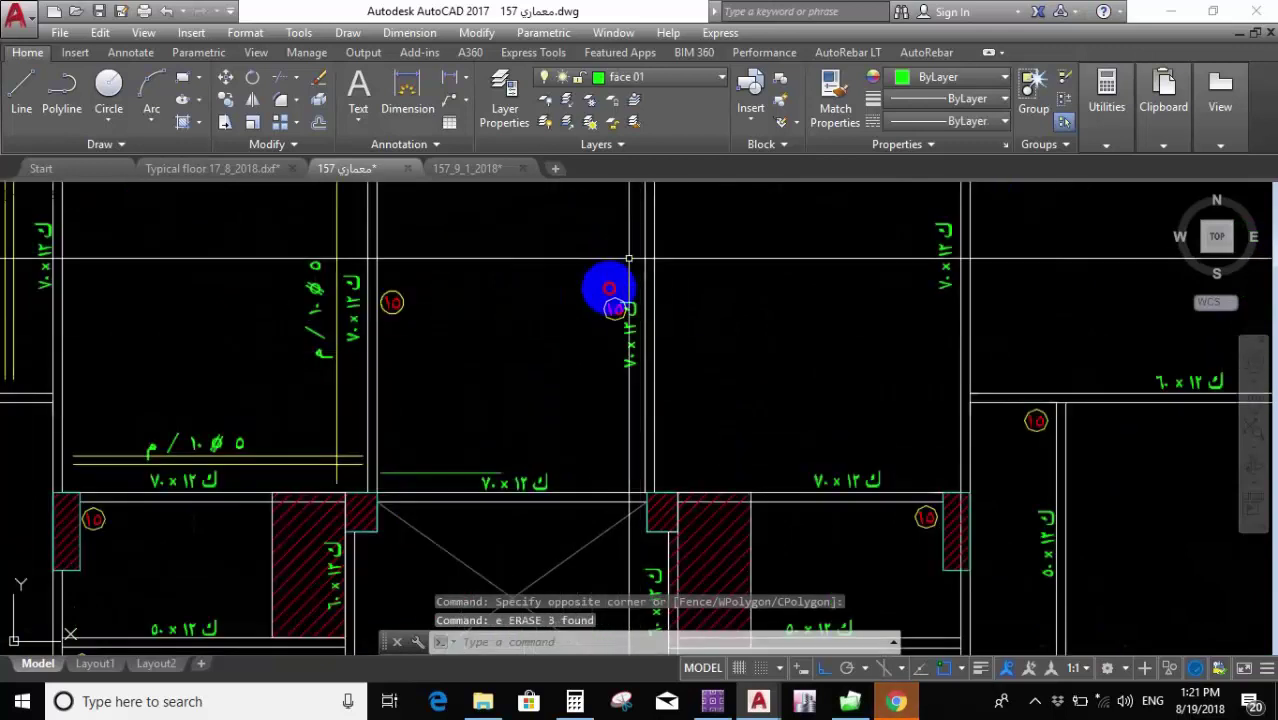
scroll(600, 320, "down", 3)
scroll(528, 277, "up", 4)
left_click(552, 283)
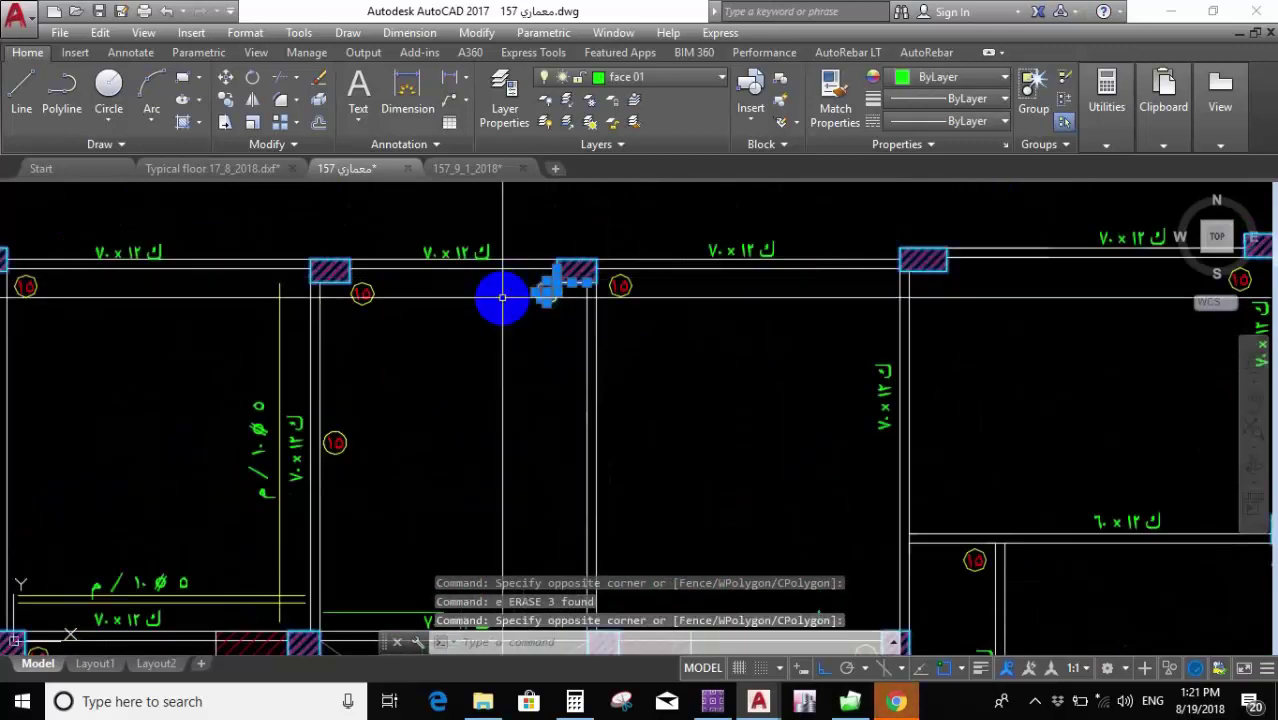
left_click(502, 297)
type("e")
key("Return")
left_click(414, 287)
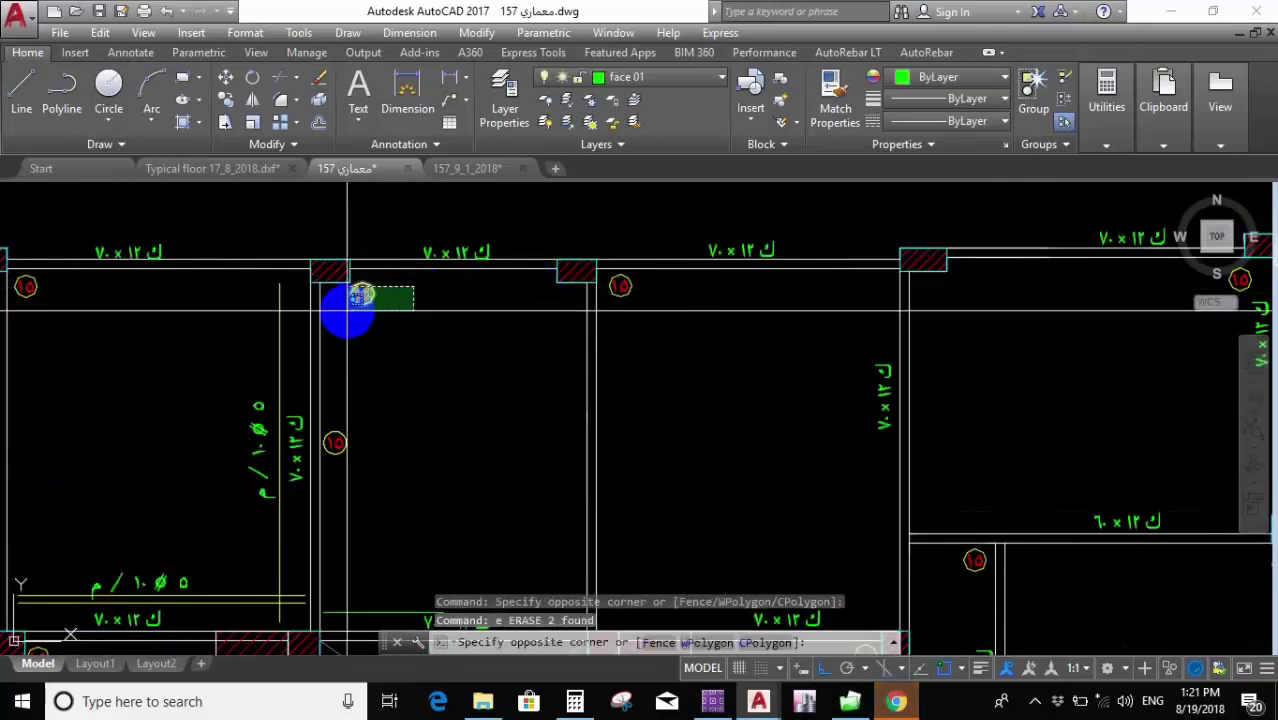
key("Escape")
left_click(400, 362)
key("Escape")
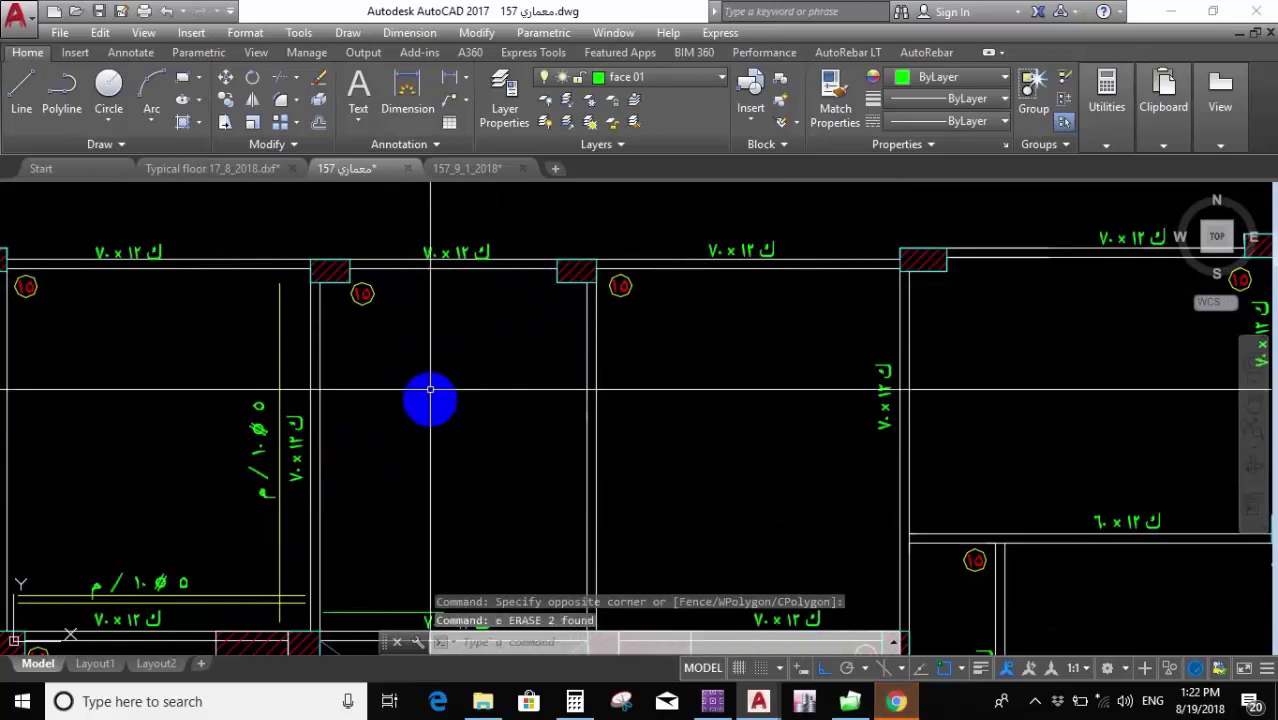
Erase the stray horizontal line at the bottom of the merged central room.
scroll(422, 541, "down", 3)
scroll(414, 516, "up", 5)
left_click(408, 414)
left_click(412, 440)
type("e")
key("Return")
Copy the adjacent left room's horizontal and vertical bars with their 5Ø10/m labels horizontally into the merged central room.
scroll(413, 452, "down", 8)
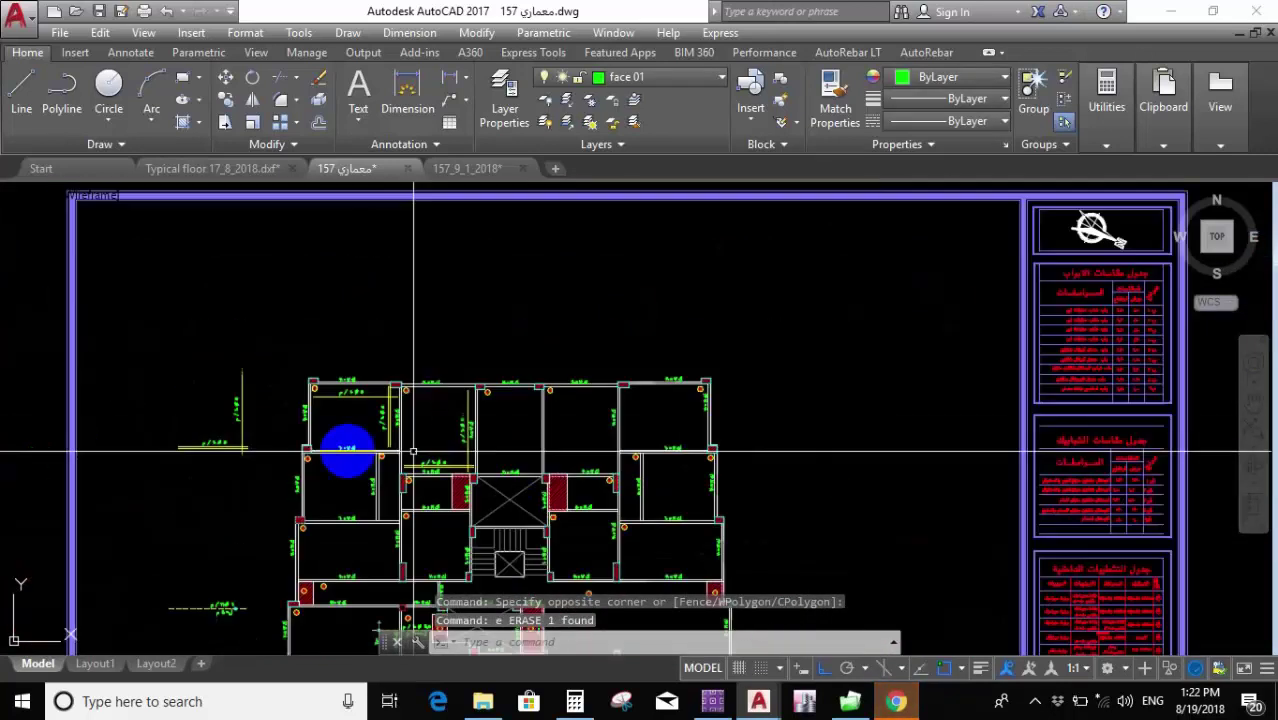
scroll(413, 452, "up", 8)
left_click(622, 434)
scroll(490, 500, "down", 1)
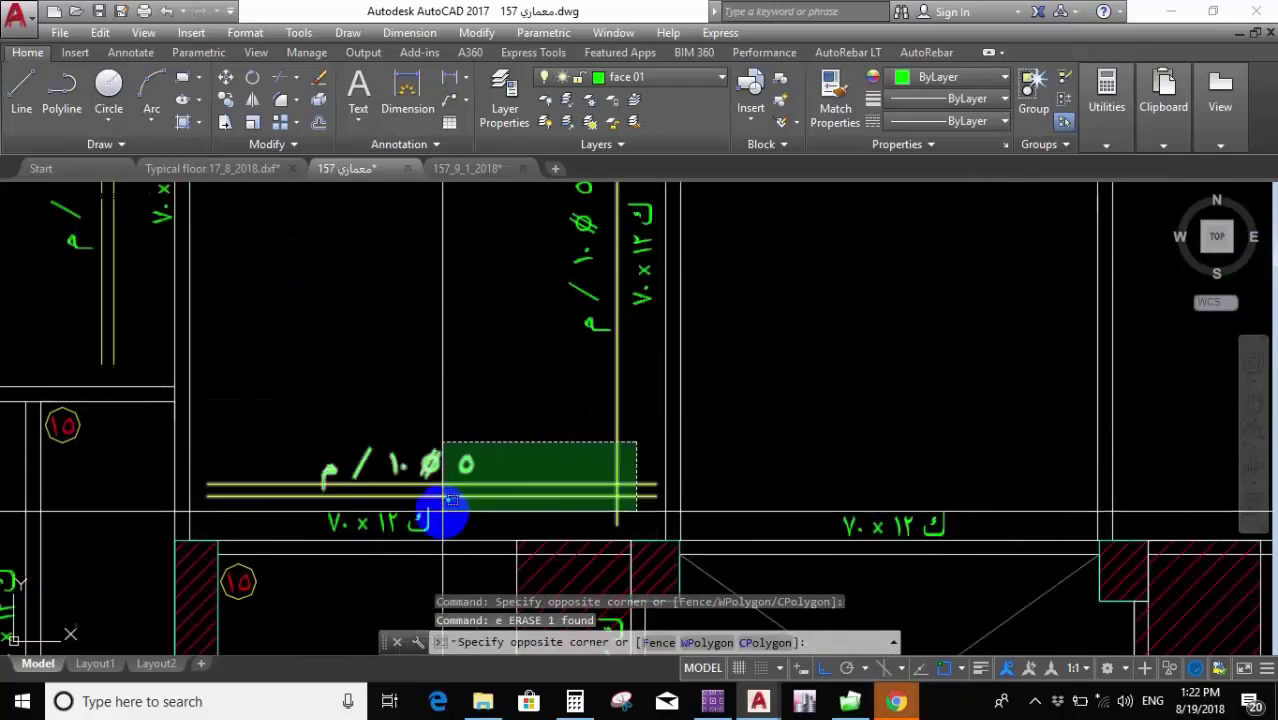
left_click(452, 499)
scroll(470, 295, "down", 3)
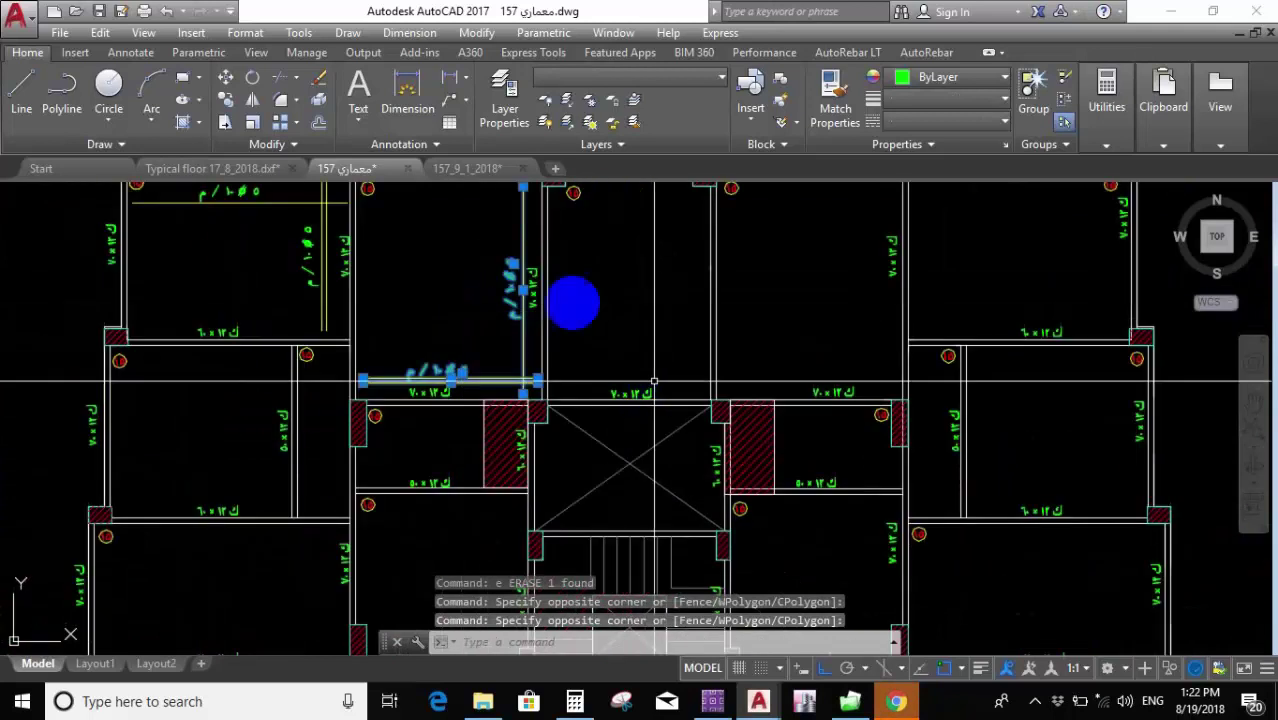
left_click(225, 100)
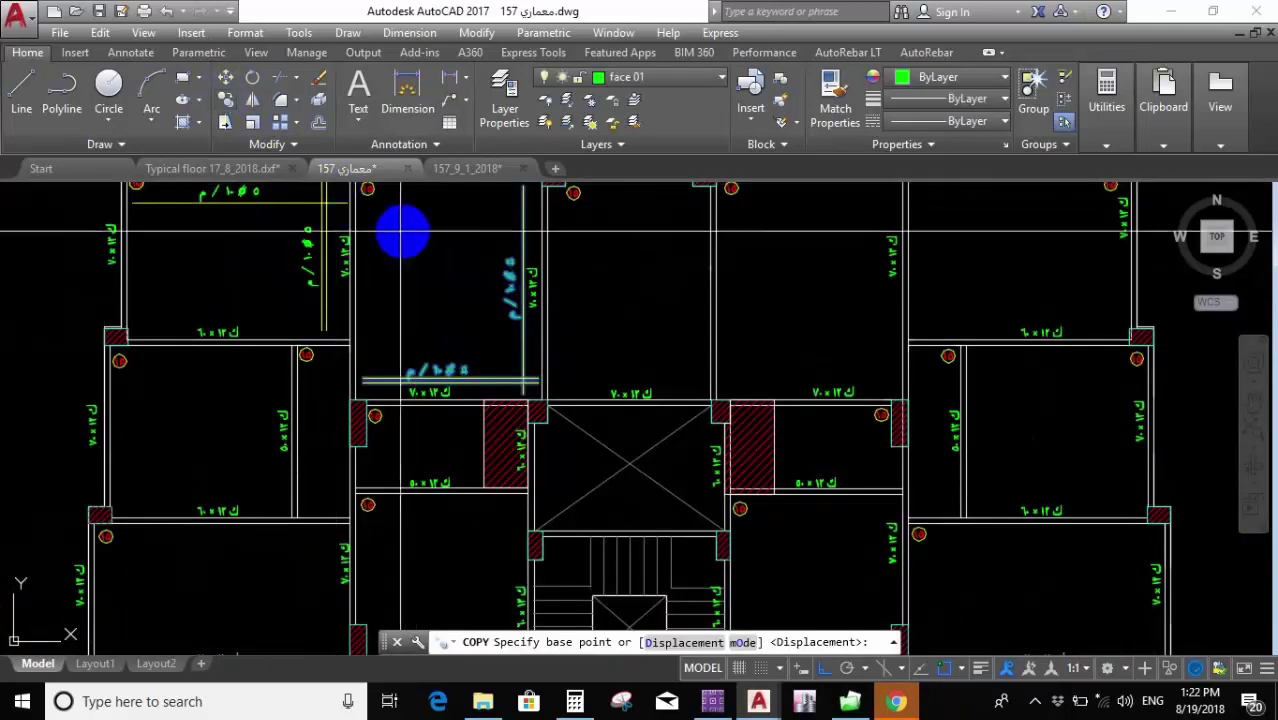
left_click(416, 238)
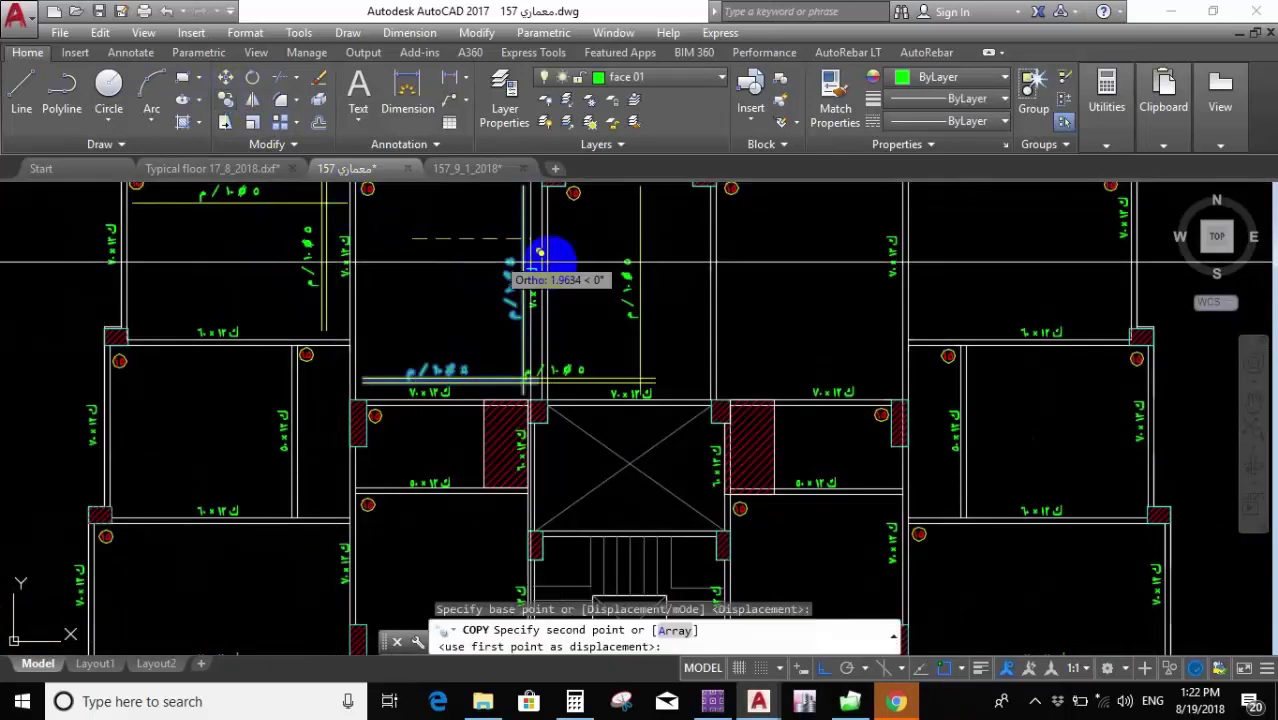
left_click(602, 240)
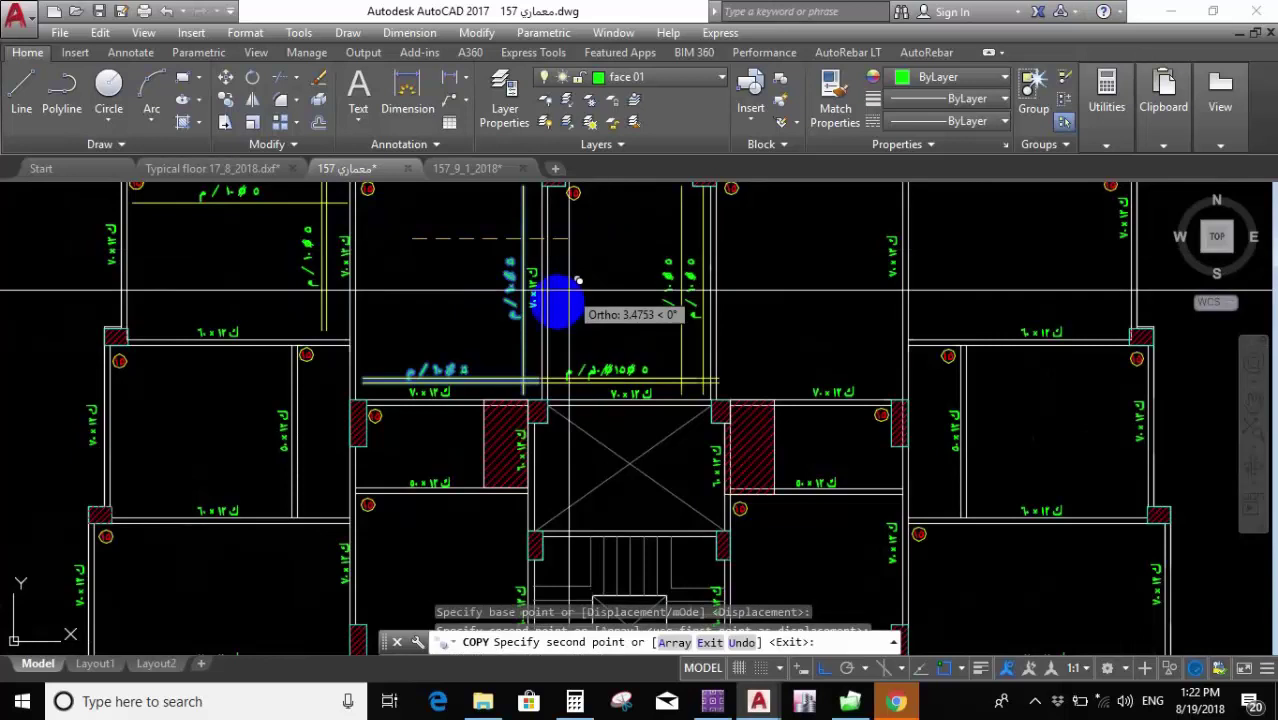
key("Escape")
Move the copied vertical bar and its 5Ø10/m label slightly left, away from the central room's right beam.
scroll(620, 280, "down", 3)
scroll(645, 360, "up", 6)
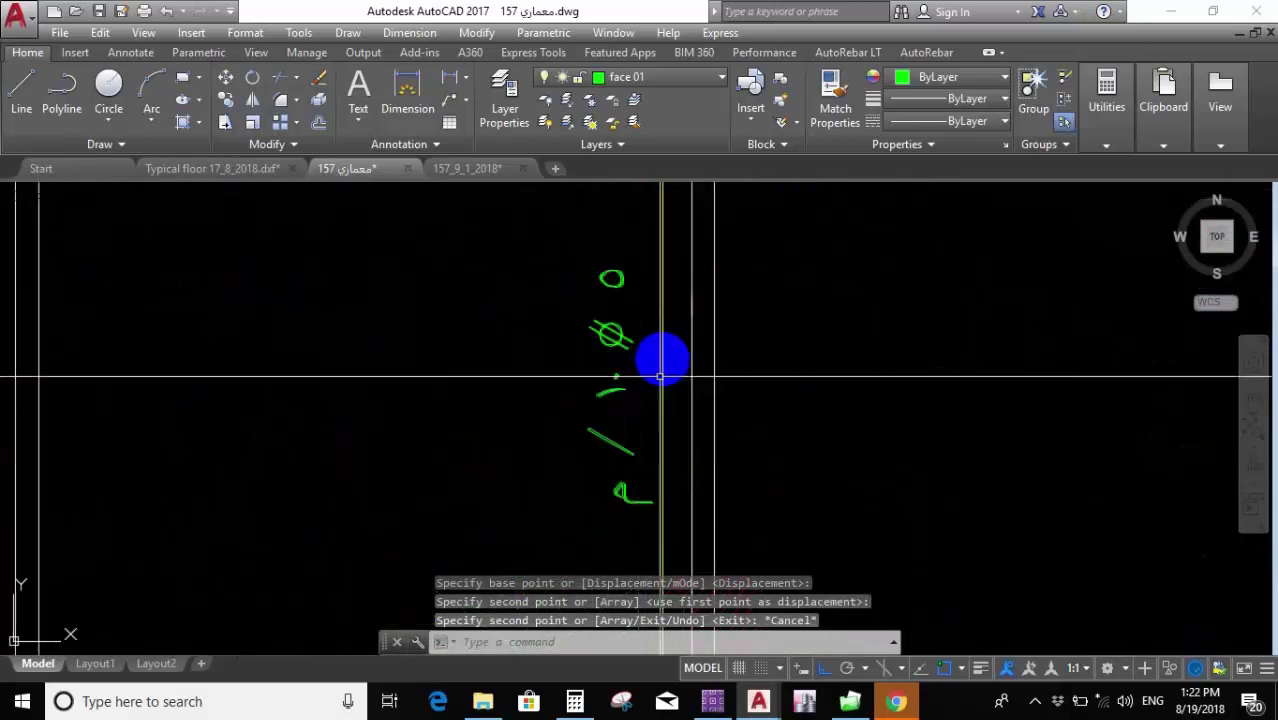
left_click(662, 359)
left_click(608, 379)
scroll(668, 365, "down", 3)
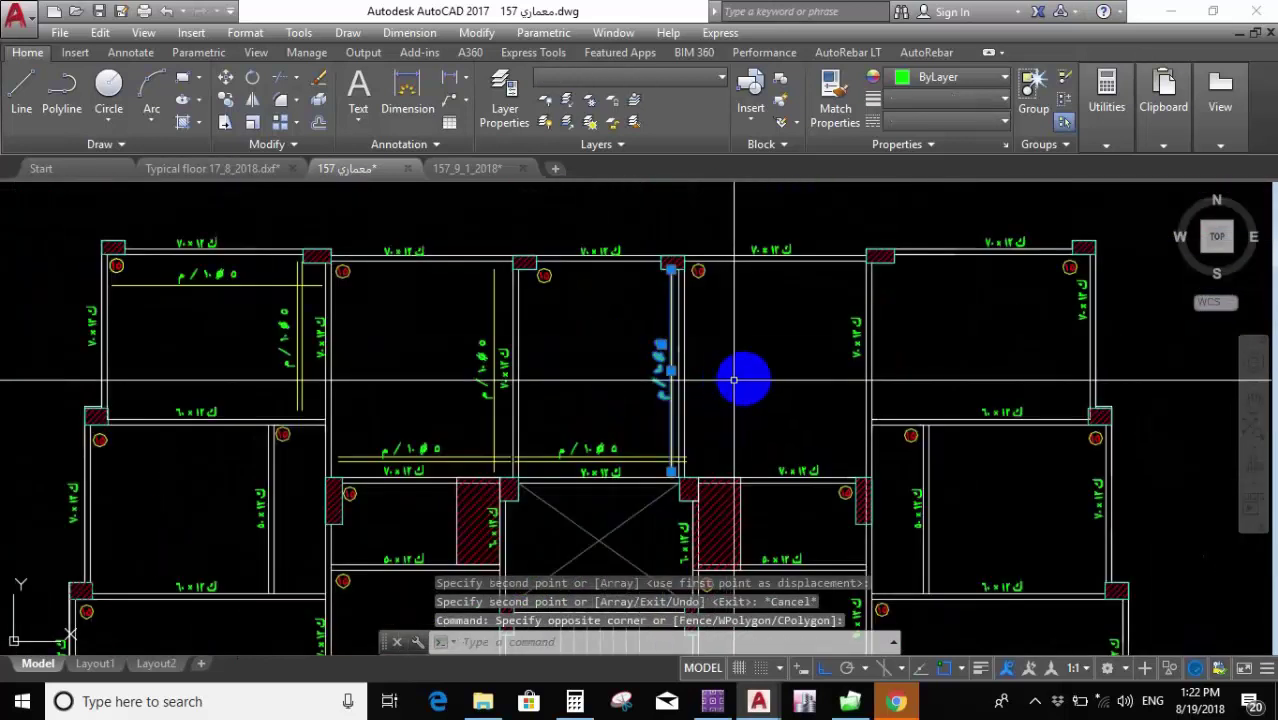
type("m")
key("Return")
left_click(774, 365)
left_click(760, 365)
Stretch the right ends of the central room's two horizontal bars back inside its right-hand beam.
scroll(640, 460, "up", 6)
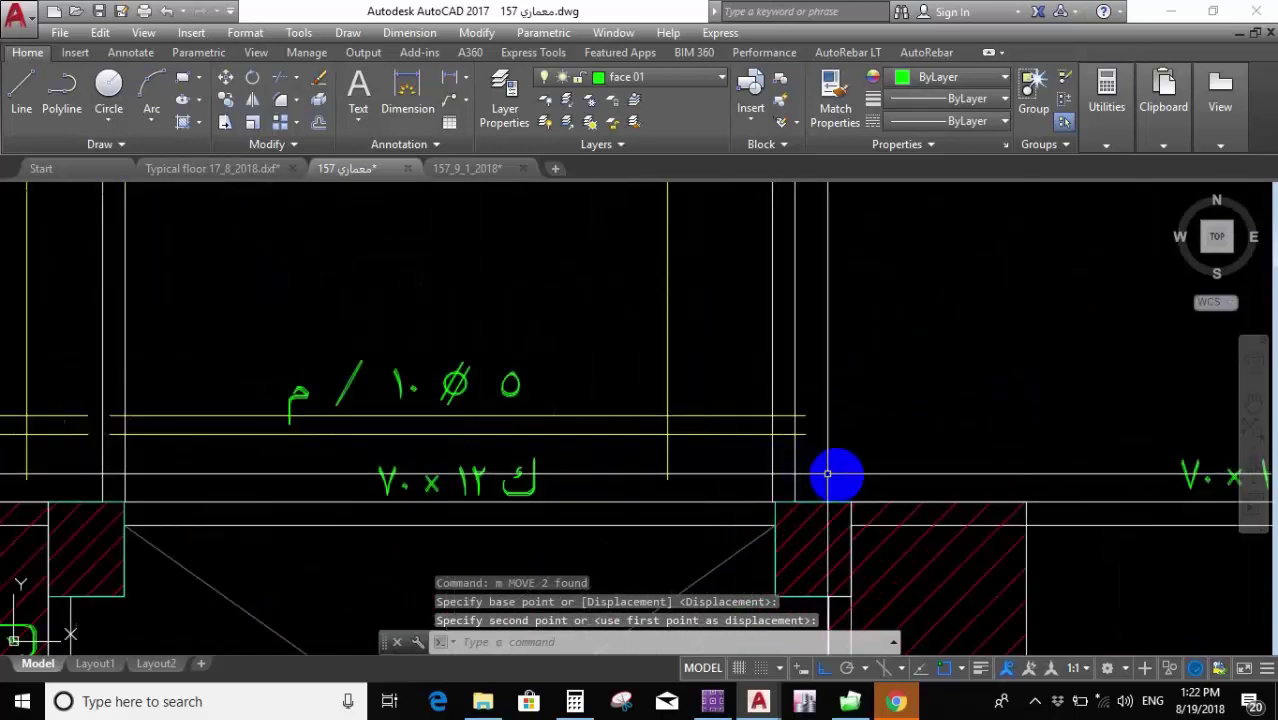
type("s")
key("Return")
left_click(825, 467)
left_click(806, 395)
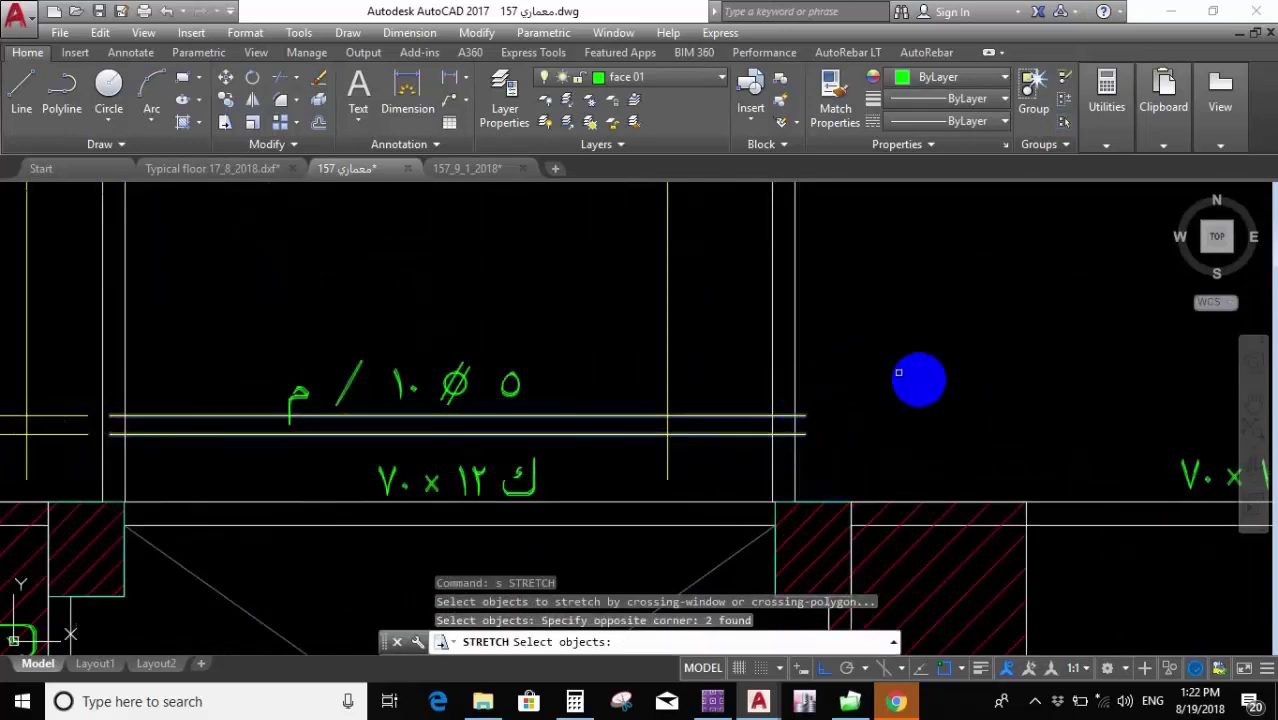
key("Return")
left_click(996, 378)
left_click(940, 378)
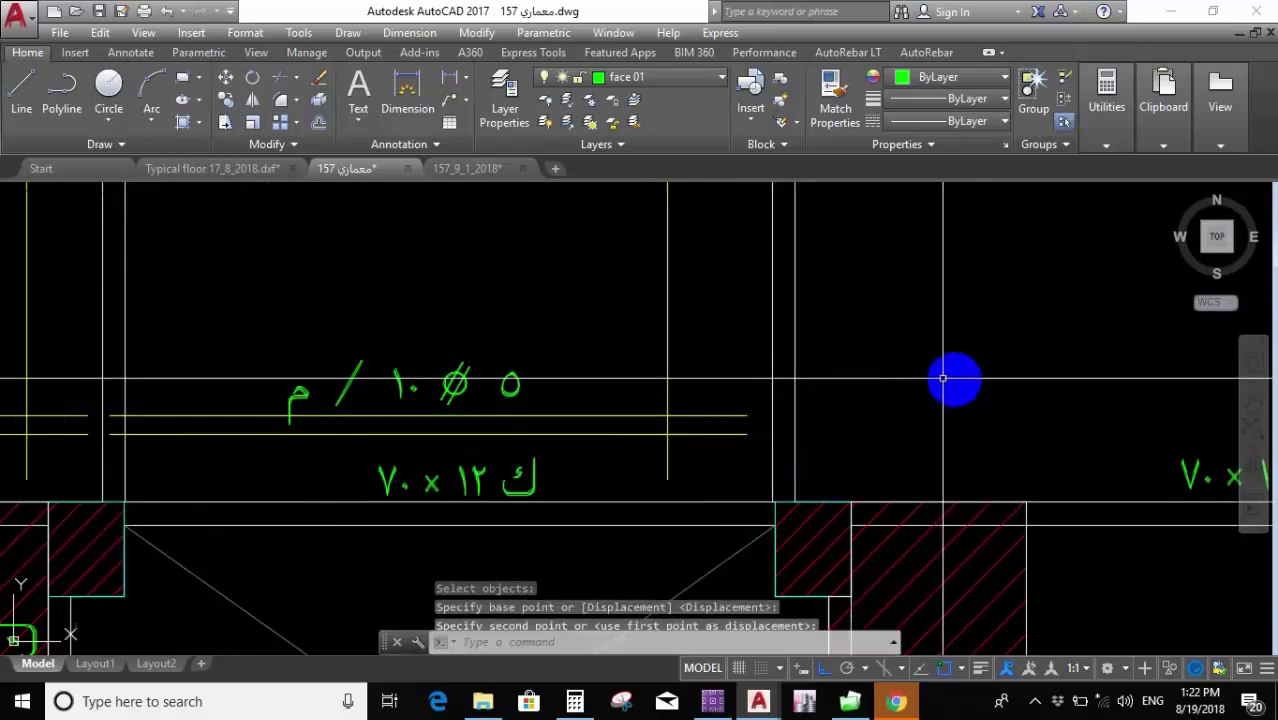
Stretch the left ends of the central room's two horizontal bars rightward to just inside its left-hand beam.
scroll(533, 419, "down", 3)
scroll(727, 425, "up", 5)
type("s")
key("Return")
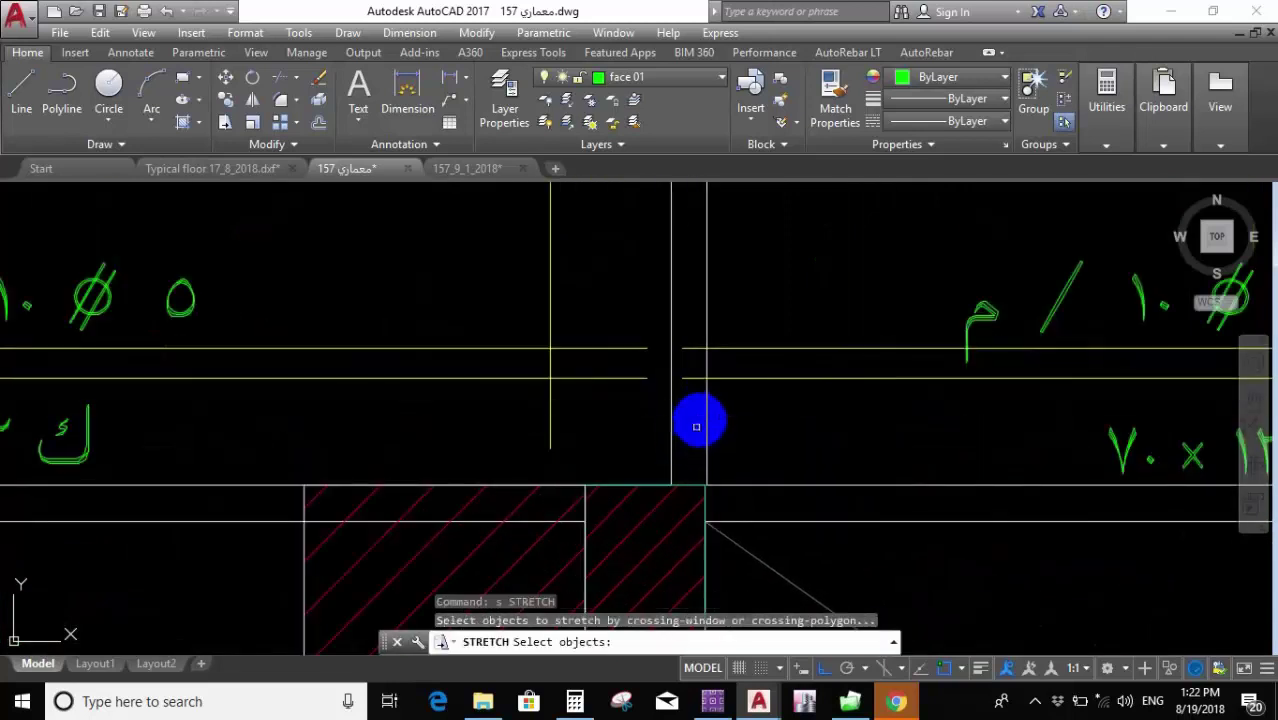
left_click(681, 325)
key("Return")
left_click(612, 308)
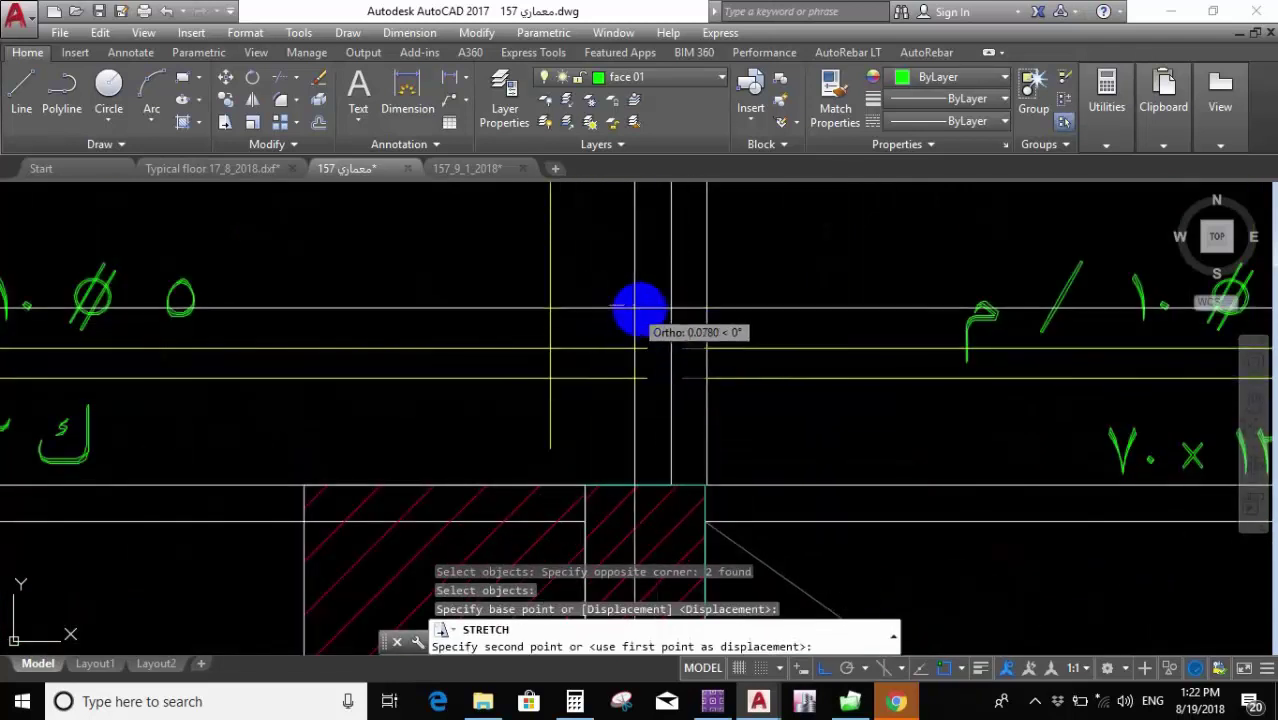
key("Escape")
Move the central room's horizontal 5Ø10/m label slightly upward from its bars.
scroll(792, 356, "down", 2)
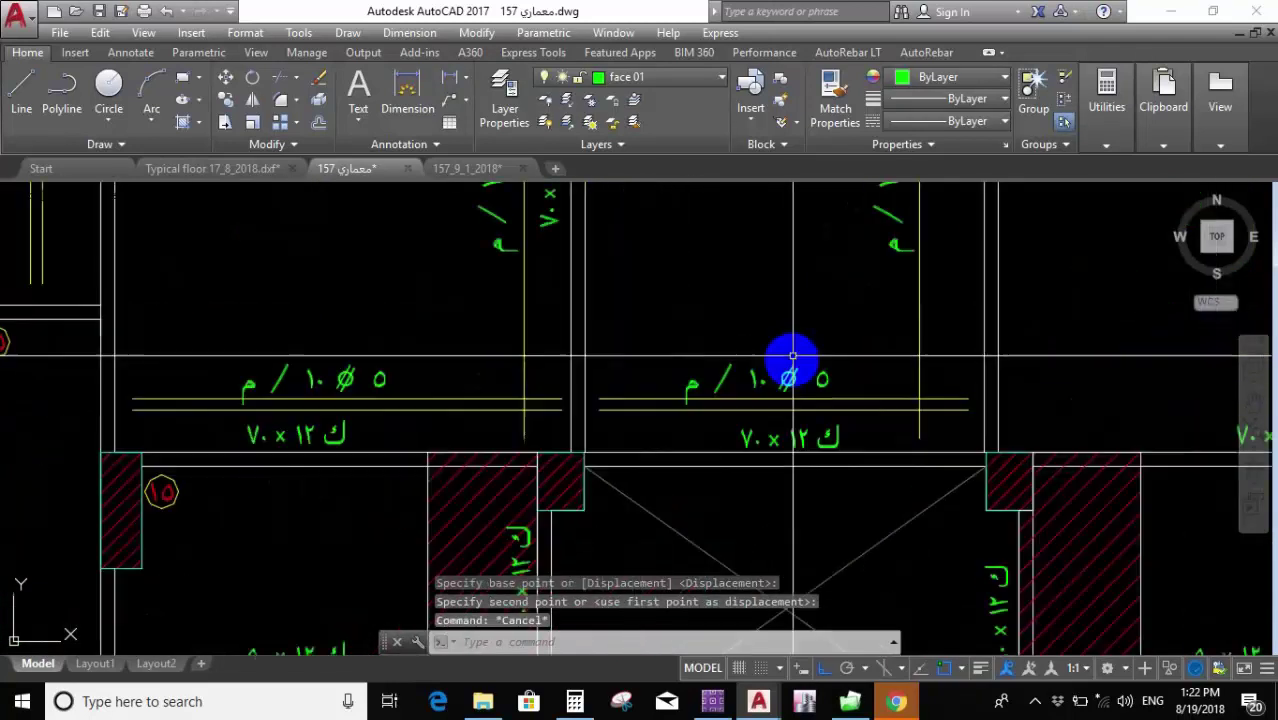
type("m")
key("Return")
left_click(738, 340)
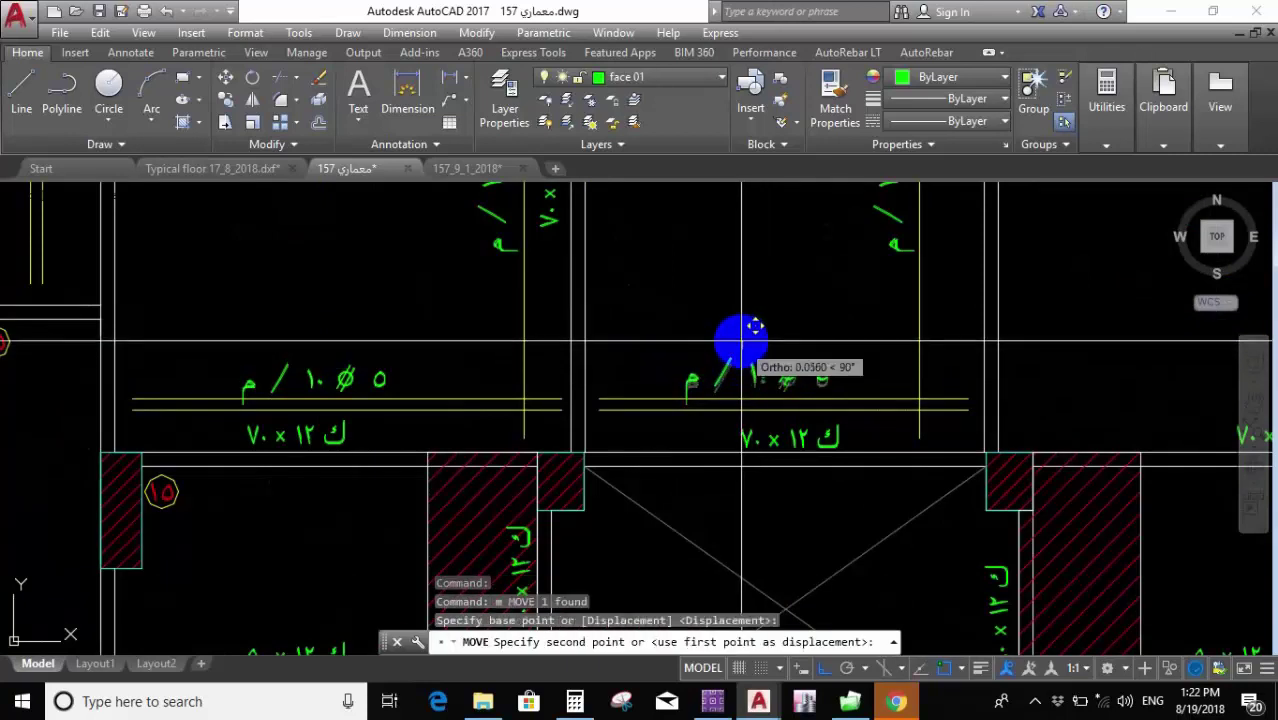
scroll(747, 405, "down", 2)
Move the central room's vertical 5Ø10/m label slightly upward along its bar.
left_click(808, 290)
scroll(786, 323, "up", 2)
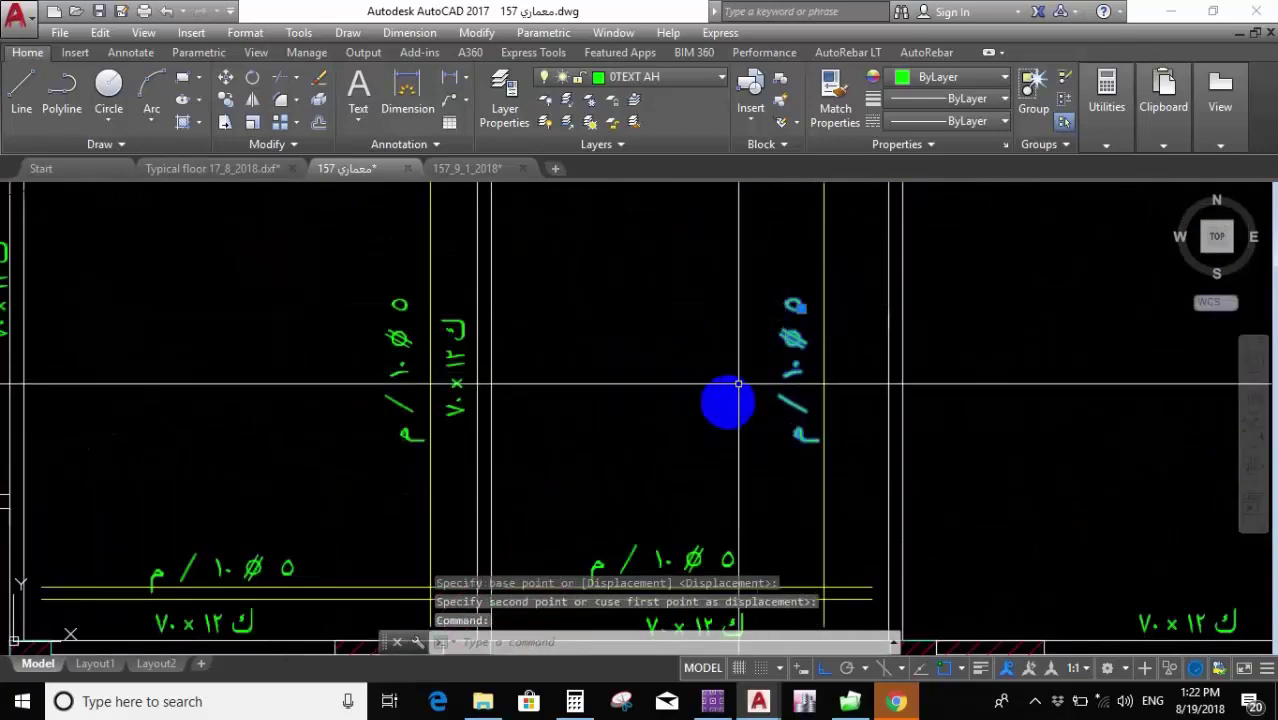
type("m")
key("Return")
left_click(727, 414)
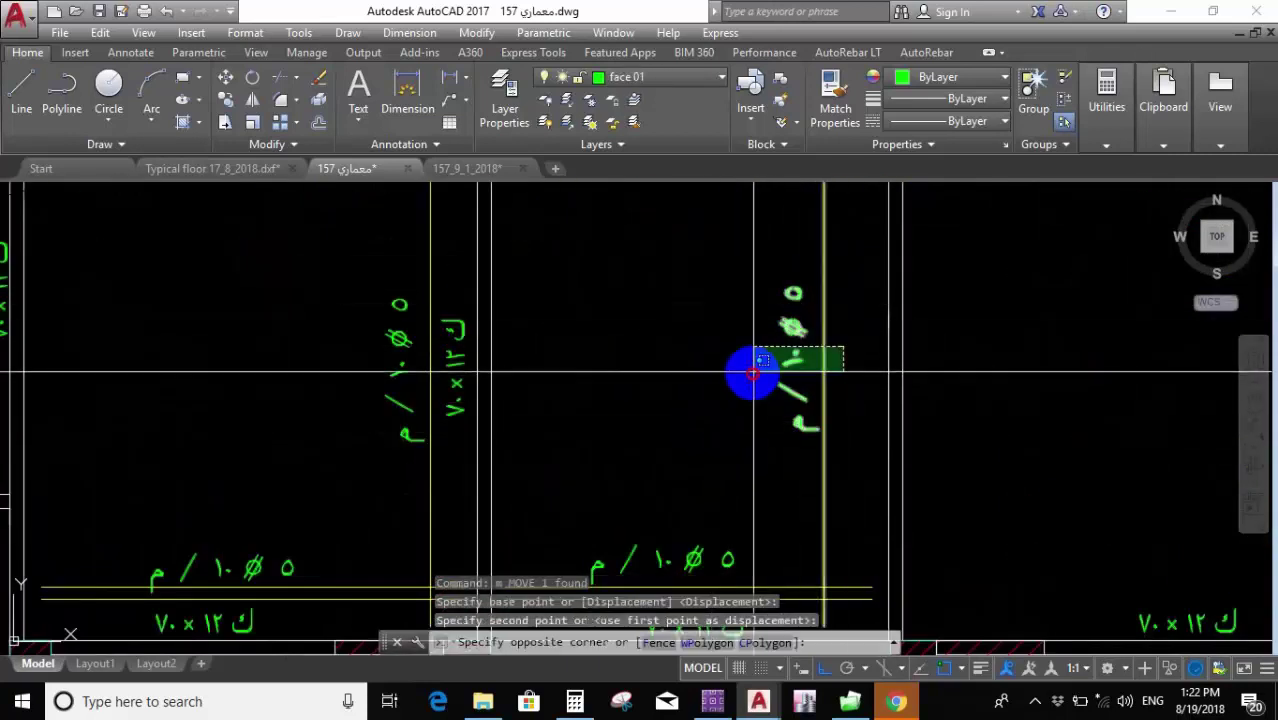
Move the central room's vertical bar together with its 5Ø10/m label slightly to the right.
left_click(753, 373)
type("m")
key("Return")
left_click(684, 390)
left_click(697, 390)
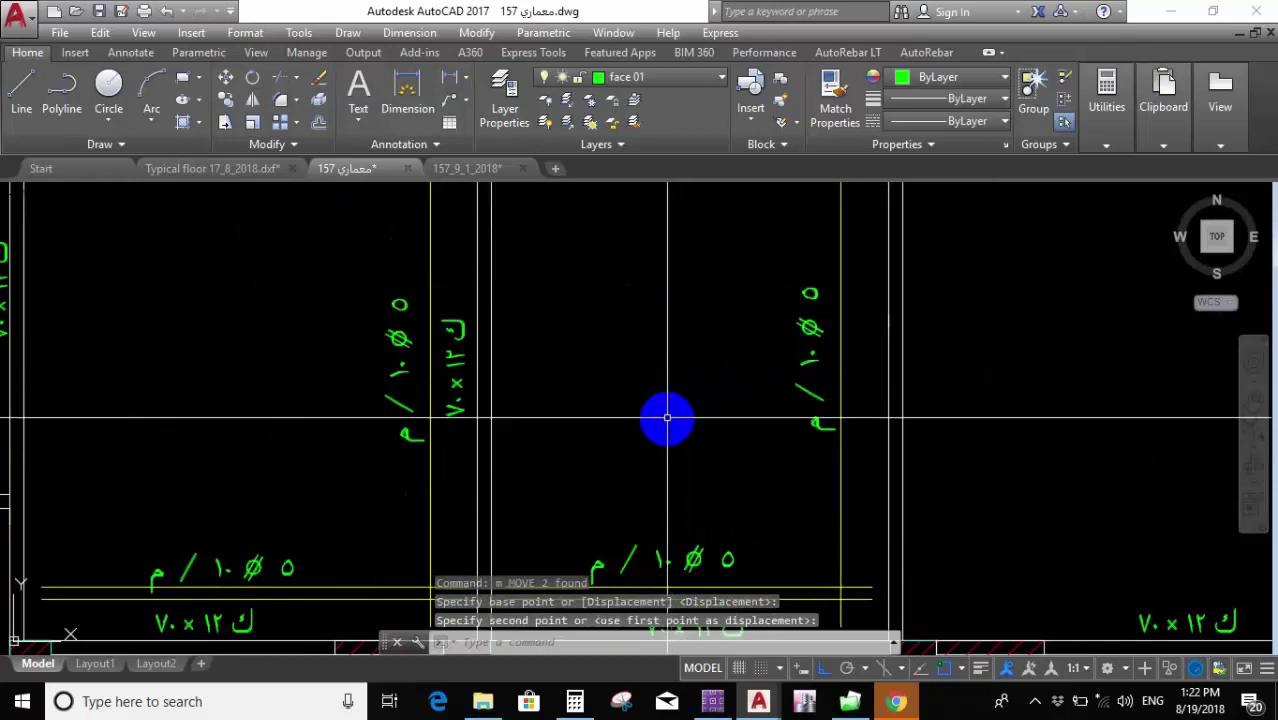
Copy the vertical 12x70 beam label from the room to the right onto the central room's right-hand beam.
scroll(690, 378, "down", 3)
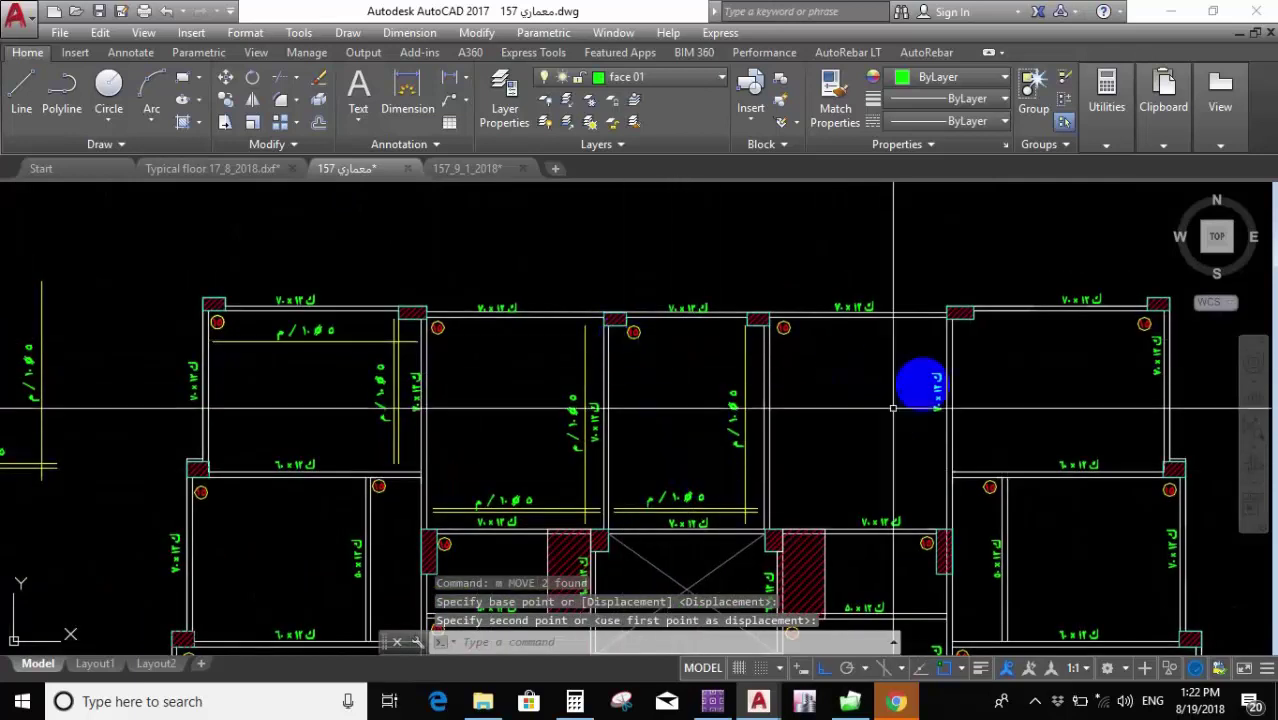
left_click(935, 386)
type("co")
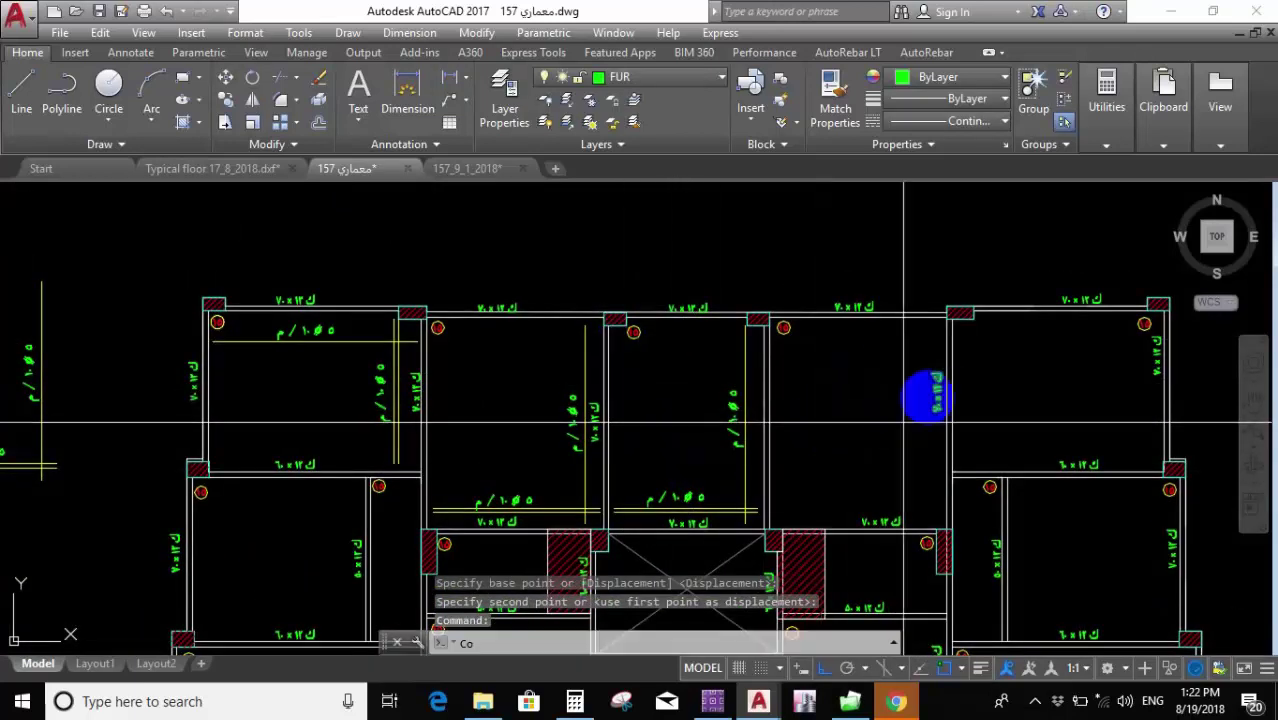
key("Return")
scroll(941, 371, "up", 3)
left_click(941, 371)
scroll(646, 377, "up", 4)
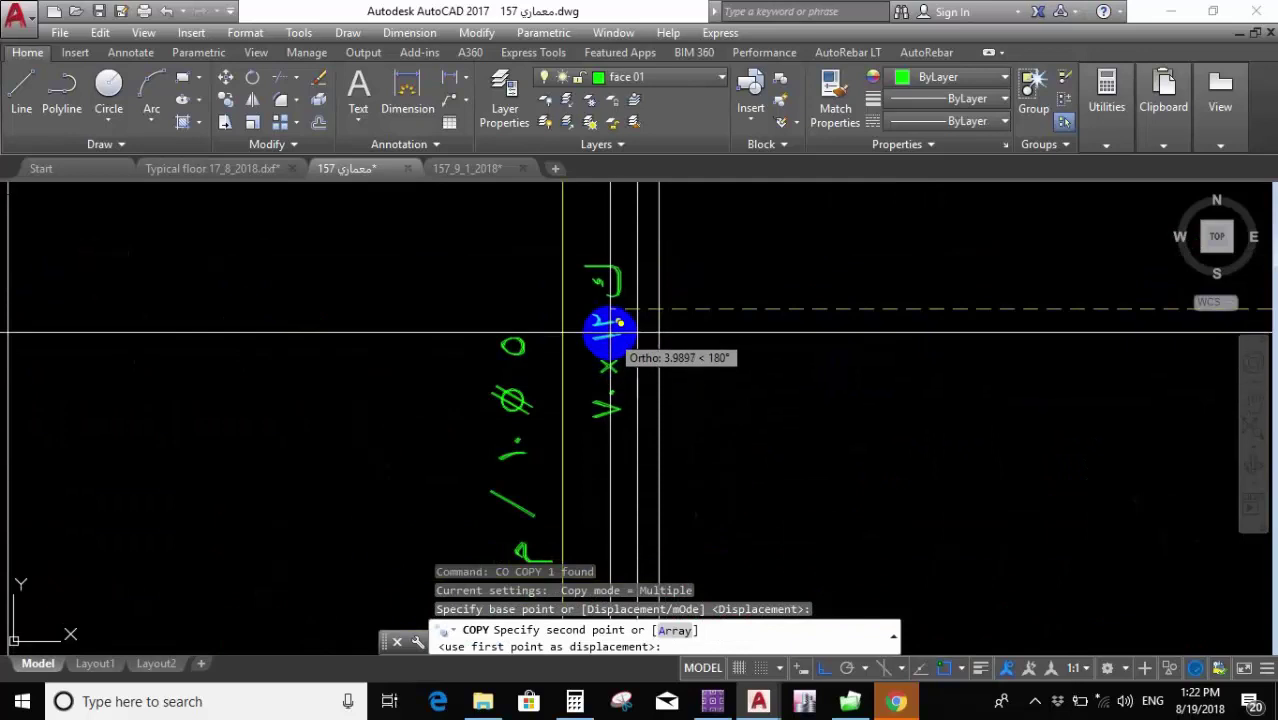
left_click(640, 392)
scroll(700, 410, "down", 4)
key("Escape")
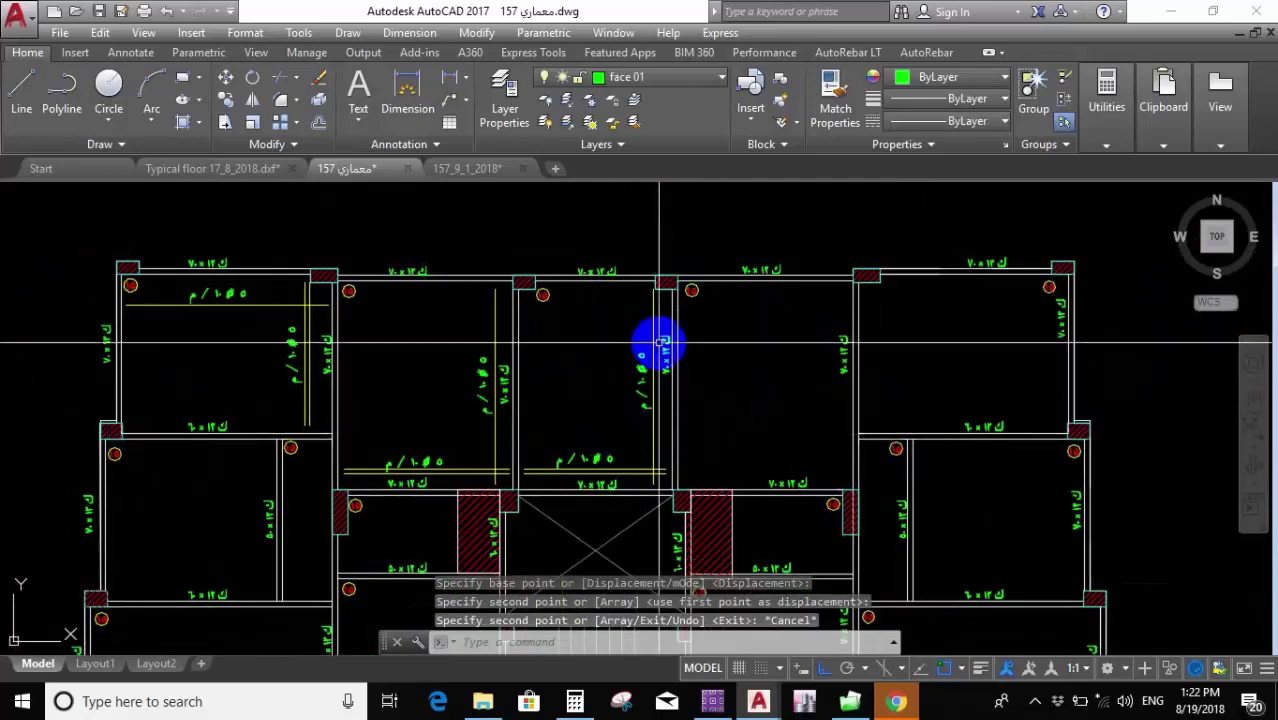
Move the copied vertical 12x70 label downward along the central room's right-hand beam.
scroll(665, 350, "up", 4)
left_click_drag(676, 358, 676, 371)
type("m")
key("Return")
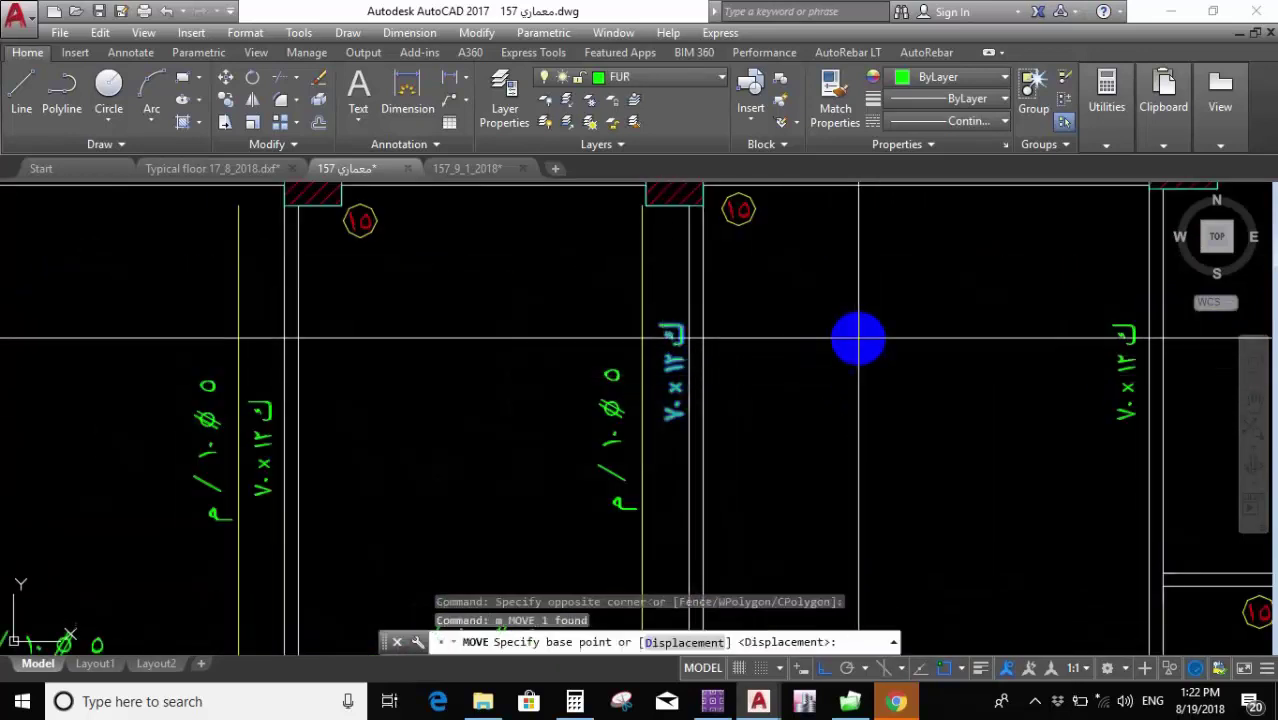
left_click(857, 342)
left_click(856, 424)
scroll(750, 352, "down", 4)
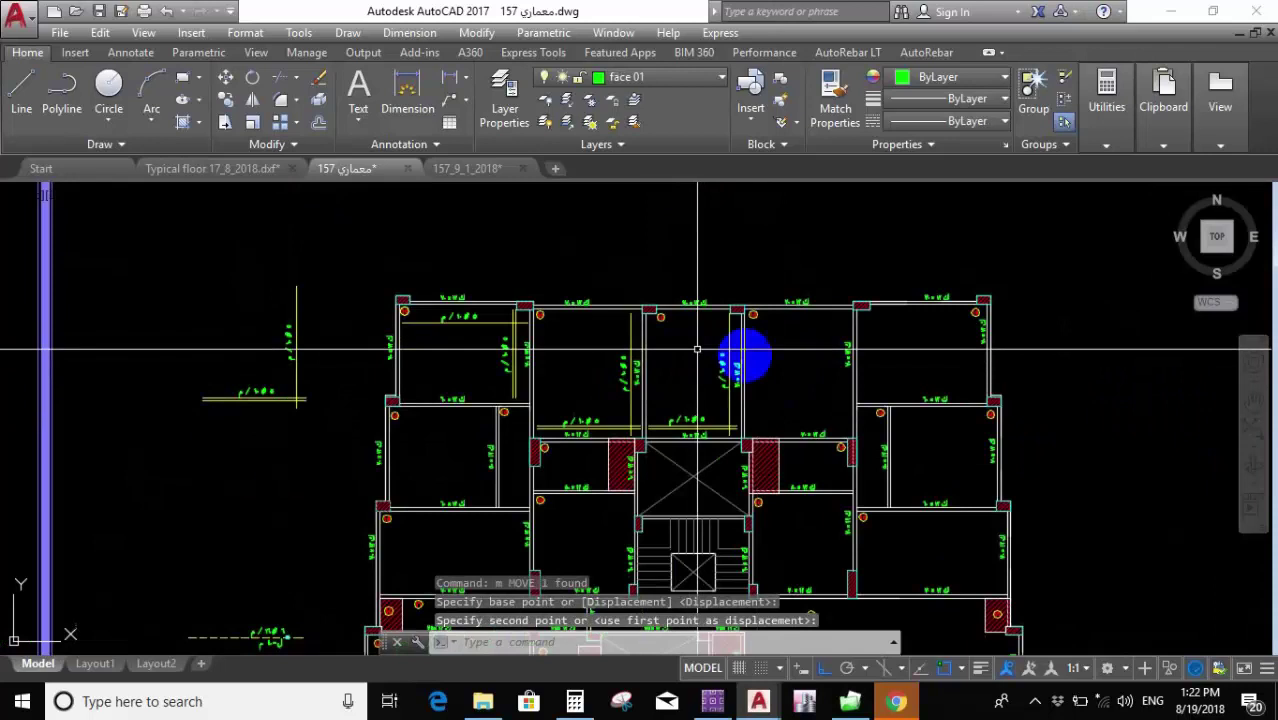
Hatch the merged central room at the plan's upper edge with the ANSI31 pattern in red.
scroll(770, 330, "up", 3)
scroll(778, 370, "down", 5)
scroll(771, 374, "up", 2)
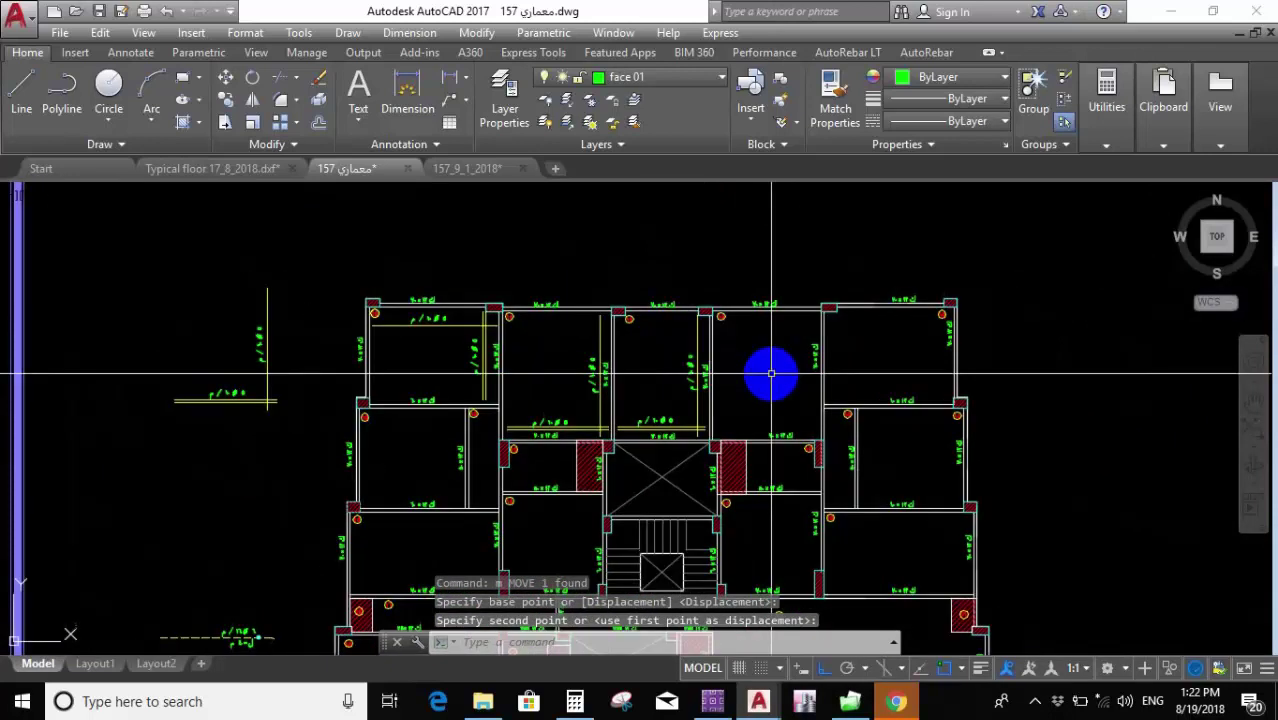
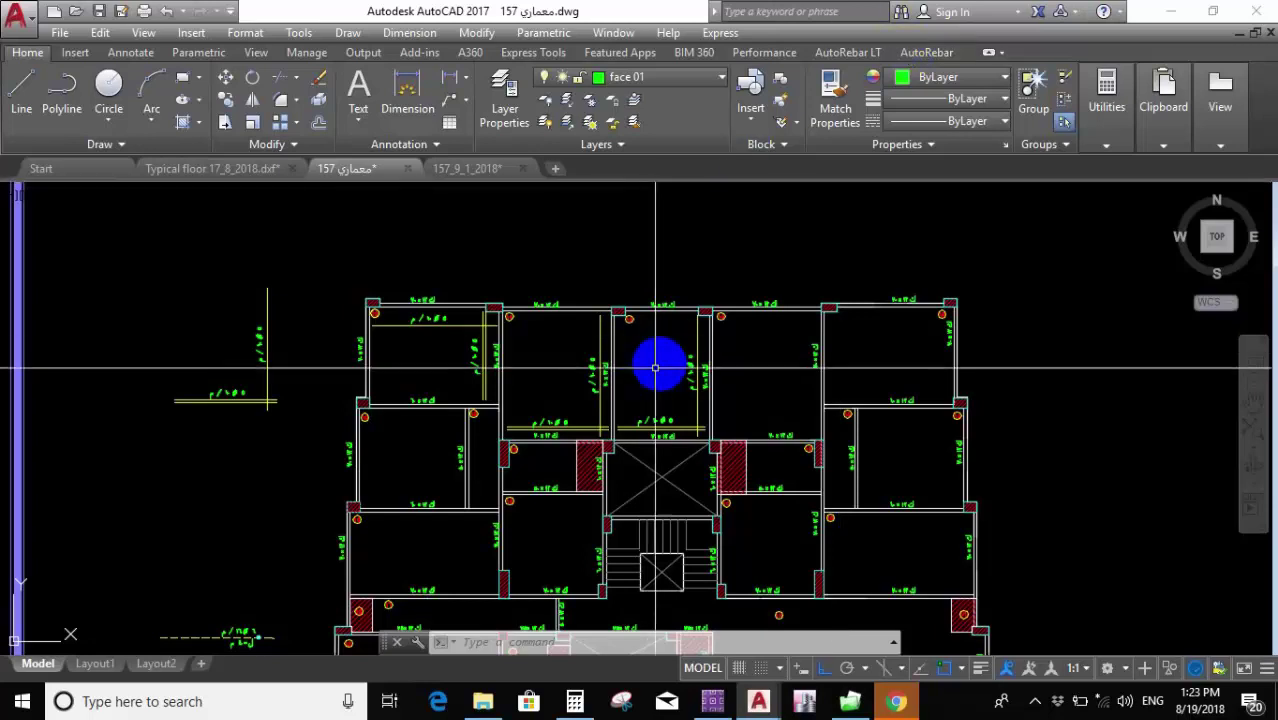
type("k")
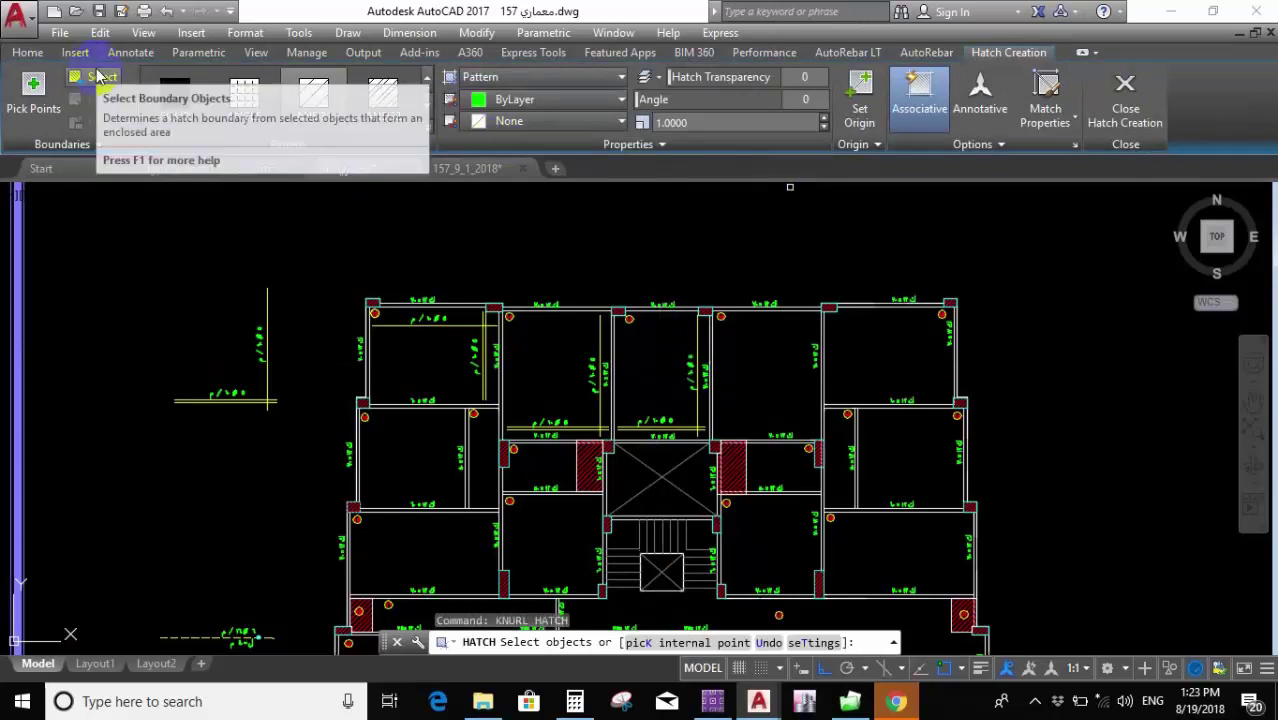
left_click(107, 105)
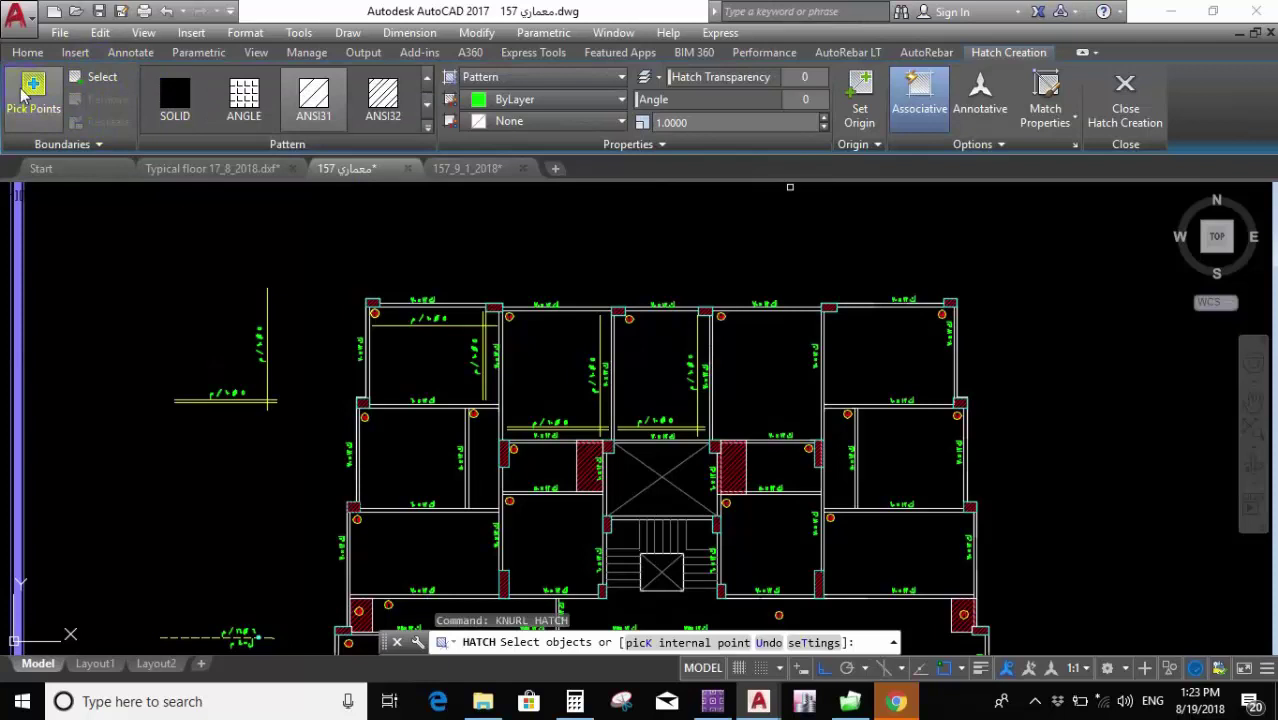
left_click(237, 205)
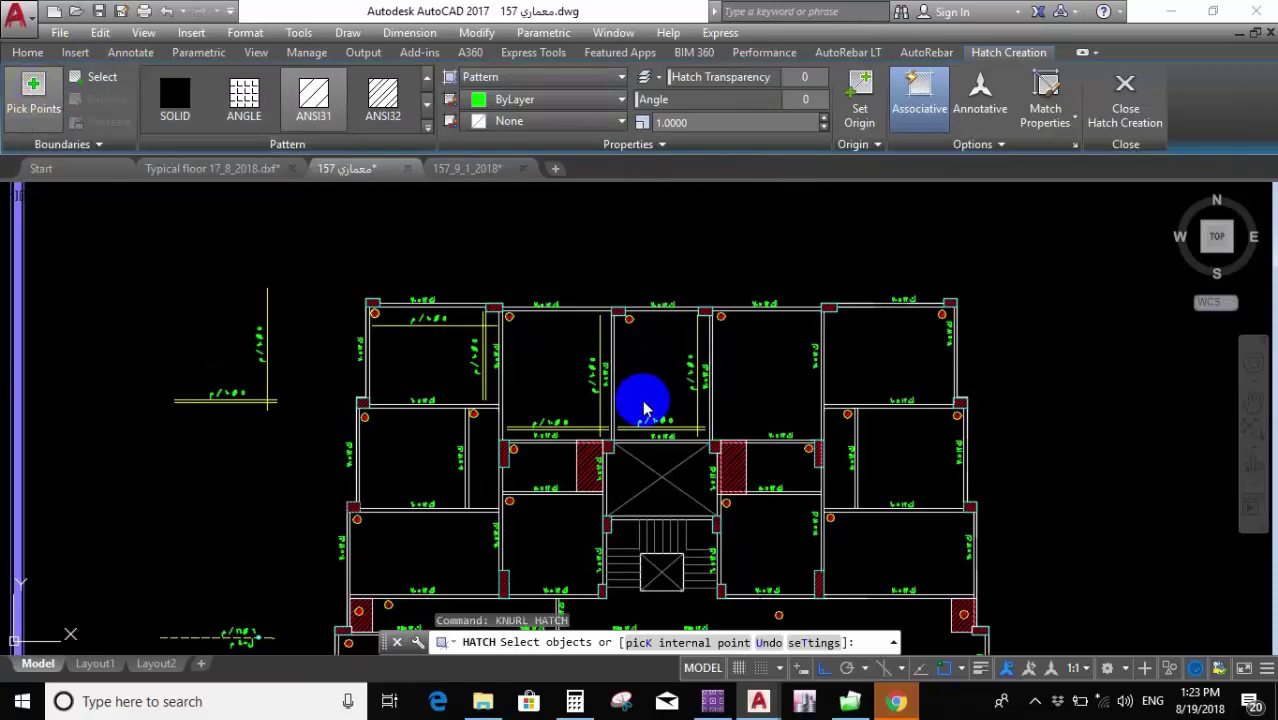
left_click(665, 377)
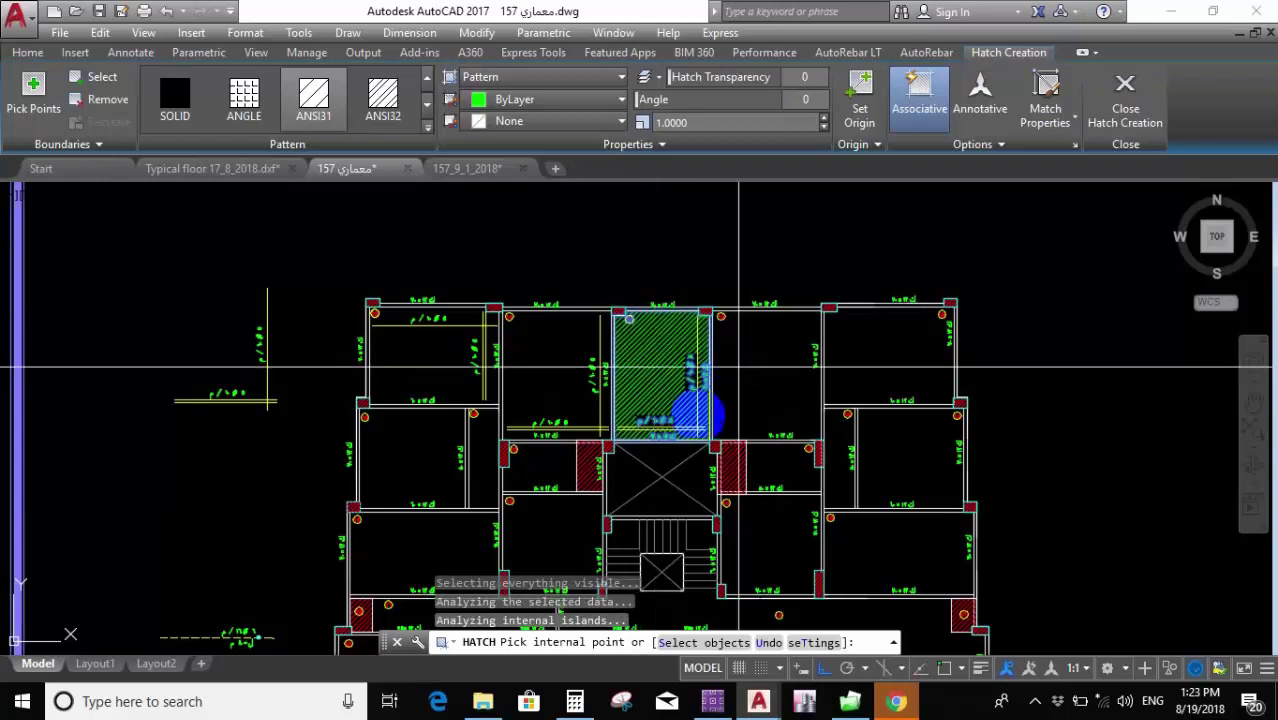
scroll(705, 390, "up", 4)
scroll(598, 362, "up", 2)
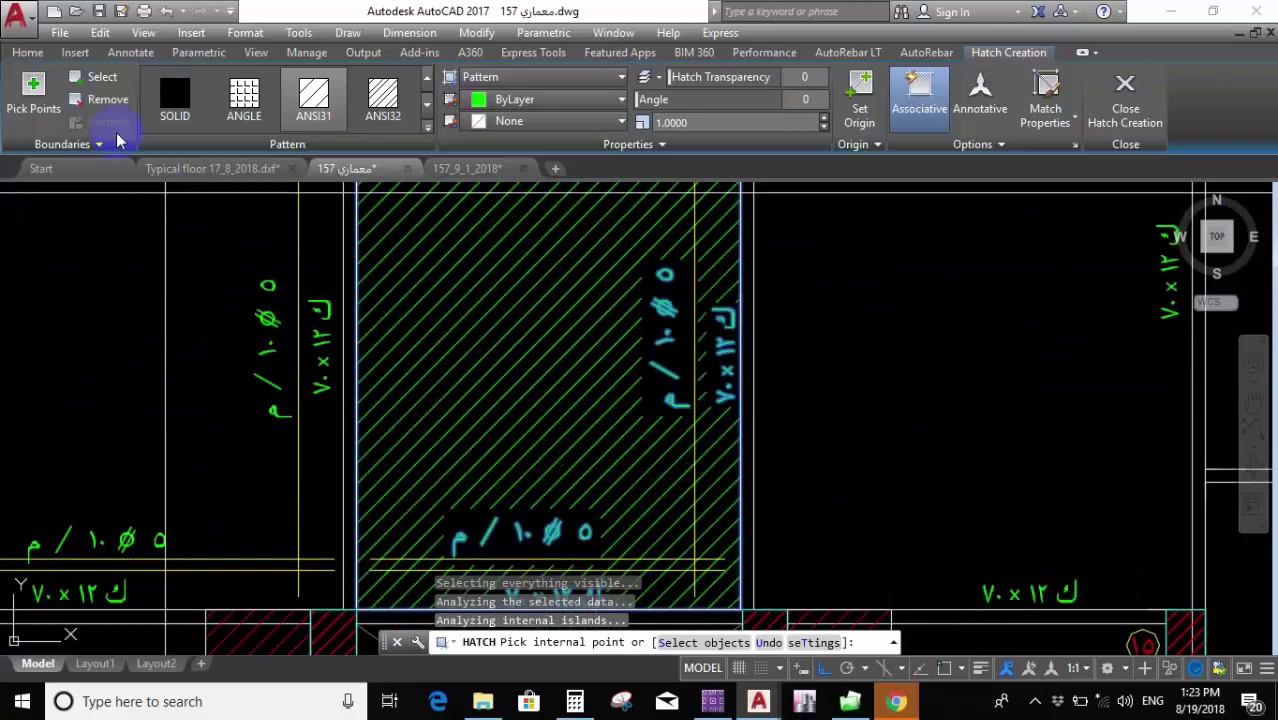
scroll(567, 302, "down", 3)
scroll(679, 391, "up", 2)
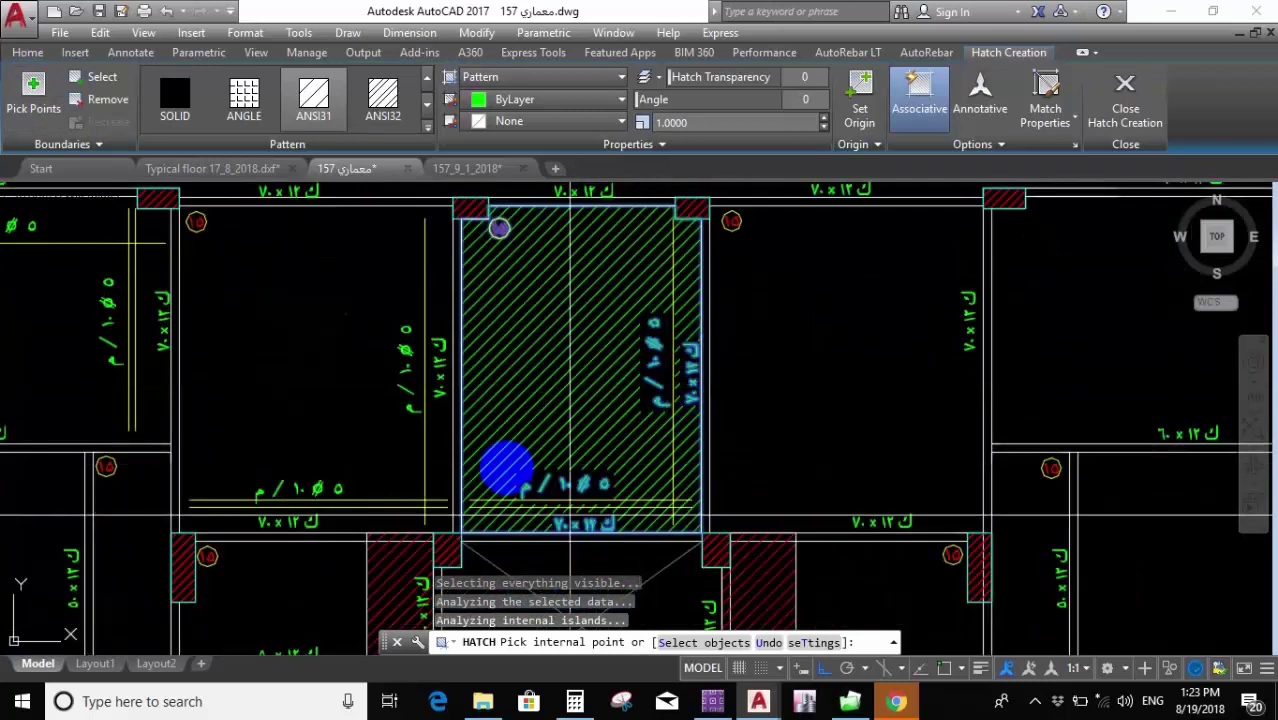
left_click(597, 100)
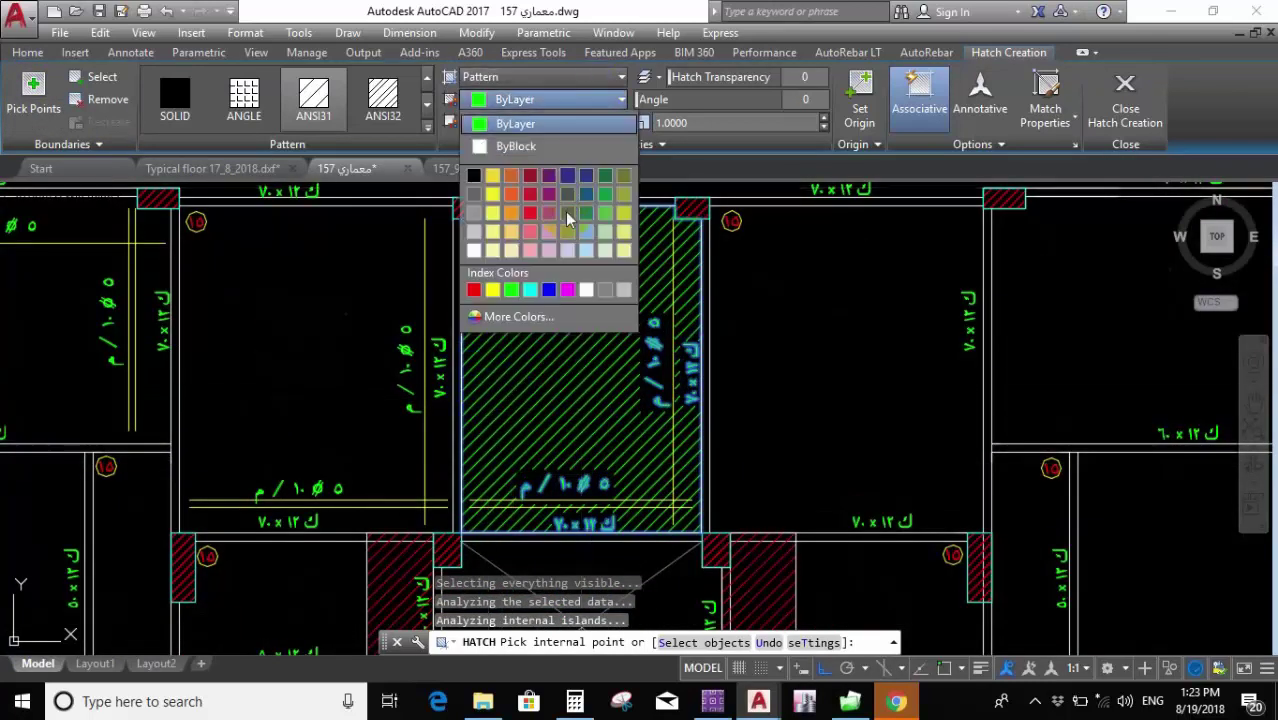
left_click(475, 290)
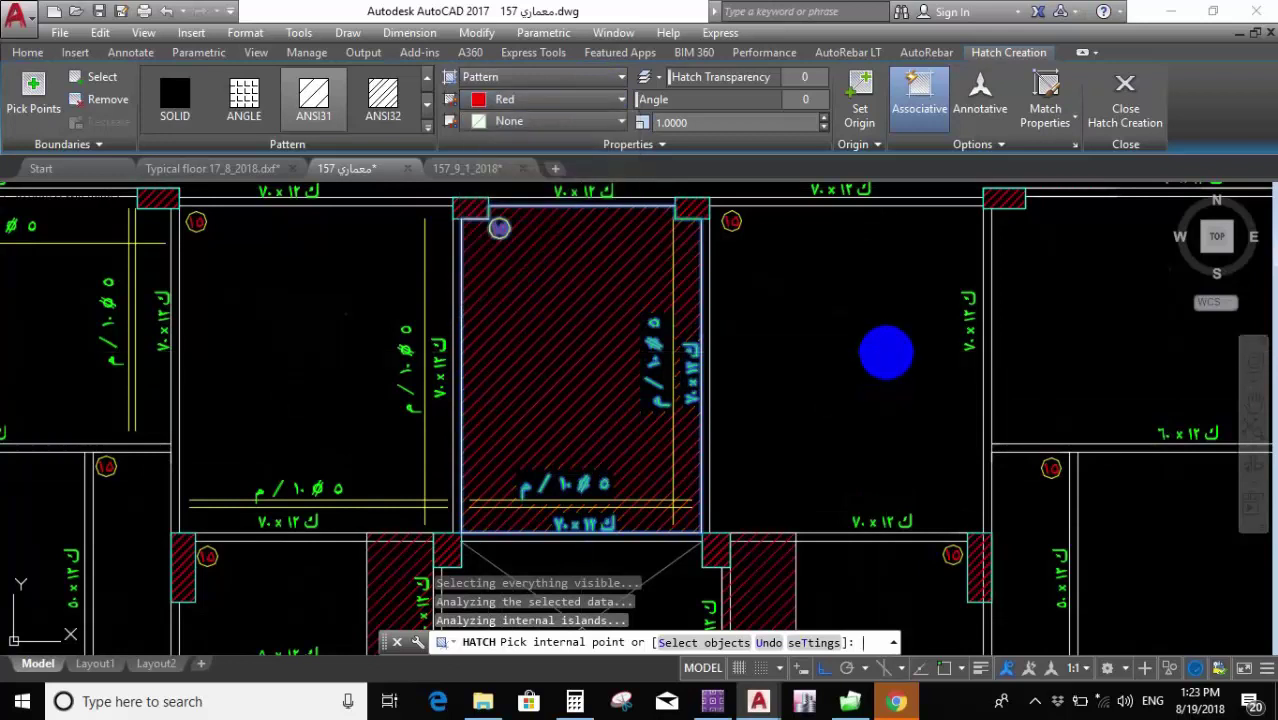
key("Return")
Set the scale of the central room's red hatch to 1.7.
scroll(776, 300, "down", 5)
scroll(700, 390, "up", 5)
scroll(495, 372, "down", 4)
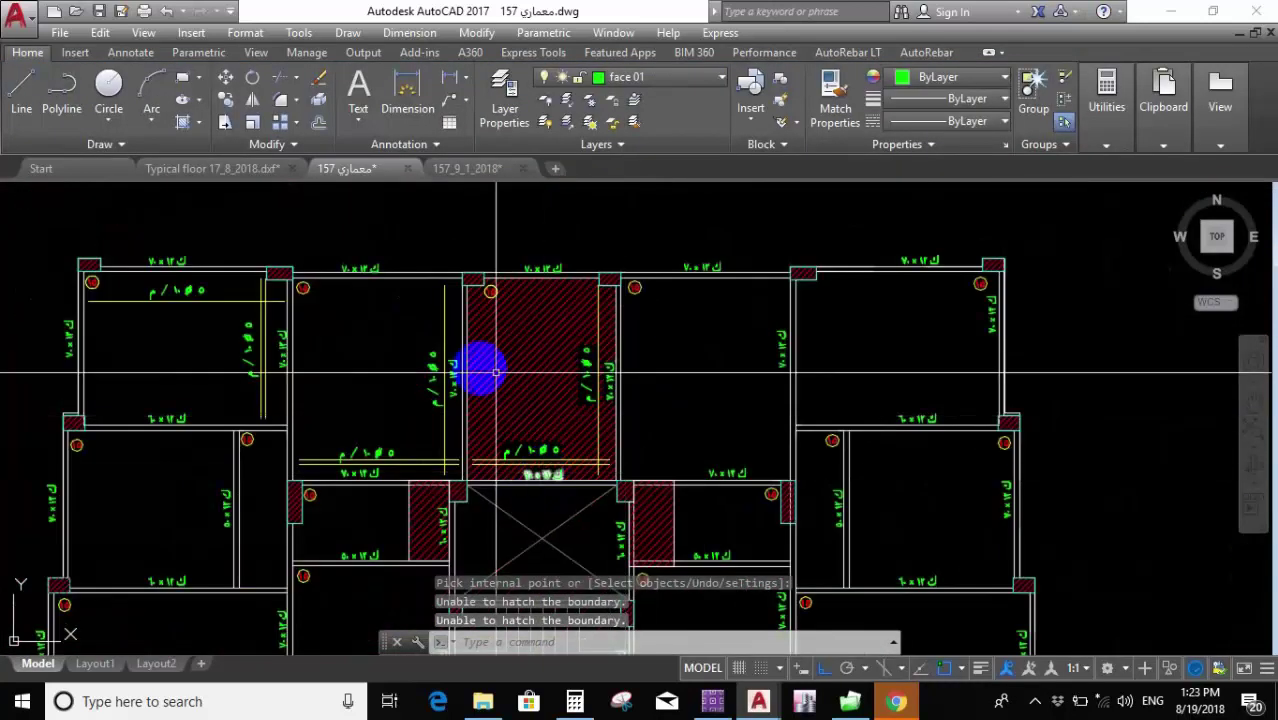
scroll(495, 372, "up", 5)
scroll(488, 379, "down", 4)
scroll(573, 422, "up", 4)
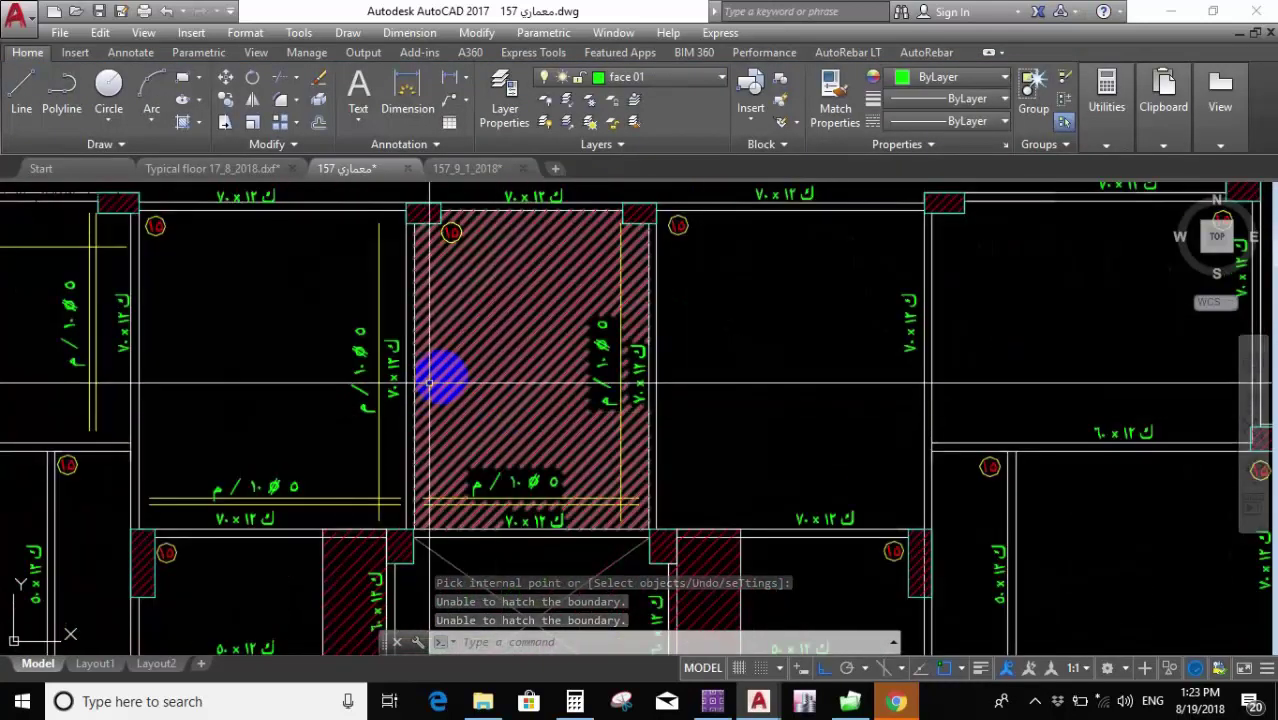
left_click(485, 330)
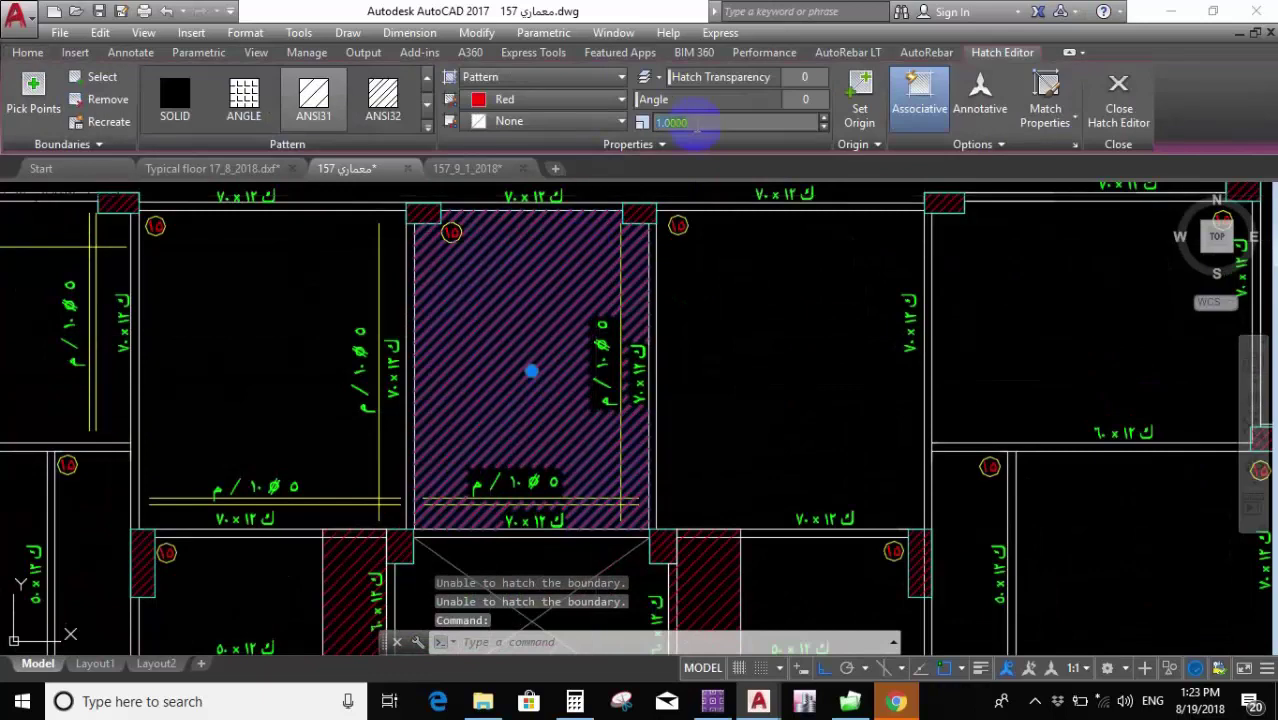
type("1.7")
key("Return")
left_click(707, 310)
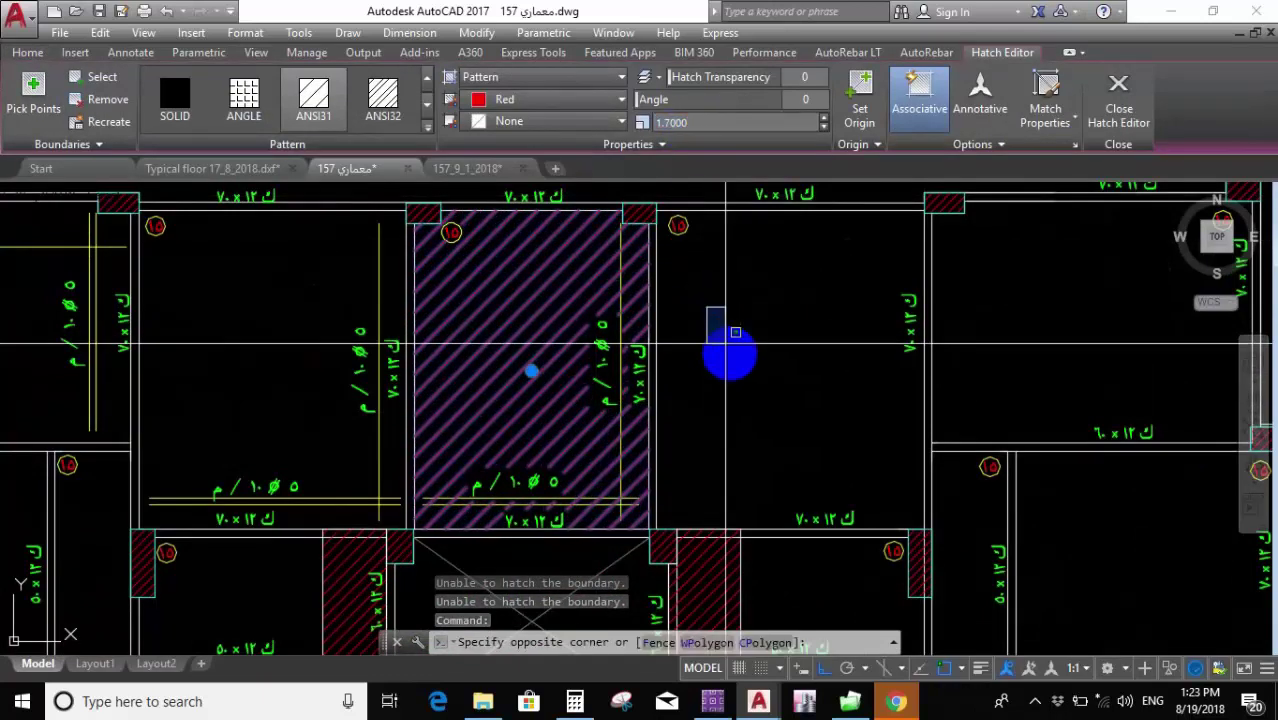
key("Escape")
scroll(450, 265, "down", 8)
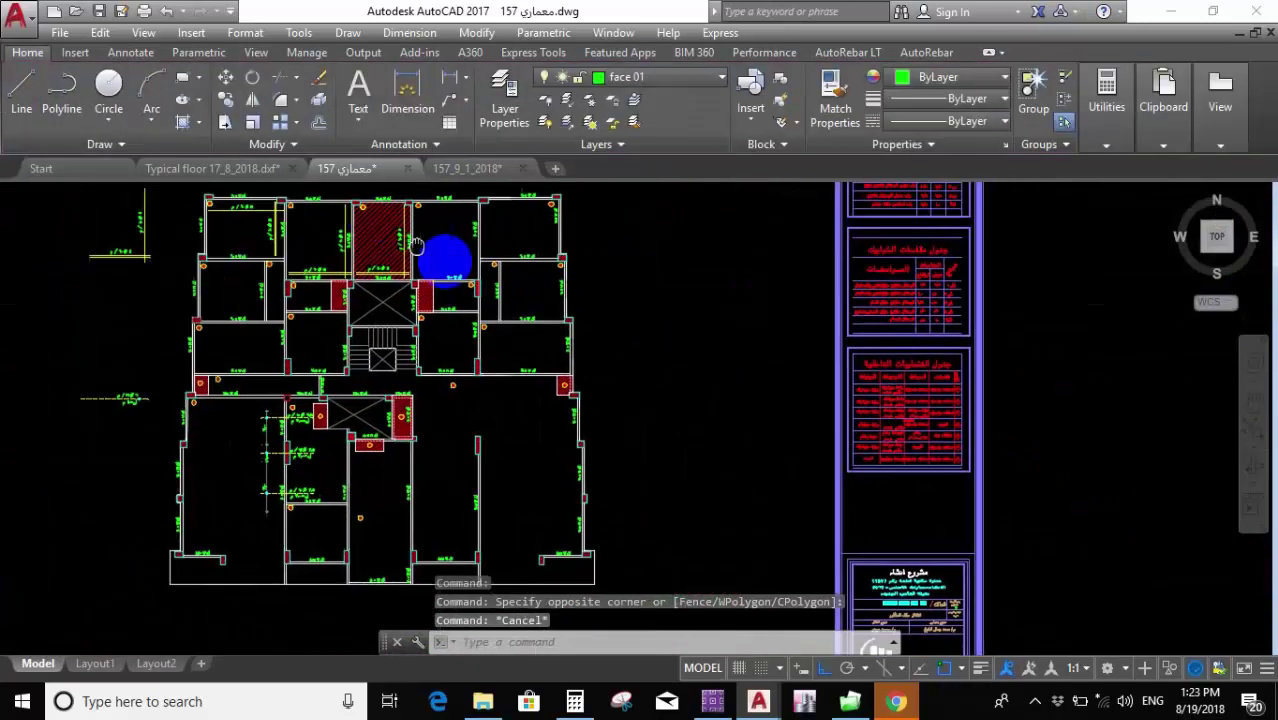
scroll(313, 277, "up", 5)
scroll(336, 390, "down", 5)
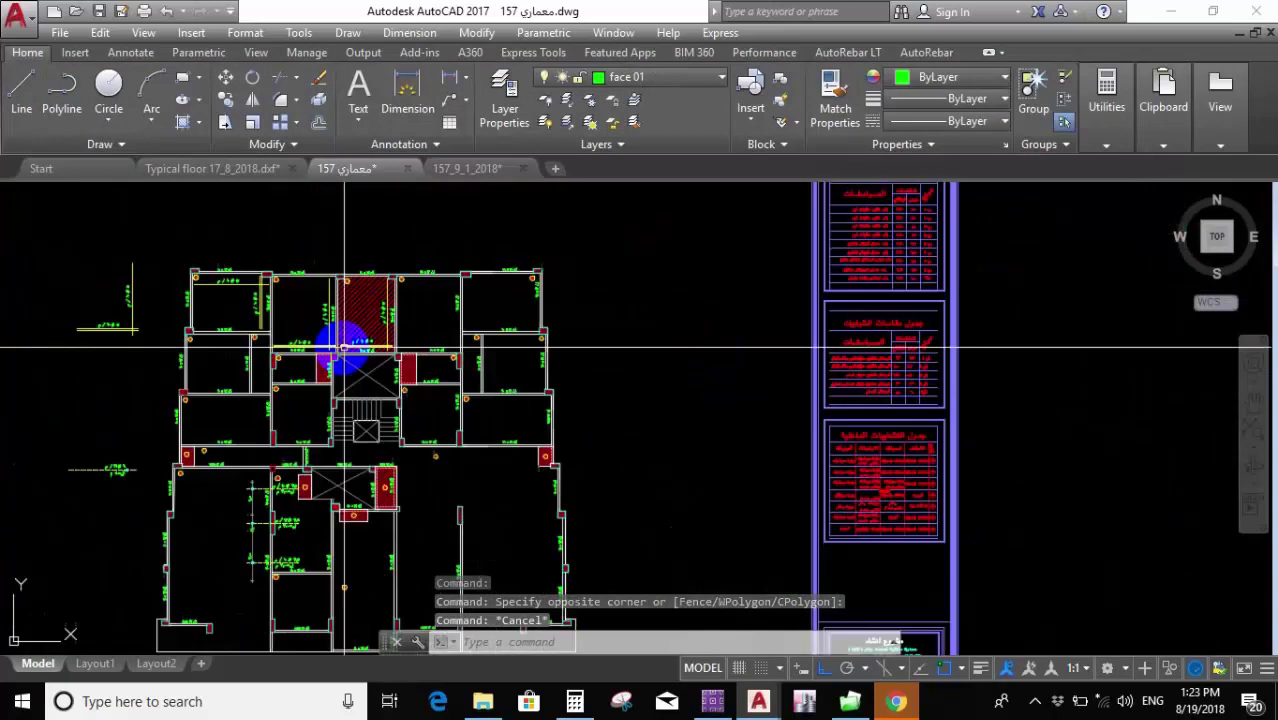
middle_click_drag(377, 292, 427, 367)
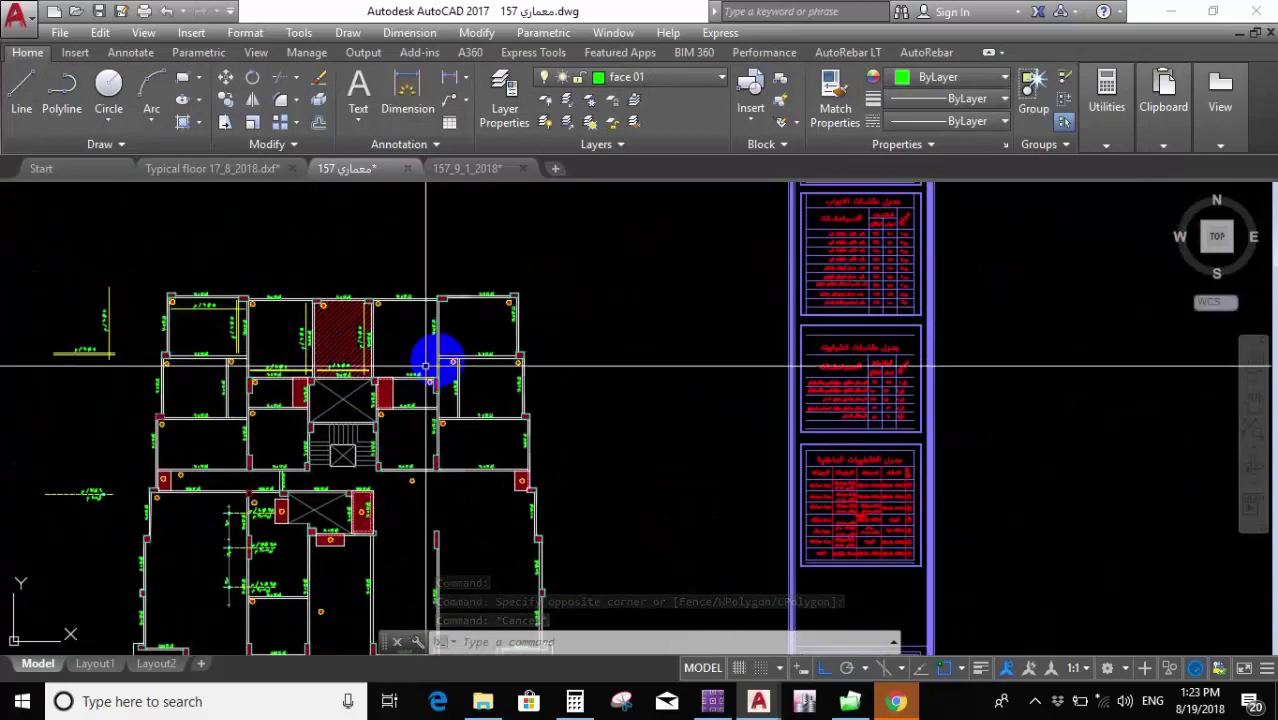
scroll(442, 456, "down", 4)
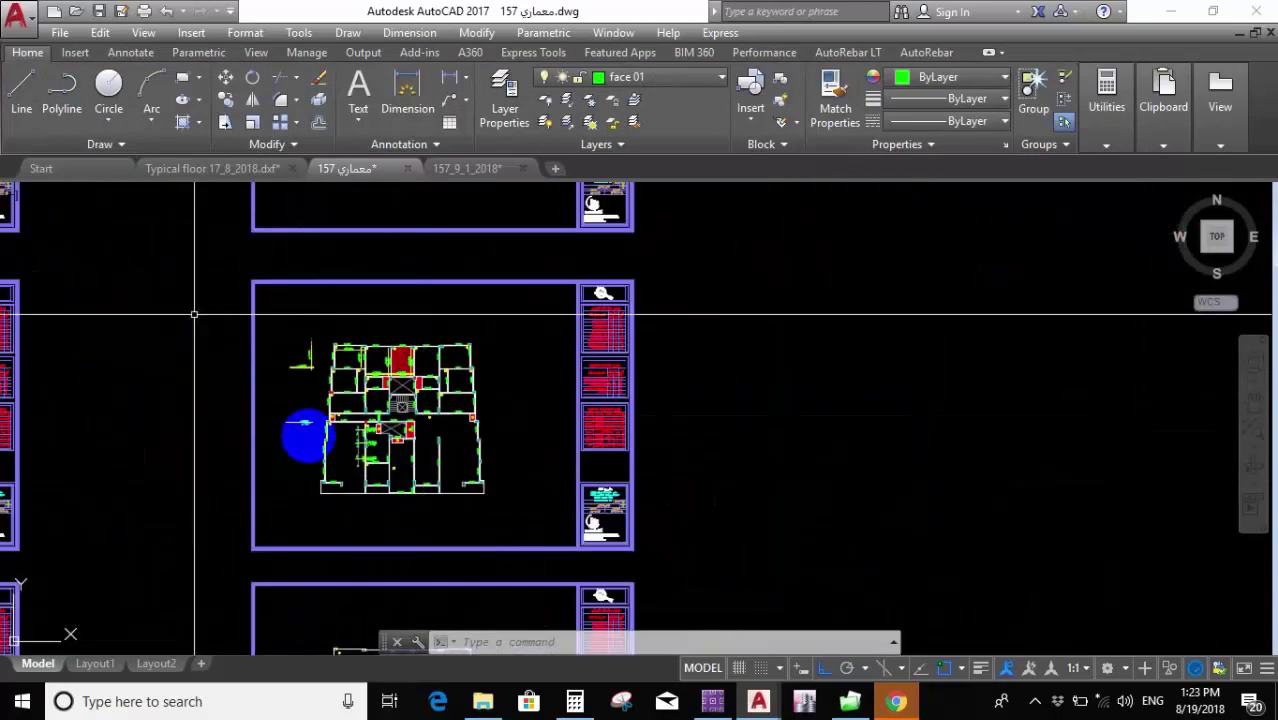
scroll(407, 425, "up", 6)
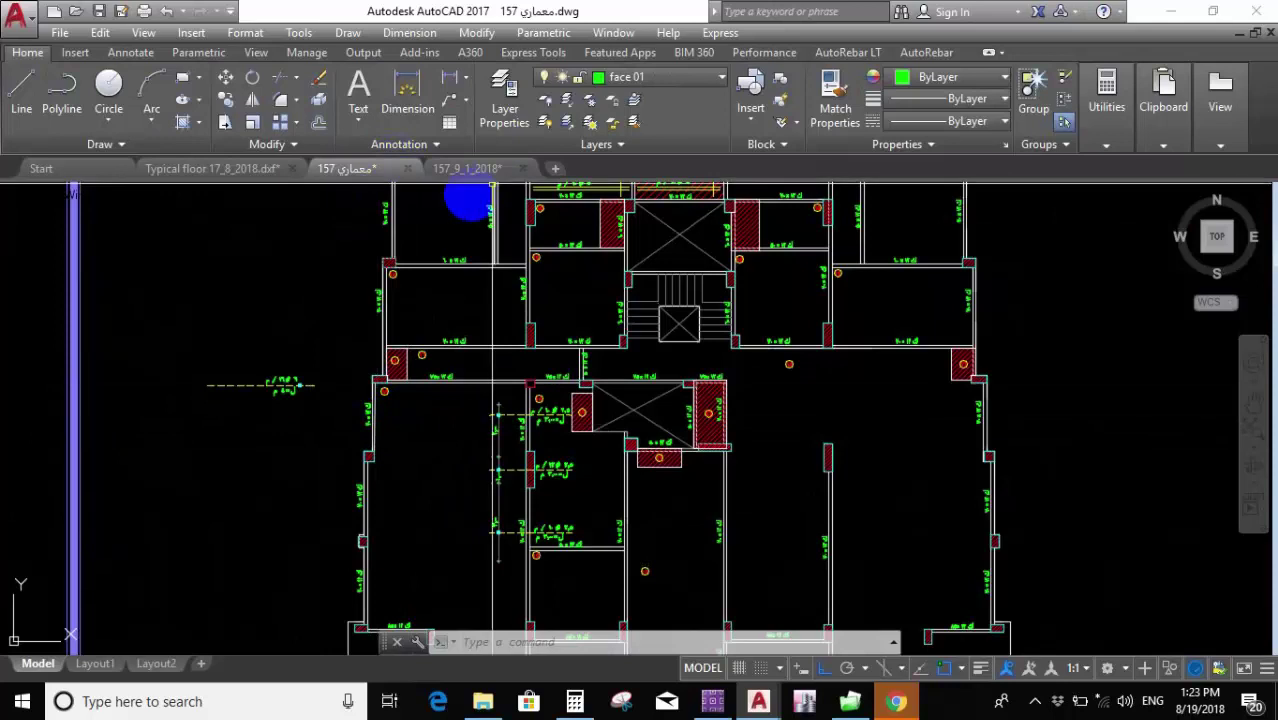
In the 157_9_1_2018 drawing, copy the circular mesh symbol with its tag 20 and the upper and lower mesh labels to the clipboard.
left_click(458, 169)
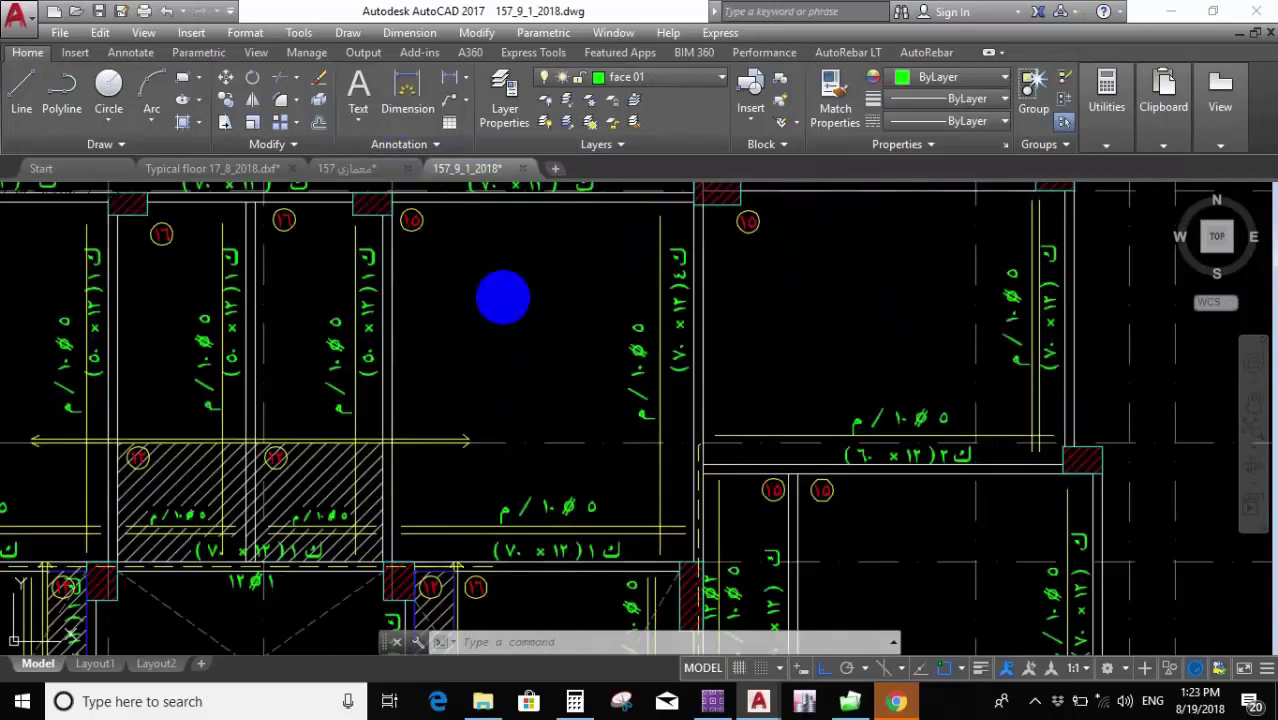
scroll(399, 391, "up", 2)
scroll(354, 331, "up", 4)
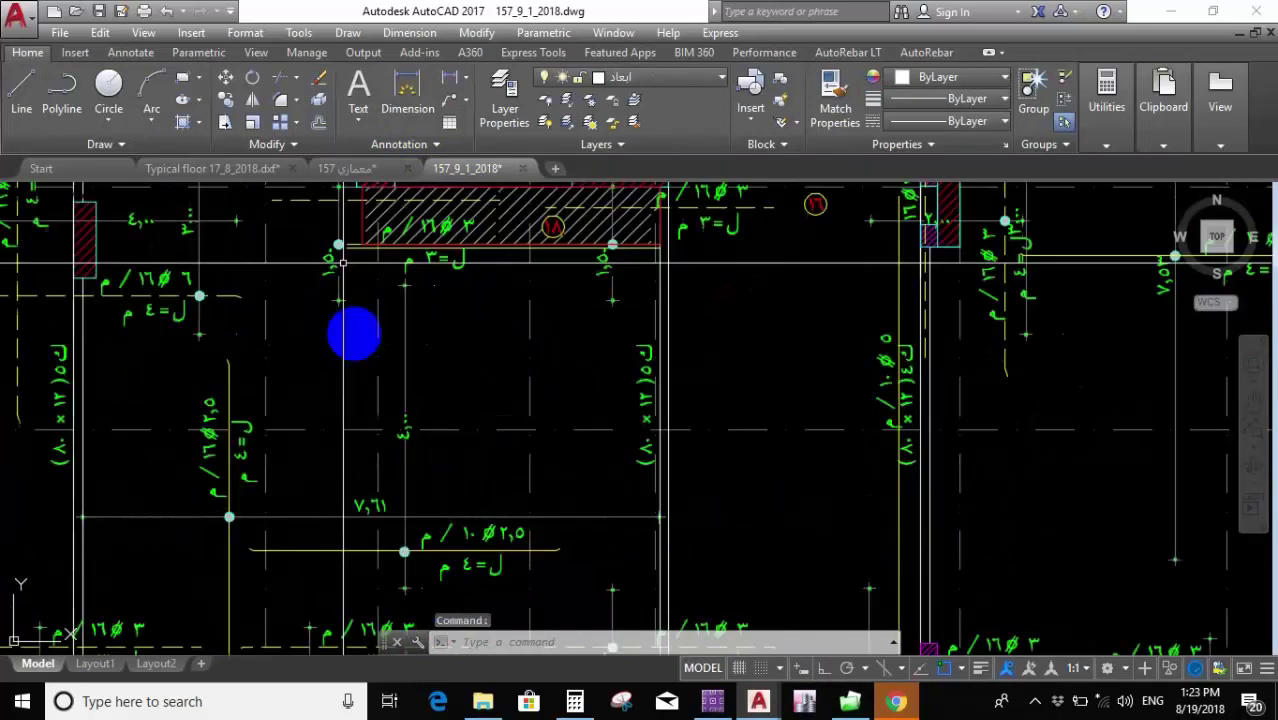
scroll(388, 374, "down", 3)
scroll(284, 333, "up", 4)
scroll(325, 470, "up", 4)
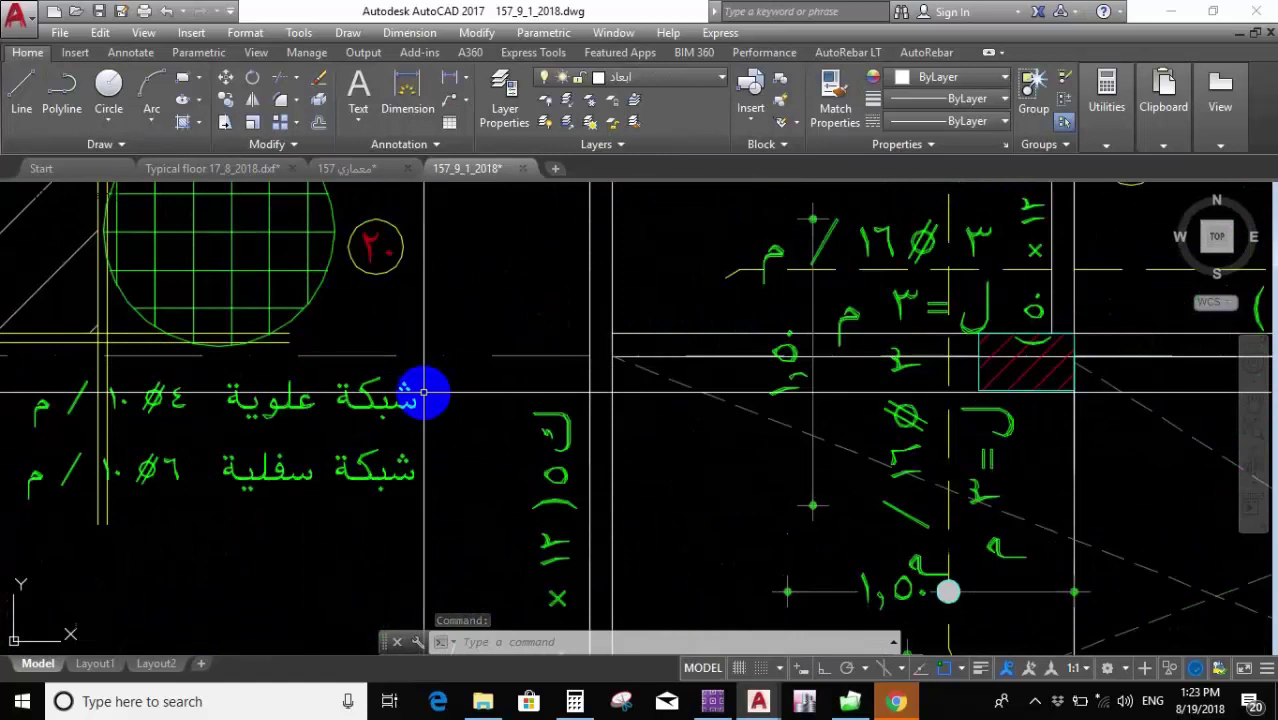
left_click(428, 290)
left_click(180, 525)
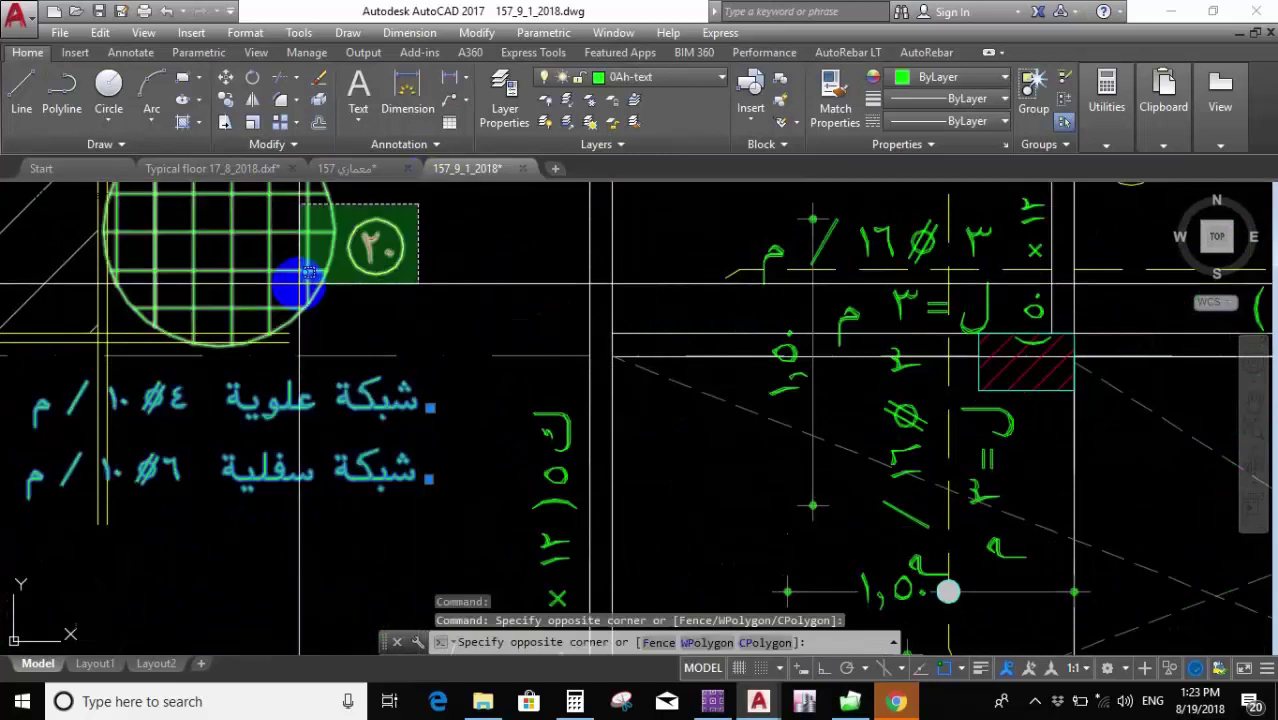
scroll(556, 314, "down", 6)
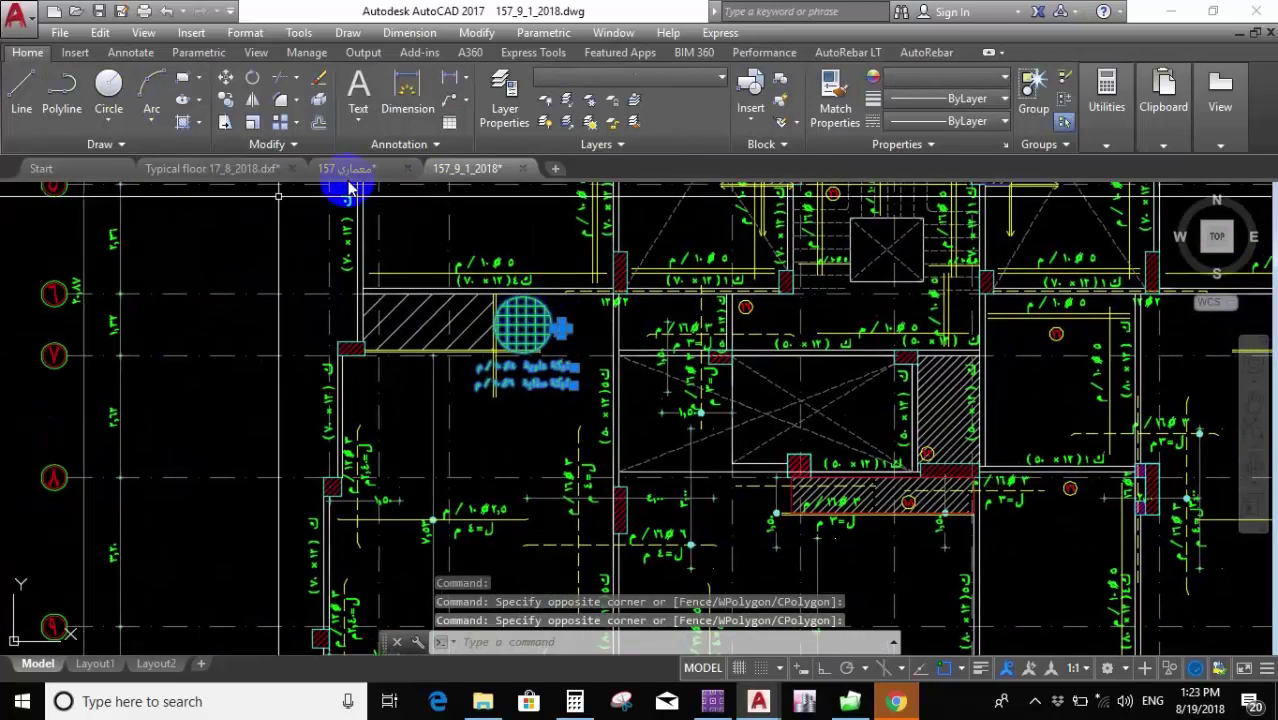
key("ctrl+c")
Paste the mesh symbol, its tag and both mesh labels into the large lower-left room of the 157 معماري drawing.
left_click(345, 170)
scroll(490, 342, "down", 5)
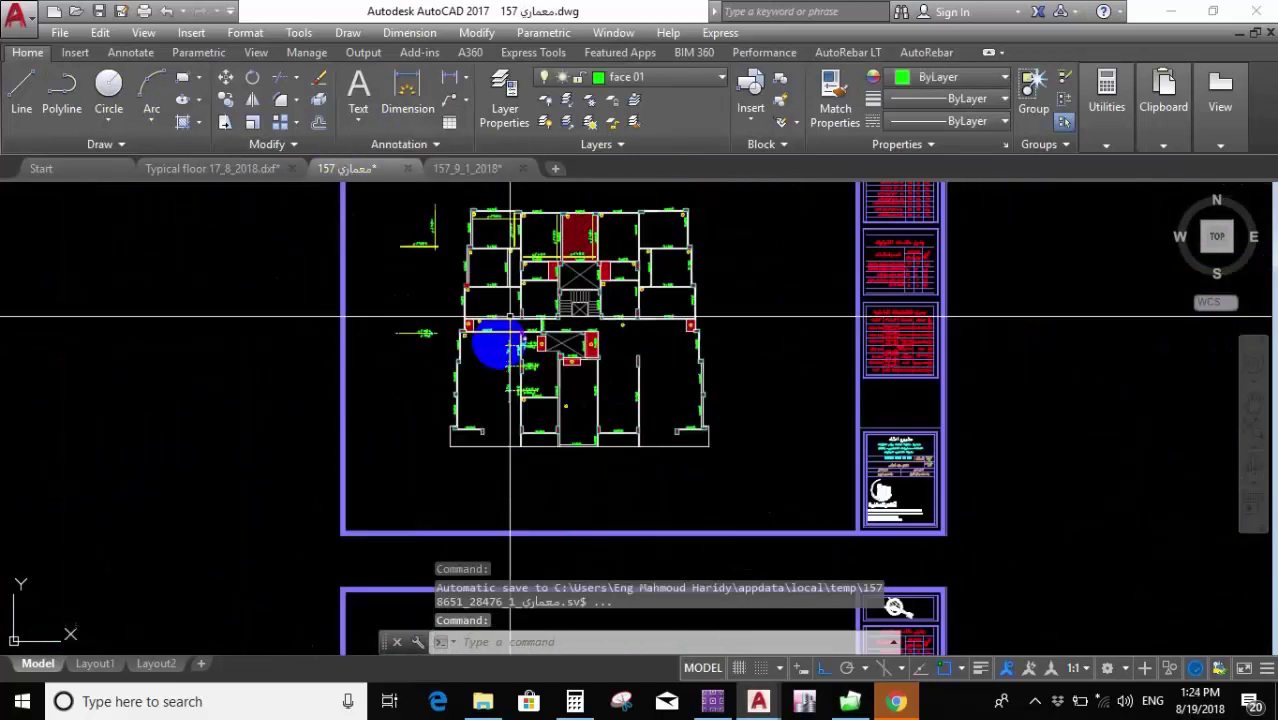
scroll(484, 342, "up", 5)
left_click(432, 404)
key("ctrl+v")
scroll(427, 346, "up", 4)
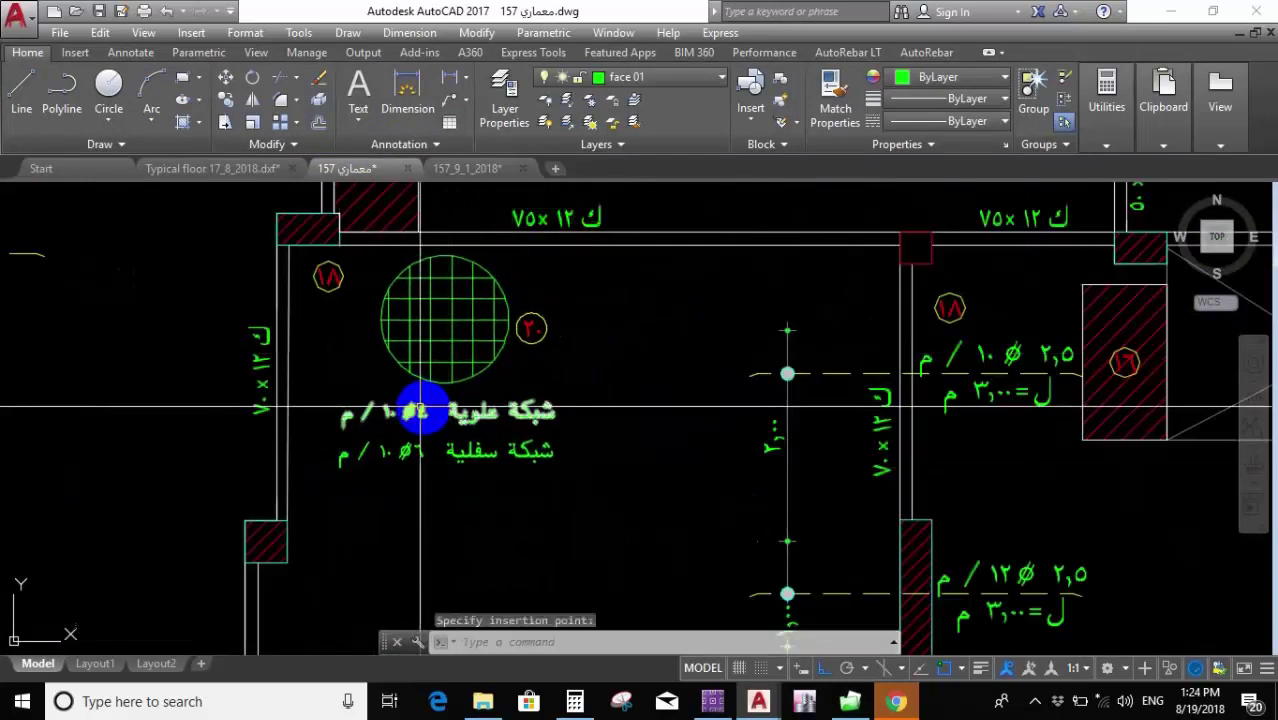
Change the pasted upper mesh label (شبكة علوية) to 5Ø10/m.
double_click(423, 409)
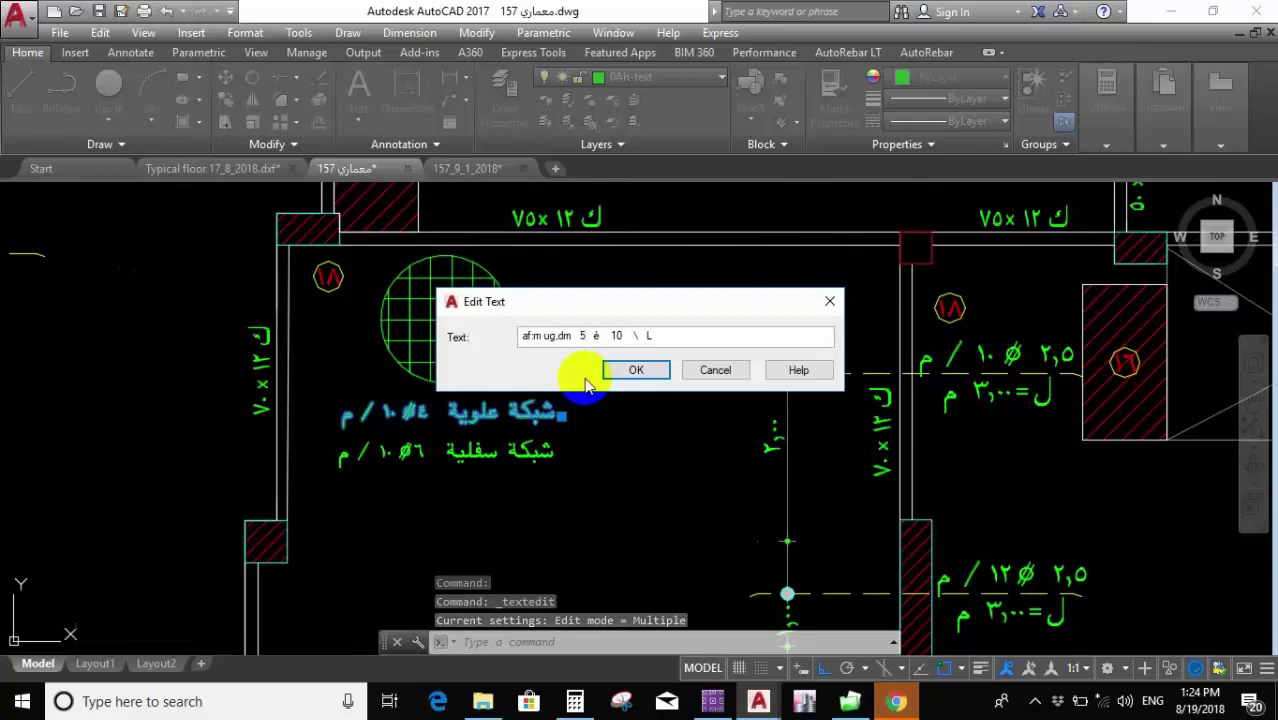
left_click(630, 372)
scroll(563, 330, "down", 8)
key("Escape")
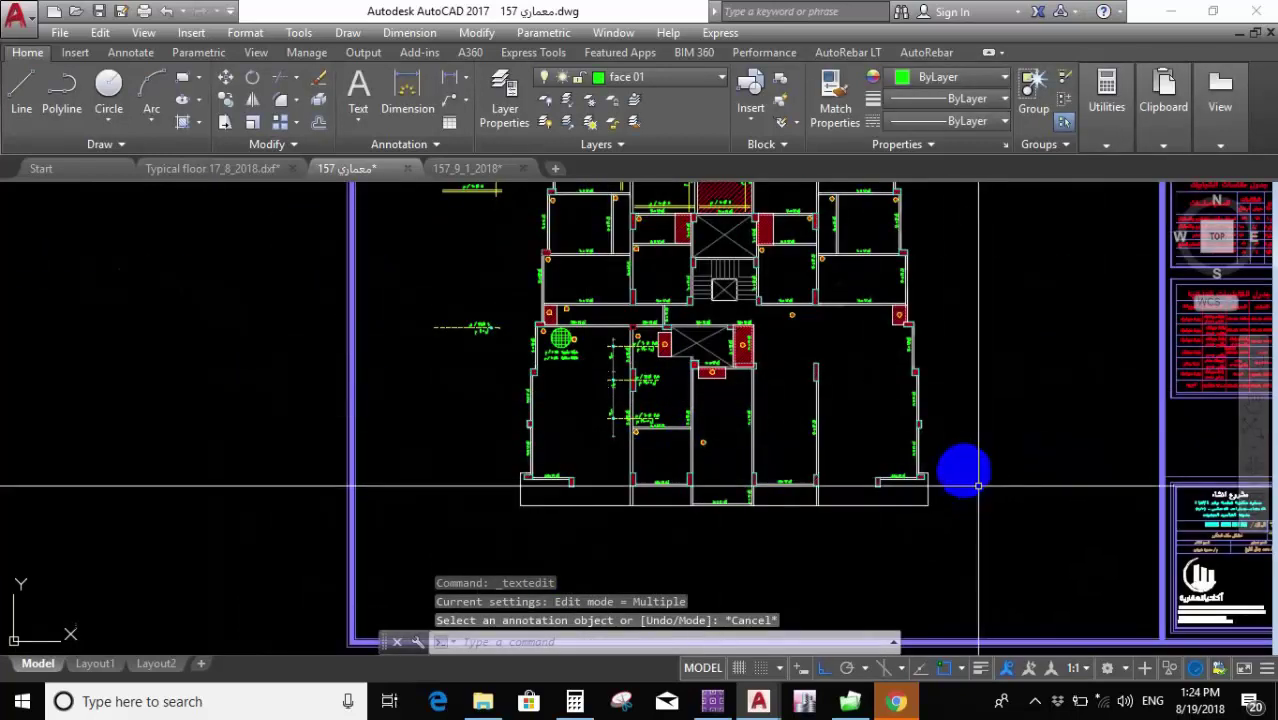
Erase the thickness tag 20 beside the pasted mesh symbol.
scroll(770, 310, "down", 3)
scroll(680, 335, "up", 3)
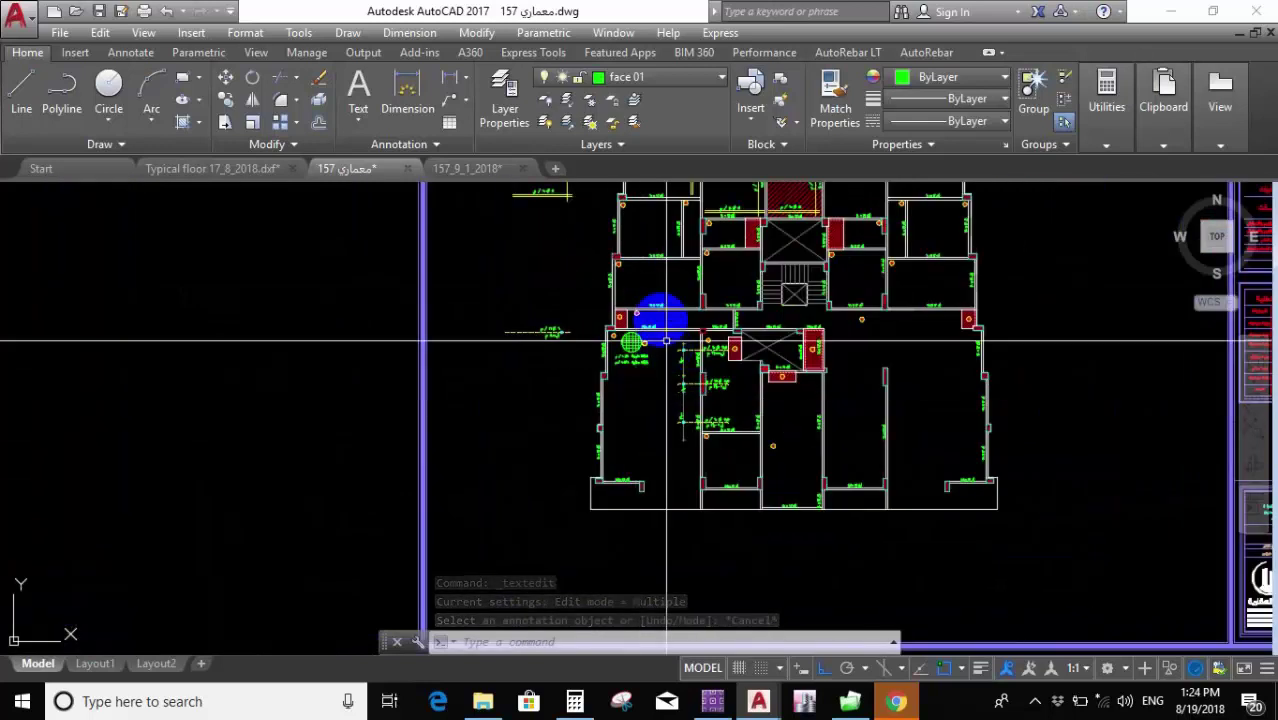
scroll(645, 330, "up", 8)
left_click(690, 403)
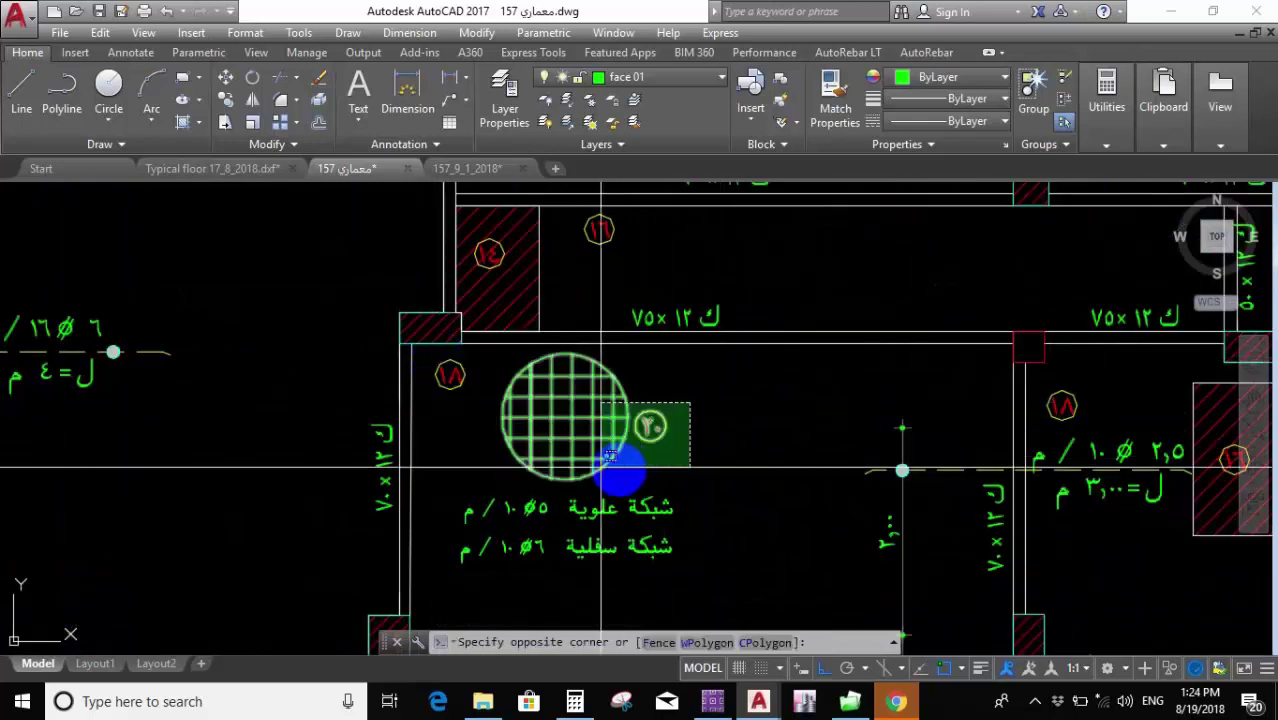
left_click(636, 461)
type("e")
key("Return")
Move the room's thickness tag 18 to the lower right of the mesh circle, with Ortho off.
left_click(470, 360)
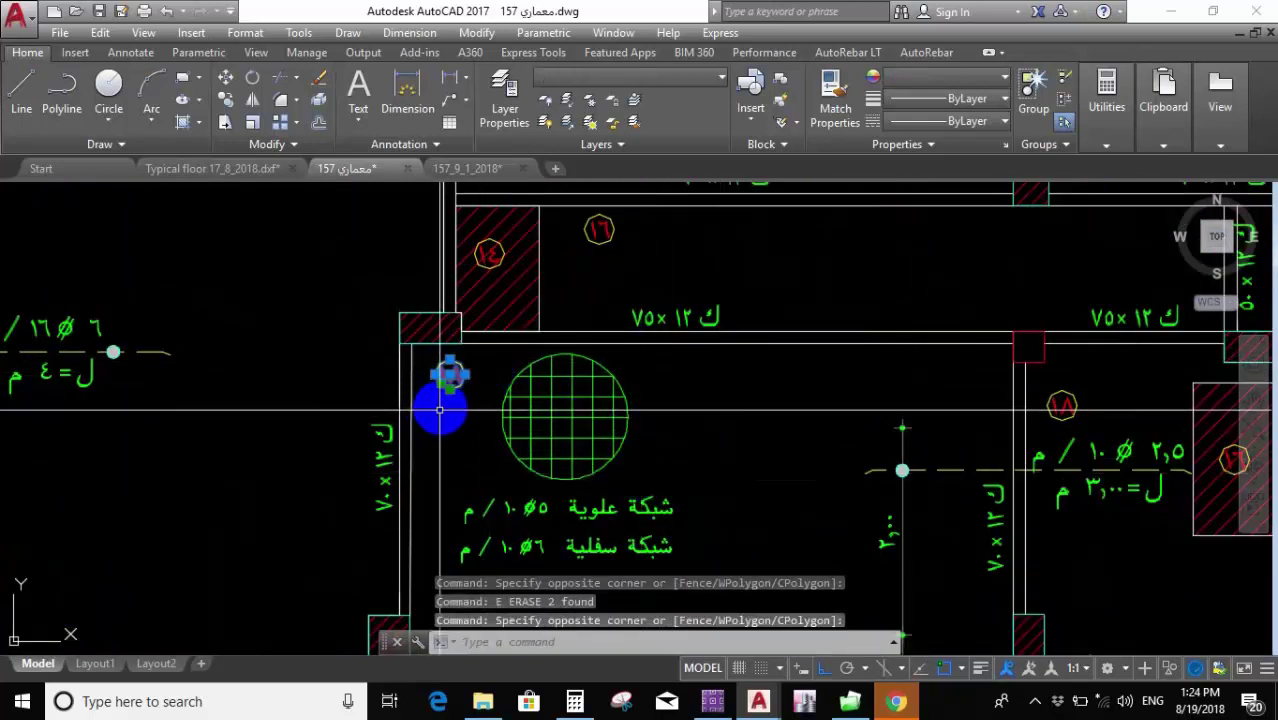
left_click(449, 374)
type("m")
key("Return")
left_click(450, 375)
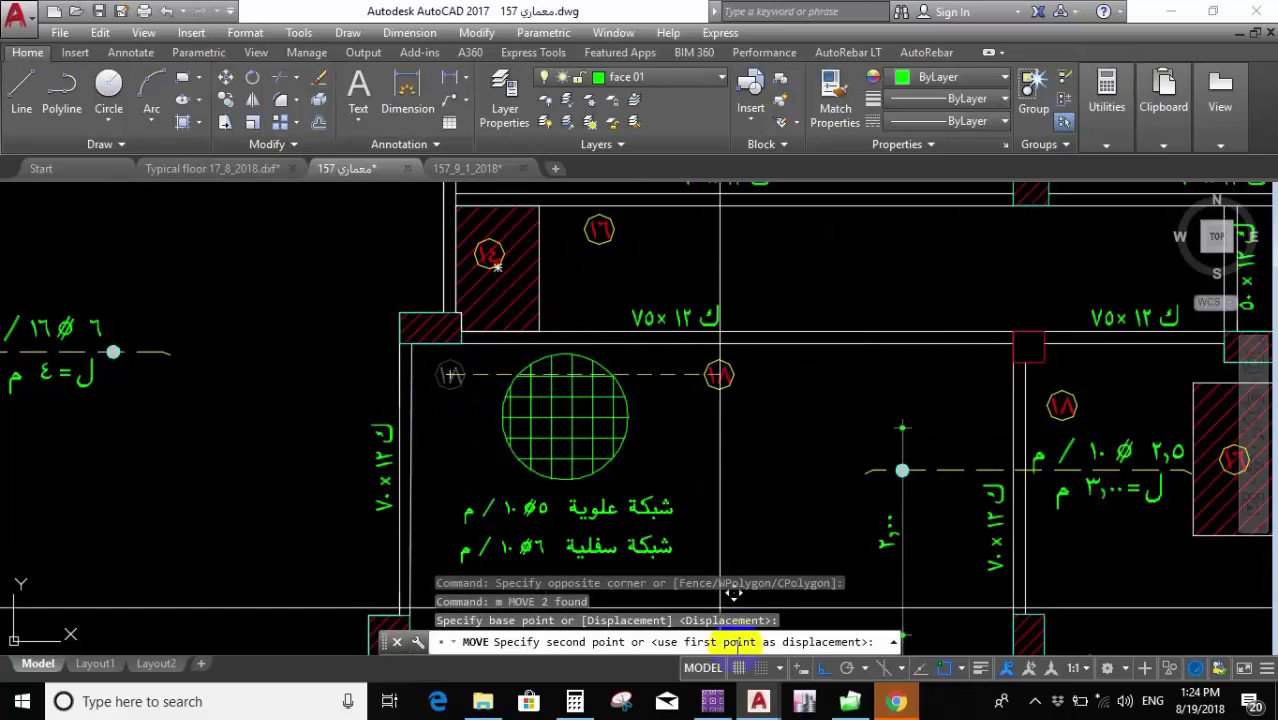
left_click(822, 668)
scroll(640, 450, "up", 5)
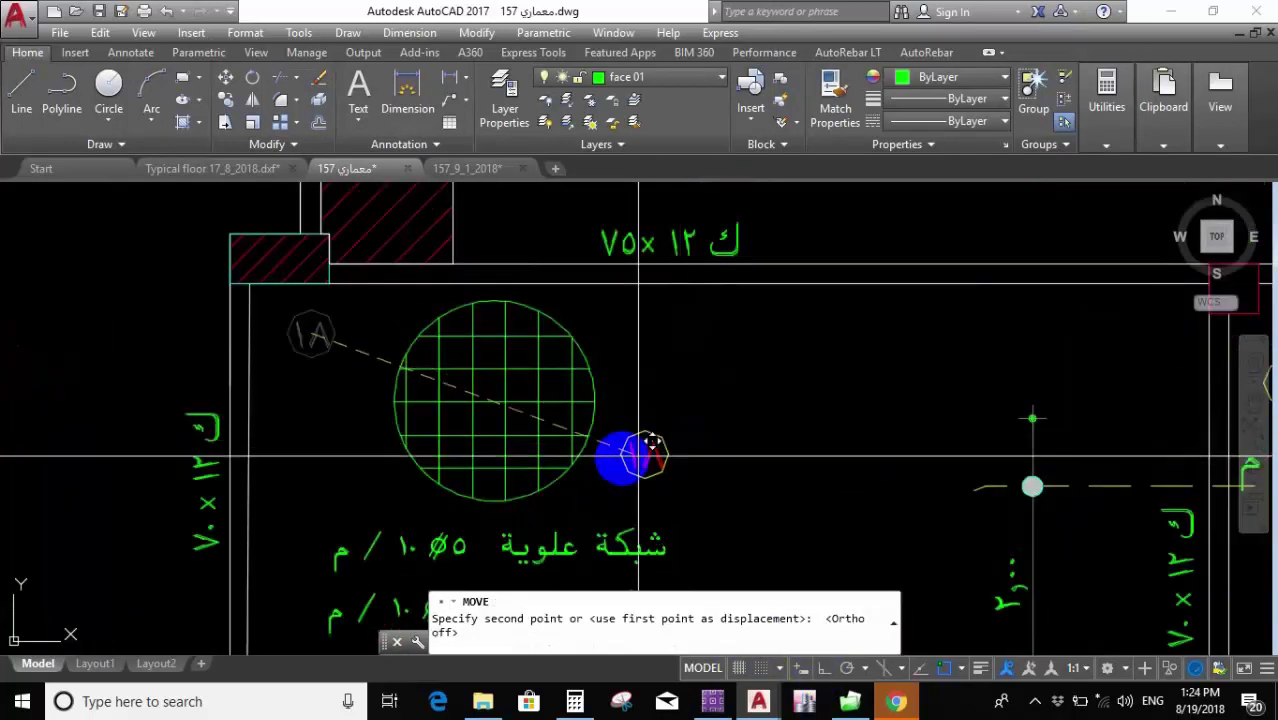
scroll(611, 351, "down", 5)
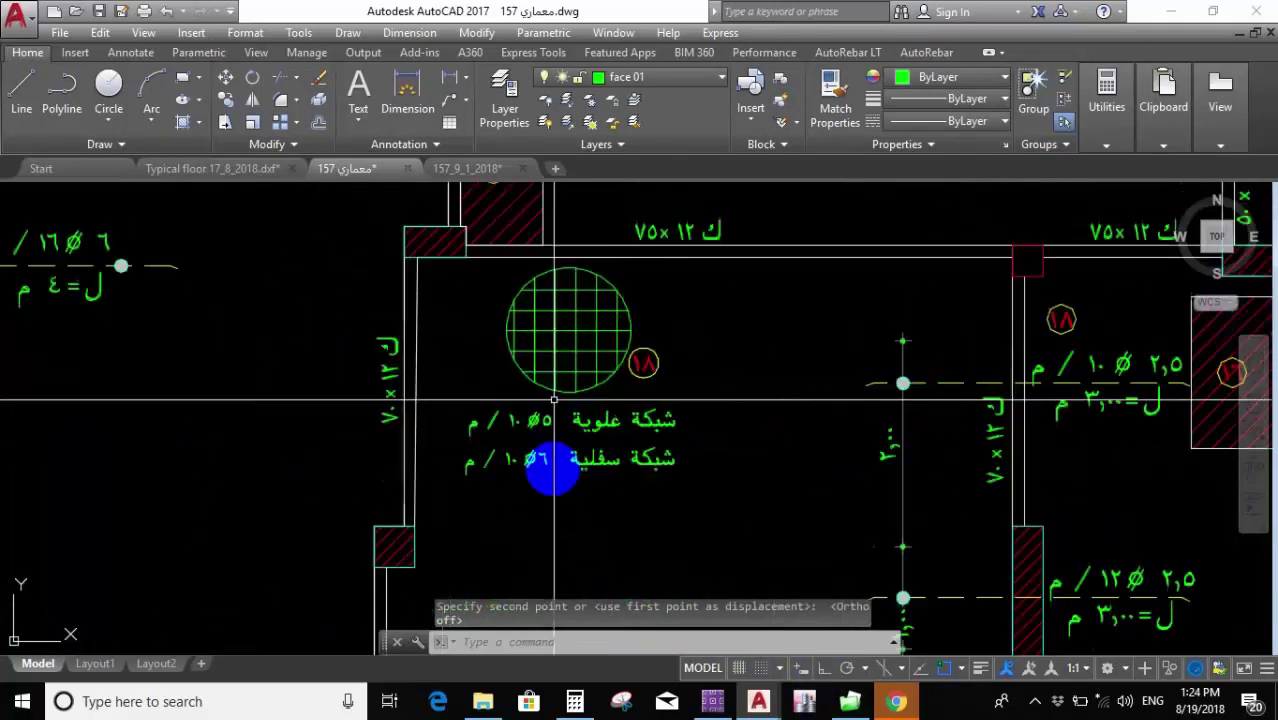
Change the lower mesh label (شبكة سفلية) in the large room to 5Ø10/m.
left_click(542, 462)
double_click(542, 462)
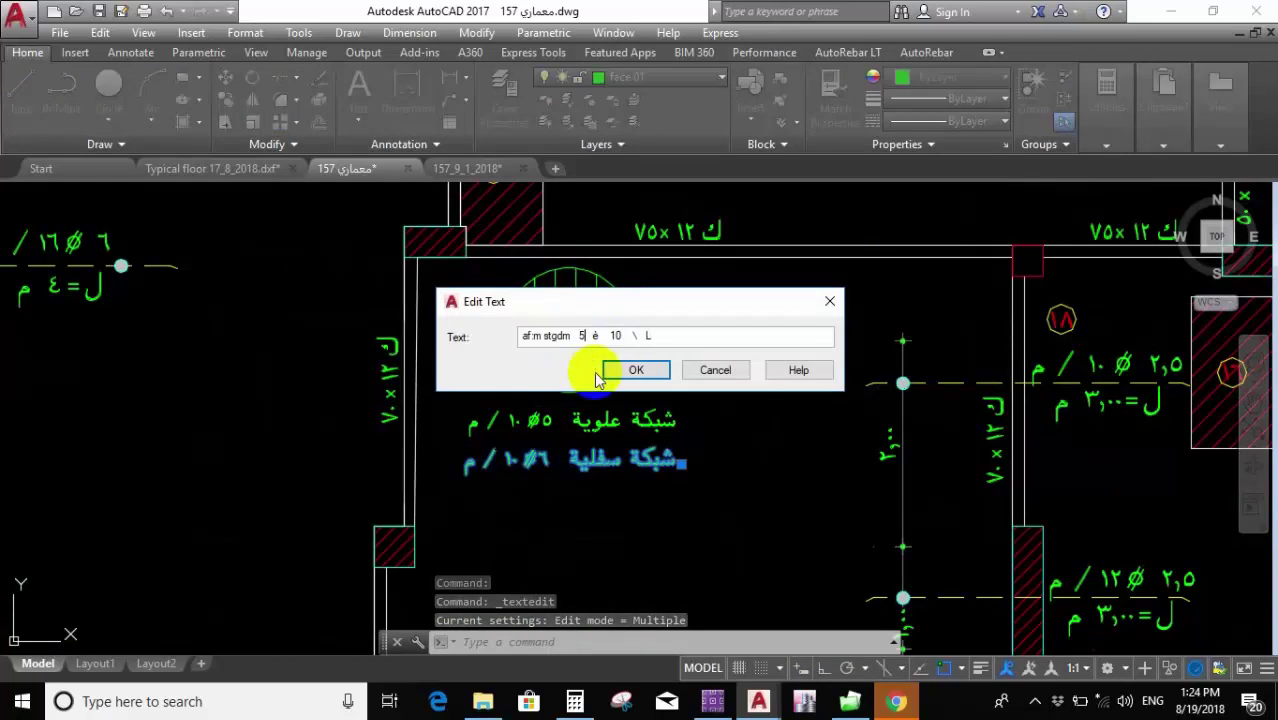
left_click(605, 370)
key("Escape")
Review the mesh symbol, additional top bars and unannotated rooms across the lower half of the floor plan.
scroll(640, 380, "down", 5)
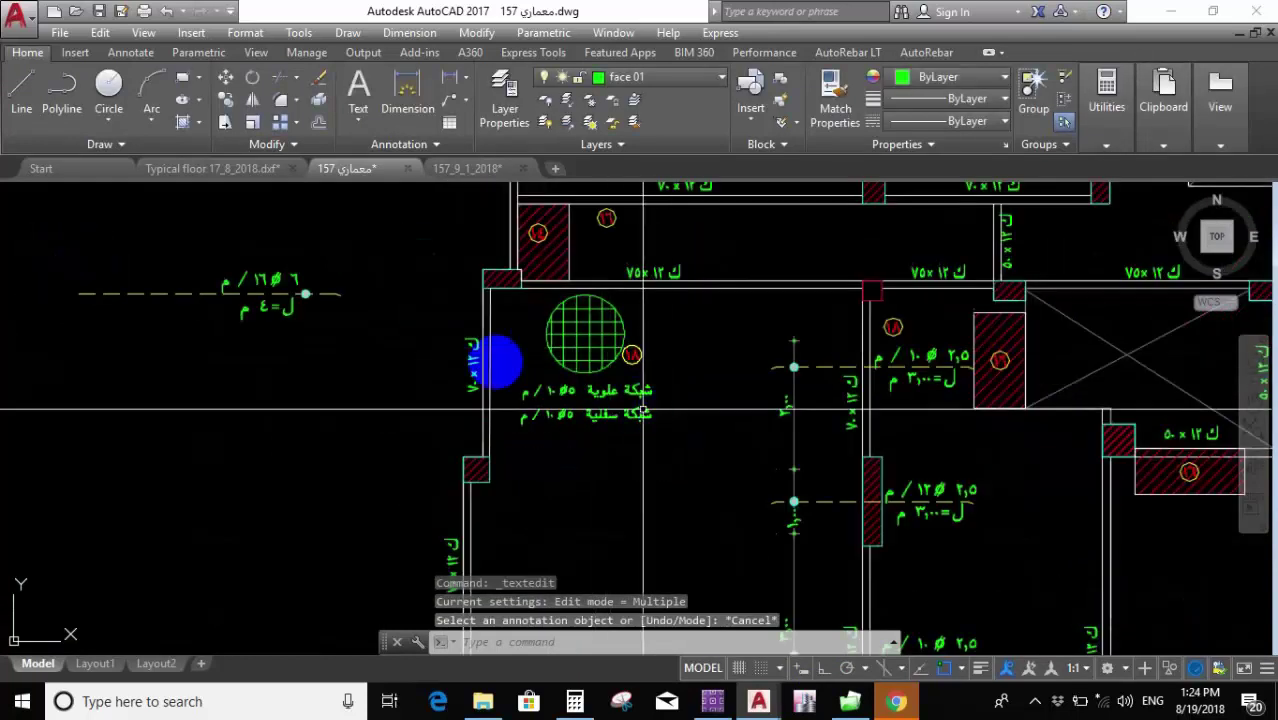
scroll(357, 262, "down", 2)
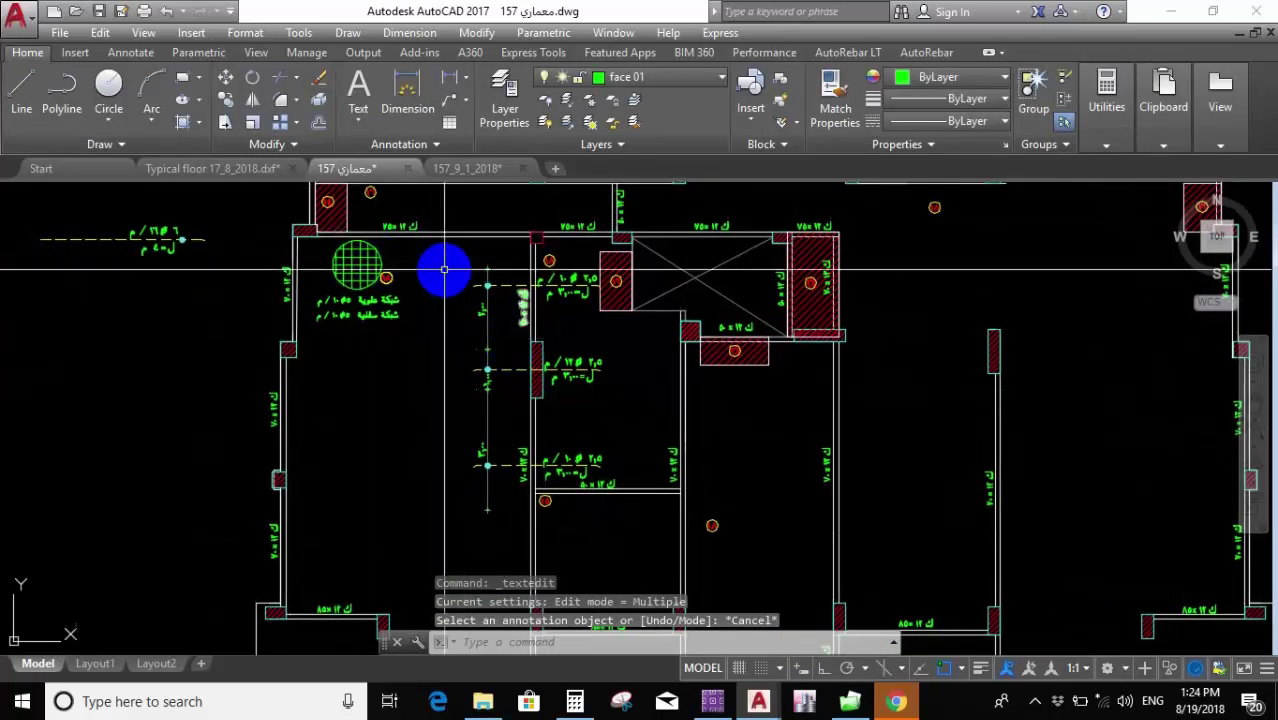
scroll(490, 335, "down", 4)
scroll(539, 321, "up", 4)
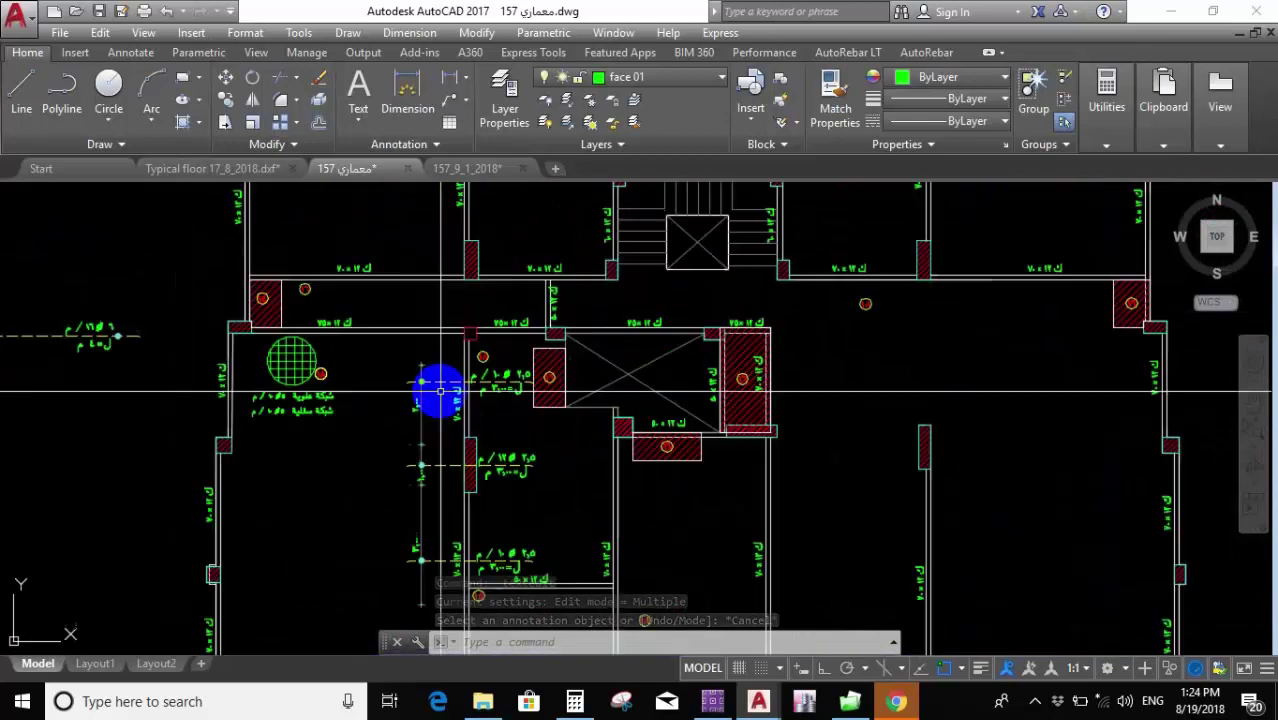
scroll(382, 440, "up", 1)
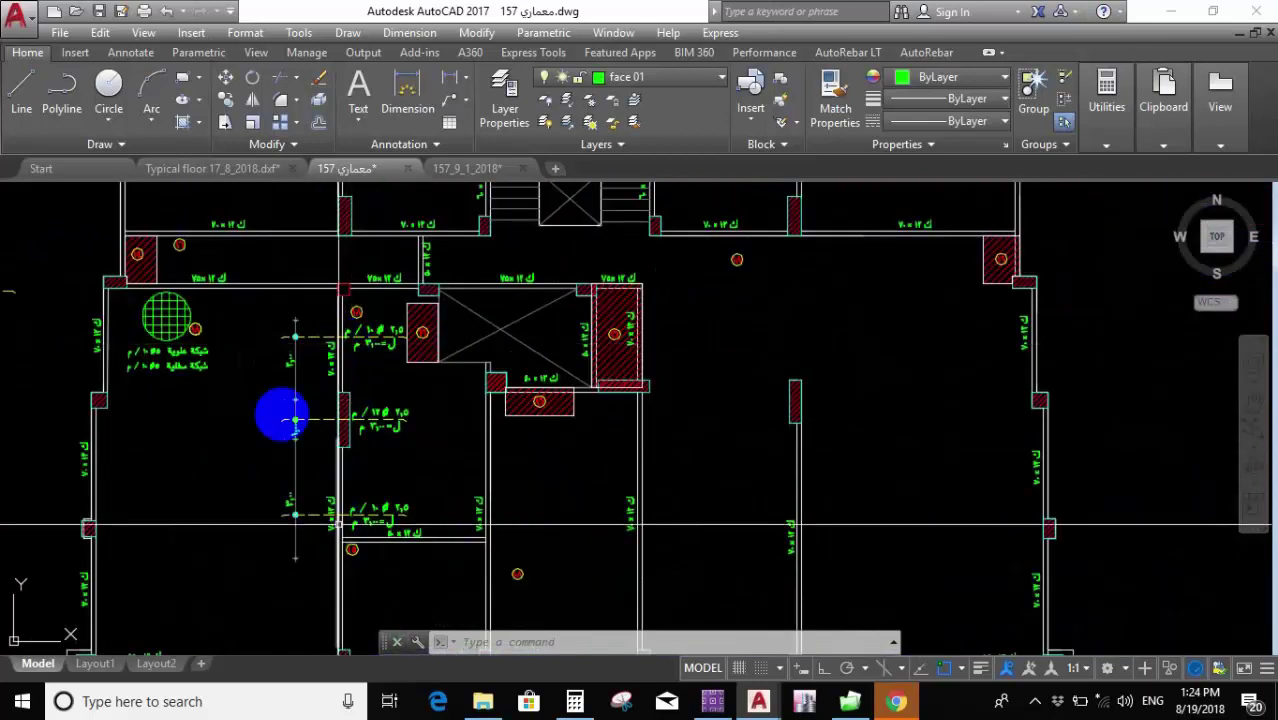
scroll(228, 358, "up", 1)
scroll(228, 358, "down", 3)
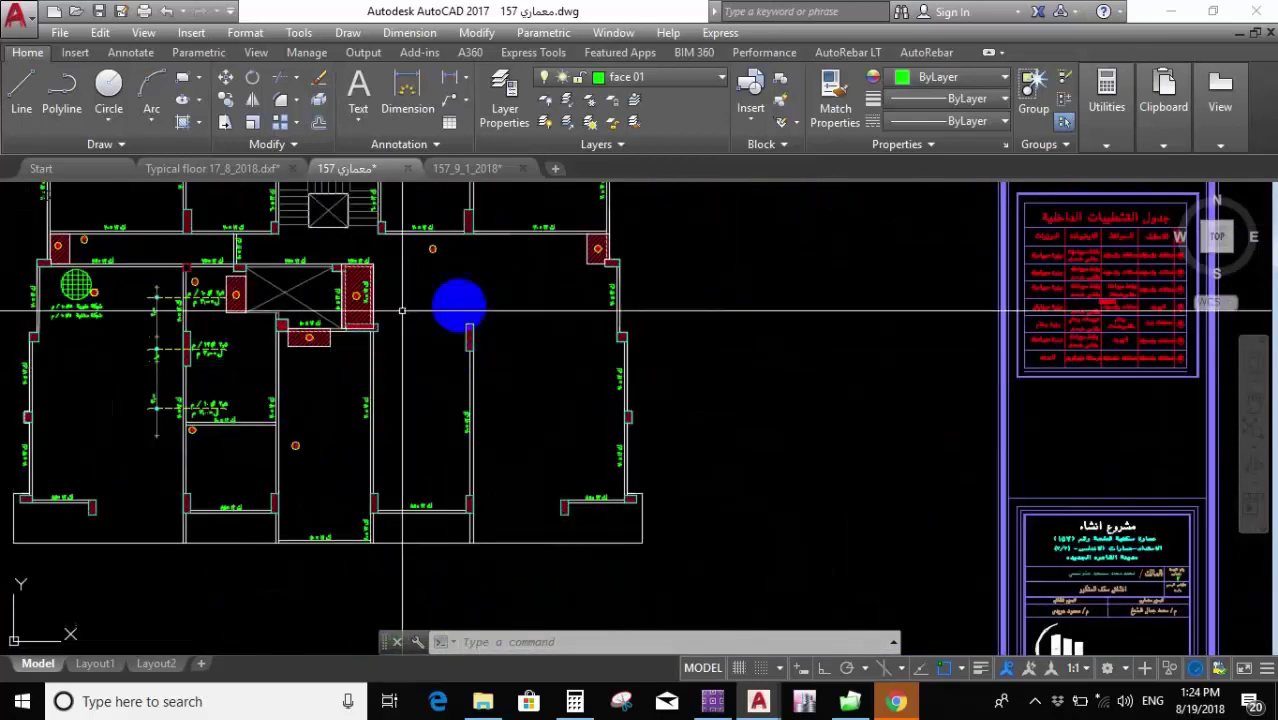
scroll(475, 362, "up", 1)
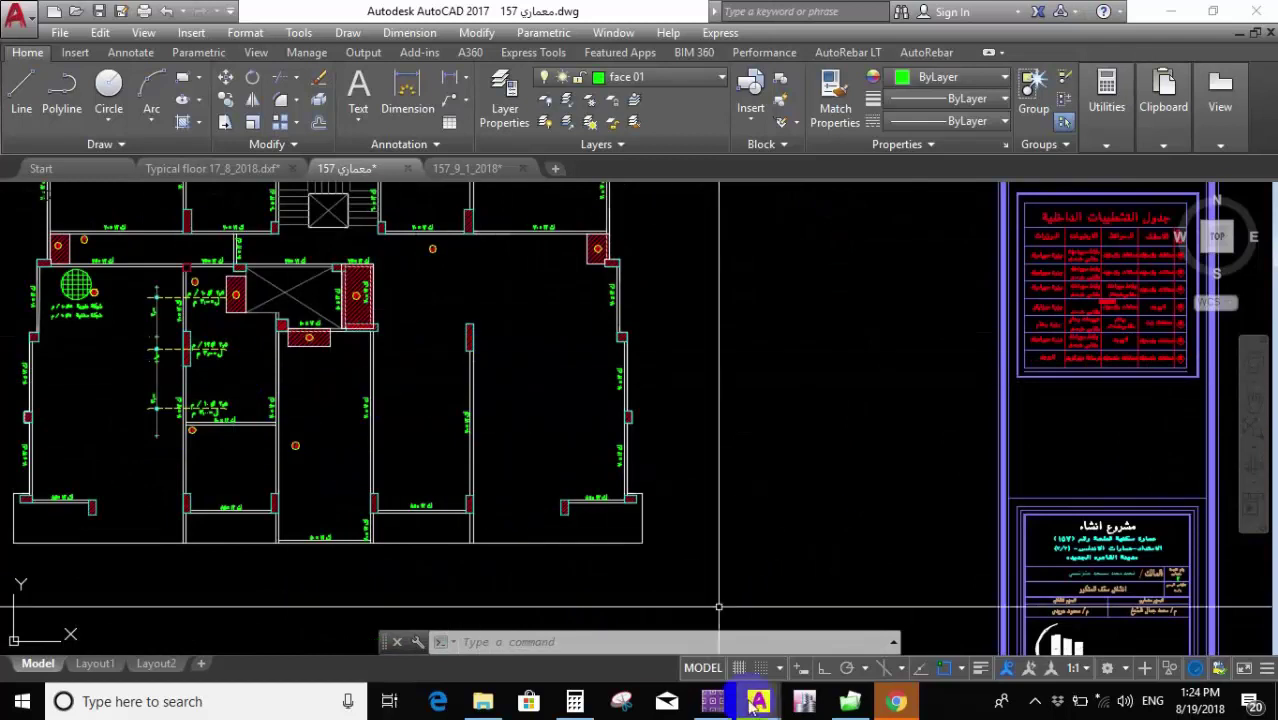
Switch to the Typical floor 17_8_2018 model in SAFE 2016 and close its slab design and slab forces display settings.
left_click(718, 701)
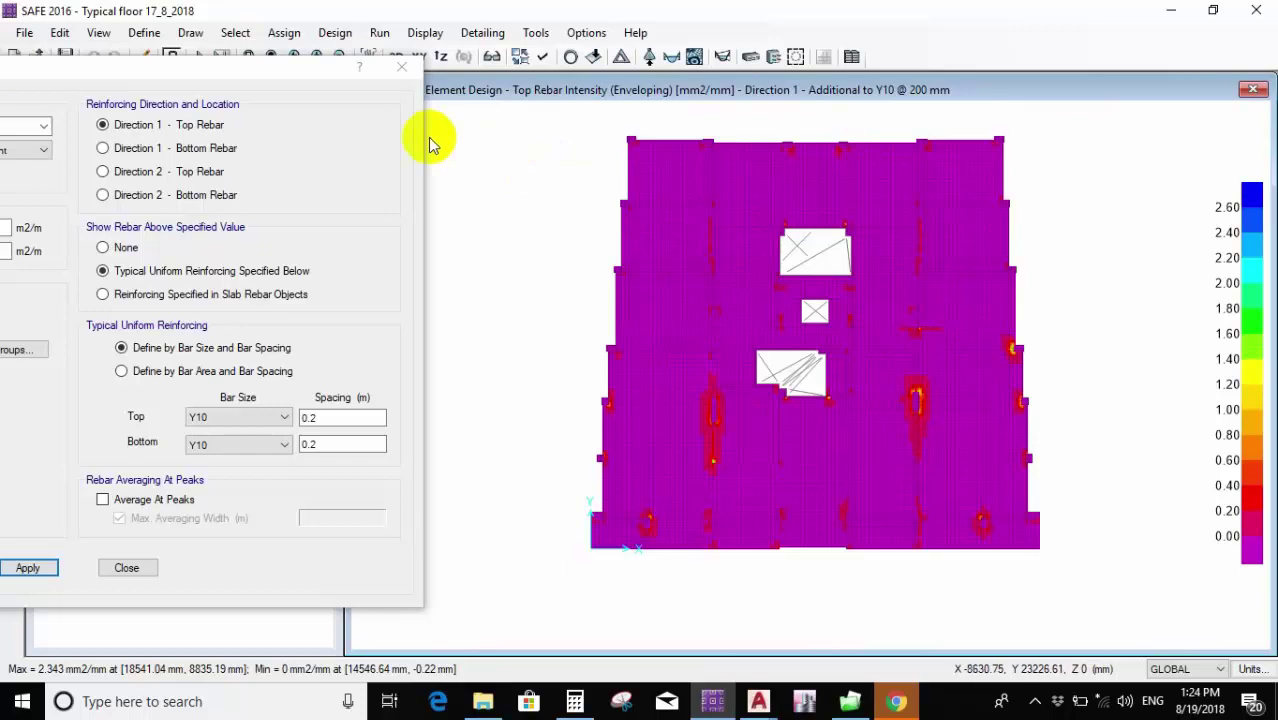
left_click(402, 67)
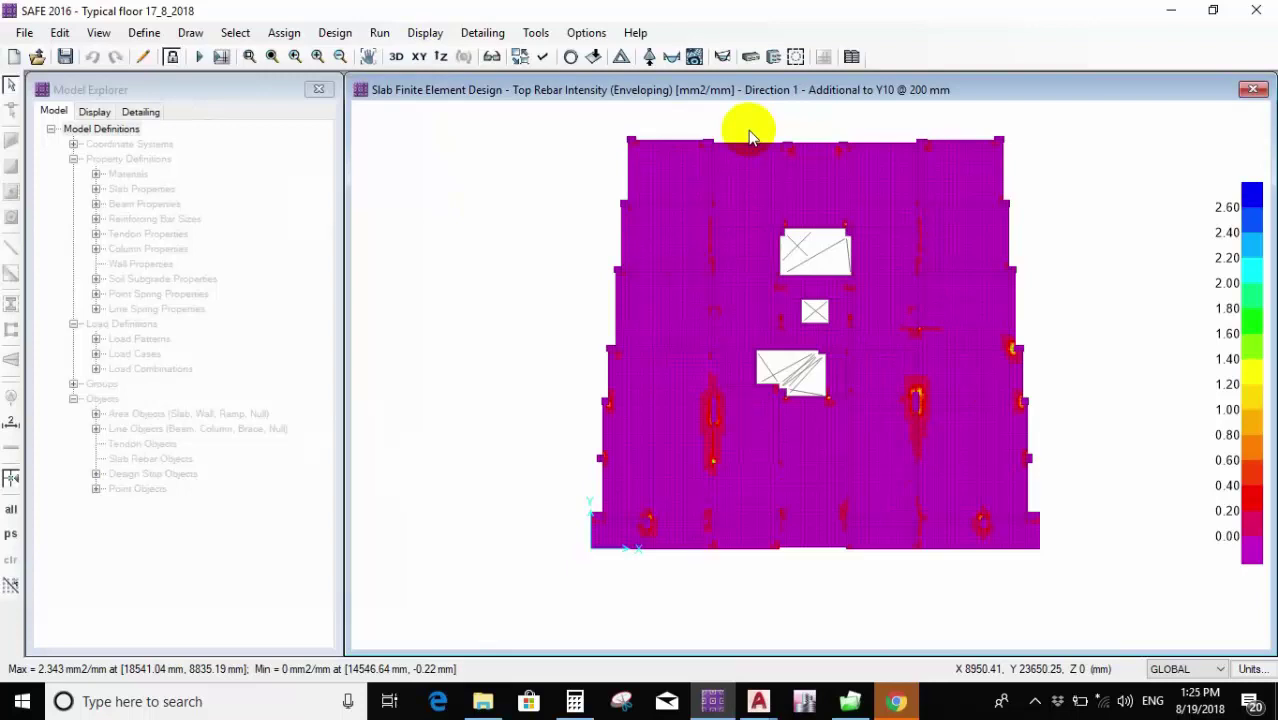
left_click(694, 57)
left_click(980, 108)
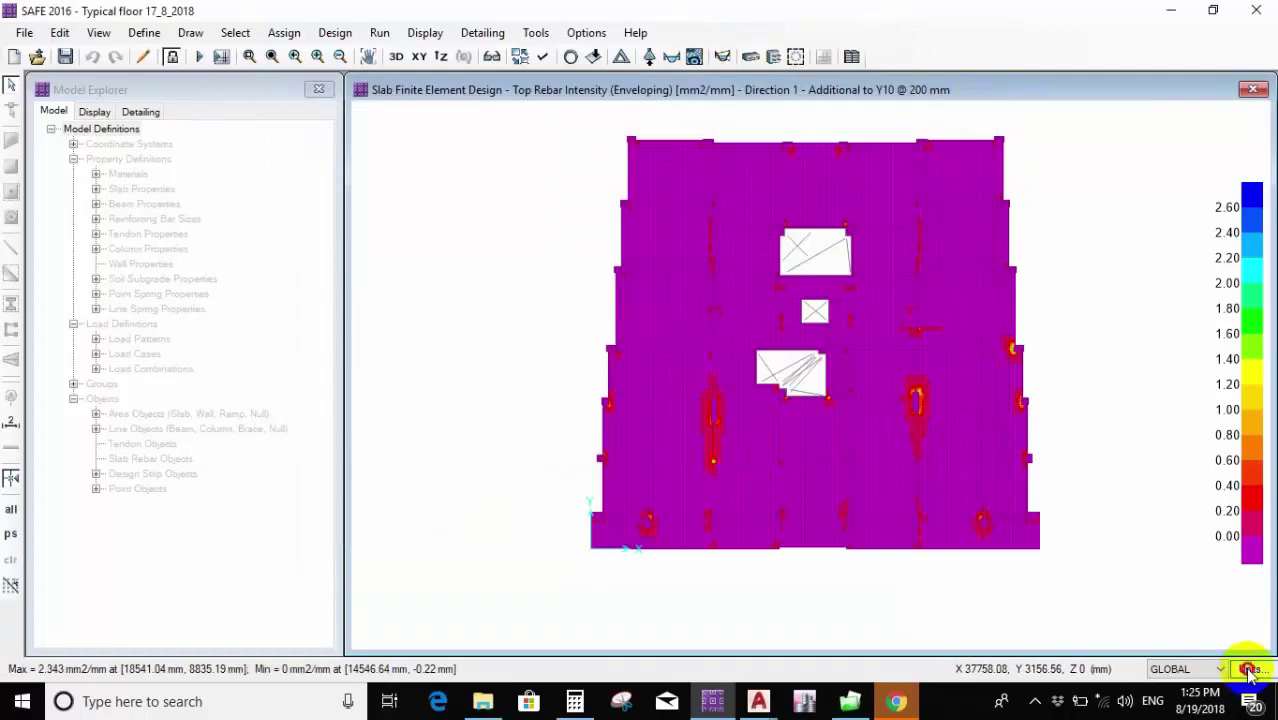
Set the model's consistent units to Tonf, m, C.
left_click(1249, 669)
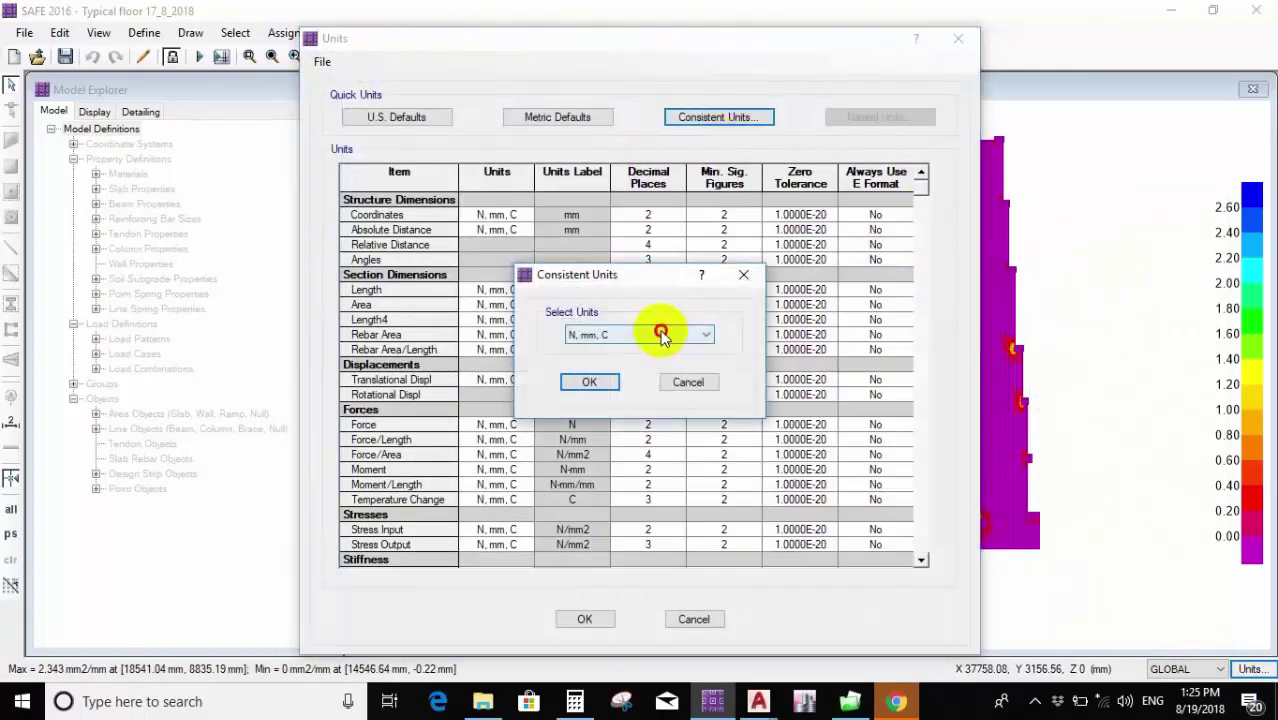
left_click(659, 334)
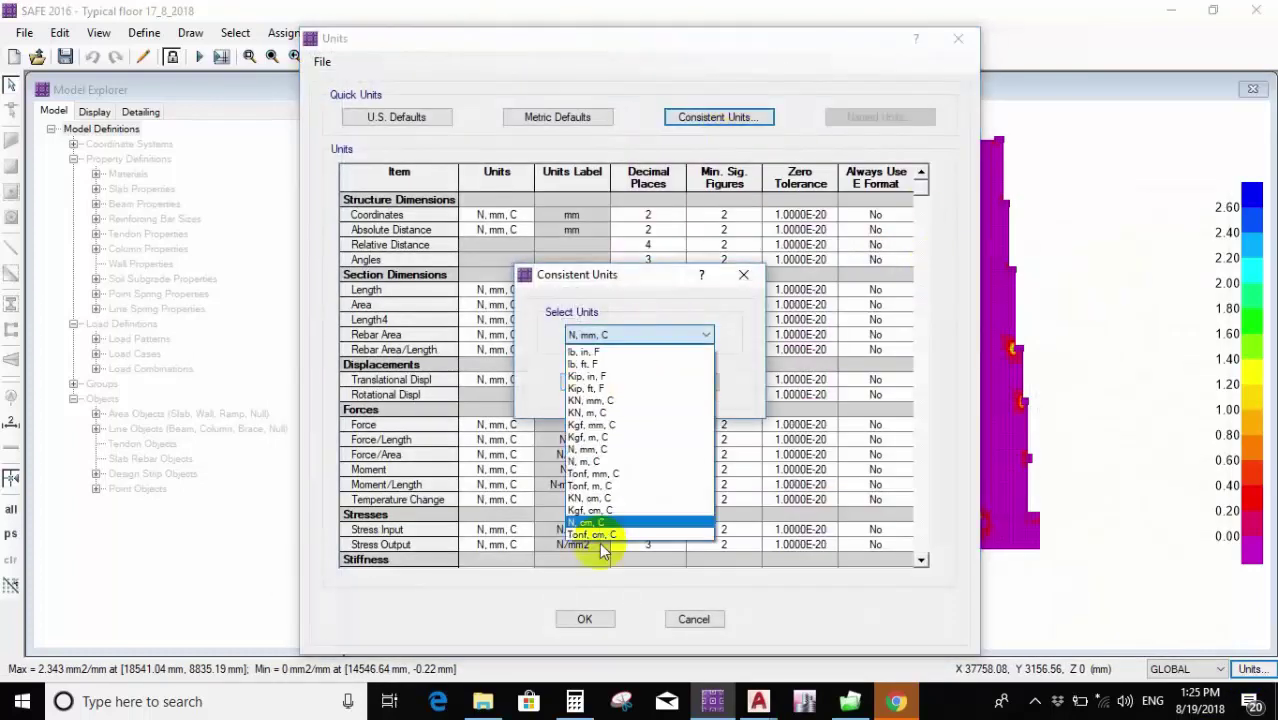
left_click(613, 485)
left_click(596, 383)
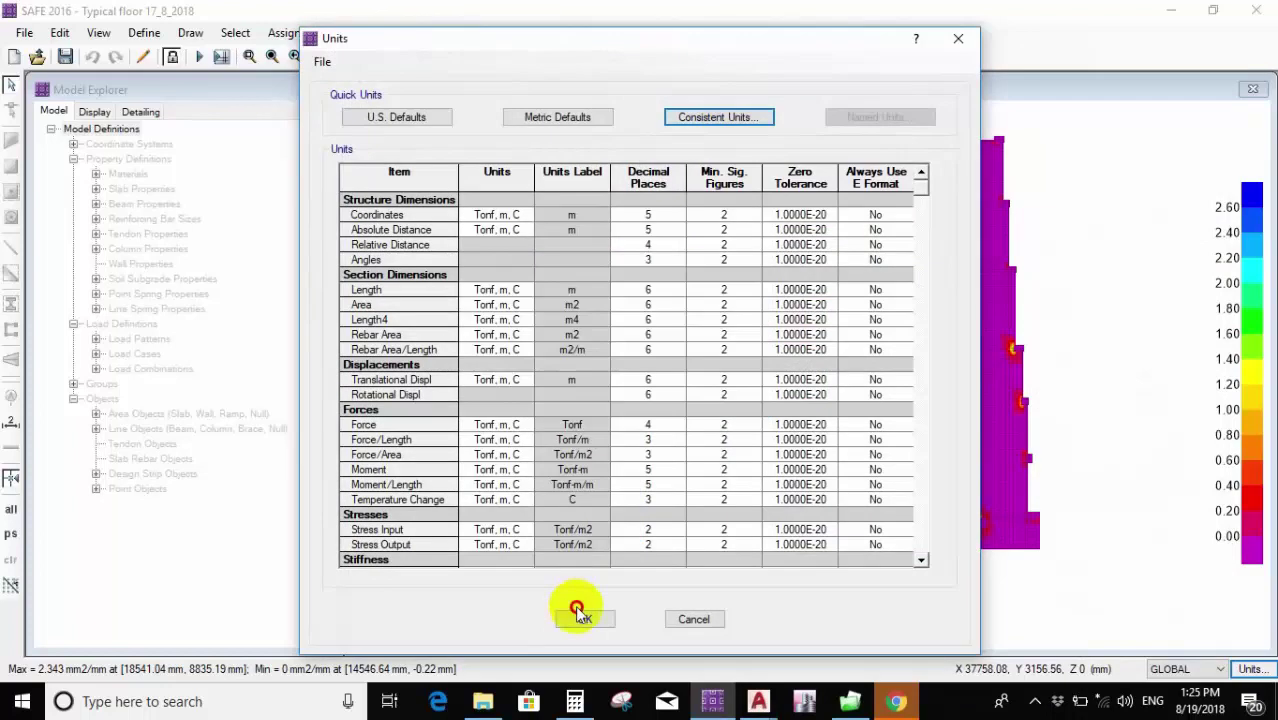
left_click(580, 616)
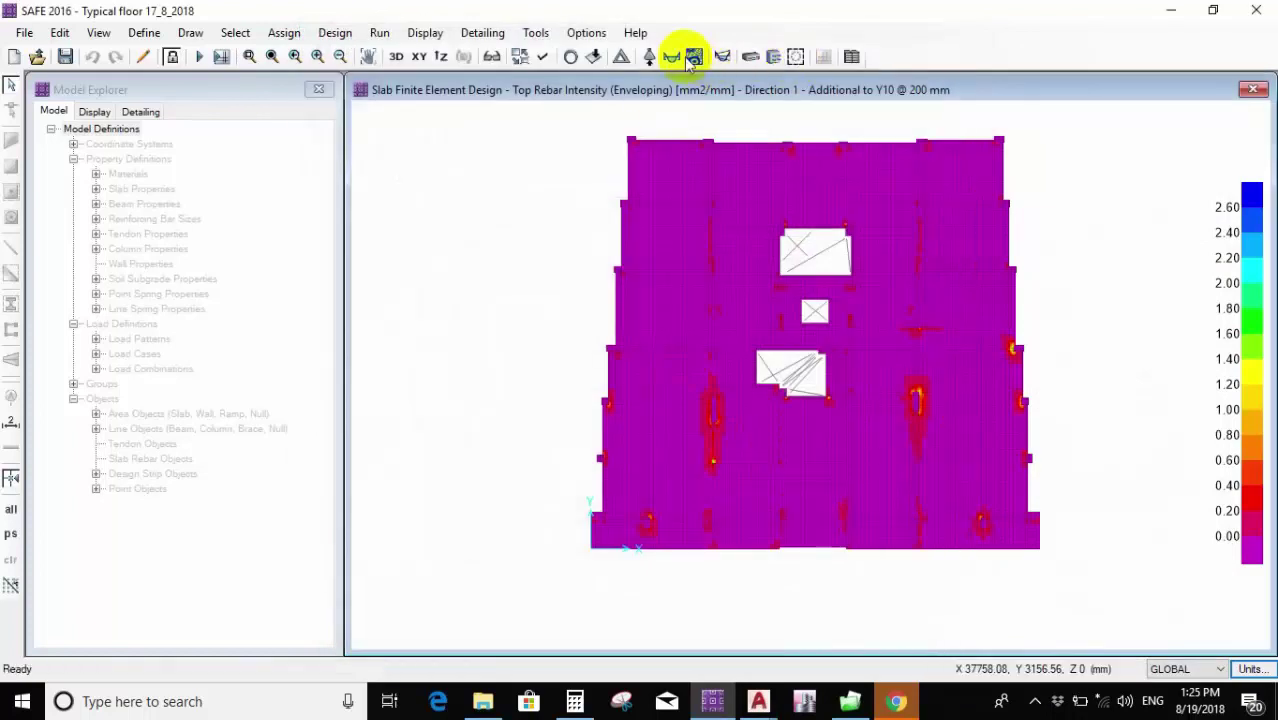
Choose resultant moment M11 for the Ultimate combination in the slab forces display settings.
left_click(693, 57)
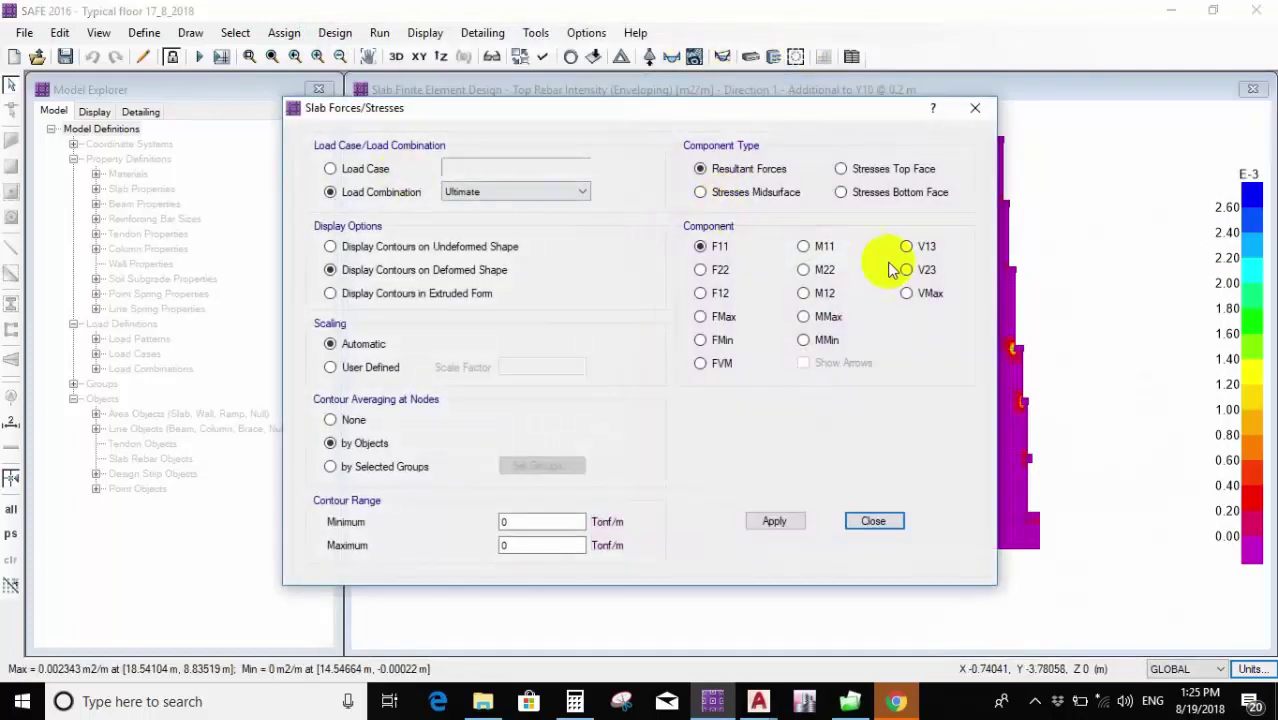
left_click(806, 247)
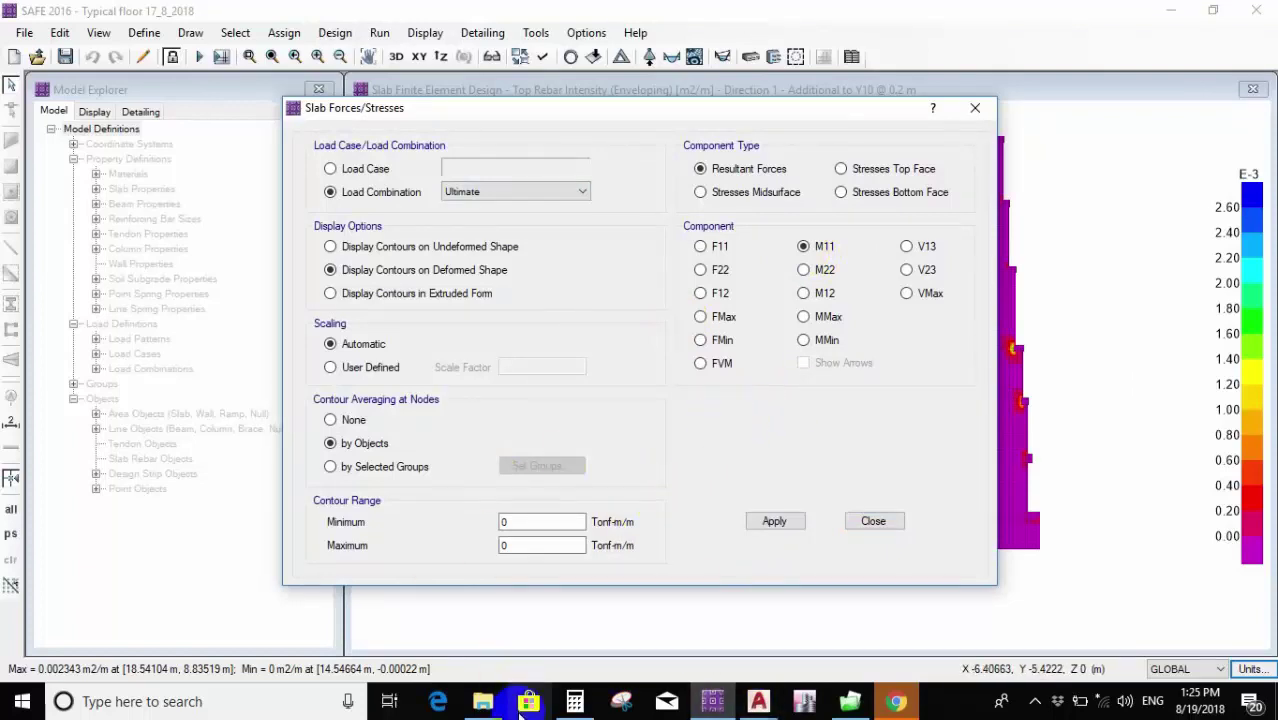
Open the Slab Rft workbook from the Excel folder on drive E, dismiss the Office activation wizard and maximize the workbook window.
left_click(483, 701)
scroll(285, 318, "up", 8)
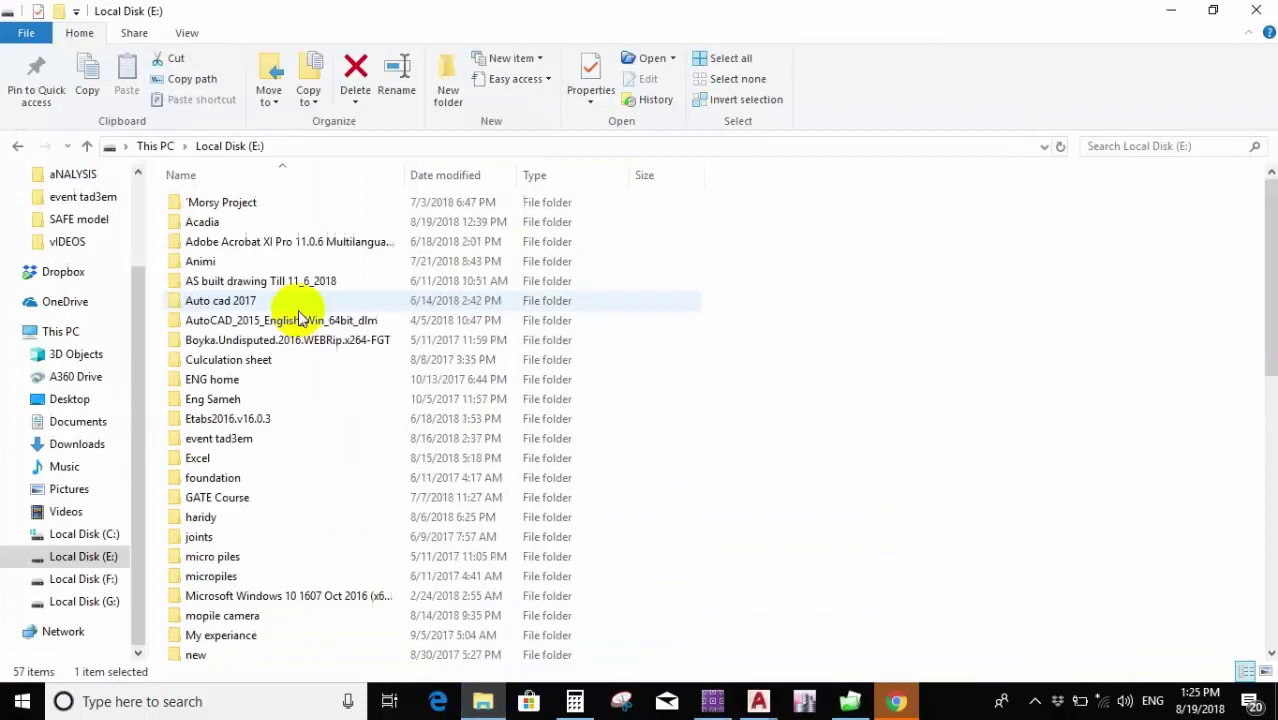
double_click(205, 459)
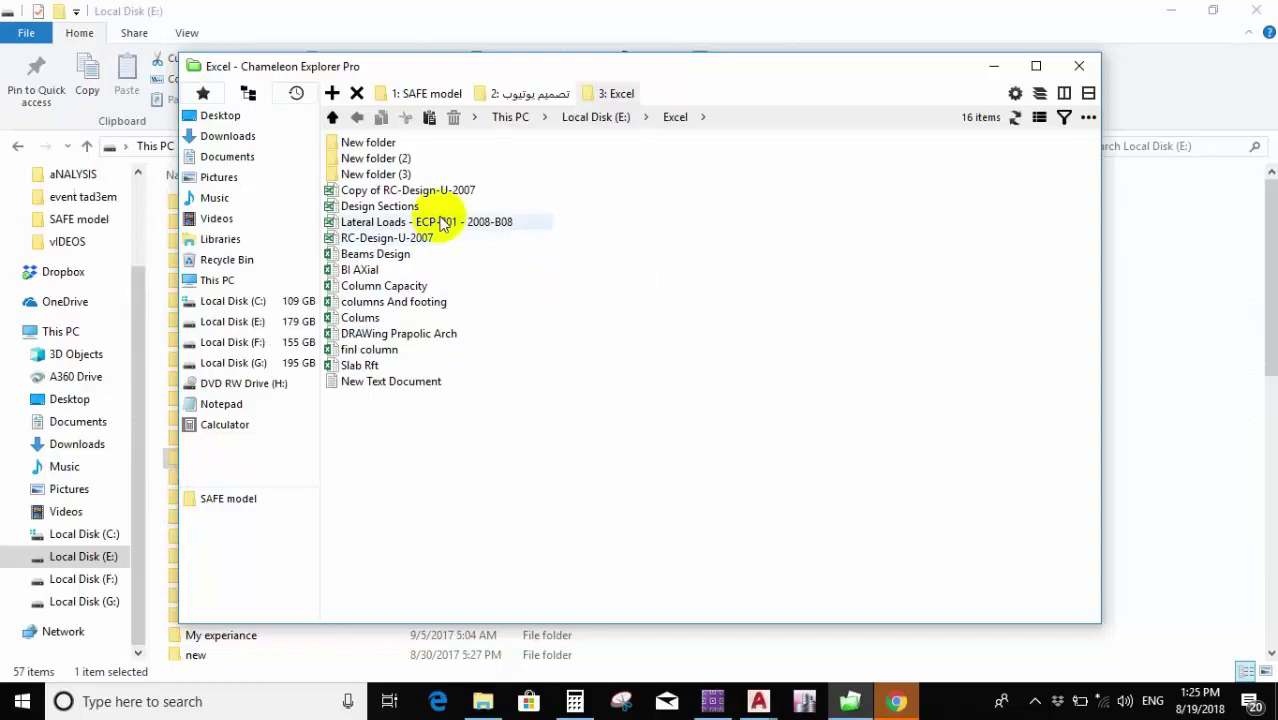
mouse_move(755, 693)
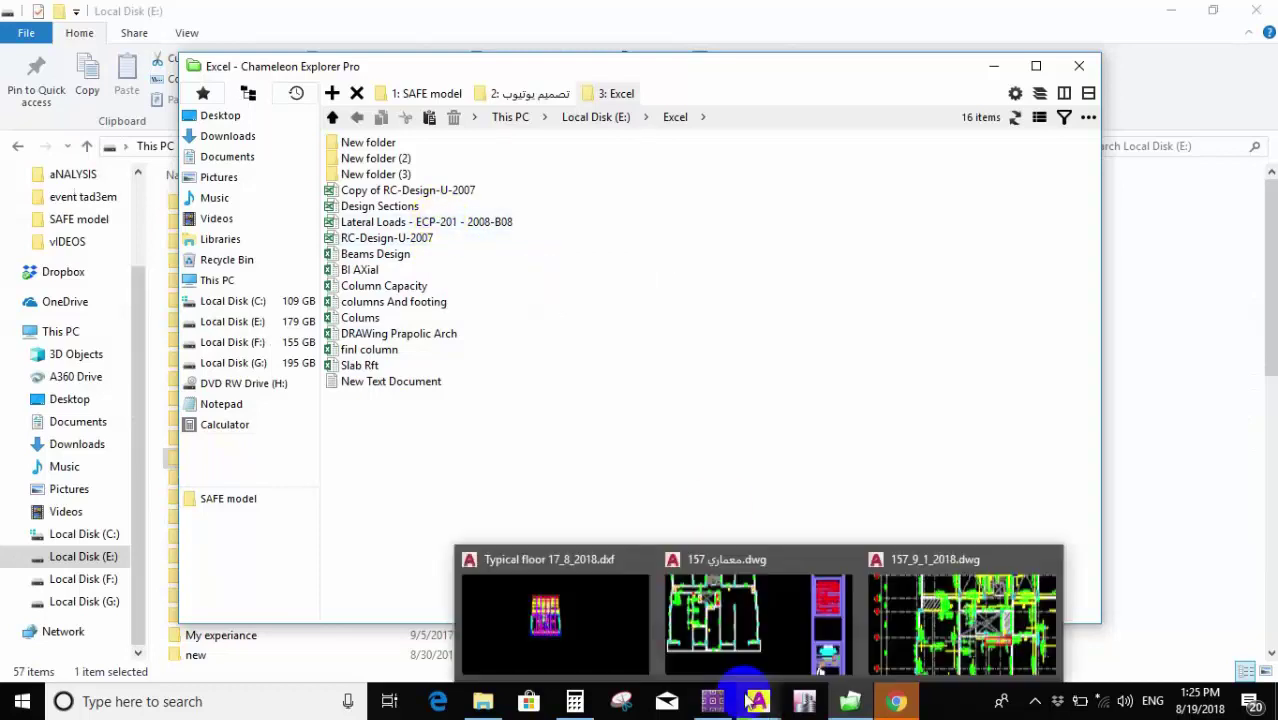
left_click(712, 701)
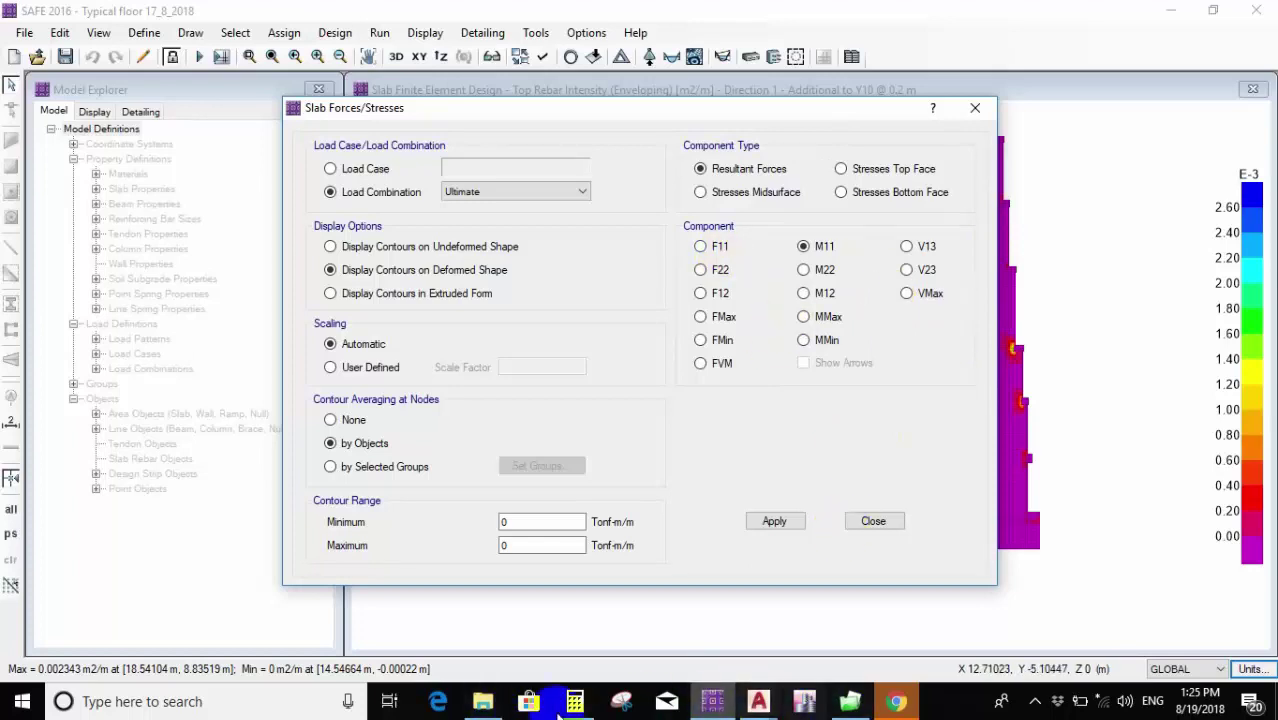
left_click(482, 701)
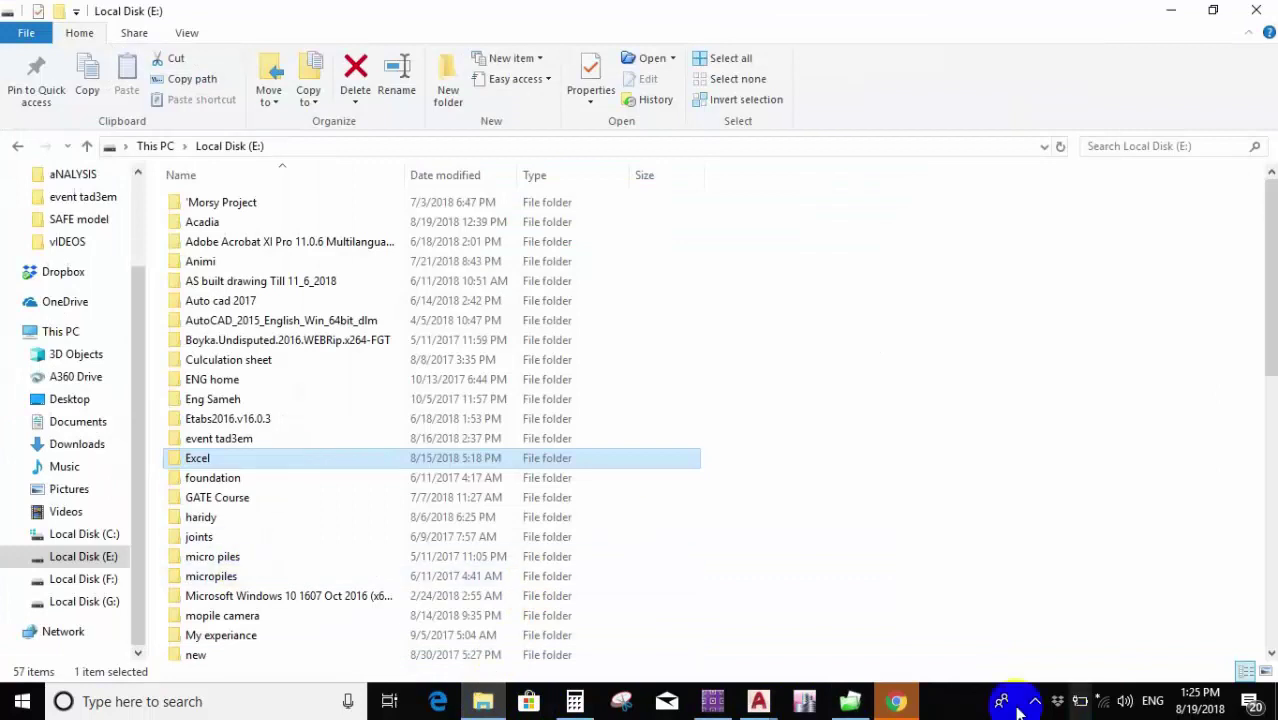
left_click(850, 699)
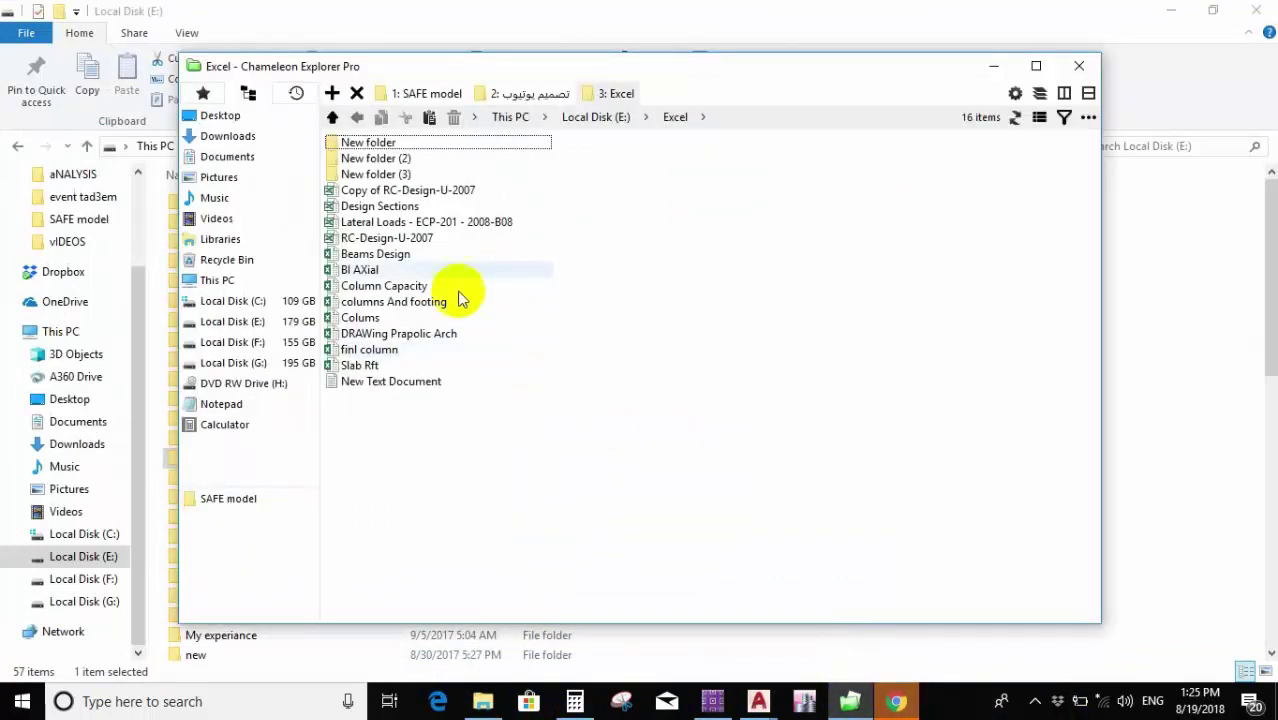
double_click(405, 365)
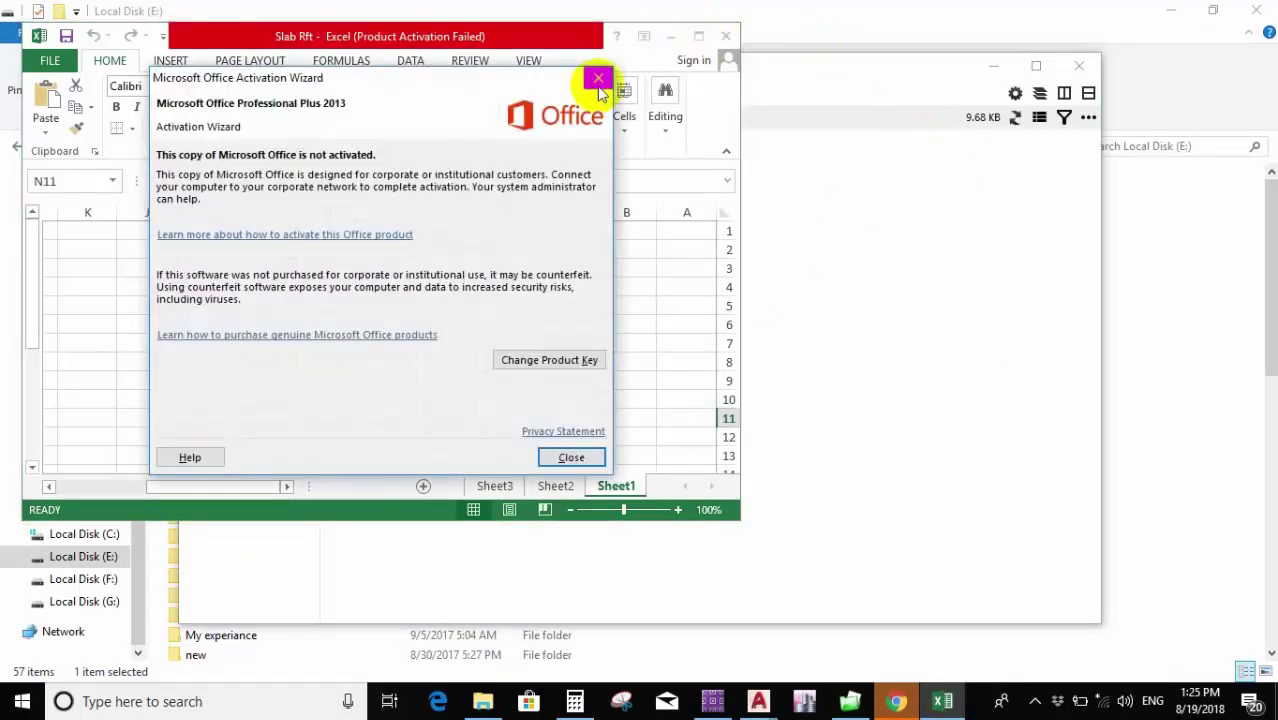
left_click(598, 82)
left_click(697, 35)
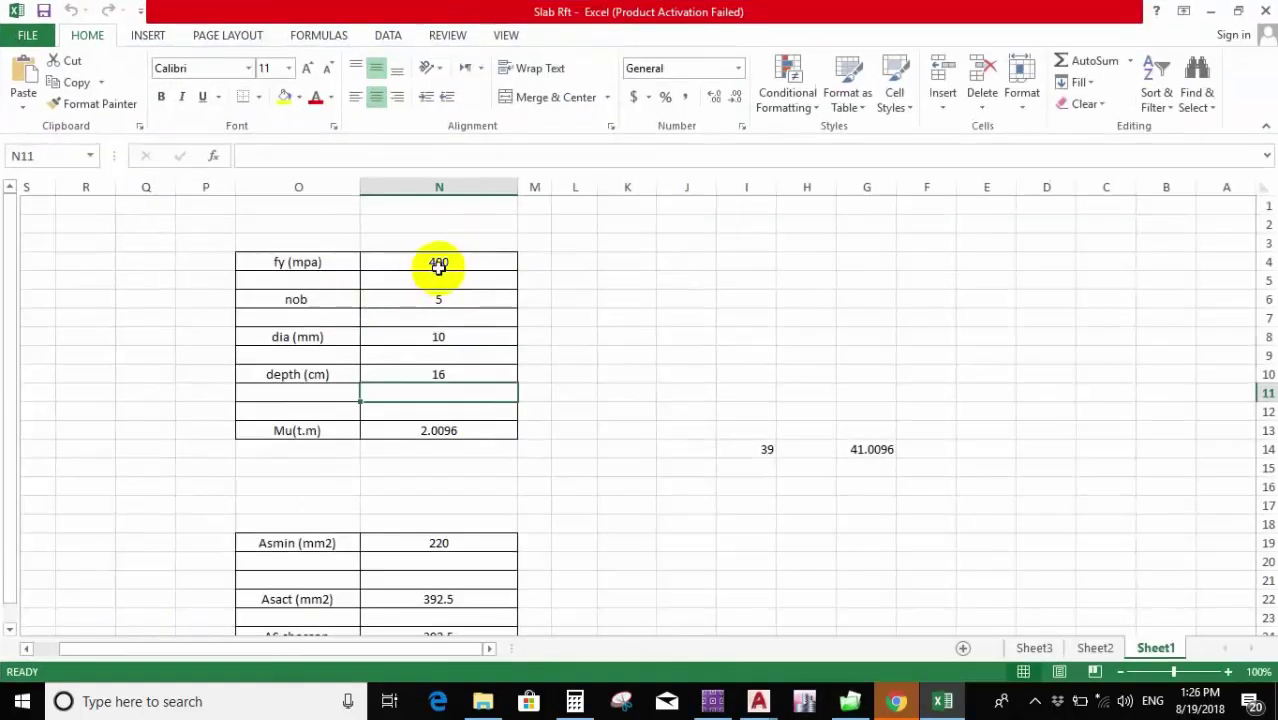
Examine the fy, bar diameter, depth and Mu cells and the moment capacity formula on Sheet1.
left_click(439, 264)
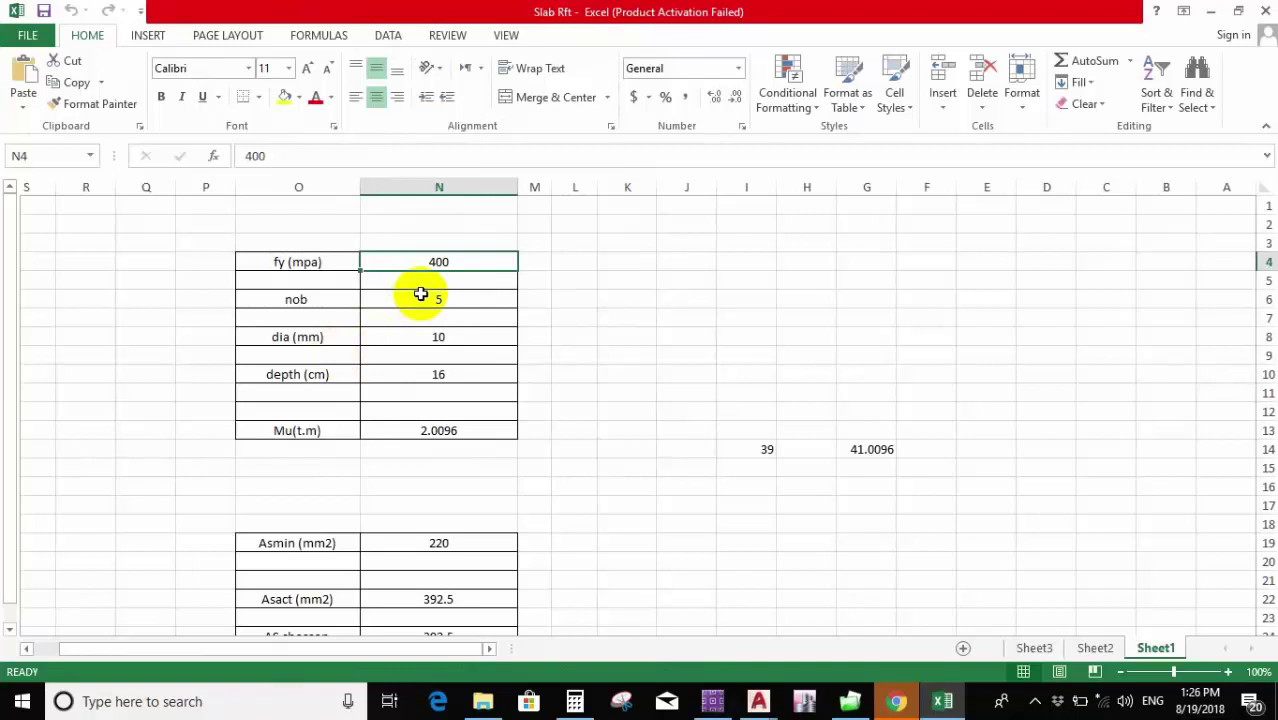
left_click(428, 332)
left_click(434, 374)
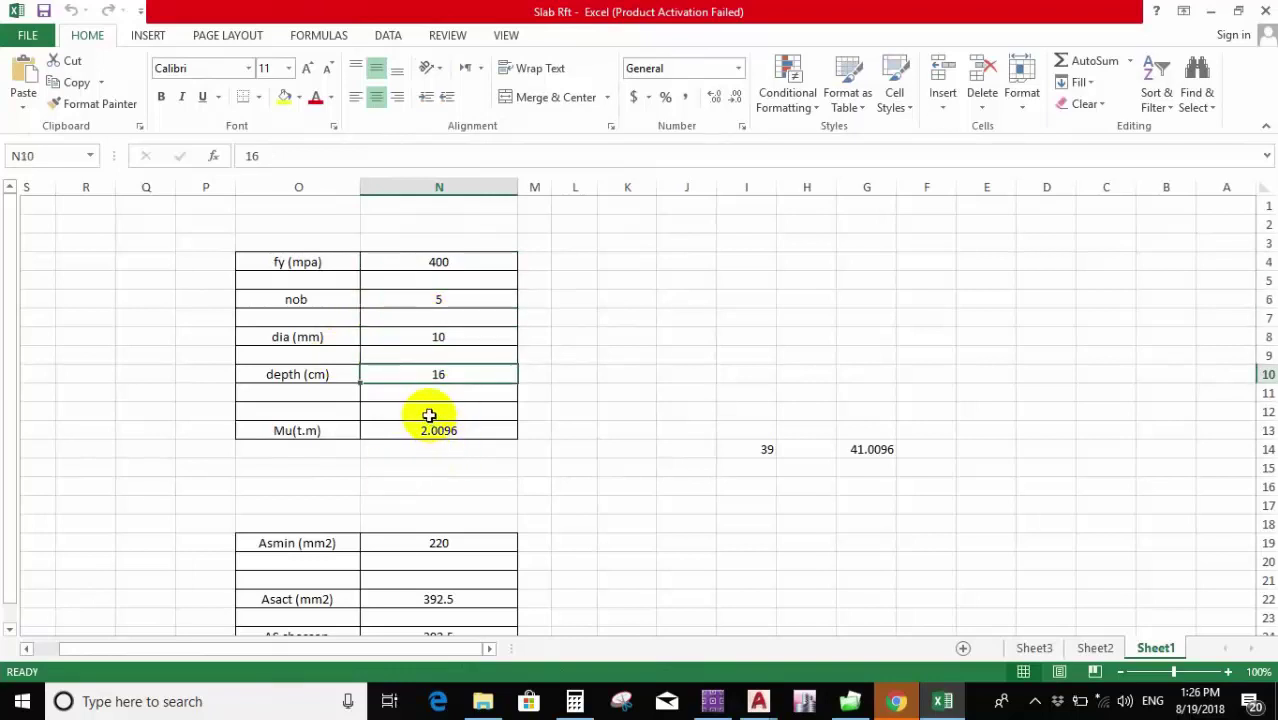
left_click(448, 428)
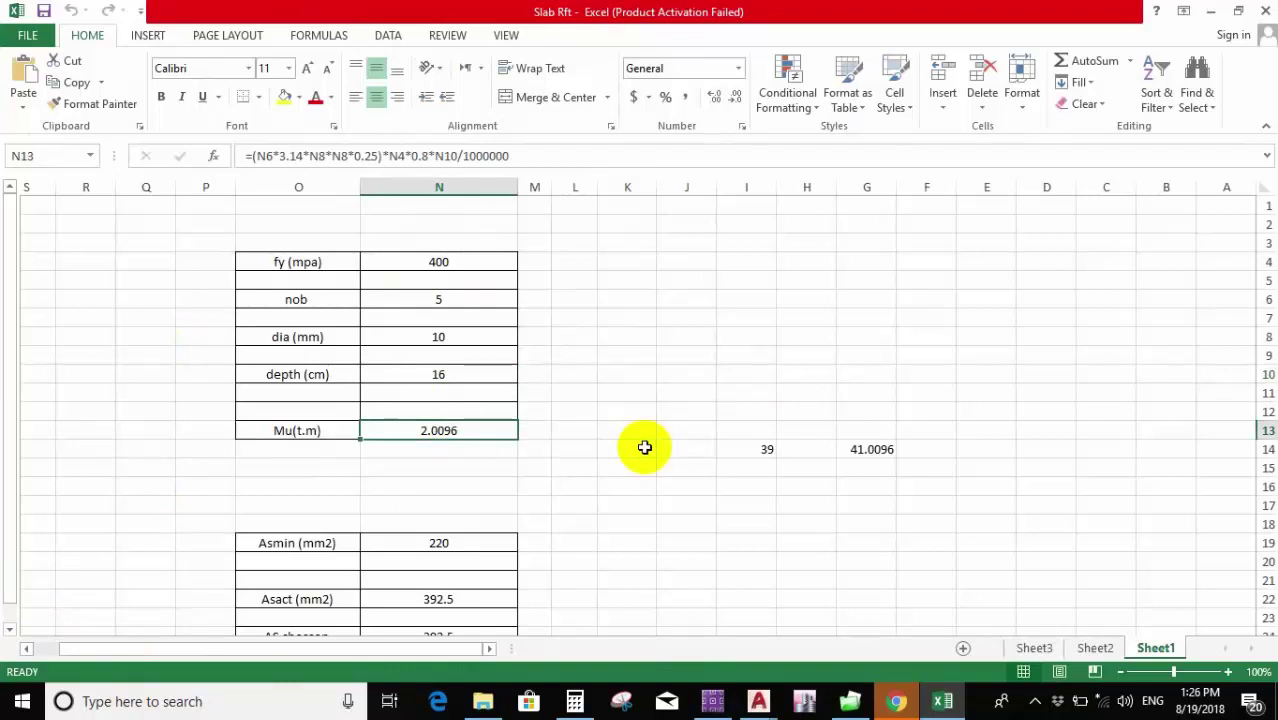
scroll(664, 397, "down", 1)
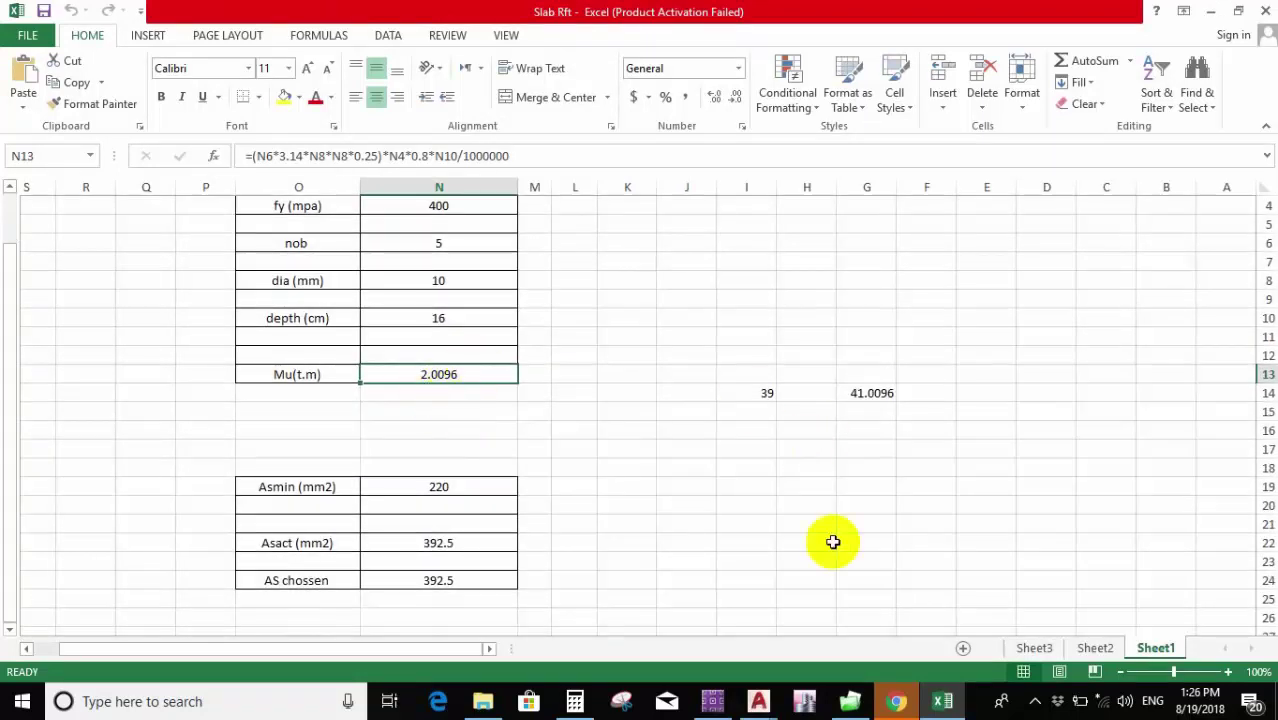
Return to SAFE, apply the M11 contours with a range of -2.001 to -2 Tonf-m/m, and move the settings clear of the plan.
left_click(652, 704)
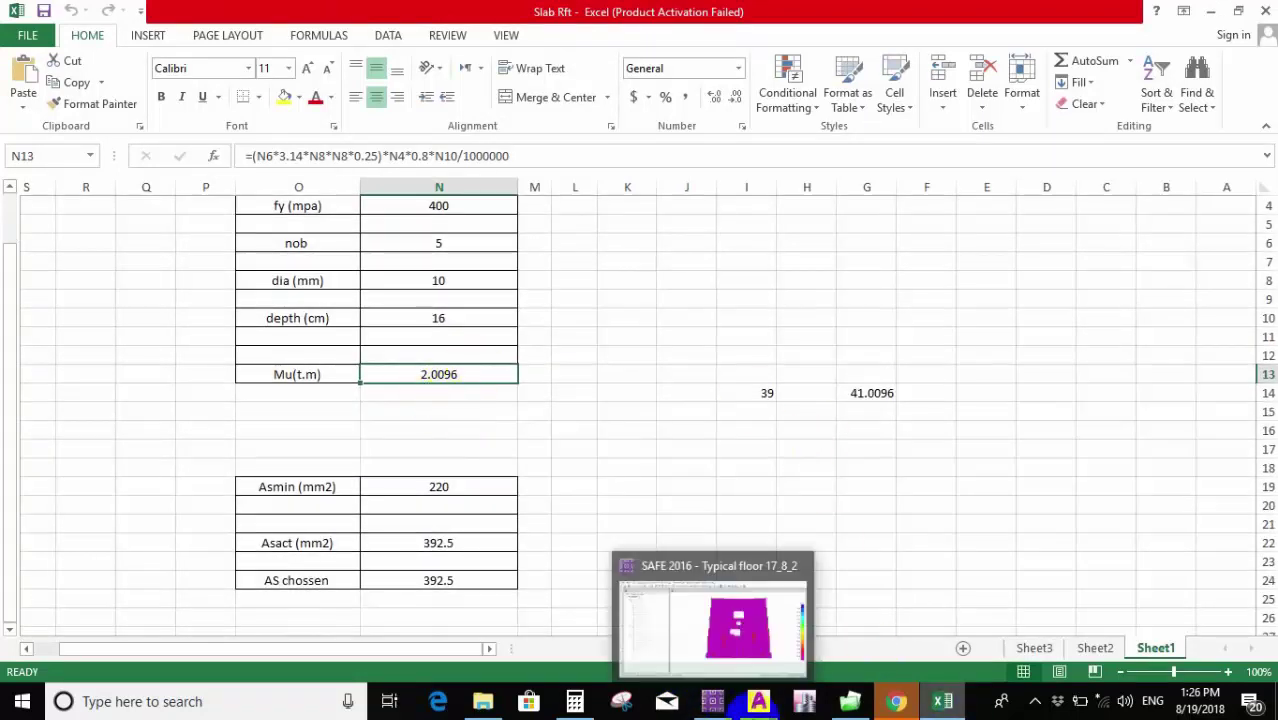
left_click(757, 703)
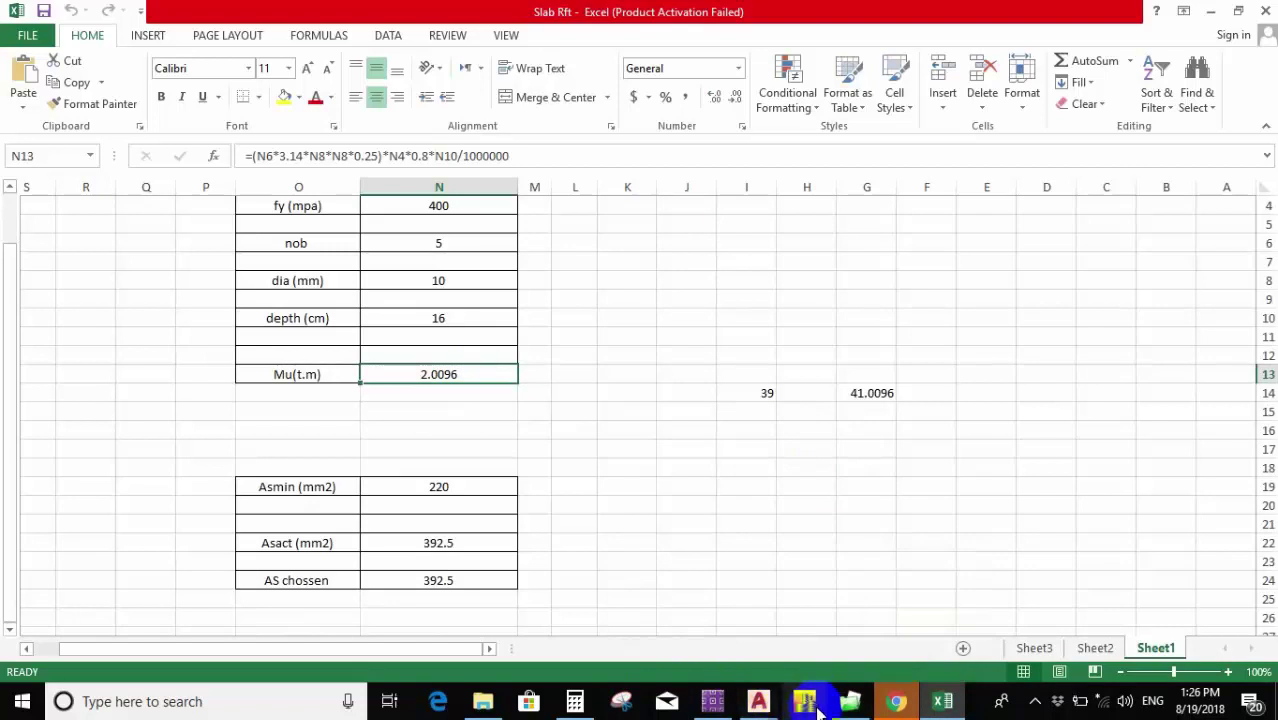
left_click(712, 701)
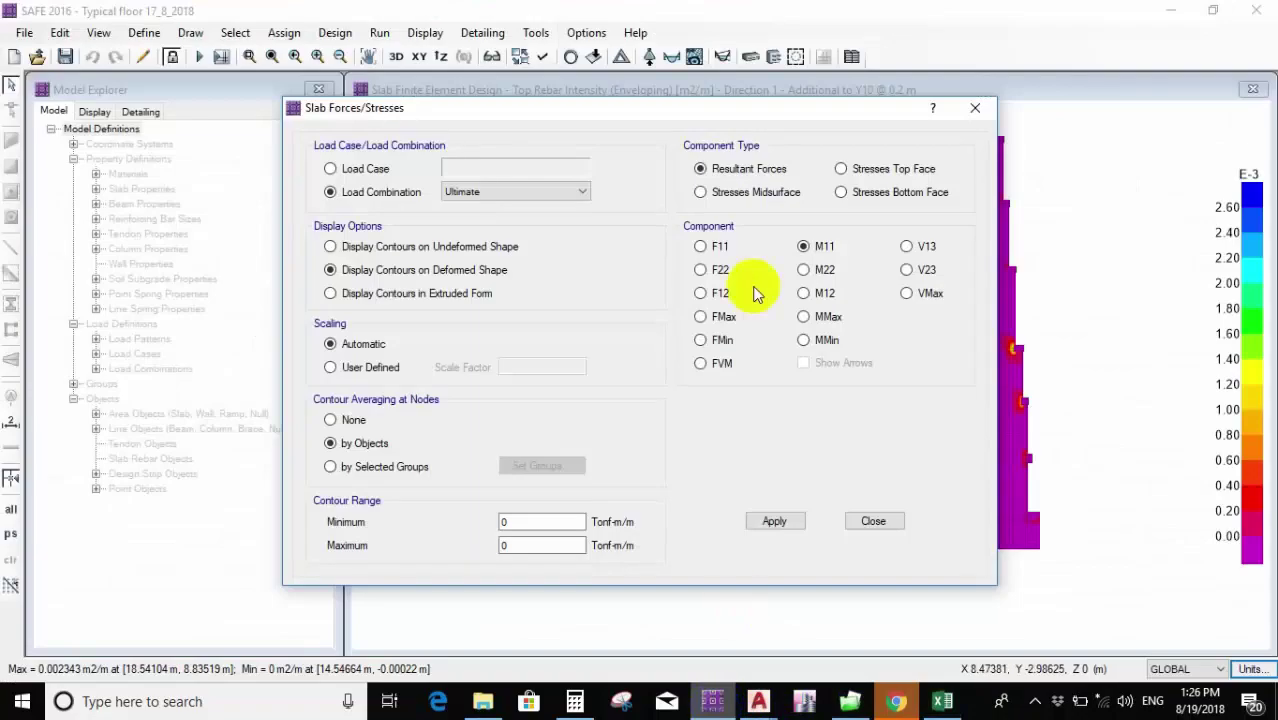
left_click(521, 519)
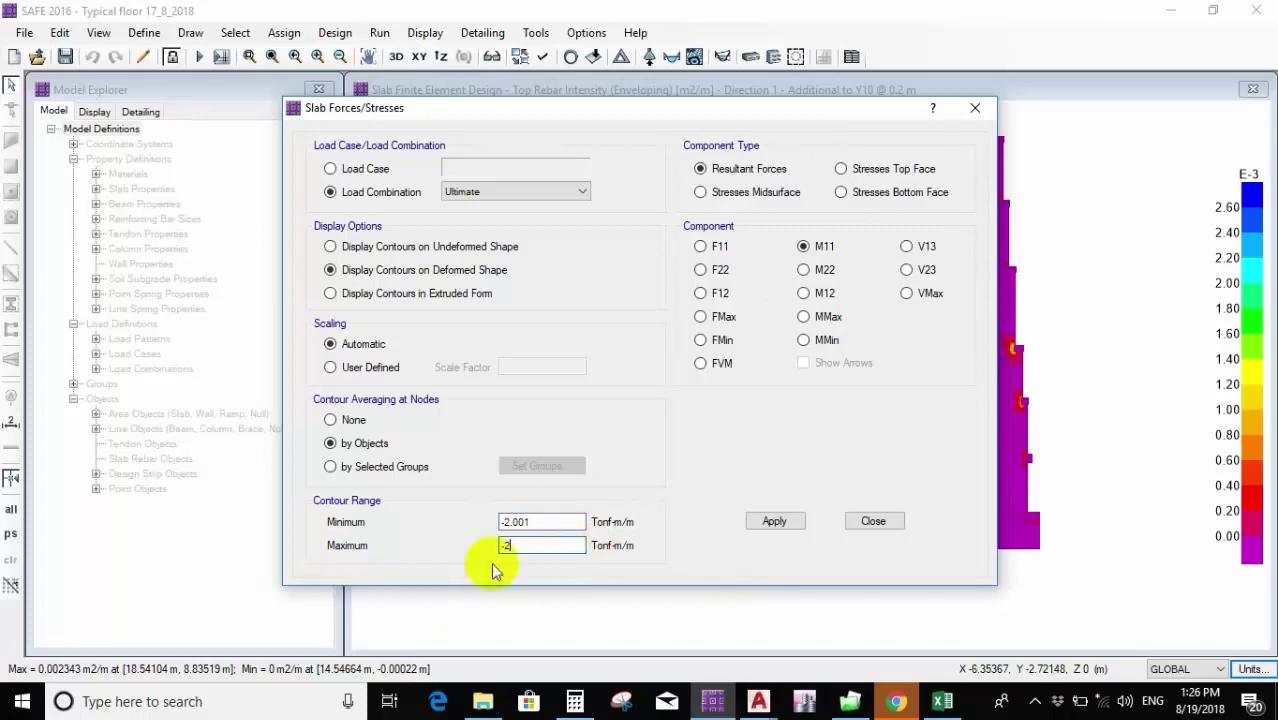
left_click(570, 522)
left_click(776, 521)
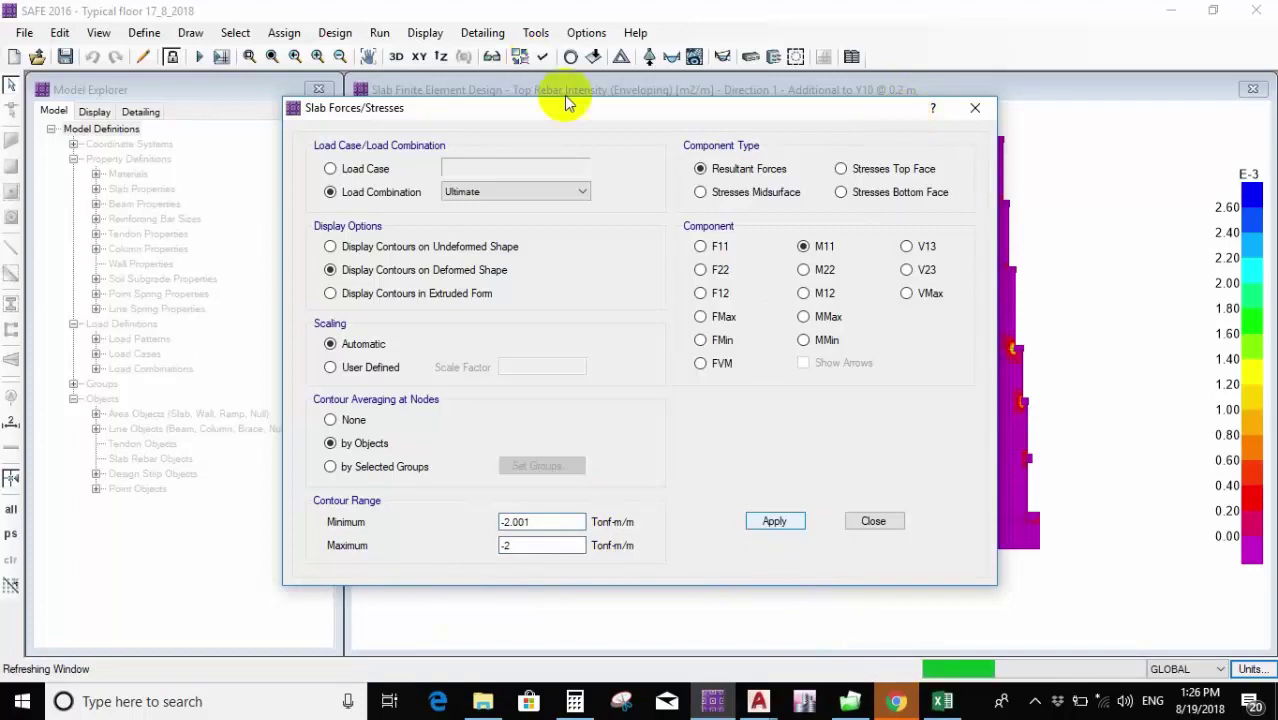
left_click_drag(655, 104, 287, 47)
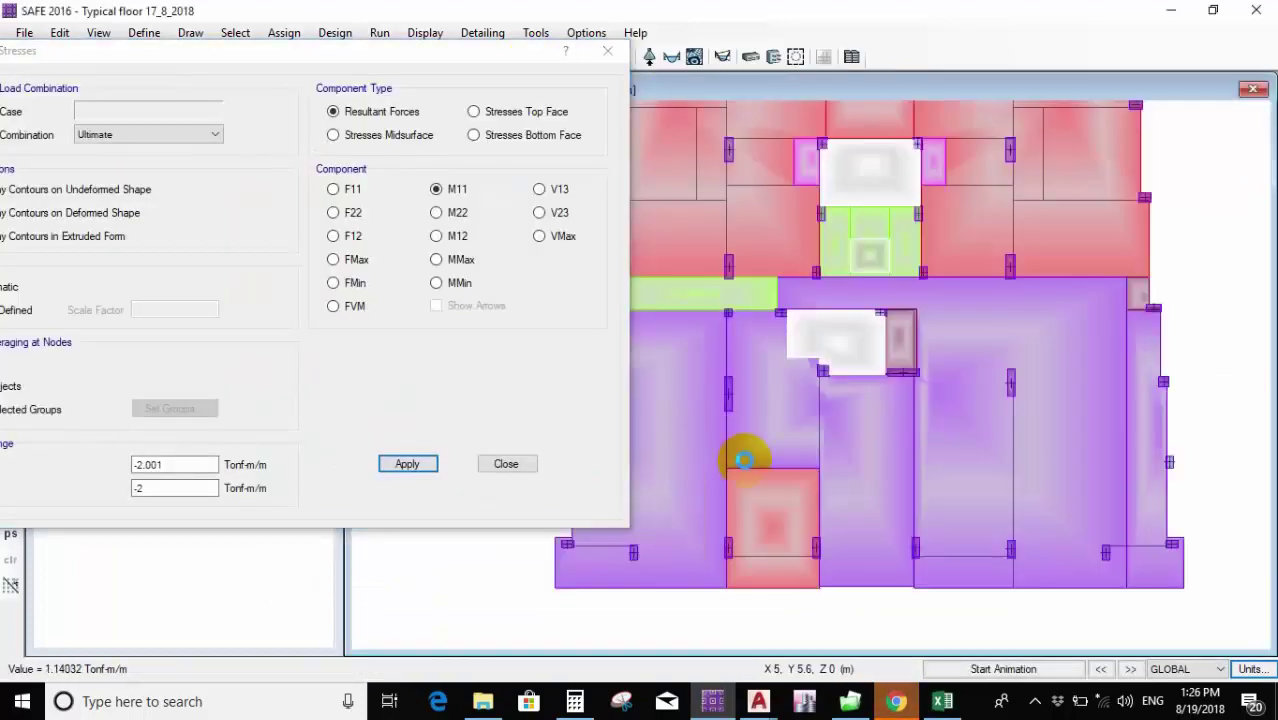
scroll(744, 455, "up", 1)
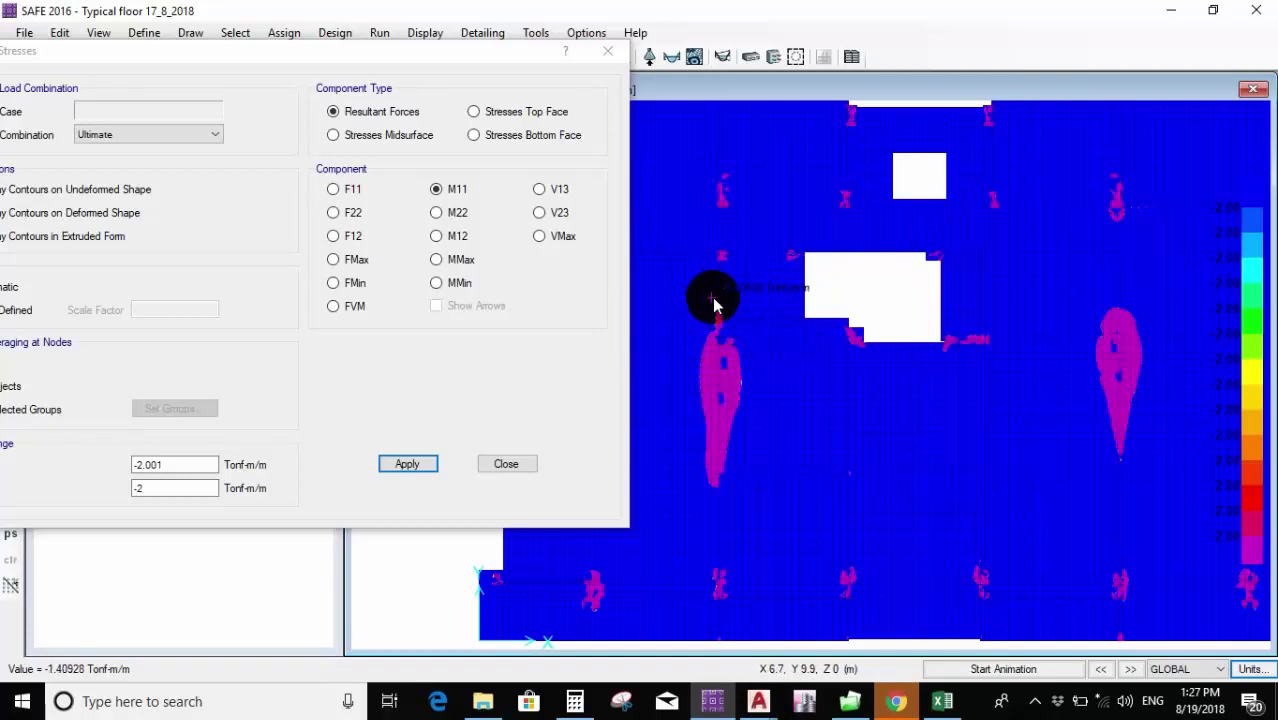
Calculate 24/4 in the Calculator and close it to return to the SAFE contours.
left_click(621, 702)
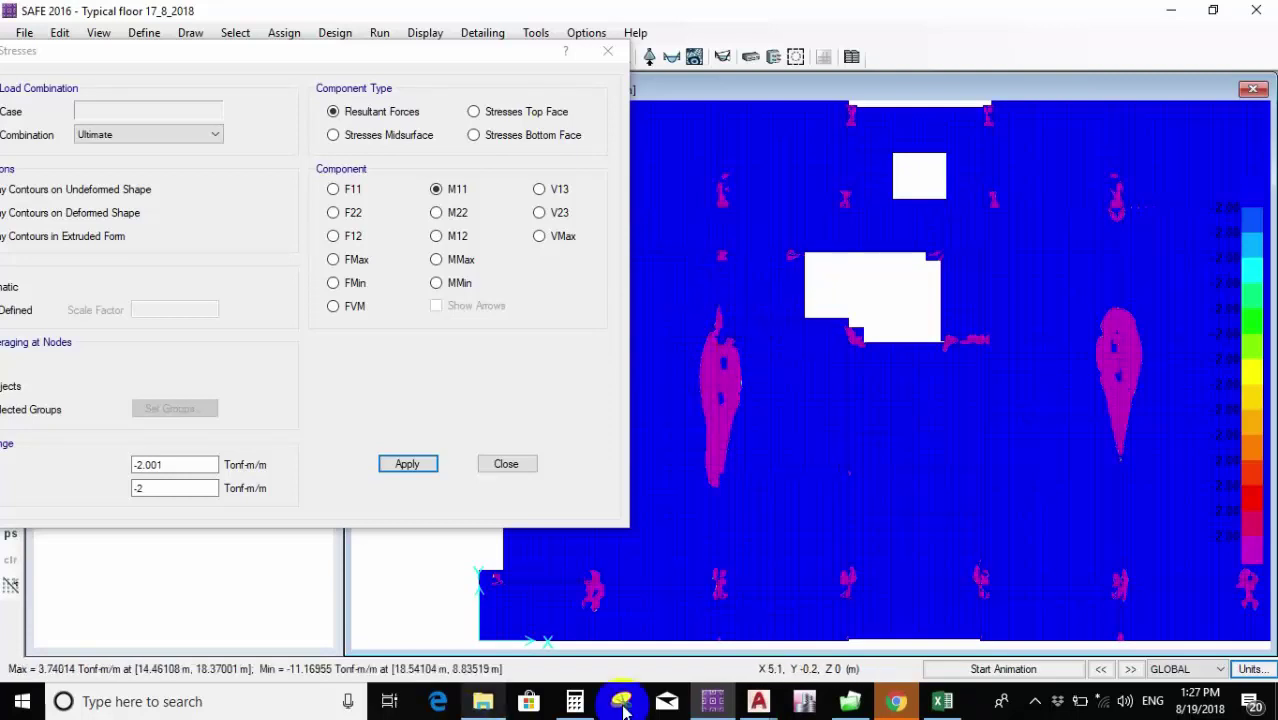
left_click(575, 702)
type("2")
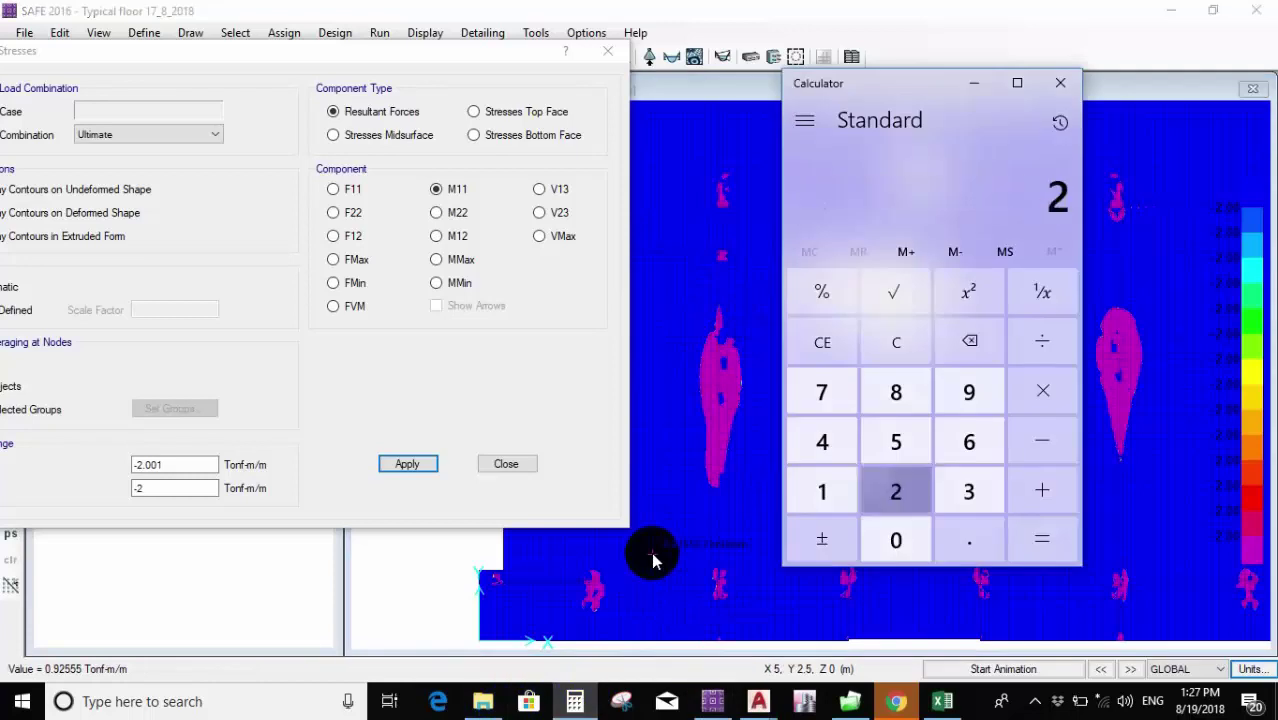
type("4/4")
key("Return")
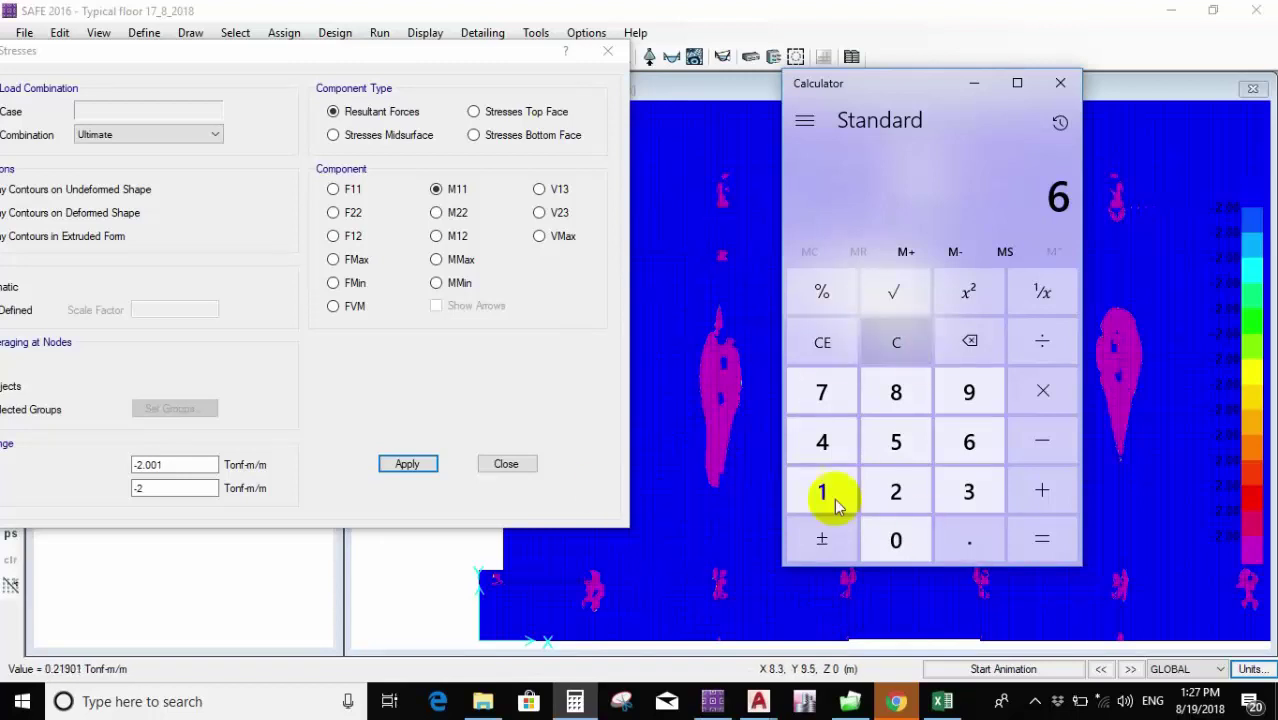
left_click(917, 338)
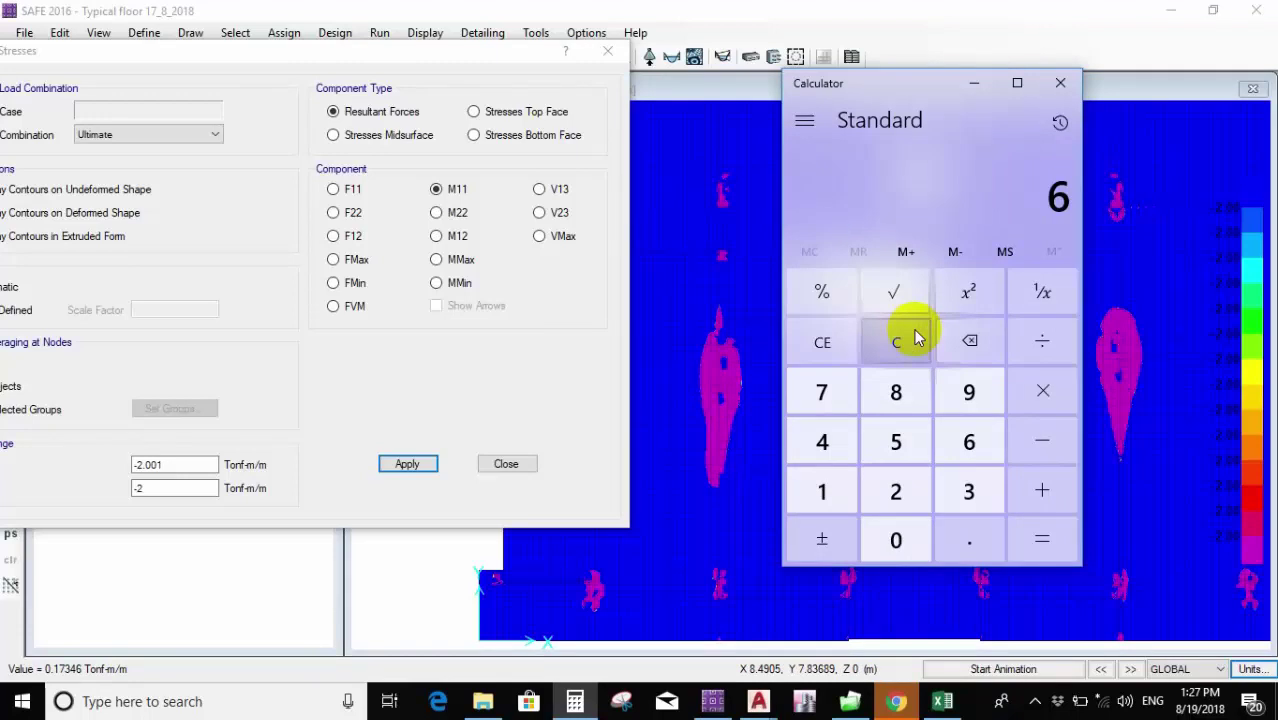
left_click(1060, 83)
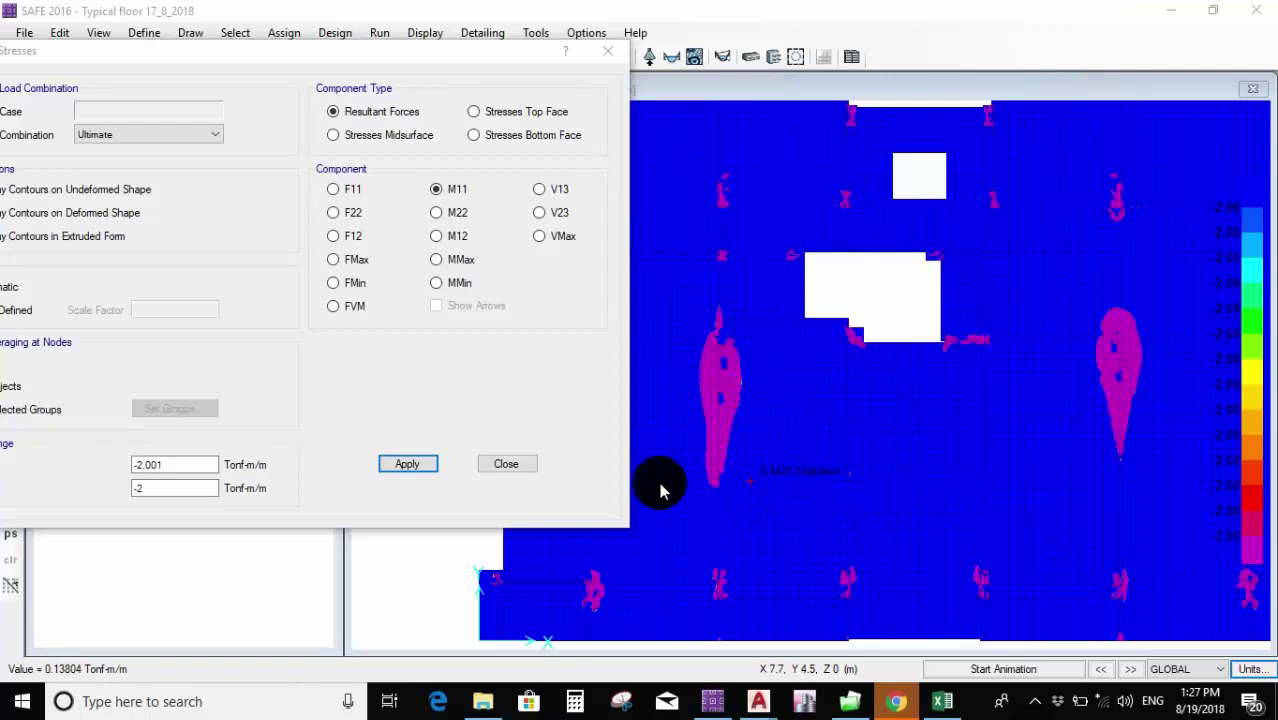
Apply the M11 contours with a range of -3.0015 to -3 Tonf-m/m and inspect the zones around the columns.
left_click(185, 469)
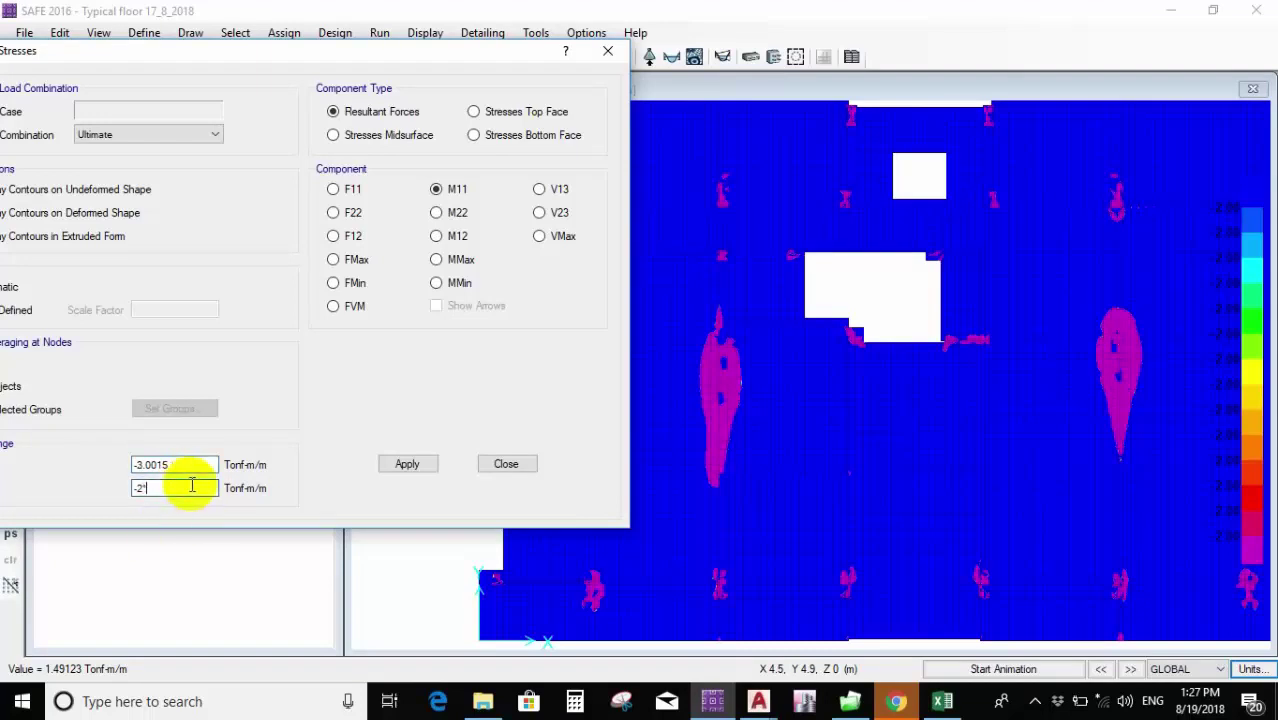
left_click(191, 465)
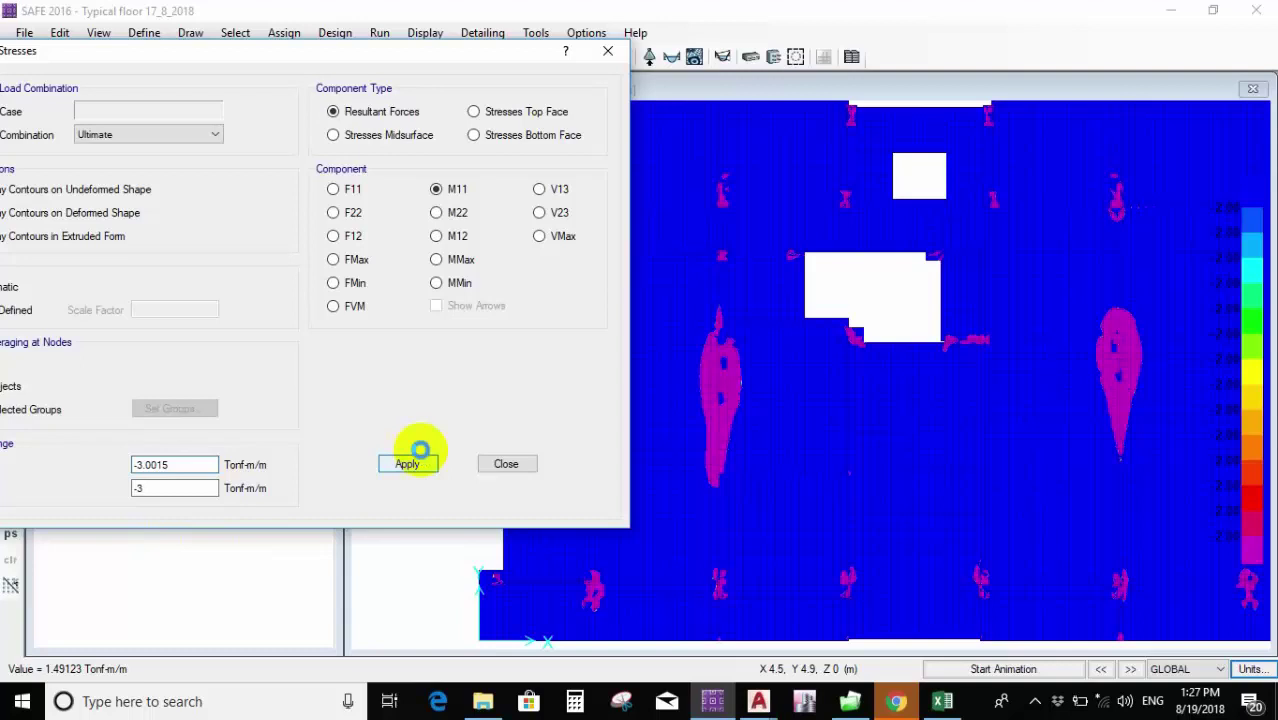
left_click(420, 453)
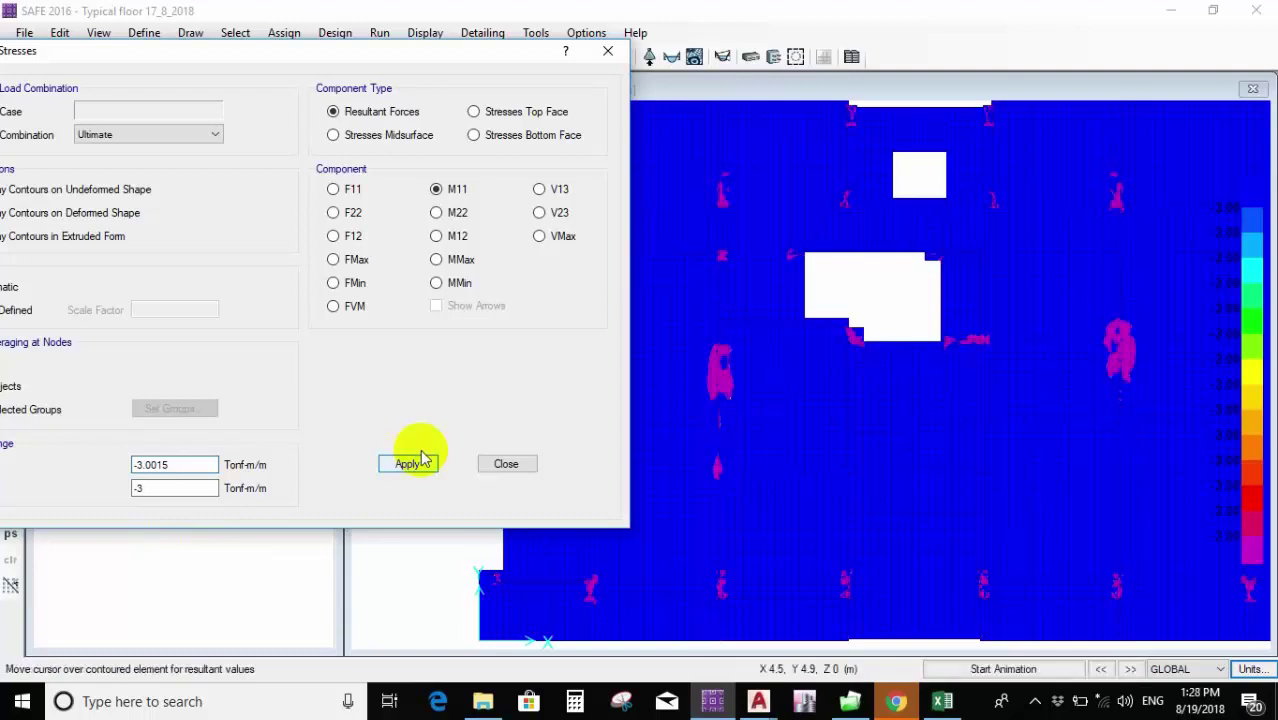
left_click(768, 368)
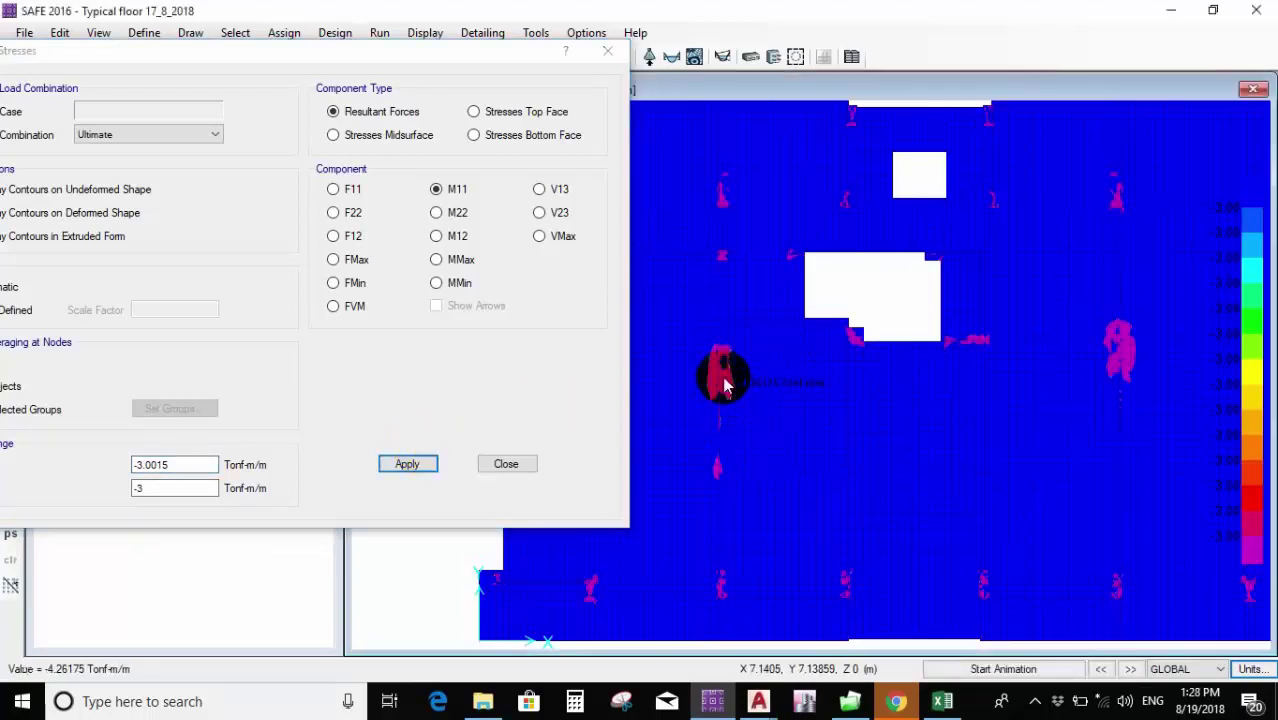
scroll(718, 385, "up", 2)
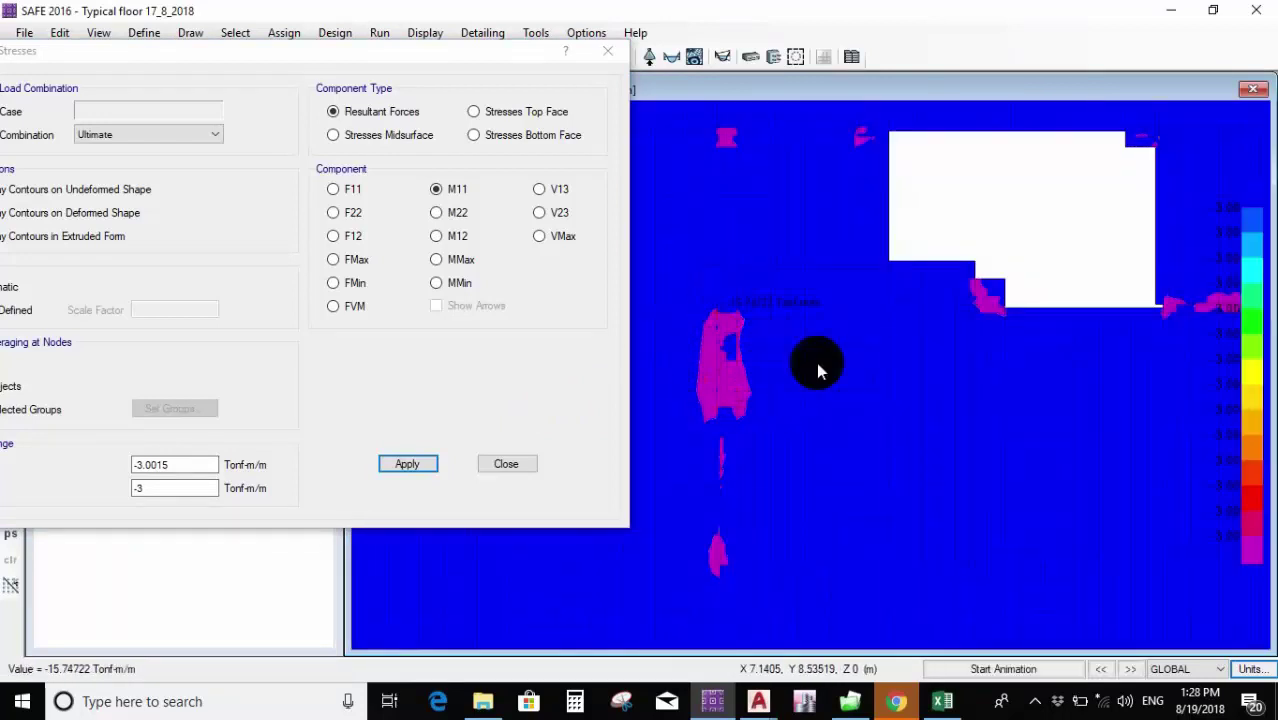
scroll(727, 556, "up", 2)
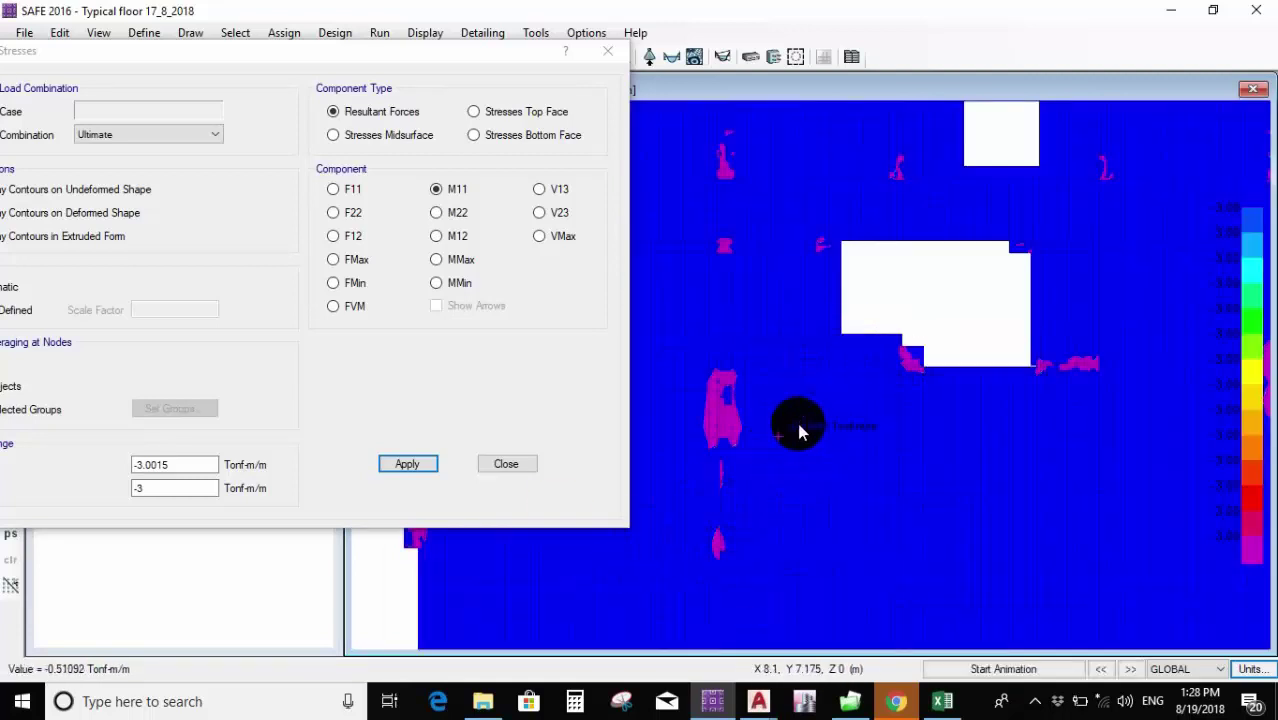
scroll(735, 412, "up", 2)
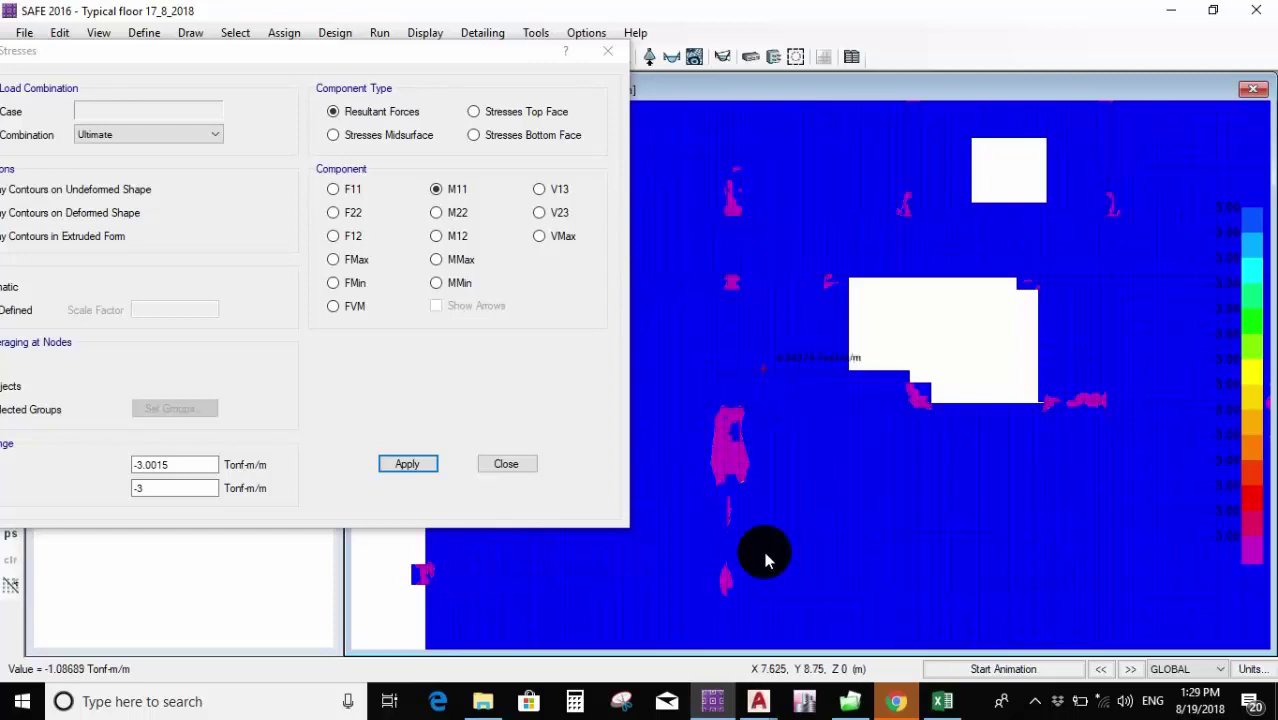
Switch to the New folder photo collection in Chameleon Explorer, view photo IMG_20180418_133329_1 and close it.
left_click(1035, 701)
left_click(997, 663)
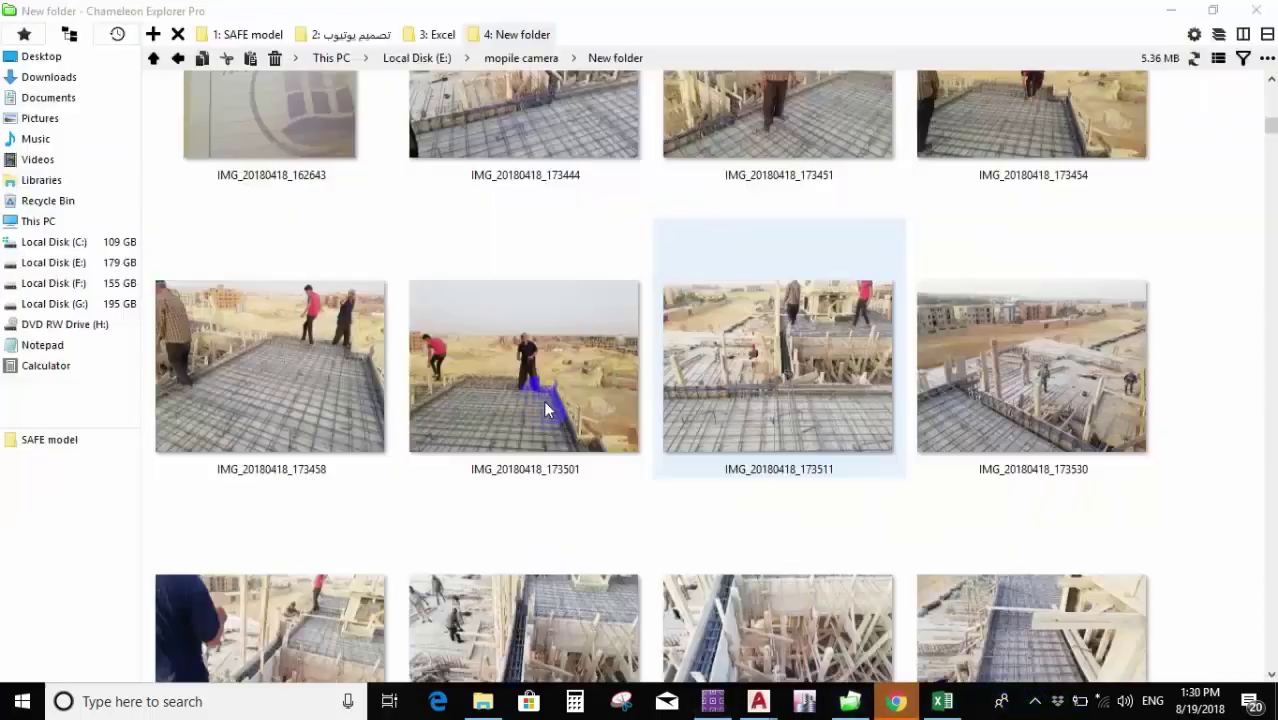
scroll(542, 398, "up", 10)
scroll(520, 340, "down", 5)
double_click(514, 246)
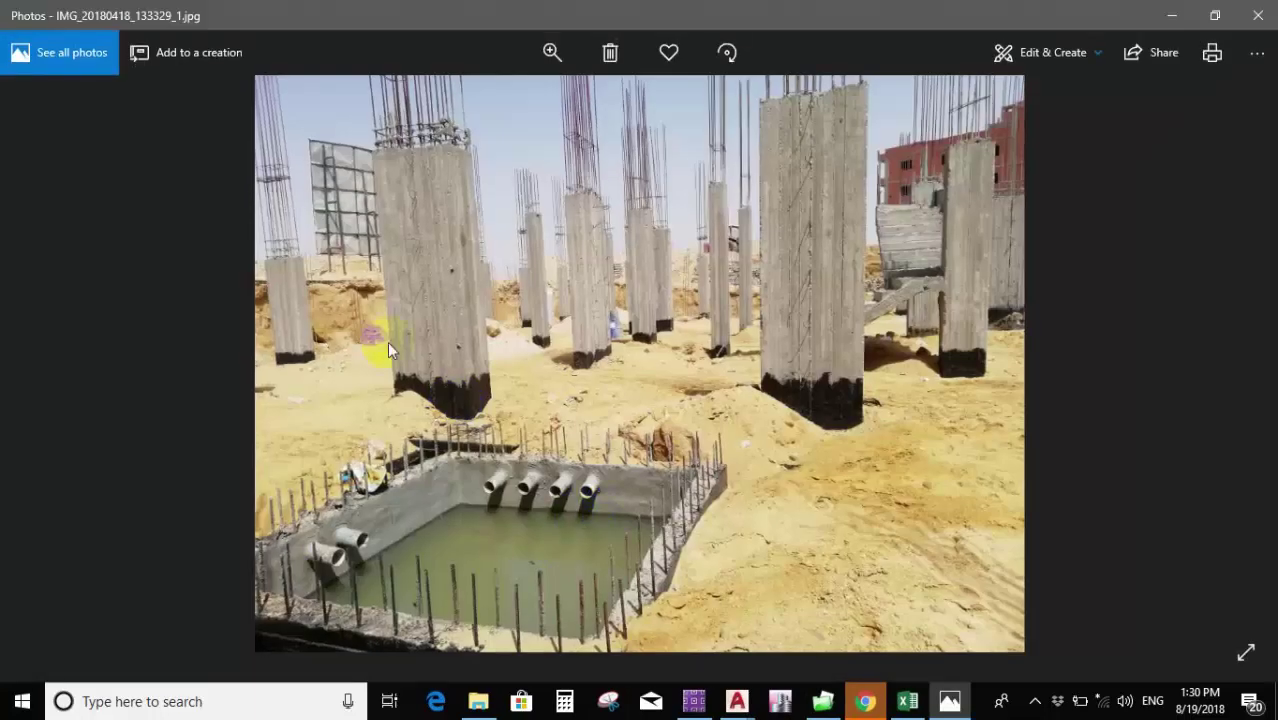
left_click(662, 322)
left_click(632, 328)
left_click(1258, 15)
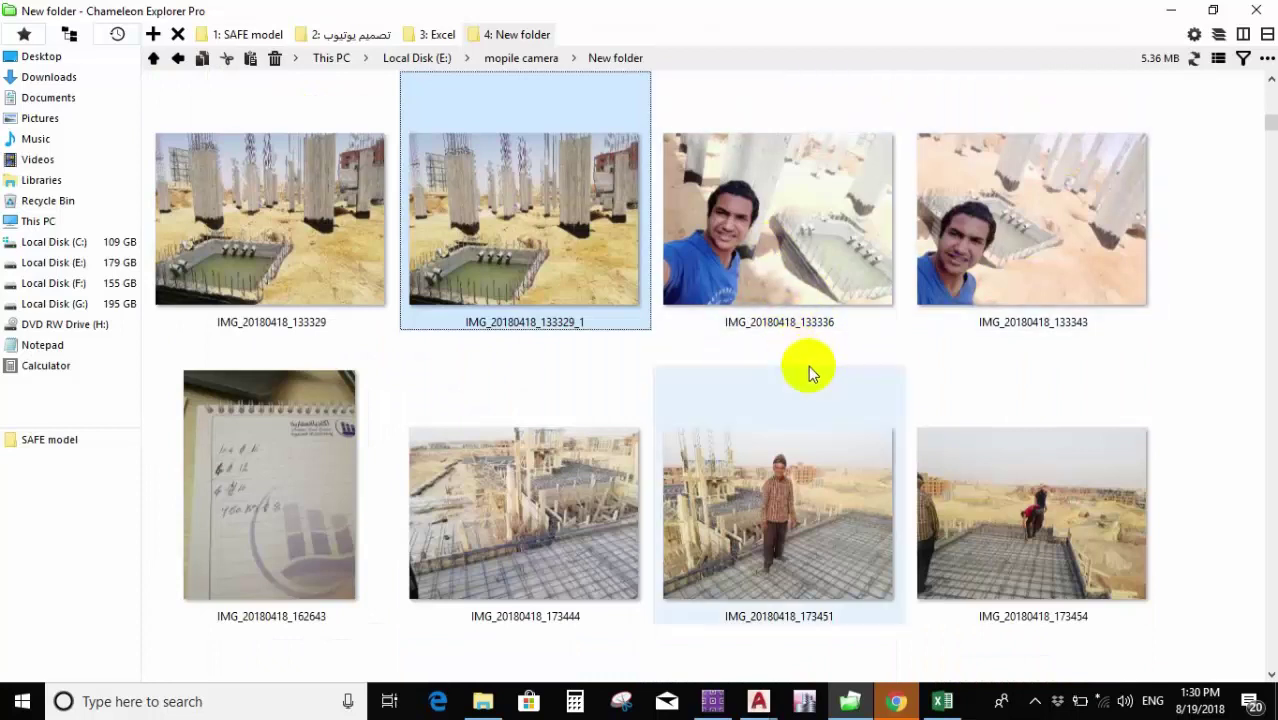
Open photo IMG_20180418_173458 and examine the slab's reinforcement mesh and the bar chairs up close.
scroll(800, 375, "down", 3)
double_click(341, 388)
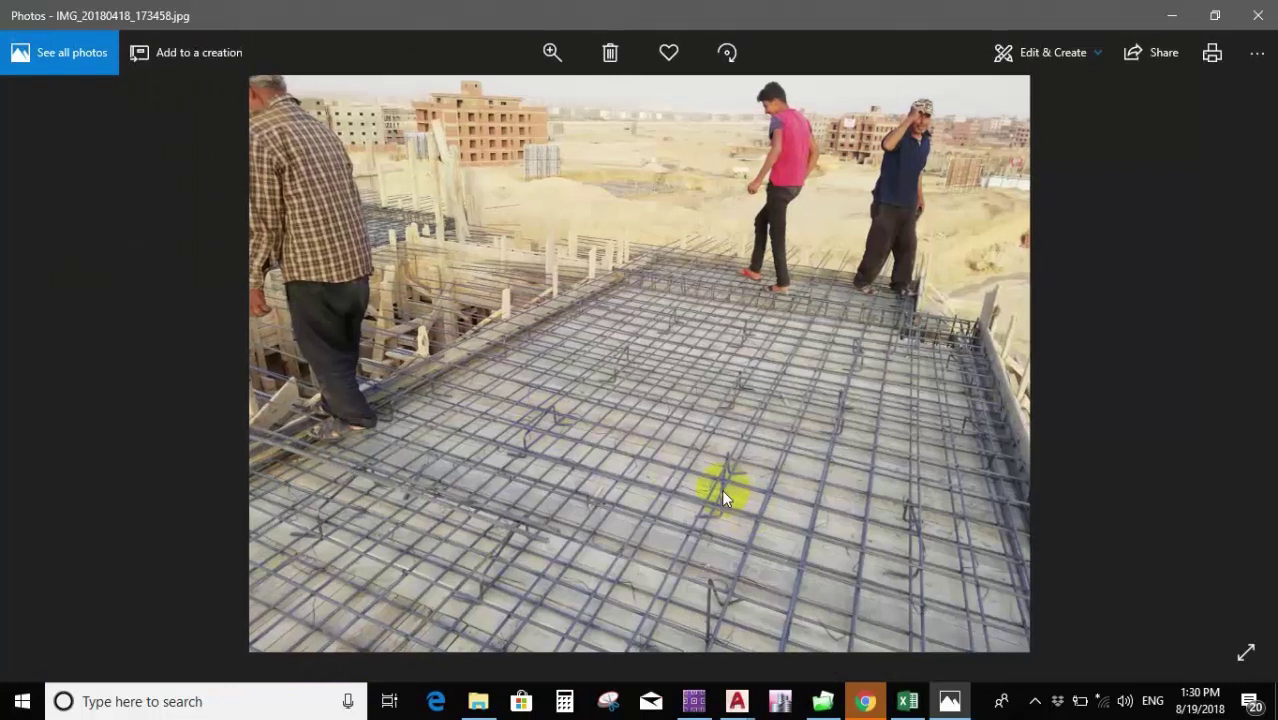
scroll(721, 489, "up", 5, "ctrl")
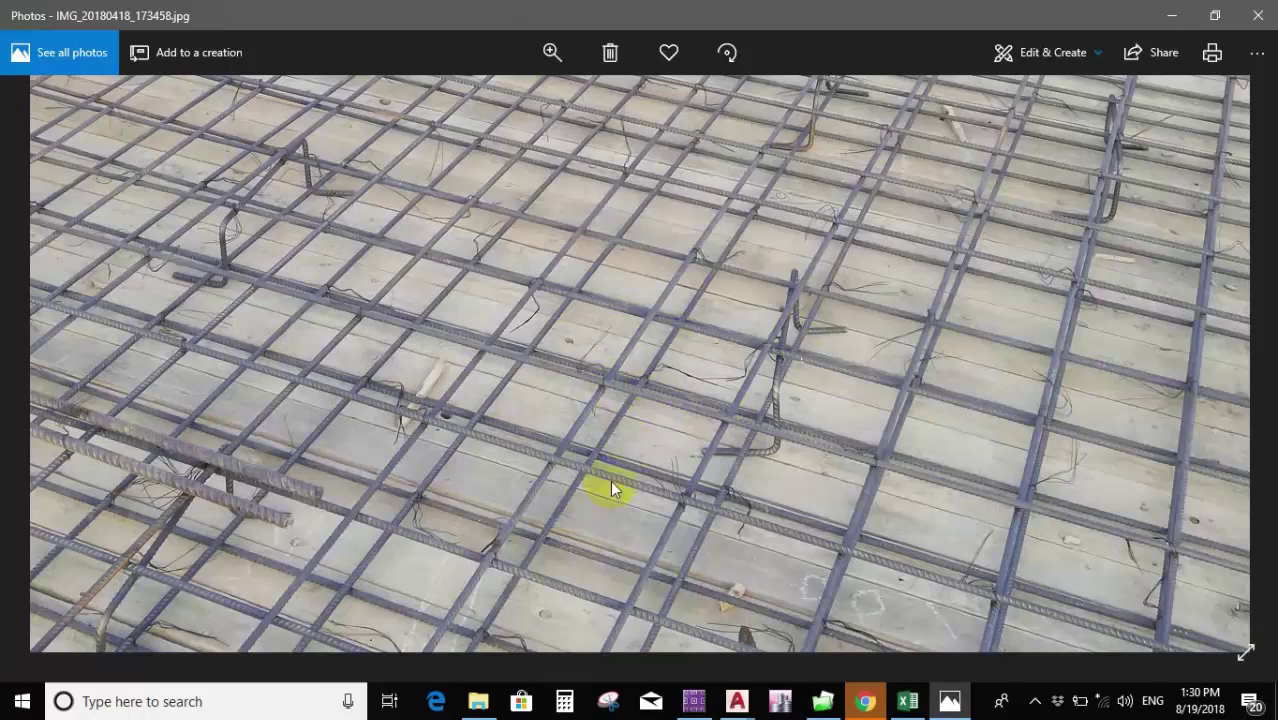
scroll(575, 496, "down", 2)
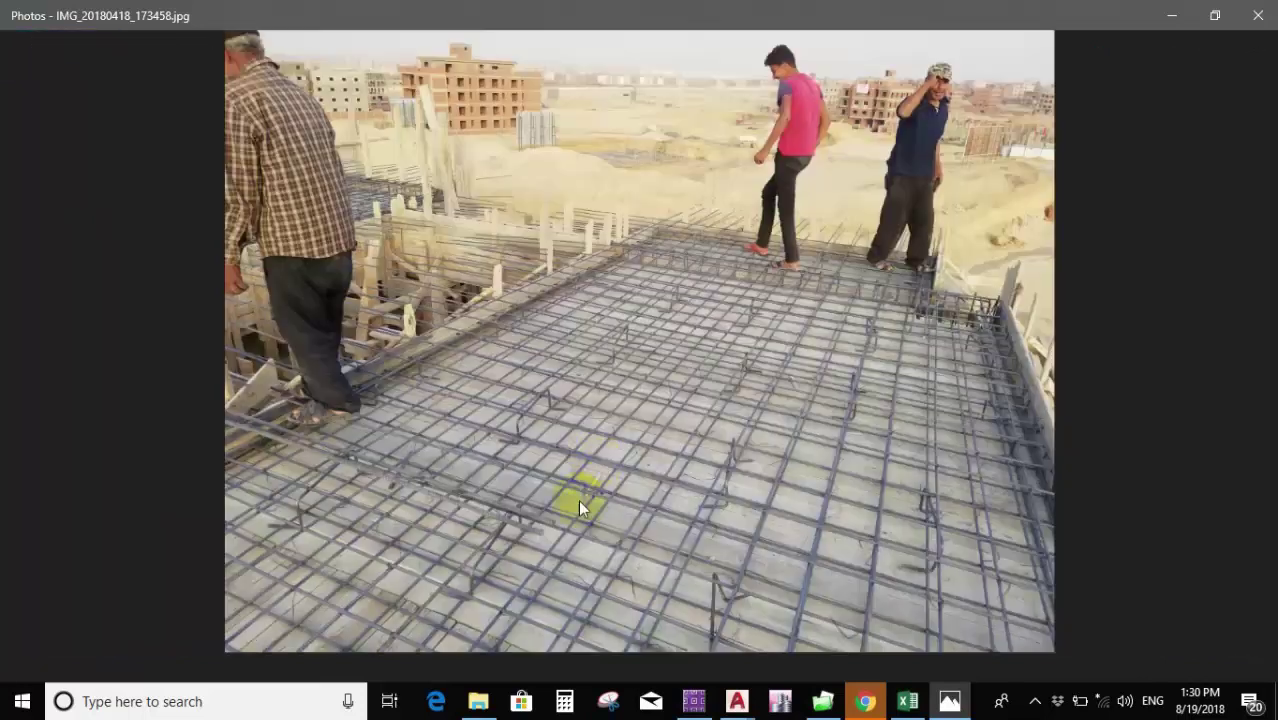
scroll(687, 510, "up", 3)
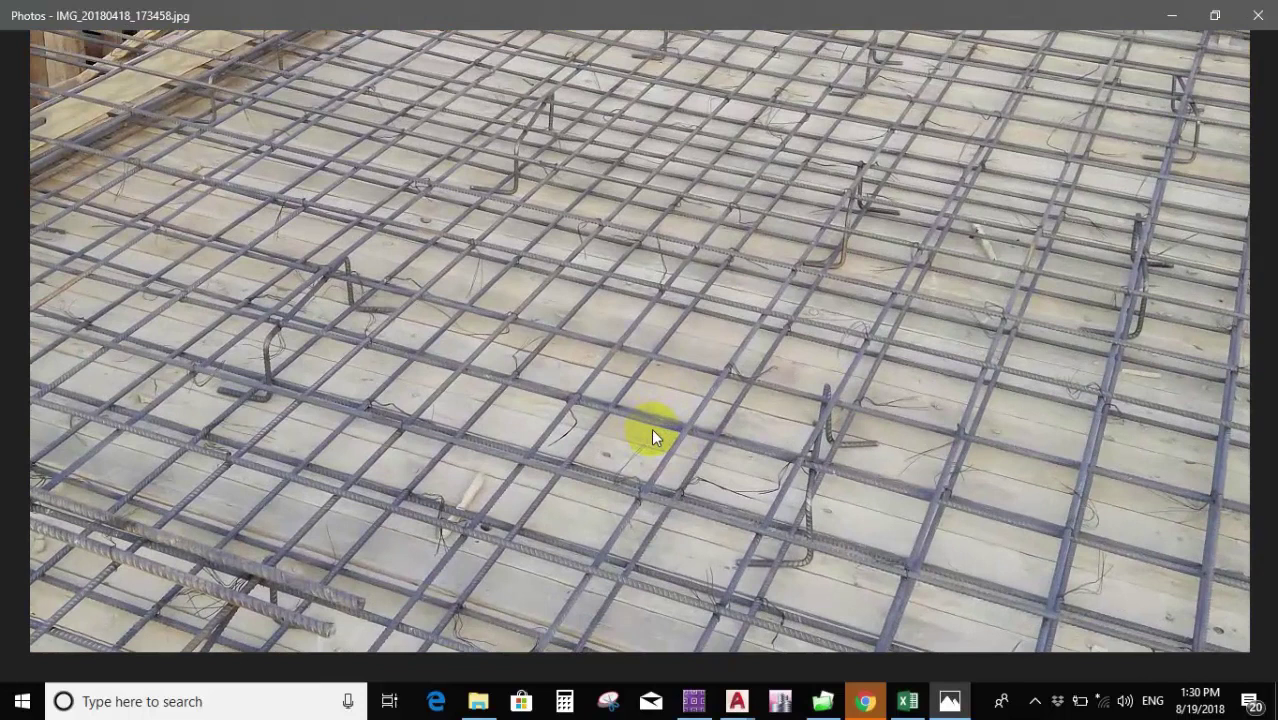
middle_click(651, 428)
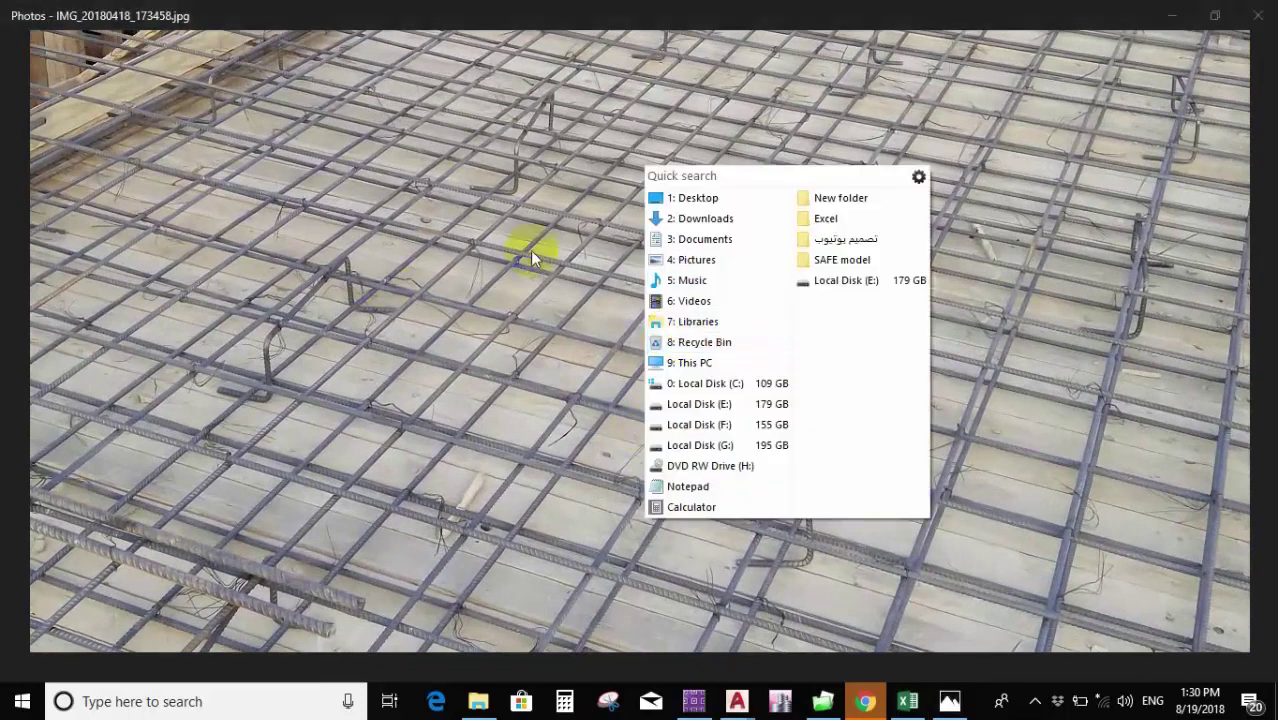
left_click(585, 115)
scroll(634, 252, "down", 3)
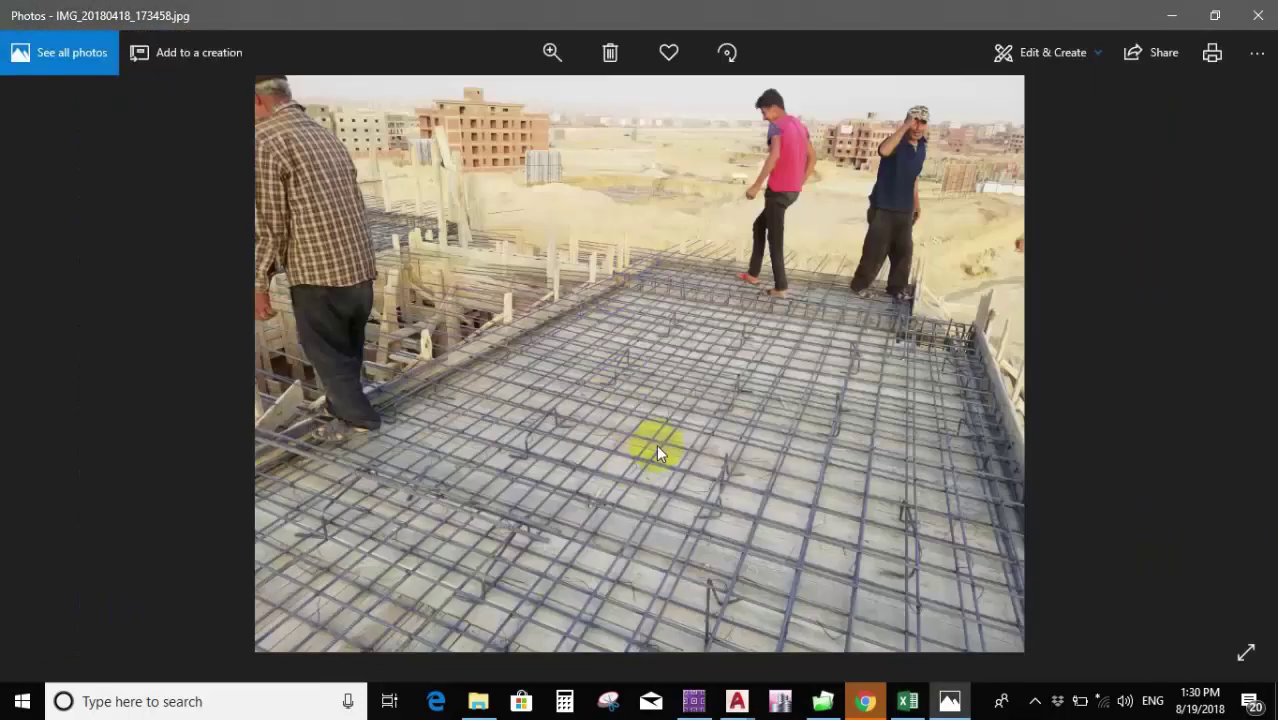
scroll(678, 415, "up", 5)
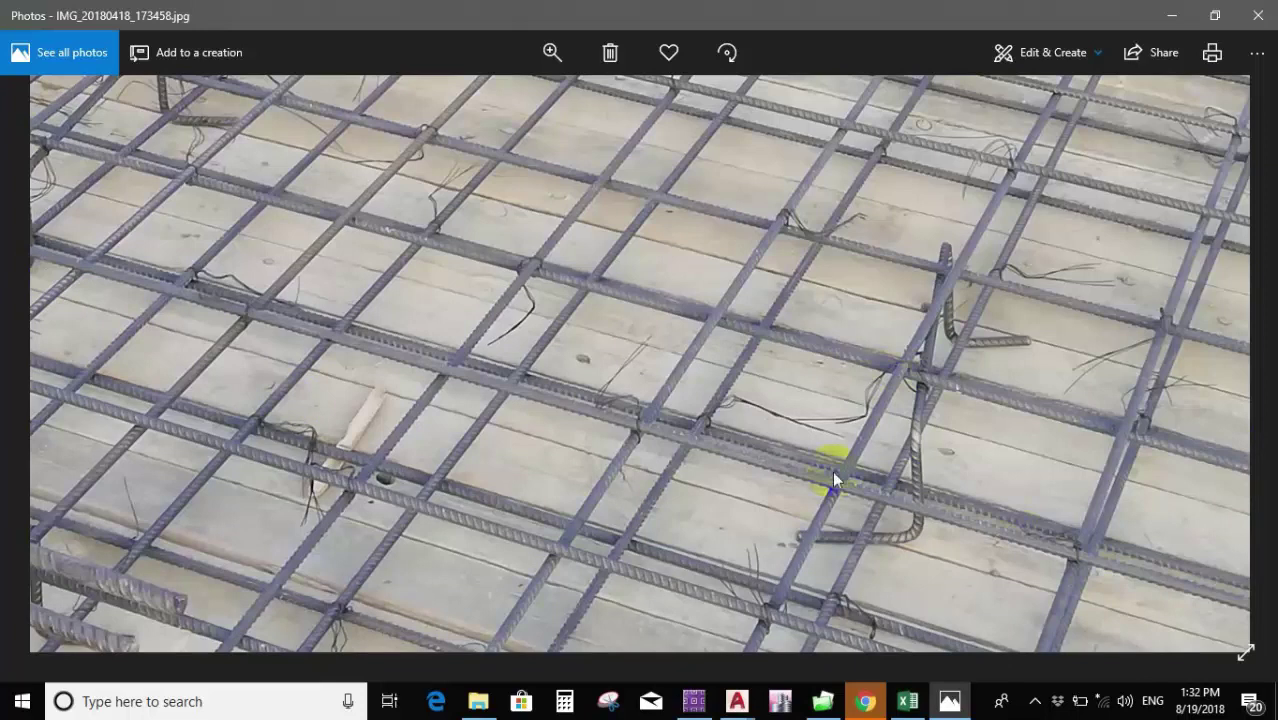
Compare the overall mesh layout with the close-up bar spacing and extra bars in the same site photo.
left_click(1266, 597)
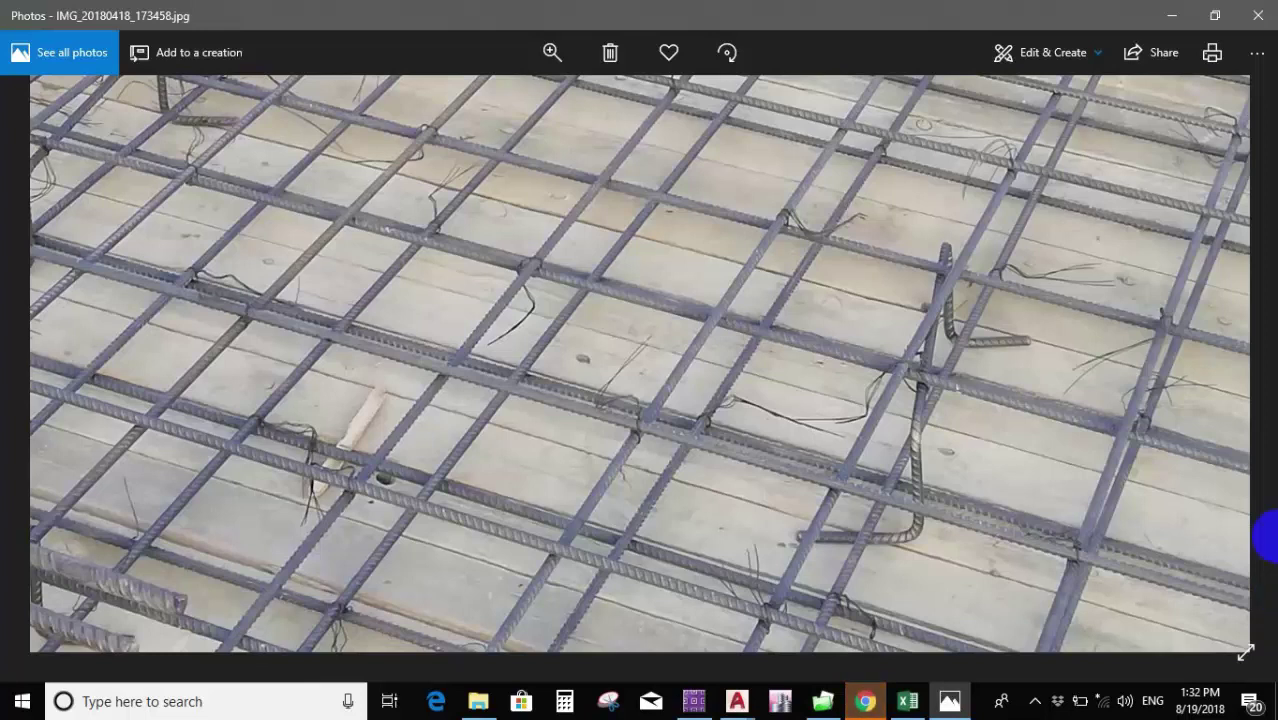
scroll(742, 359, "down", 5)
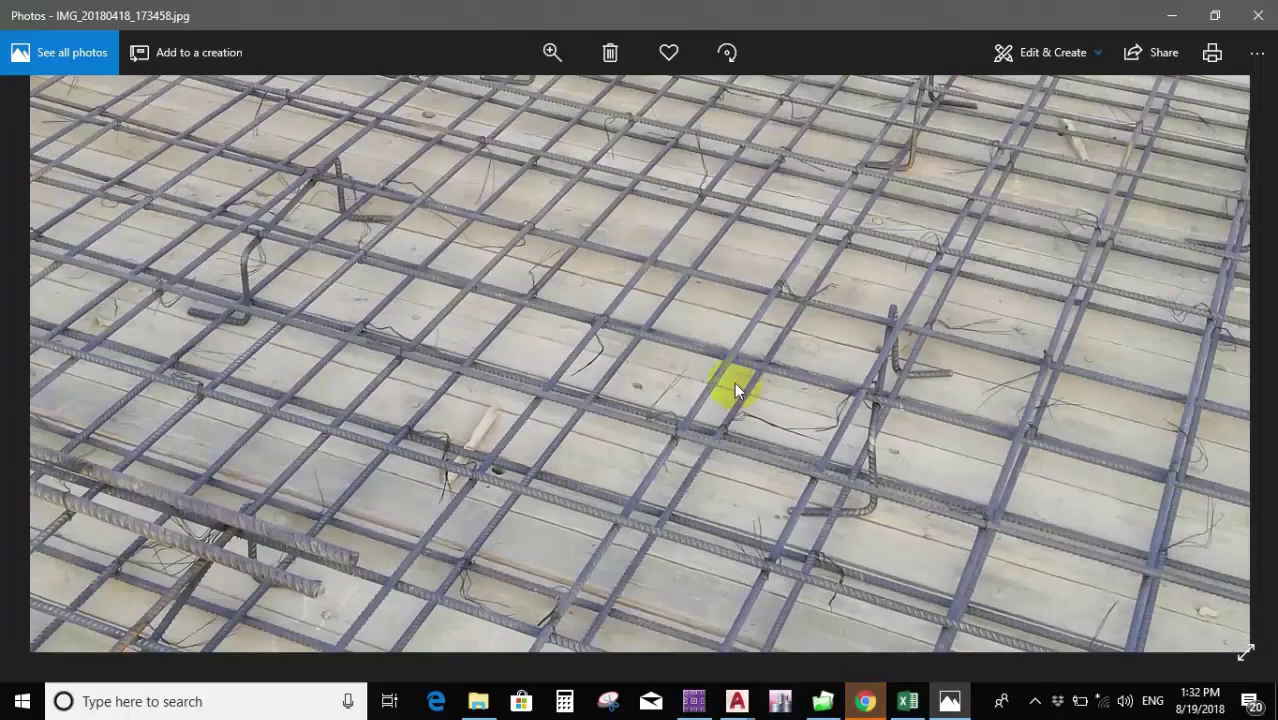
scroll(769, 340, "down", 1)
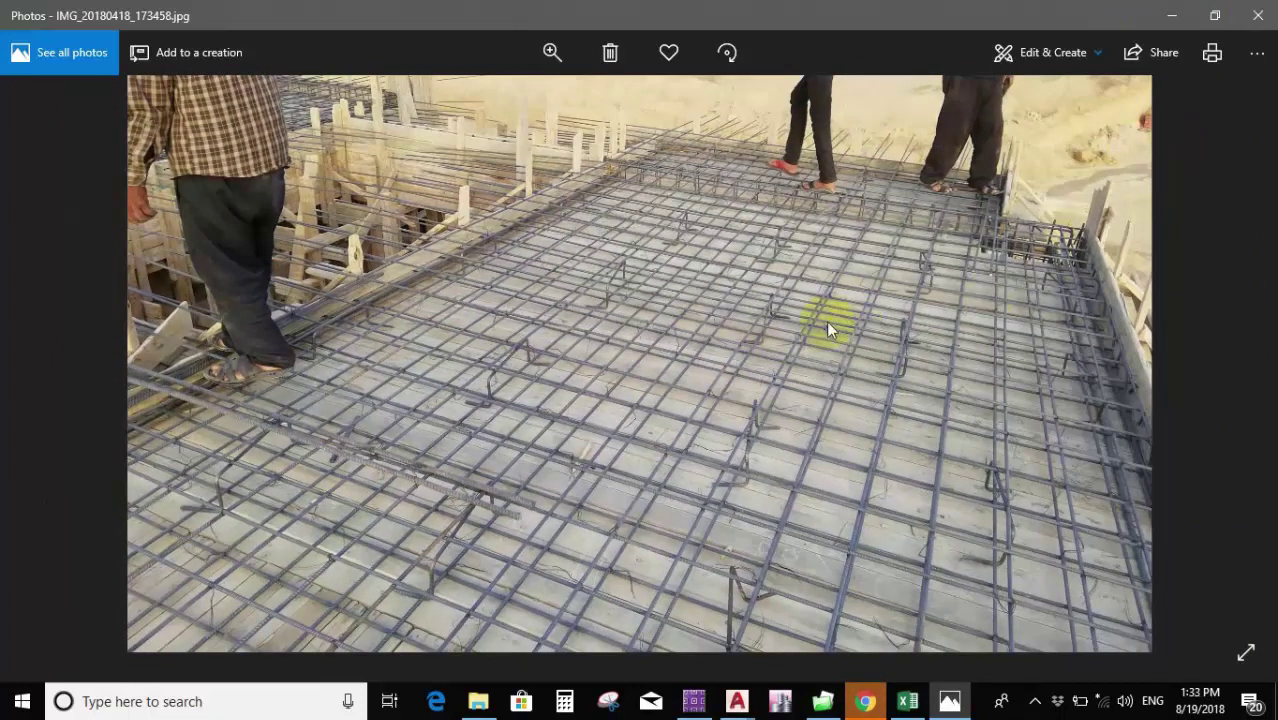
scroll(841, 348, "up", 3)
scroll(733, 345, "down", 3)
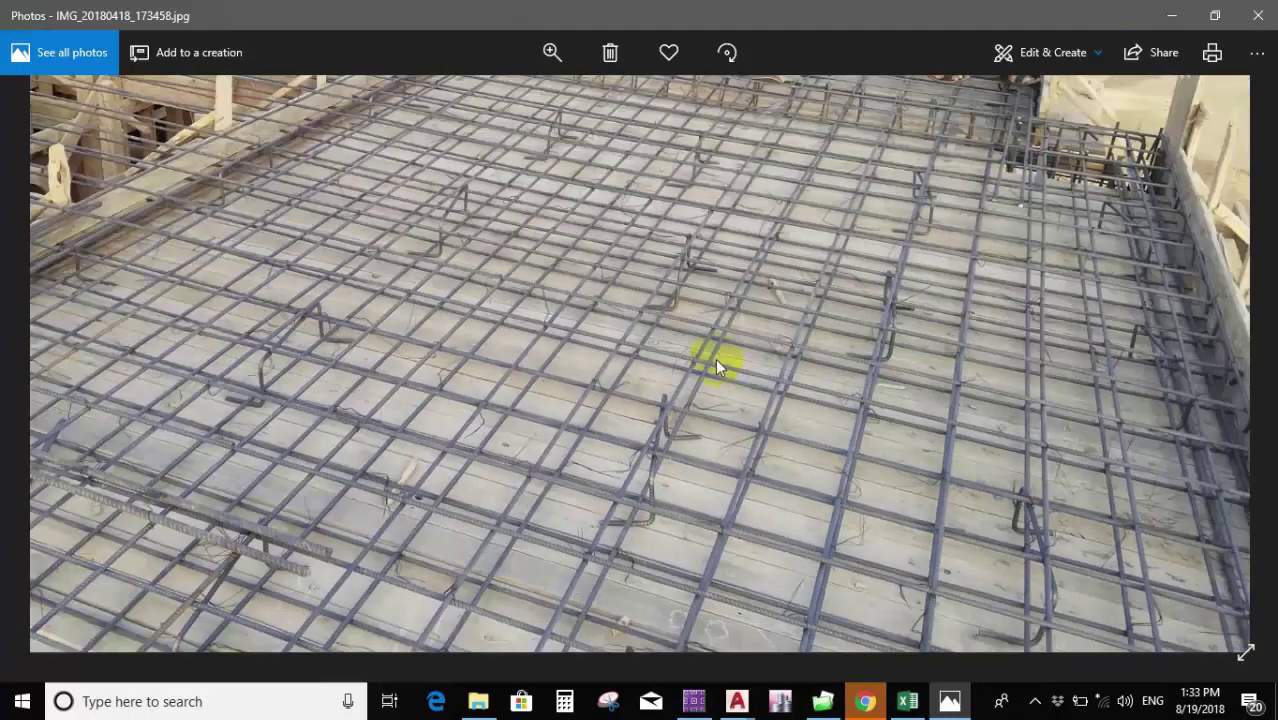
middle_click(685, 355)
left_click(443, 340)
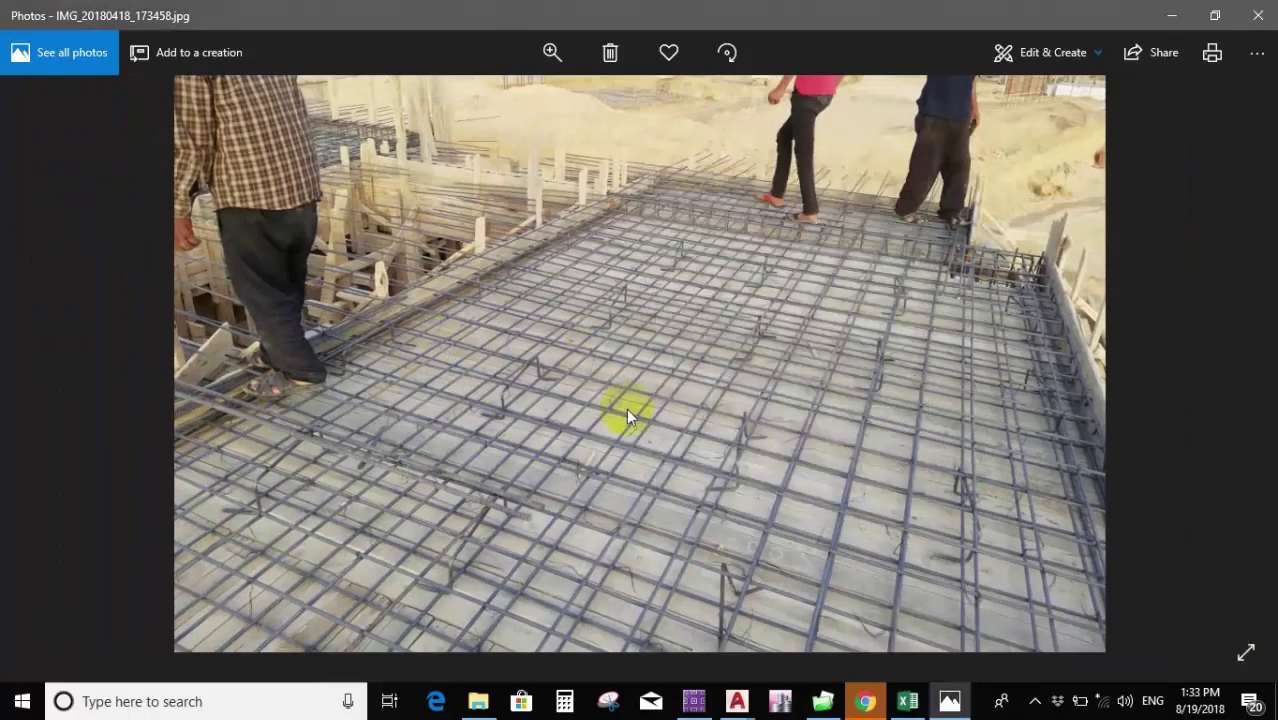
middle_click(716, 361)
left_click(441, 441)
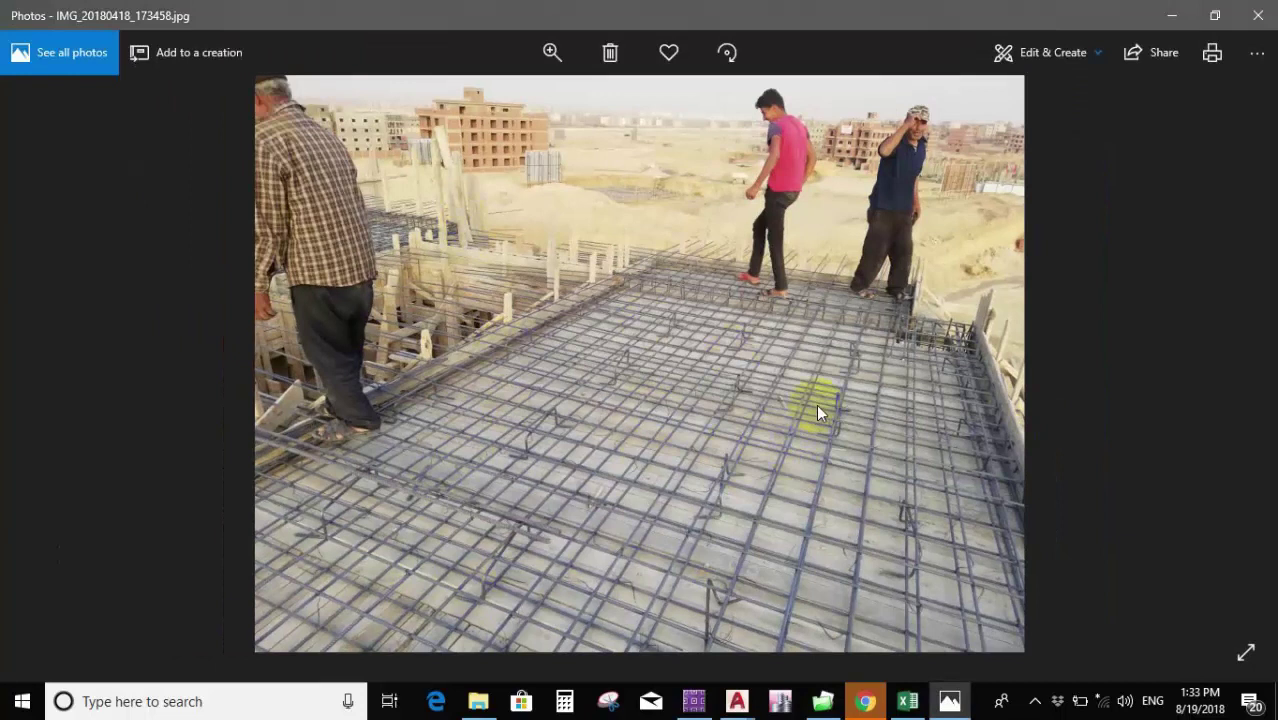
scroll(821, 391, "up", 2)
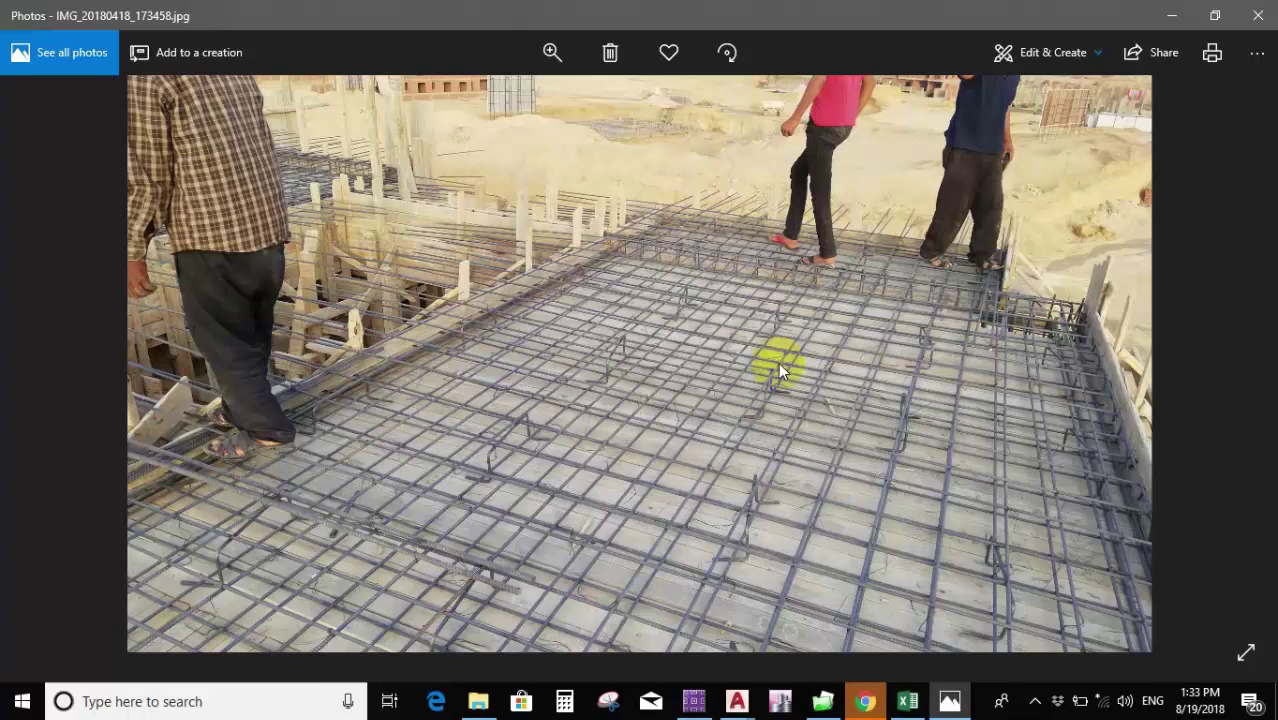
key("Right")
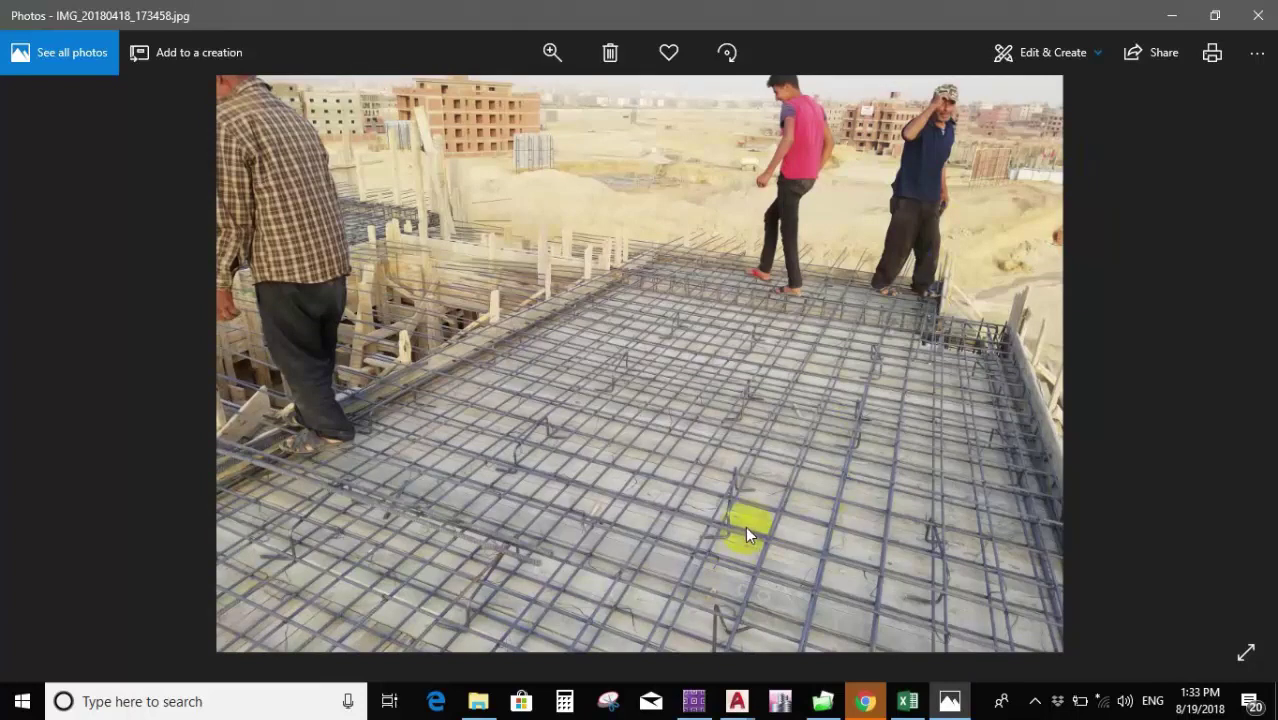
scroll(749, 538, "up", 5)
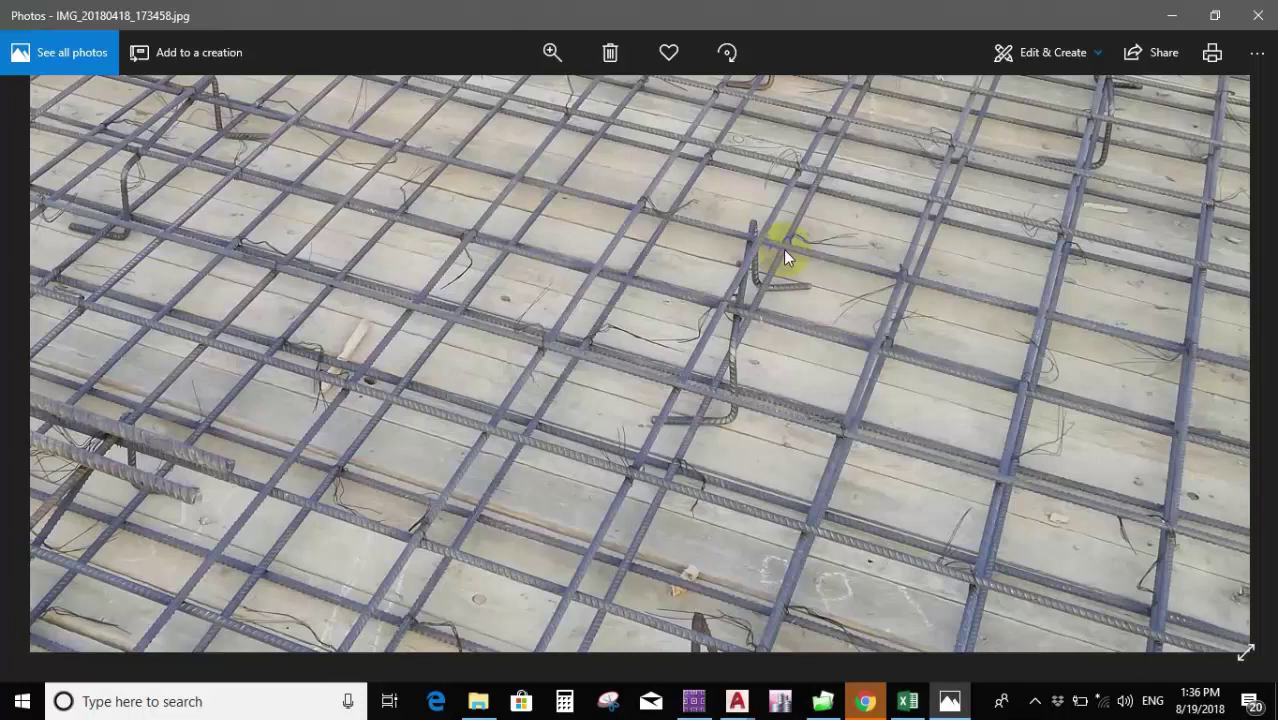
Close the mesh photo and open IMG_20180418_173753 to view the reinforcement at the slab edge.
left_click(1257, 15)
scroll(813, 300, "down", 5)
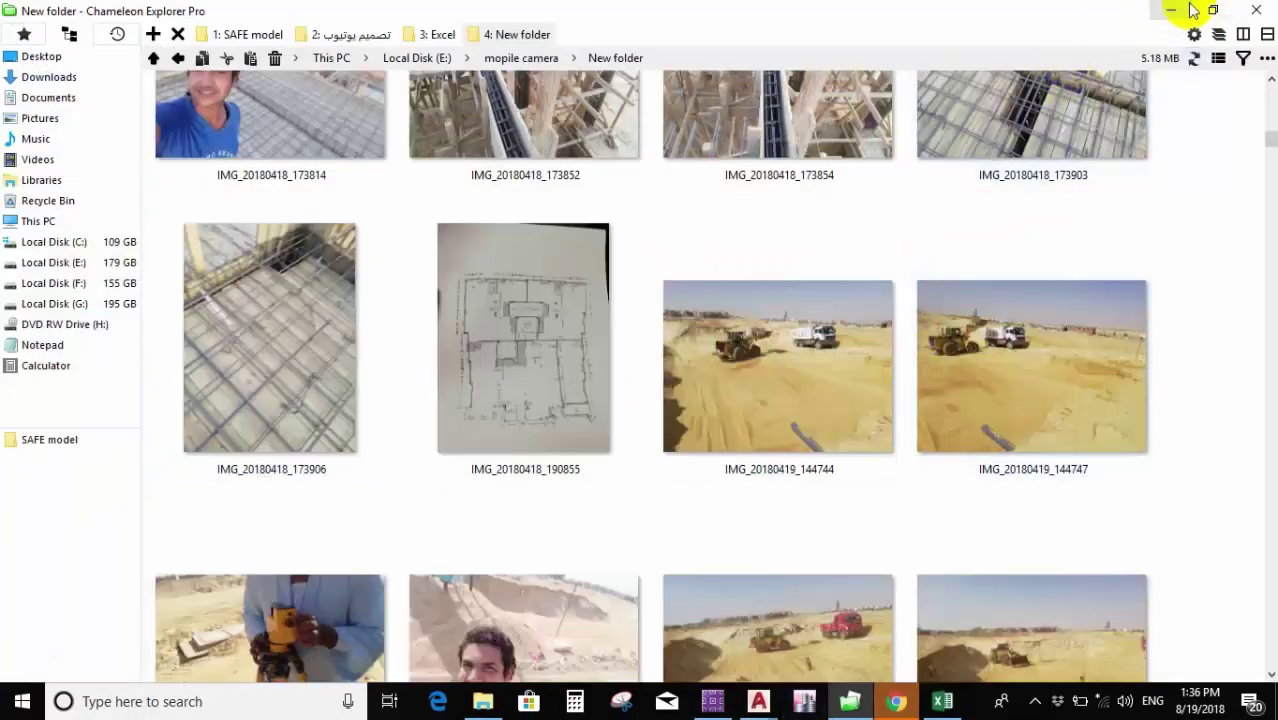
scroll(713, 265, "up", 3)
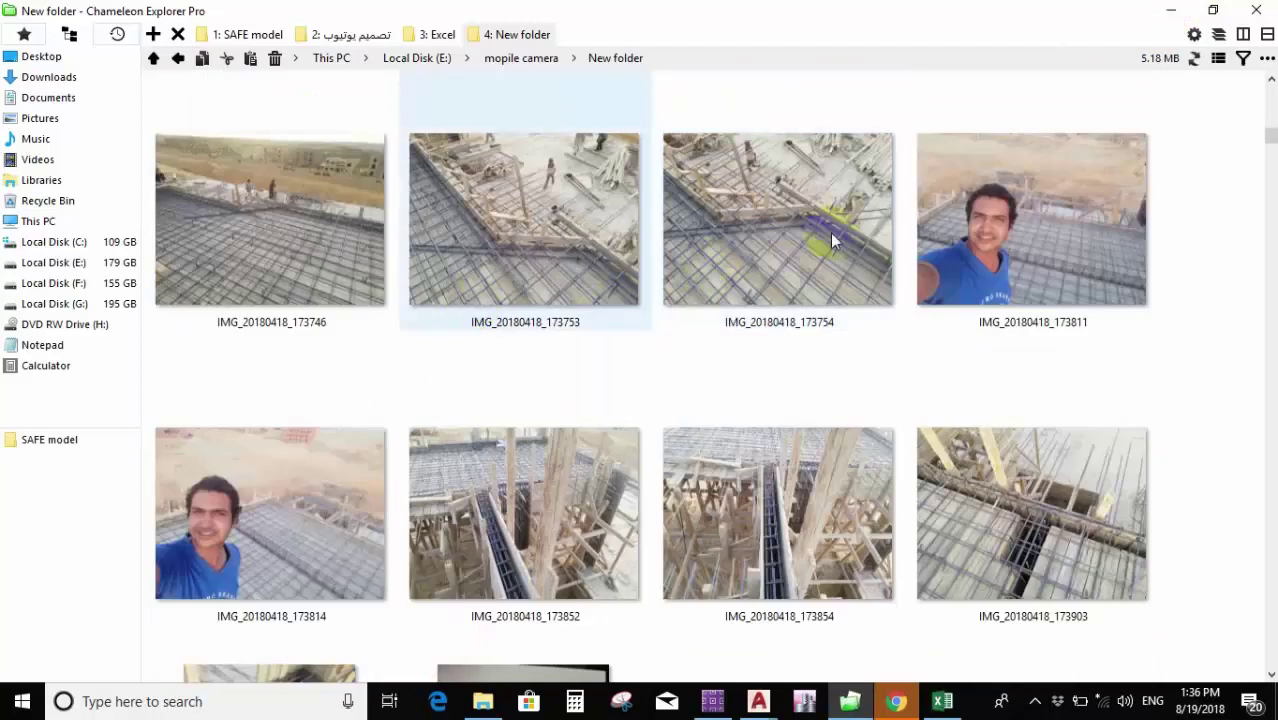
double_click(622, 251)
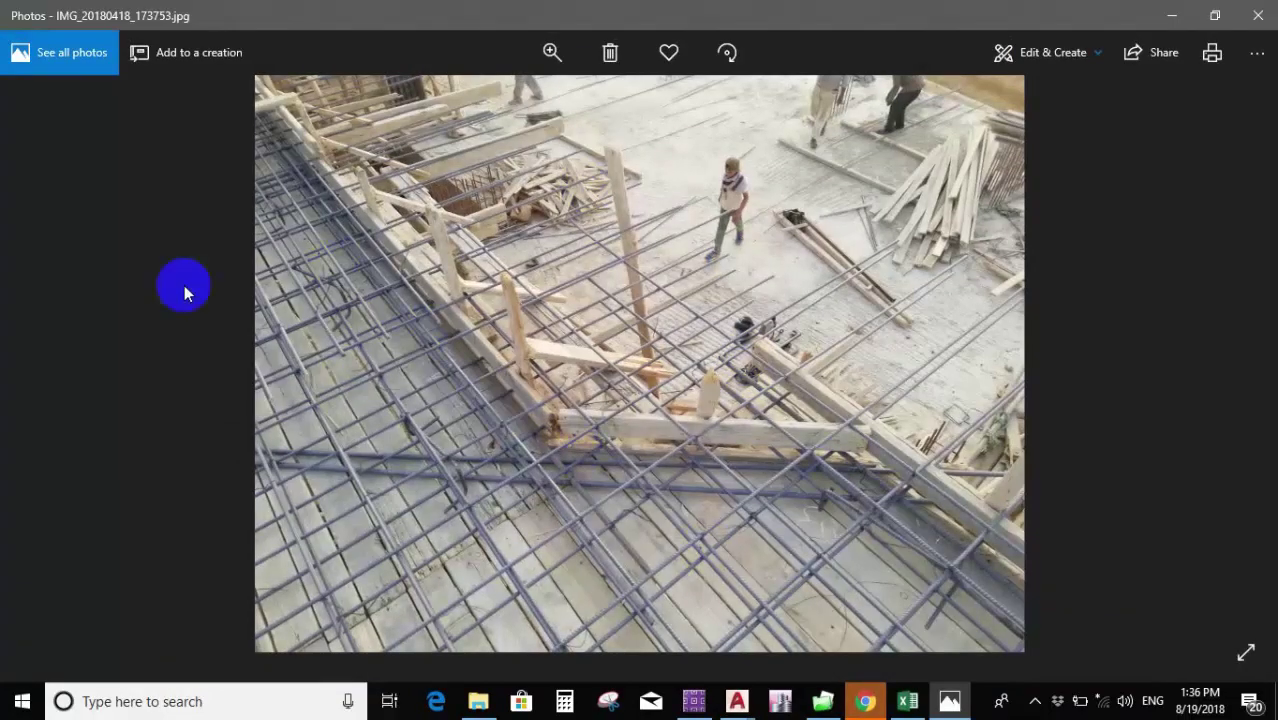
left_click(185, 434)
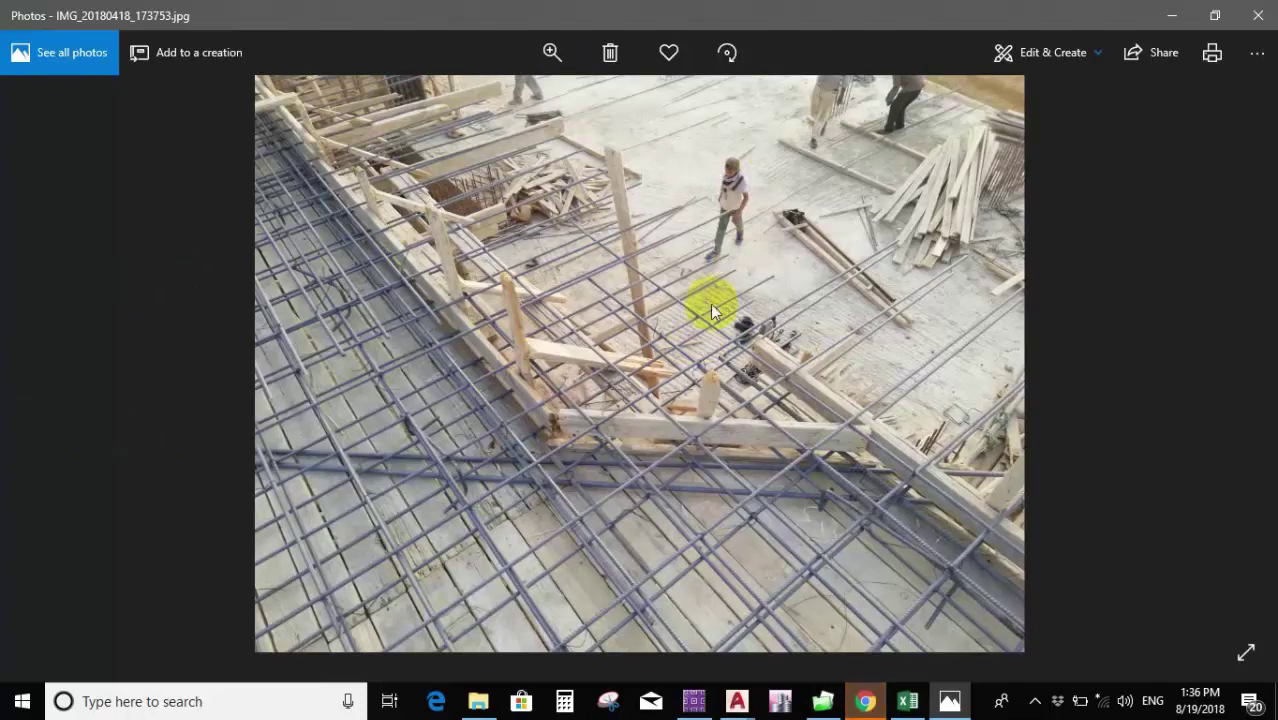
Examine the slab edge reinforcement photo more closely, close it and close Chameleon Explorer.
left_click(738, 338)
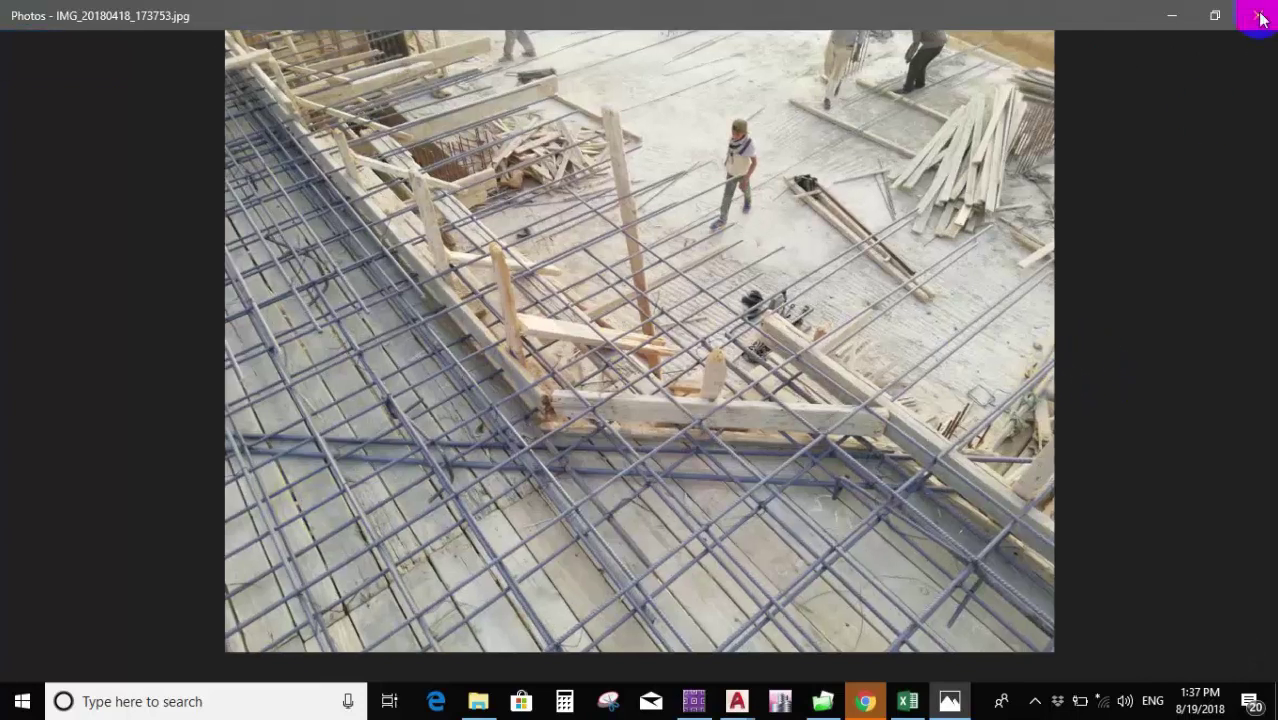
left_click(1258, 14)
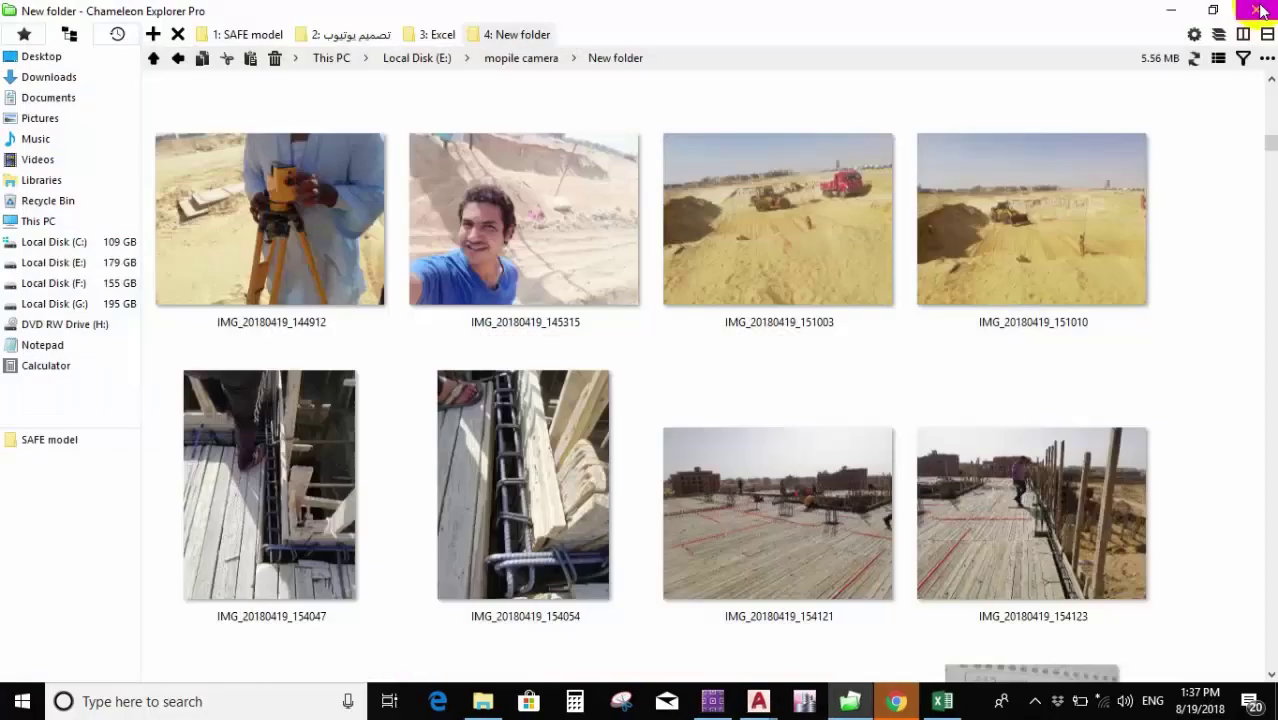
left_click(1258, 10)
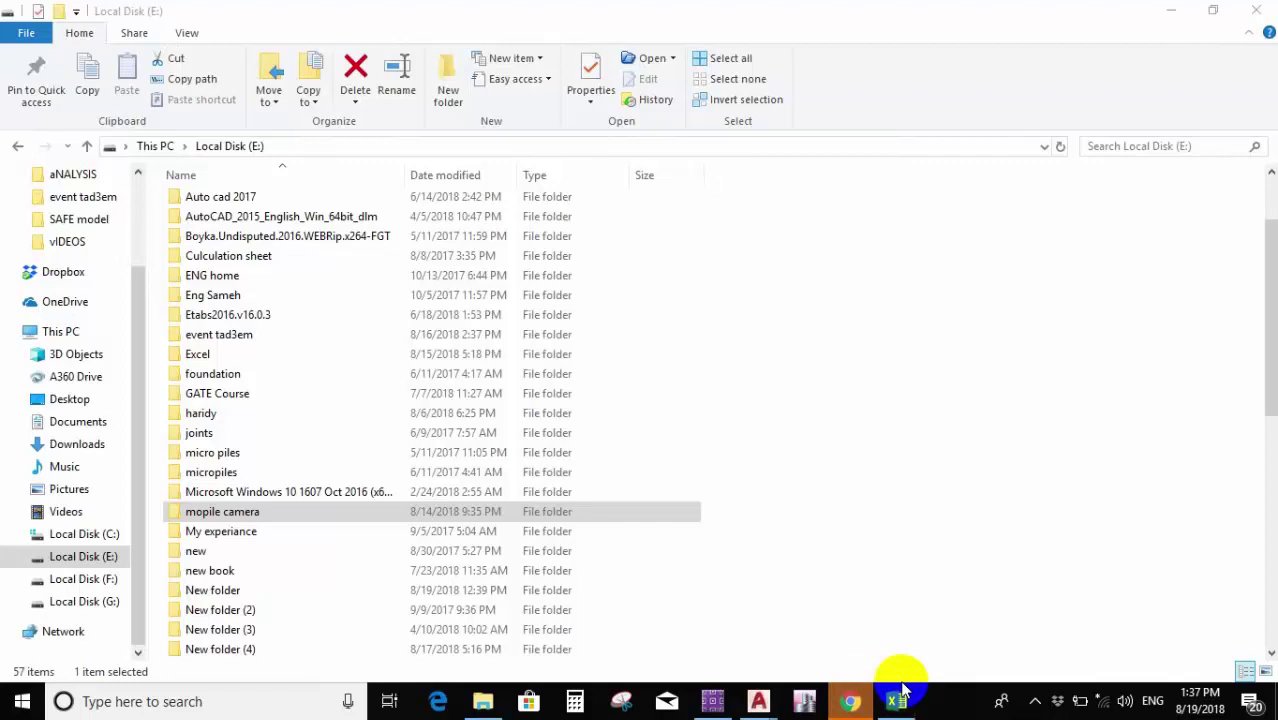
Switch to the معماري 157 drawing in AutoCAD and examine the extra bars and columns on the slab plan.
mouse_move(758, 698)
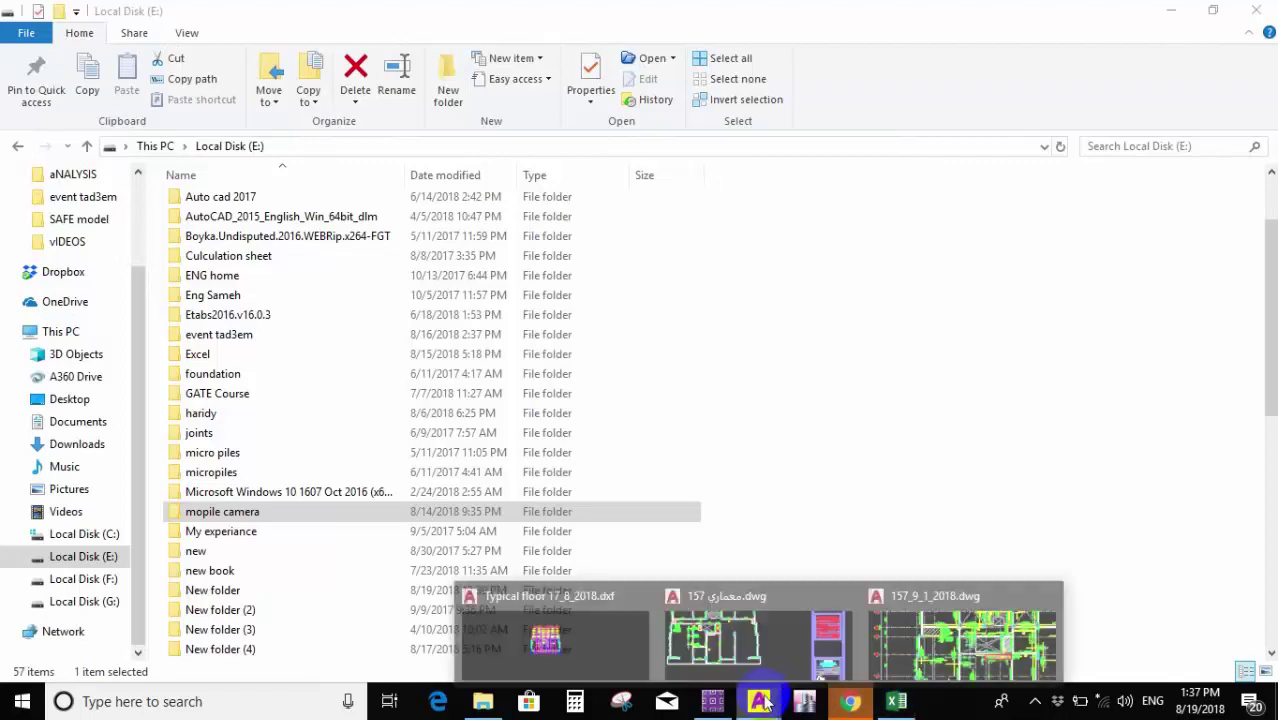
left_click(758, 640)
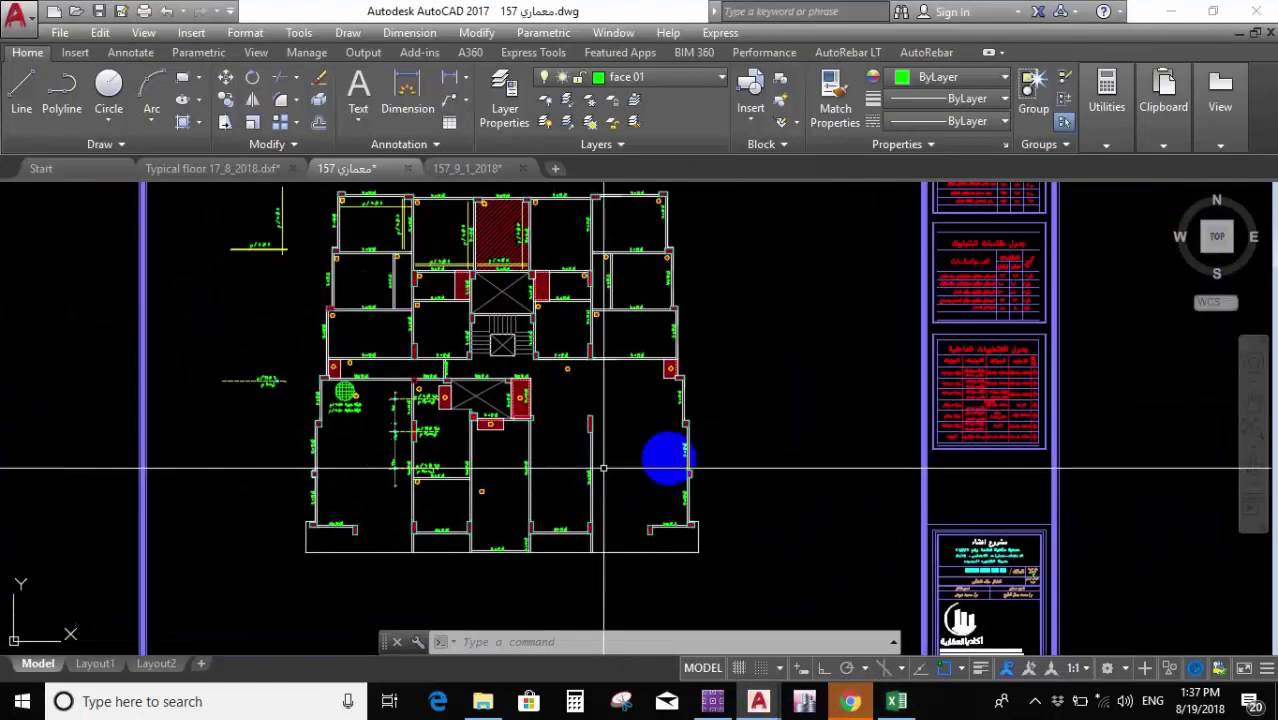
scroll(420, 380, "up", 5)
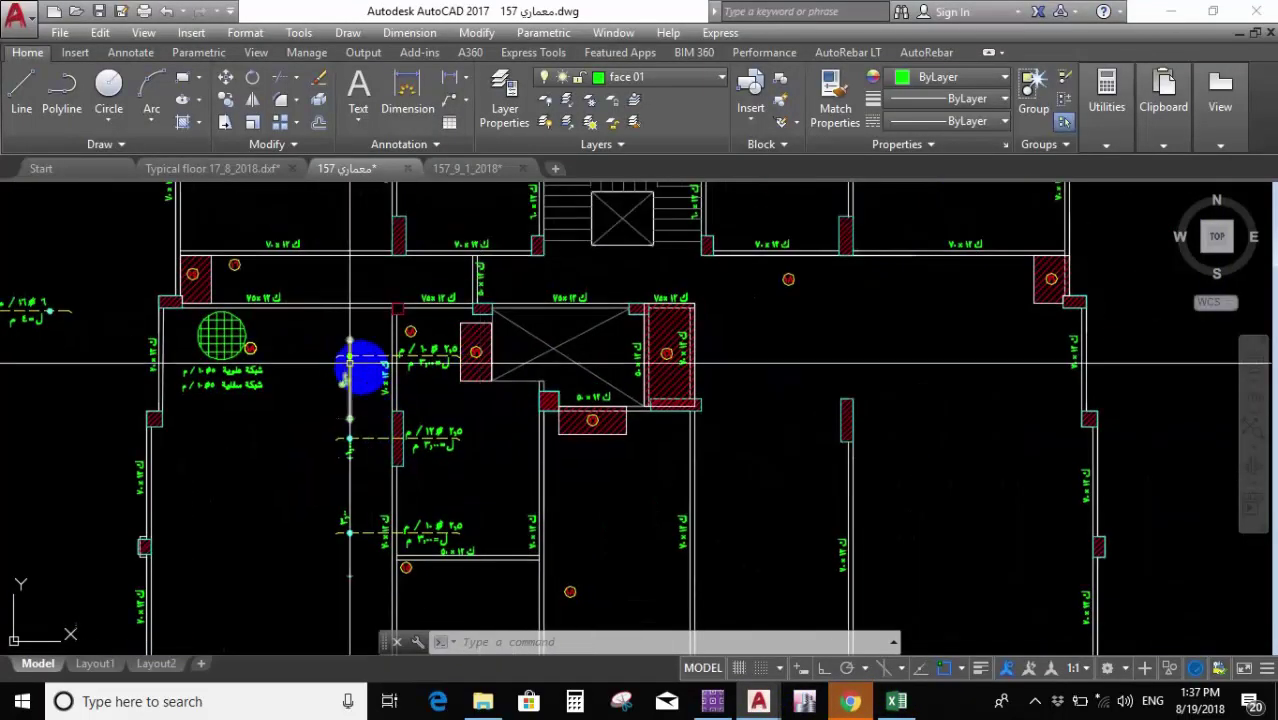
scroll(543, 314, "down", 3)
scroll(562, 334, "up", 5)
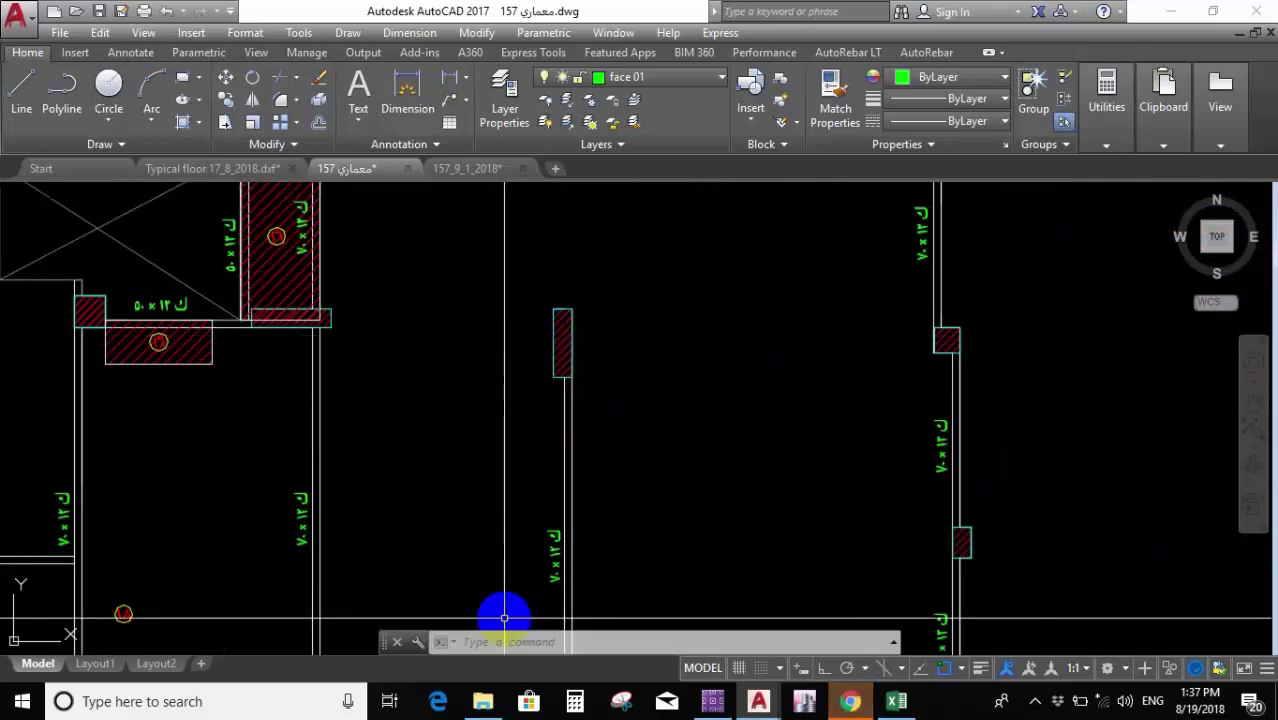
Switch to SAFE and redisplay the M11 contours with the range set to -2.001 and -2 Tonf-m/m by dividing both limits by 1.5.
left_click(728, 705)
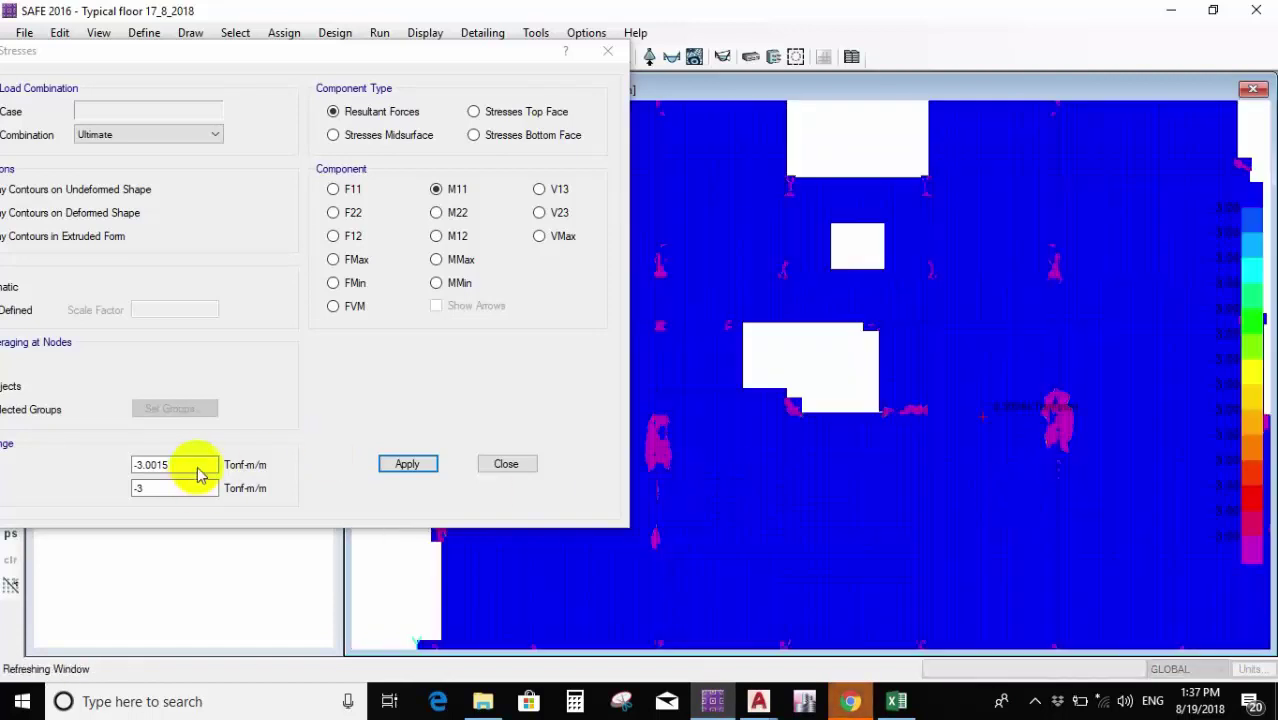
left_click(188, 463)
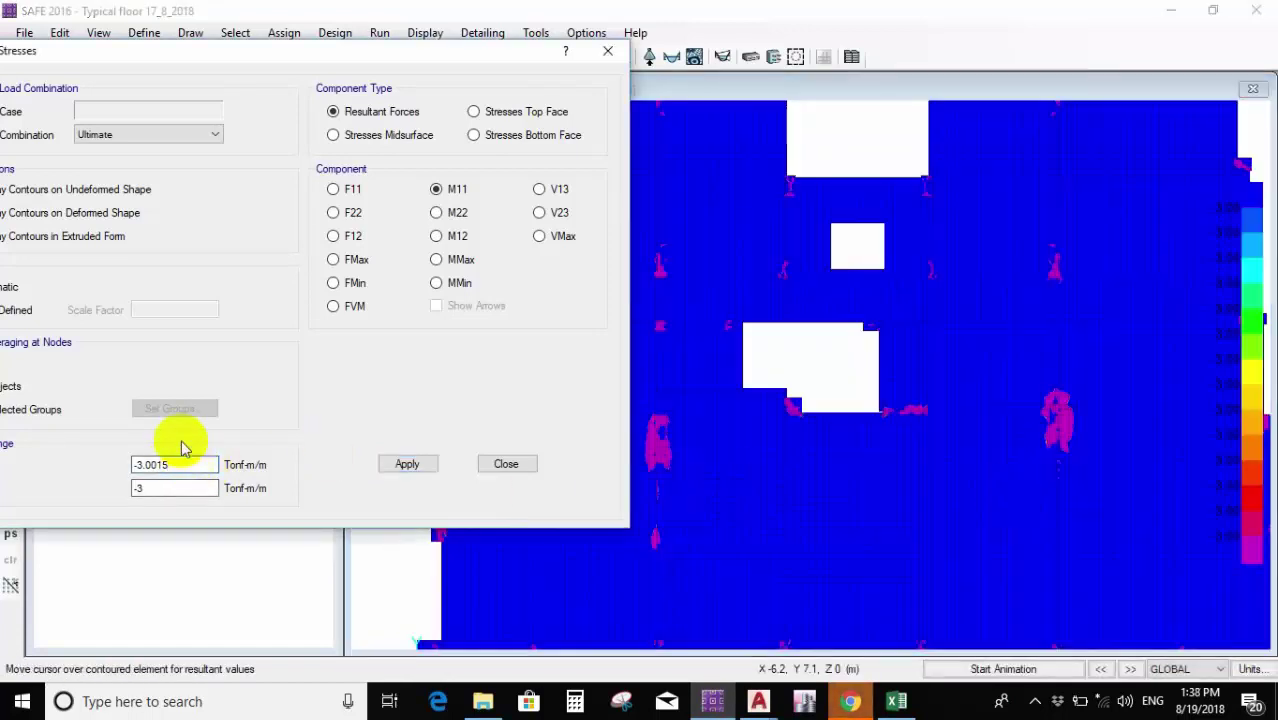
type("/1.5")
key("Tab")
left_click(183, 487)
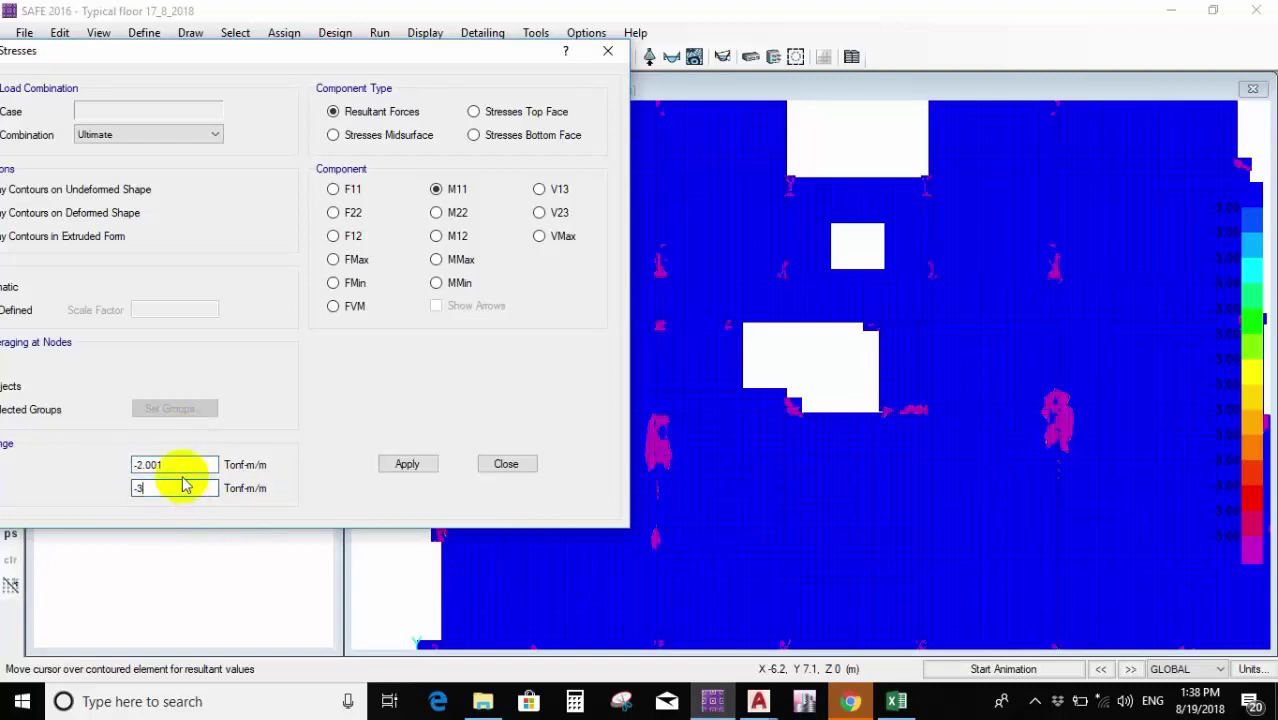
type("/1.5")
left_click(208, 463)
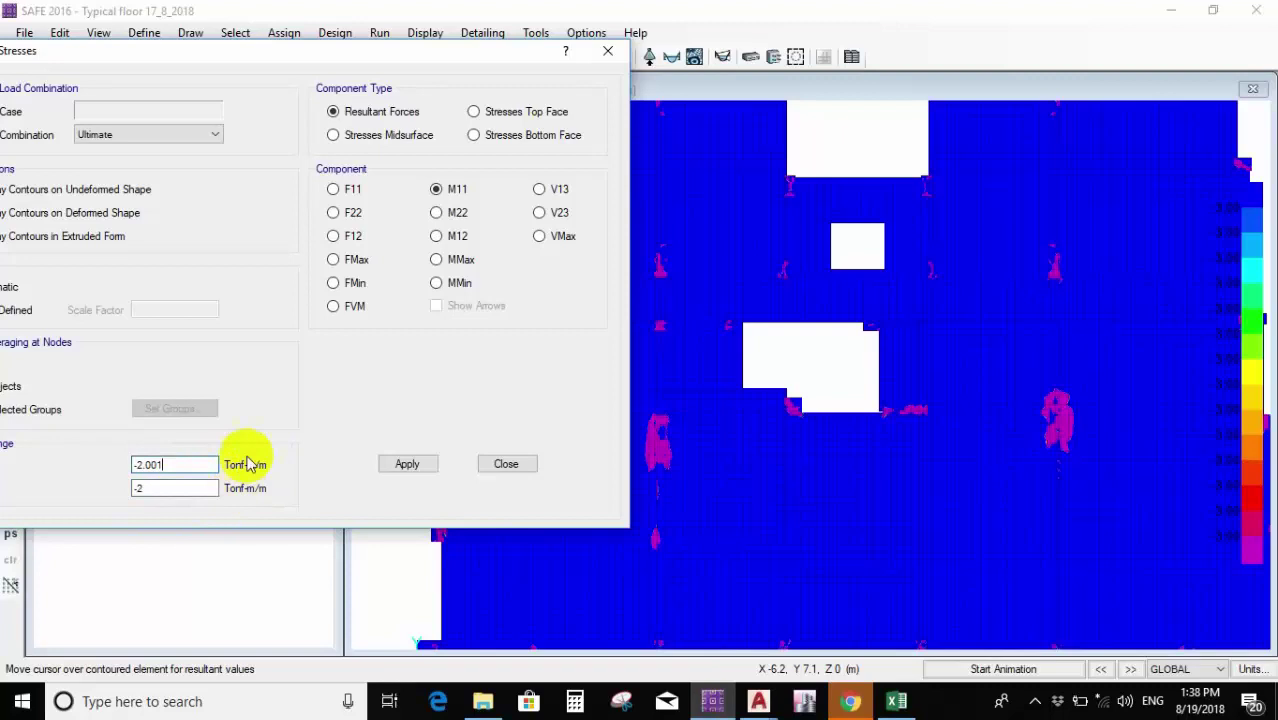
left_click(412, 465)
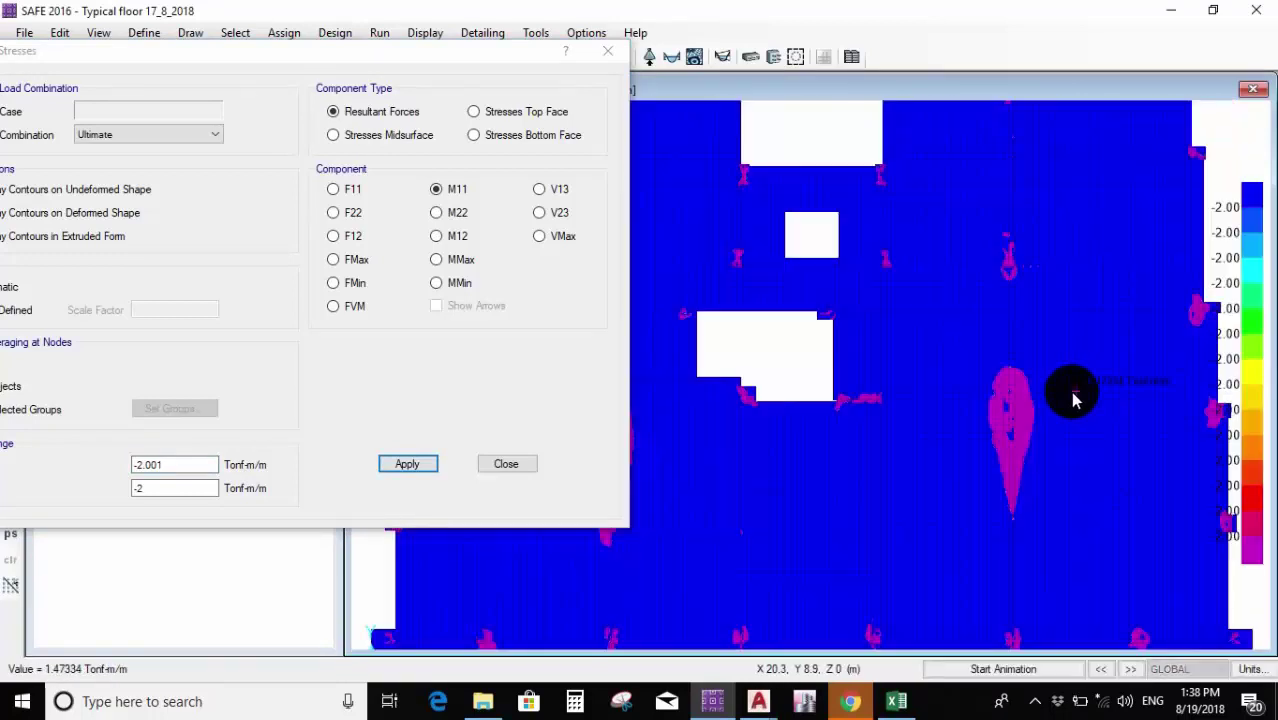
Find the length of the contour zone around the isolated column by calculating 9.5 - 5.35 in Calculator, and close it.
scroll(1061, 394, "up", 1)
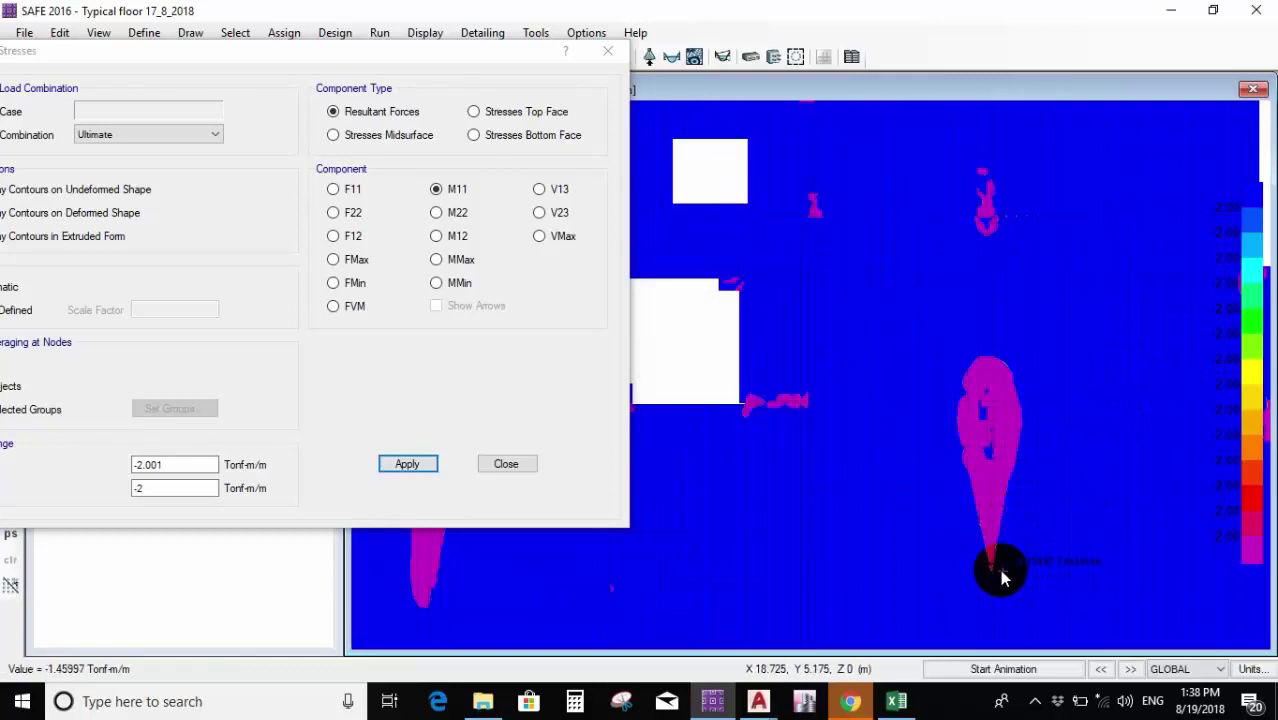
scroll(989, 573, "up", 2)
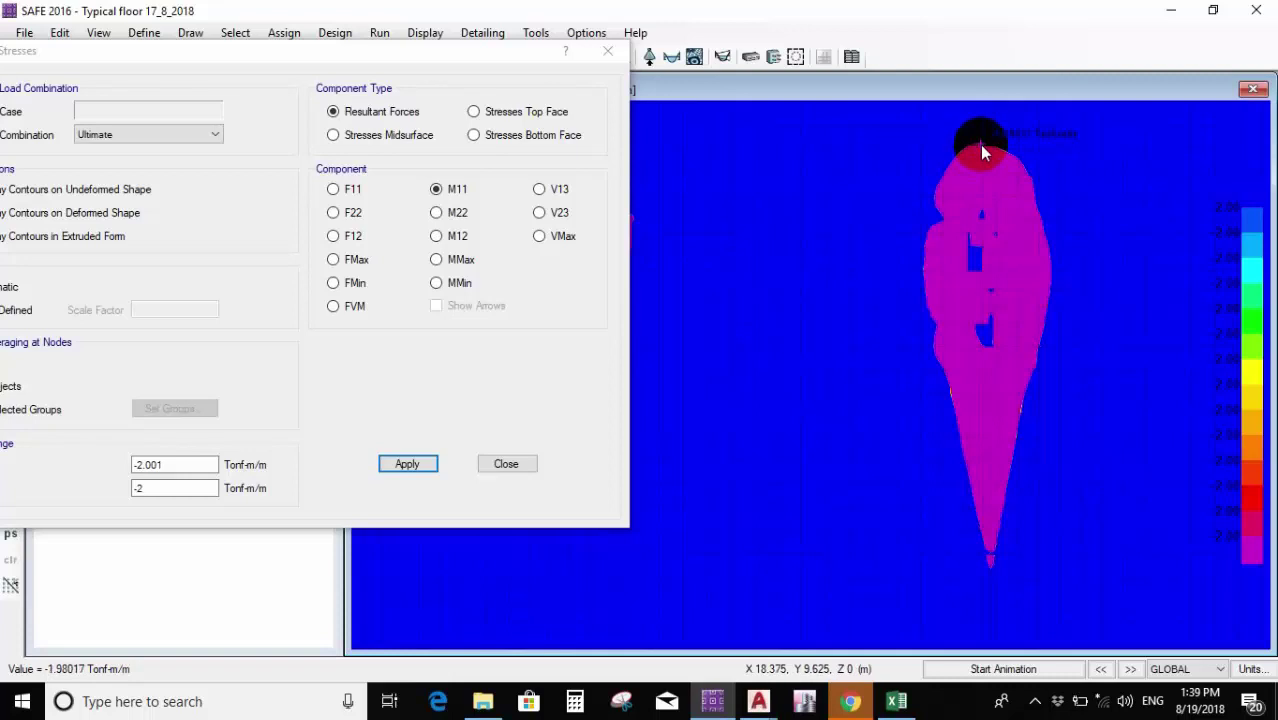
left_click(574, 701)
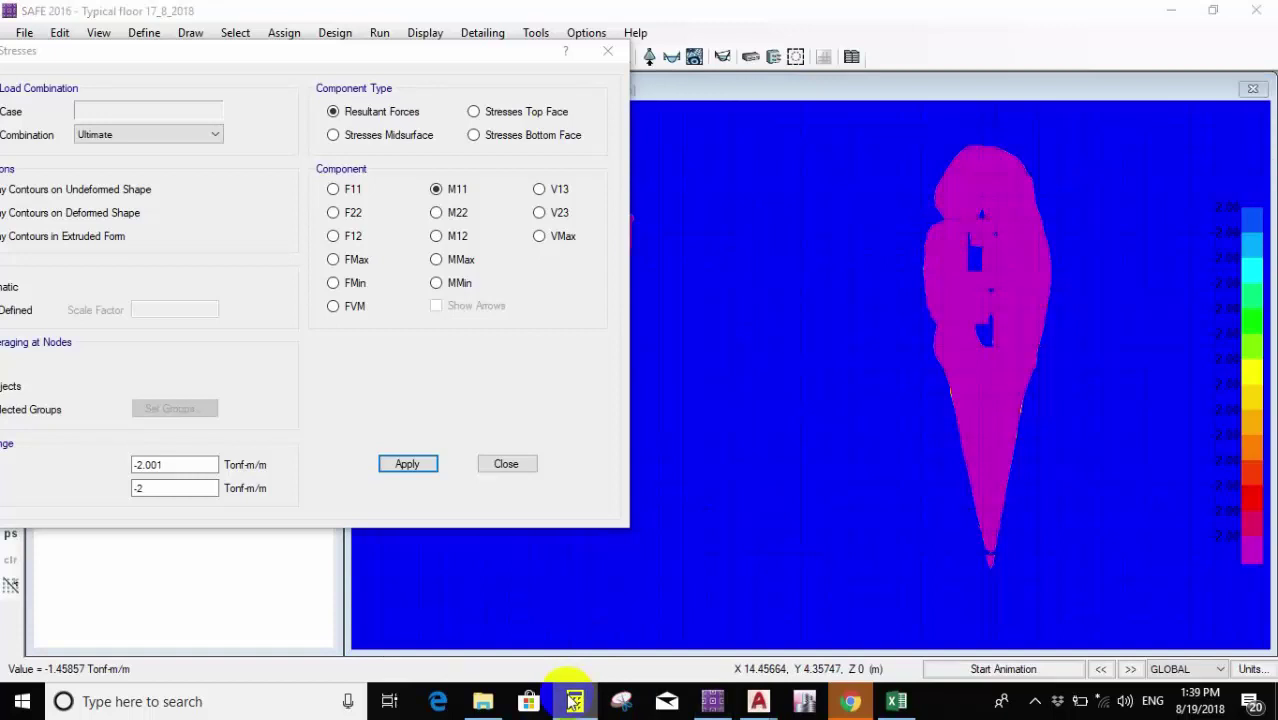
type("9.5")
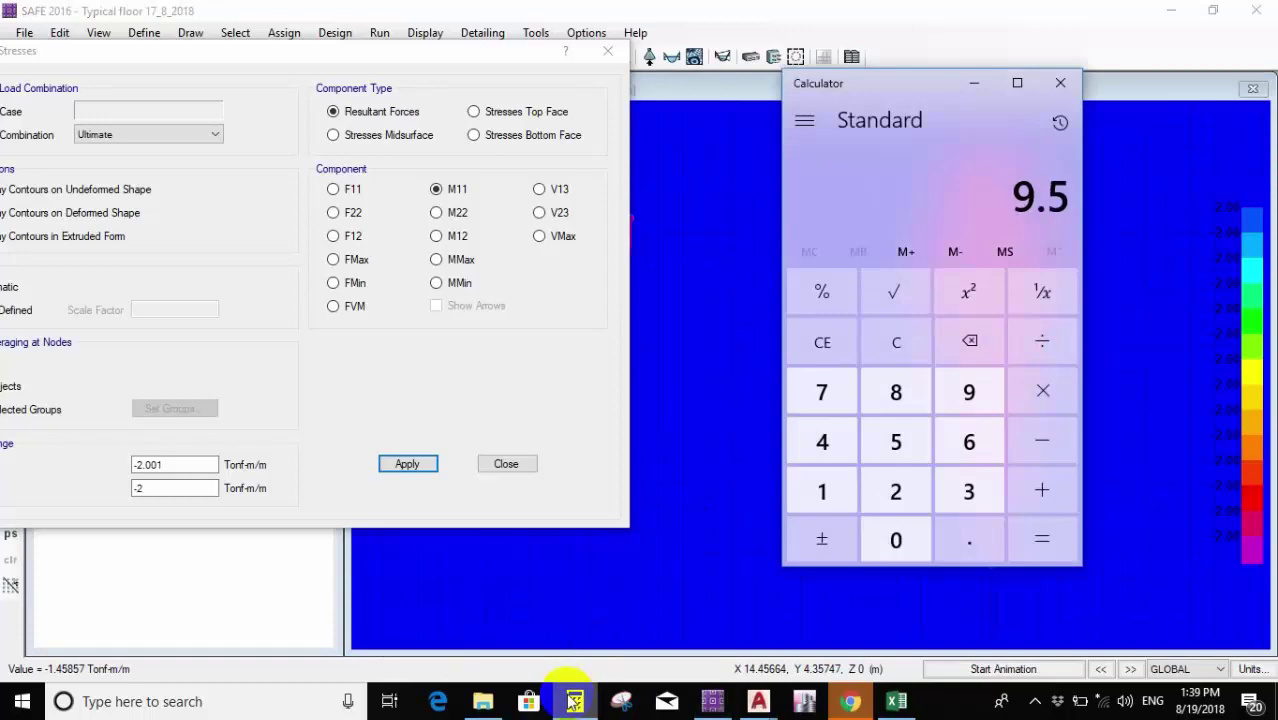
key("minus")
type("5.35")
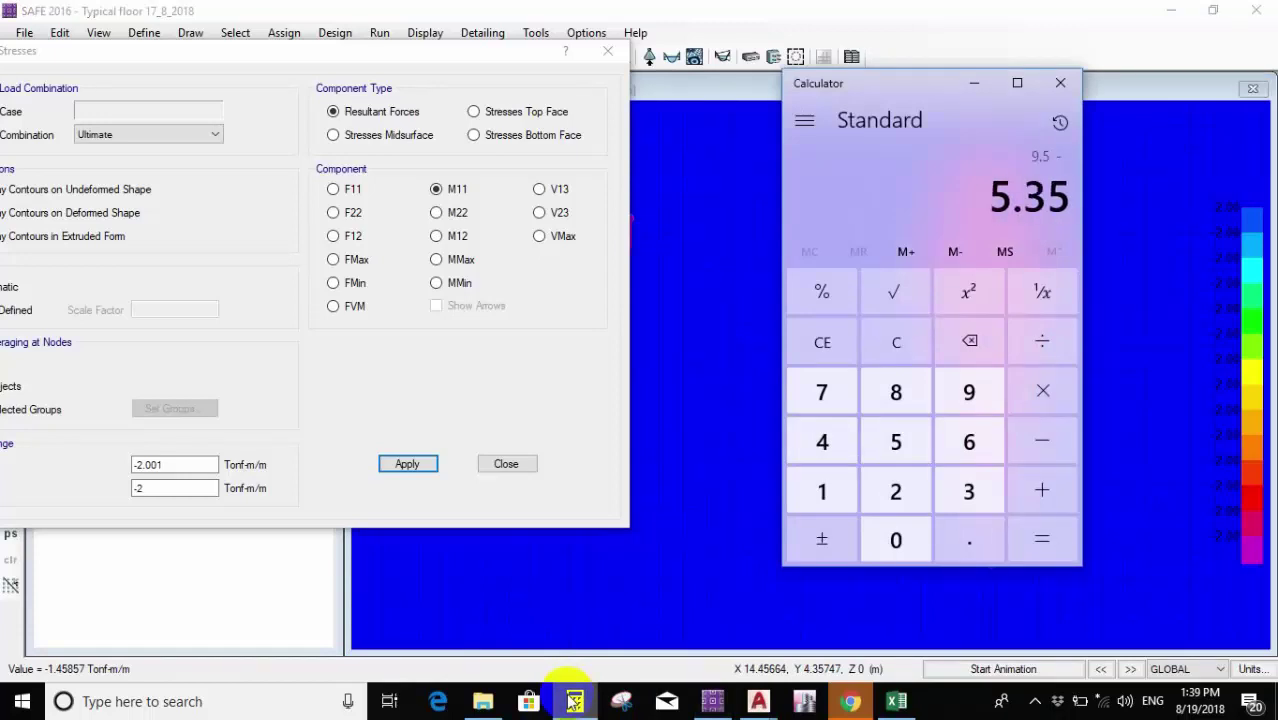
key("Return")
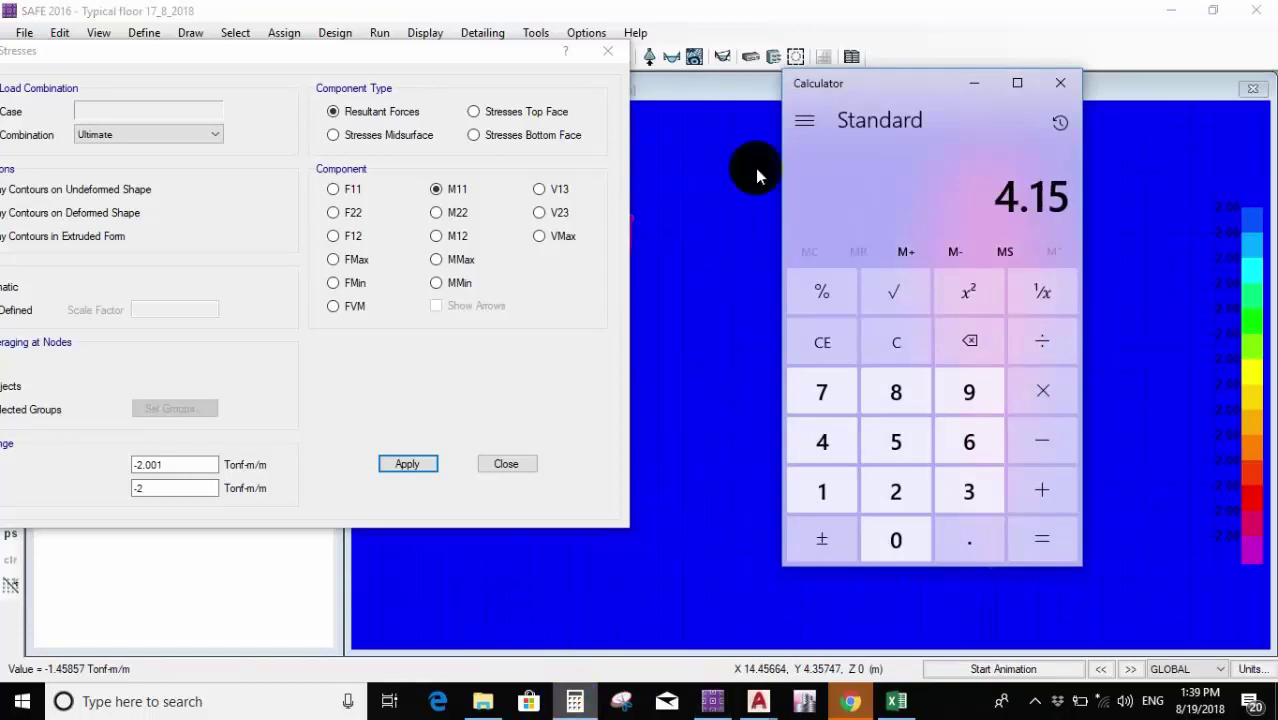
left_click(1060, 83)
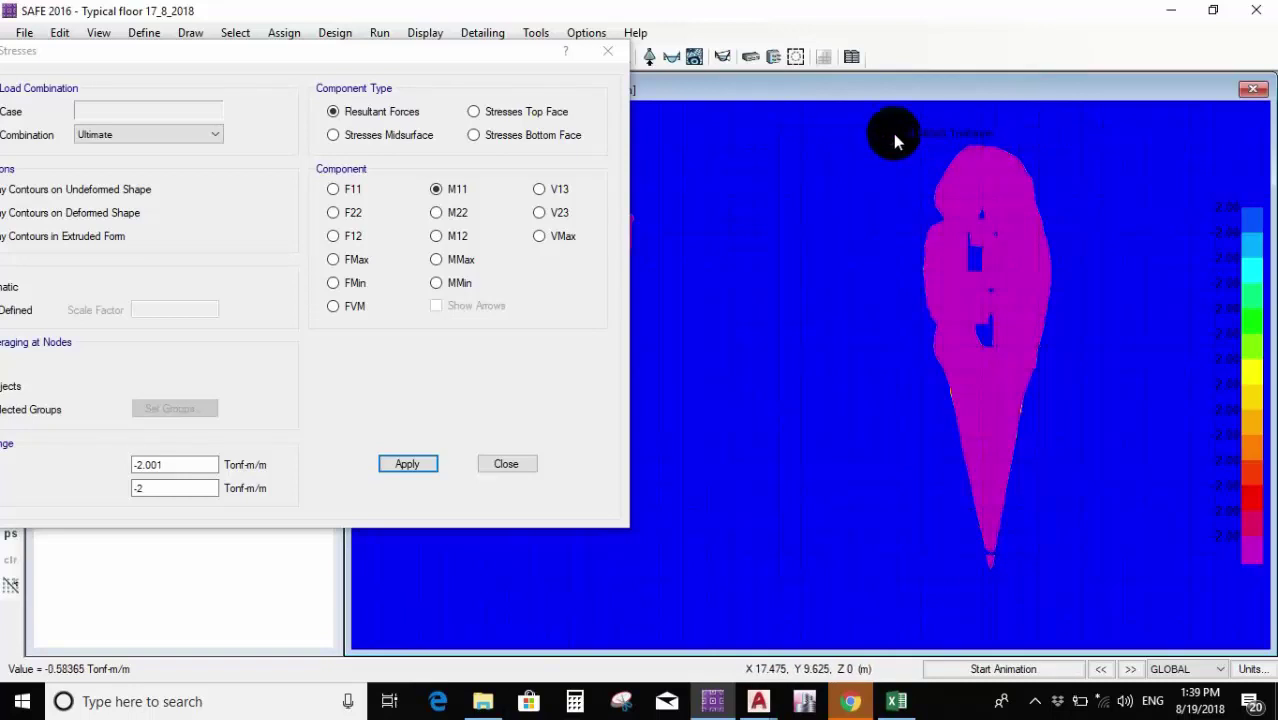
Examine the M11 contour zone around the isolated column, tracing its extent across the support and along its tapering end.
left_click_drag(1068, 560, 1071, 603)
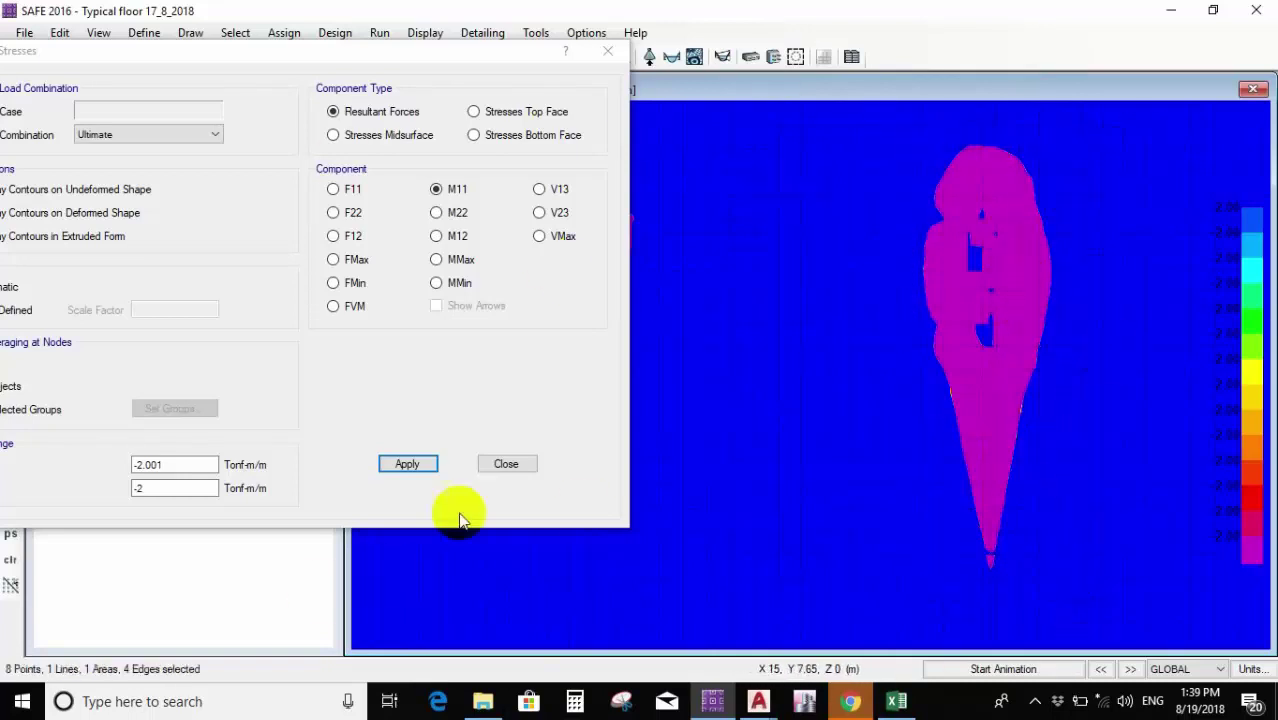
left_click(987, 215)
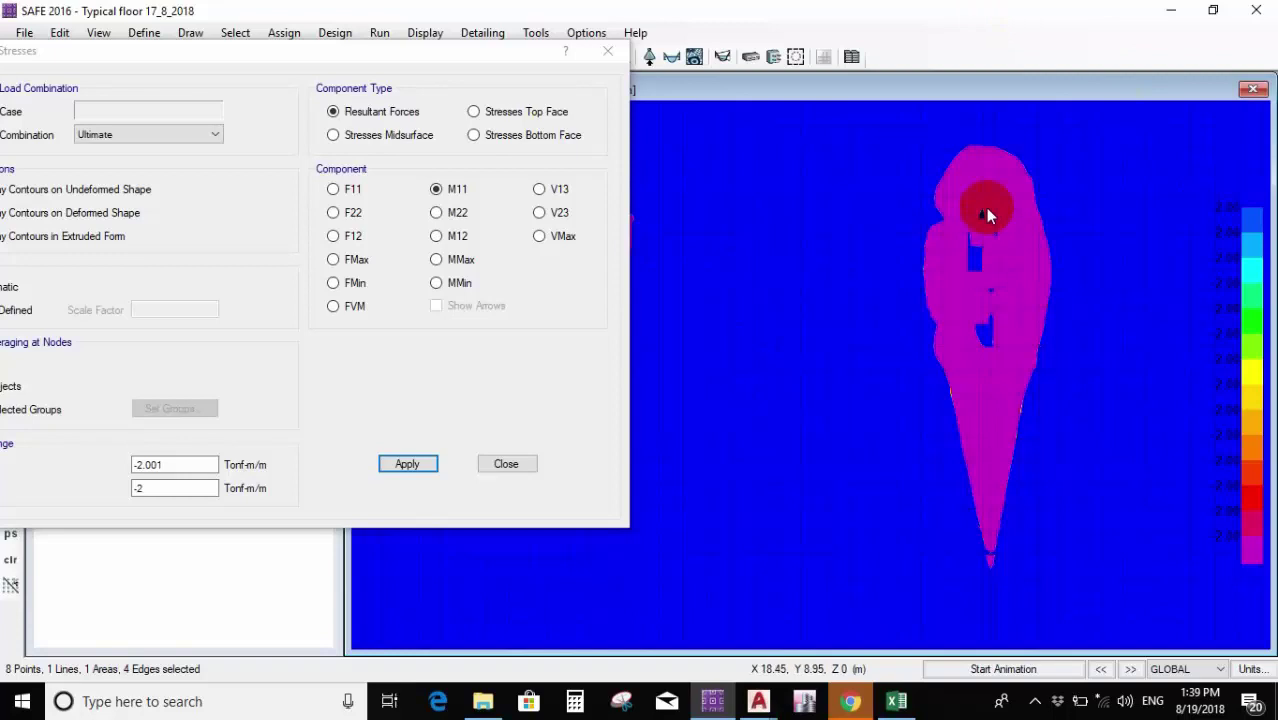
left_click_drag(973, 173, 955, 255)
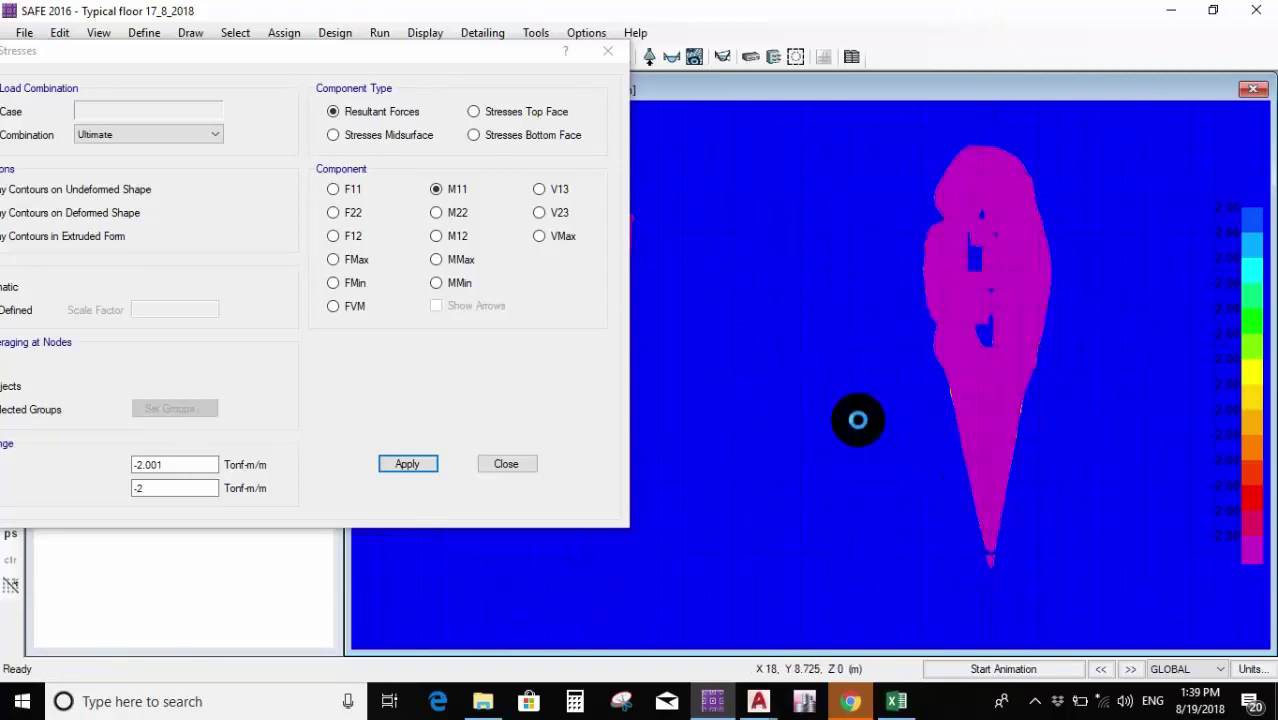
left_click_drag(1040, 190, 1002, 252)
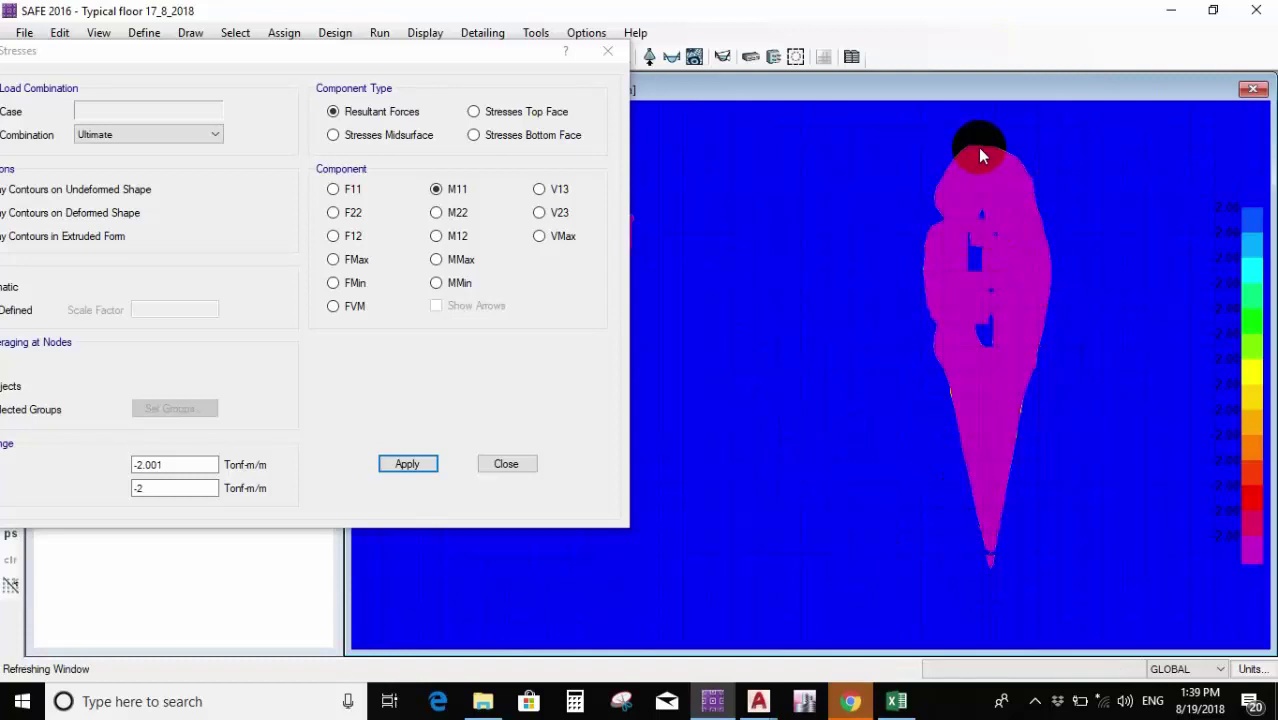
left_click_drag(981, 155, 984, 373)
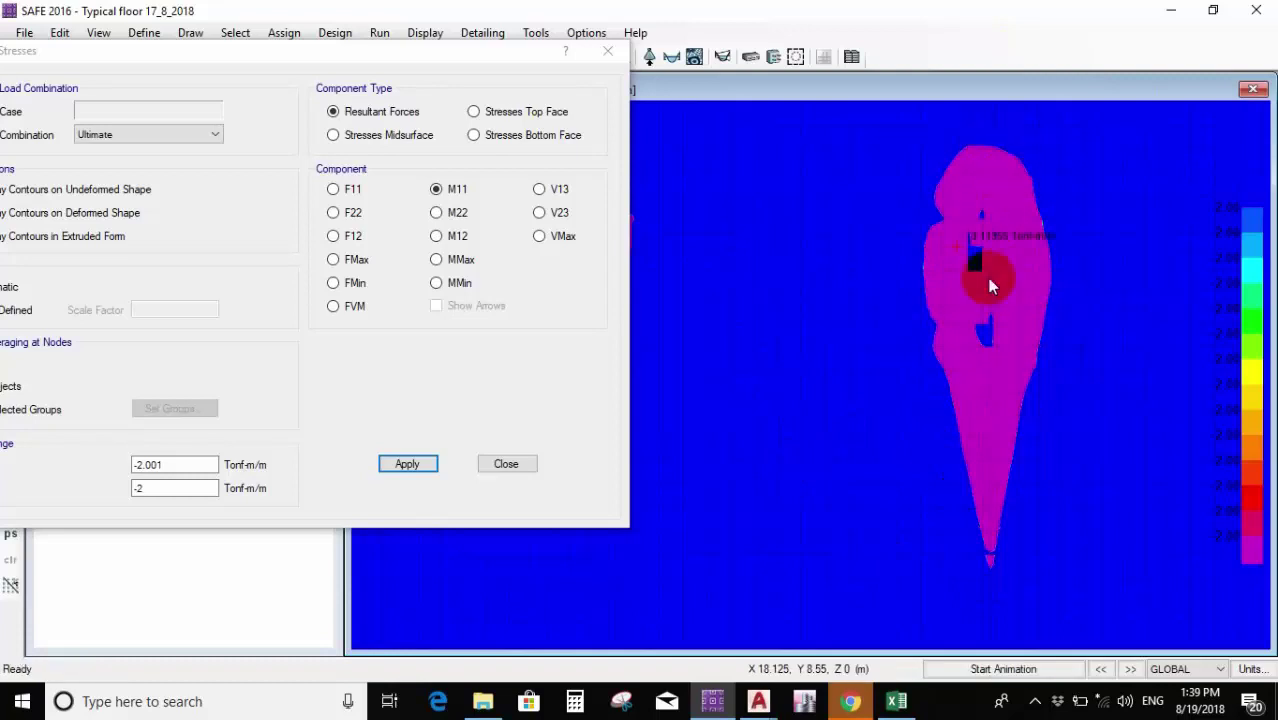
left_click_drag(964, 251, 970, 206)
left_click_drag(1047, 200, 990, 189)
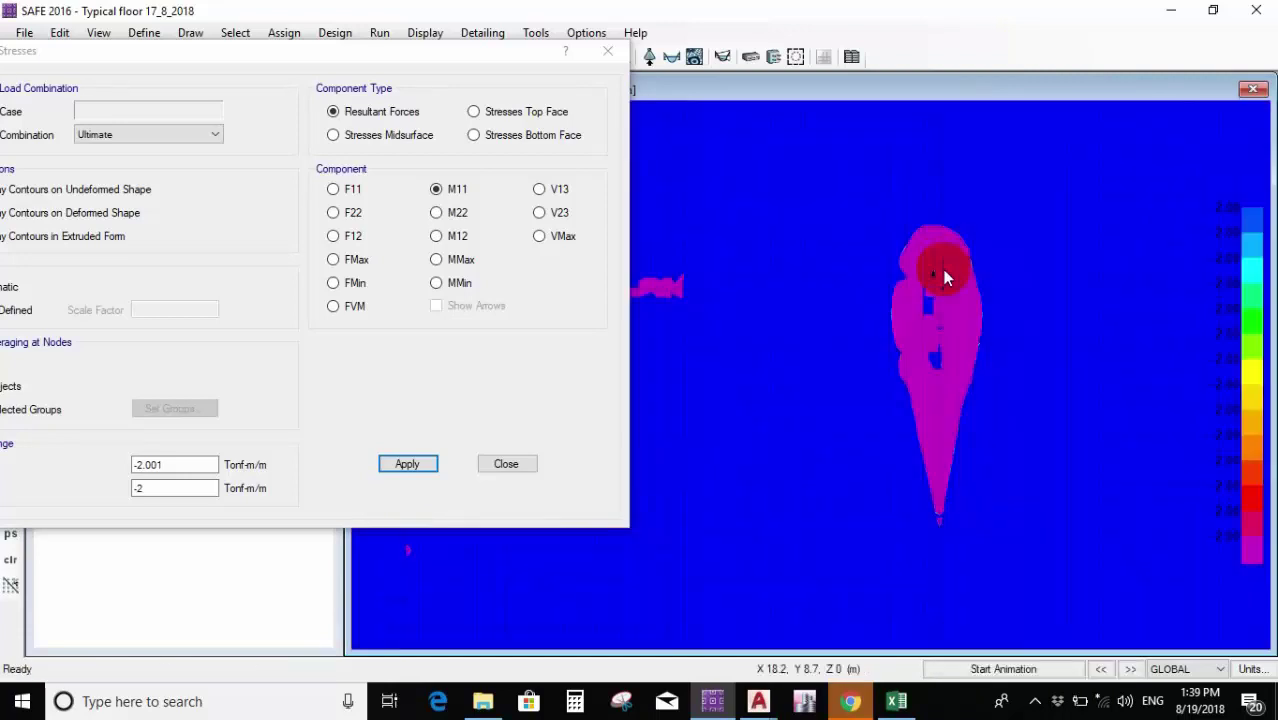
left_click(940, 237)
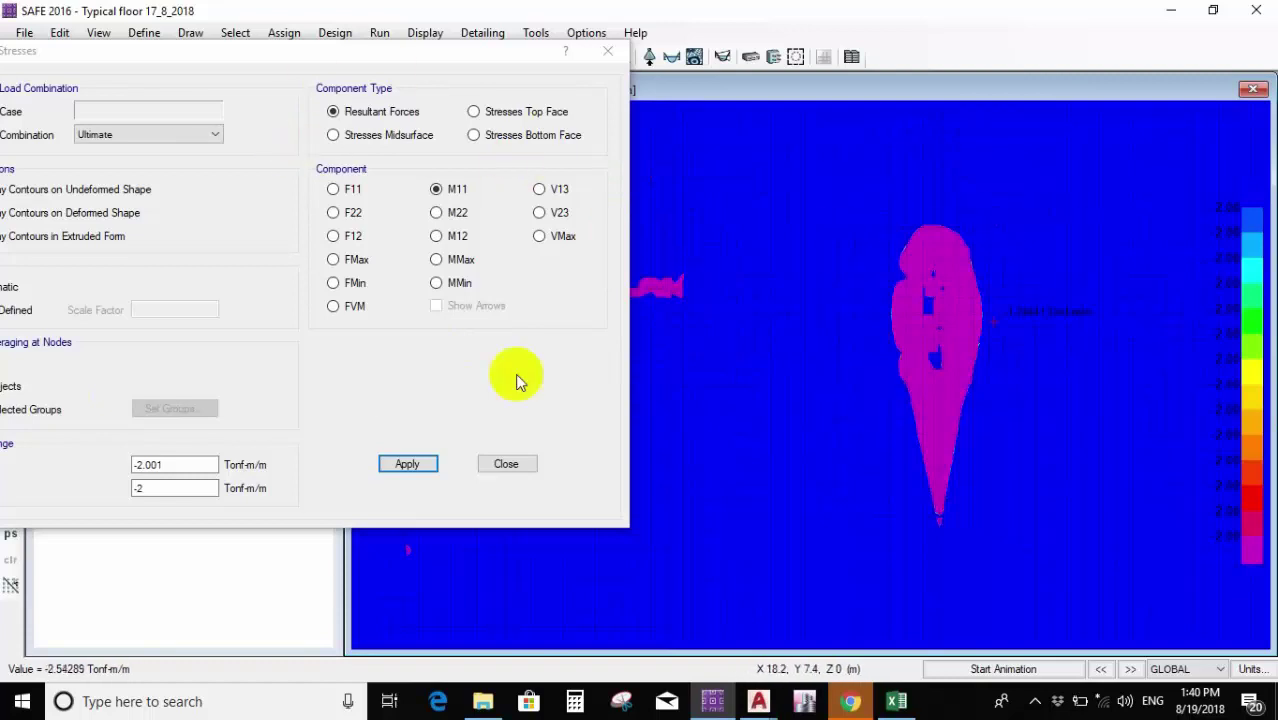
Open Calculator again, enter a multiplication starting with 65, and close it.
left_click(574, 701)
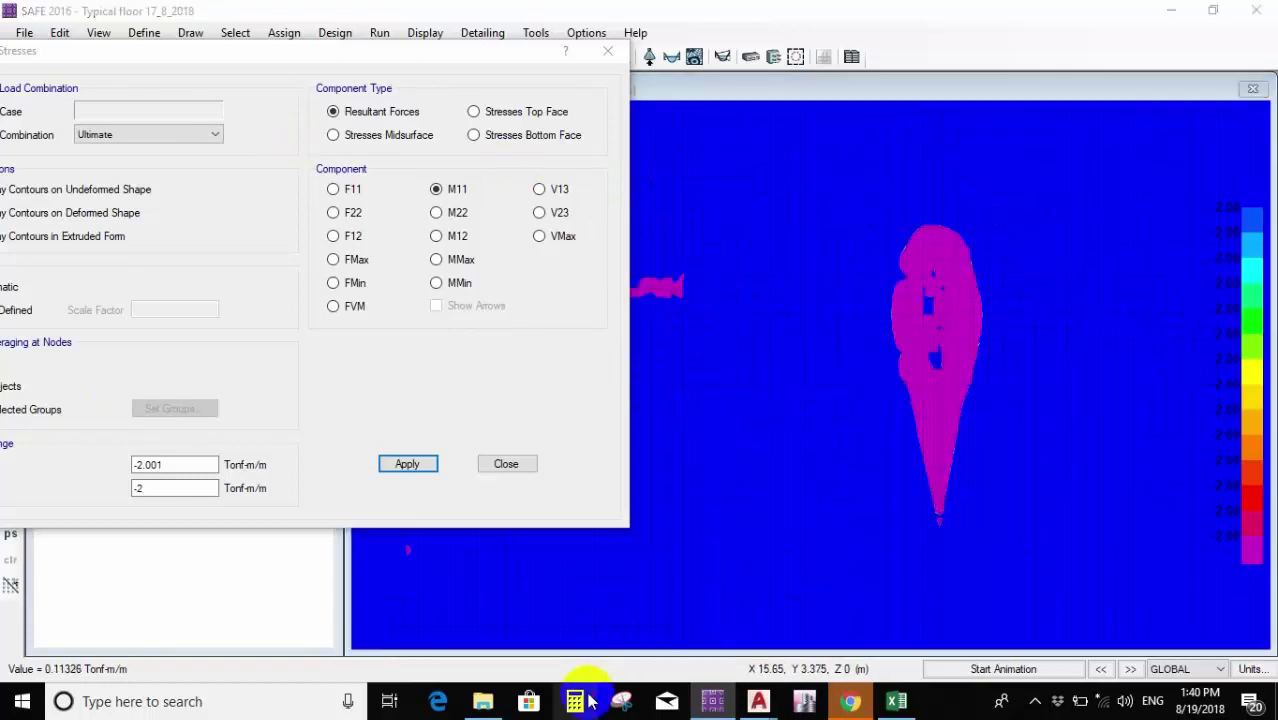
left_click_drag(960, 88, 775, 70)
type("65")
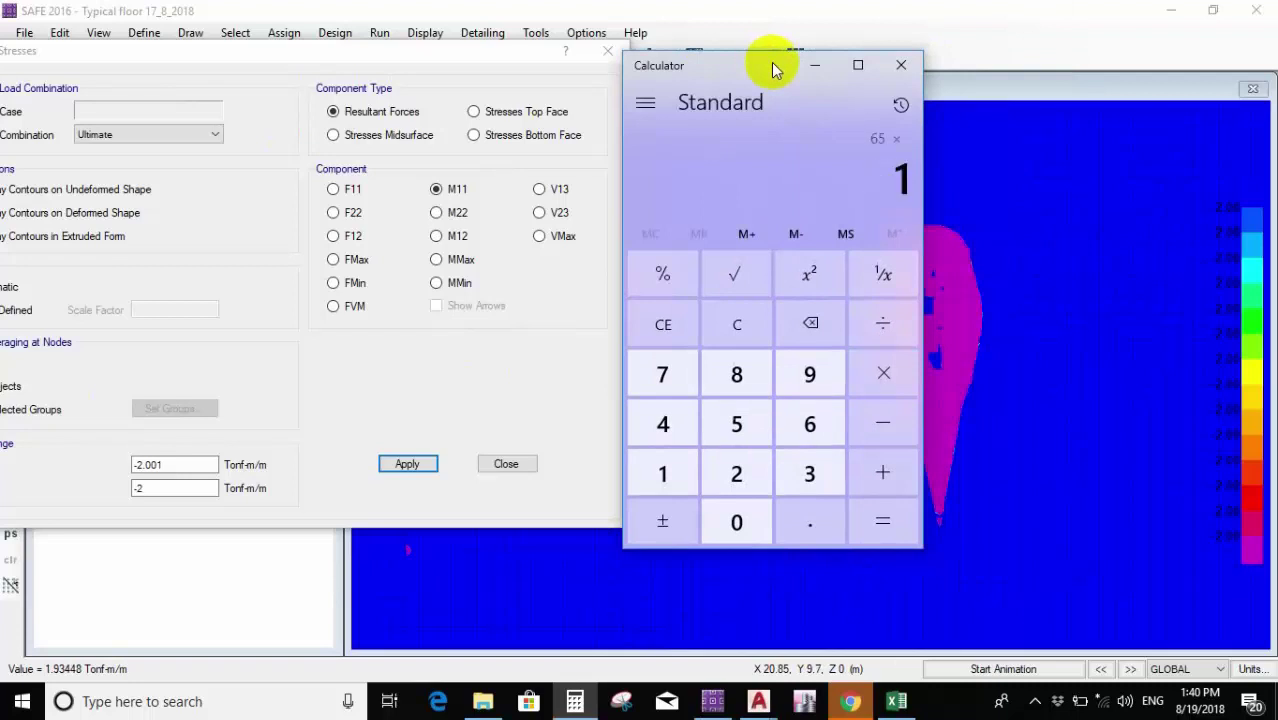
left_click(901, 65)
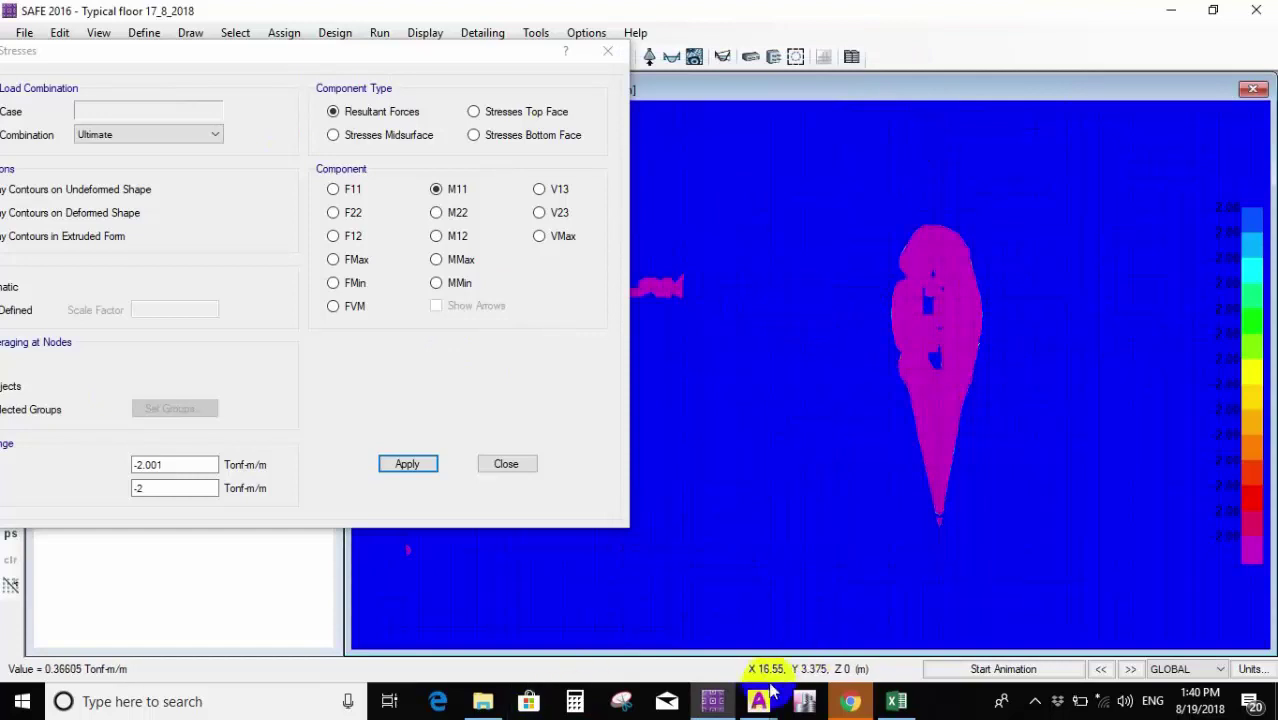
Switch back to the معماري 157 drawing in AutoCAD and examine the 2.5 Ø12/m, 3.00 m extra bar crossing the column.
mouse_move(758, 698)
left_click(727, 625)
scroll(528, 422, "down", 4)
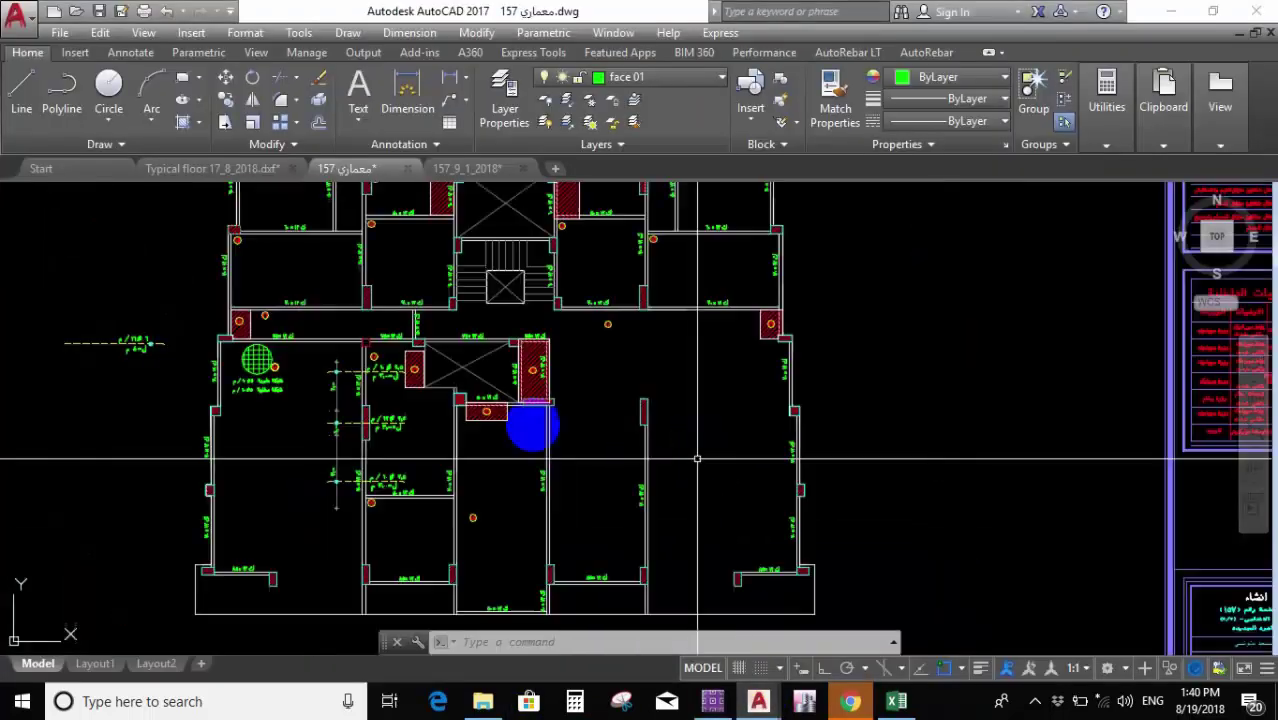
scroll(410, 430, "up", 5)
middle_click_drag(685, 455, 630, 443)
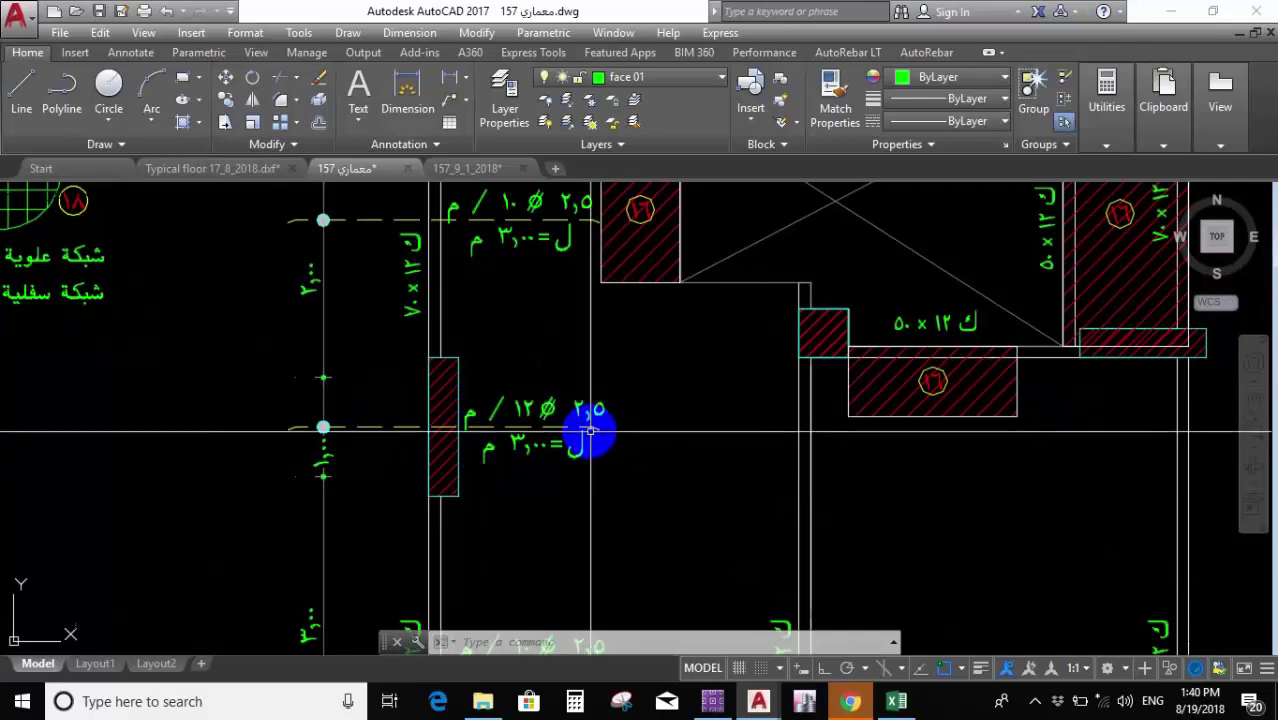
scroll(590, 430, "up", 5)
scroll(650, 440, "down", 2)
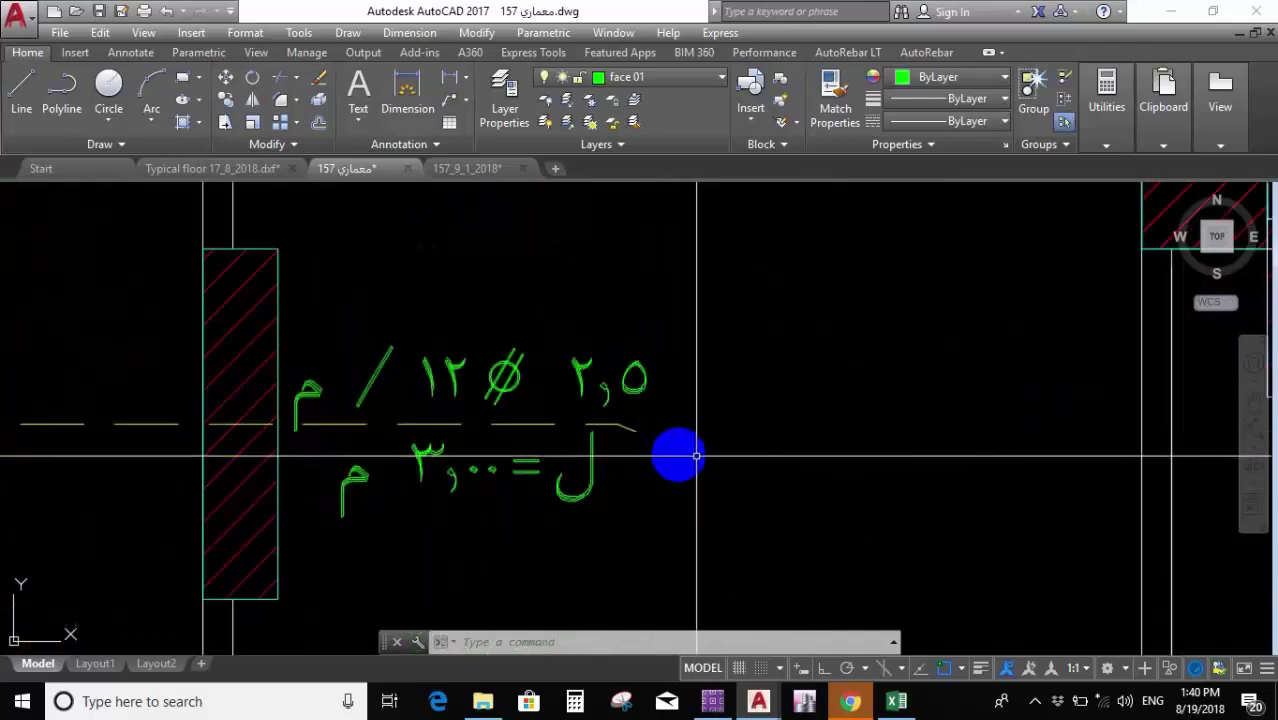
Try stretching the right end of the 2.5 Ø12/m bar across the column horizontally by 2 m, leaving its two text labels out.
scroll(676, 455, "down", 2)
type("s")
key("Return")
left_click(664, 498)
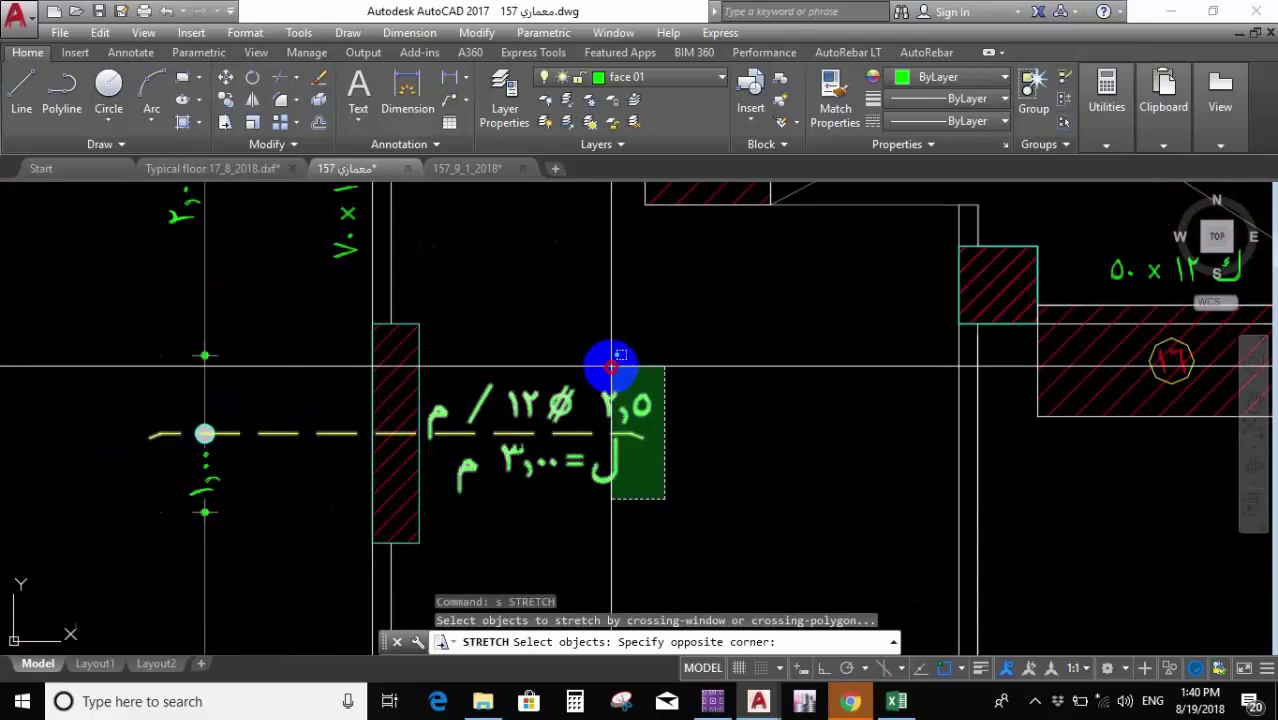
left_click(612, 367)
left_click_drag(697, 401, 559, 391, "shift")
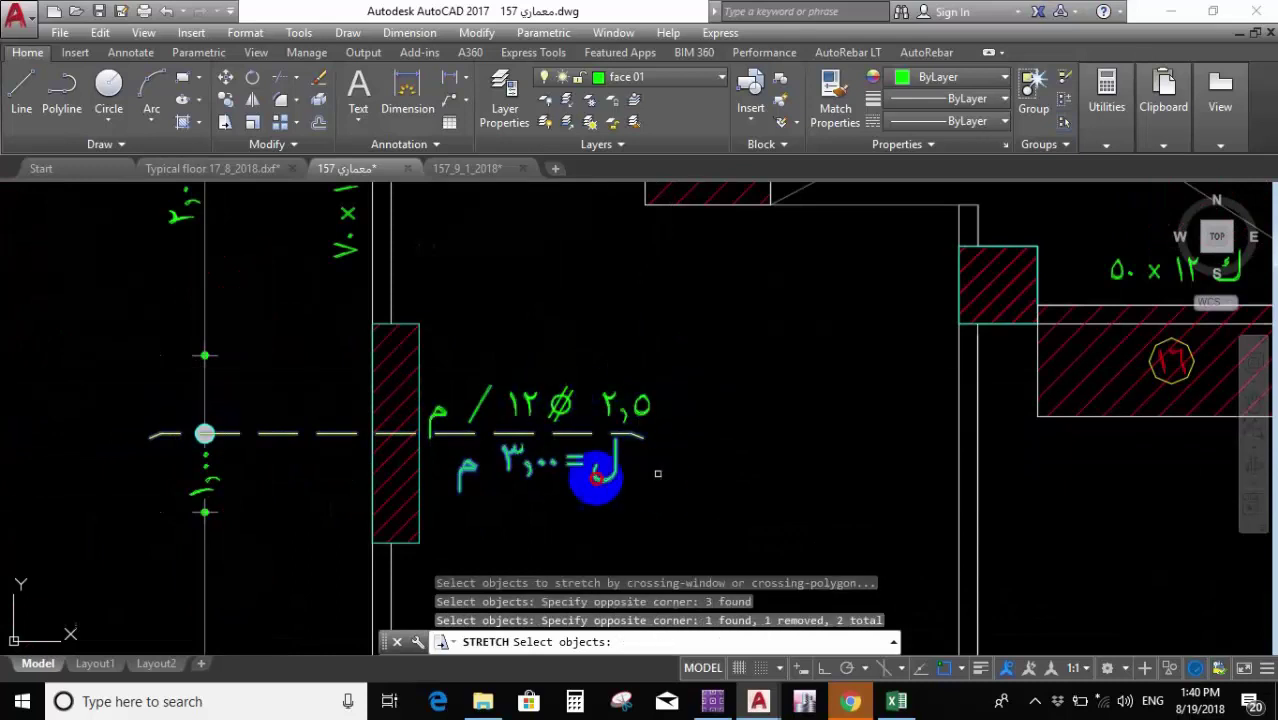
left_click_drag(591, 474, 539, 320, "shift")
key("Return")
left_click(518, 308)
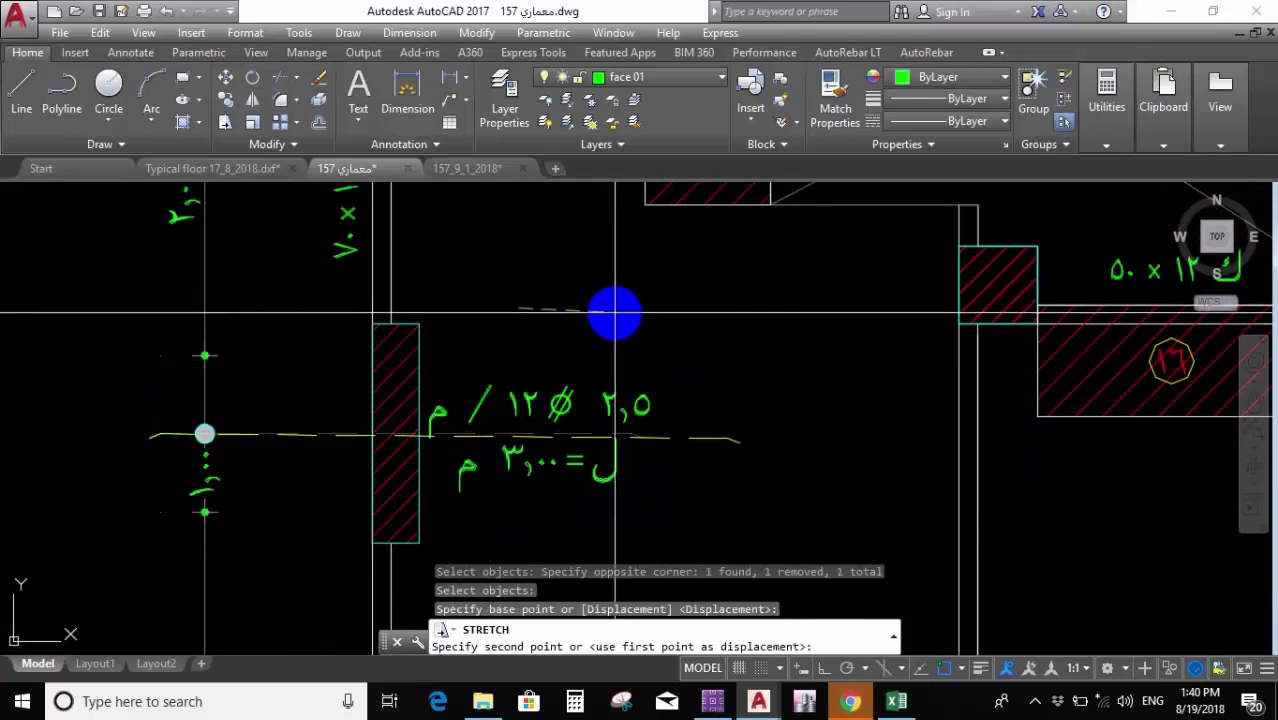
key("F8")
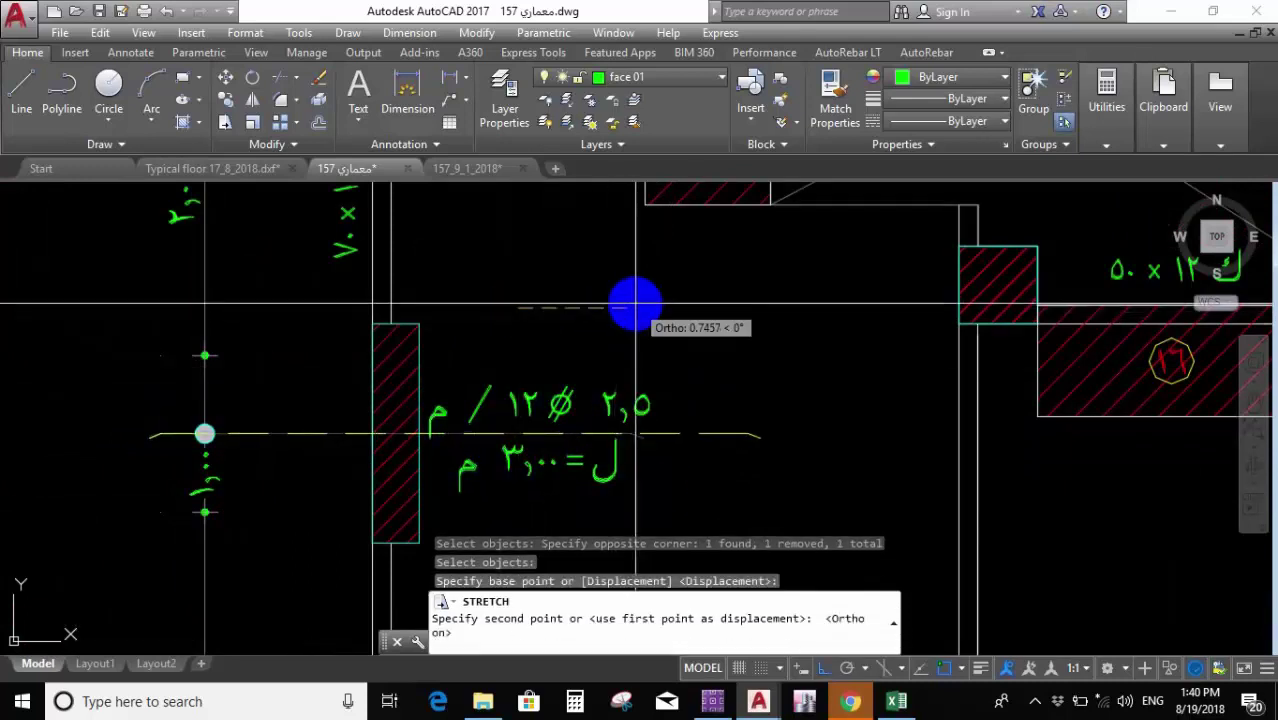
key("Return")
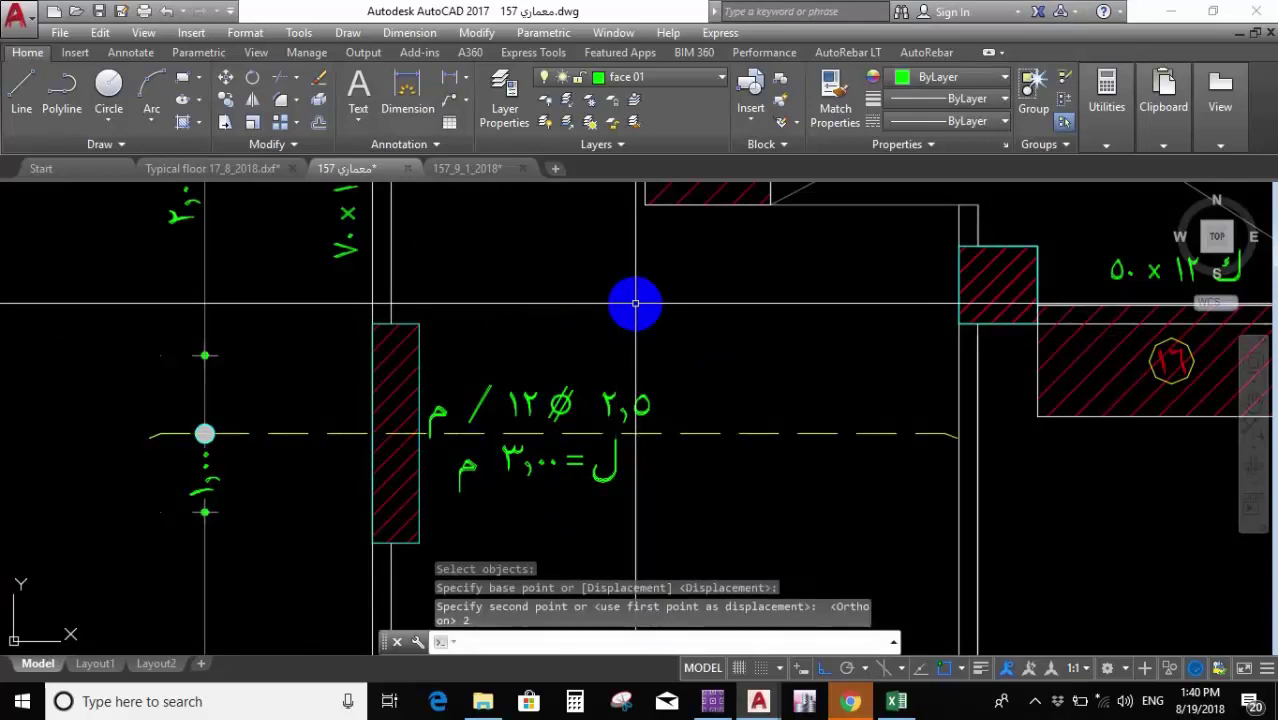
Stretch the right end of the 2.5 Ø12/m bar horizontally outward by 1 m, leaving its two text labels out of the selection.
type("s")
key("Return")
left_click(686, 476)
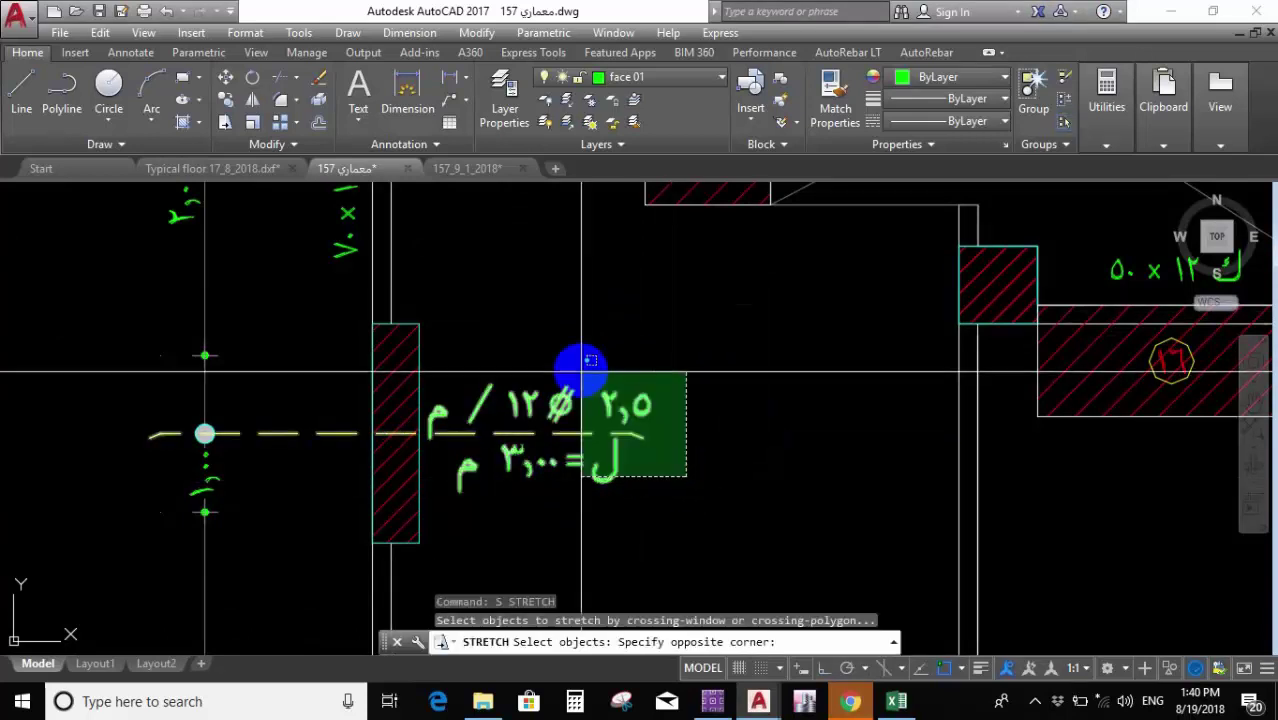
left_click(590, 361)
left_click(585, 400, "shift")
left_click(600, 468, "shift")
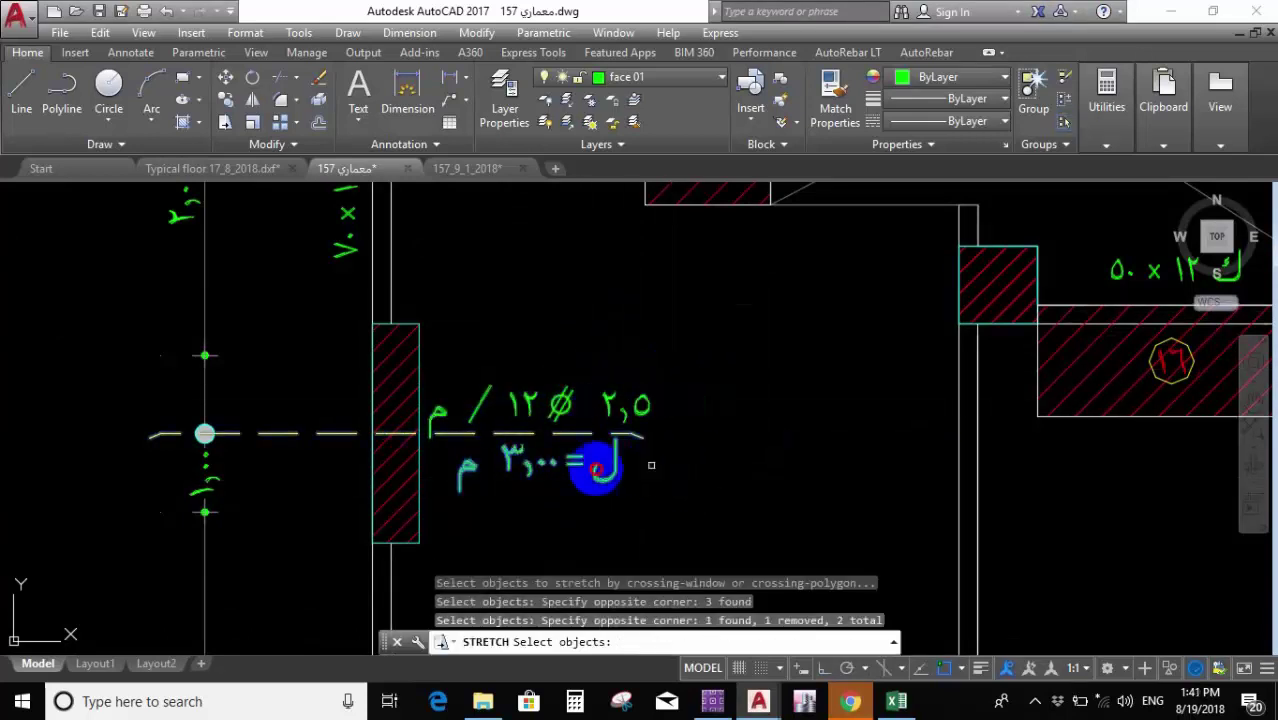
key("Return")
left_click(527, 296)
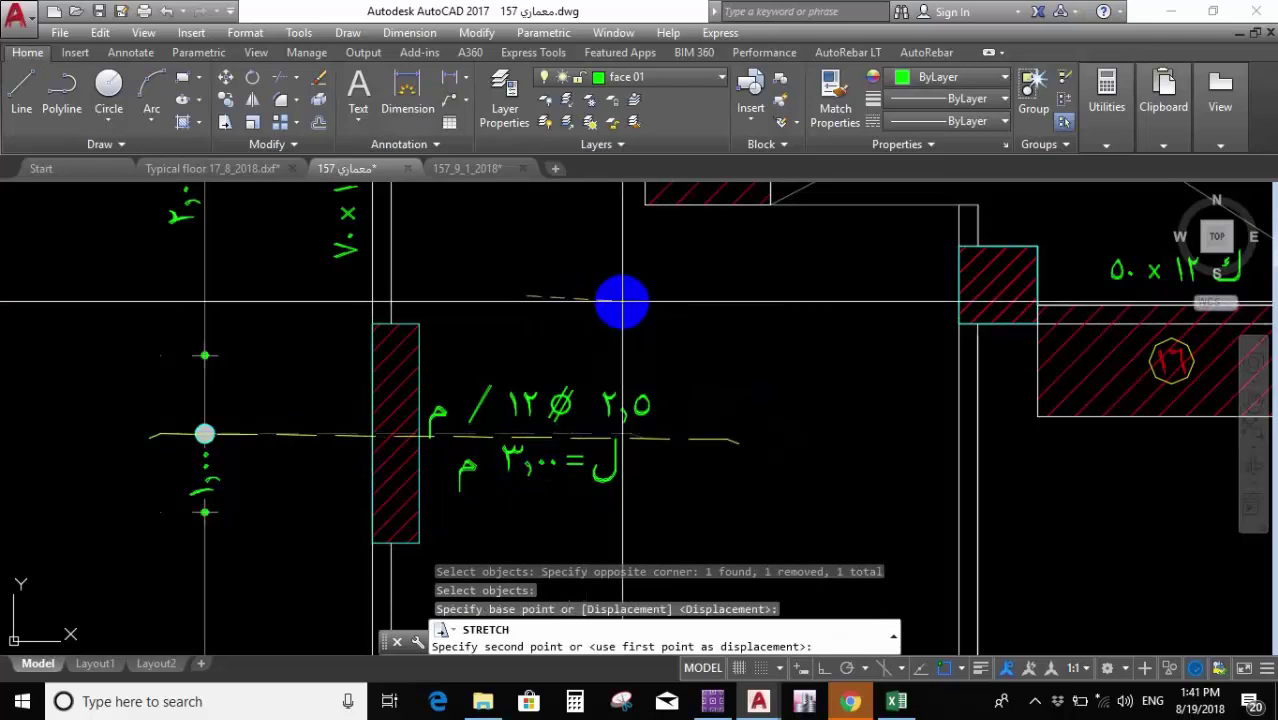
key("F8")
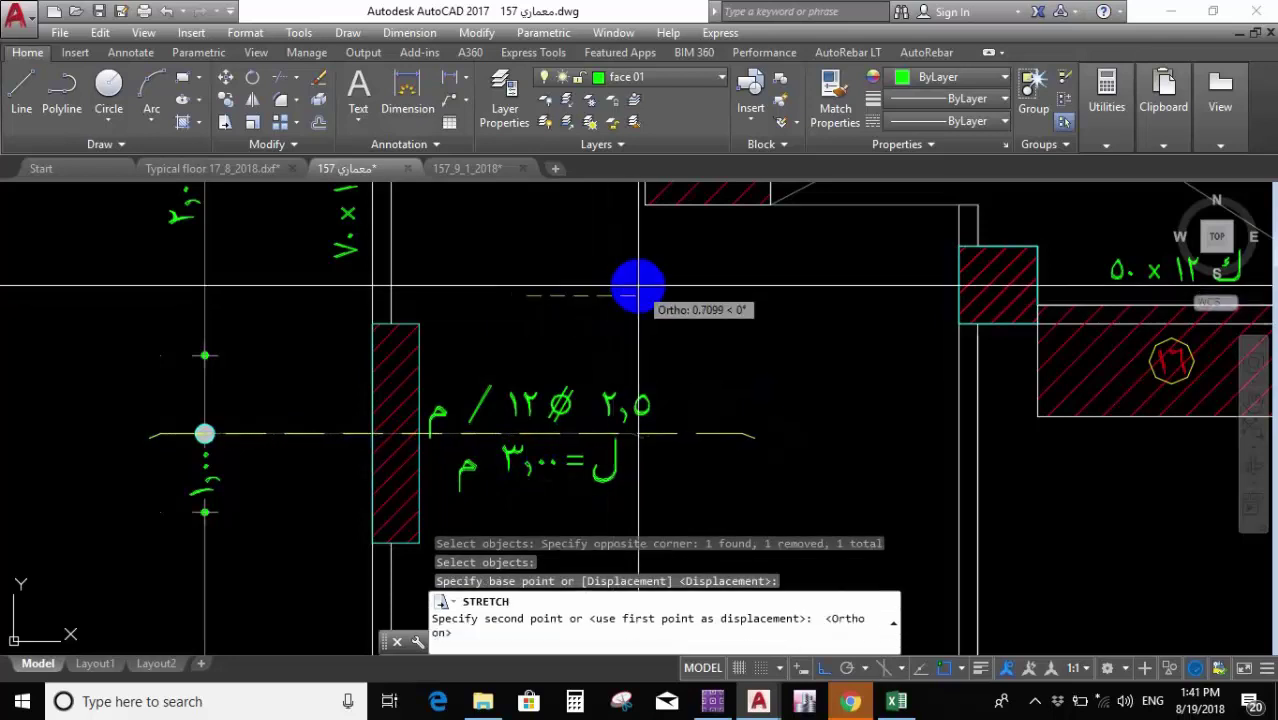
left_click(638, 289)
key("Escape")
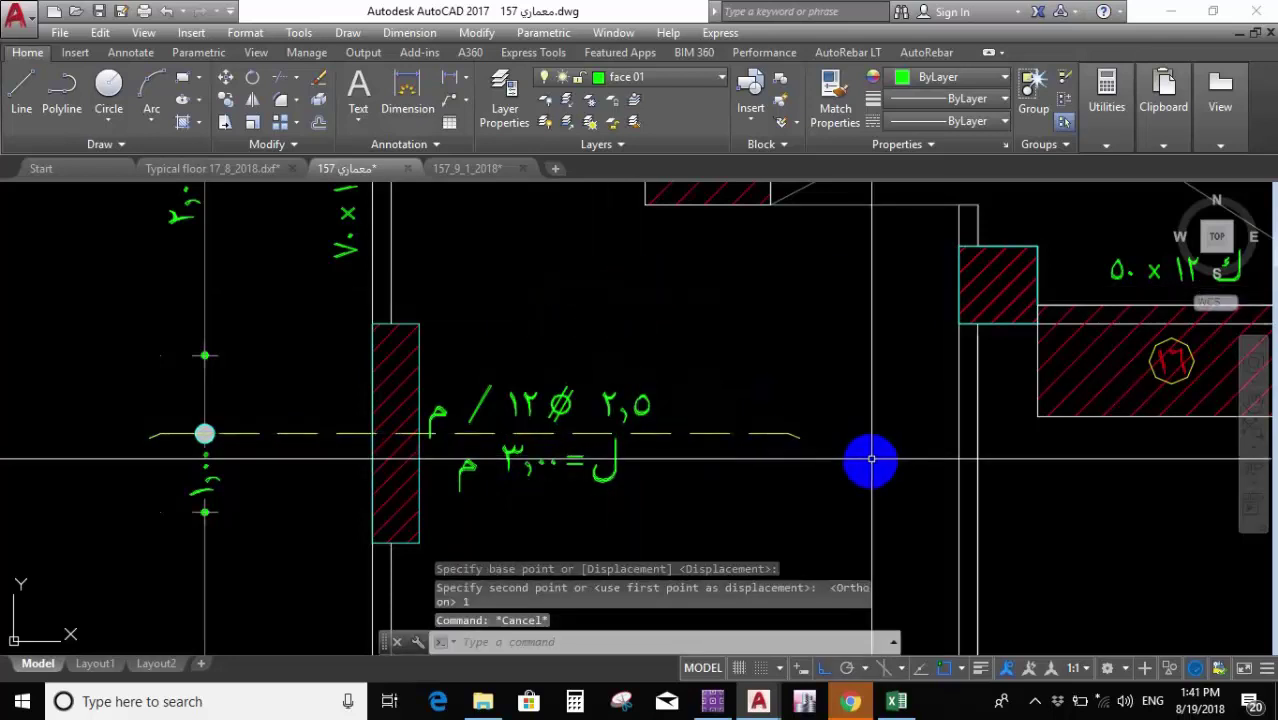
Move the extended 2.5 Ø12/m bar line 0.5 m to the left across the column.
type("m")
key("Return")
left_click(849, 511)
left_click(765, 342)
key("Return")
left_click(793, 294)
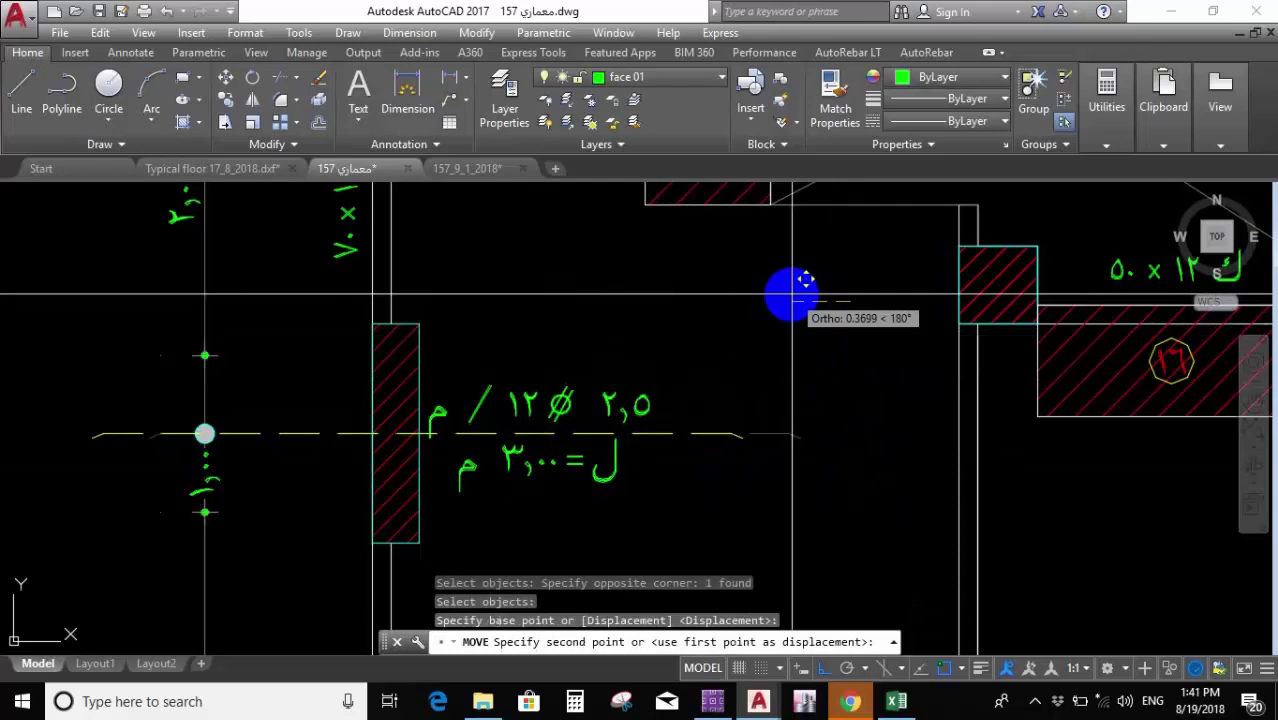
type(".5")
key("Return")
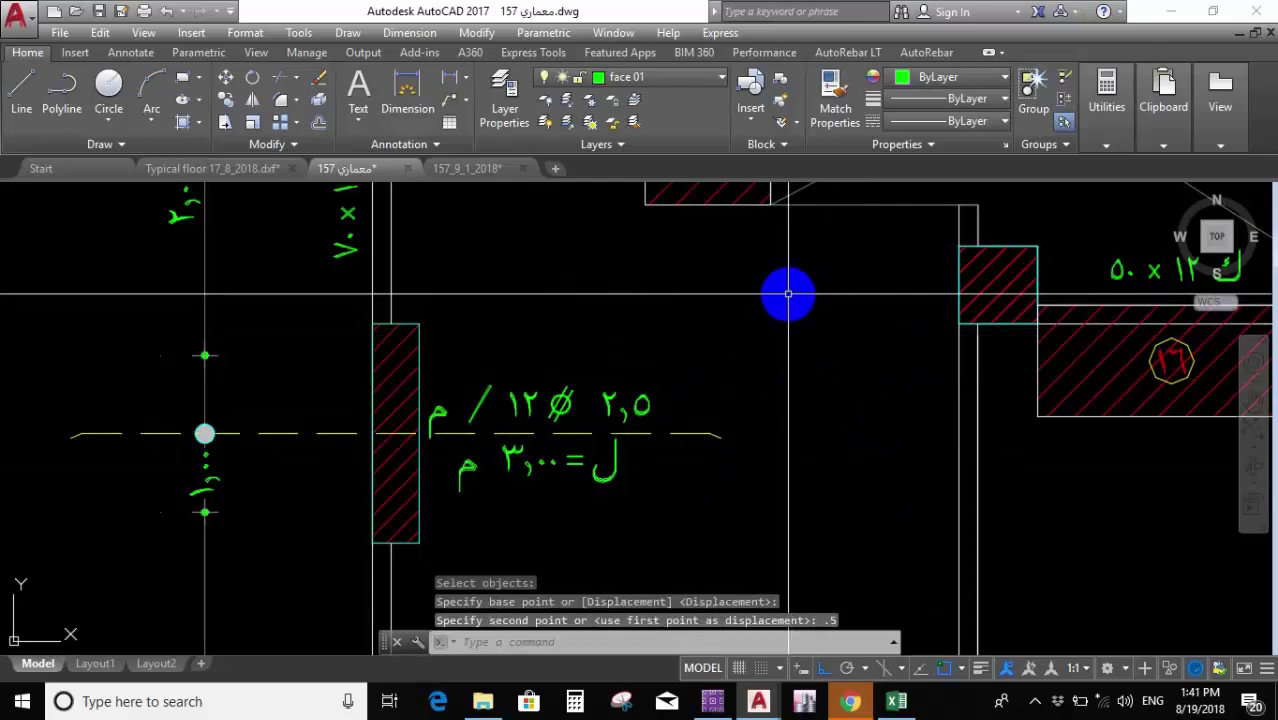
Stretch the left end of the 2.5 Ø10/m bar above the column horizontally outward by 1 m.
scroll(787, 291, "down", 5)
scroll(690, 300, "up", 4)
scroll(620, 410, "down", 2)
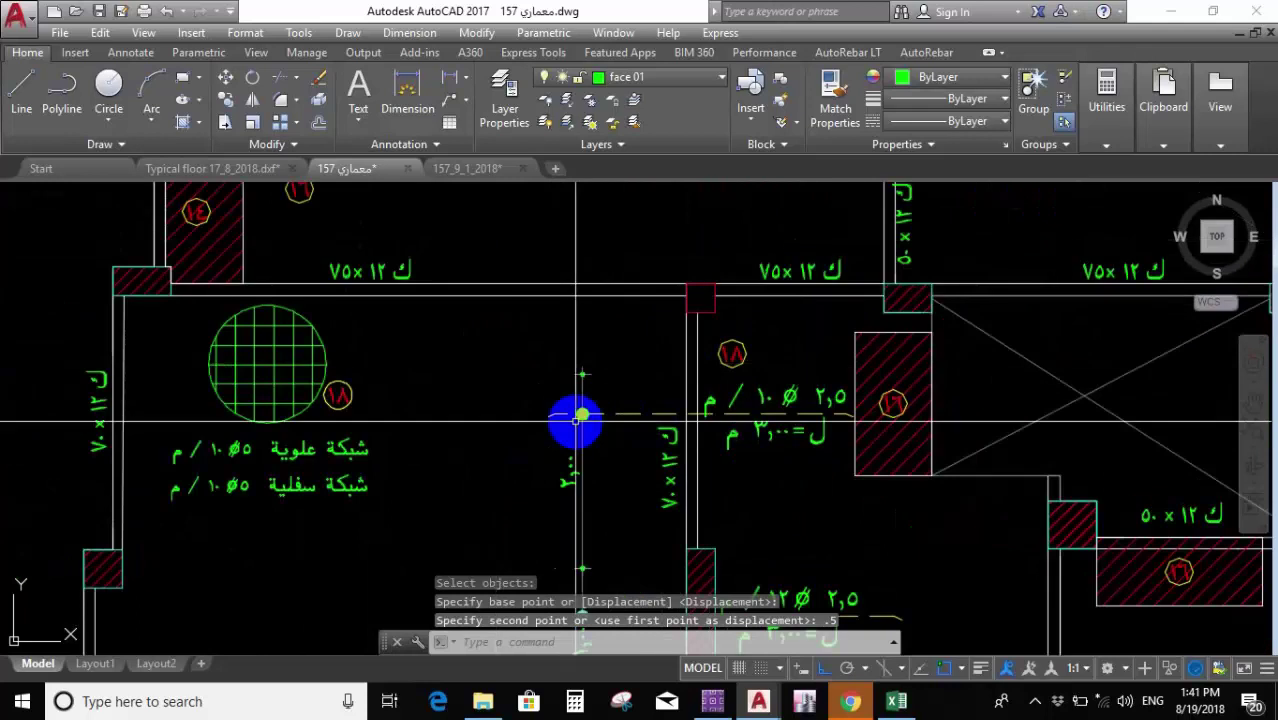
scroll(585, 410, "up", 5)
type("s")
key("Return")
left_click(542, 459)
left_click(500, 385)
key("Return")
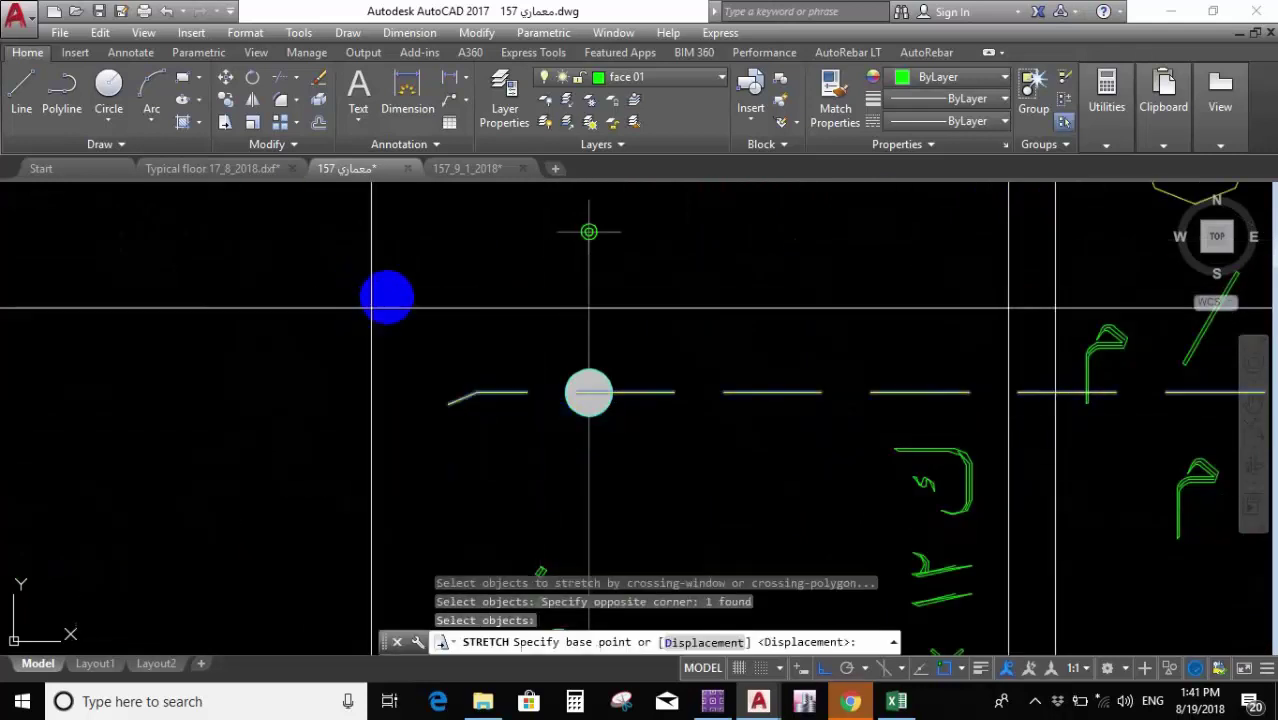
left_click(589, 232)
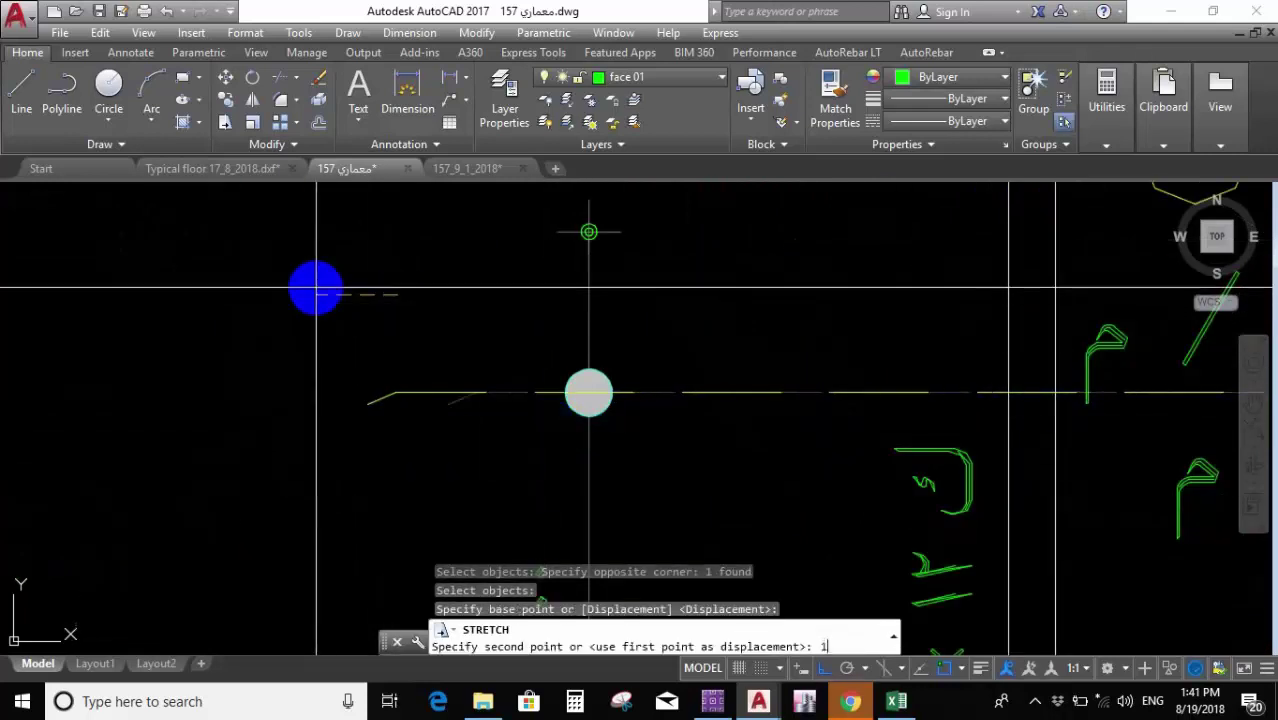
type("1")
key("Escape")
Move the extended upper 2.5 Ø10/m bar line 0.5 m to the right.
scroll(436, 320, "down", 3)
left_click(395, 397)
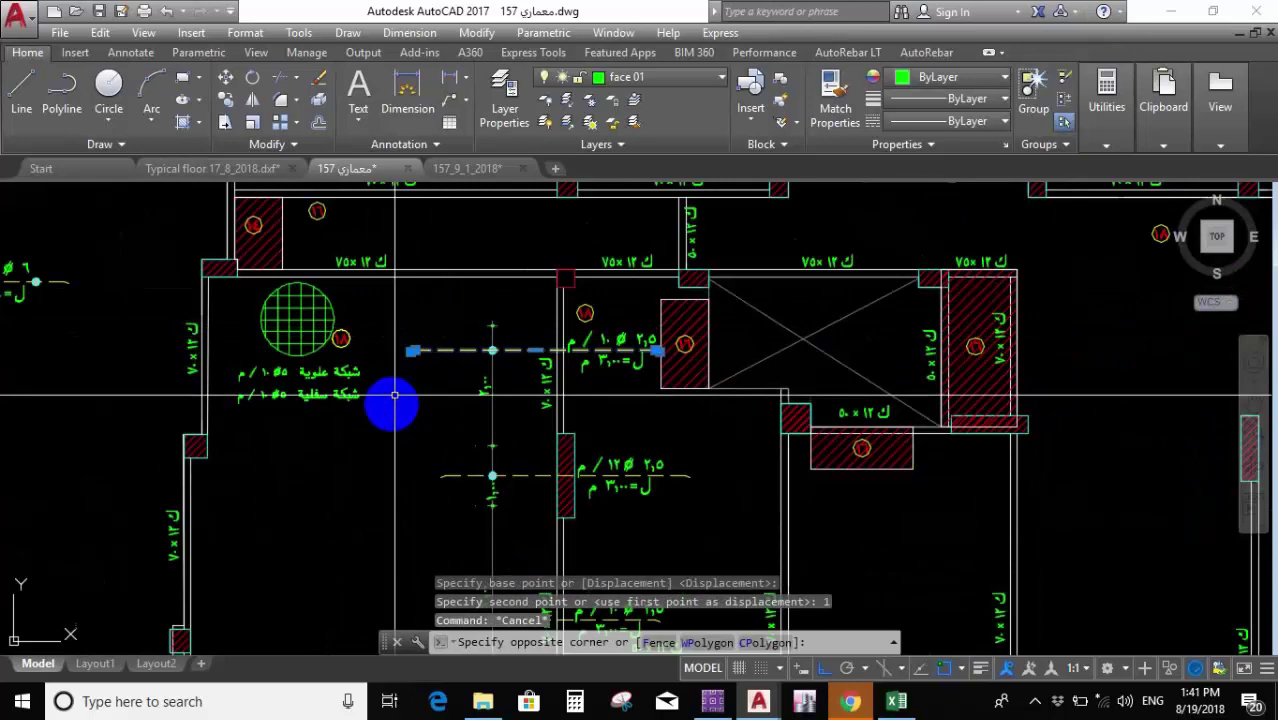
left_click(395, 397)
type("m")
key("Return")
left_click(378, 428)
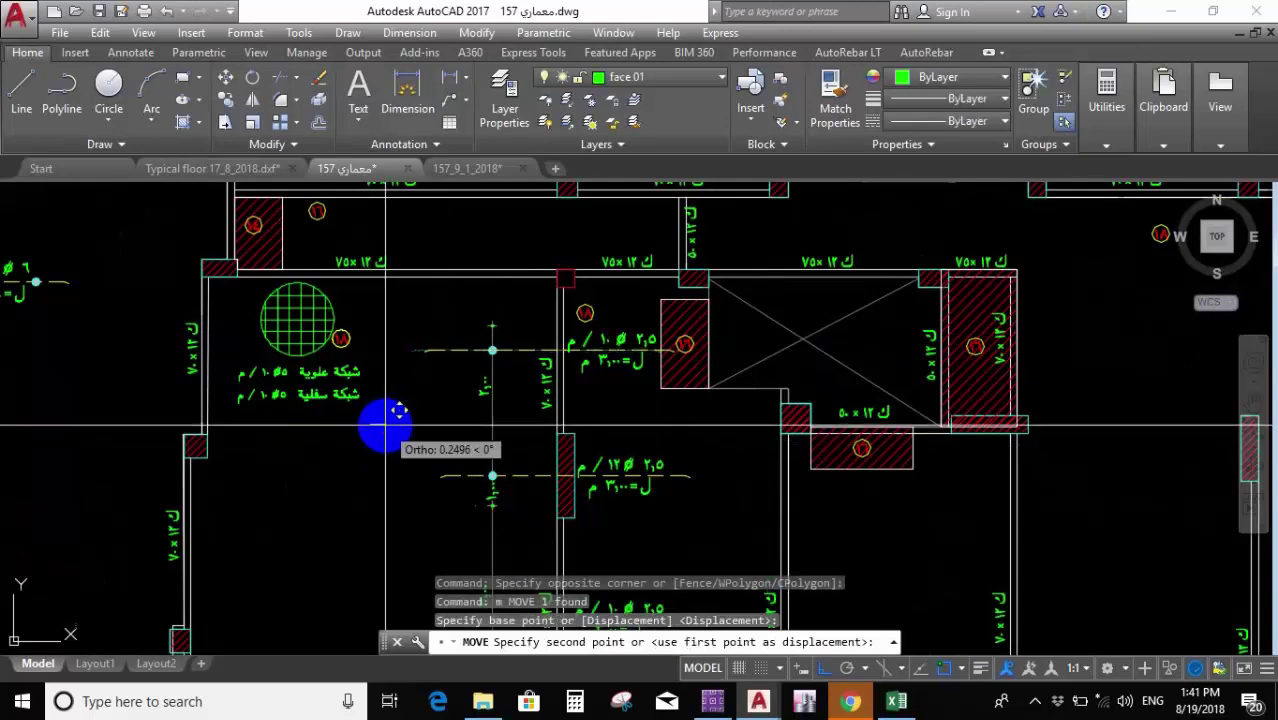
type(".5")
key("Return")
Look over the lower 2.5 Ø10/m bar, and switch to SAFE to examine the M11 contour zones across the whole floor.
scroll(508, 351, "down", 3)
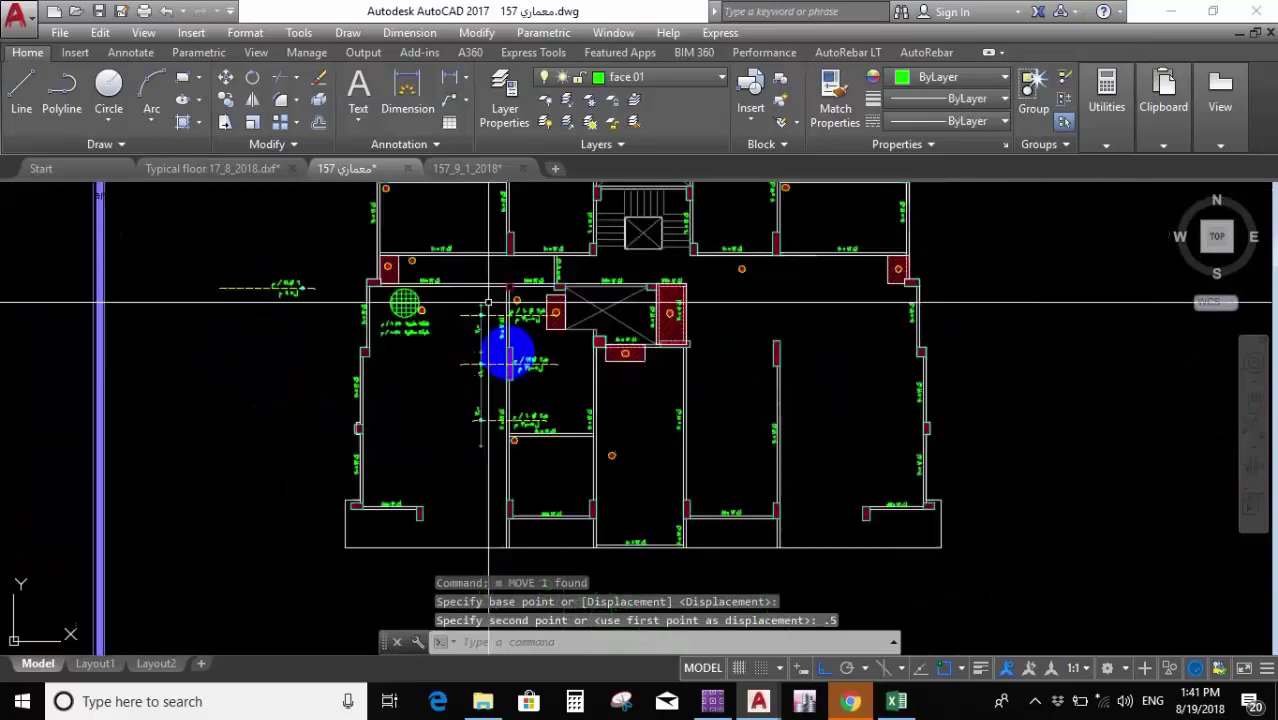
scroll(516, 380, "up", 1)
scroll(516, 380, "up", 3)
scroll(428, 391, "down", 1)
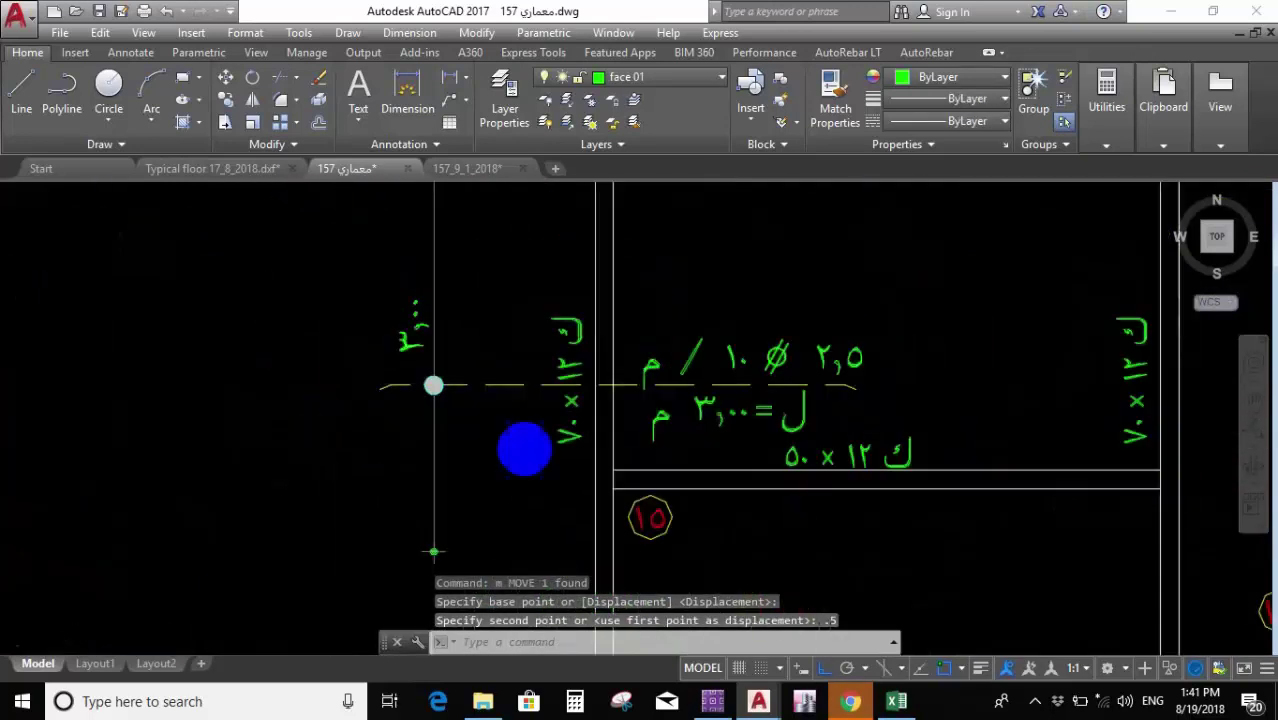
mouse_move(713, 701)
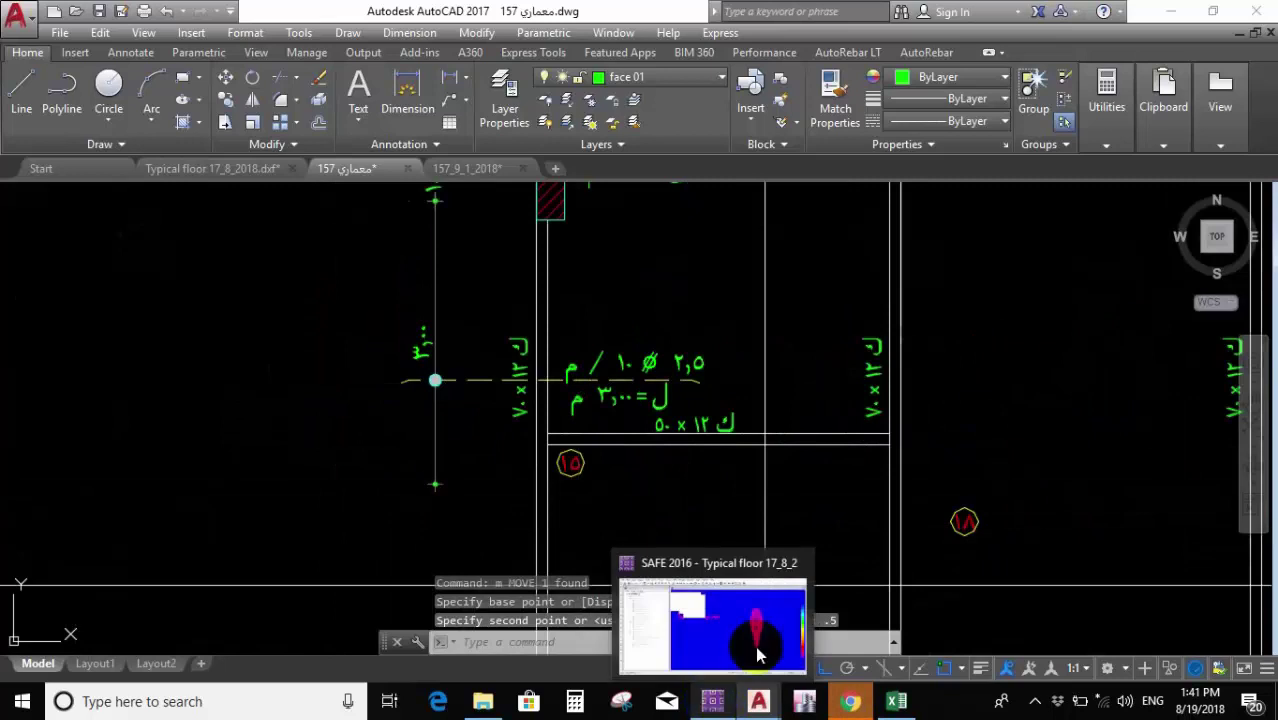
left_click(755, 615)
scroll(1029, 410, "down", 5)
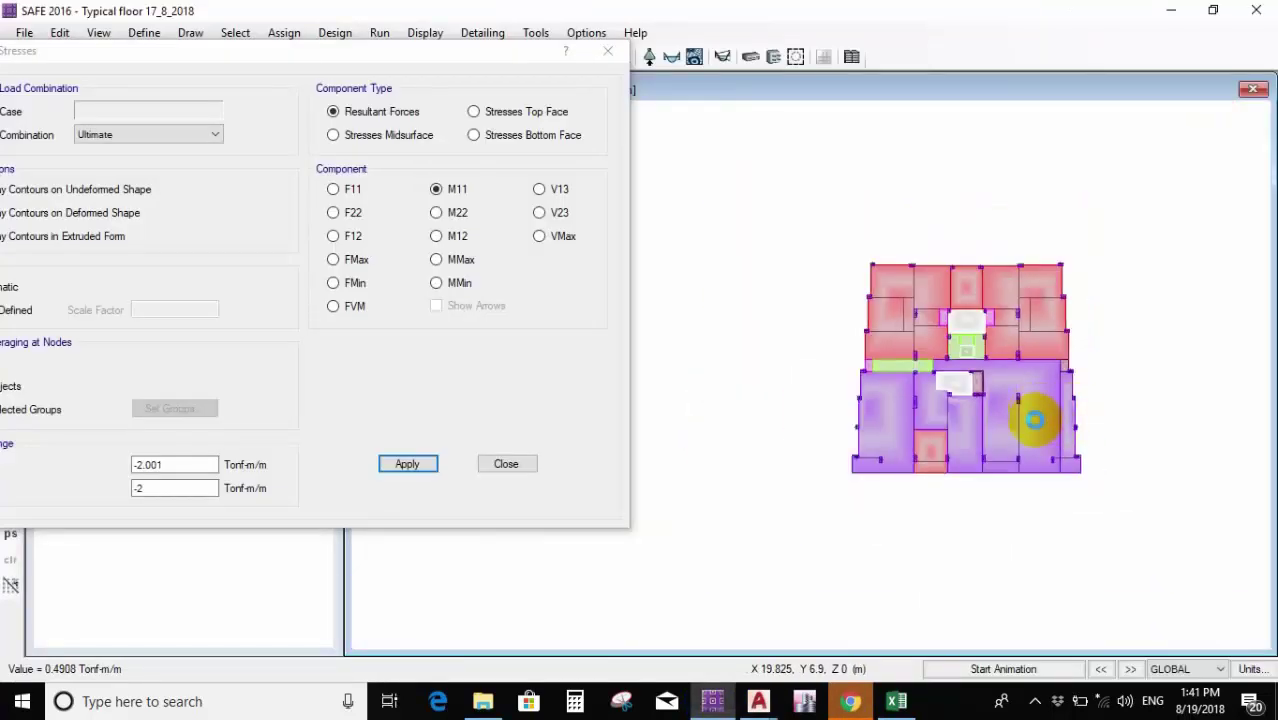
scroll(1030, 420, "up", 1)
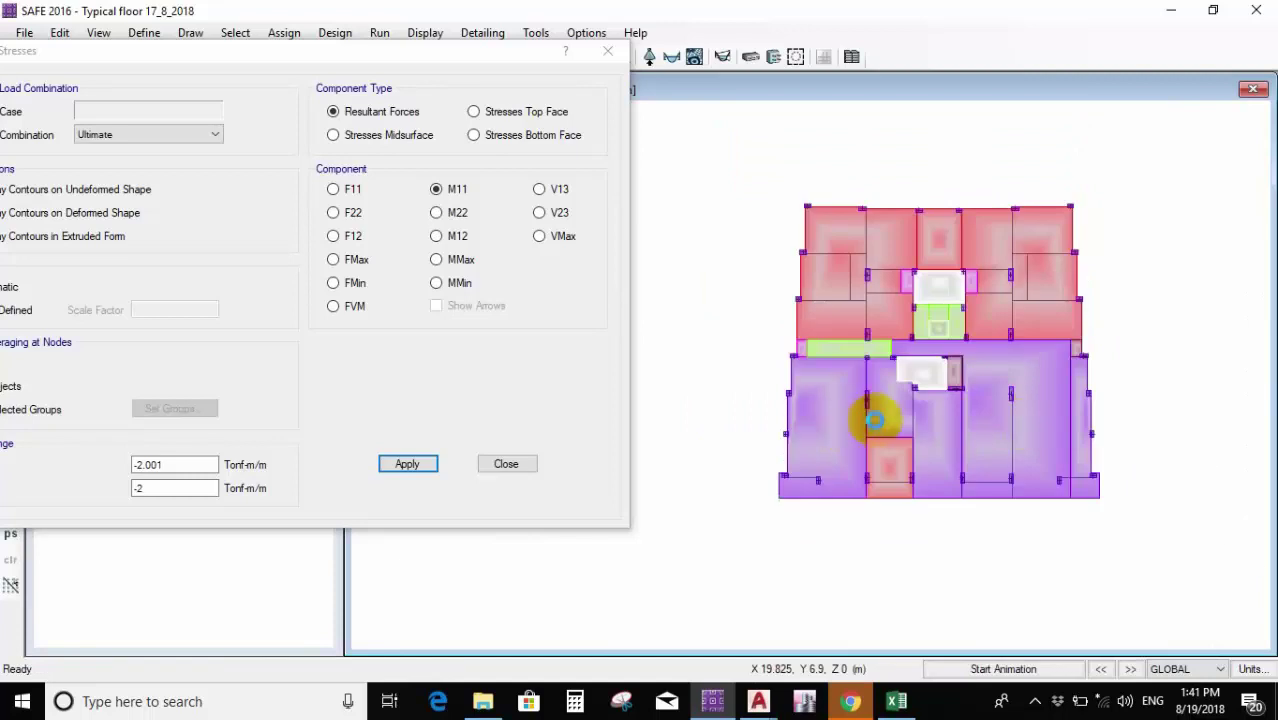
scroll(869, 417, "up", 1)
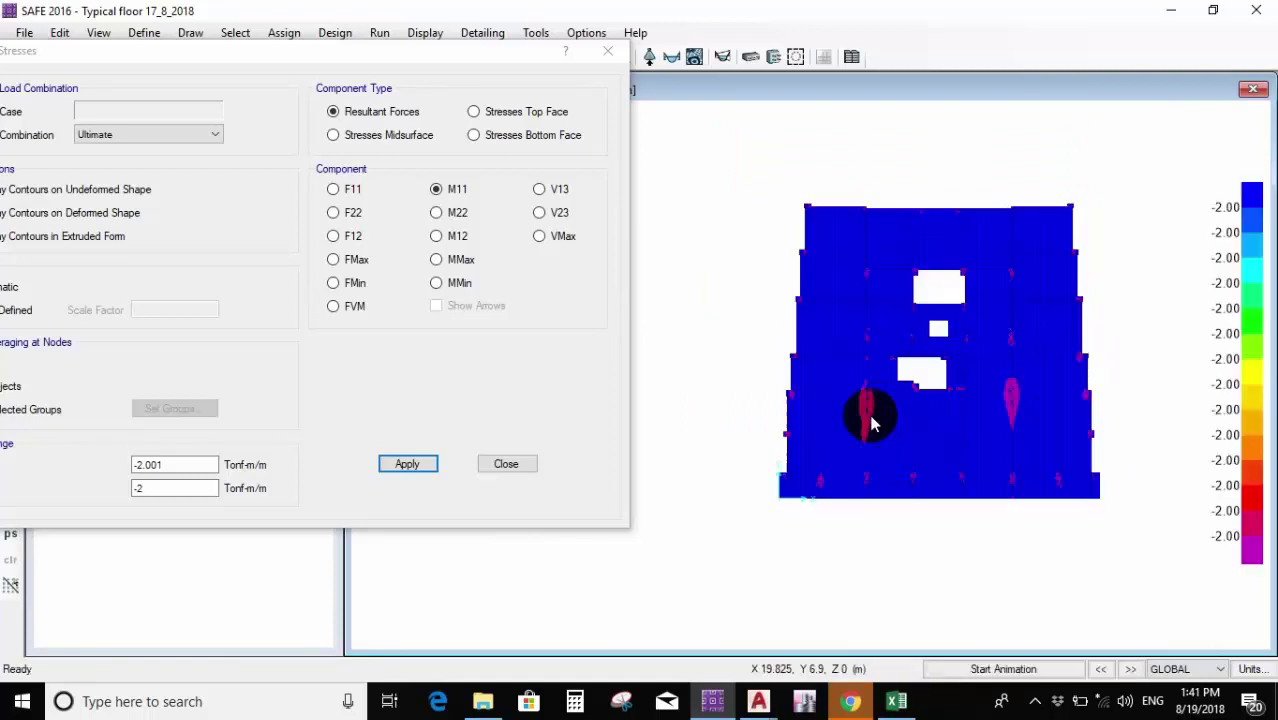
scroll(869, 417, "up", 1)
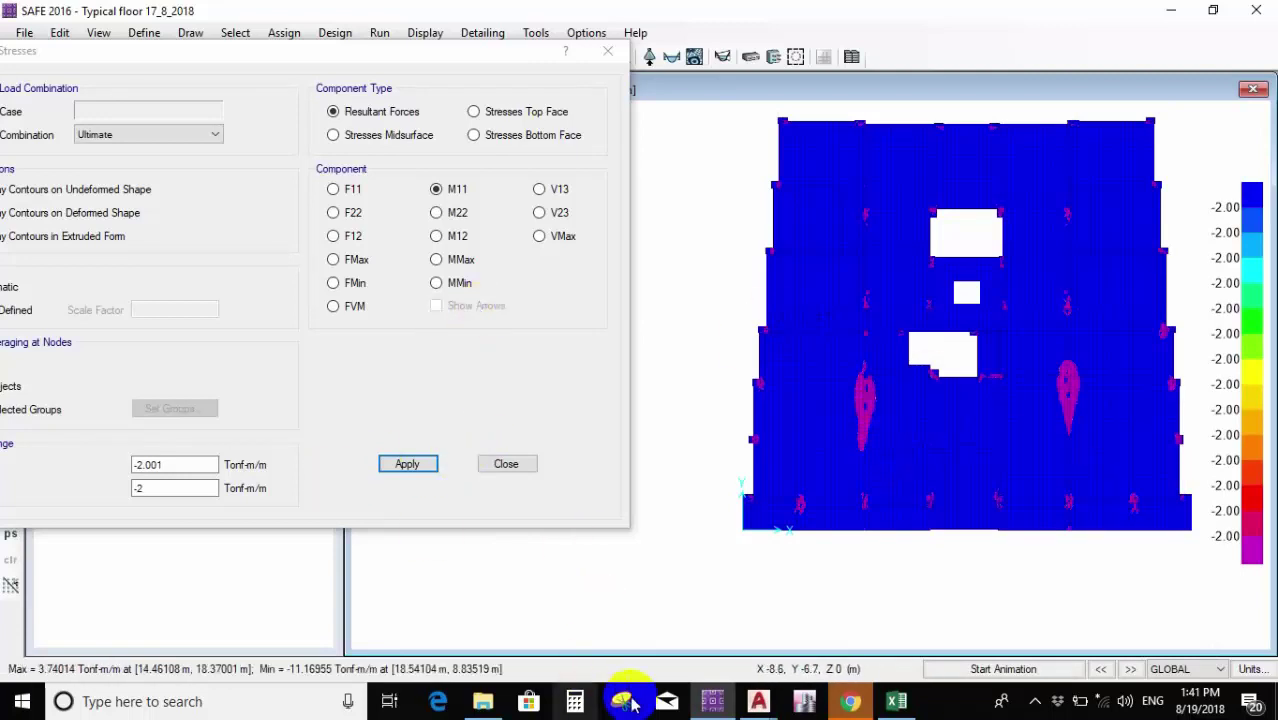
In the AutoCAD plan, copy the 2.5Ø12/m, L=3.00 m rebar line with its text and 1.00 dimension onto the matching column across the stair core.
mouse_move(758, 701)
left_click(740, 615)
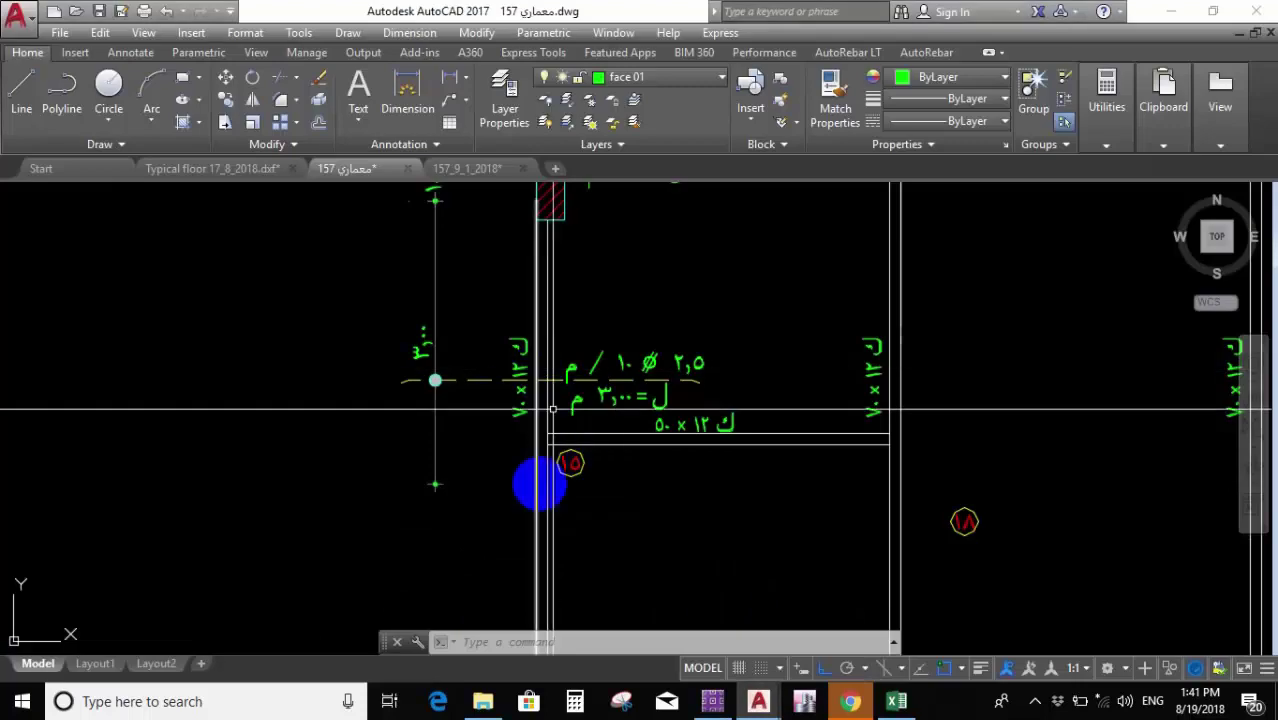
scroll(552, 409, "down", 5)
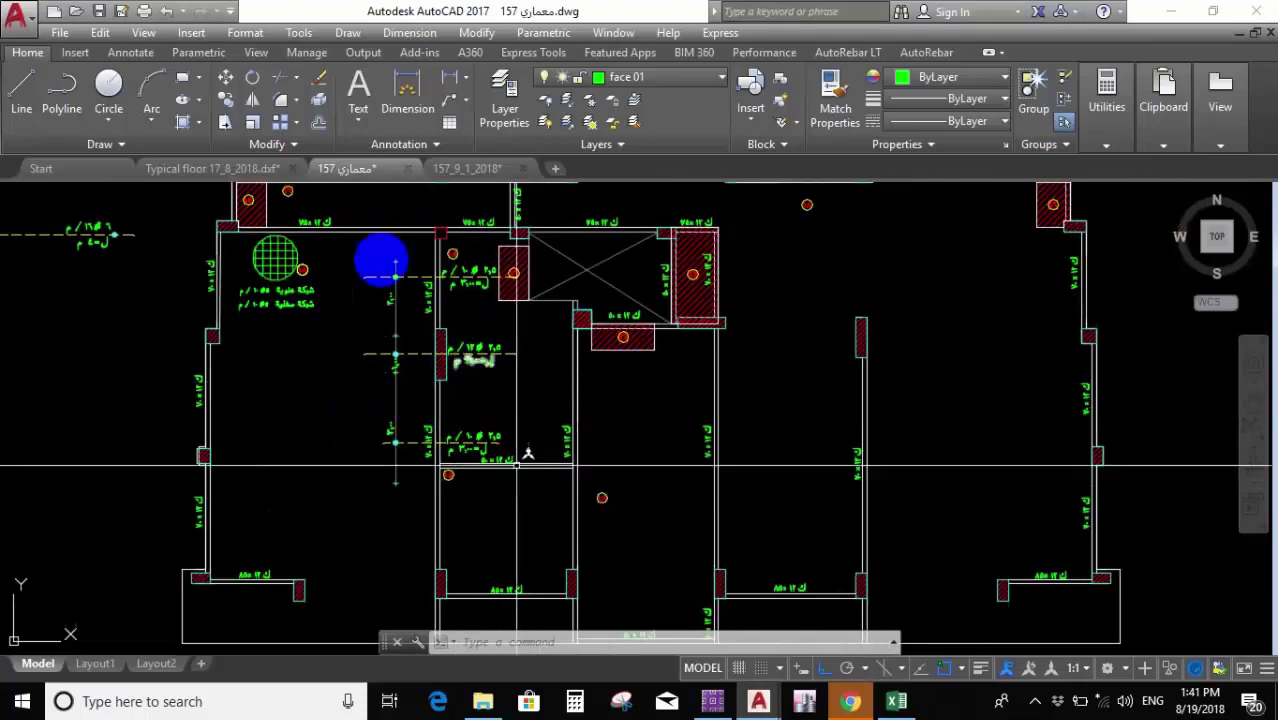
left_click(425, 283)
scroll(628, 348, "up", 5)
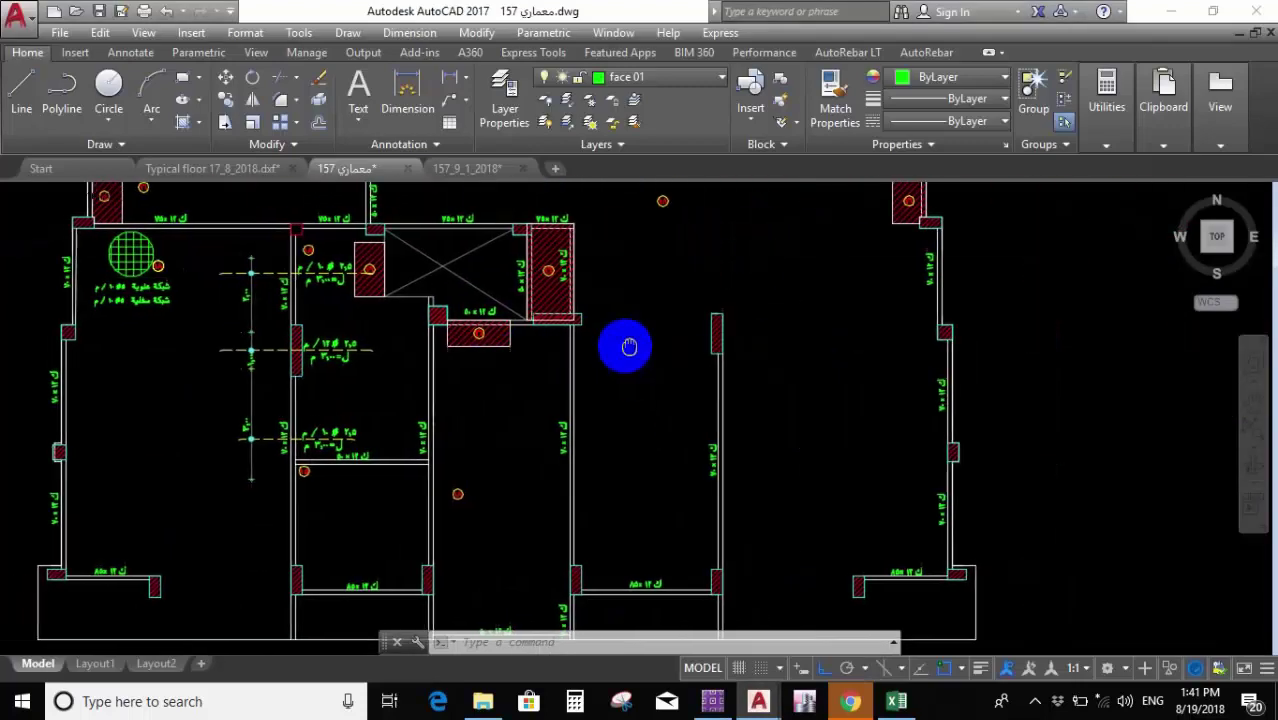
scroll(260, 310, "down", 2)
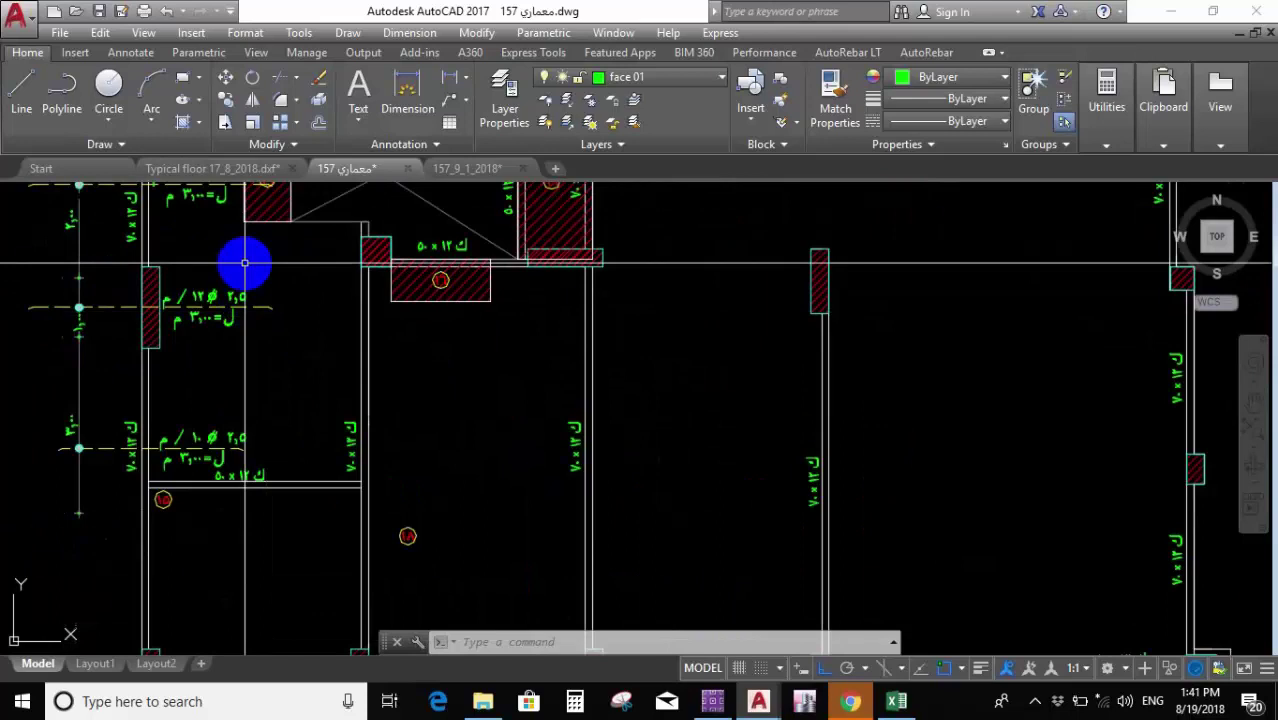
left_click(215, 305)
left_click(205, 370)
scroll(28, 268, "up", 6)
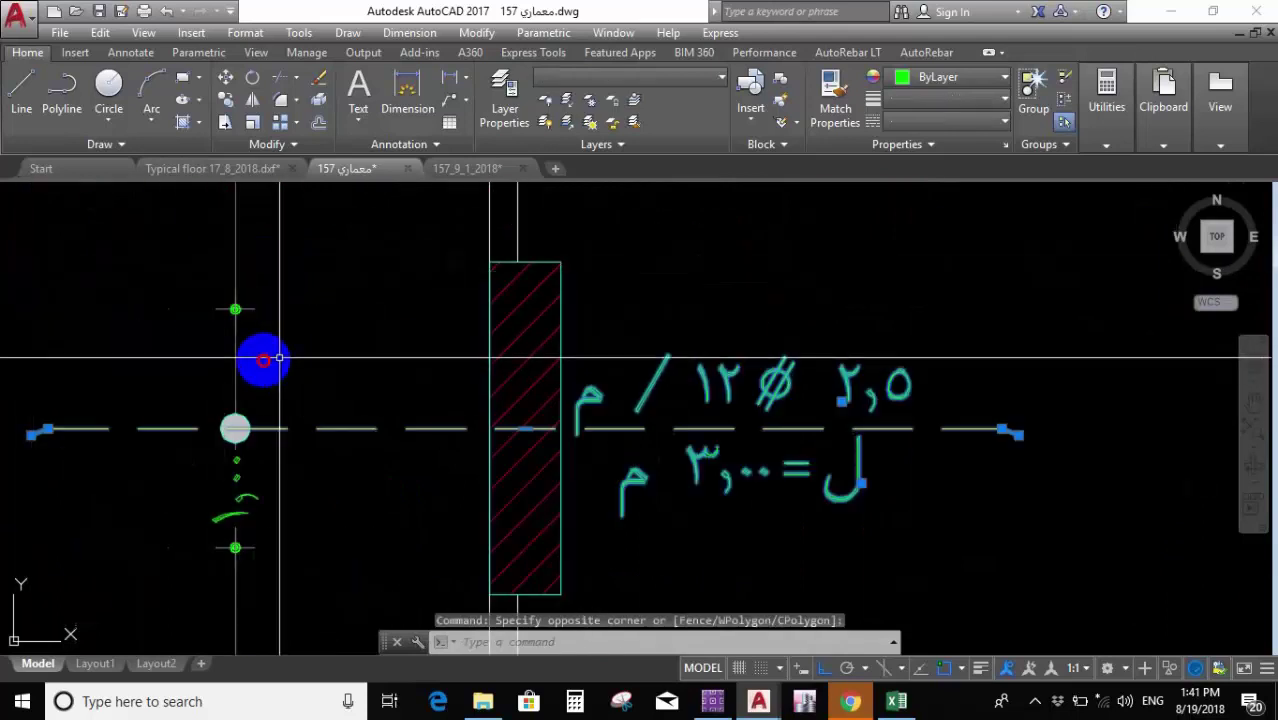
left_click(288, 365)
left_click(226, 99)
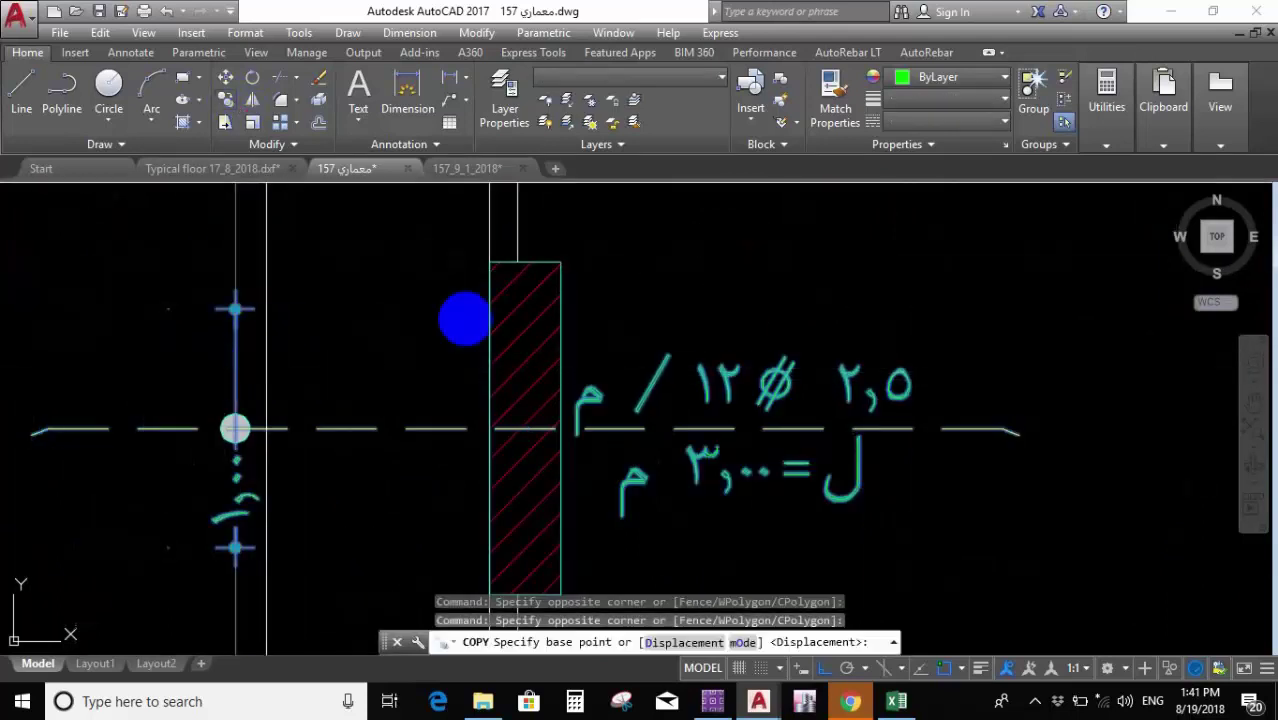
left_click(520, 428)
scroll(520, 428, "down", 5)
scroll(660, 430, "up", 3)
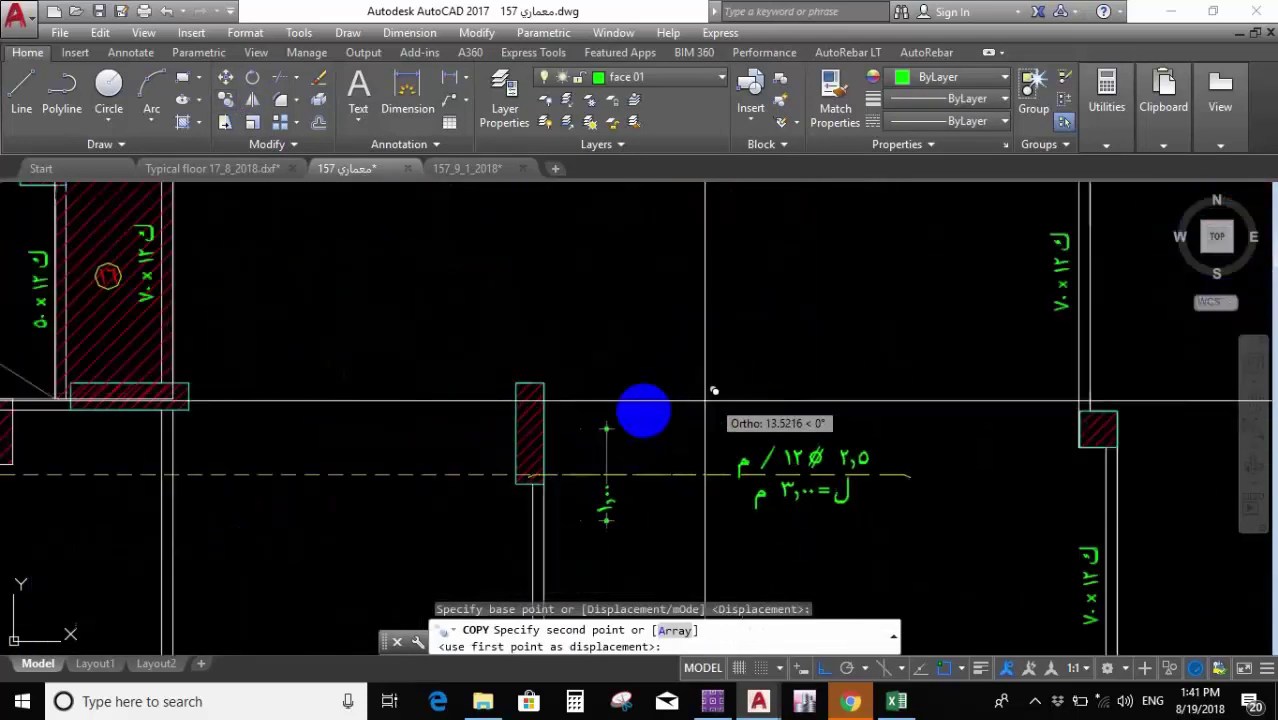
left_click(880, 390)
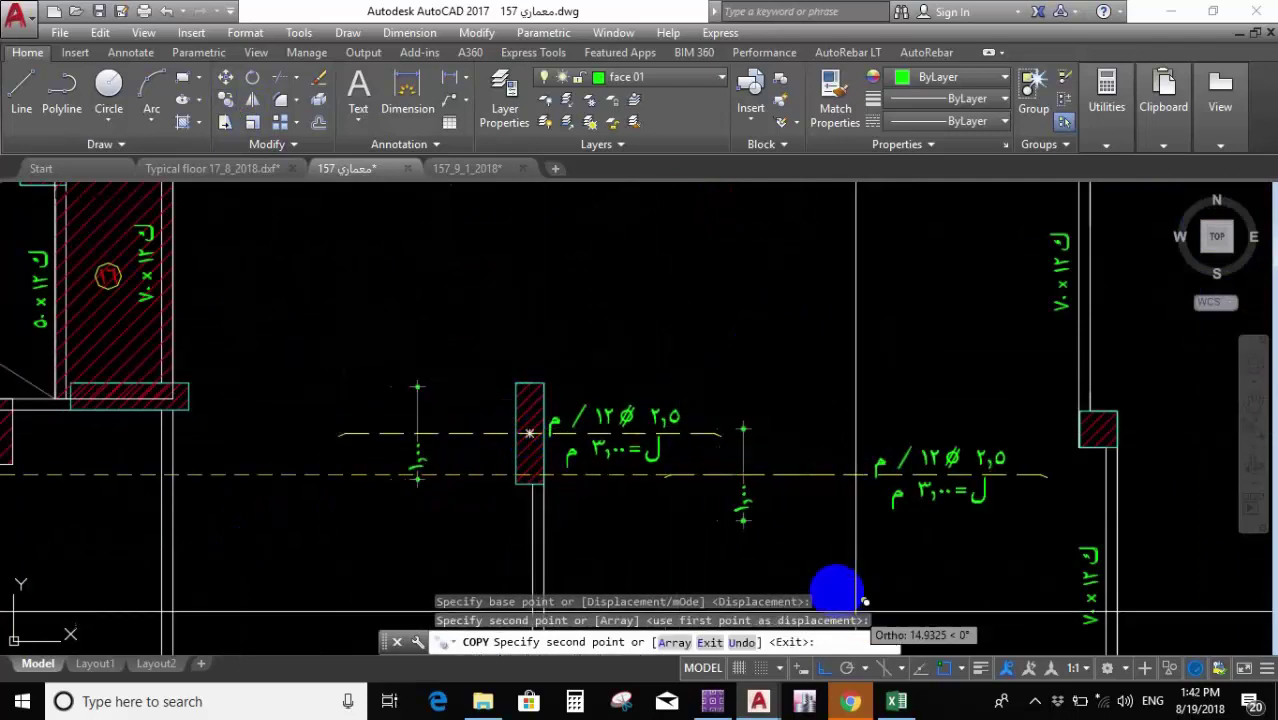
key("Escape")
scroll(692, 446, "down", 4)
middle_click_drag(692, 446, 674, 438)
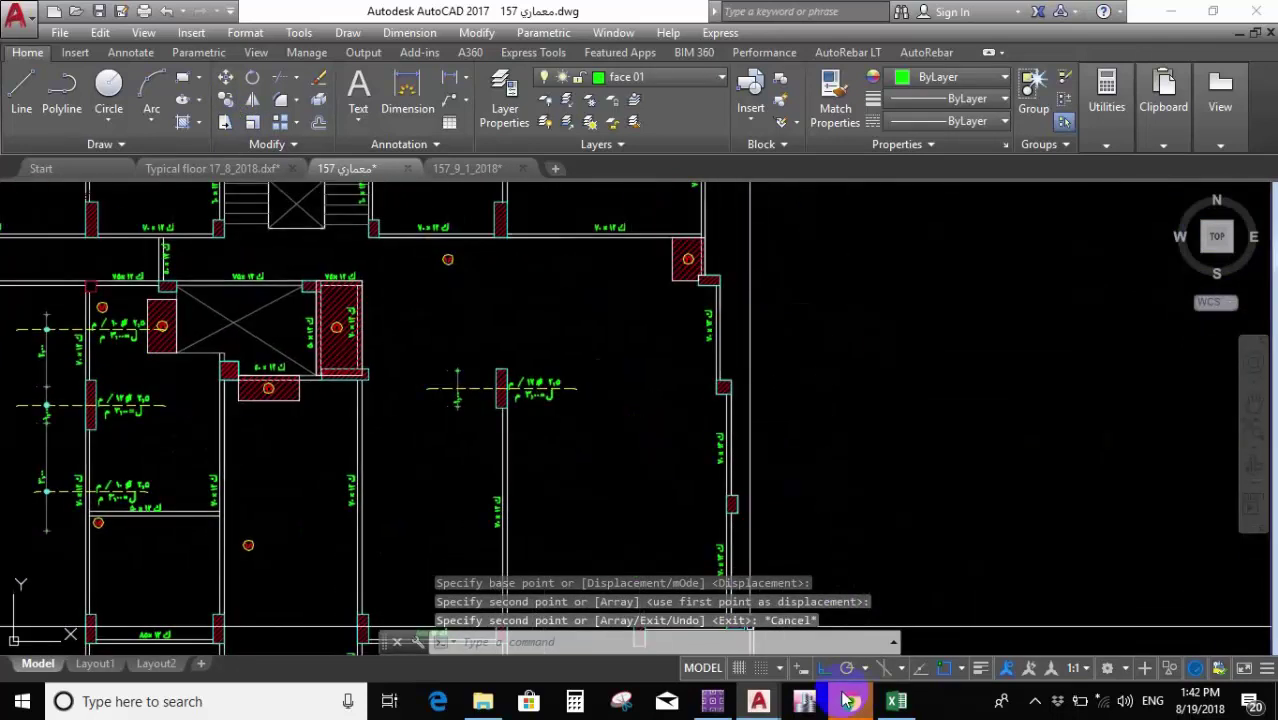
Switch to SAFE and examine the M11 moment values in the elongated contour zone at the same column.
mouse_move(845, 702)
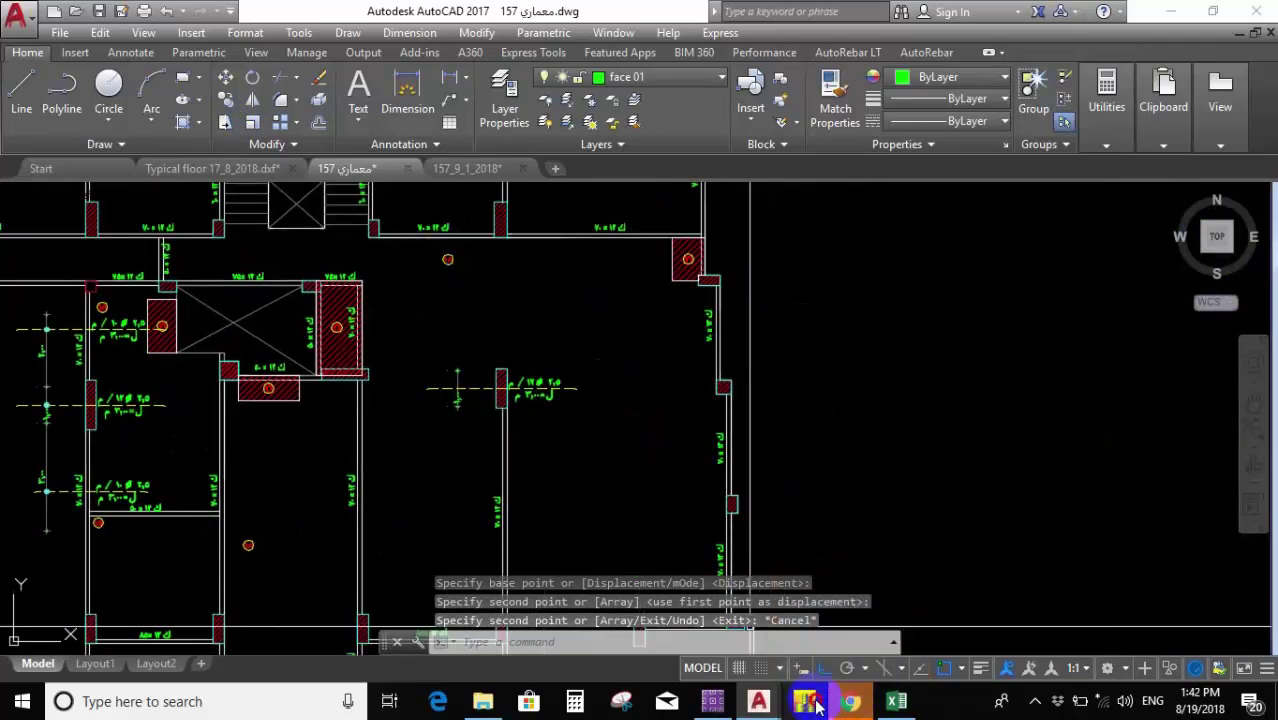
left_click(712, 701)
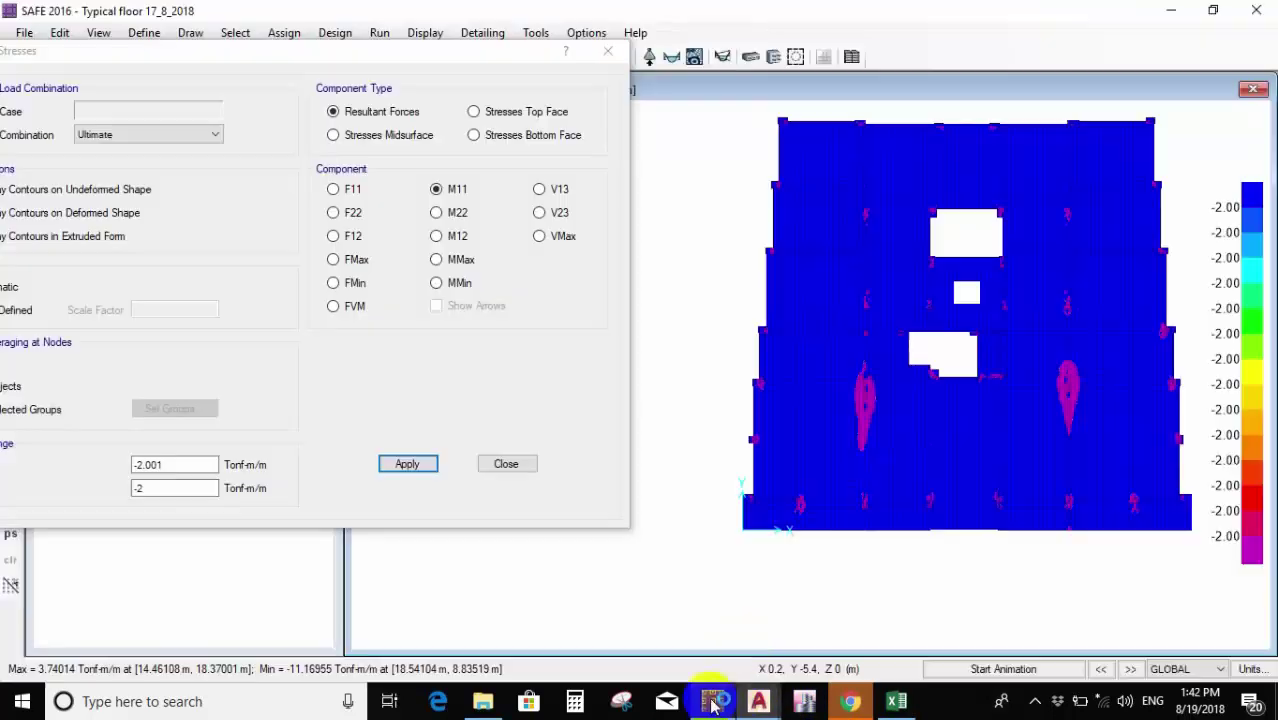
scroll(1124, 385, "up", 2)
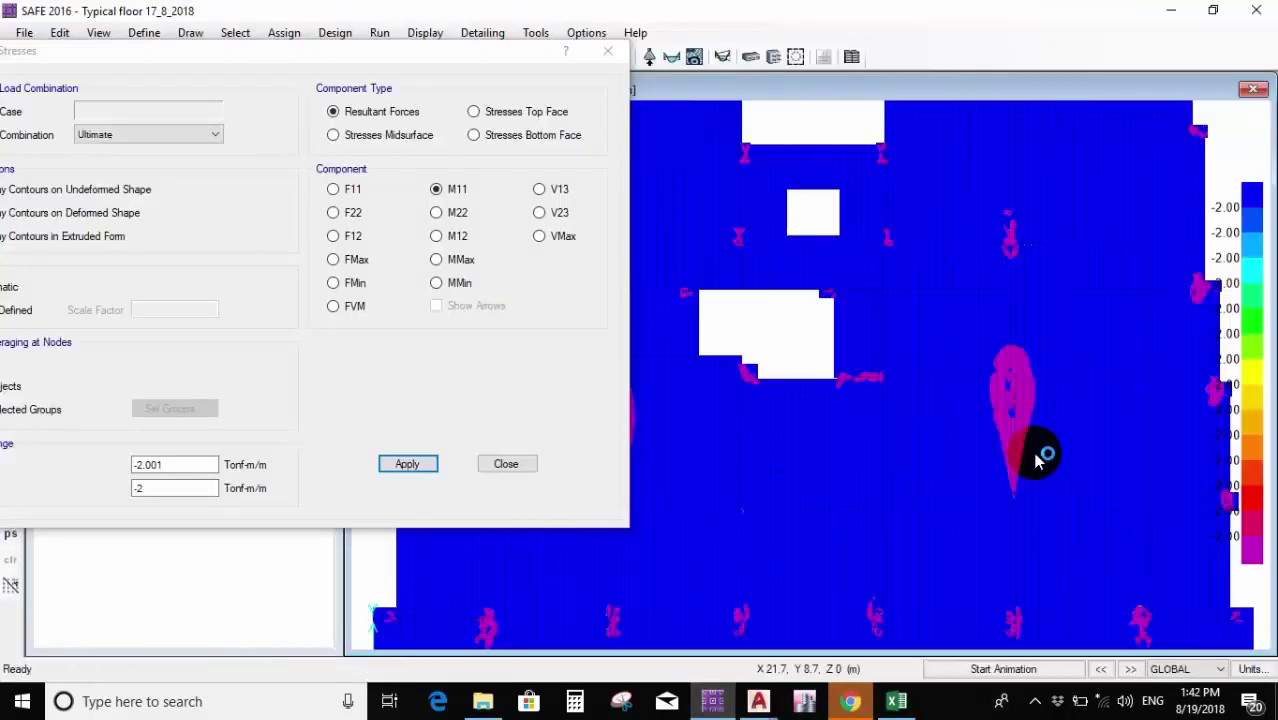
scroll(1013, 391, "up", 3)
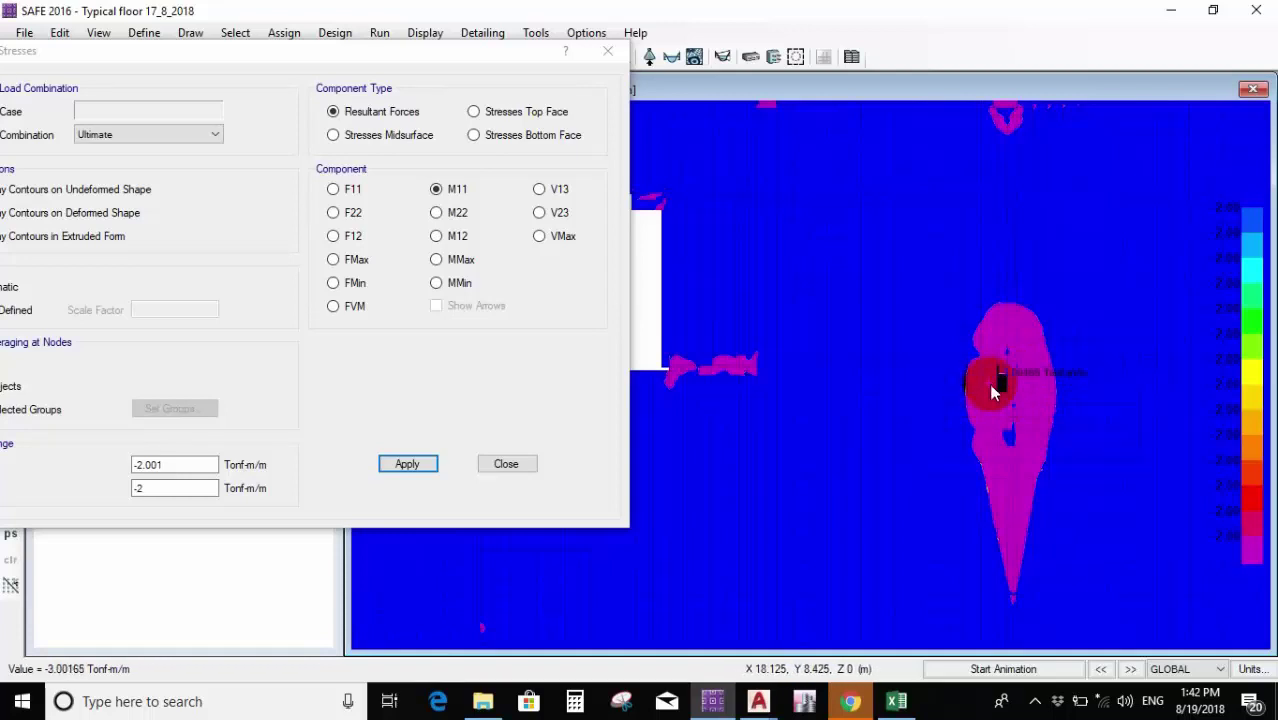
Open the RC-Design-U-2007 workbook as read-only from the Excel folder on drive E.
left_click(483, 701)
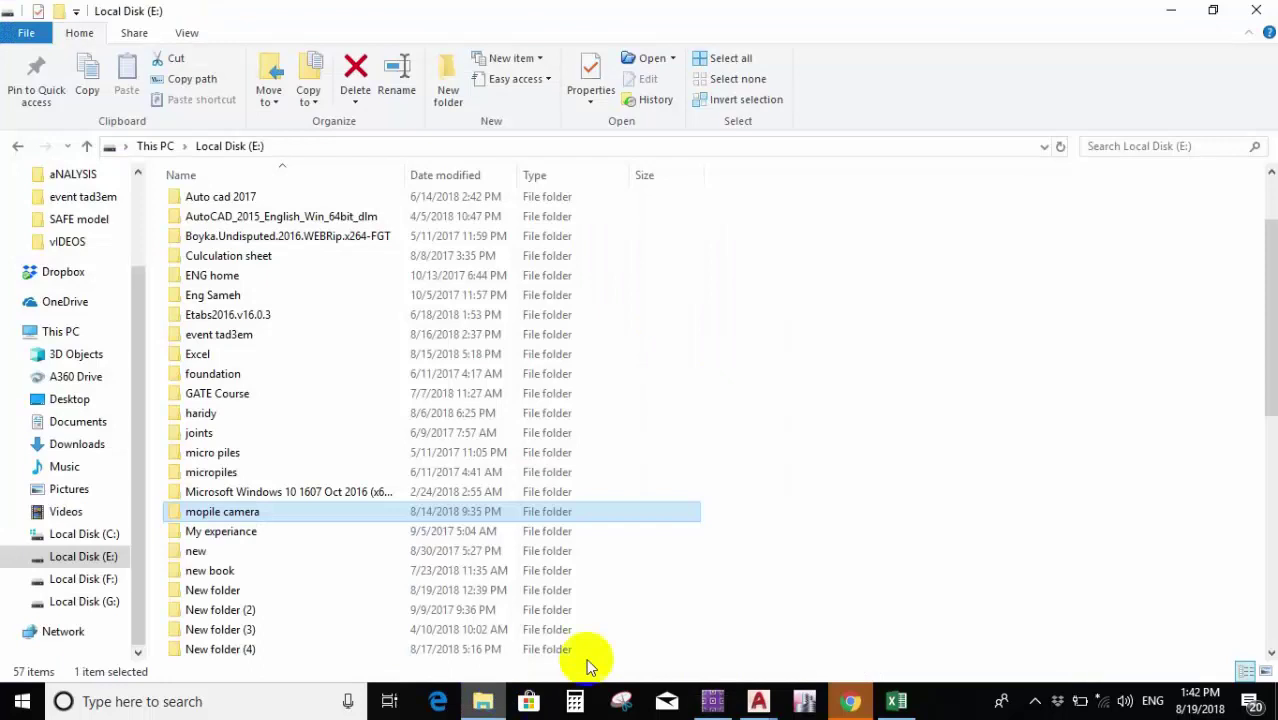
left_click(228, 353)
key("Return")
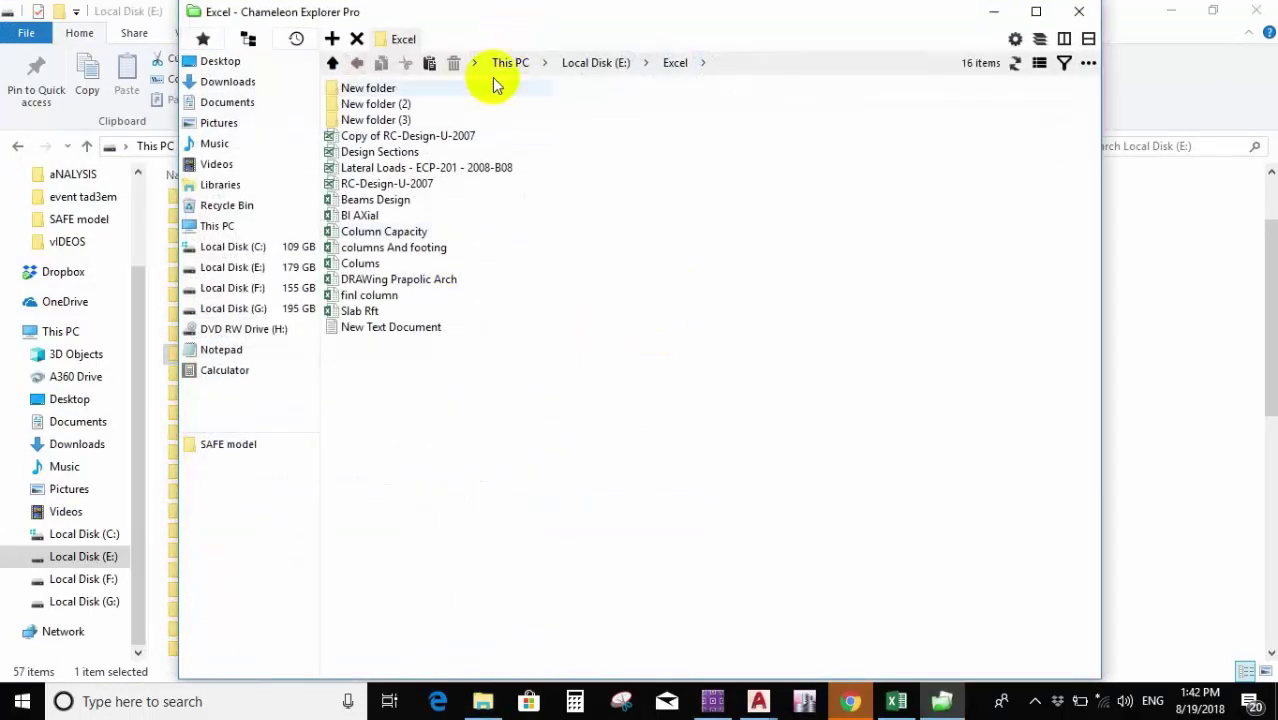
double_click(553, 20)
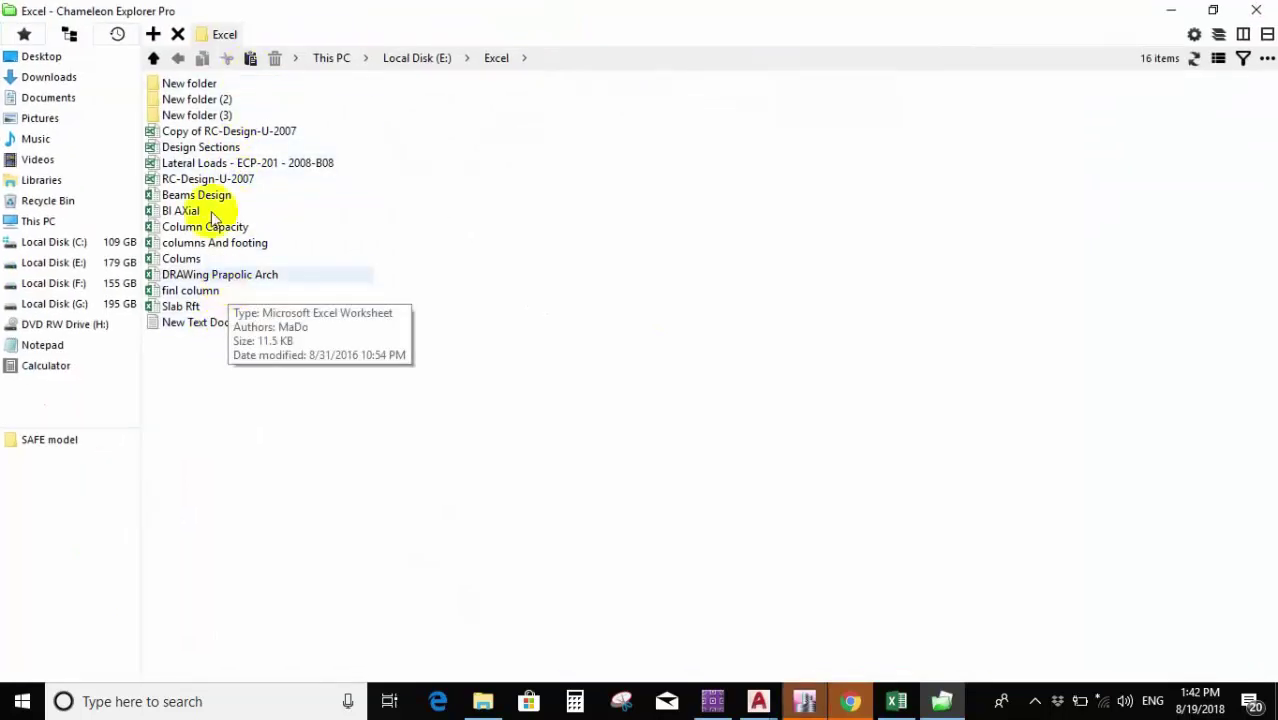
double_click(205, 180)
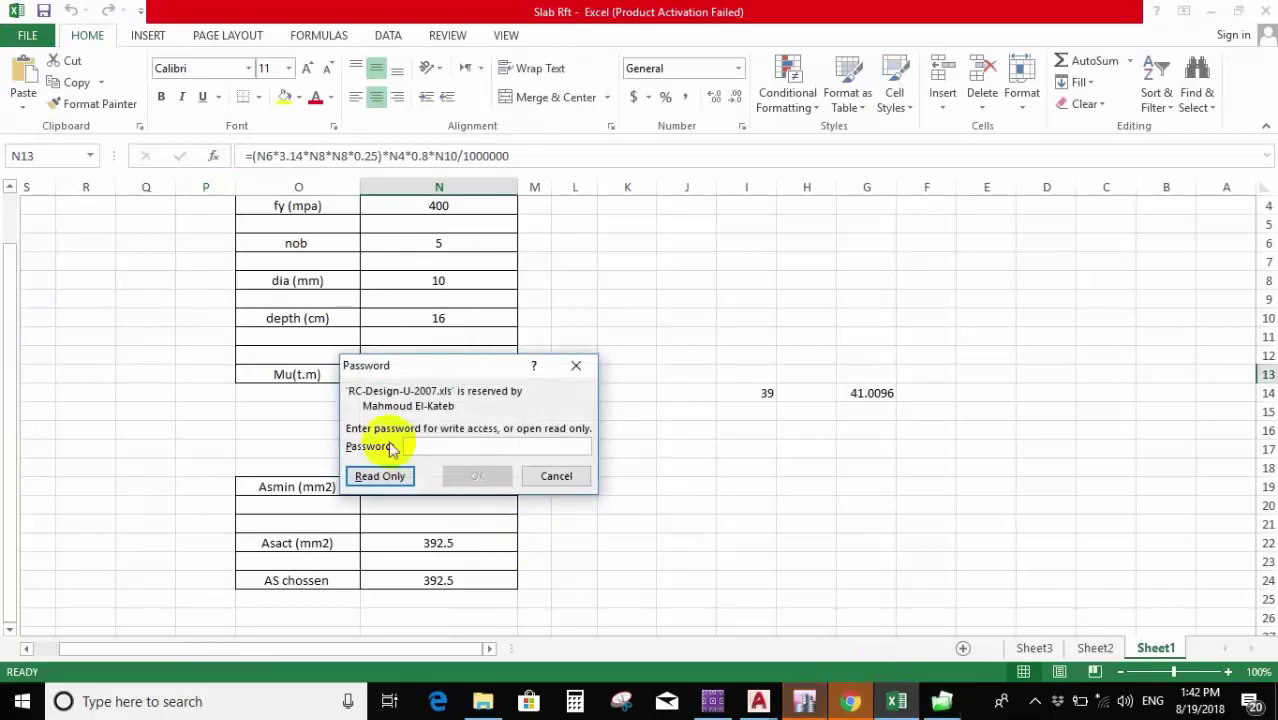
left_click(418, 476)
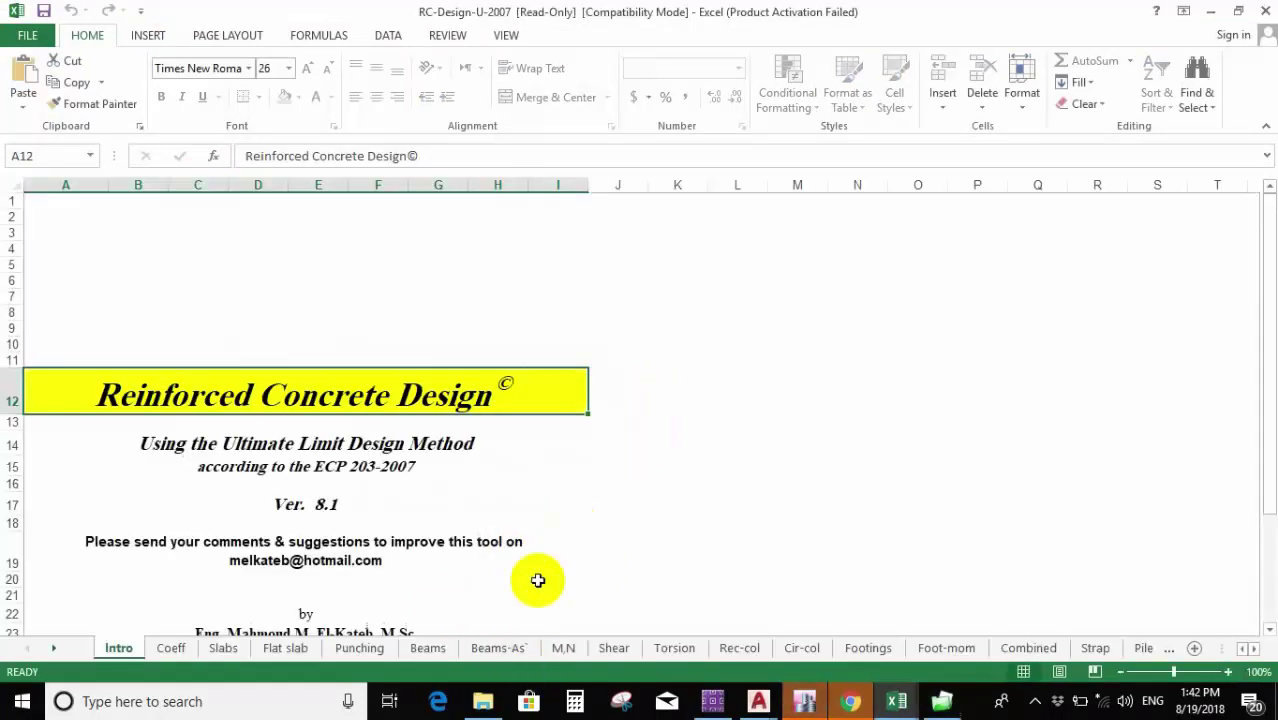
On the Beams sheet, set the steel yield strength Fy to 4000 kg/cm².
left_click(428, 648)
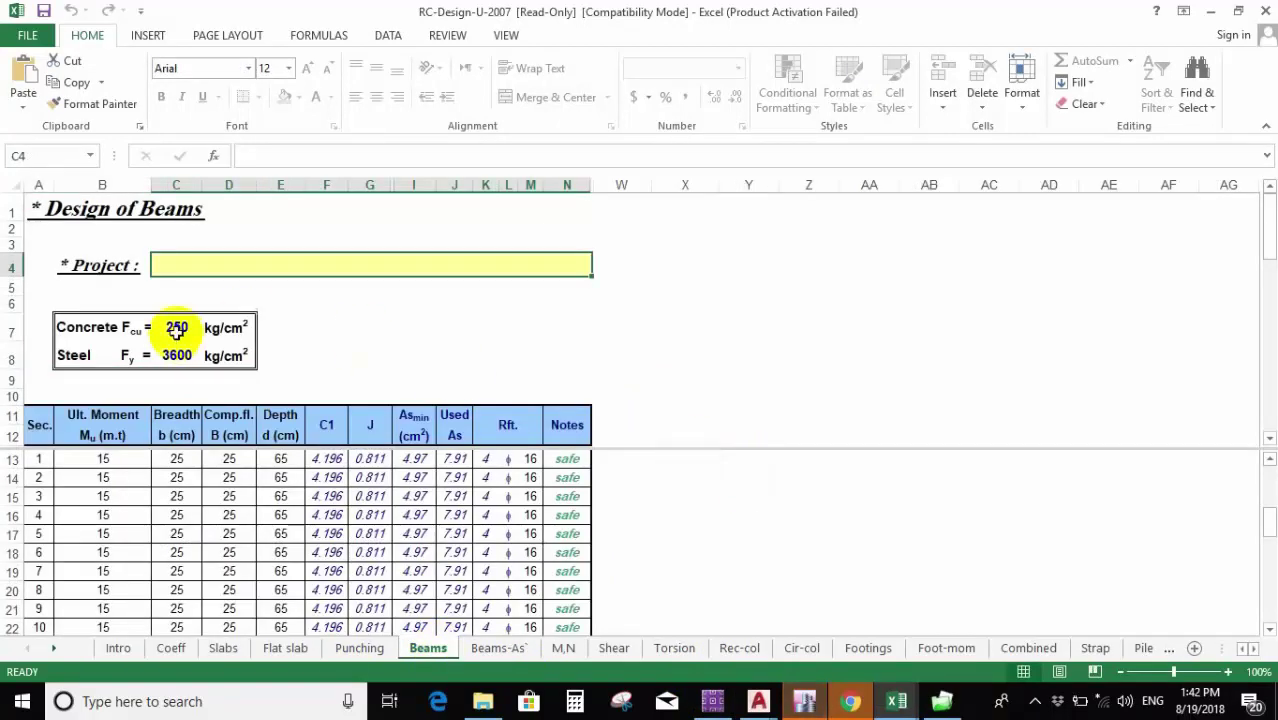
left_click(177, 326)
left_click(182, 356)
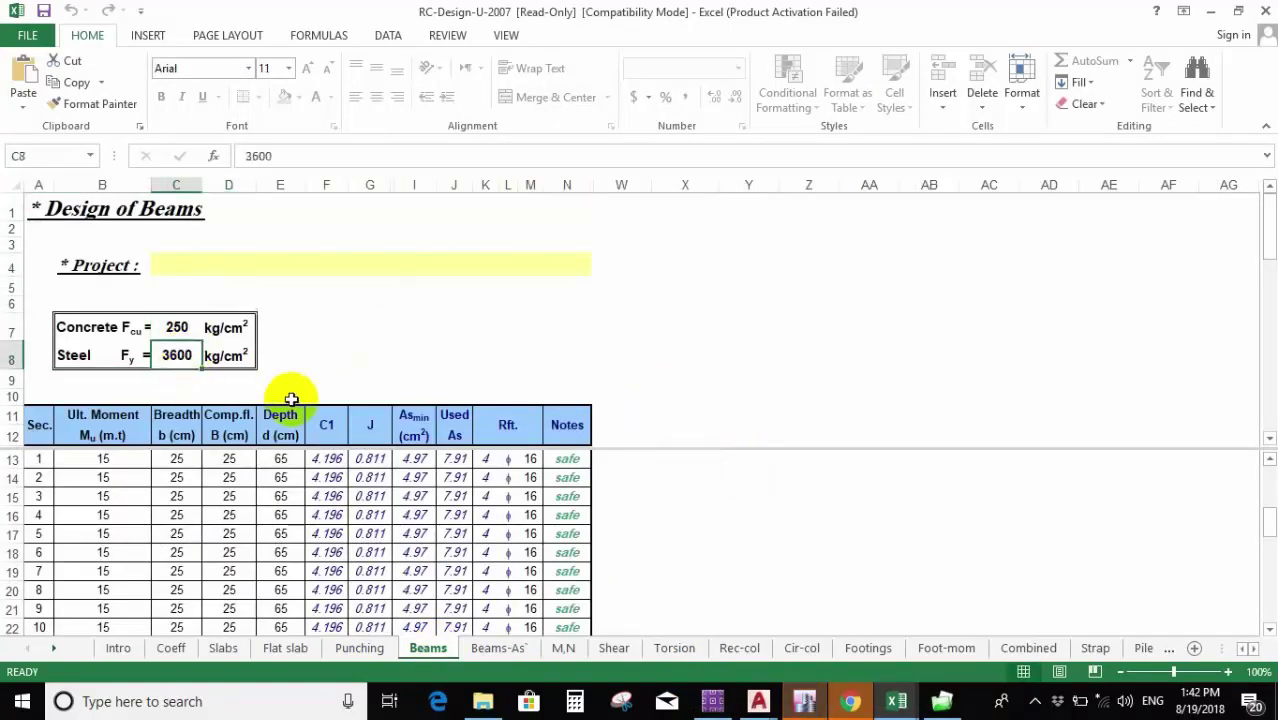
type("4000")
key("Return")
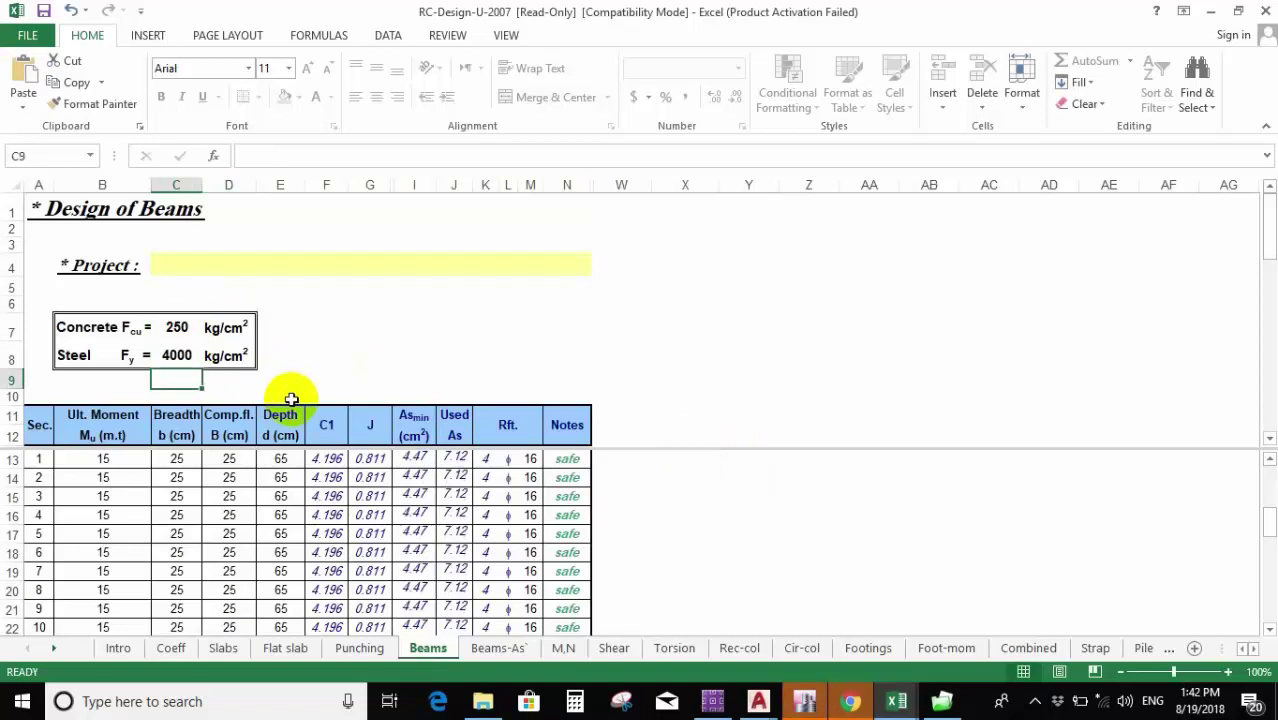
Set section 1's ultimate moment to 5.5 m.t and its breadth b to 1000 cm.
left_click(134, 457)
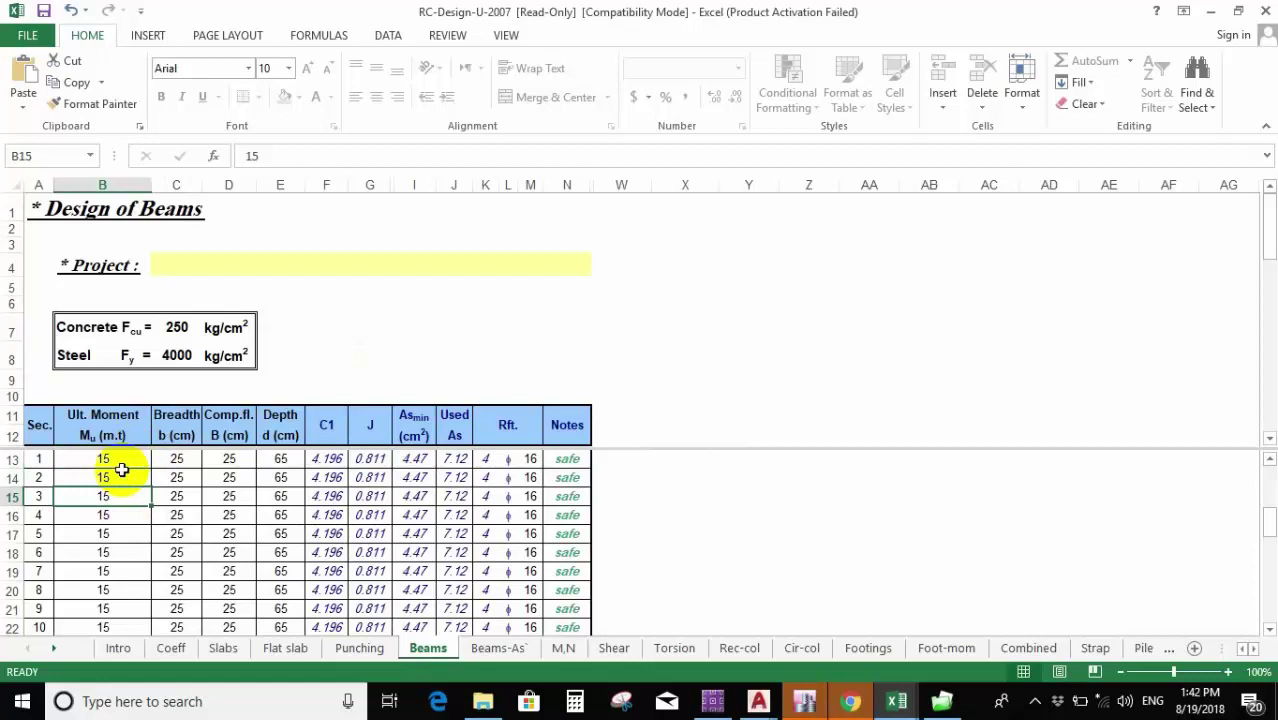
type("5.5")
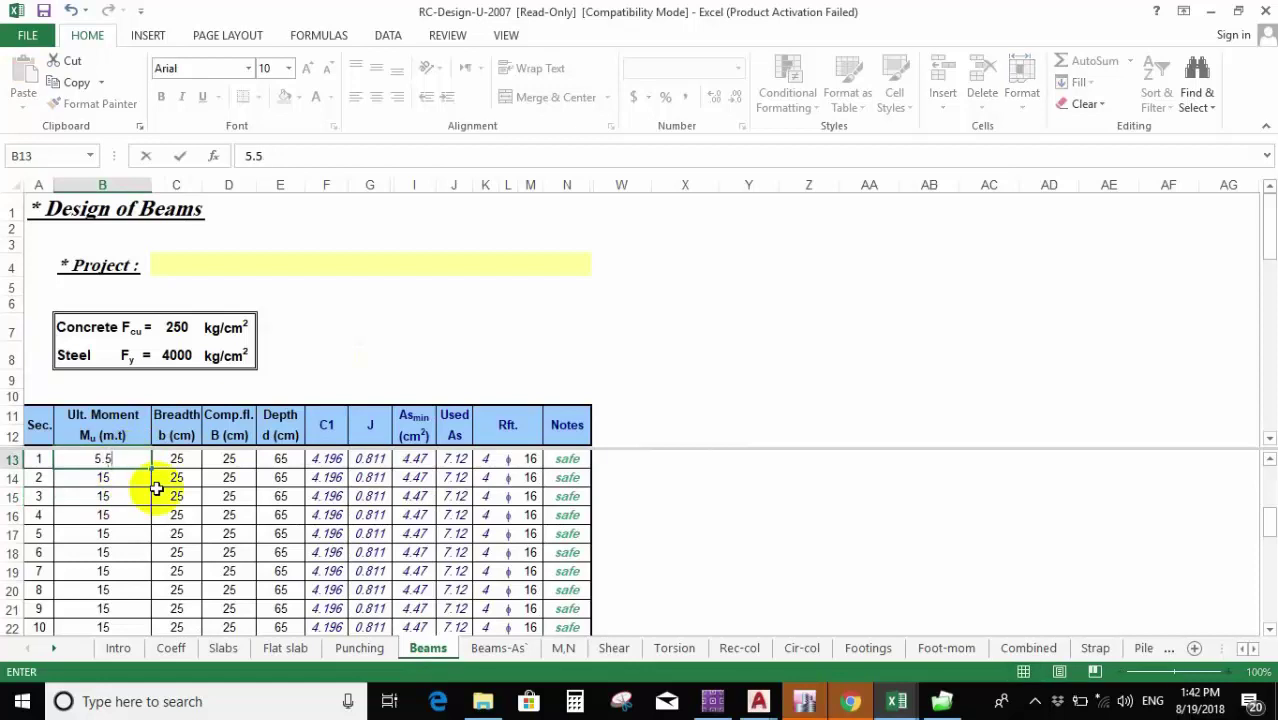
key("Return")
left_click(177, 459)
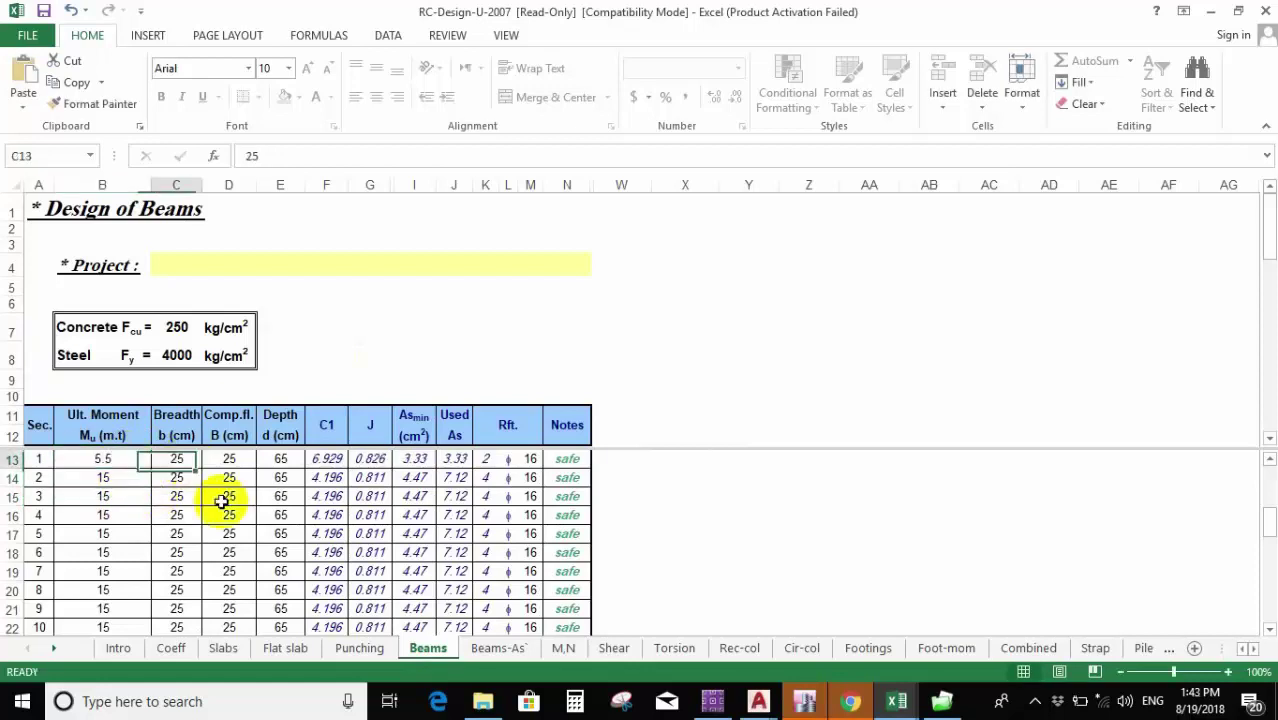
type("1000")
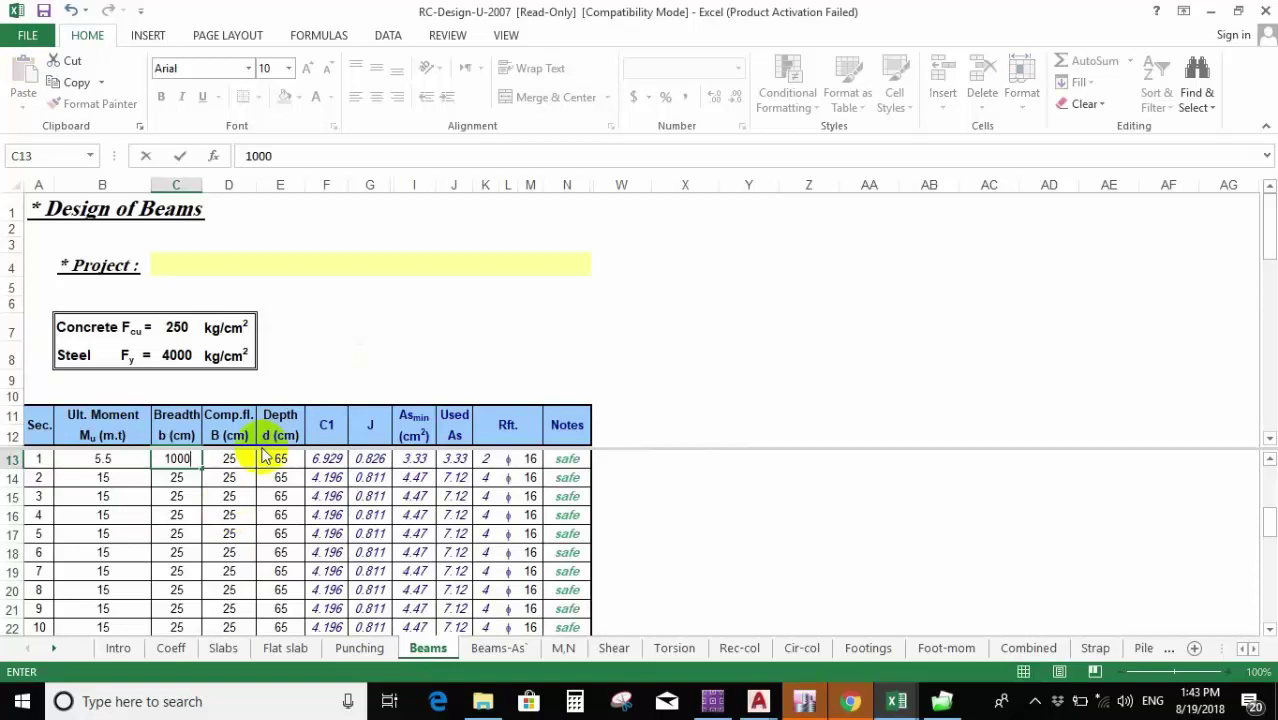
Set section 1's compression flange width B to 100 cm and its depth d to 16 cm.
left_click(245, 460)
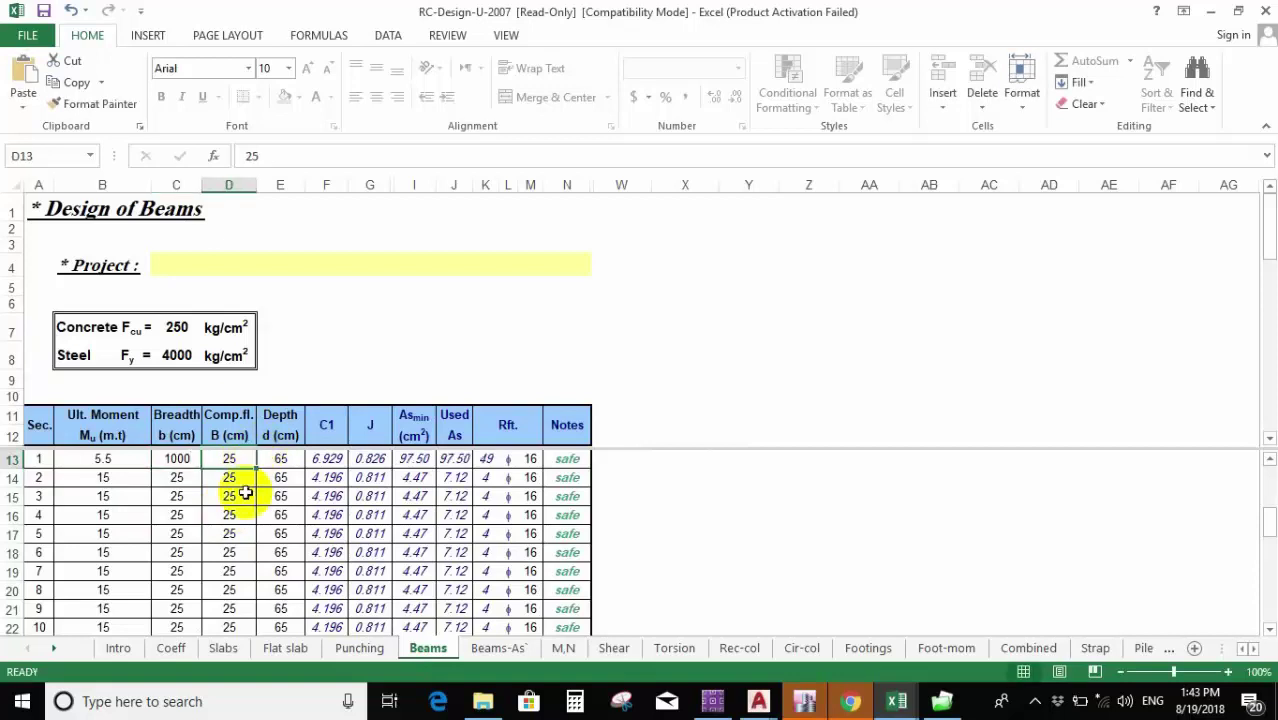
type("100")
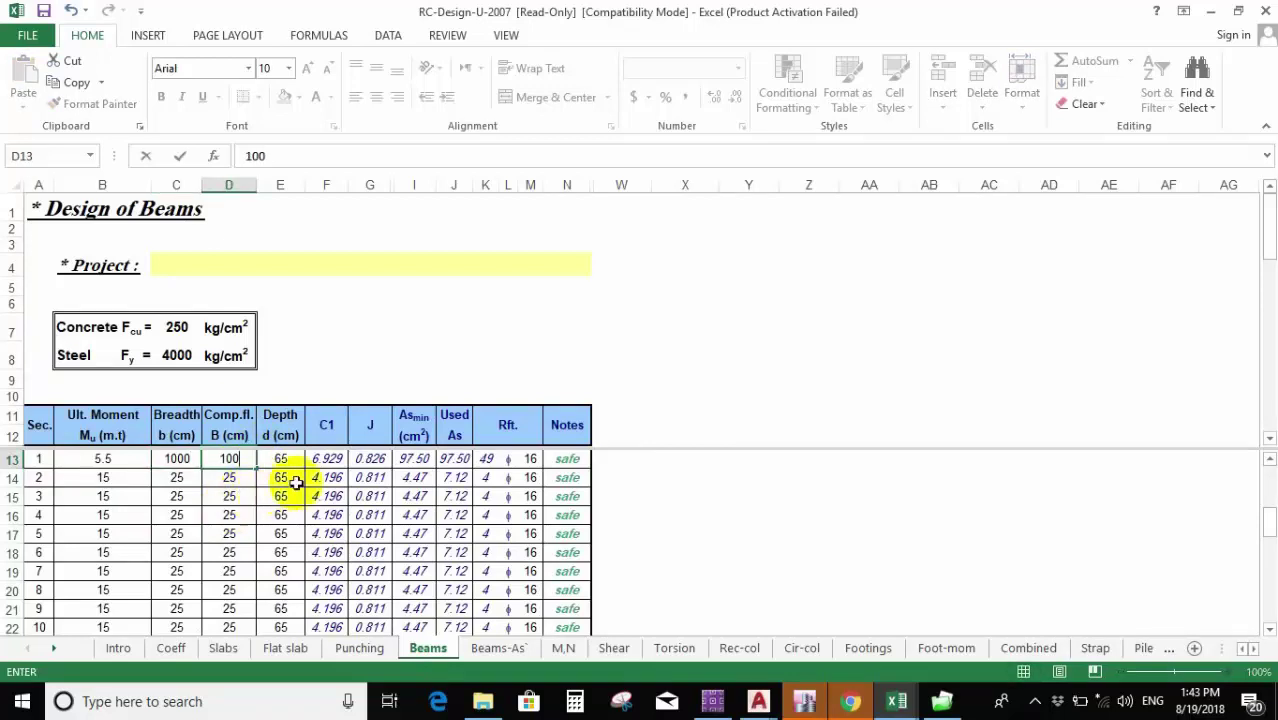
left_click(284, 459)
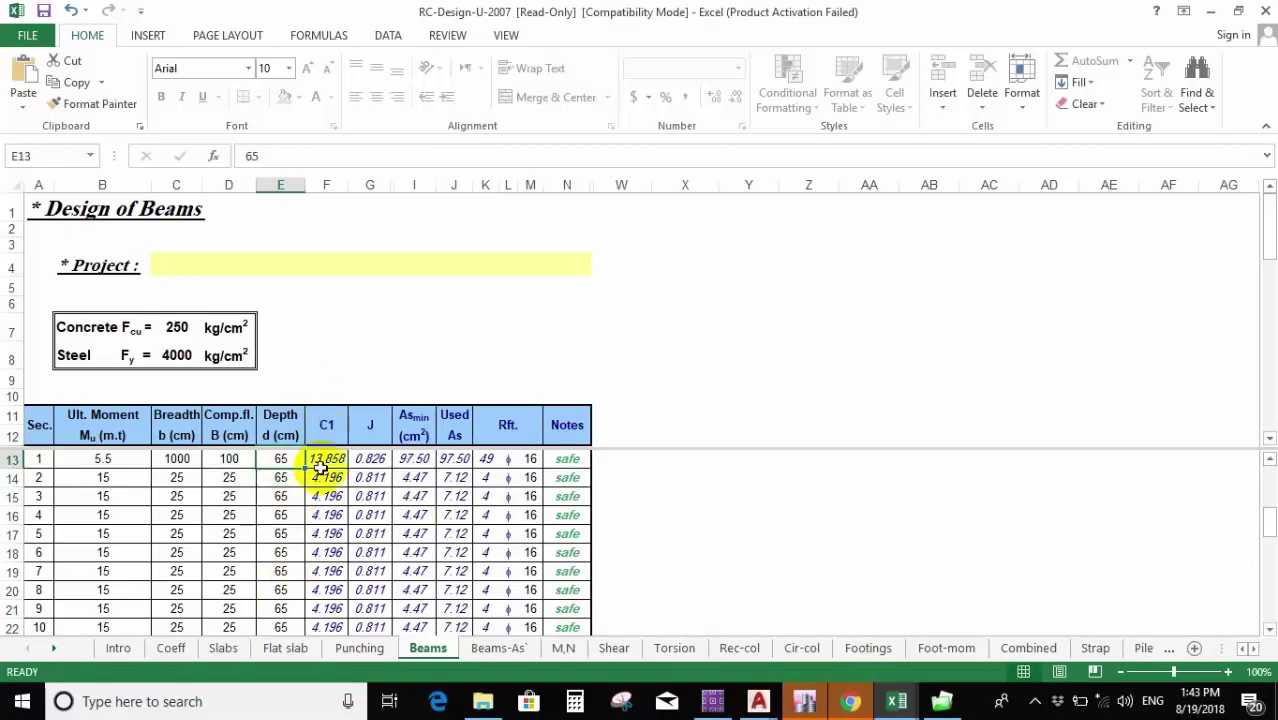
type("16")
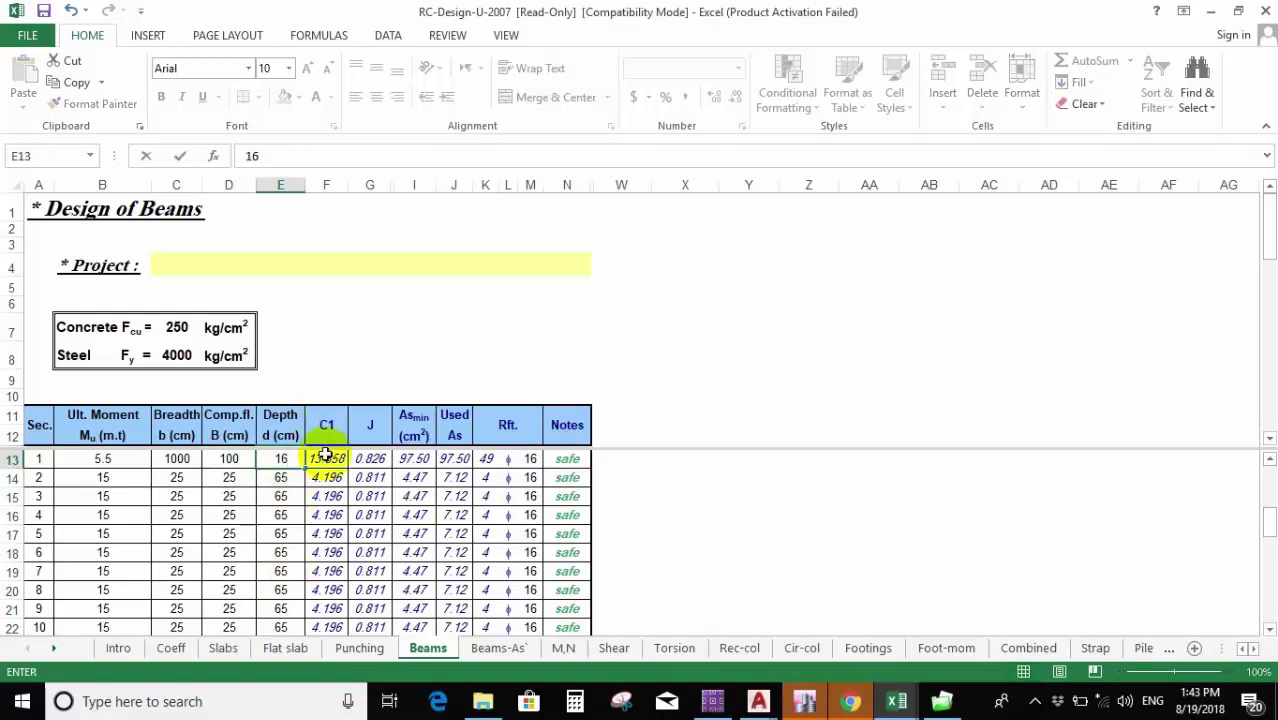
key("Return")
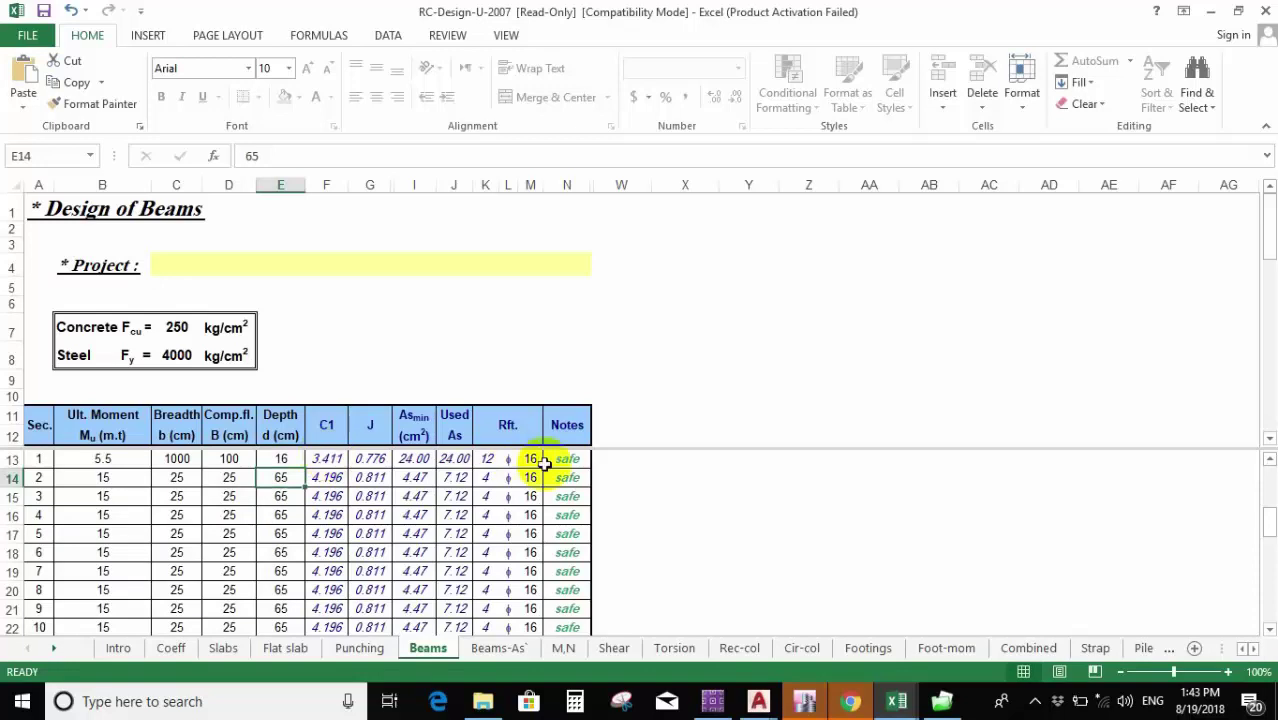
Correct section 1's breadth b to 100 cm and review its required reinforcement.
left_click(186, 460)
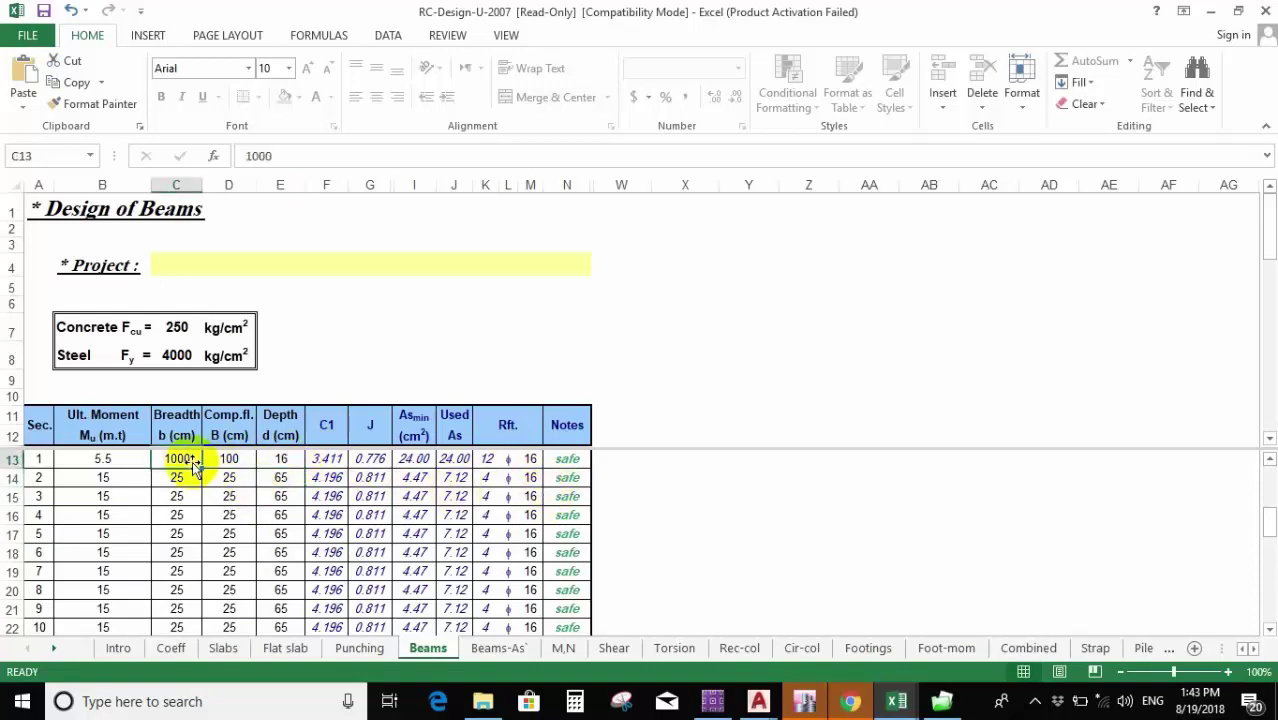
double_click(180, 467)
scroll(217, 481, "up", 10)
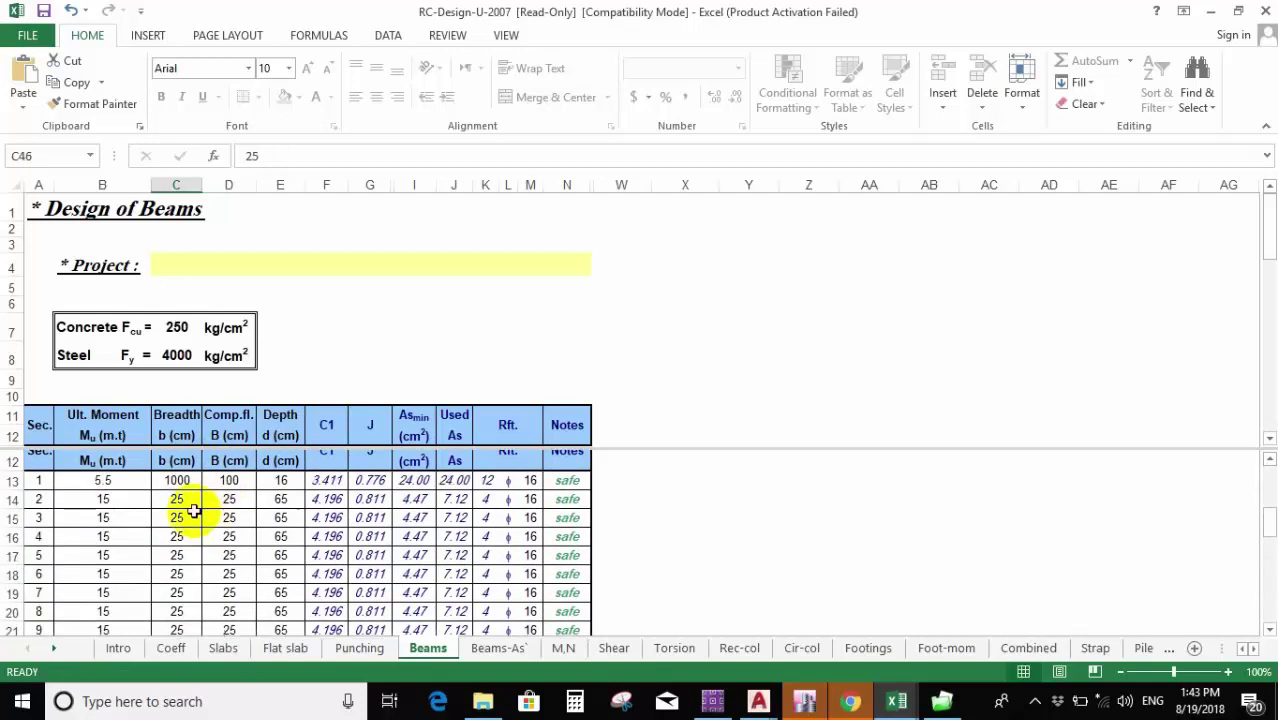
left_click(184, 477)
type("10")
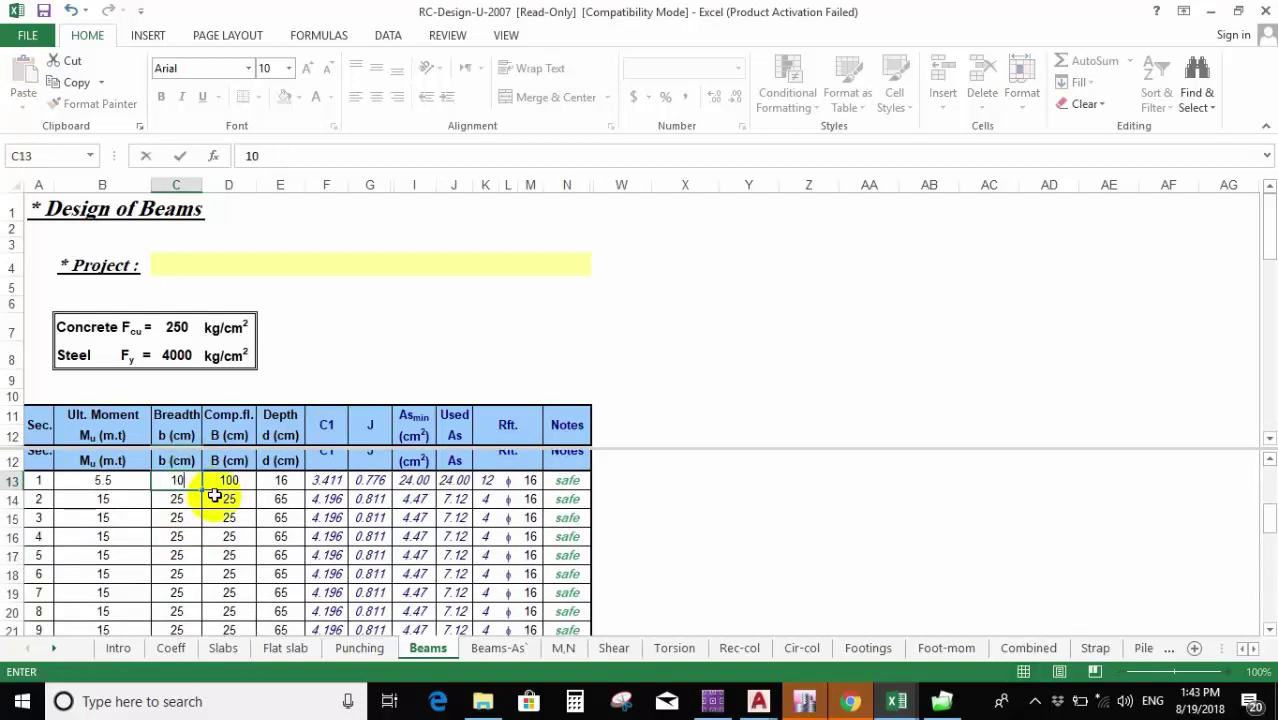
key("Return")
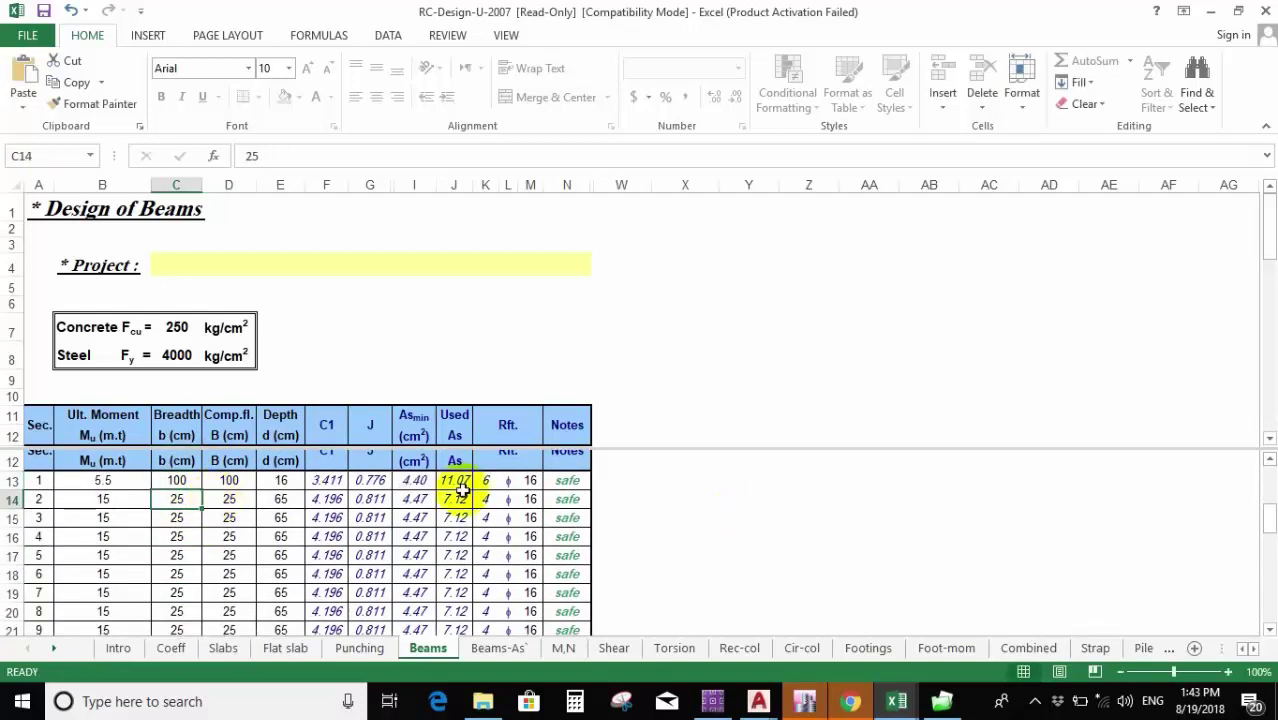
scroll(452, 475, "up", 4)
scroll(447, 464, "down", 3)
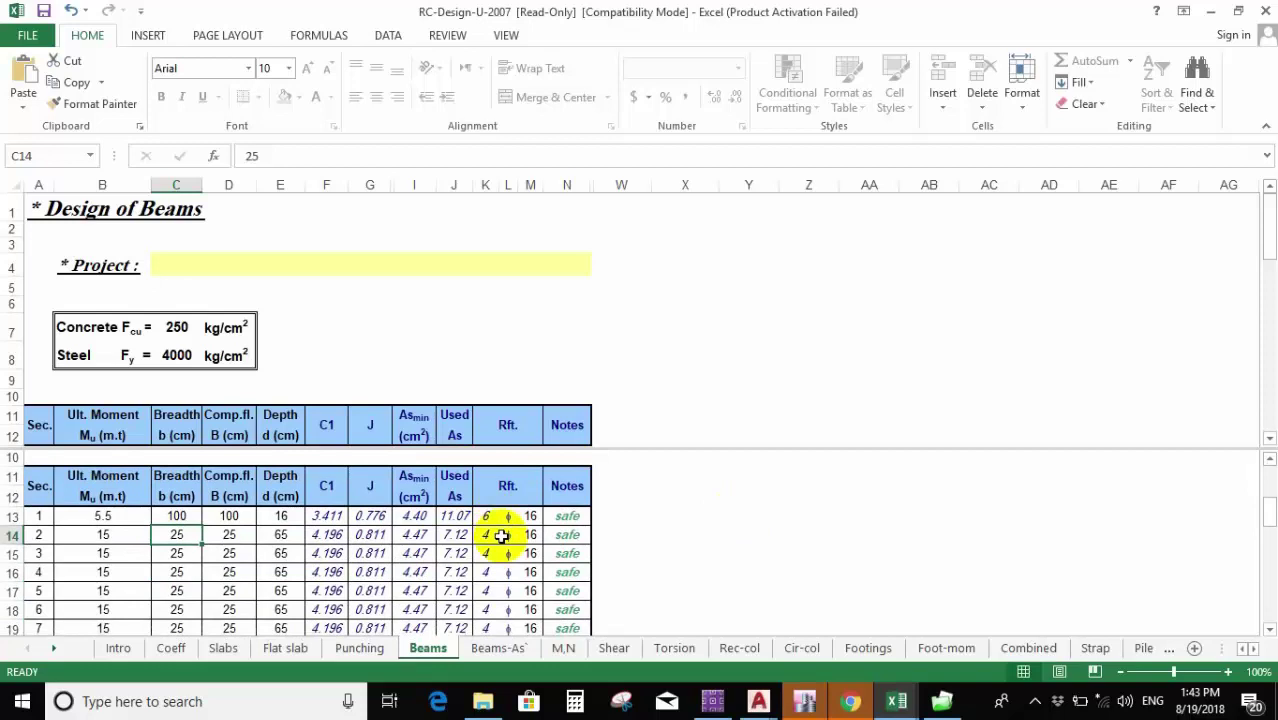
Check the bar-count formula for section 1, then start Excel 2013 separately with a new blank workbook.
left_click(485, 516)
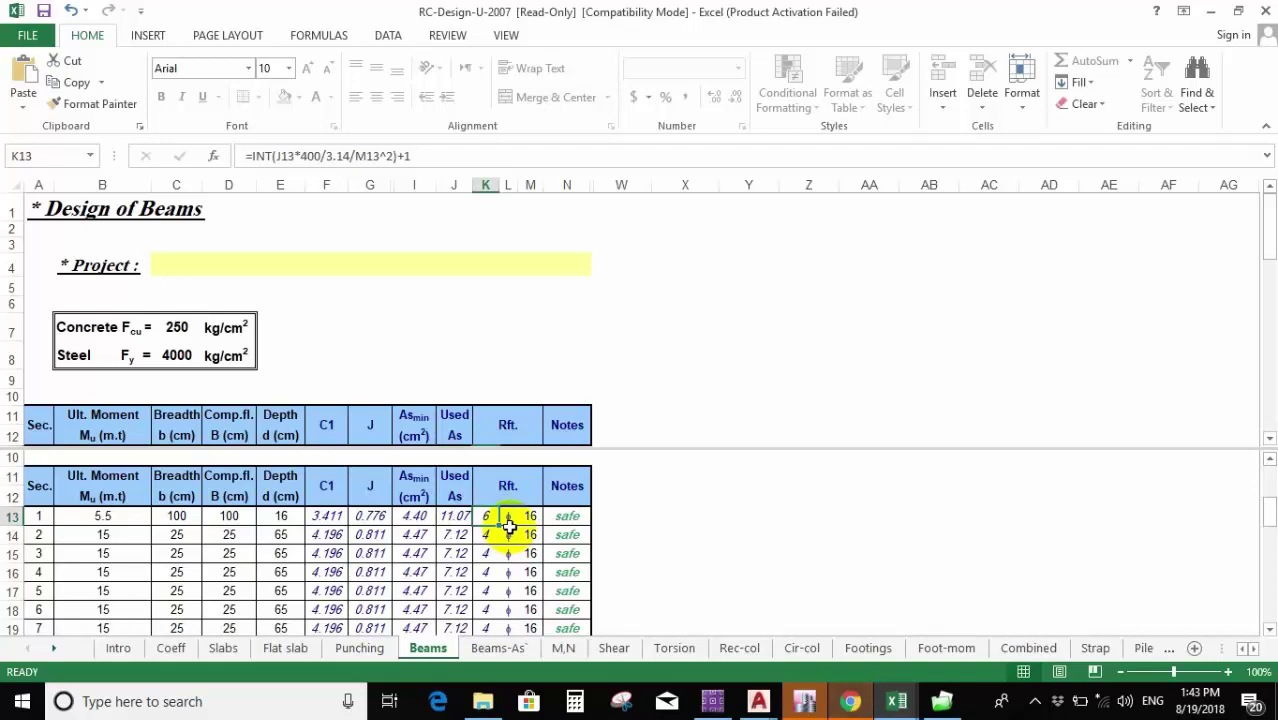
left_click(574, 701)
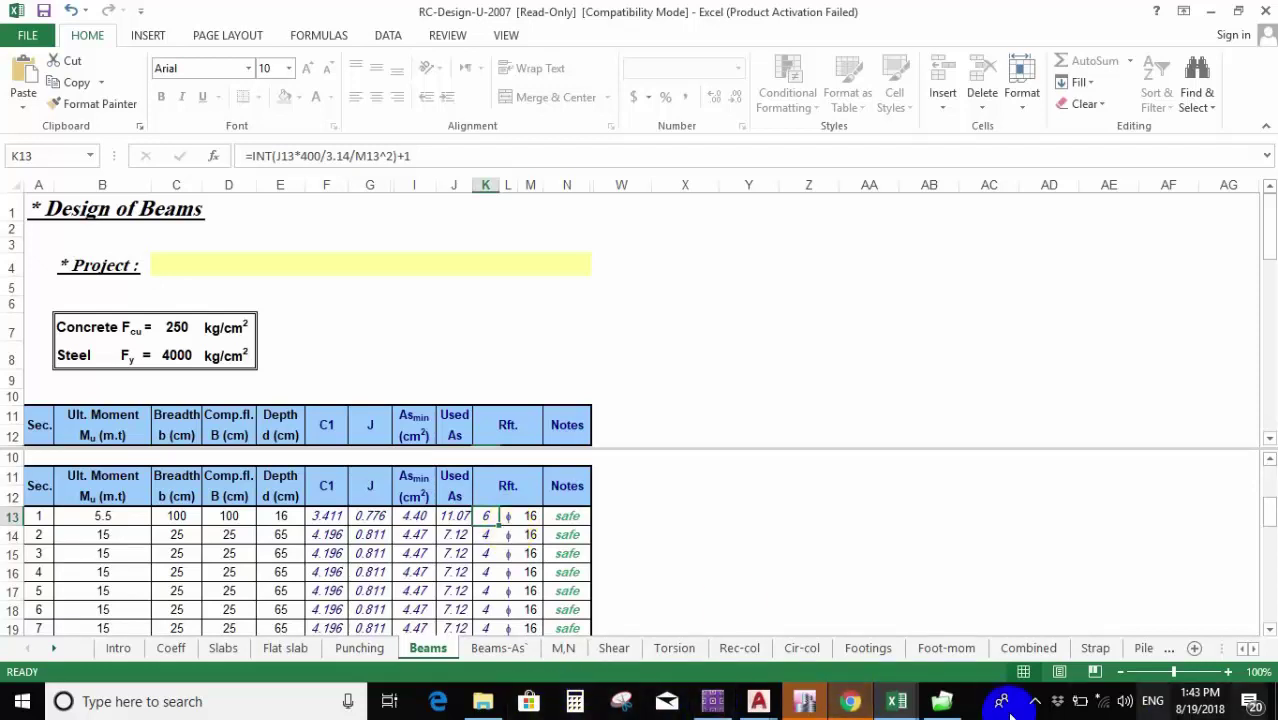
left_click(485, 702)
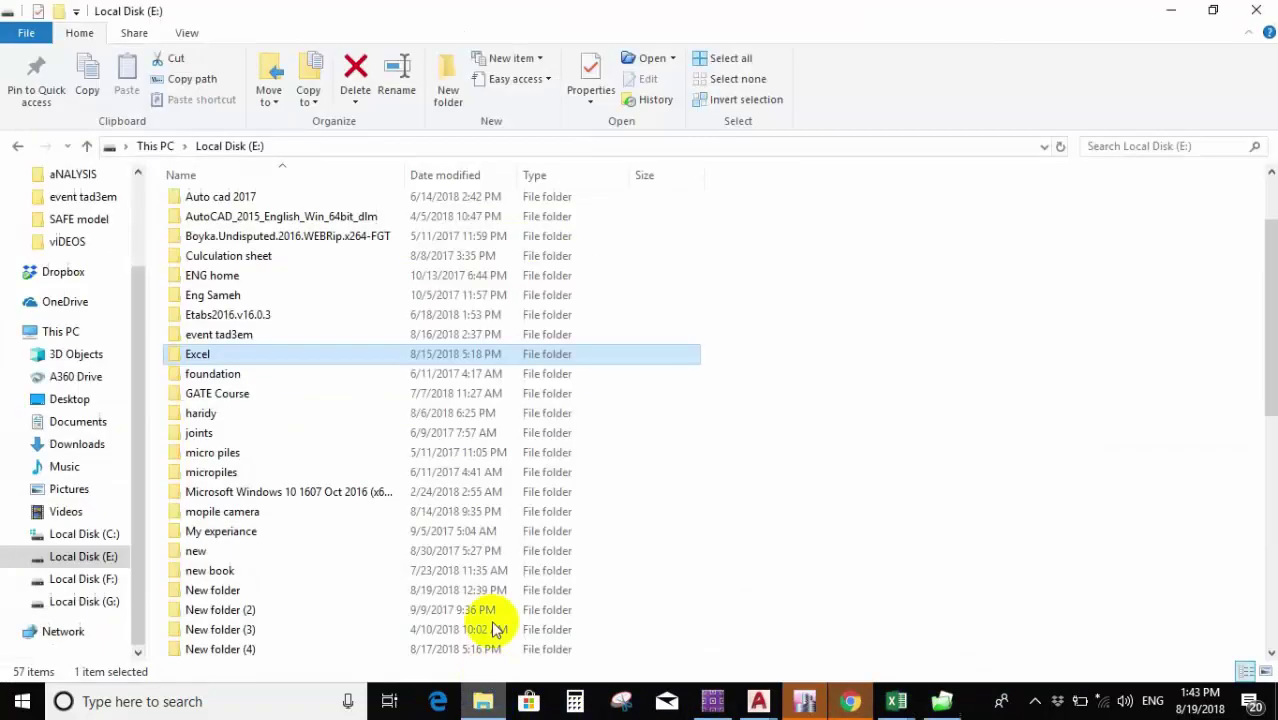
left_click(123, 702)
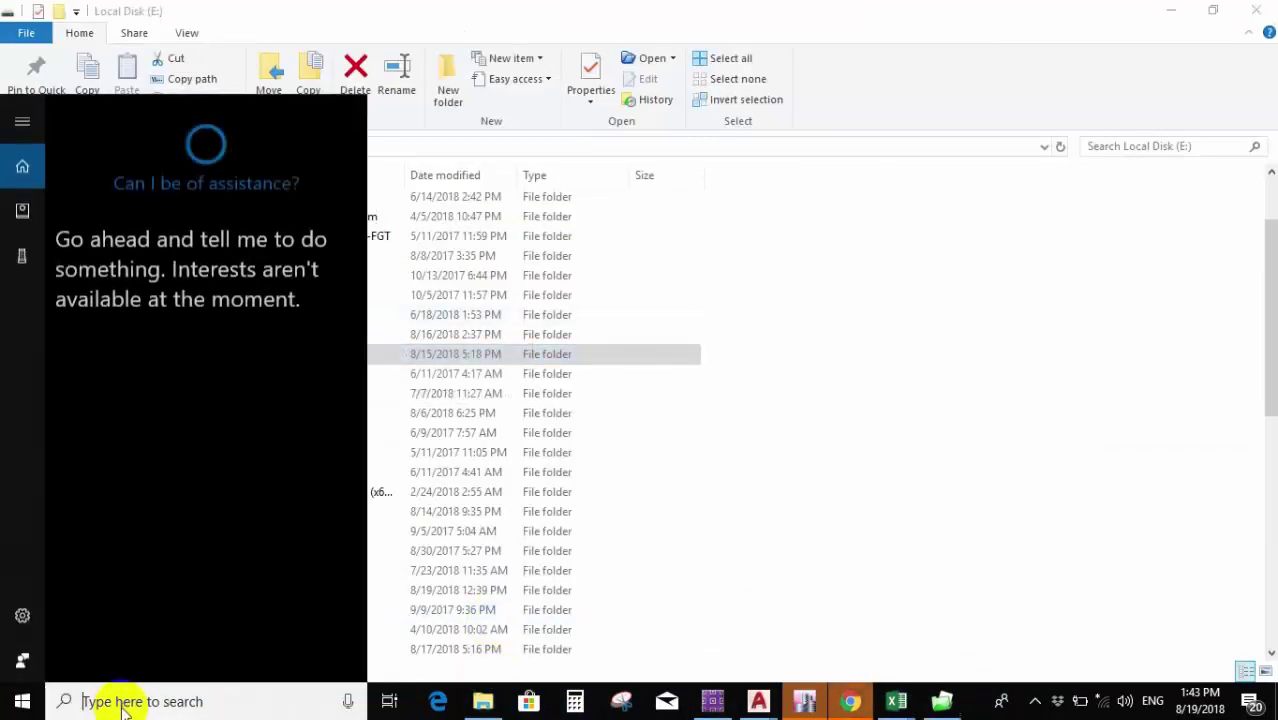
type("exc")
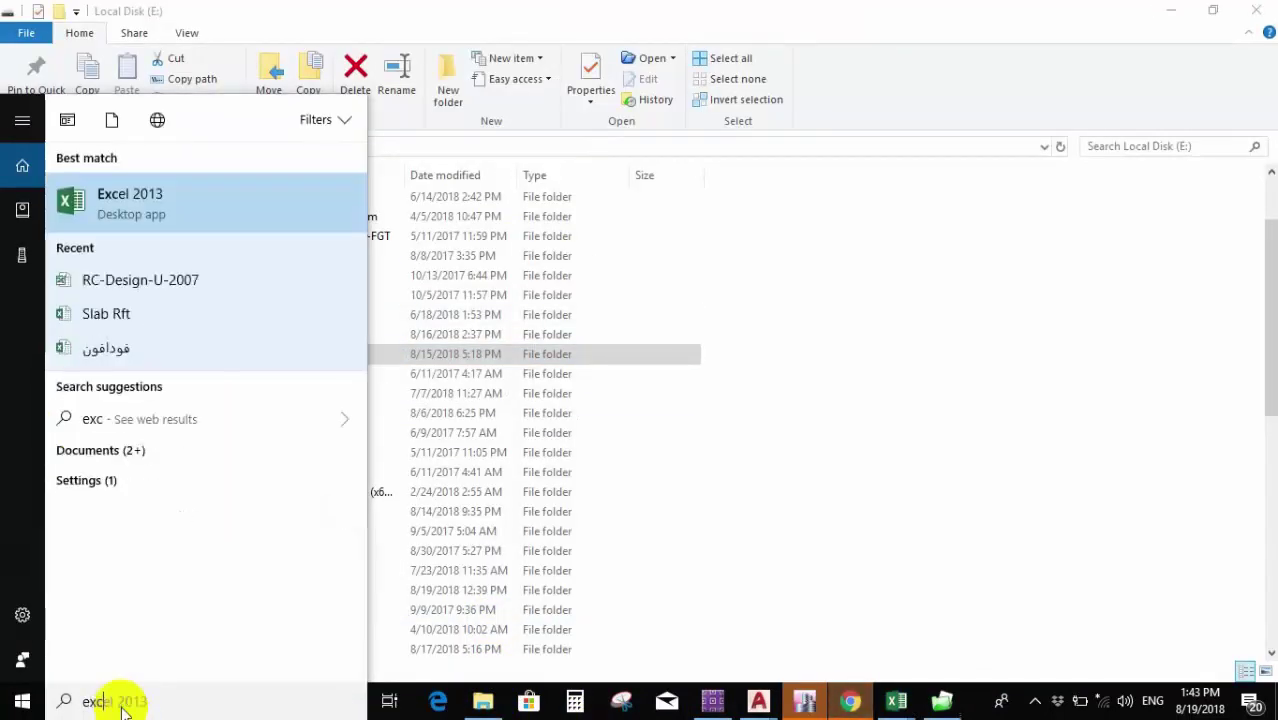
left_click(228, 196)
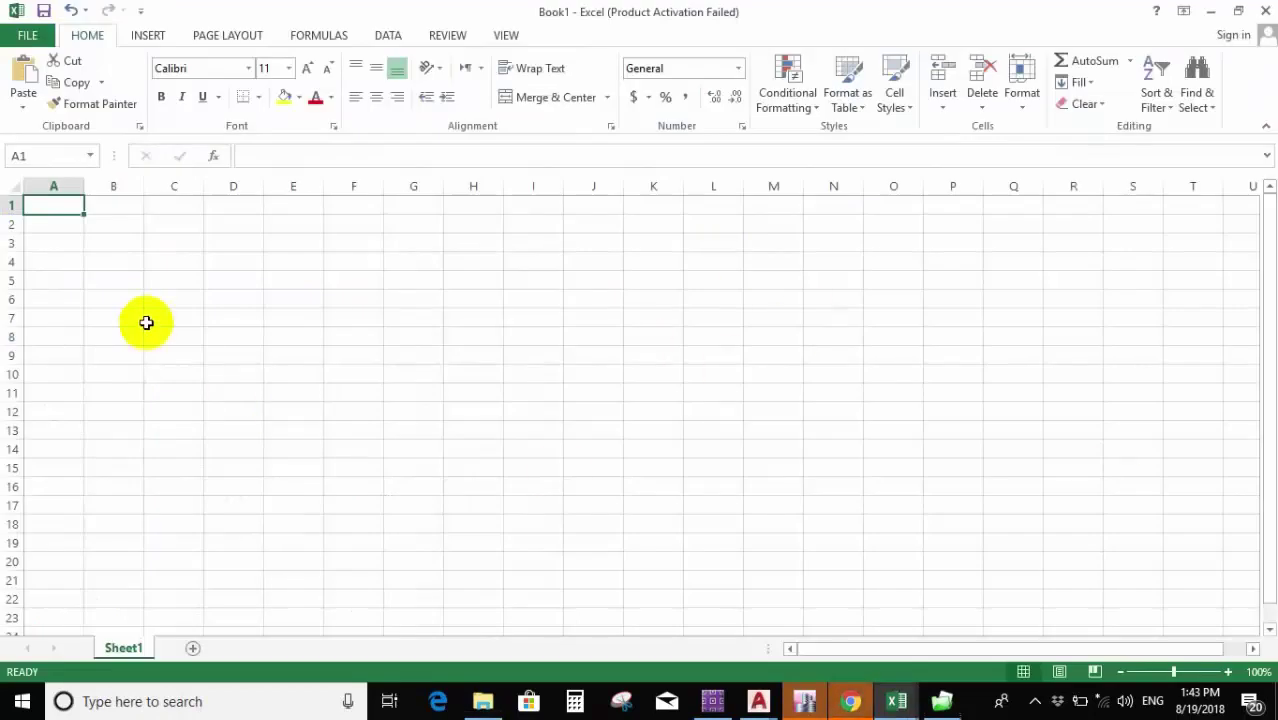
Enter the column headings n, D and area in cells C7, D7 and E7.
left_click_drag(160, 318, 175, 356)
left_click(175, 318)
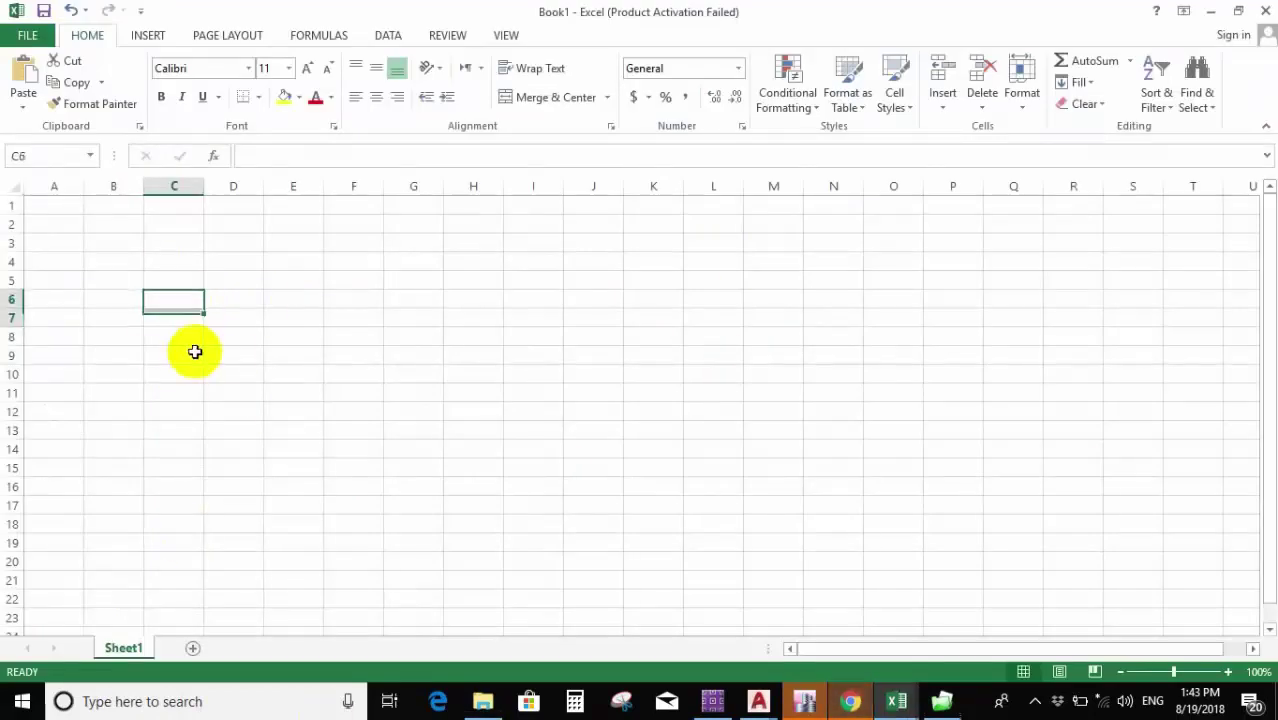
type("n")
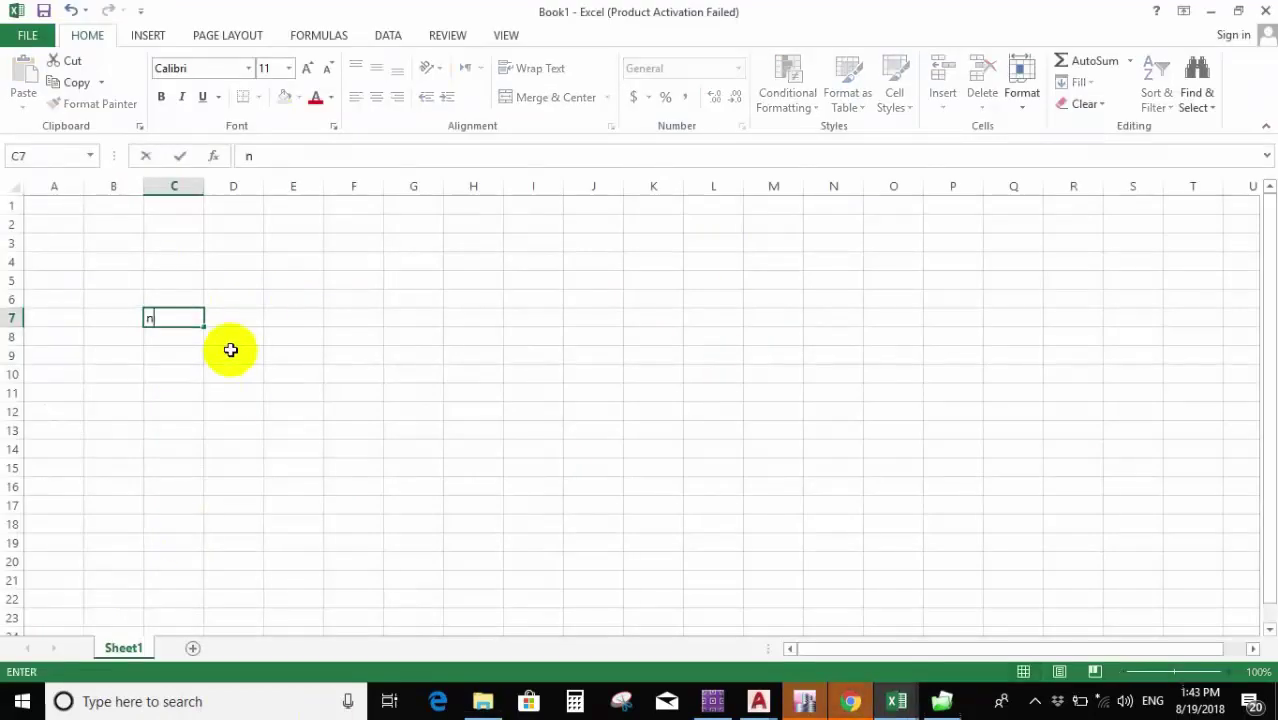
left_click(250, 318)
type("D")
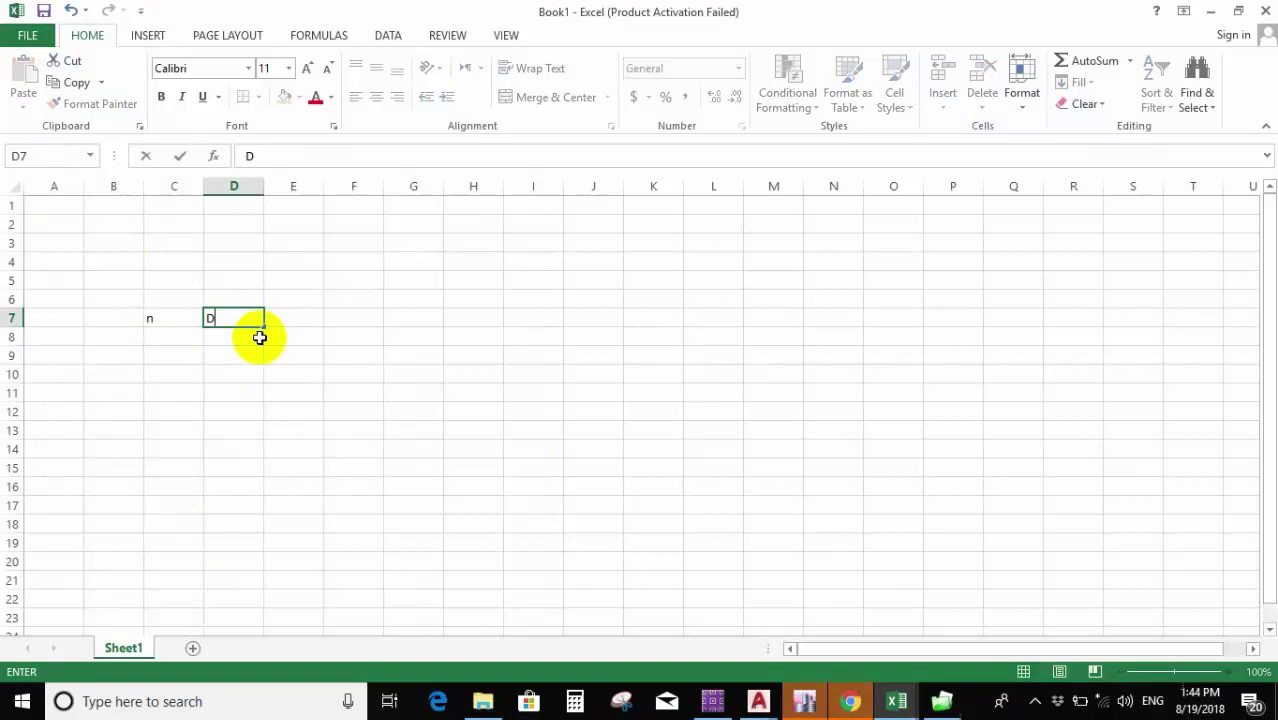
left_click(297, 318)
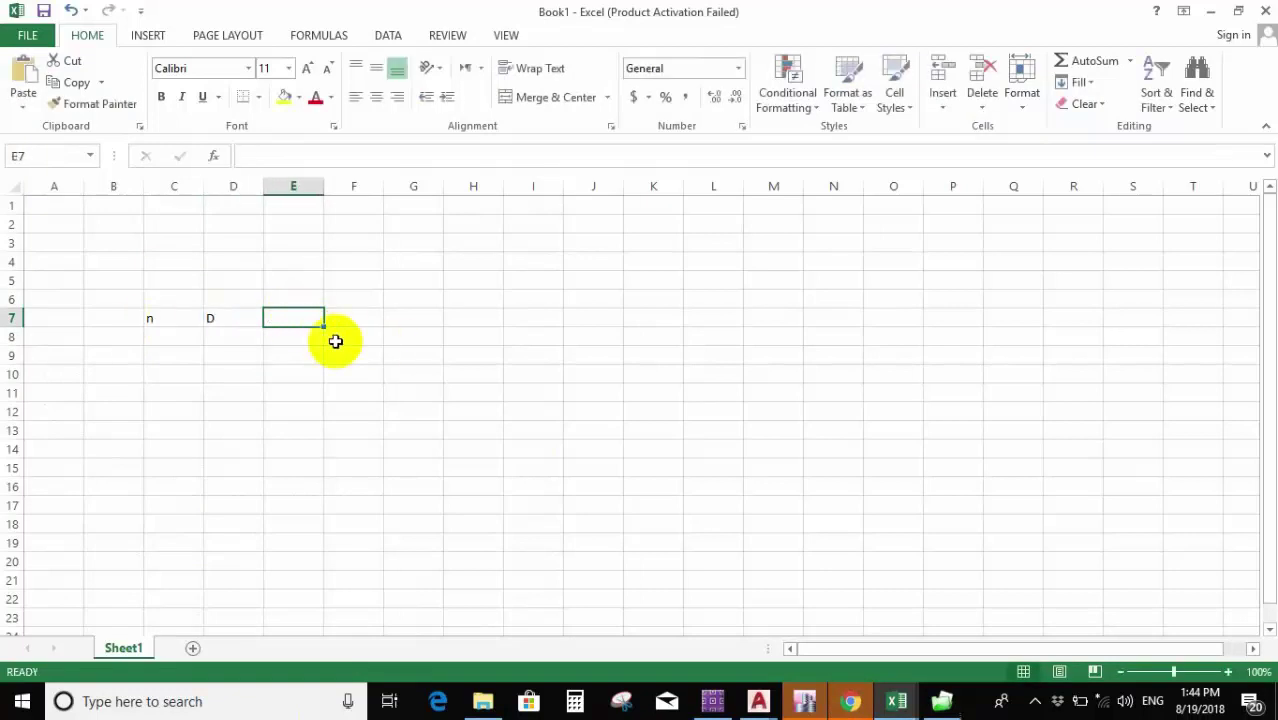
type("area")
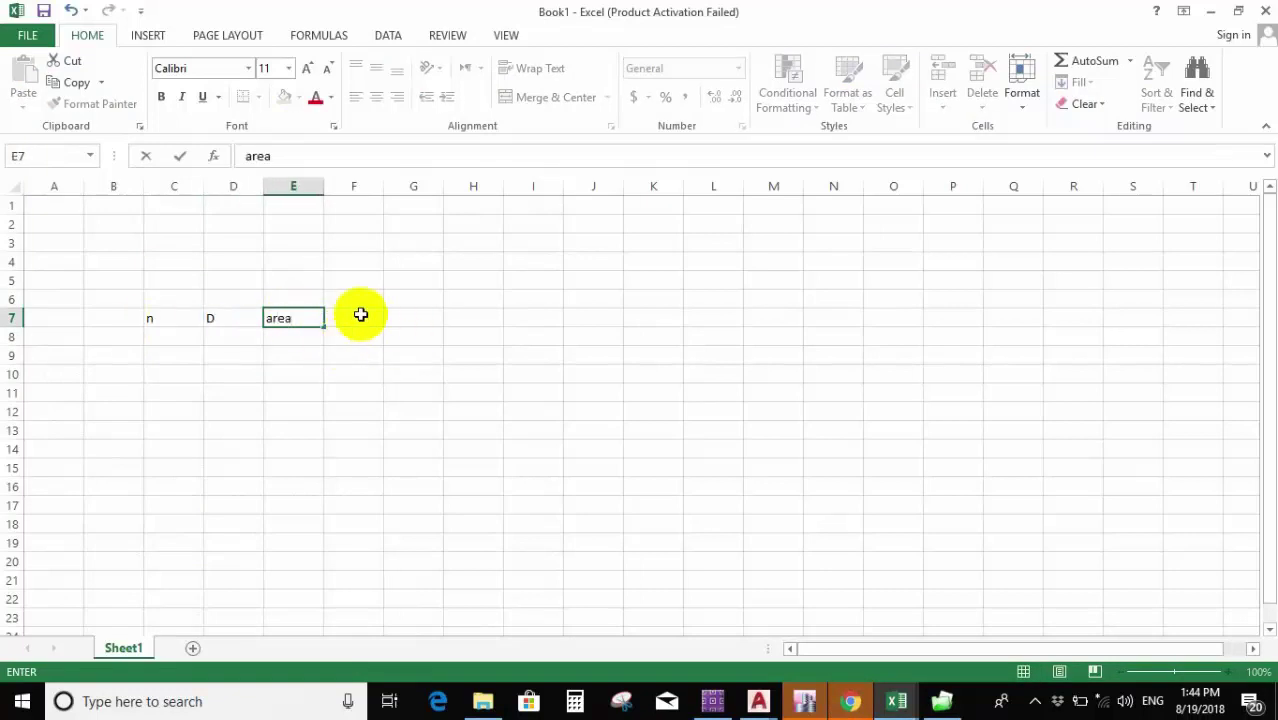
left_click(530, 356)
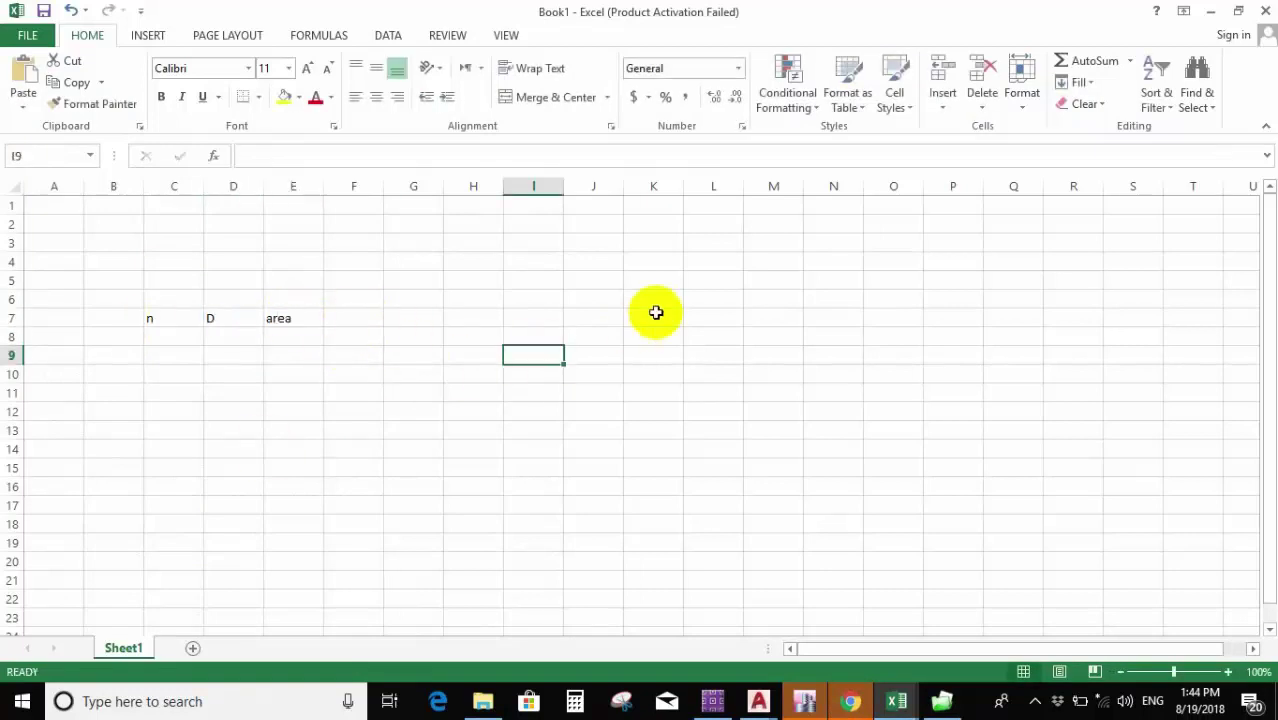
In E8 under the area heading, enter the bar area formula =C8*.25*3.14*D8*D8.
left_click(305, 340)
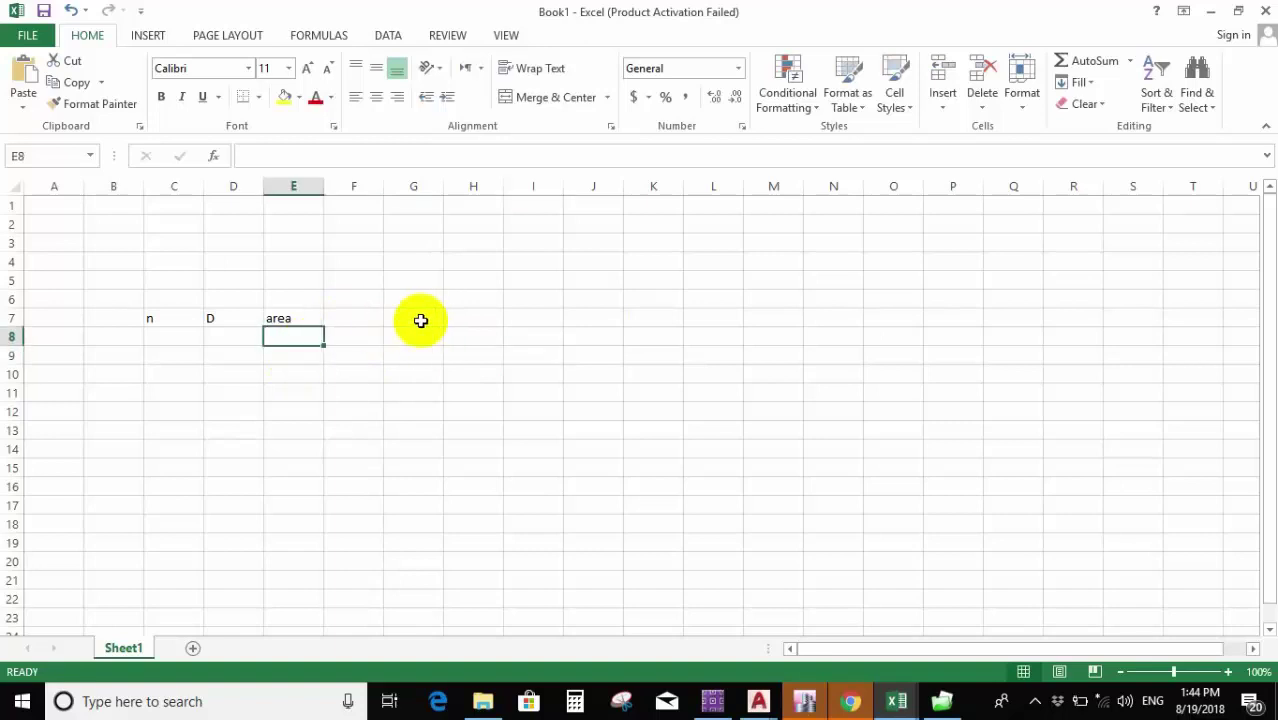
left_click(193, 336)
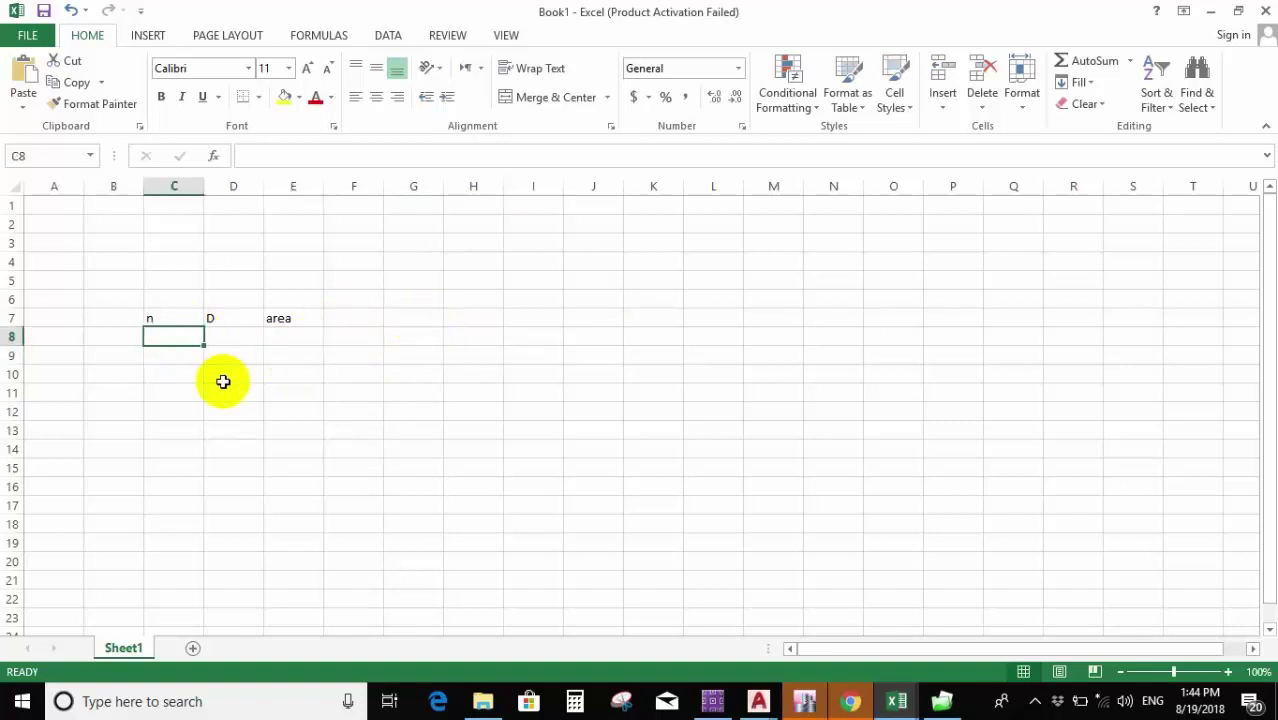
left_click(288, 344)
left_click(311, 158)
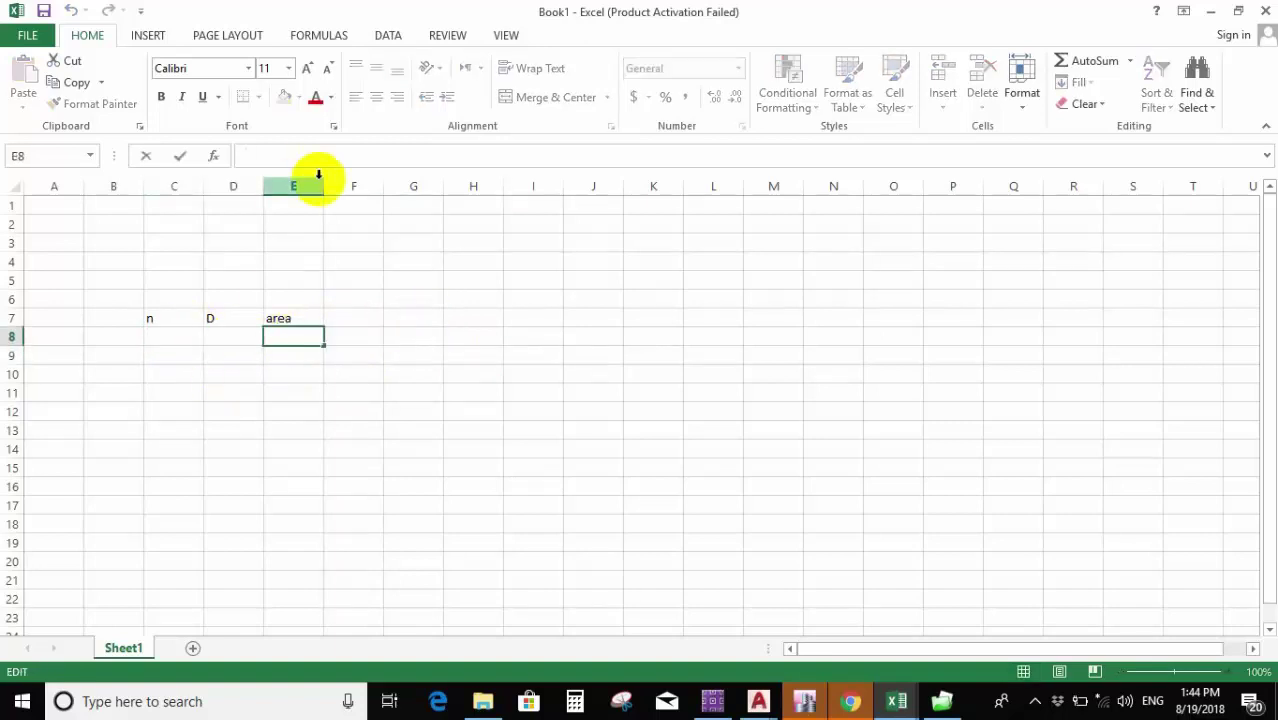
type("=")
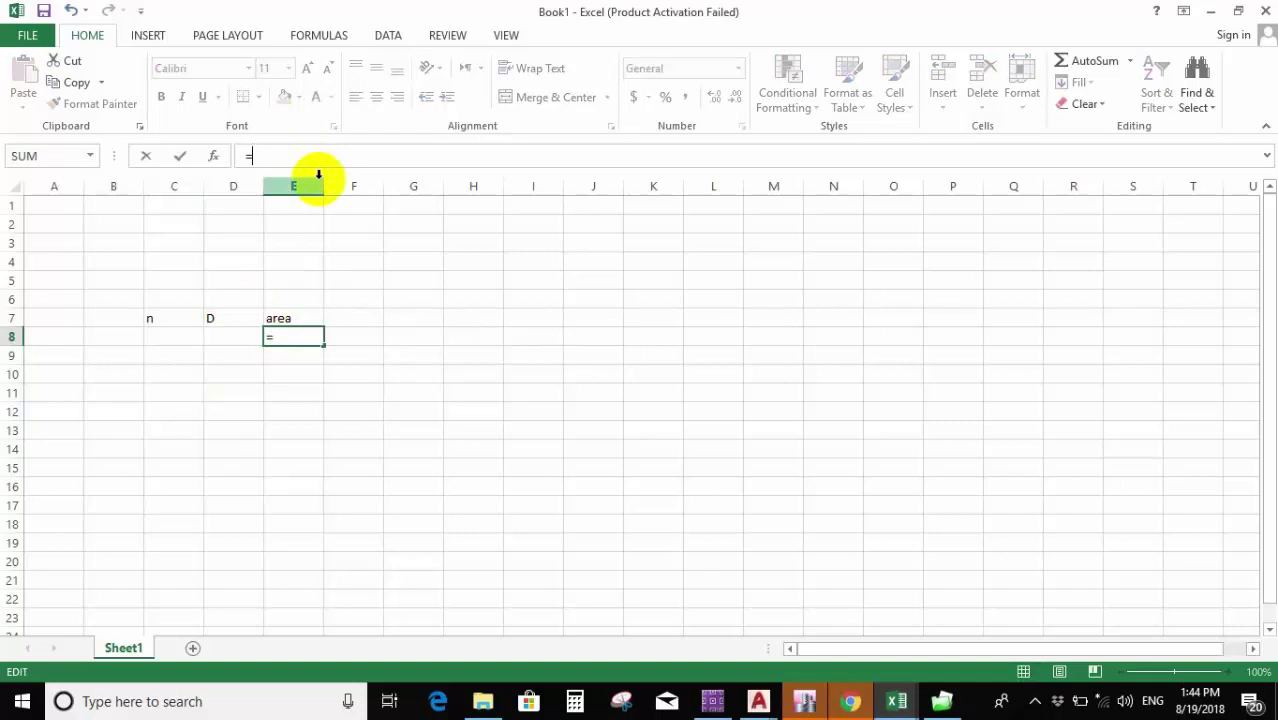
left_click(188, 331)
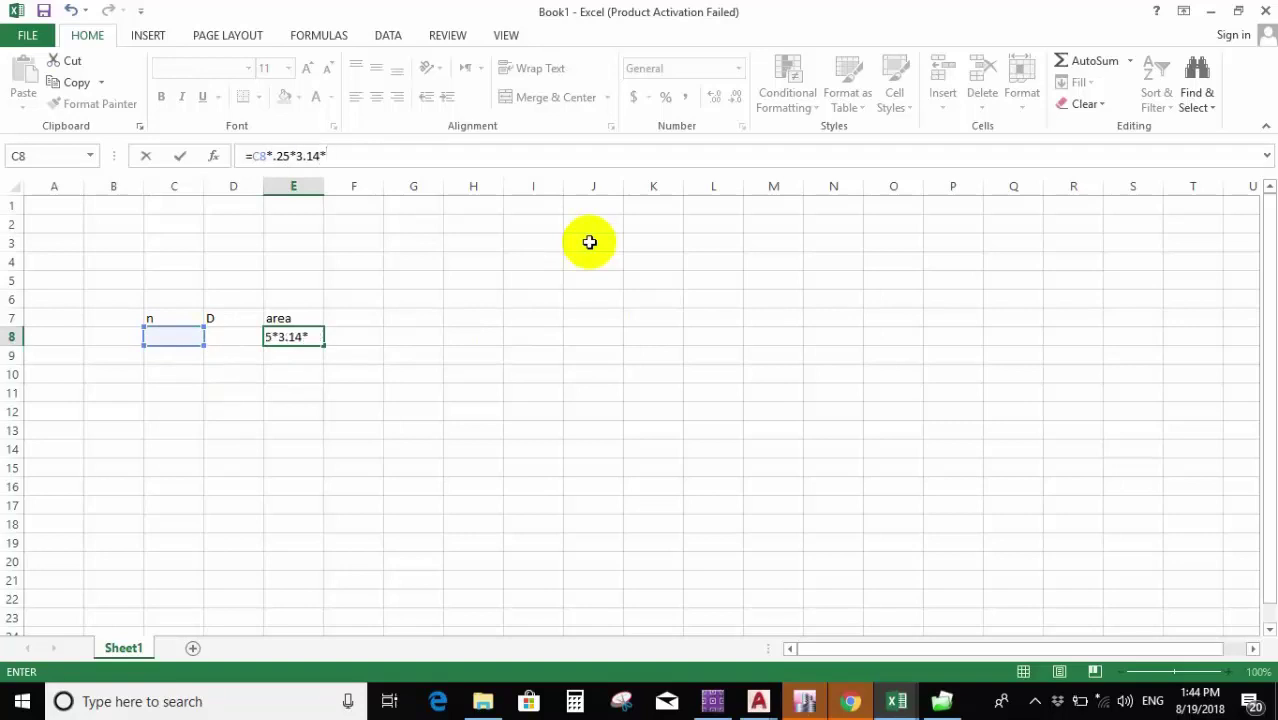
left_click(210, 337)
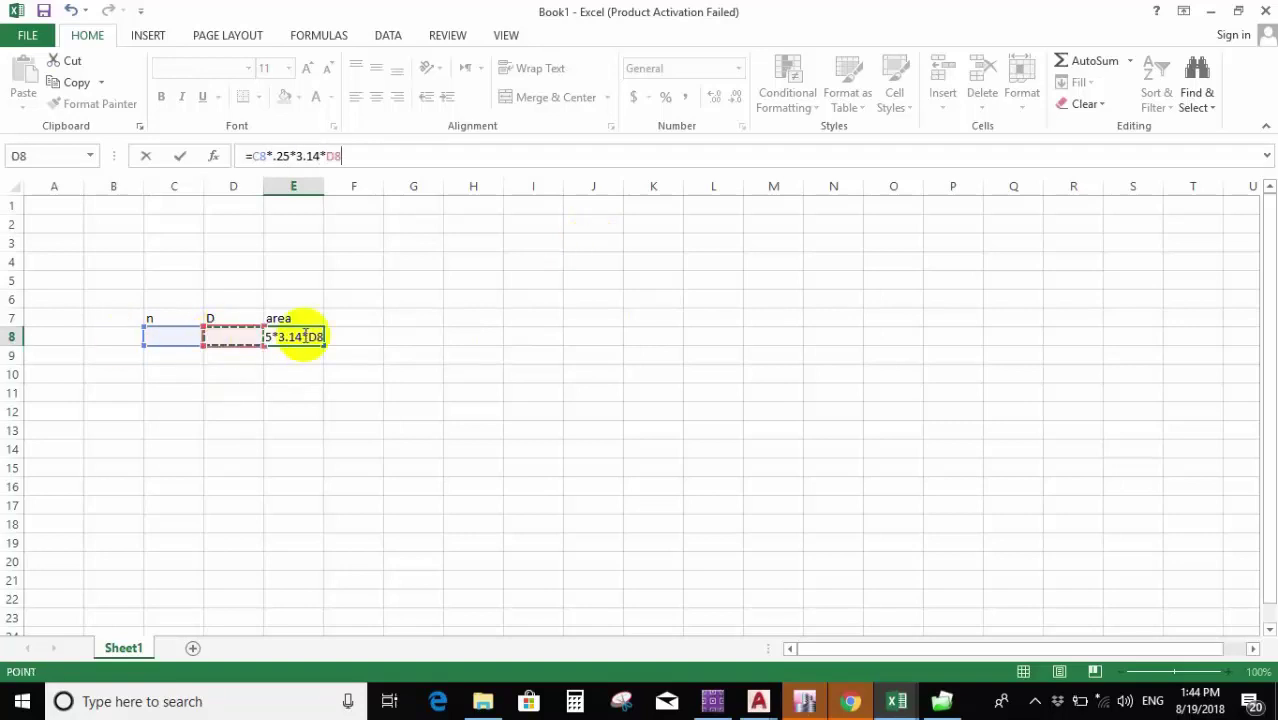
type("*")
left_click(255, 337)
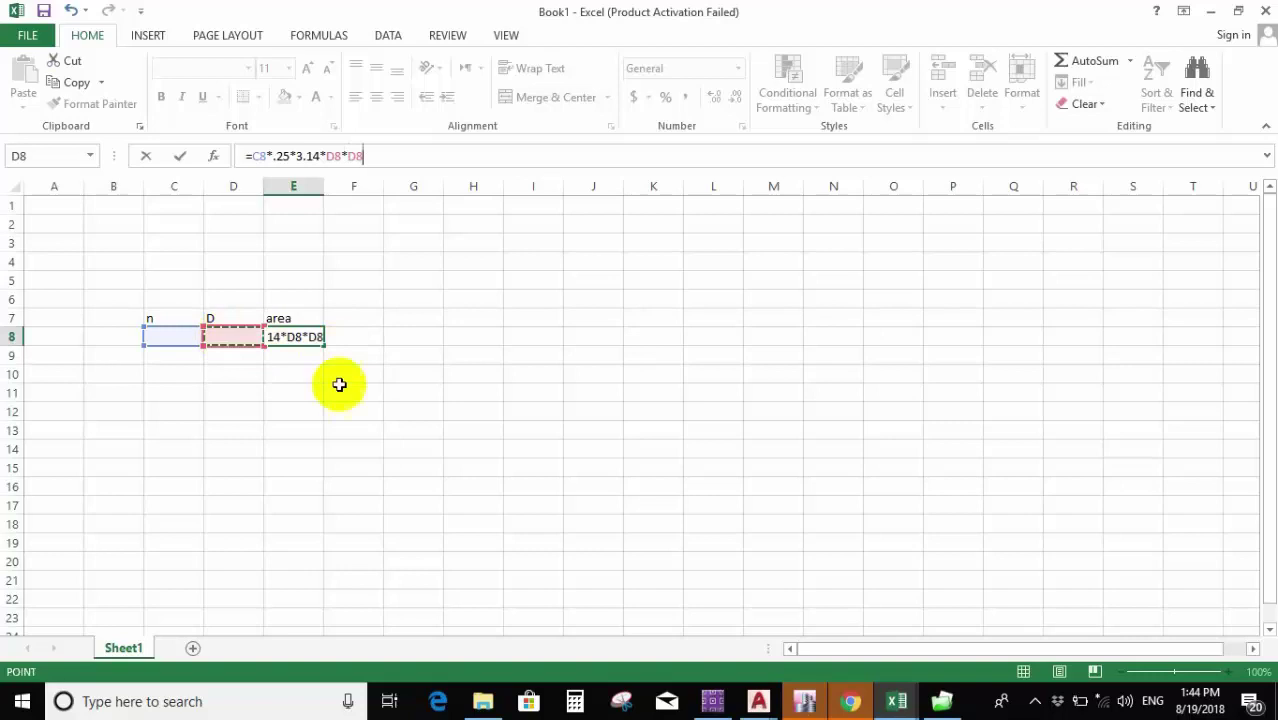
key("Return")
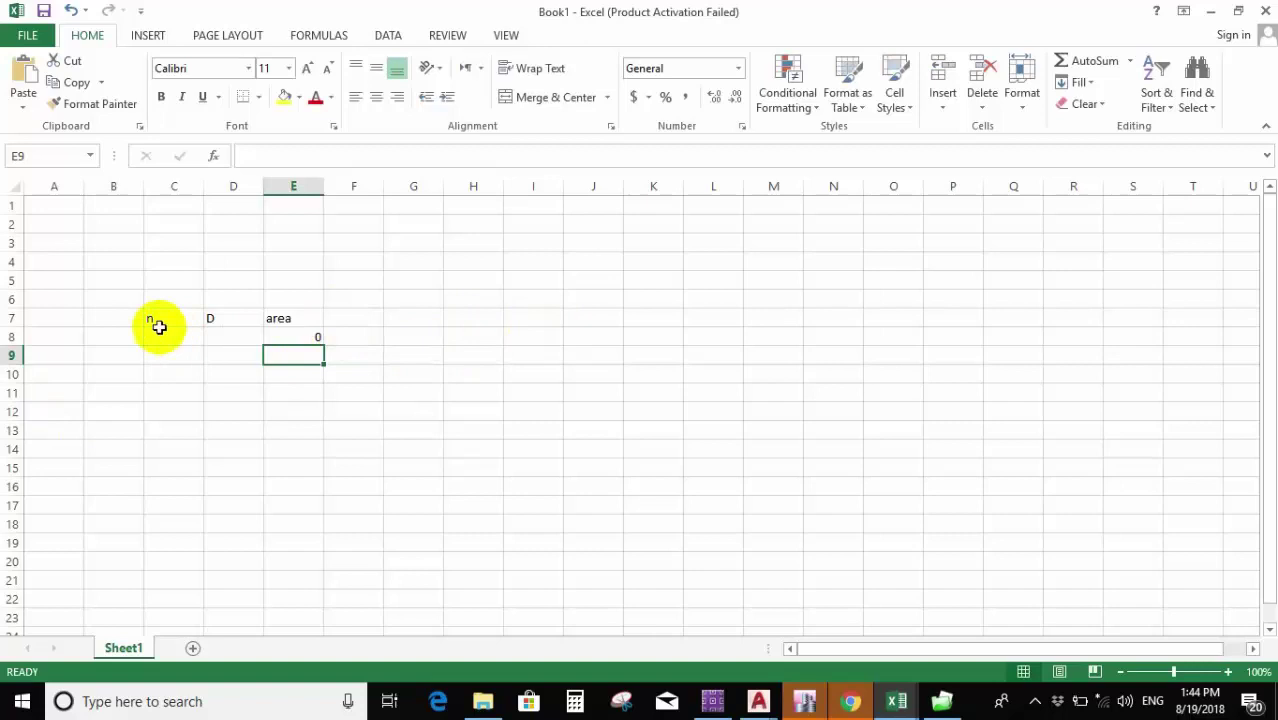
Enter 6 bars under n in C8 and a diameter of 16 under D in D8.
left_click(188, 341)
type("6")
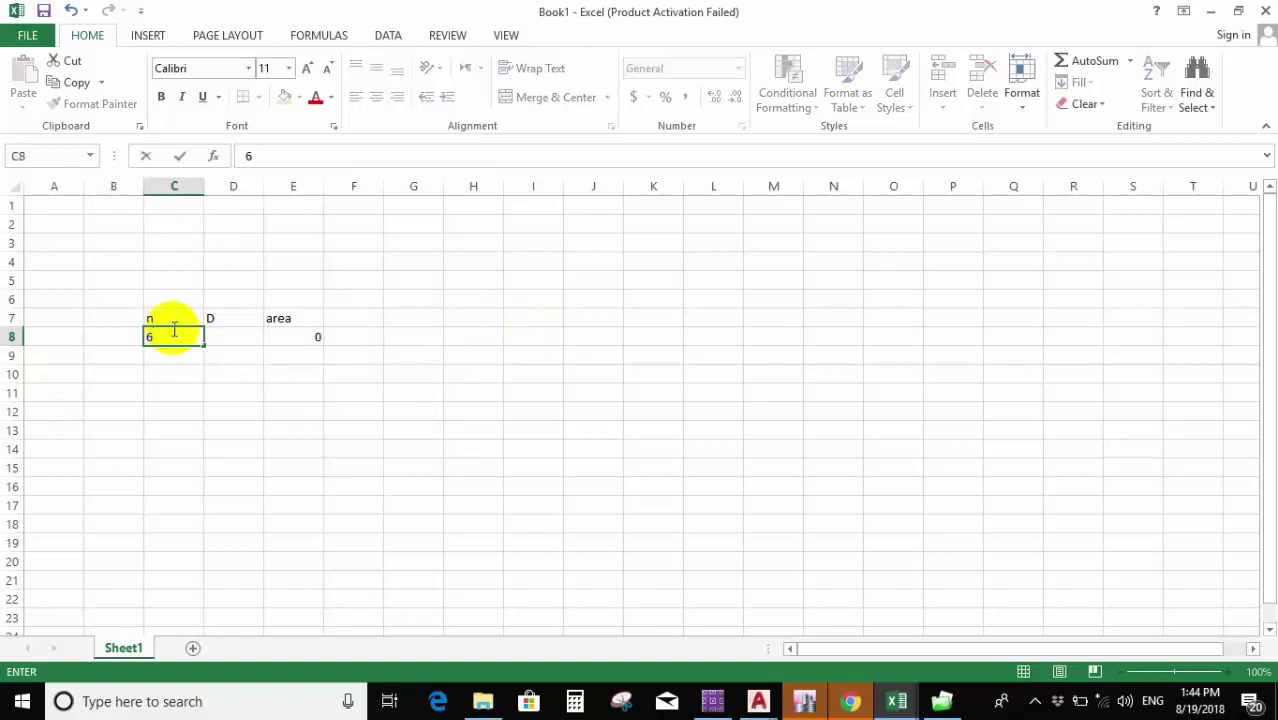
left_click(214, 337)
type("16")
key("ctrl+Return")
key("Return")
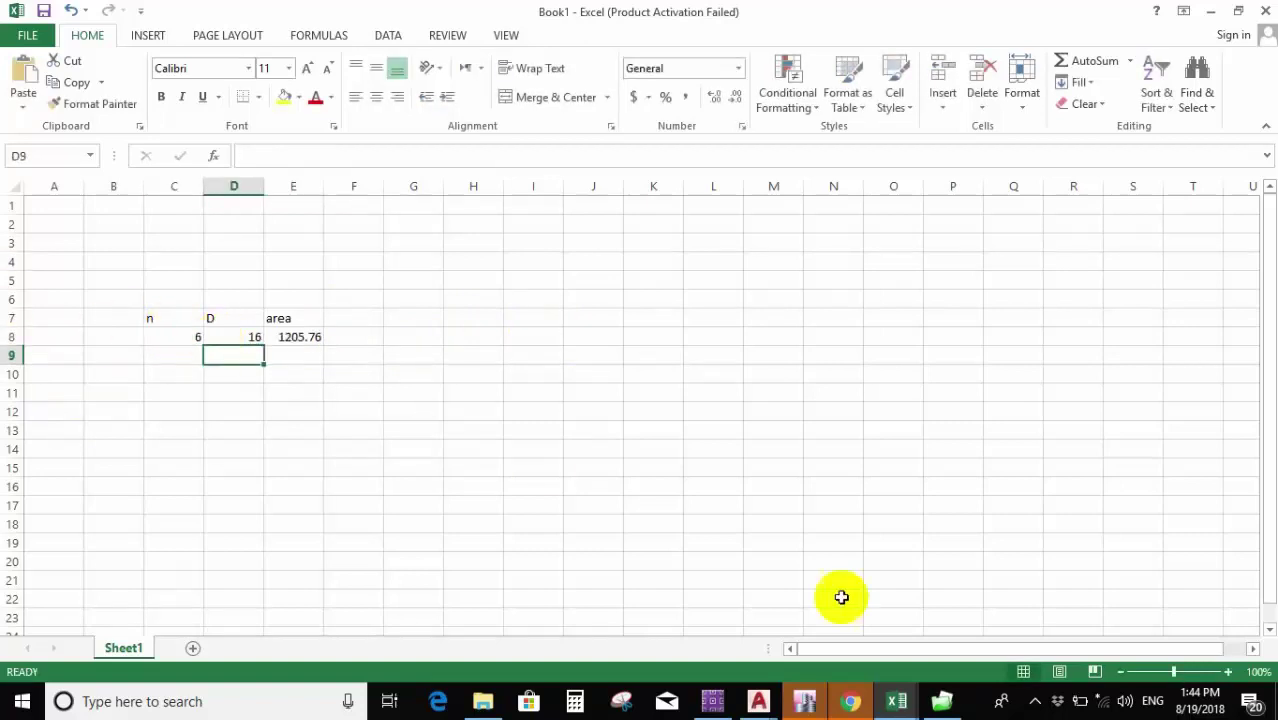
Record the area of the 6 bars of diameter 16 in I14 as the fixed value 1205.76.
left_click(530, 449)
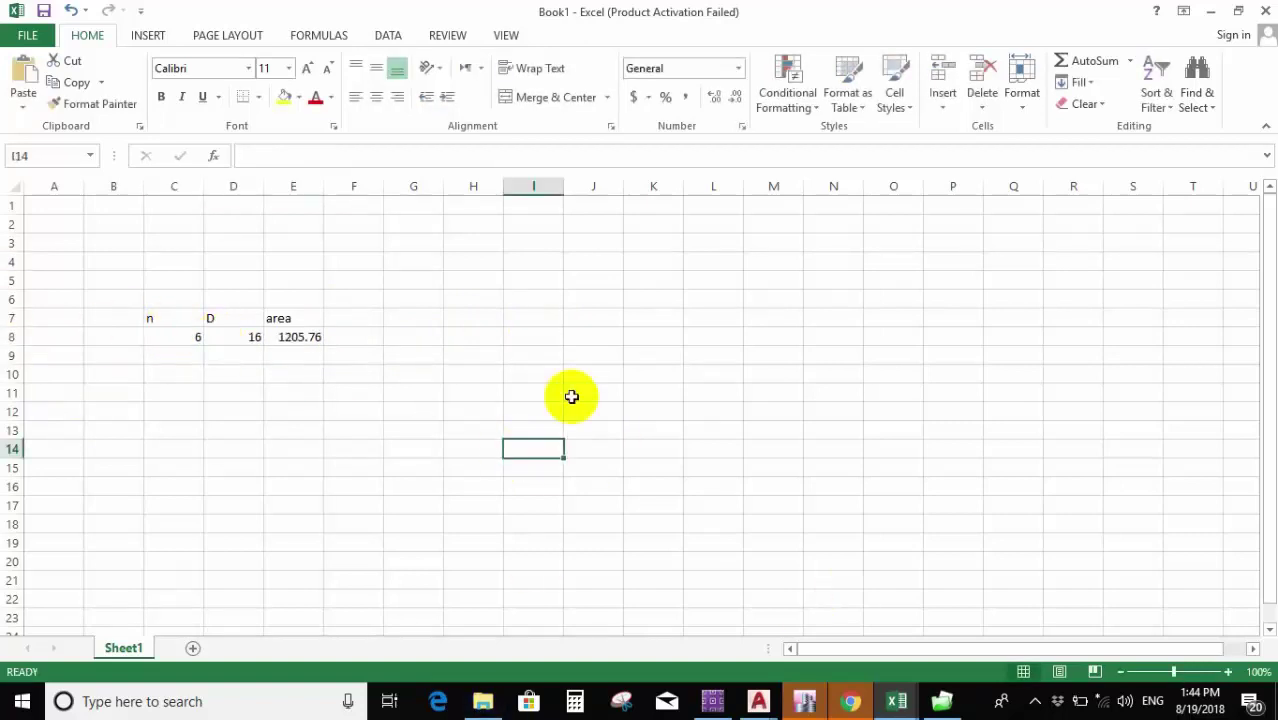
type("1205.76")
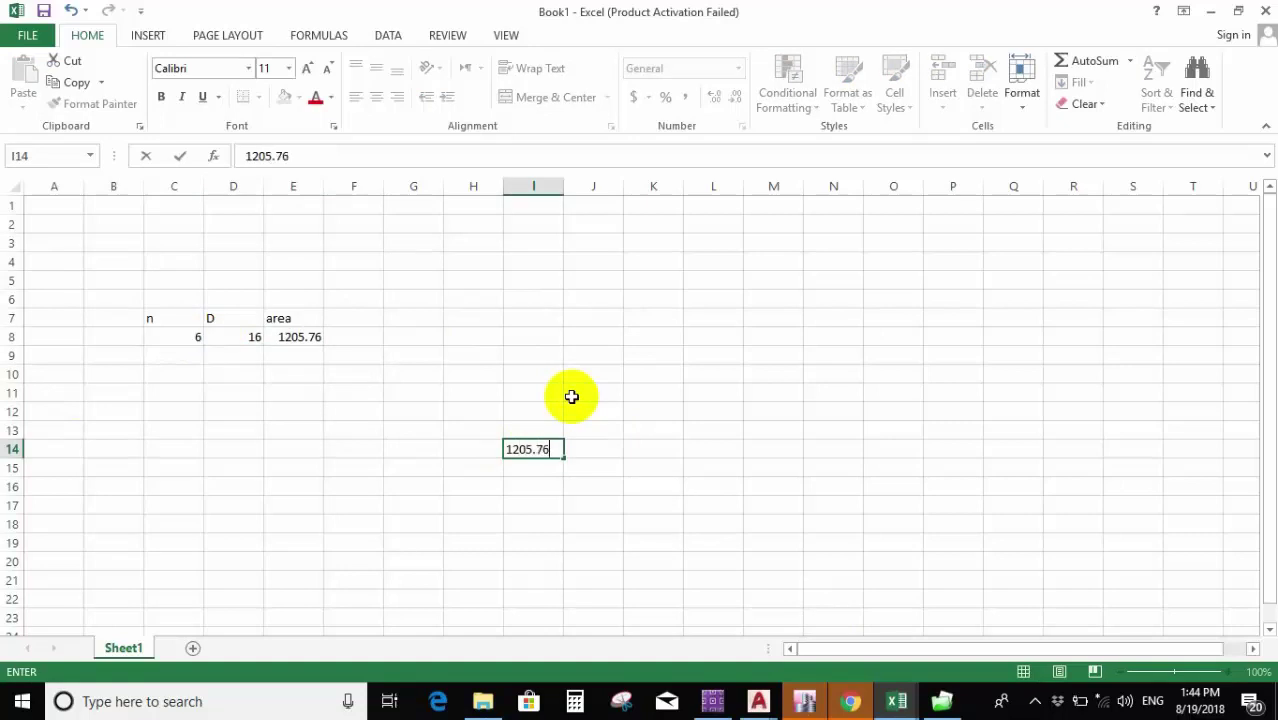
key("Return")
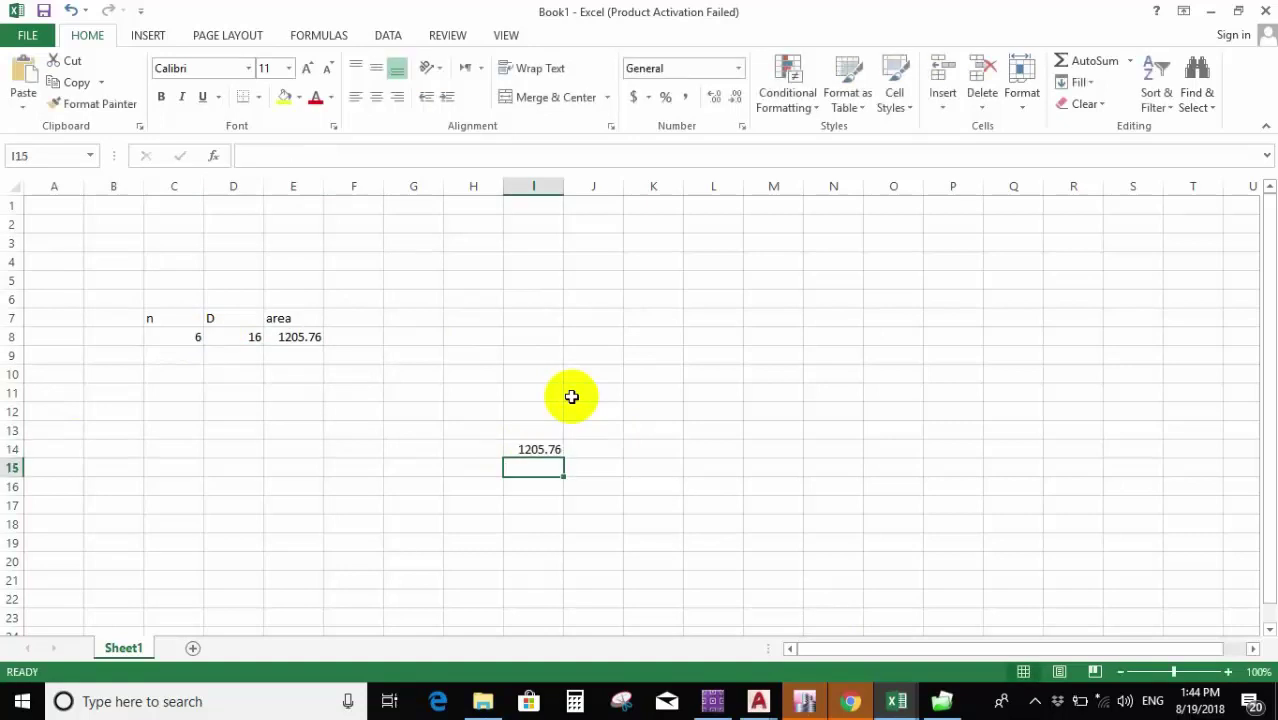
Change the bar count in C8 to 5 and the diameter in D8 to 10.
left_click(192, 339)
type("5")
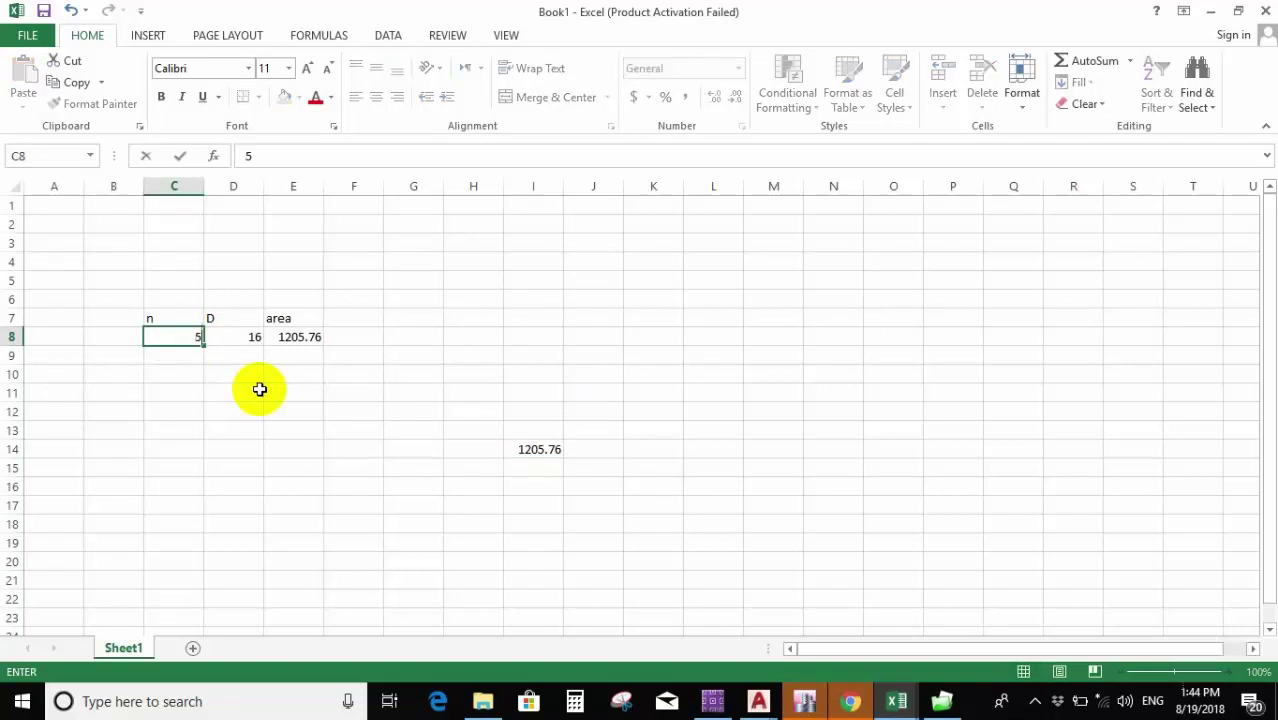
left_click(257, 339)
type("10")
key("Return")
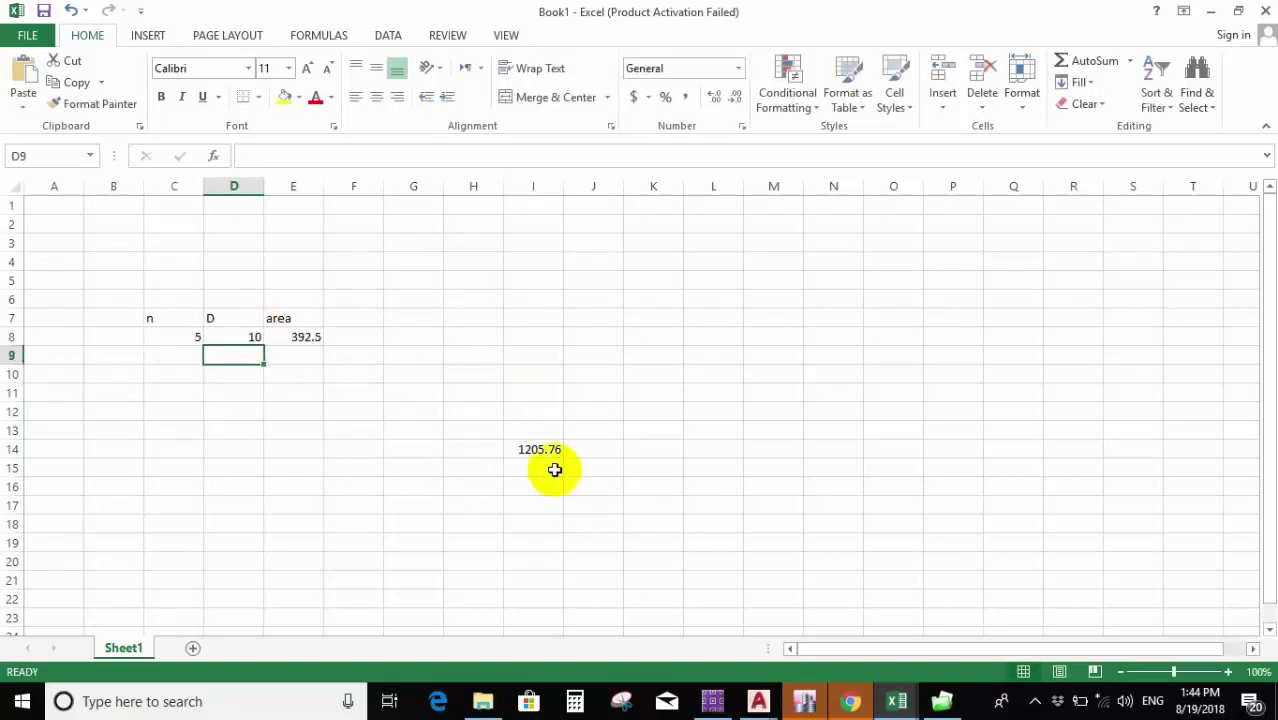
Label H14 as Delta m and enter the area 392.5 of the 5 bars of diameter 10 in J14.
left_click(459, 451)
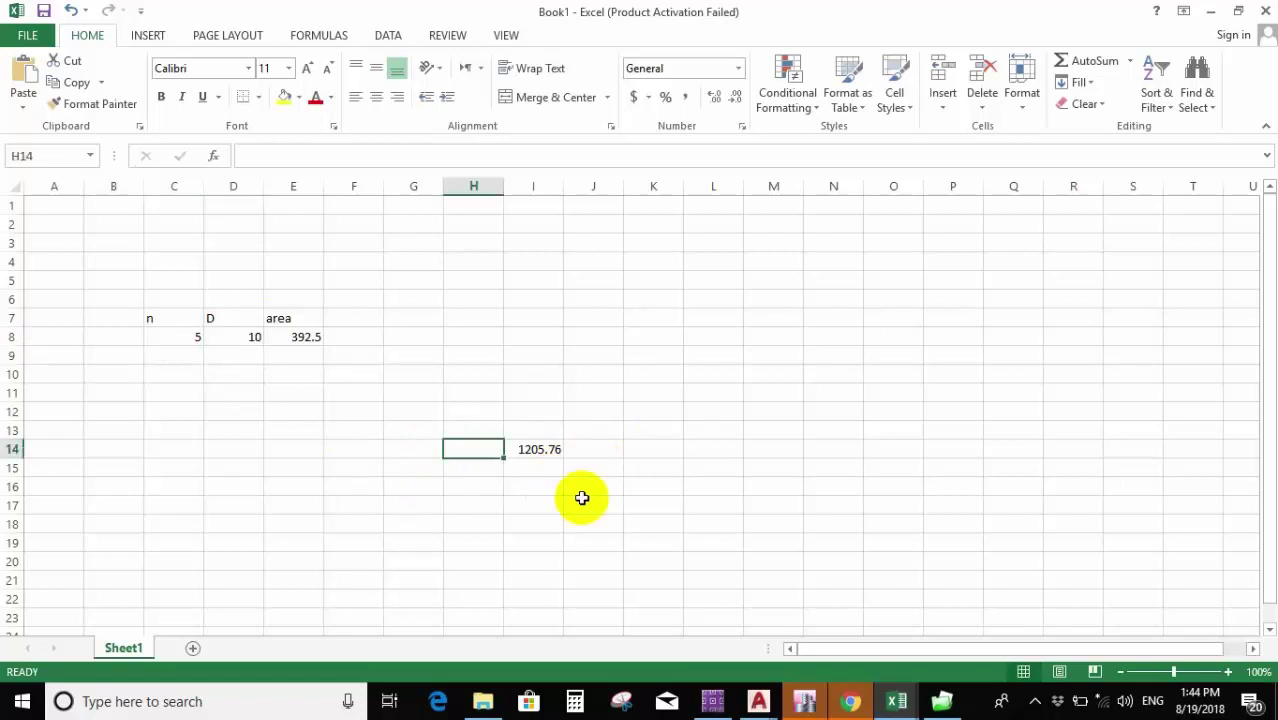
type("Delta m")
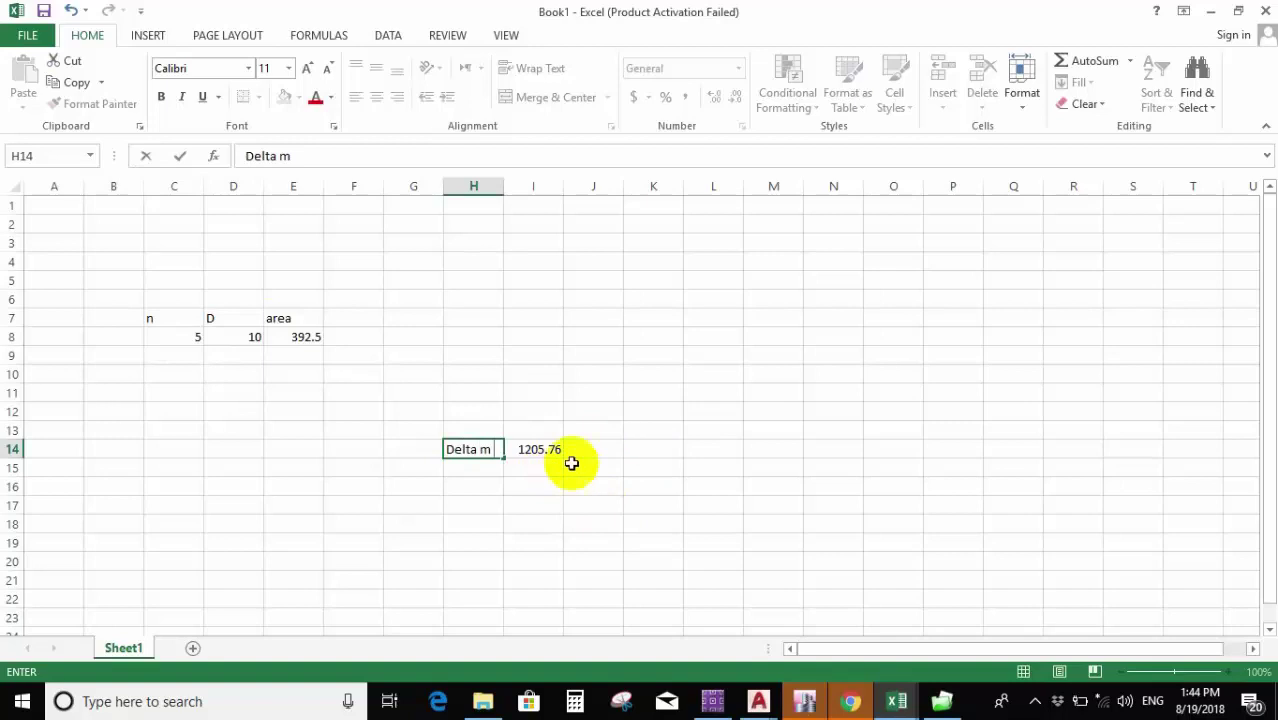
left_click(585, 449)
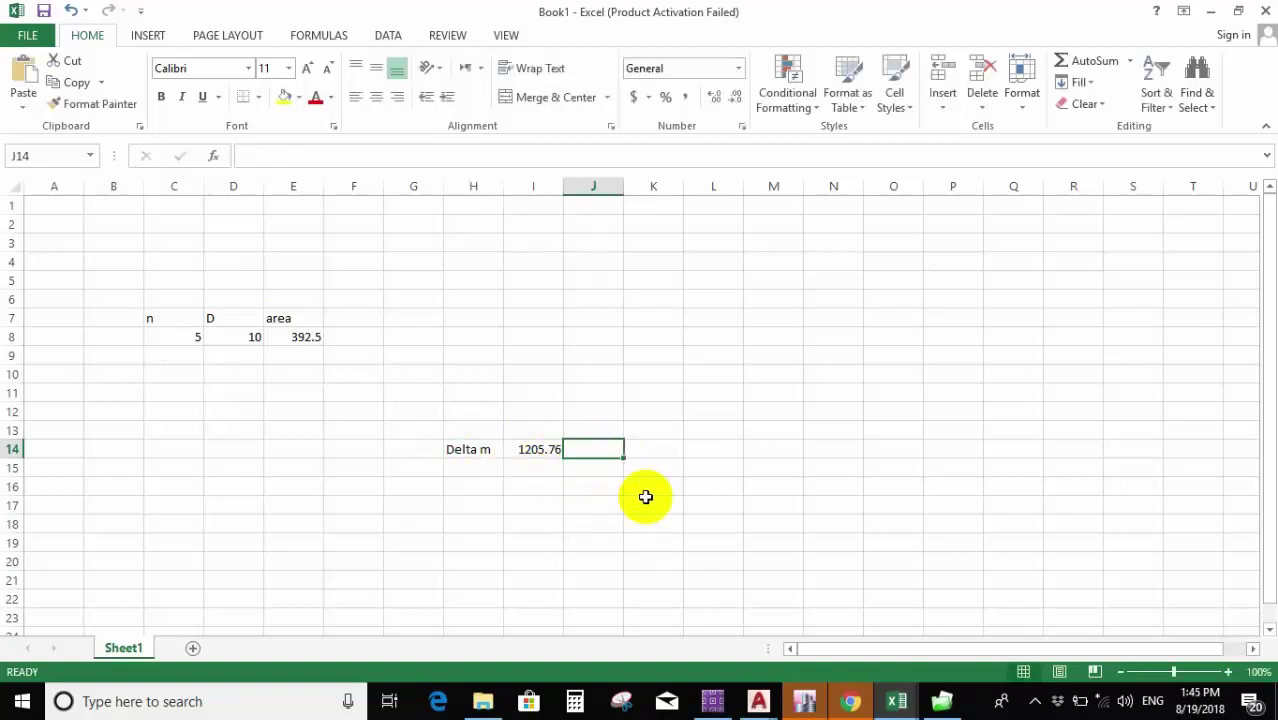
type("392.5")
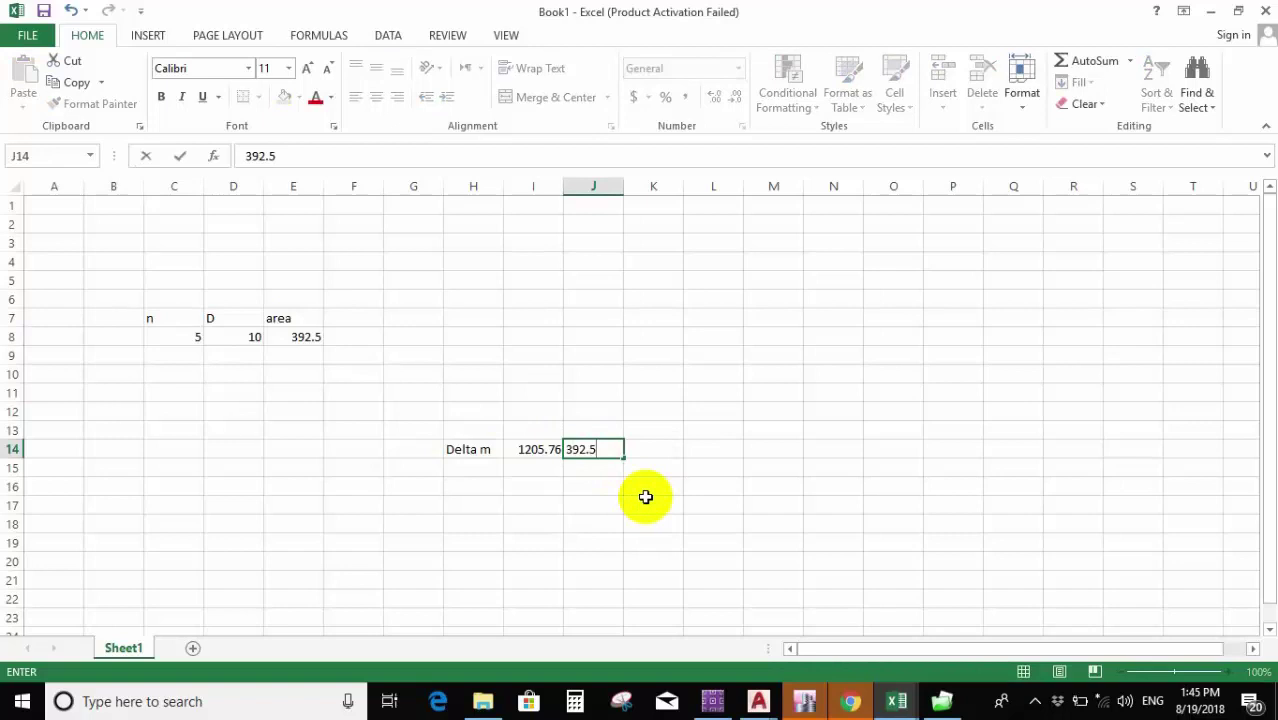
In H15, calculate the difference between the two recorded bar areas with the formula =I14-J14.
left_click(474, 470)
type("=")
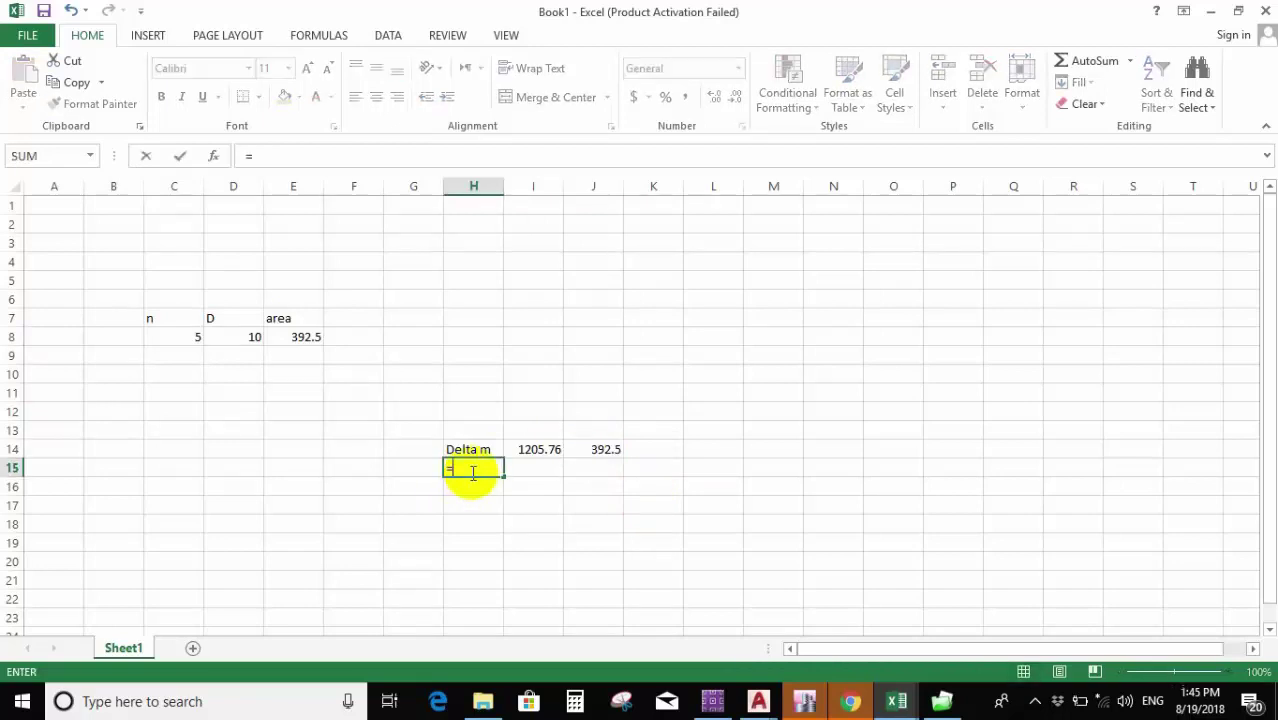
left_click(542, 446)
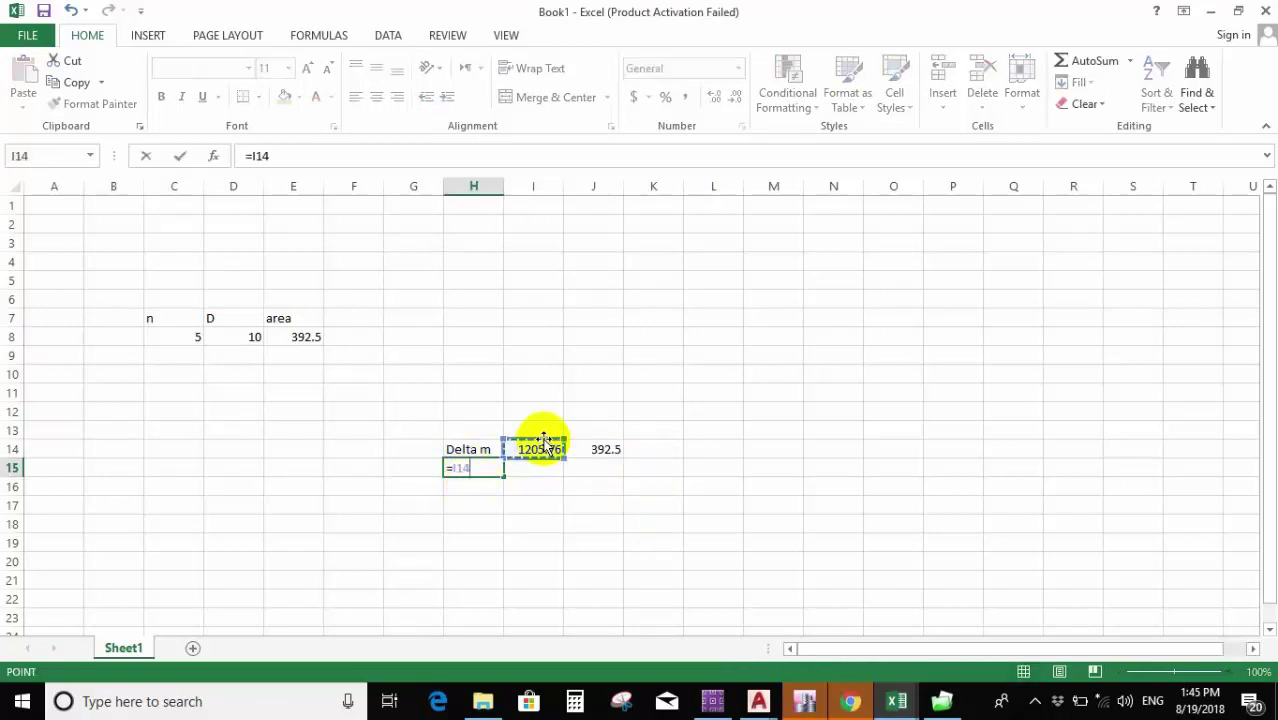
type("-")
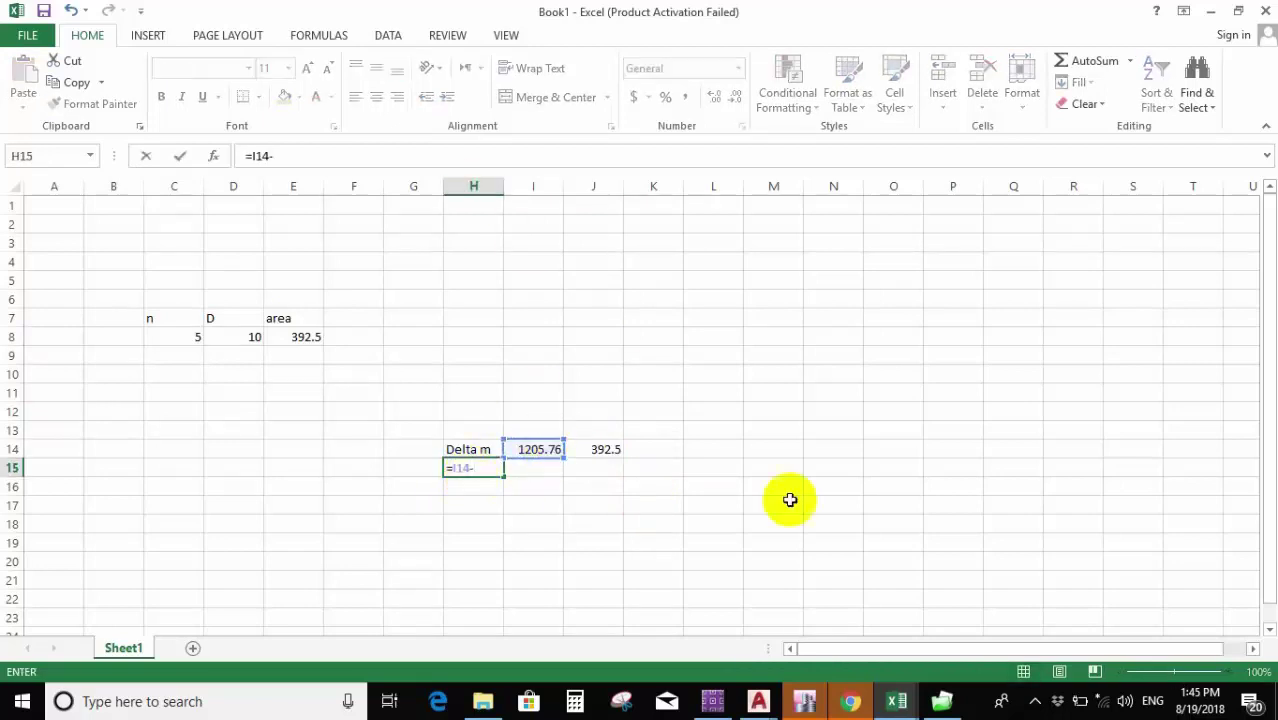
left_click(607, 449)
key("Return")
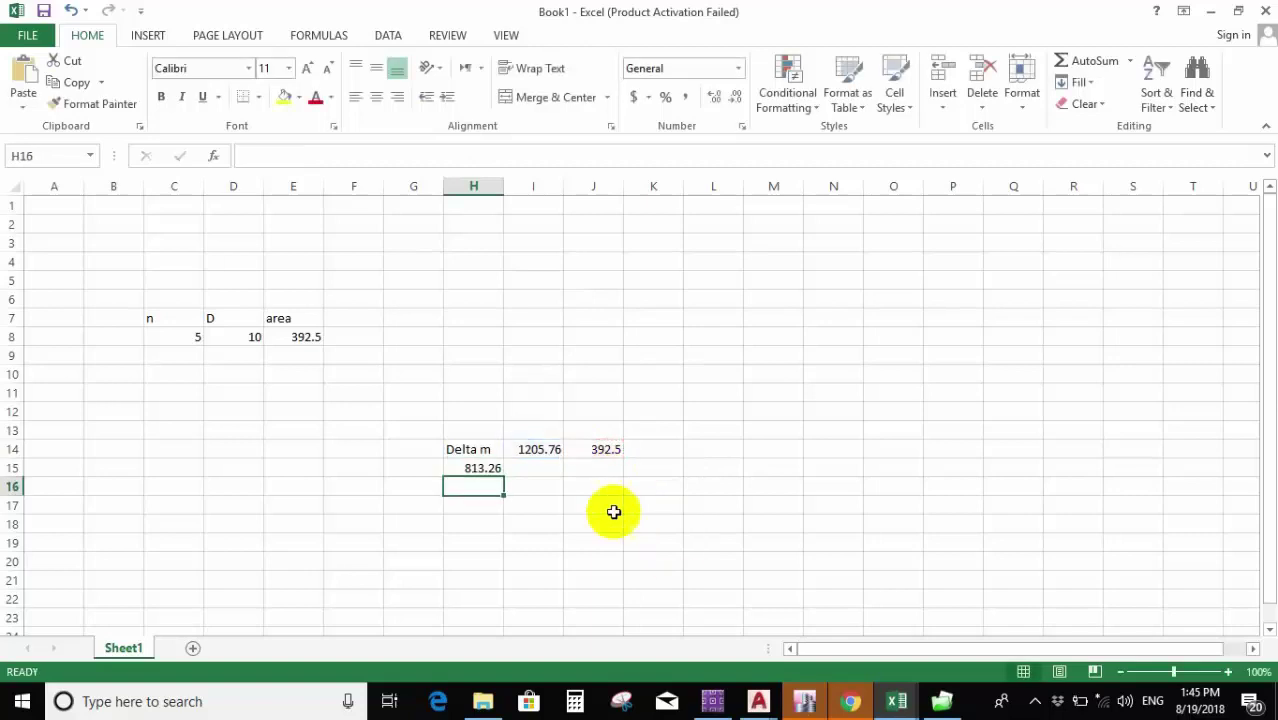
In H16, divide the area difference in H15 by 2.01 with the formula =H15/2.01.
left_click(485, 467)
left_click(483, 486)
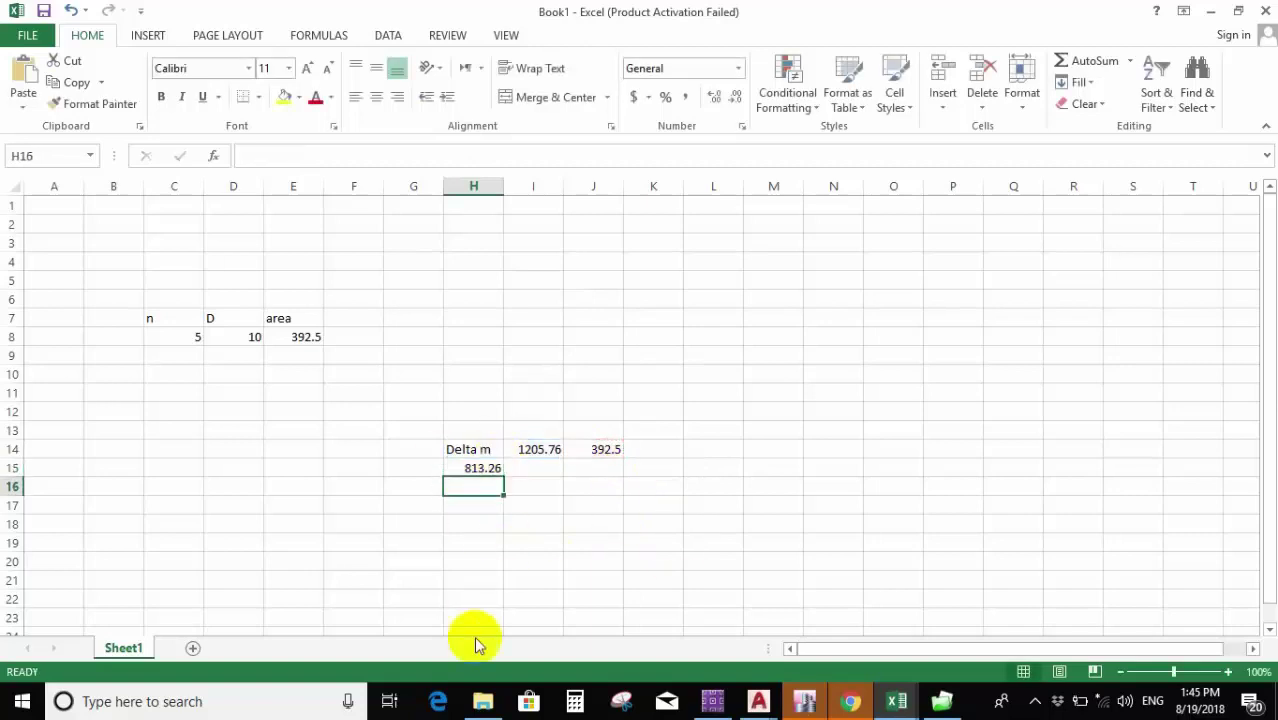
left_click(315, 160)
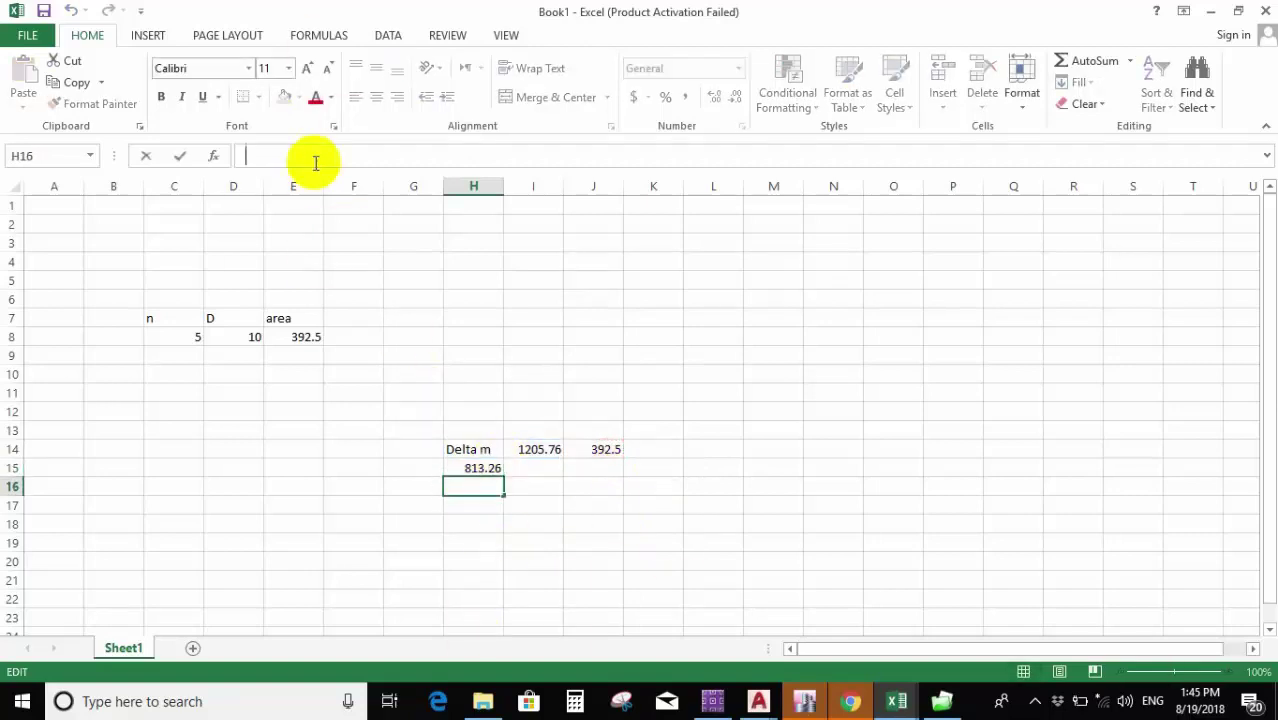
type("=")
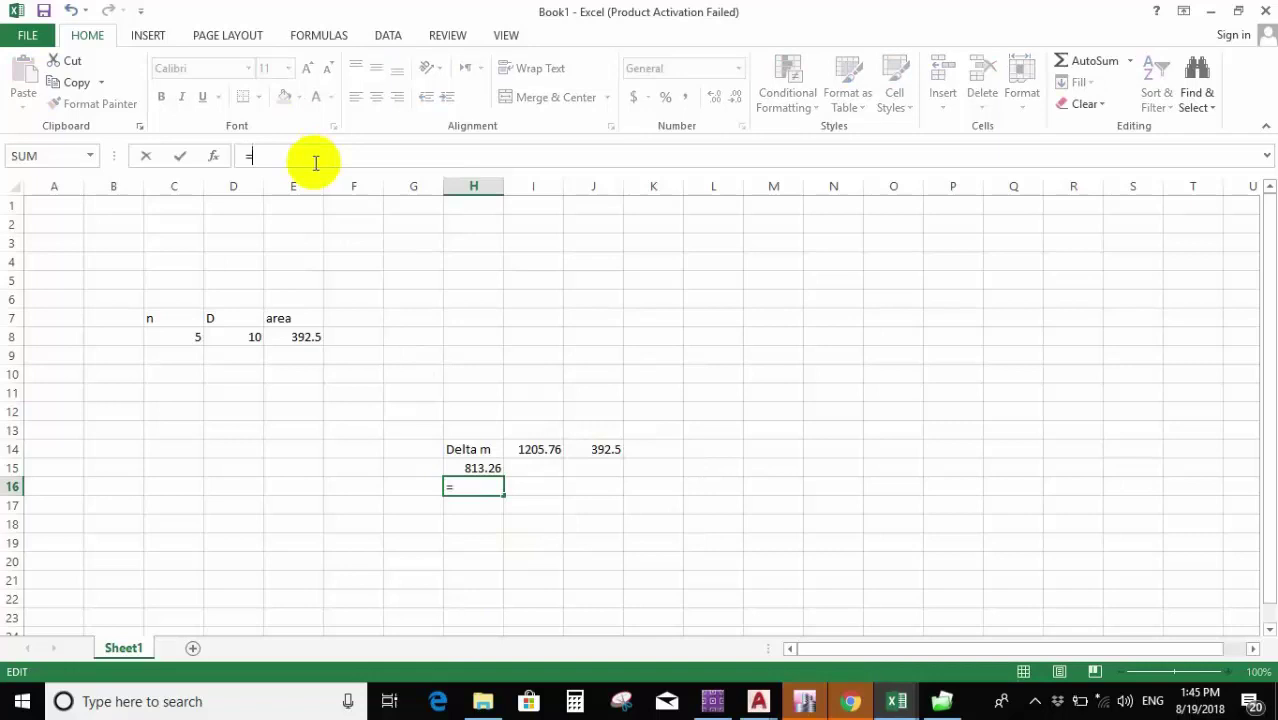
left_click(472, 466)
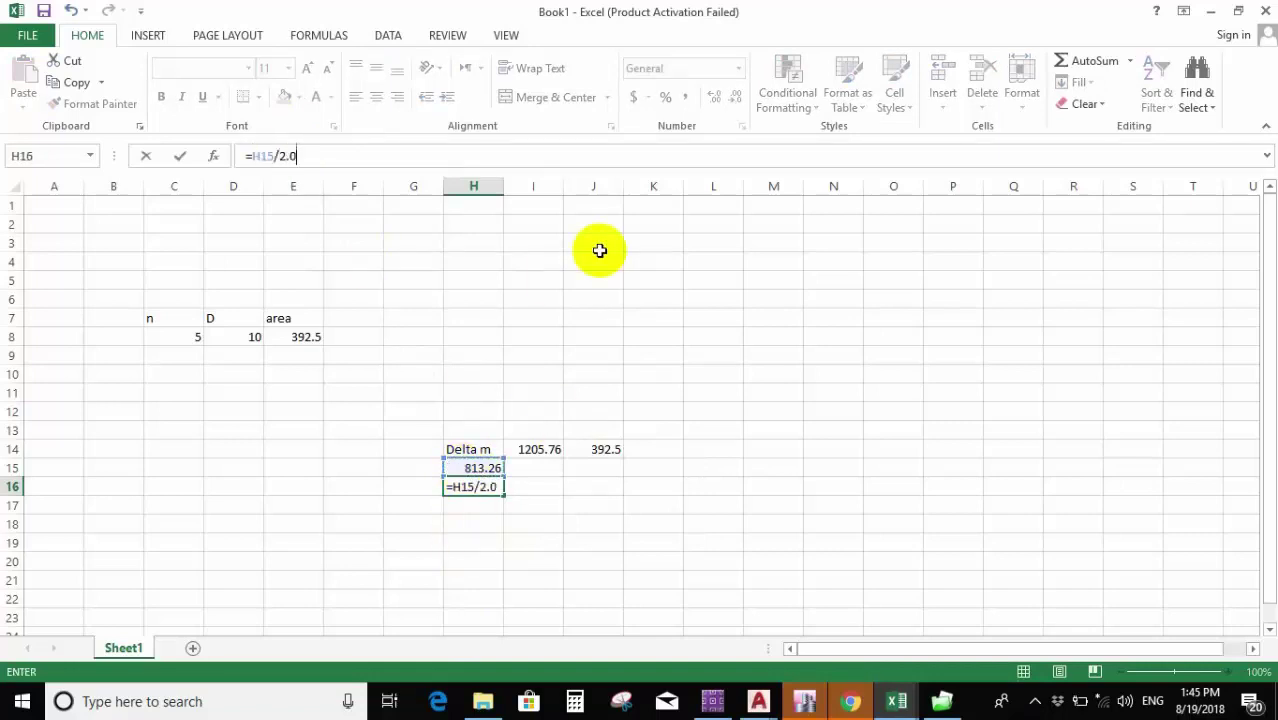
key("Return")
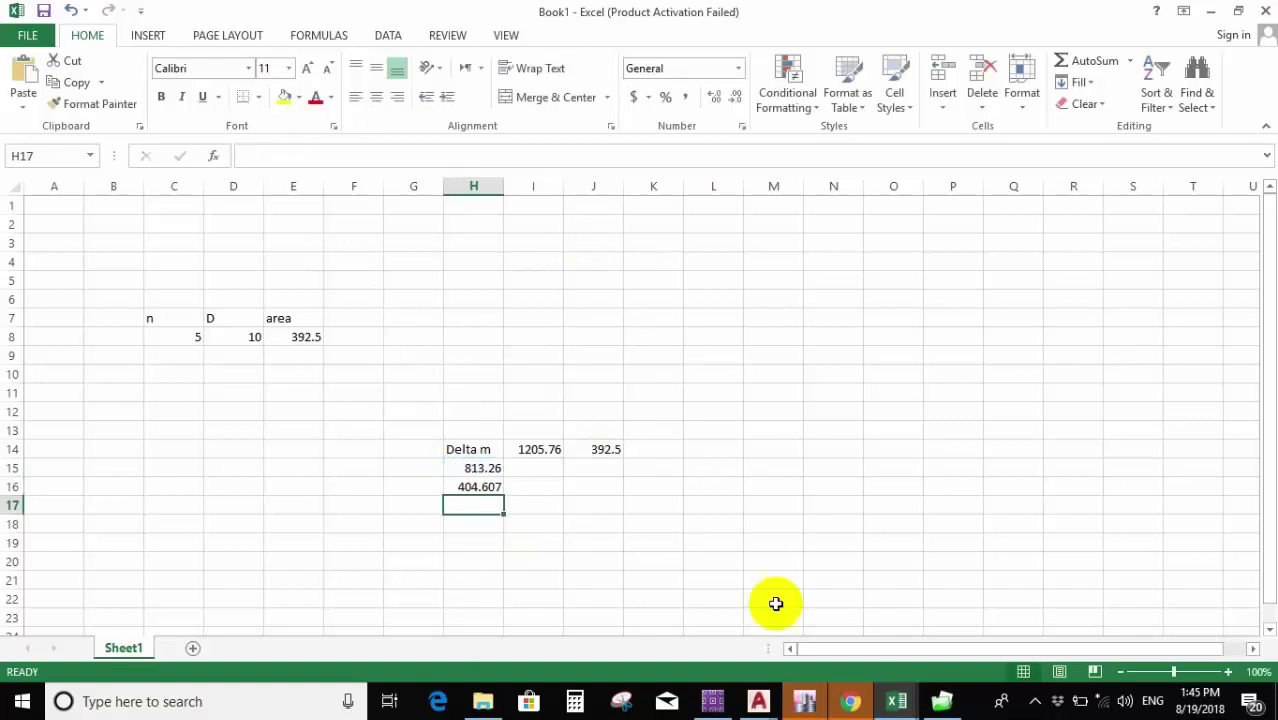
Check the area difference formula in H15 and change the divisor in H16 to 201, making the formula =H15/201.
left_click(490, 487)
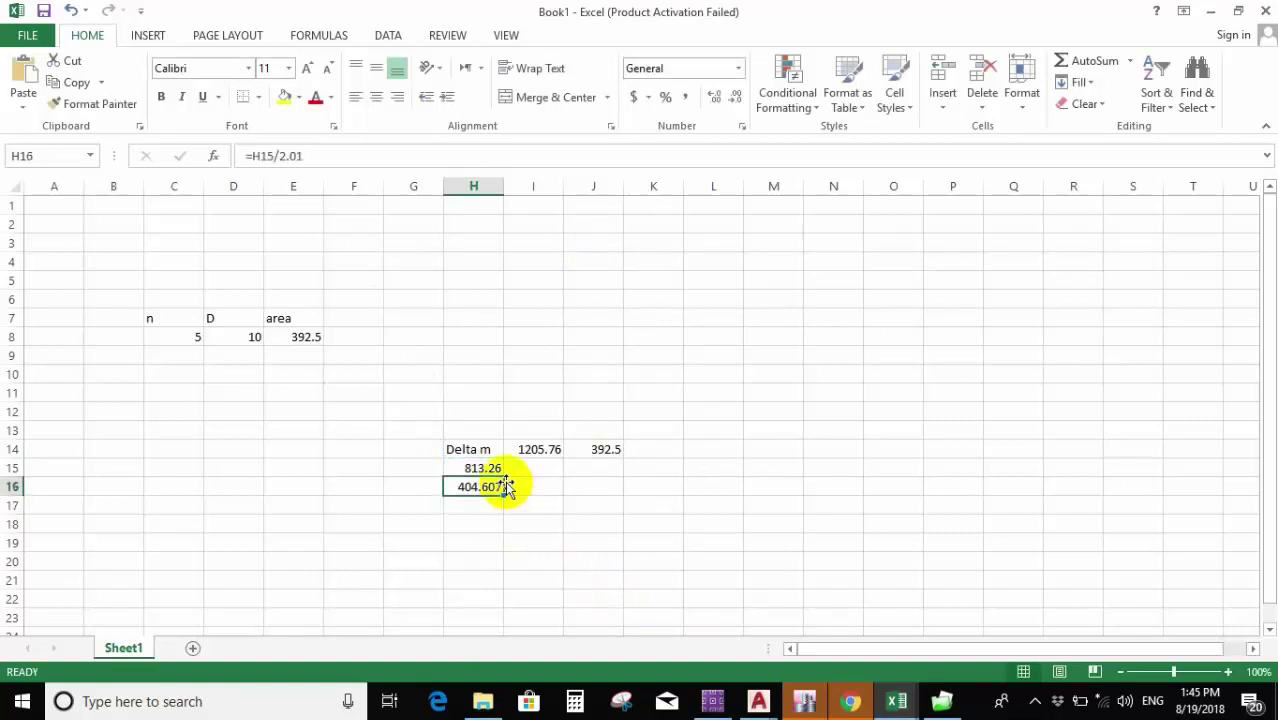
left_click(465, 470)
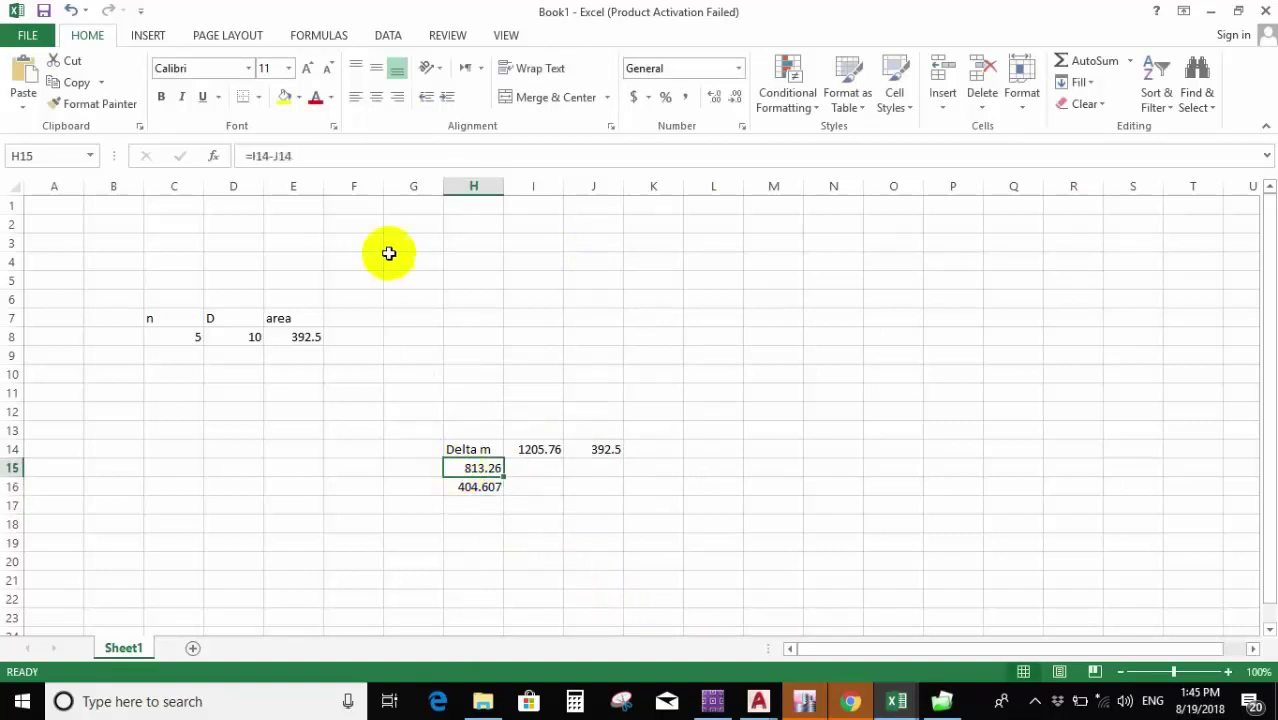
left_click(342, 158)
left_click(349, 160)
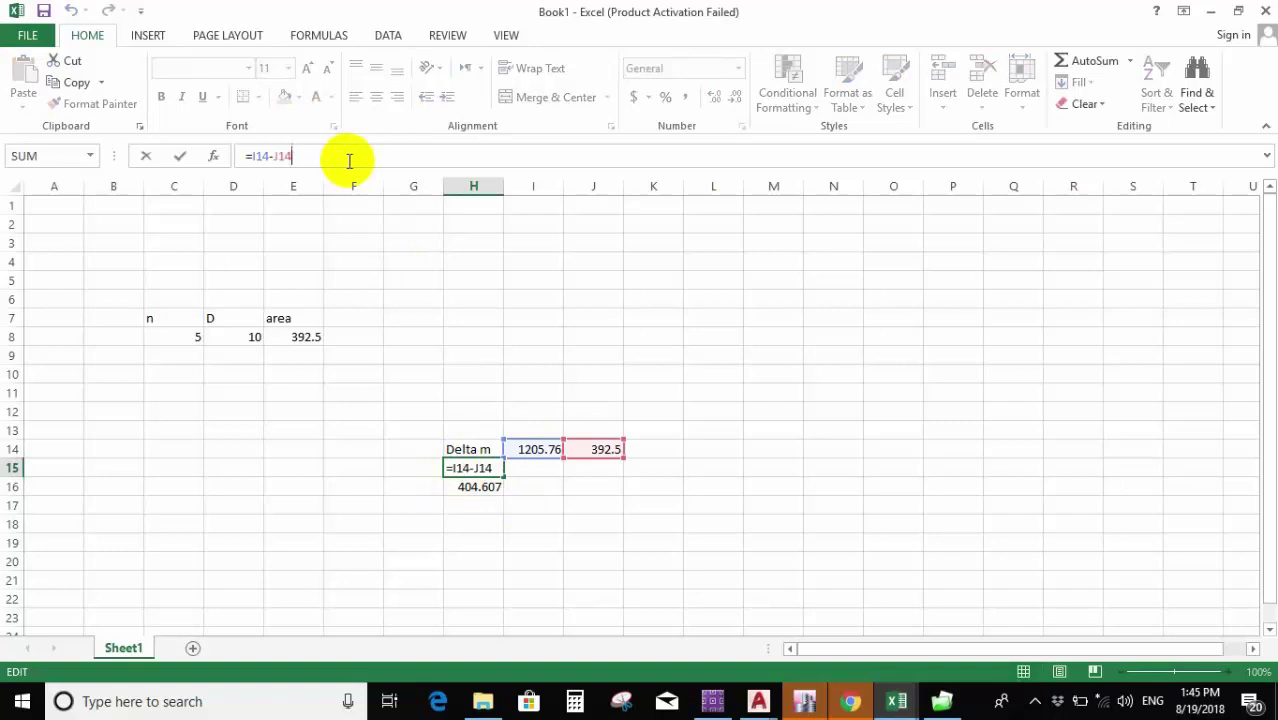
key("ctrl+Return")
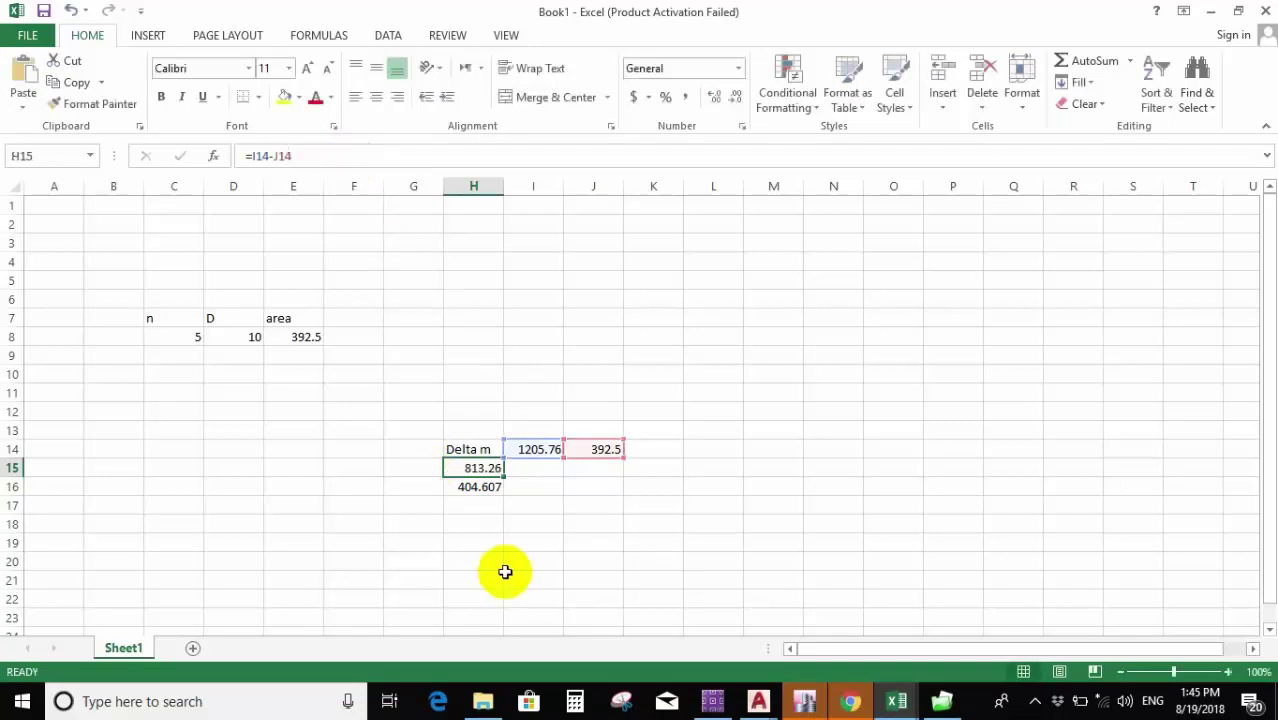
left_click(487, 488)
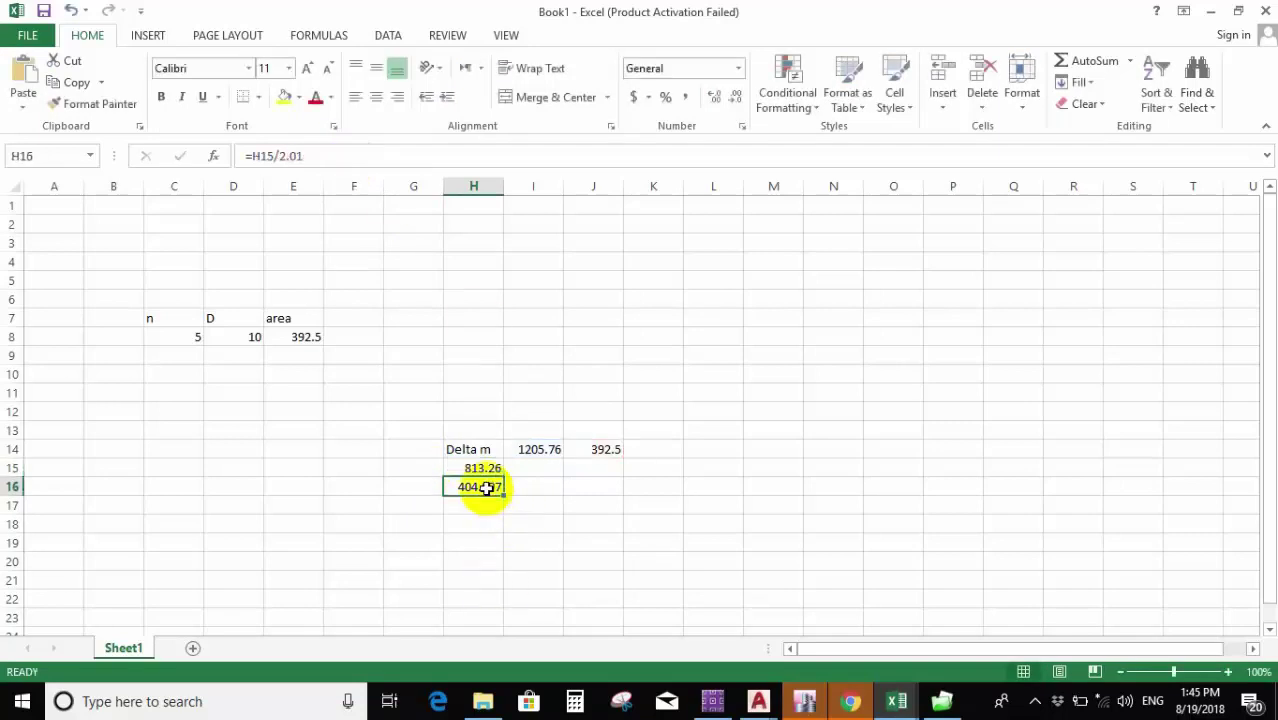
left_click(280, 156)
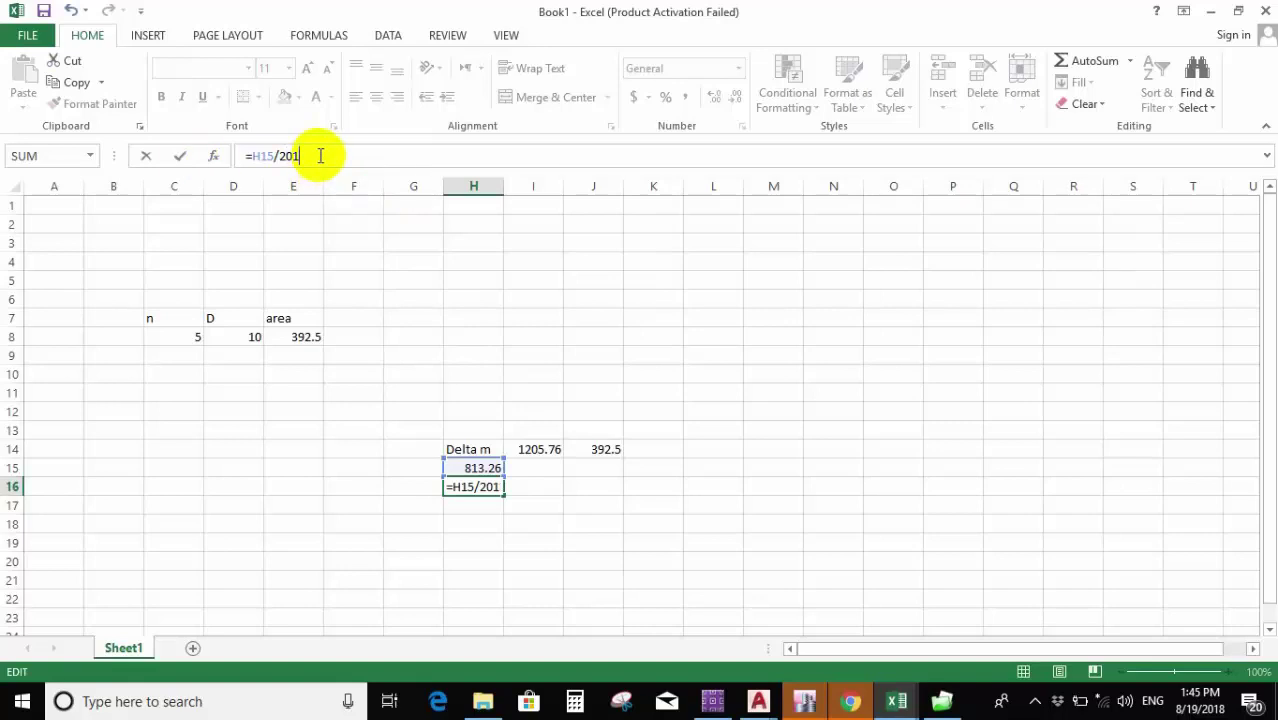
key("Return")
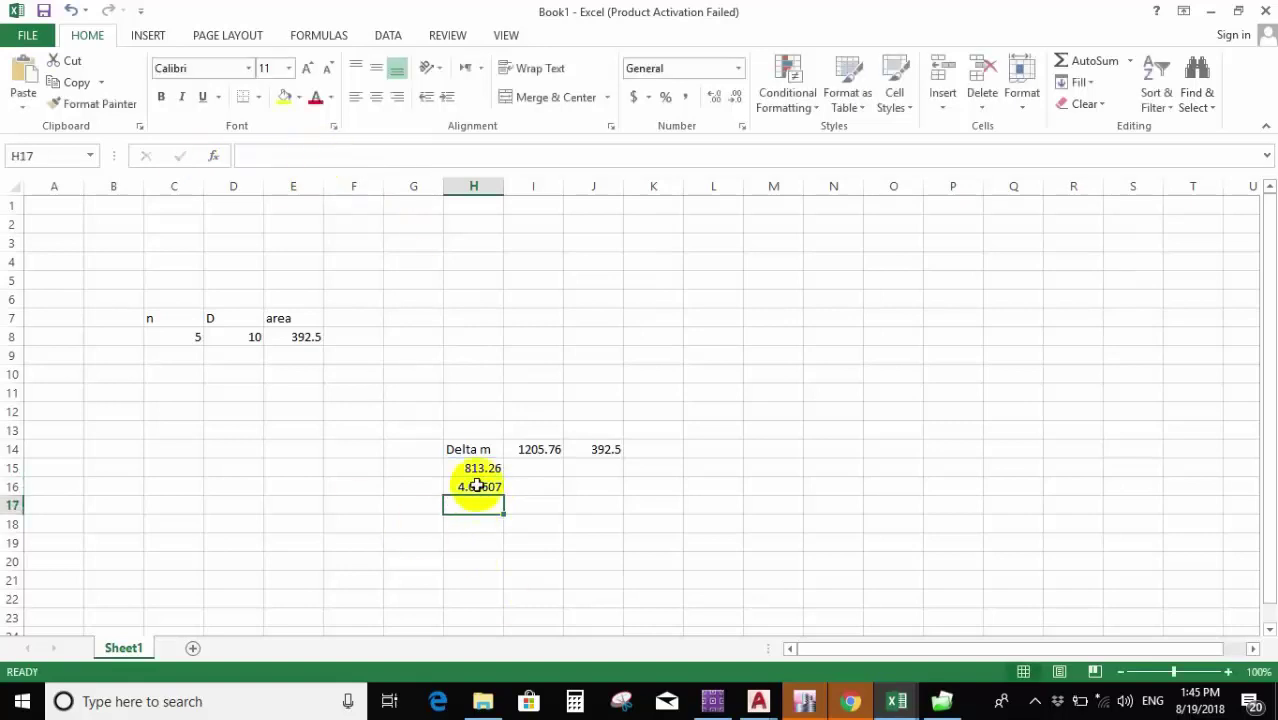
left_click(478, 487)
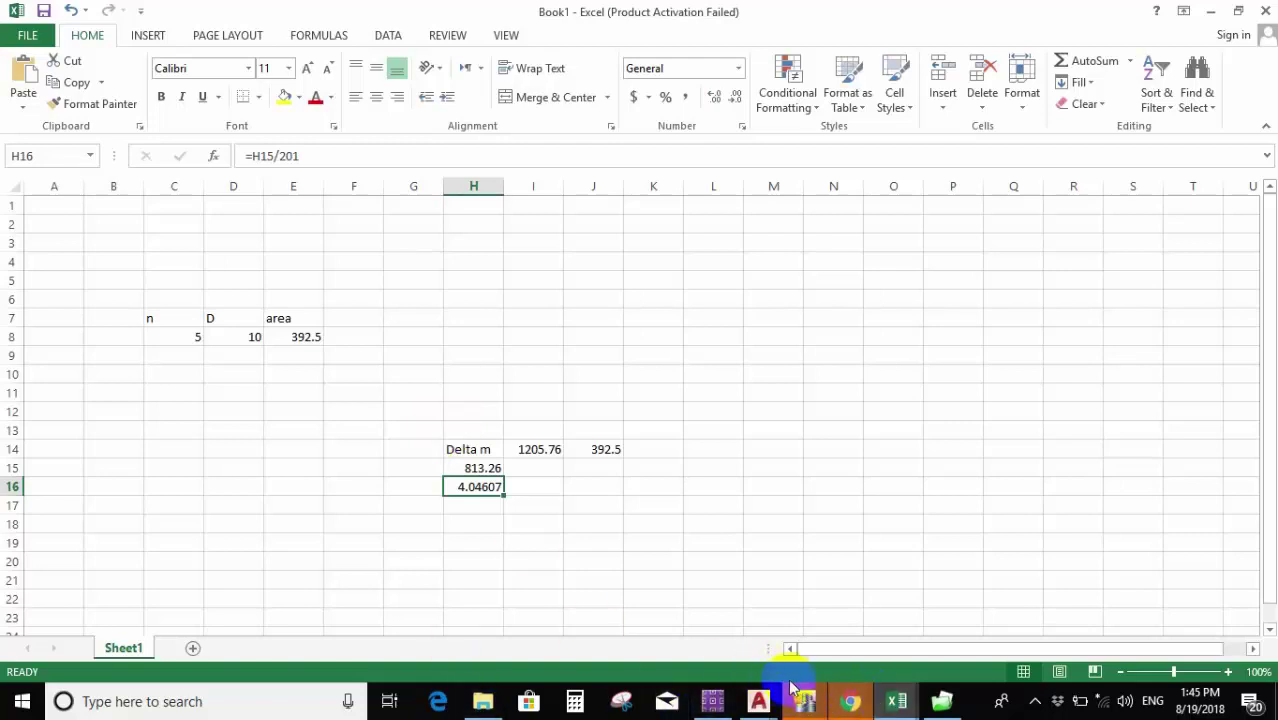
Switch to AutoCAD and change the bar label above the dashed bar at the isolated column to 5 Ø 16 per metre.
left_click(759, 701)
left_click(820, 615)
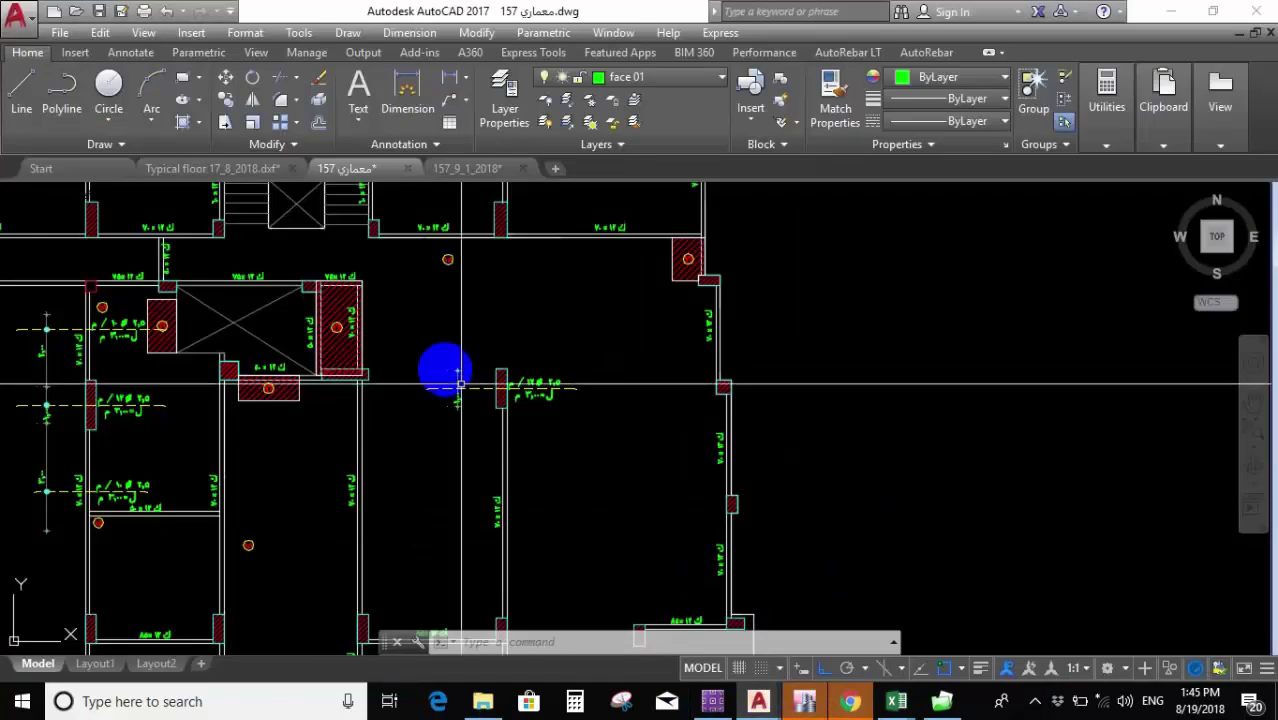
scroll(722, 366, "up", 5)
left_click(621, 365)
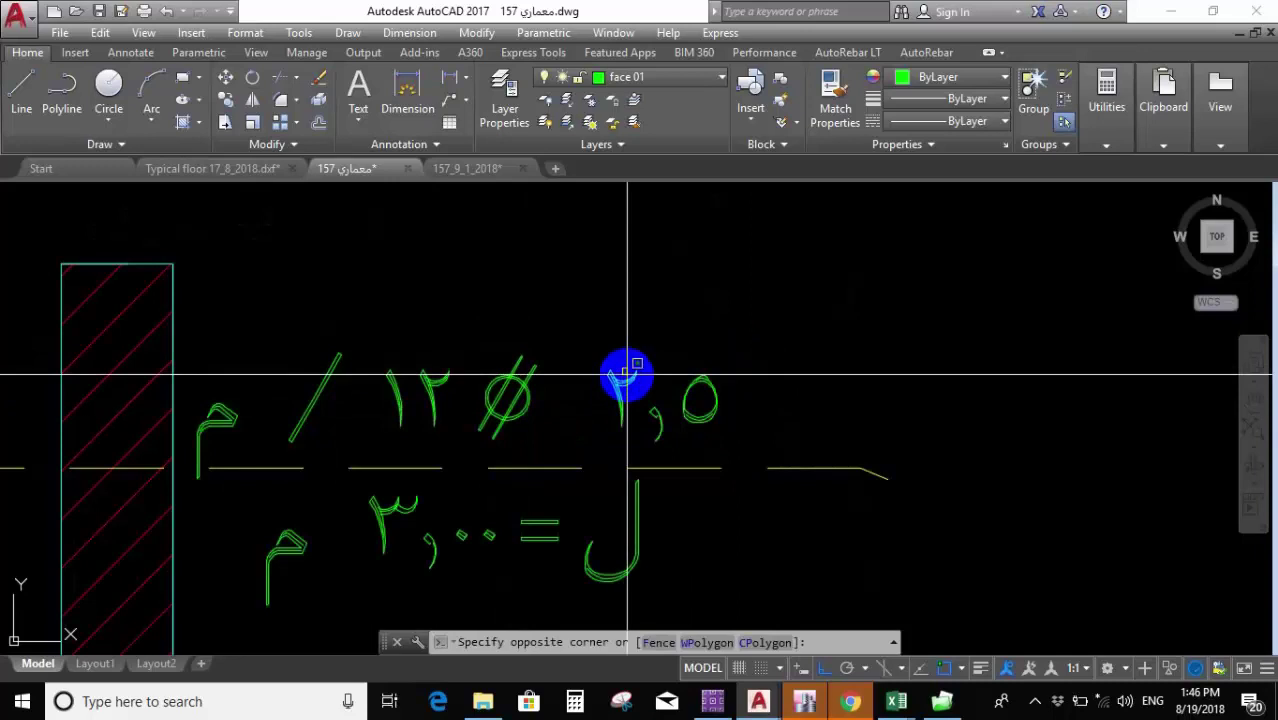
left_click(625, 376)
double_click(634, 378)
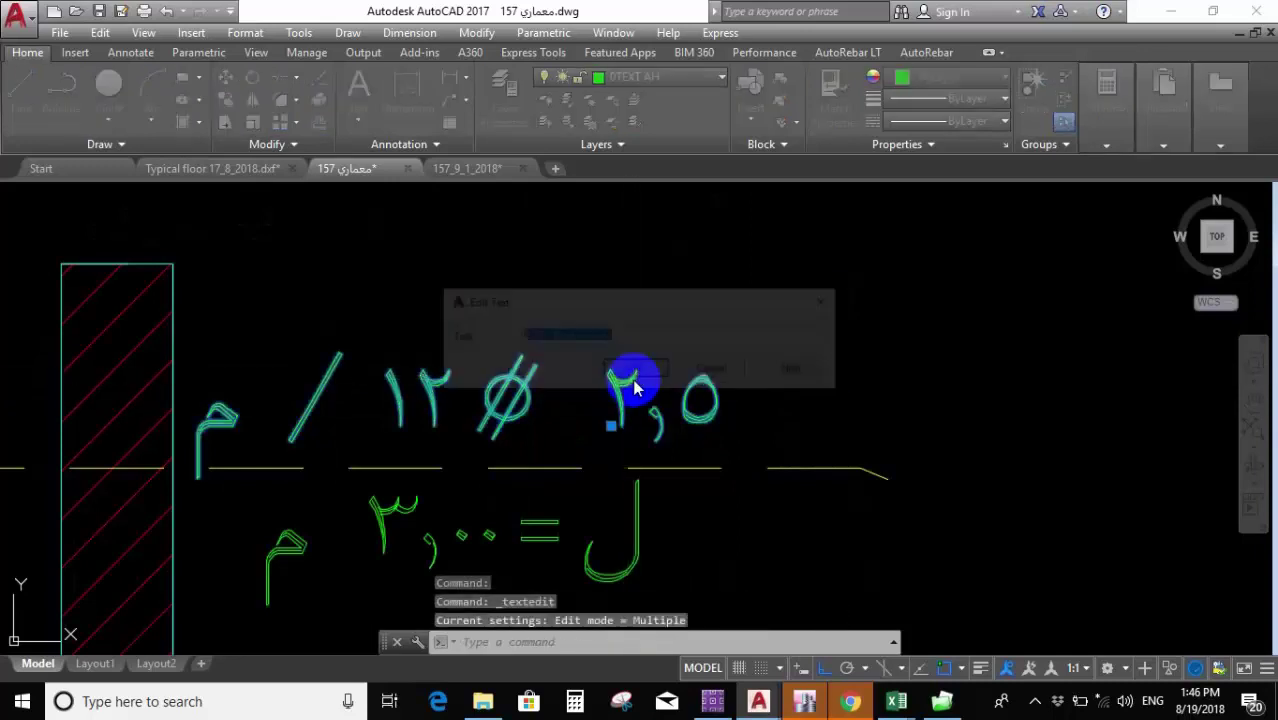
left_click(533, 340)
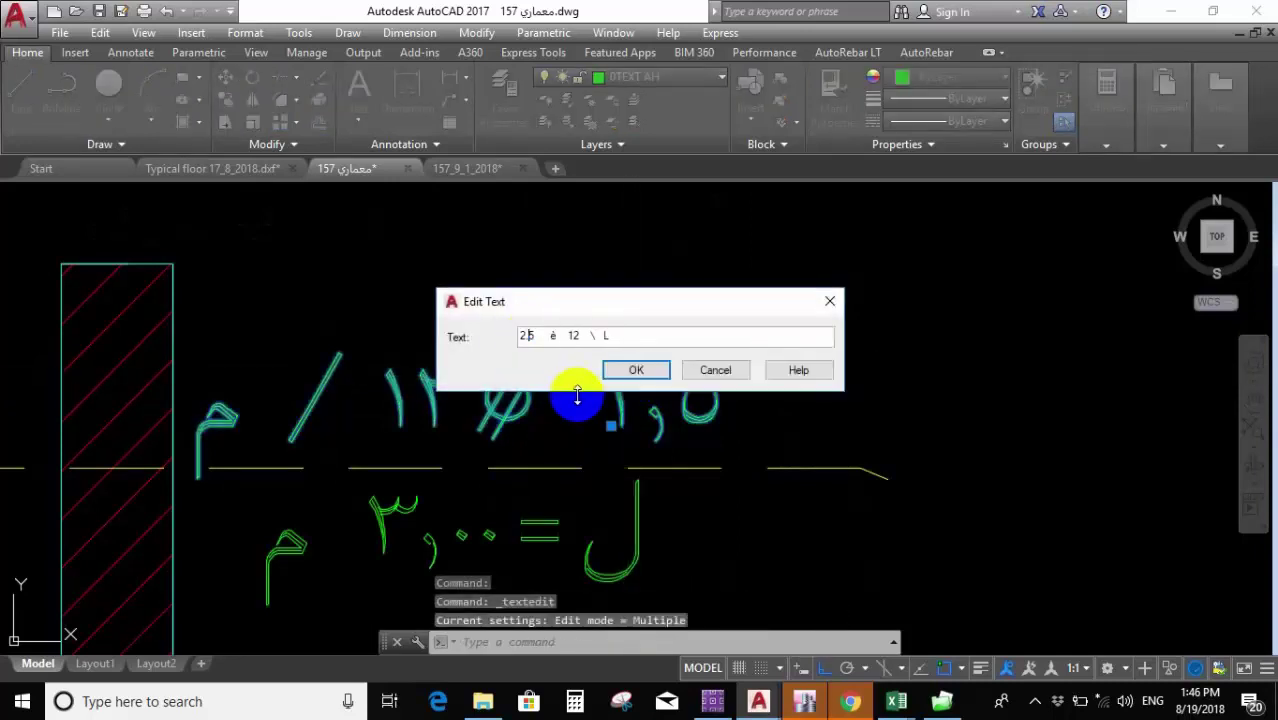
key("BackSpace")
key("BackSpace")
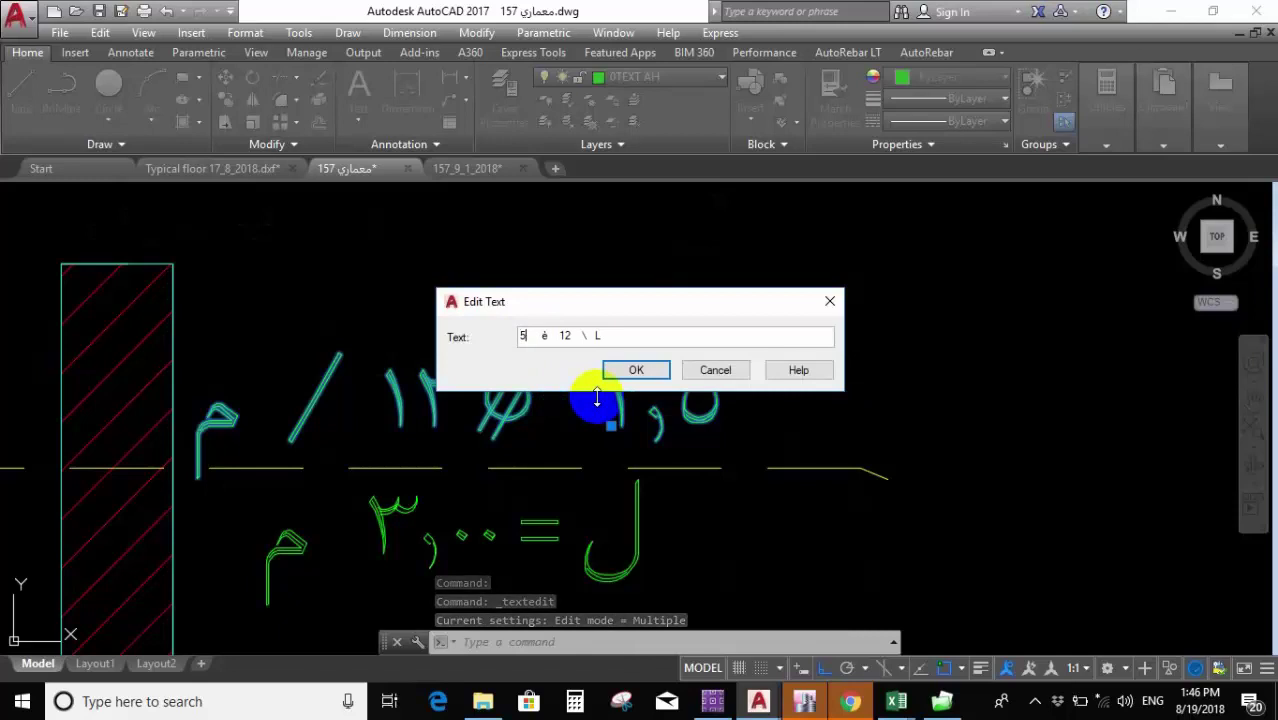
key("BackSpace")
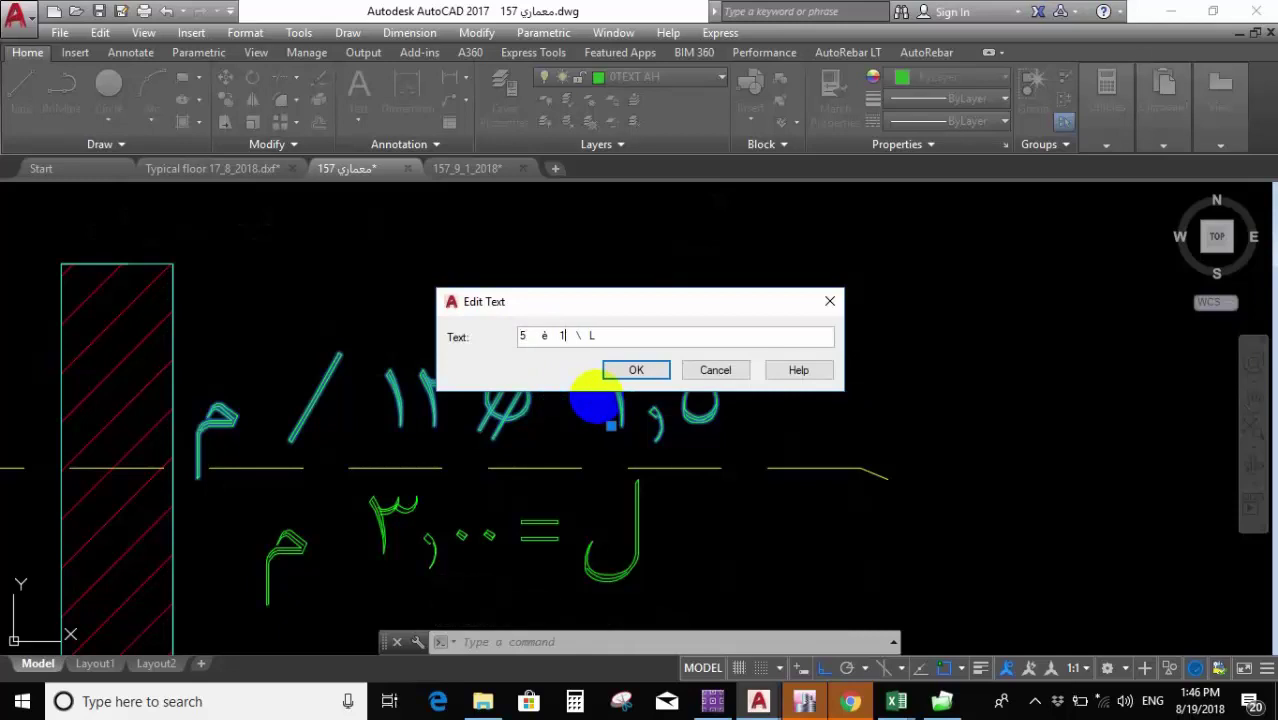
type("6")
key("Return")
Set the bar length in the label below the same dashed bar to 4.00 m.
scroll(657, 413, "down", 5)
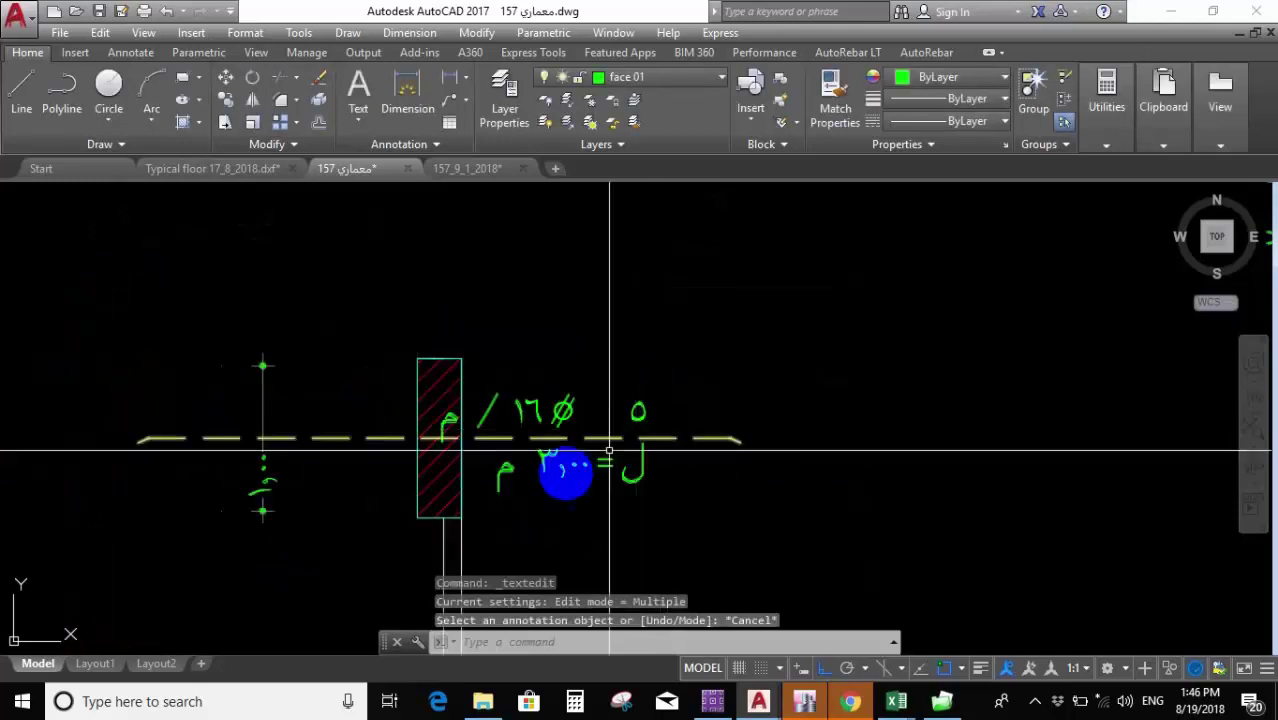
left_click(552, 455)
left_click(553, 336)
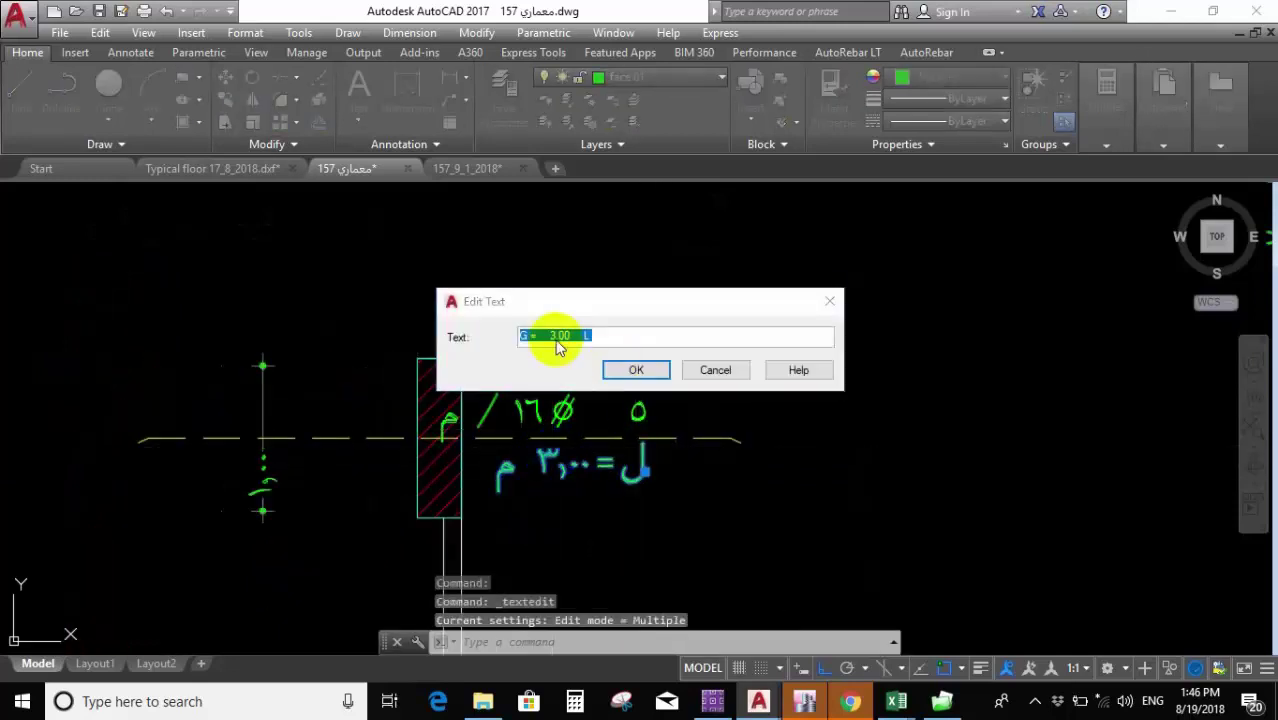
key("BackSpace")
type("4")
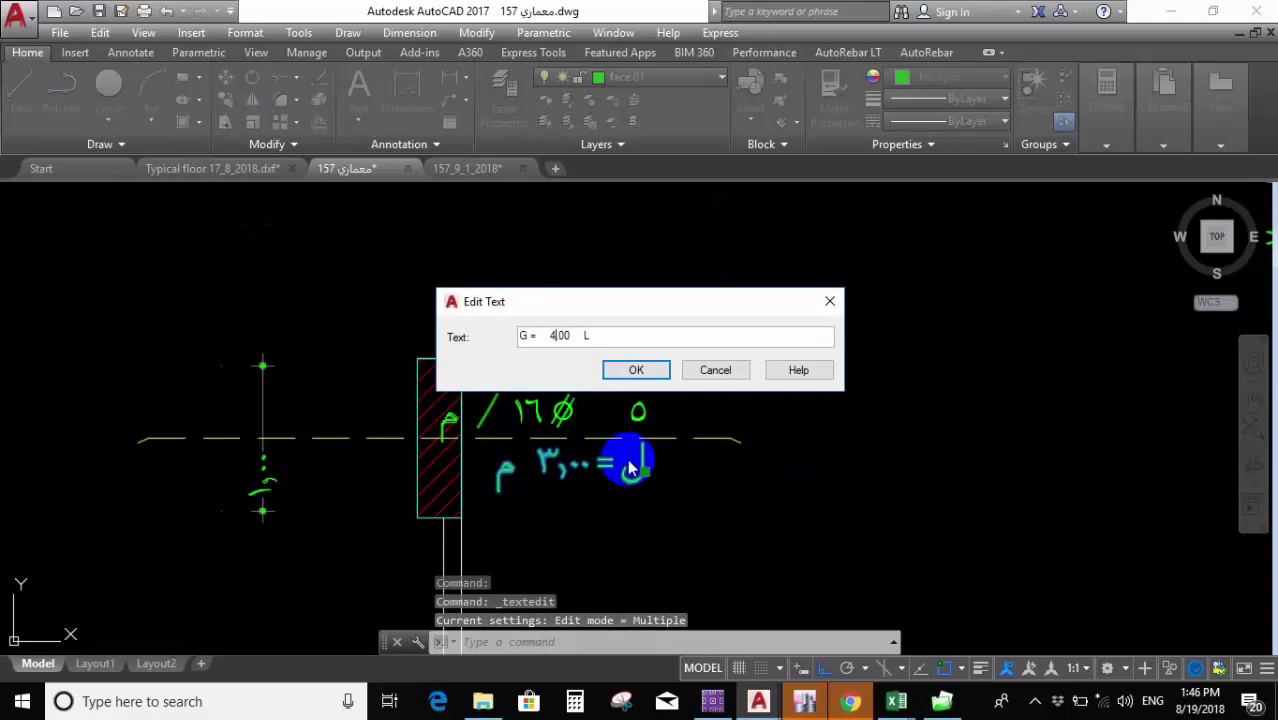
key("Return")
key("Escape")
Check the dashed bar's length with a temporary linear dimension.
left_click(449, 77)
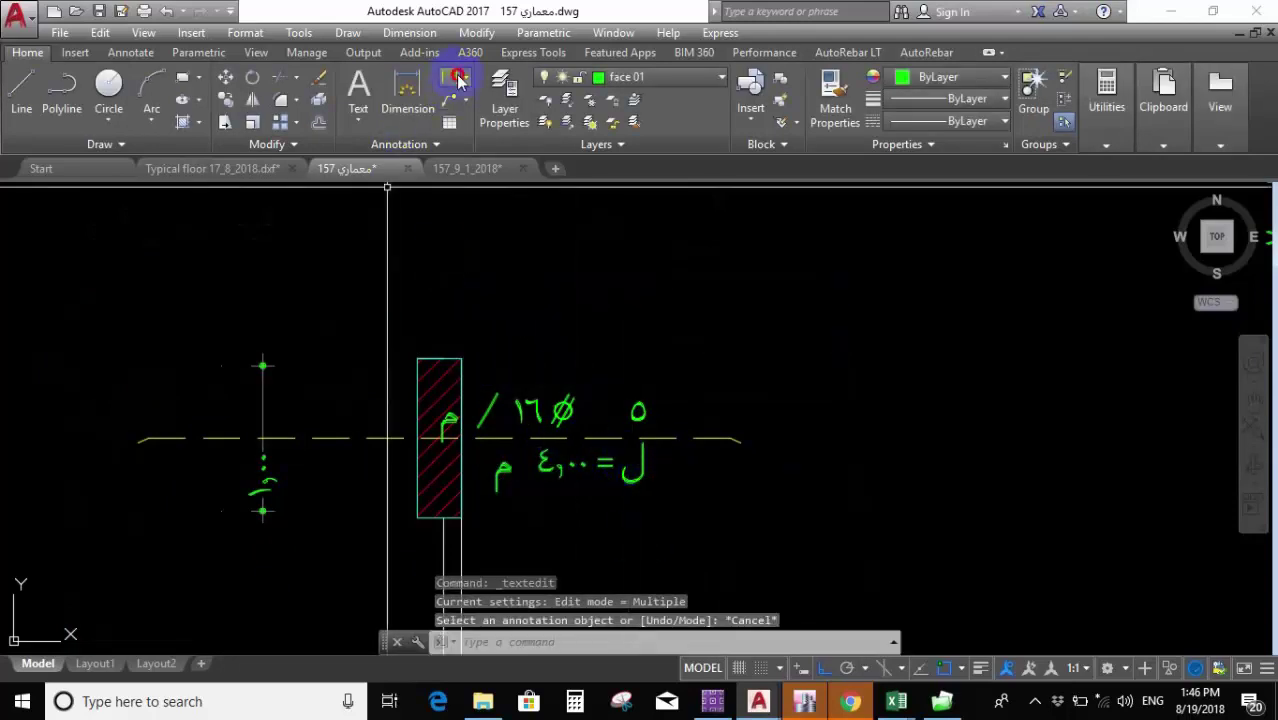
right_click(348, 451)
left_click(333, 438)
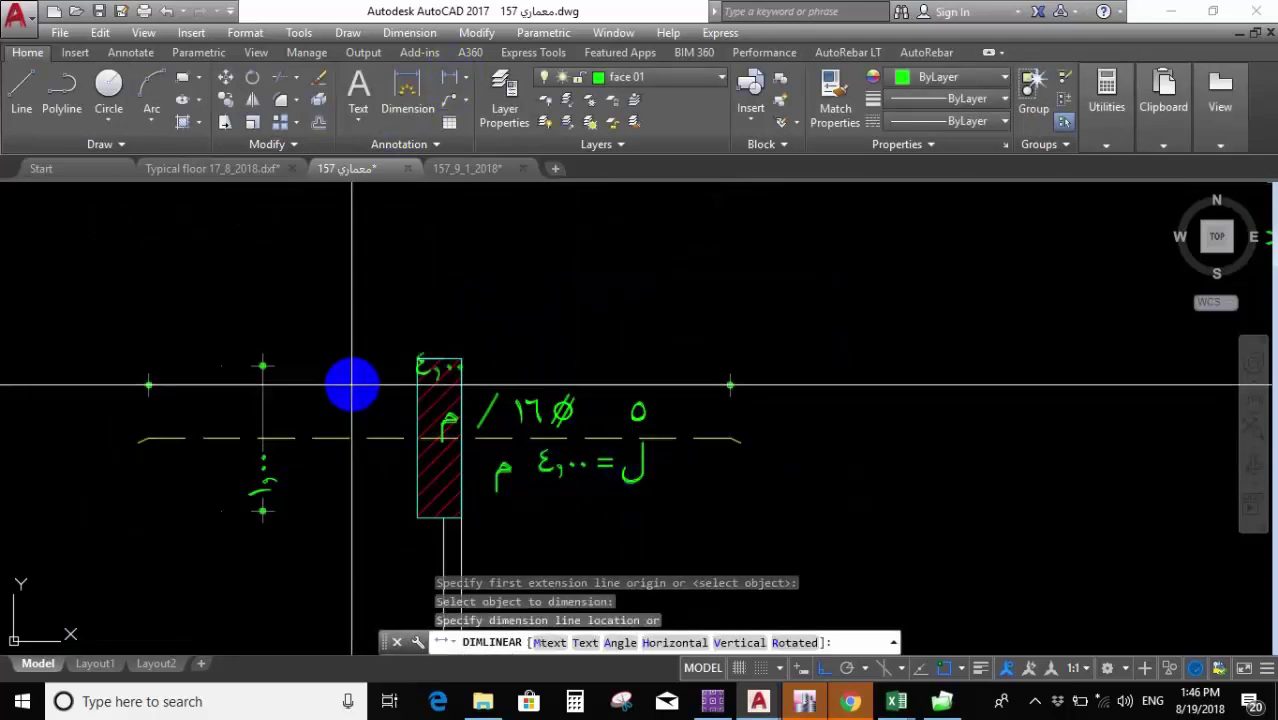
key("Escape")
Move the 5 Ø 16 label horizontally to the right so it clears the column hatch.
scroll(477, 370, "down", 4)
scroll(477, 370, "up", 3)
left_click(408, 371)
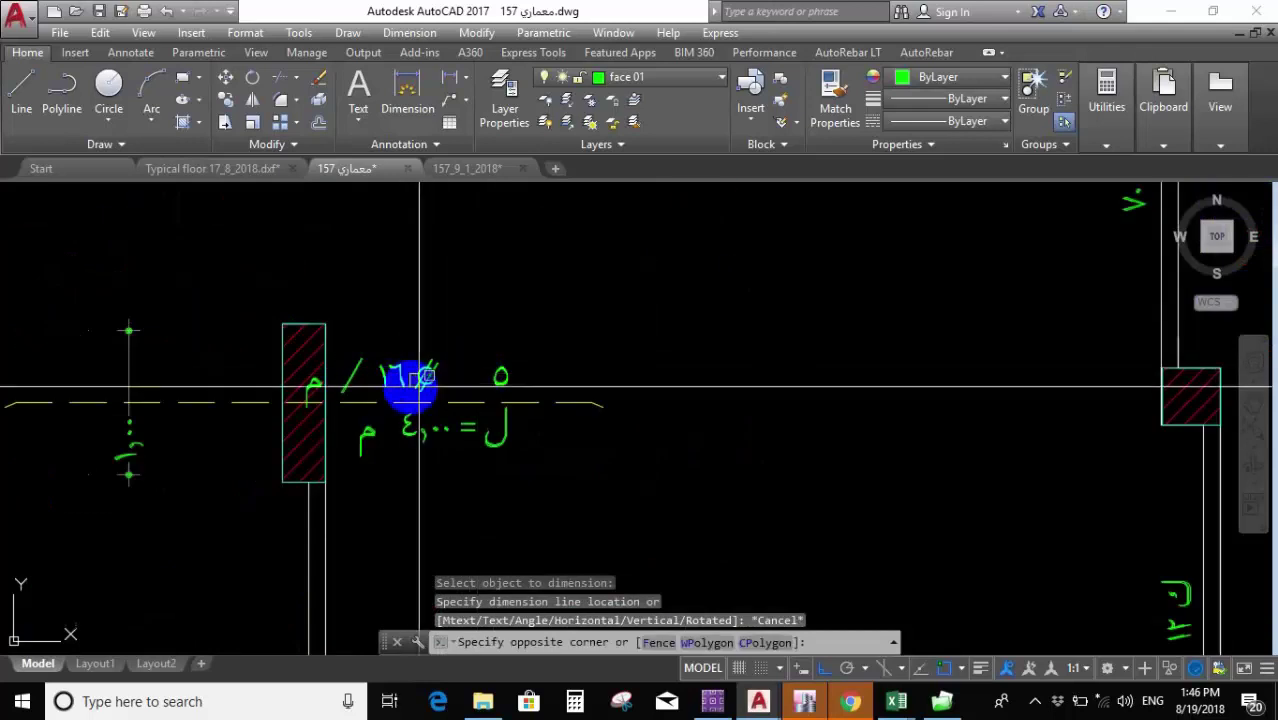
left_click(472, 316)
type("m")
key("Return")
left_click(398, 300)
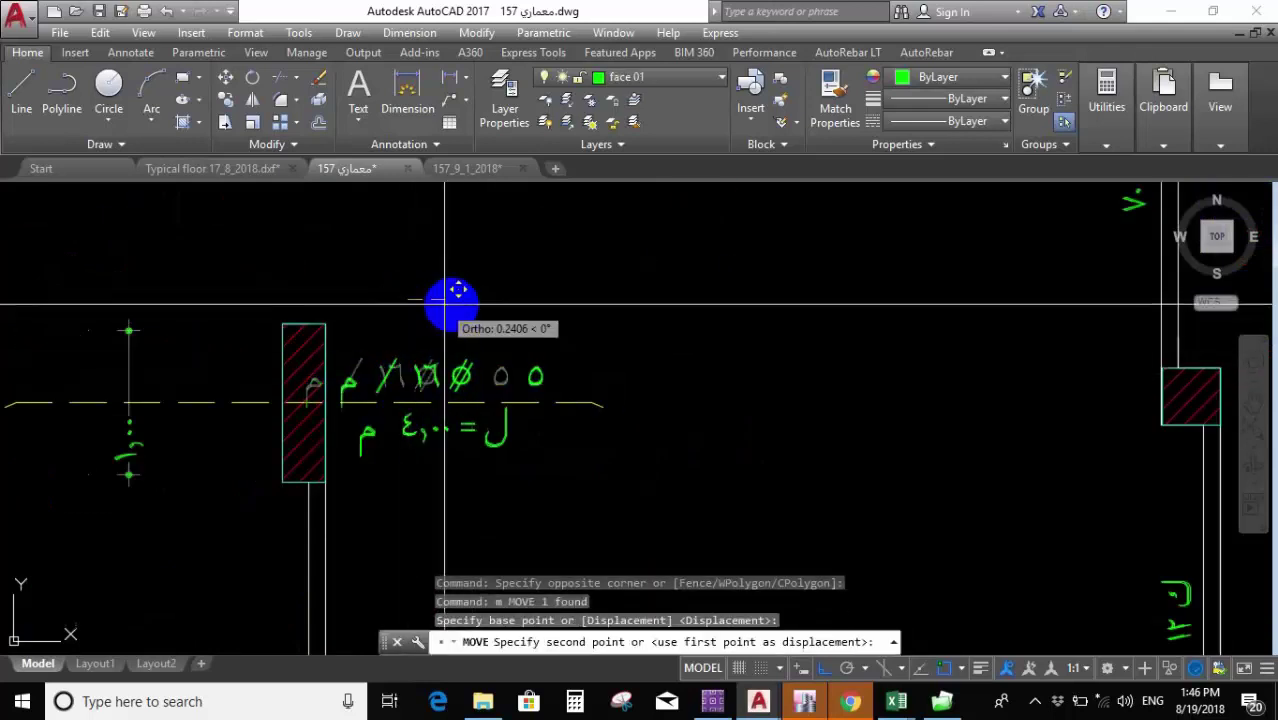
left_click(442, 300)
Move the 4.00 m length label horizontally to the right beneath the bar label.
type("m")
key("Return")
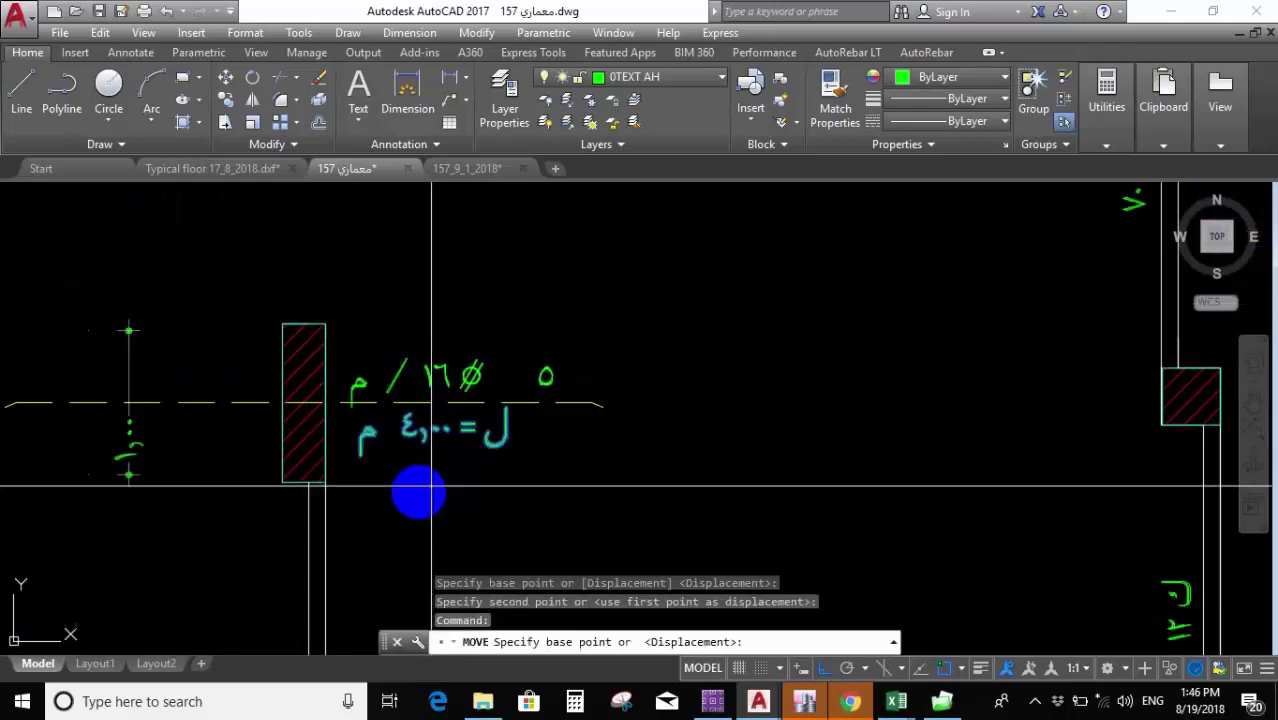
left_click(419, 492)
left_click(458, 497)
Switch to SAFE and examine the M11 moment contour values around the same column.
scroll(510, 400, "down", 4)
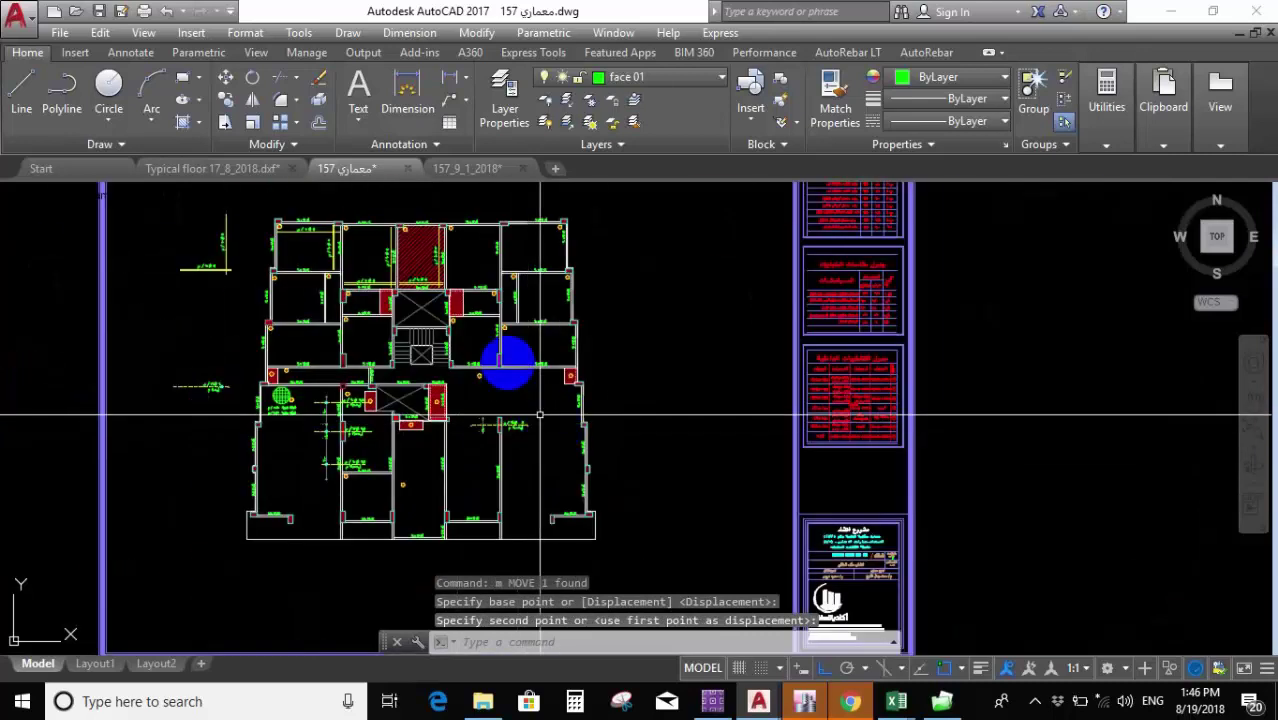
scroll(508, 405, "up", 3)
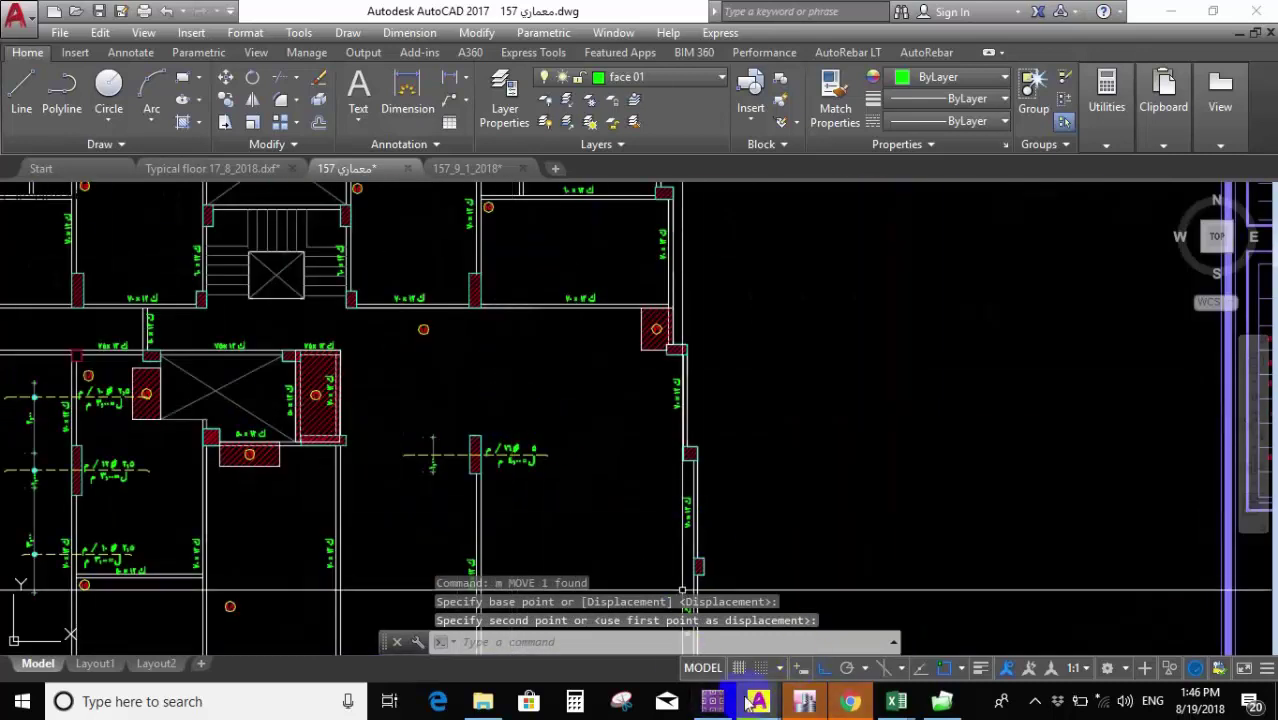
left_click(712, 701)
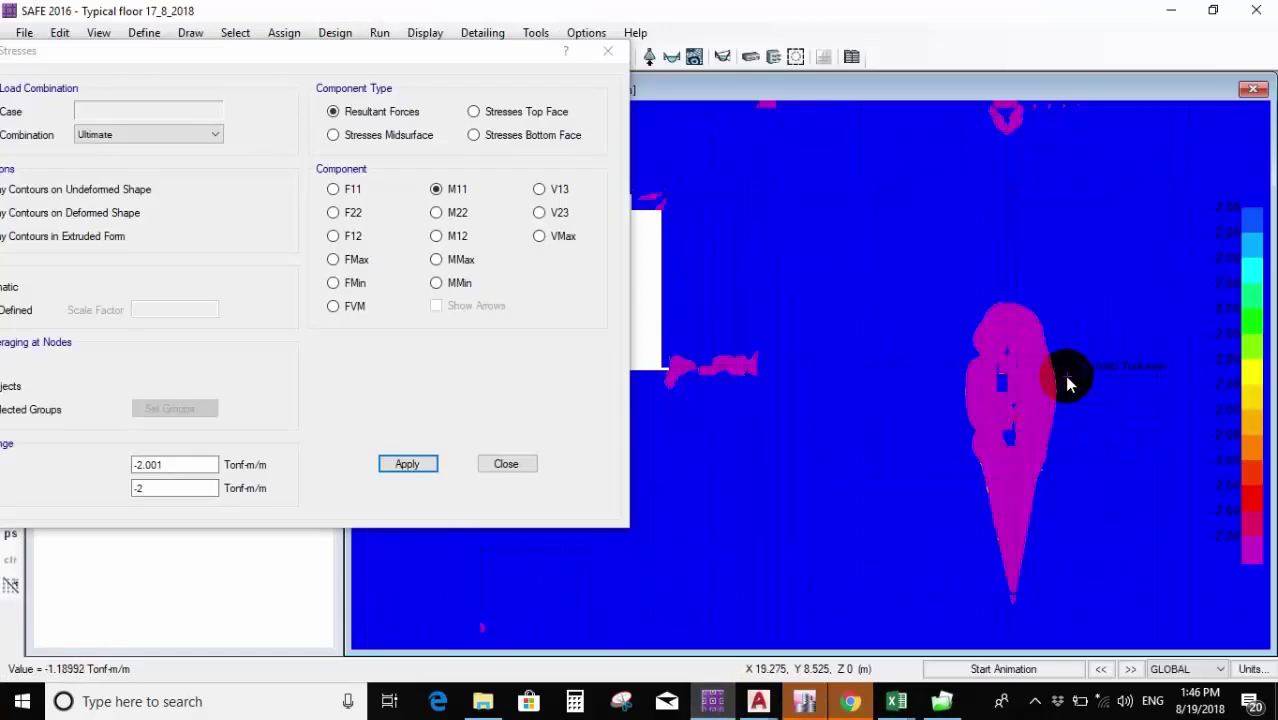
left_click(1025, 365)
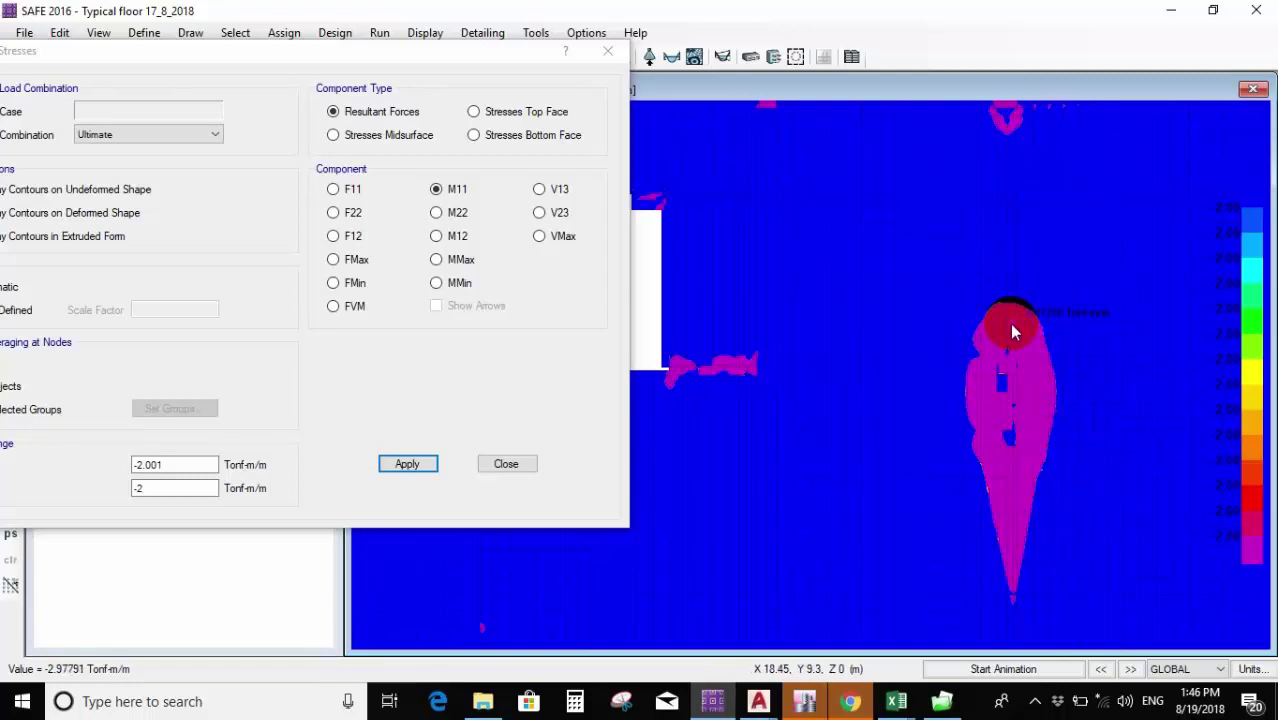
Review the section 1 reinforcement in the RC-Design-U-2007 Beams sheet in Excel and return to the AutoCAD plan.
left_click(896, 701)
left_click(968, 612)
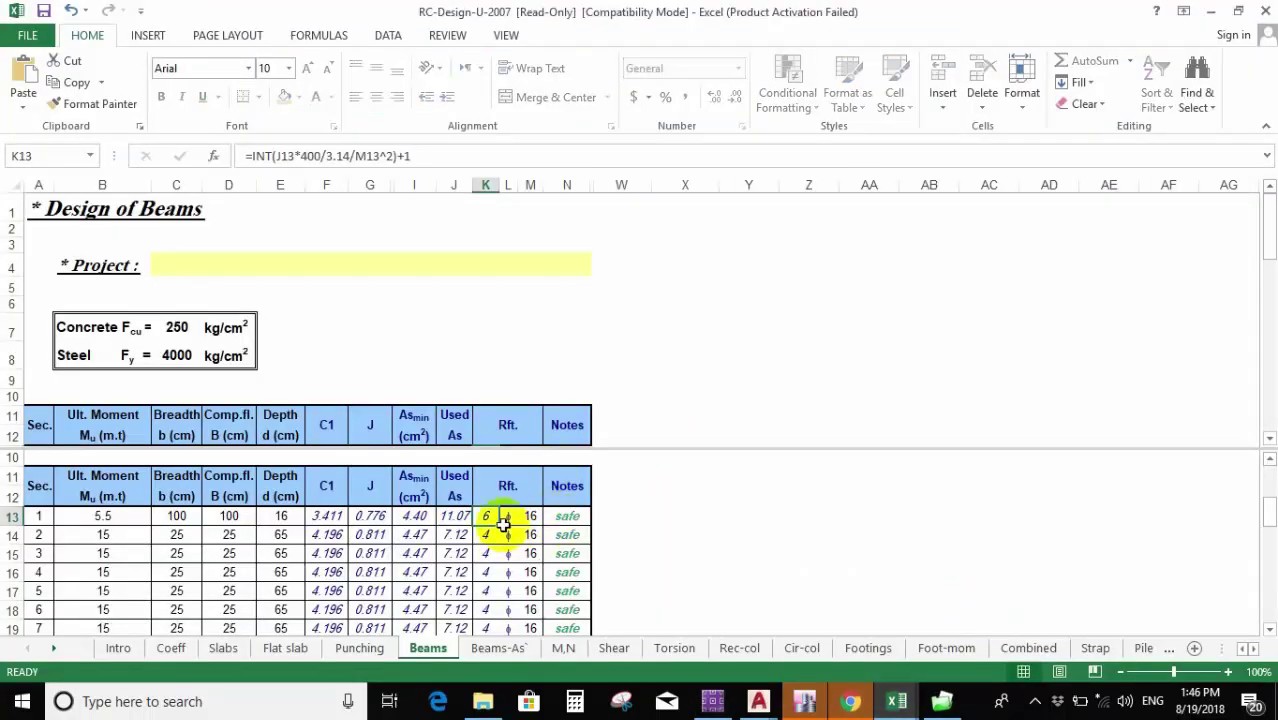
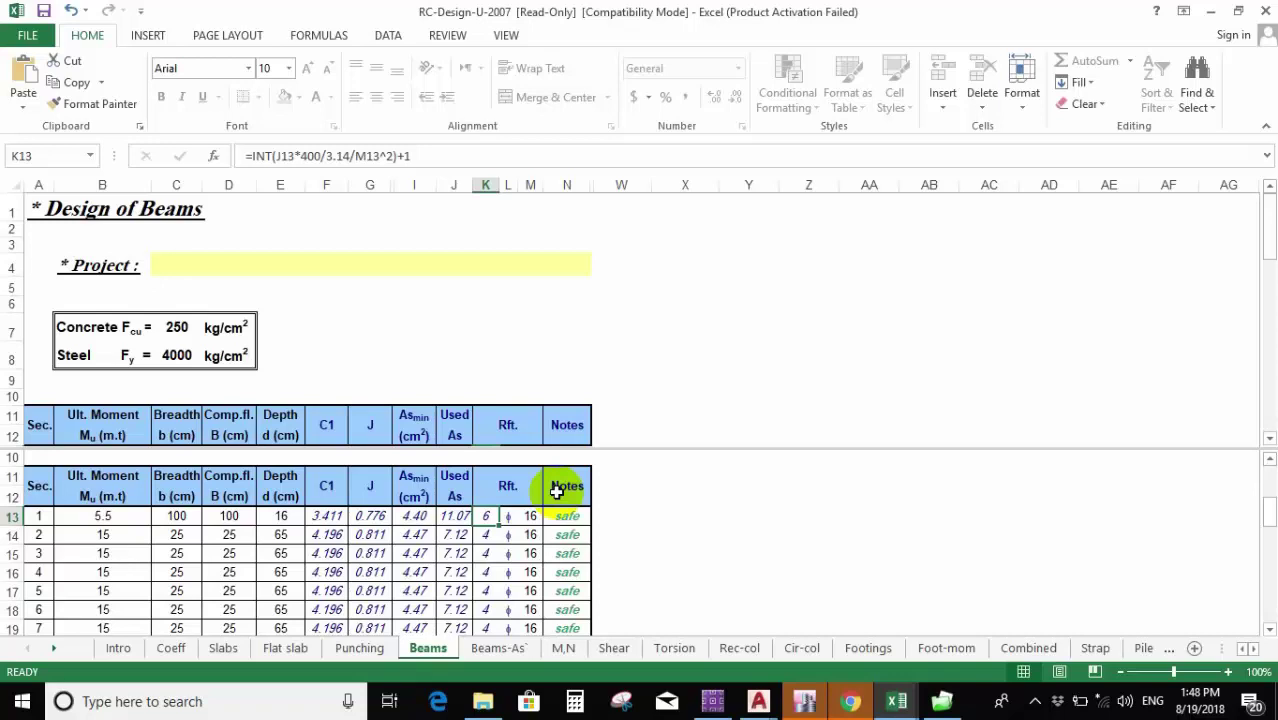
left_click(757, 702)
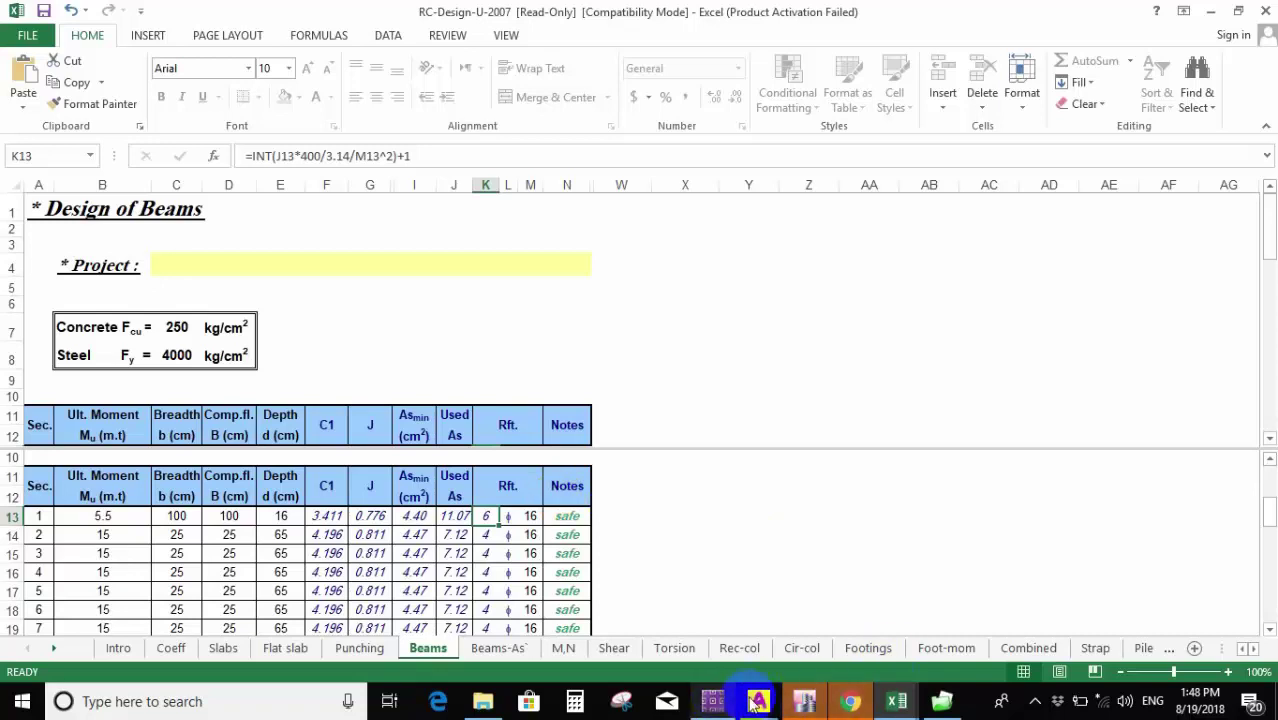
left_click(772, 642)
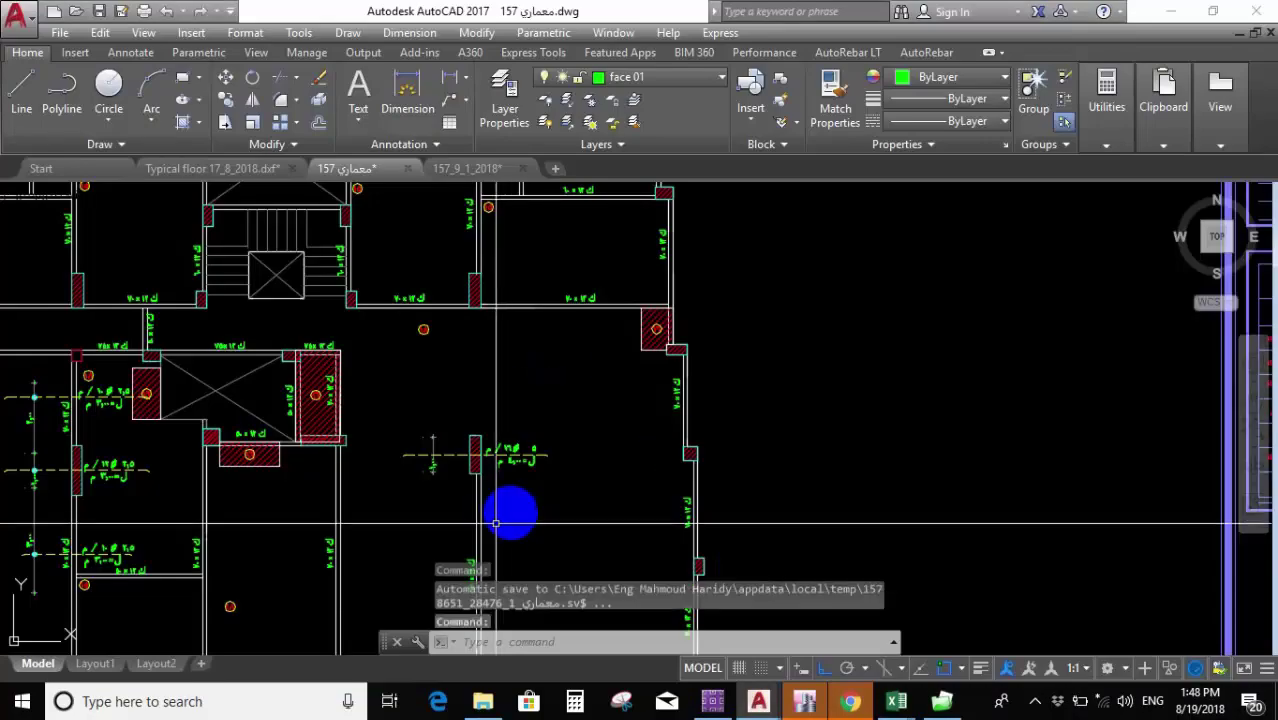
Switch to SAFE and examine the M11 moment contour values just above the column.
scroll(496, 522, "up", 3)
scroll(434, 457, "down", 3)
left_click(713, 702)
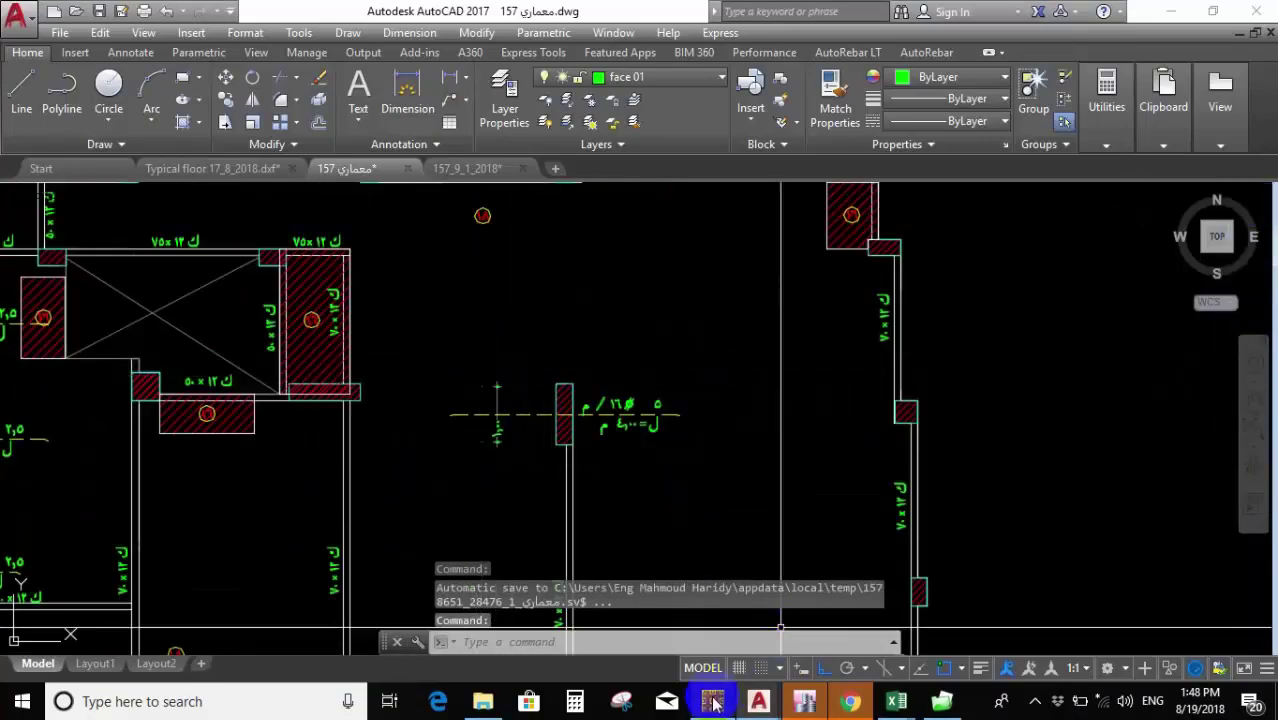
scroll(994, 355, "up", 3)
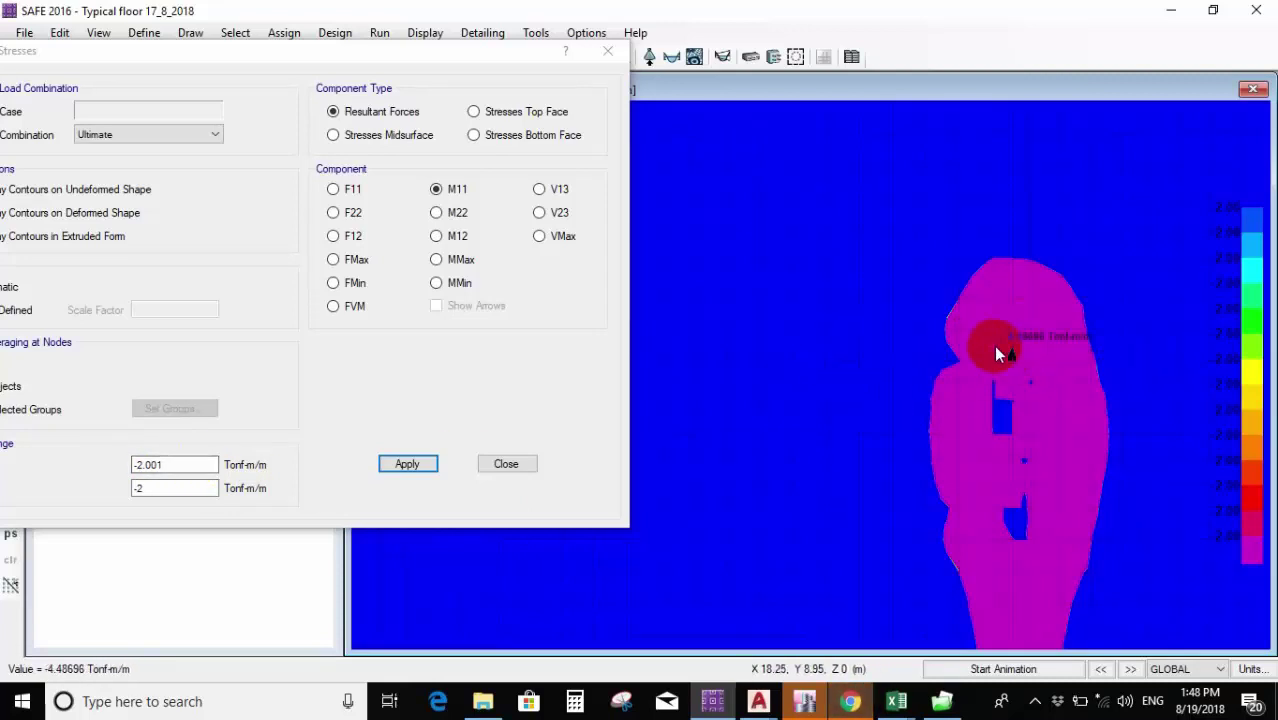
scroll(1020, 352, "up", 3)
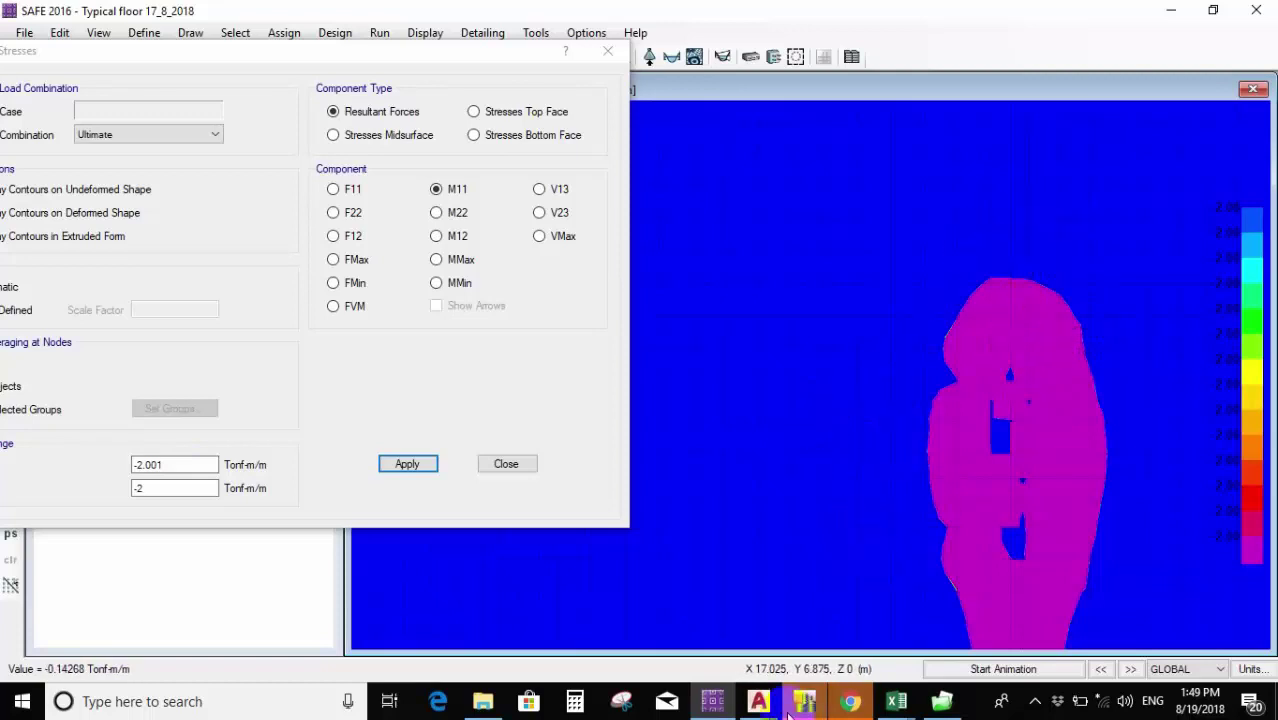
In the RC-Design-U-2007 Beams sheet in Excel, set section 1's ultimate moment to 3.8 m.t and its bar diameter to 12.
mouse_move(884, 706)
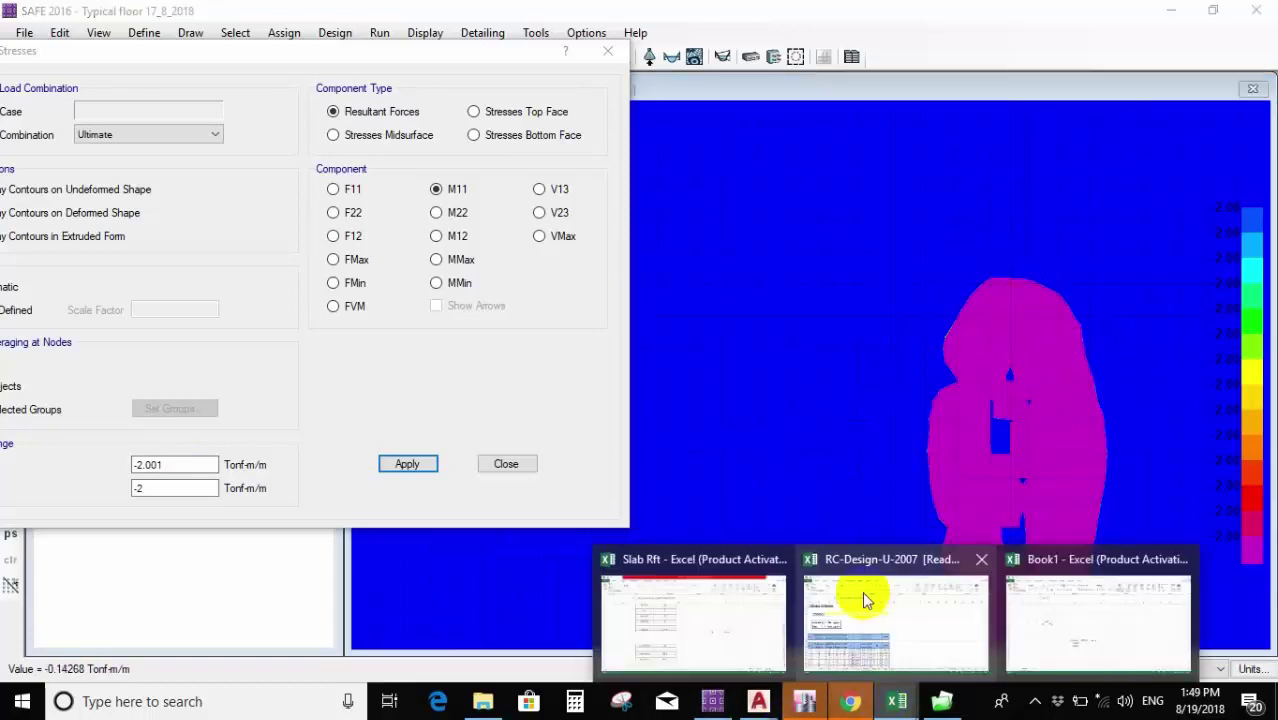
left_click(860, 598)
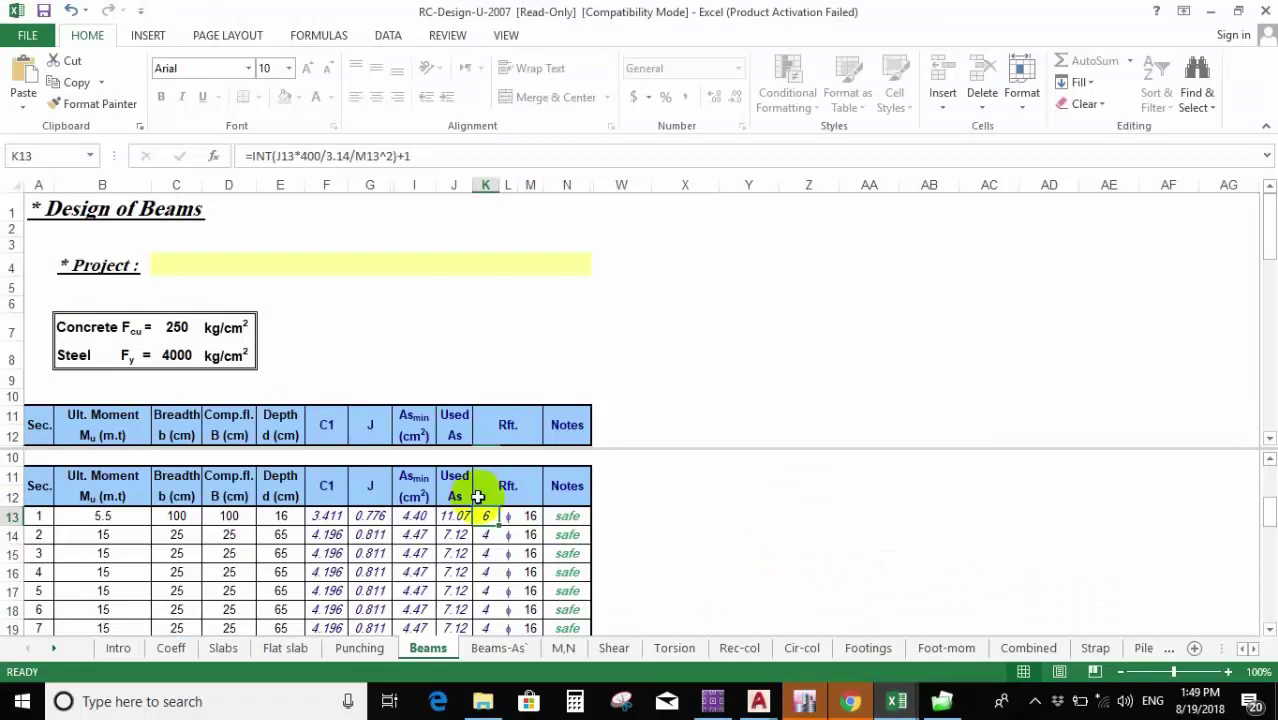
scroll(185, 558, "up", 1)
scroll(187, 558, "down", 1)
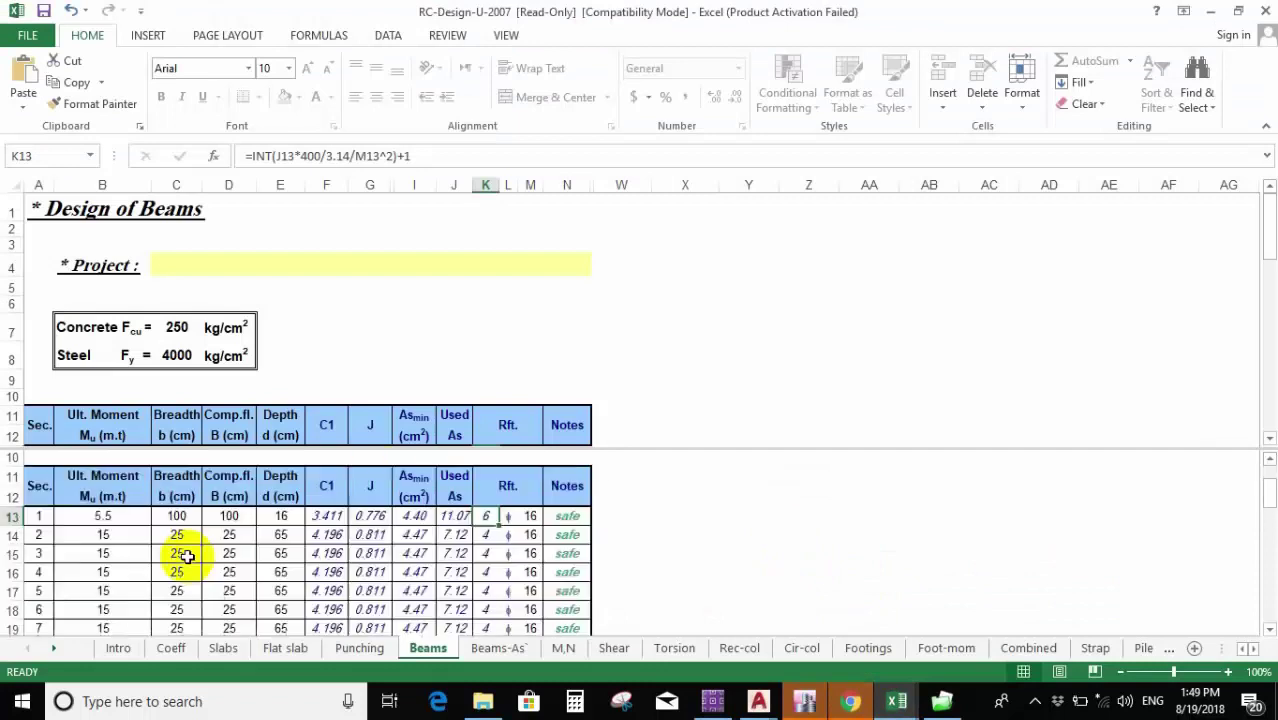
left_click(142, 517)
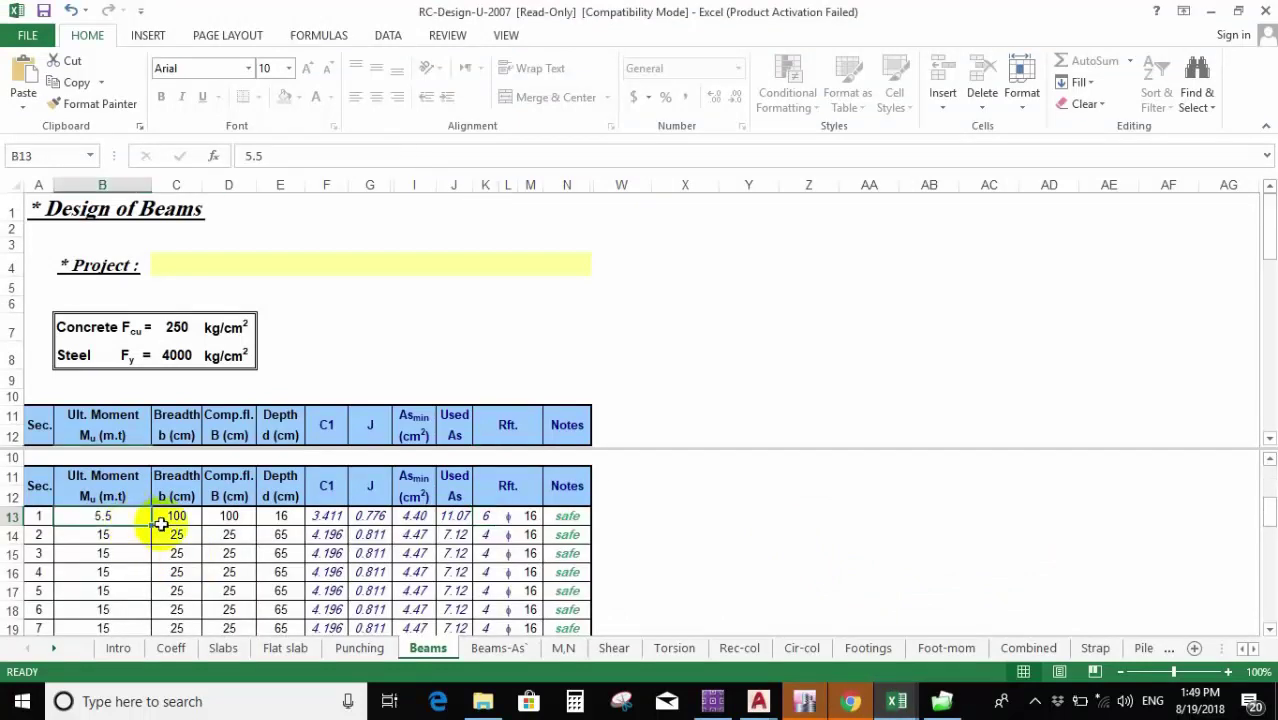
type("3.8")
key("Return")
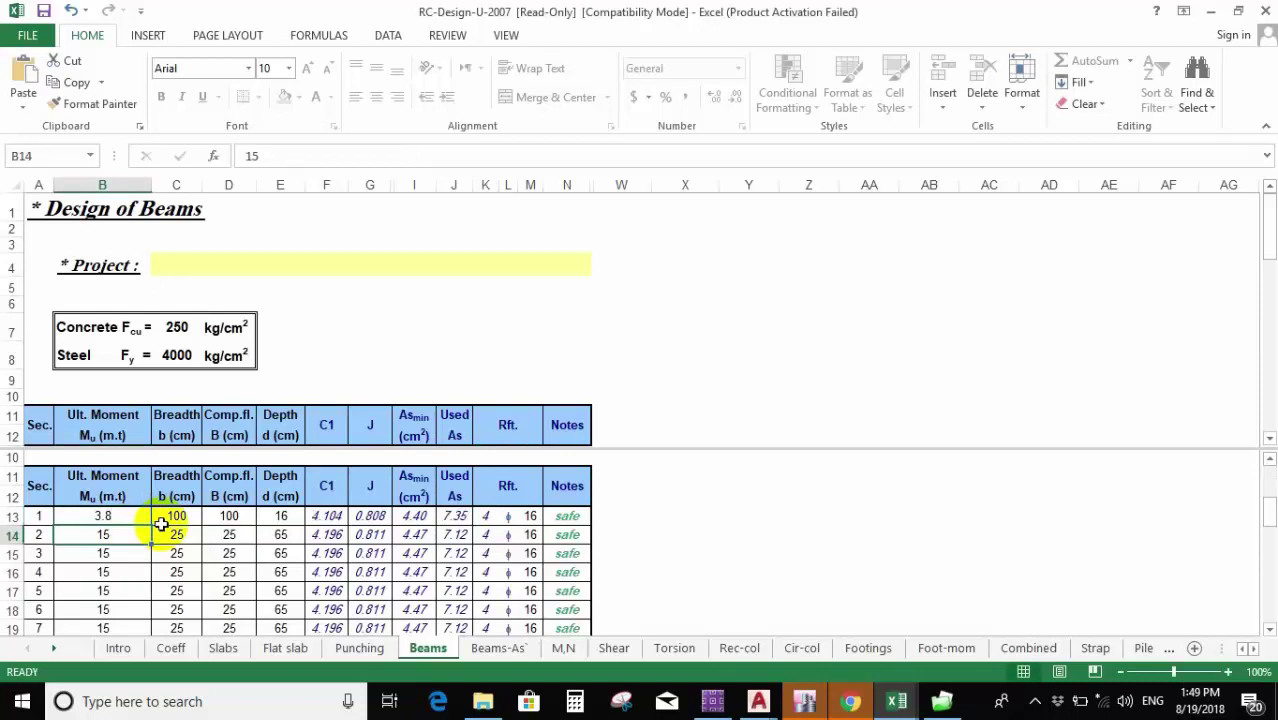
left_click(527, 517)
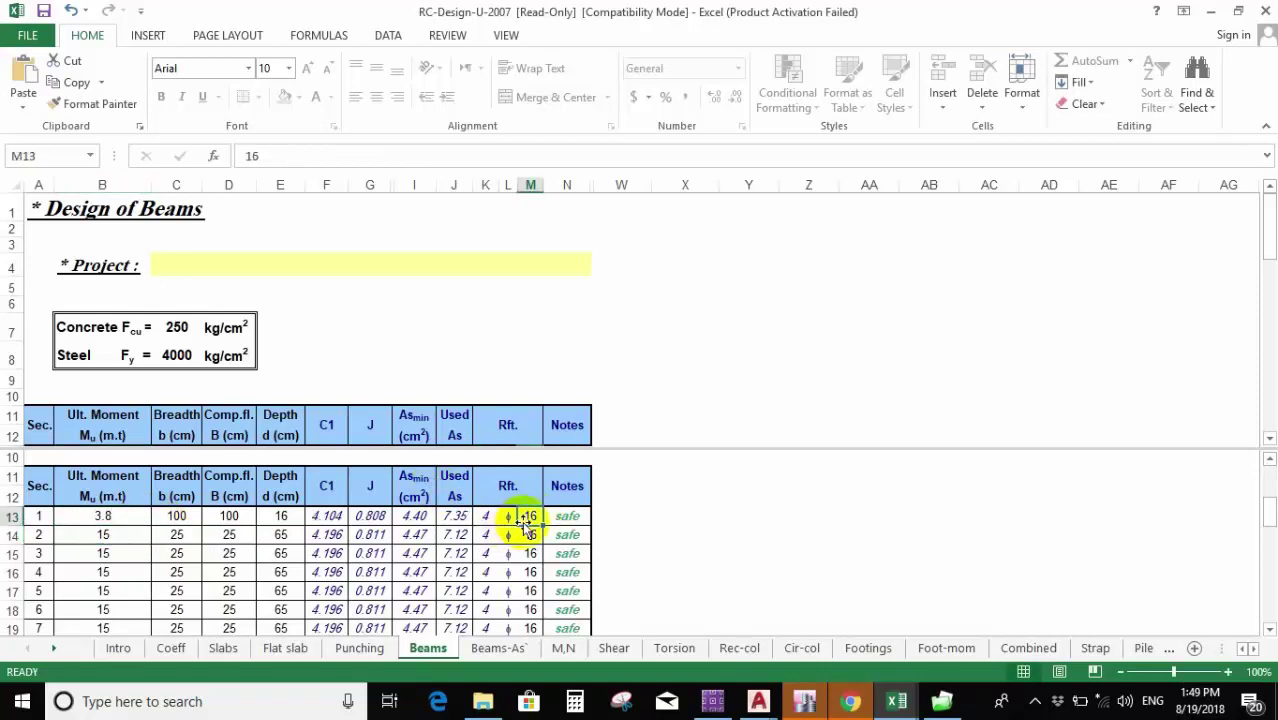
type("12")
key("Return")
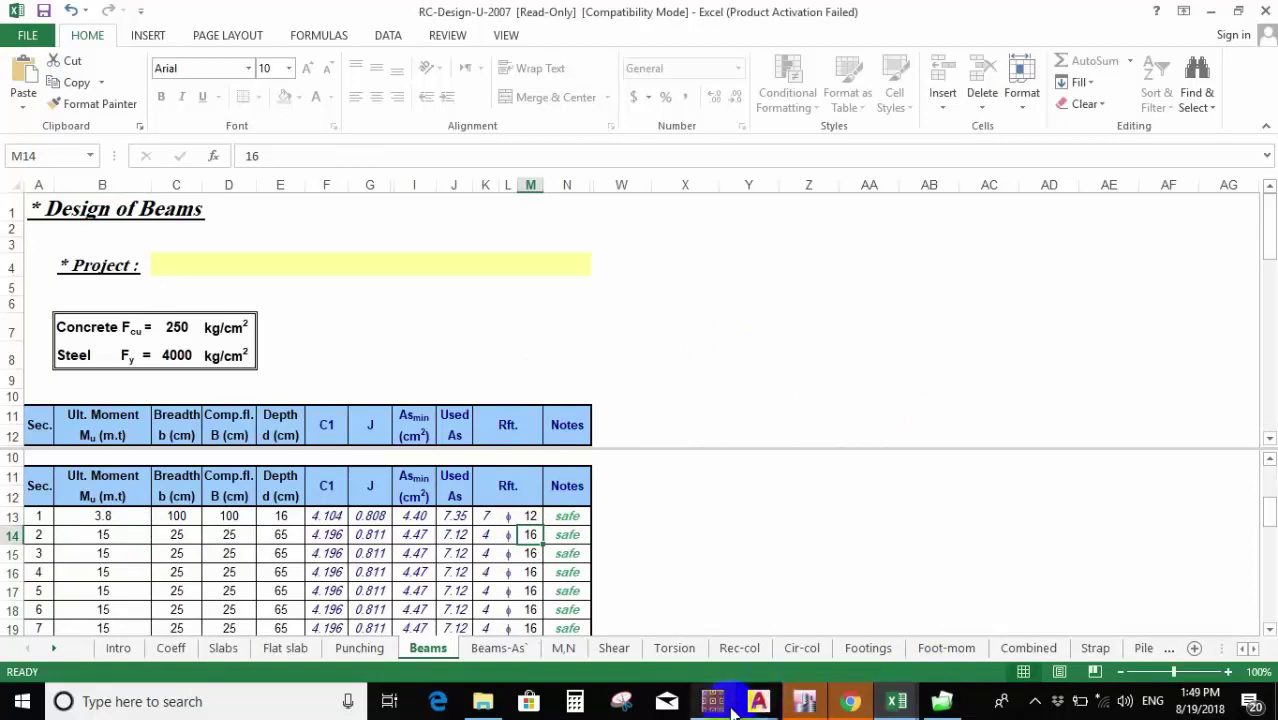
Return to the AutoCAD plan and start a linear dimension for the strip above the column's dimensioned strip.
mouse_move(760, 705)
left_click(756, 620)
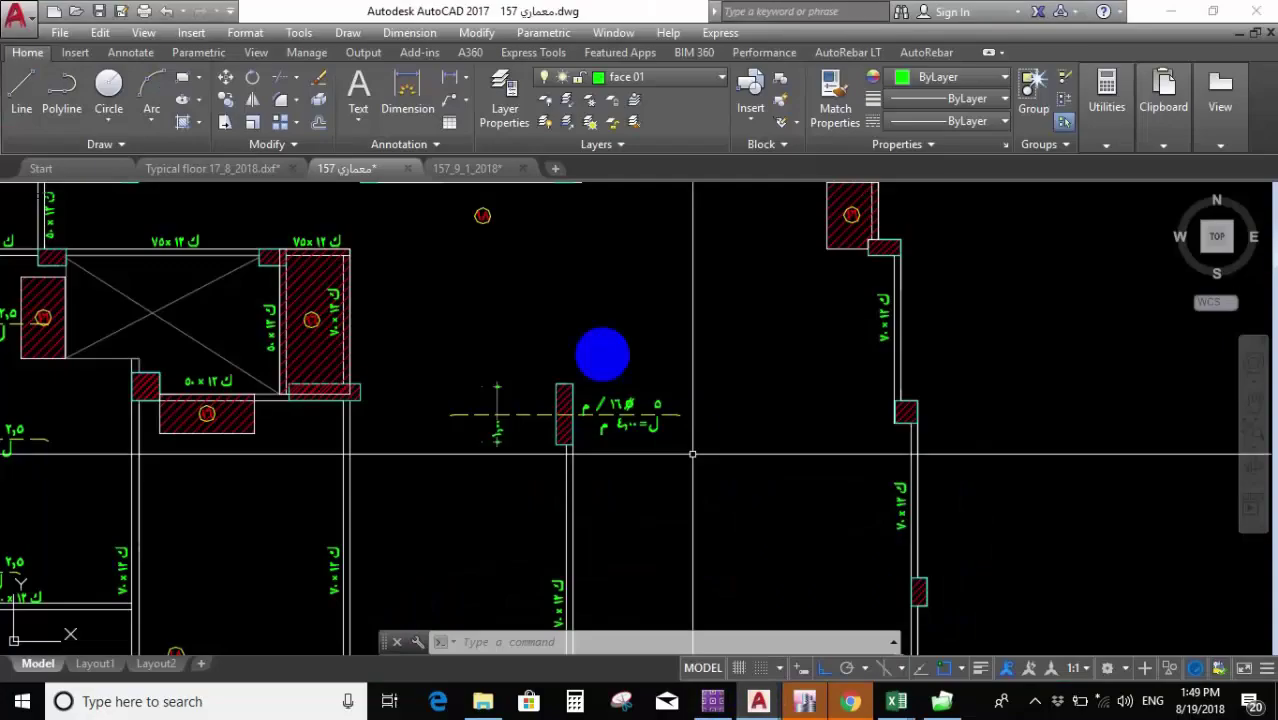
scroll(487, 384, "down", 3)
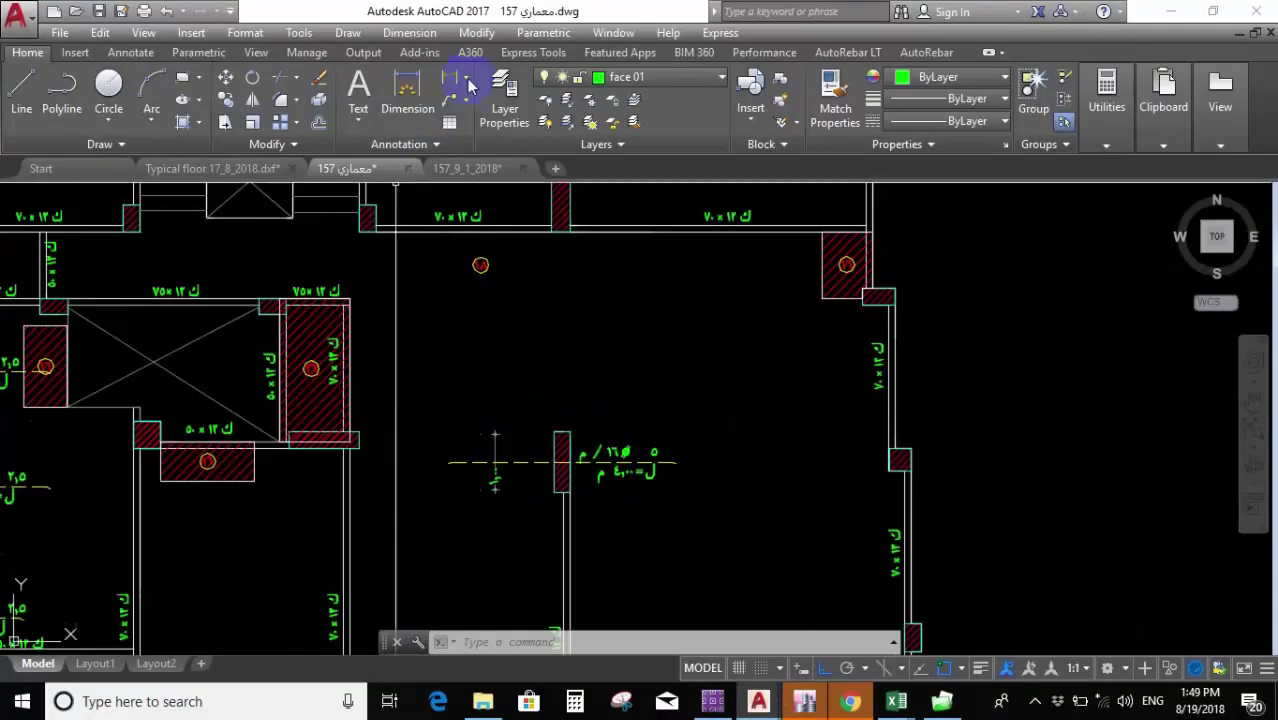
left_click(453, 82)
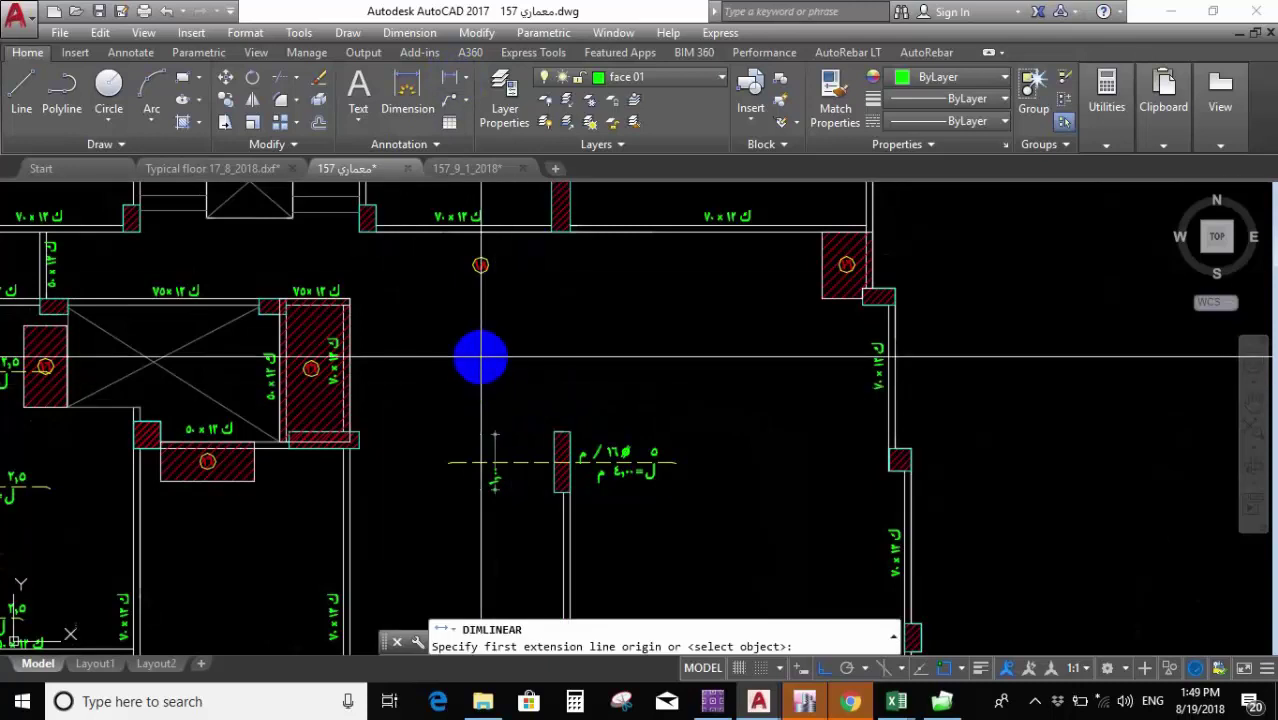
Check in SAFE how far the M11 contour extends above the column, and return to the AutoCAD plan.
left_click(714, 701)
scroll(1010, 356, "up", 3)
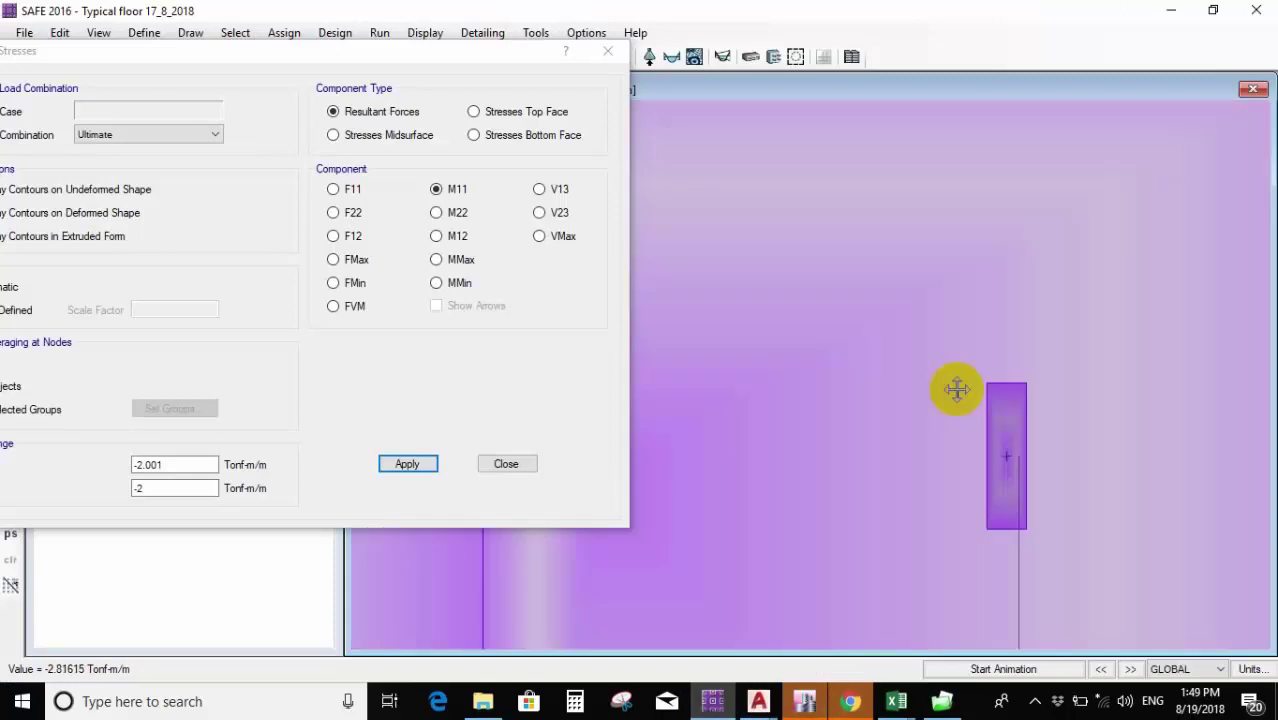
scroll(946, 409, "down", 1)
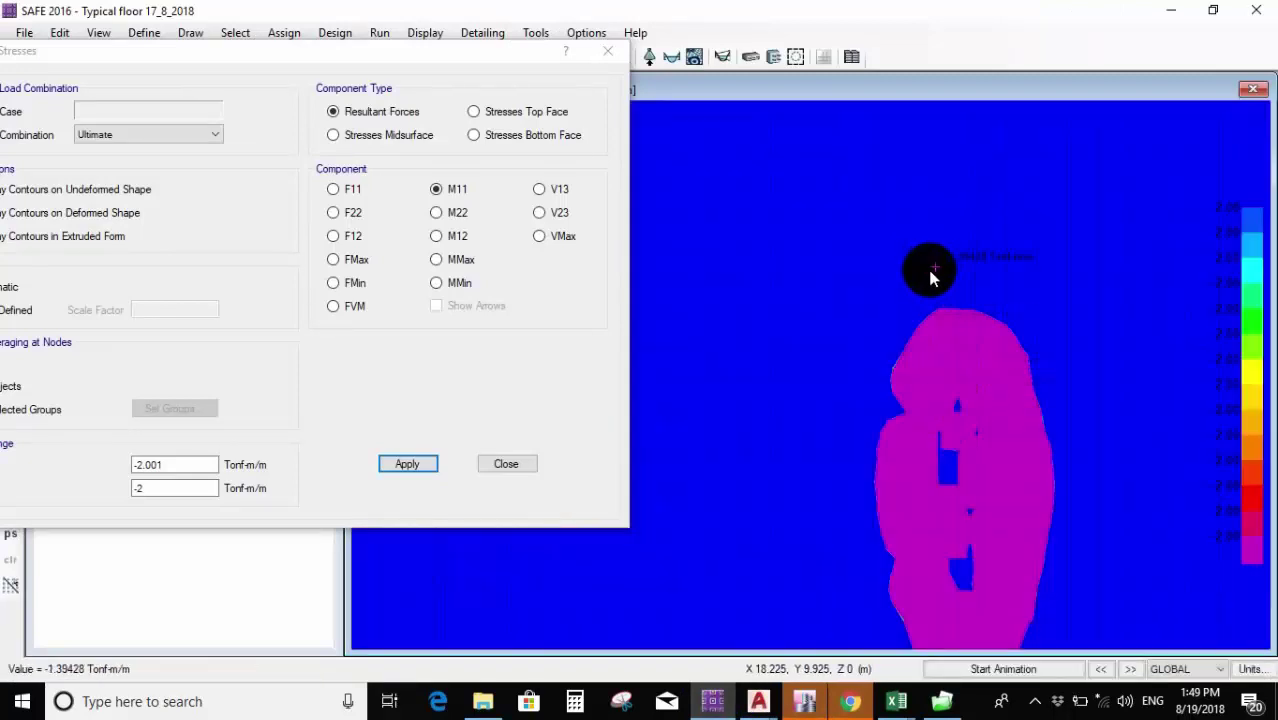
left_click(757, 698)
left_click(736, 608)
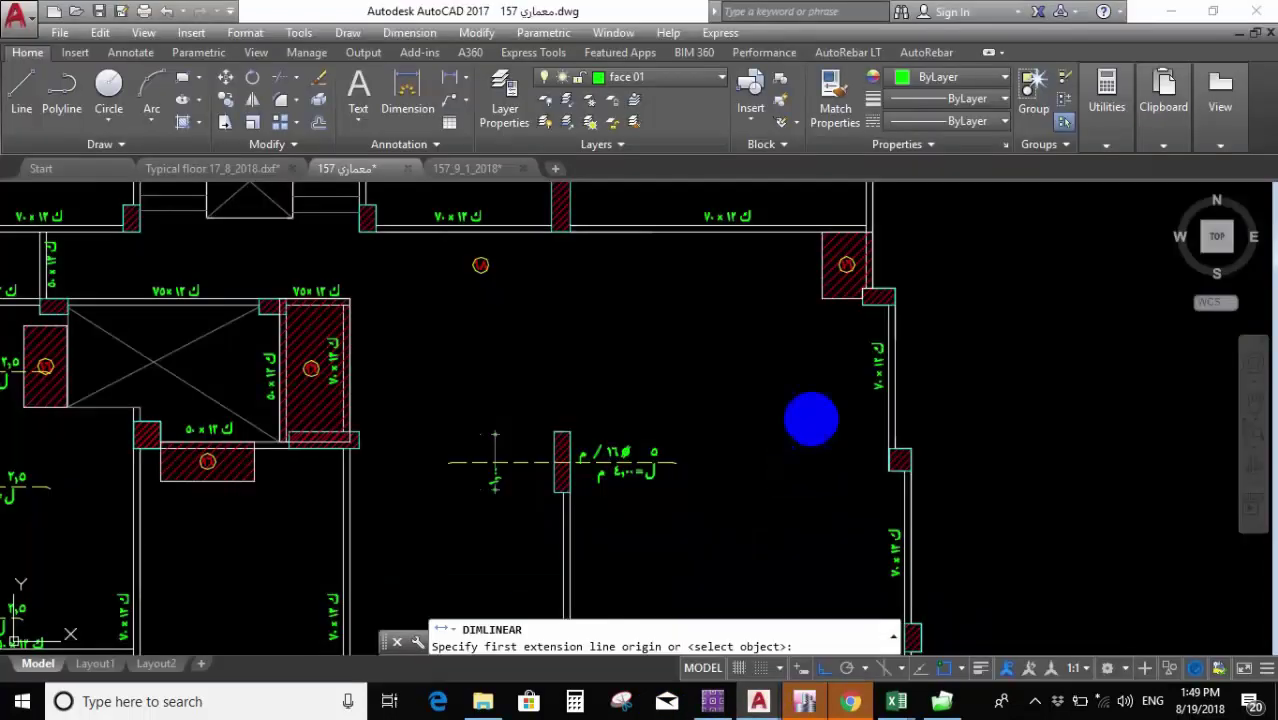
Add a vertical 1.00 m linear dimension upward from the upper end of the existing strip dimension, in line with it.
scroll(465, 405, "up", 3)
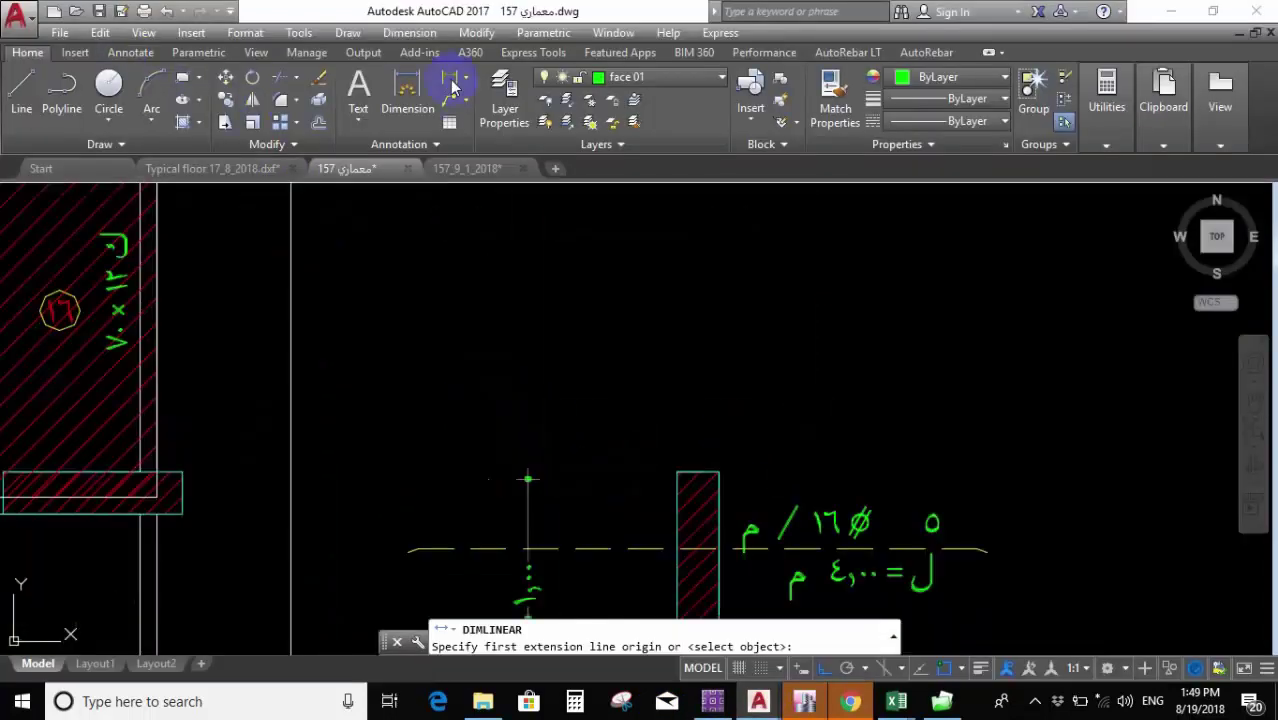
scroll(576, 437, "up", 5)
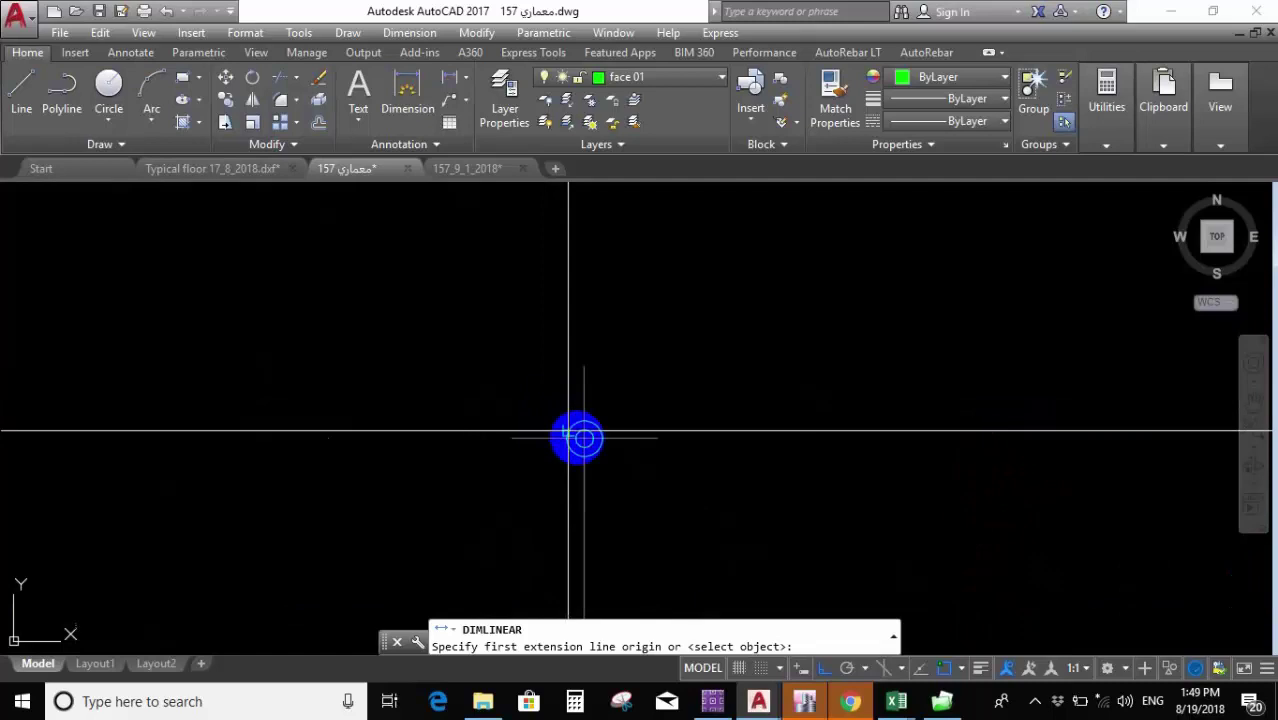
left_click(586, 440)
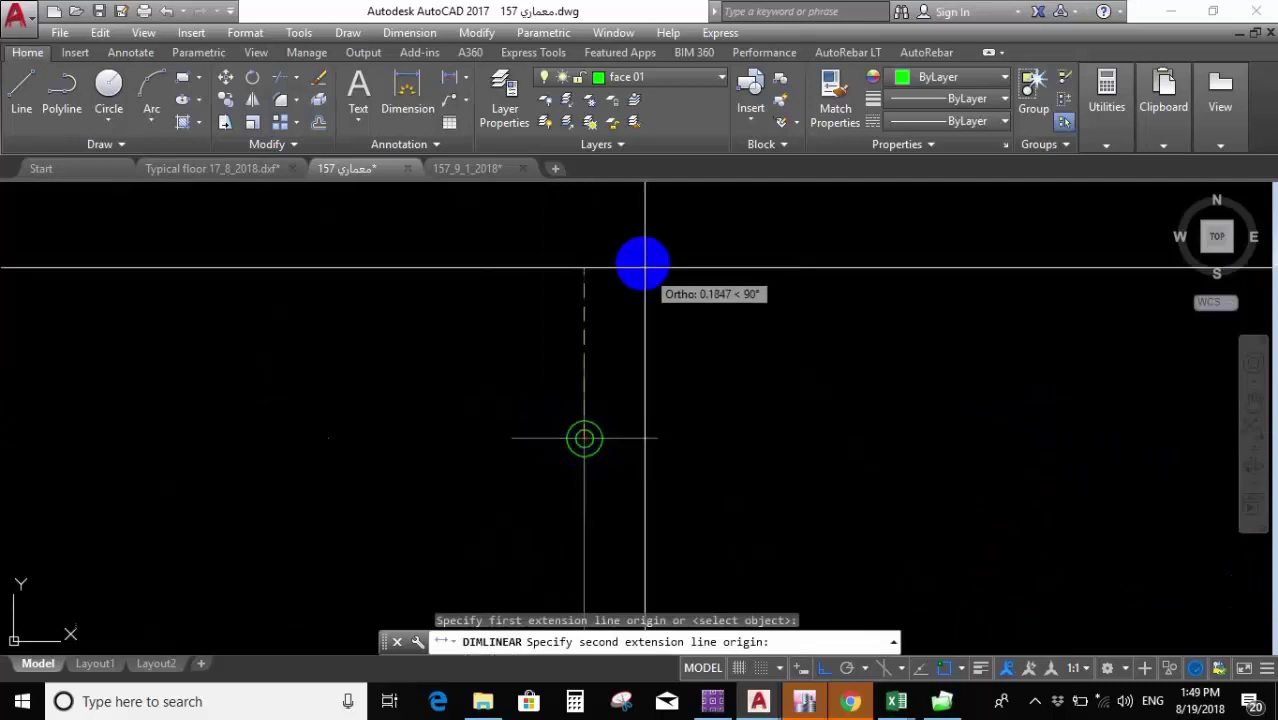
left_click(642, 263)
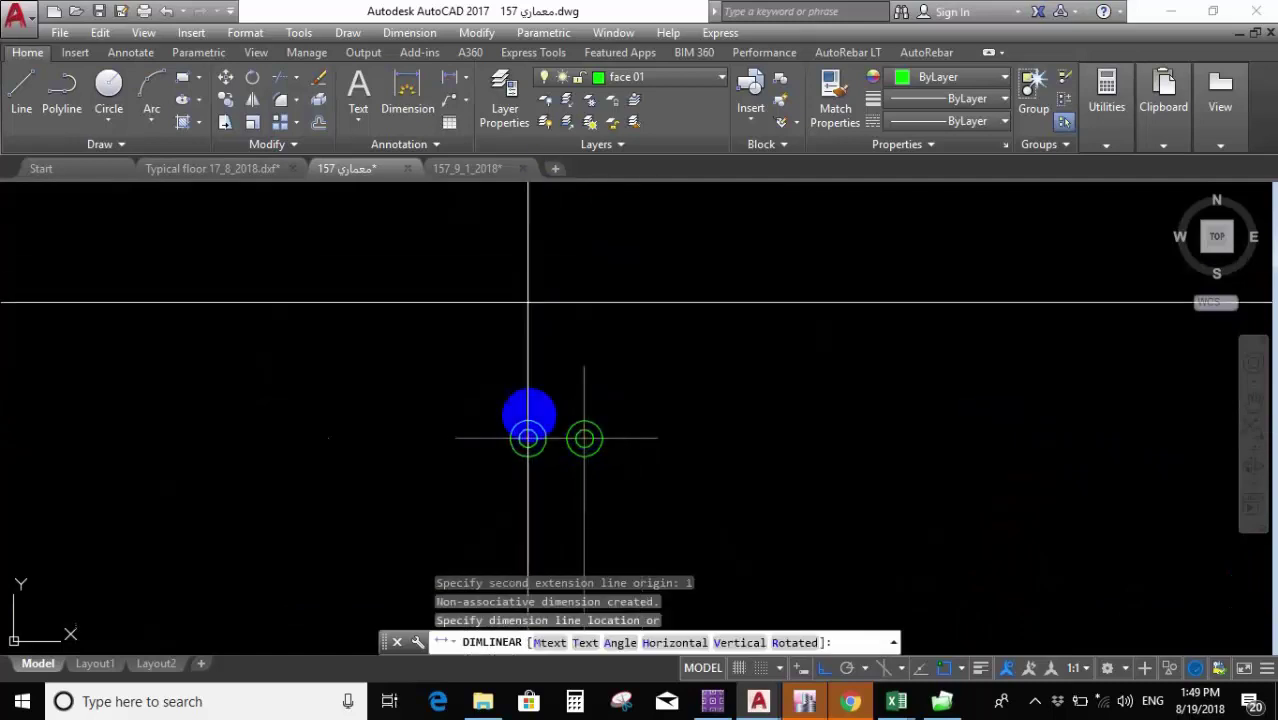
scroll(685, 471, "up", 4)
scroll(700, 470, "down", 6)
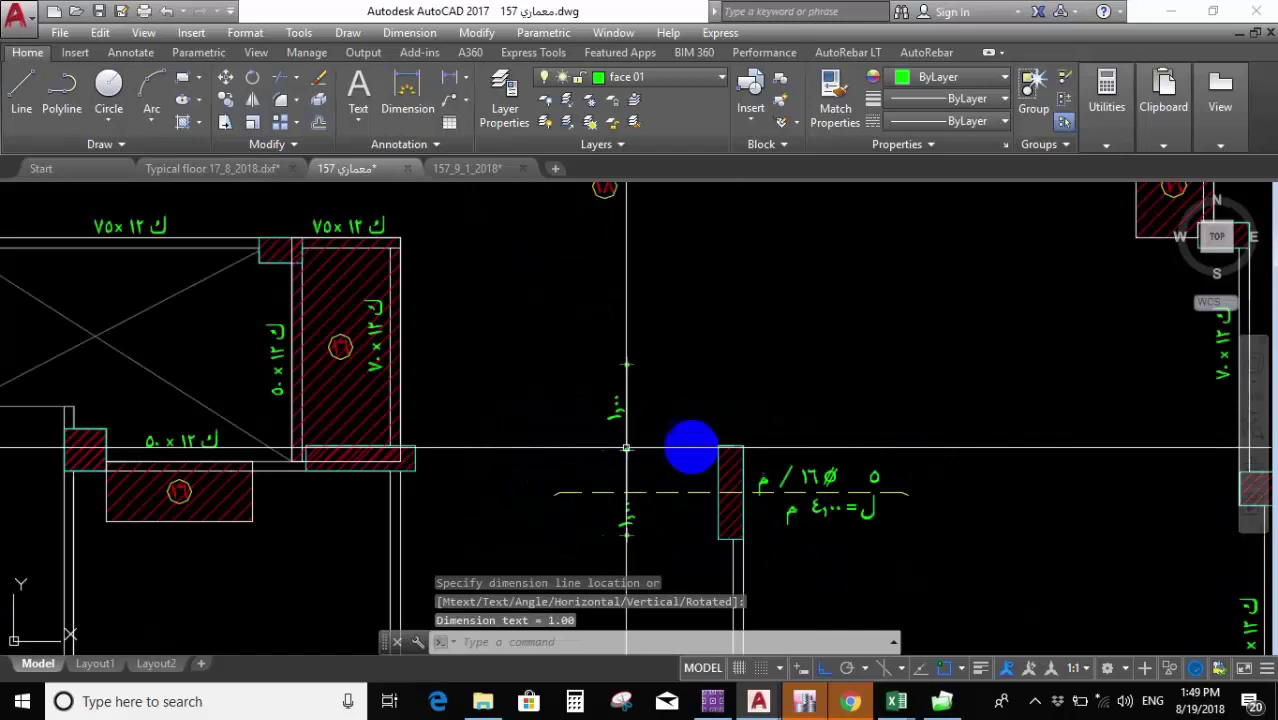
left_click(616, 426)
left_click(727, 465)
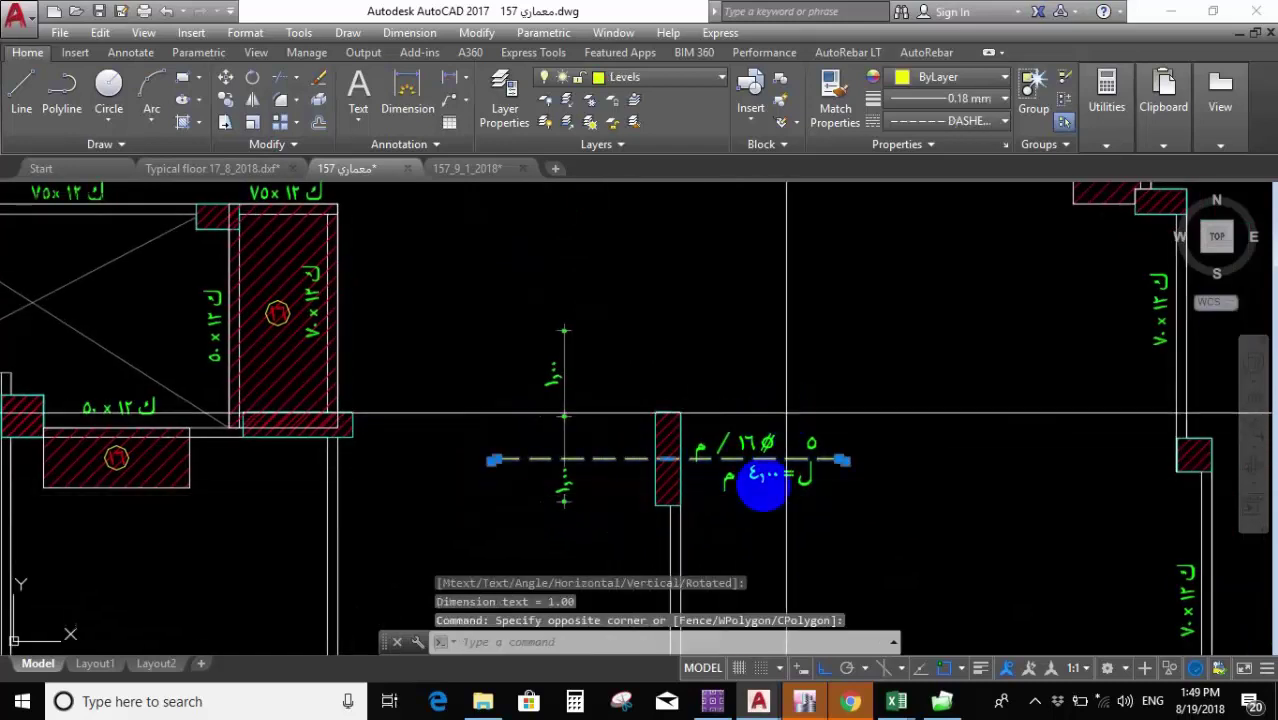
left_click(753, 516)
type("m")
key("Return")
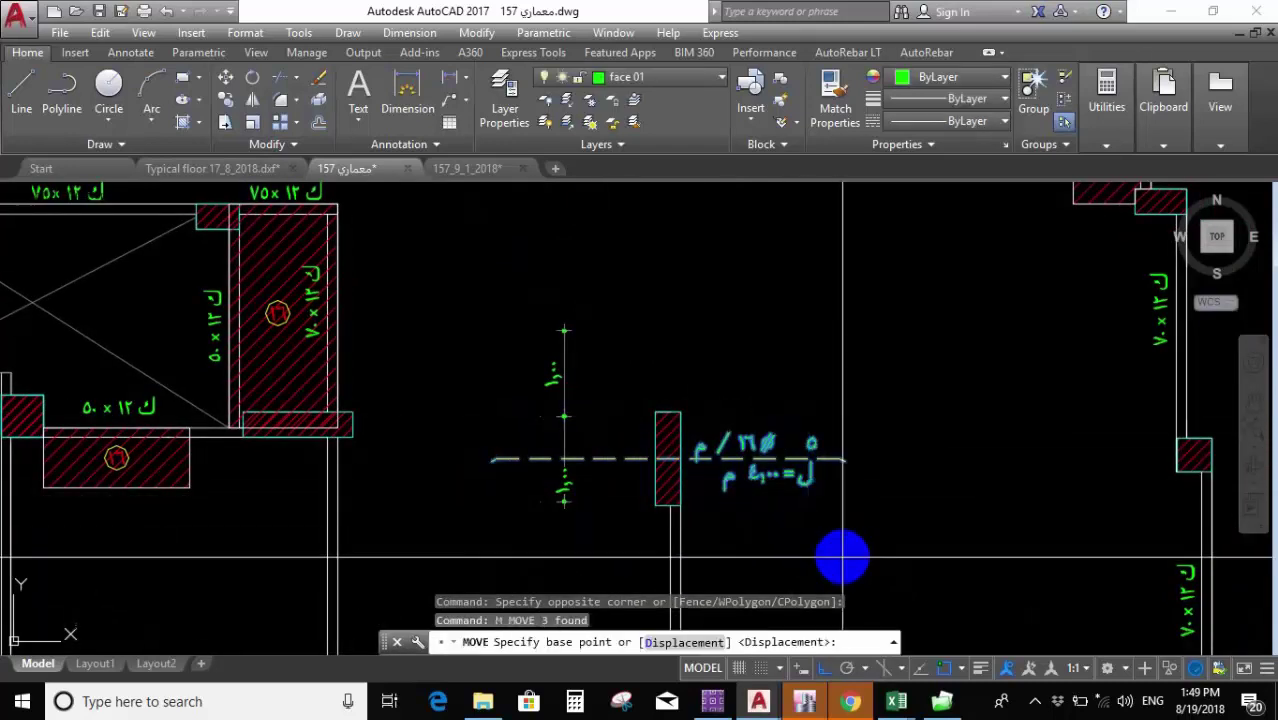
left_click(843, 541)
key("Escape")
Copy the dashed bar with its 5 Ø 16 and 4.00 m labels straight up into the new 1.00 m strip.
left_click(824, 456)
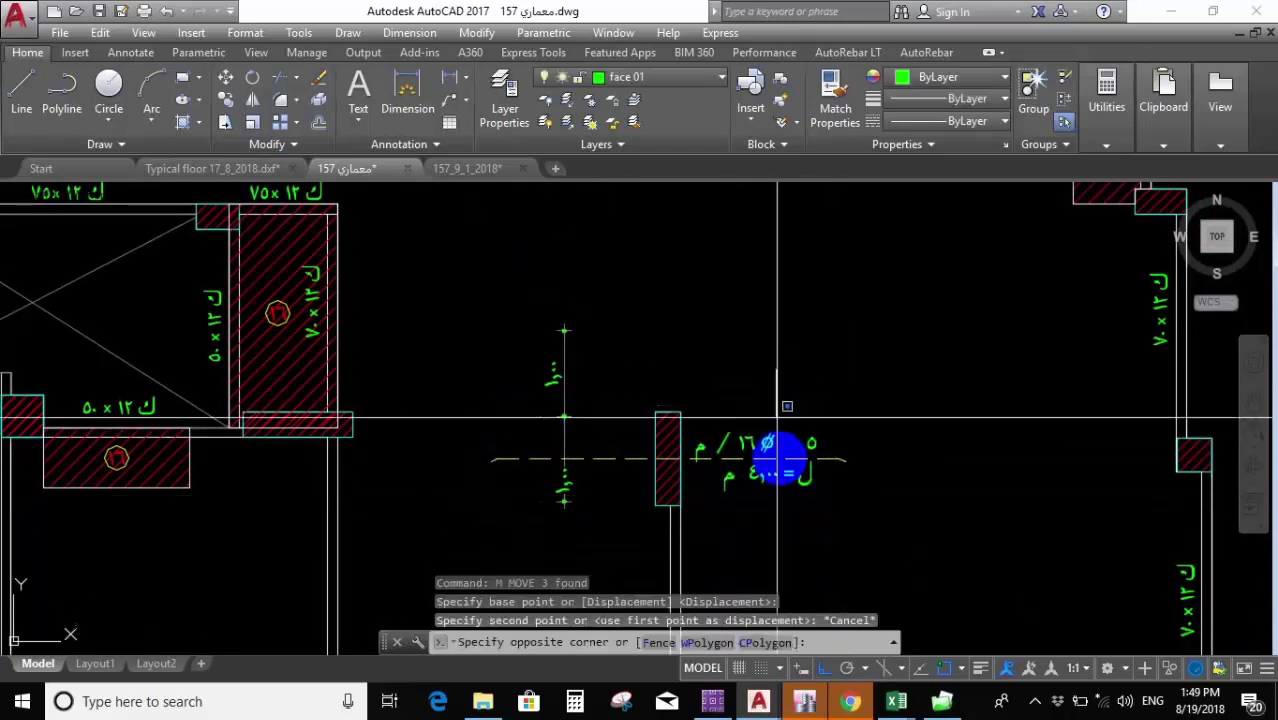
left_click(769, 528)
type("co")
key("Return")
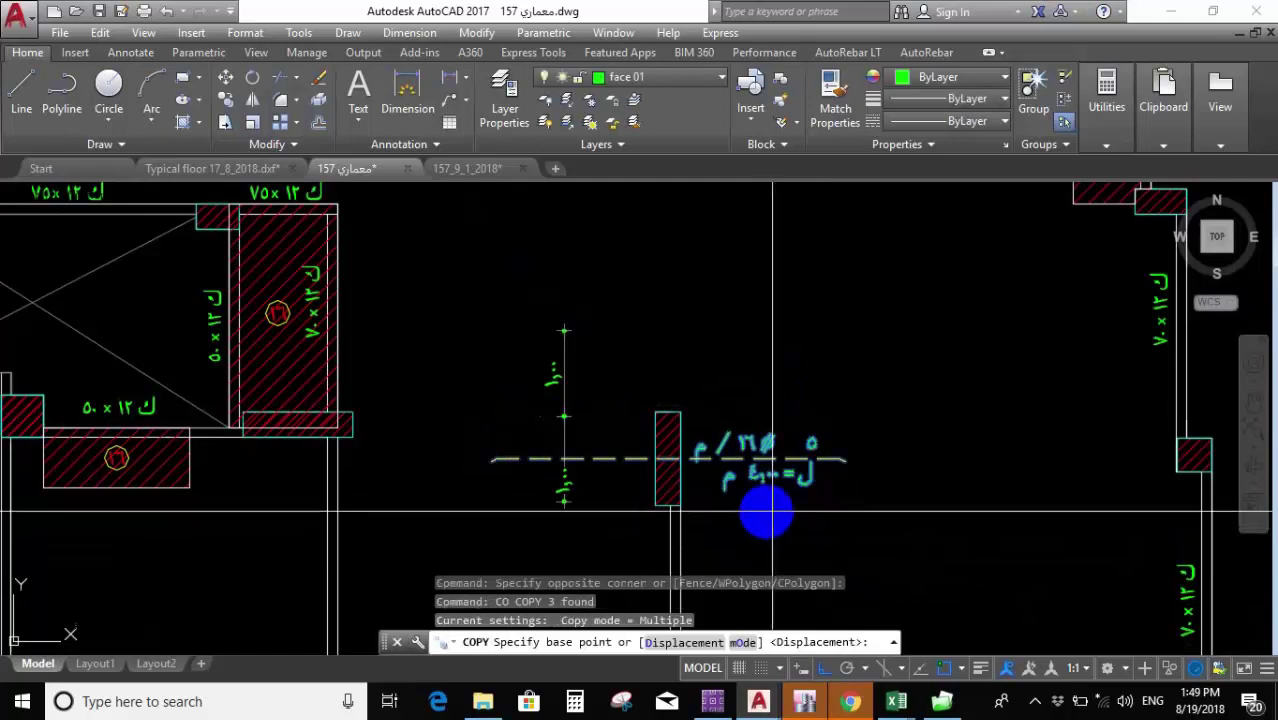
left_click(779, 543)
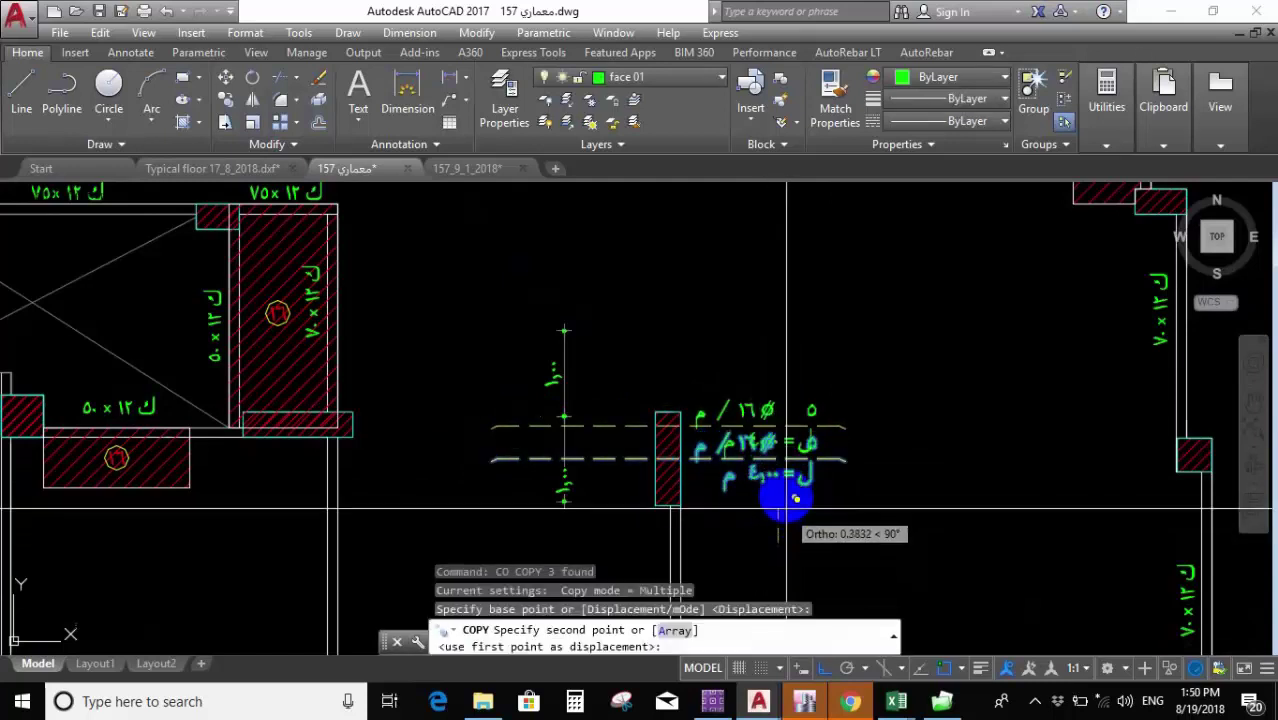
left_click(783, 455)
scroll(562, 391, "up", 4)
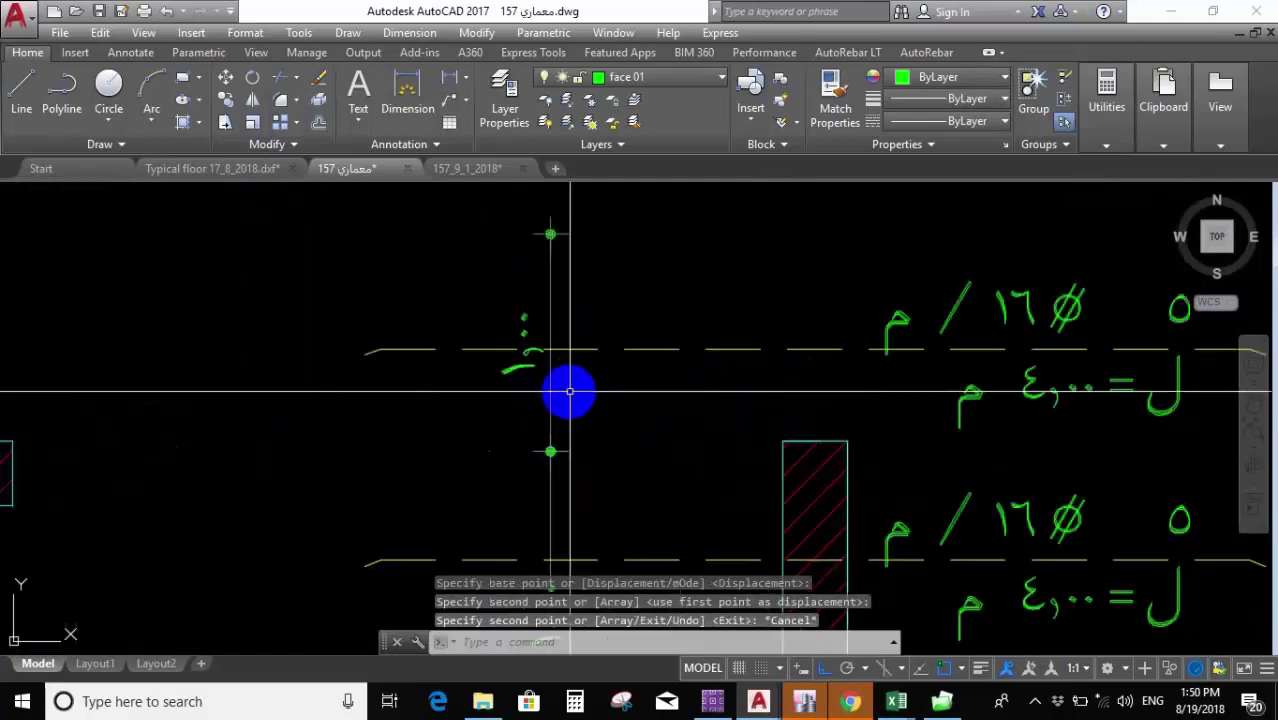
key("Escape")
Move the upper 1.00 dimension's text down and onto its dimension line, clear of the copied bar.
left_click(524, 348)
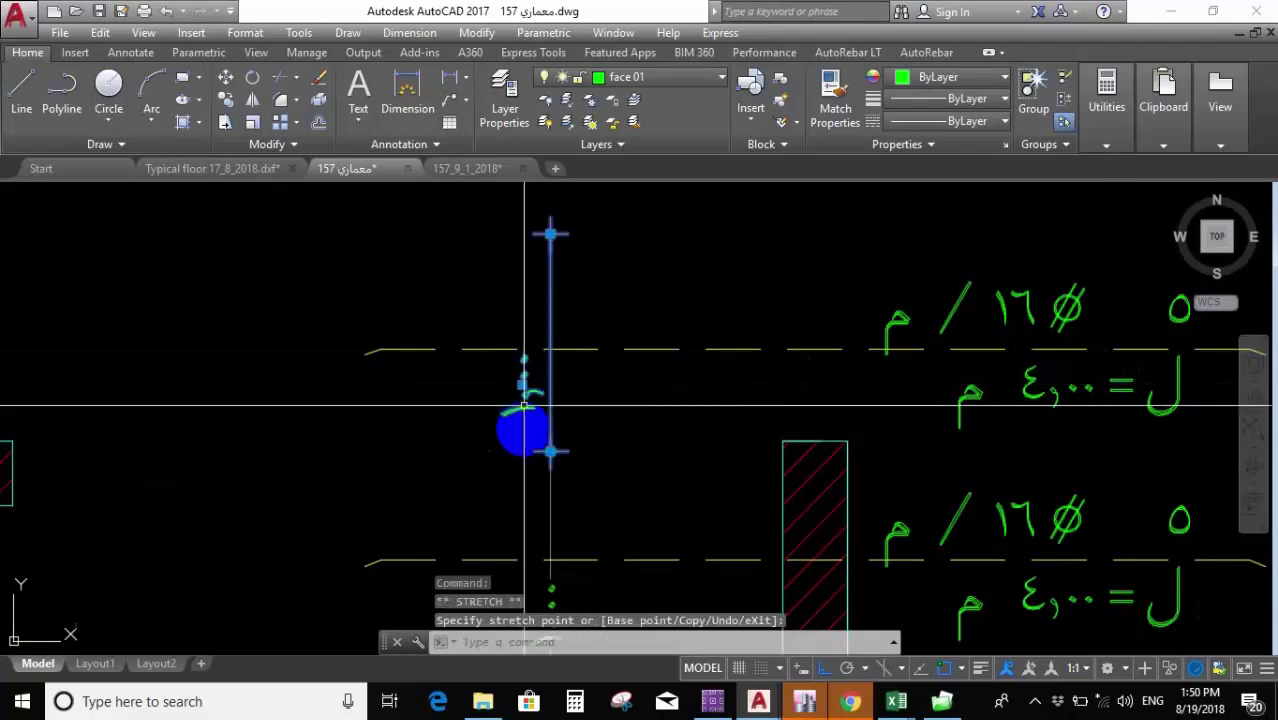
key("Escape")
left_click(522, 408)
left_click(548, 386)
left_click(542, 377)
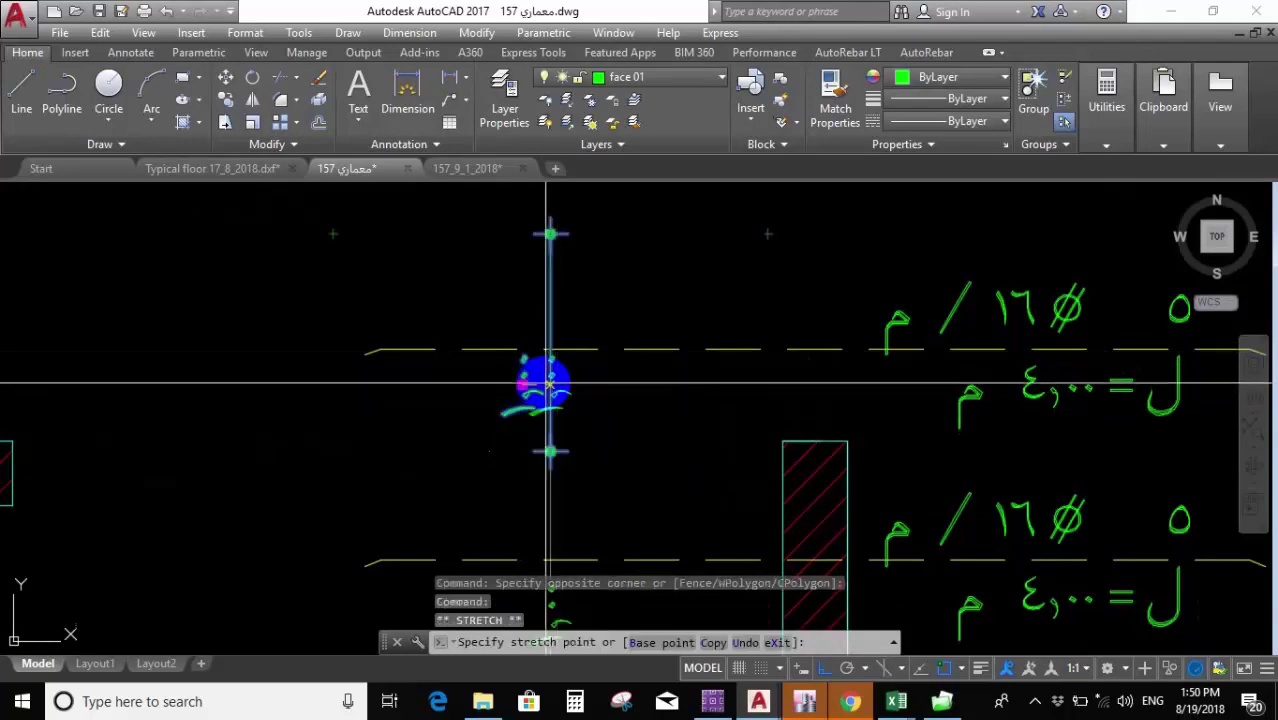
key("Escape")
Change the copied upper bar's reinforcement label to 7.5 Ø 12 per metre.
scroll(490, 430, "down", 5)
scroll(653, 399, "up", 5)
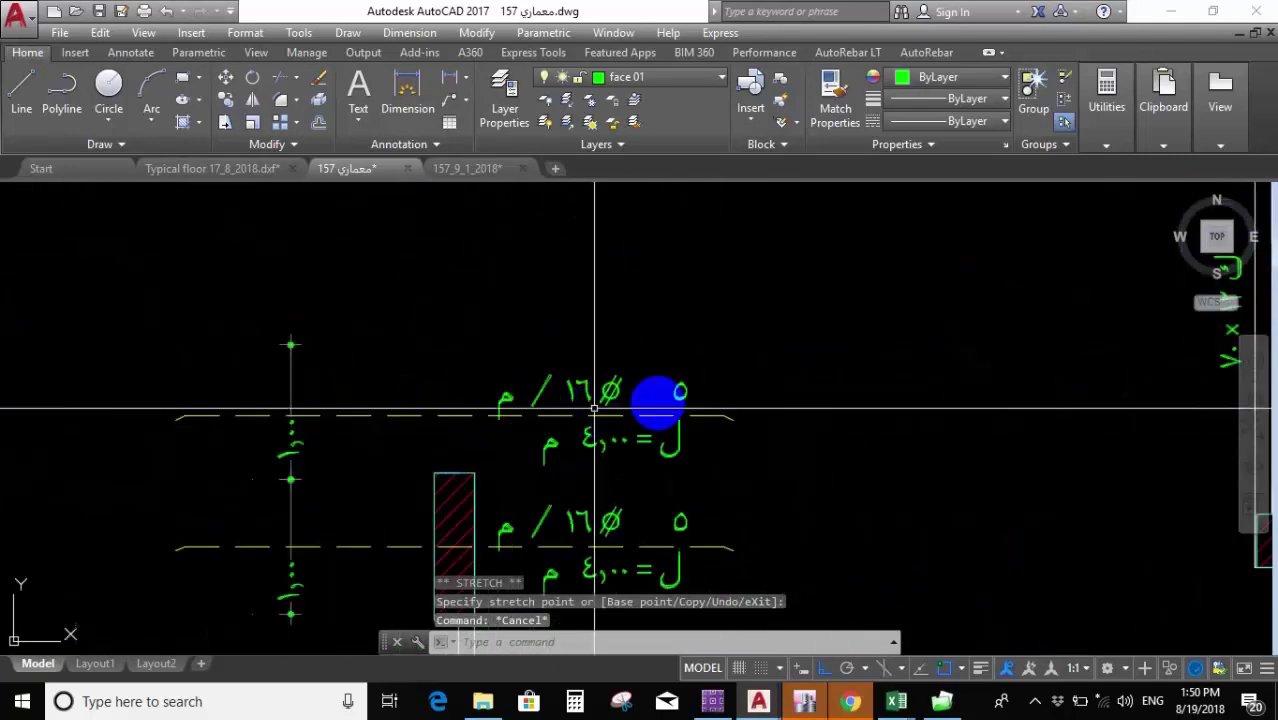
double_click(679, 386)
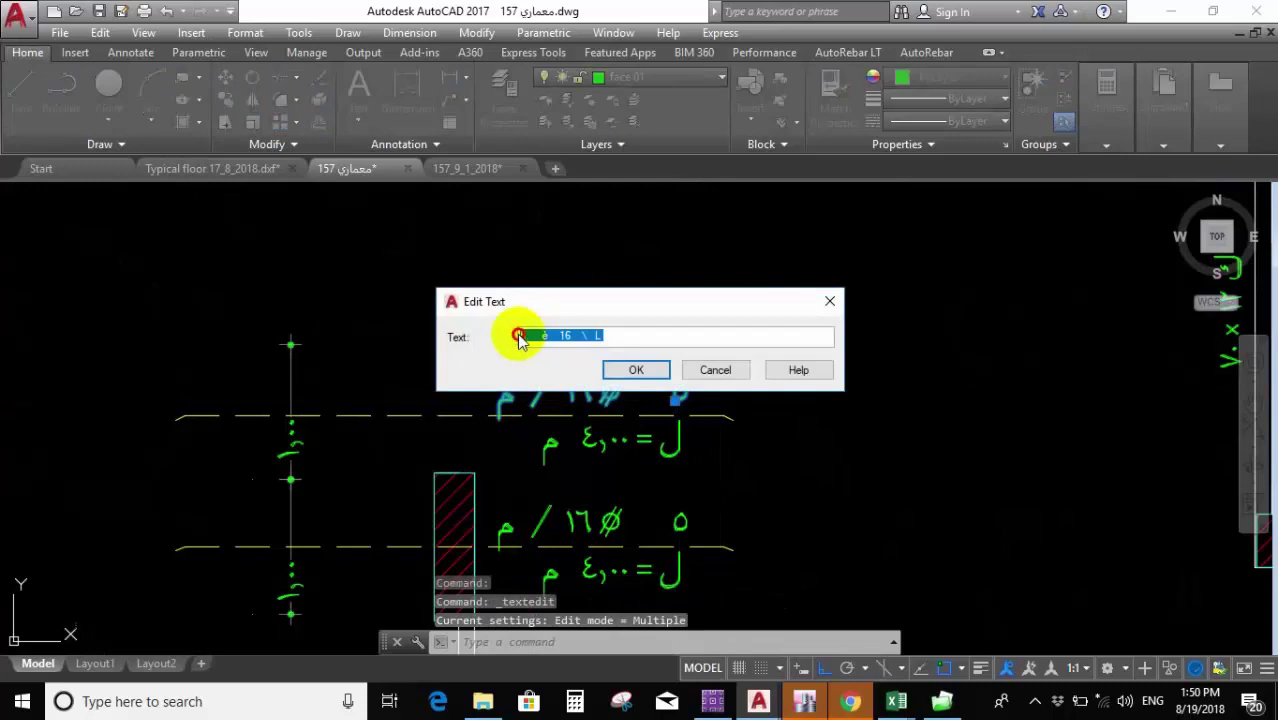
key("Home")
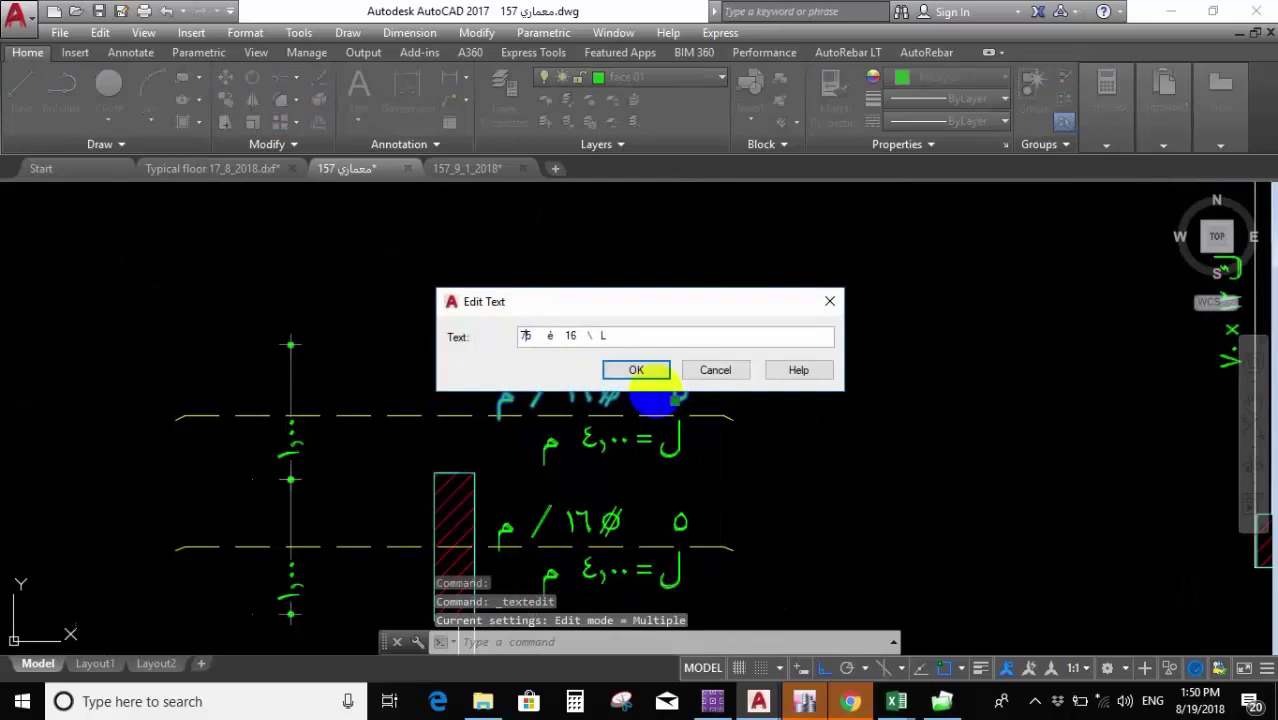
type("7.5")
key("Delete")
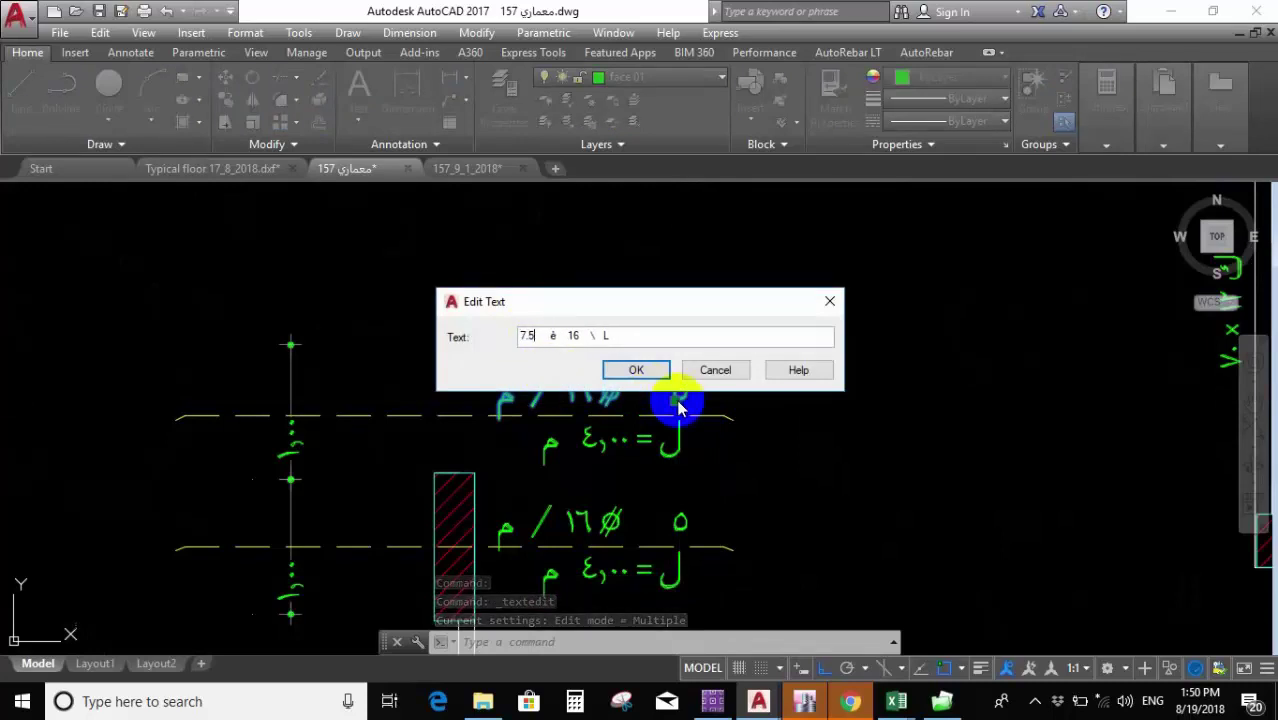
key("Right")
key("Right")
key("Right")
key("Right")
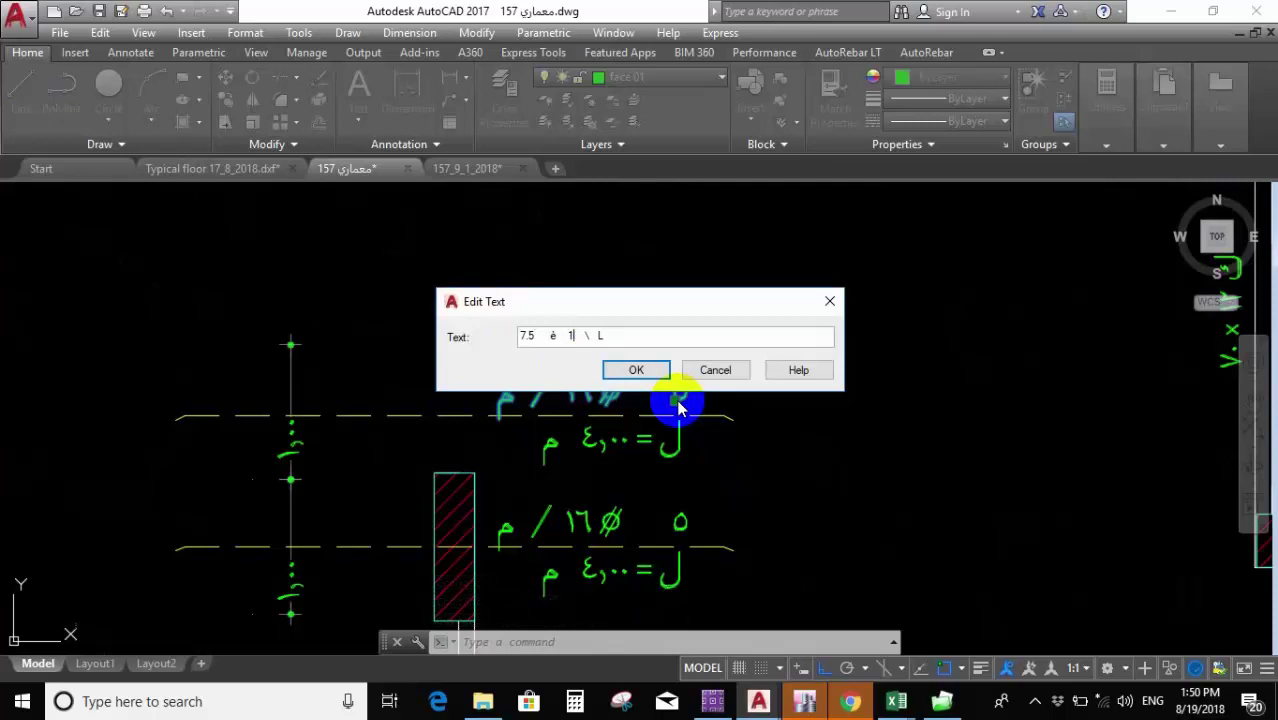
type("2")
key("Return")
key("Escape")
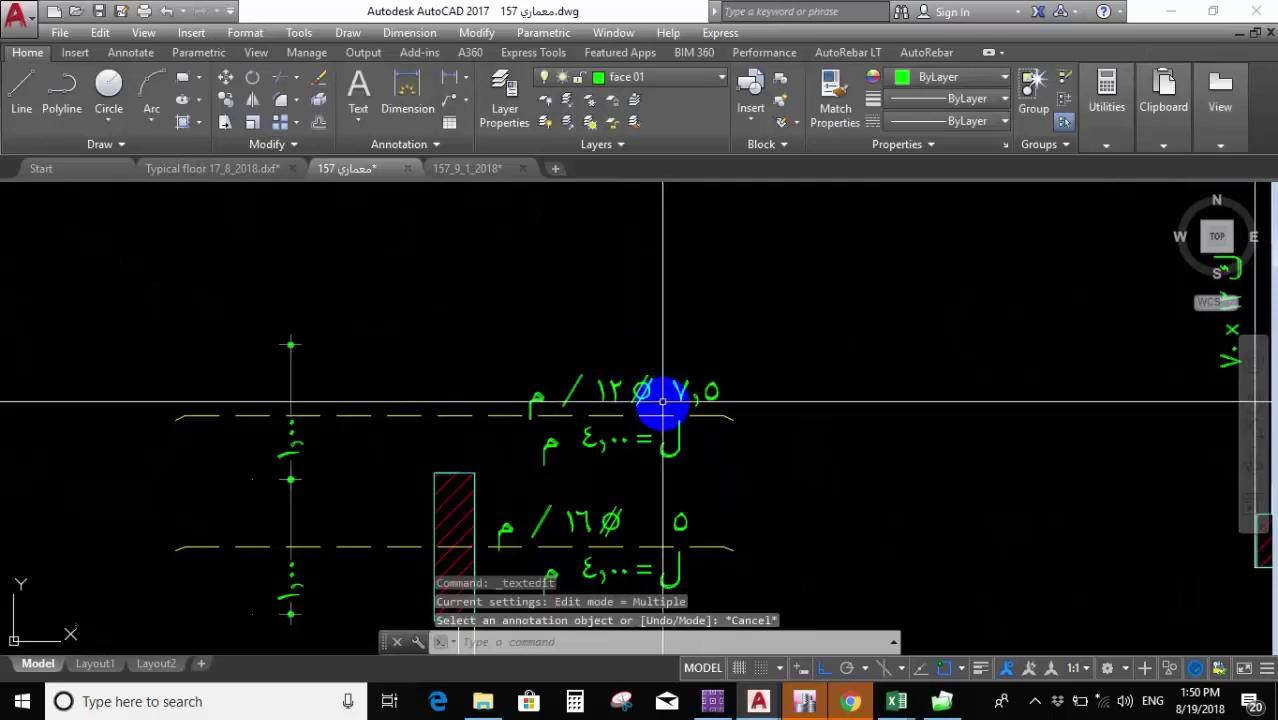
Move the upper bar's 7.5 Ø 12 and 4.00 m labels slightly left along the bar.
left_click(629, 390)
left_click(590, 442)
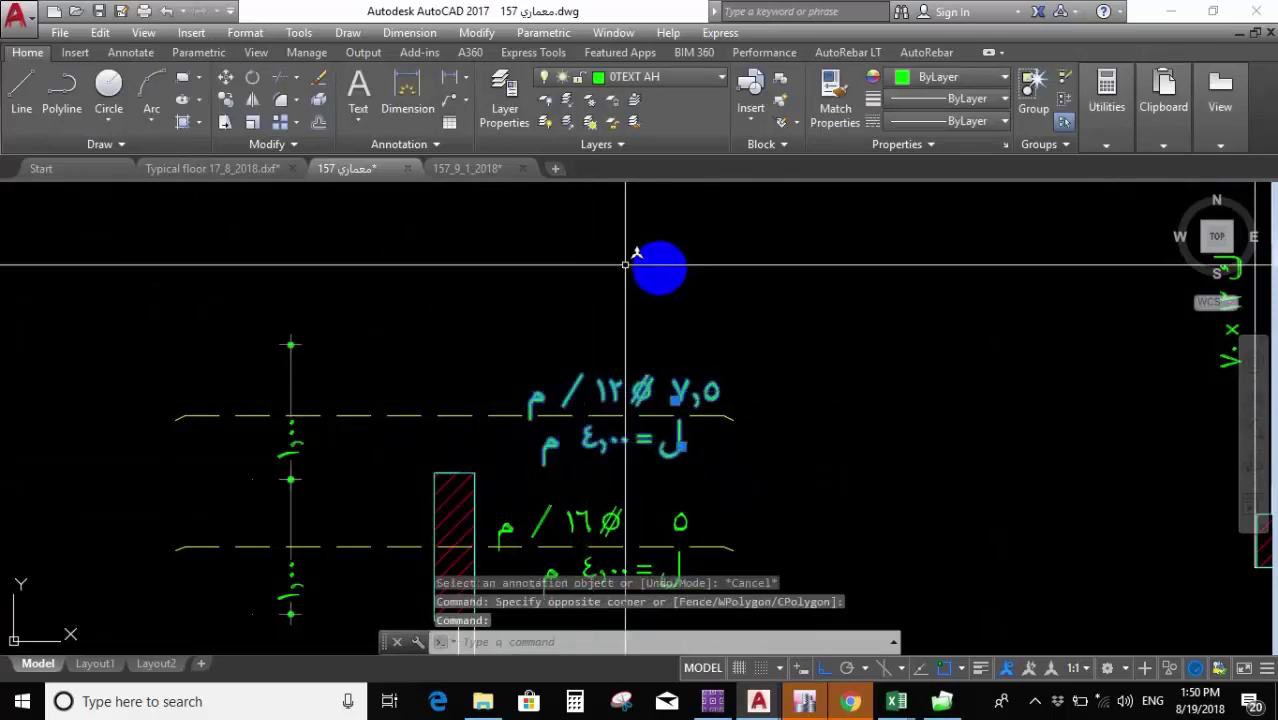
type("m")
key("Return")
left_click(684, 320)
scroll(650, 310, "down", 3)
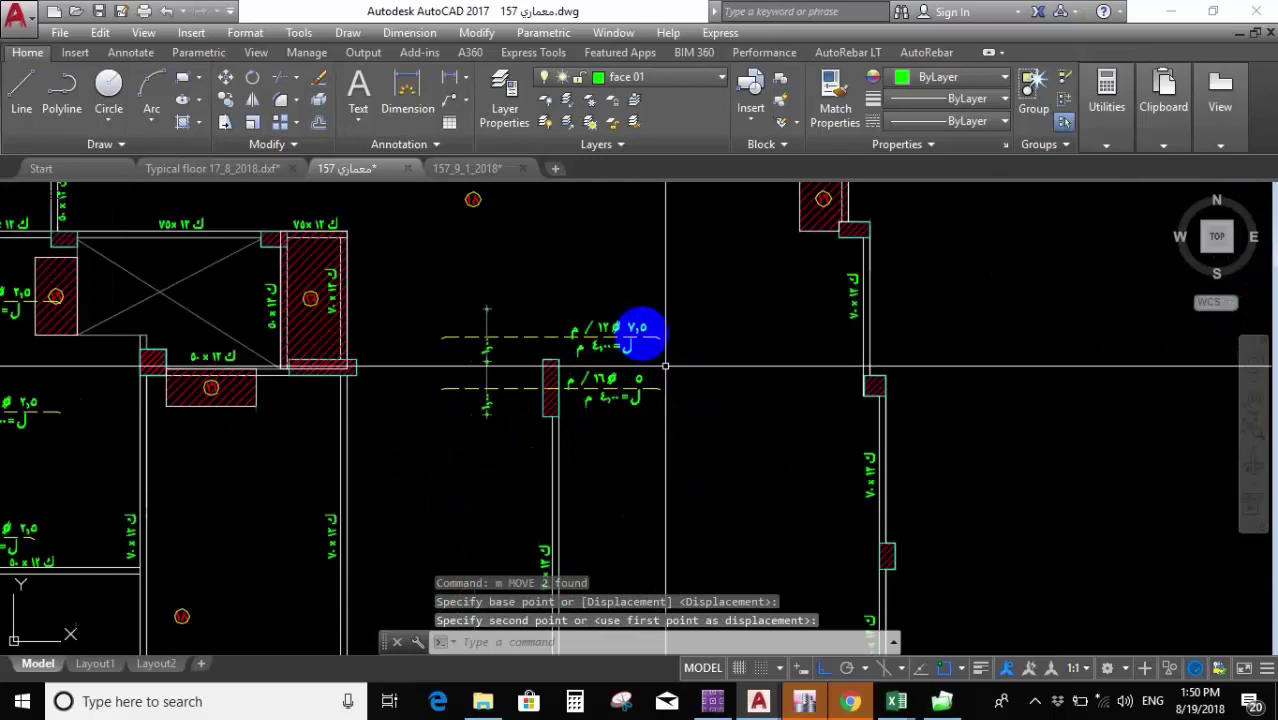
scroll(490, 330, "down", 2)
scroll(400, 305, "up", 4)
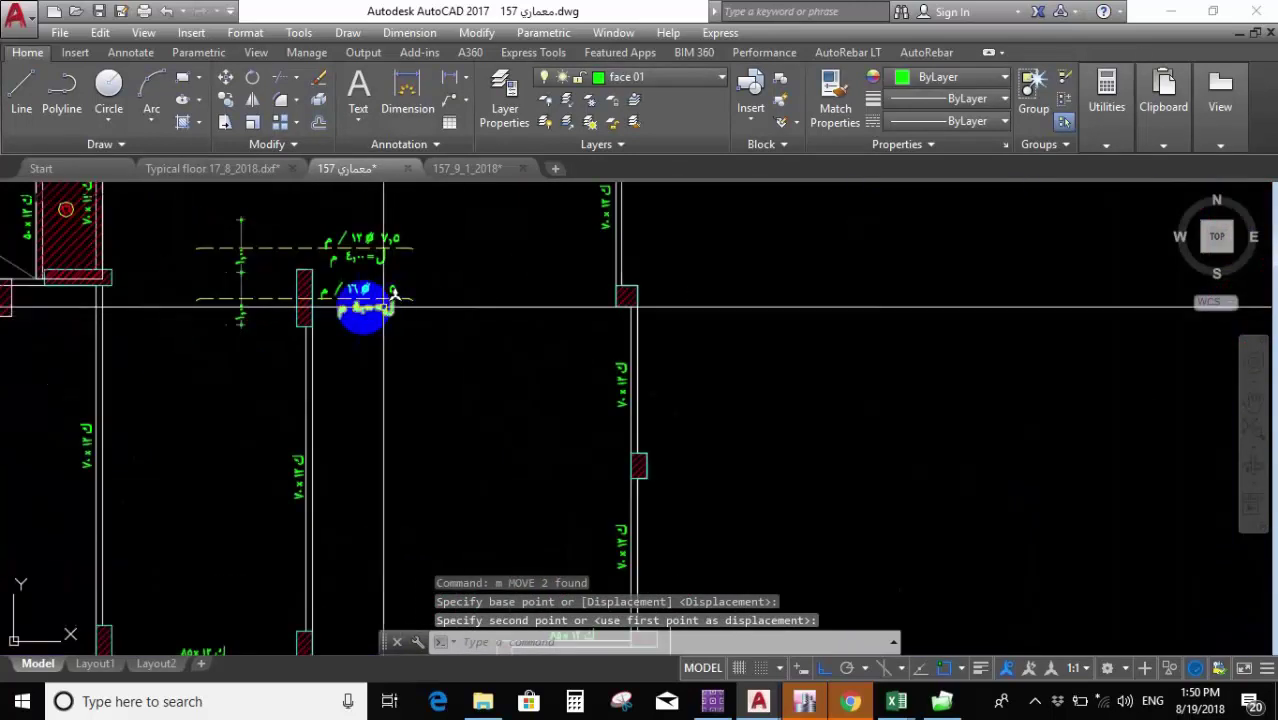
scroll(563, 335, "down", 2)
left_click(563, 335)
key("Escape")
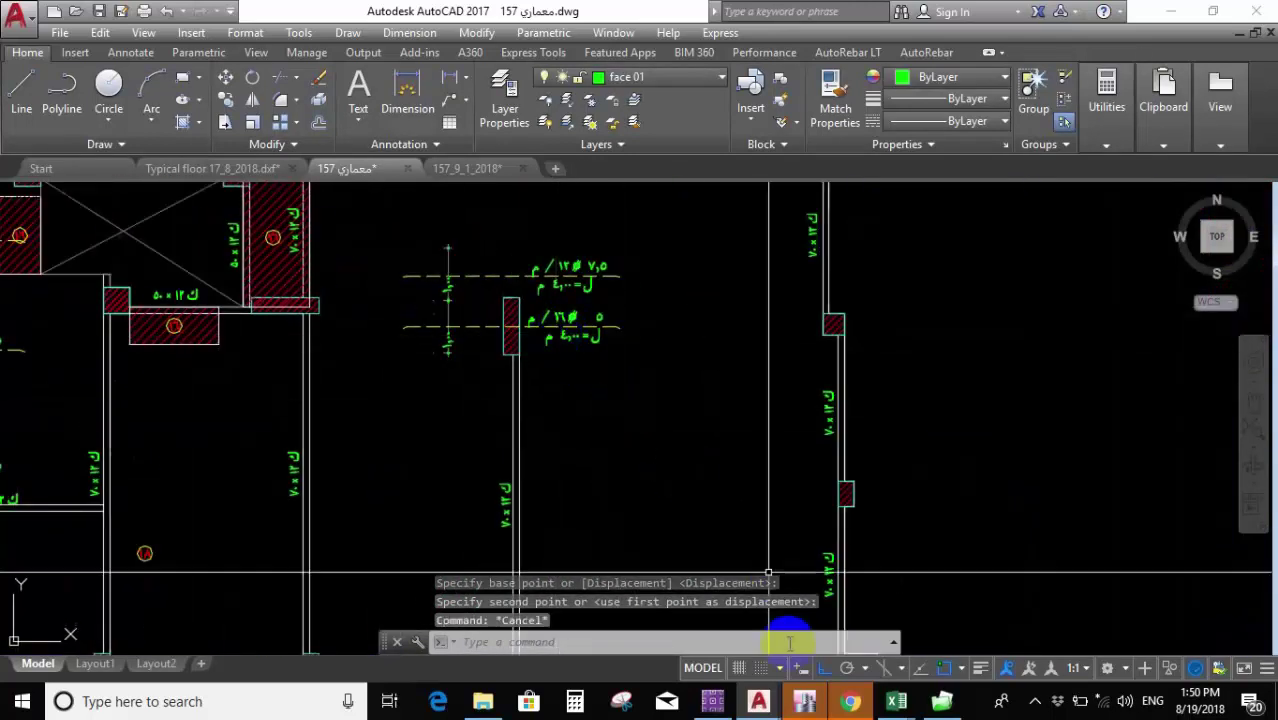
Switch to SAFE to examine the M11 contour around and below the column, and return to the AutoCAD drawing.
left_click(712, 700)
scroll(835, 400, "up", 5)
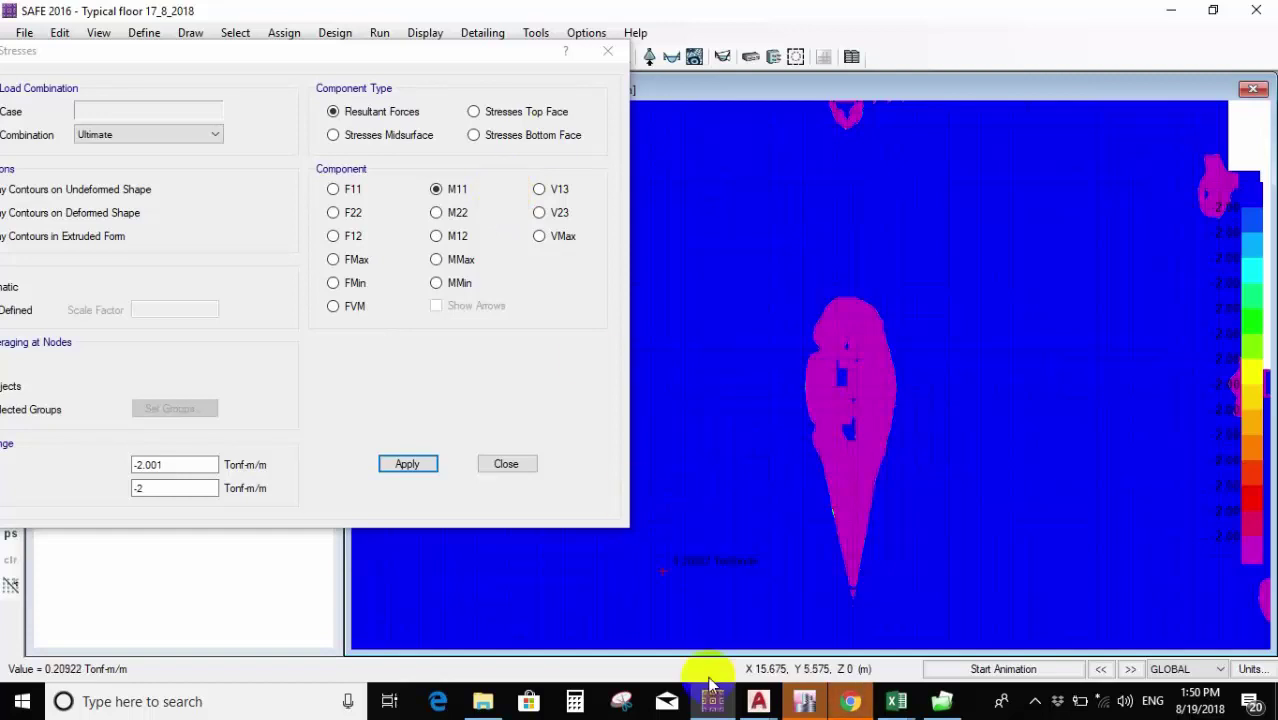
left_click(758, 701)
left_click(776, 633)
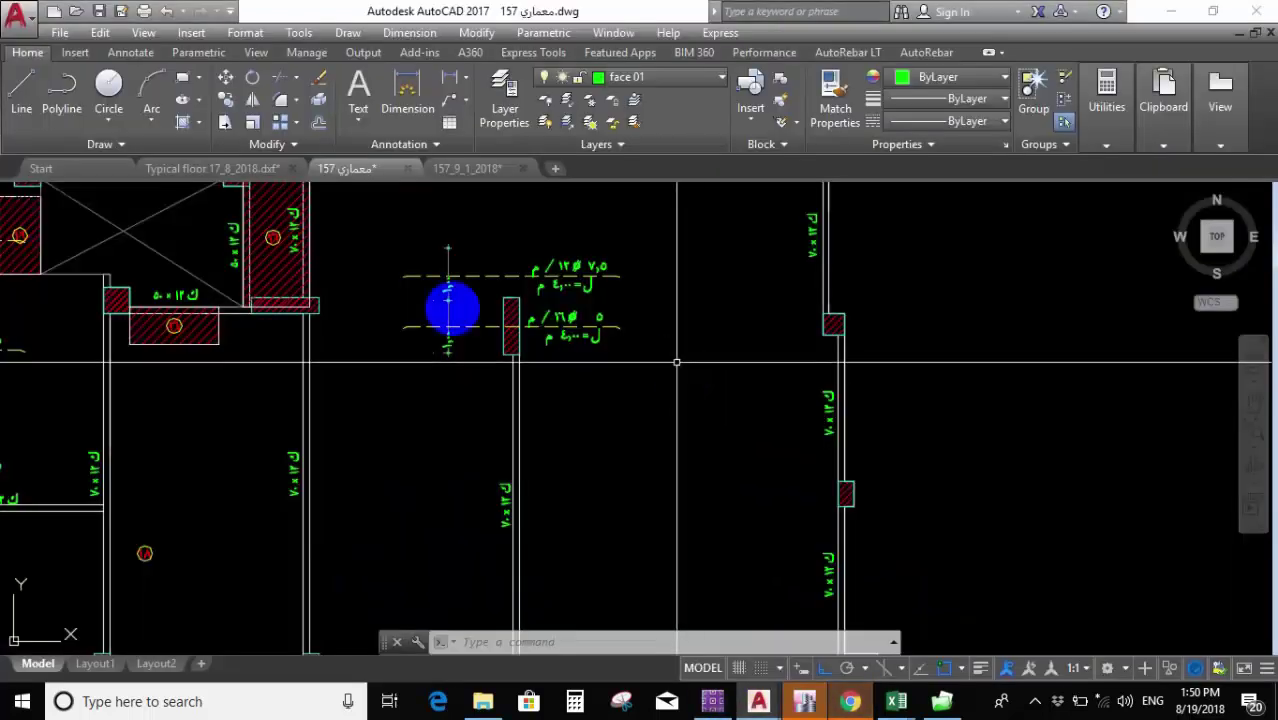
Add a vertical 2.50 m linear dimension downward from the lower end of the existing strip dimensions, in line with them.
scroll(395, 335, "up", 4)
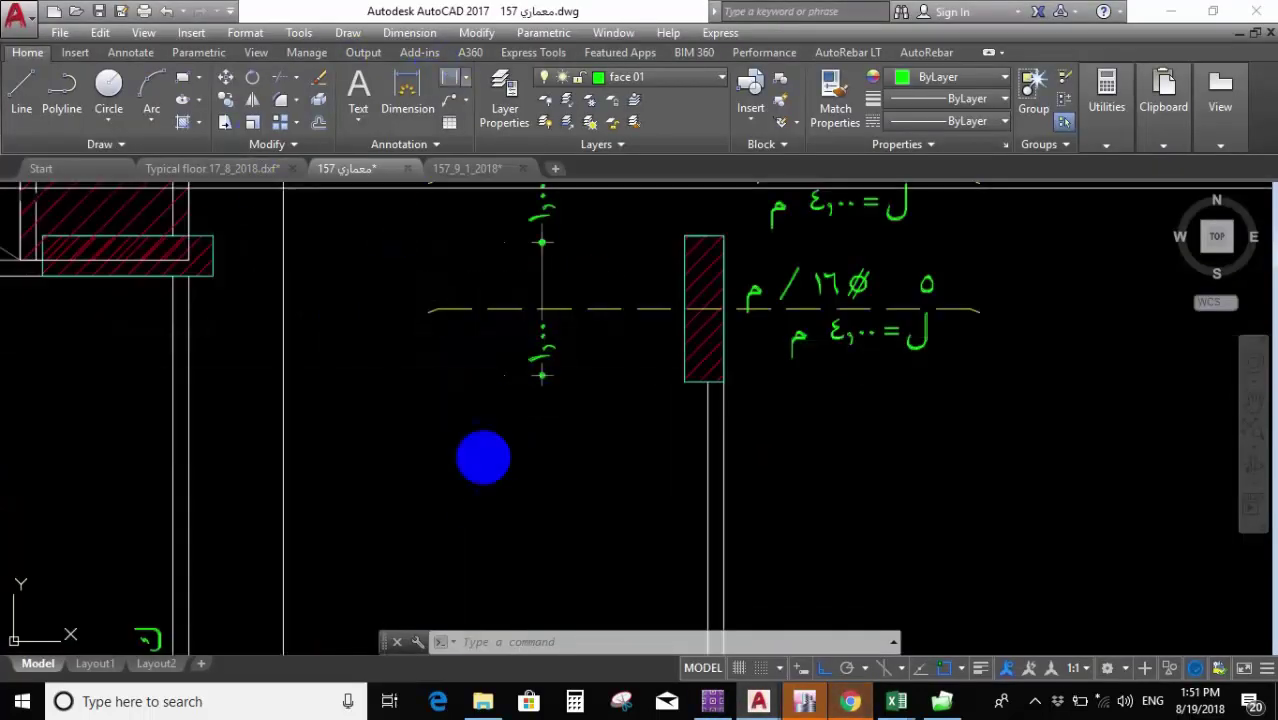
scroll(522, 431, "up", 5)
scroll(579, 354, "down", 4)
scroll(582, 262, "up", 4)
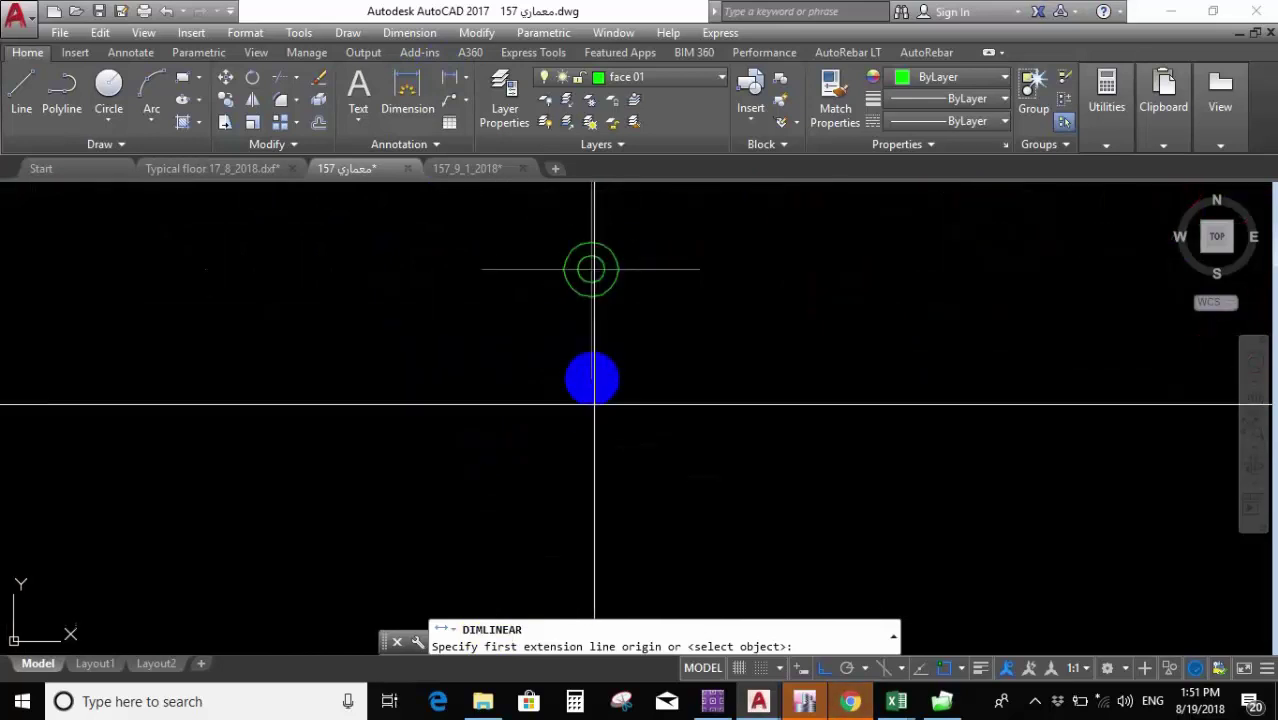
left_click(591, 270)
scroll(592, 271, "down", 2)
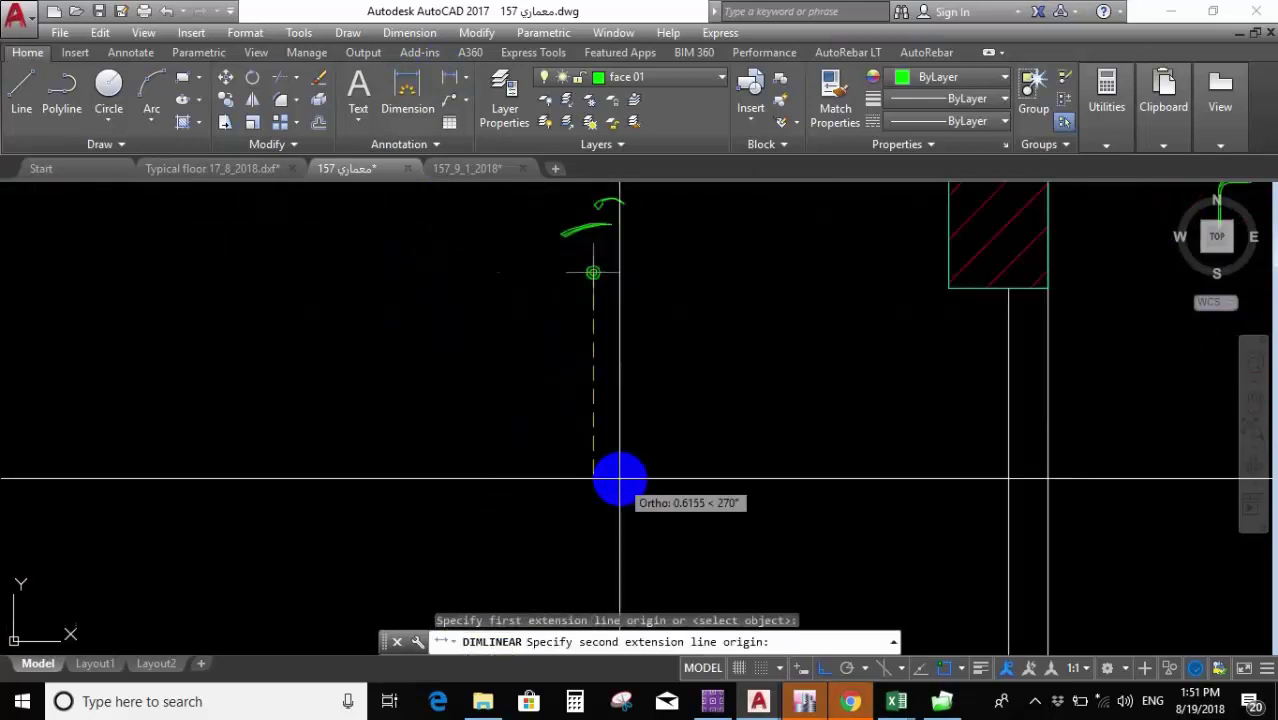
type("2.5")
key("Return")
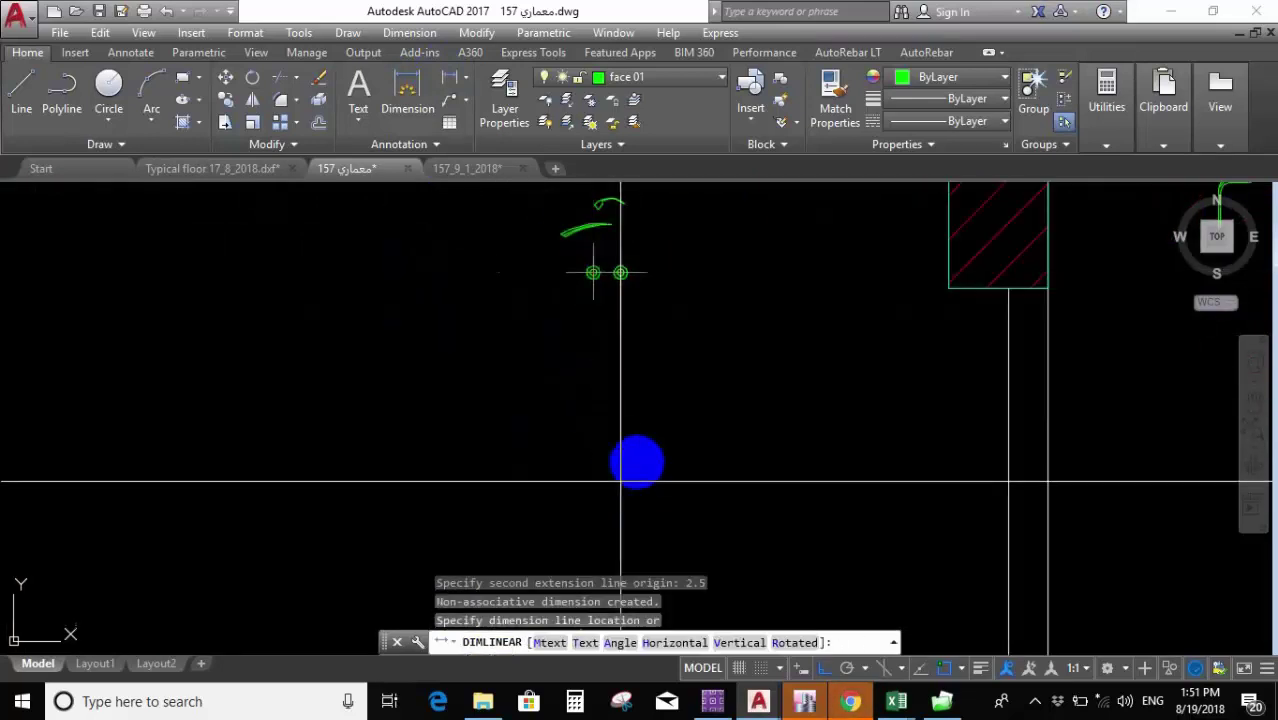
scroll(580, 319, "up", 3)
left_click(585, 434)
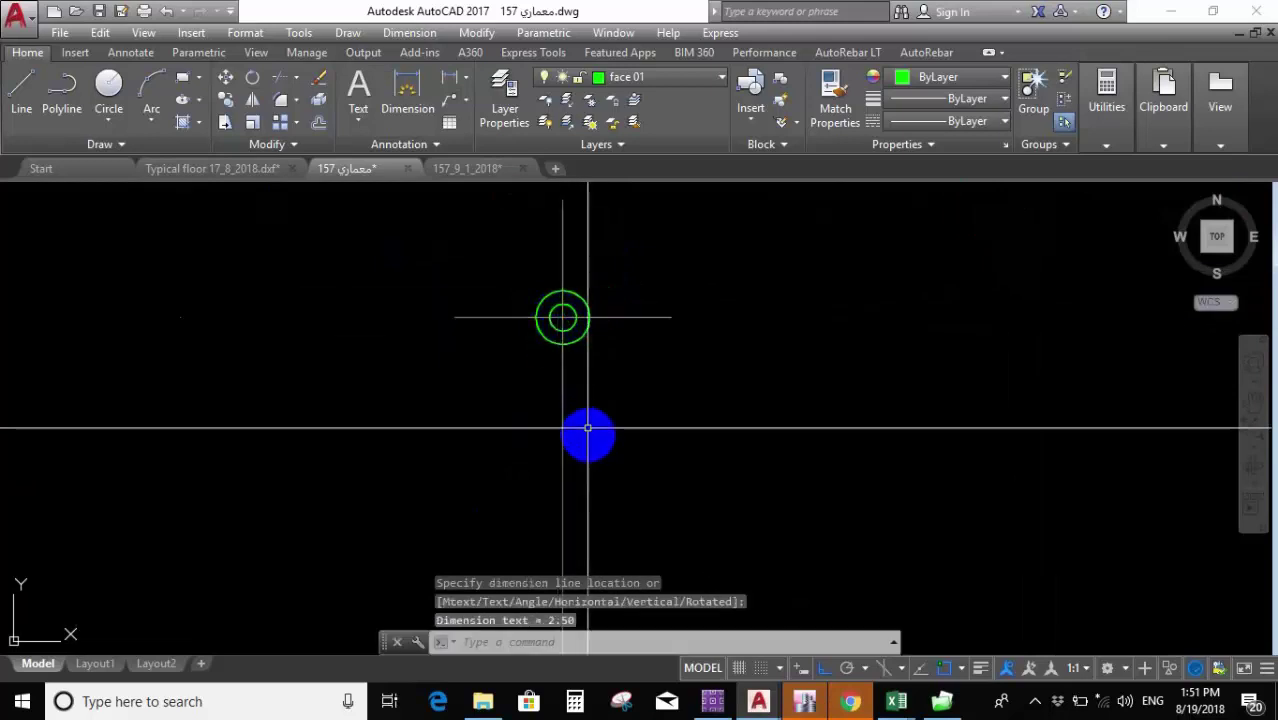
Copy the dashed bar with its 5 Ø 16 and 4.00 m labels straight down into the 2.50 m strip.
scroll(824, 379, "down", 3)
left_click(1004, 308)
left_click(551, 280)
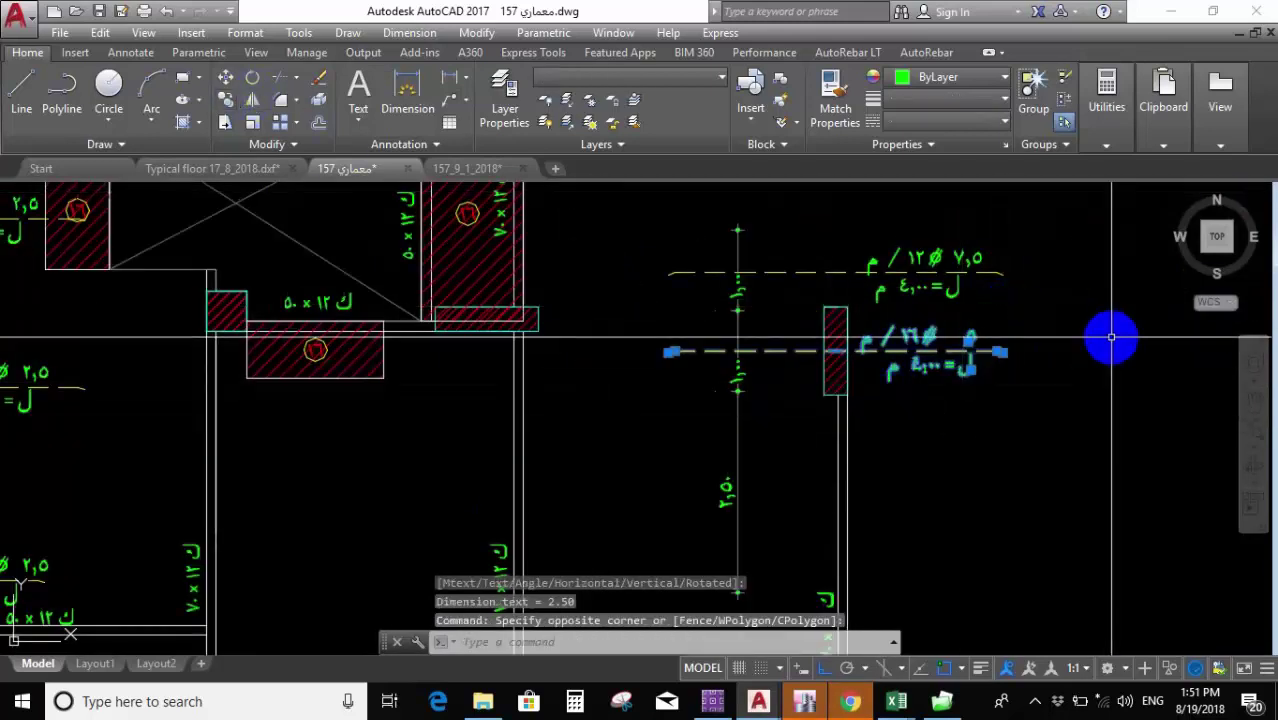
left_click(1110, 340)
left_click(1104, 400)
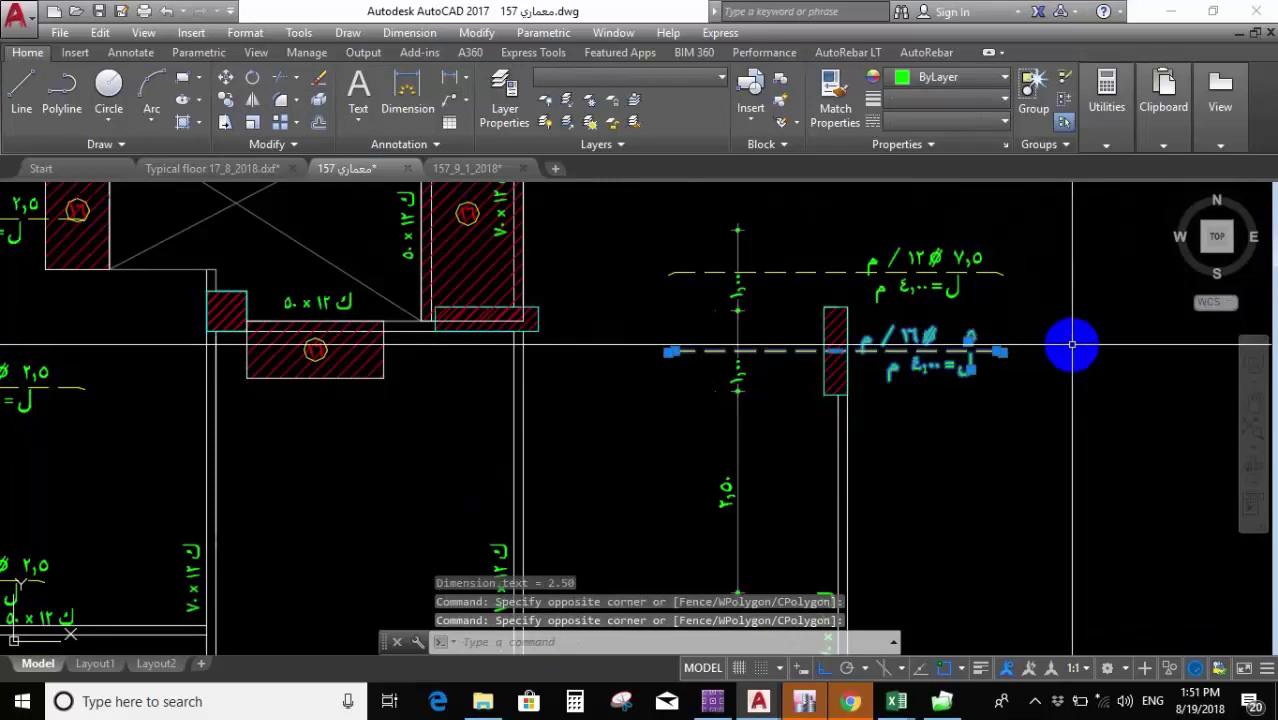
type("co")
key("Return")
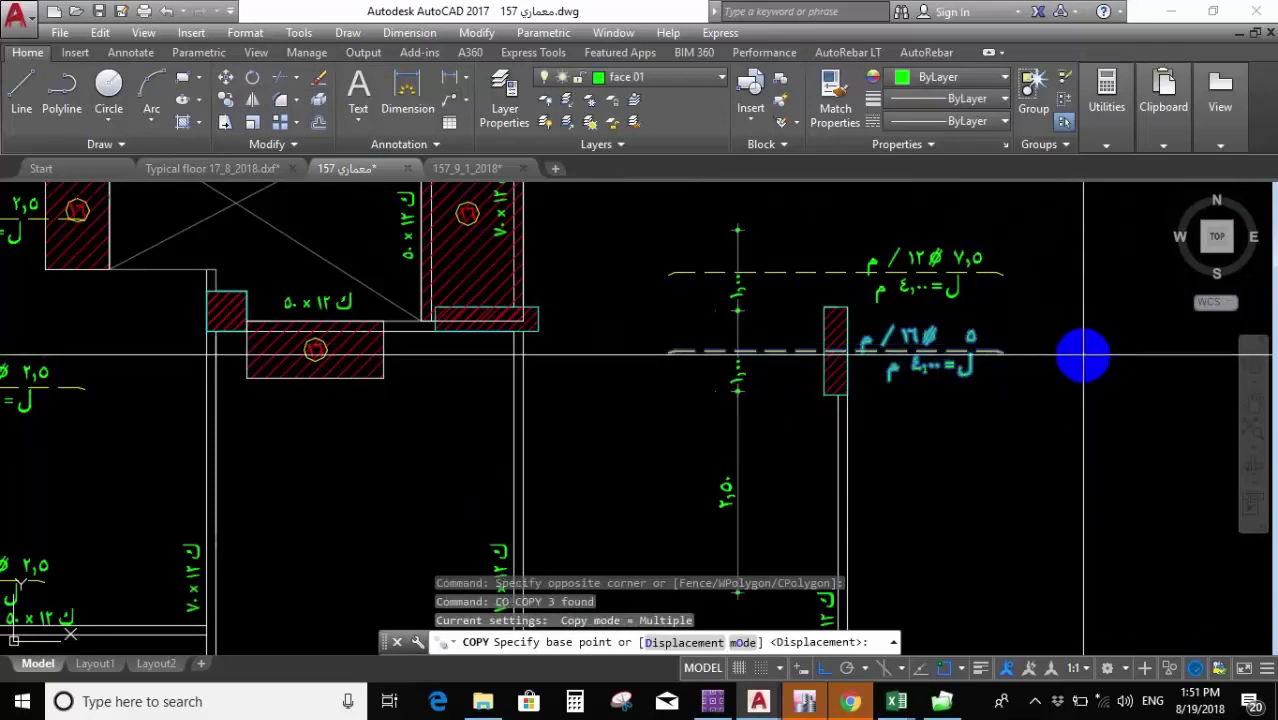
left_click(1079, 356)
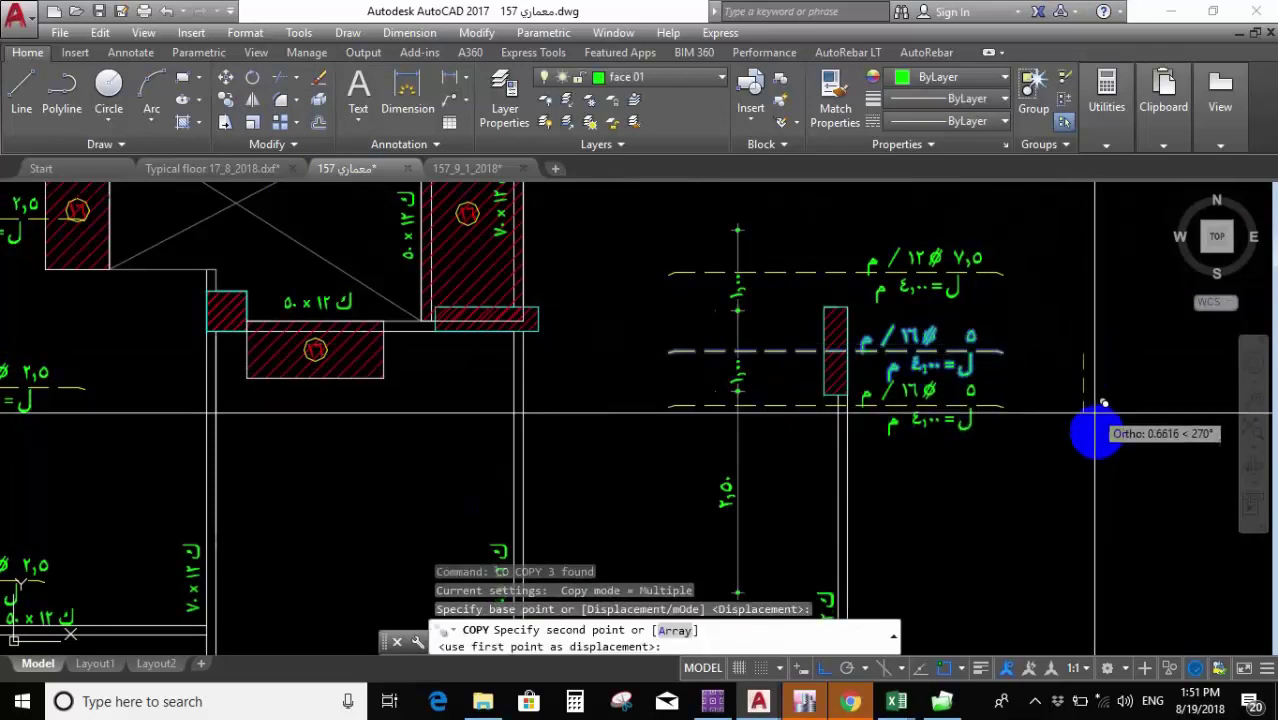
left_click(1115, 463)
key("Return")
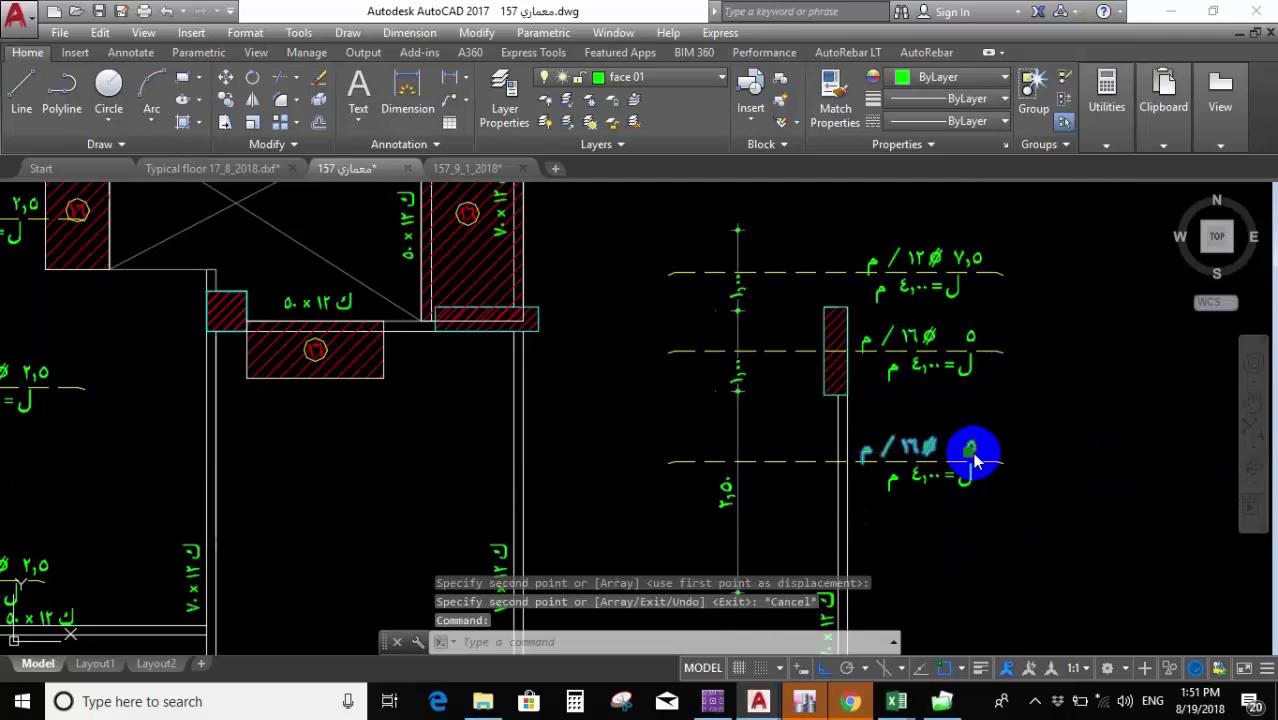
Change the lowest bar's reinforcement label to 2.5 Ø 10 per metre.
double_click(970, 448)
left_click(522, 336)
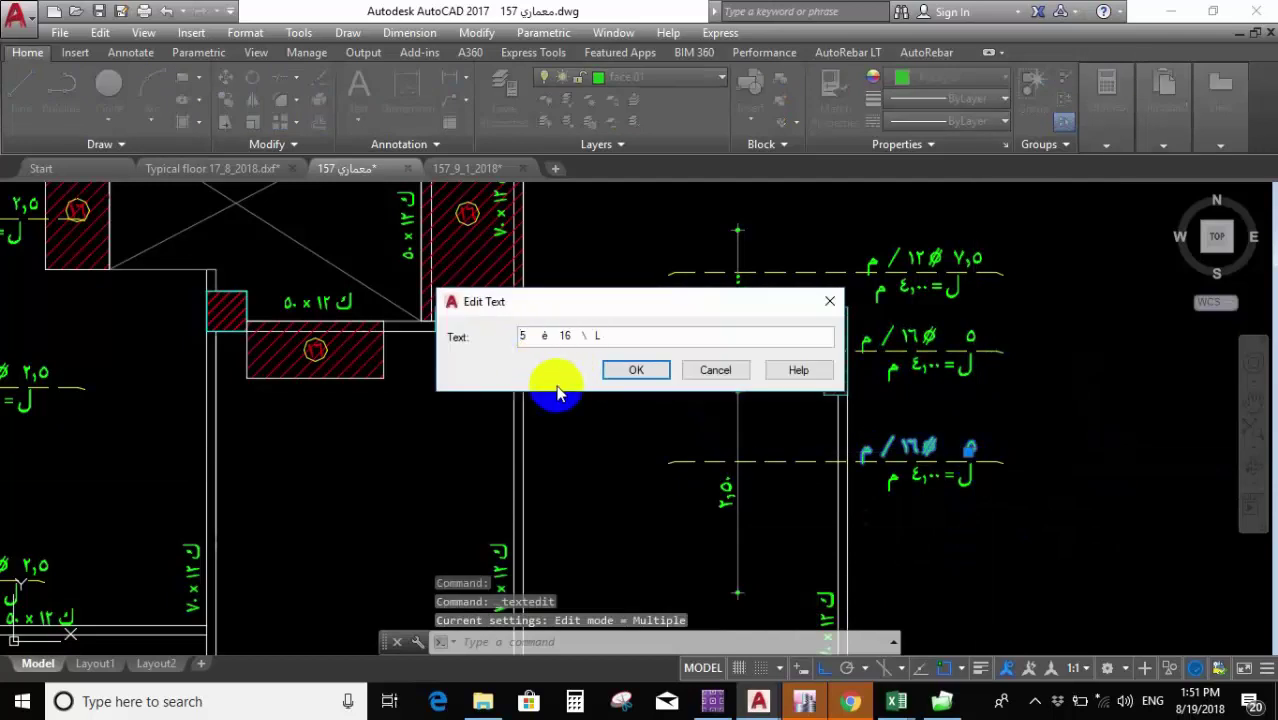
type("2.5")
key("Delete")
key("Right")
key("Right")
key("Right")
key("Right")
key("Right")
key("Right")
key("Right")
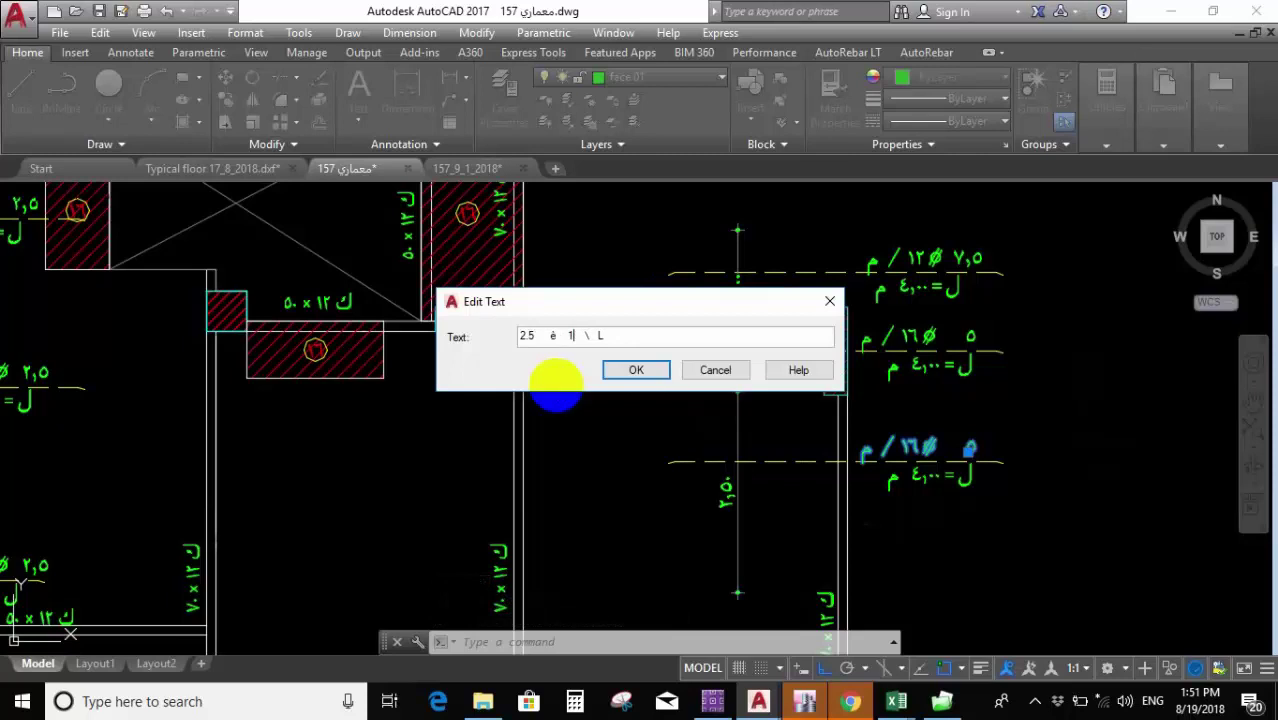
key("BackSpace")
type("0")
key("Return")
key("Escape")
Move the lowest bar's length label to the right so it lines up beneath the 2.5 Ø 10 label.
left_click(958, 477)
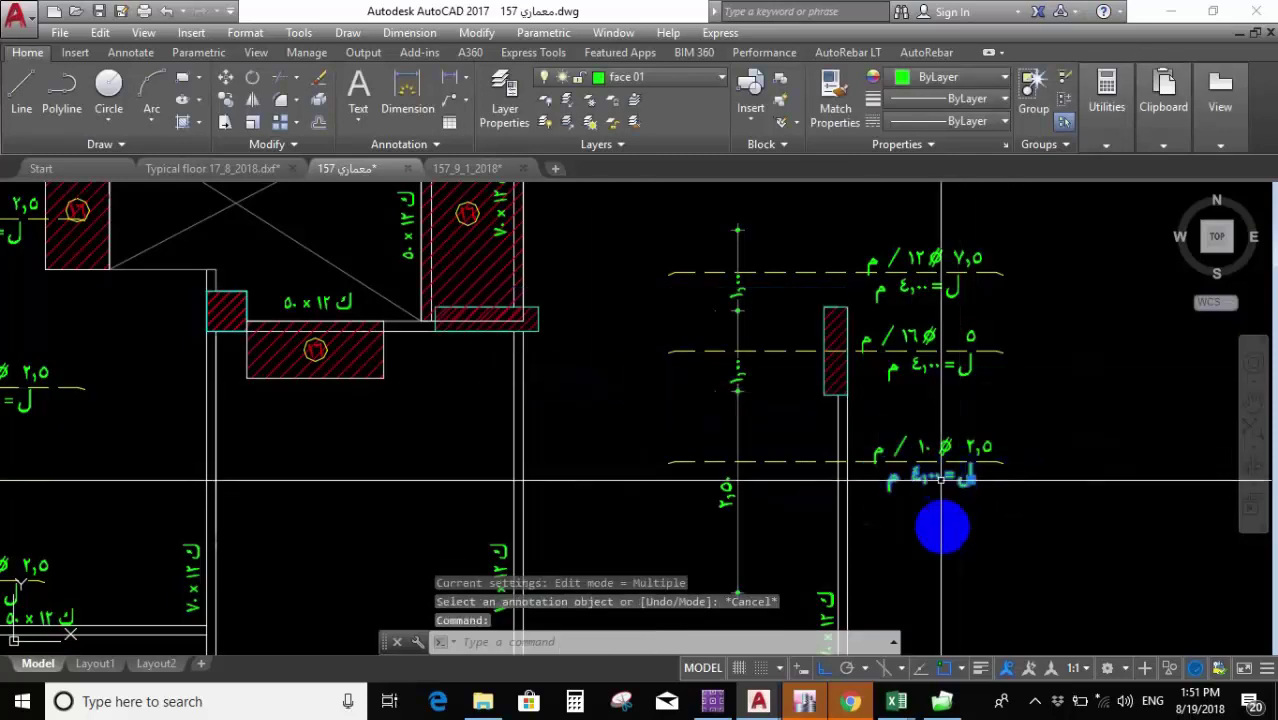
type("m")
key("Return")
left_click(935, 543)
left_click(950, 528)
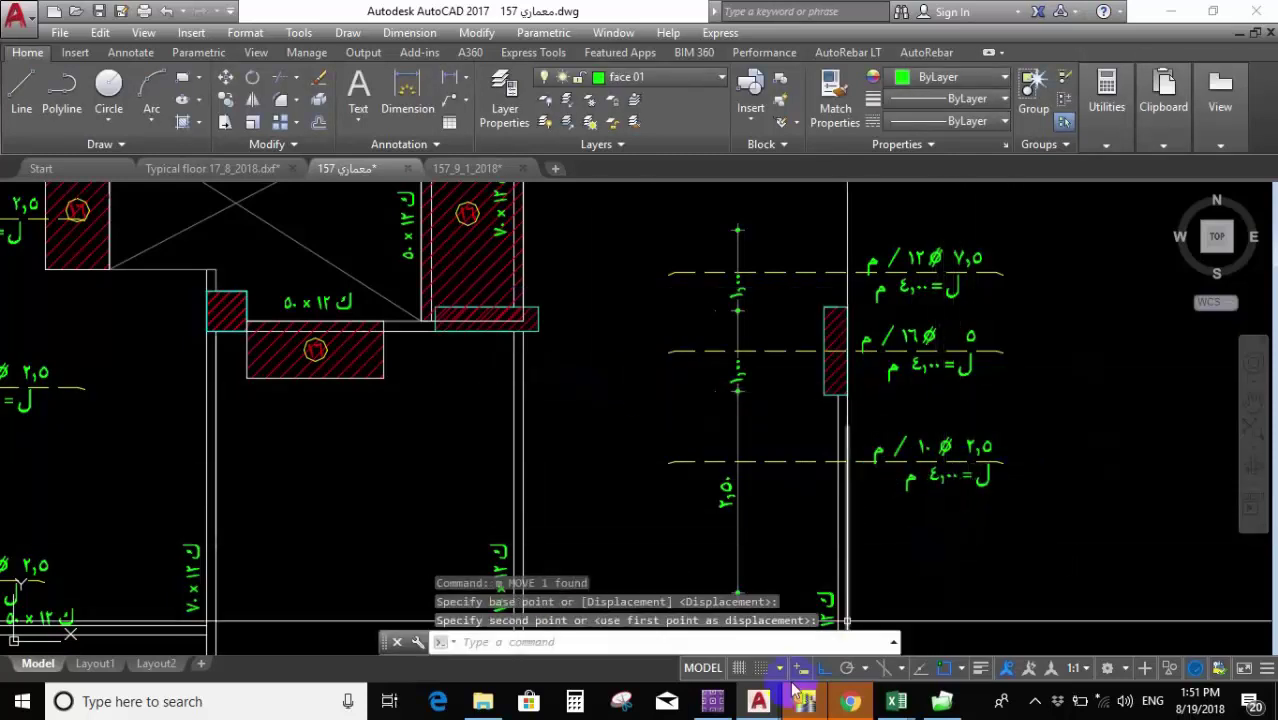
Check the M11 contour in SAFE, return to AutoCAD and stretch the lowest bar's left end 1 m inward.
left_click(712, 701)
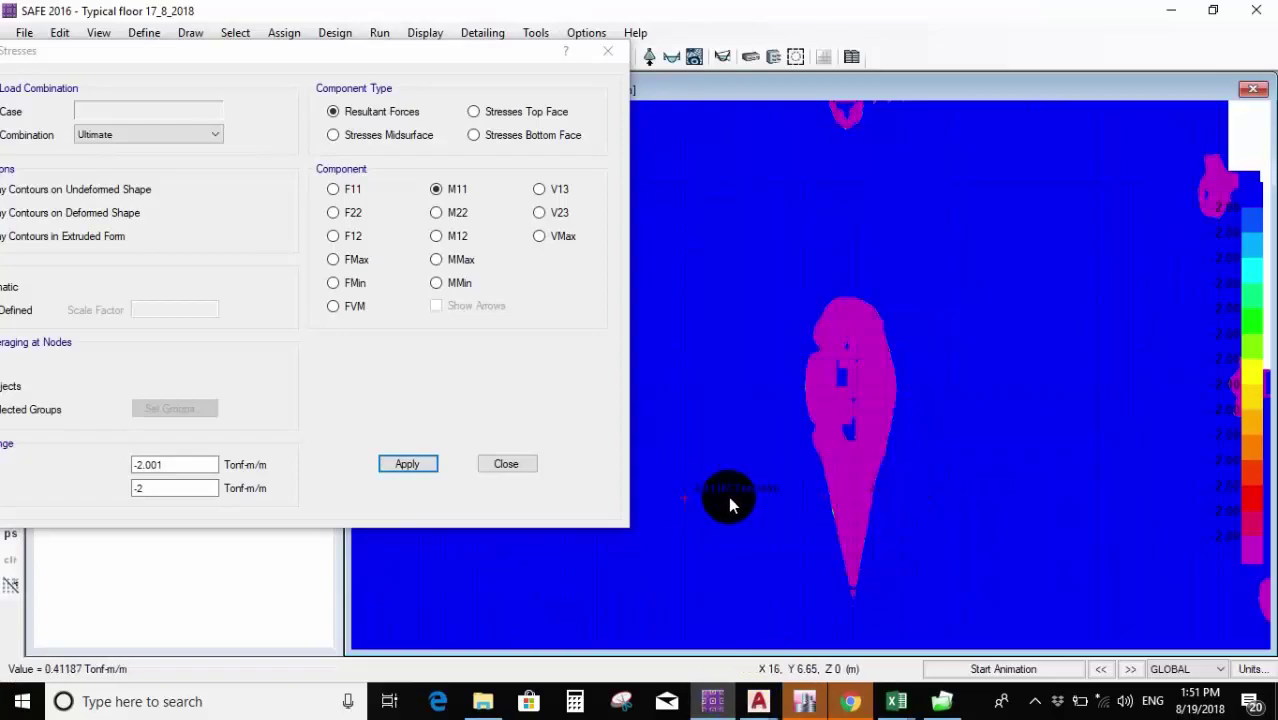
left_click(758, 701)
left_click(757, 633)
type("s")
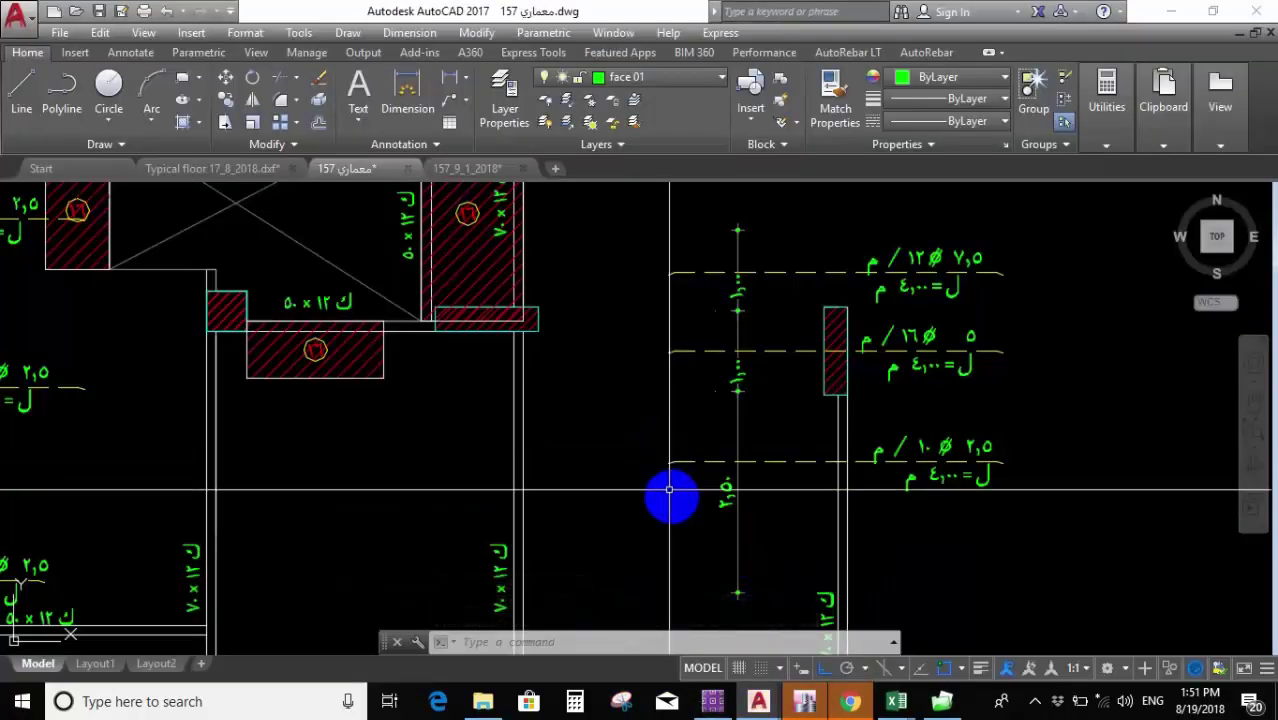
key("Return")
left_click(690, 521)
left_click(660, 540)
key("Return")
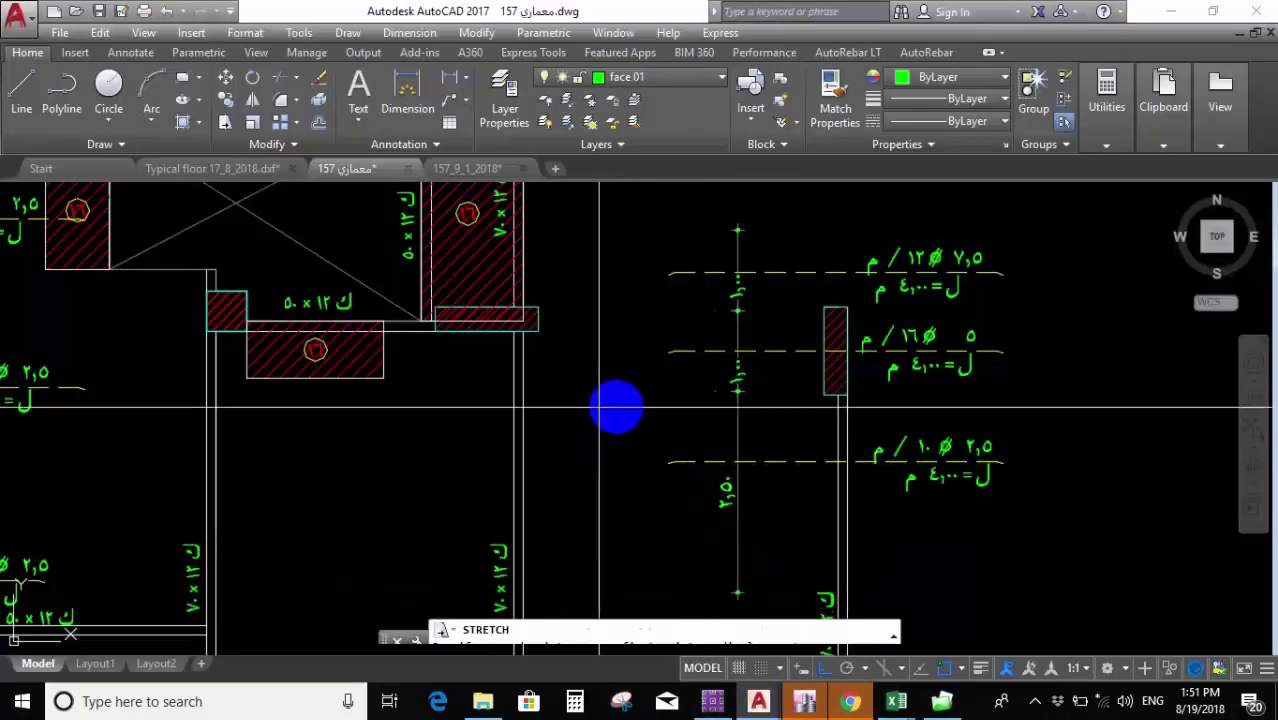
left_click(616, 405)
type("1")
key("Return")
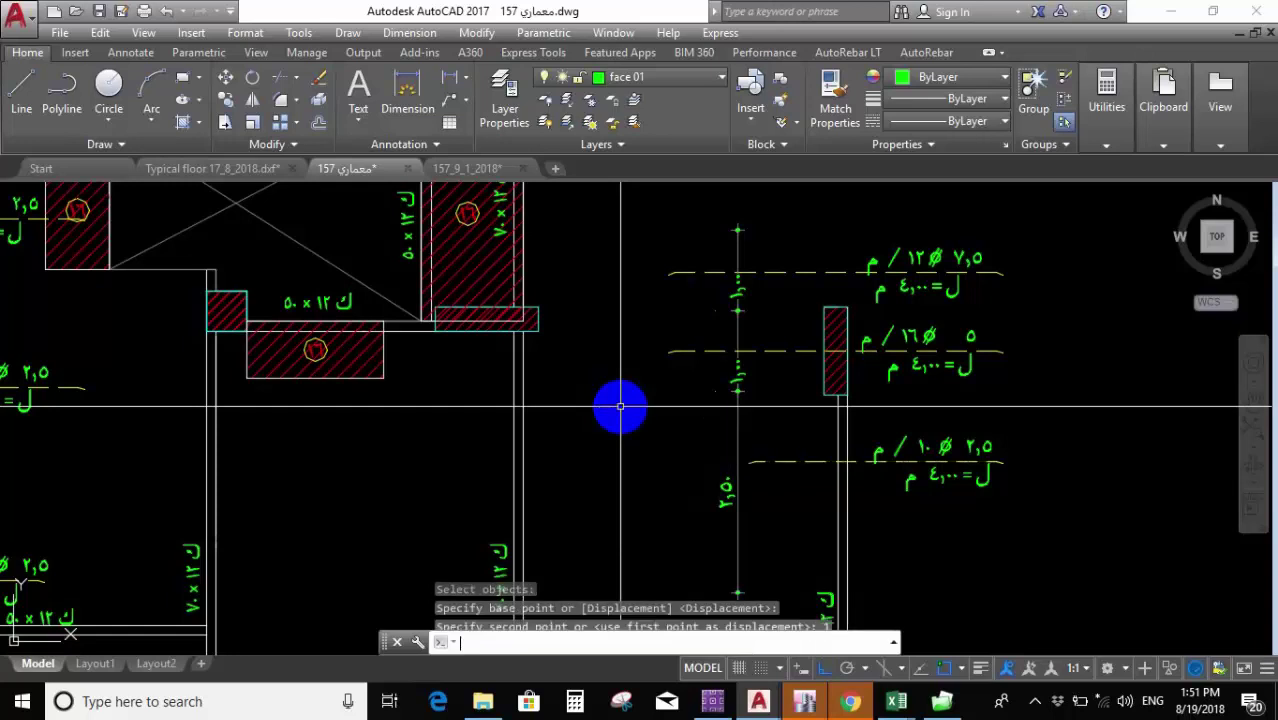
Move the shortened lowest bar 0.5 m to the left to centre it on the column line.
left_click(785, 435)
left_click(770, 545)
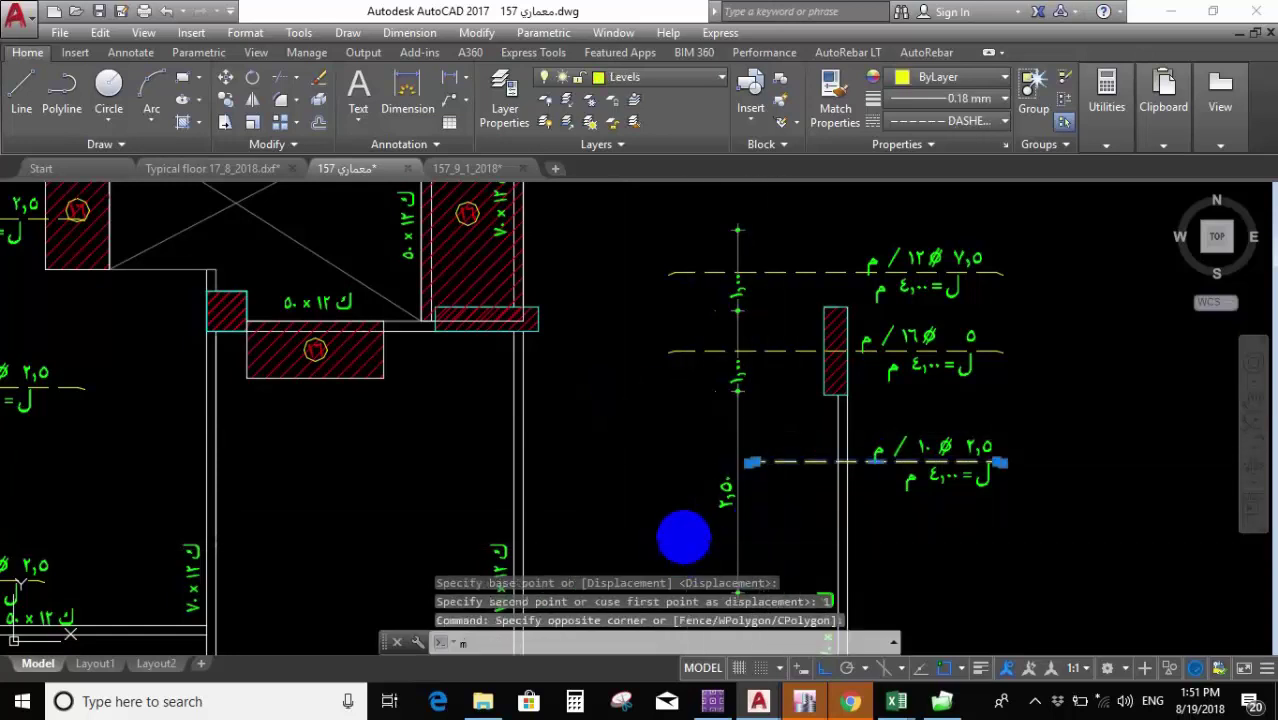
type("m")
key("Return")
left_click(655, 530)
type(".5")
key("Return")
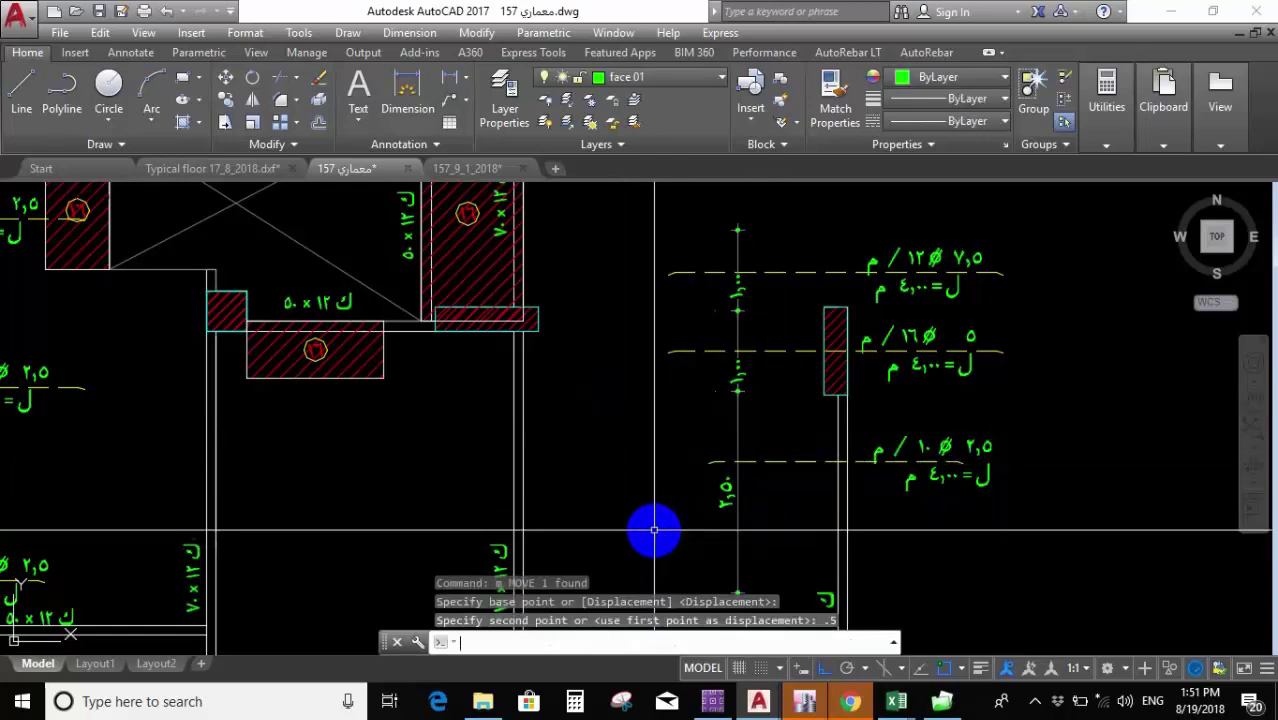
Move the lowest bar's two labels left to line up with the bar's right end.
left_click(930, 448)
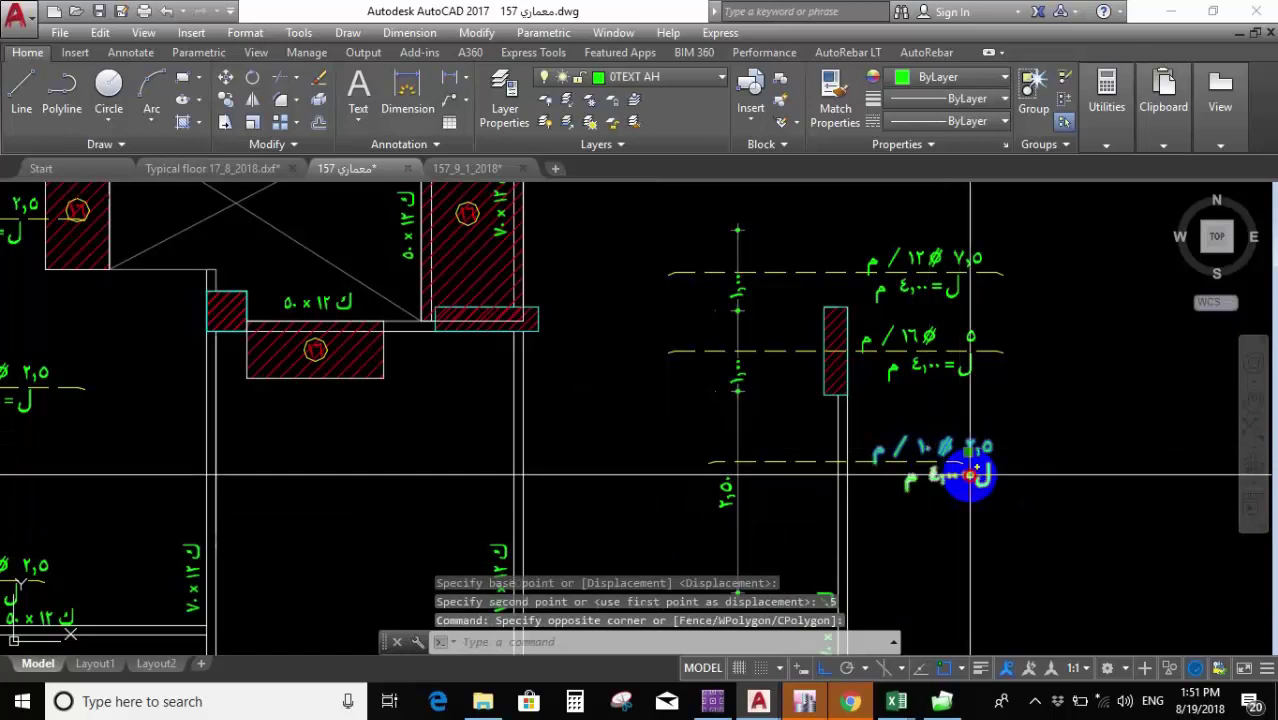
left_click(998, 578)
type("m")
key("Return")
left_click(1009, 560)
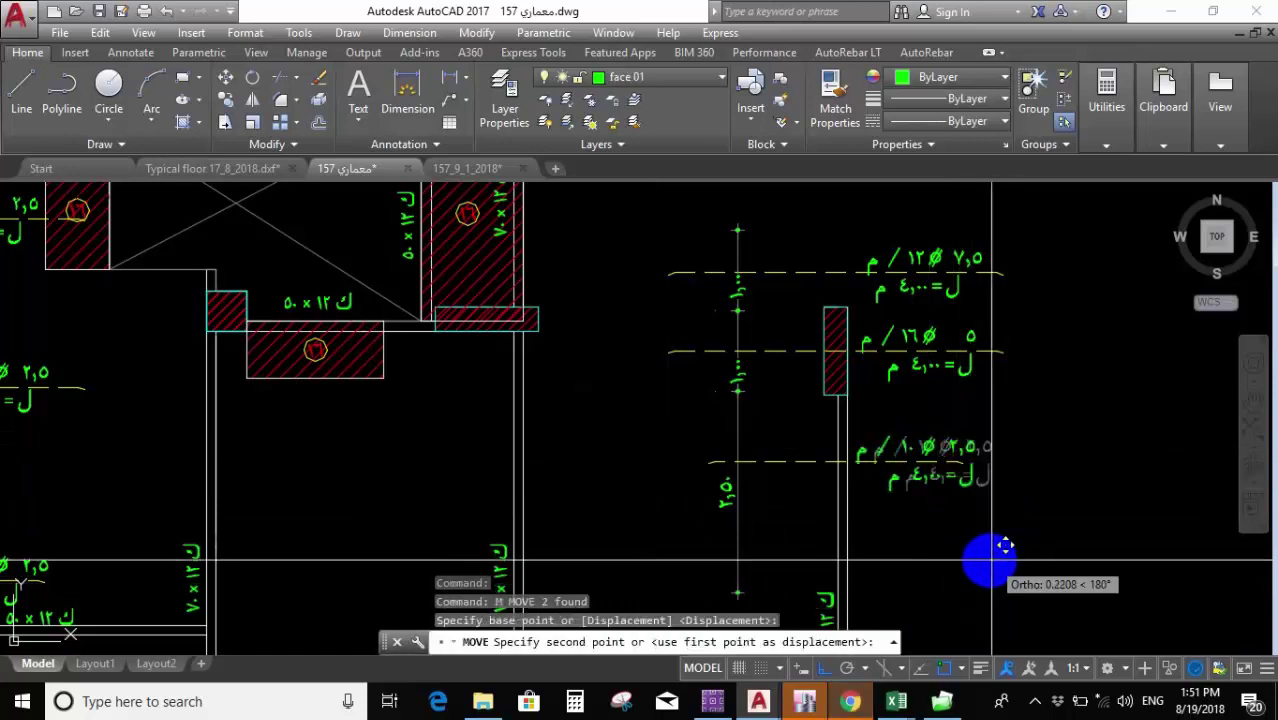
Change the lowest bar's length label to 3.00 m.
left_click(907, 478)
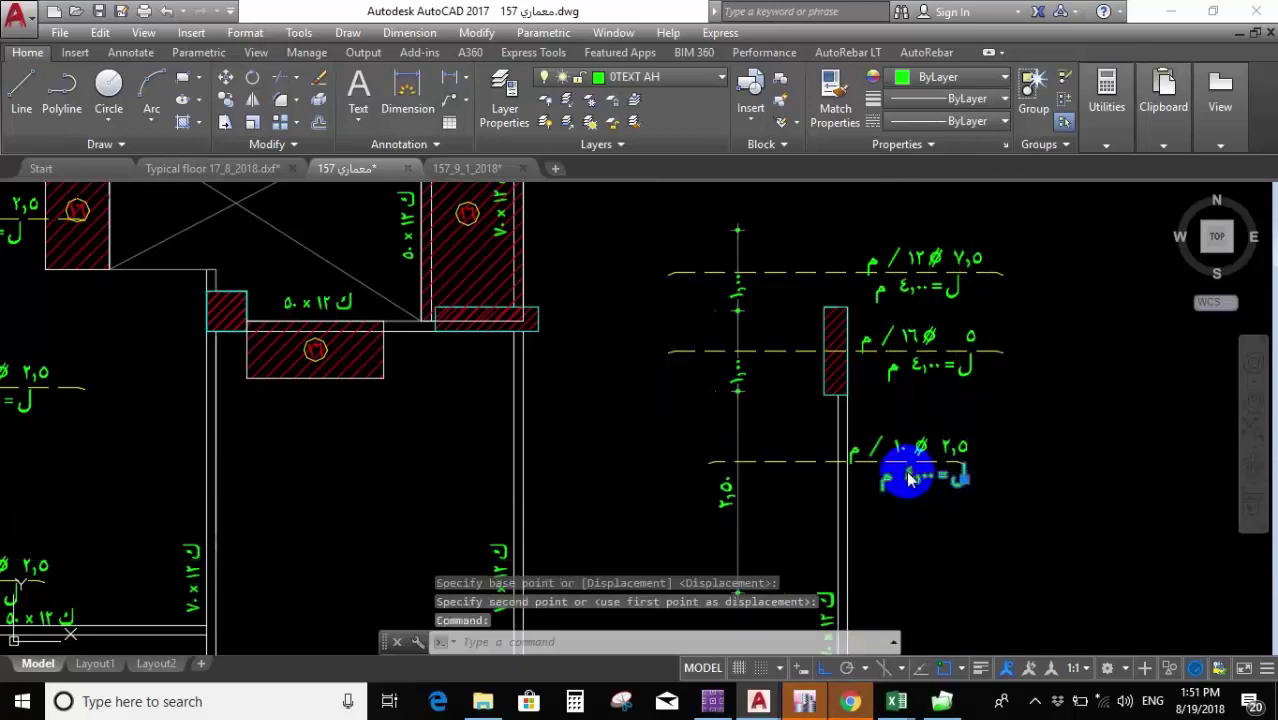
double_click(910, 478)
left_click(555, 337)
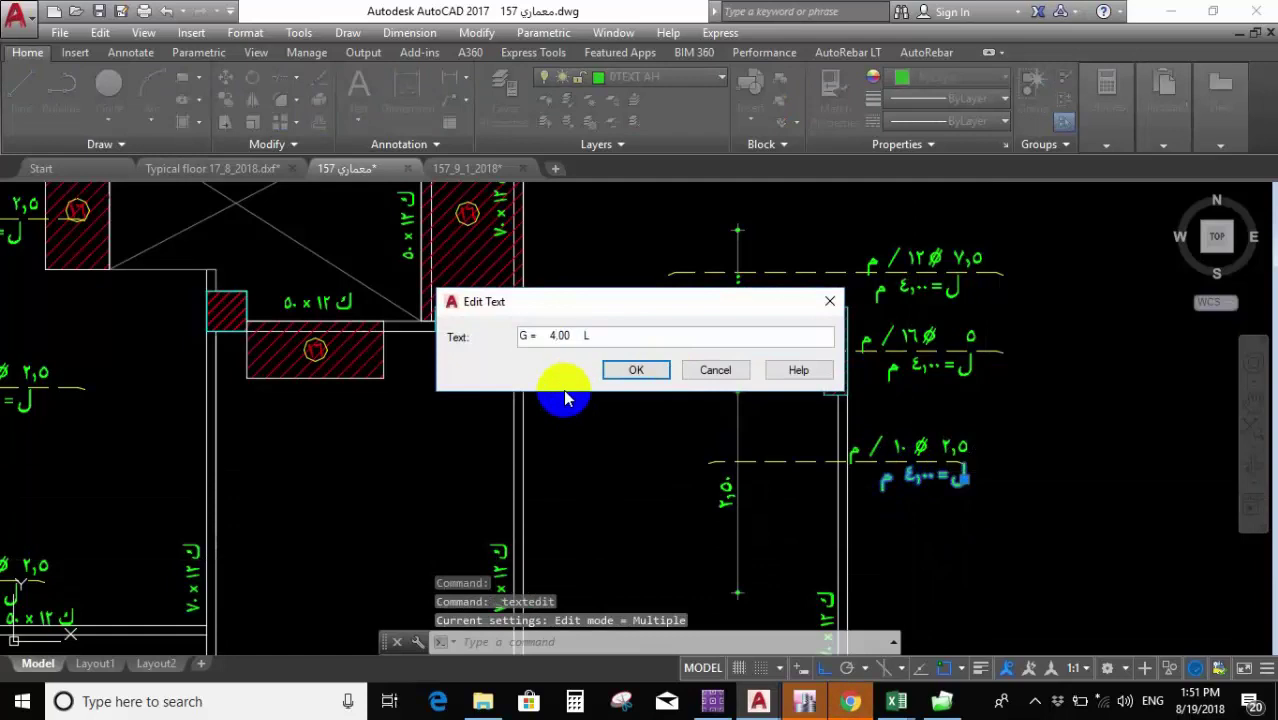
key("Return")
key("Escape")
Examine the additional reinforcement strips over the columns on both sides of the floor plan.
scroll(862, 434, "down", 8)
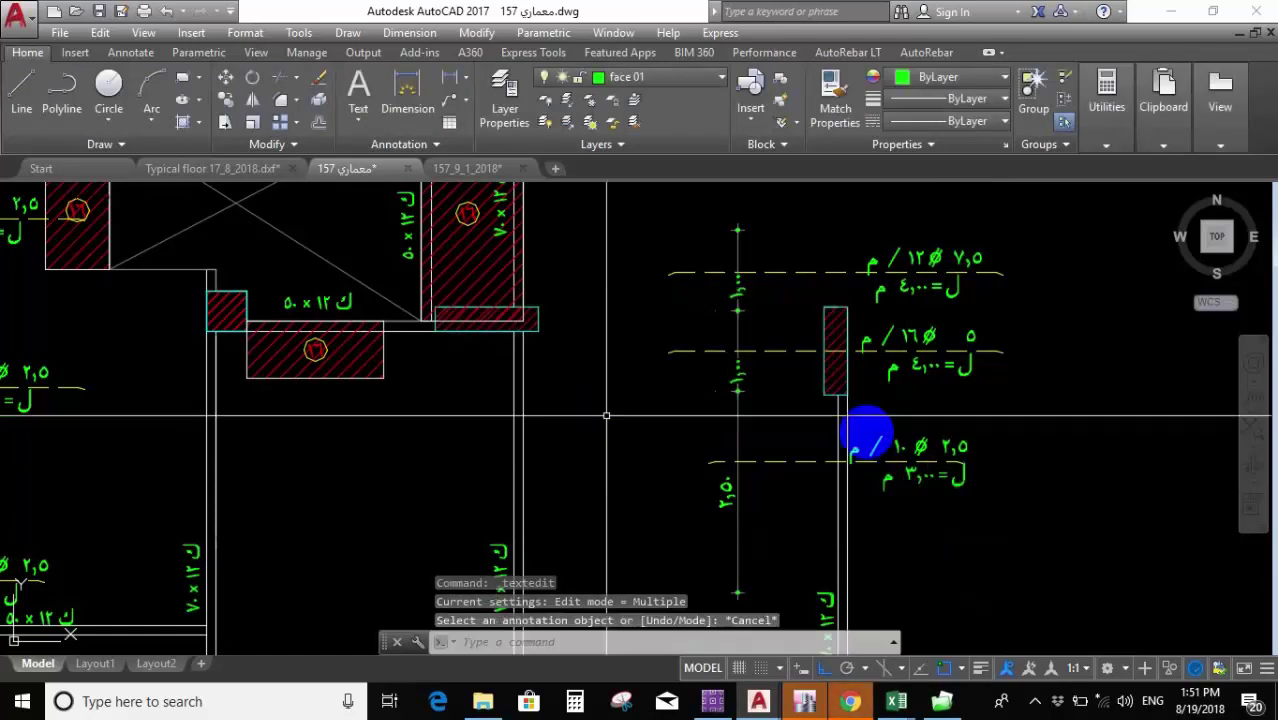
scroll(616, 390, "up", 4)
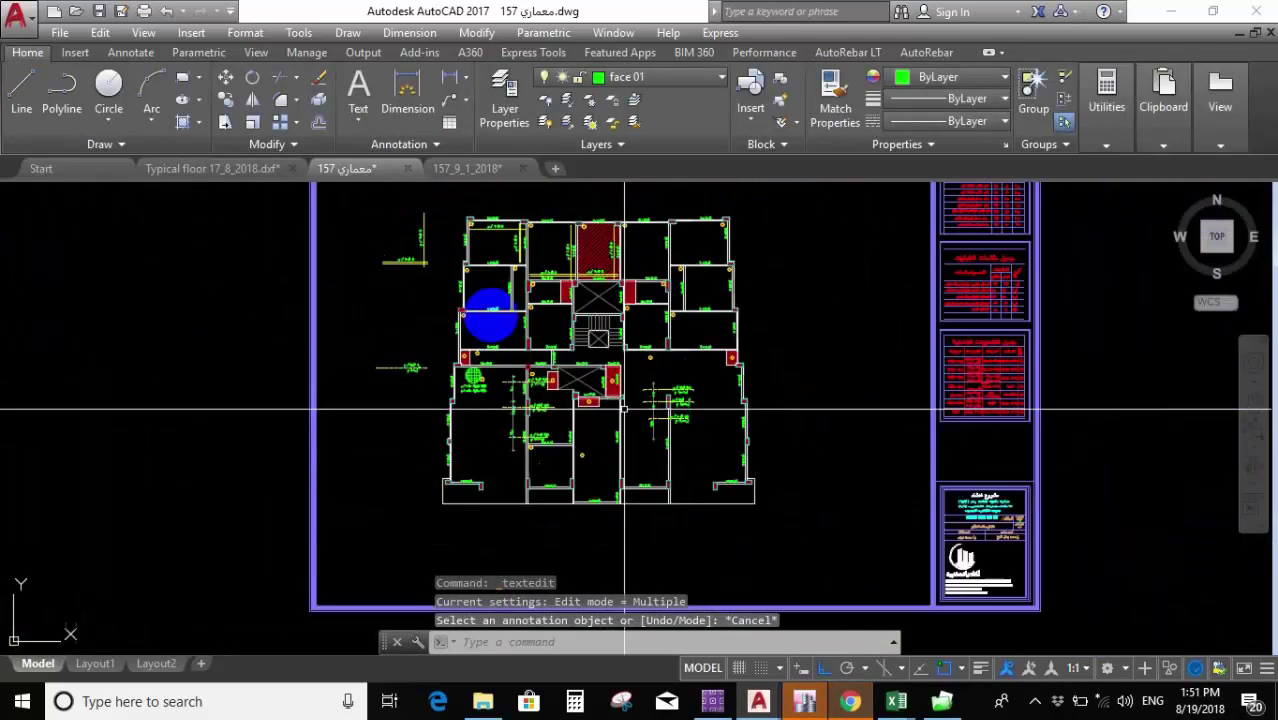
scroll(528, 428, "up", 4)
middle_click_drag(605, 442, 584, 435)
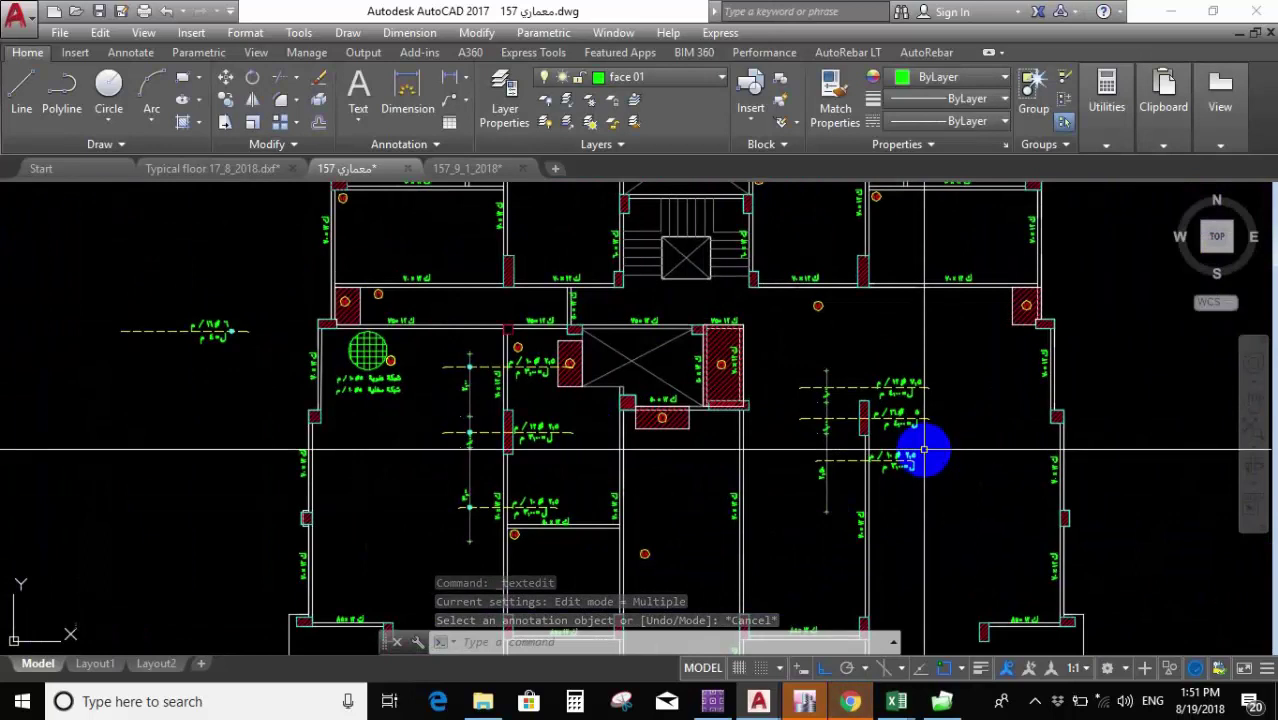
scroll(919, 451, "up", 4)
scroll(919, 451, "down", 4)
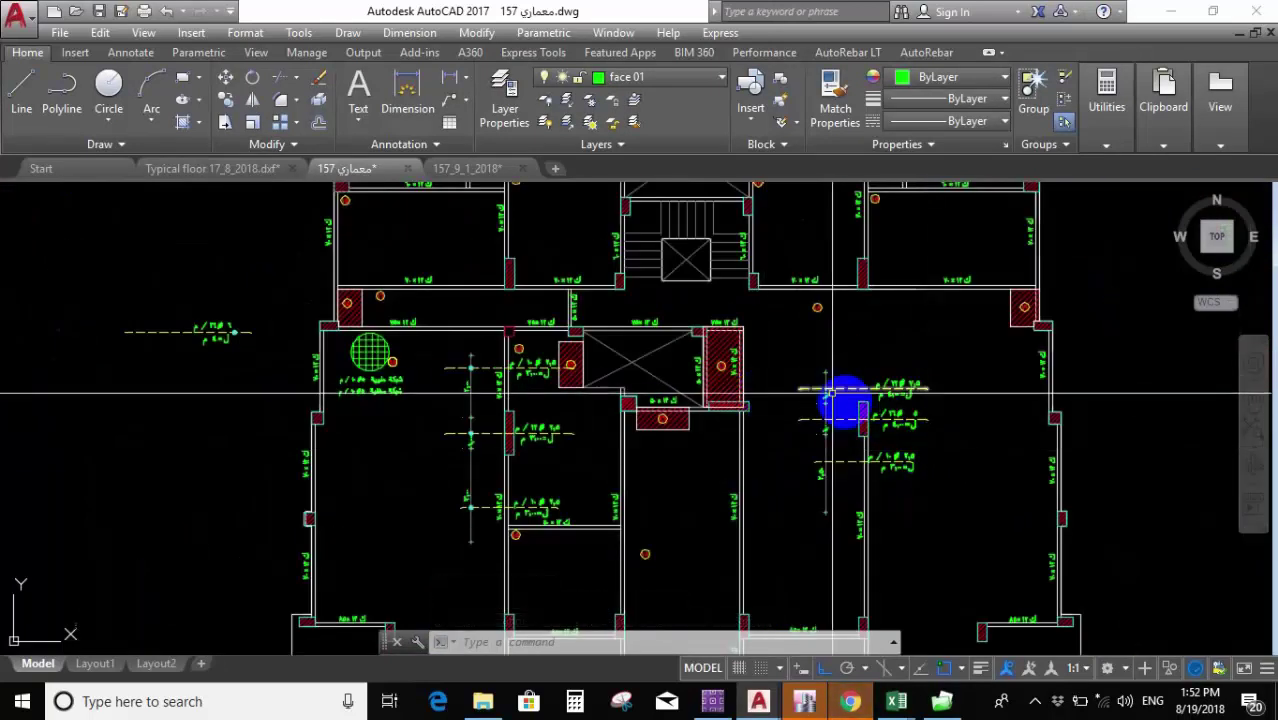
scroll(930, 390, "up", 3)
scroll(800, 340, "down", 1)
scroll(630, 285, "down", 3)
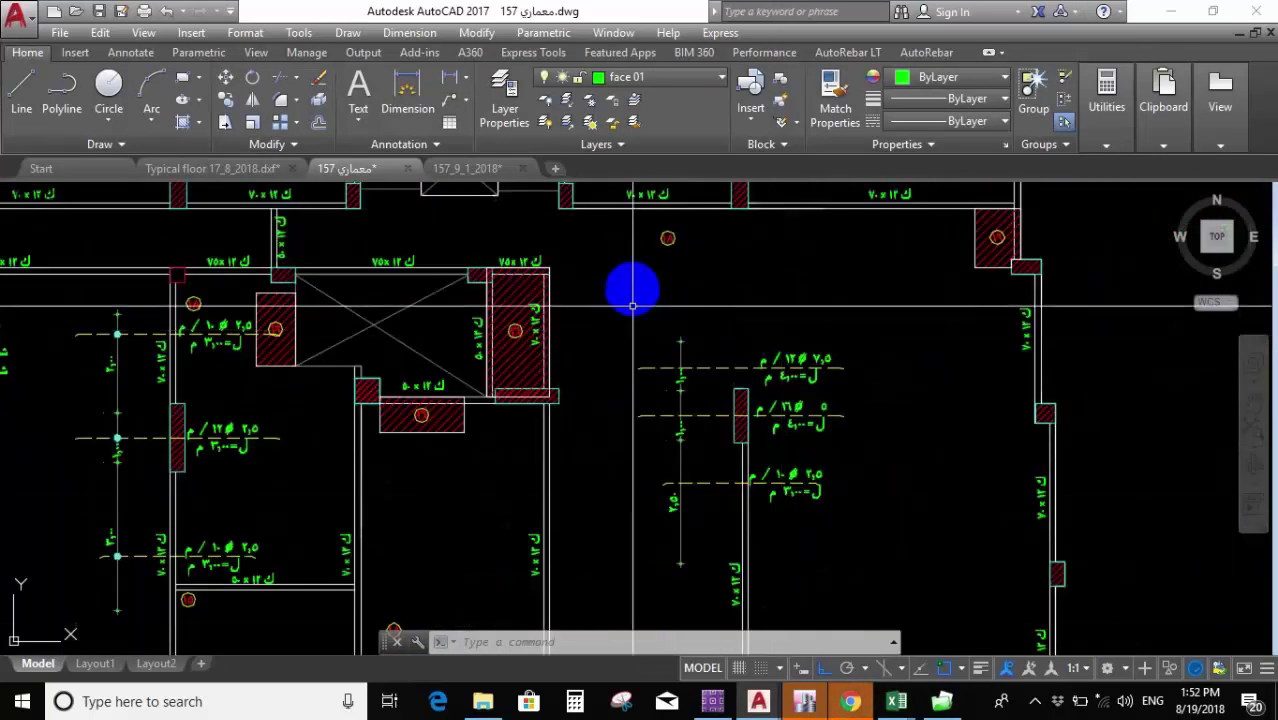
Review the additional bar strips over the columns and the rest of the floor plan down to the lower slab edge.
scroll(682, 546, "up", 5)
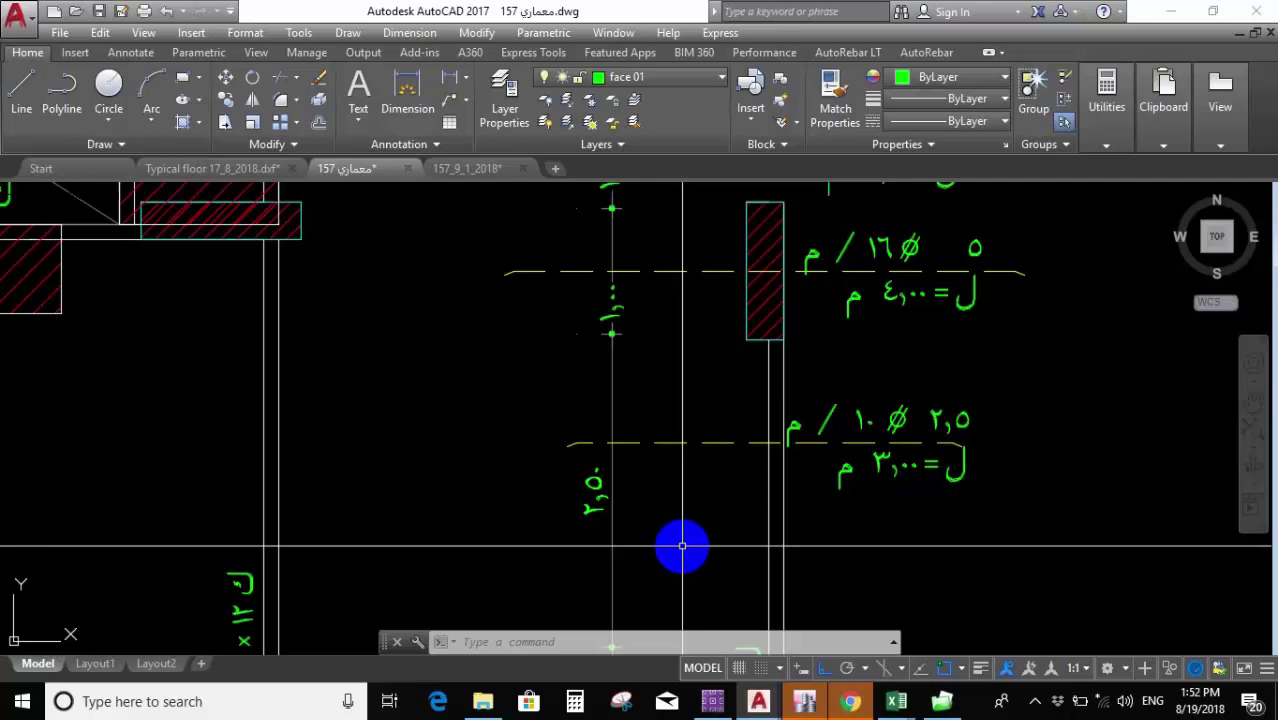
scroll(742, 505, "down", 6)
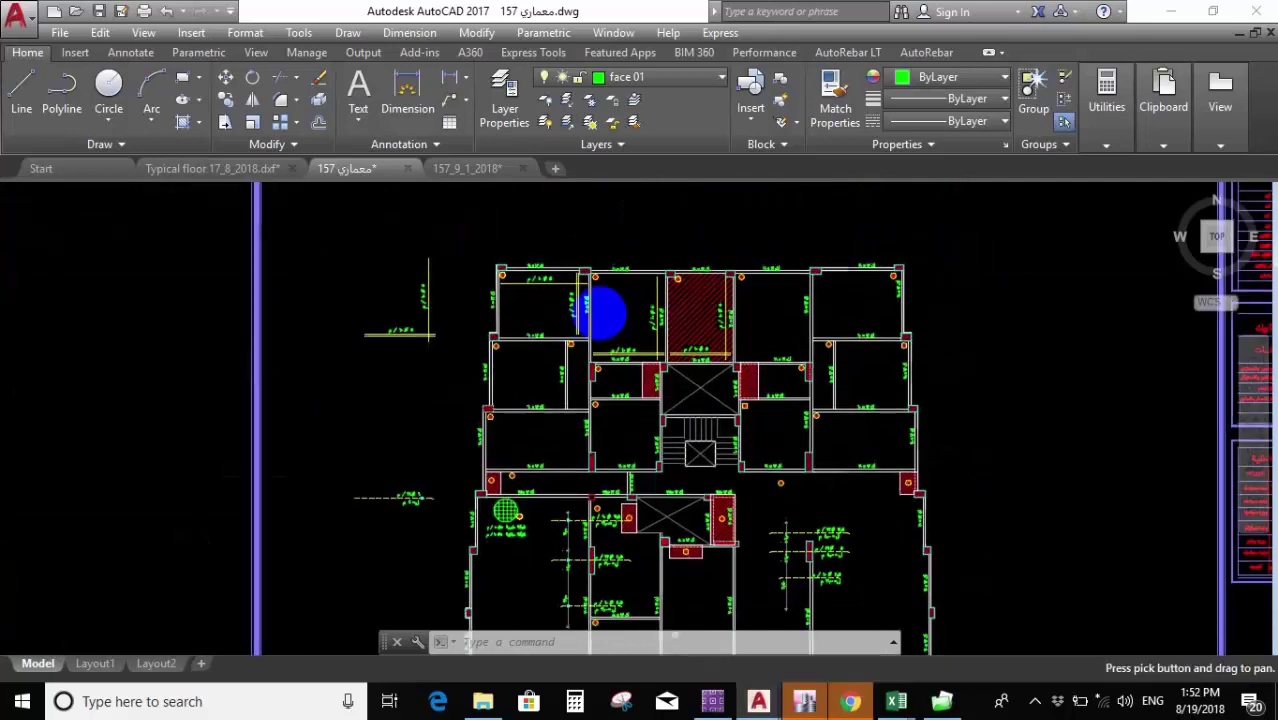
scroll(765, 422, "up", 3)
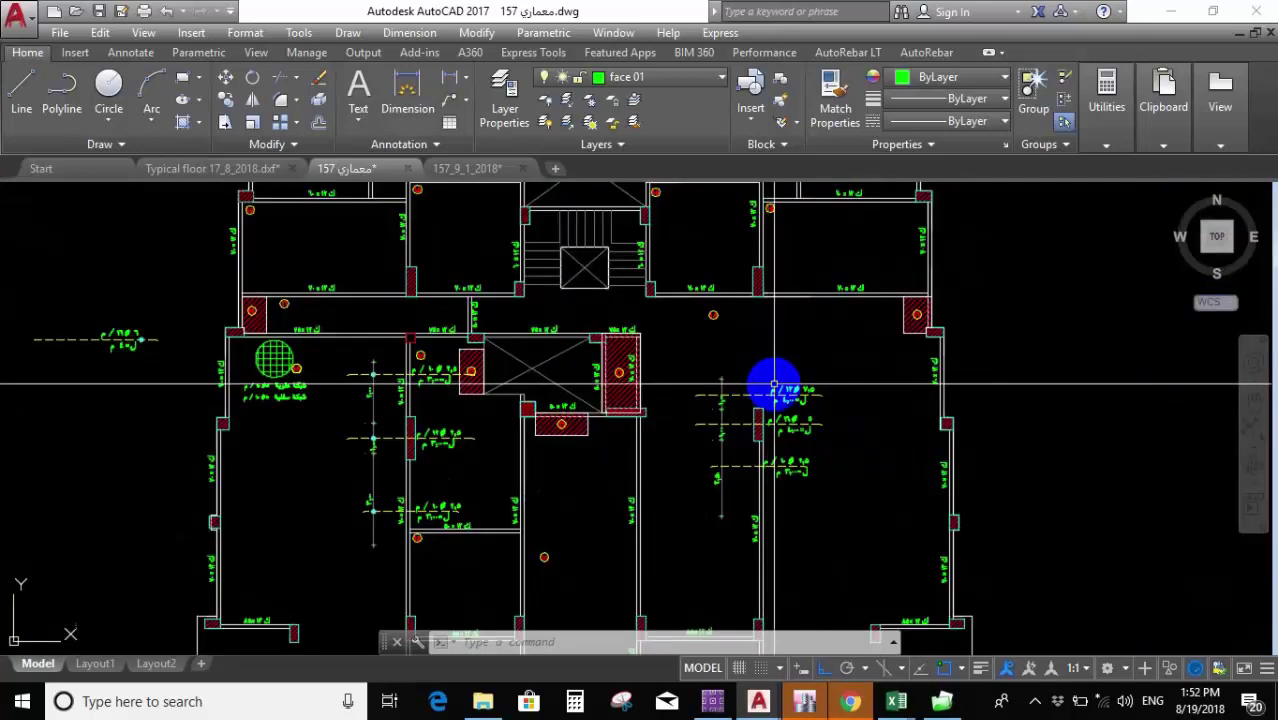
scroll(774, 384, "down", 4)
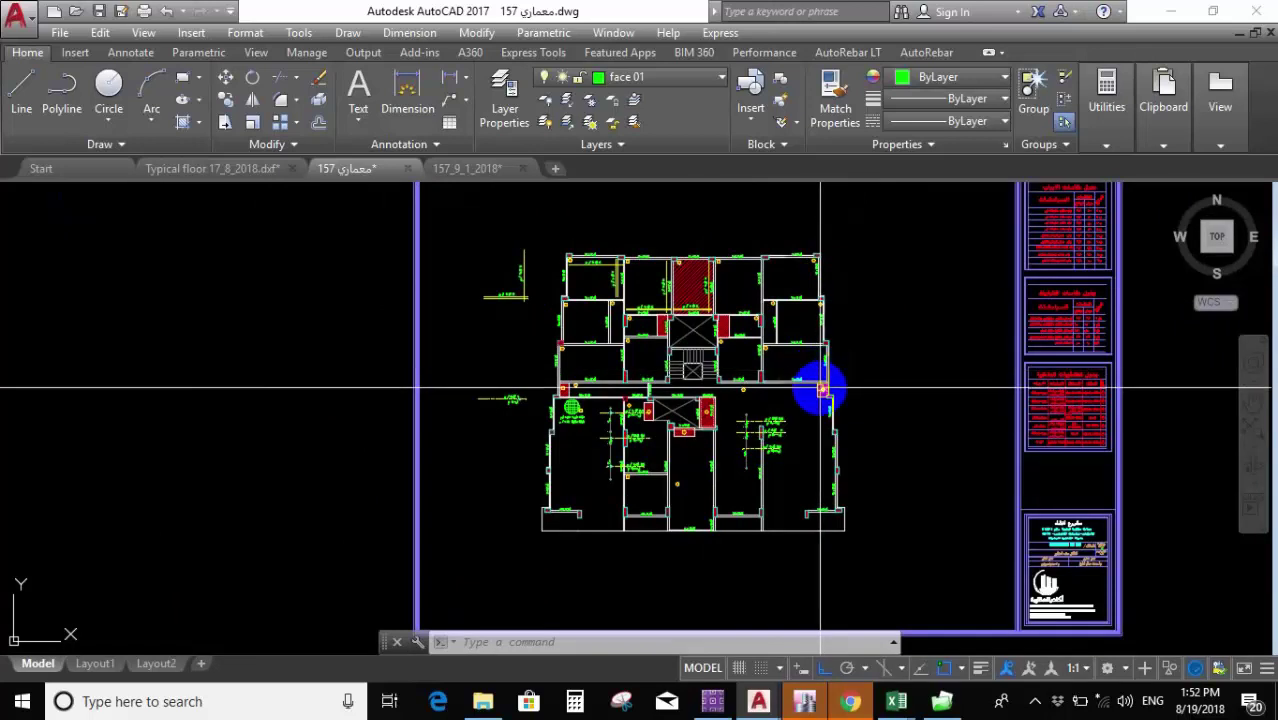
mouse_move(820, 383)
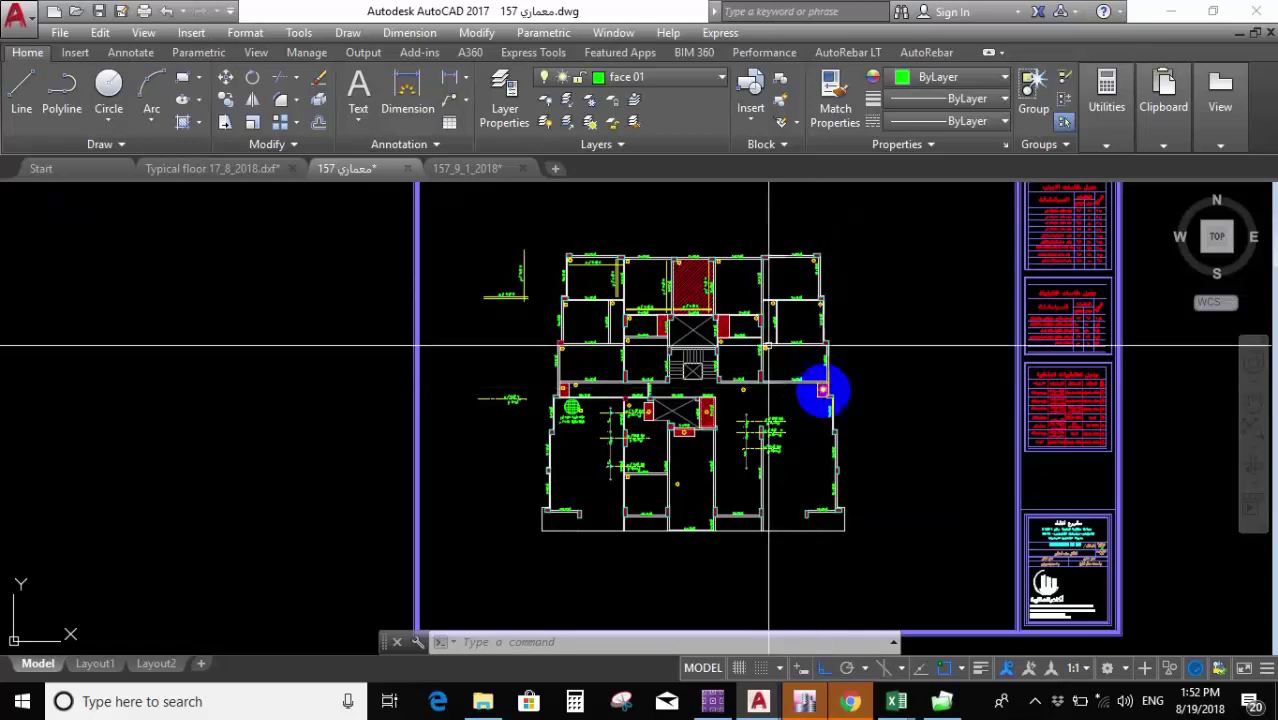
scroll(756, 423, "up", 6)
scroll(354, 386, "down", 4)
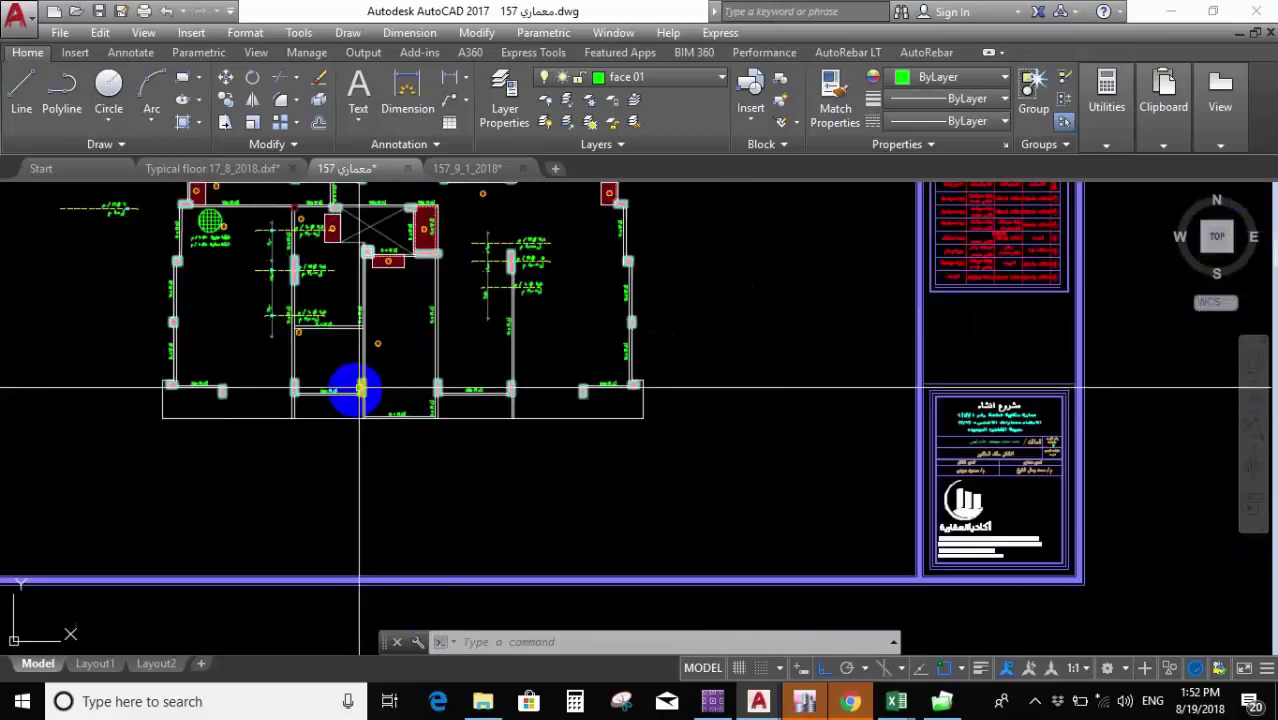
scroll(257, 417, "up", 4)
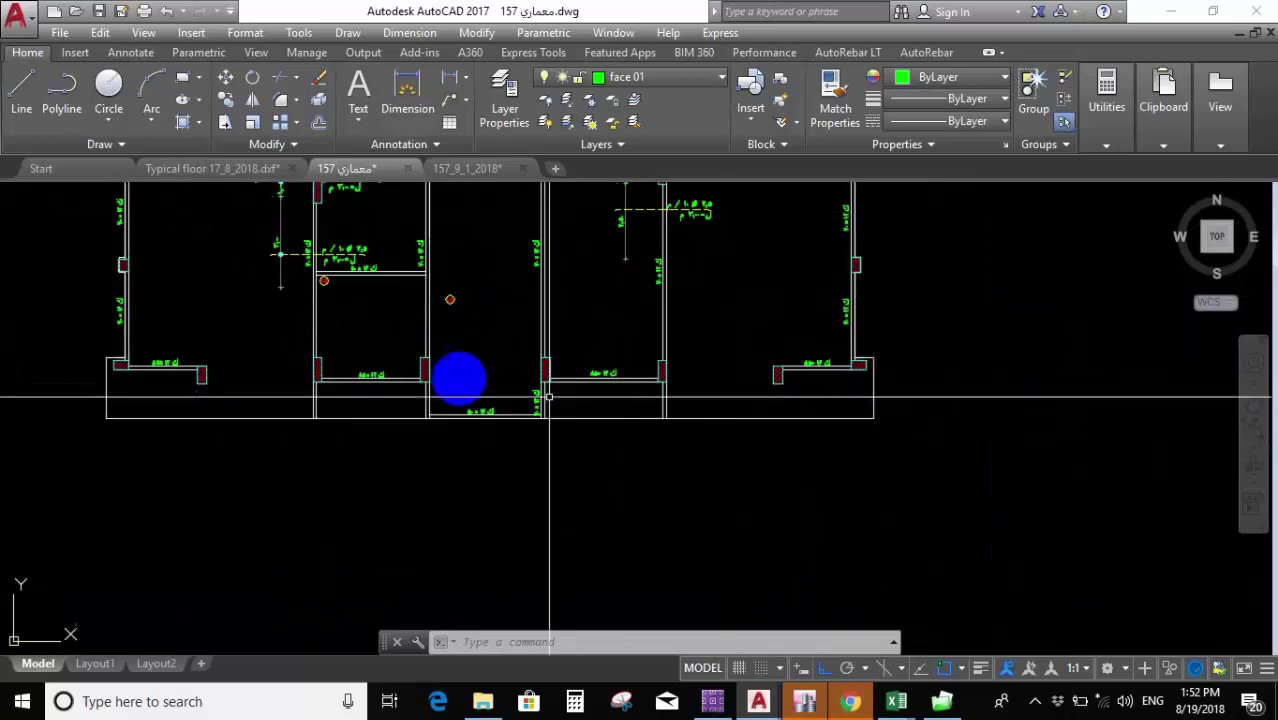
middle_click_drag(482, 229, 492, 344)
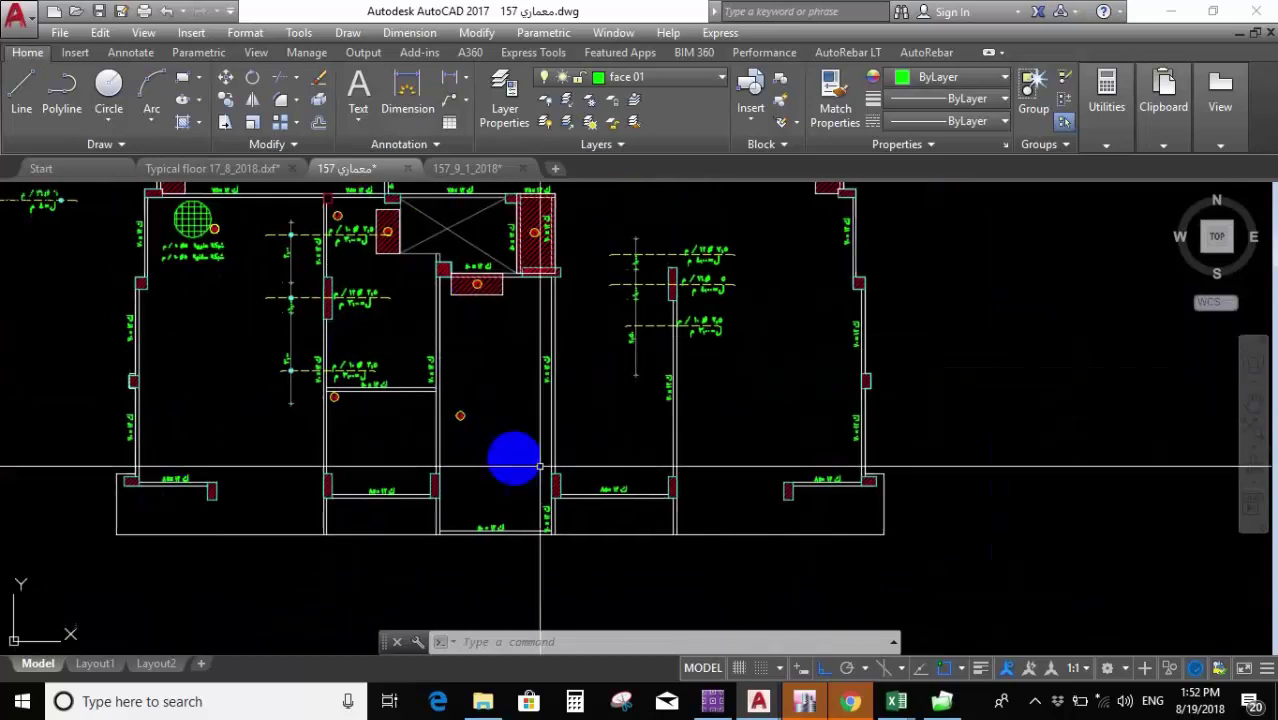
middle_click_drag(693, 444, 571, 414)
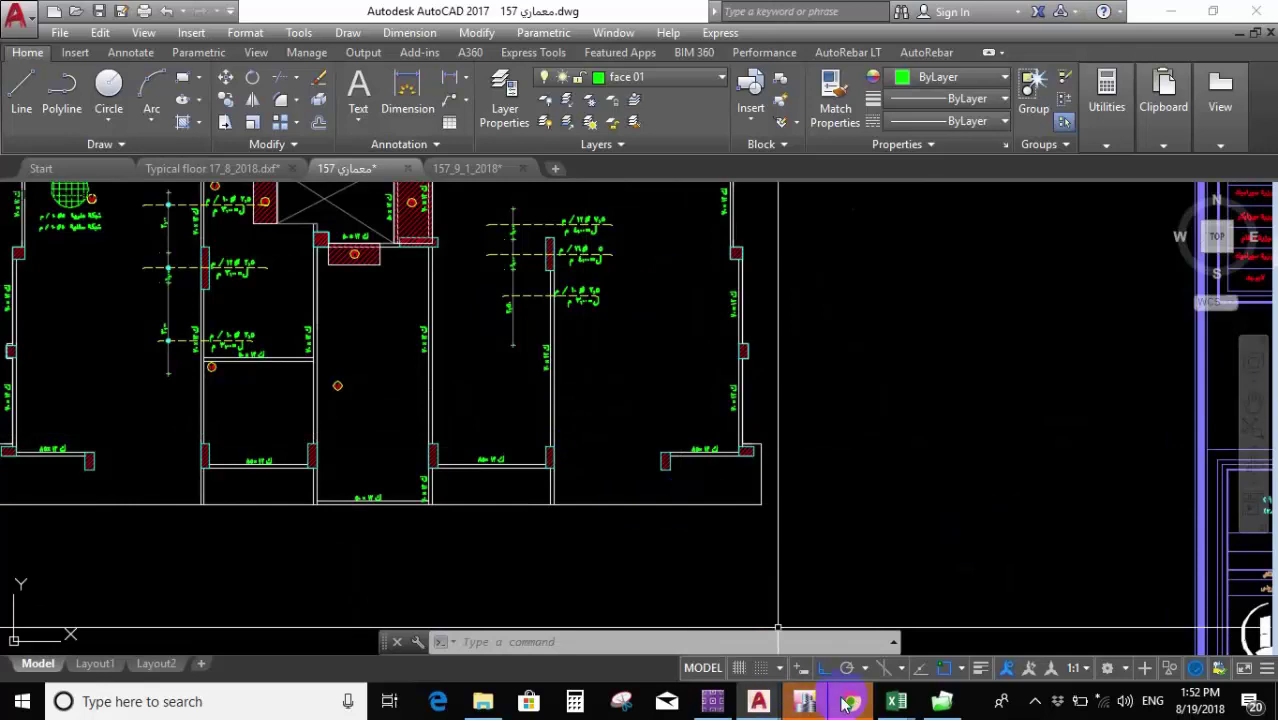
Switch to SAFE and apply a contour range of 2 to 2.01 Tonf-m/m to the Ultimate M11 slab moment display.
left_click(713, 701)
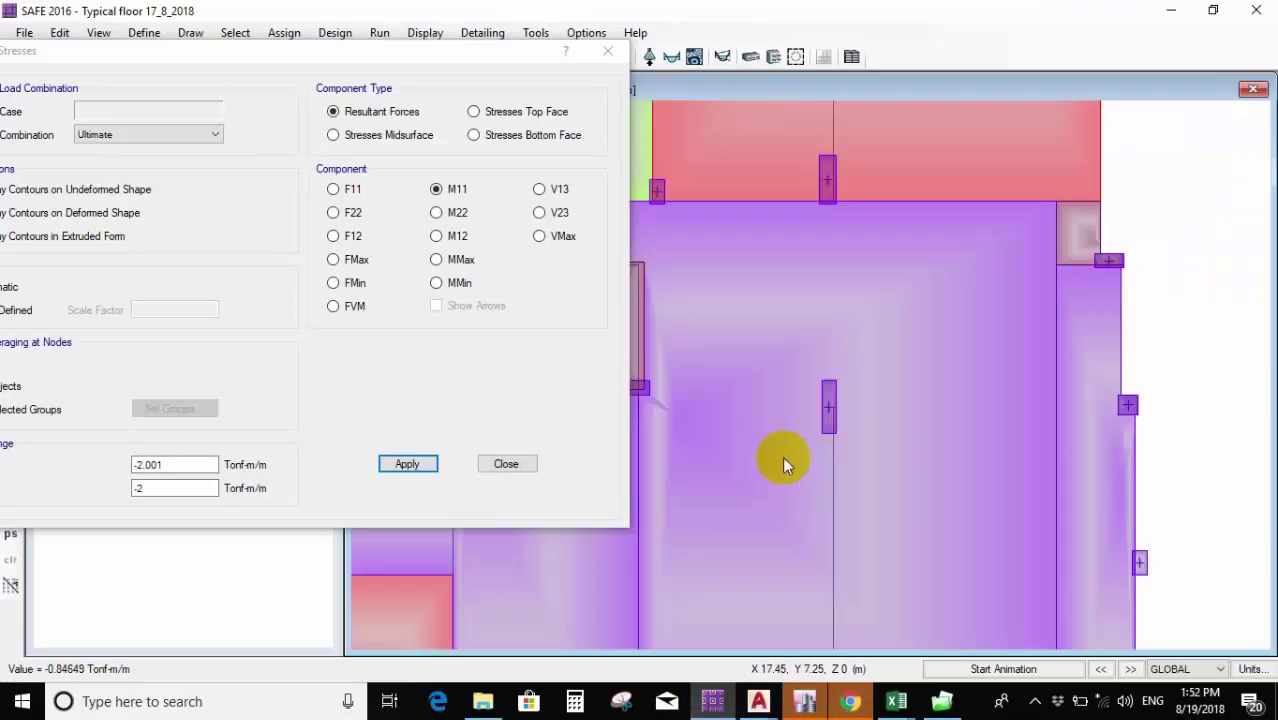
left_click(175, 464)
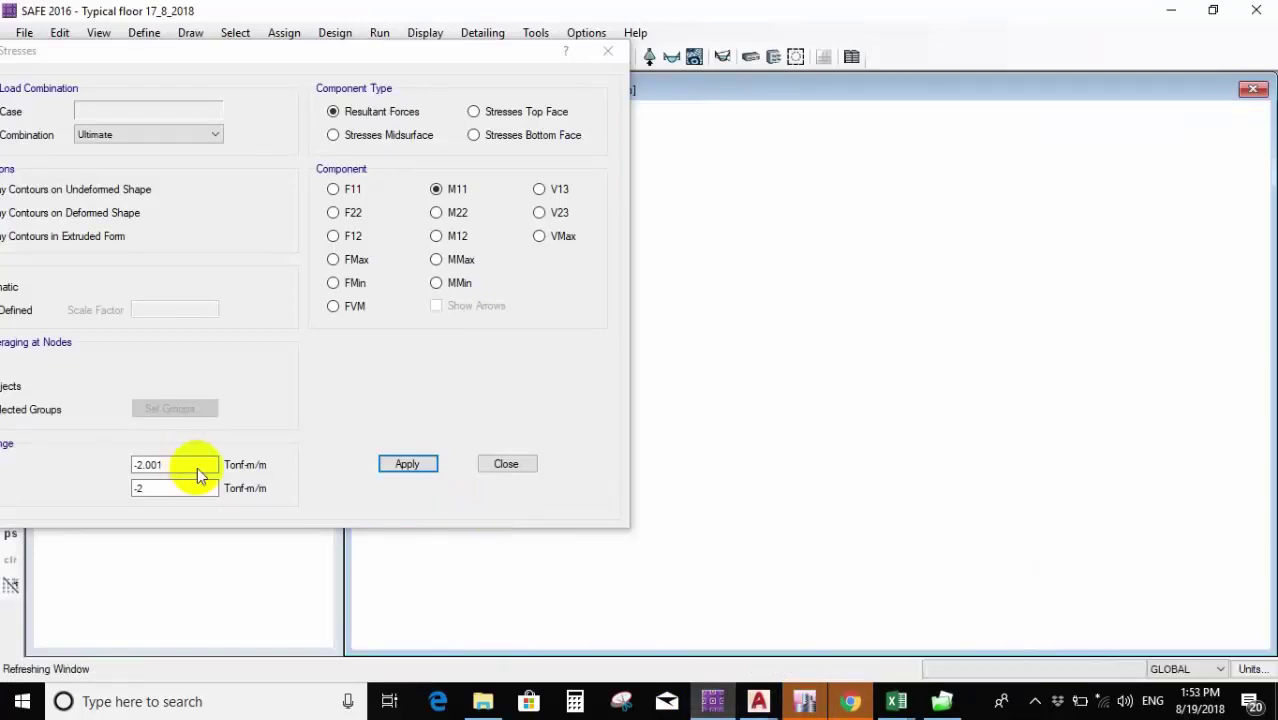
left_click_drag(191, 464, 86, 457)
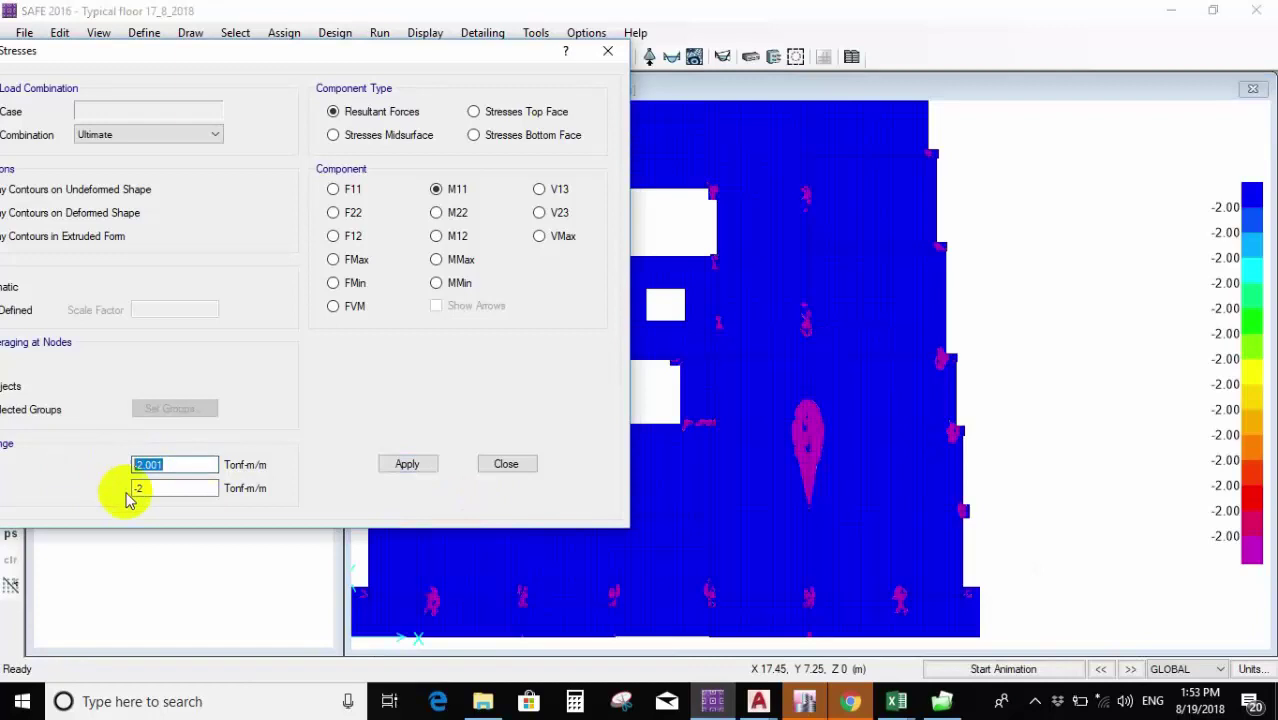
key("BackSpace")
type("0")
left_click_drag(155, 487, 86, 493)
key("BackSpace")
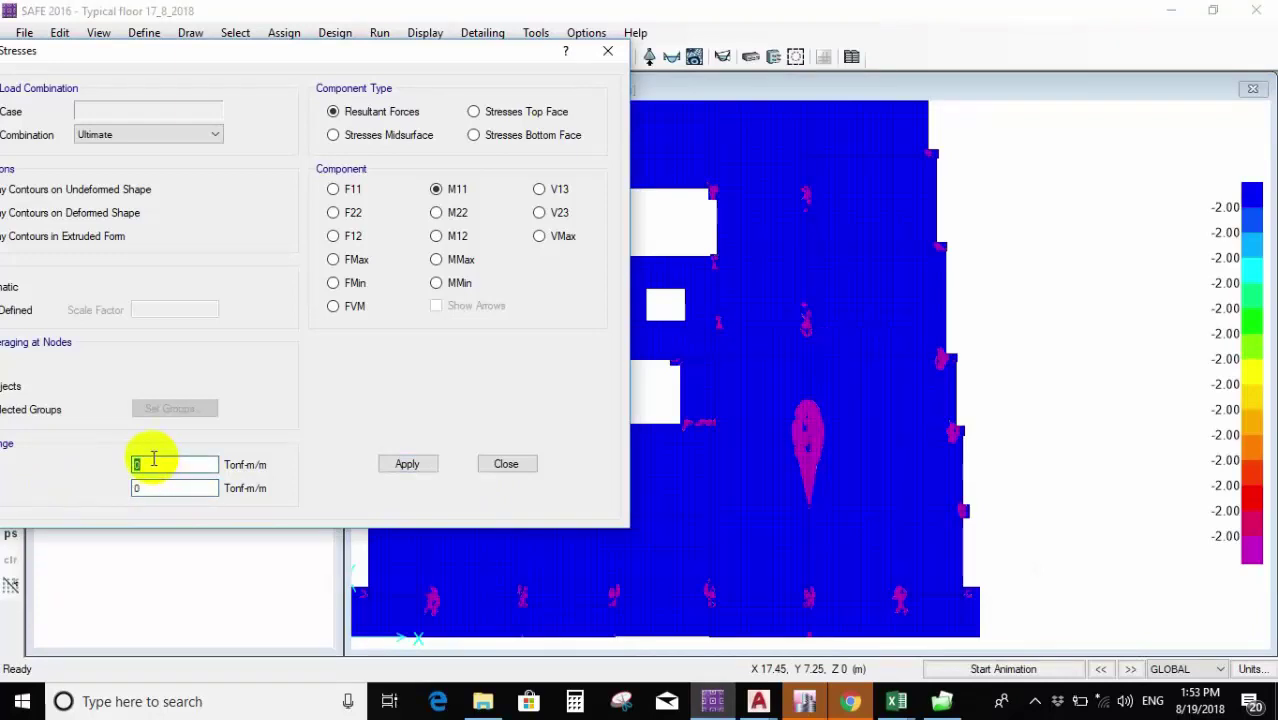
type("2")
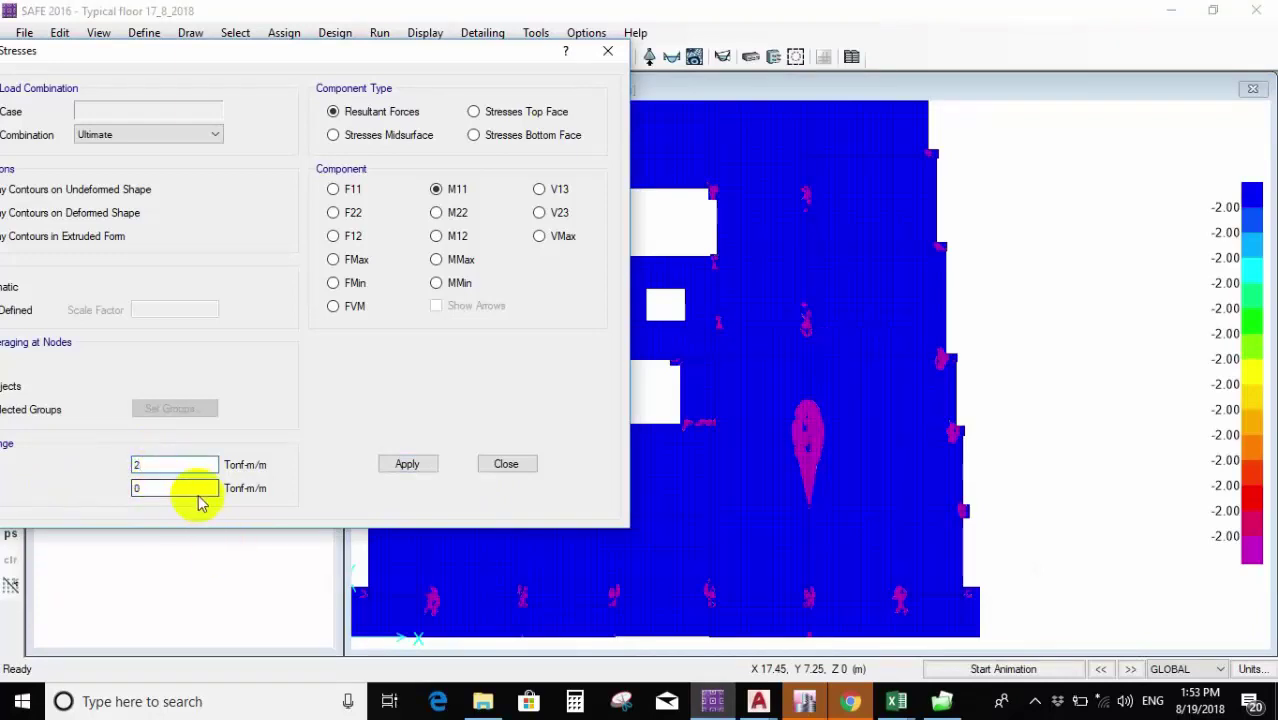
left_click_drag(152, 488, 116, 489)
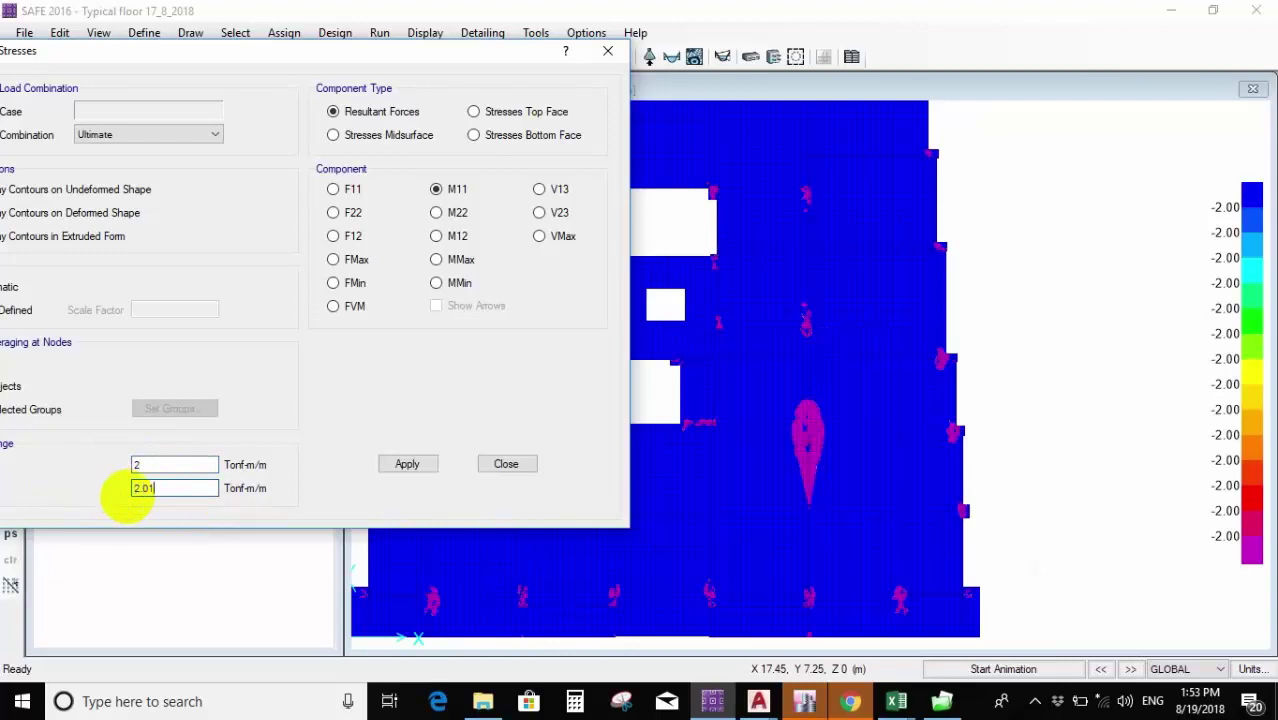
left_click(405, 466)
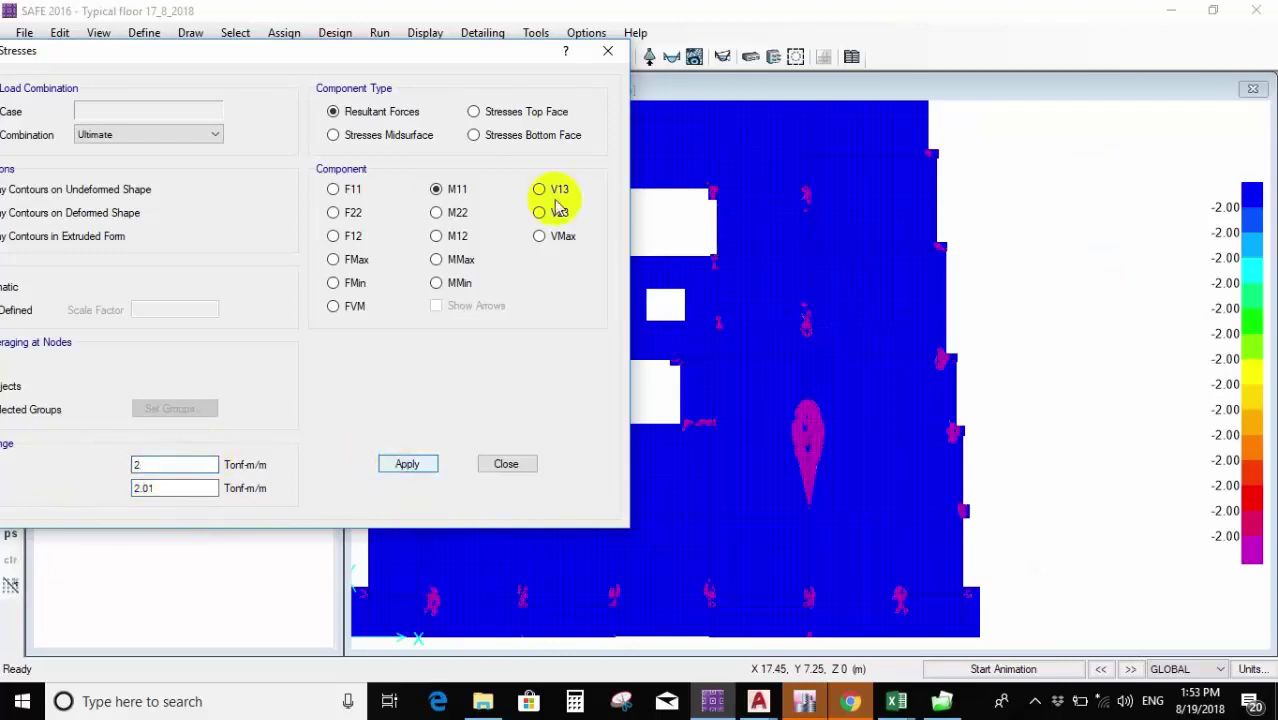
Examine the positive M11 zones across the whole slab, probe moment values around the openings, and close the slab forces settings.
left_click(804, 305)
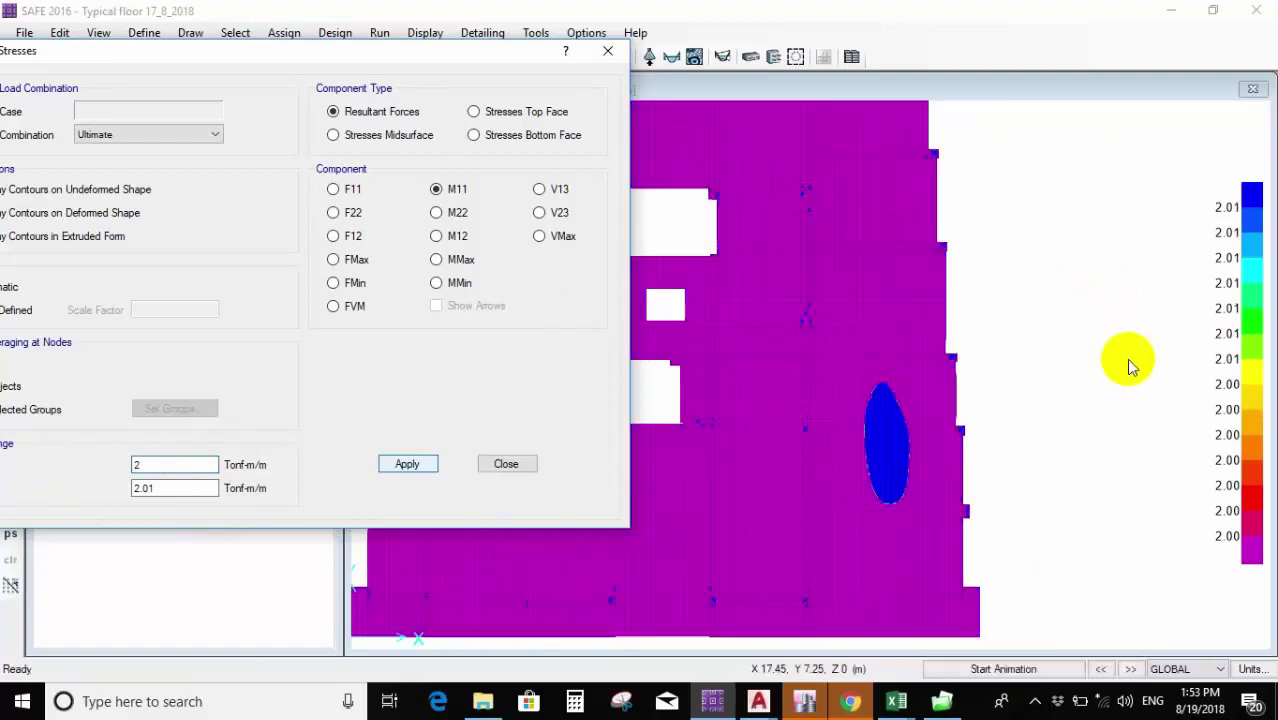
left_click_drag(485, 51, 150, 55)
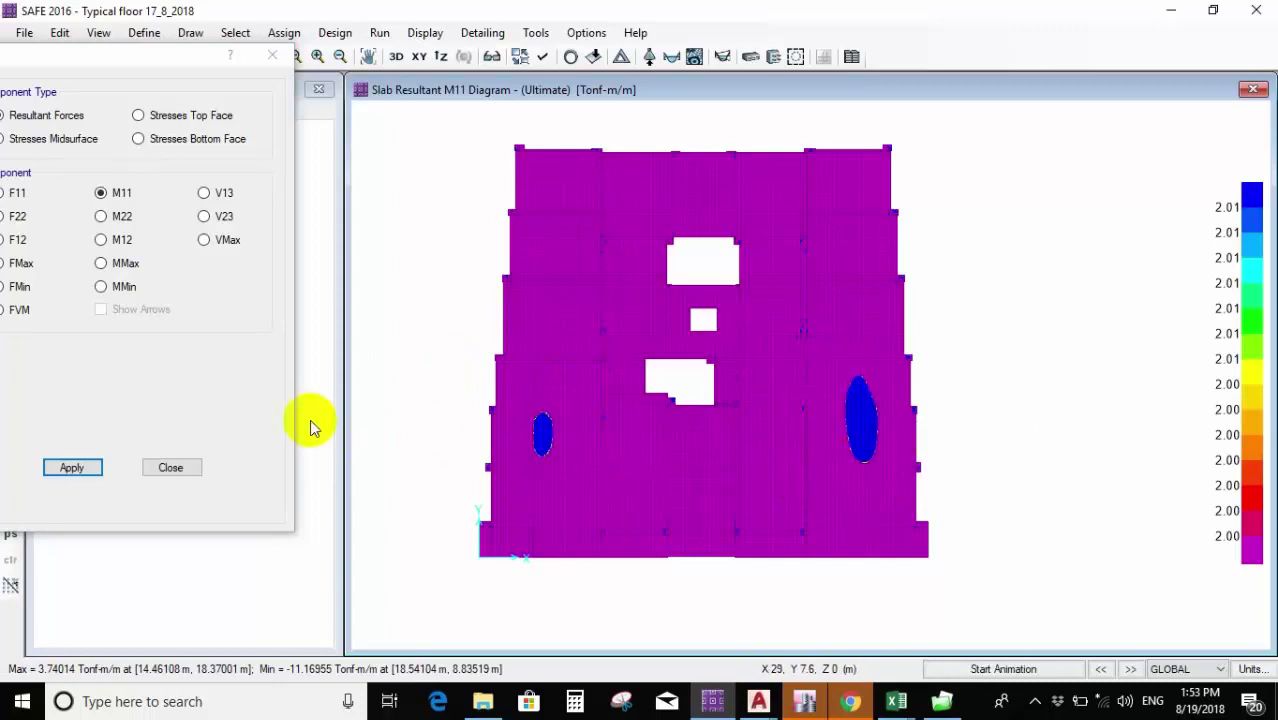
left_click(522, 347)
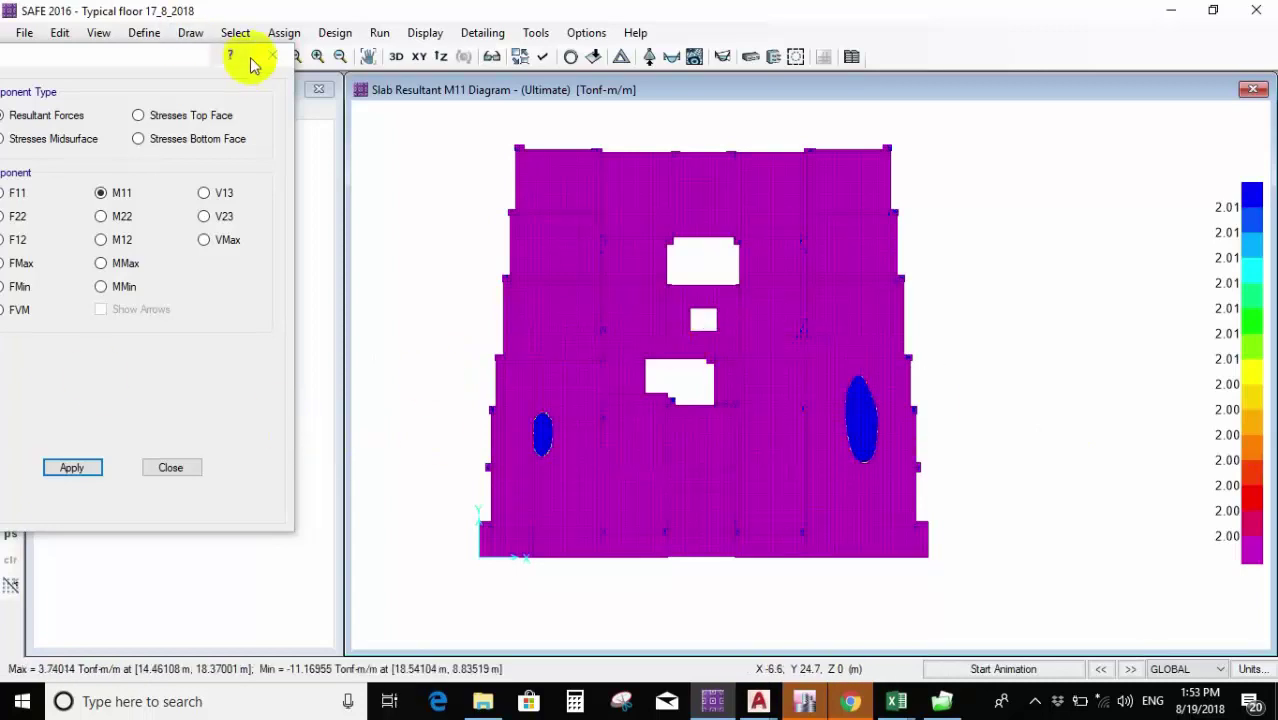
left_click(908, 402)
left_click(831, 378)
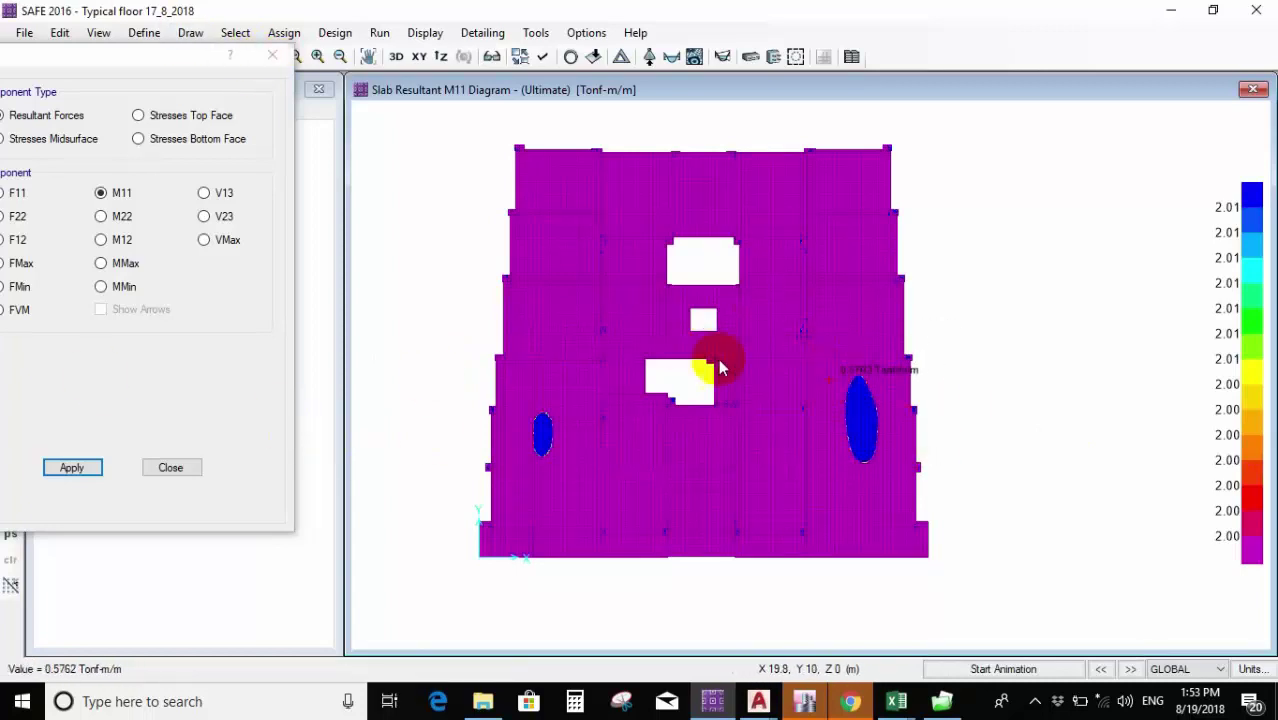
left_click(783, 395)
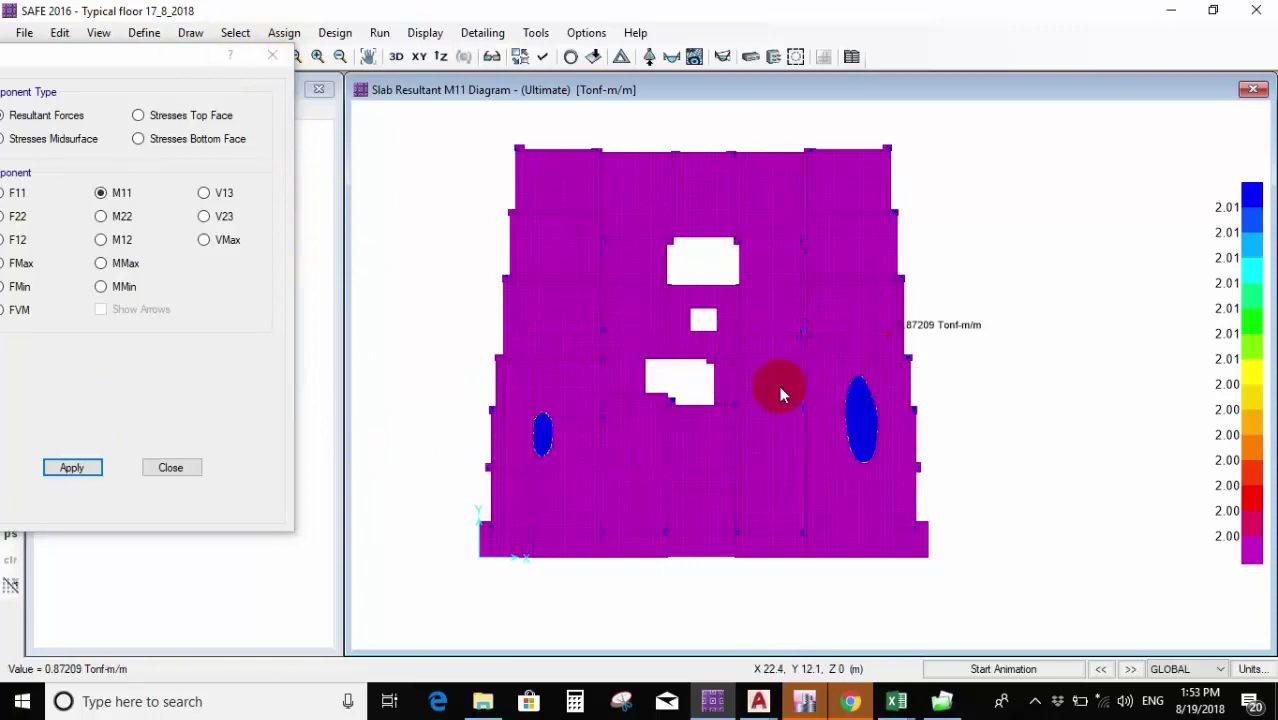
left_click(727, 305)
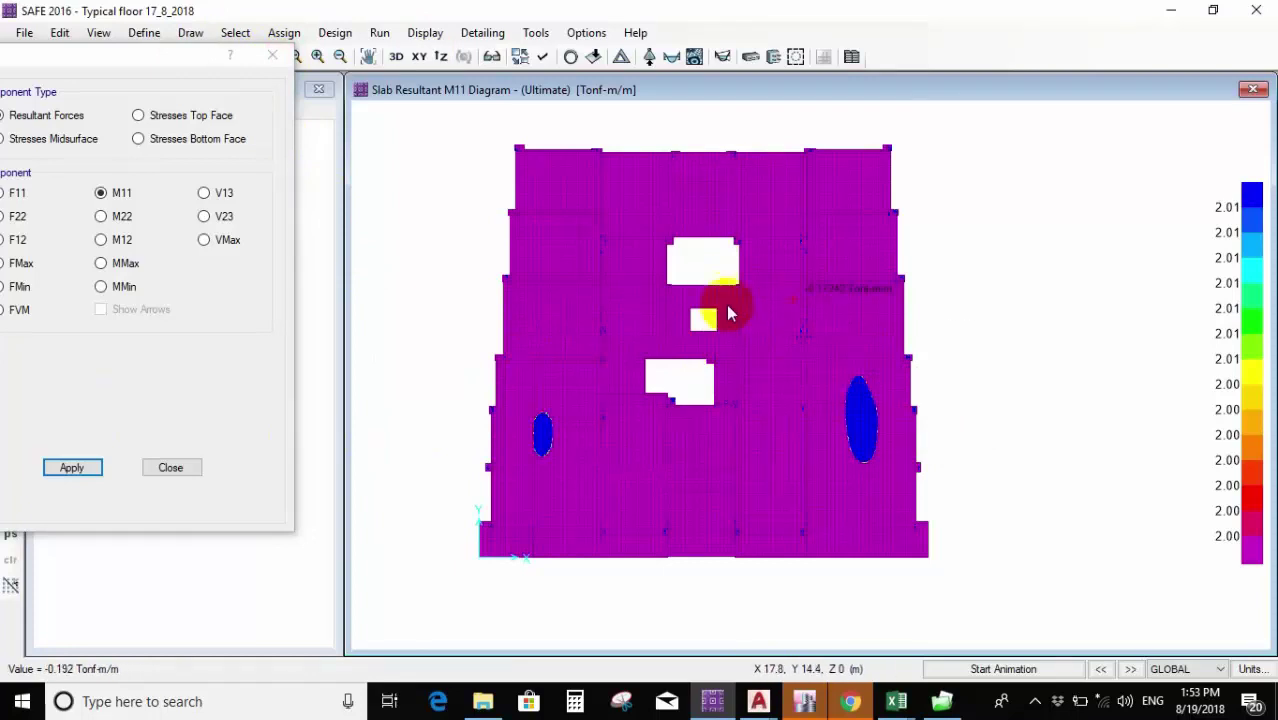
left_click(271, 58)
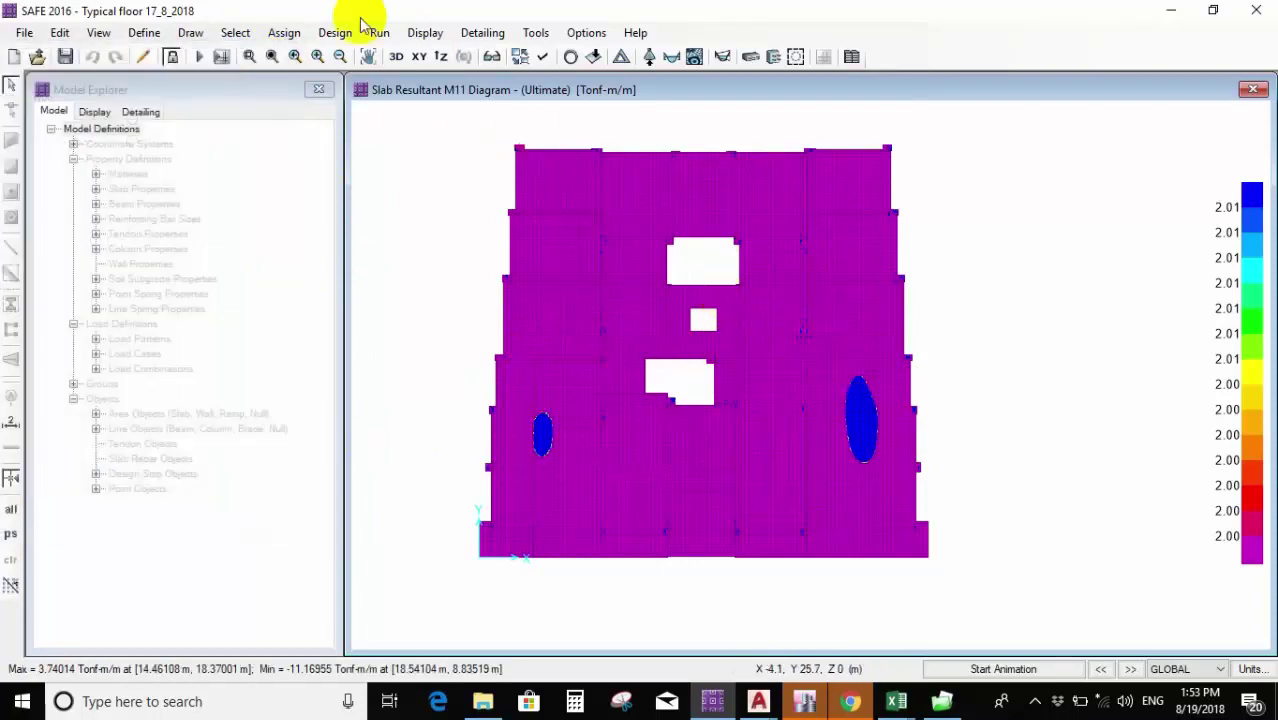
Display the slab design's Direction 1 bottom rebar intensity, additional to typical uniform reinforcement of Y10 at 0.2 m spacing.
left_click(428, 31)
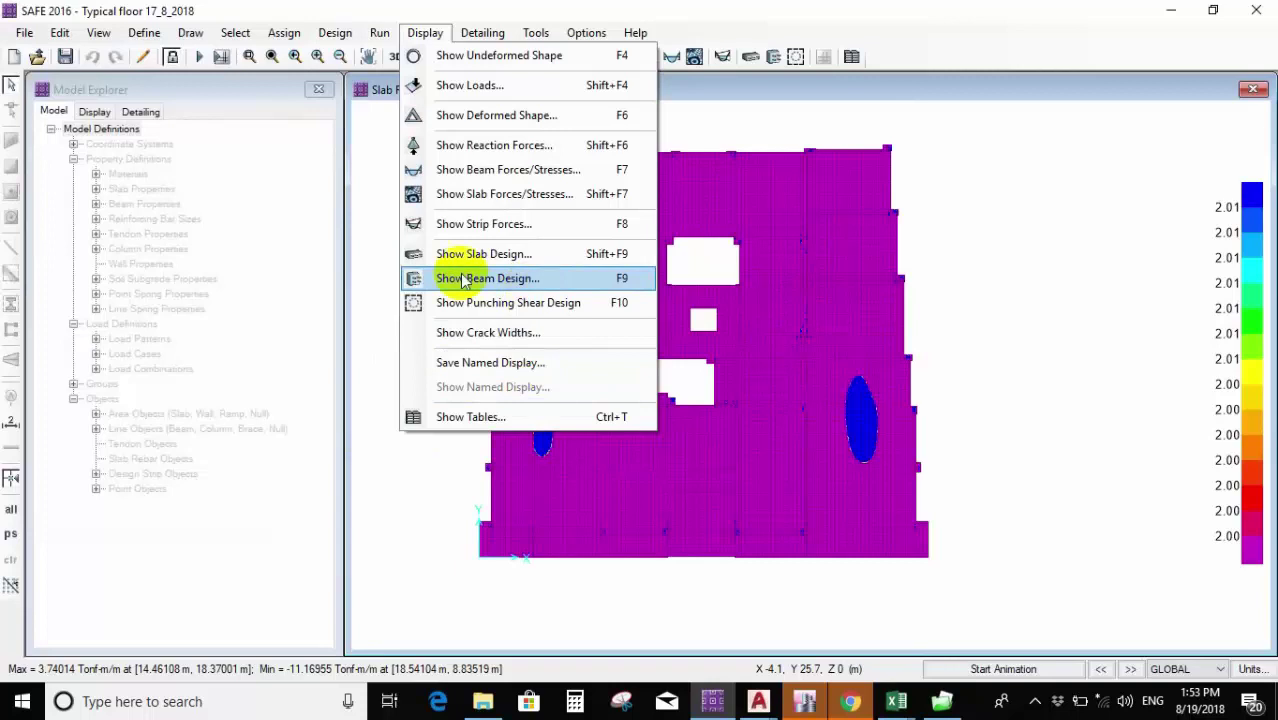
left_click(484, 253)
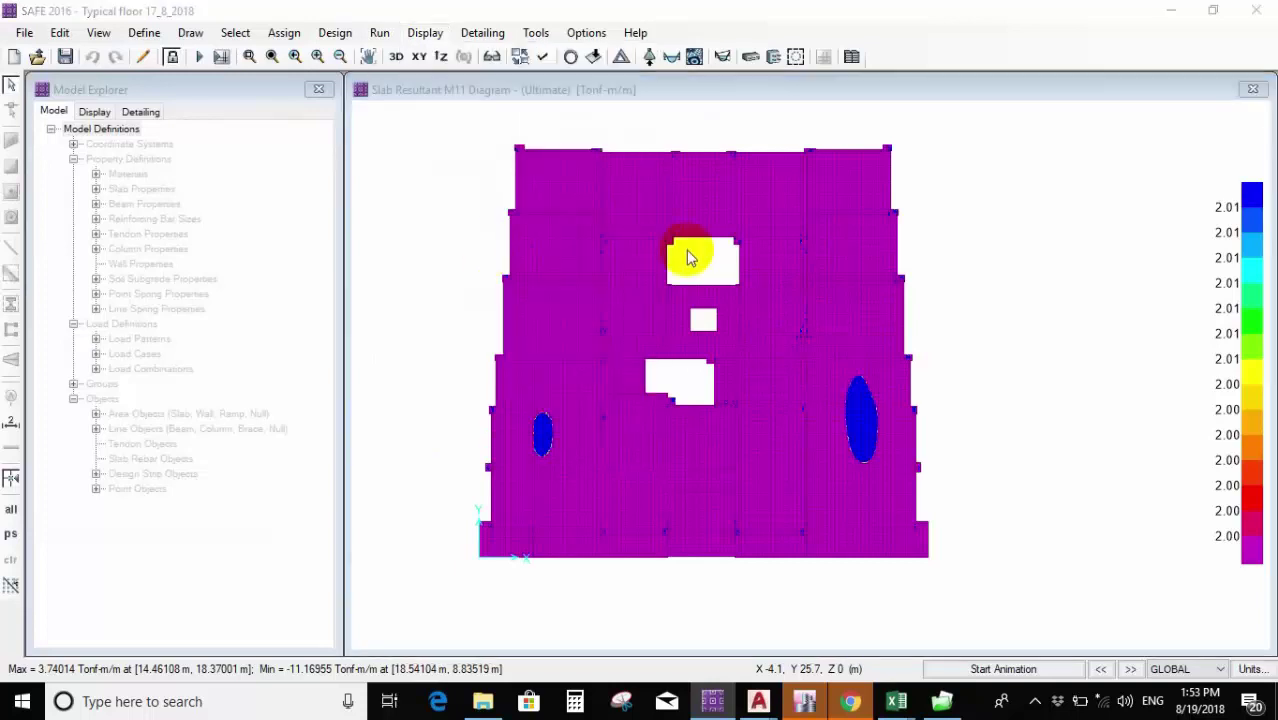
left_click_drag(725, 100, 138, 90)
left_click(513, 466)
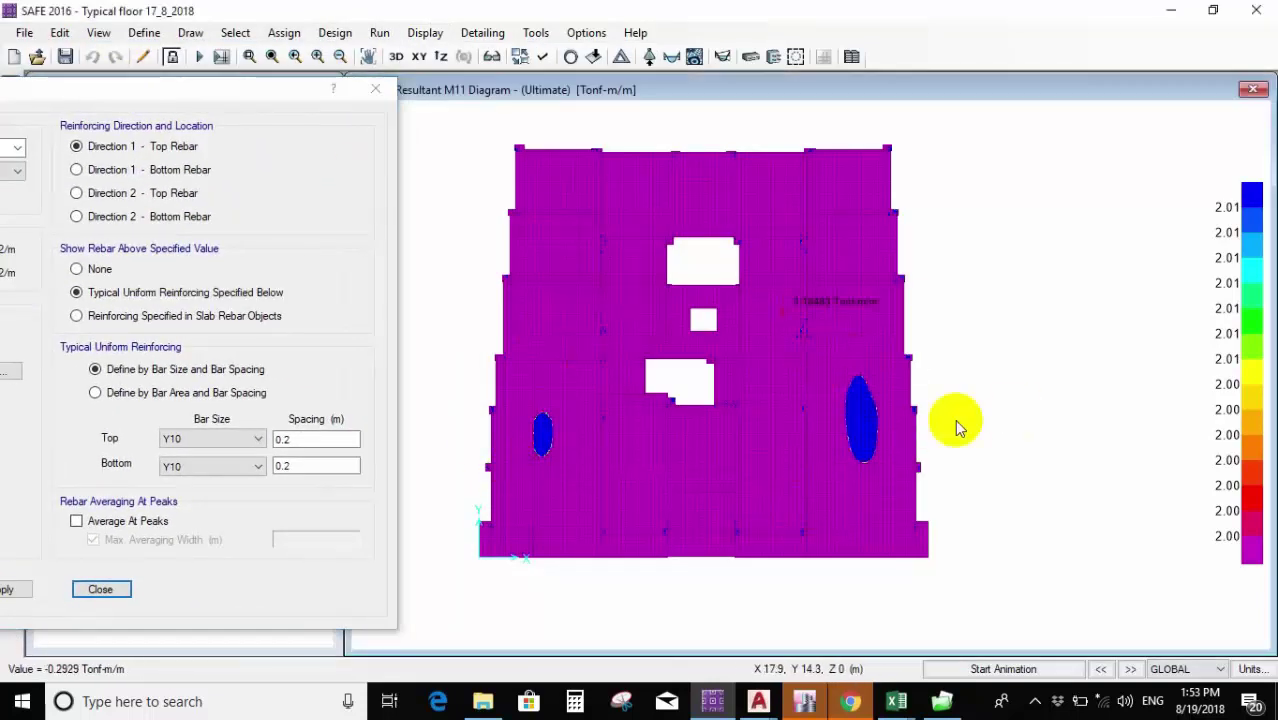
left_click(790, 462)
left_click(850, 348)
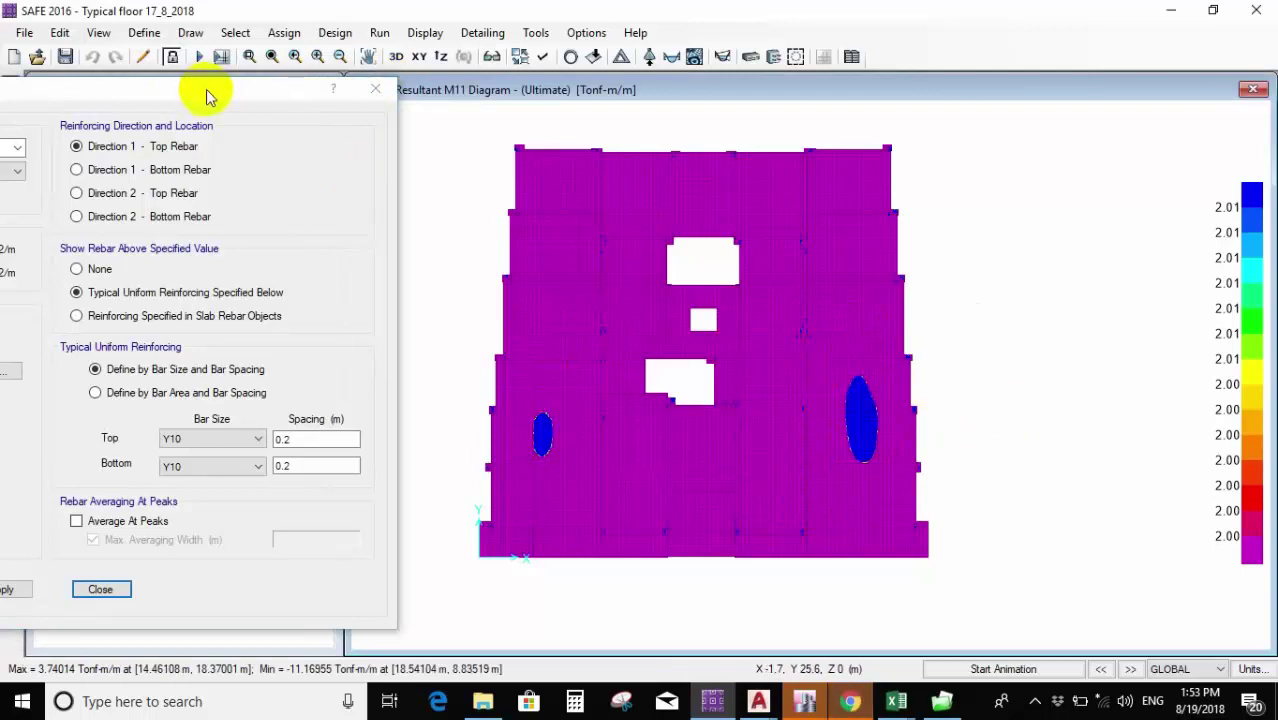
left_click_drag(207, 96, 289, 94)
left_click(180, 168)
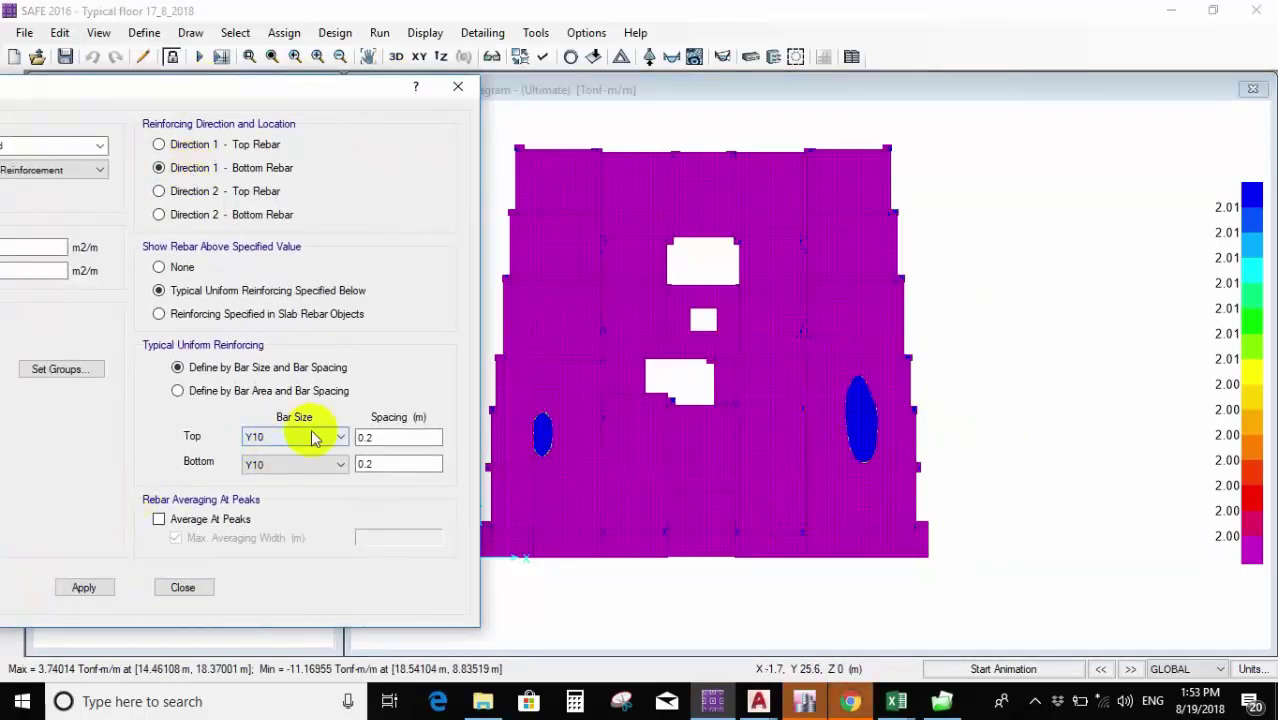
left_click(78, 588)
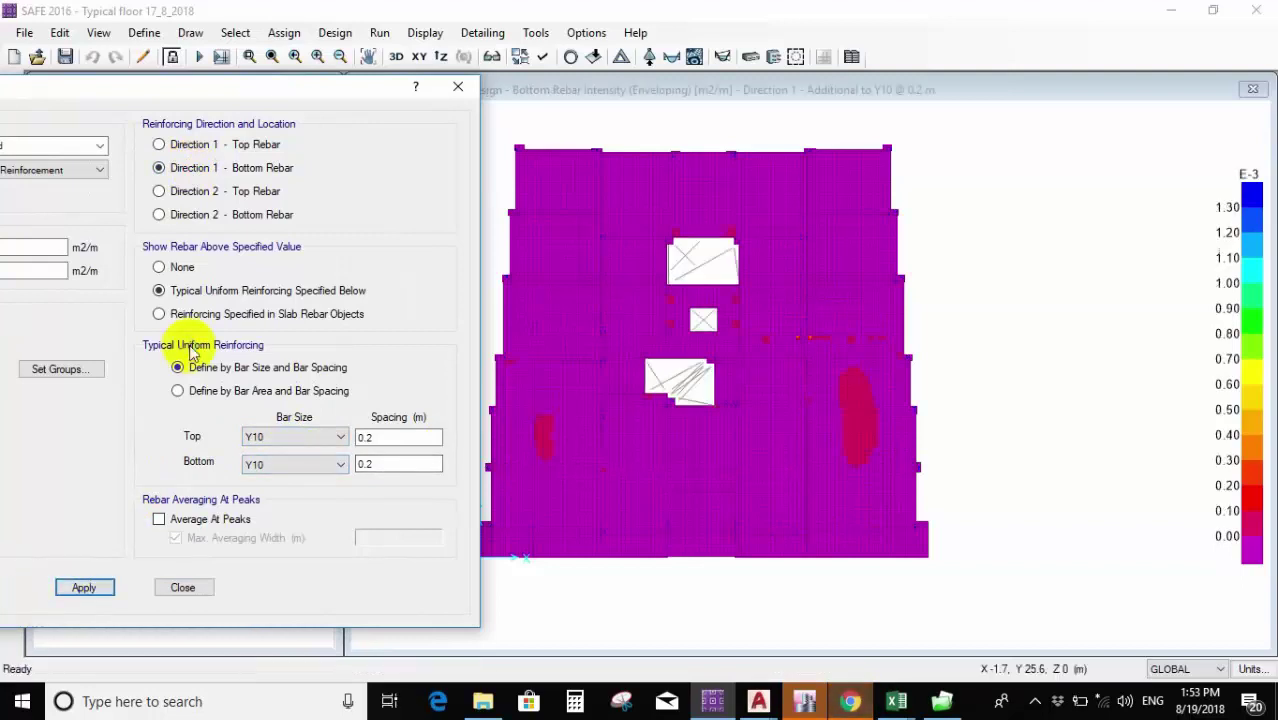
Inspect the larger additional bottom rebar zone and switch the model to consistent millimetre units.
mouse_move(854, 450)
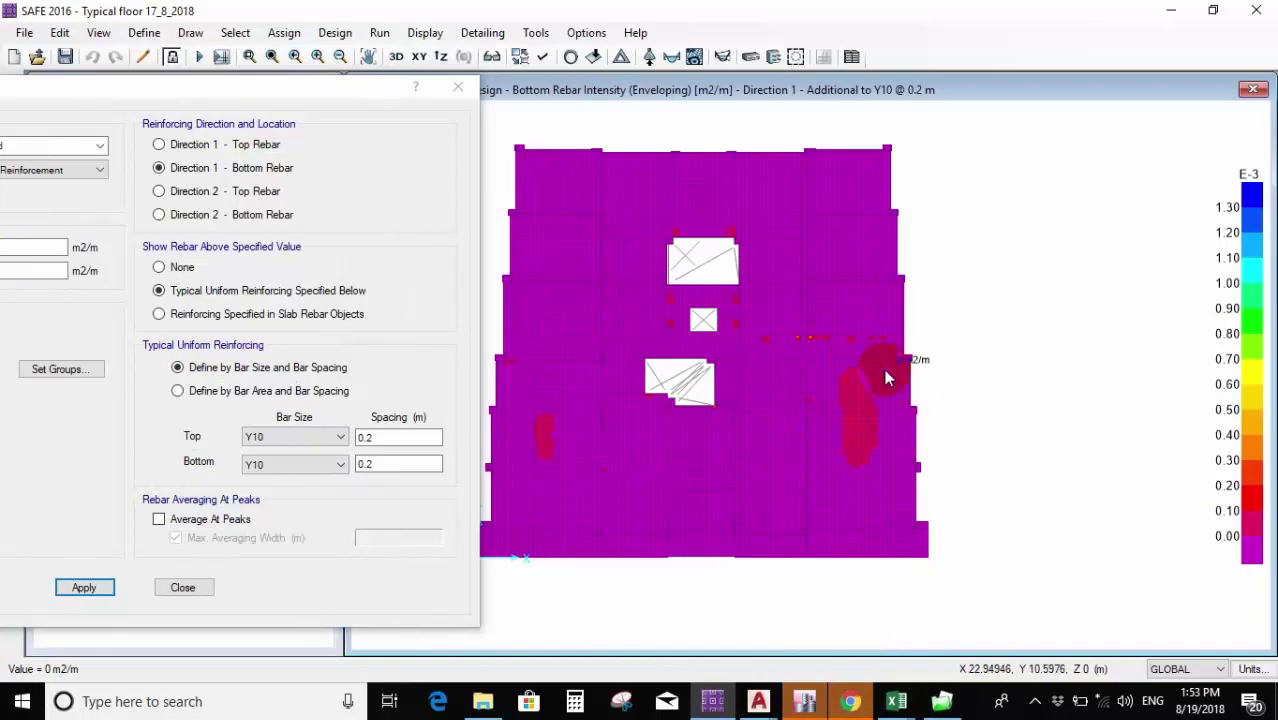
scroll(885, 378, "up", 3)
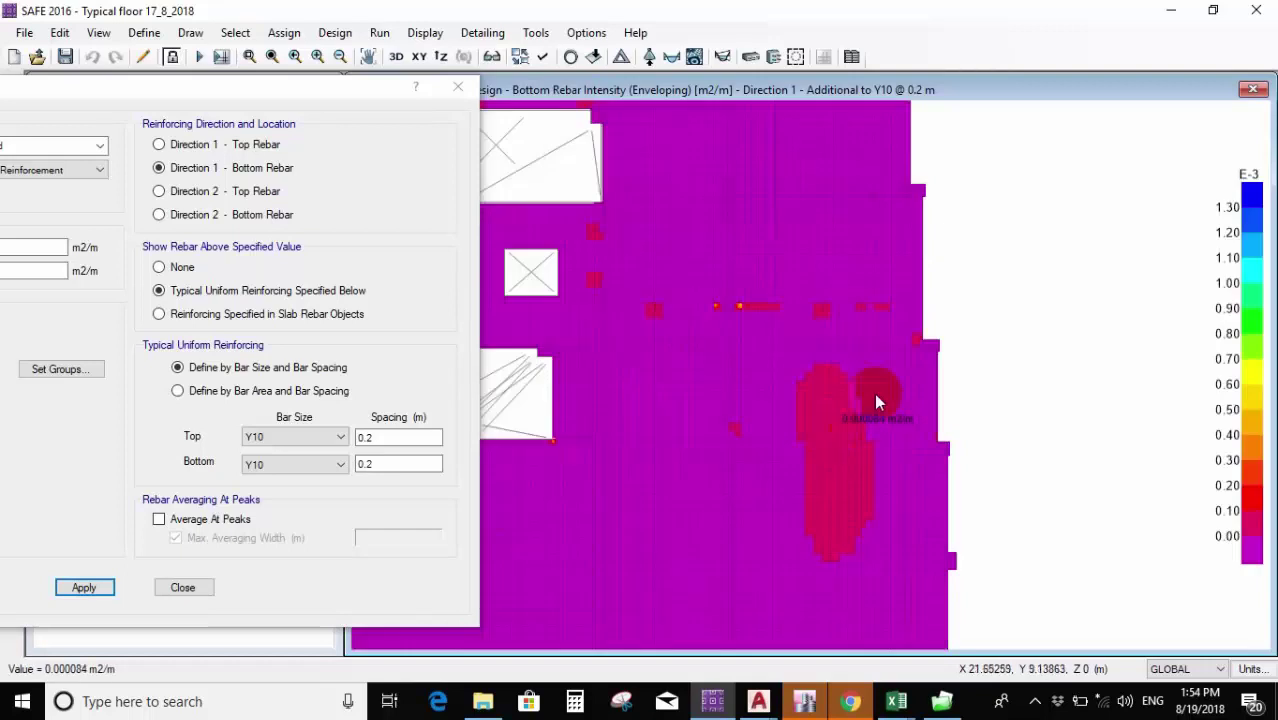
left_click(1252, 670)
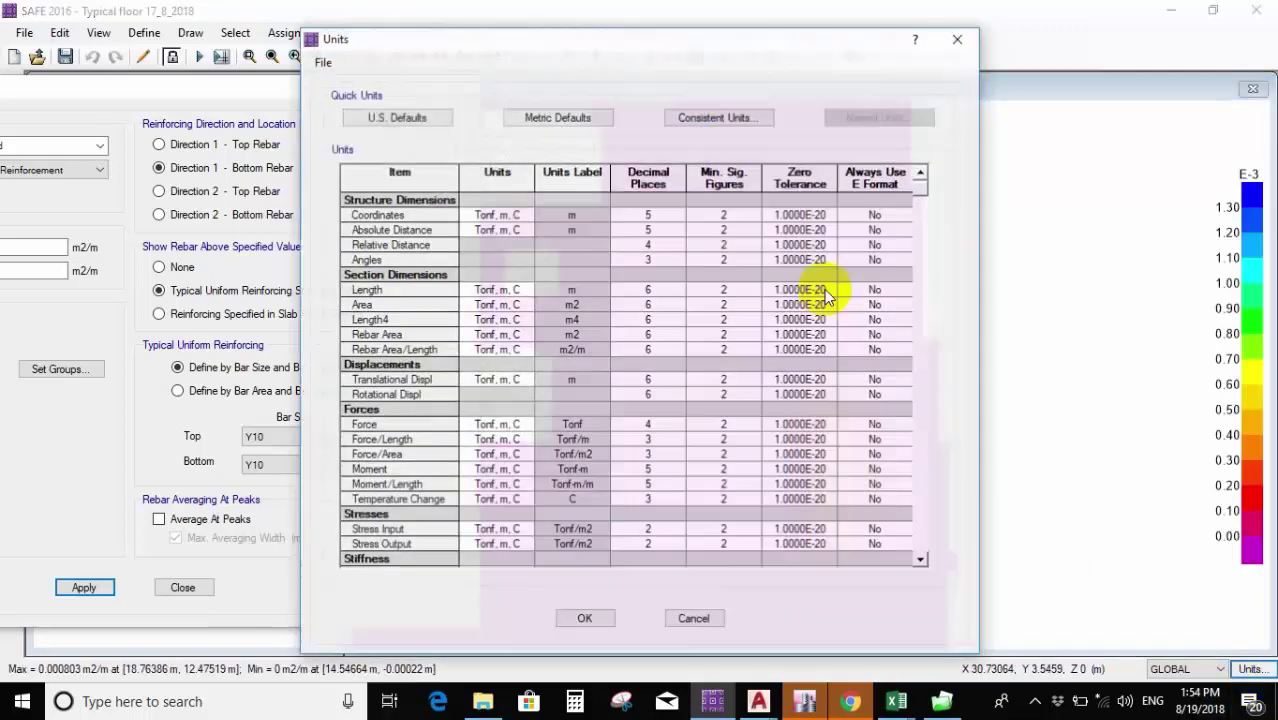
left_click(733, 117)
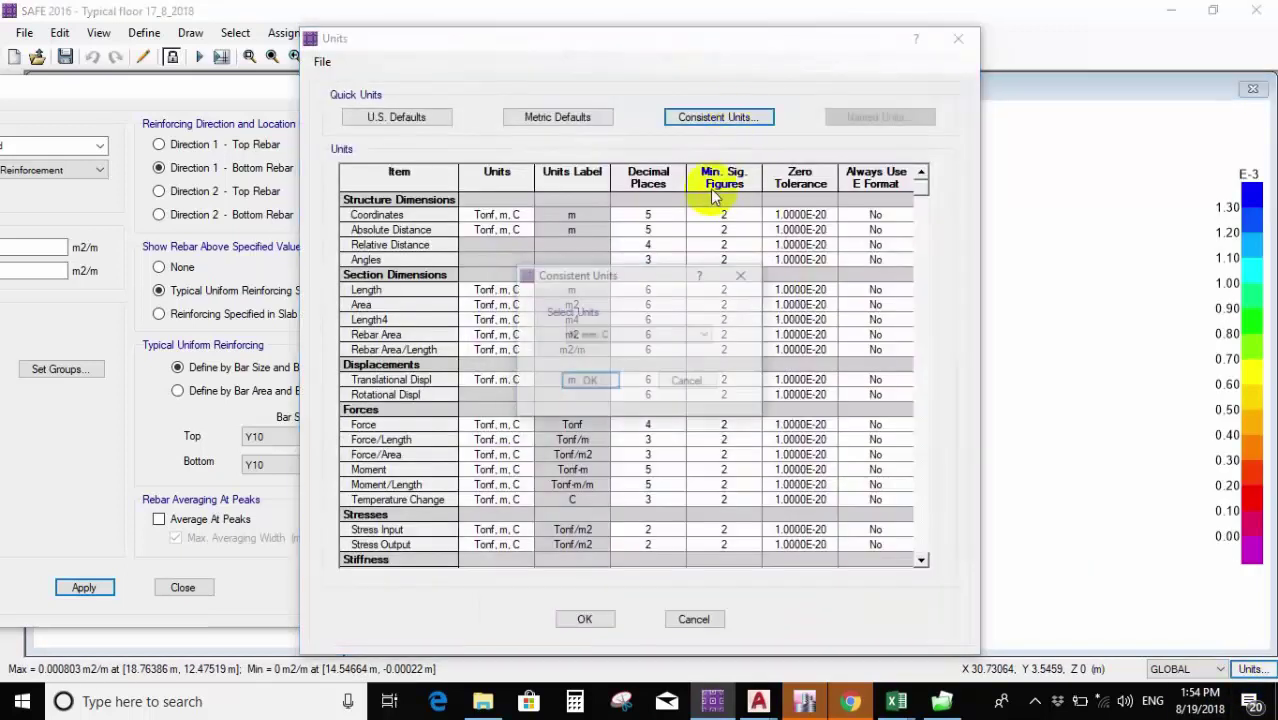
left_click(587, 386)
left_click(584, 619)
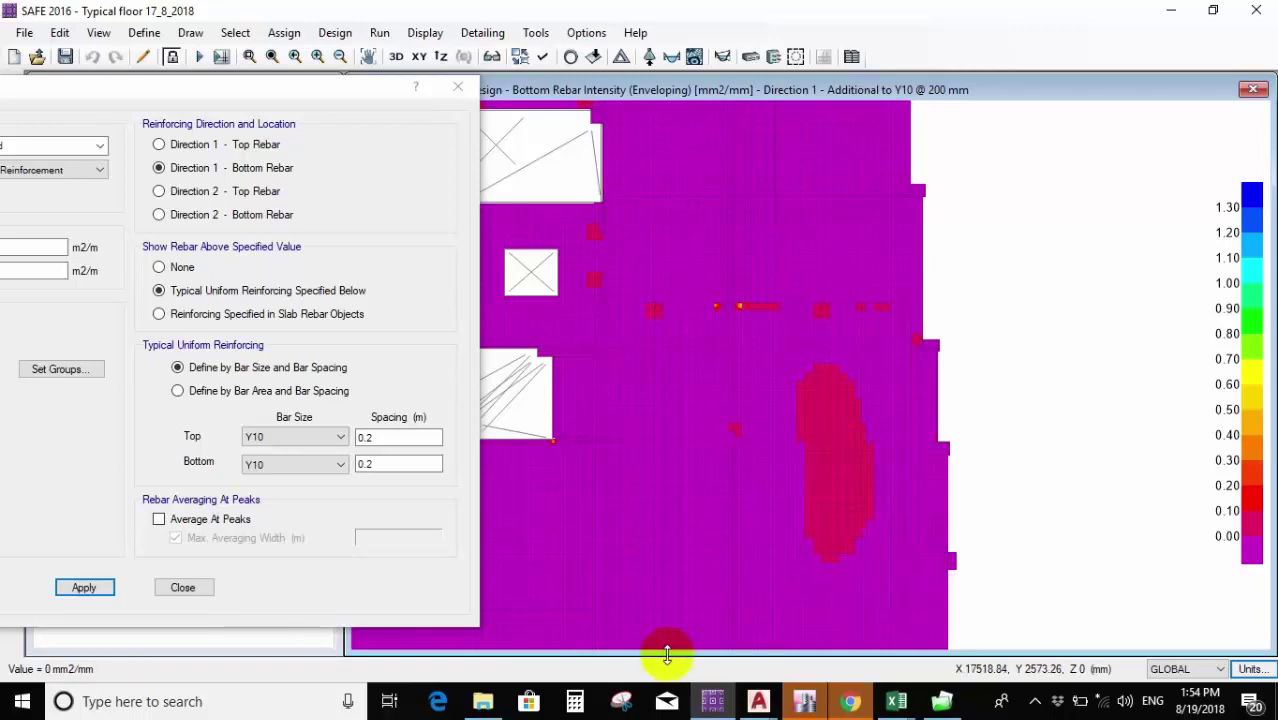
Open Calculator for a quick check of the additional bottom rebar intensity and close it.
left_click(575, 701)
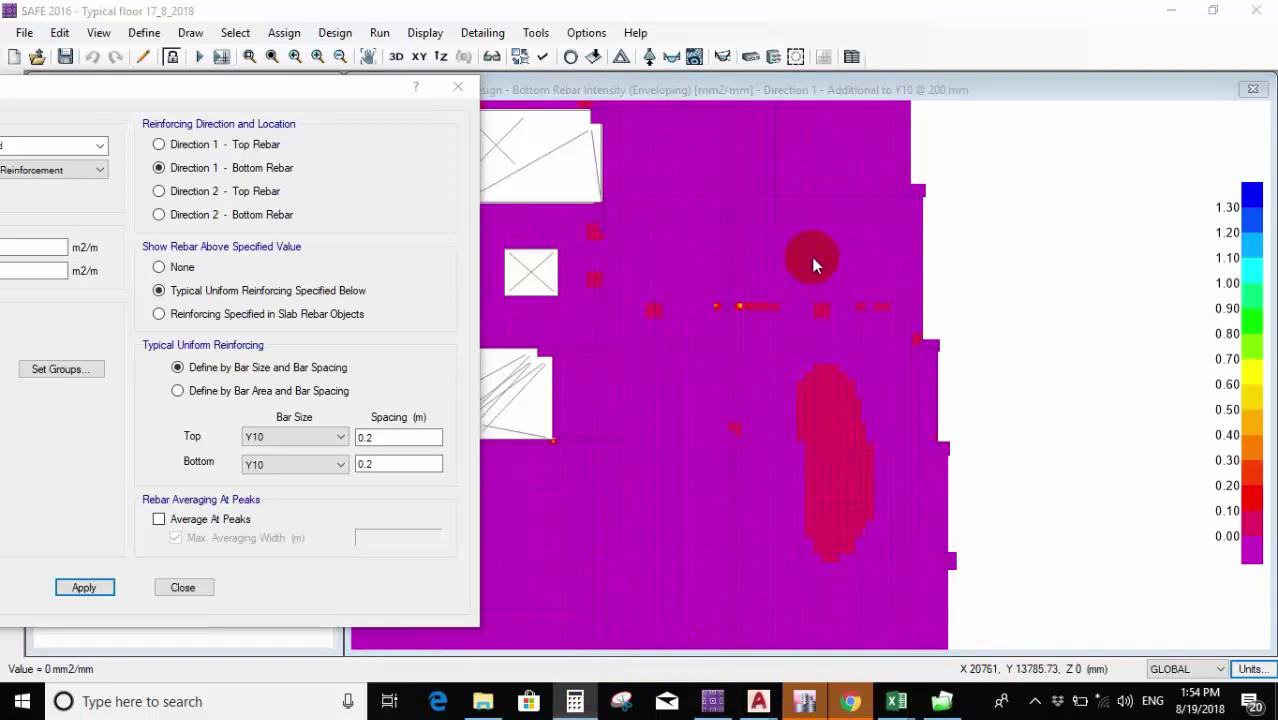
type(".08")
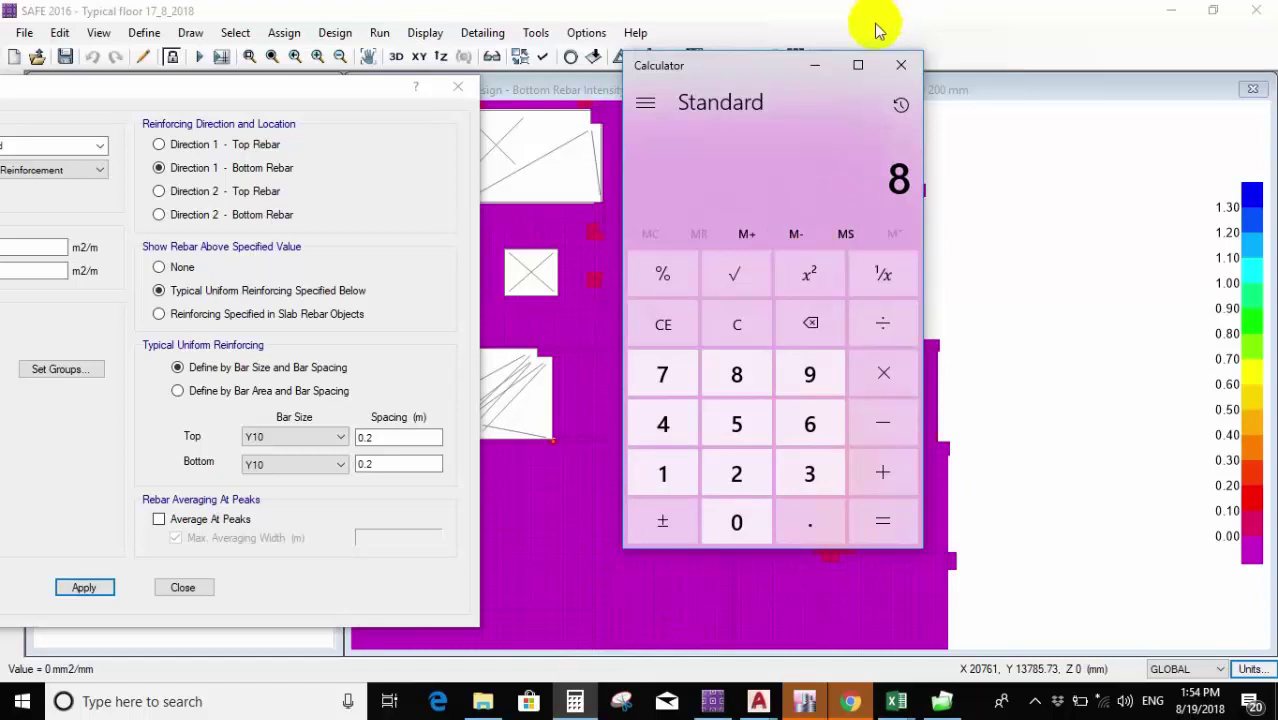
left_click(899, 66)
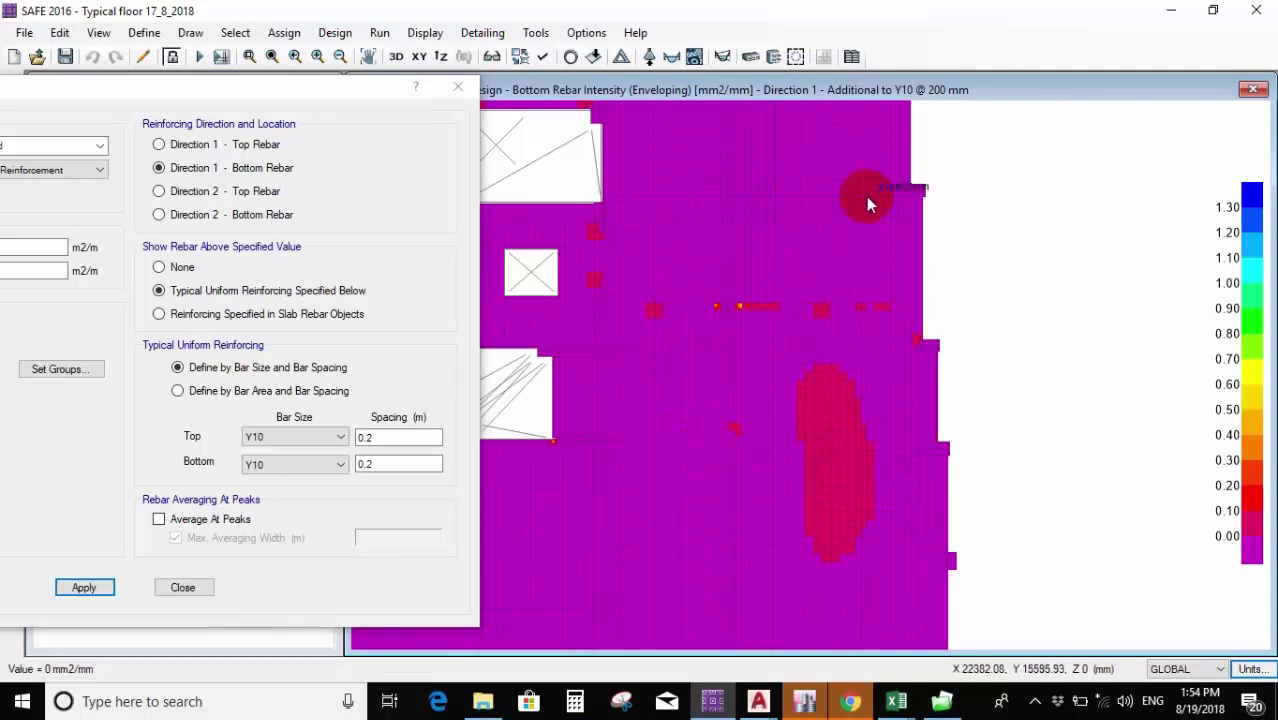
Probe the additional bottom rebar intensity in the larger zone and clear the accidental slab area selection.
left_click(837, 489)
left_click(929, 452)
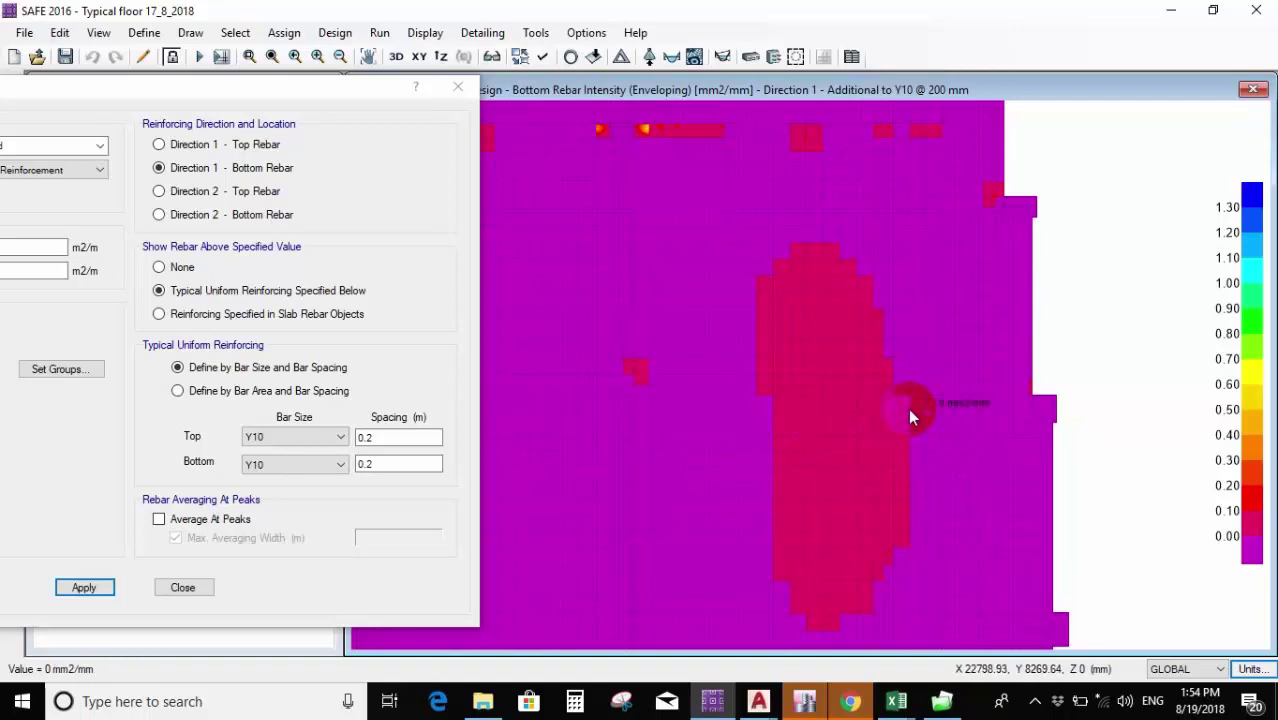
left_click(759, 701)
left_click(814, 381)
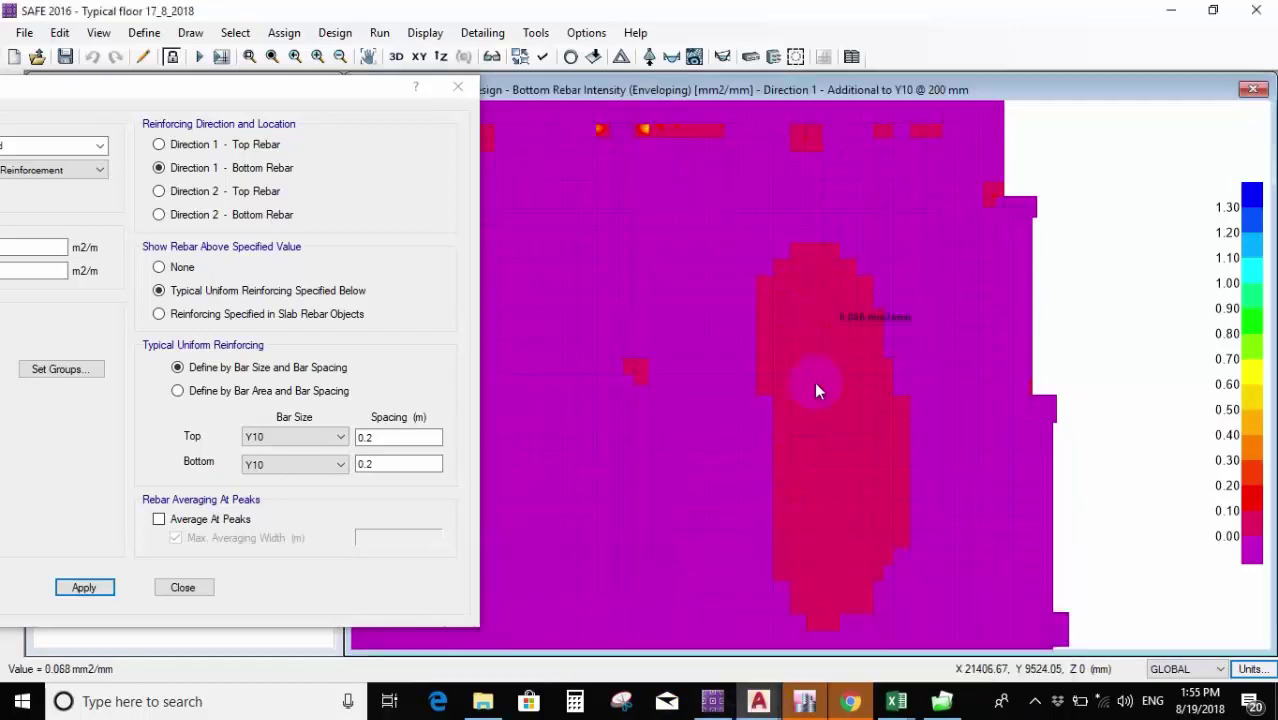
left_click(805, 499)
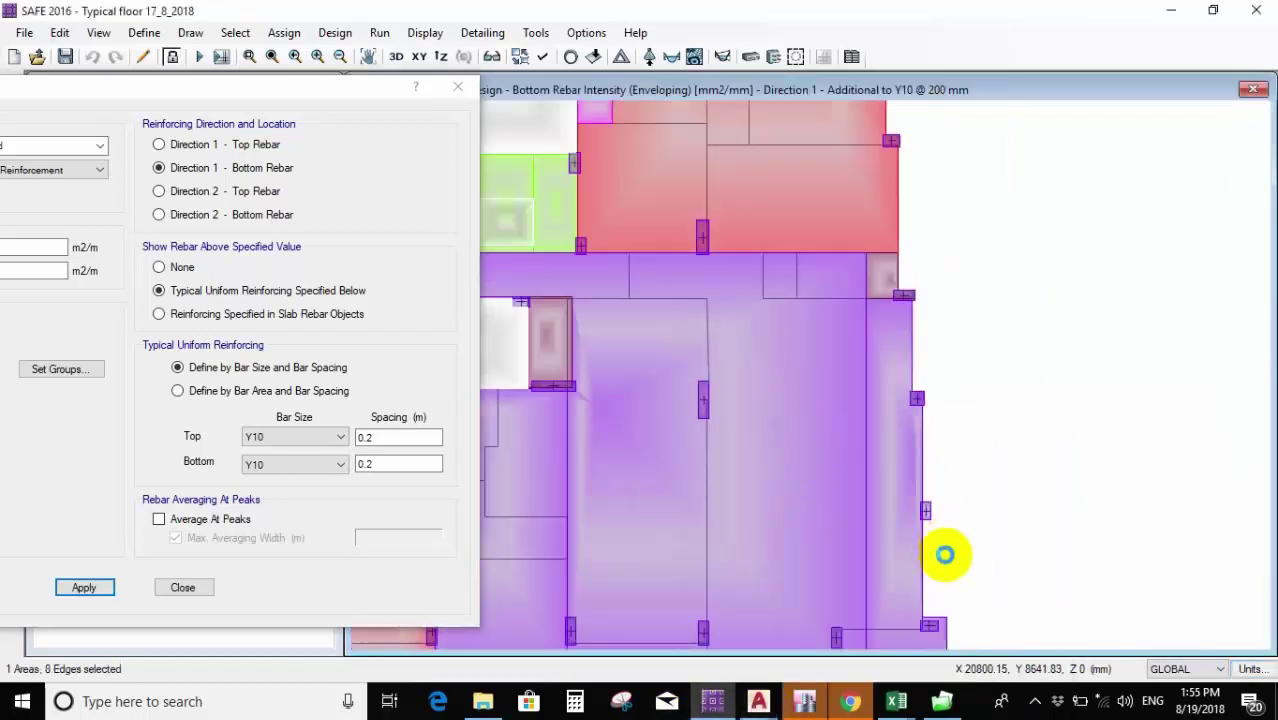
key("ctrl+q")
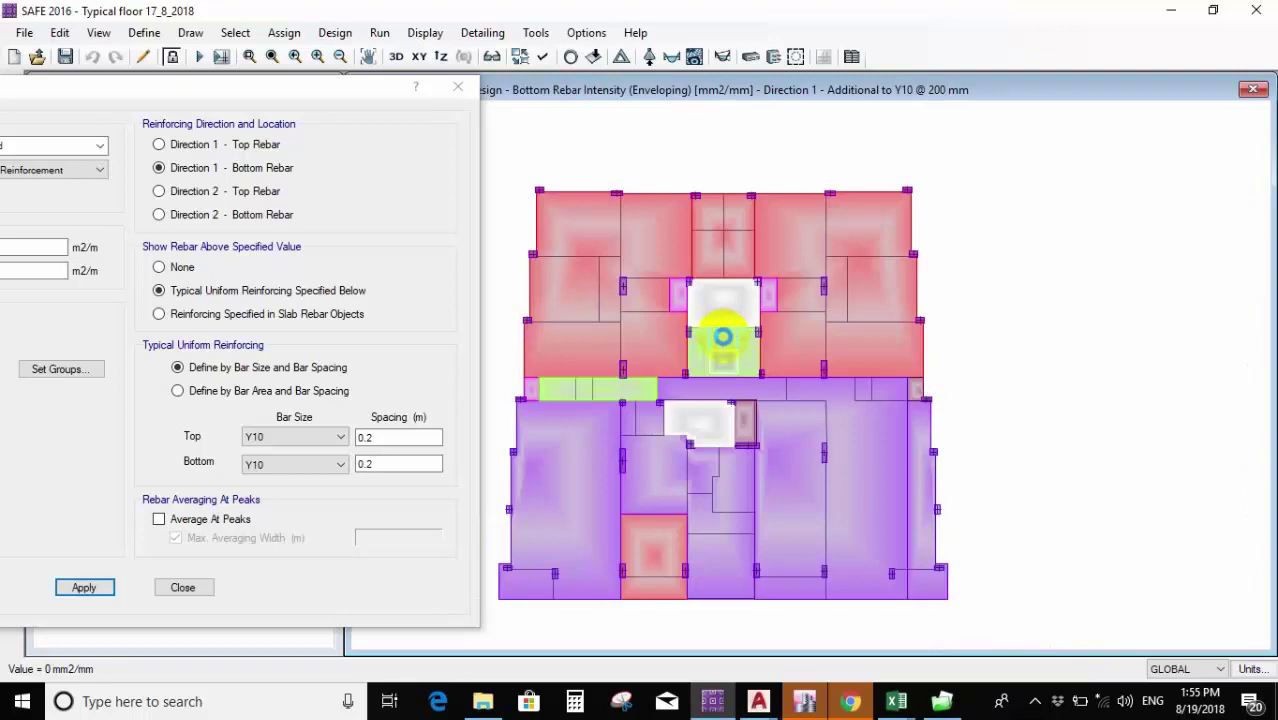
Open Snipping Tool and capture the whole slab's Direction 1 bottom rebar intensity plot, cropped to the slab edges.
left_click(211, 702)
type("sn")
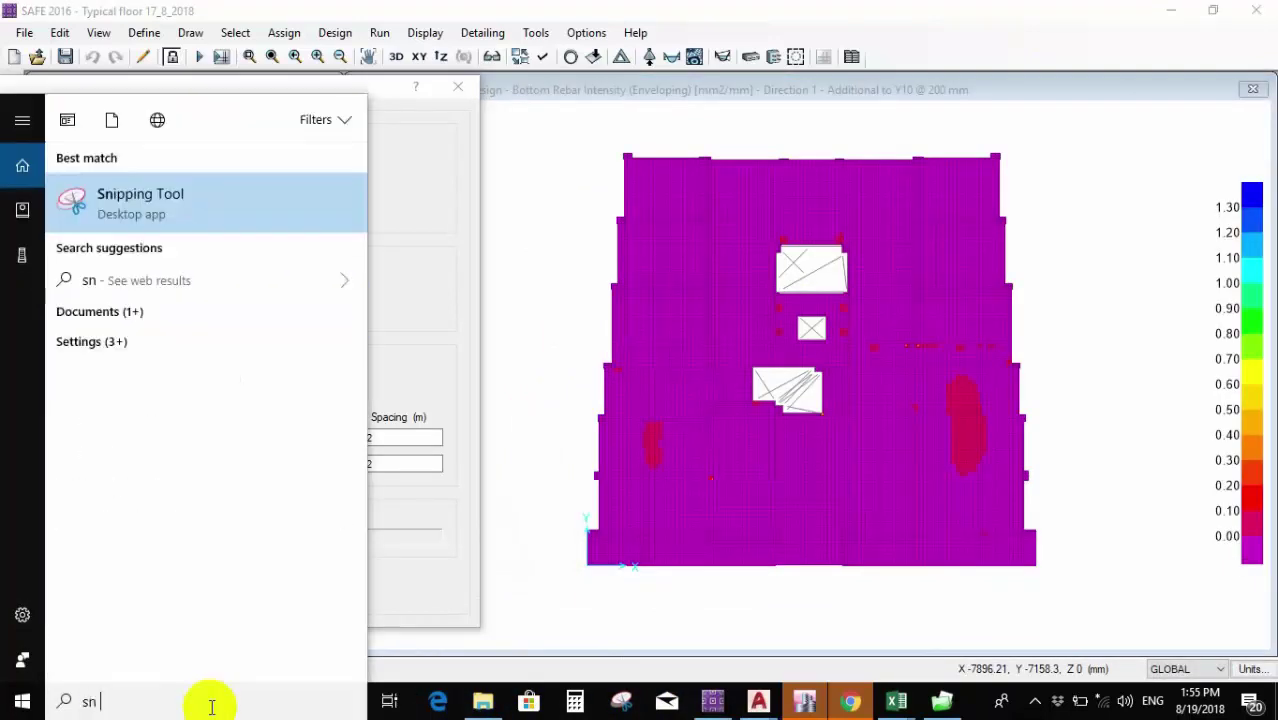
left_click(237, 191)
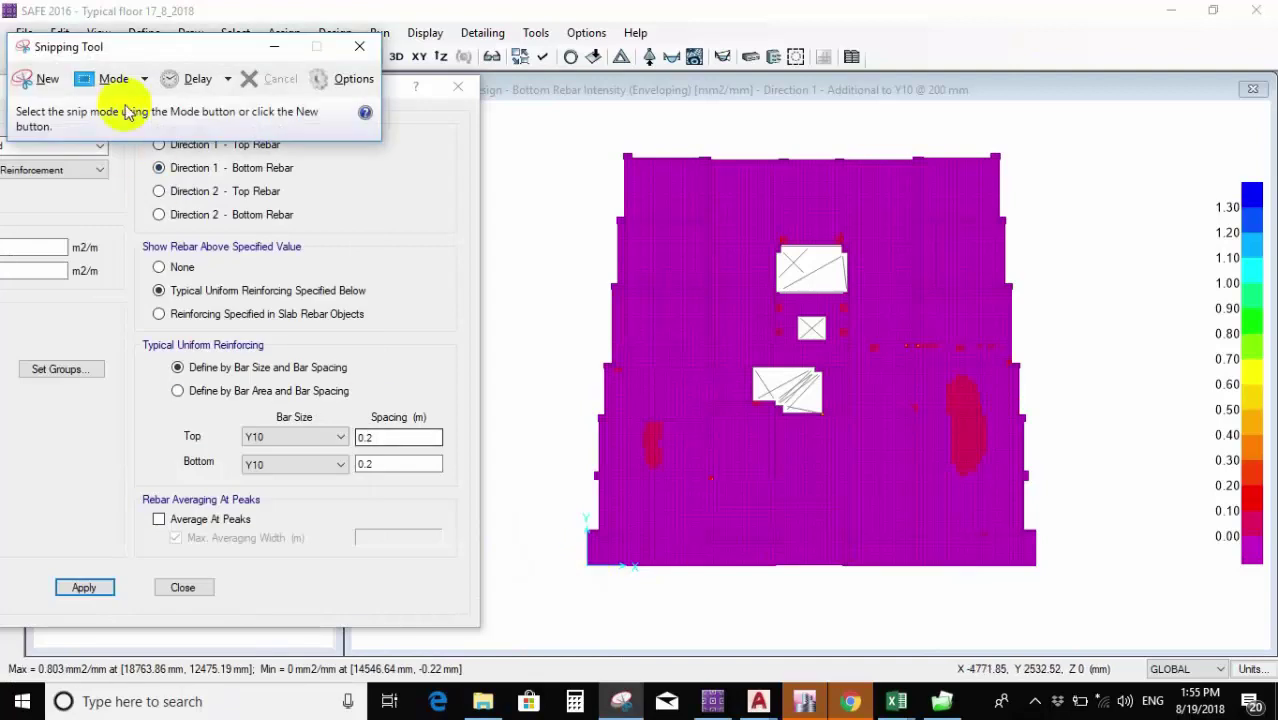
left_click(36, 85)
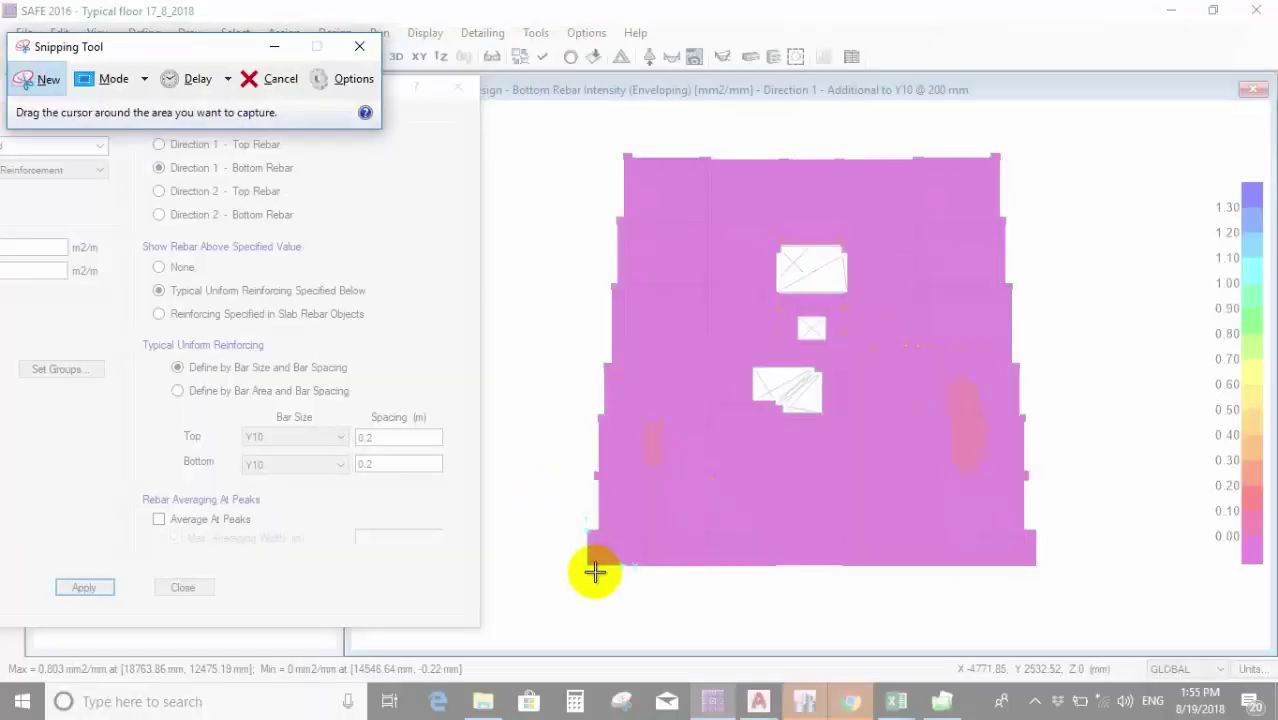
left_click_drag(586, 565, 1038, 150)
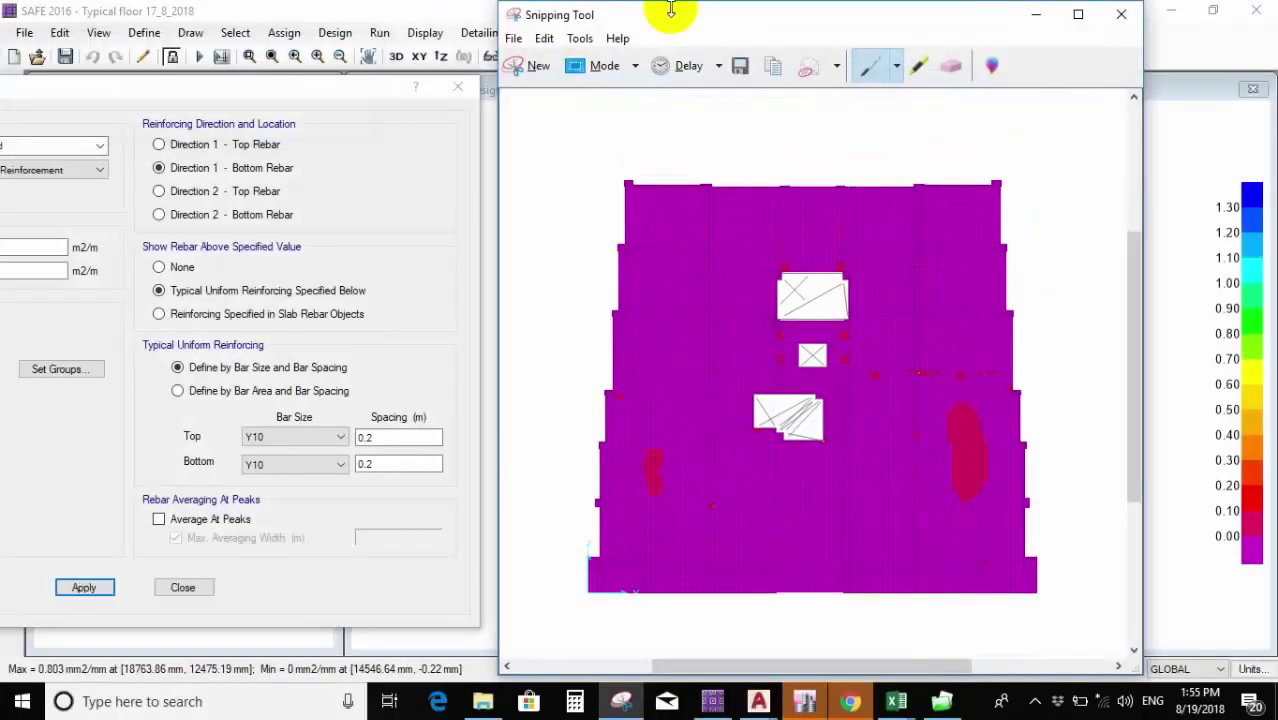
Save the snip to the Desktop as a PNG named m11 bottom and close Snipping Tool.
left_click(743, 66)
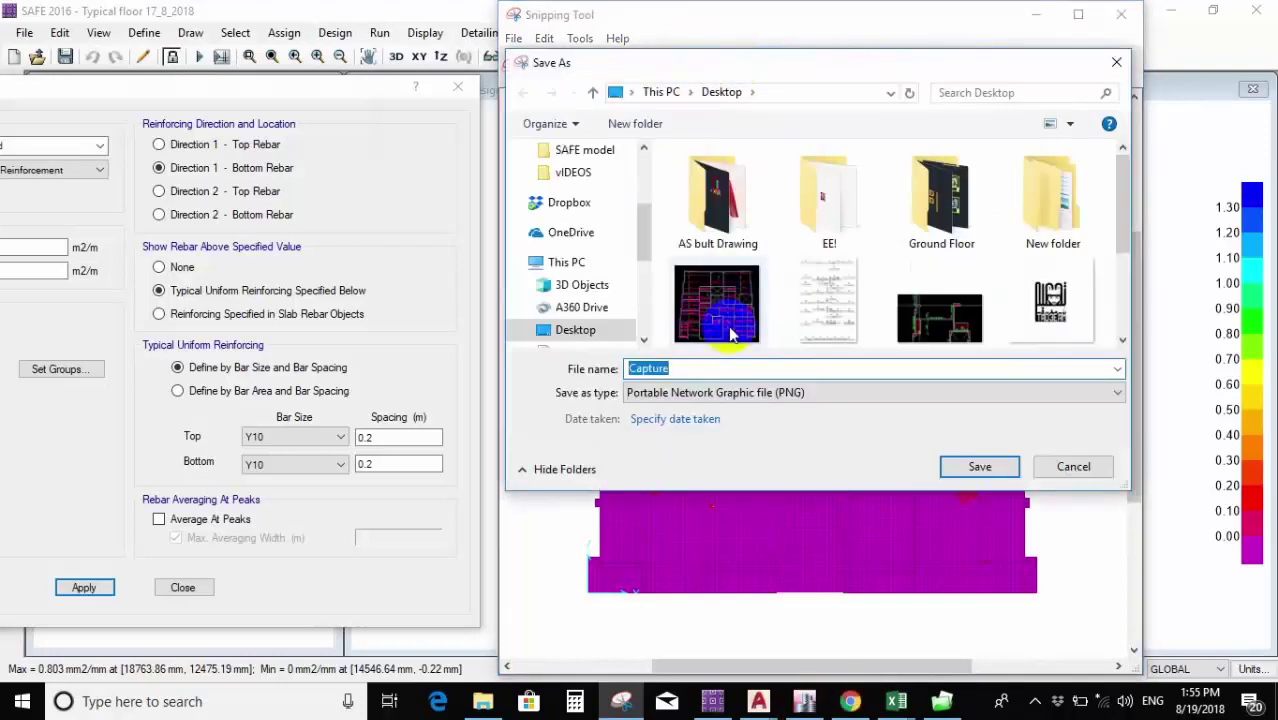
type("m11 bottom")
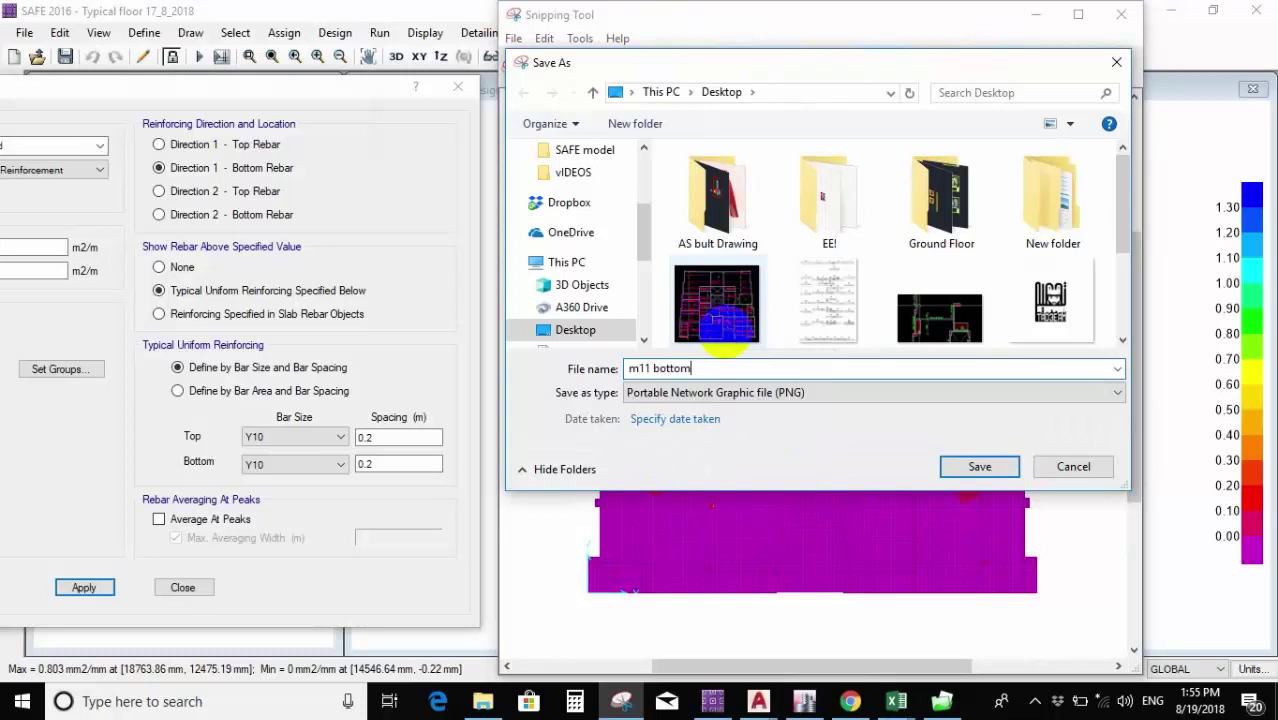
left_click(980, 467)
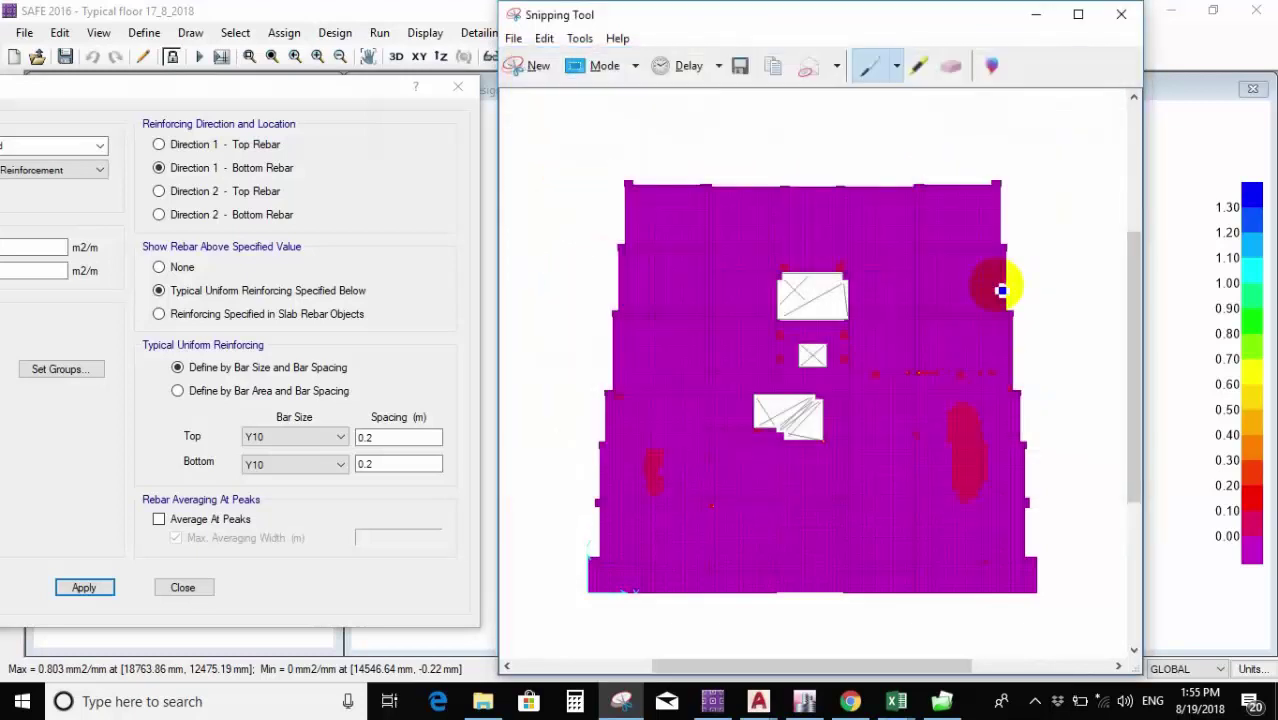
left_click(1121, 14)
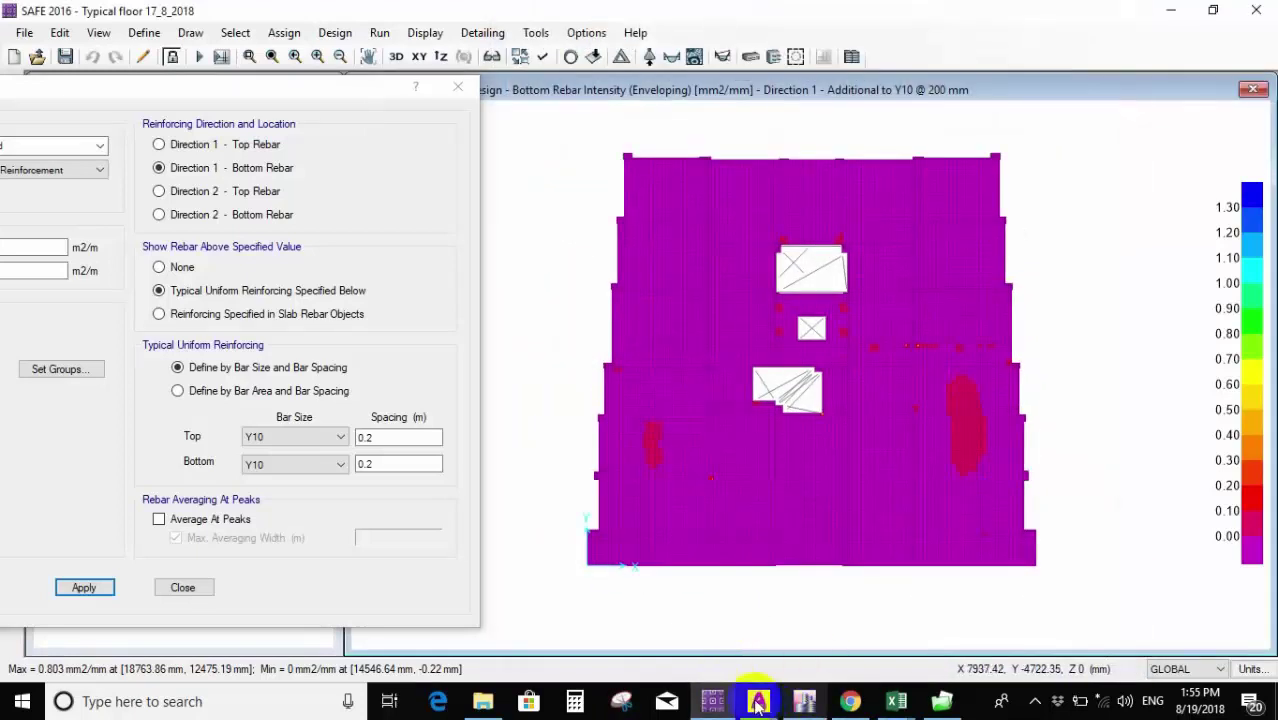
Switch to AutoCAD and attach the m11 bottom image from the Desktop as a raster image reference with a relative path.
mouse_move(758, 701)
left_click(760, 645)
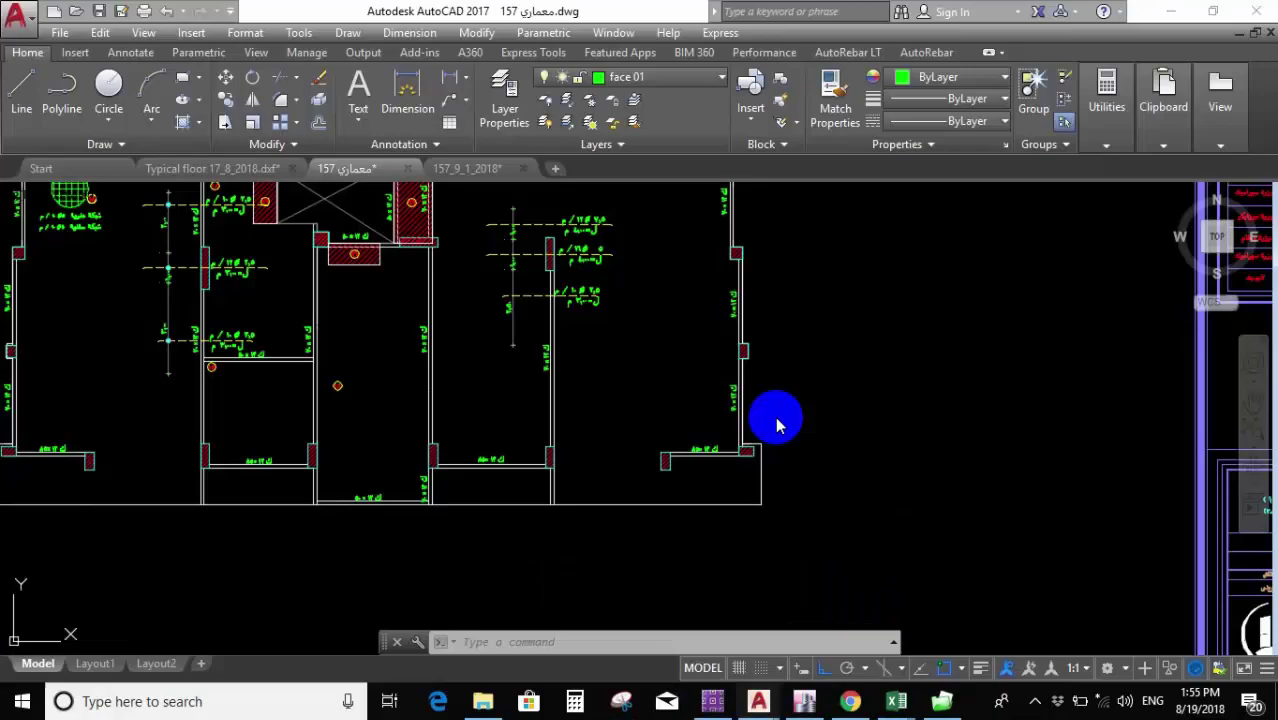
scroll(776, 419, "down", 5)
middle_click_drag(727, 434, 518, 353)
scroll(518, 353, "down", 2)
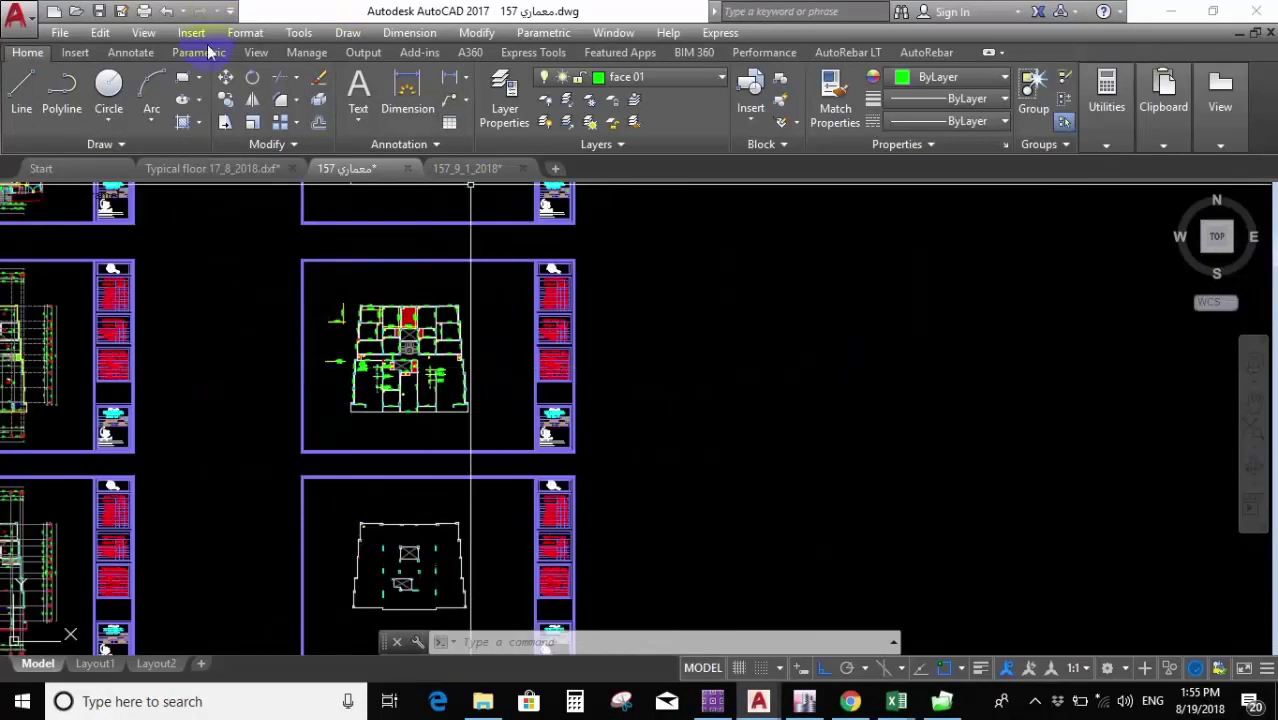
left_click(192, 33)
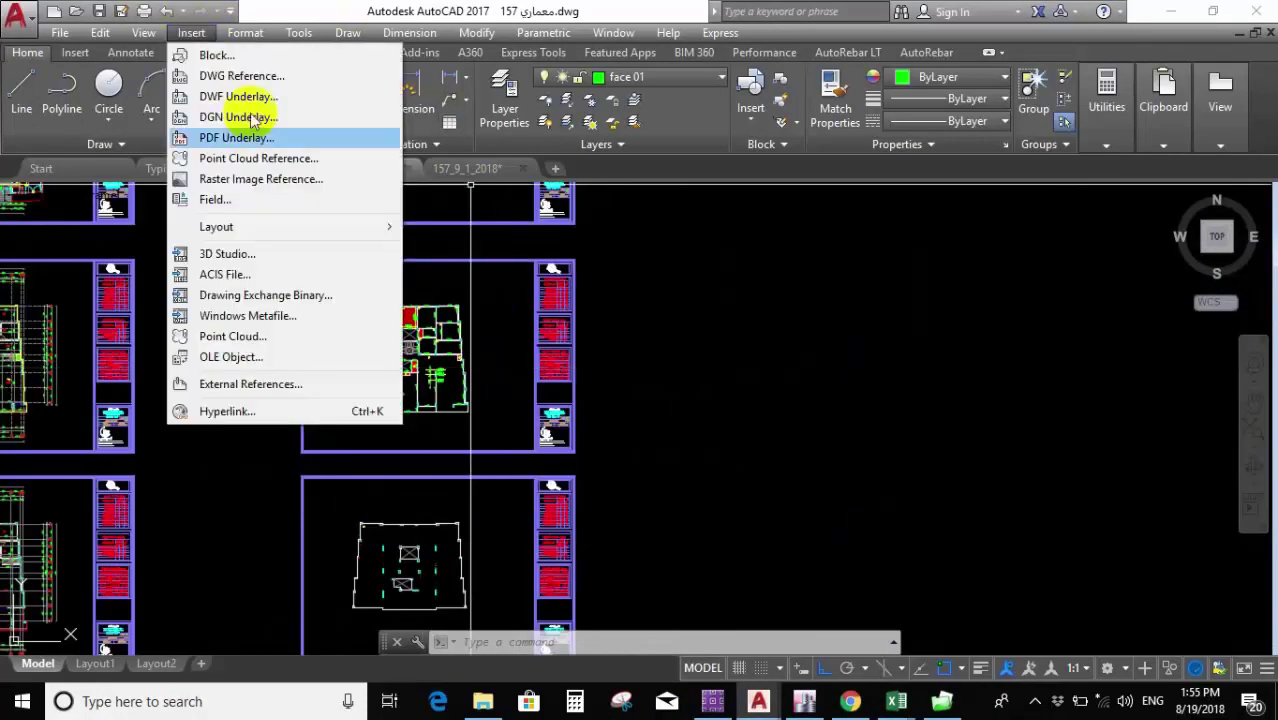
left_click(288, 180)
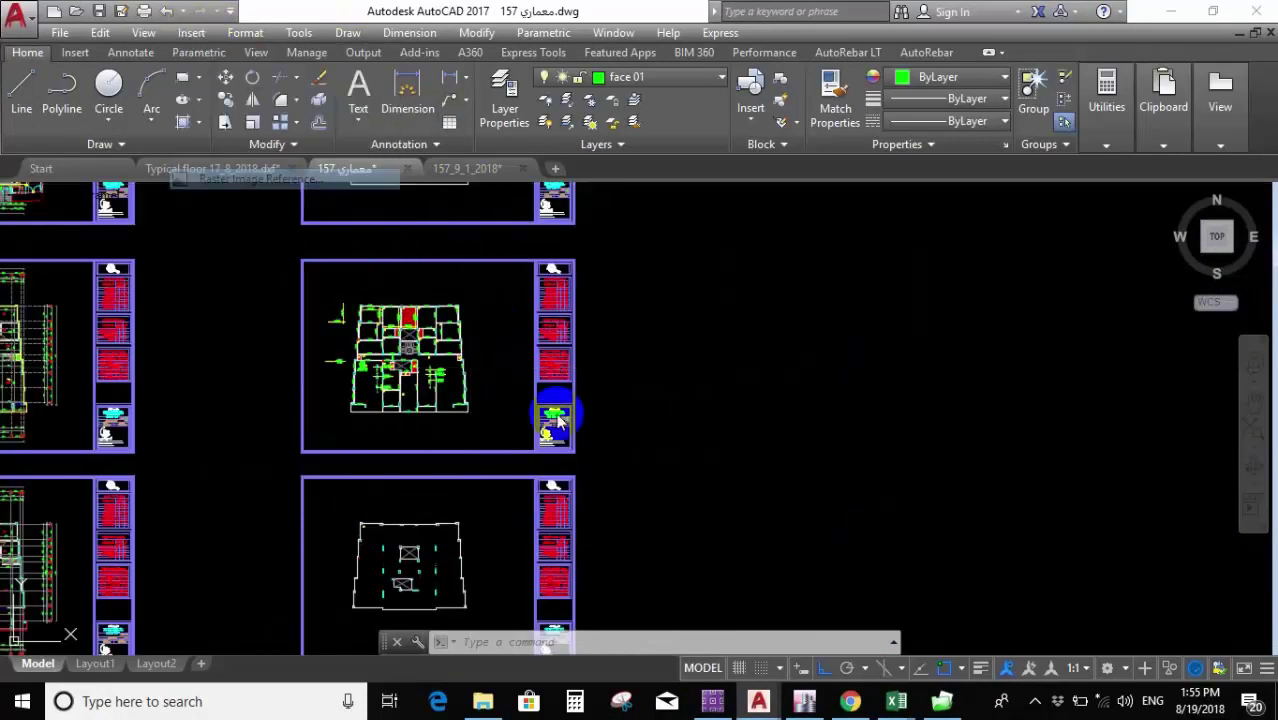
scroll(560, 400, "down", 7)
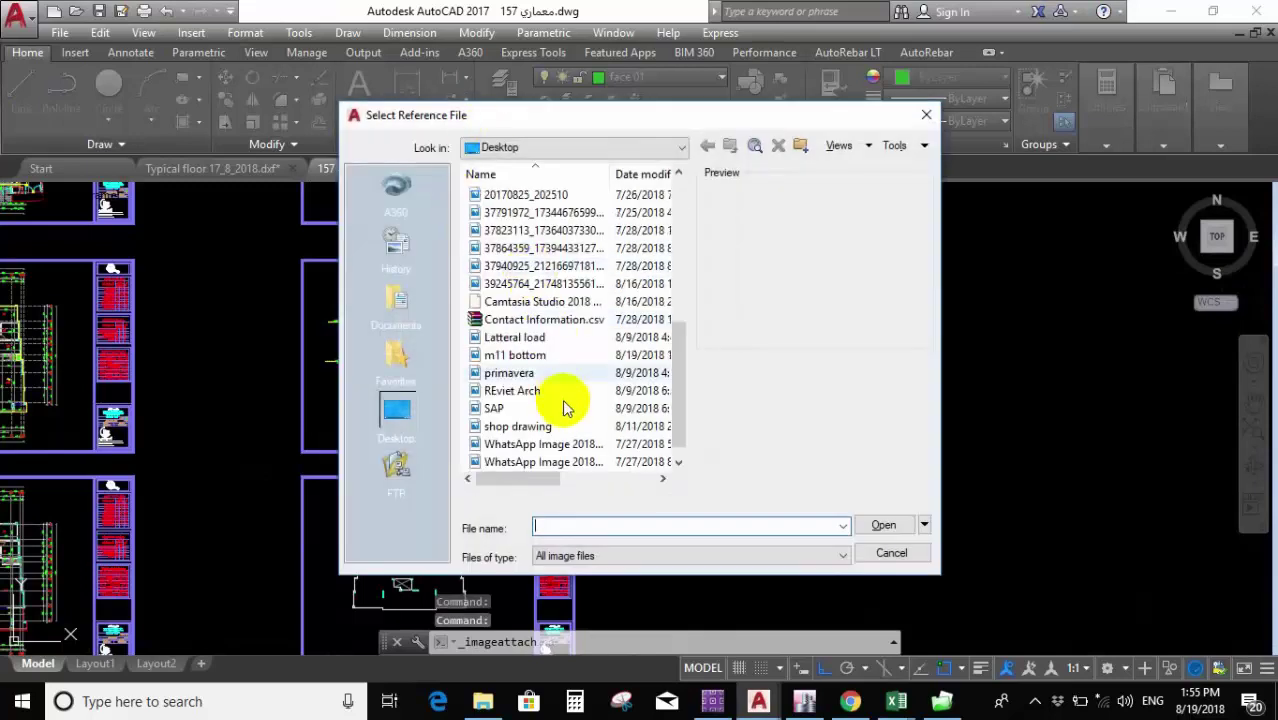
scroll(541, 311, "down", 1)
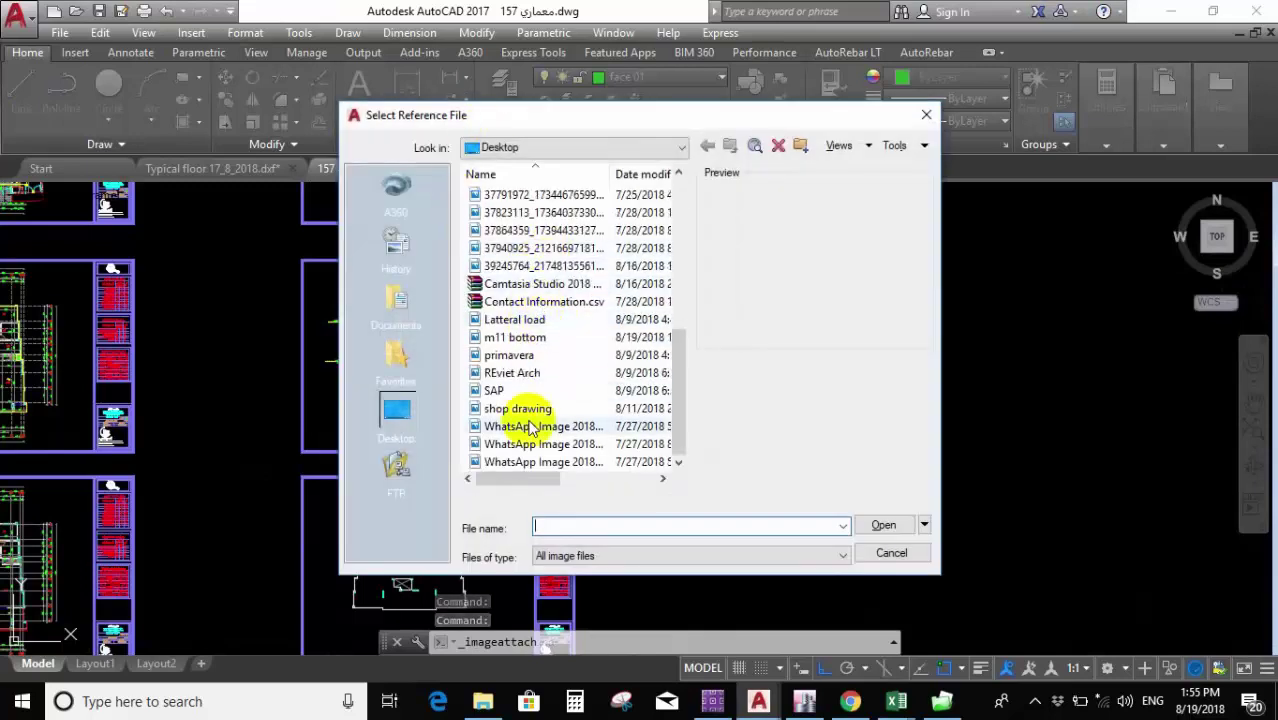
left_click(540, 424)
left_click(515, 338)
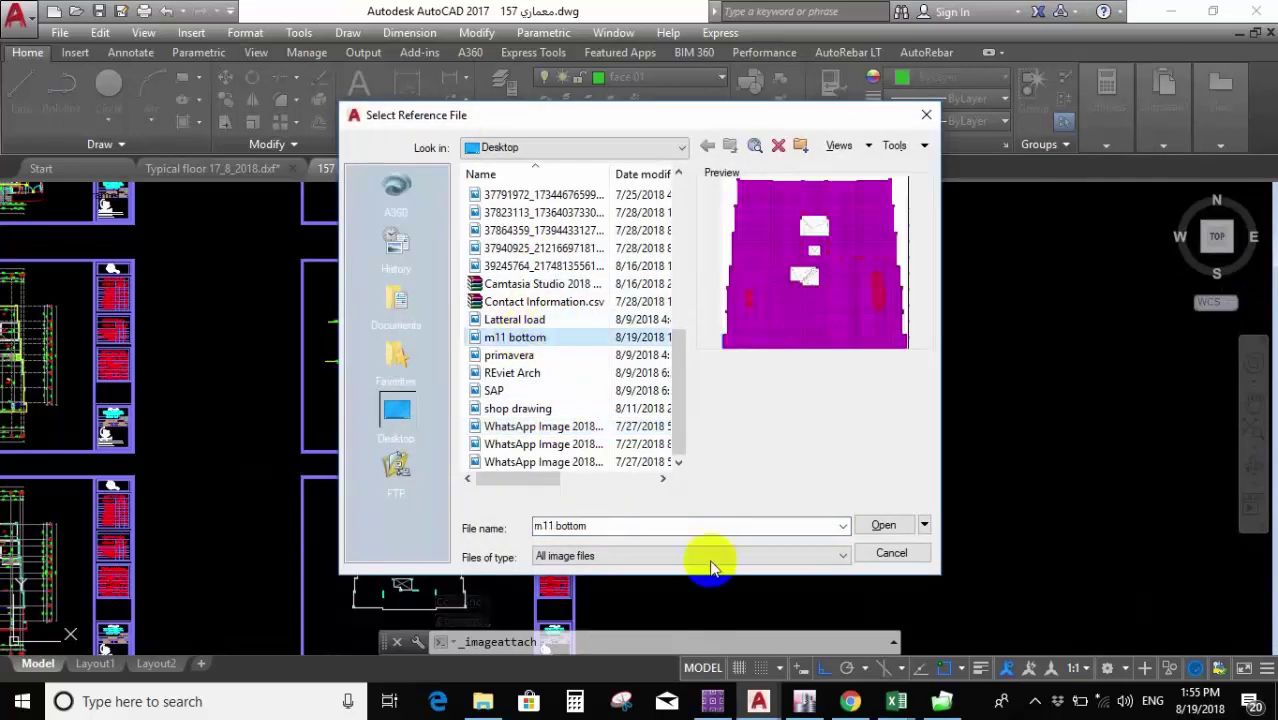
left_click(880, 525)
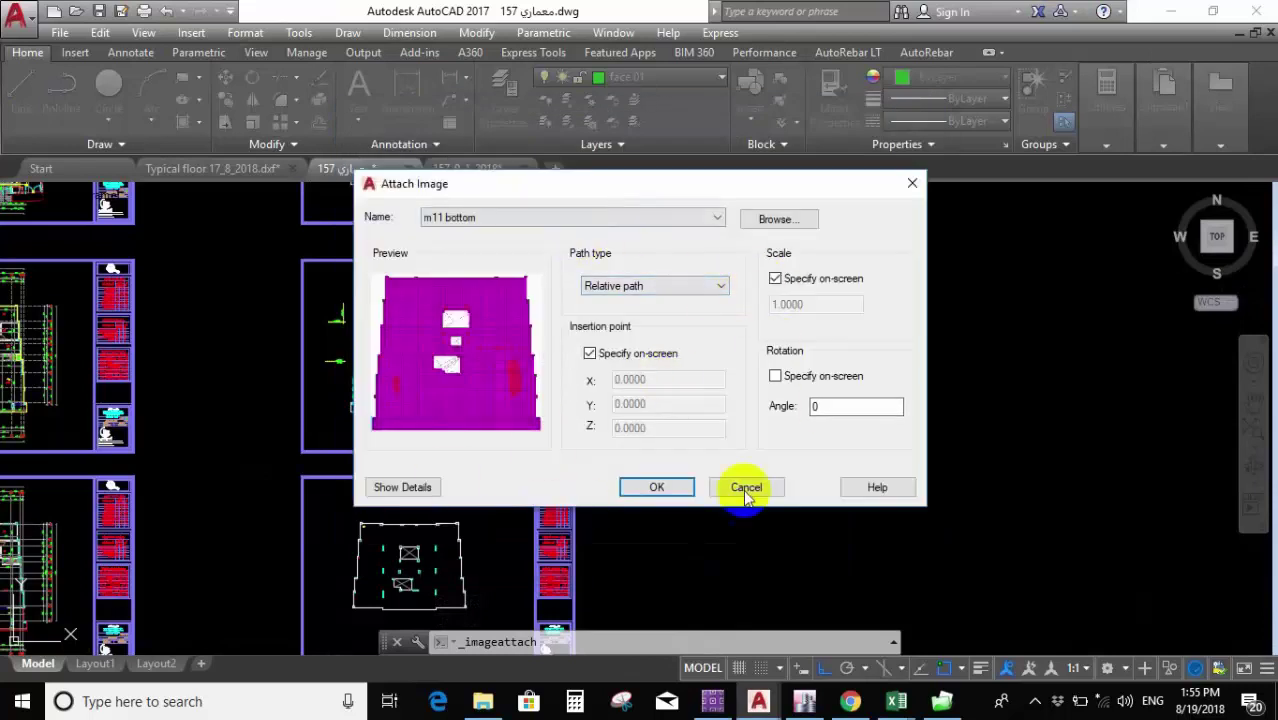
left_click(654, 489)
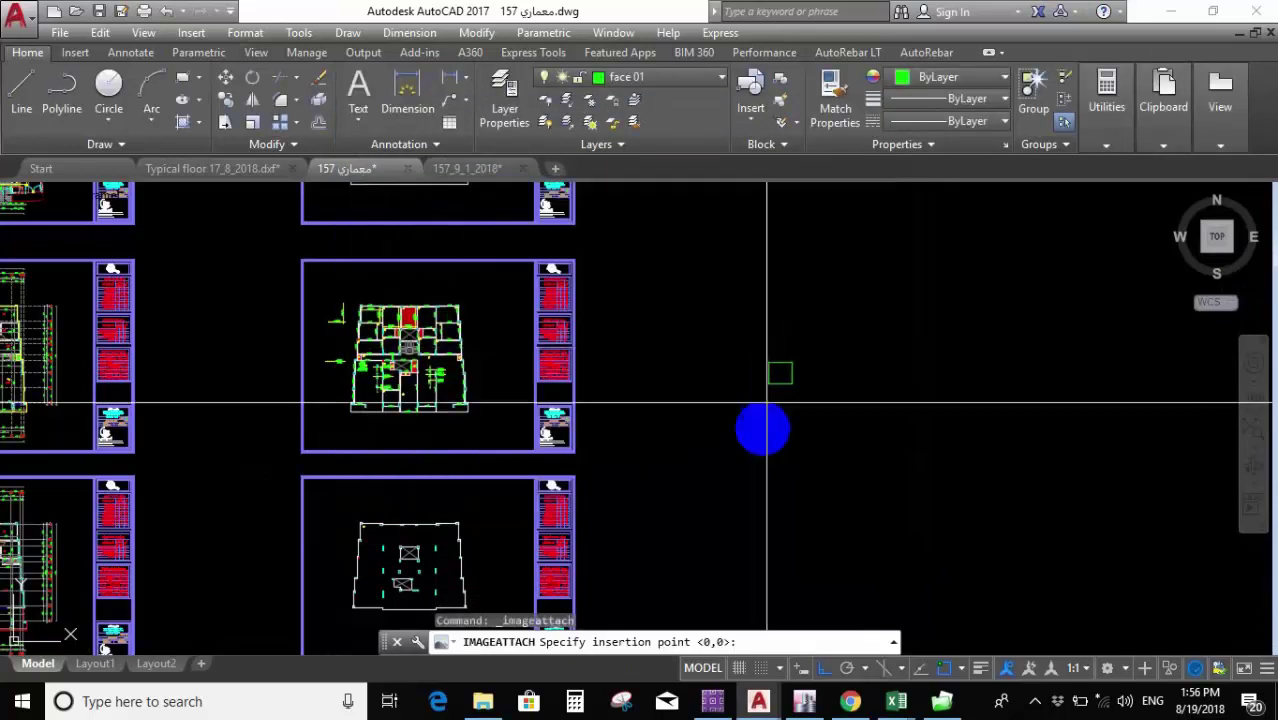
Place the attached image in the empty area beside the typical floor structural sheet at the default scale of 1.
left_click(642, 430)
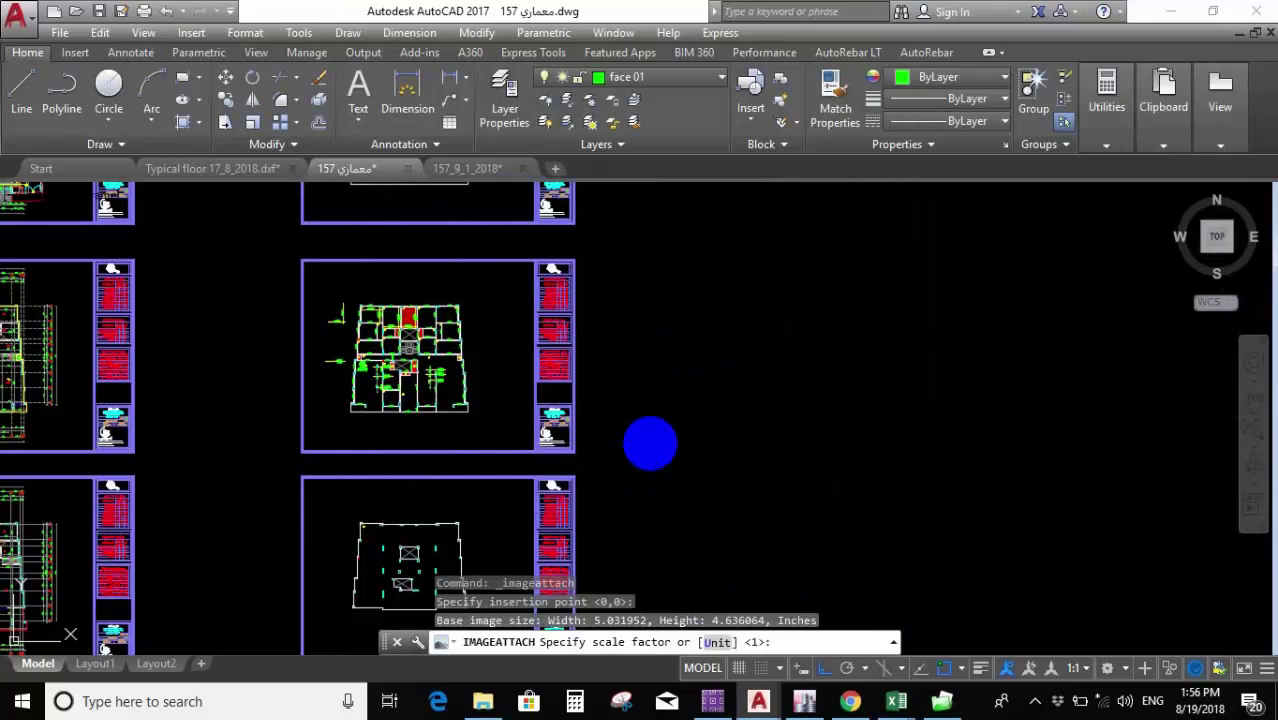
key("Return")
scroll(655, 380, "up", 3)
scroll(656, 399, "down", 3)
scroll(669, 362, "up", 5)
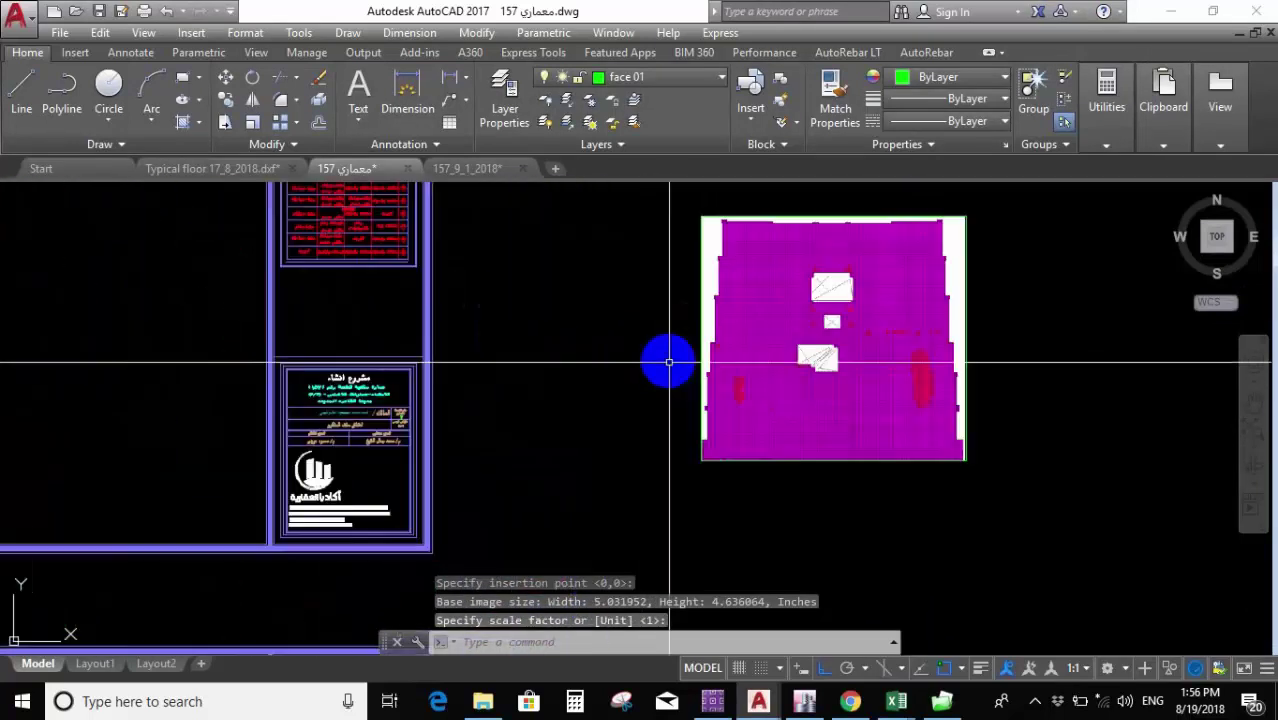
Move the rebar intensity image by its lower-left corner onto the lower-left corner of the floor plan's slab outline.
scroll(650, 222, "down", 2)
left_click(650, 222)
left_click(923, 435)
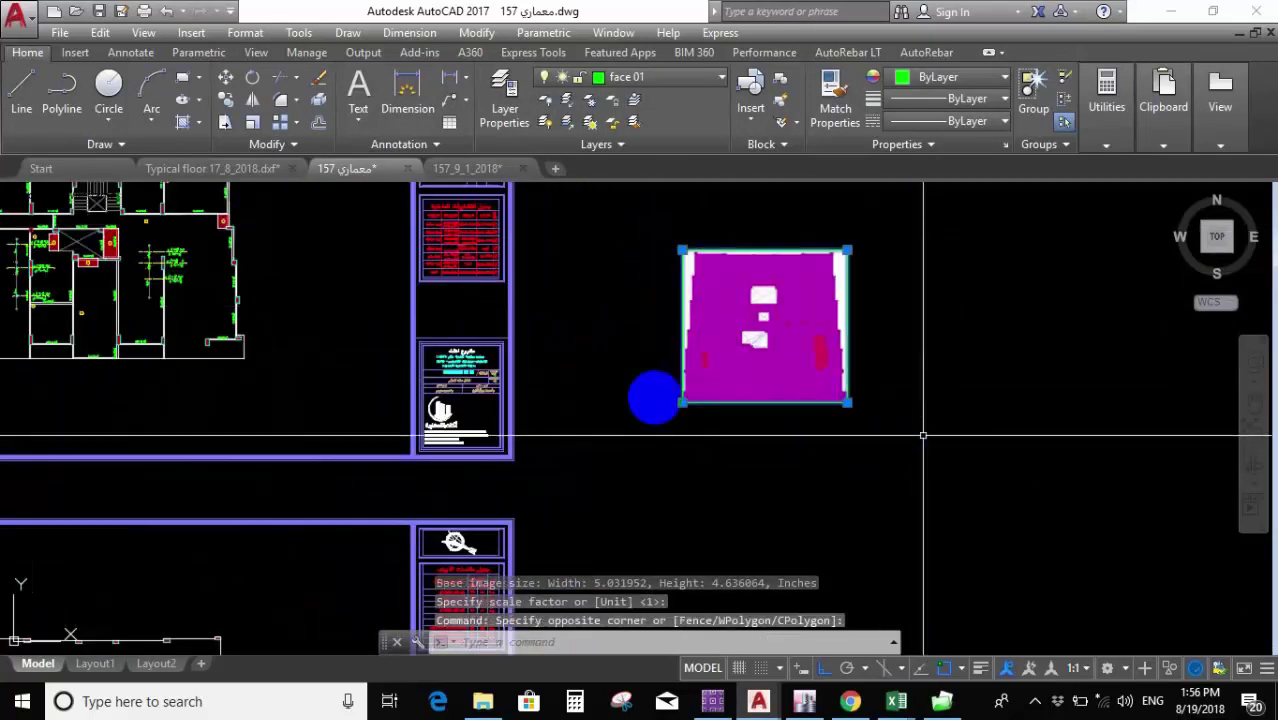
scroll(900, 395, "down", 2)
scroll(655, 385, "up", 2)
type("m")
key("Return")
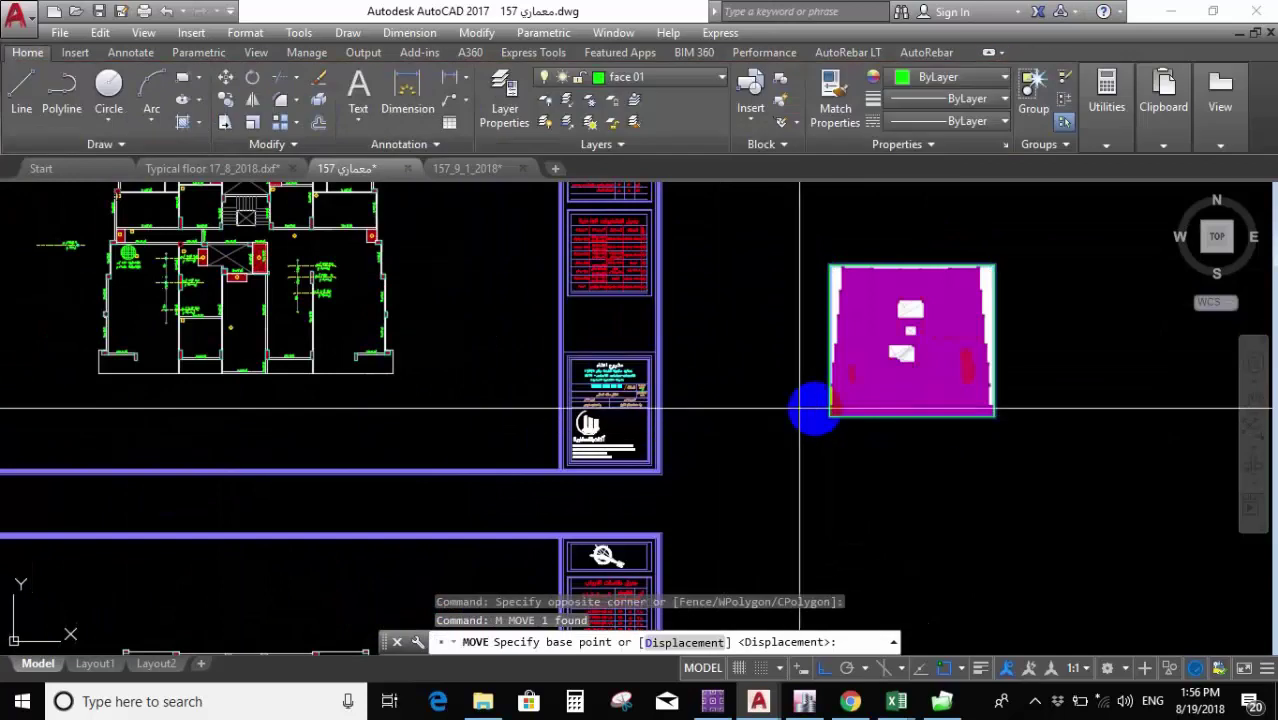
scroll(820, 405, "up", 5)
left_click(928, 405)
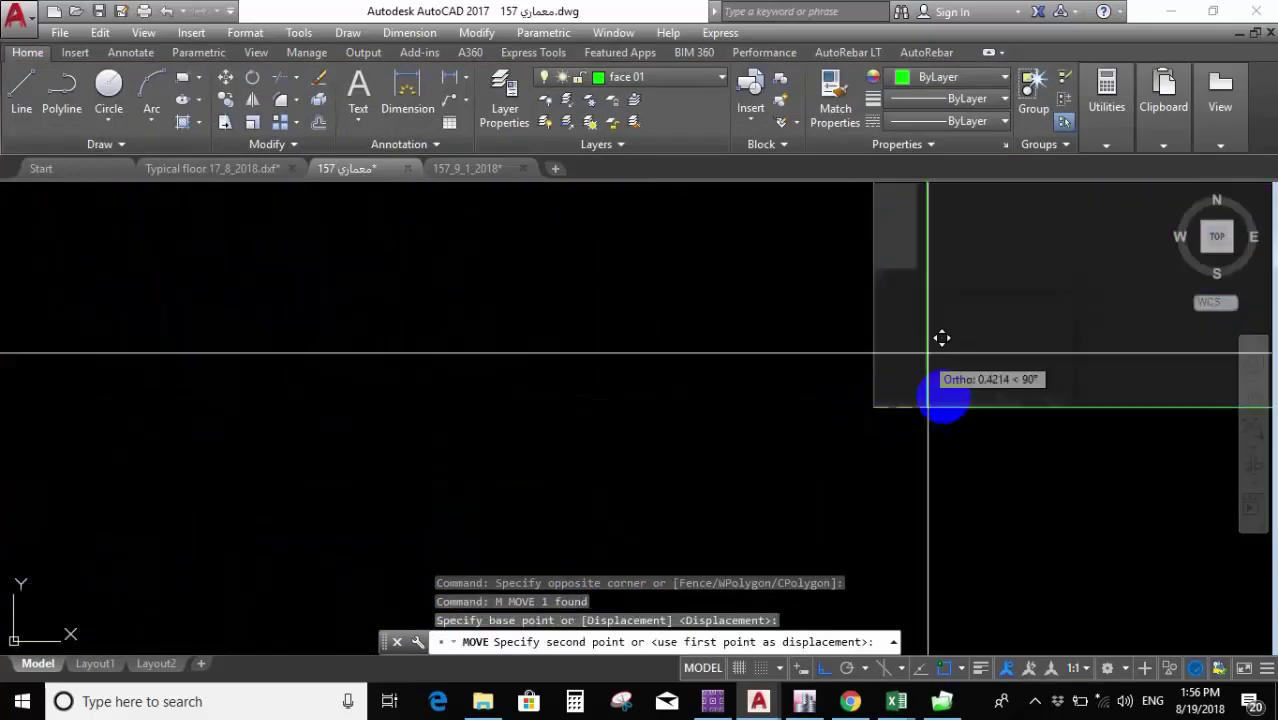
scroll(928, 352, "down", 6)
scroll(422, 414, "up", 3)
scroll(776, 434, "down", 2)
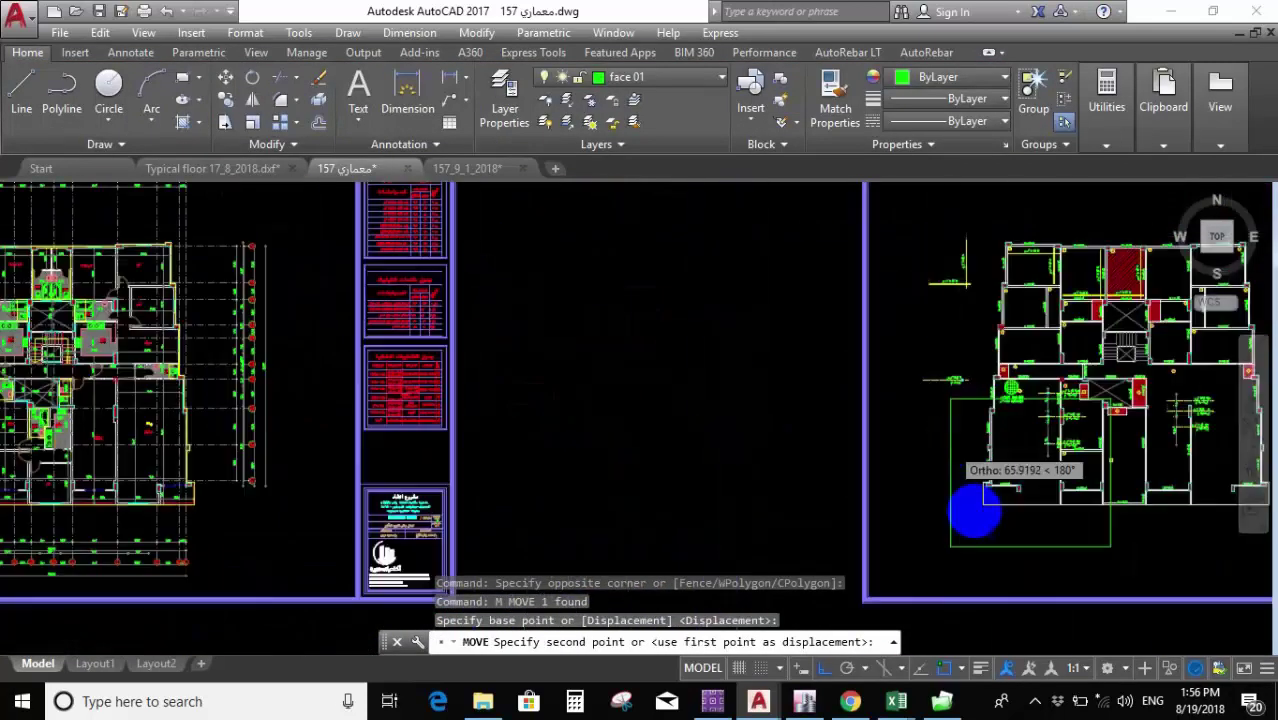
scroll(995, 480, "up", 4)
left_click(890, 330)
scroll(820, 430, "down", 8)
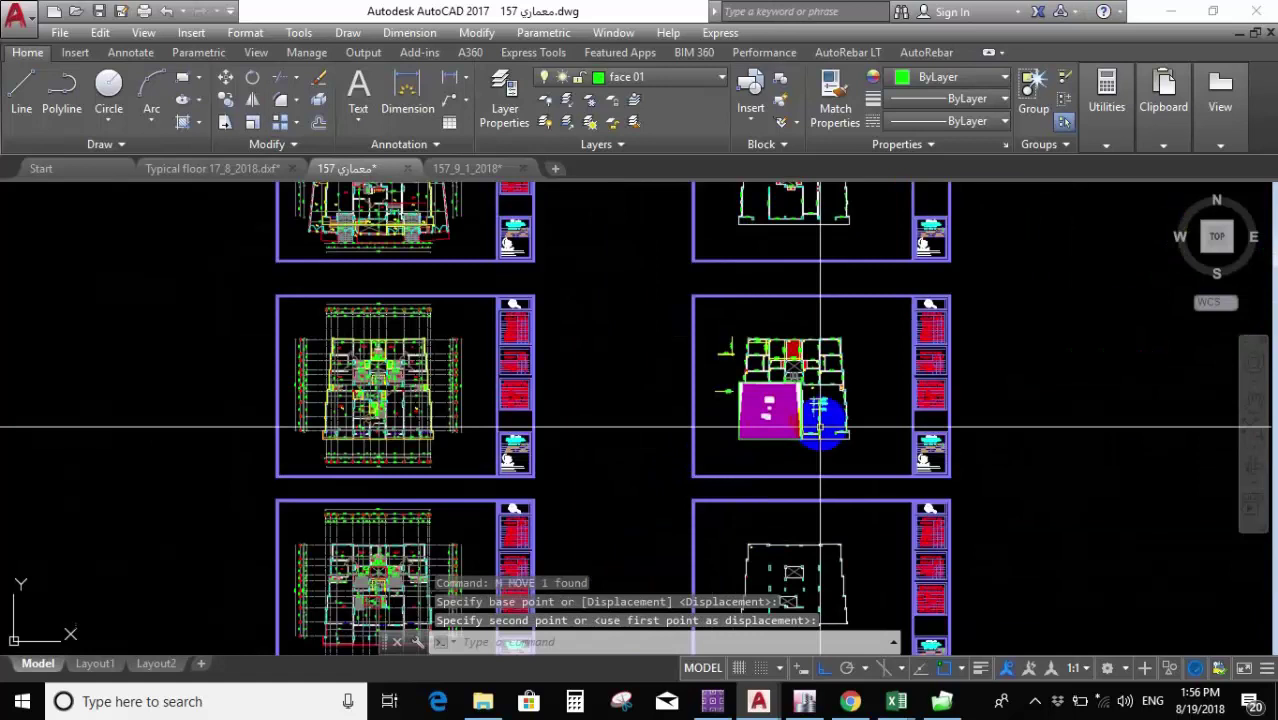
Start scaling the rebar intensity image by reference, with its lower-left corner as the base point.
scroll(820, 430, "up", 8)
left_click(612, 377)
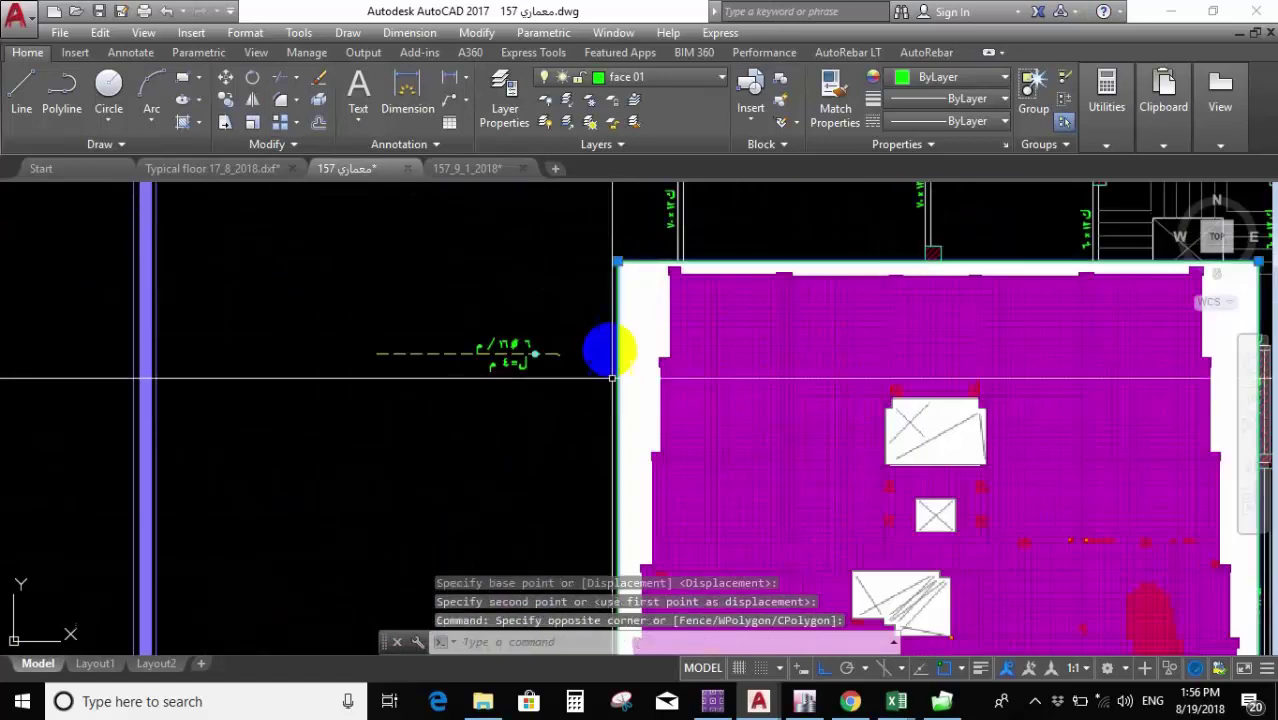
left_click(580, 285)
scroll(578, 280, "down", 6)
scroll(703, 377, "up", 6)
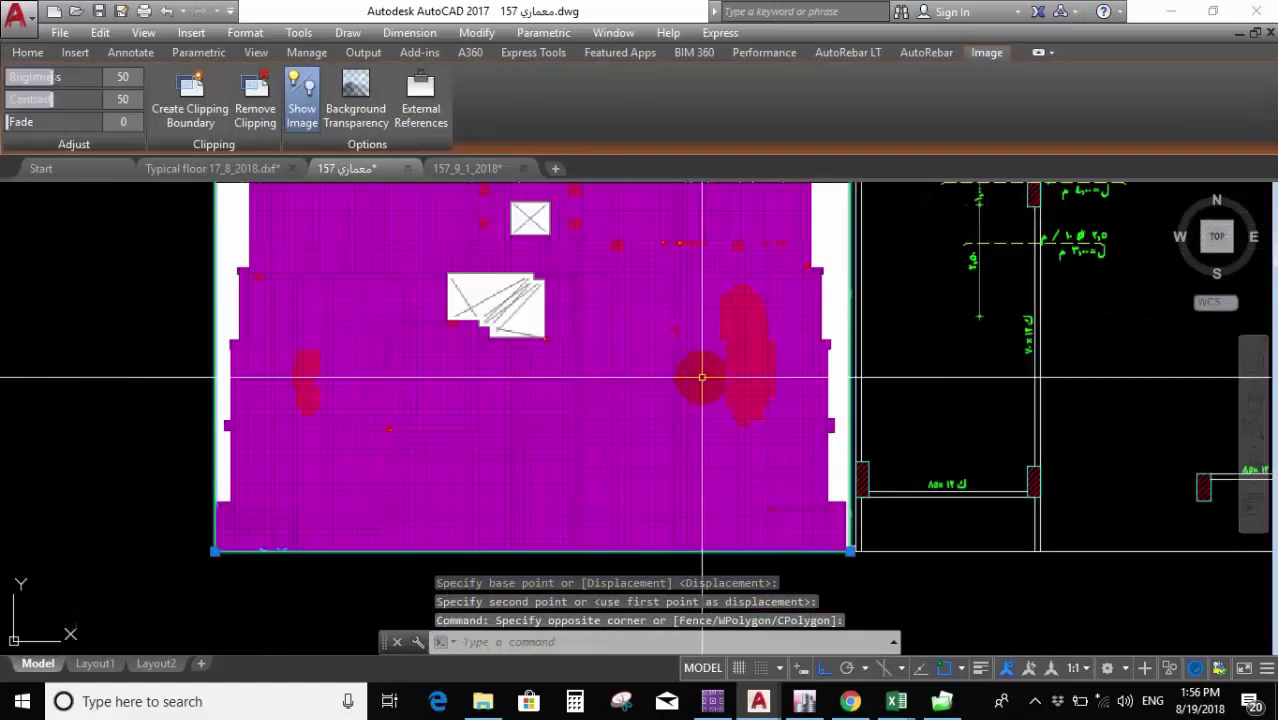
type("sc")
key("Return")
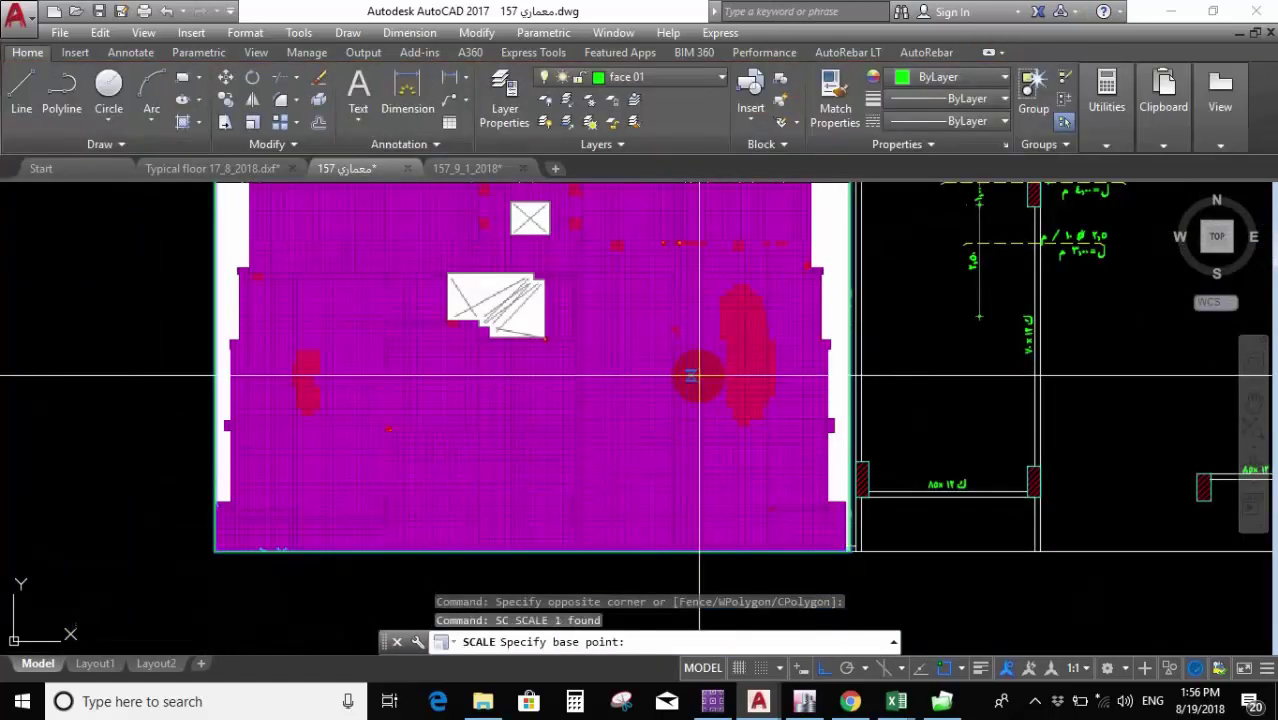
scroll(565, 335, "down", 2)
scroll(308, 468, "up", 2)
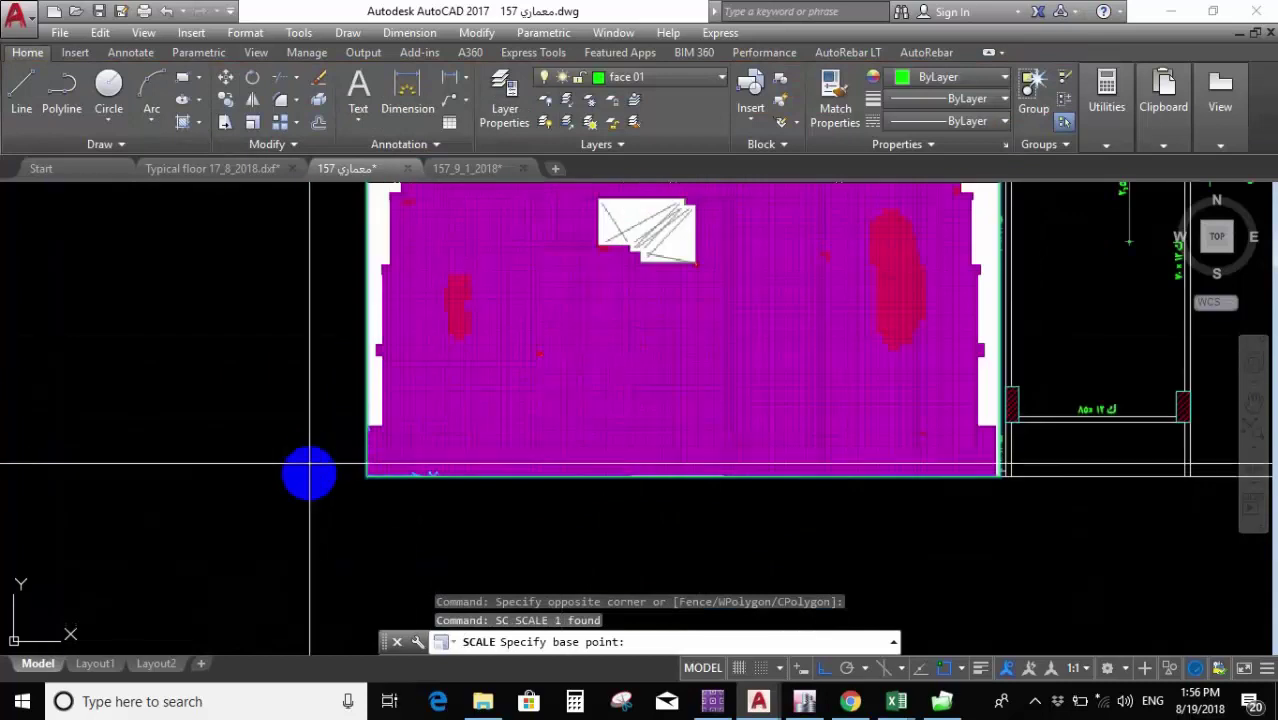
left_click(366, 477)
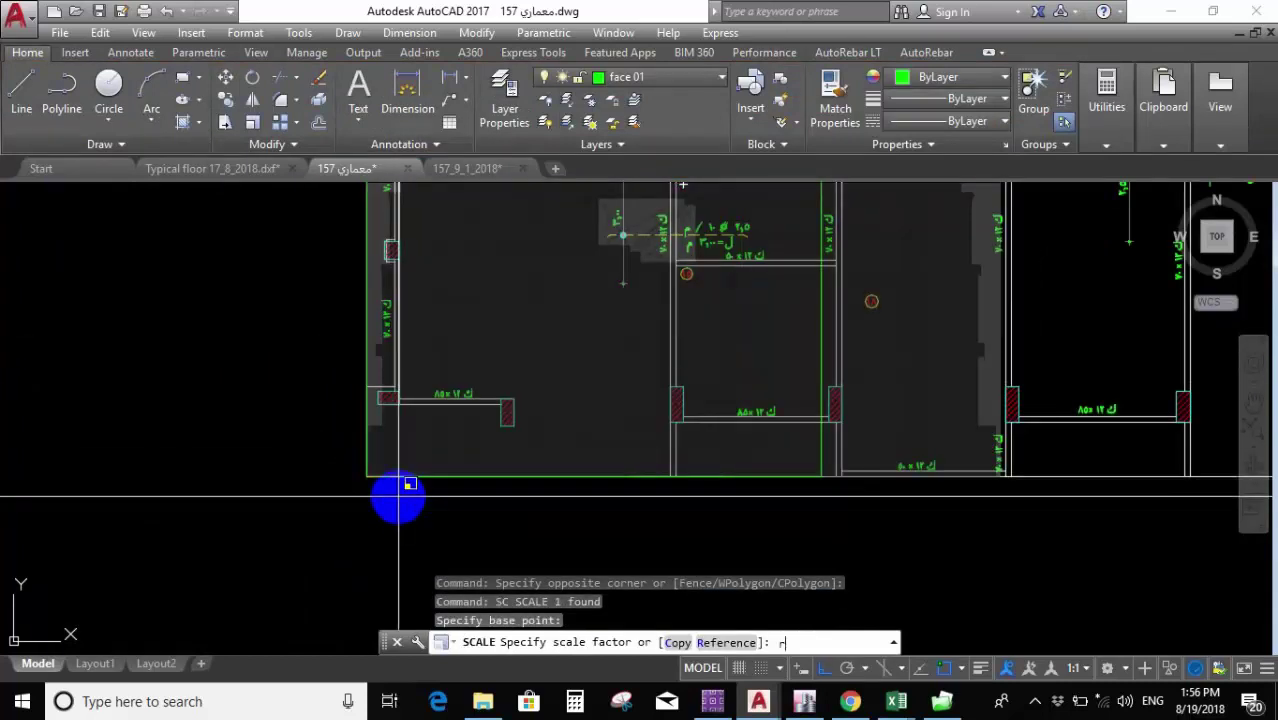
key("Return")
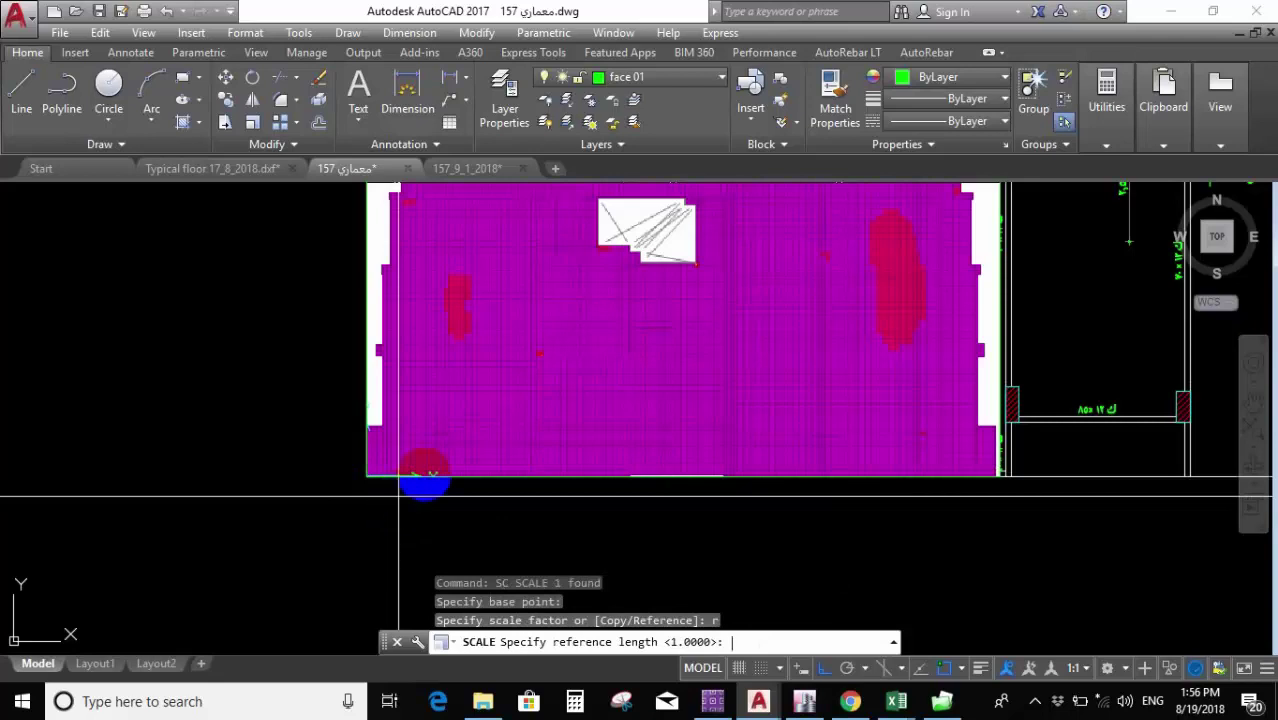
Define the scale's reference length between the facing corners of the two rightmost columns along the image's upper slab edge.
scroll(573, 422, "down", 4)
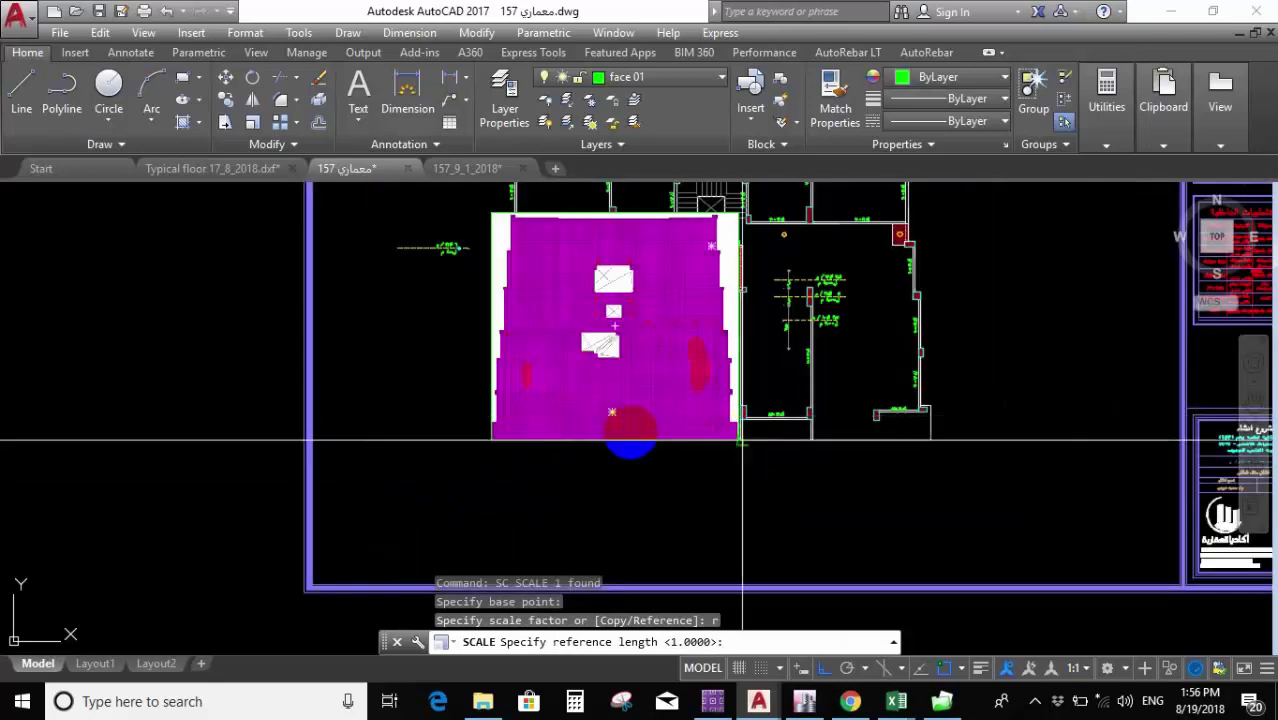
scroll(742, 440, "up", 3)
scroll(524, 397, "down", 4)
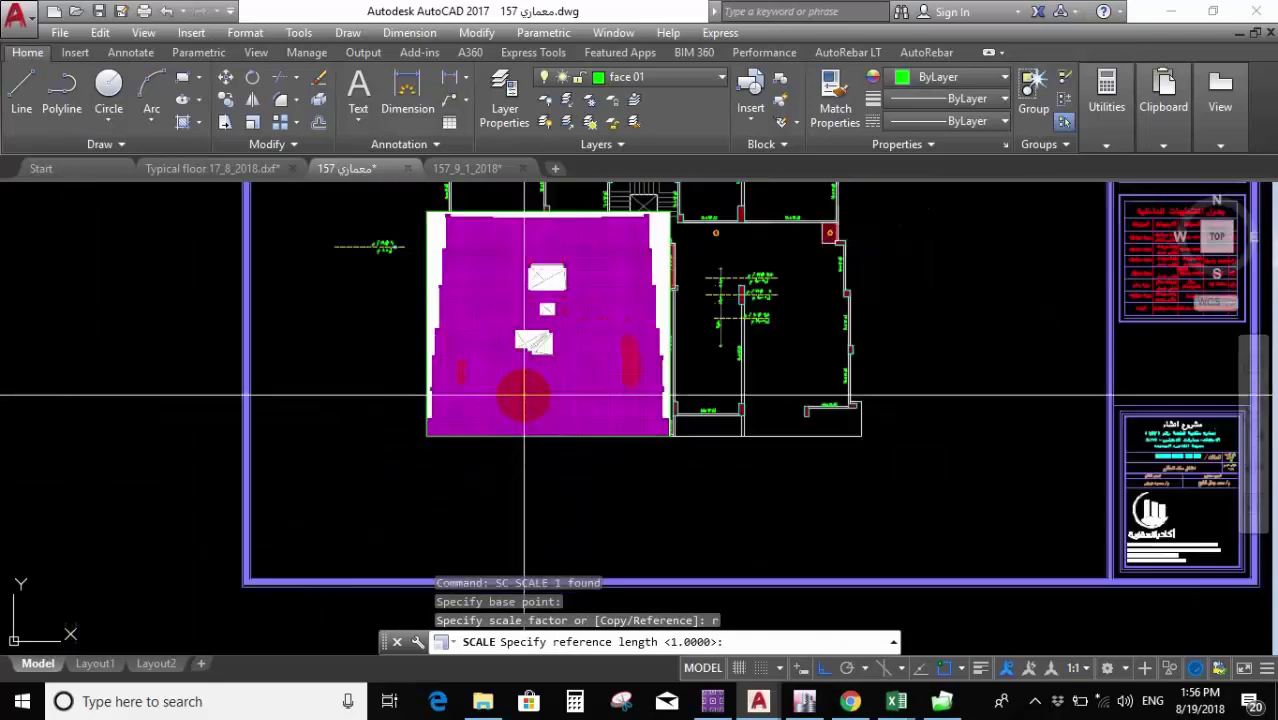
scroll(710, 300, "down", 4)
scroll(765, 208, "up", 6)
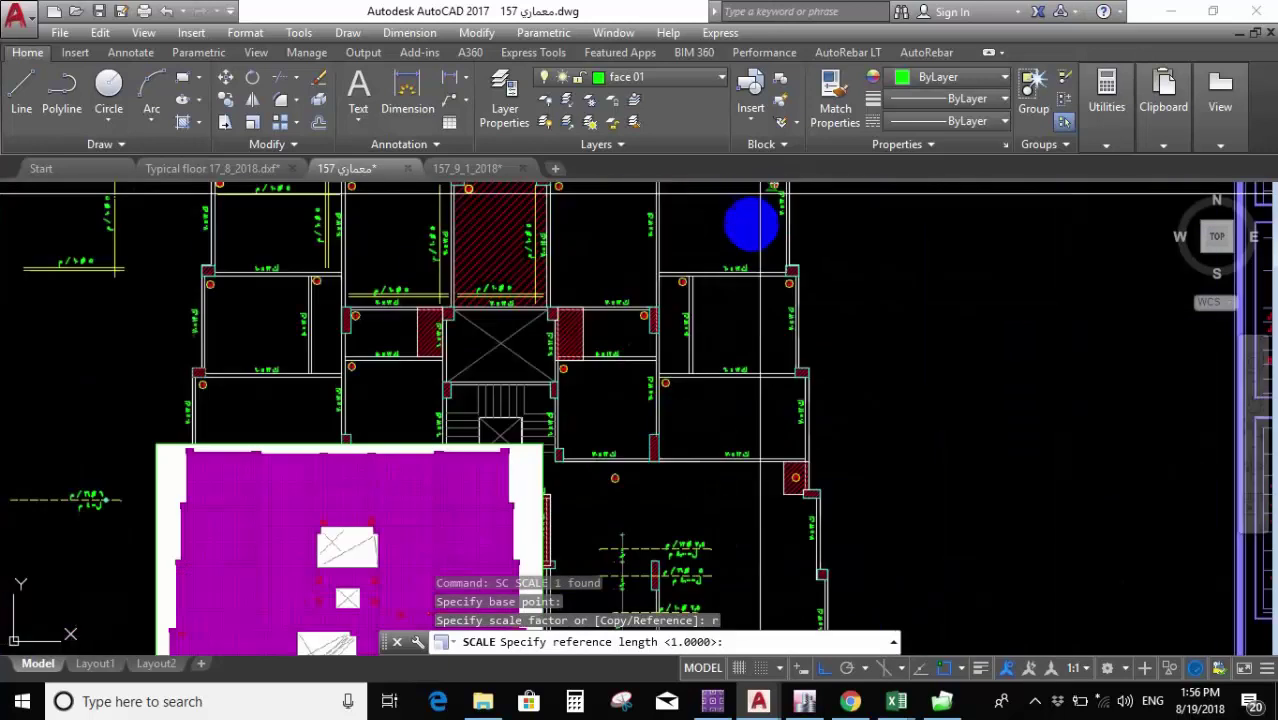
scroll(585, 357, "down", 2)
scroll(585, 362, "up", 5)
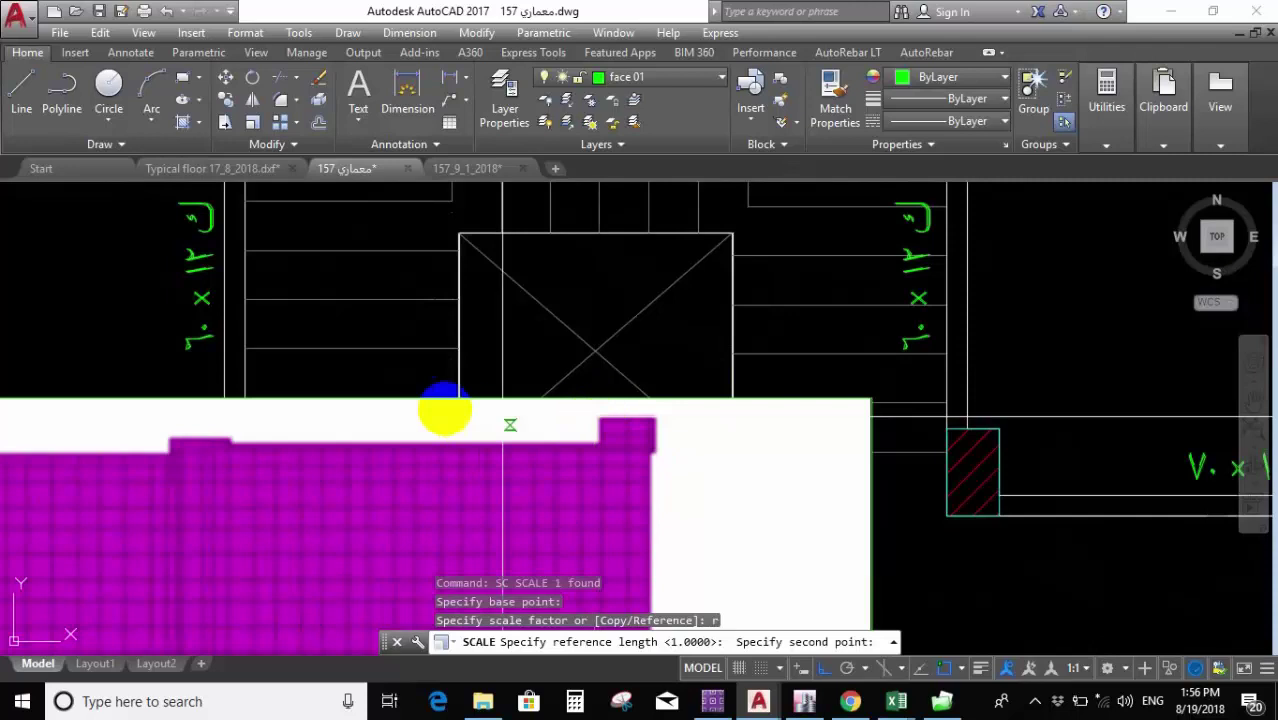
left_click(223, 420)
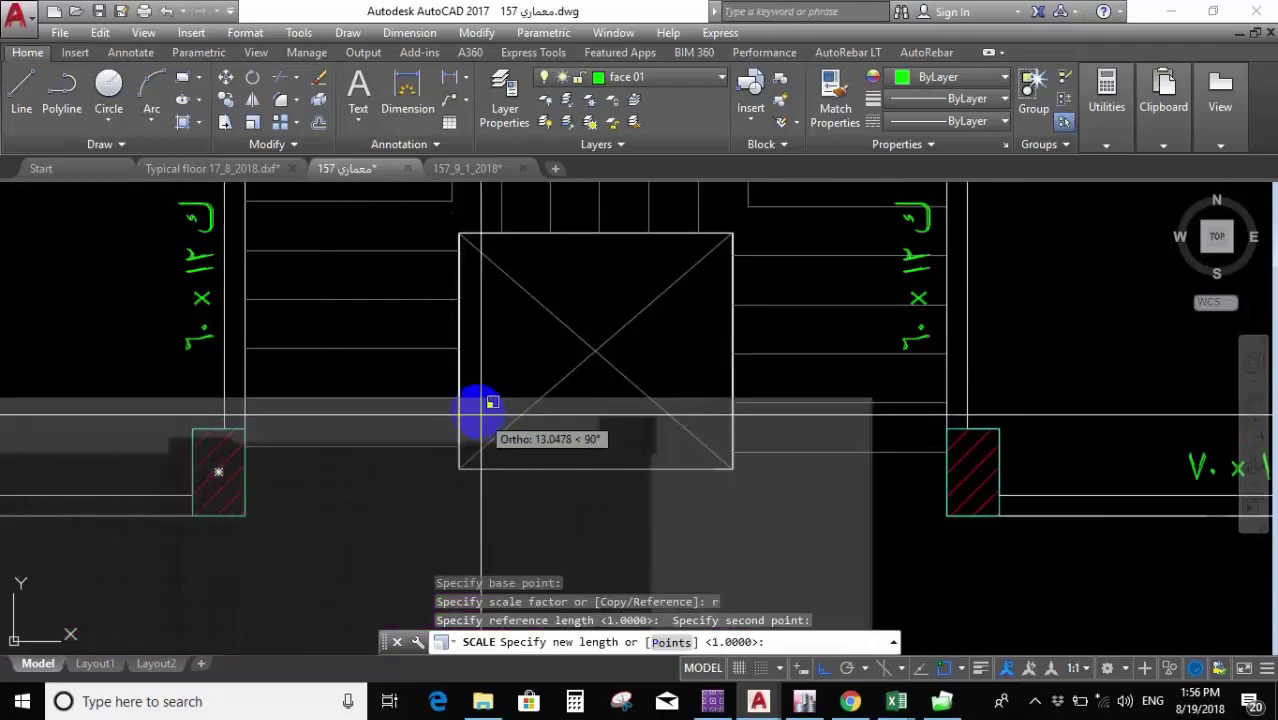
Set the new scale length by points between the facing corners of the matching two upper-right columns on the floor plan.
scroll(497, 405, "down", 4)
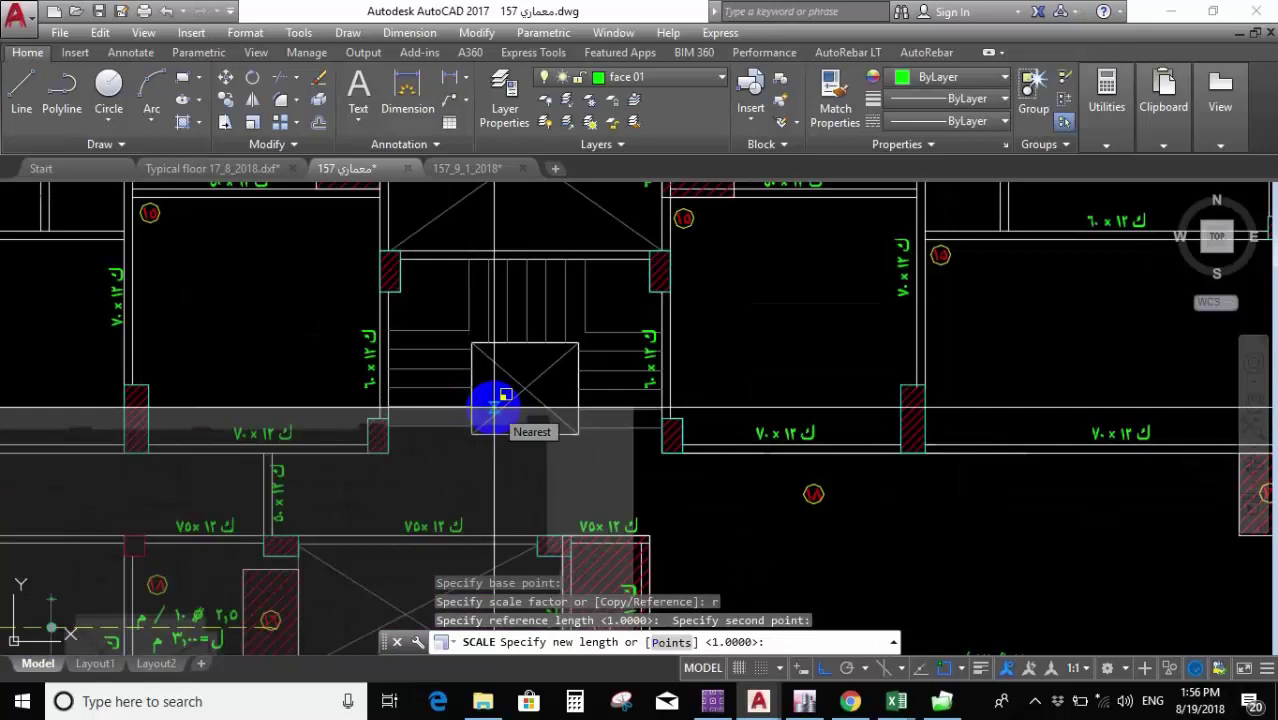
type("p")
key("Return")
scroll(600, 371, "down", 3)
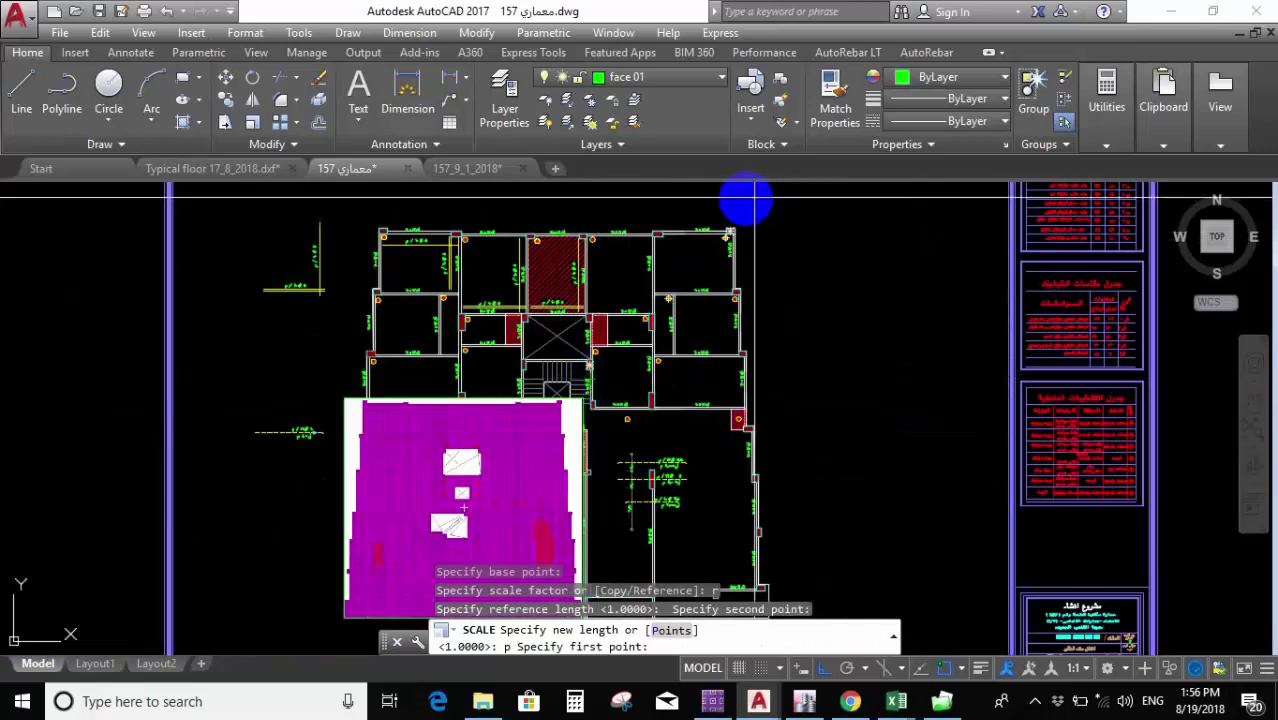
scroll(700, 260, "up", 5)
left_click(659, 323)
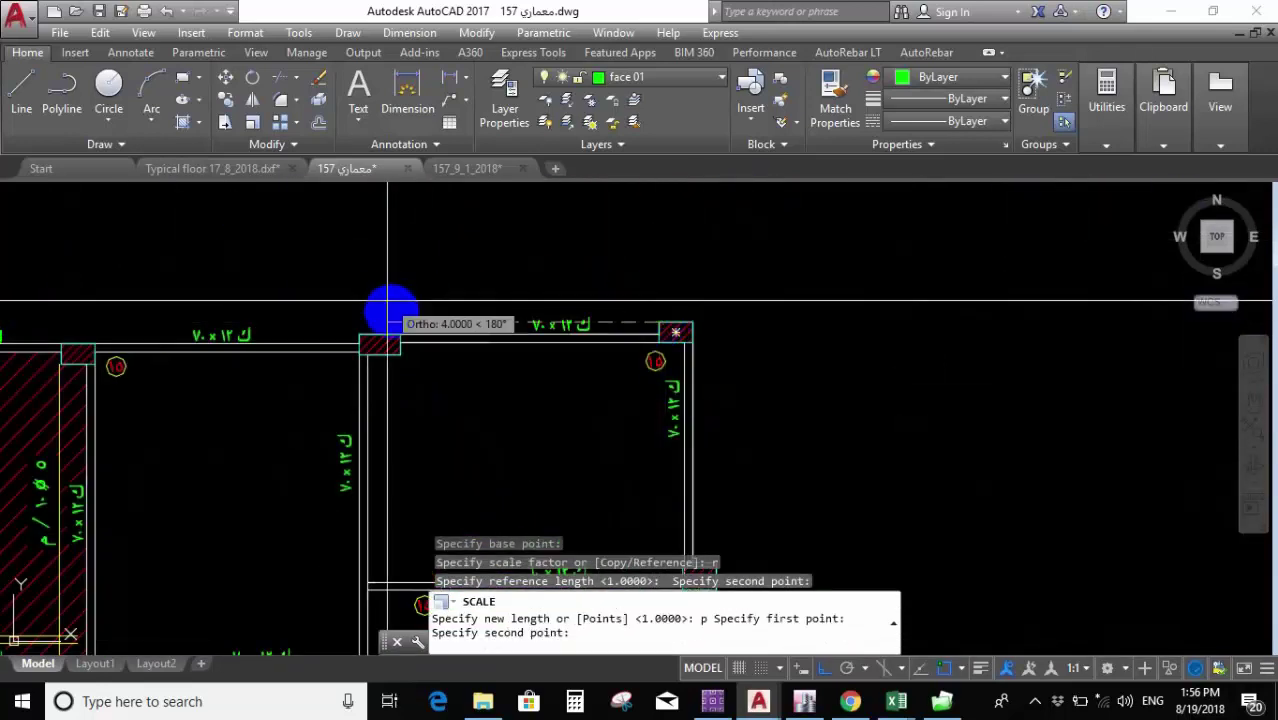
left_click(399, 318)
scroll(440, 285, "down", 6)
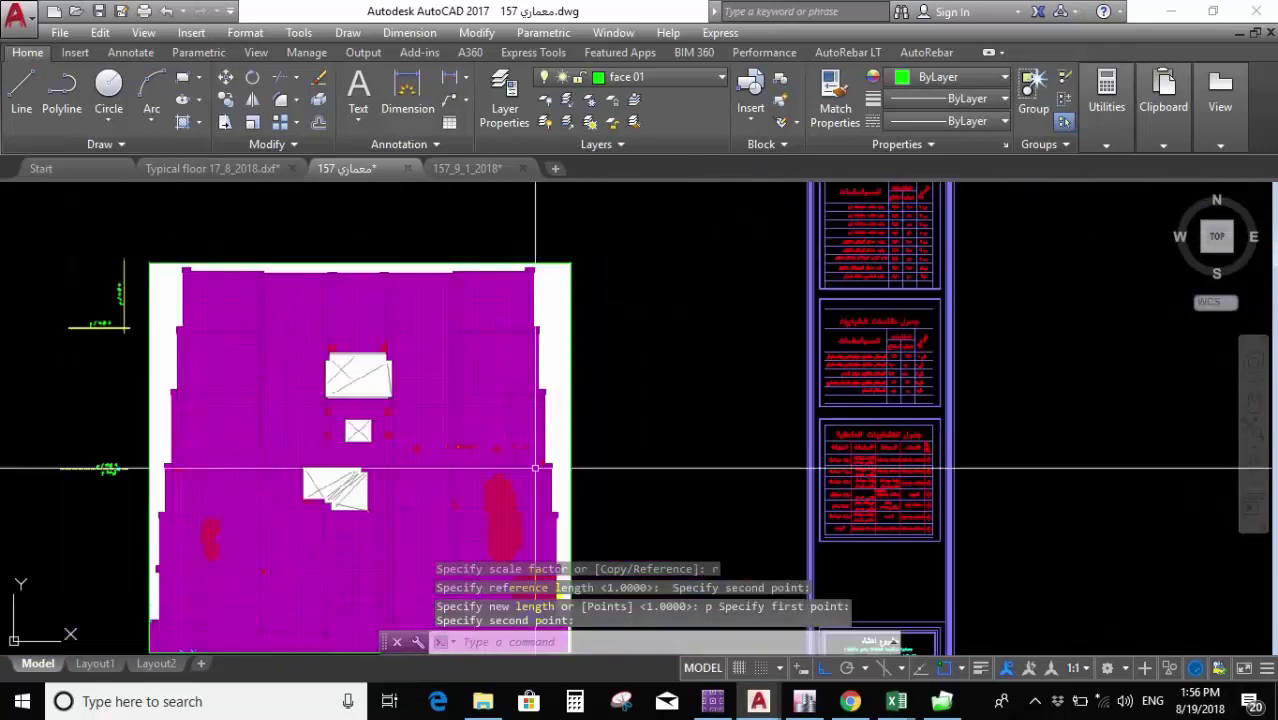
scroll(459, 400, "up", 3)
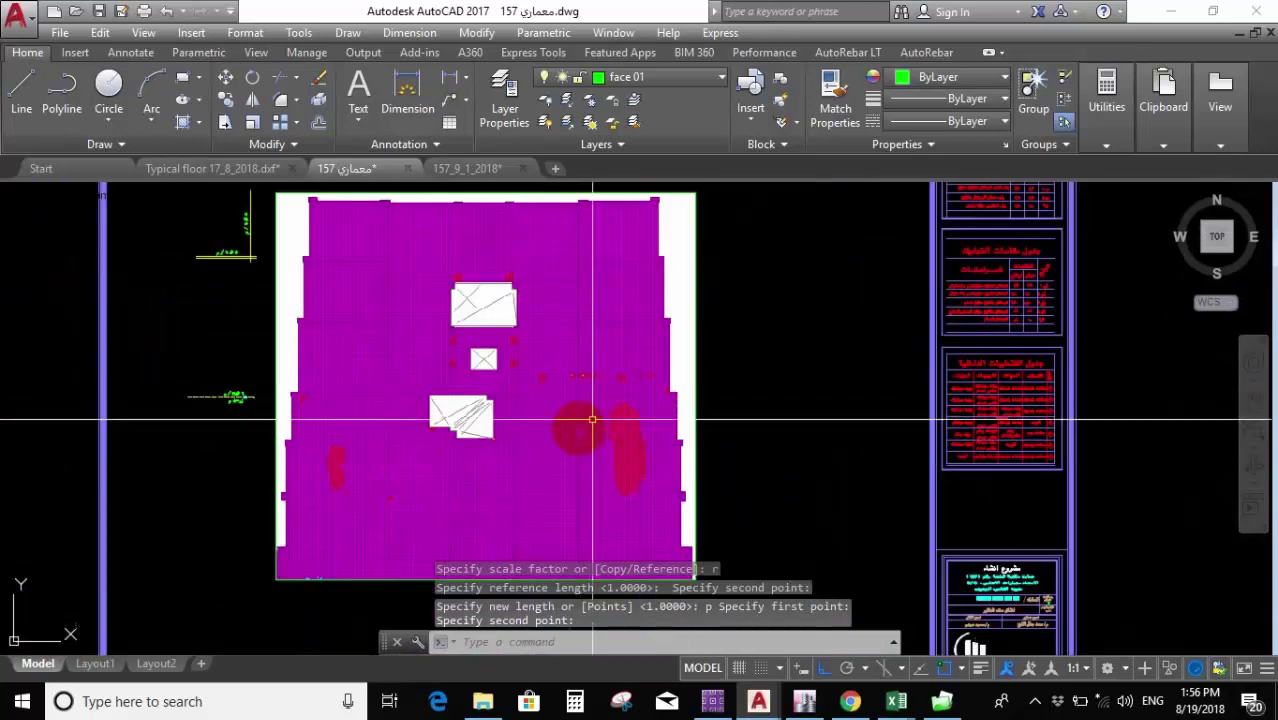
Send the scaled rebar intensity image to the back, behind the floor plan linework.
key("Escape")
scroll(700, 260, "down", 2)
scroll(700, 210, "up", 4)
left_click(650, 302)
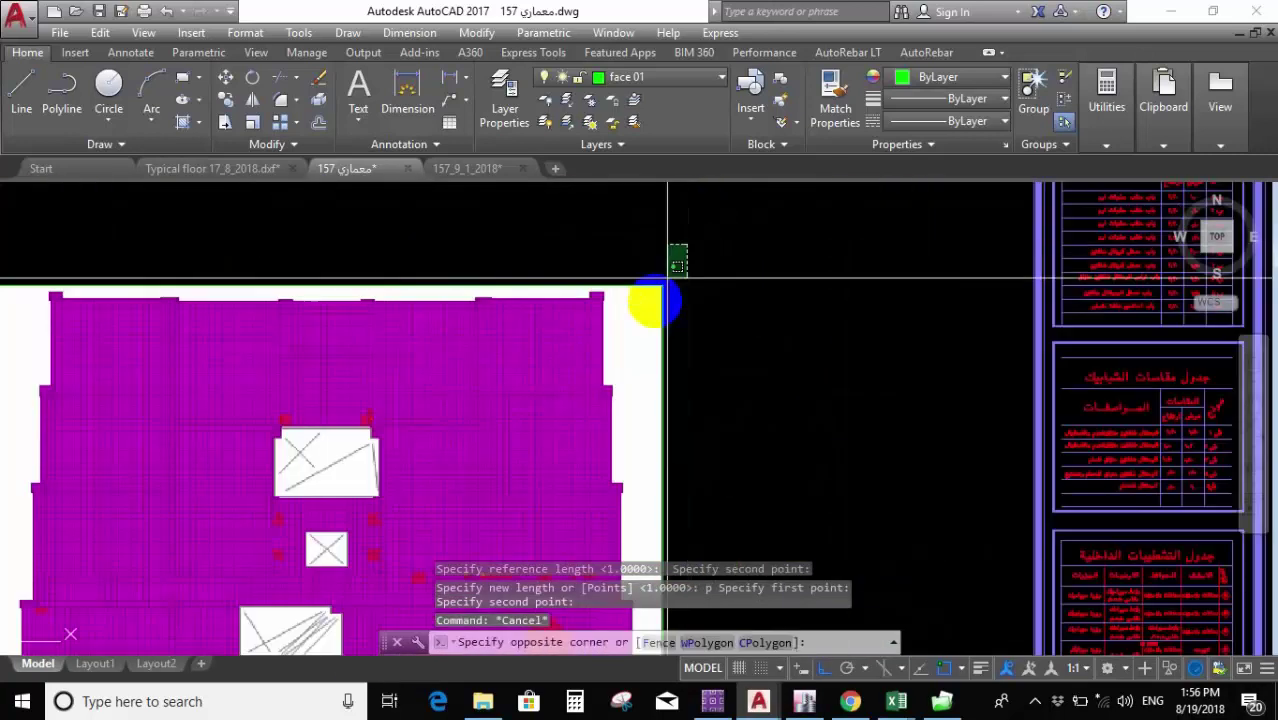
left_click(593, 305)
right_click(609, 335)
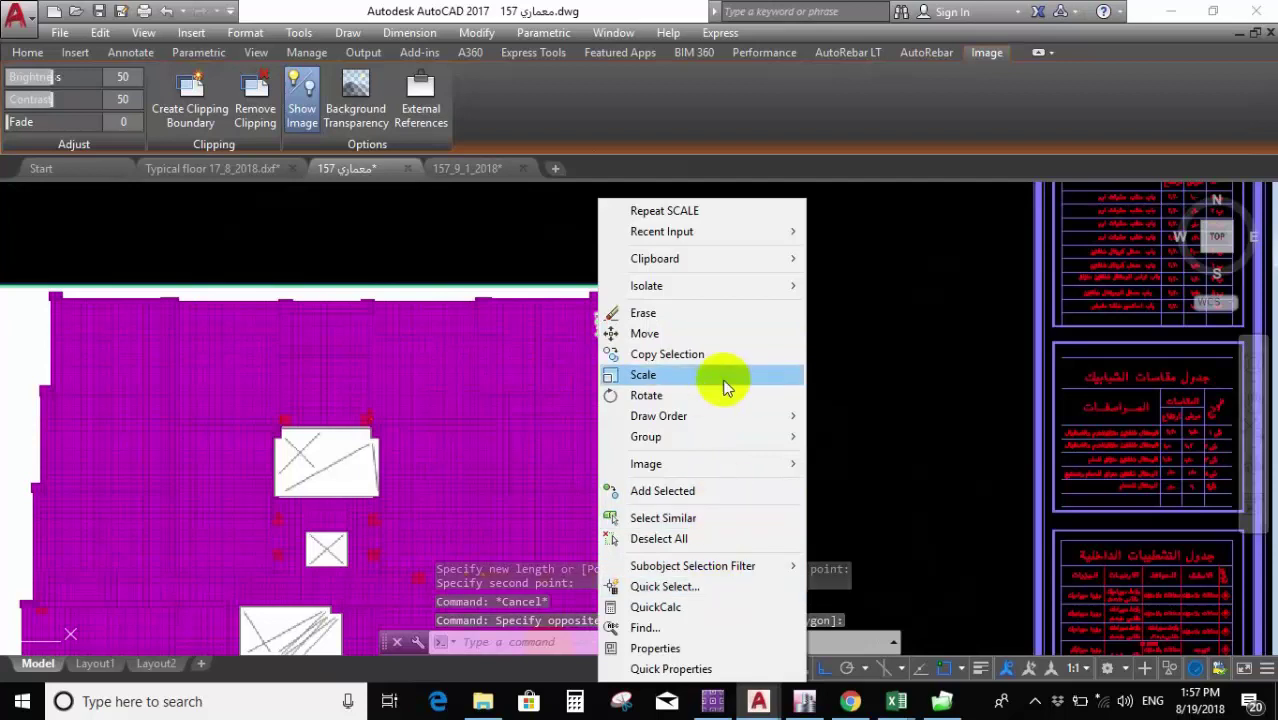
mouse_move(713, 418)
left_click(843, 437)
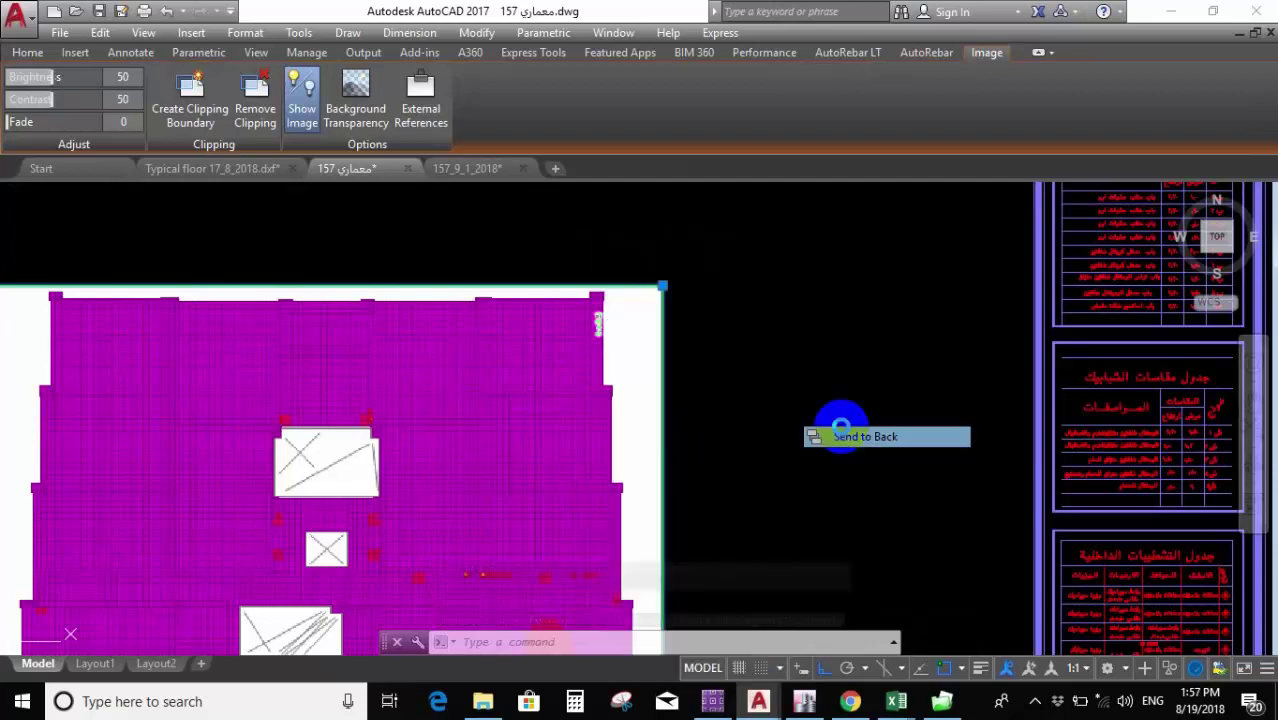
middle_click_drag(707, 322, 707, 132)
scroll(612, 421, "down", 2)
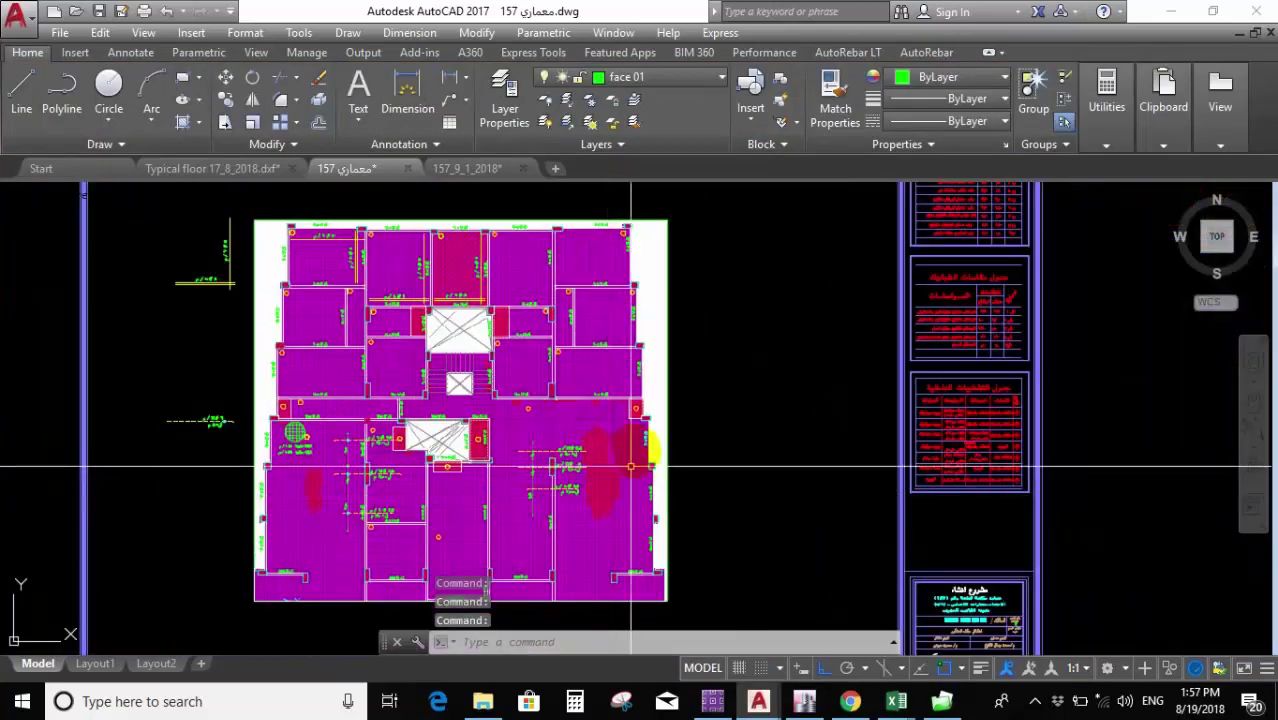
key("Escape")
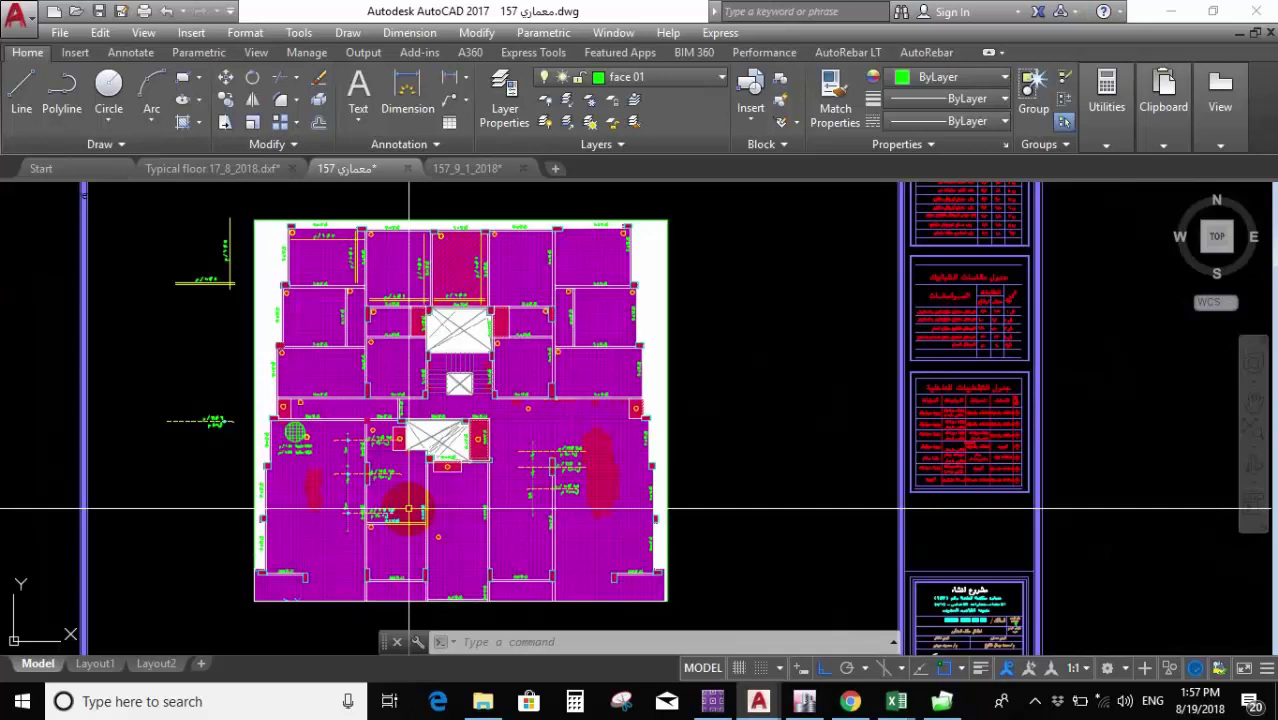
Check how the overlaid image's columns and slab edges line up with the floor plan.
scroll(650, 415, "up", 8)
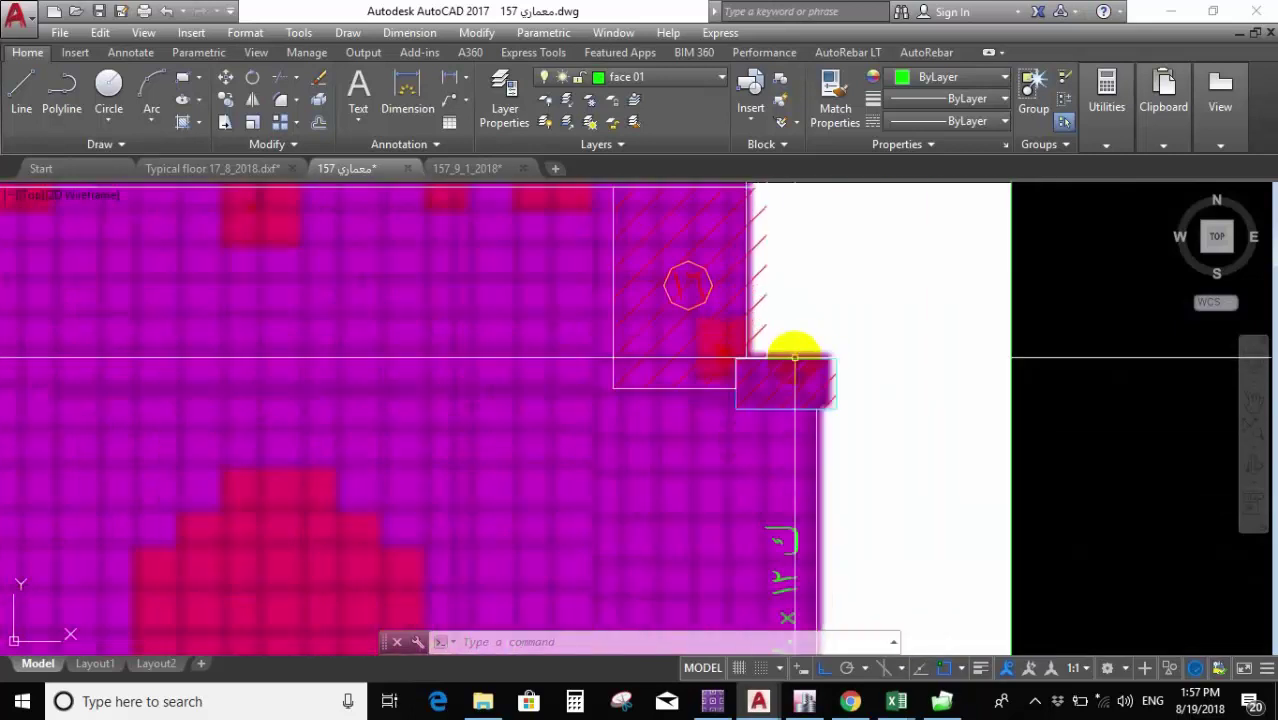
scroll(794, 356, "up", 2)
scroll(845, 423, "down", 2)
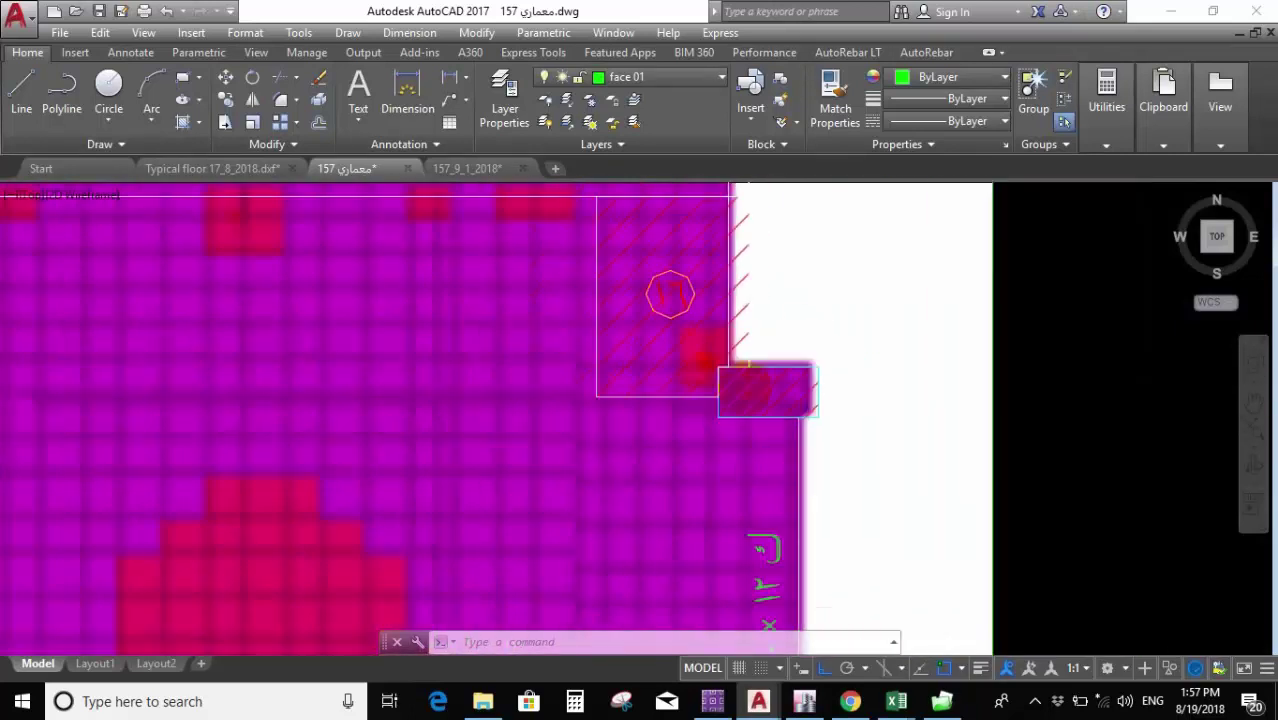
scroll(742, 393, "down", 10)
mouse_move(742, 393)
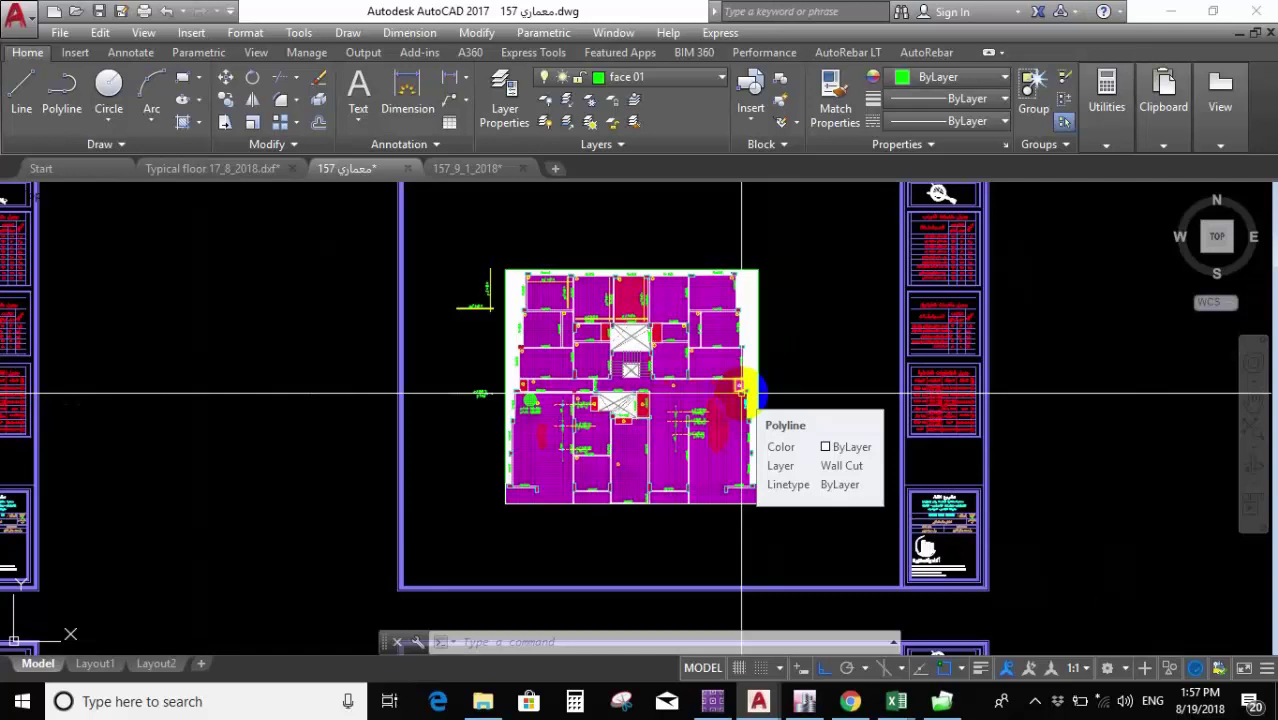
scroll(741, 394, "up", 5)
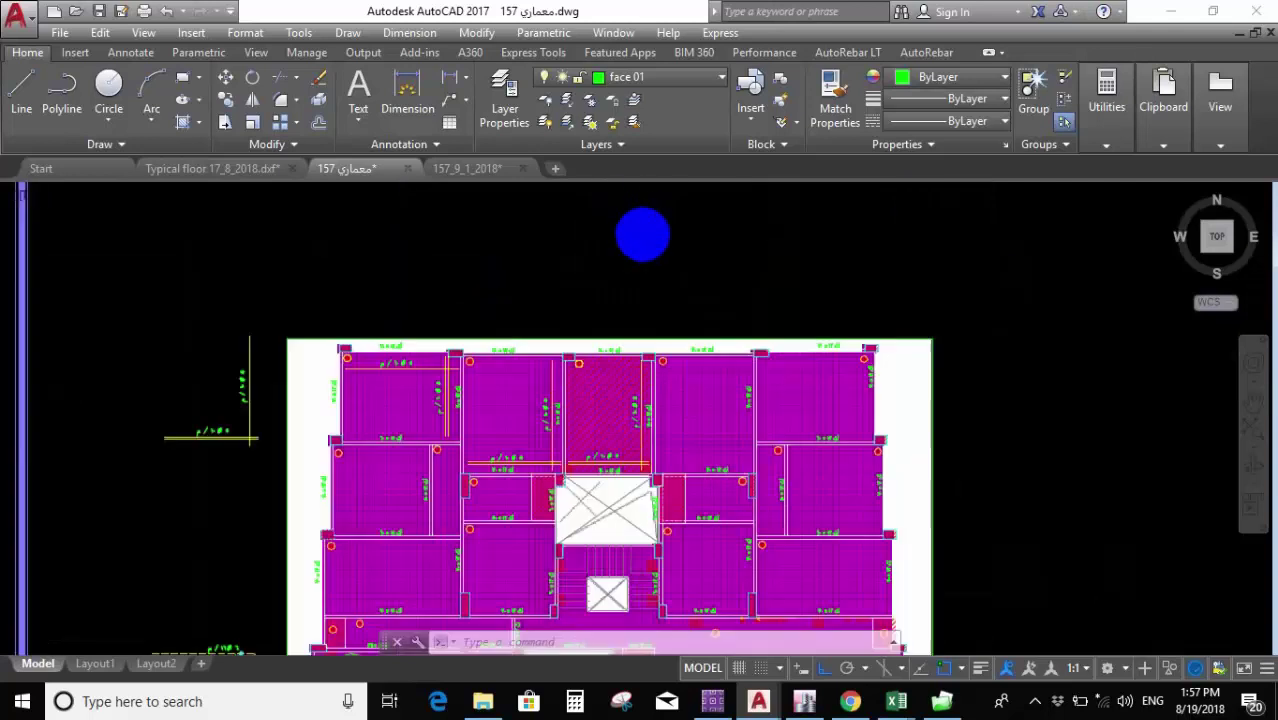
scroll(633, 265, "down", 6)
scroll(673, 342, "up", 5)
Add a vertical linear dimension over the full height of the large red zone in the right-hand bay, placed to its right.
scroll(691, 421, "up", 4)
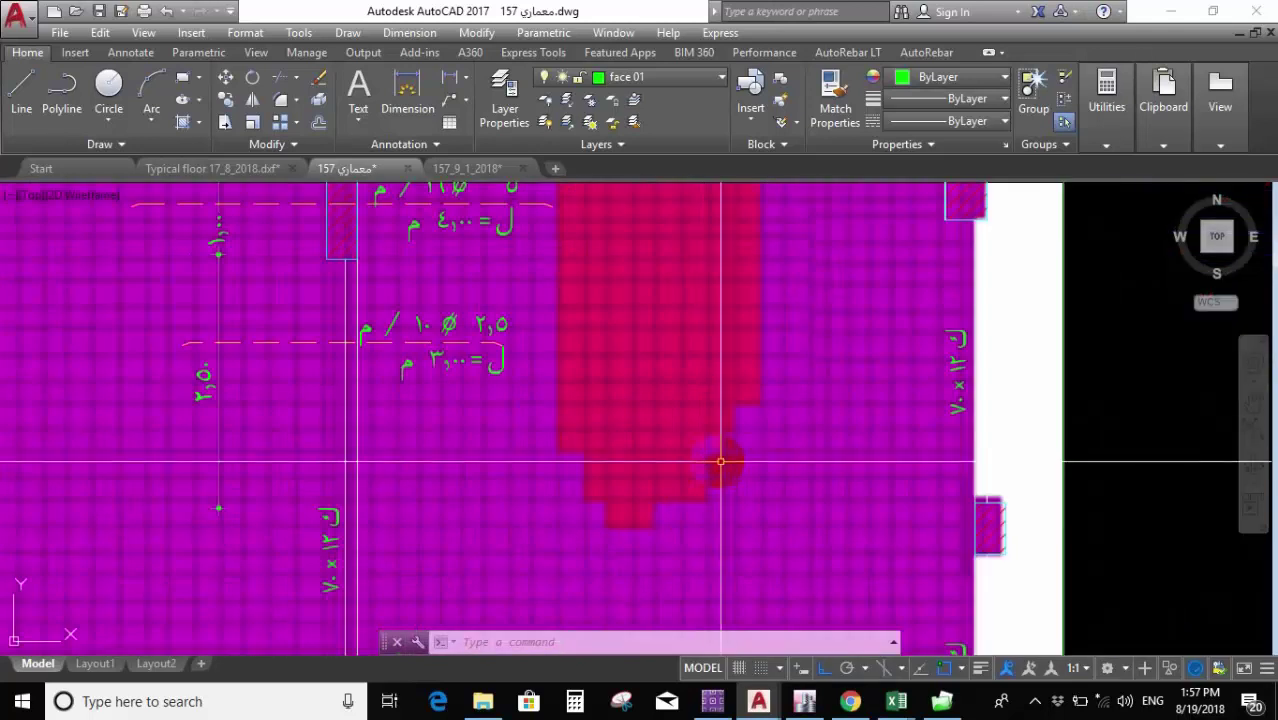
scroll(722, 457, "up", 3)
scroll(536, 448, "down", 5)
scroll(407, 394, "up", 1)
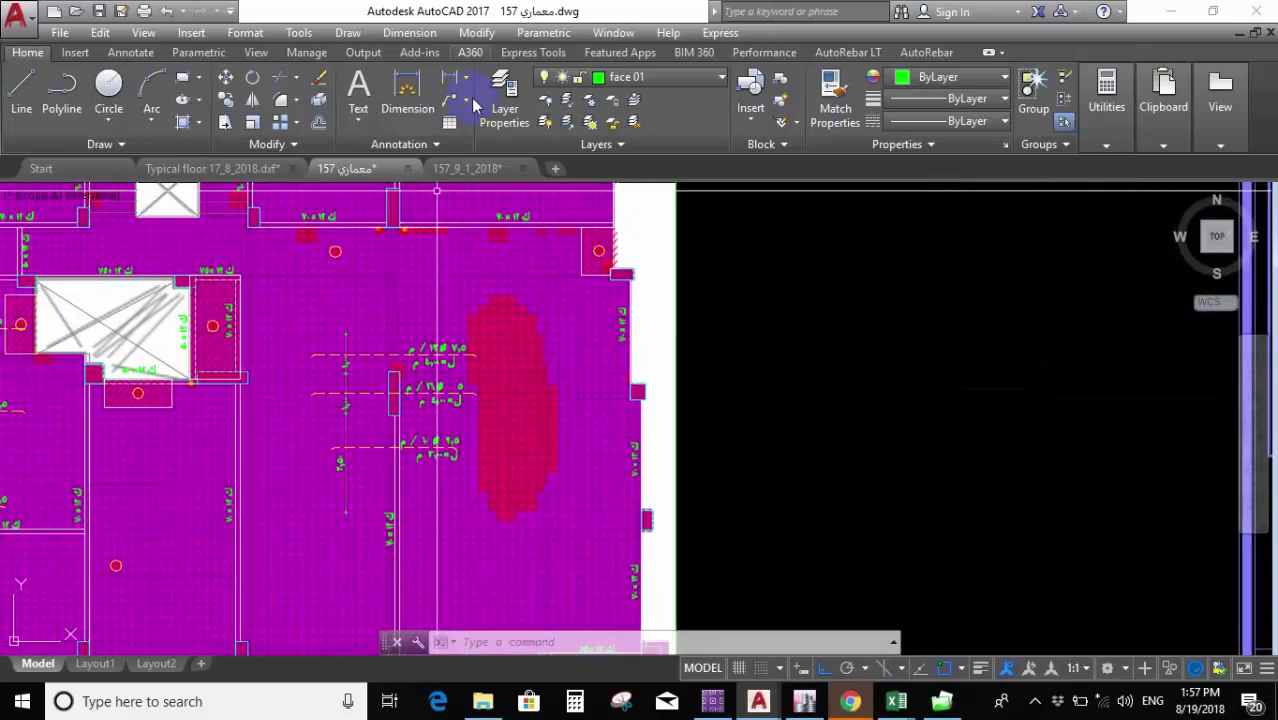
left_click(449, 77)
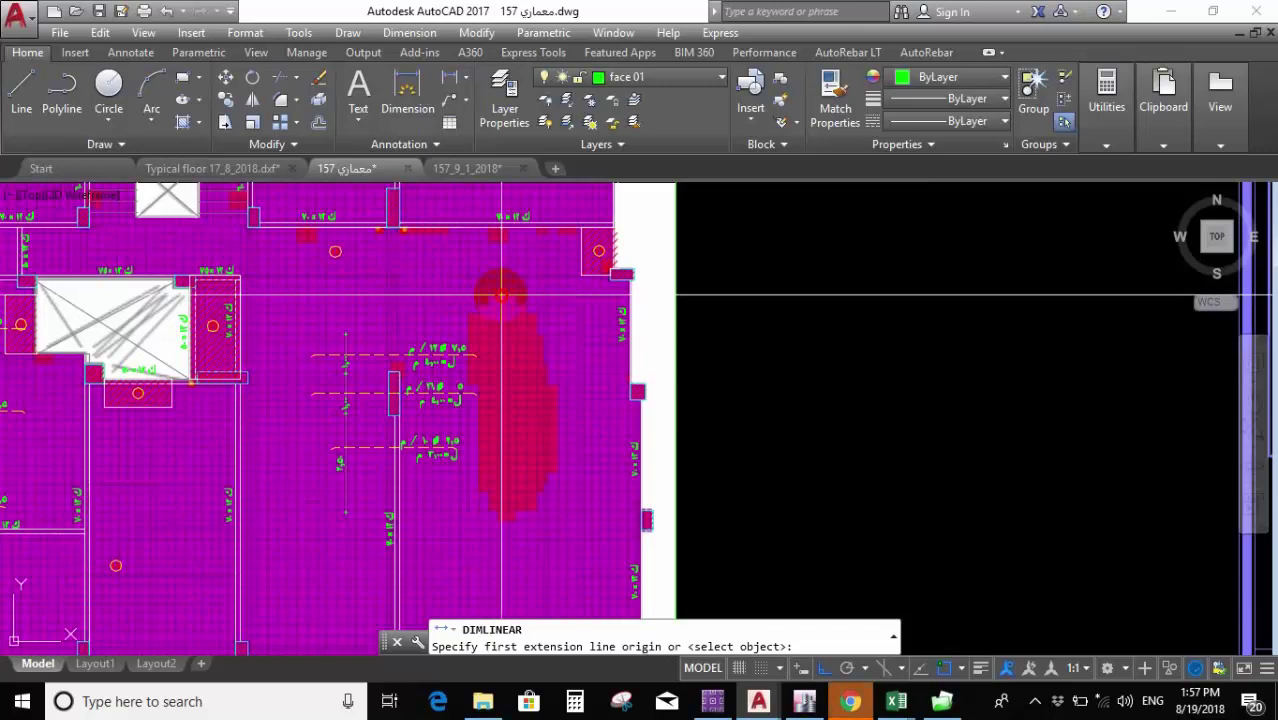
left_click(502, 295)
left_click(502, 520)
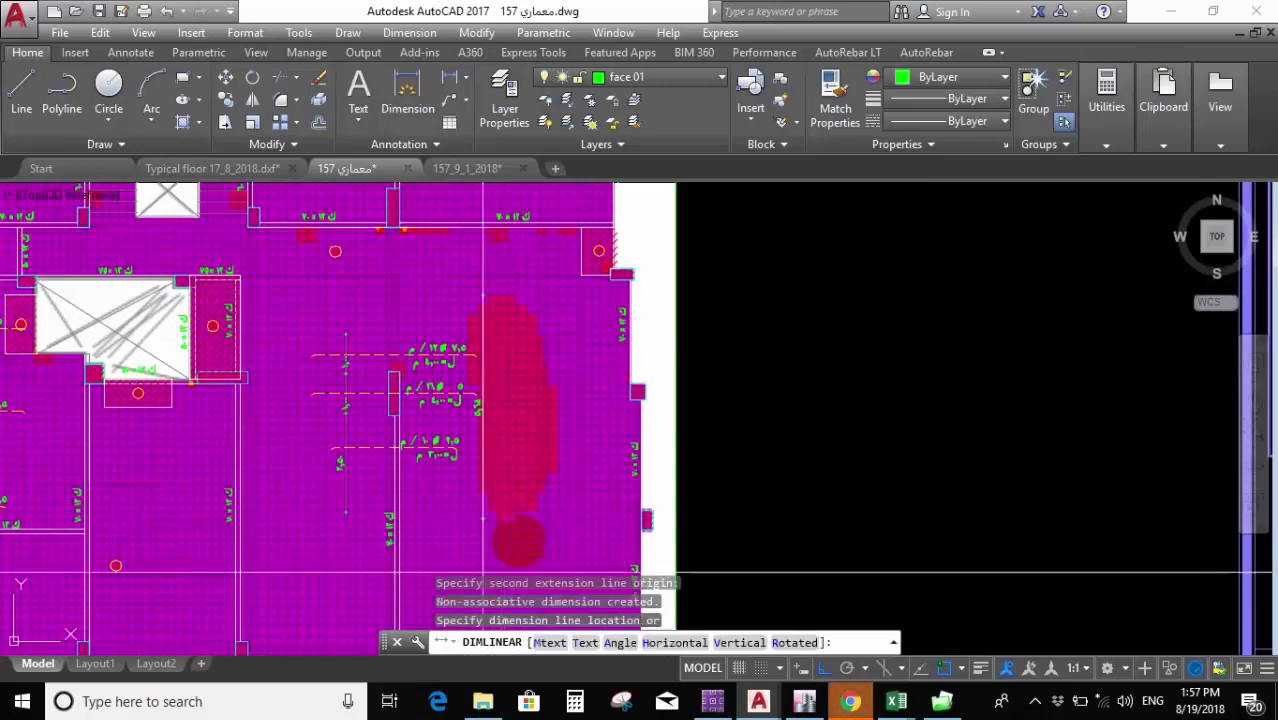
left_click(570, 510)
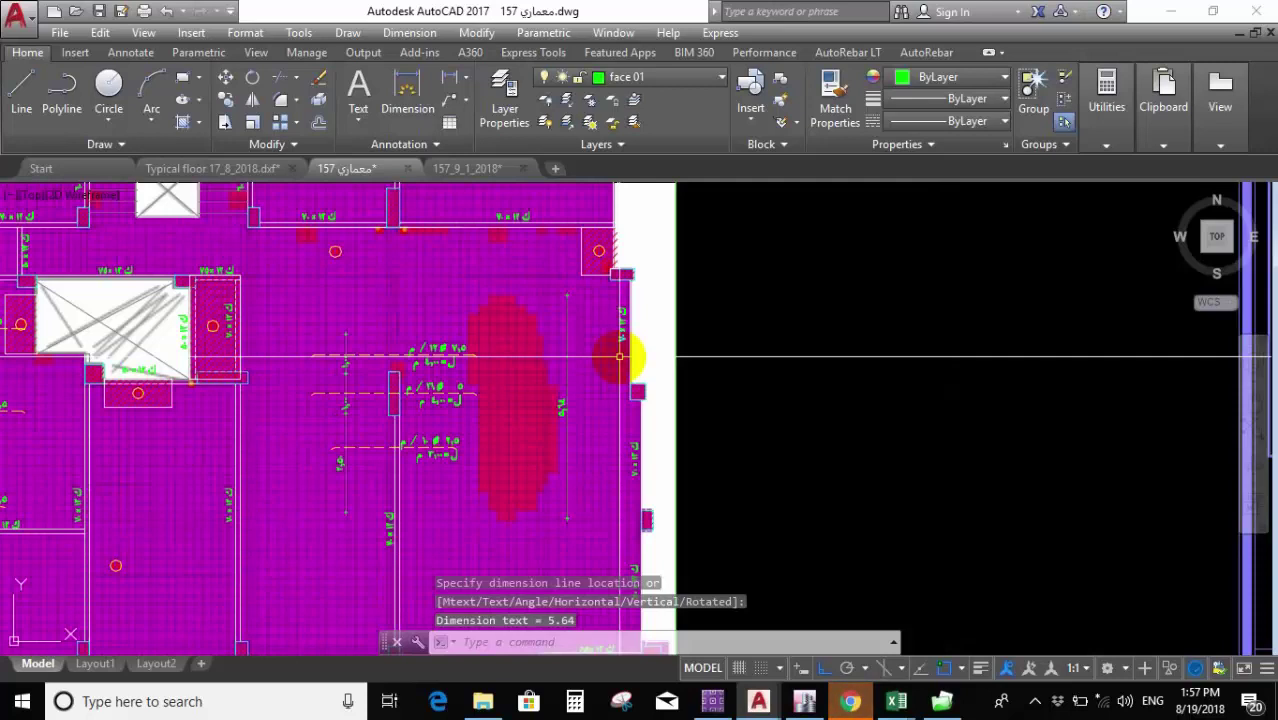
Stretch the lower end of the red zone's vertical dimension downward by 0.01.
scroll(620, 350, "up", 3)
scroll(580, 300, "down", 3)
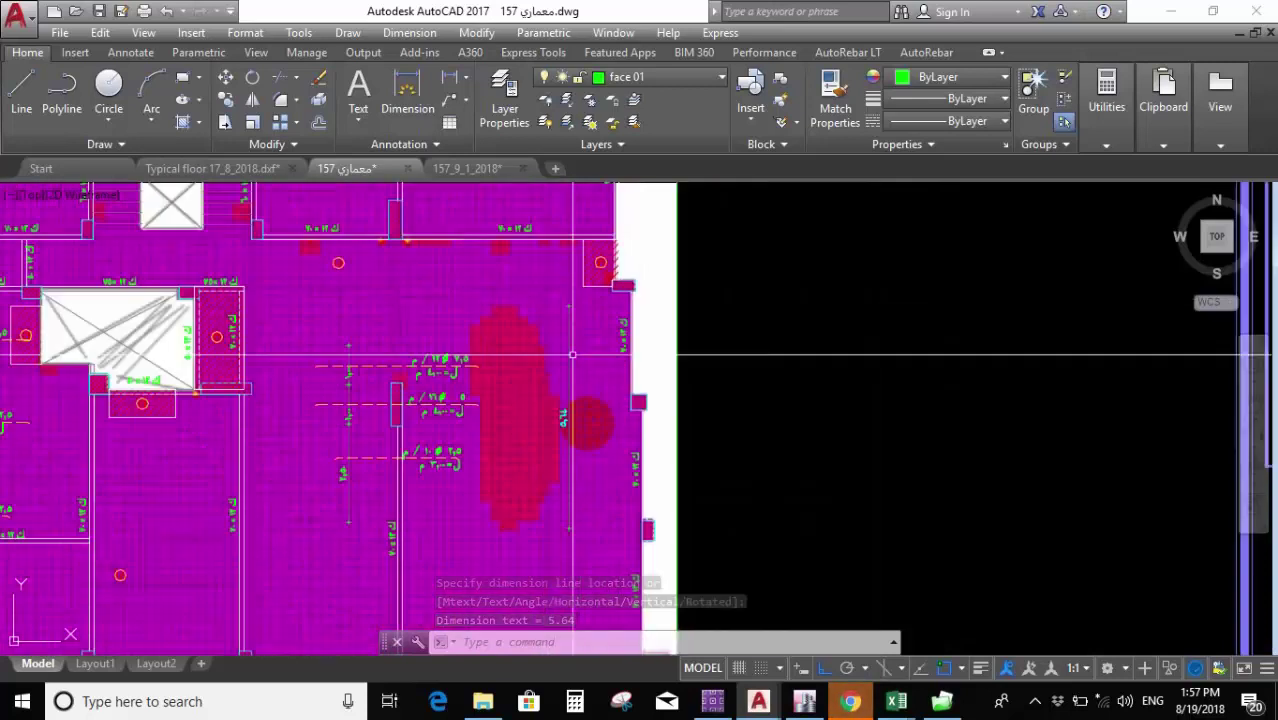
scroll(560, 340, "up", 5)
scroll(542, 599, "down", 3)
scroll(575, 540, "up", 5)
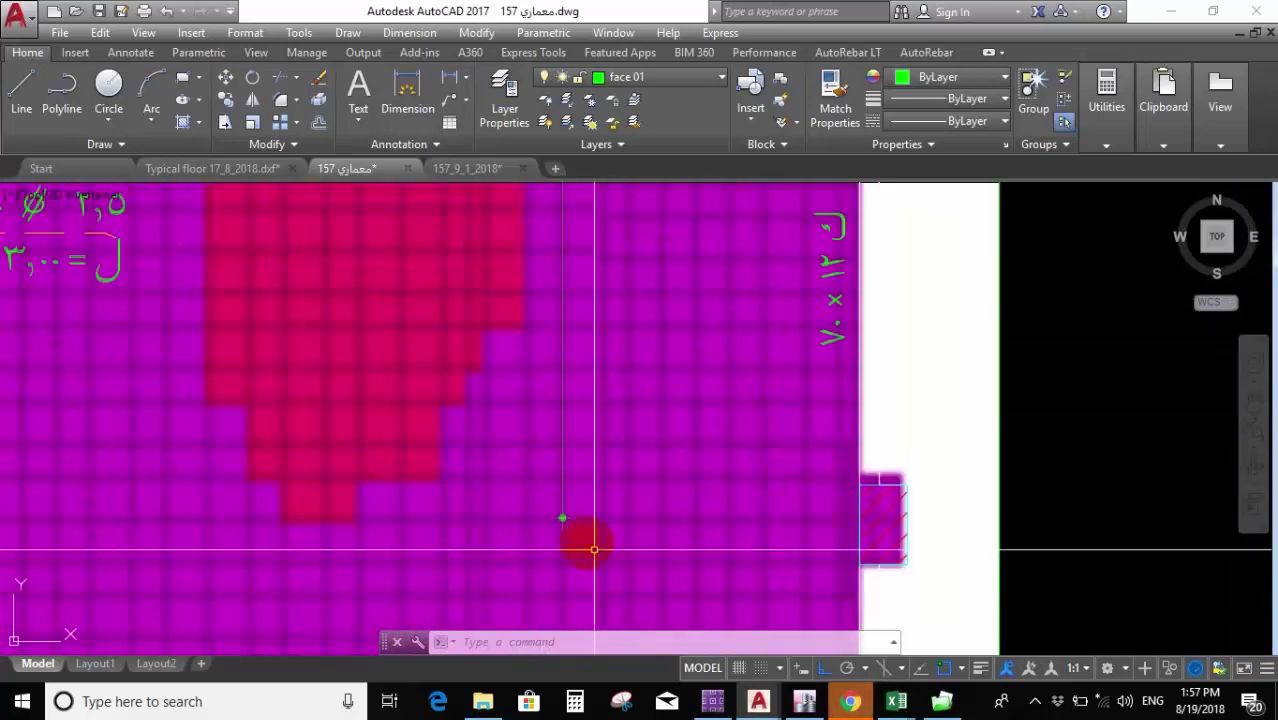
left_click(563, 518)
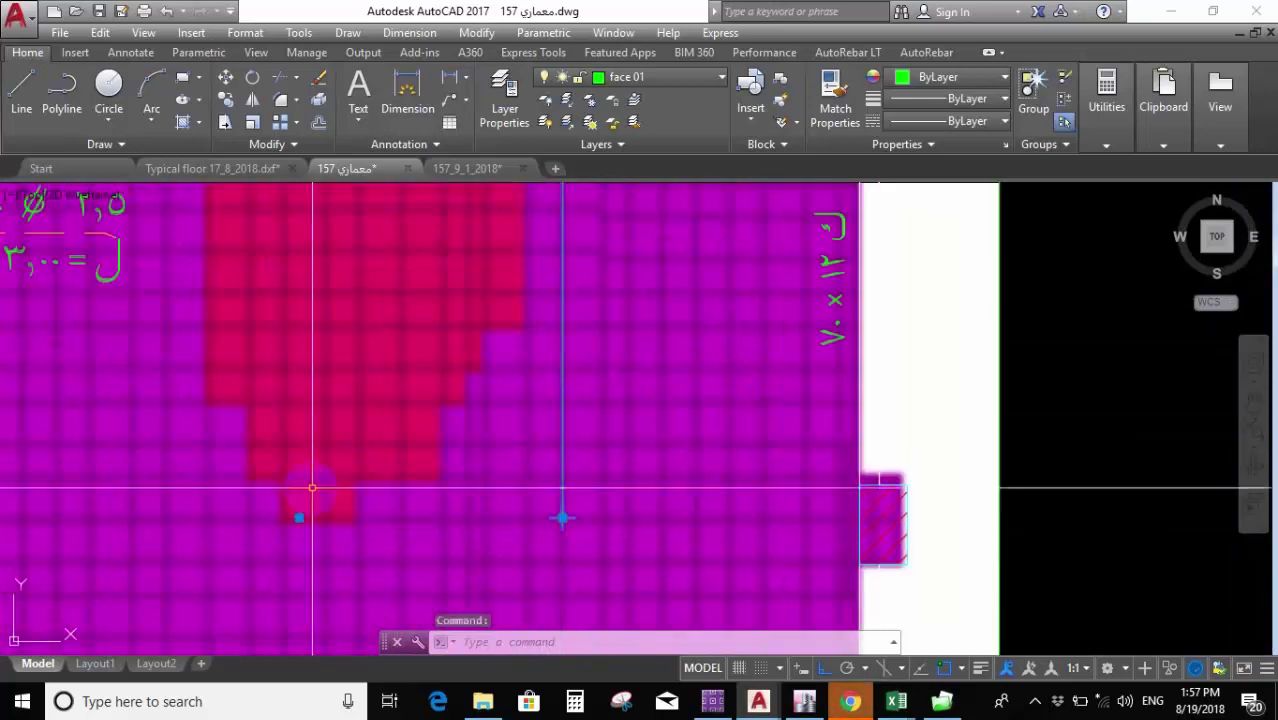
scroll(298, 515, "down", 2)
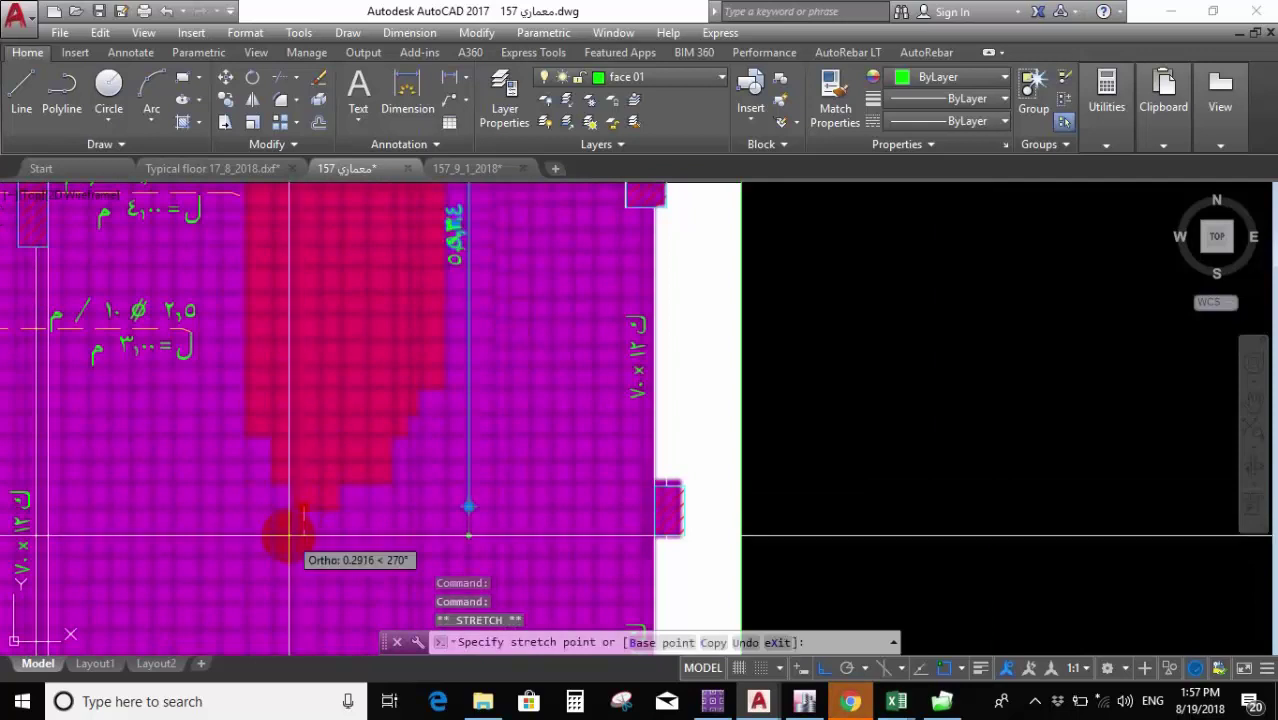
type(".01")
key("Return")
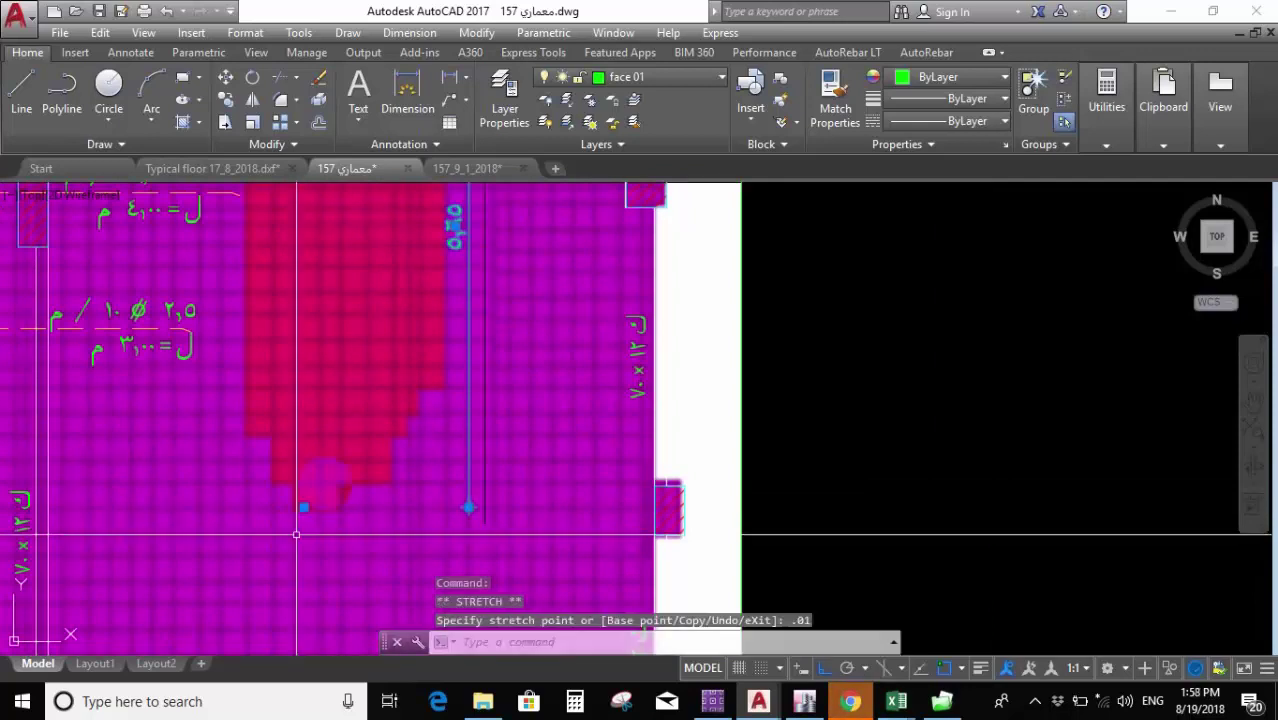
Draw a horizontal line 4 units long from the beam edge across the large red zone in the right-hand bay.
key("Escape")
scroll(449, 395, "down", 5)
scroll(449, 395, "up", 5)
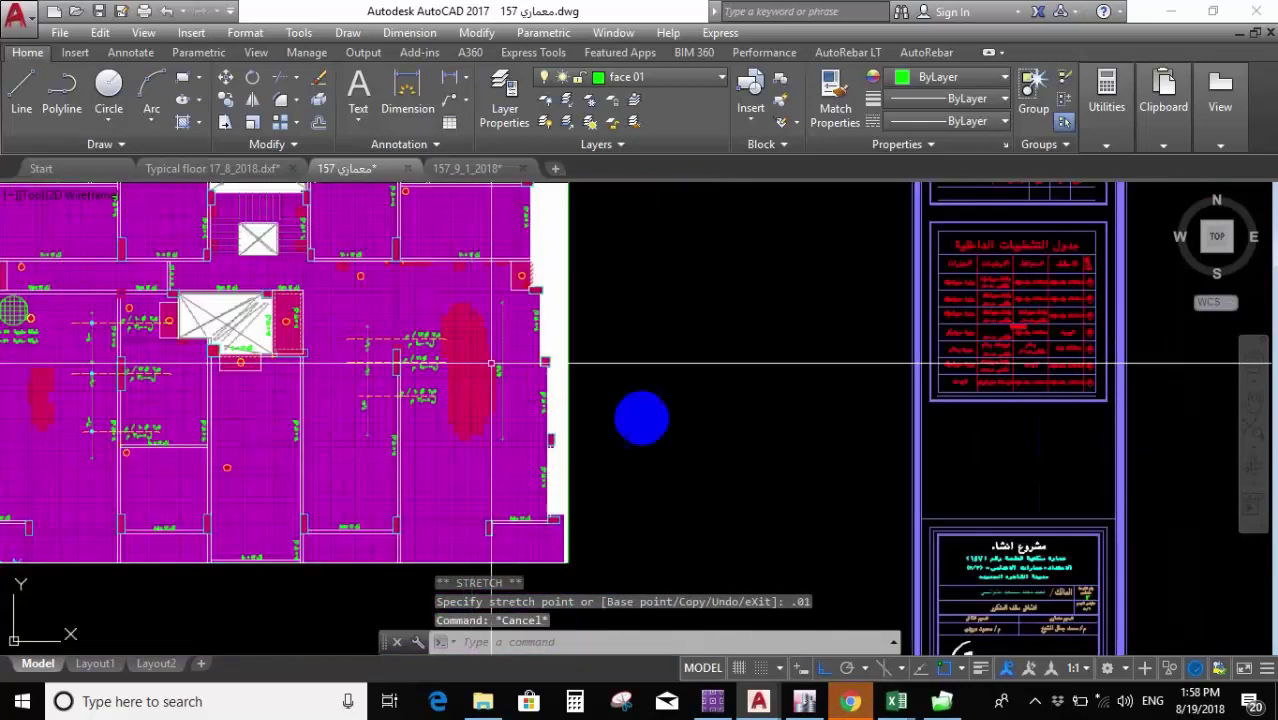
left_click(21, 95)
scroll(119, 354, "up", 2)
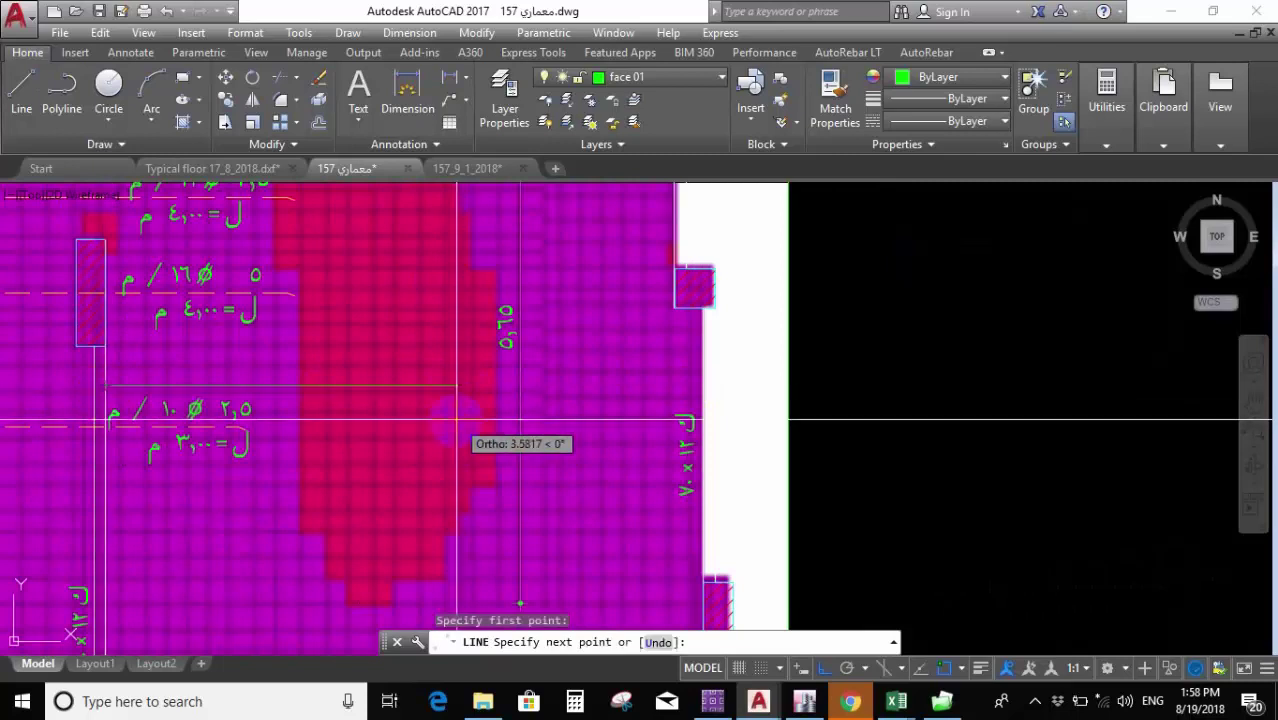
key("Escape")
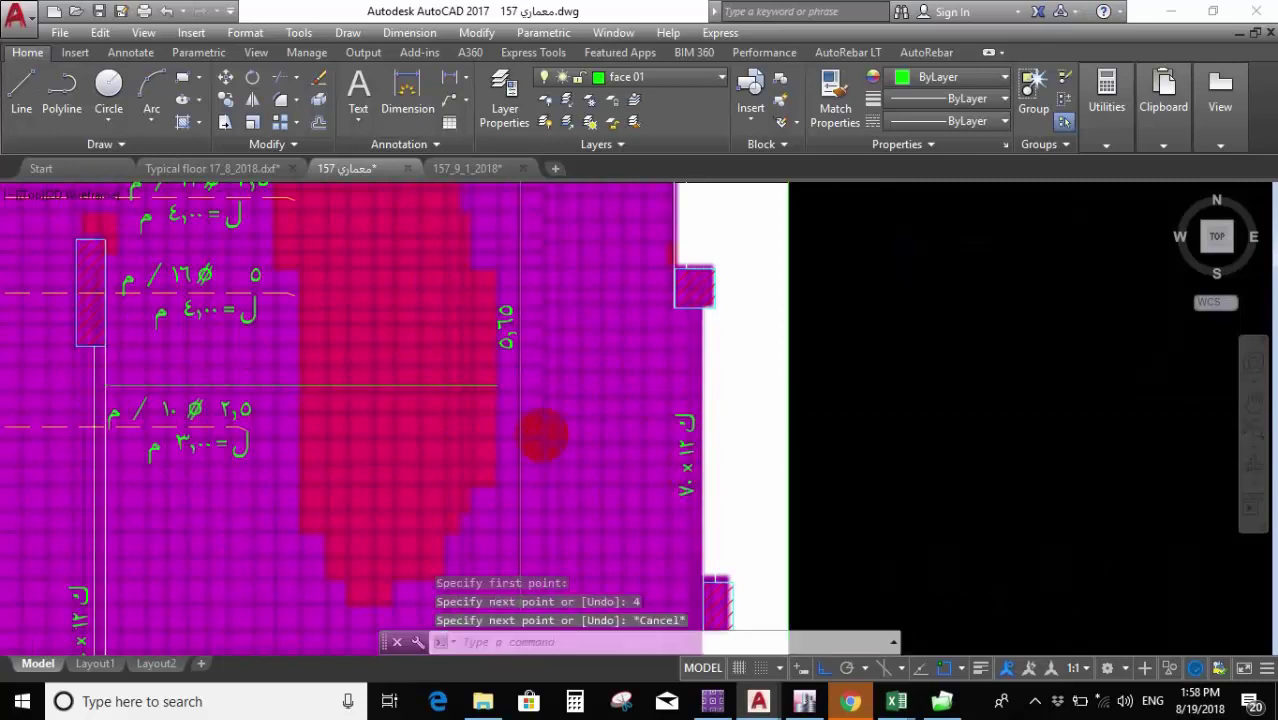
Match the new line's properties to the yellow reinforcement bar line above the upper shaft opening.
scroll(690, 520, "down", 3)
type("ma")
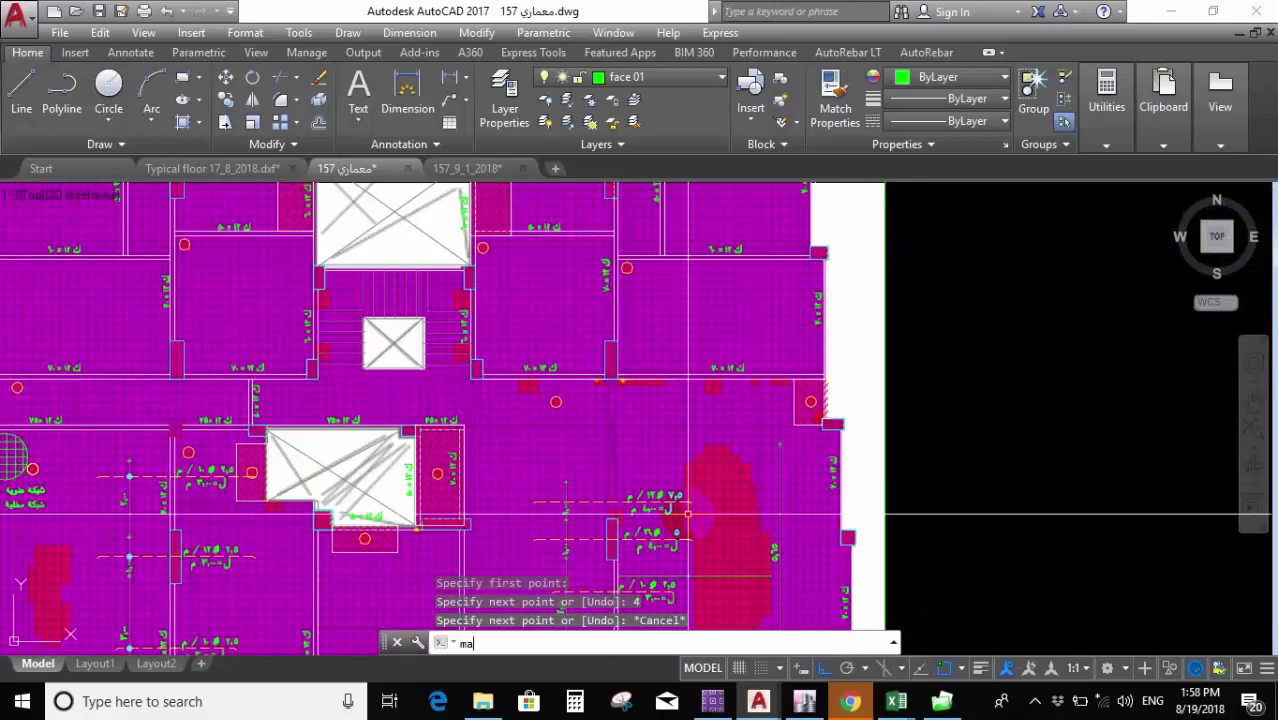
key("Return")
scroll(572, 298, "down", 5)
scroll(572, 298, "up", 3)
scroll(520, 358, "up", 4)
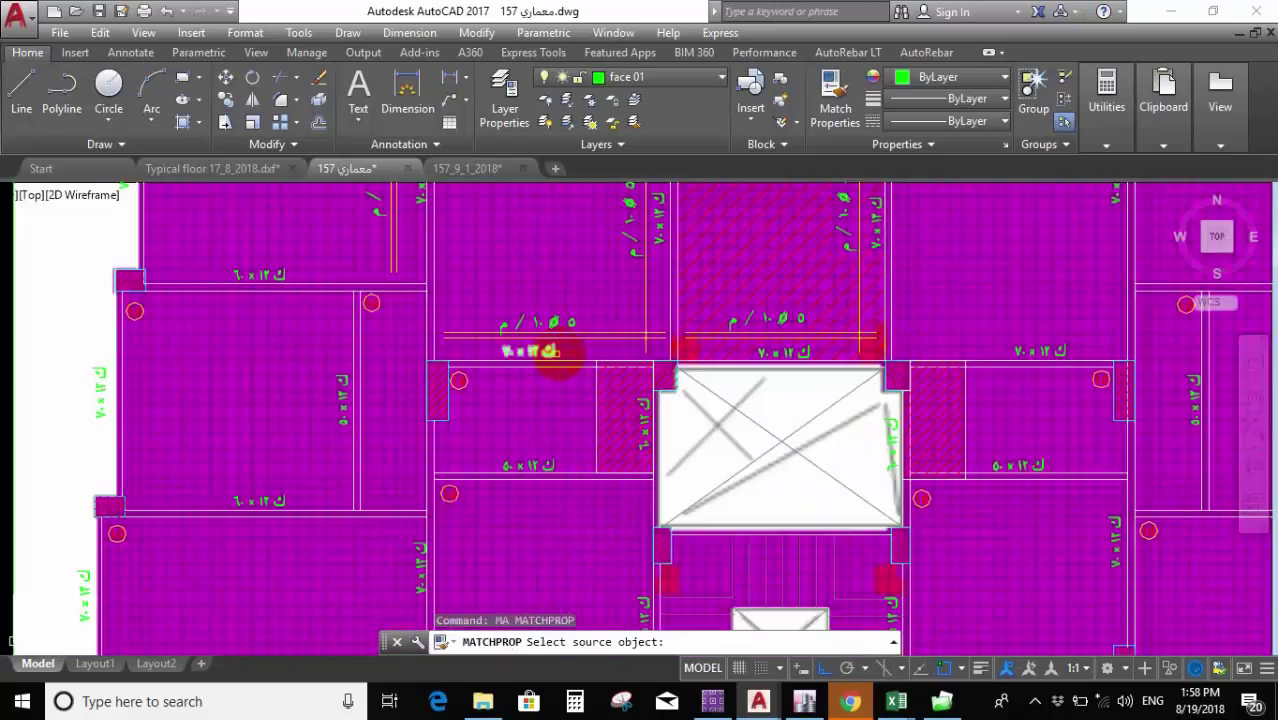
left_click(582, 341)
scroll(485, 290, "down", 5)
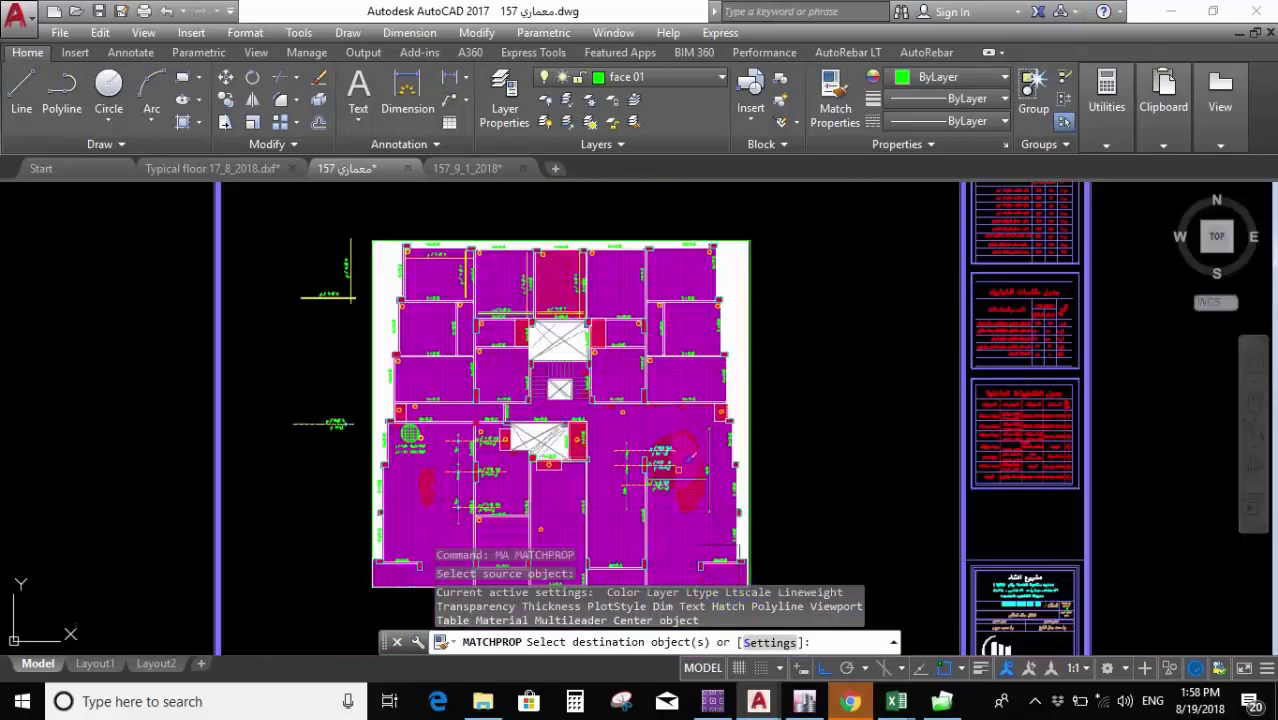
scroll(690, 457, "up", 5)
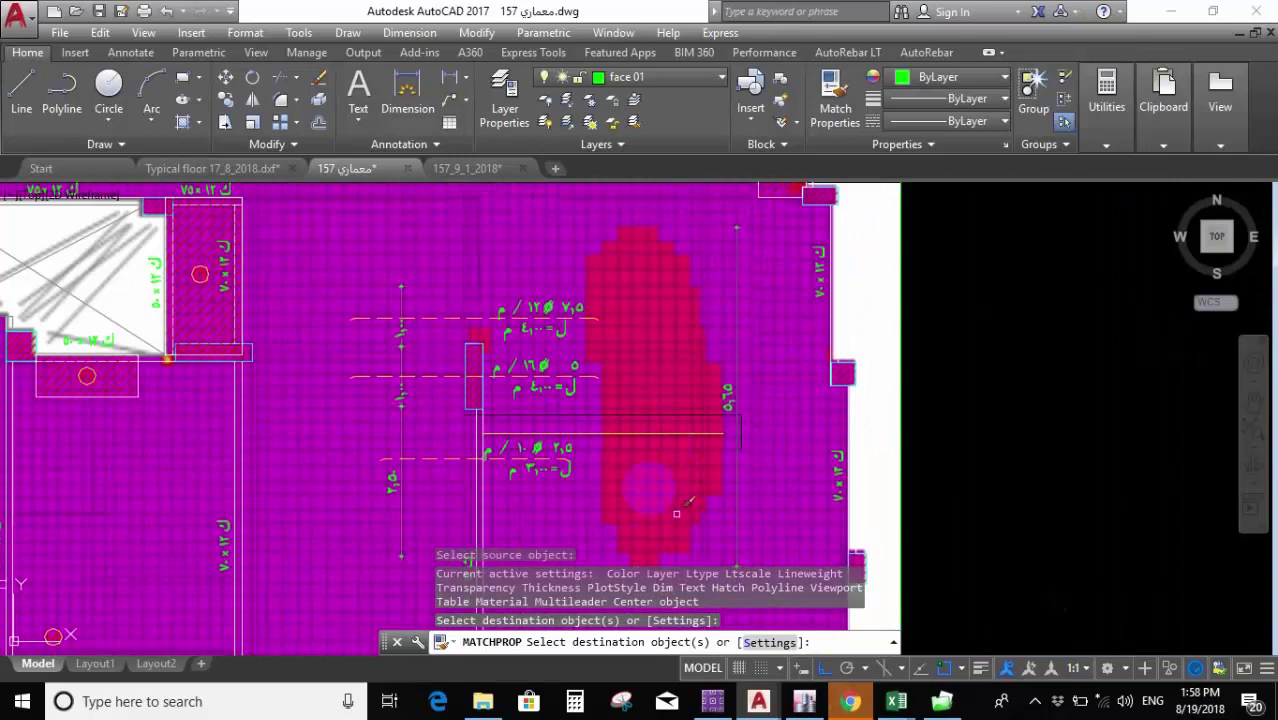
scroll(666, 435, "up", 3)
key("Escape")
Move the bar line horizontally by its midpoint to the centre of the red zone, using Mid Between 2 Points.
left_click(561, 433)
scroll(513, 355, "up", 1)
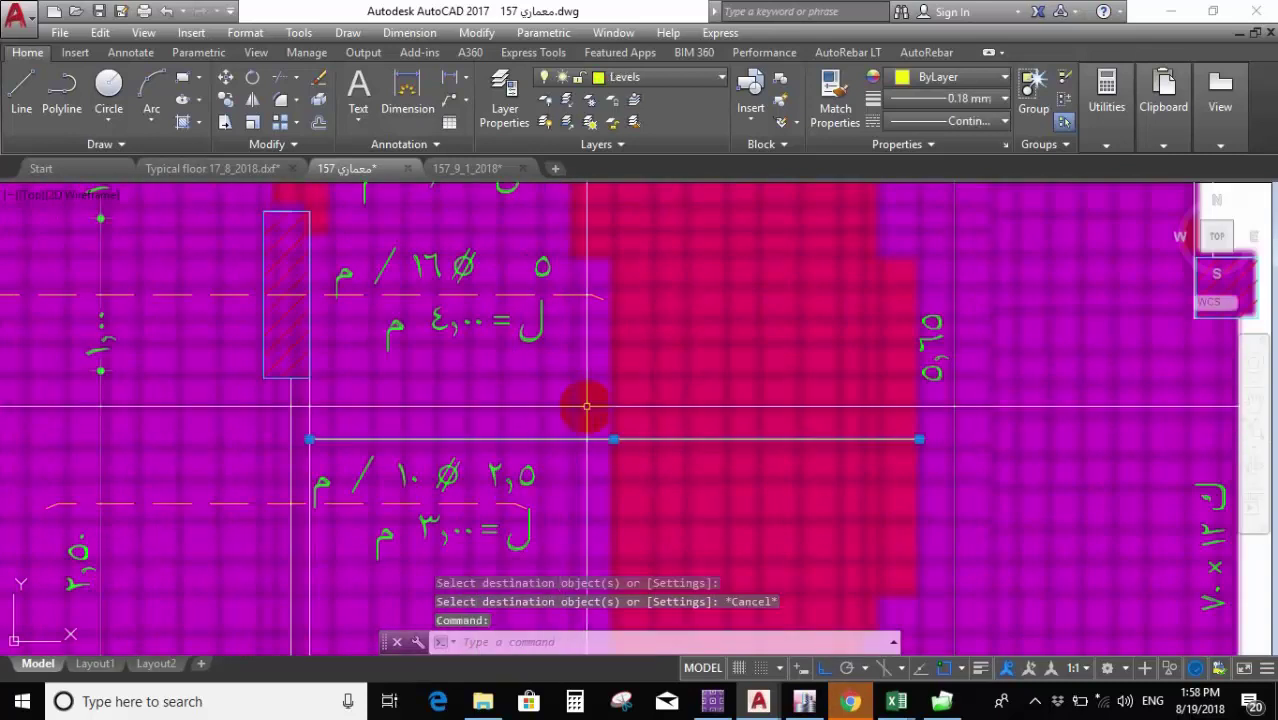
type("m")
key("Return")
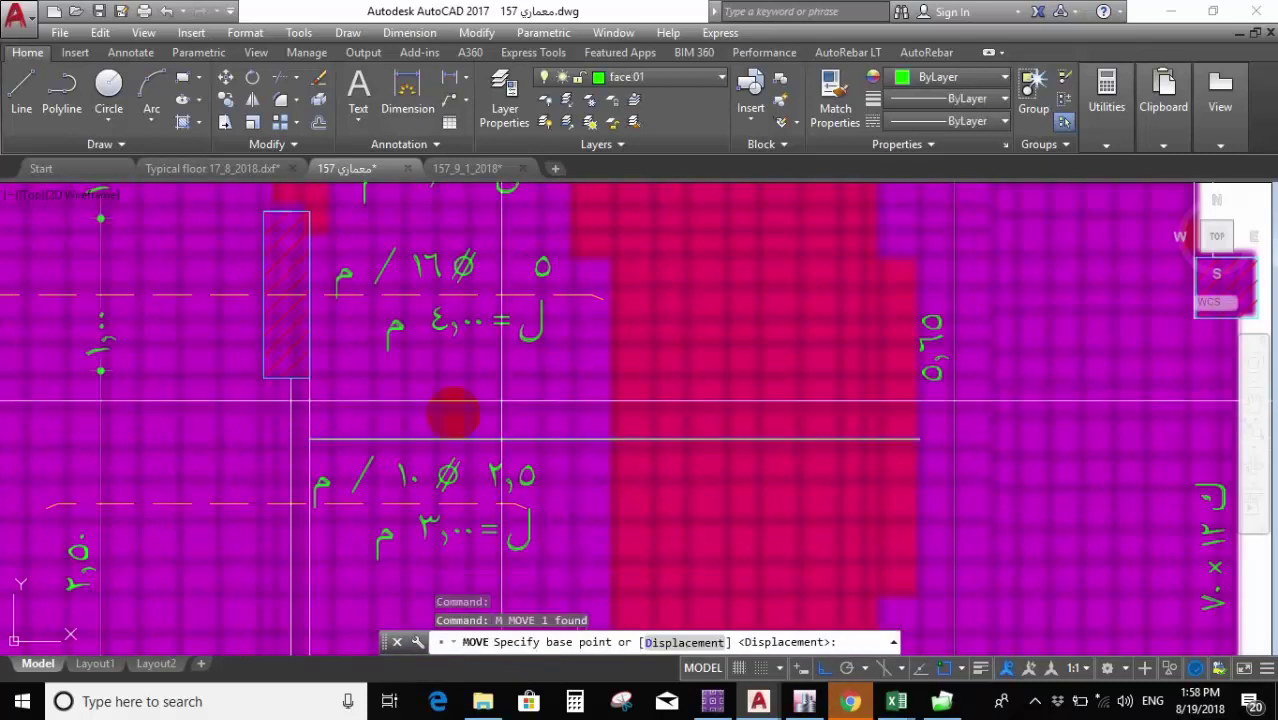
left_click(309, 438)
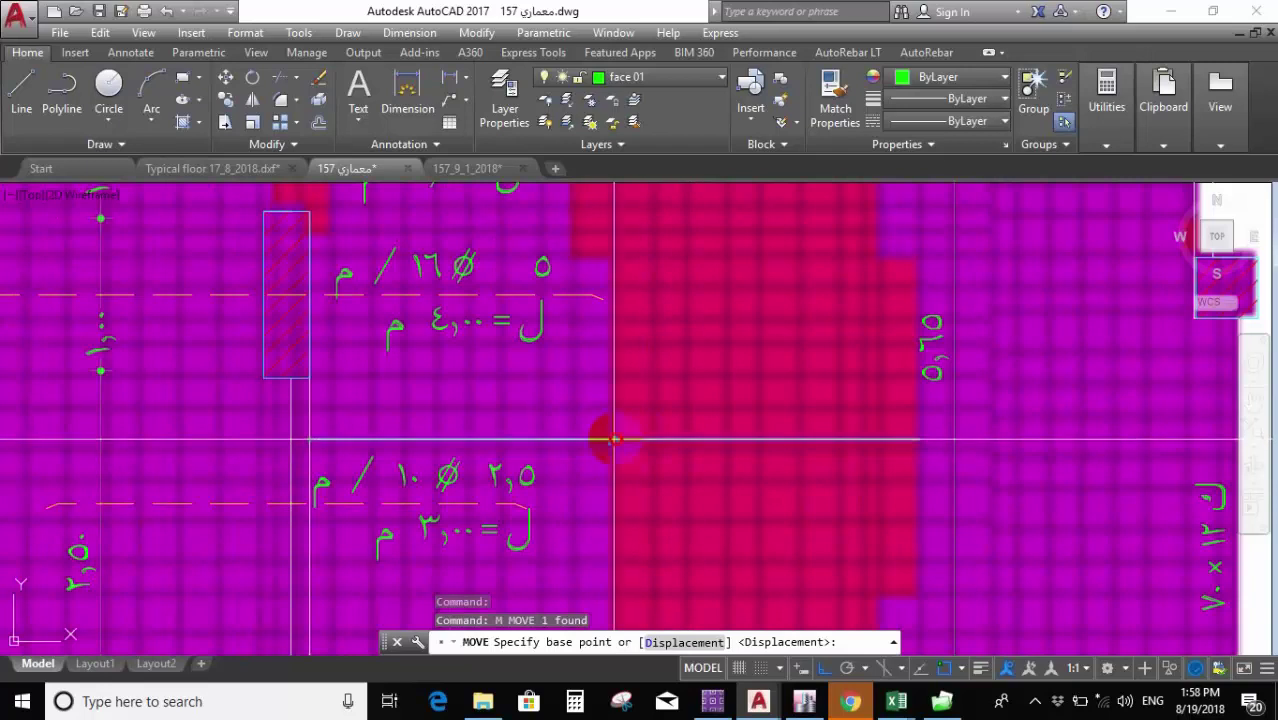
left_click(614, 438)
right_click(640, 418, "shift")
left_click(740, 268)
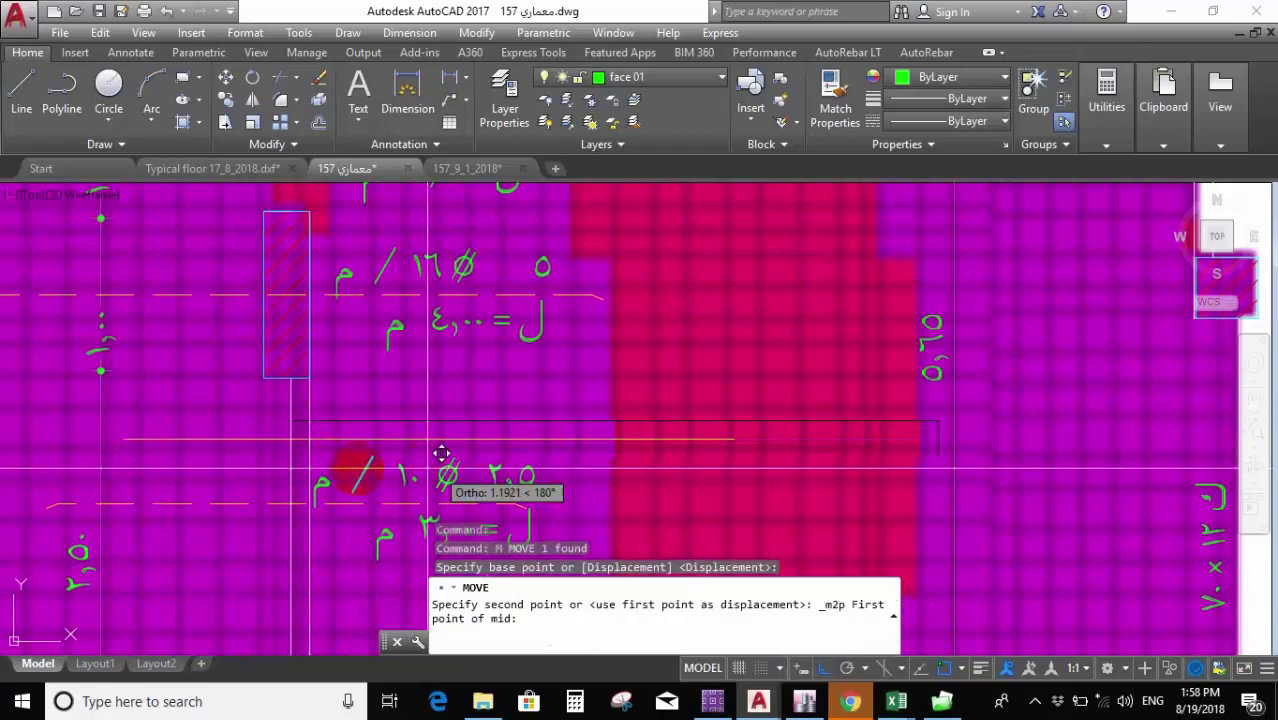
scroll(375, 462, "down", 2)
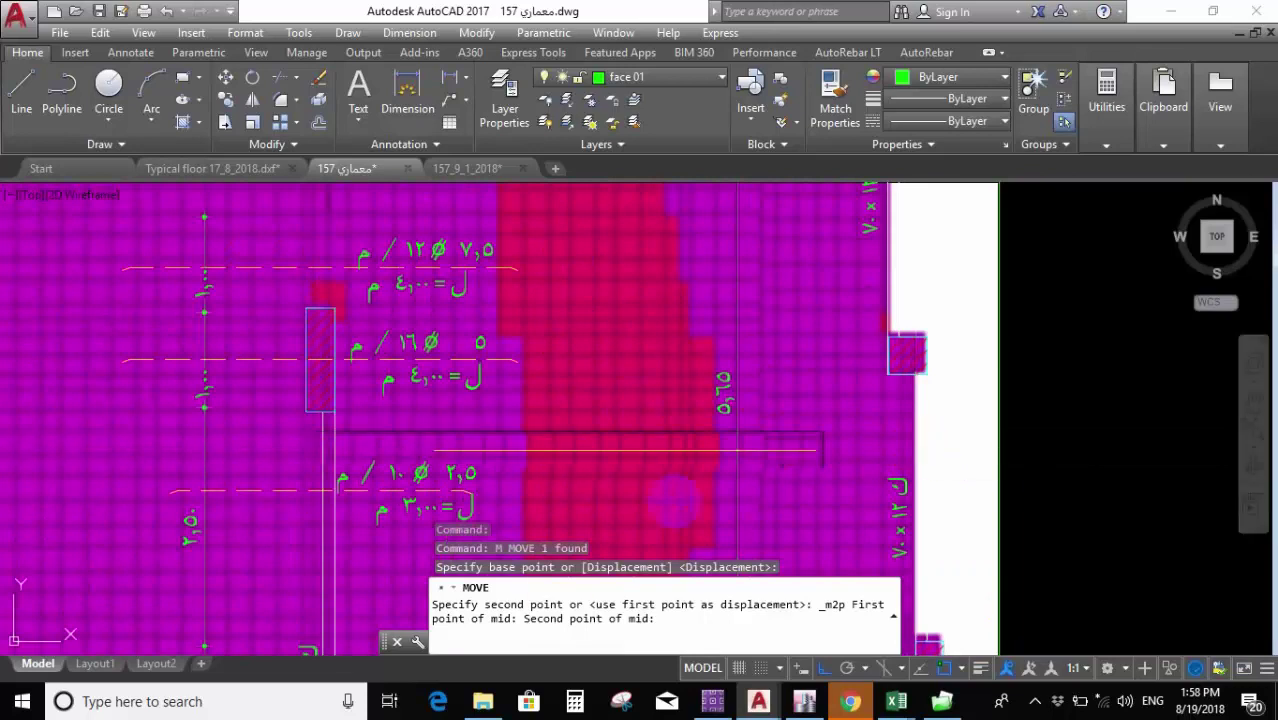
left_click(672, 517)
scroll(680, 512, "down", 2)
left_click(680, 512)
key("Escape")
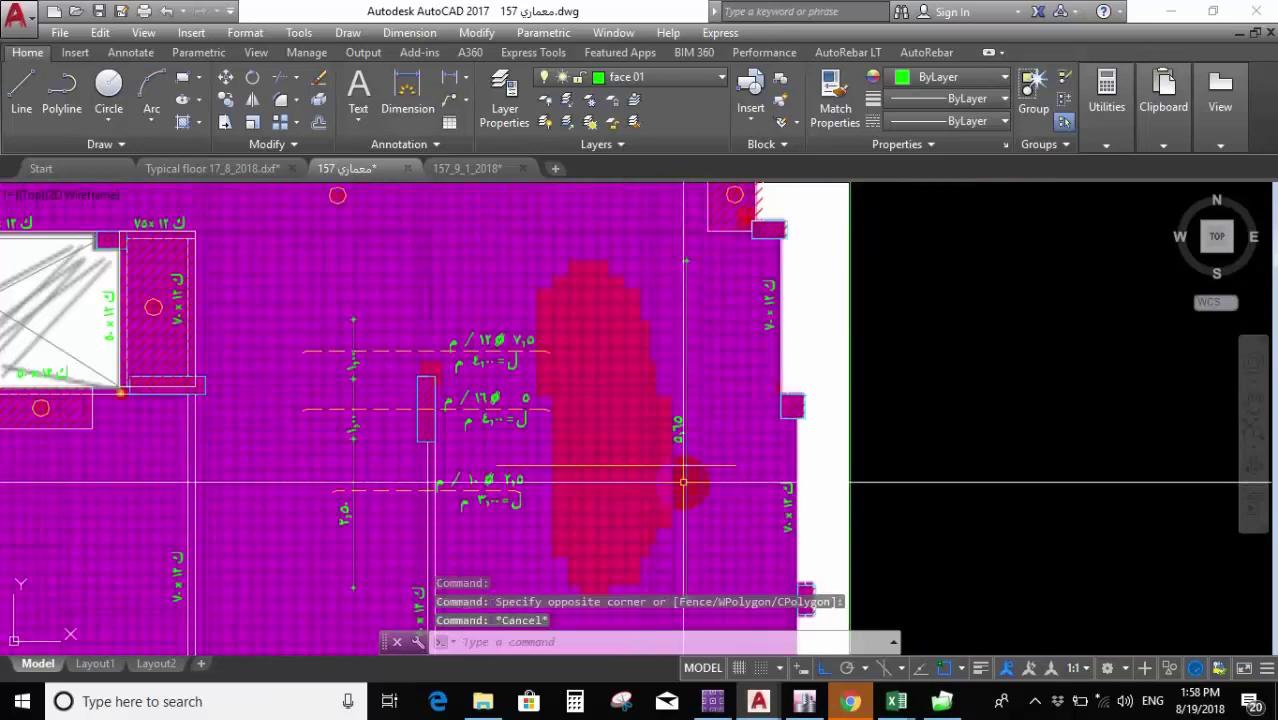
Copy the 2.5 Ø 10 / m bar label and its 3.00 m length text onto the red zone's bar line.
scroll(683, 483, "down", 4)
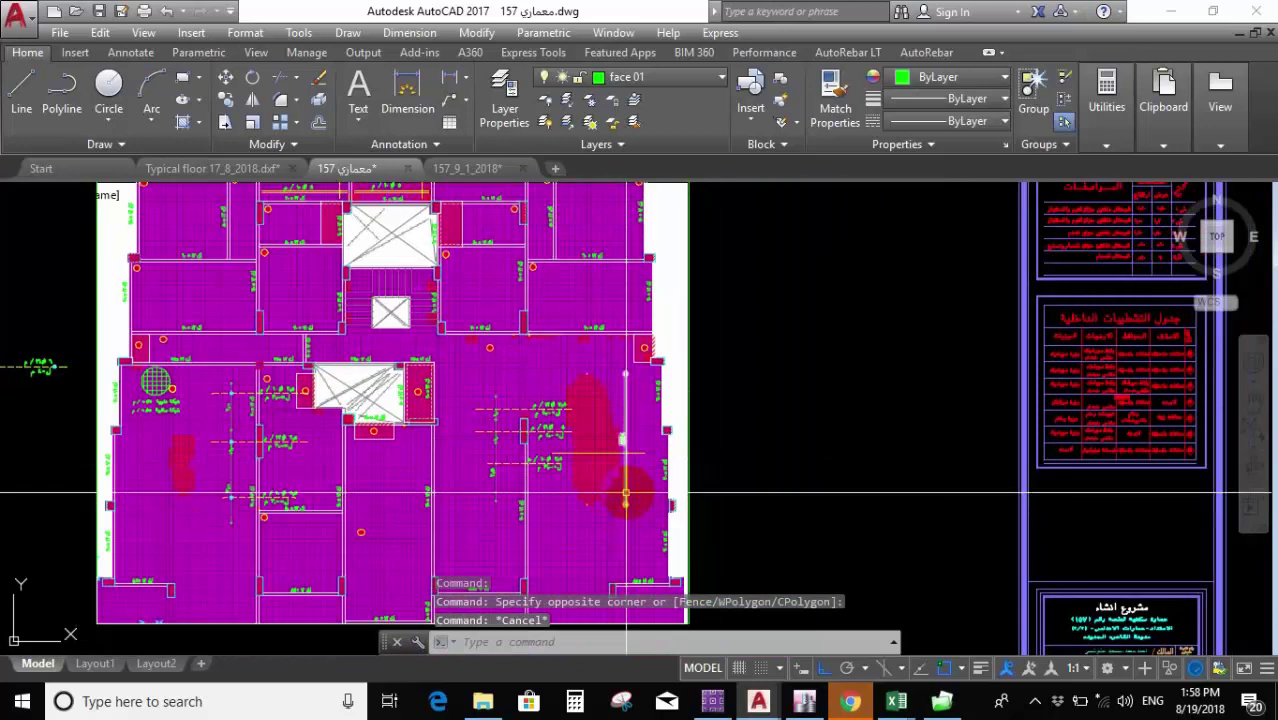
scroll(625, 493, "up", 6)
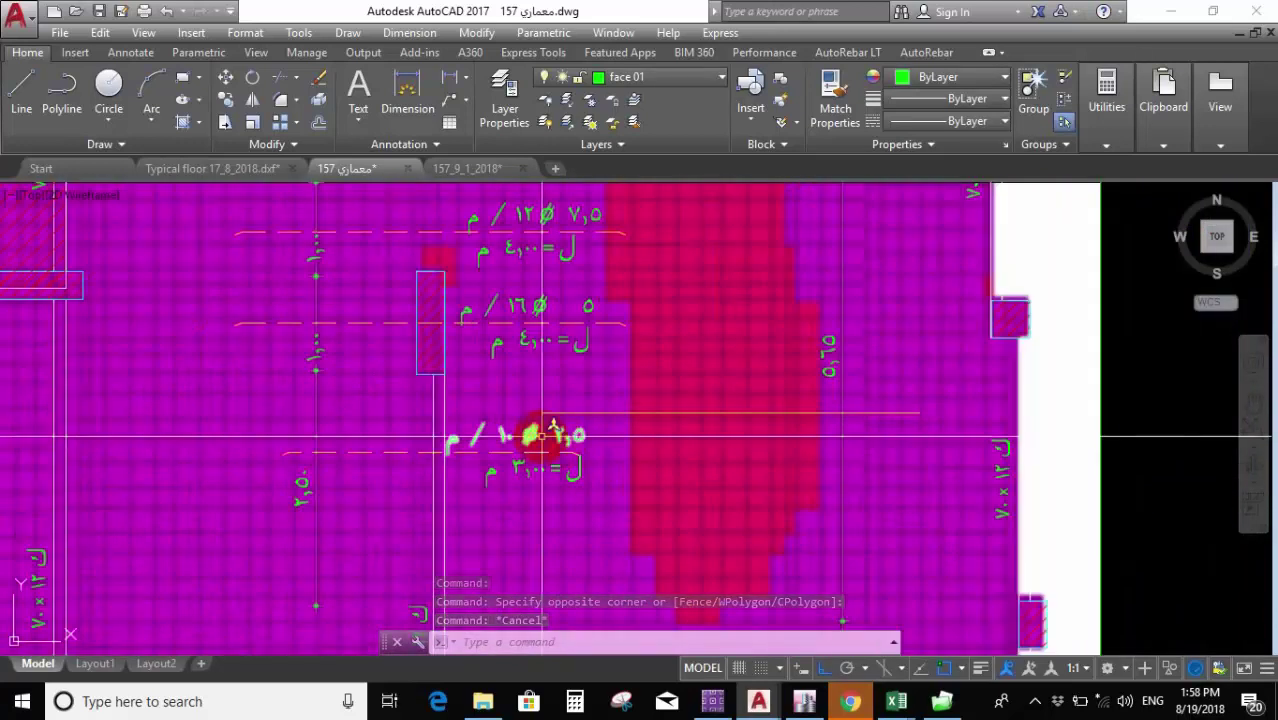
left_click(500, 441)
left_click(519, 469)
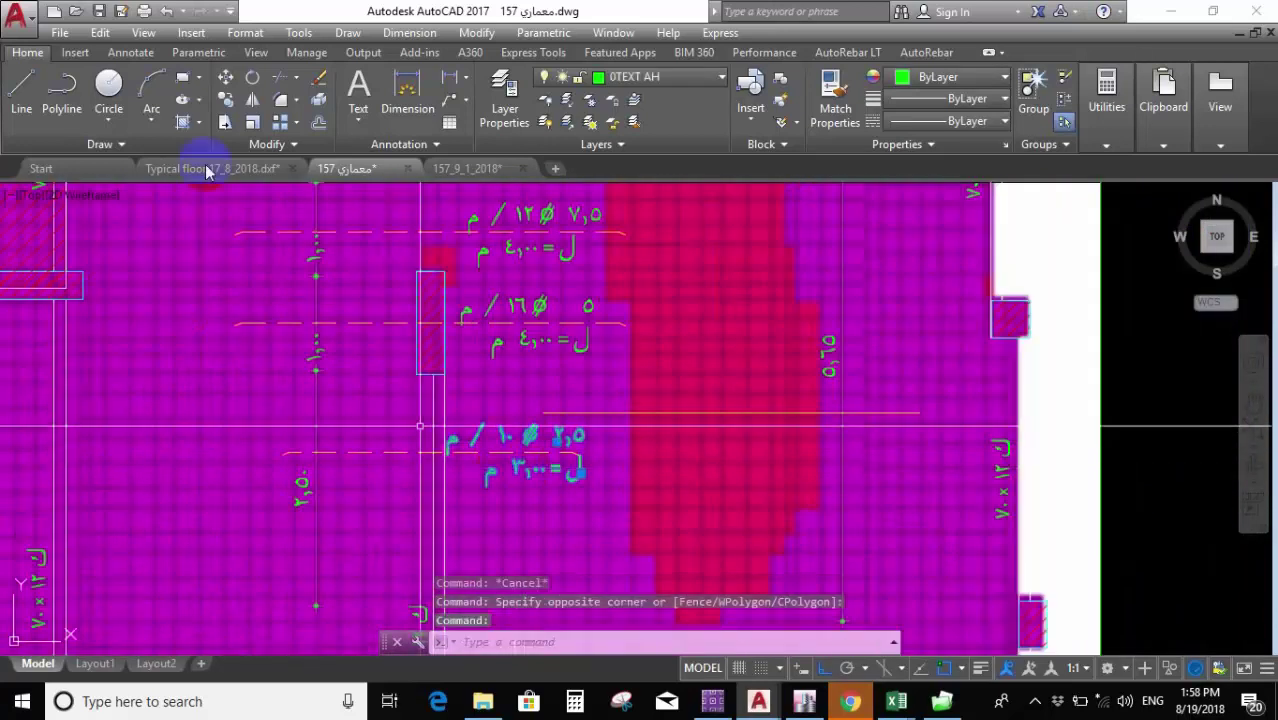
left_click(228, 99)
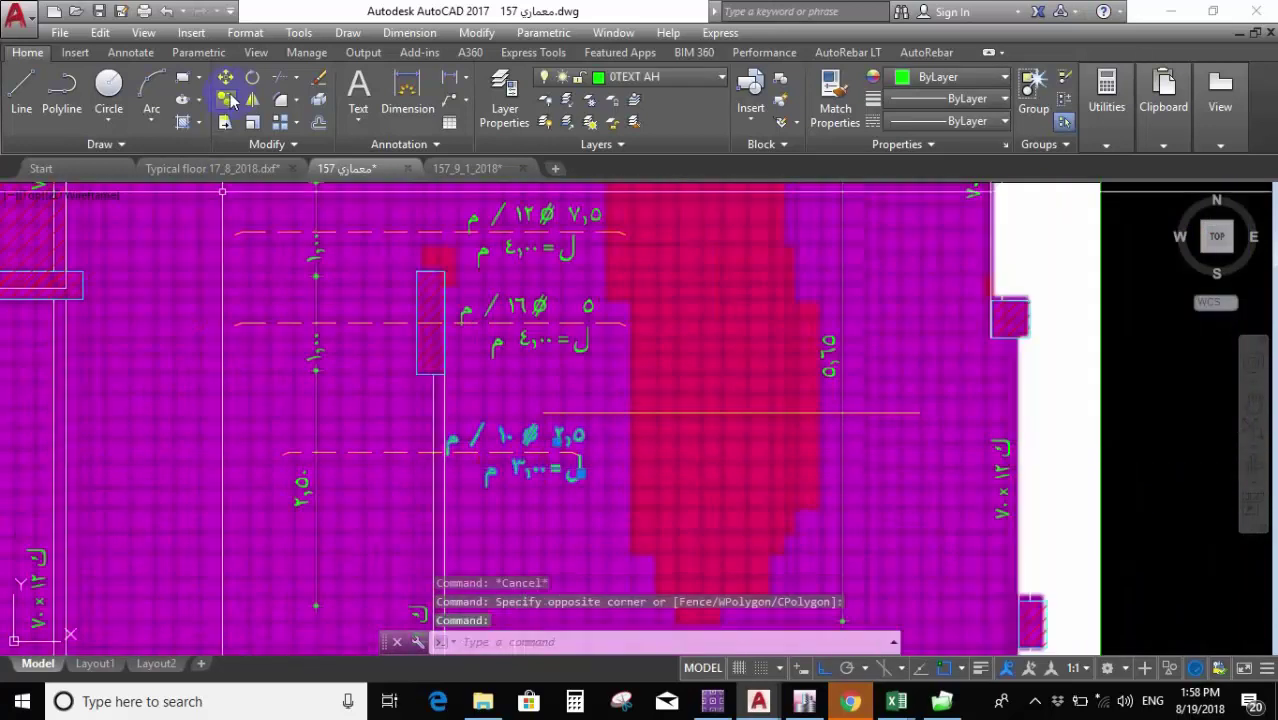
left_click(533, 456)
left_click(745, 405)
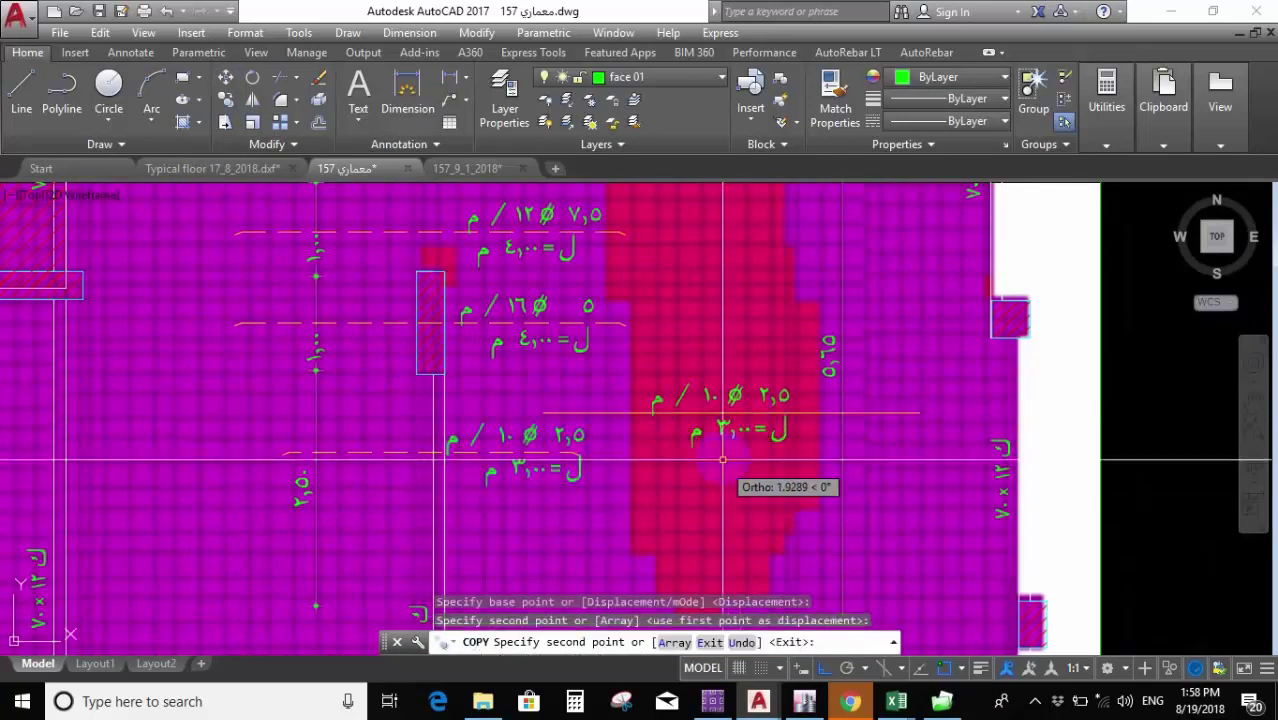
key("Escape")
Set the copied length text under the red zone's bar line to 4.00.
scroll(720, 390, "up", 4)
double_click(720, 388)
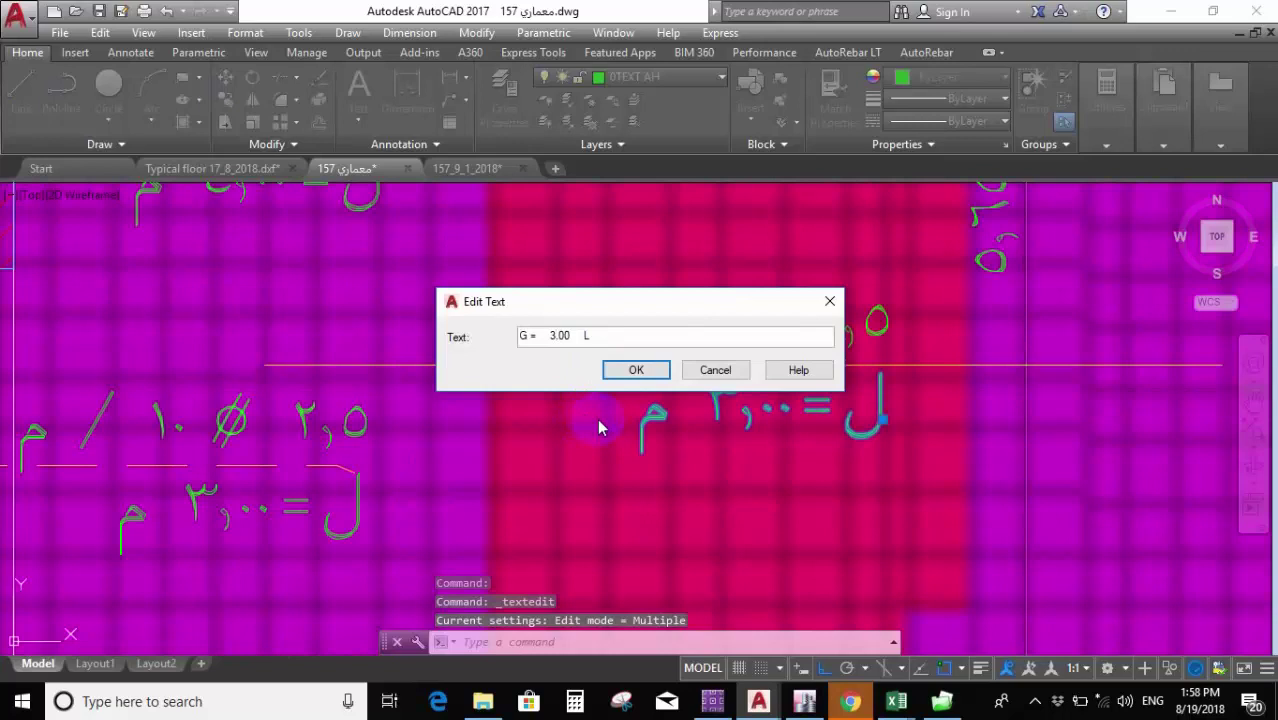
key("BackSpace")
type("4")
key("Return")
key("Escape")
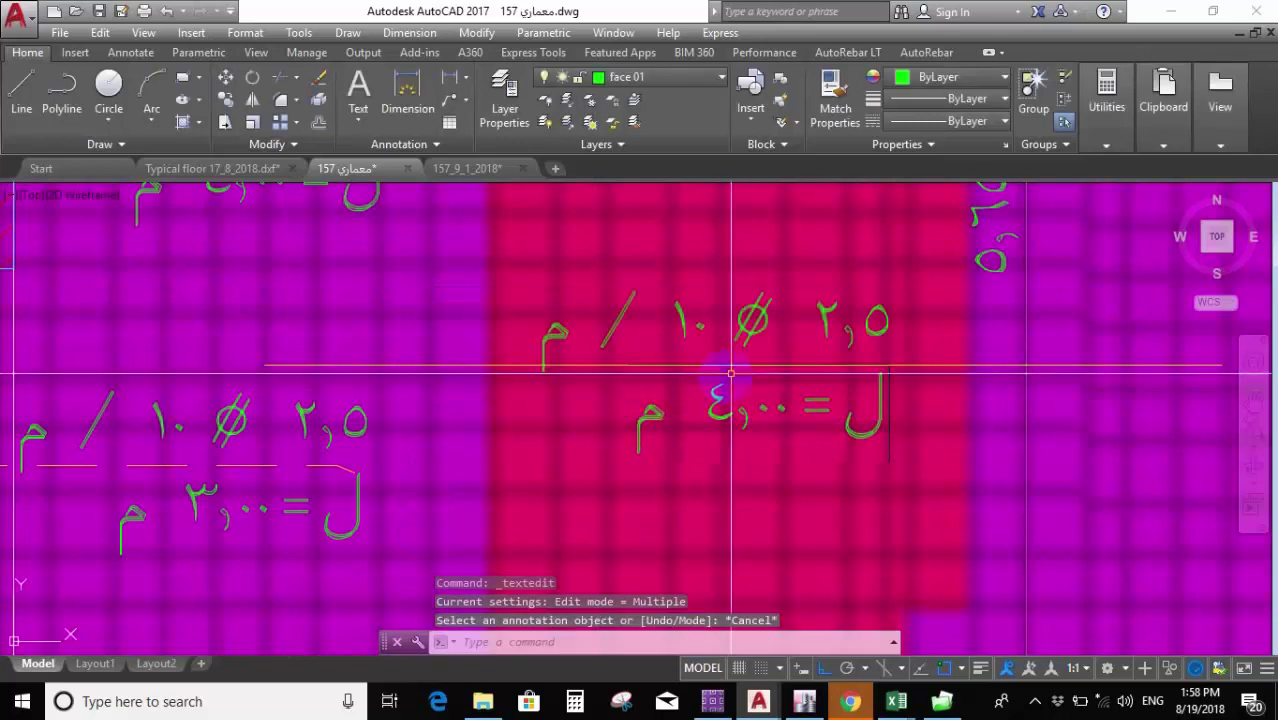
Draw a short diagonal hook line at the left end of the red zone's bar line with Ortho off.
scroll(731, 372, "down", 5)
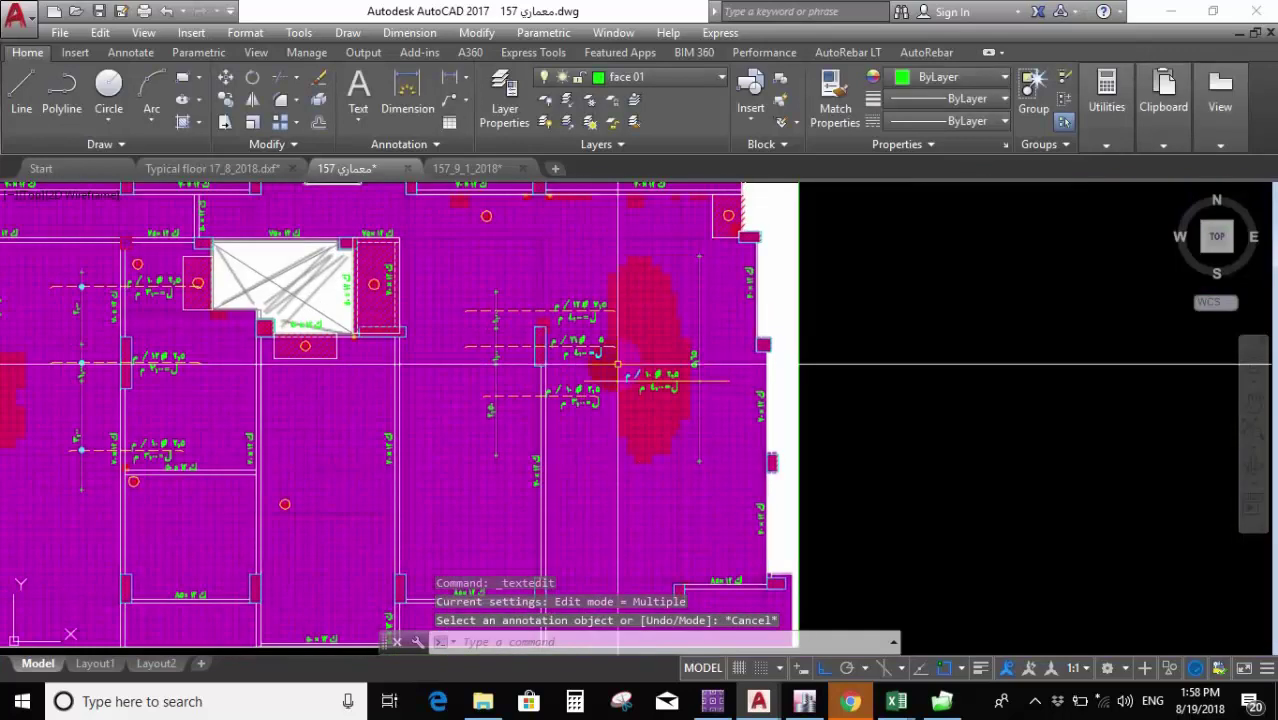
scroll(618, 365, "up", 5)
scroll(494, 399, "down", 2)
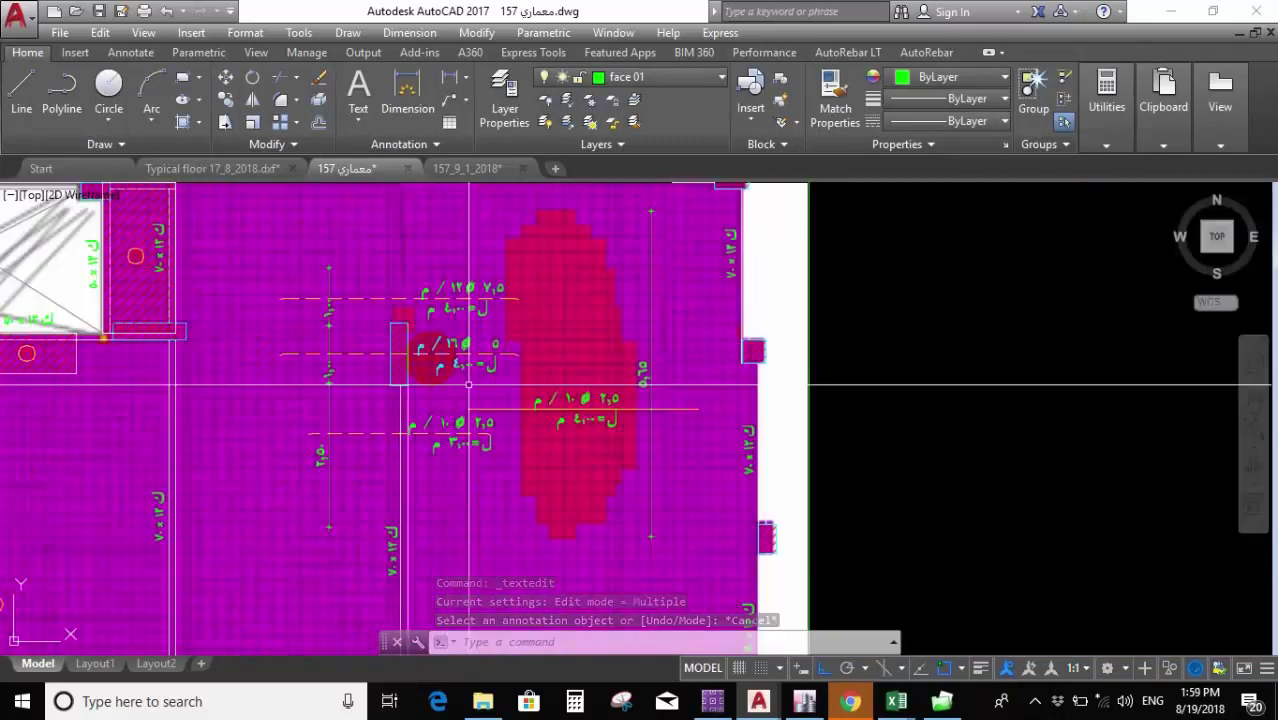
scroll(468, 384, "up", 5)
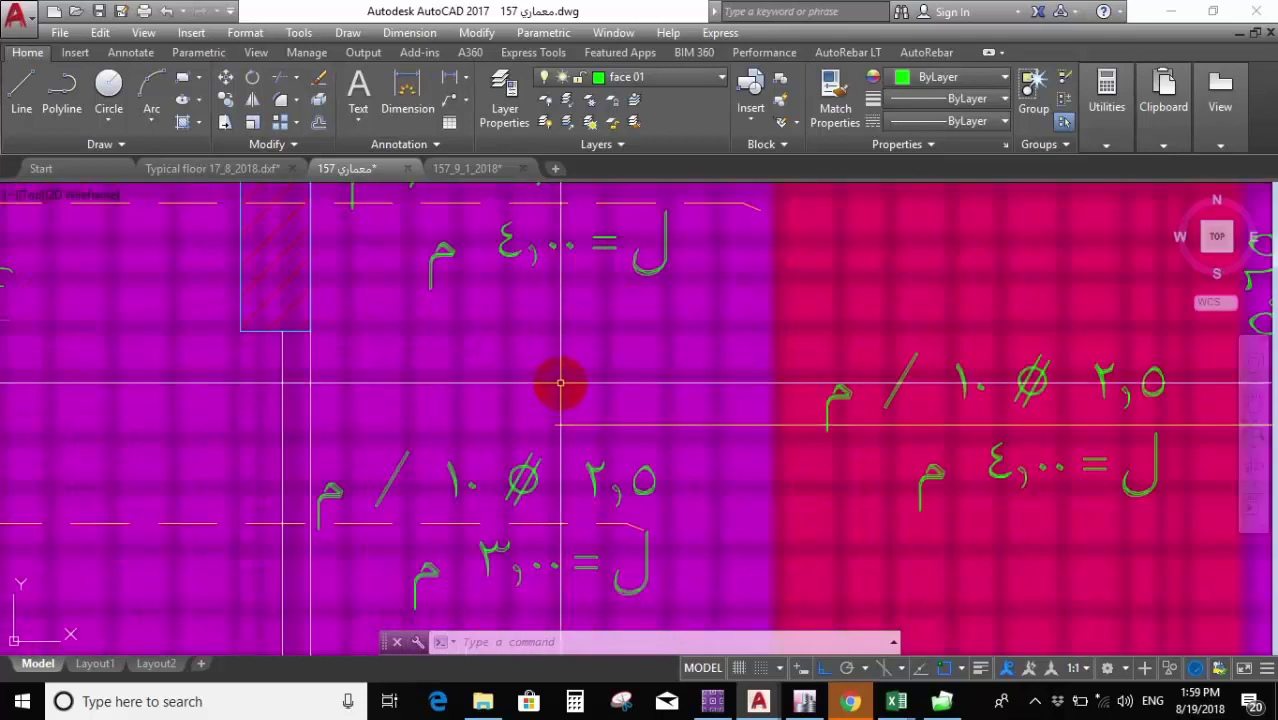
type("l")
key("Return")
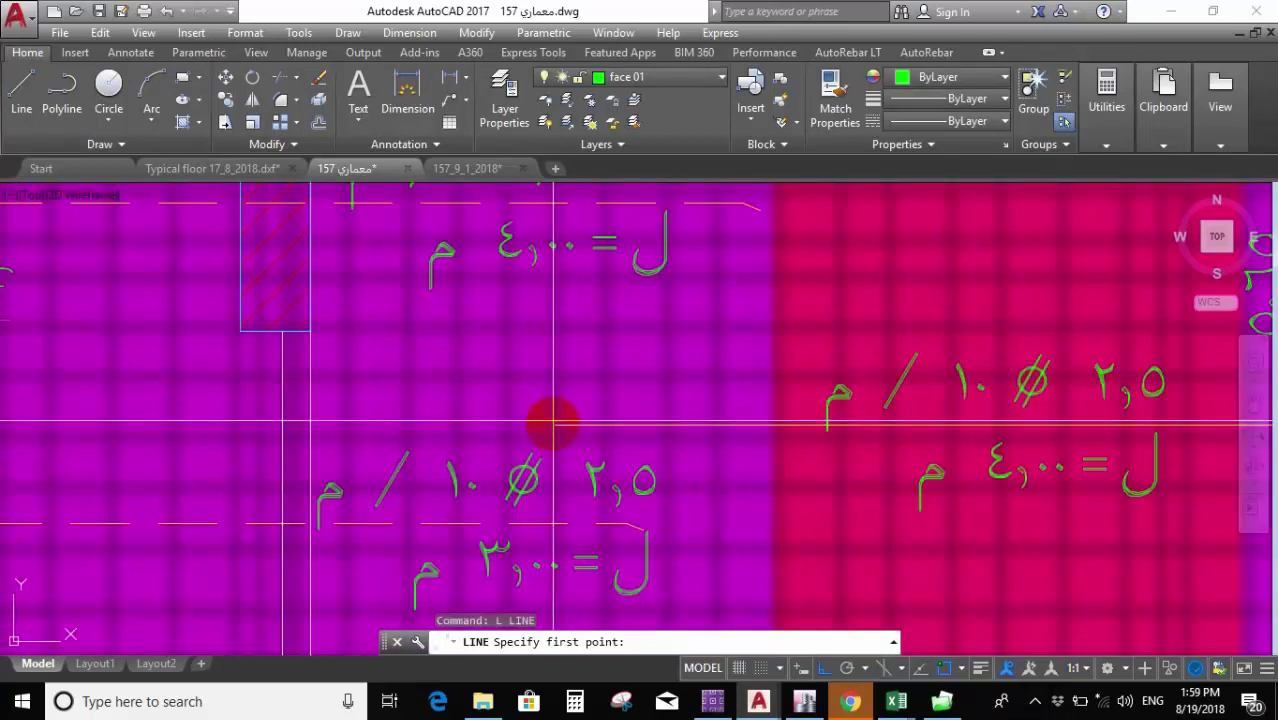
left_click(555, 425)
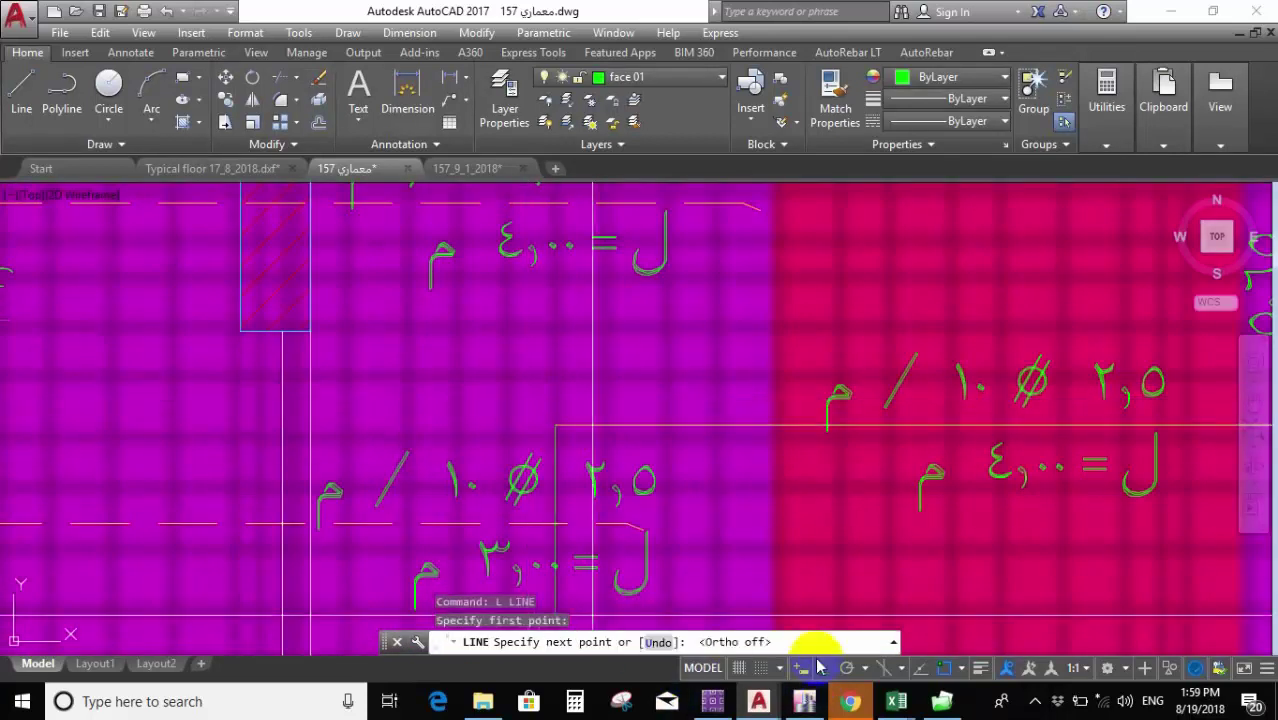
scroll(560, 438, "up", 5)
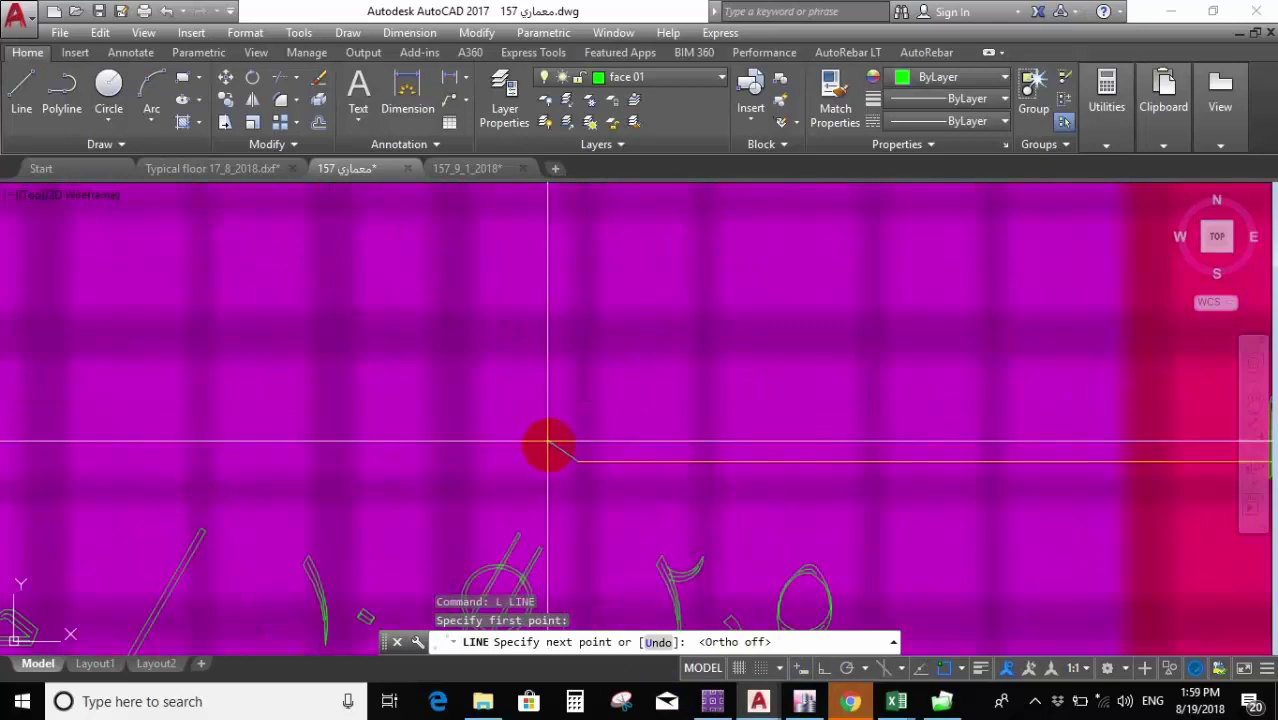
key("Escape")
scroll(530, 446, "down", 3)
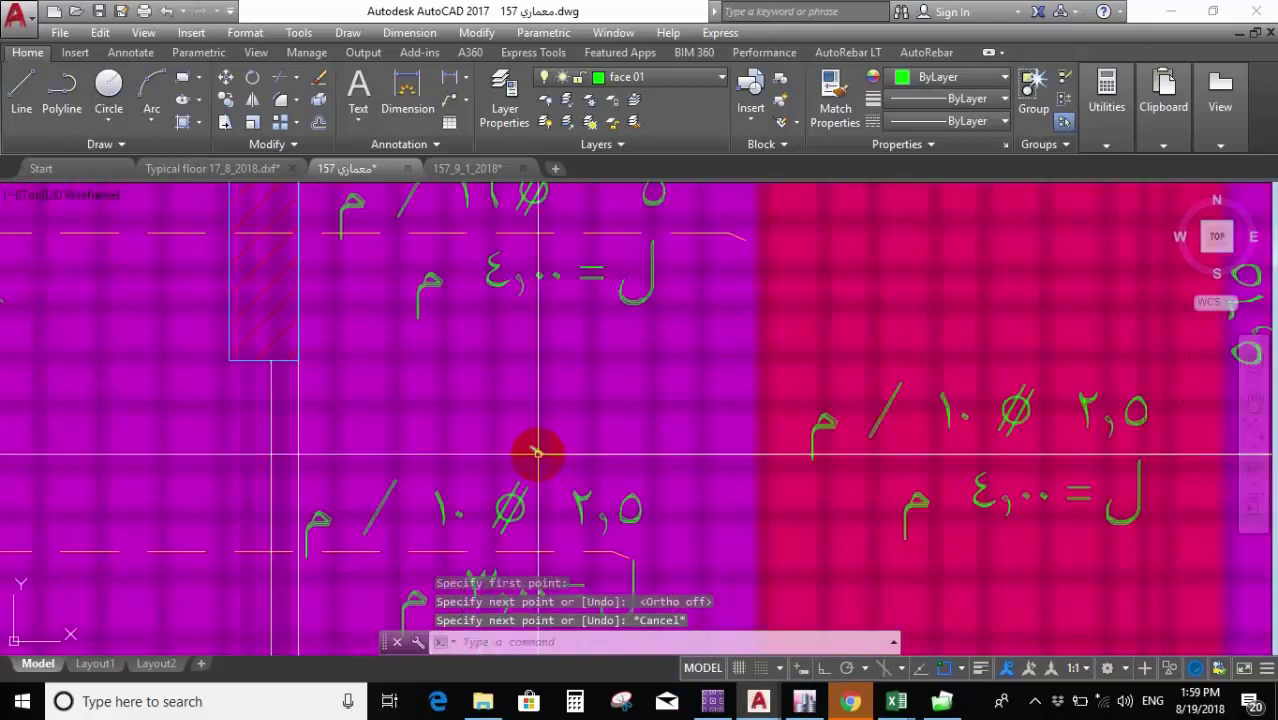
scroll(421, 298, "down", 3)
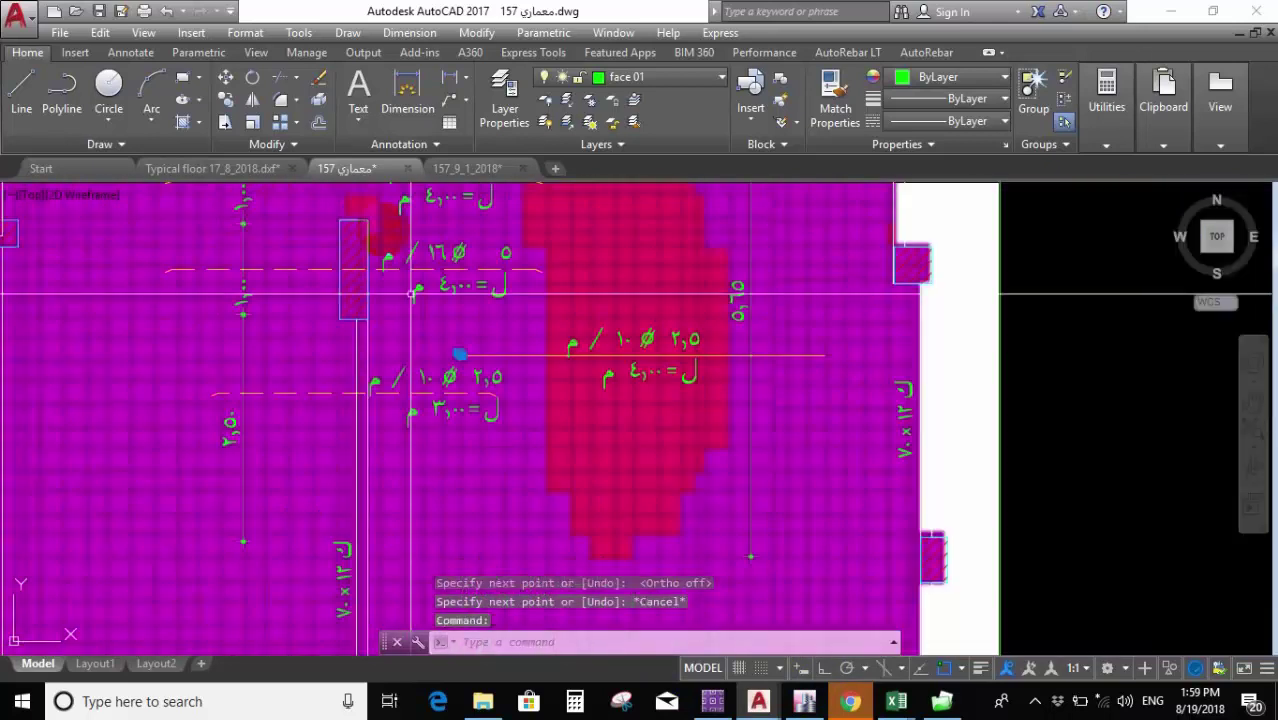
left_click(254, 100)
left_click(644, 355)
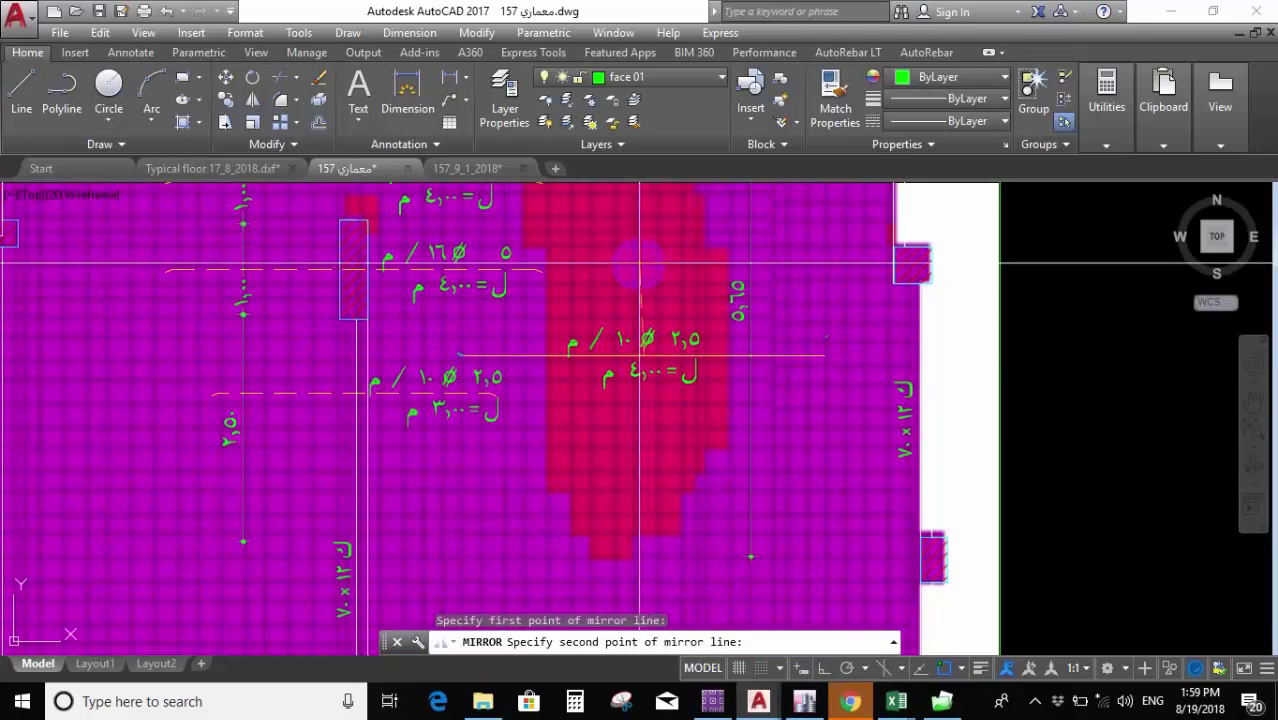
key("Escape")
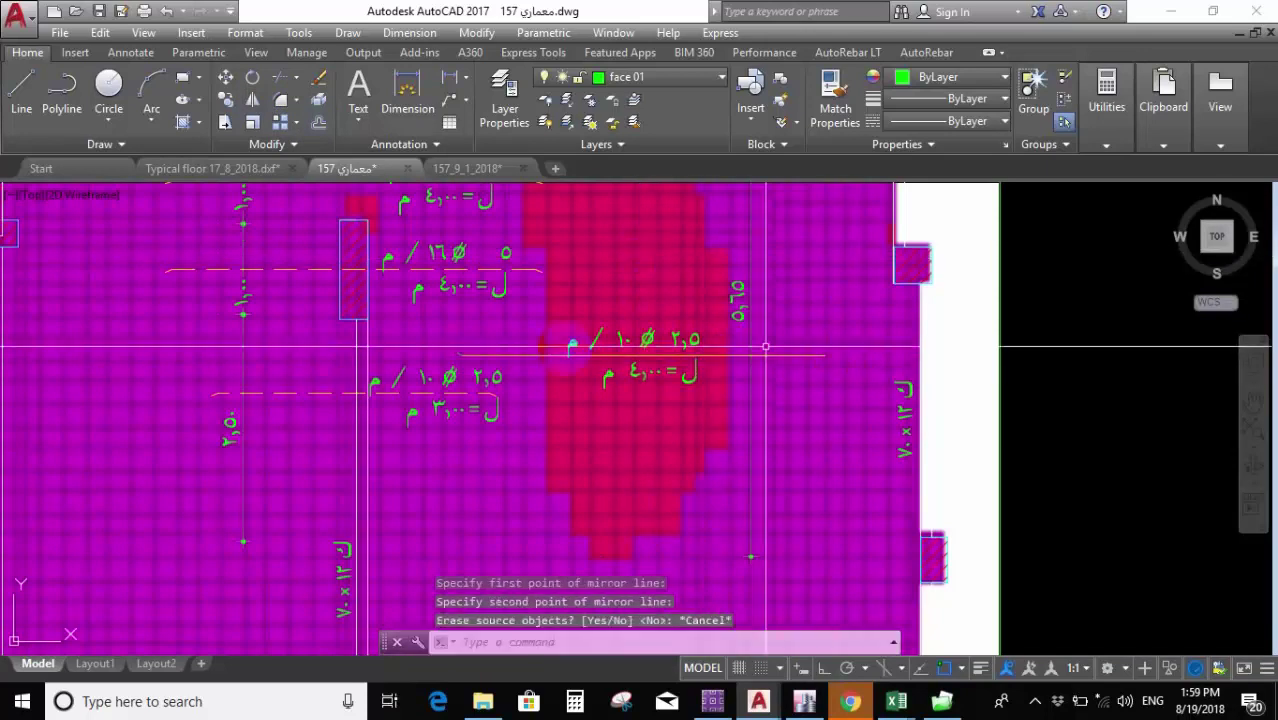
Mirror the hook to the bar line's right end about a vertical axis through its midpoint with Ortho on, keeping the original.
scroll(460, 355, "up", 4)
left_click(470, 328)
left_click(490, 350)
type("mi")
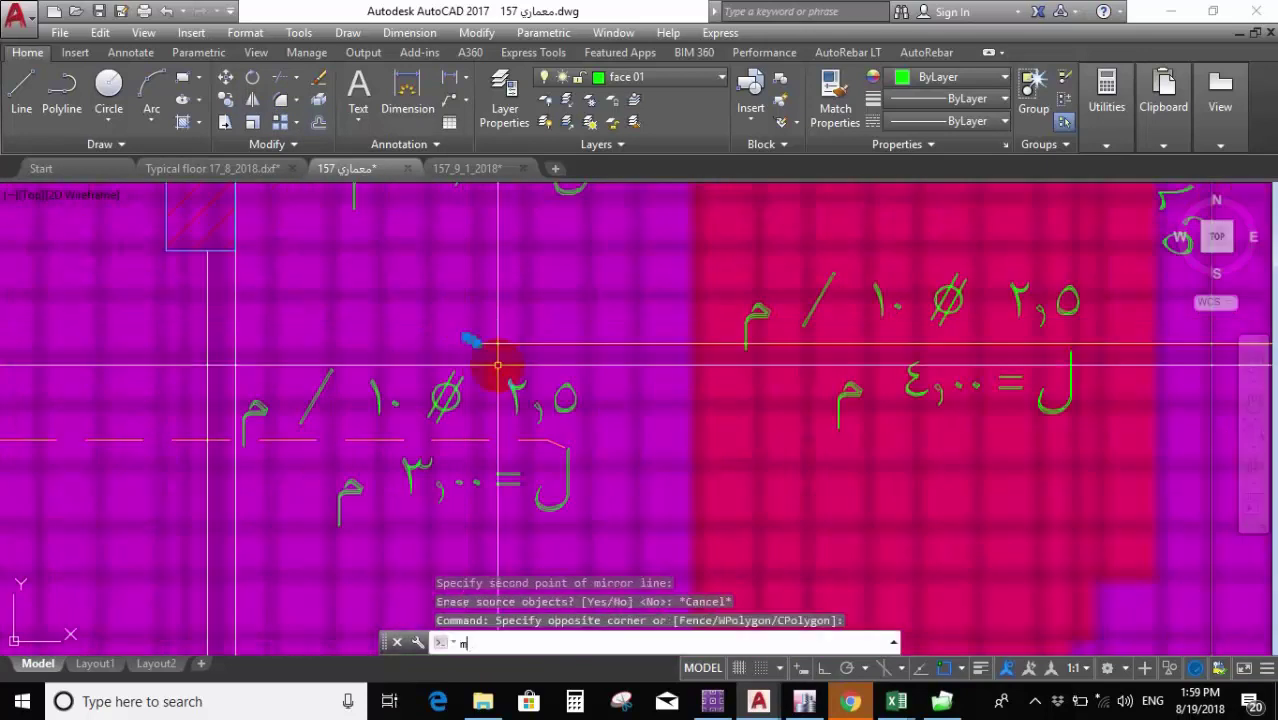
key("Return")
scroll(770, 368, "down", 3)
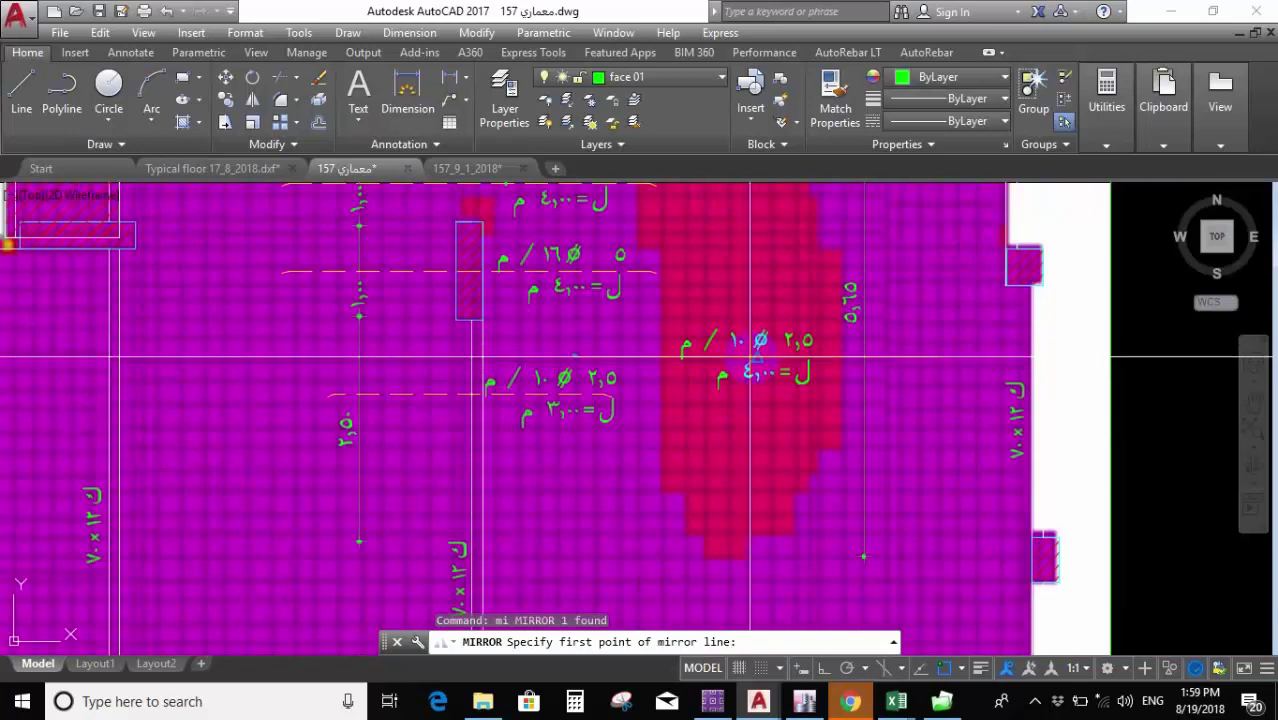
left_click(757, 355)
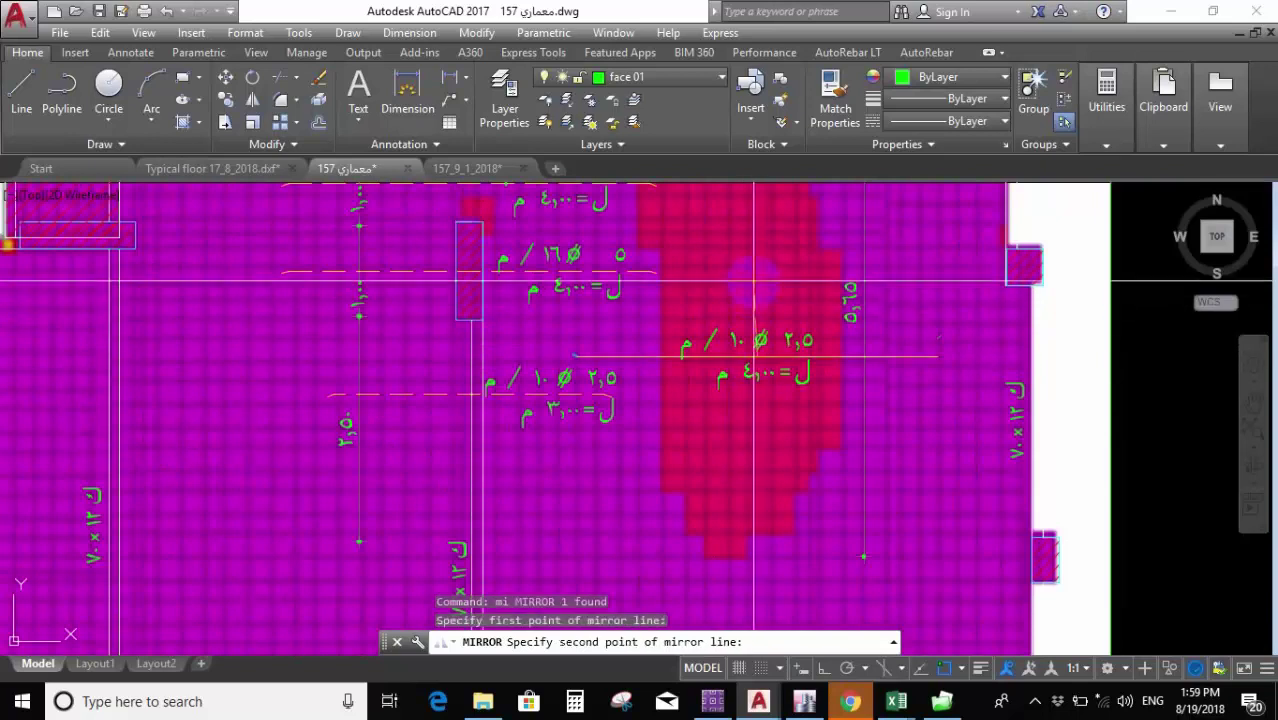
key("F8")
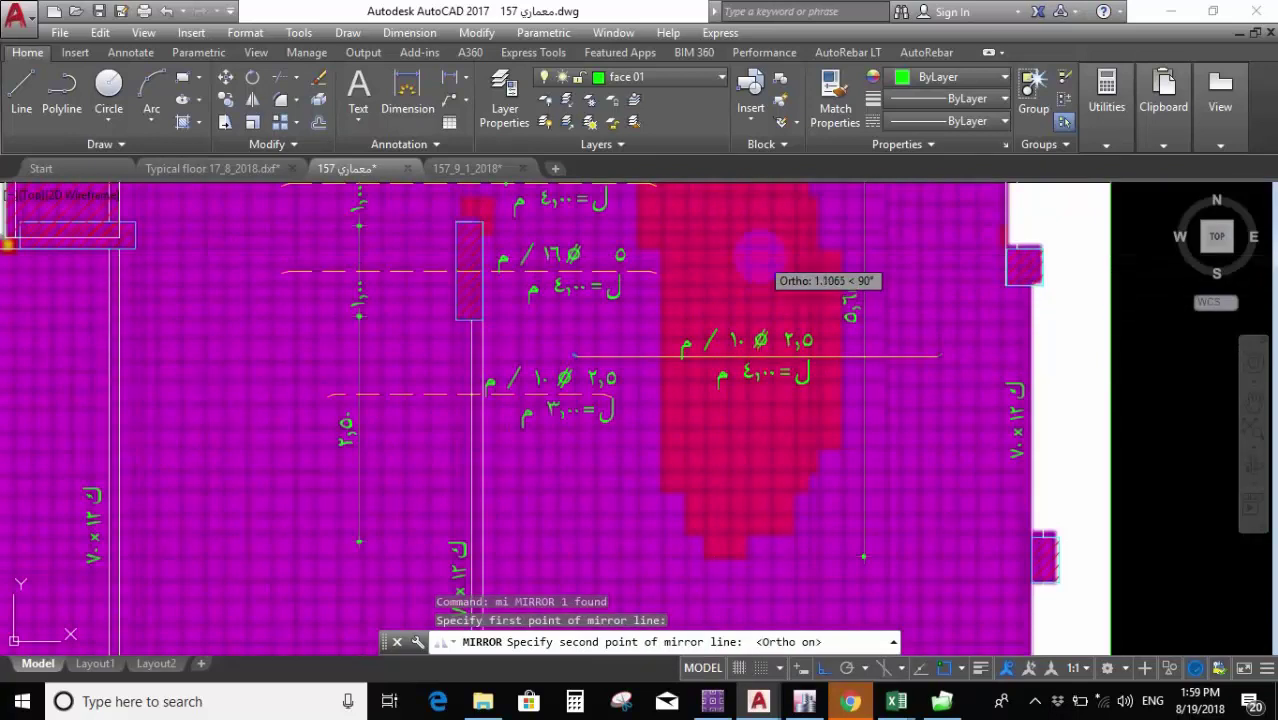
left_click(760, 256)
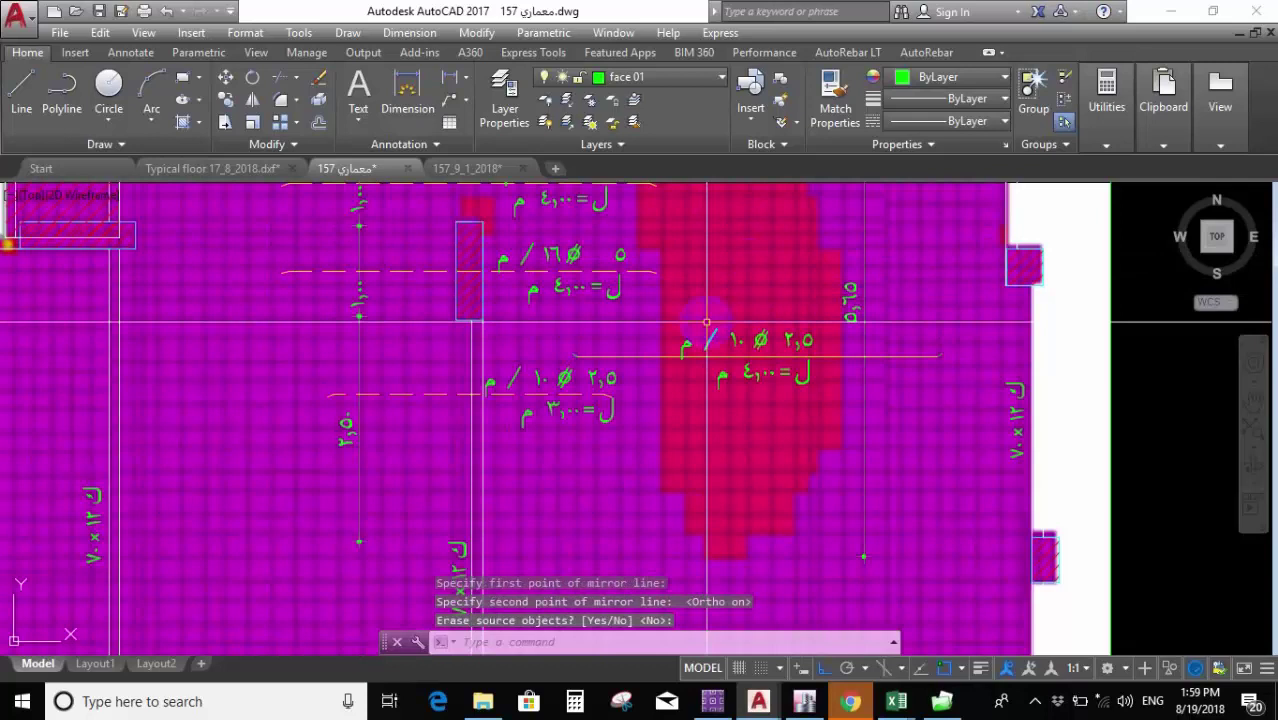
Match the properties of the red zone's bar line onto the diagonal hooks at both of its ends.
key("Return")
type("ma")
key("Return")
scroll(606, 389, "up", 5)
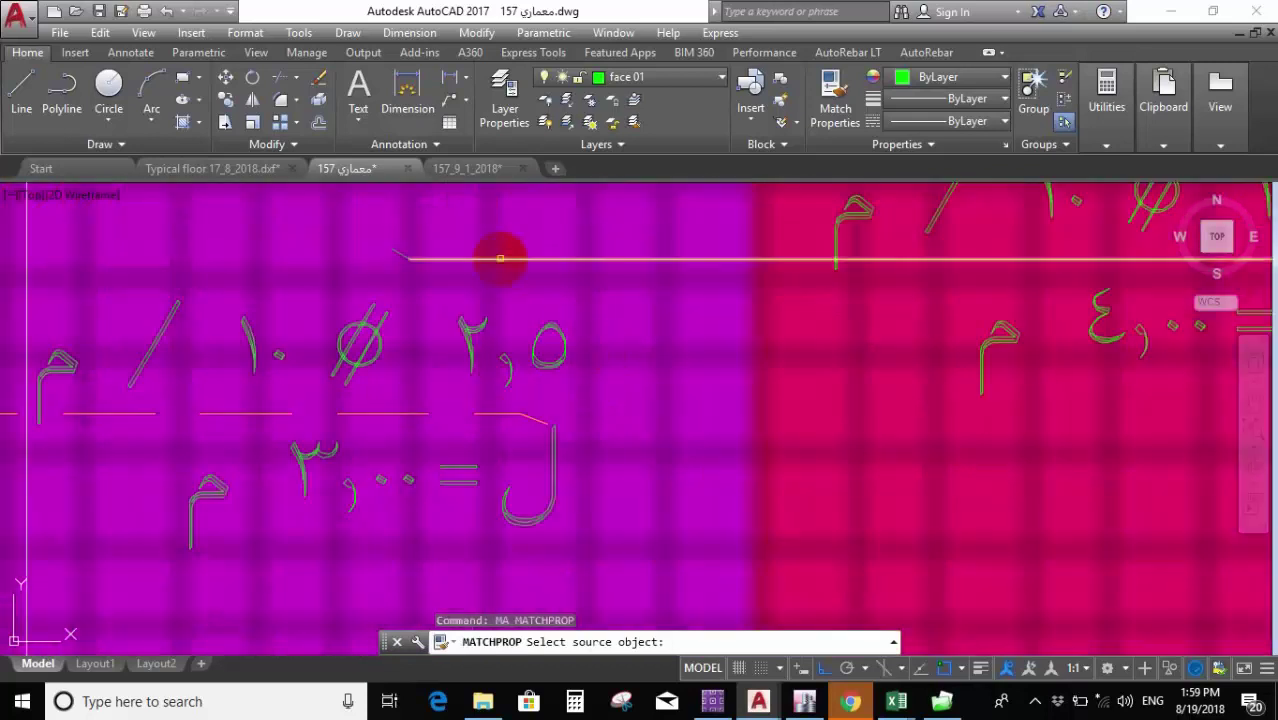
left_click(500, 258)
left_click(379, 251)
scroll(485, 305, "down", 3)
left_click(769, 311)
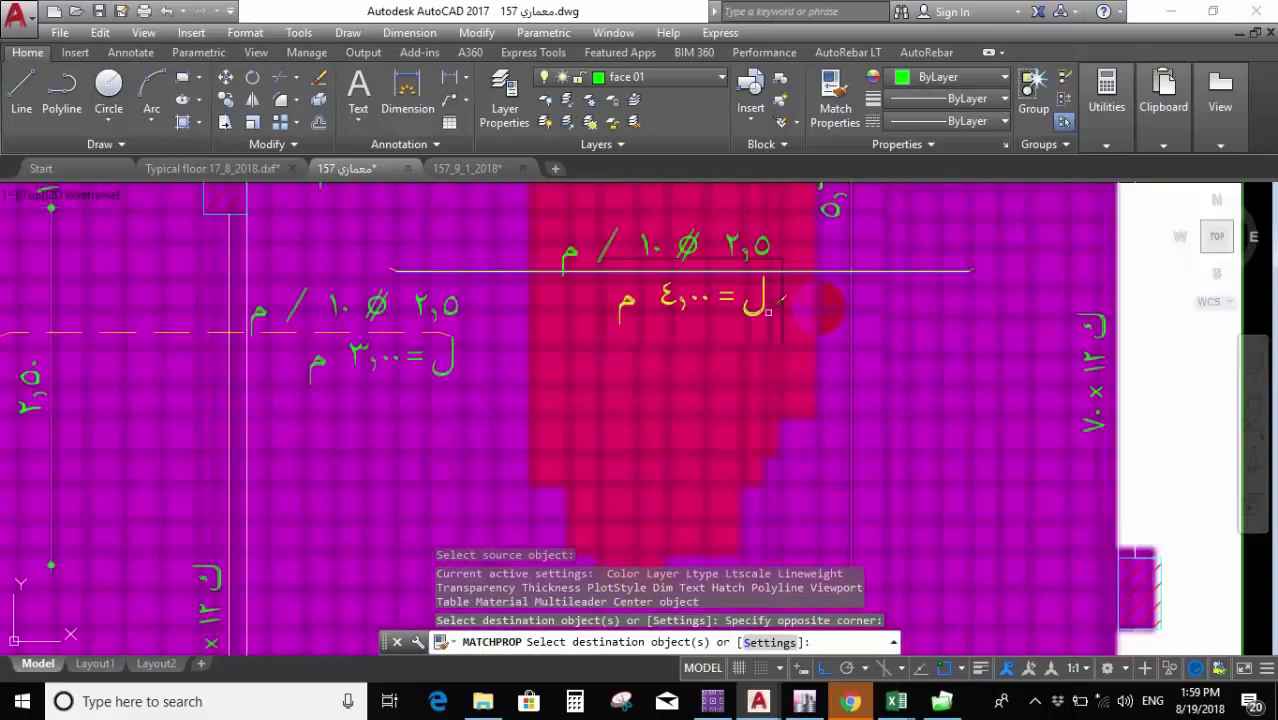
scroll(960, 255, "up", 1)
left_click(933, 285)
left_click(901, 320)
key("Escape")
scroll(883, 302, "up", 1)
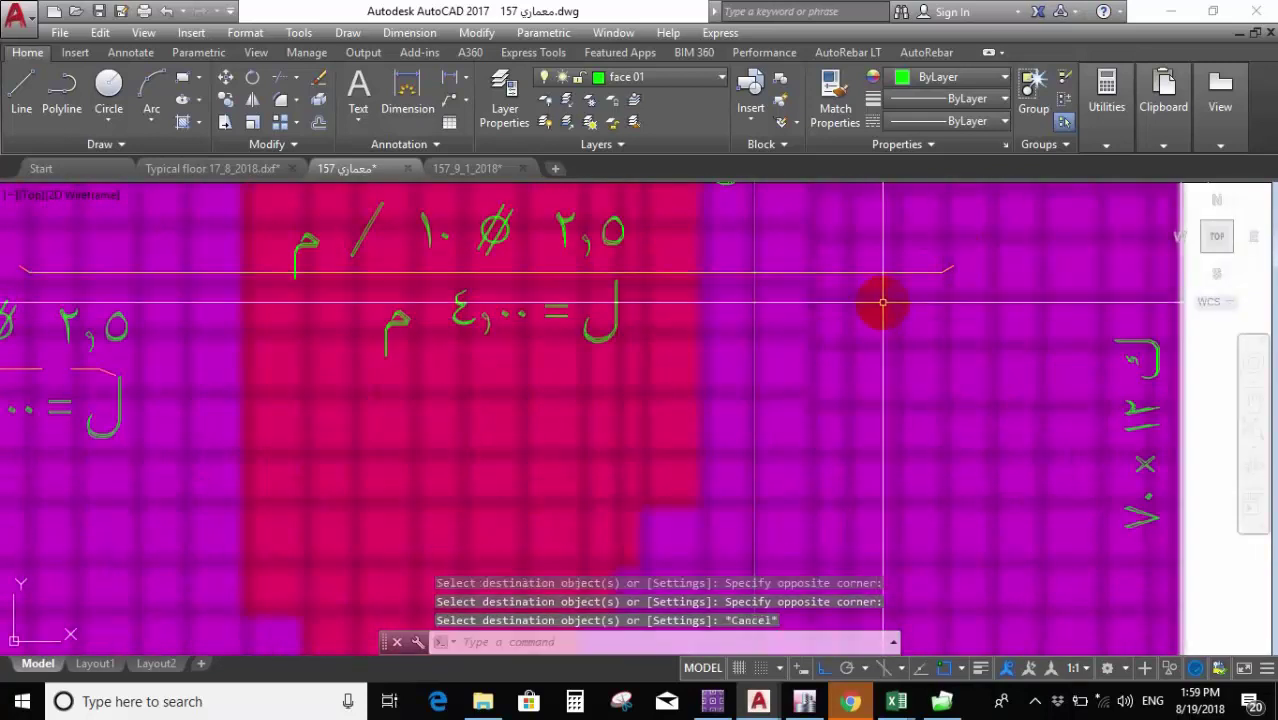
Copy a circular marker from the western bars, with Ortho off, to where the 7.5 Ø 12 / m bar crosses its dimension line.
scroll(883, 302, "down", 4)
scroll(707, 337, "up", 3)
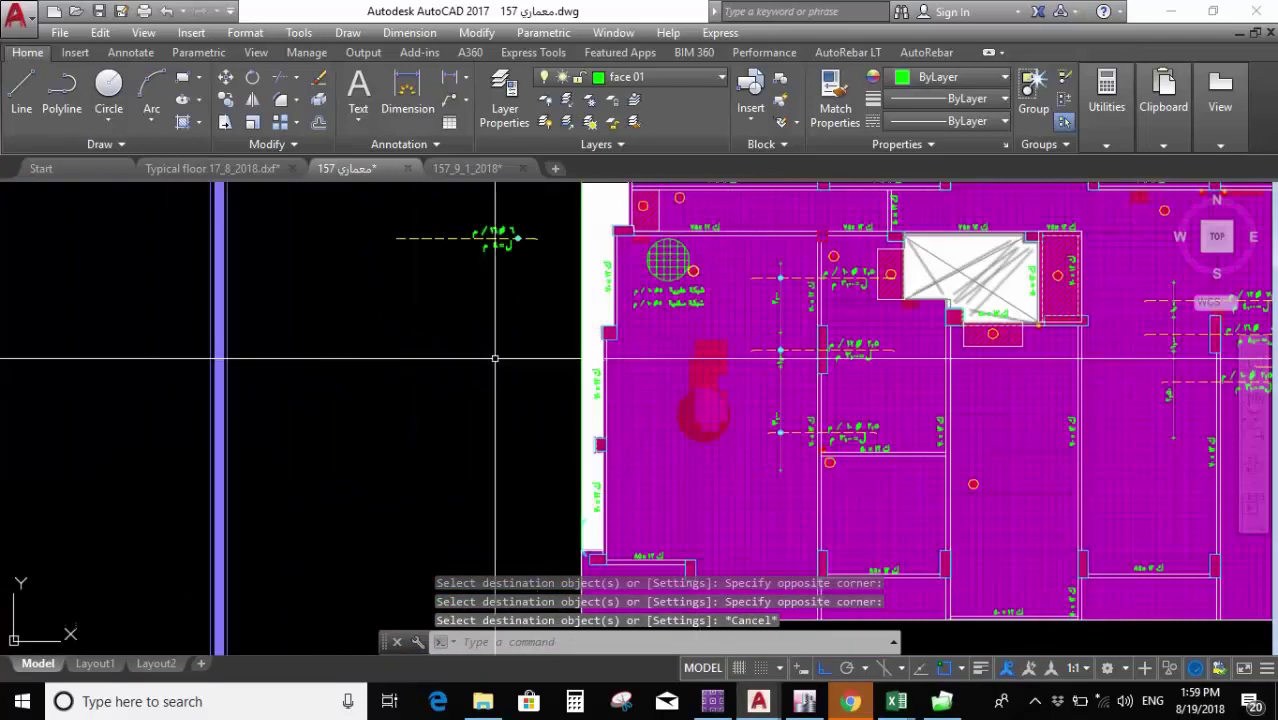
scroll(495, 357, "up", 6)
left_click(513, 325)
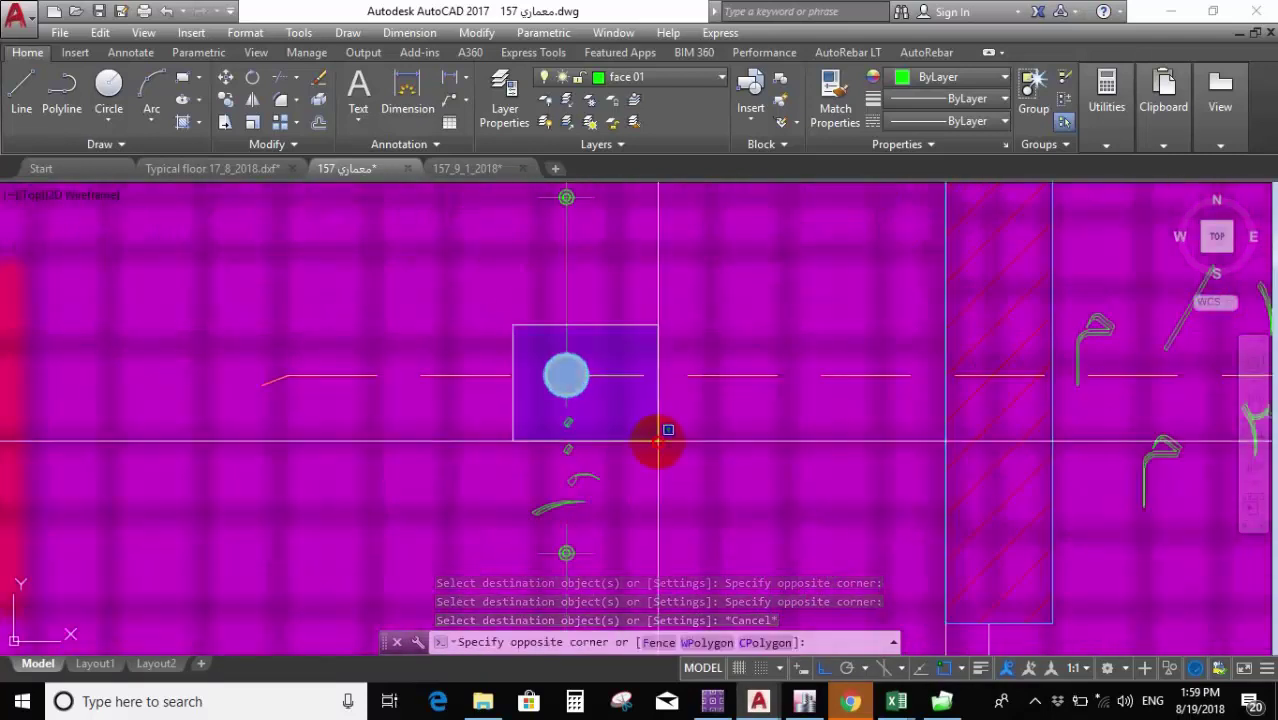
left_click(658, 440)
left_click(823, 668)
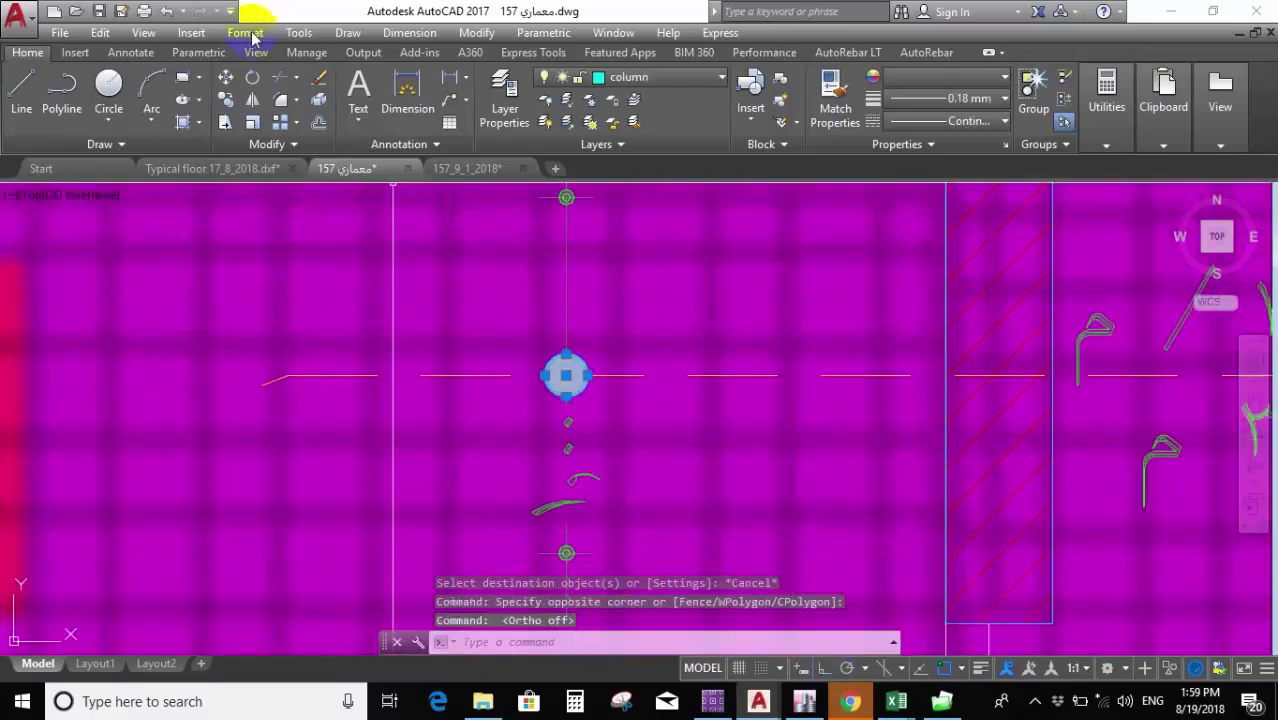
left_click(227, 98)
left_click(566, 375)
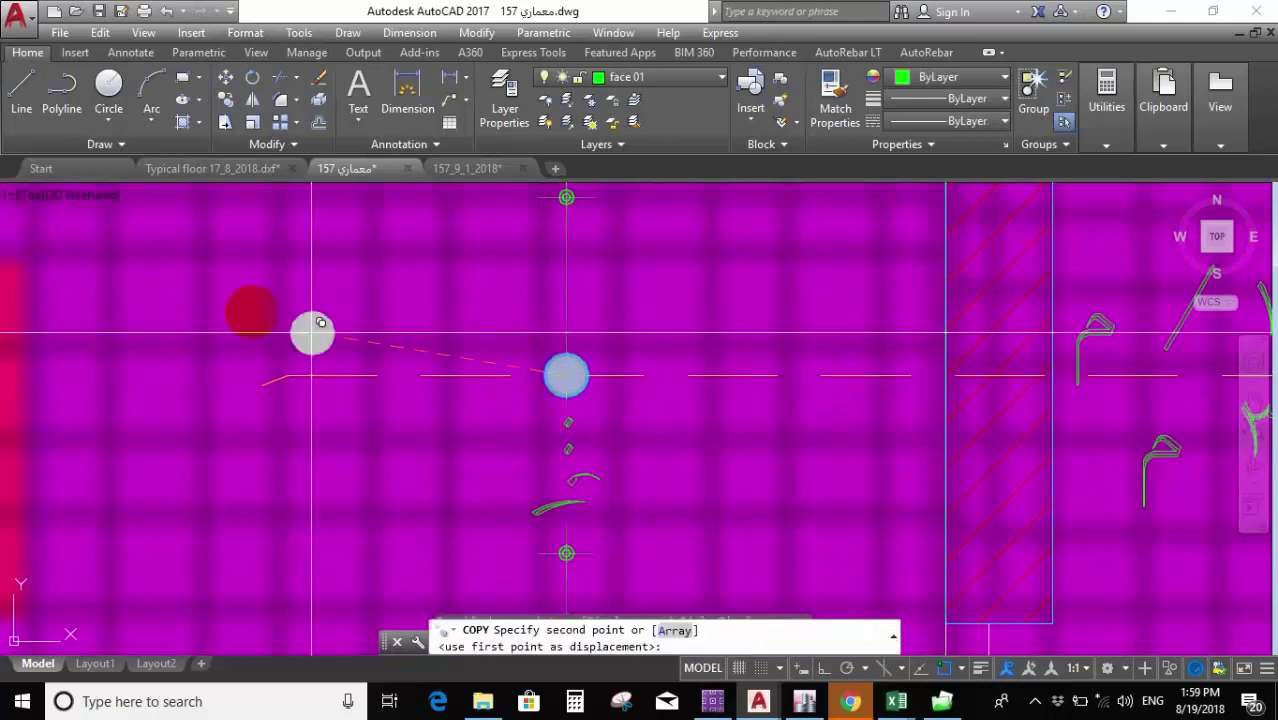
scroll(300, 335, "down", 3)
scroll(489, 383, "down", 4)
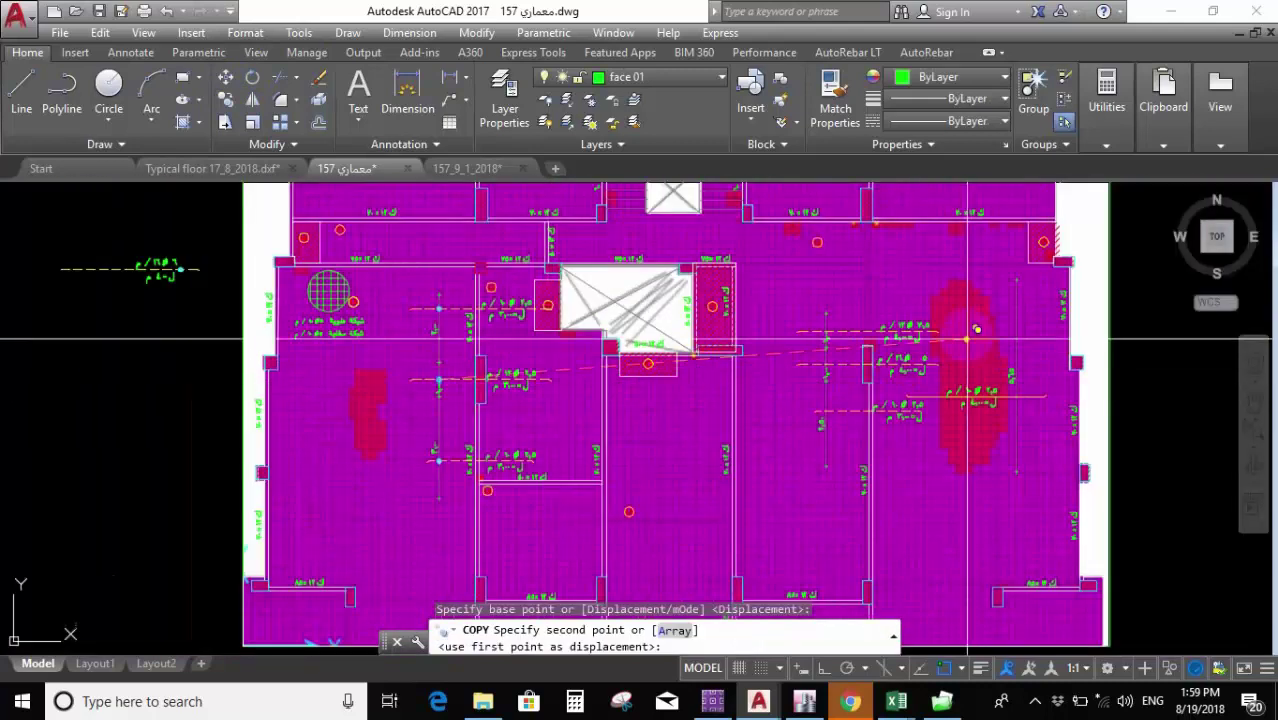
scroll(519, 338, "up", 4)
scroll(519, 338, "up", 3)
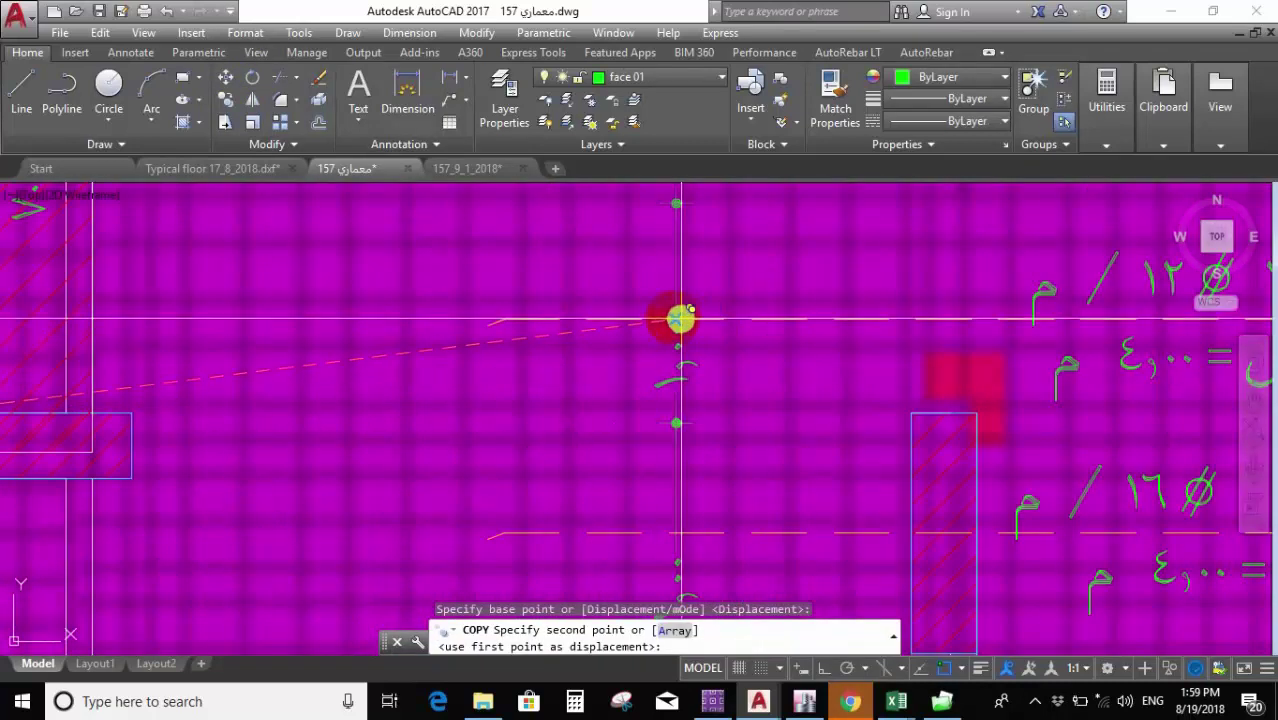
left_click(676, 318)
Place more marker copies where the 5 Ø 16 / m bar and both eastern 2.5 Ø 10 / m bars cross their dimension lines.
scroll(713, 442, "down", 3)
scroll(690, 285, "up", 3)
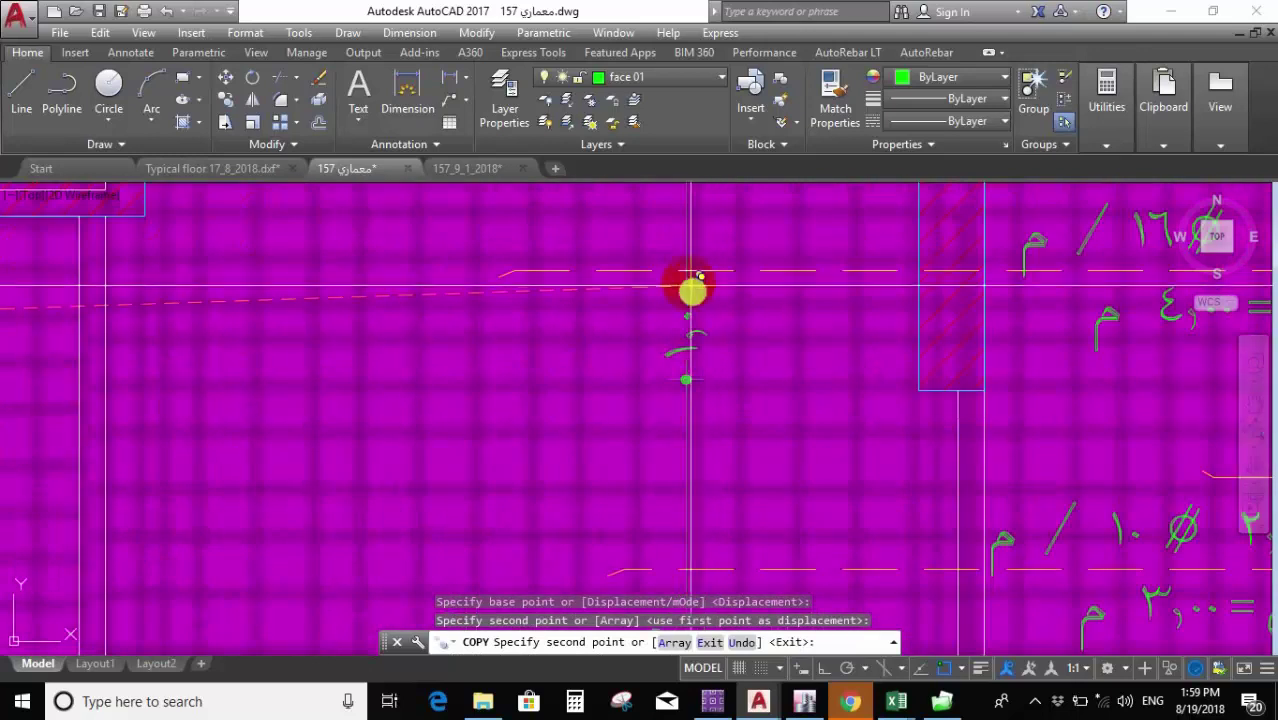
left_click(686, 271)
scroll(702, 294, "down", 2)
scroll(665, 419, "up", 2)
left_click(665, 419)
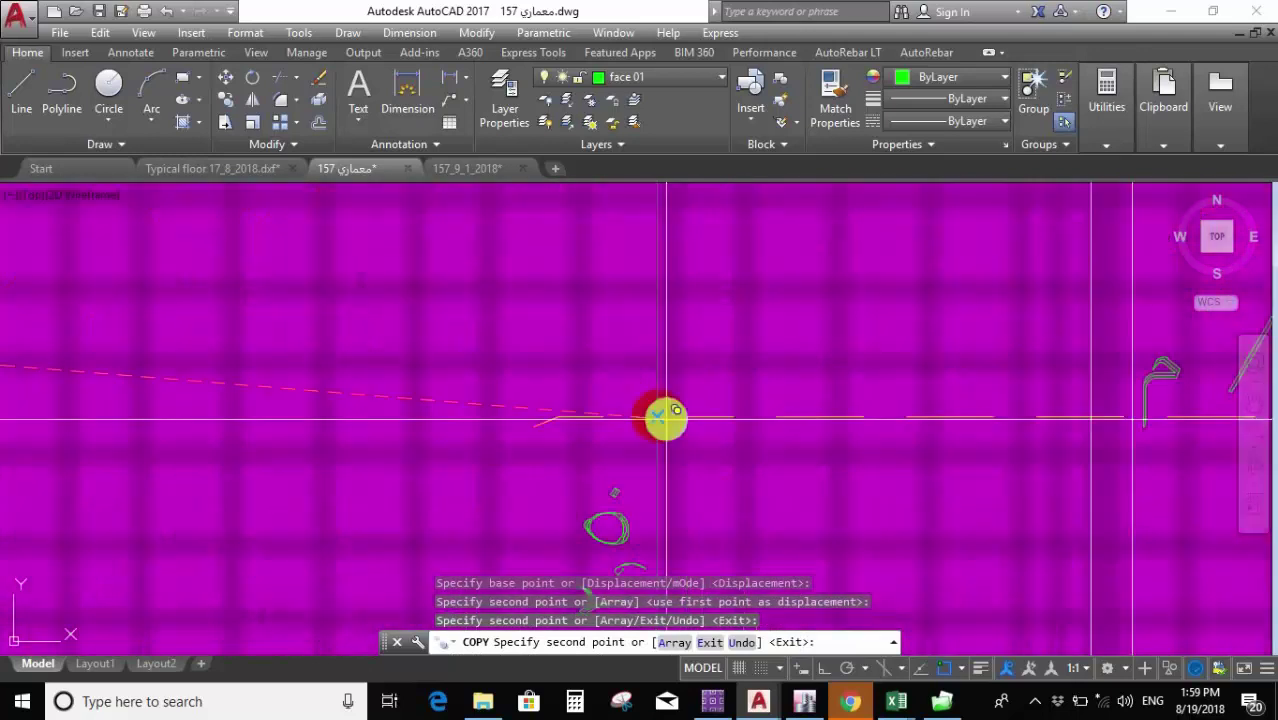
scroll(655, 403, "down", 3)
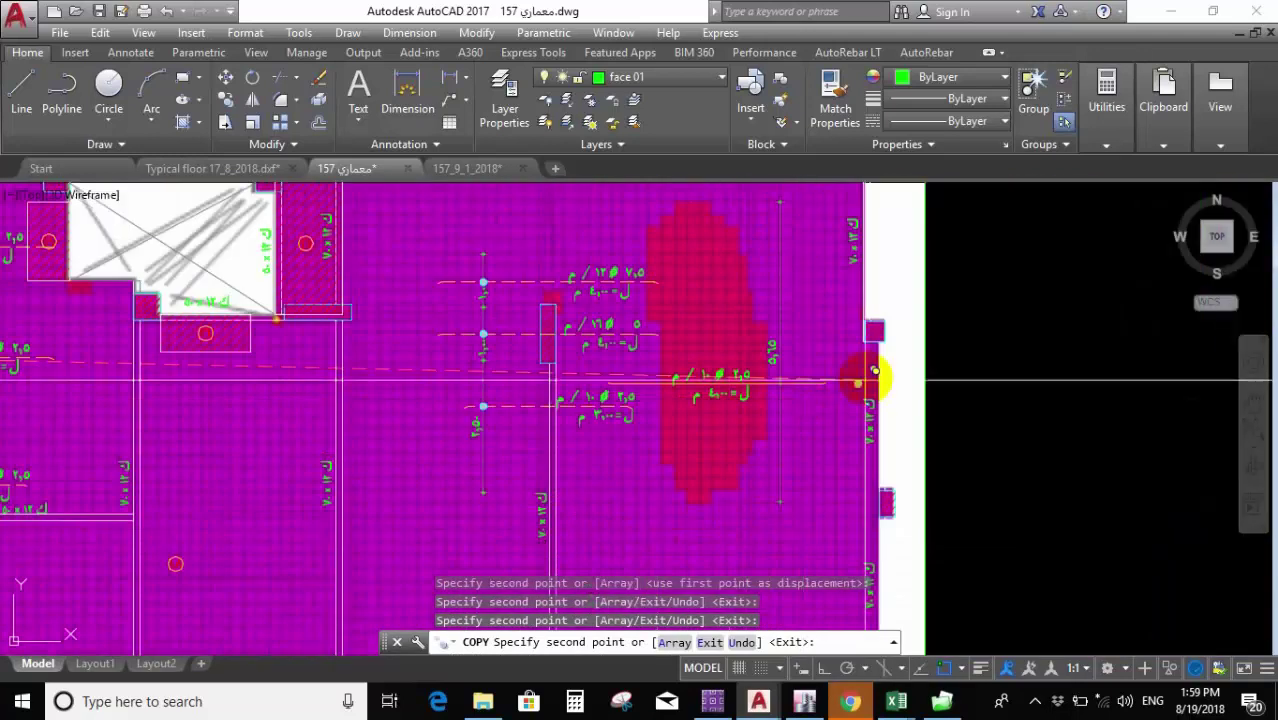
scroll(868, 379, "up", 5)
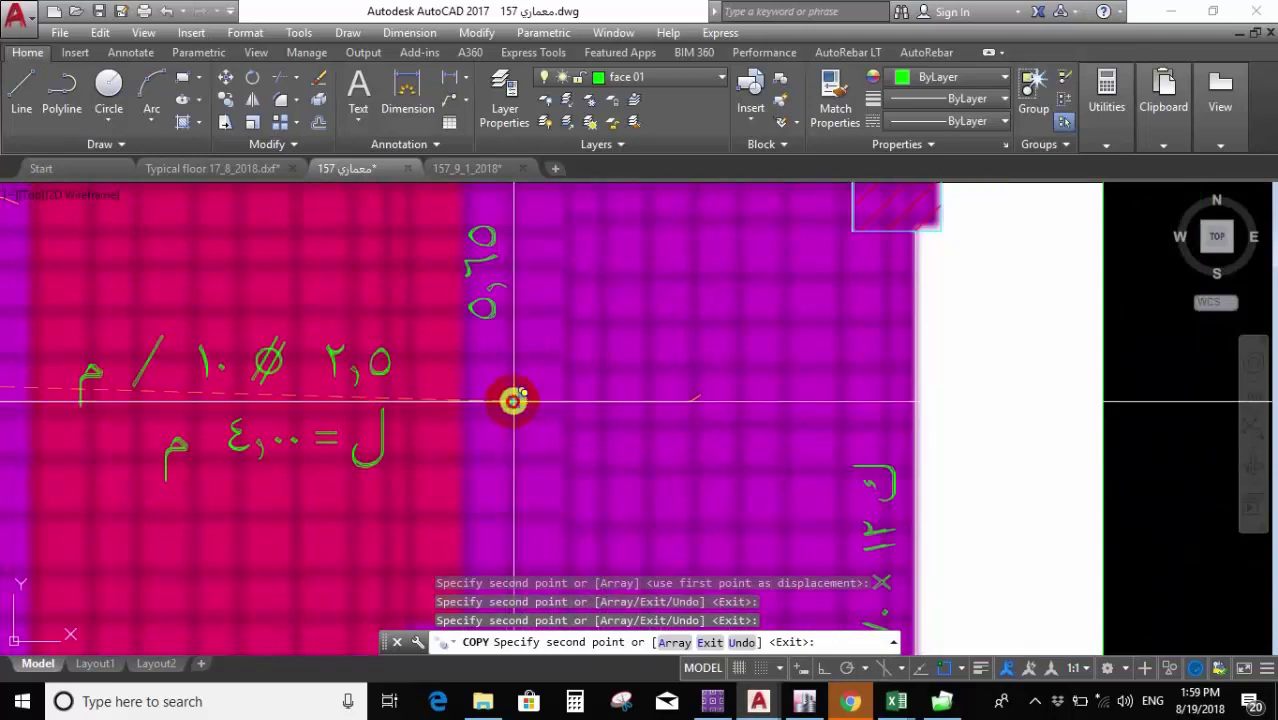
scroll(513, 401, "down", 8)
key("Escape")
Measure the width of the smaller western red zone with a temporary horizontal linear dimension.
mouse_move(627, 405)
middle_mouse_down()
mouse_move(596, 420)
mouse_move(548, 416)
middle_mouse_up()
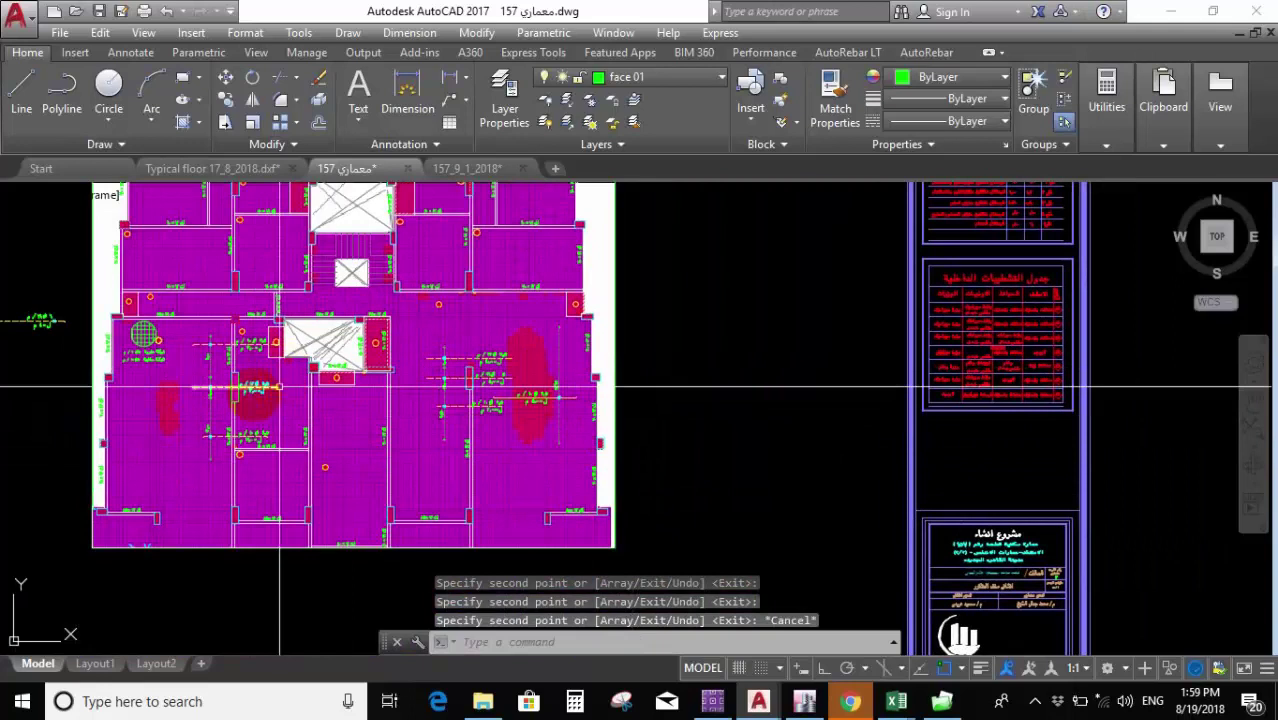
scroll(385, 408, "up", 2)
scroll(271, 442, "down", 4)
middle_click_drag(271, 442, 511, 487)
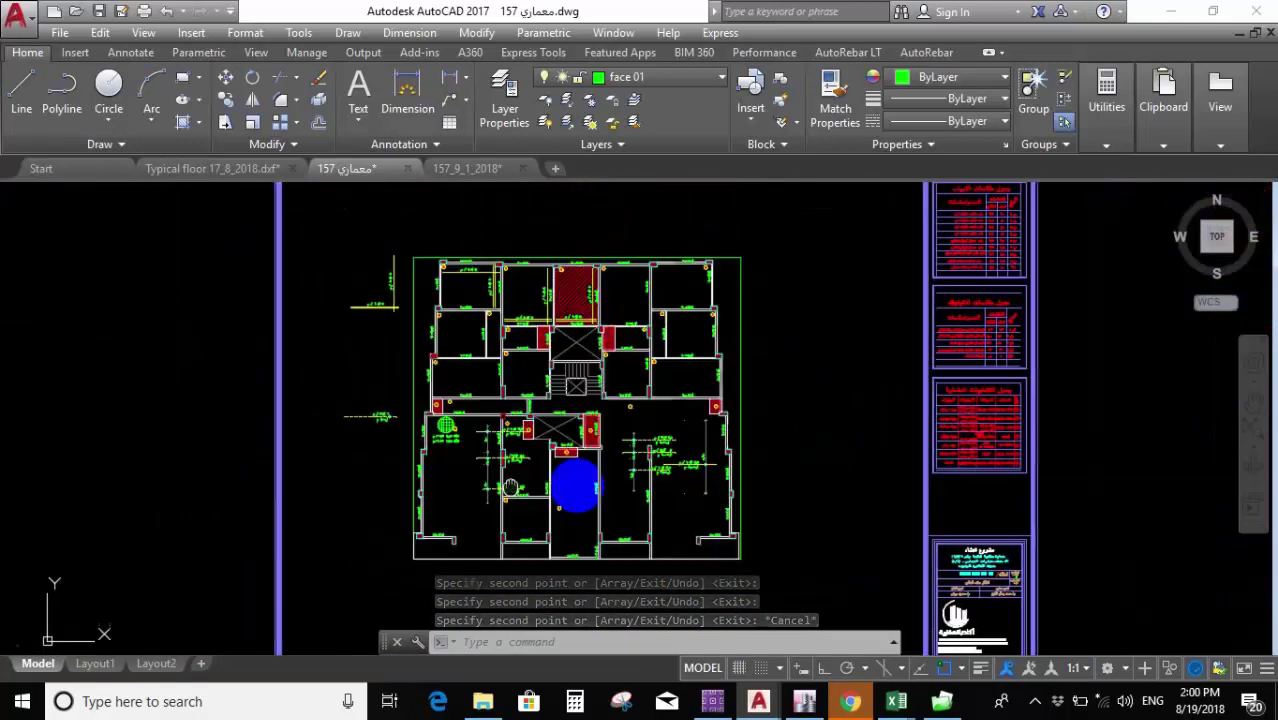
scroll(511, 487, "up", 4)
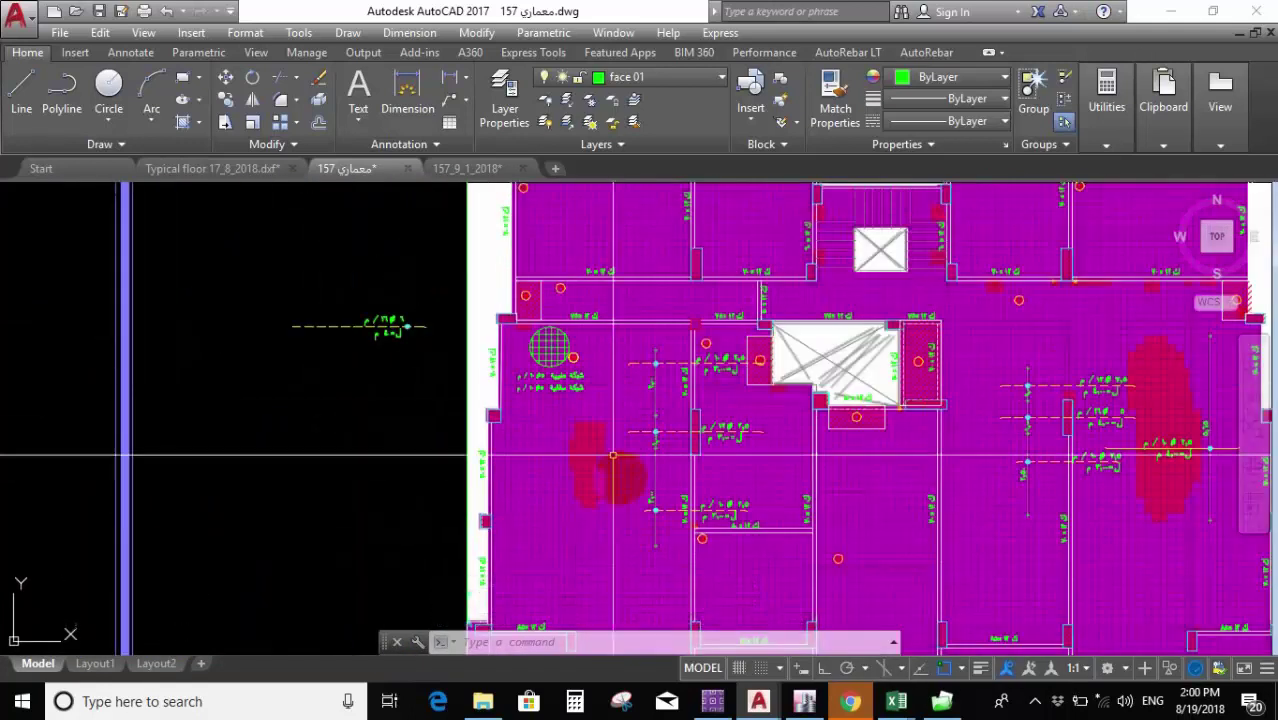
middle_click_drag(607, 397, 583, 320)
scroll(598, 378, "up", 4)
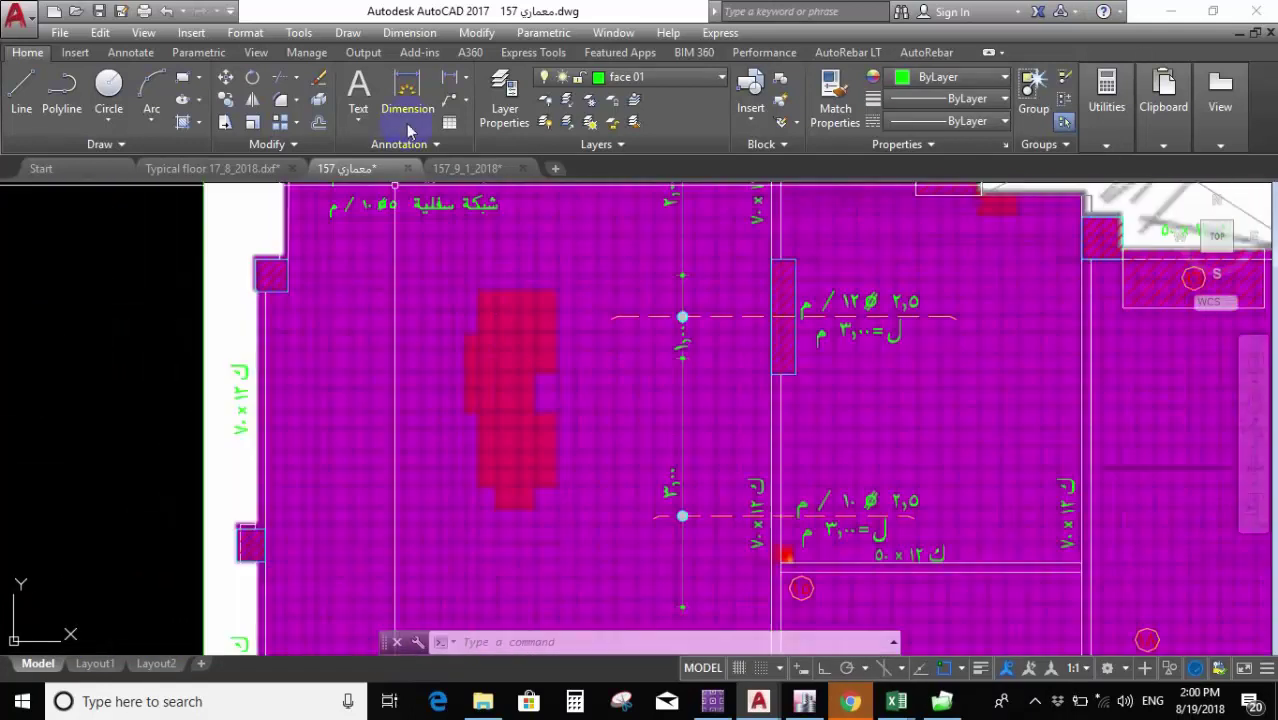
left_click(455, 78)
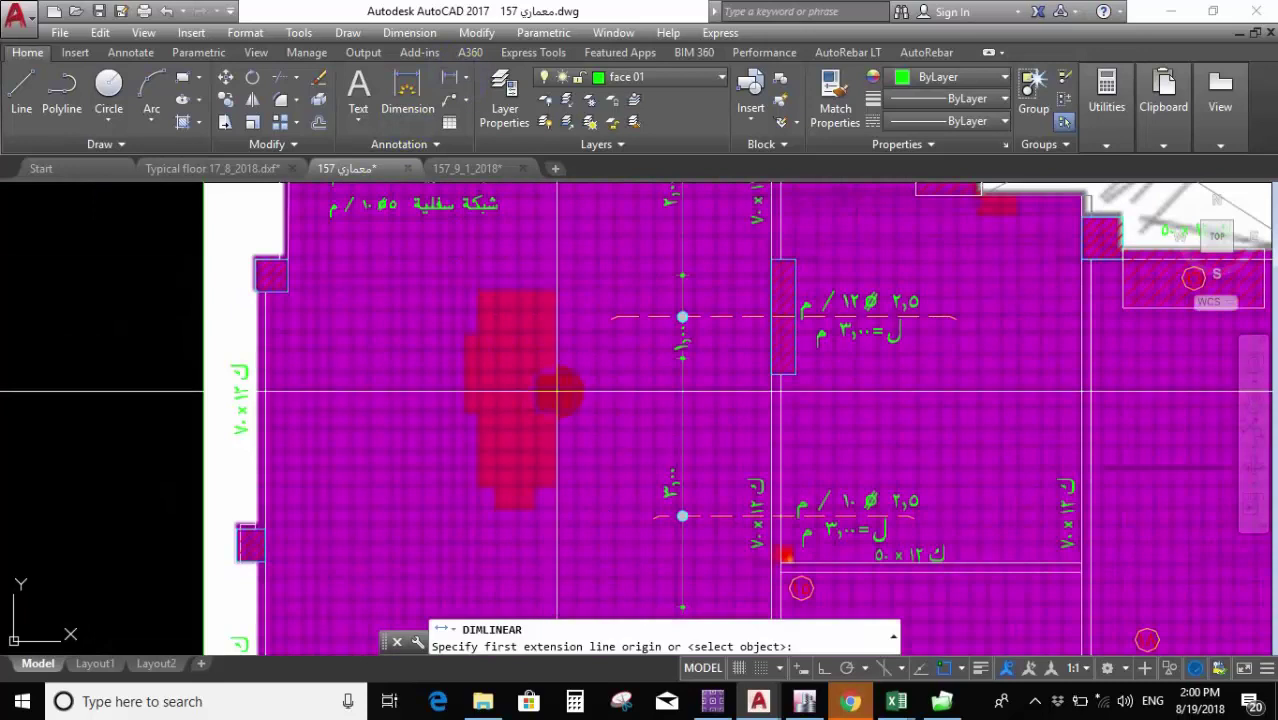
left_click(557, 393)
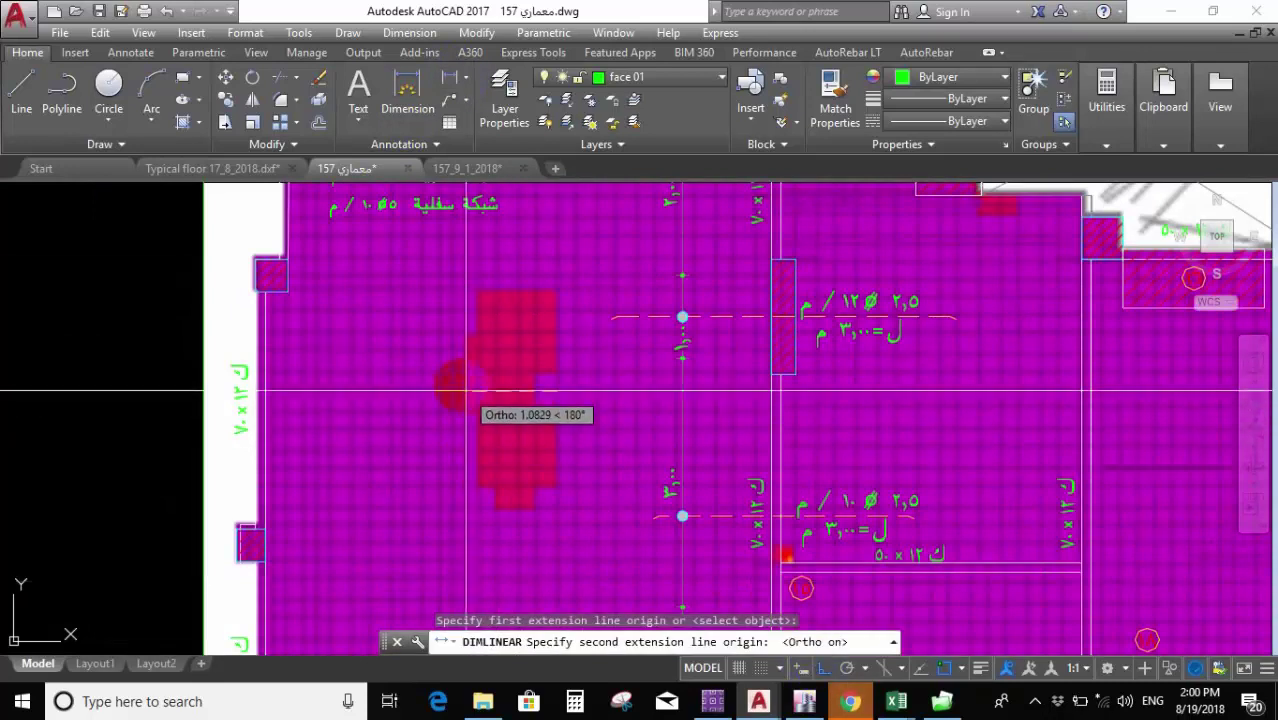
left_click(458, 390)
scroll(462, 415, "up", 4)
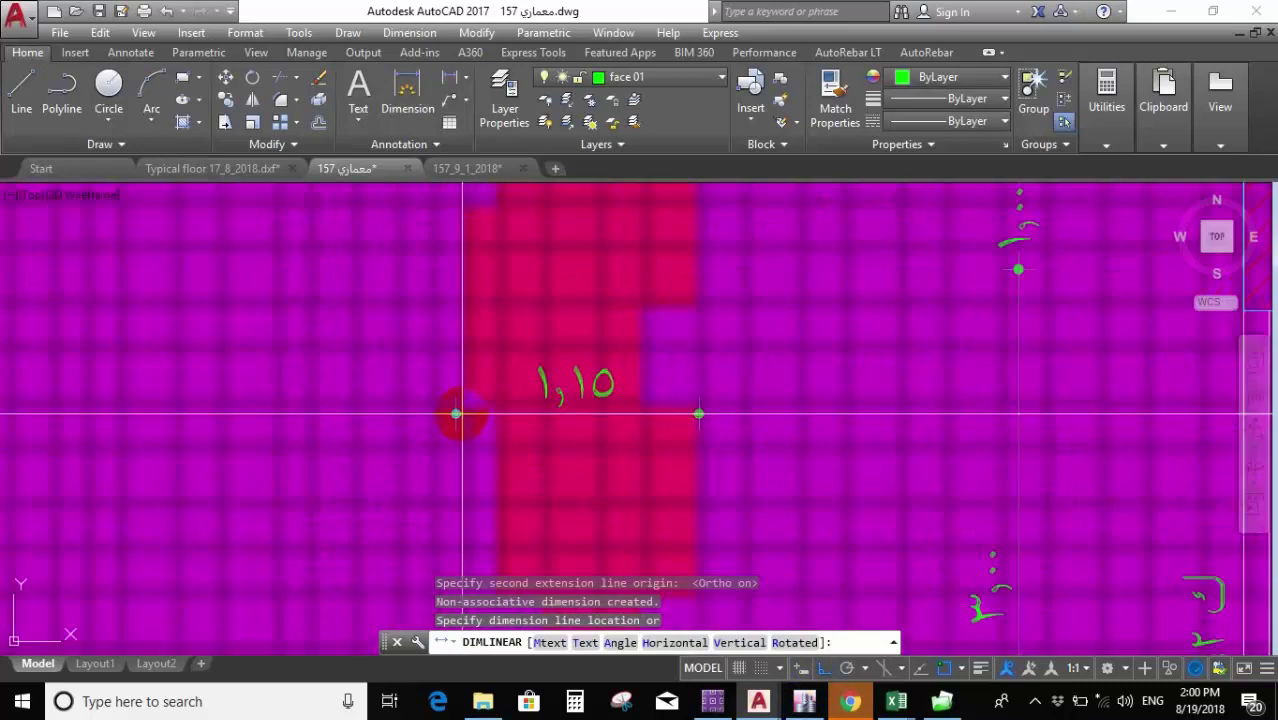
scroll(462, 413, "down", 4)
key("Escape")
Copy the eastern red zone's bar line, 2.5 Ø 10 / m label, 4.00 length text, marker and dimension horizontally onto the western red zone.
scroll(263, 447, "down", 7)
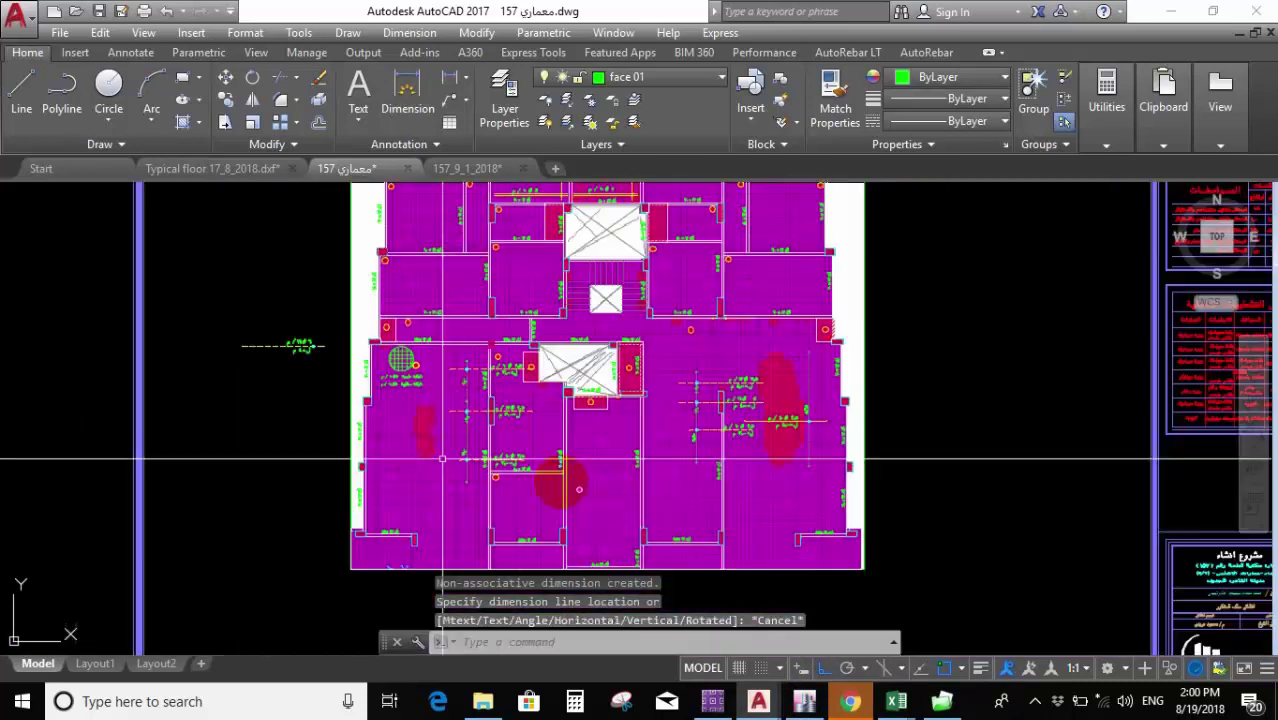
scroll(800, 398, "up", 3)
scroll(800, 398, "up", 4)
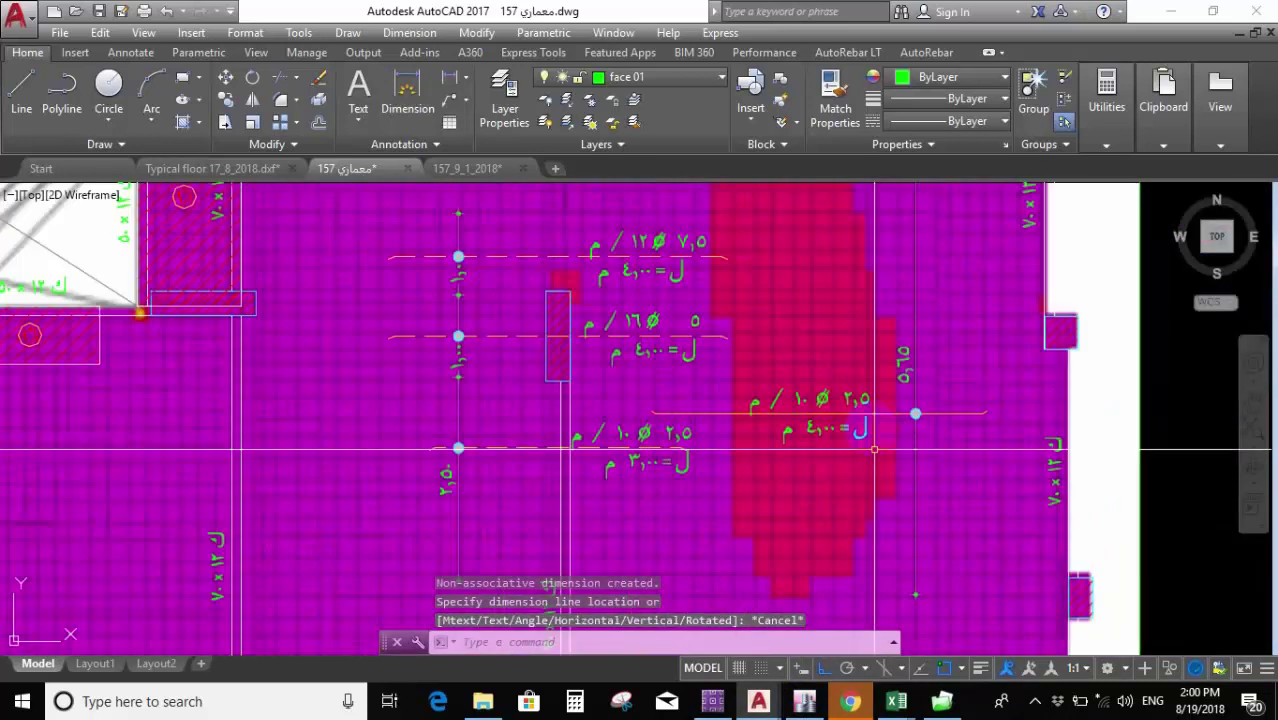
scroll(460, 440, "down", 4)
middle_click_drag(230, 418, 510, 418)
scroll(510, 418, "up", 3)
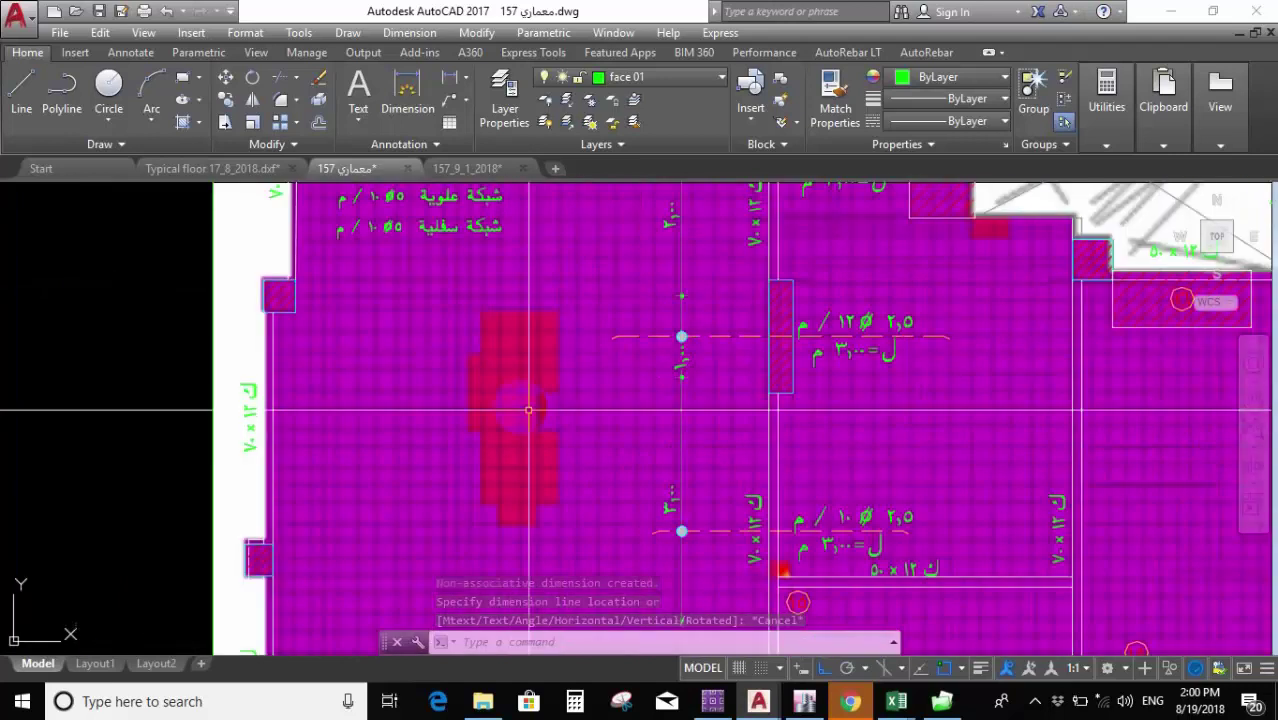
scroll(540, 400, "down", 5)
scroll(1000, 390, "up", 7)
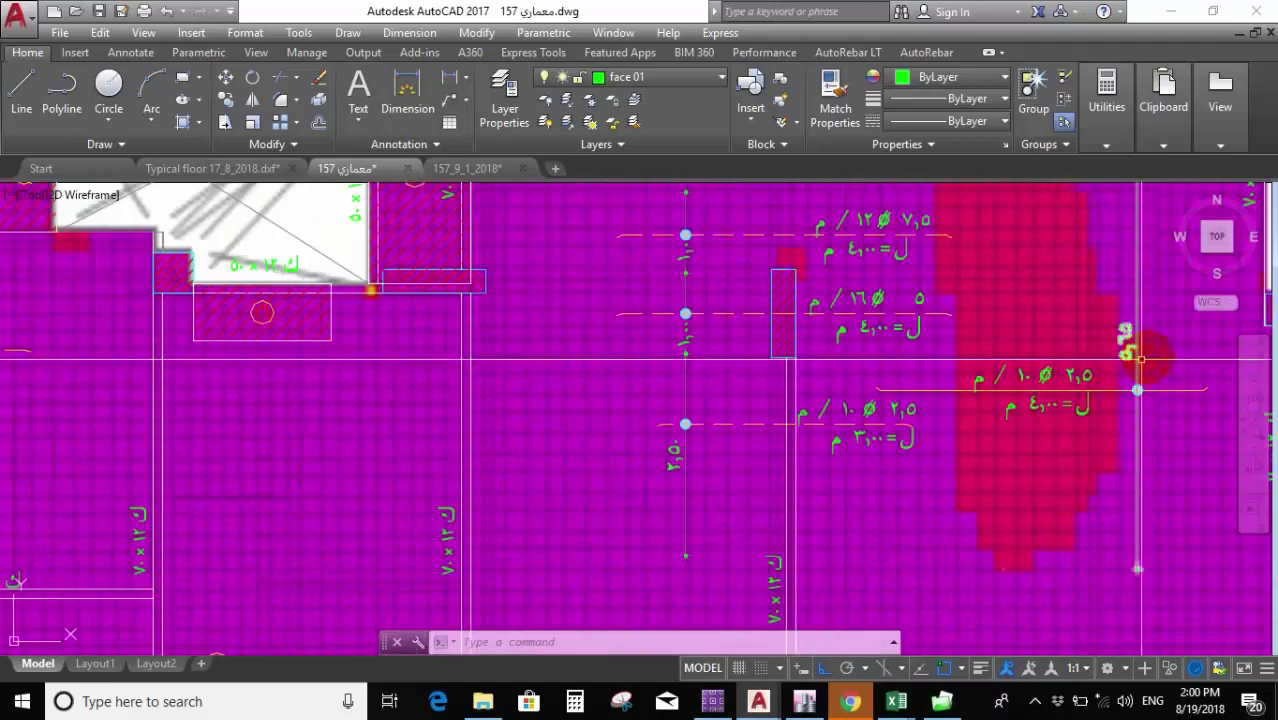
left_click(1130, 344)
left_click(1032, 425)
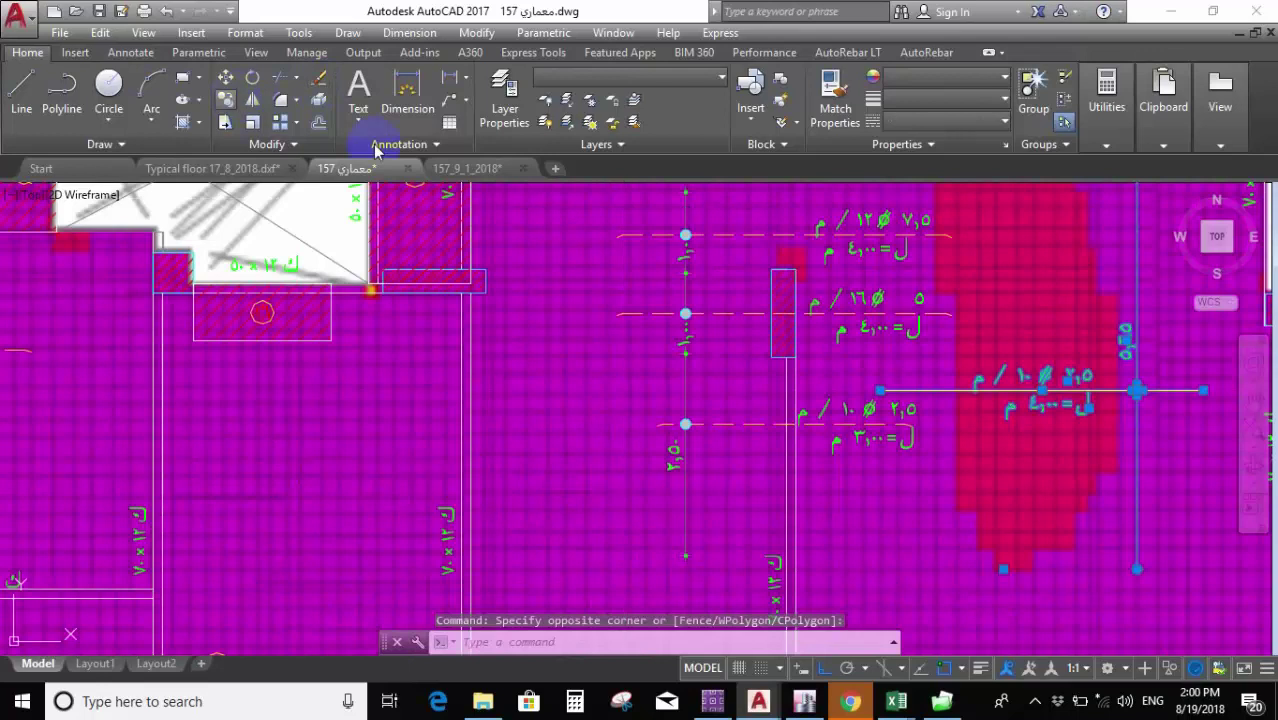
type("co")
key("Return")
left_click(1137, 390)
scroll(1000, 380, "down", 5)
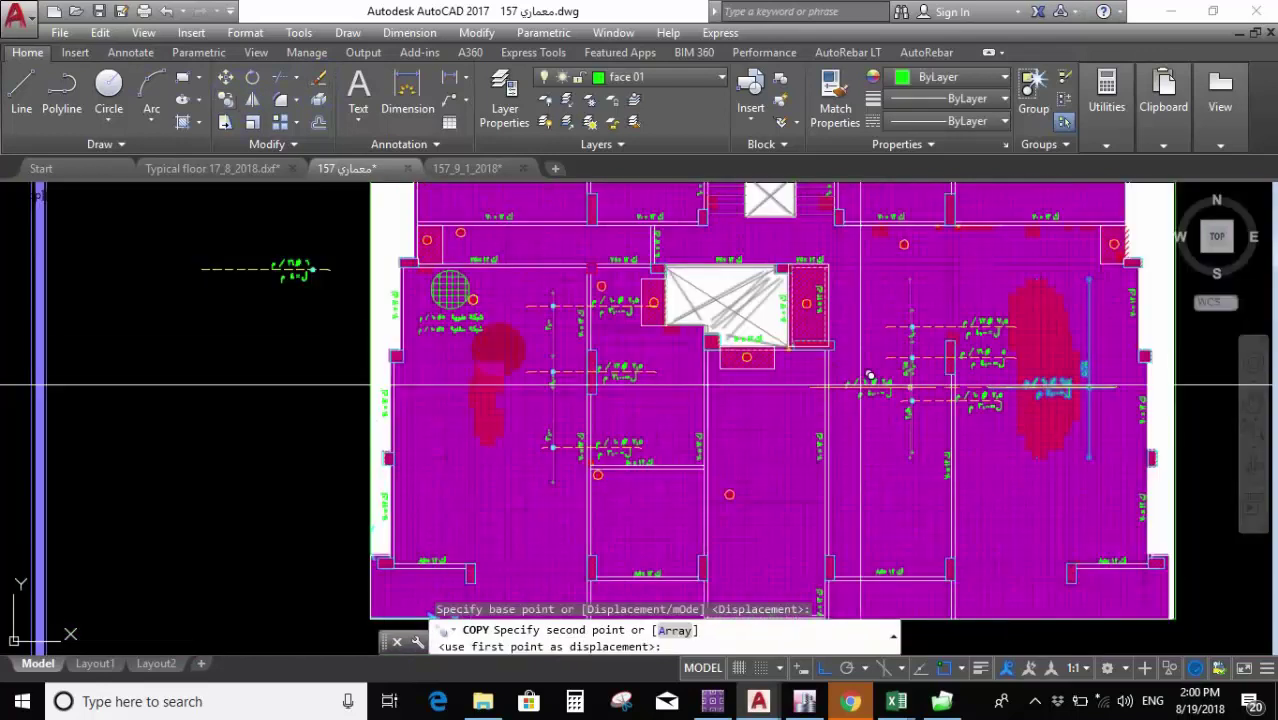
scroll(547, 376, "up", 4)
scroll(547, 376, "up", 2)
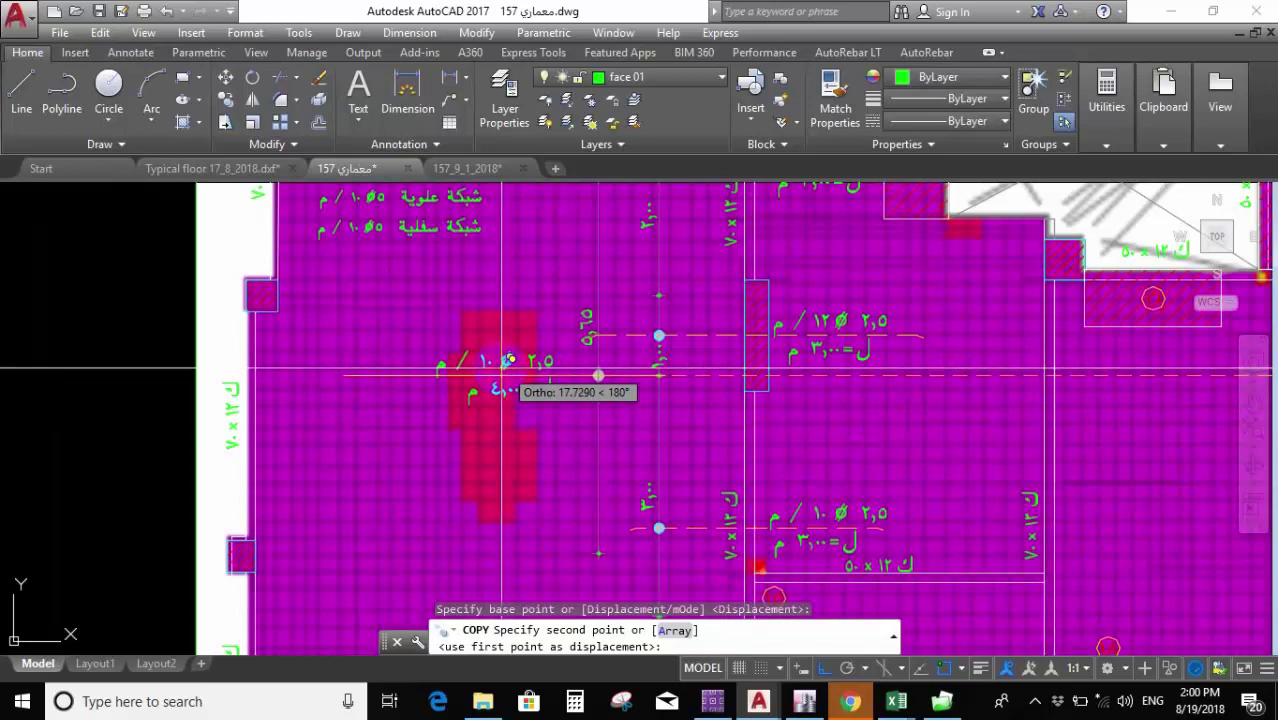
left_click(504, 364)
key("Escape")
scroll(450, 422, "down", 4)
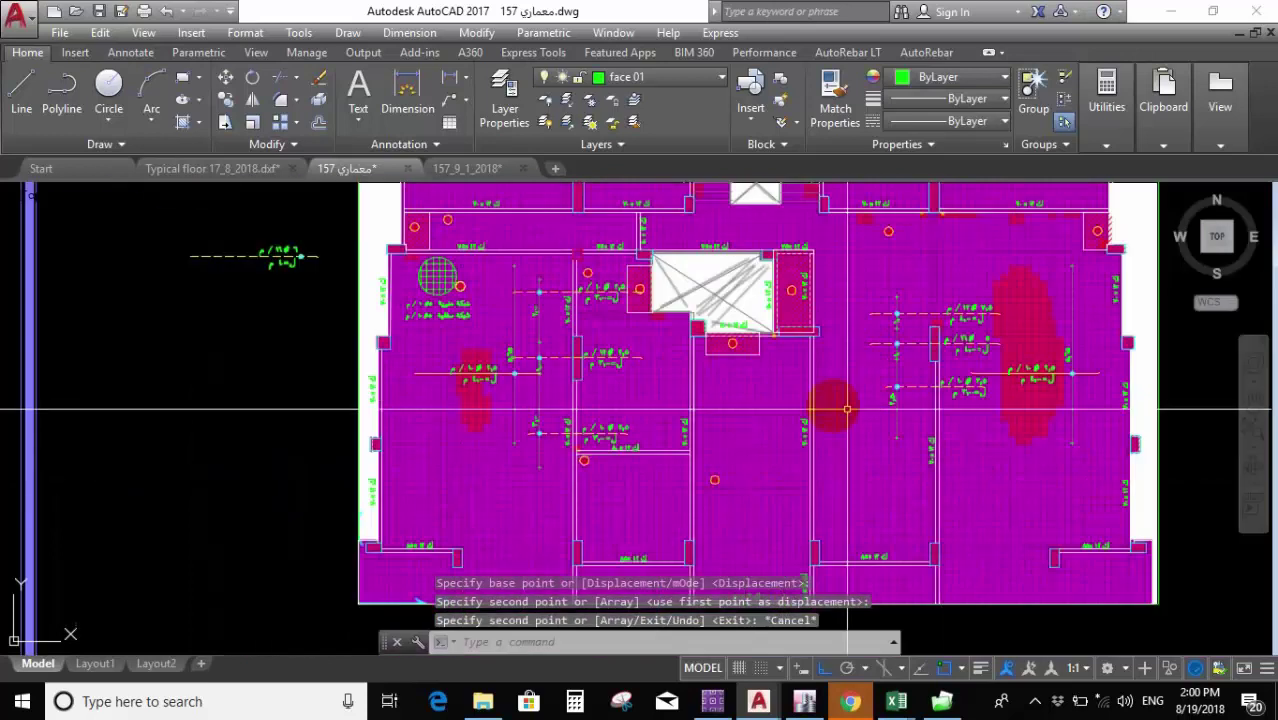
scroll(1205, 413, "up", 4)
scroll(1000, 430, "up", 3)
left_click(828, 430)
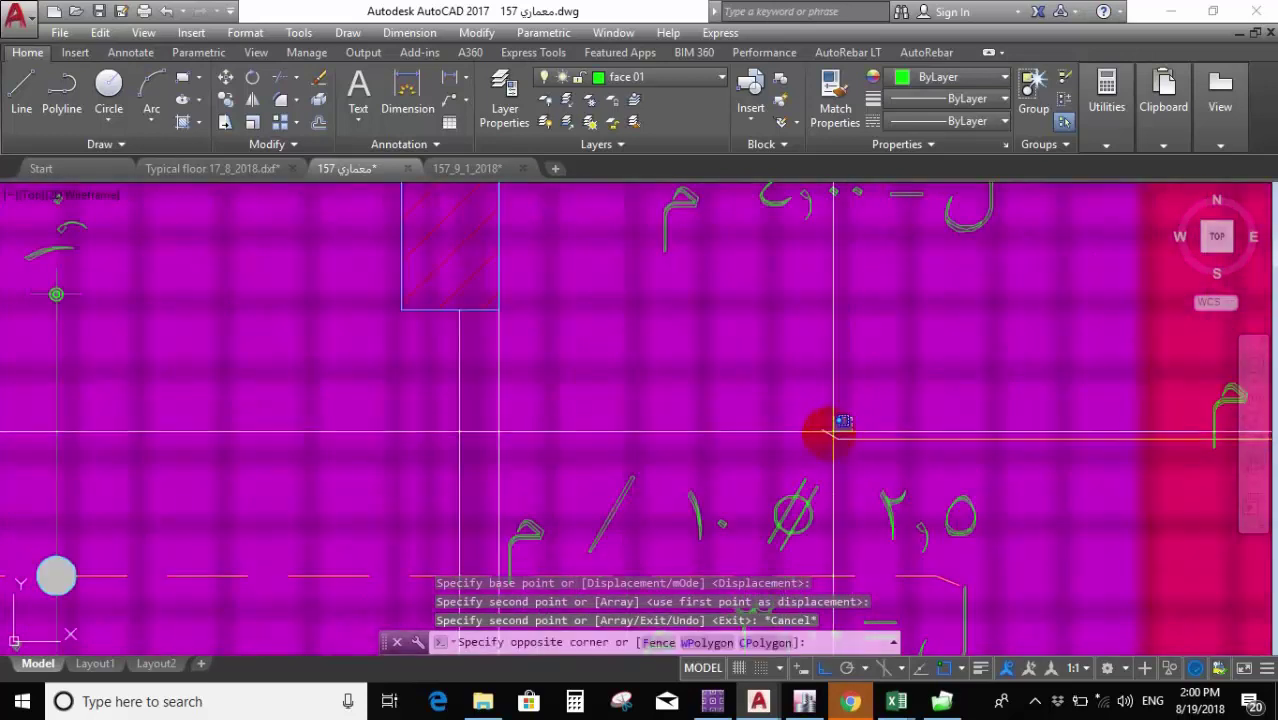
left_click(822, 434)
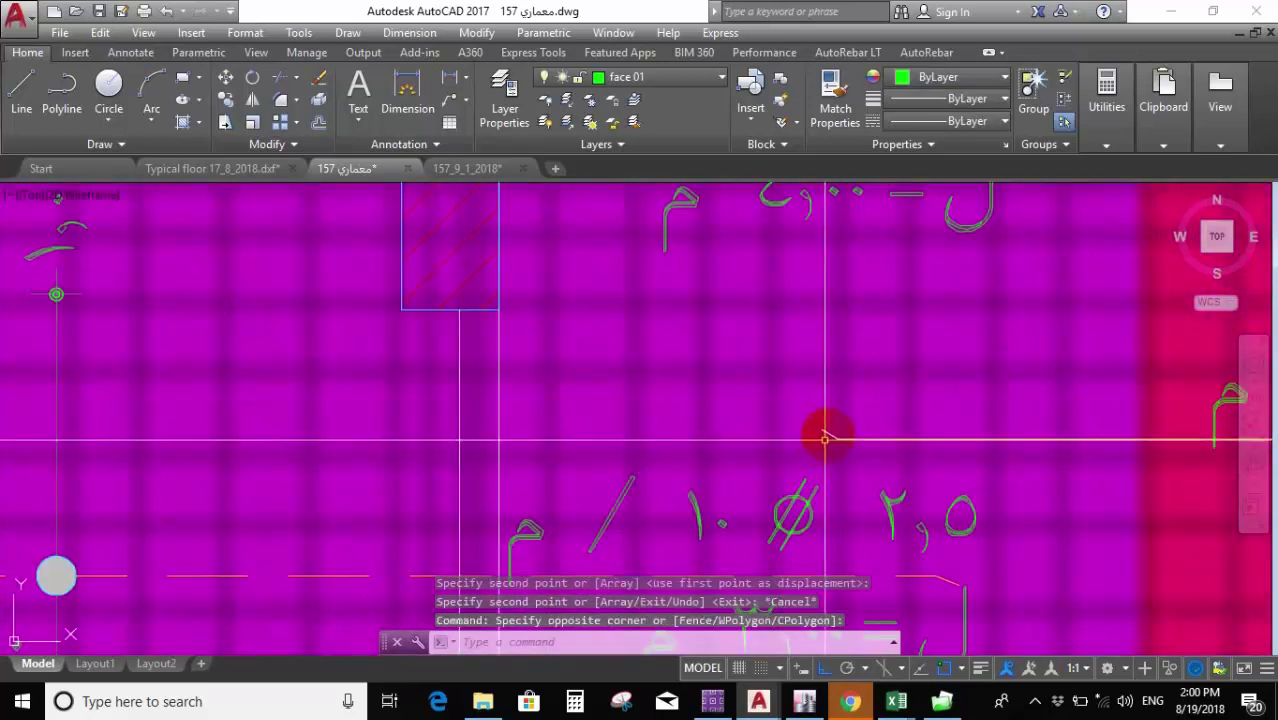
left_click(222, 100)
left_click(834, 437)
scroll(834, 437, "down", 3)
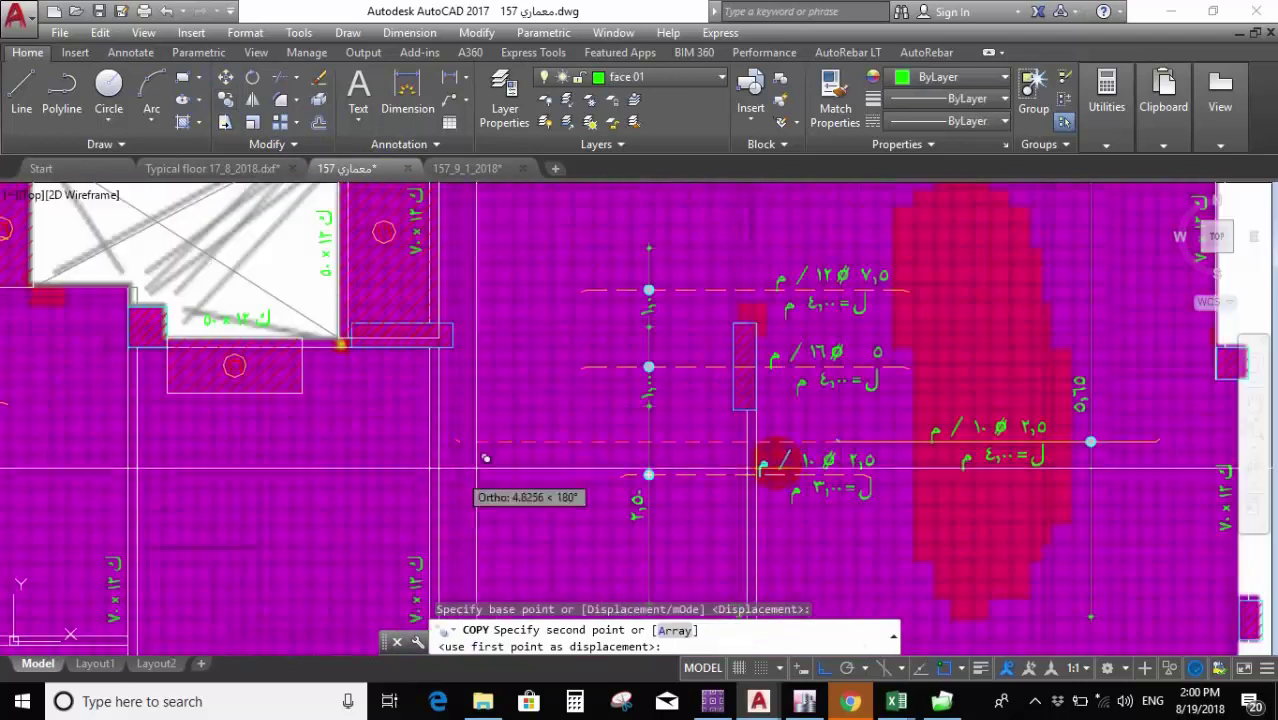
key("Escape")
Copy both diagonal end hooks from the eastern red zone's bar line onto the ends of the western red zone's bar line.
left_click(1150, 444)
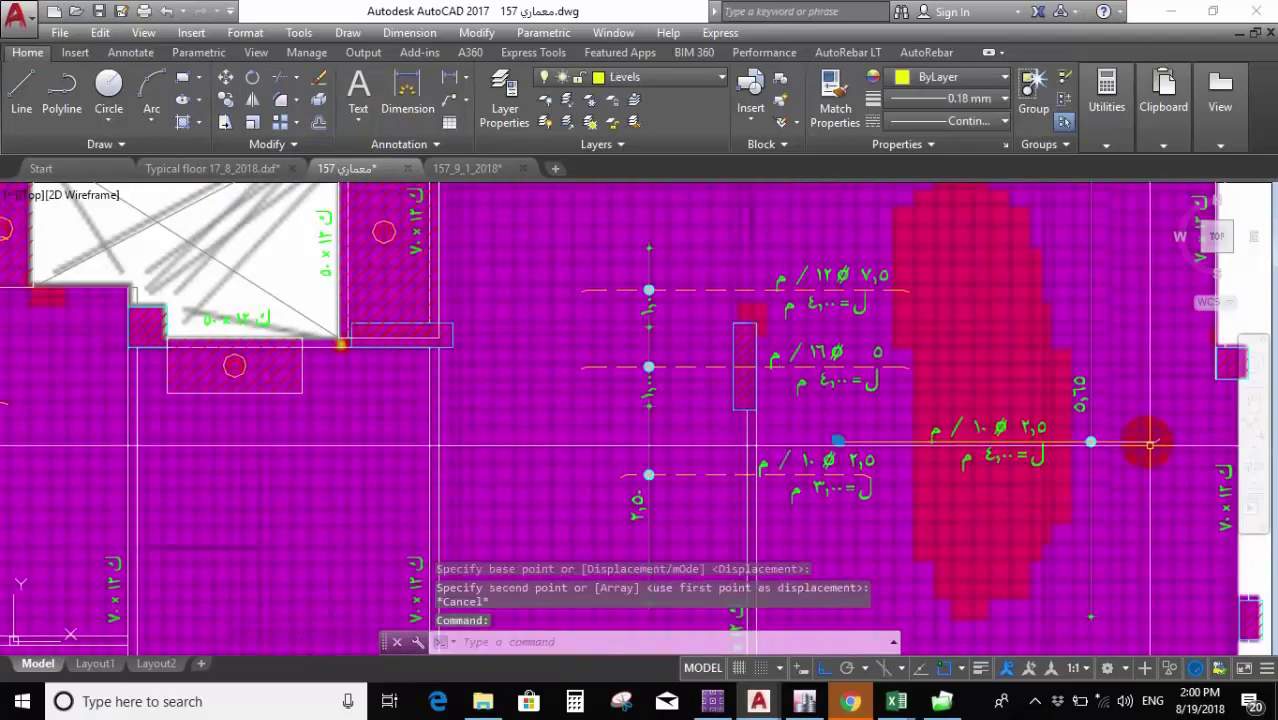
left_click(226, 100)
scroll(853, 434, "up", 5)
left_click(853, 434)
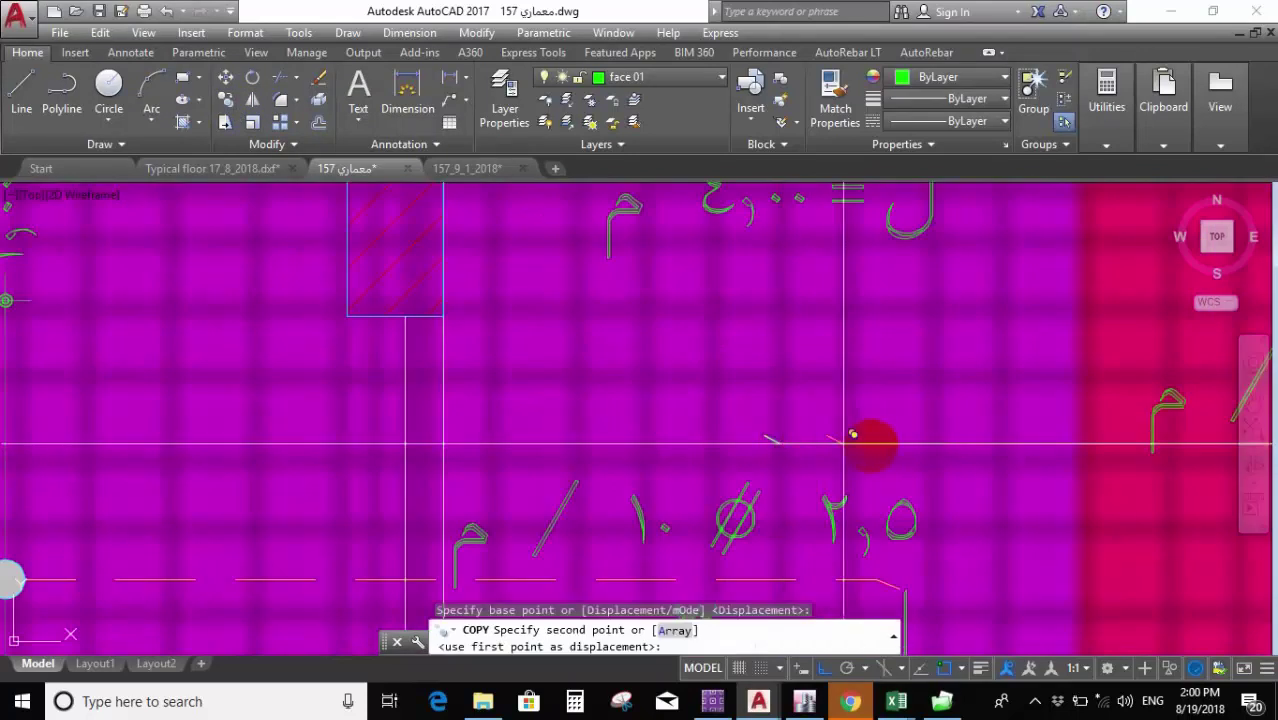
scroll(853, 434, "down", 8)
scroll(527, 483, "up", 4)
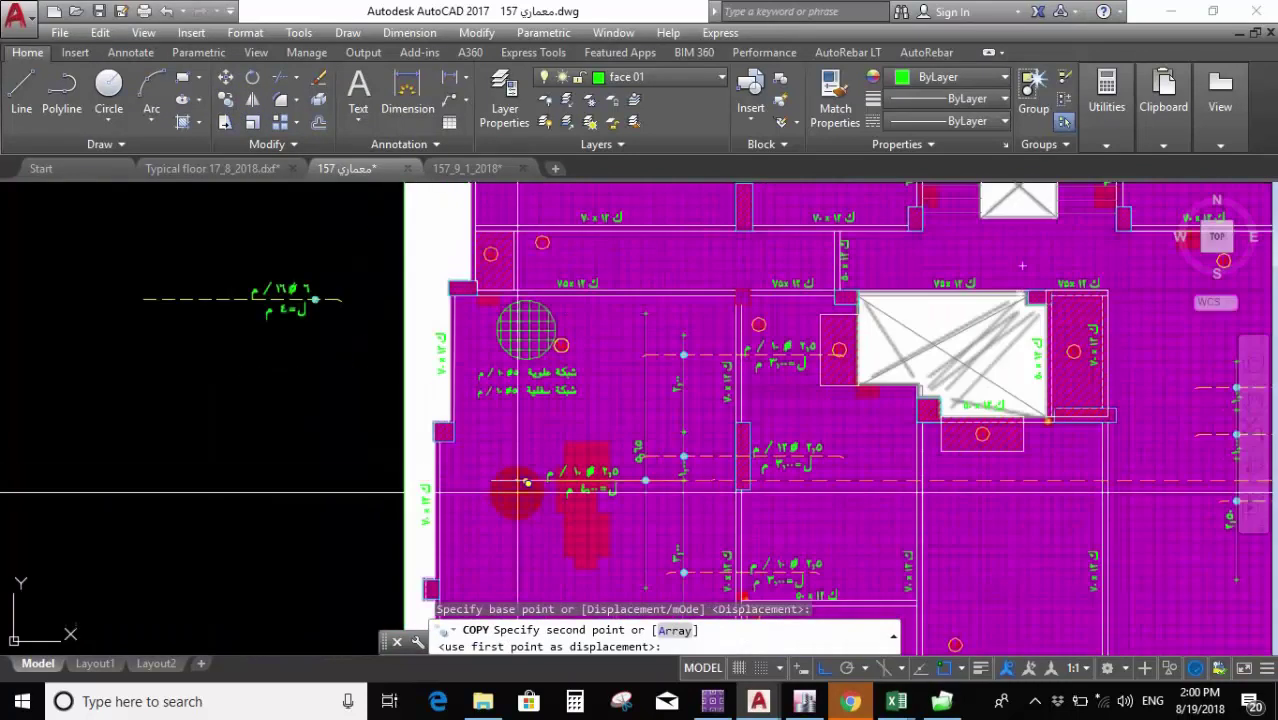
scroll(527, 483, "up", 5)
left_click(445, 462)
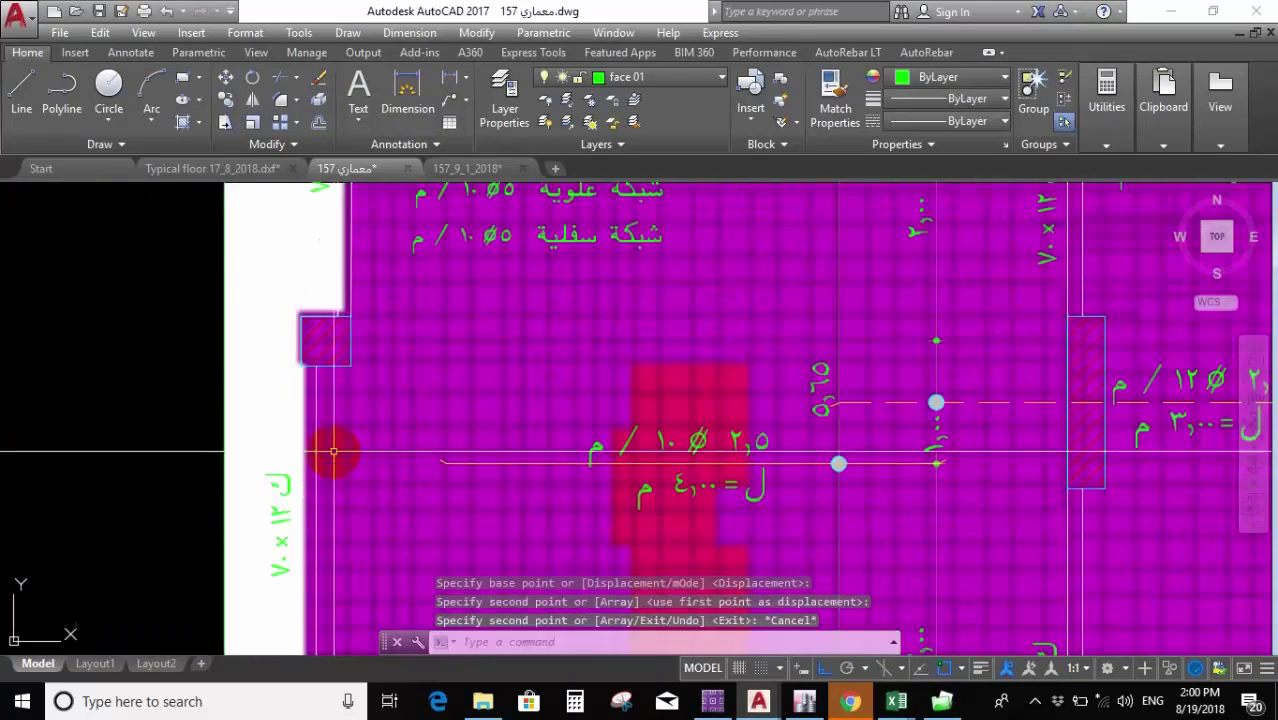
Join the eastern red zone's bar line and its two diagonal end hooks into one polyline.
scroll(445, 462, "down", 8)
scroll(683, 512, "up", 6)
key("Escape")
scroll(683, 512, "up", 4)
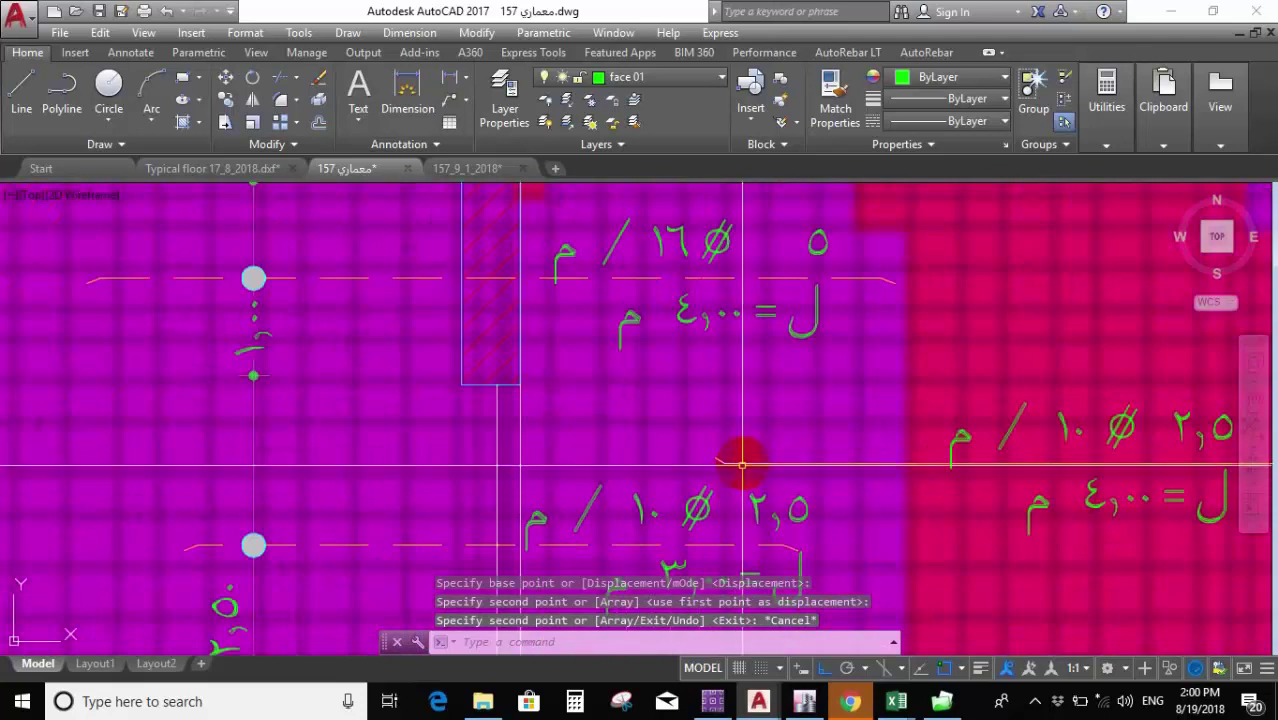
left_click(724, 462)
scroll(718, 457, "down", 3)
scroll(955, 430, "up", 6)
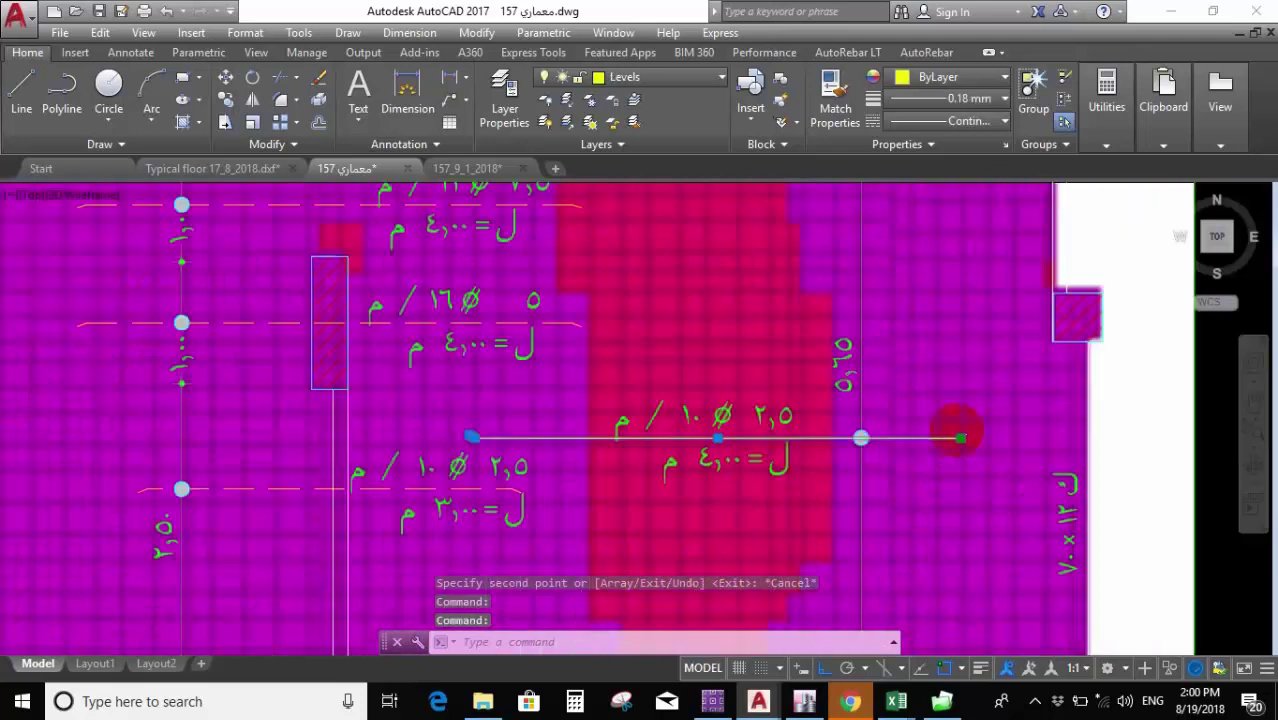
type("j")
key("Return")
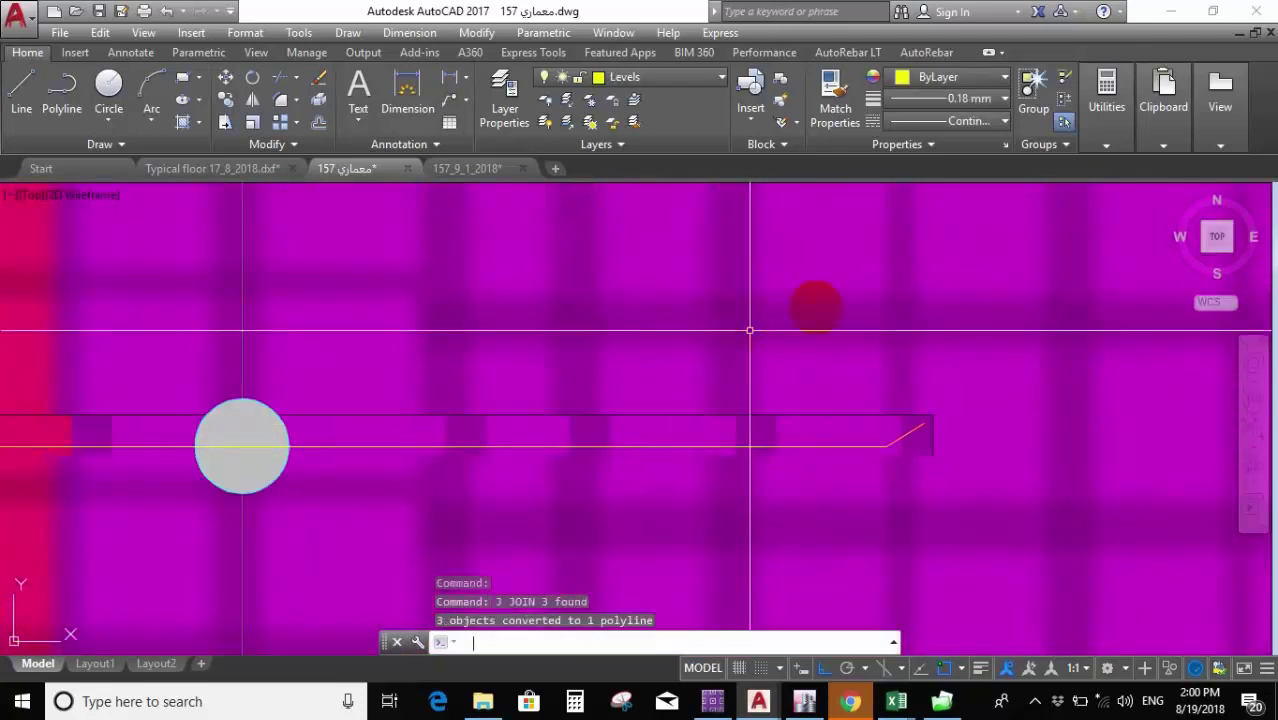
Try to join the western red zone's bar line with its two diagonal end hooks.
scroll(742, 400, "down", 5)
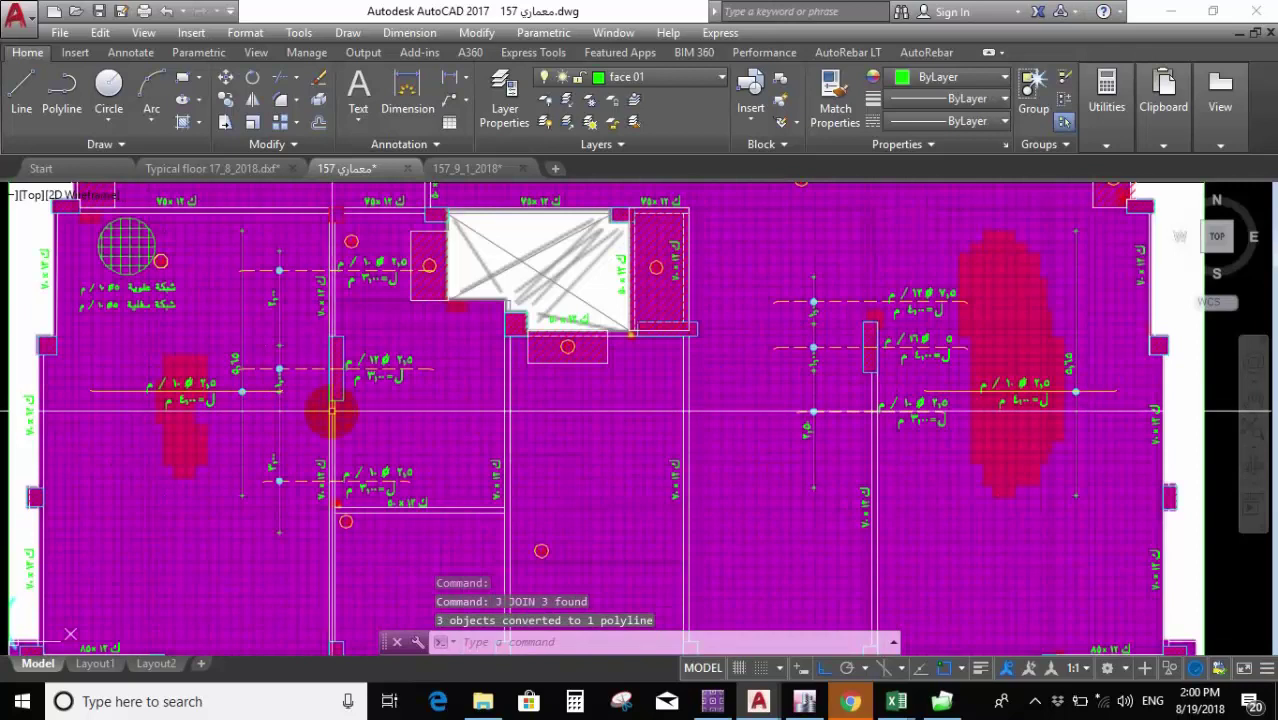
scroll(70, 385, "up", 5)
scroll(70, 385, "up", 3)
left_click(205, 437)
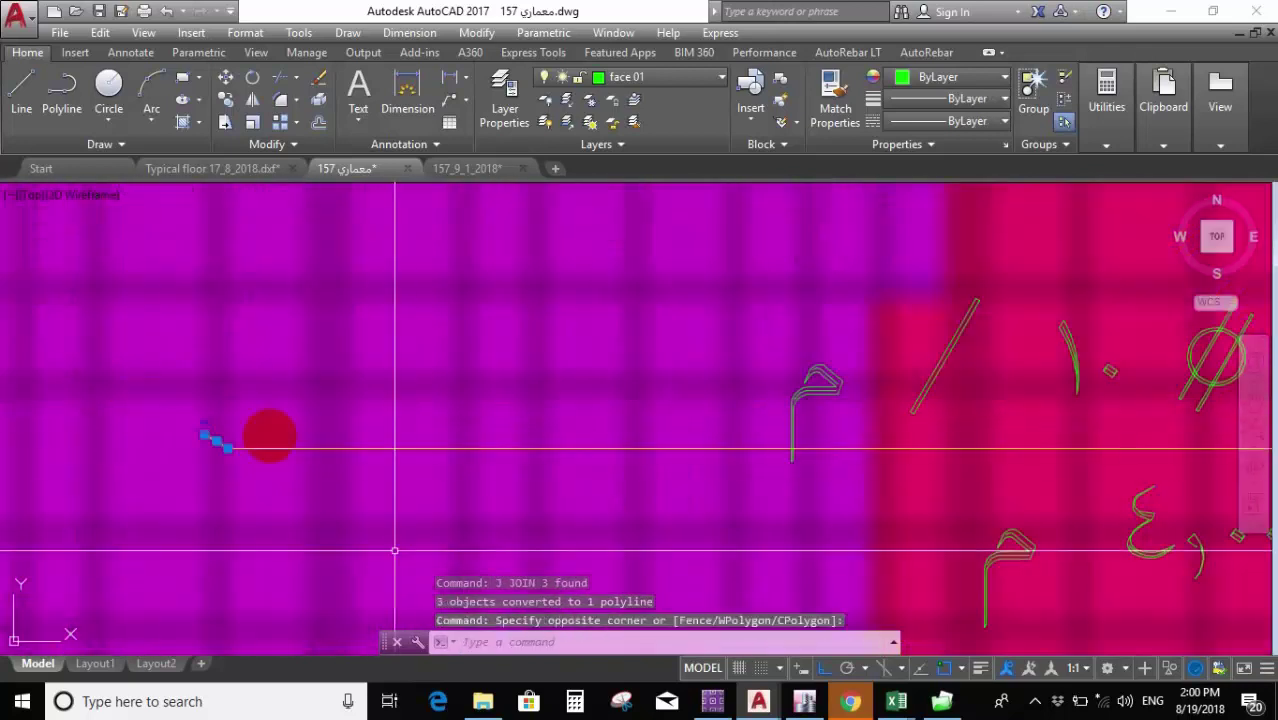
scroll(265, 434, "down", 2)
left_click(272, 432)
scroll(1004, 428, "up", 5)
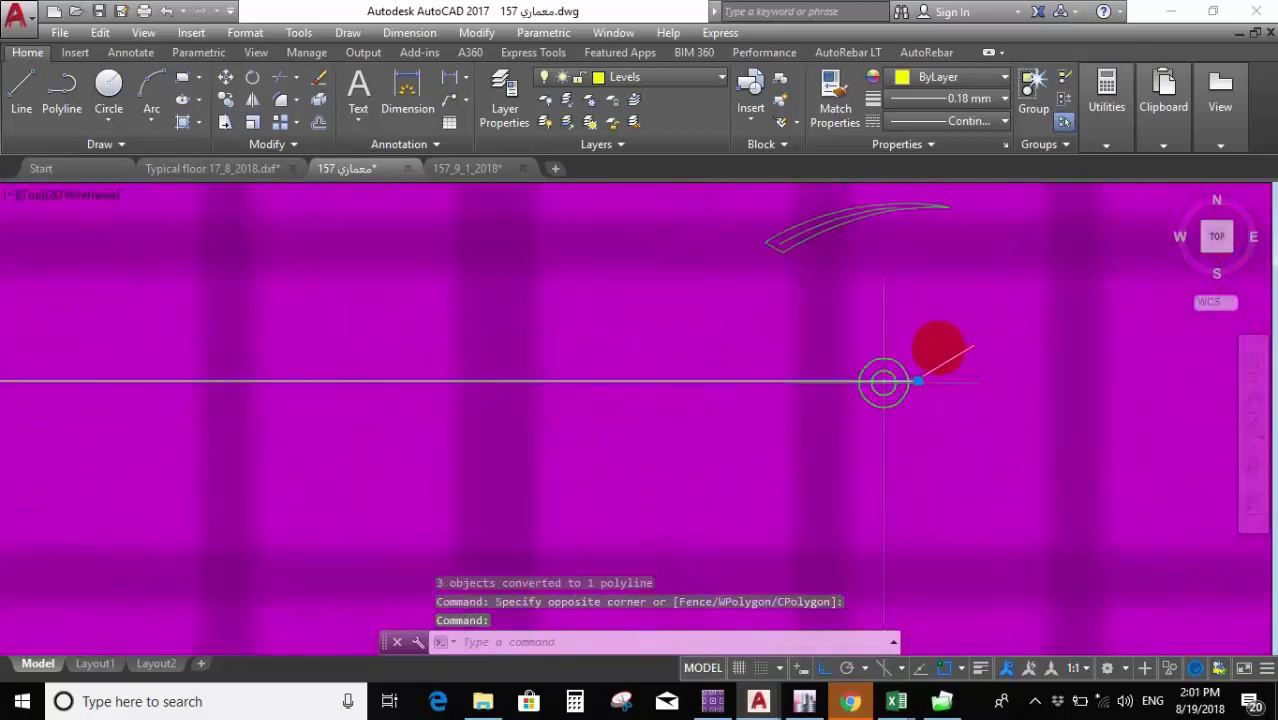
left_click(951, 368)
left_click(699, 294)
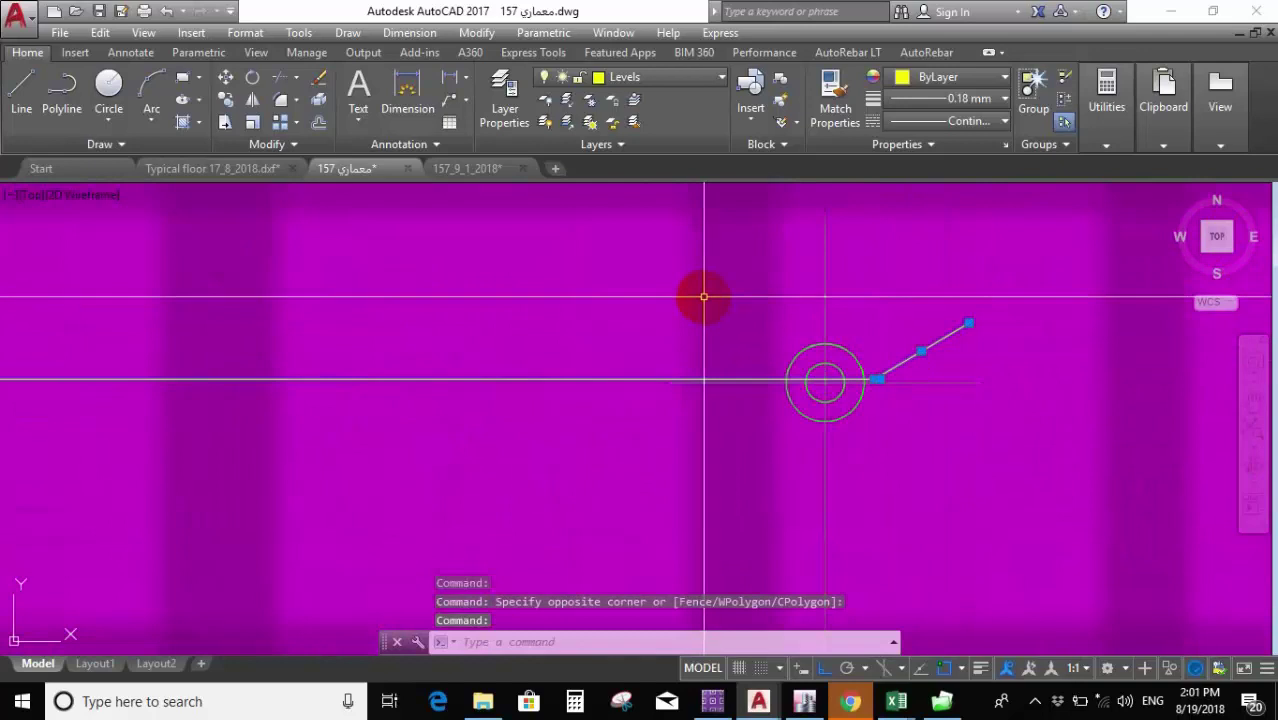
type("j")
key("Return")
Shorten the western red zone's bar by stretching its western end and hook 1 unit horizontally toward the east.
scroll(787, 314, "down", 5)
scroll(808, 381, "down", 6)
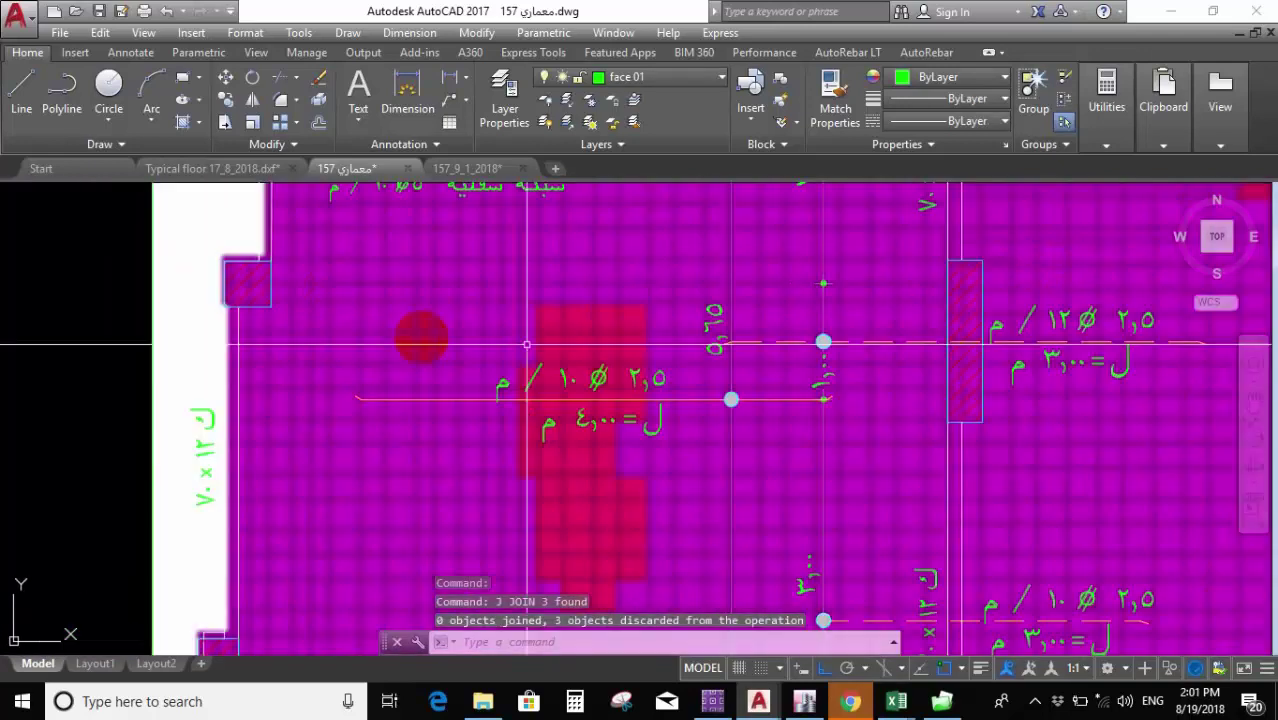
scroll(301, 383, "up", 3)
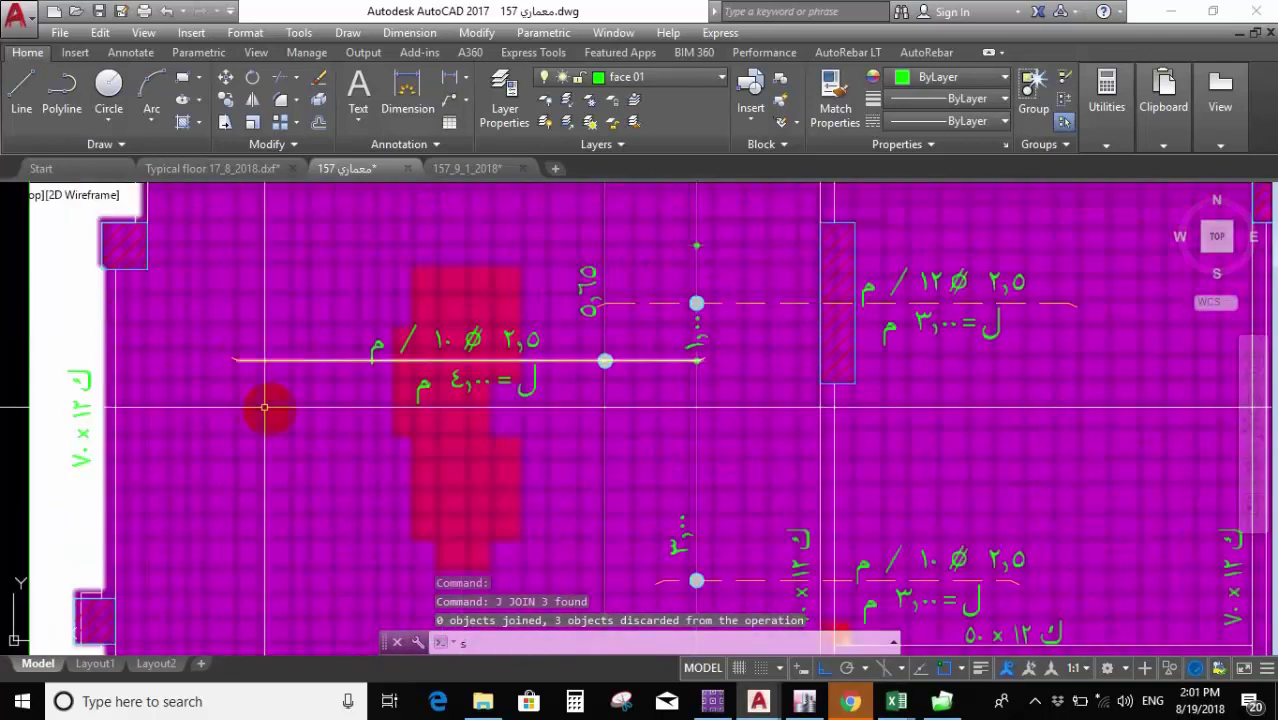
type("s")
key("Return")
left_click(206, 295)
key("Return")
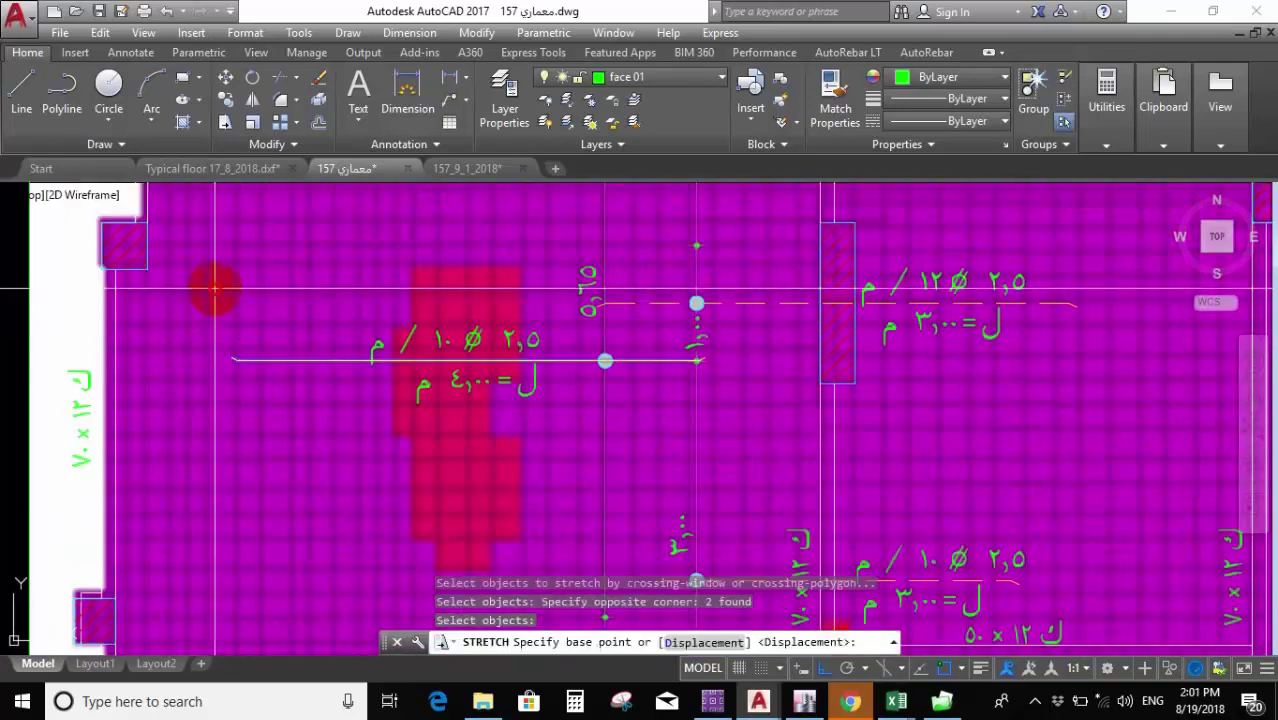
left_click(206, 295)
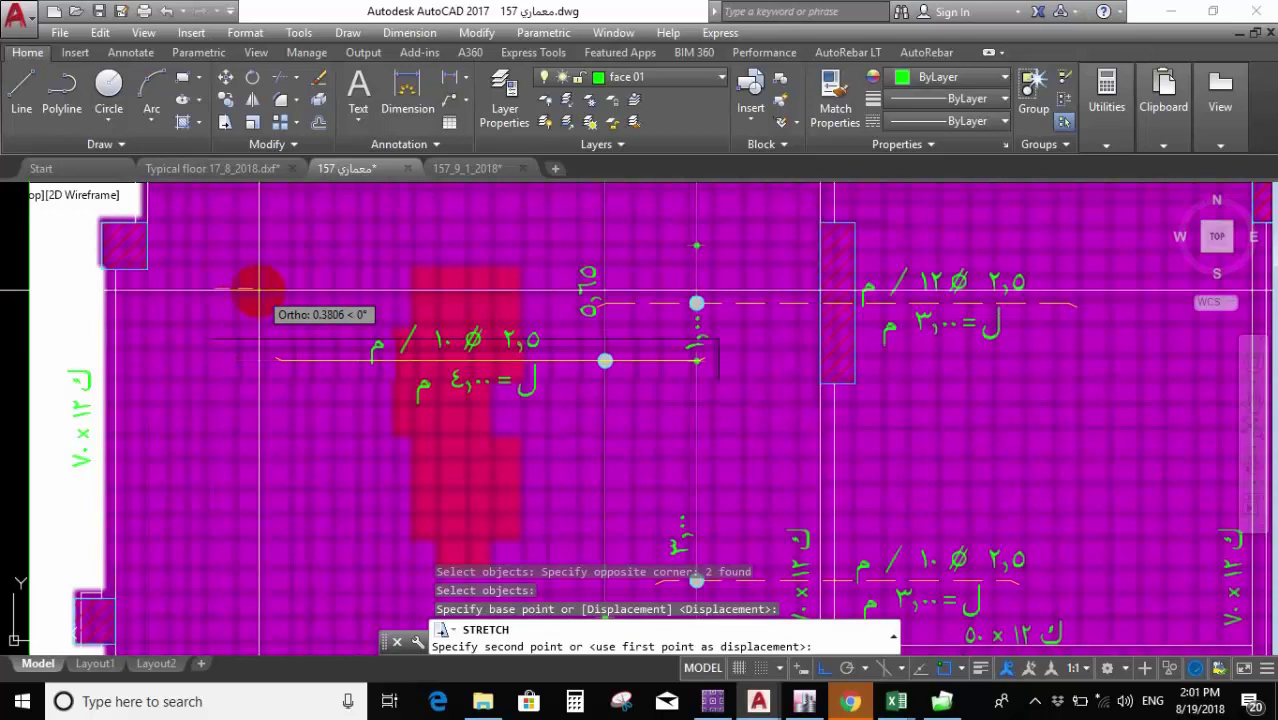
key("Return")
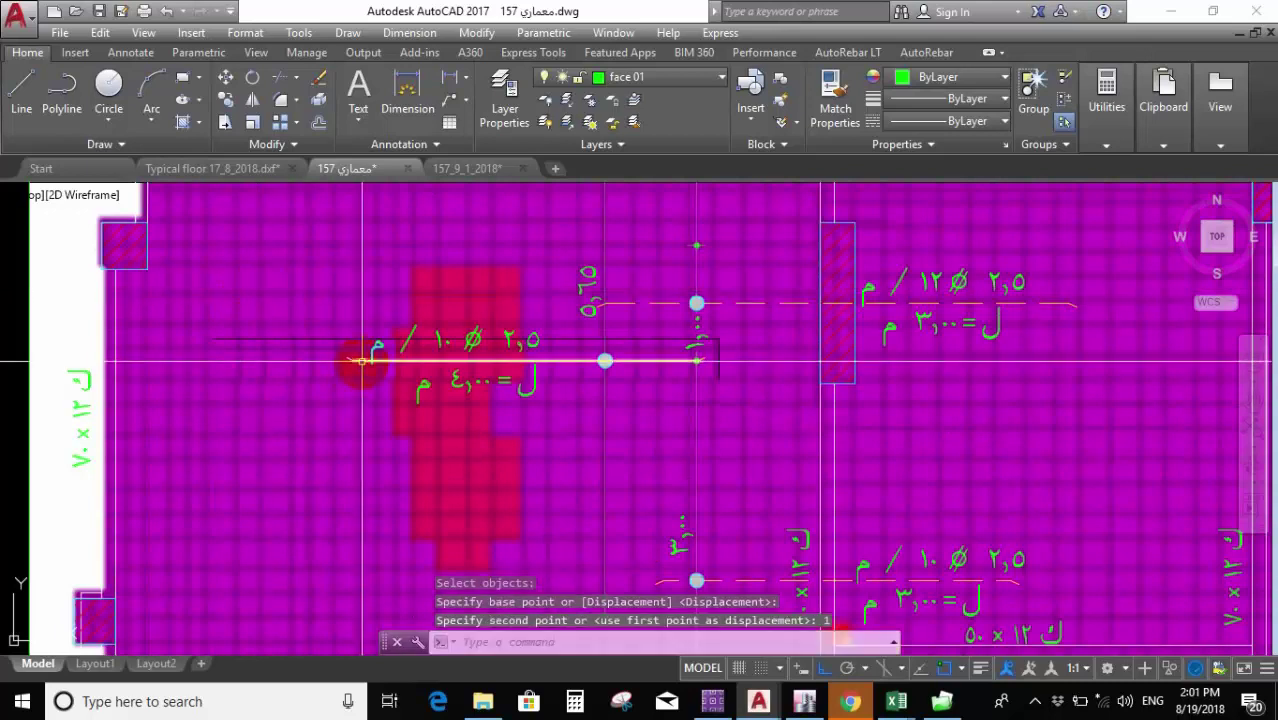